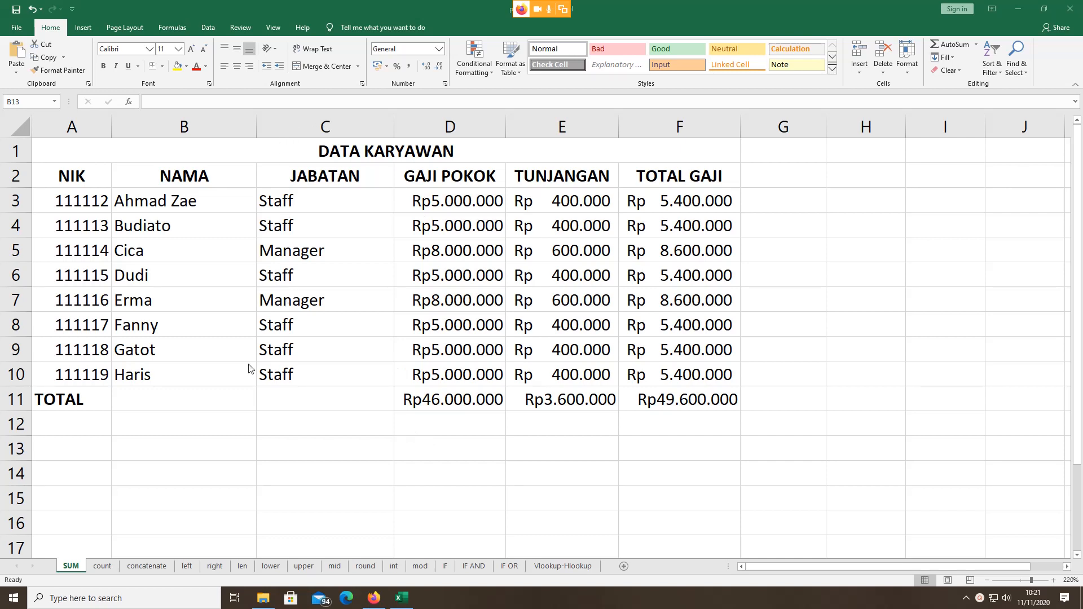
Step: Check the NIK, salary and allowance values in row 3
click(130, 429)
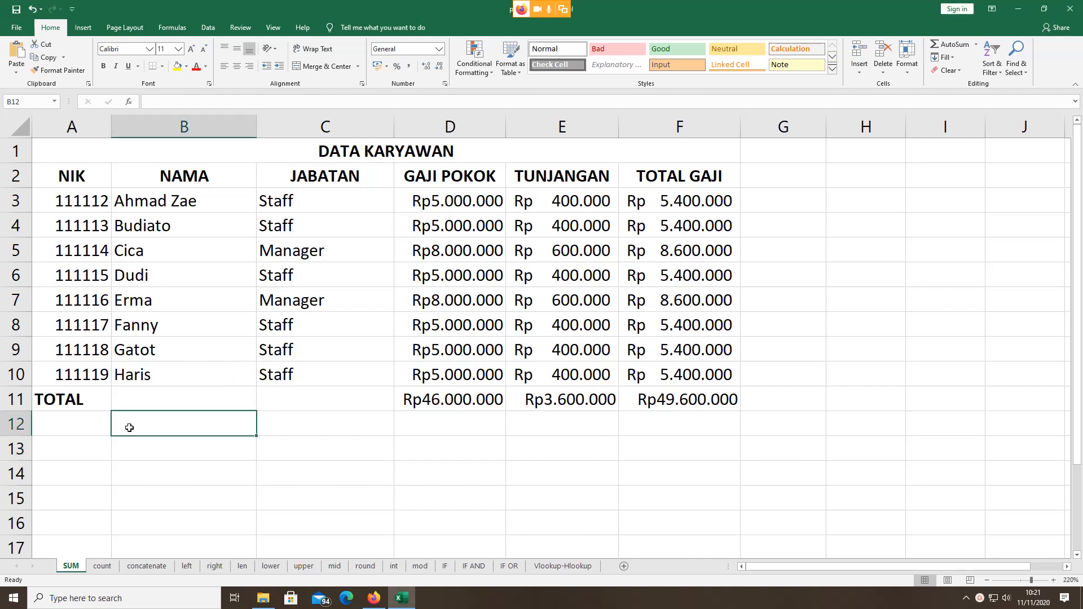
click(57, 199)
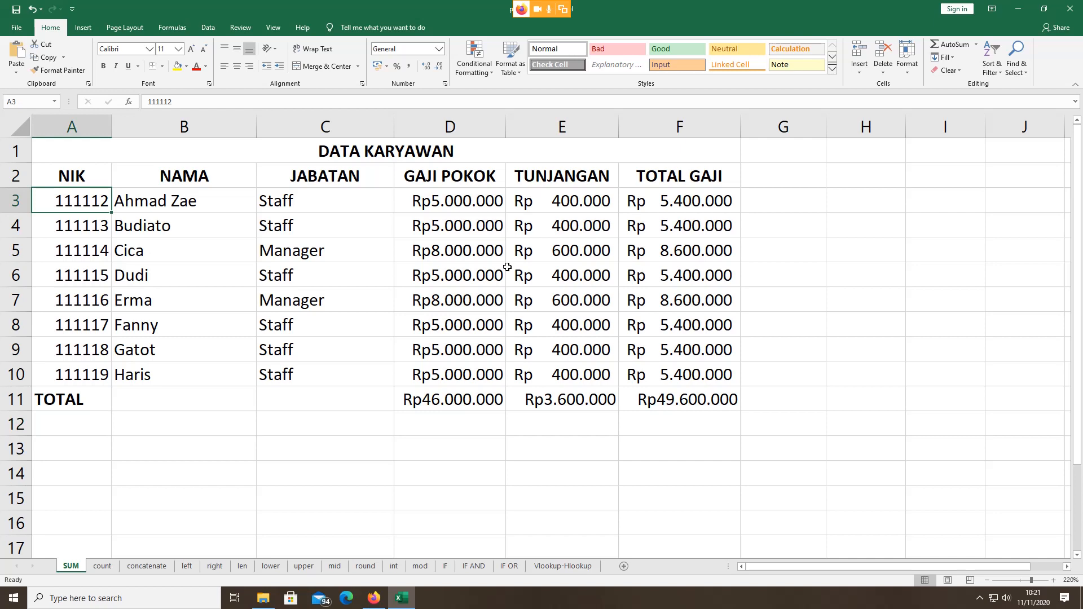
click(467, 201)
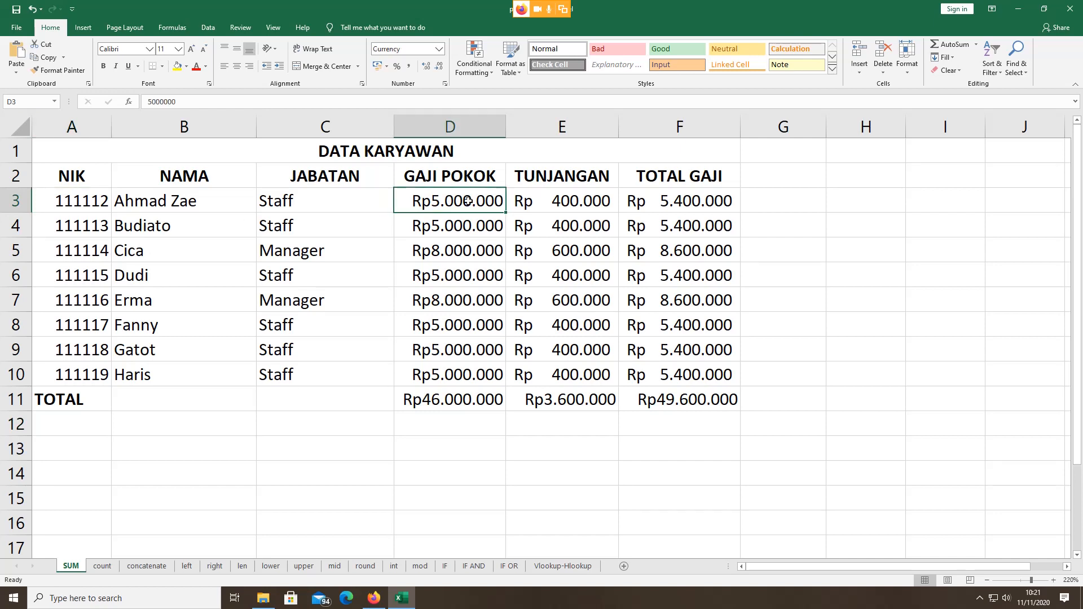
click(550, 206)
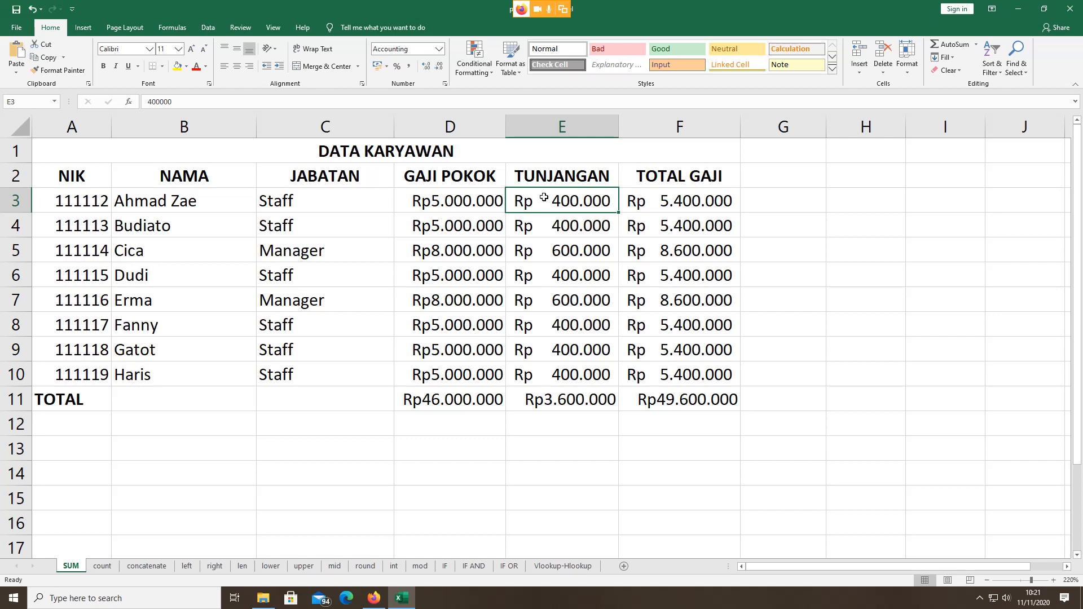
click(454, 203)
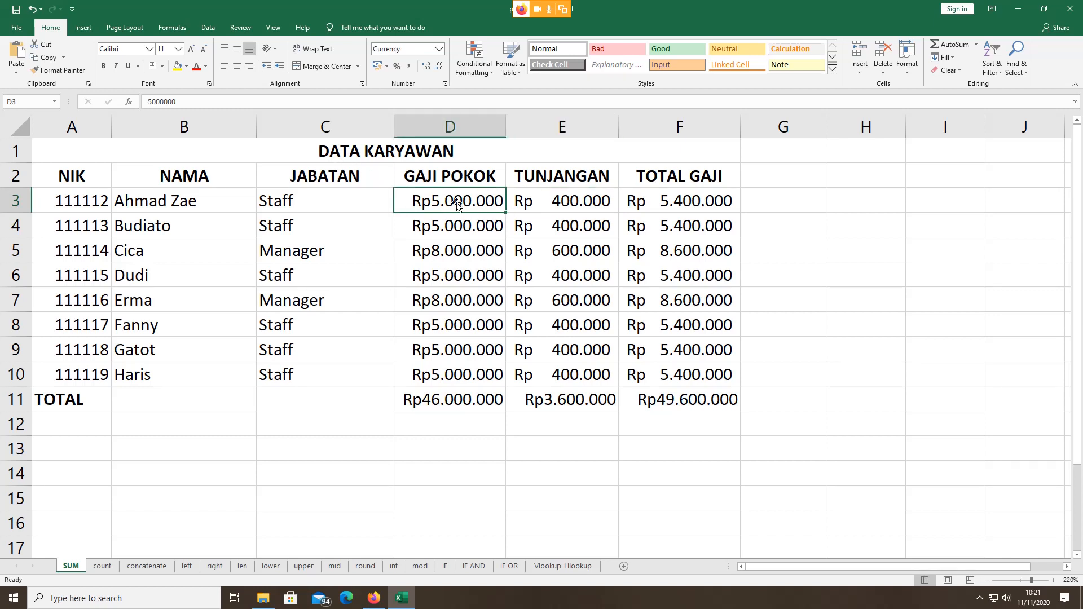
Step: Step through the GAJI POKOK salaries in column D from D3 down to D10
click(457, 218)
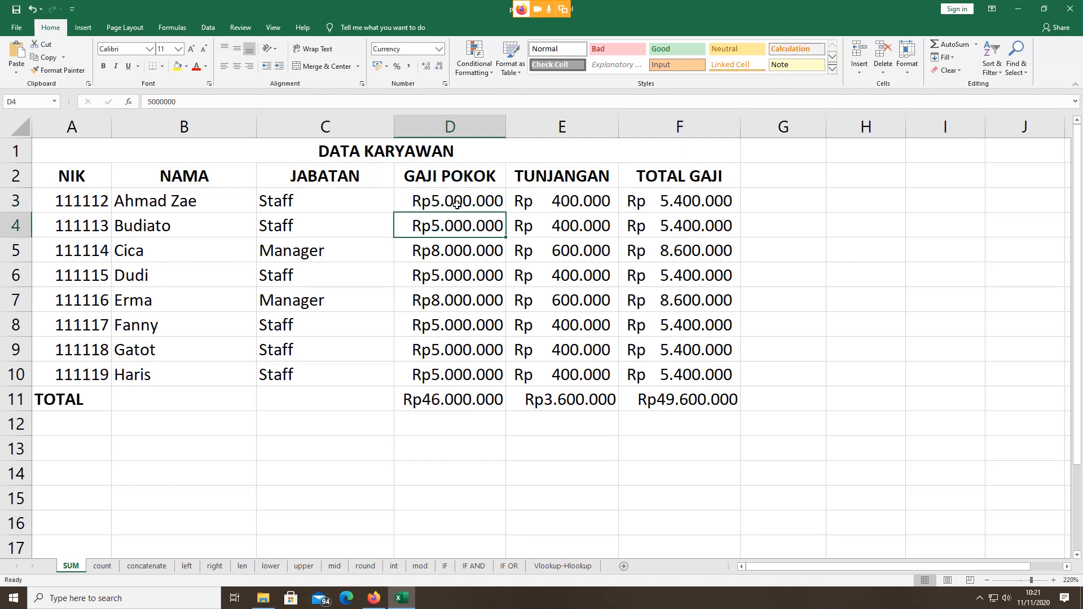
click(457, 204)
click(454, 225)
click(455, 252)
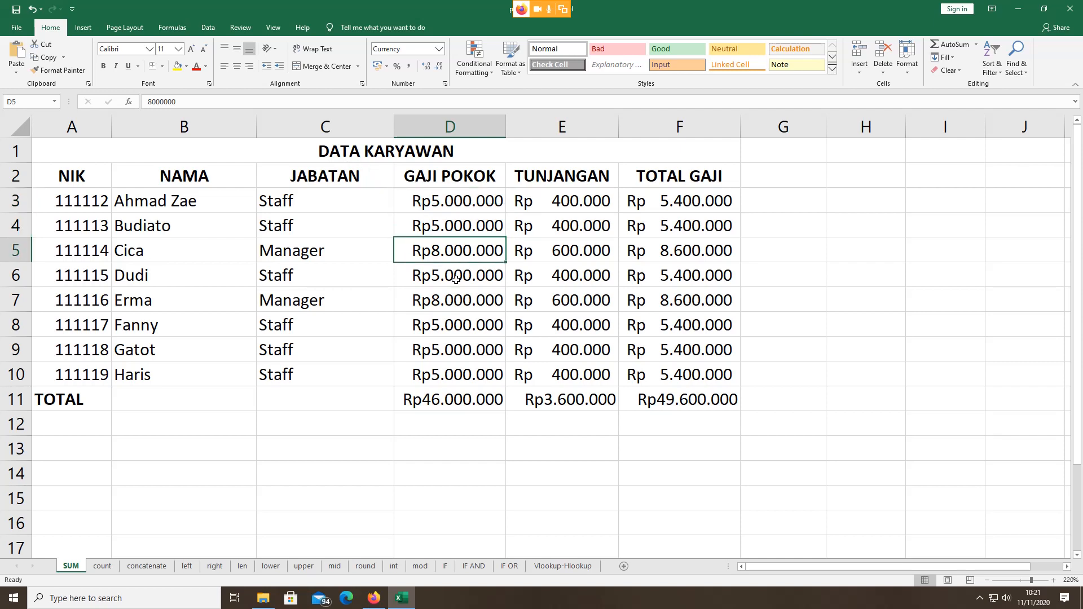
click(455, 279)
click(465, 370)
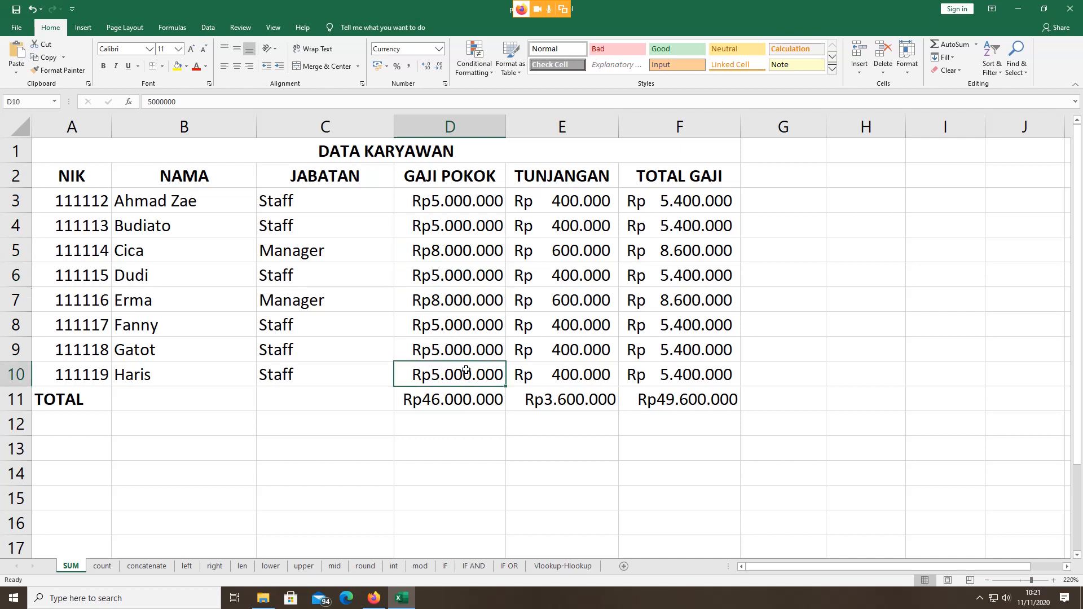
click(466, 198)
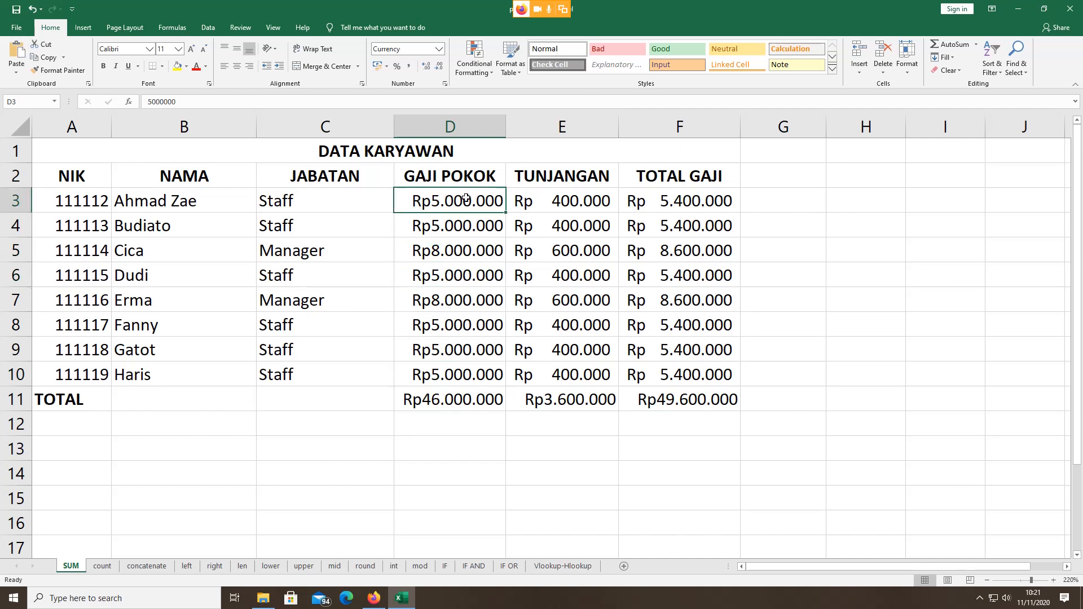
Step: Examine the existing SUM formula in total cell D11, leaving it unchanged, and the E11 total
click(435, 401)
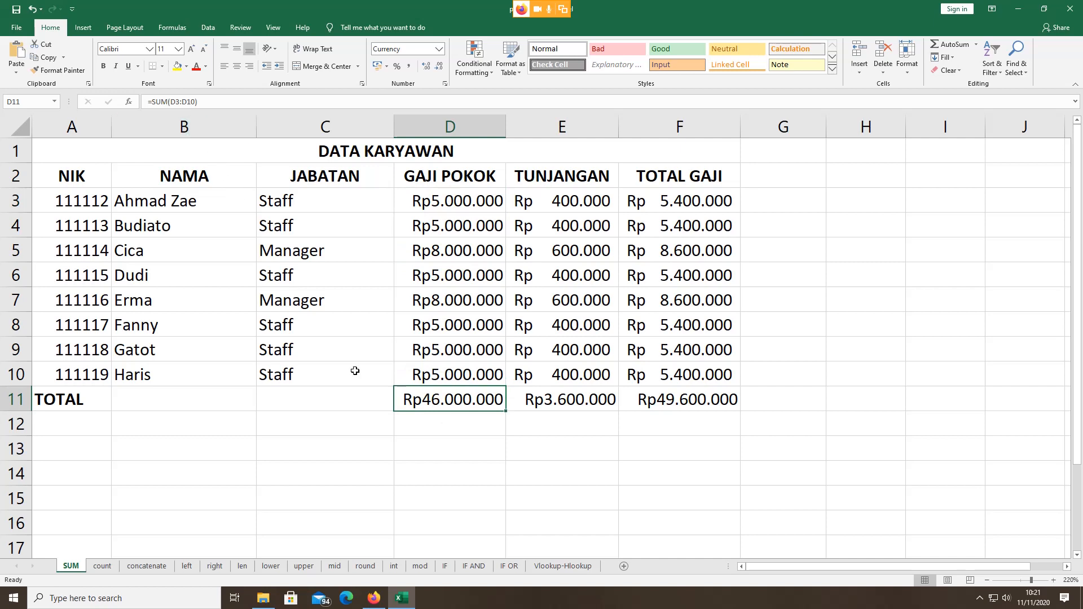
double_click(436, 399)
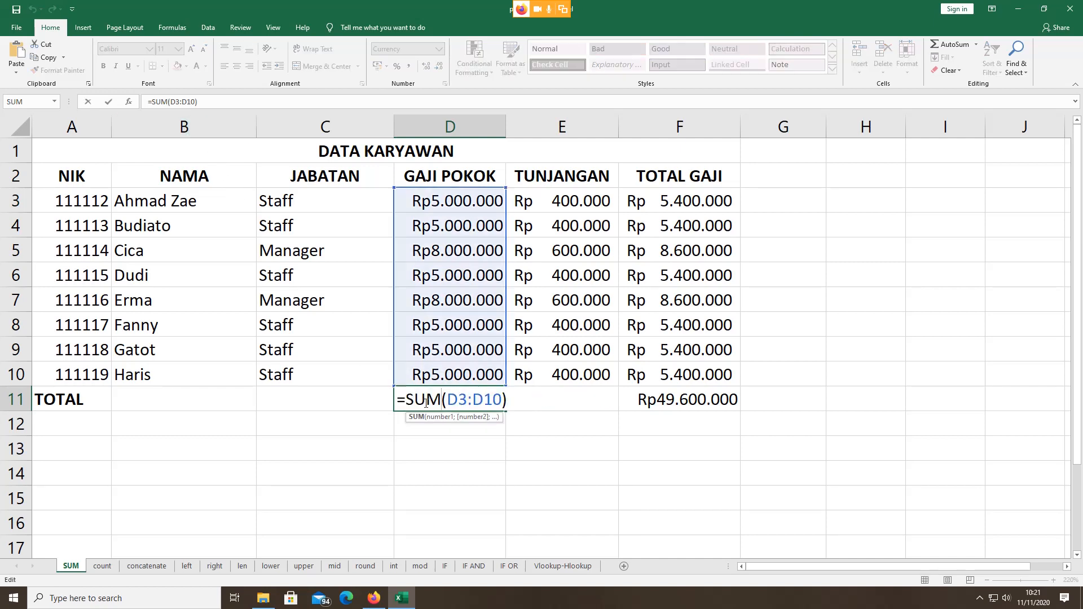
double_click(425, 400)
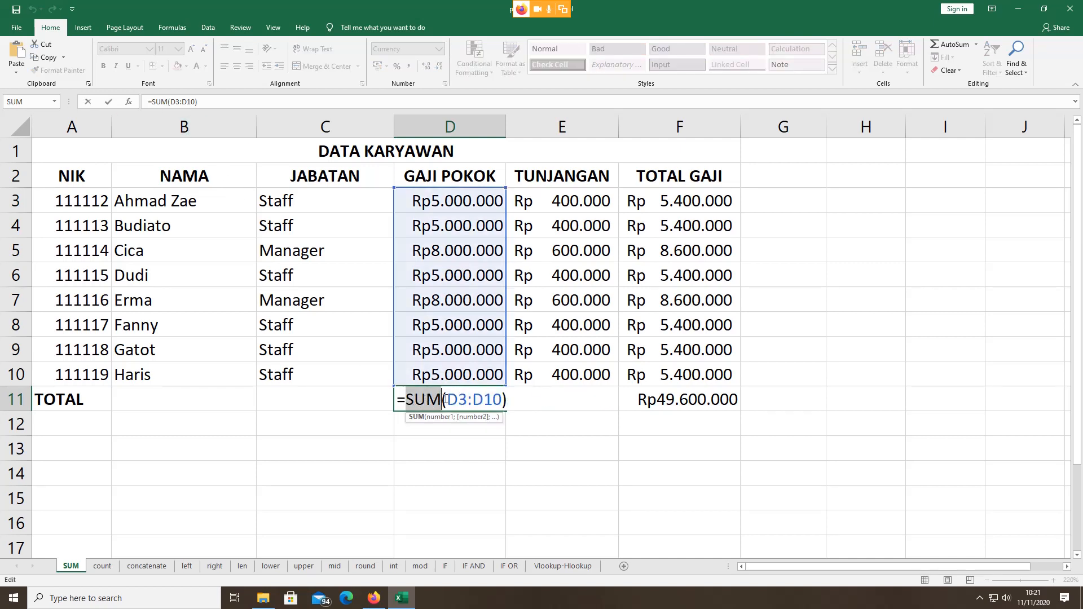
drag(447, 397, 503, 400)
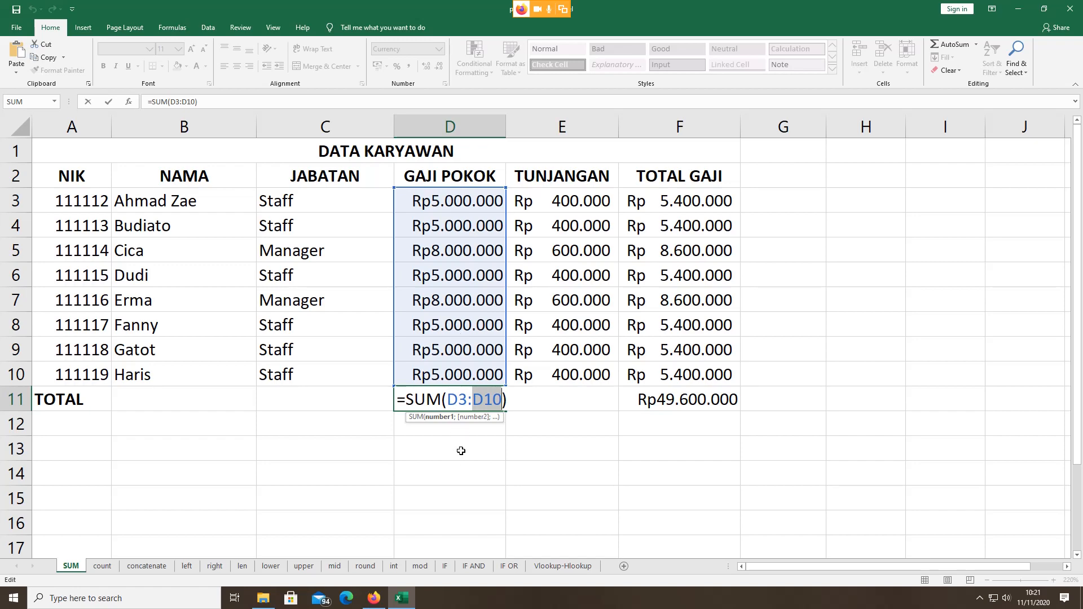
key(ctrl+Return)
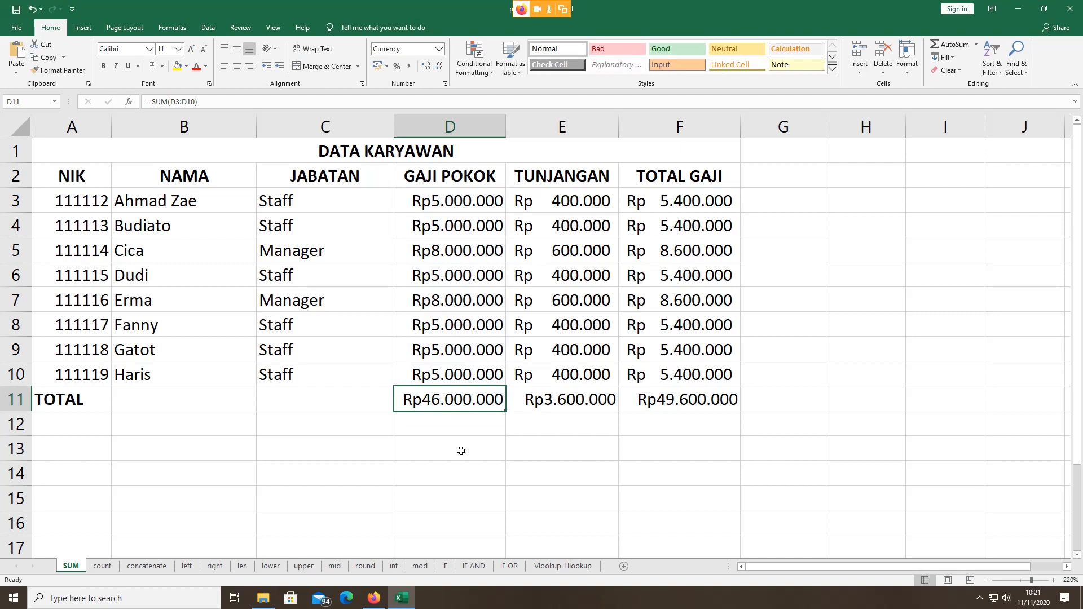
click(576, 402)
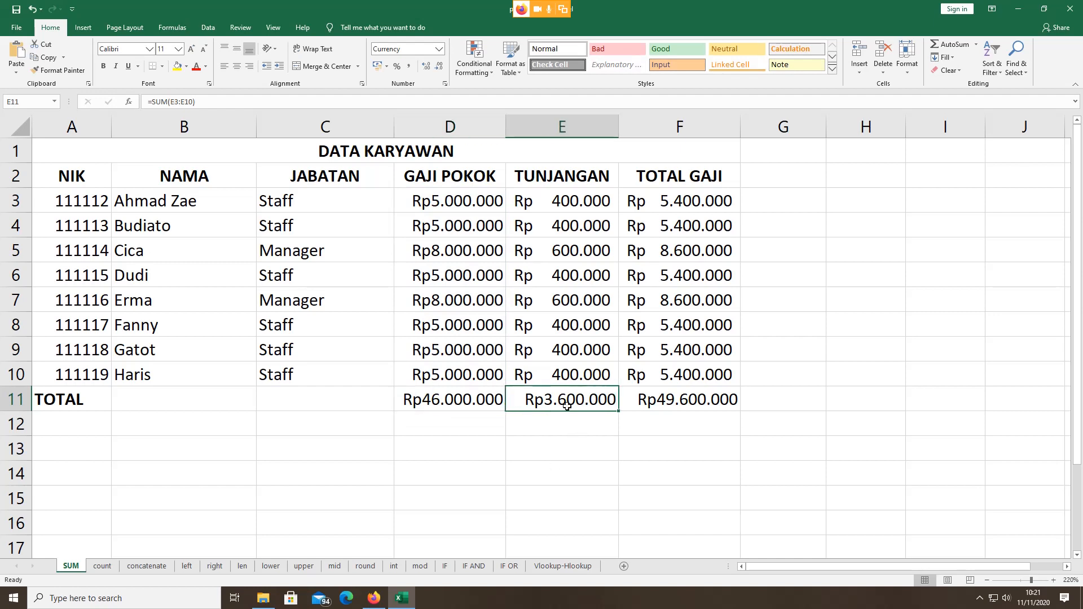
Step: Enter =SUM(D3:D10) in empty cell D13
click(462, 441)
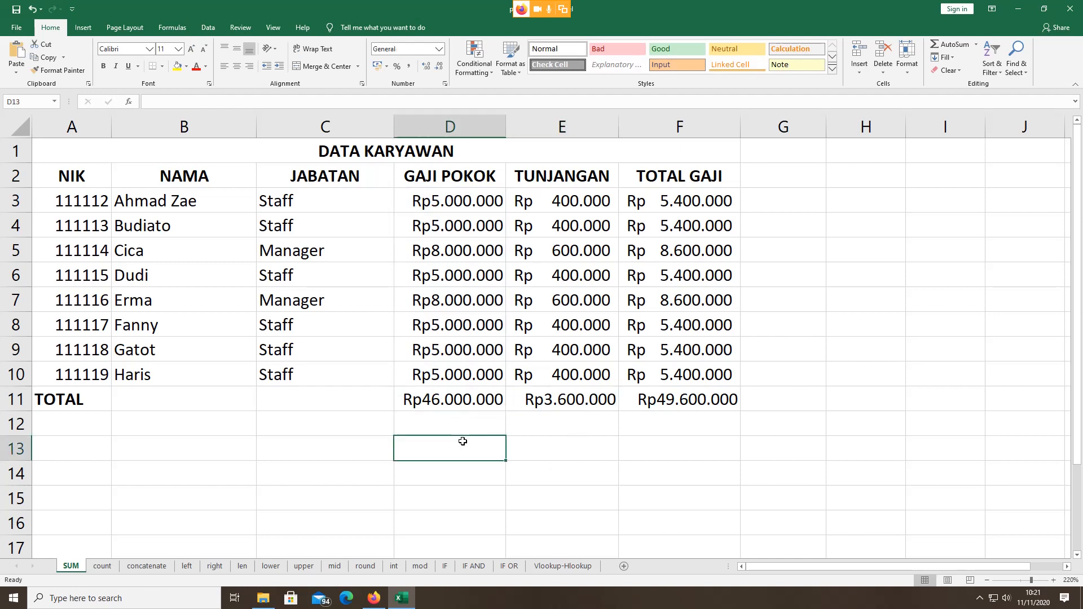
text(=)
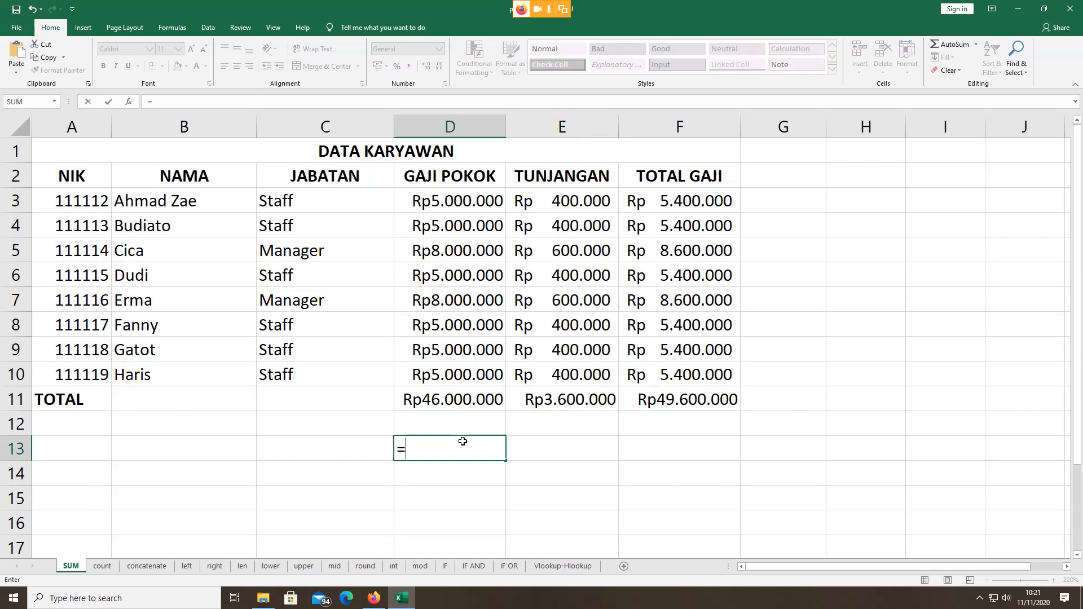
text(sum)
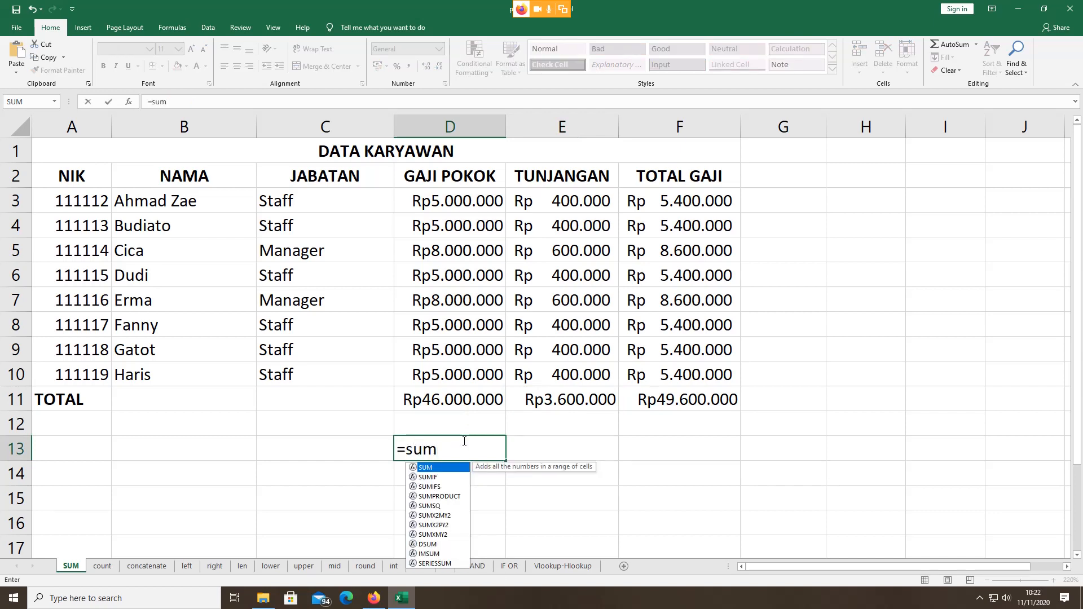
double_click(429, 469)
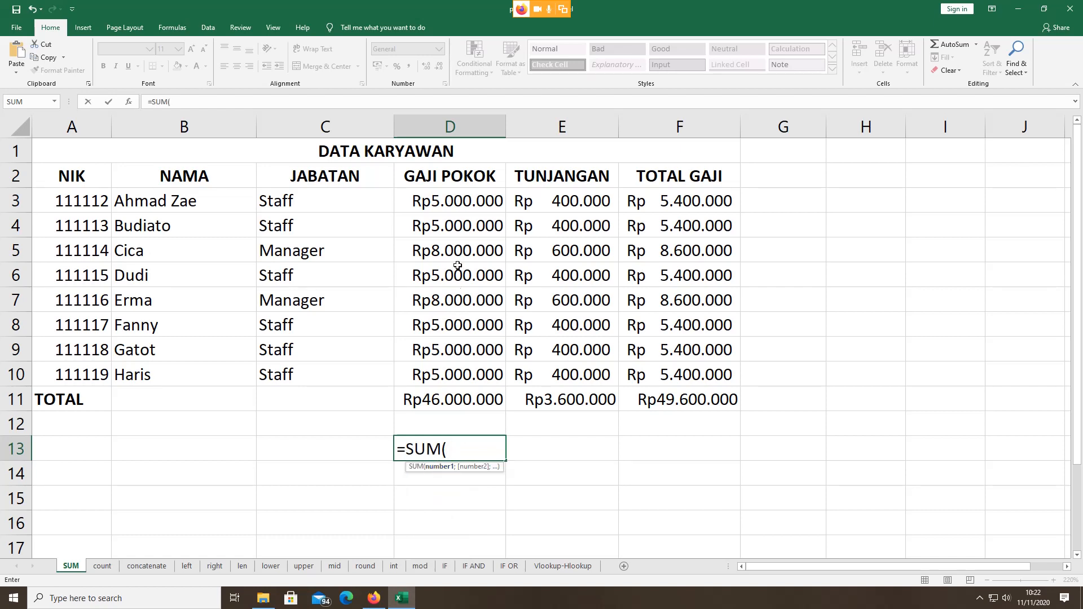
click(462, 198)
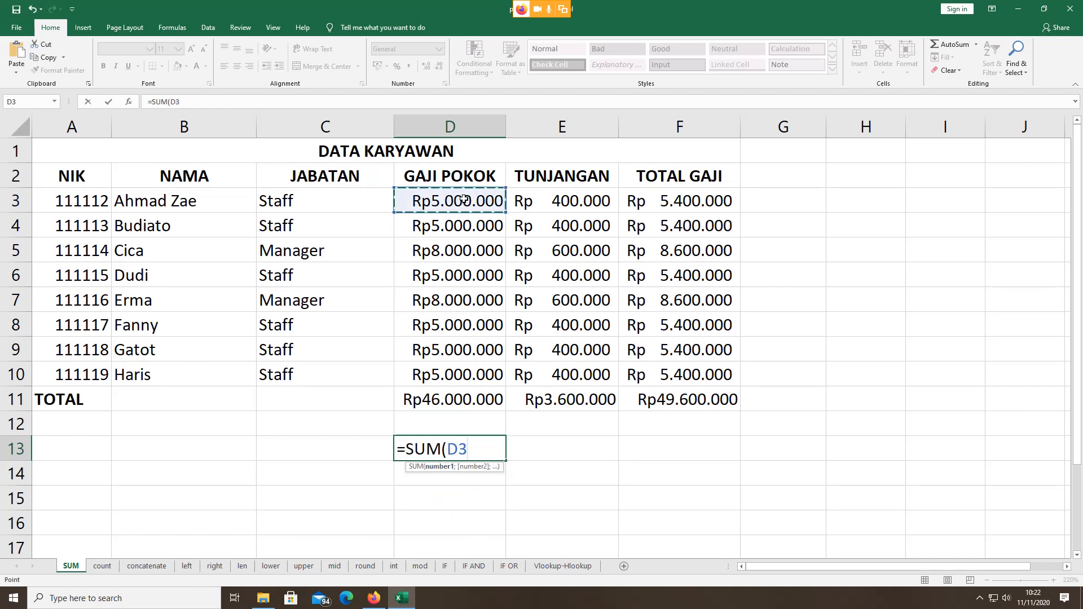
key(shift+Down)
key(shift+Down)
key(shift+Down)
key(shift+Down)
key(shift+Down)
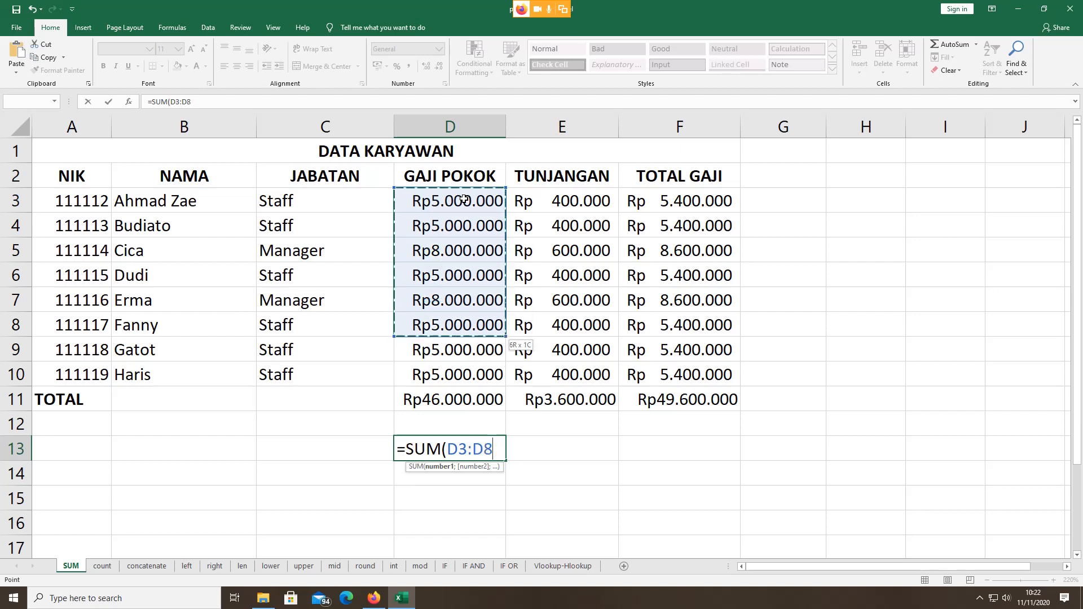
key(shift+Down)
key(shift+Down)
text())
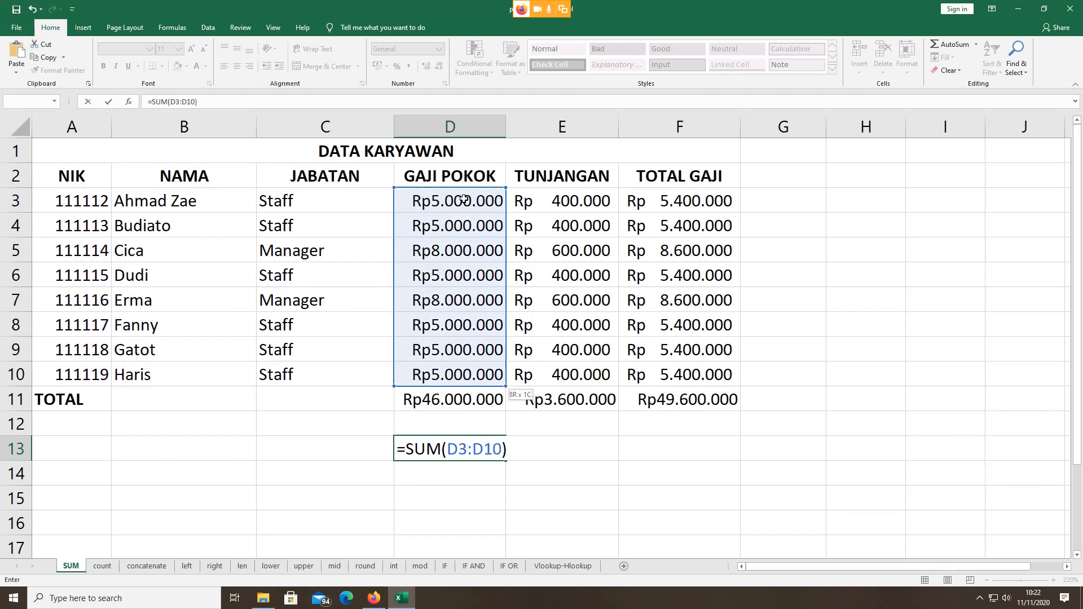
key(Return)
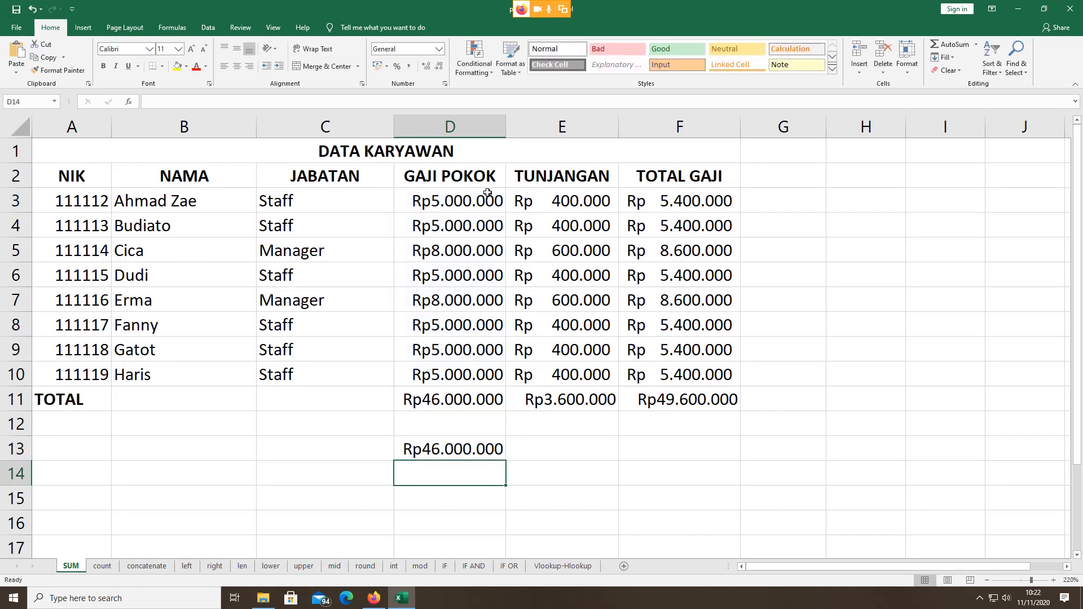
Step: Compare the new D13 total of Rp46.000.000 with the D11 total
click(480, 448)
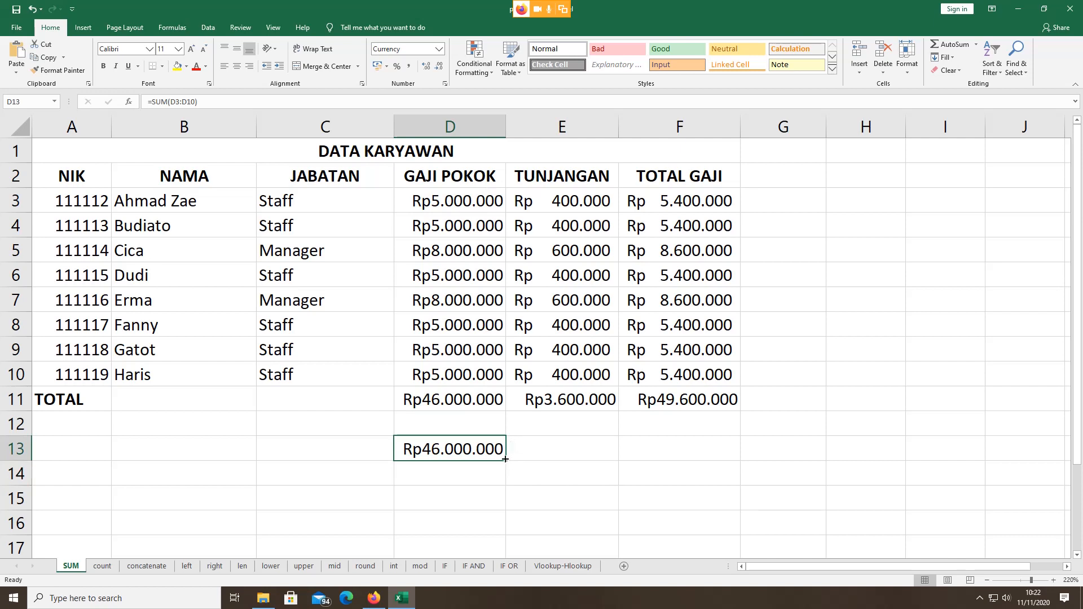
click(454, 405)
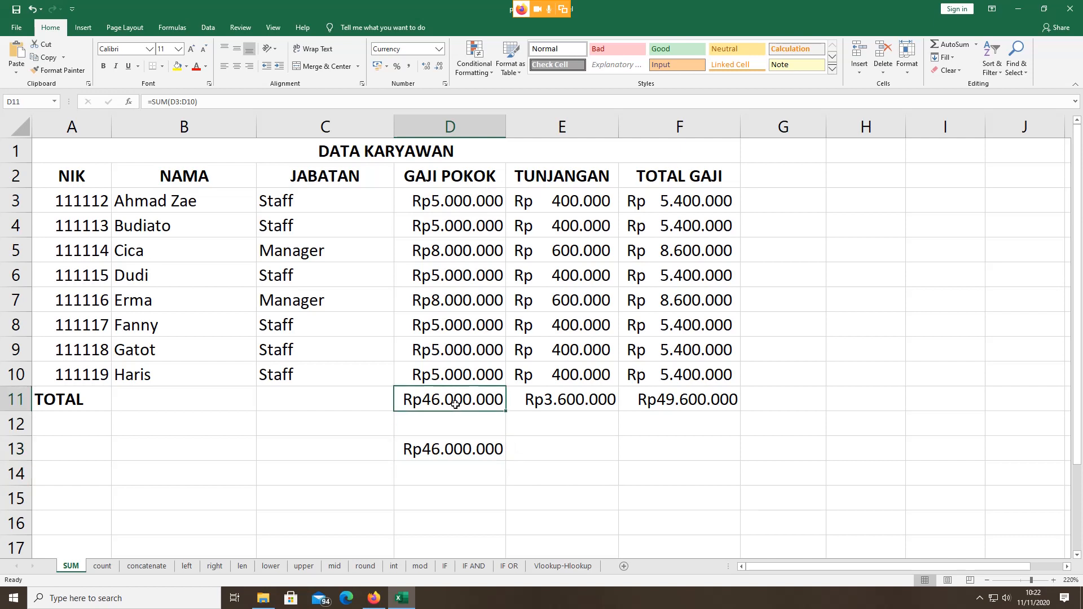
click(452, 448)
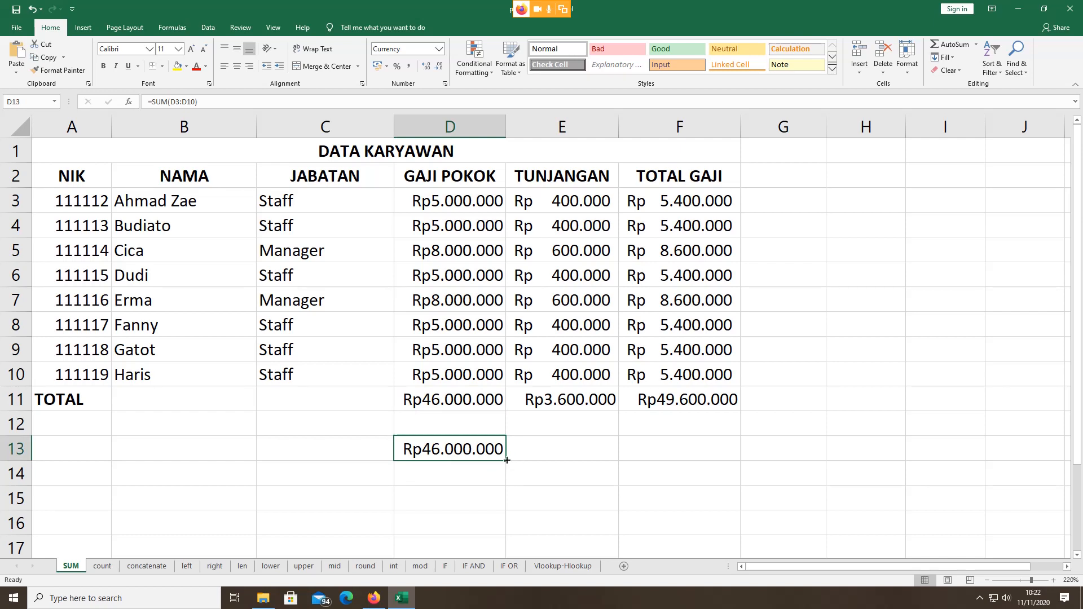
Step: Fill the D13 total formula across to E13 and F13
drag(507, 460, 715, 456)
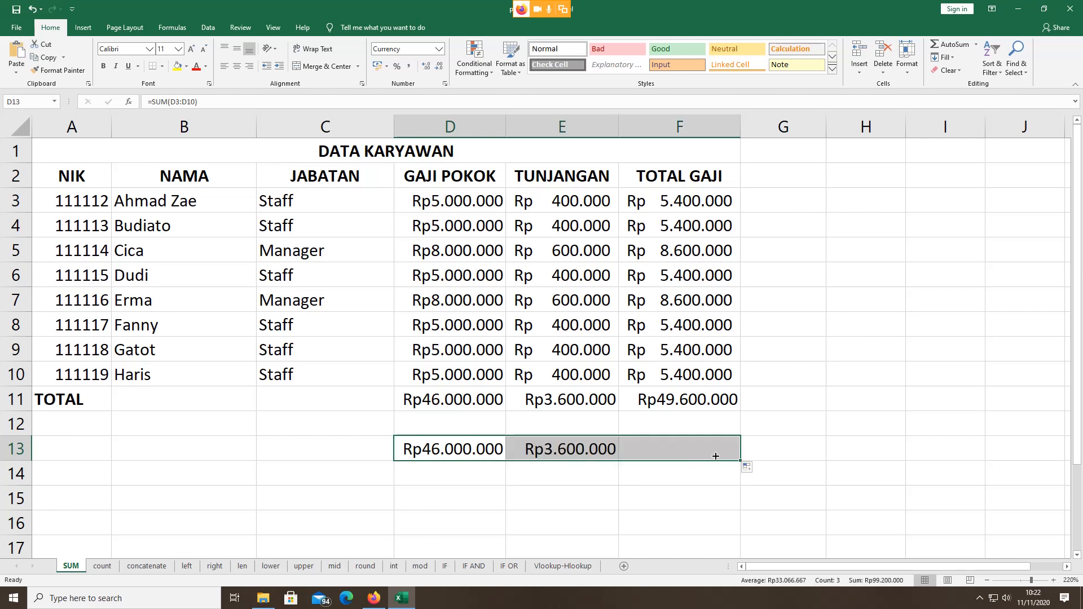
click(771, 415)
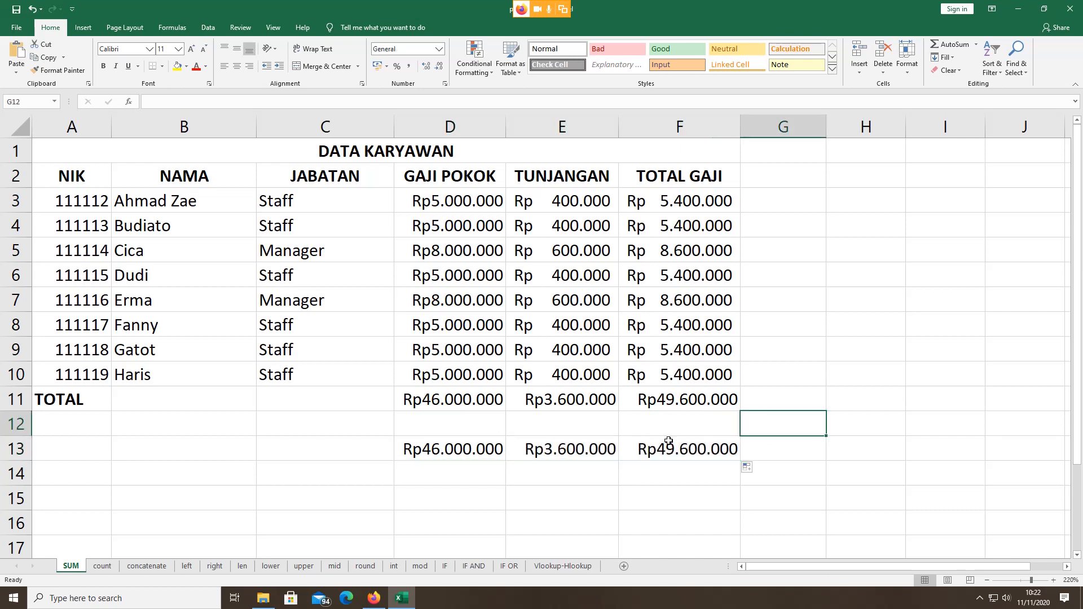
click(454, 451)
click(551, 441)
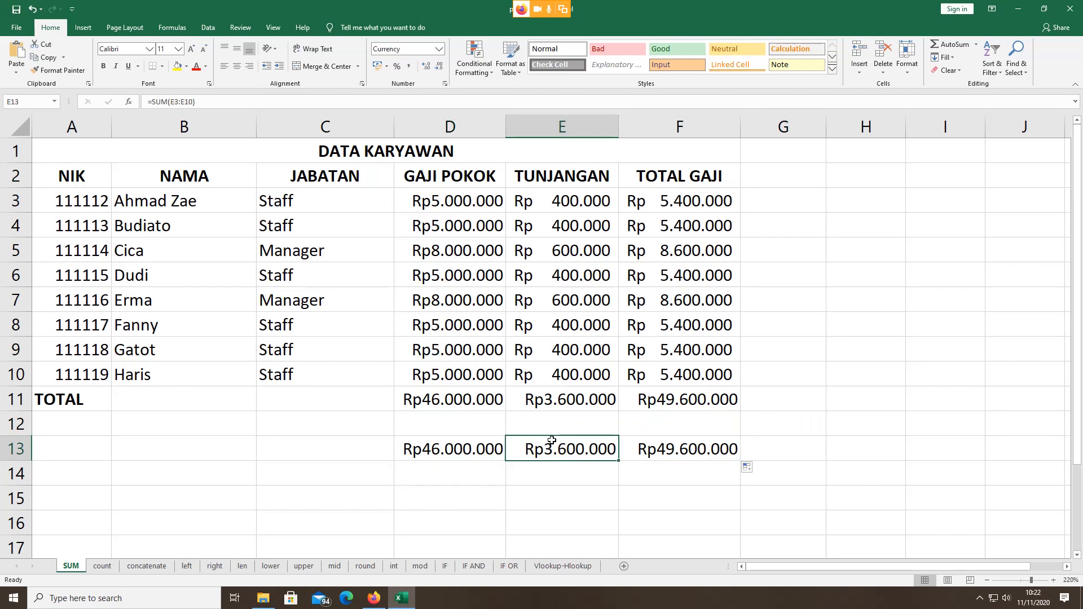
click(695, 450)
Step: Check the E13 allowance and F13 totals, briefly visit Google Meet, then return to Excel
click(558, 445)
click(695, 451)
click(562, 451)
double_click(562, 449)
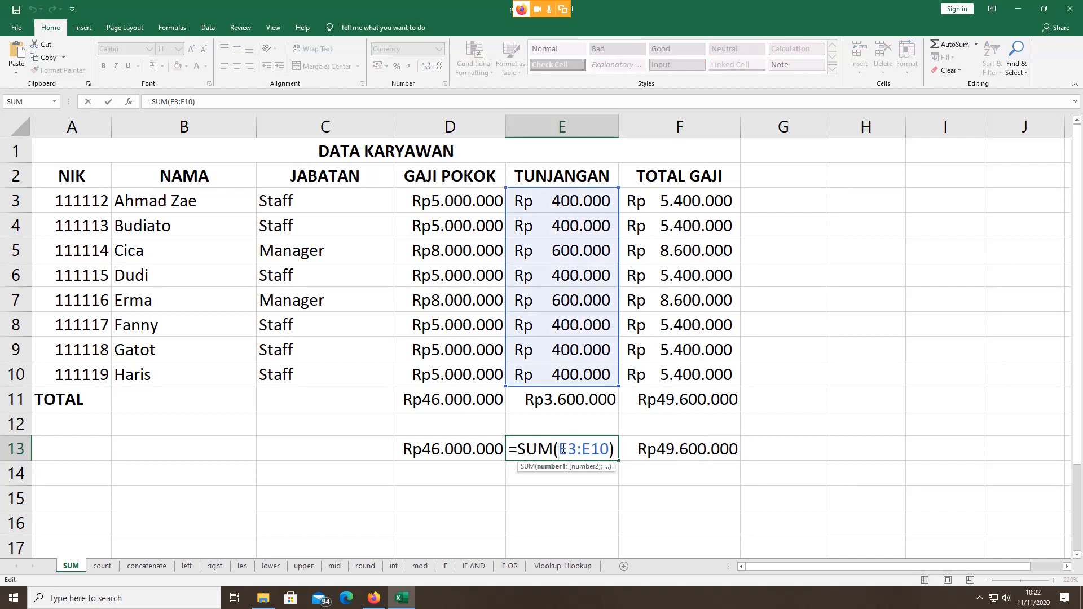
click(374, 599)
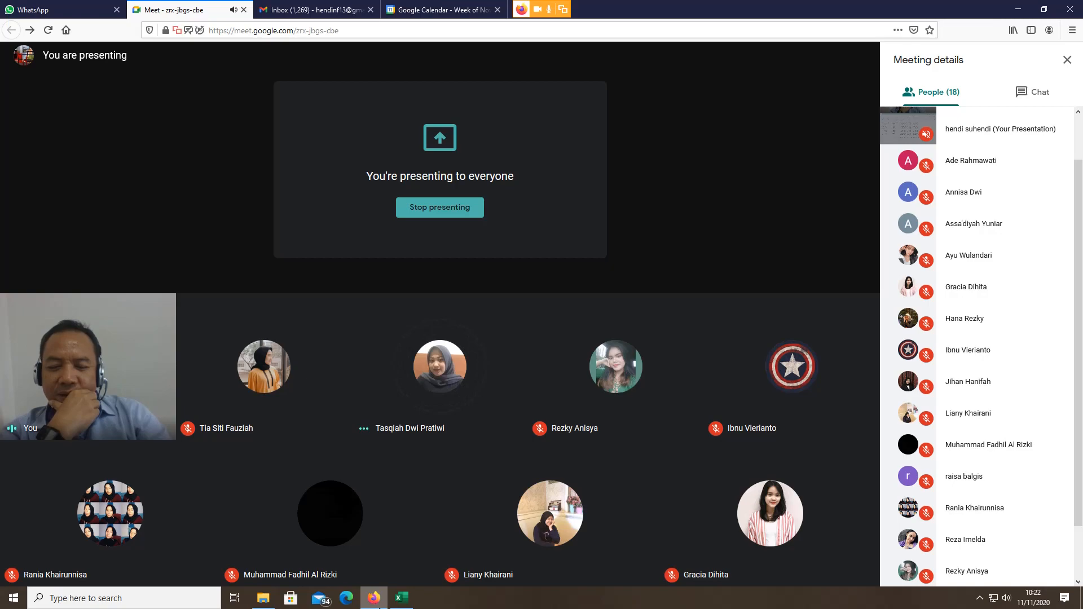
click(402, 599)
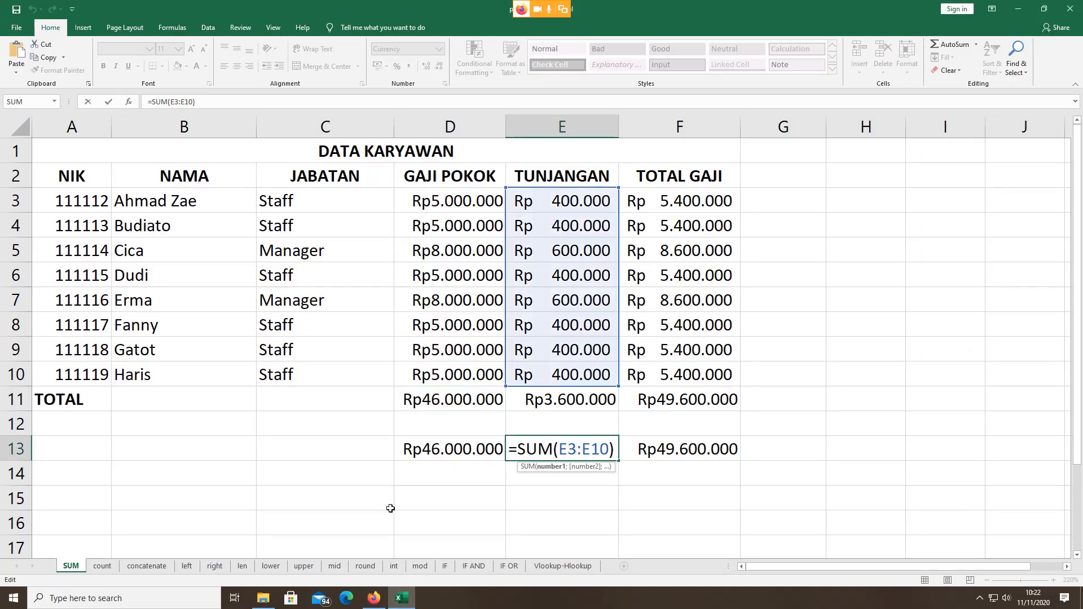
Step: Discard the stray D15 reference so E13 shows Rp3.600.000, then go to the count sheet
click(403, 494)
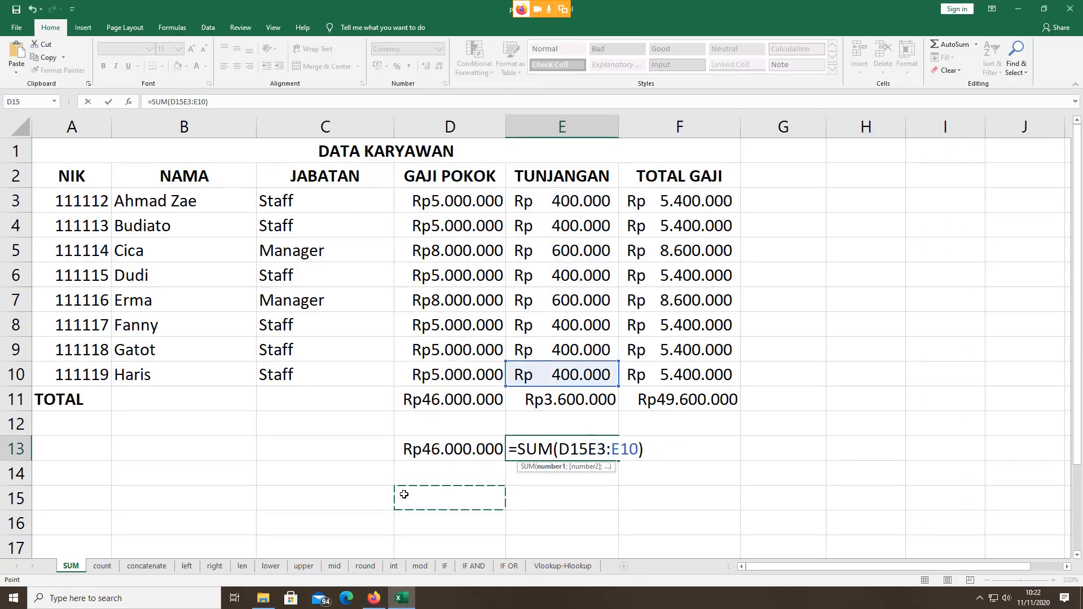
key(Escape)
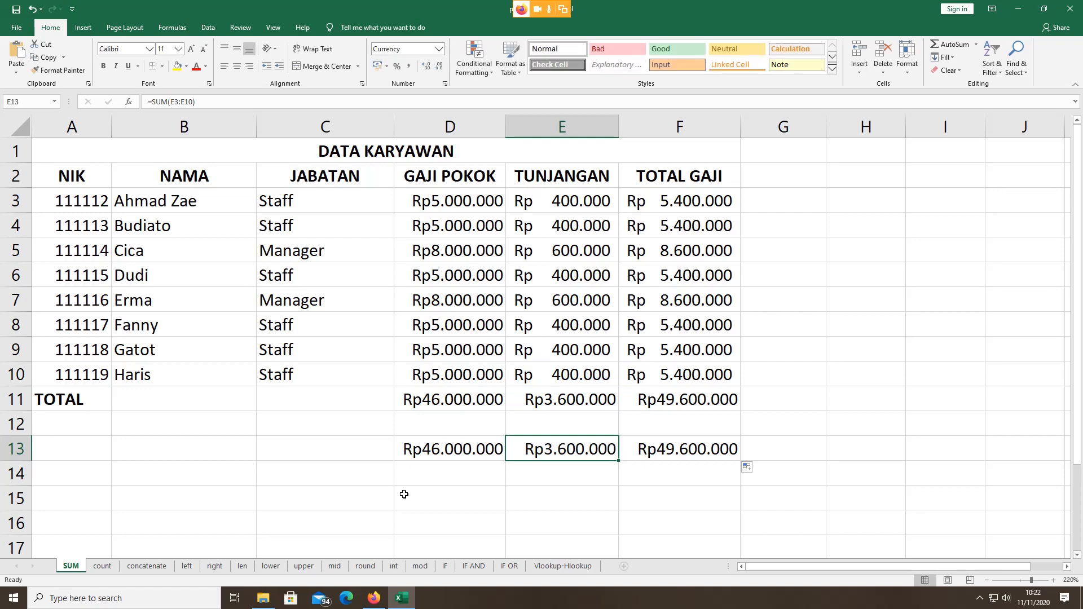
click(103, 566)
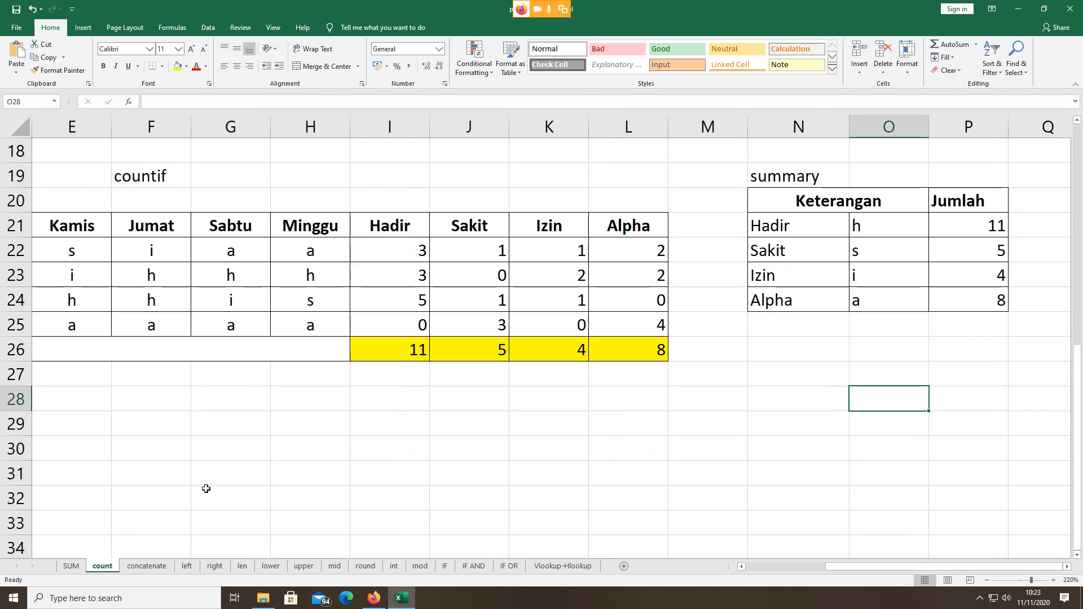
click(330, 453)
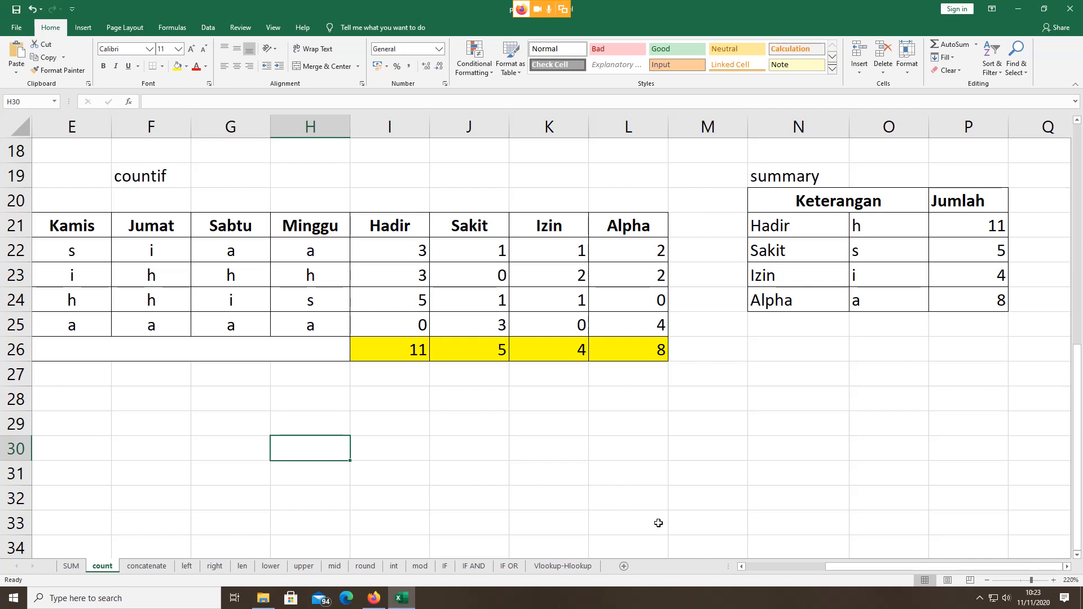
scroll(266, 337, up, 6)
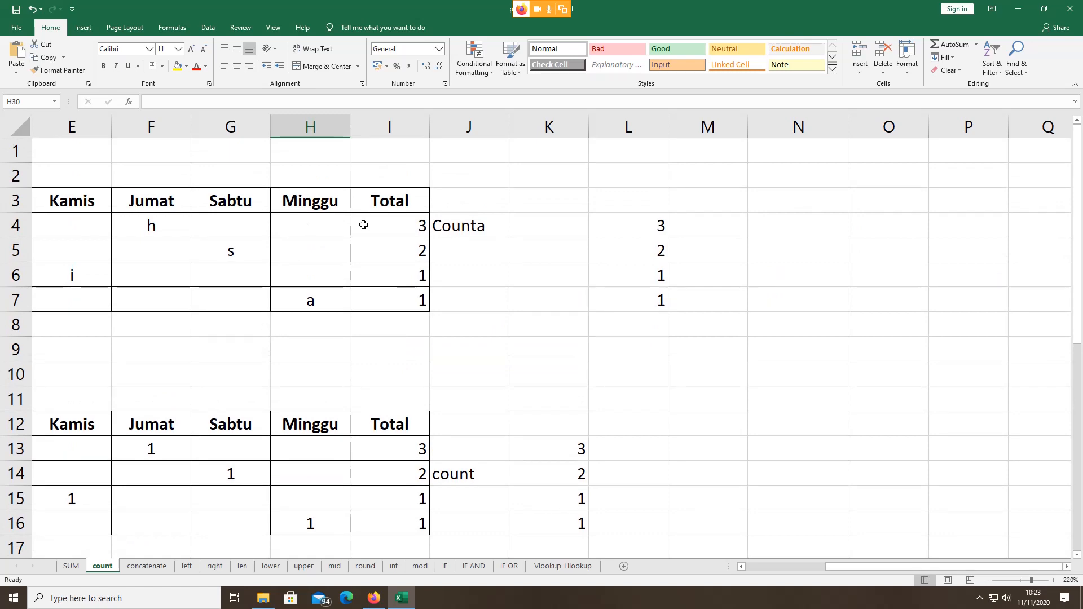
click(464, 230)
scroll(462, 228, down, 1)
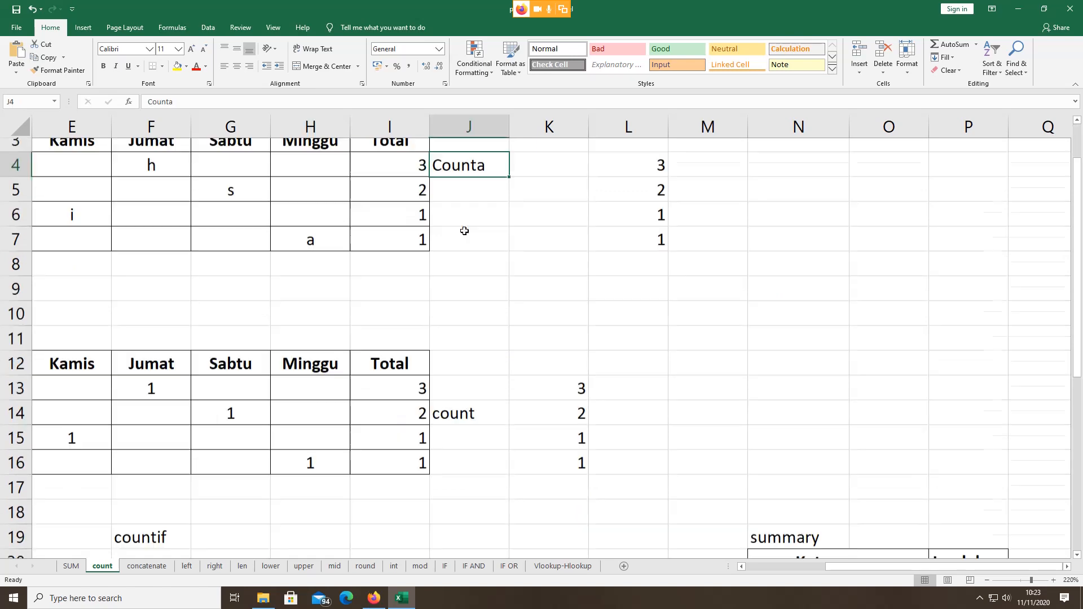
click(469, 394)
scroll(466, 394, down, 5)
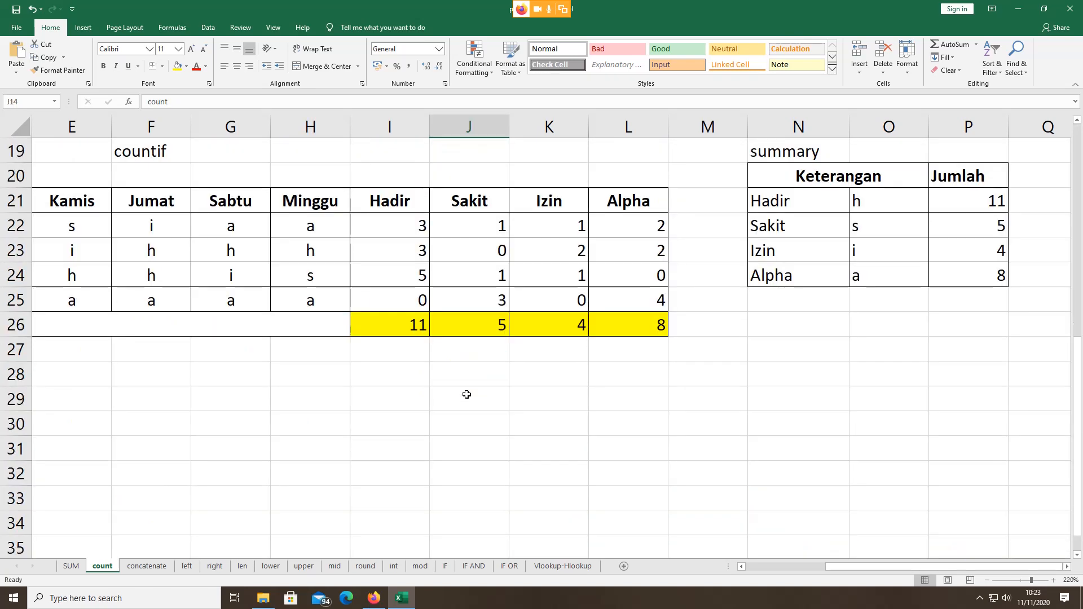
scroll(471, 395, up, 2)
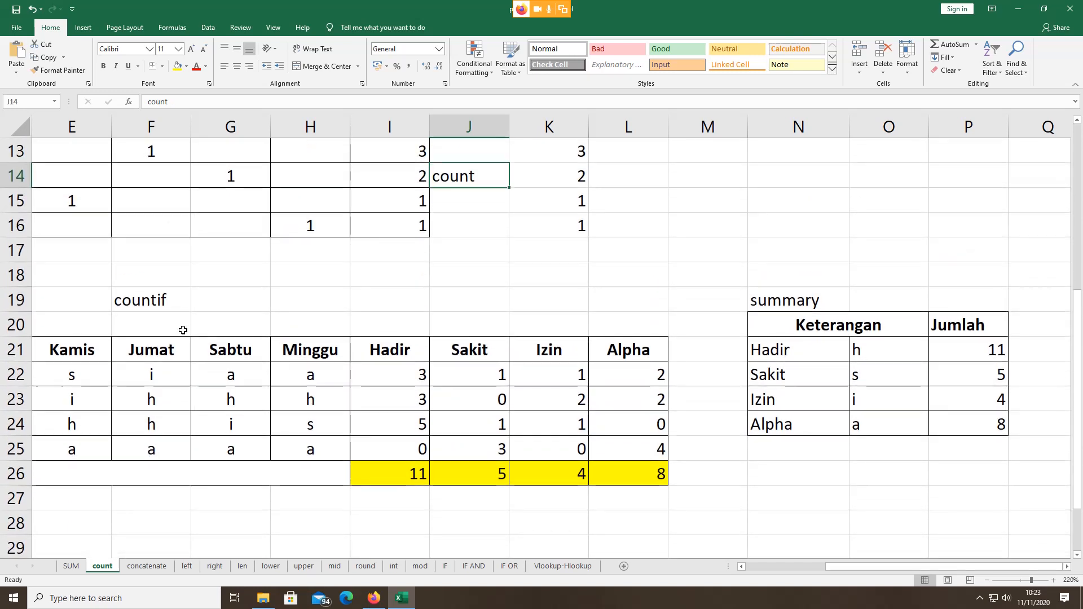
click(147, 305)
scroll(146, 305, up, 4)
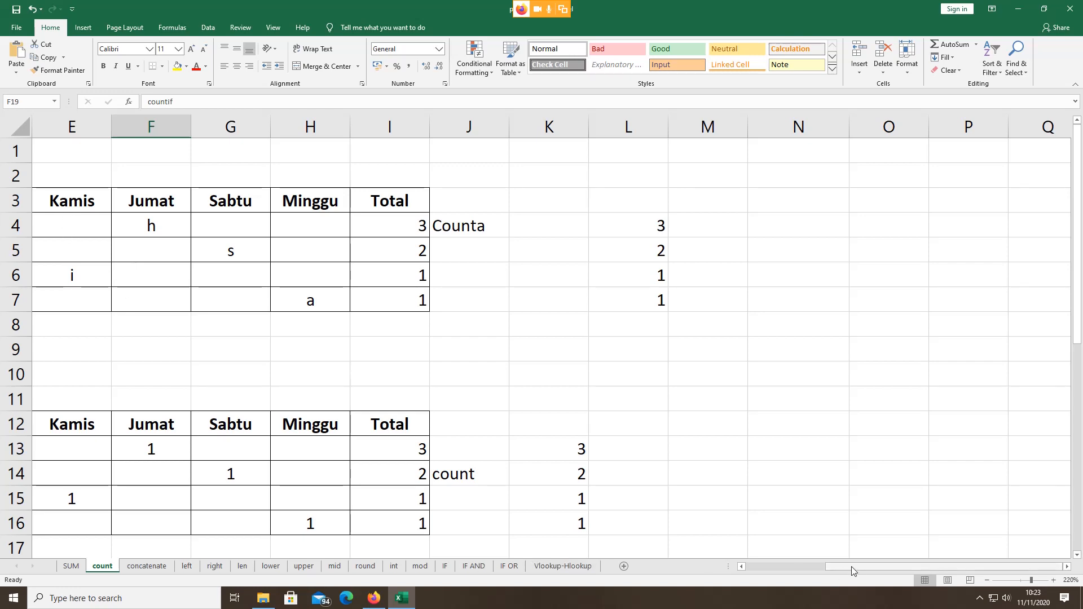
drag(852, 565, 773, 565)
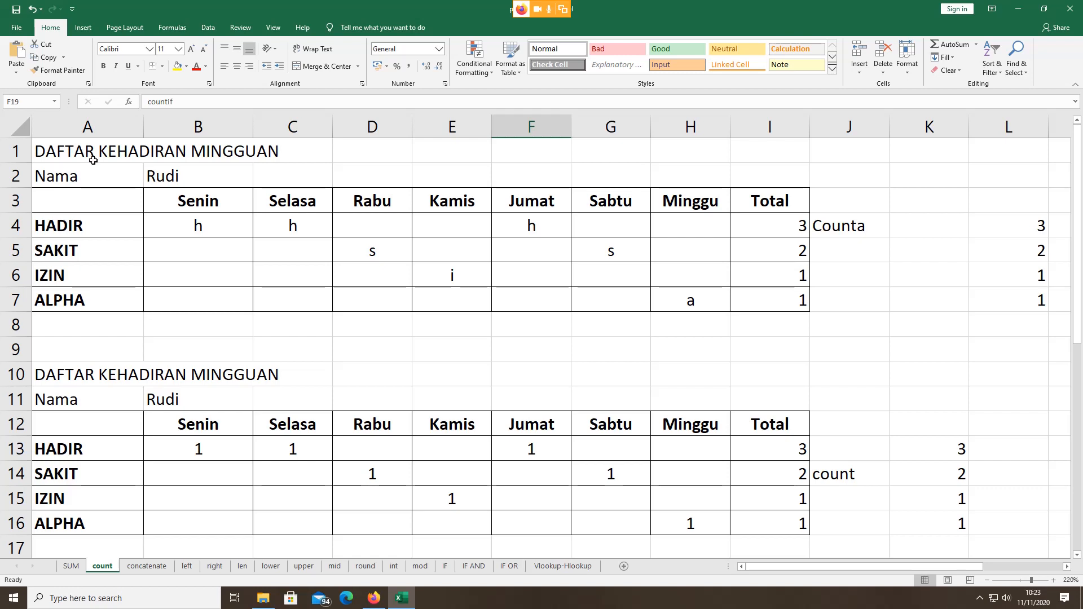
click(130, 152)
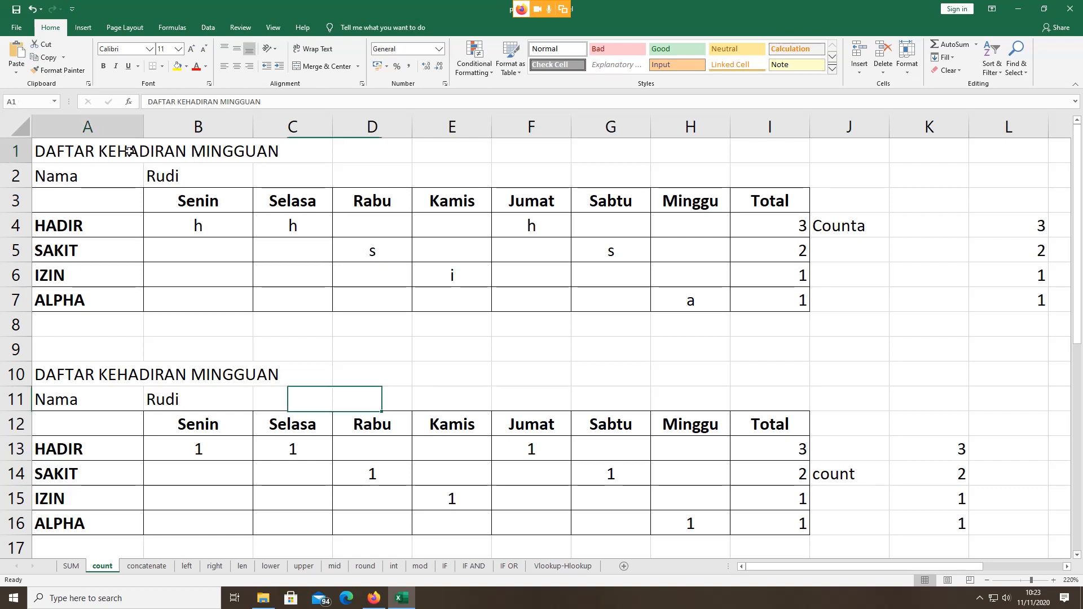
click(157, 175)
drag(183, 203, 771, 206)
click(727, 205)
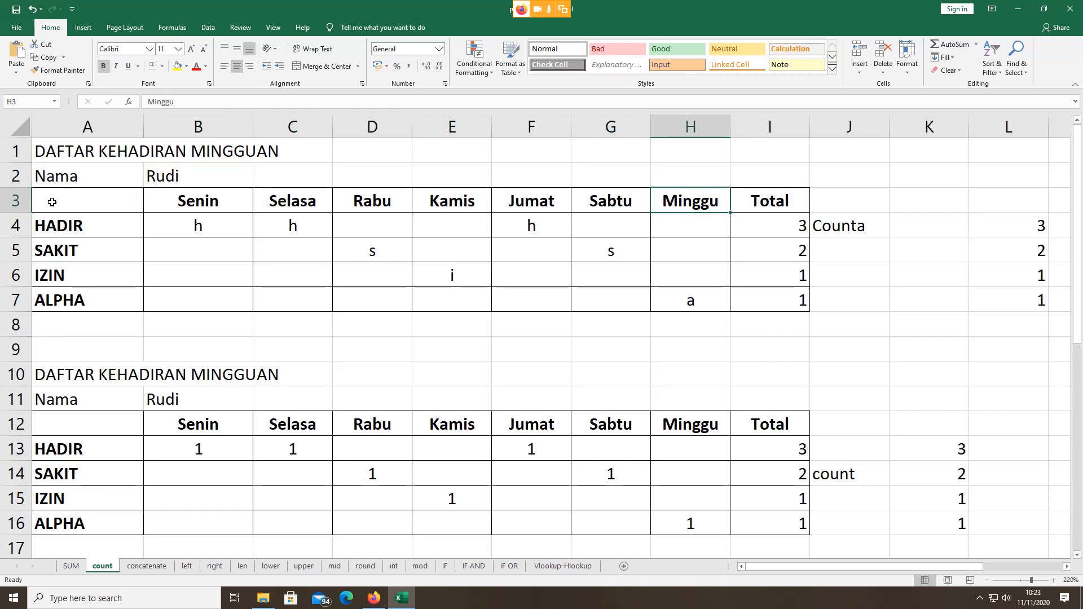
click(186, 202)
drag(259, 202, 684, 209)
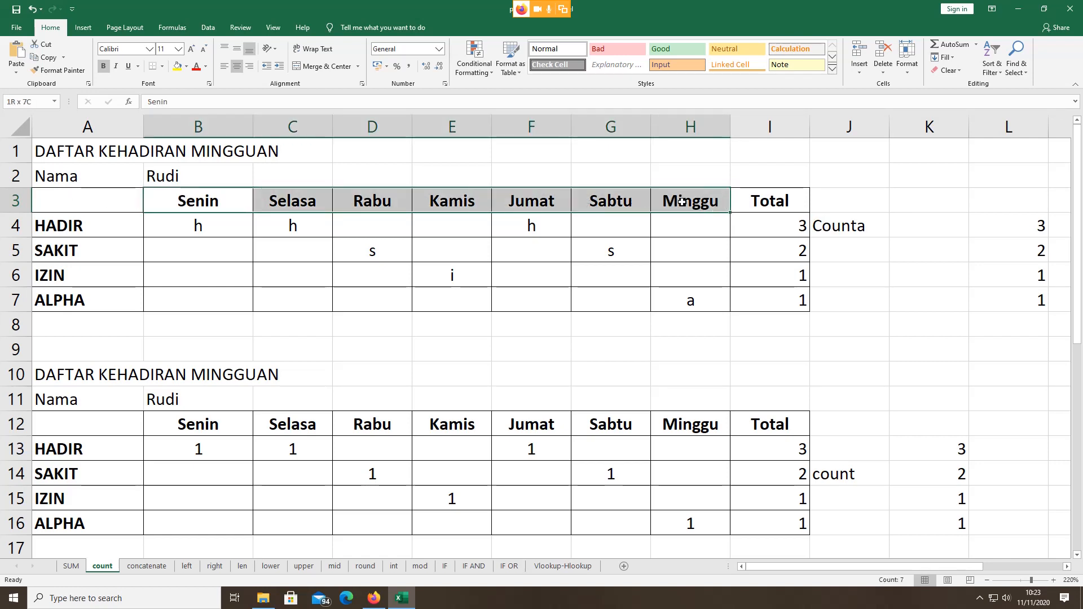
click(789, 231)
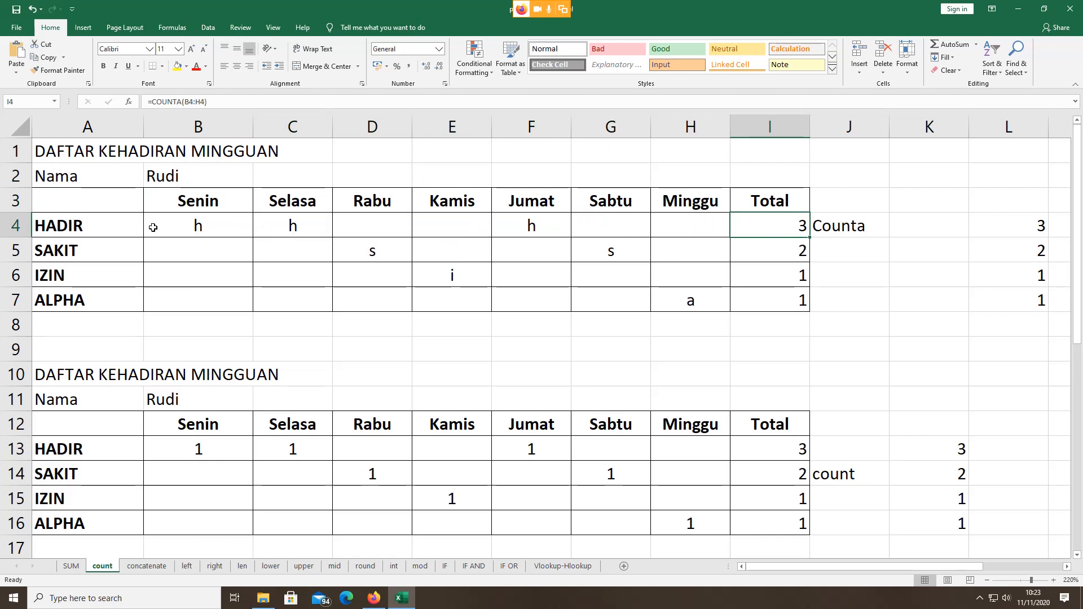
click(176, 201)
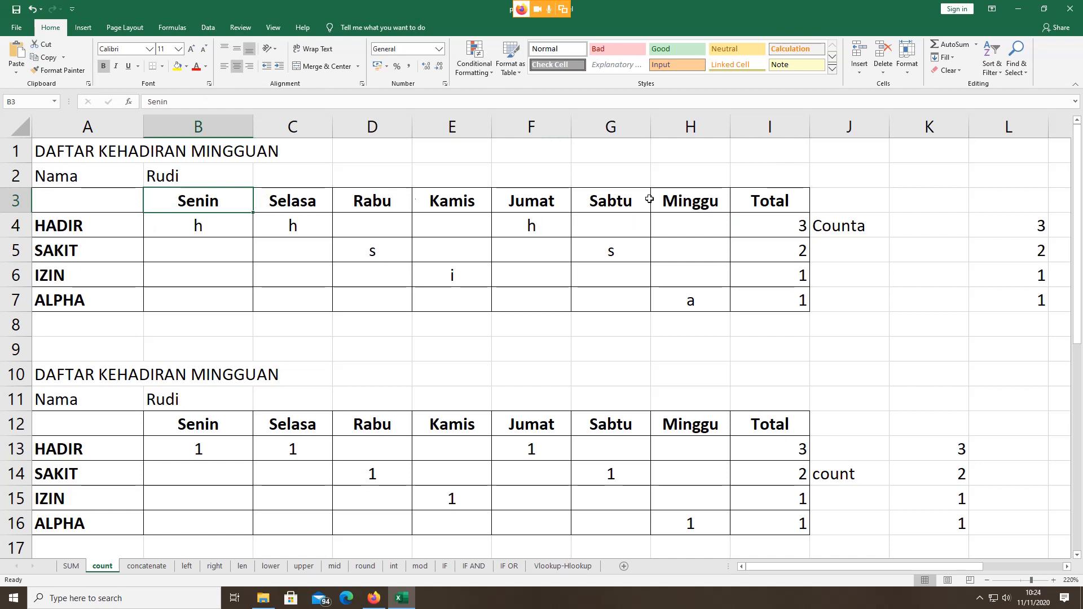
click(754, 223)
click(187, 230)
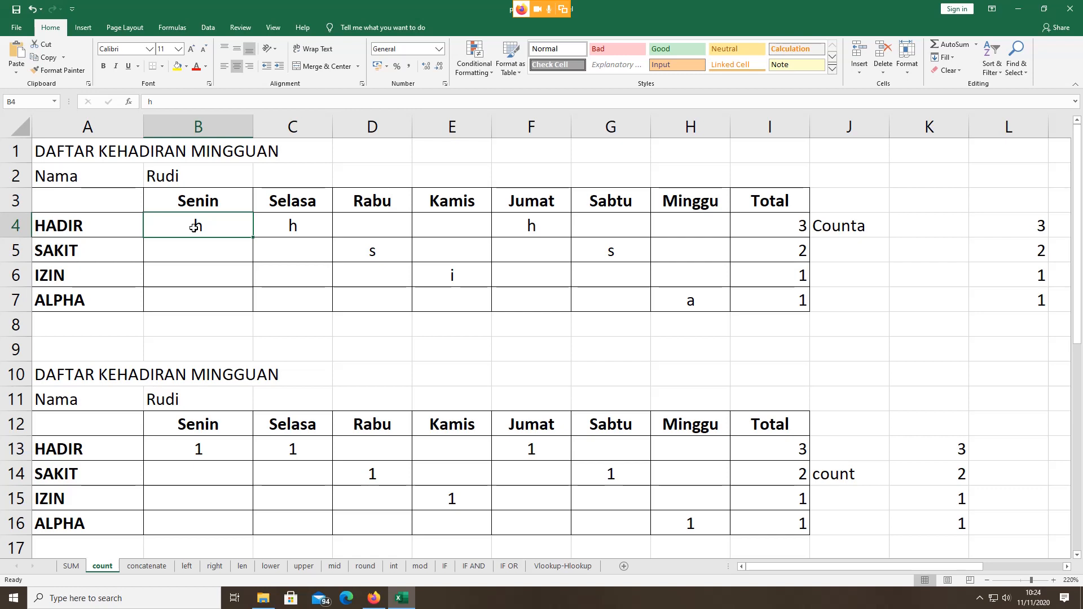
click(282, 227)
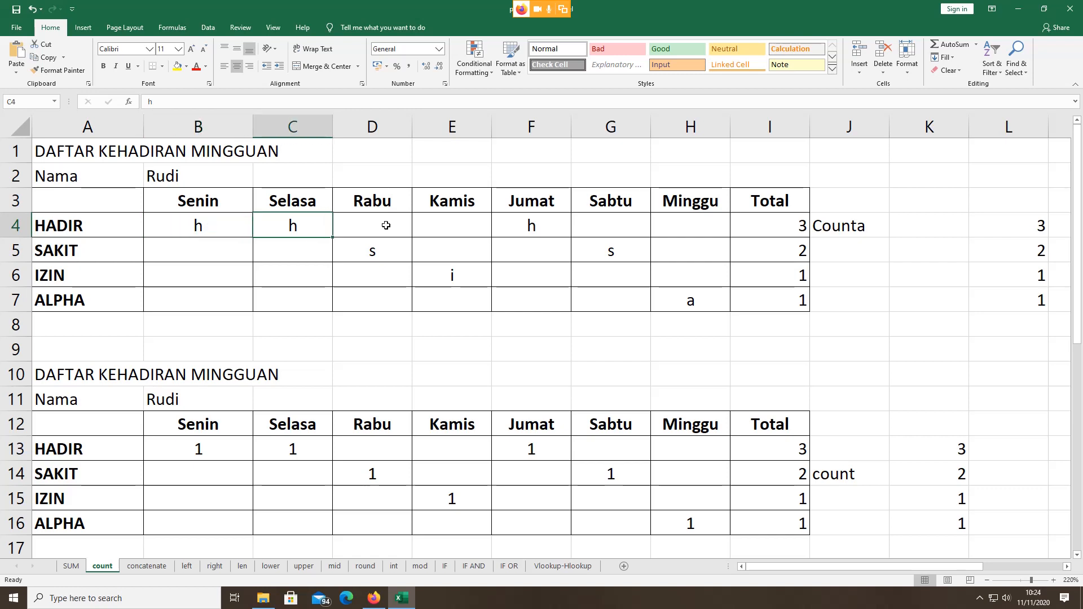
click(531, 223)
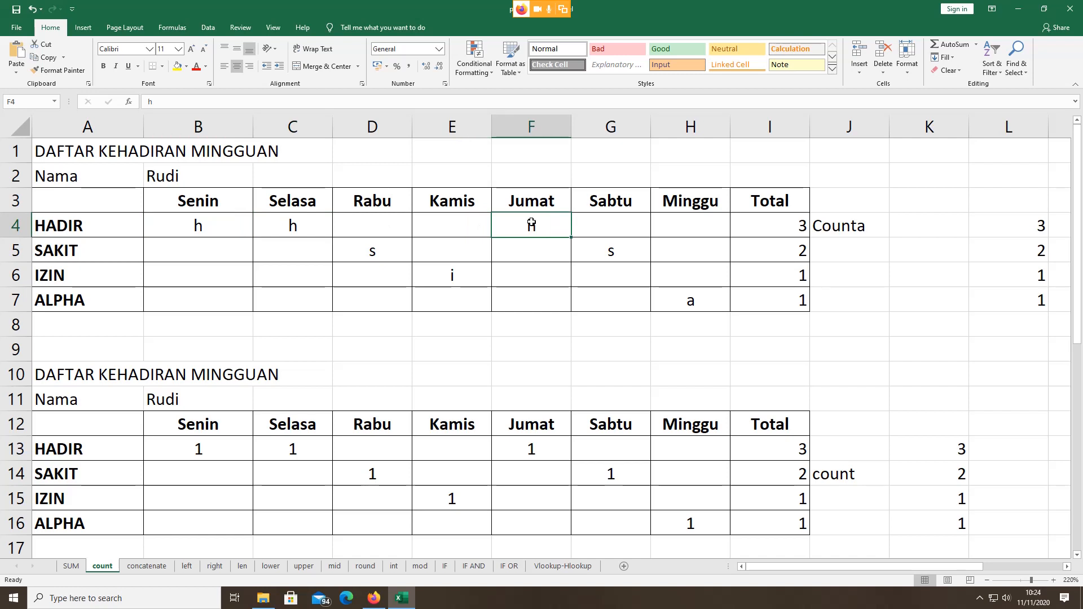
click(376, 252)
click(592, 249)
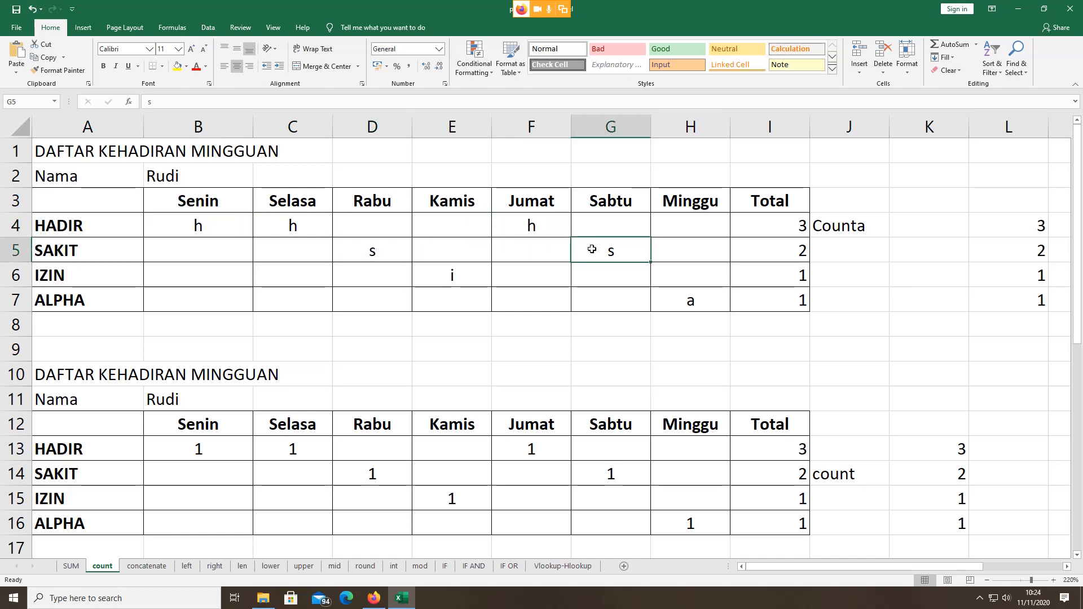
click(384, 252)
click(629, 252)
click(194, 227)
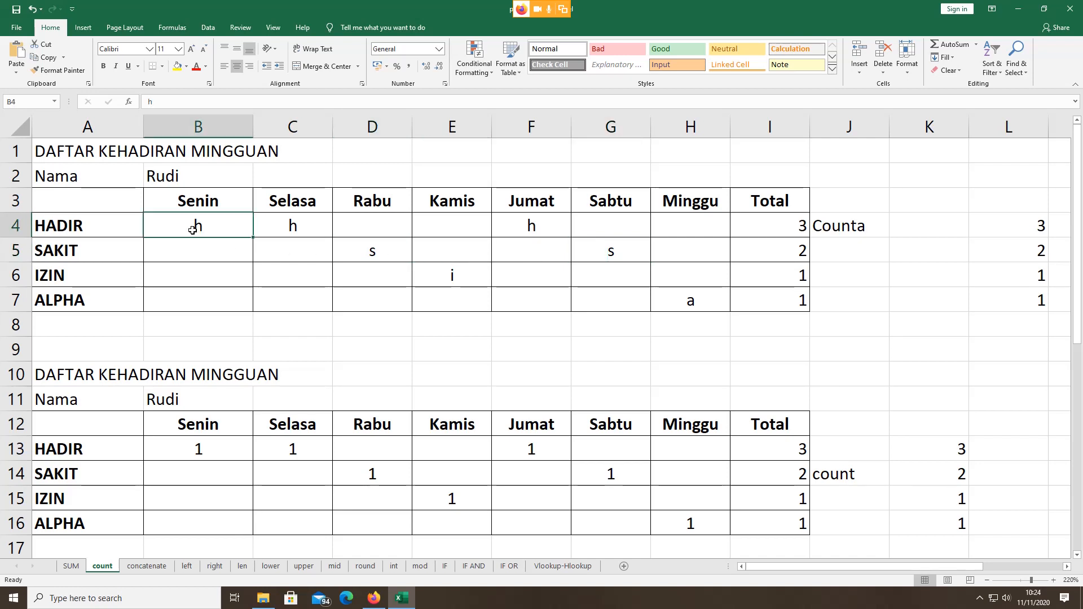
click(305, 228)
click(555, 230)
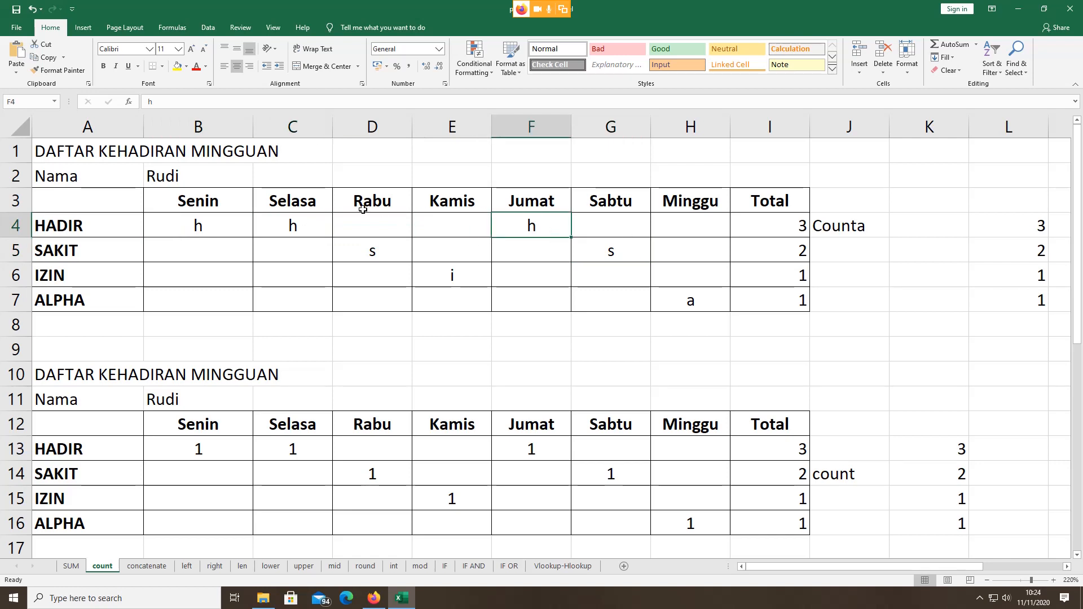
click(376, 228)
click(466, 223)
click(587, 218)
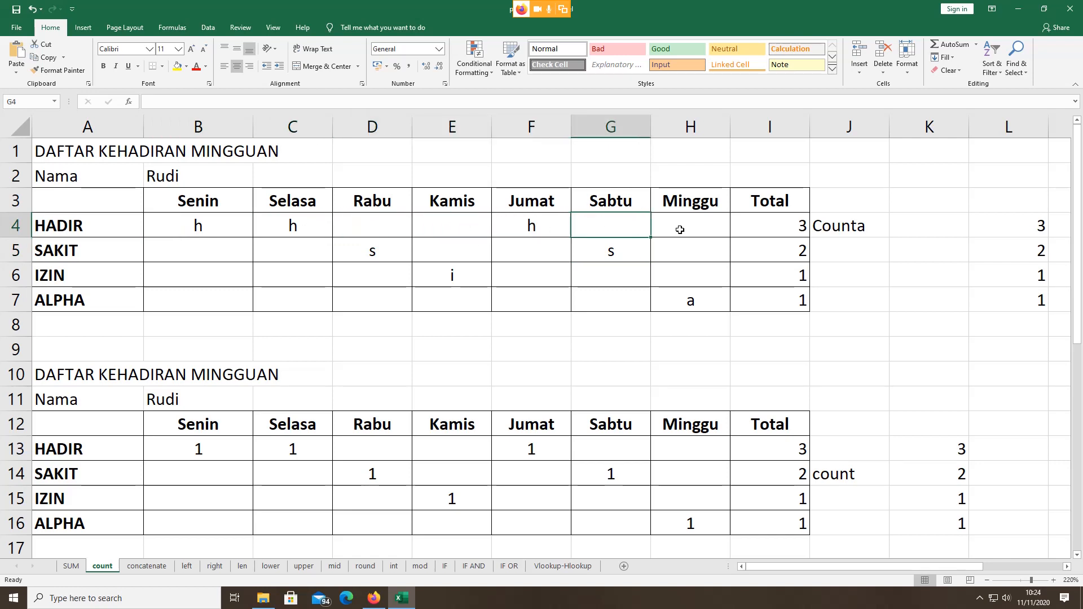
click(684, 226)
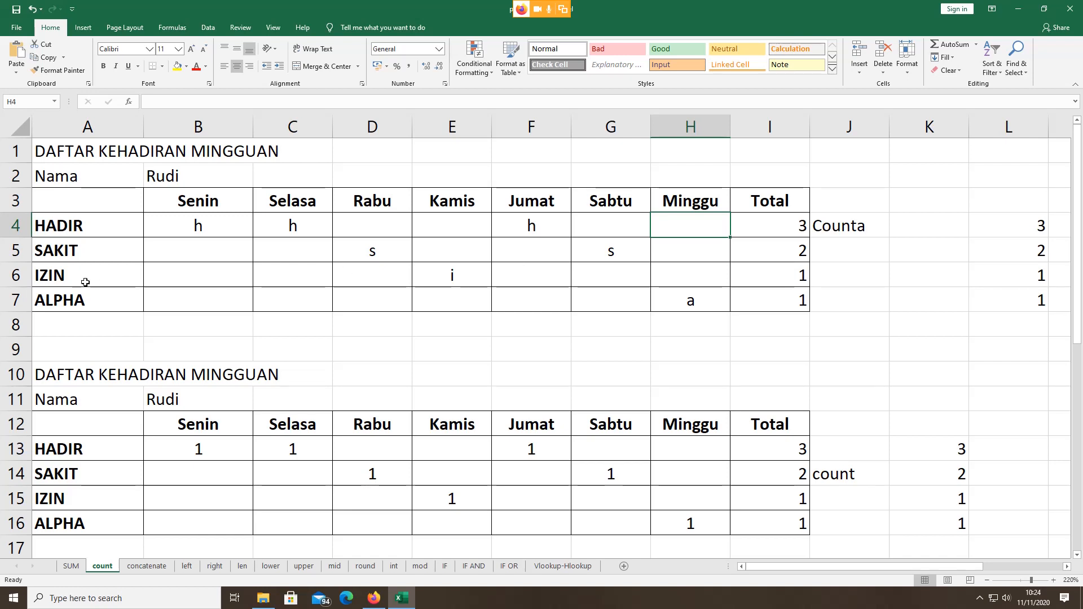
click(452, 279)
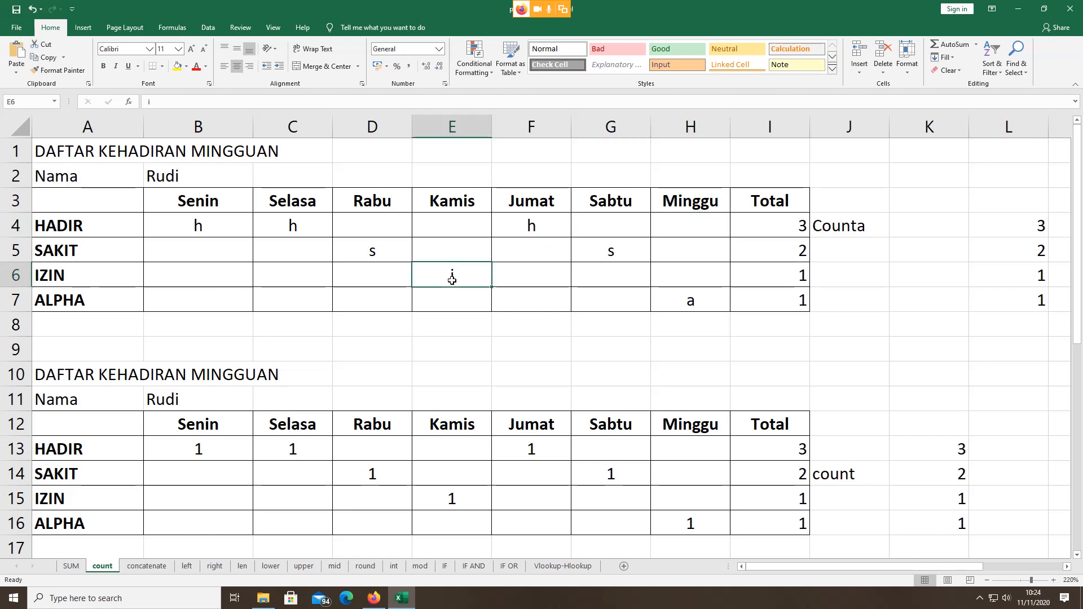
click(690, 299)
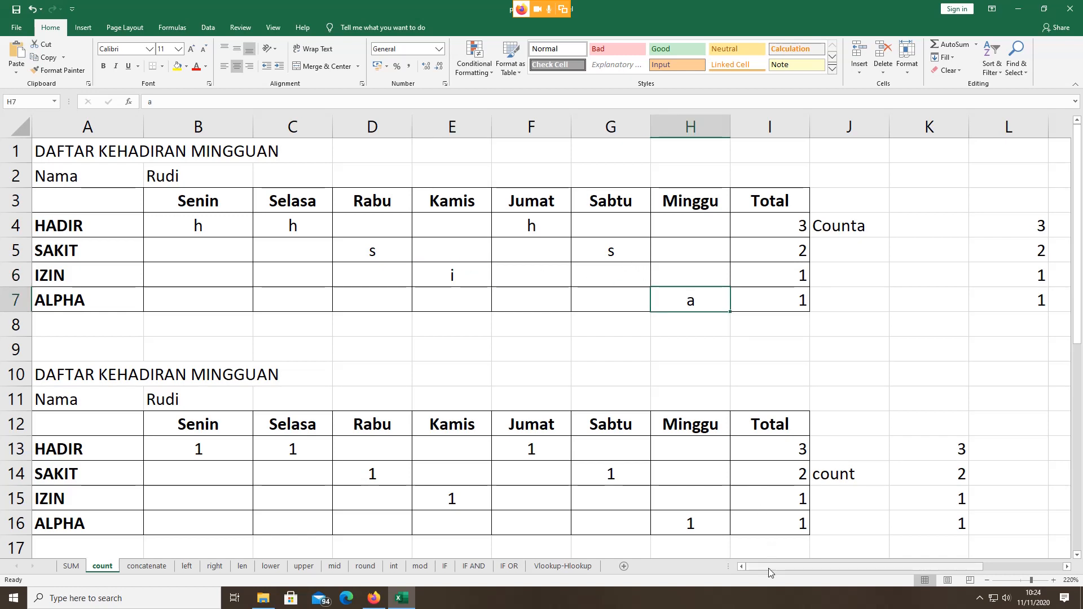
click(838, 227)
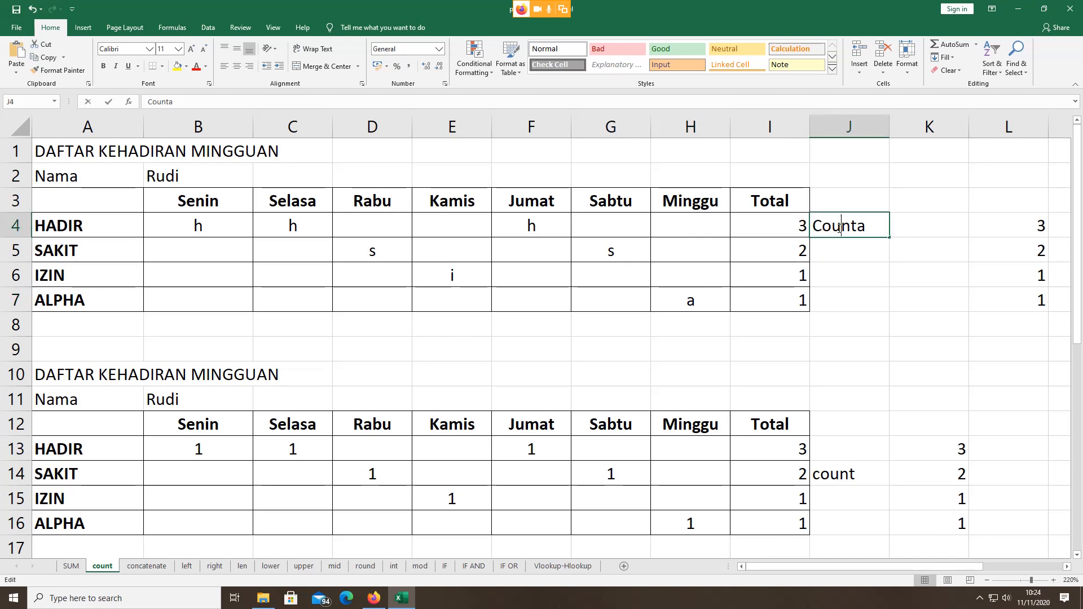
Step: Highlight COUNTA in I4's formula, then confirm =COUNTA(B4:H4) returning 3
double_click(776, 227)
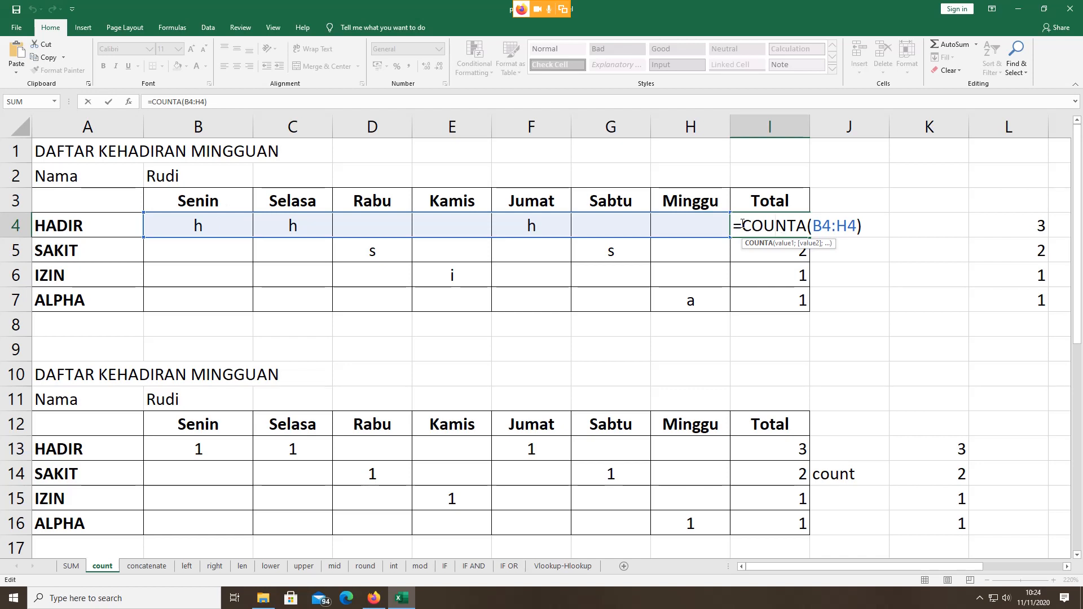
drag(742, 225, 802, 226)
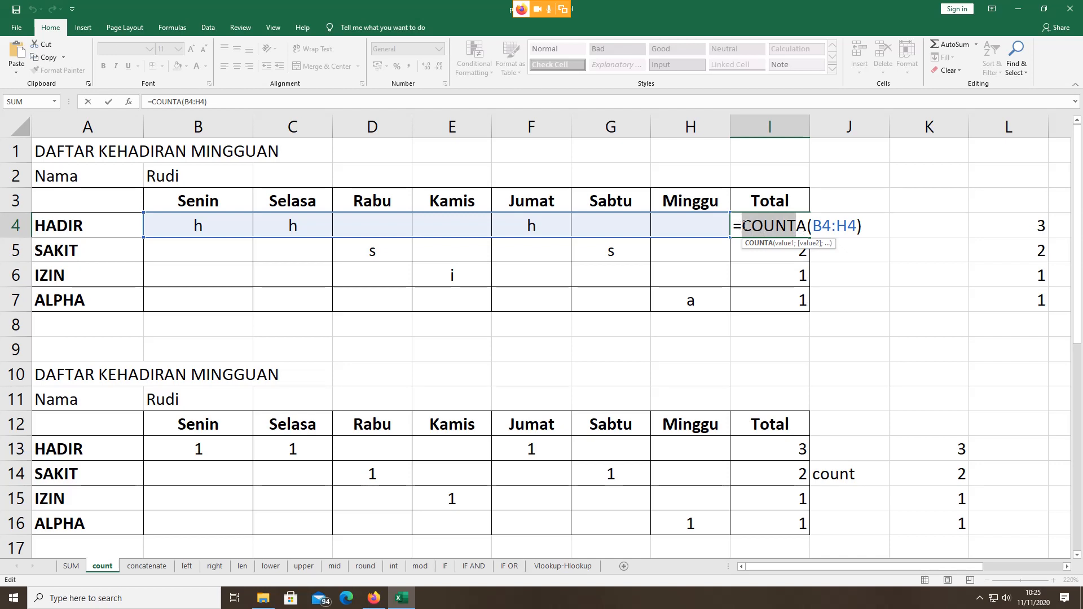
click(743, 226)
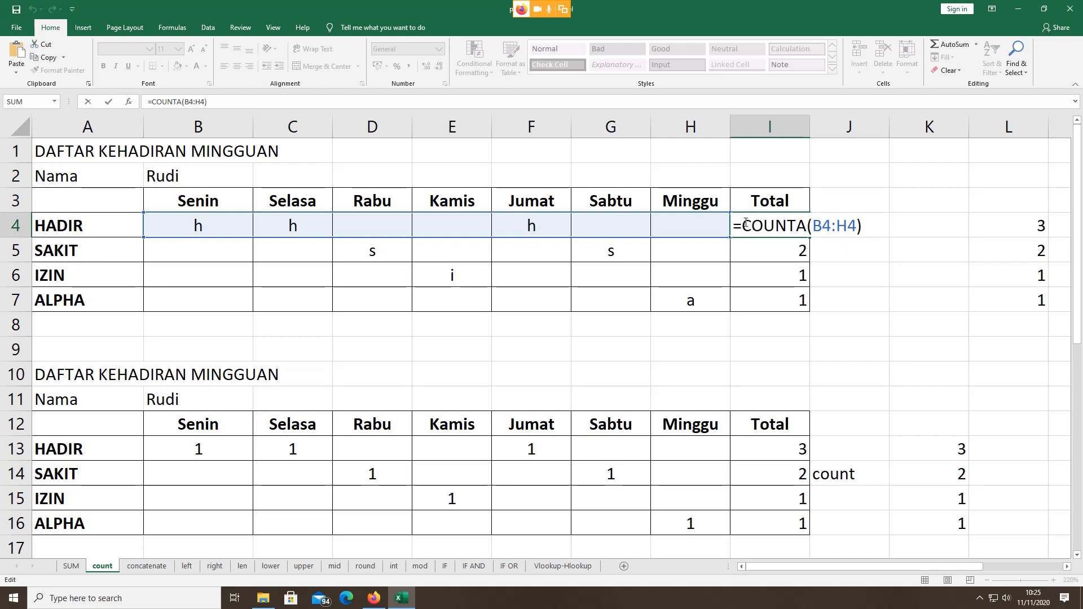
drag(744, 224, 808, 223)
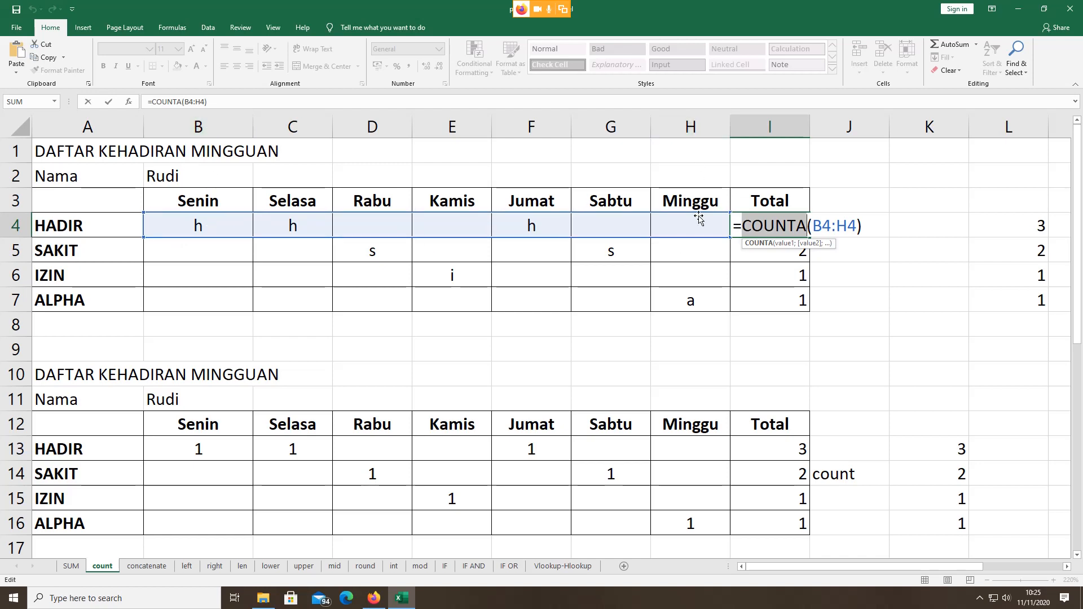
key(Return)
Step: Enter =COUNTA(B4:H4) in K4 beside the Counta label, returning 3
click(929, 218)
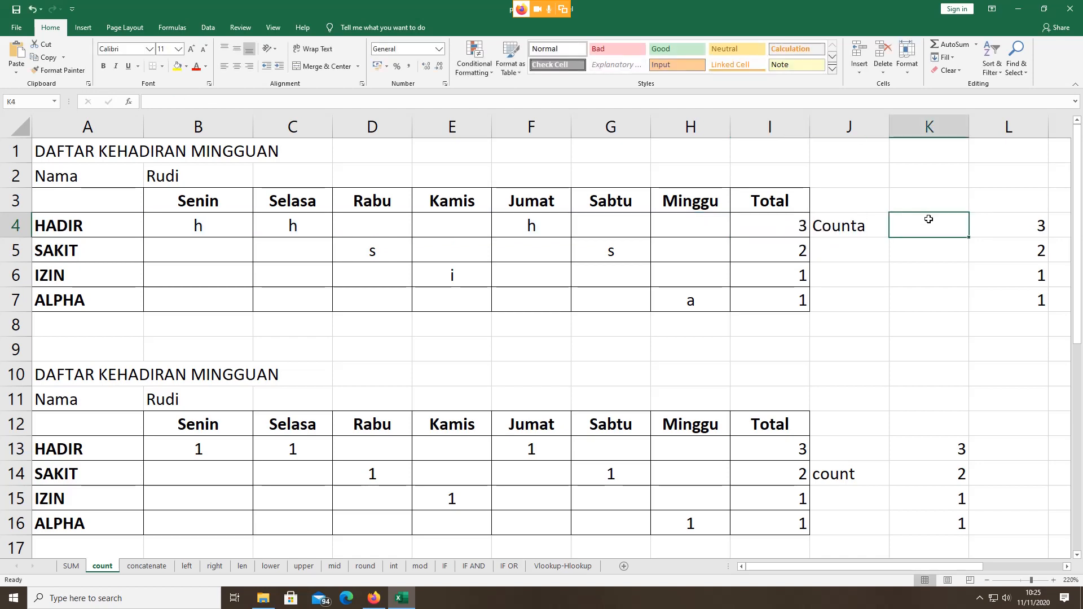
text(=)
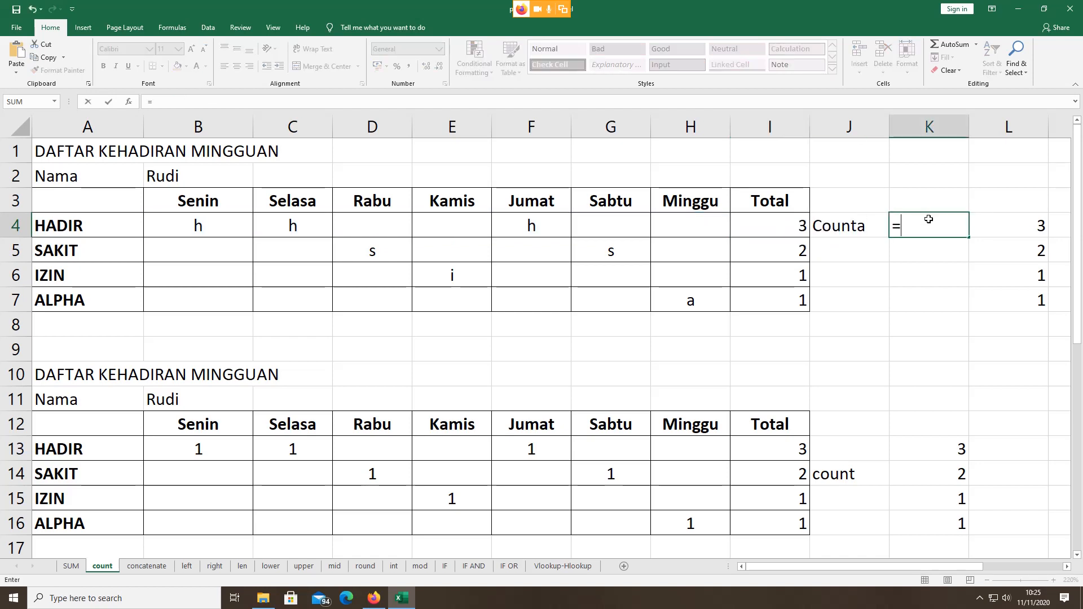
text(count)
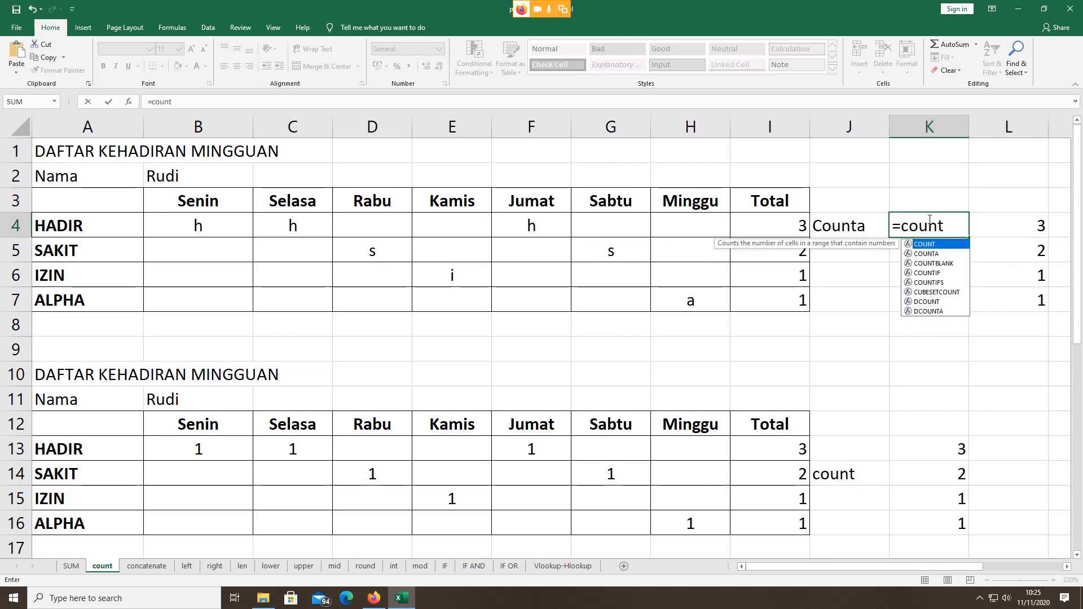
click(929, 253)
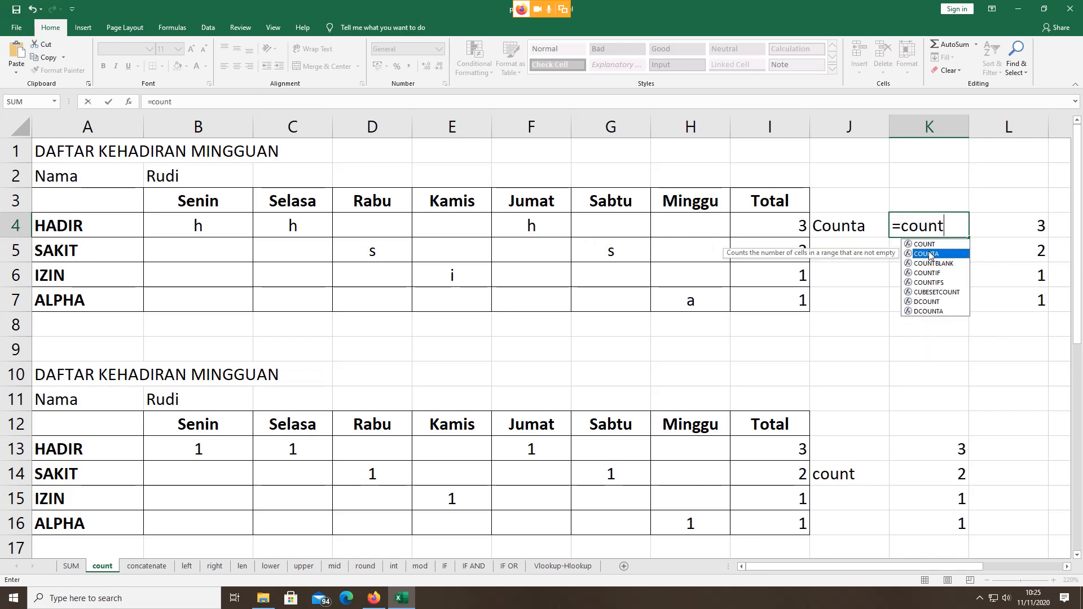
double_click(929, 254)
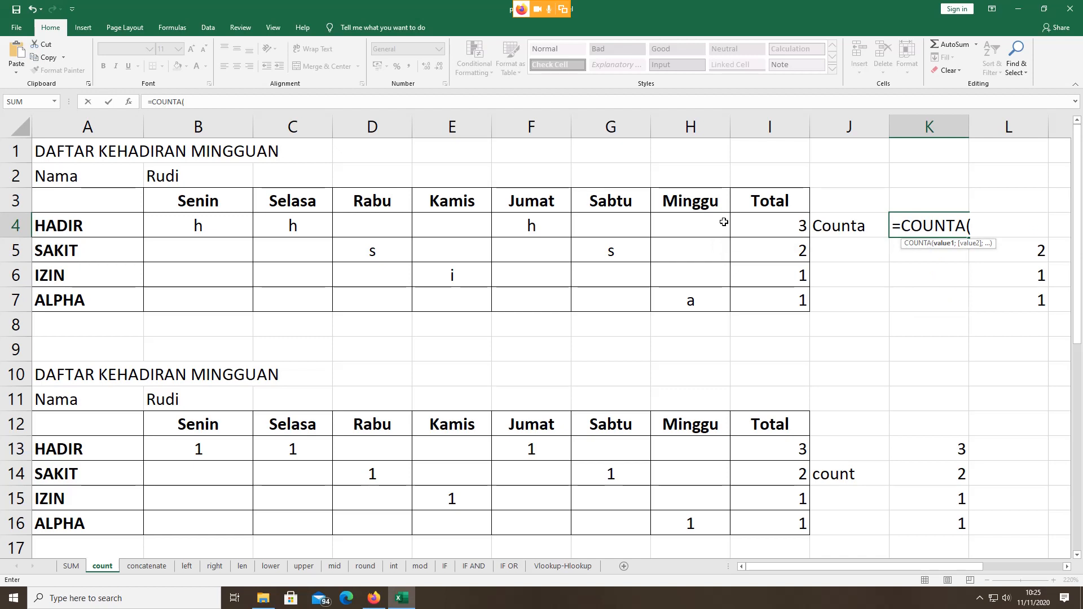
click(203, 226)
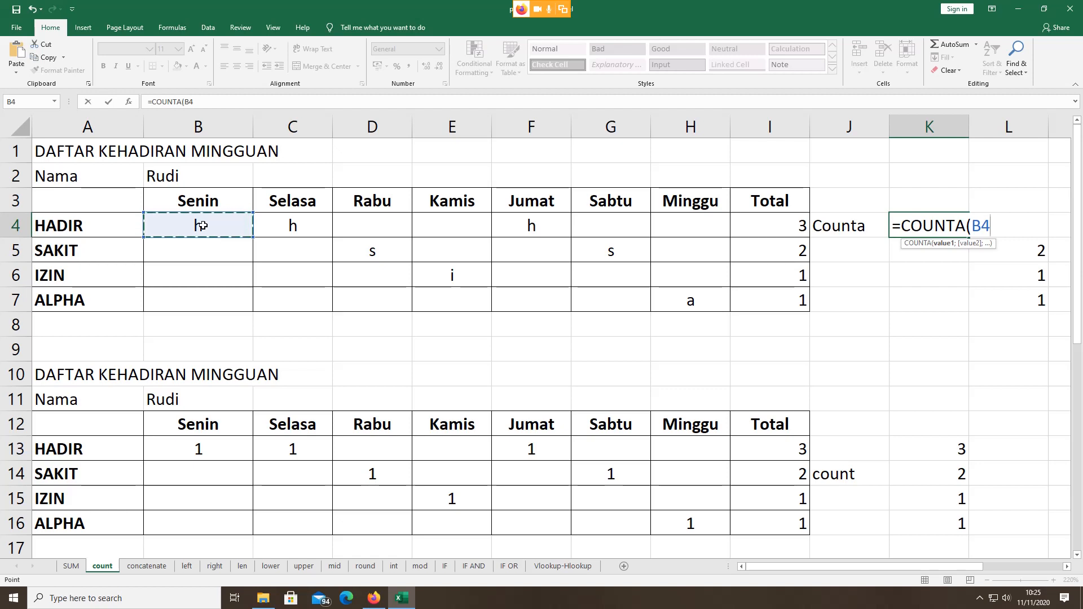
key(shift+Right)
key(shift+Right)
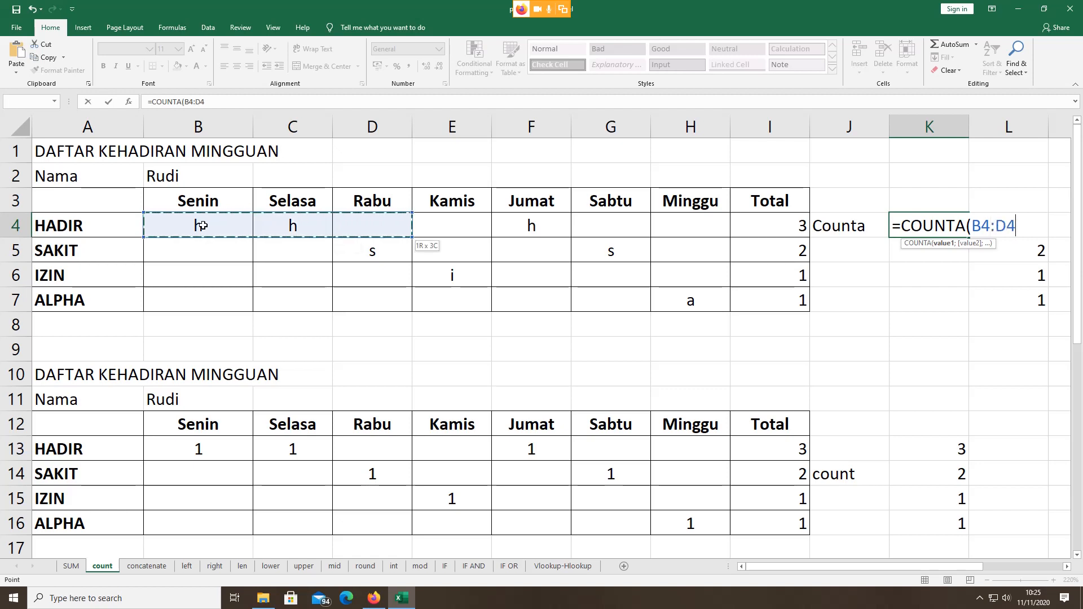
key(shift+Right)
key(shift+Right)
key(shift+Right)
key(shift+Right)
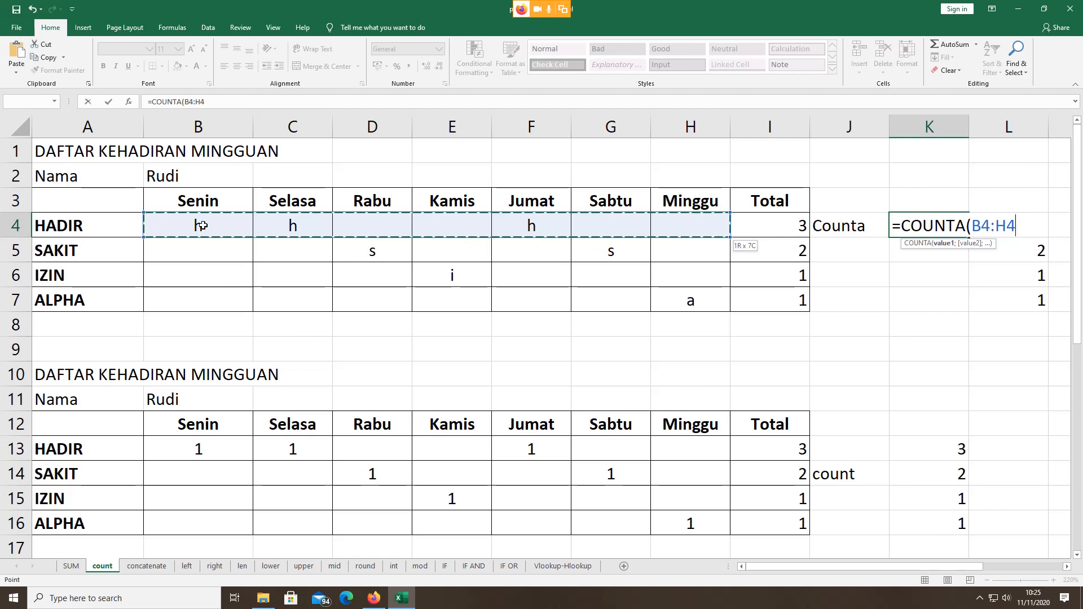
text())
key(Return)
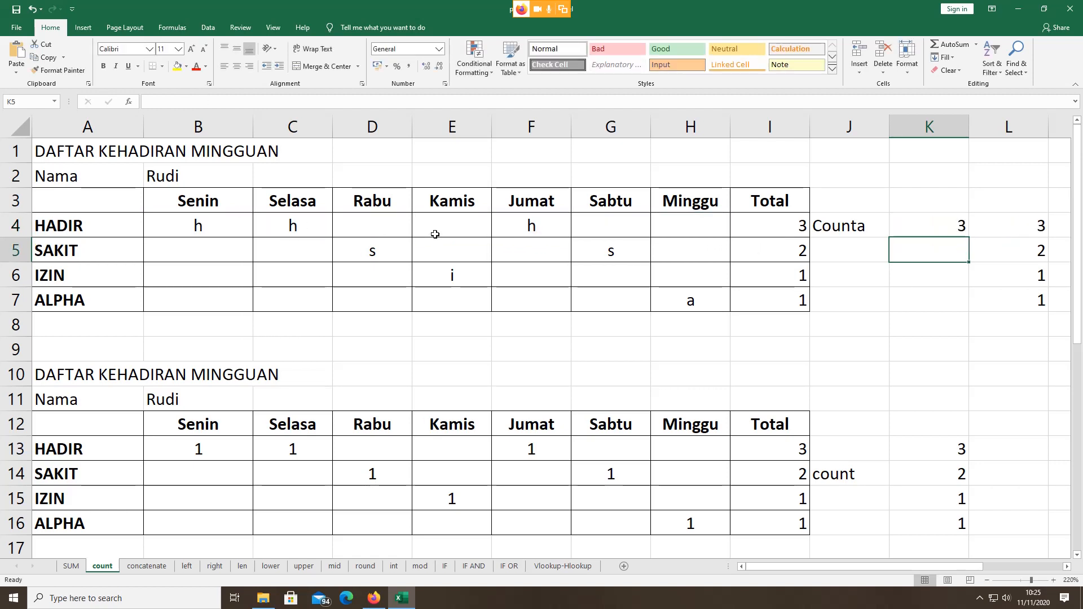
click(920, 225)
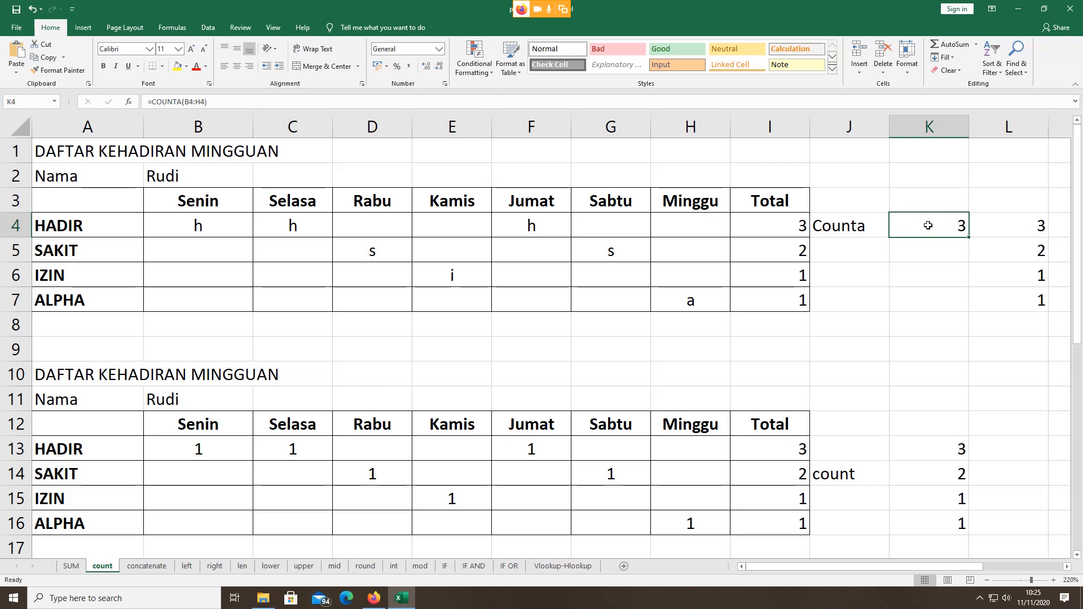
Step: Review K4's formula and the h entries in B4 and C4
click(933, 248)
click(936, 230)
click(189, 228)
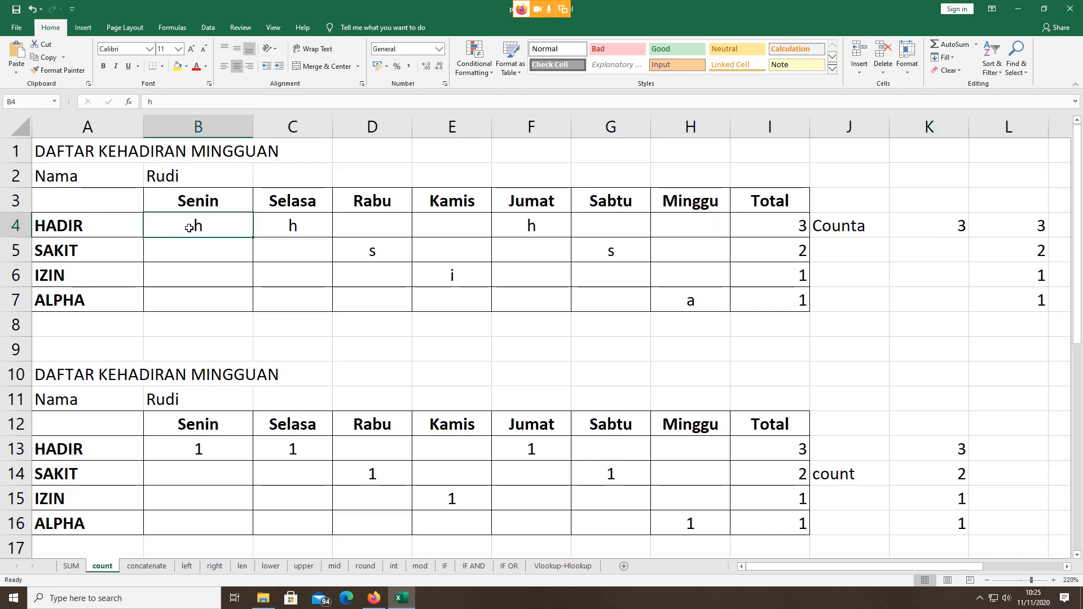
click(280, 223)
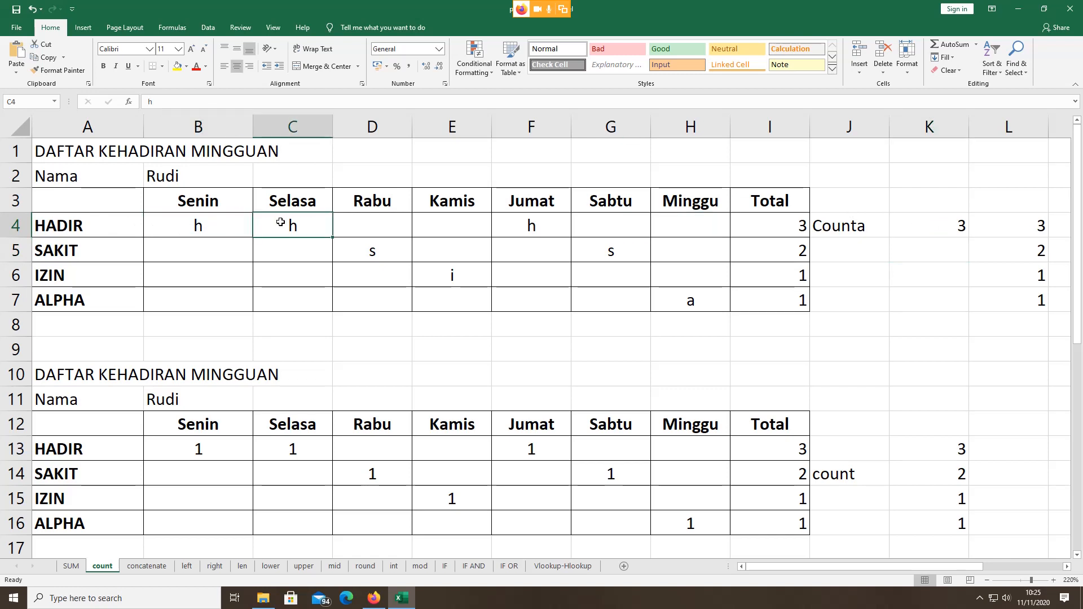
click(208, 222)
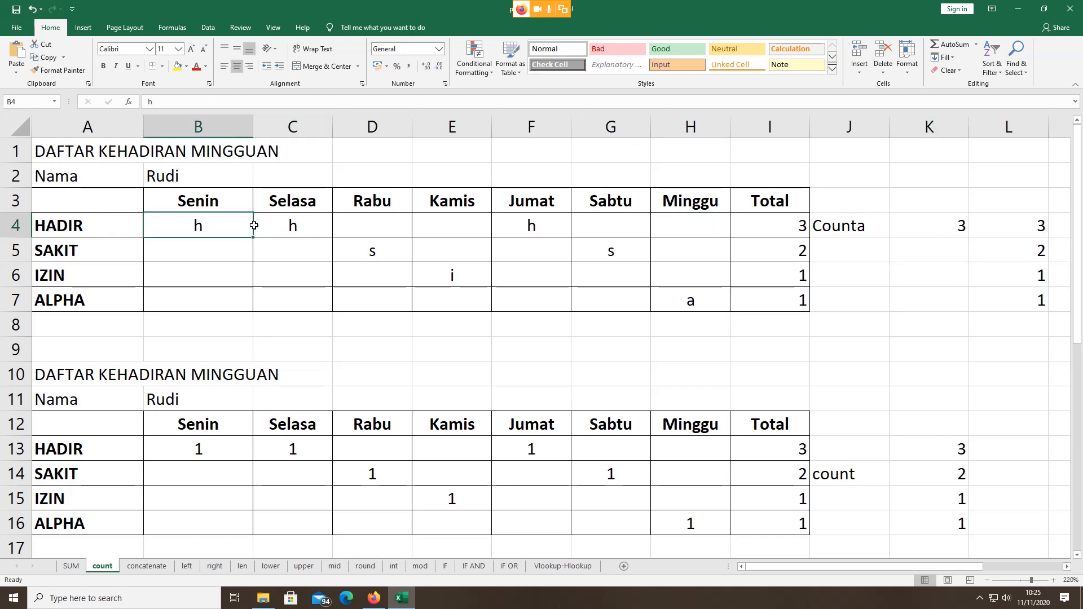
click(288, 225)
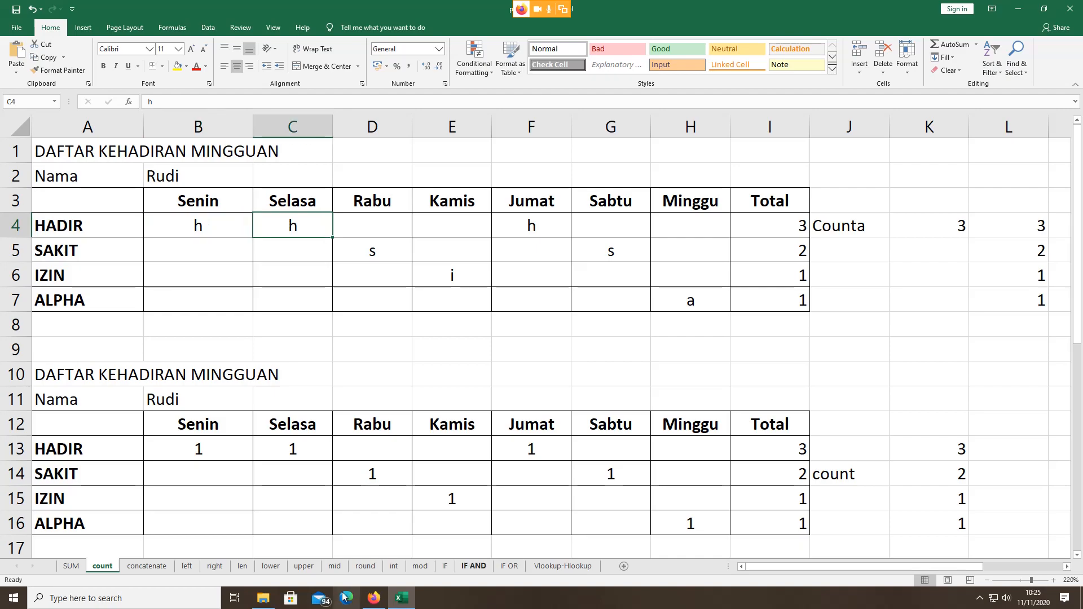
Step: Admit the waiting participant in Google Meet and return to Excel
click(373, 598)
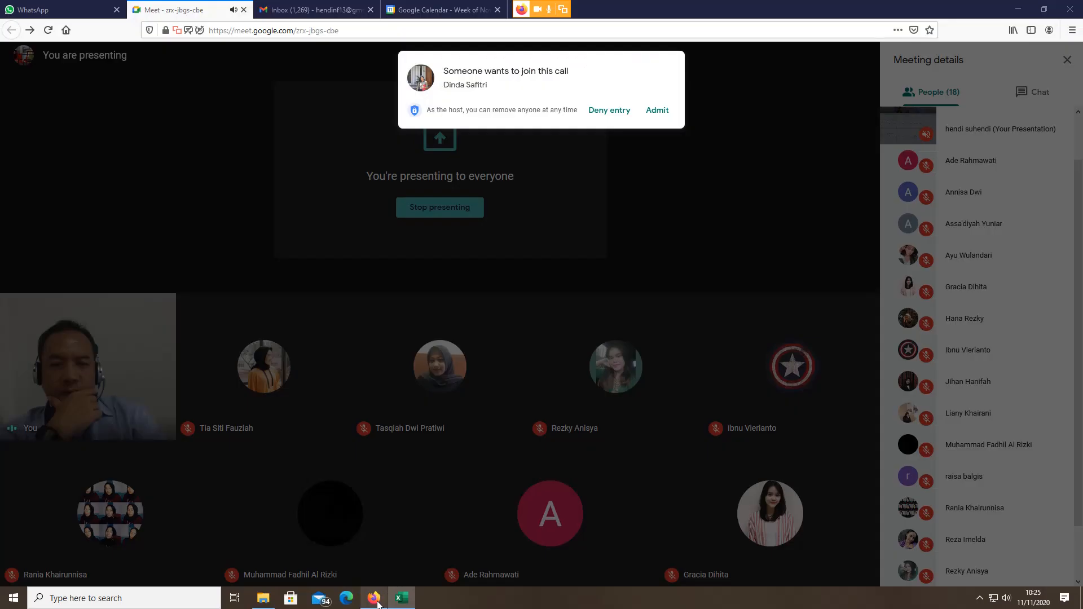
click(656, 109)
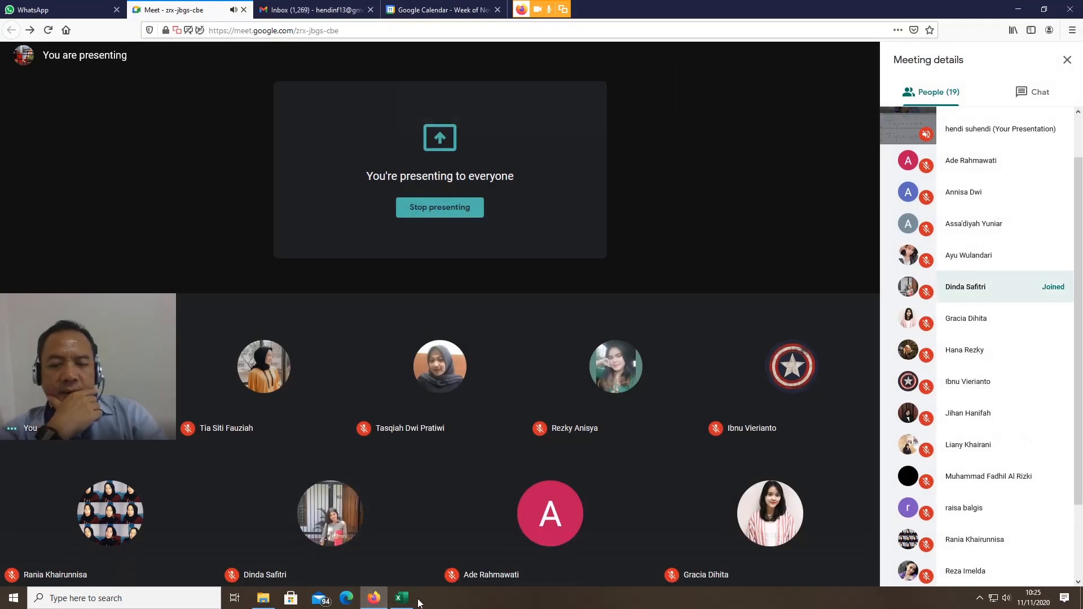
click(401, 597)
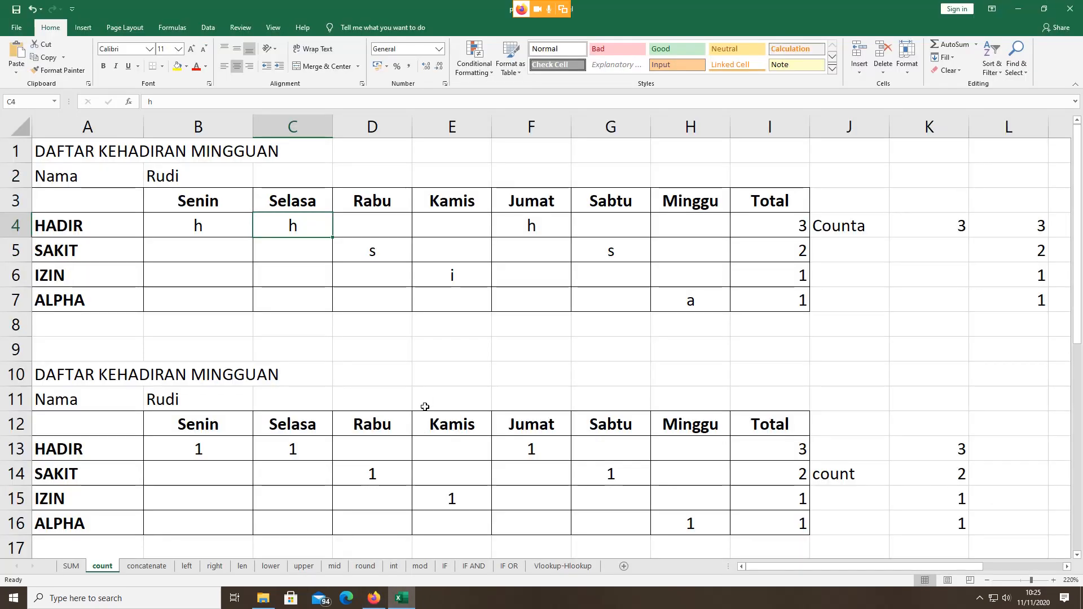
Step: Replace the h in B4 and C4 with r
click(199, 221)
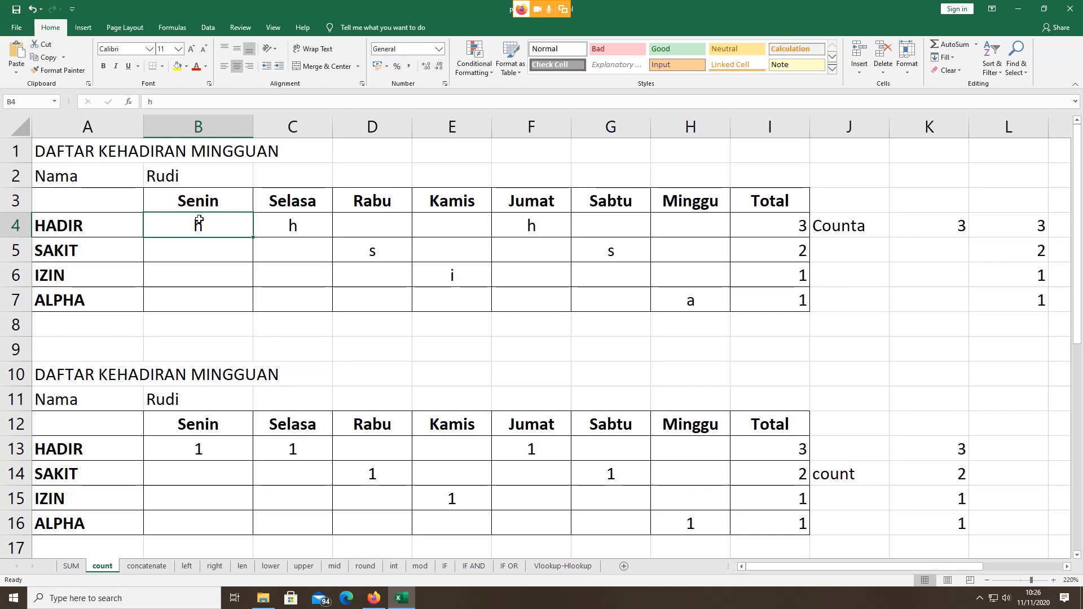
text(r)
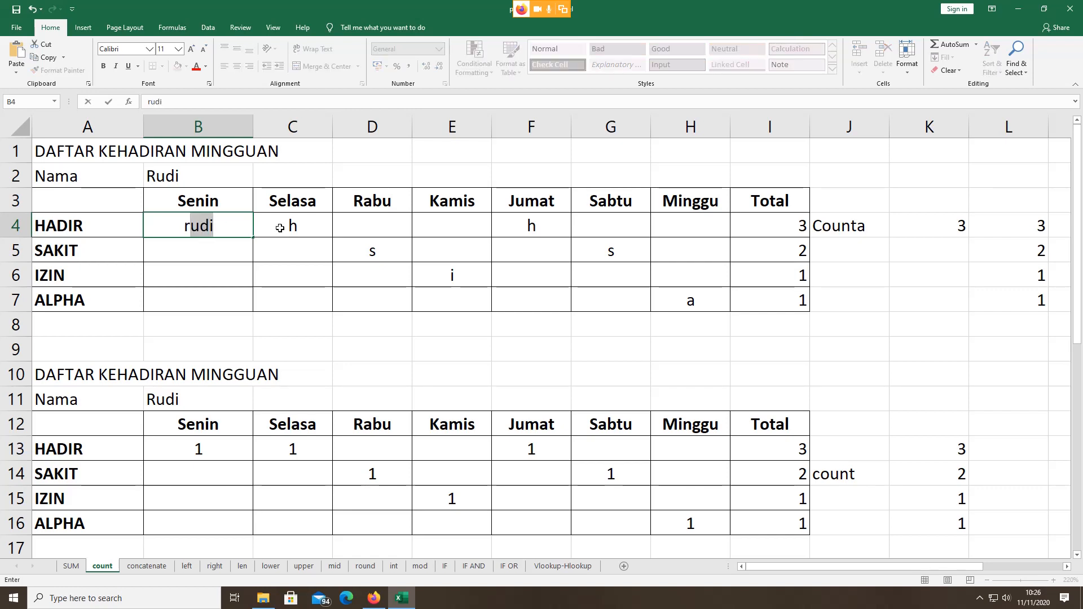
key(Delete)
click(280, 227)
double_click(279, 226)
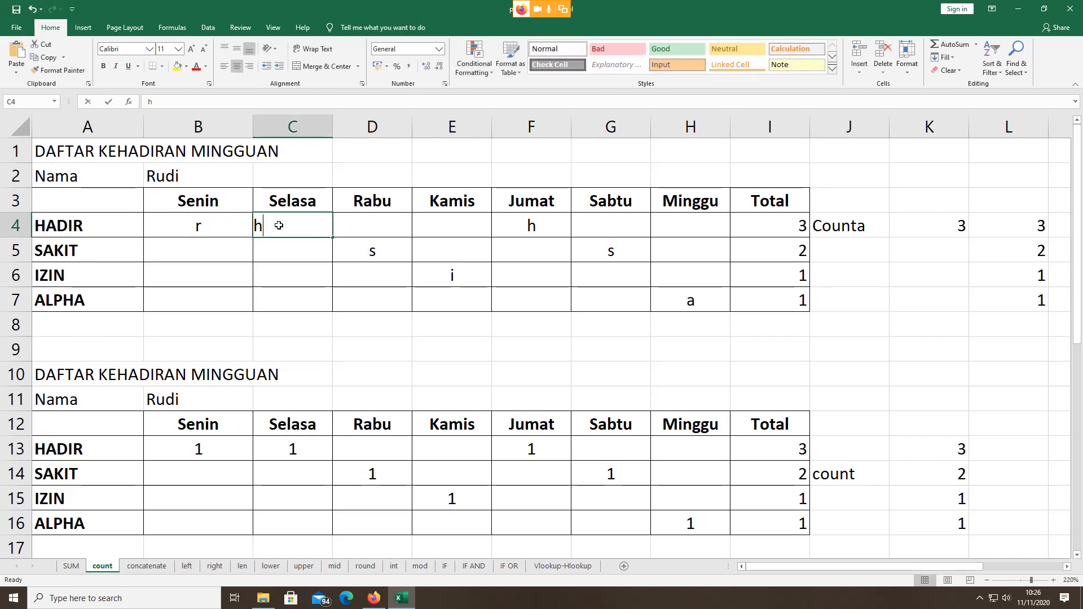
key(BackSpace)
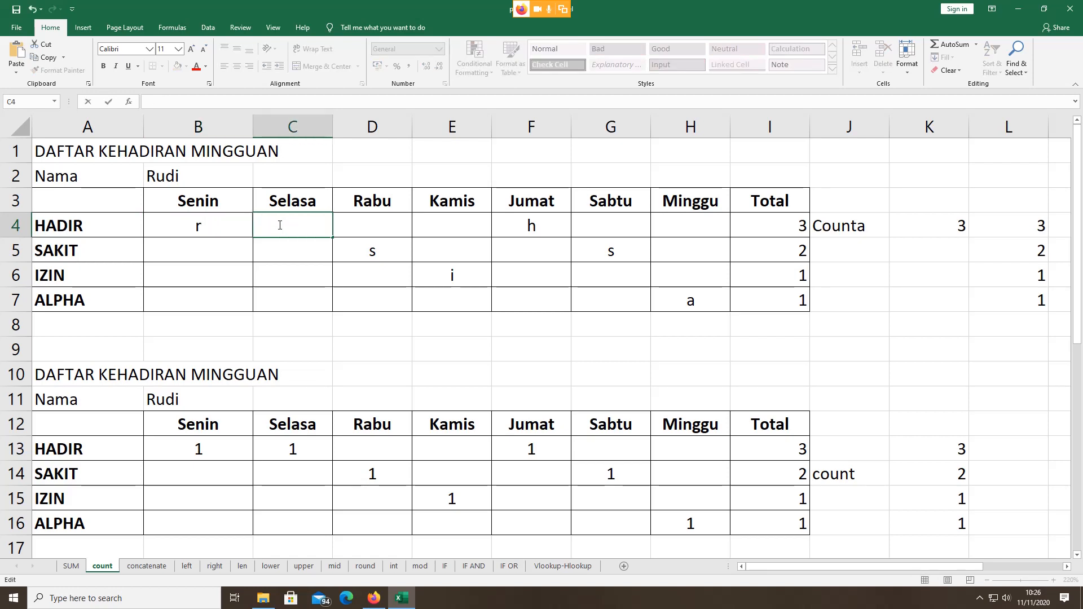
text(r)
key(Return)
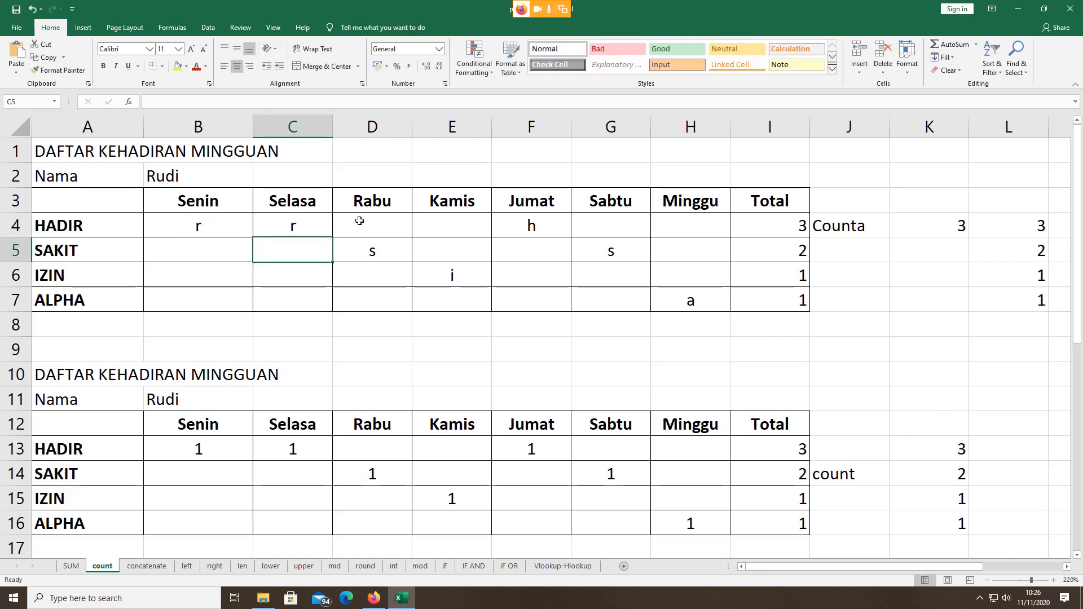
Step: Change F4 from h to r and check that I4's COUNTA still returns 3
click(528, 232)
double_click(528, 231)
key(BackSpace)
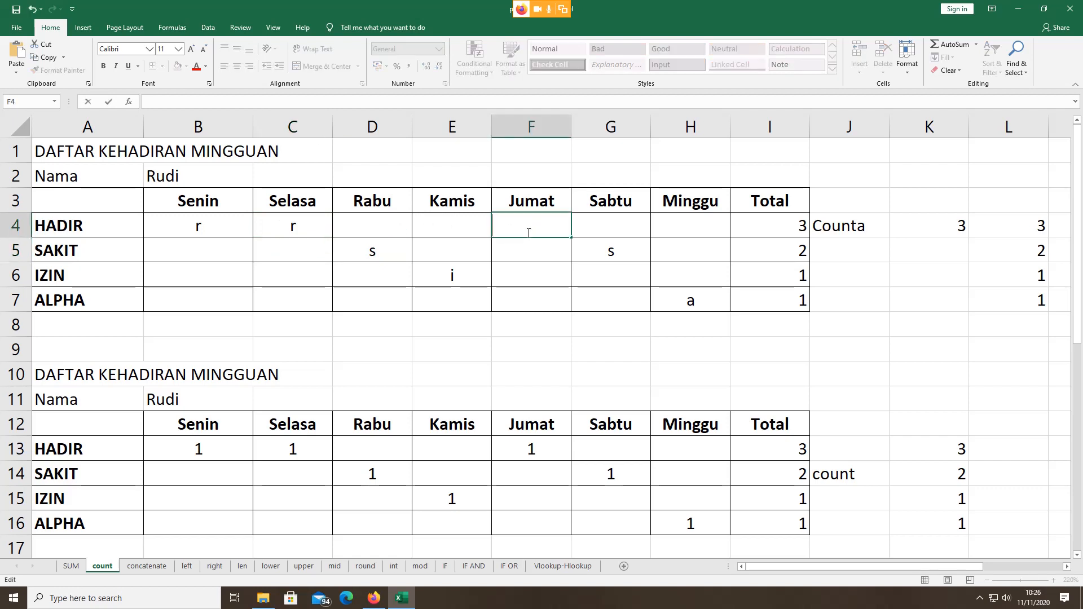
text(5)
key(BackSpace)
key(Return)
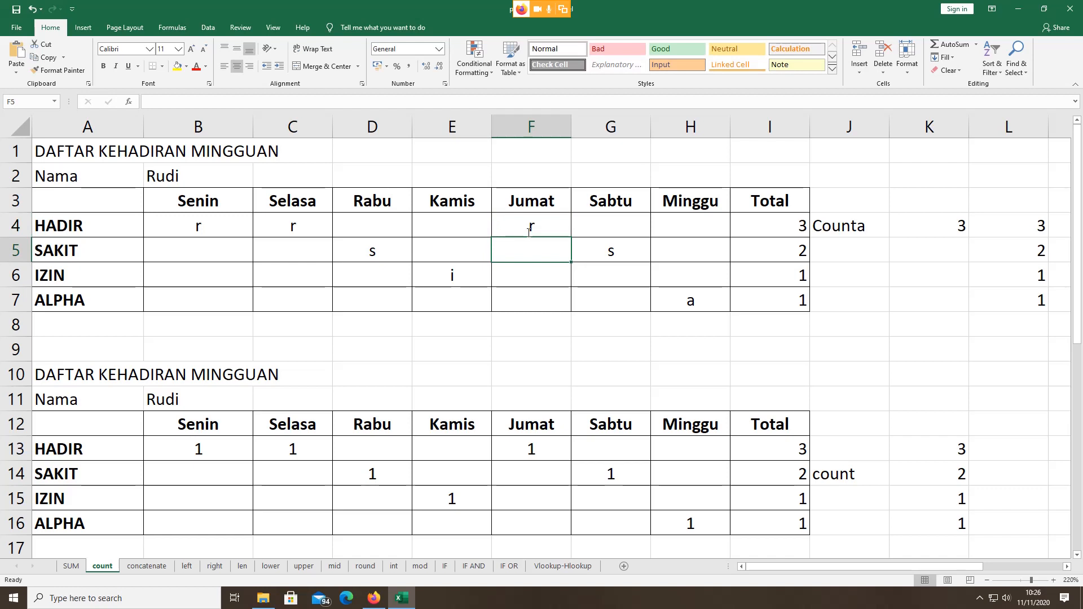
click(598, 225)
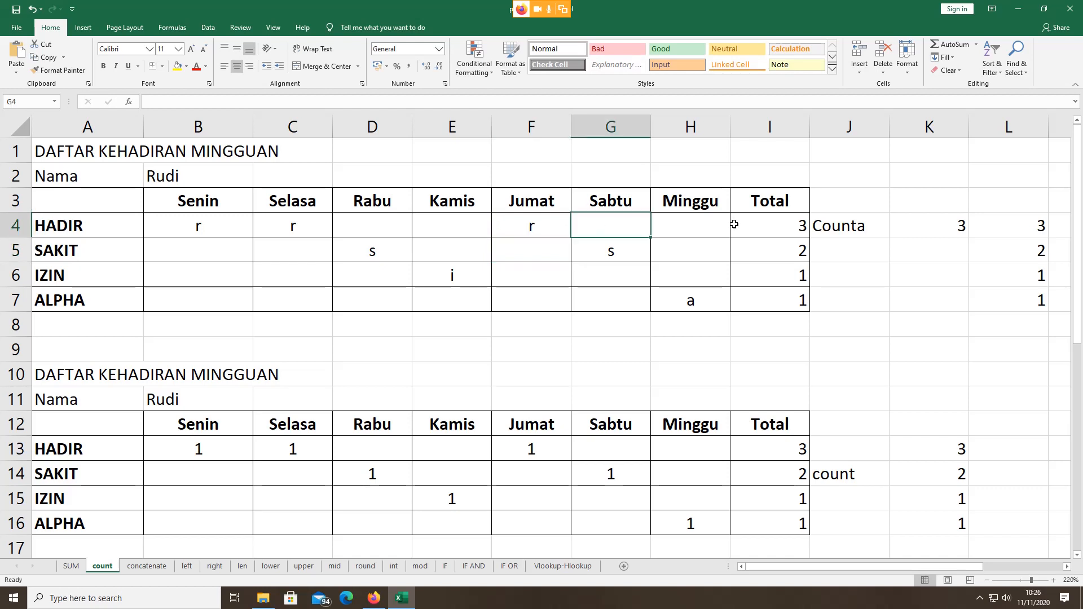
click(764, 226)
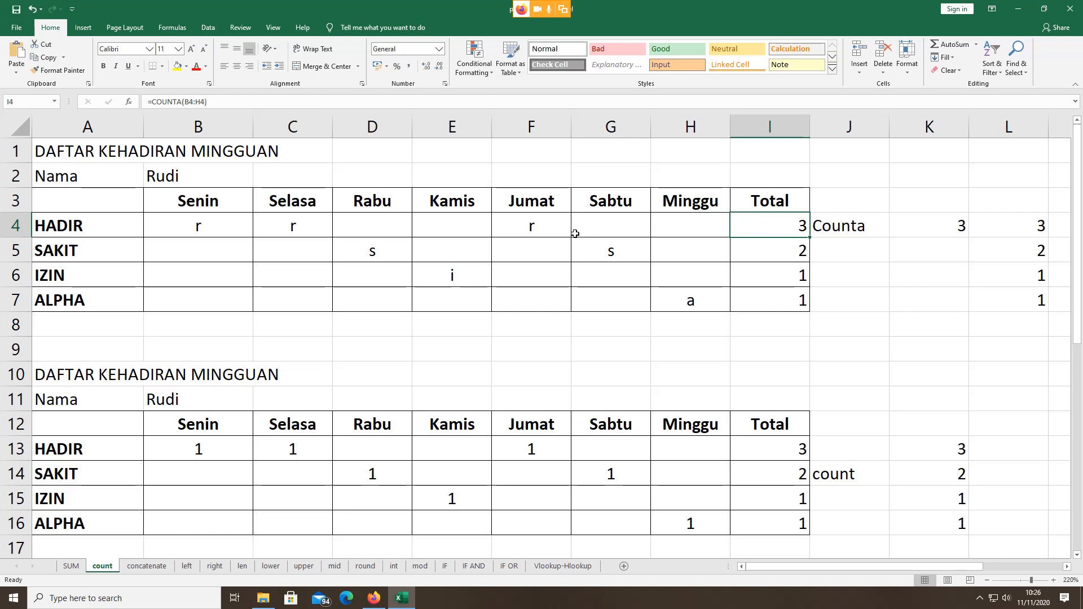
Step: Enter 1 in the Sabtu cell G4 and the Rabu cell D4 of the HADIR row
click(605, 228)
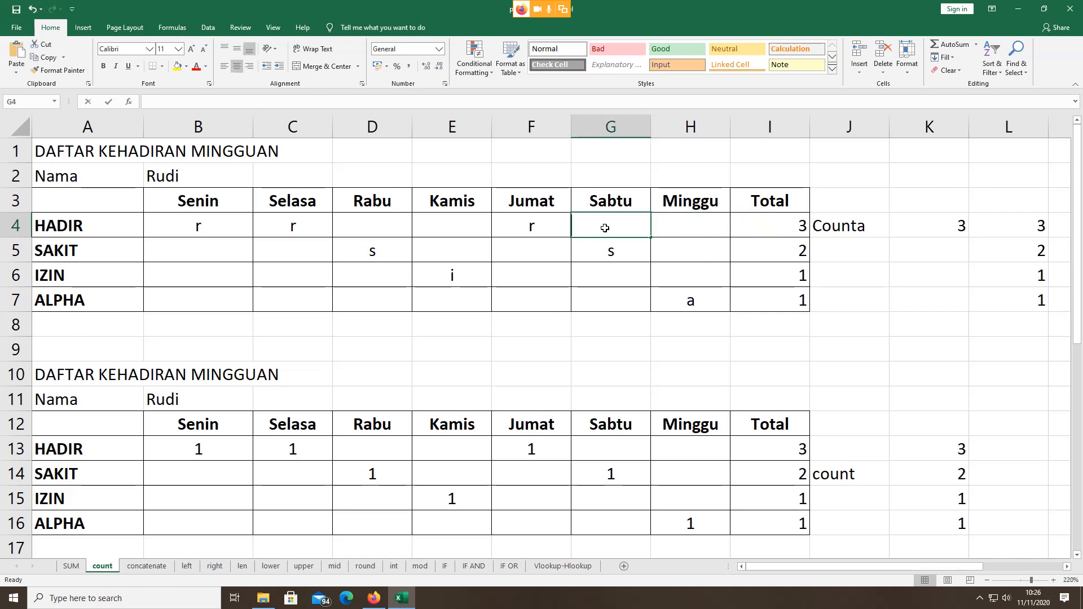
text(1)
click(374, 227)
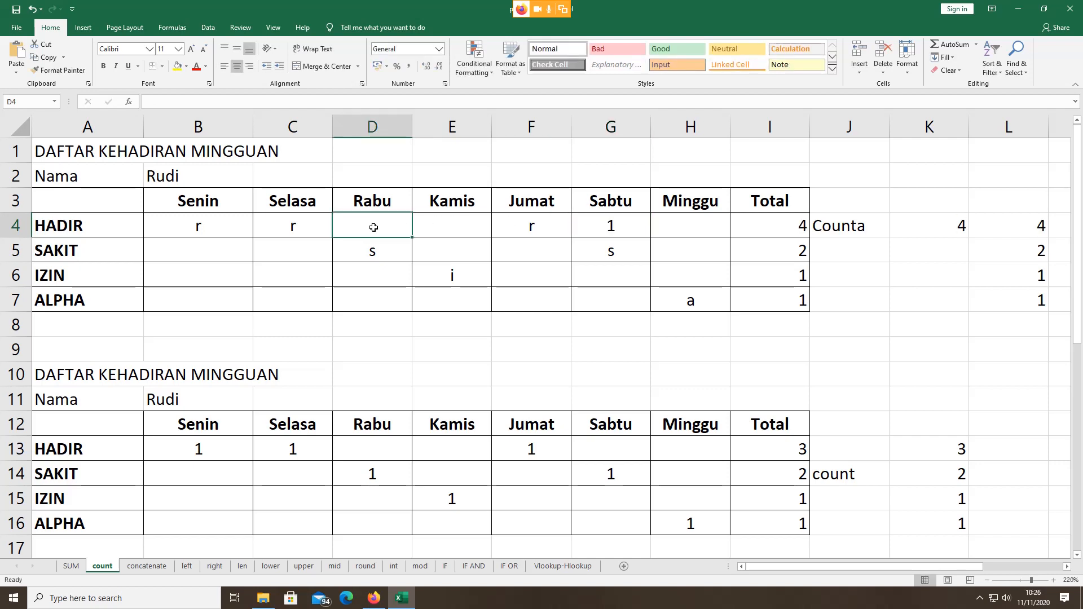
text(1)
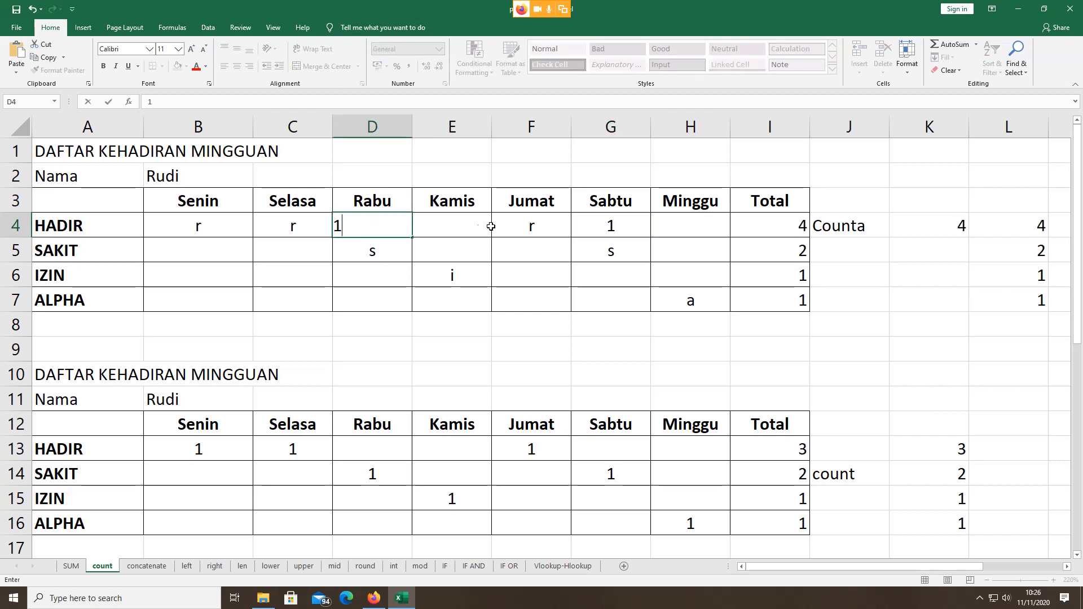
click(678, 225)
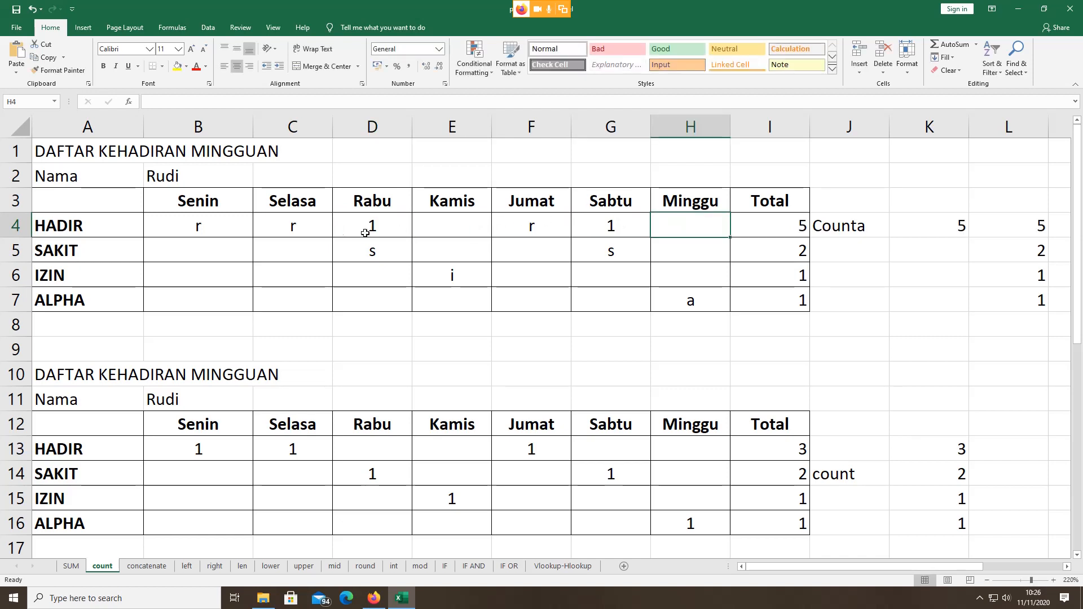
Step: Check the row 4 entries, then clear the 1 from G4
click(217, 230)
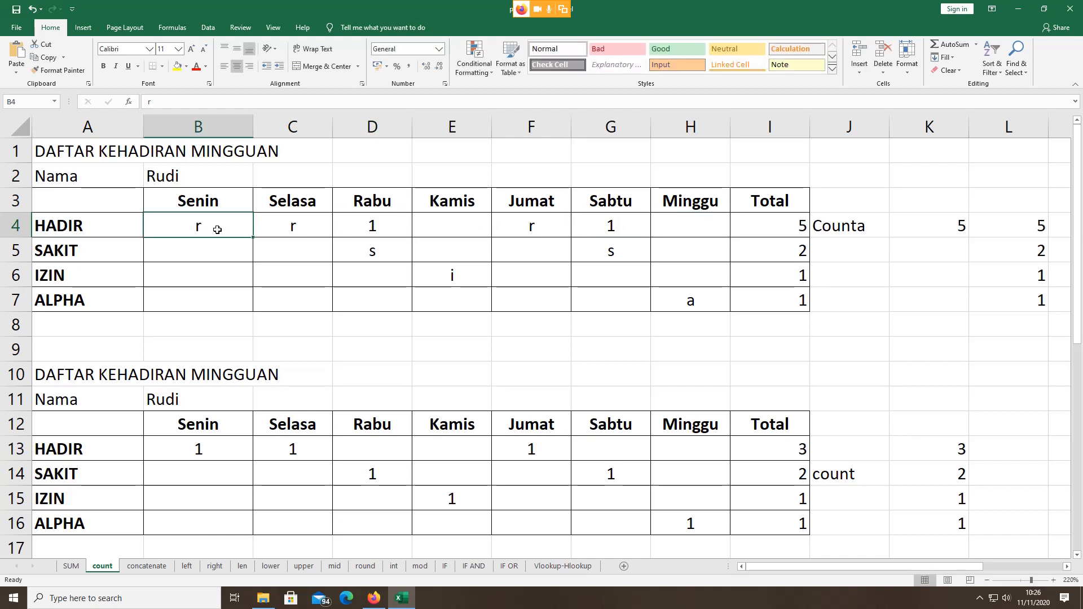
click(279, 229)
click(219, 227)
click(312, 229)
click(379, 234)
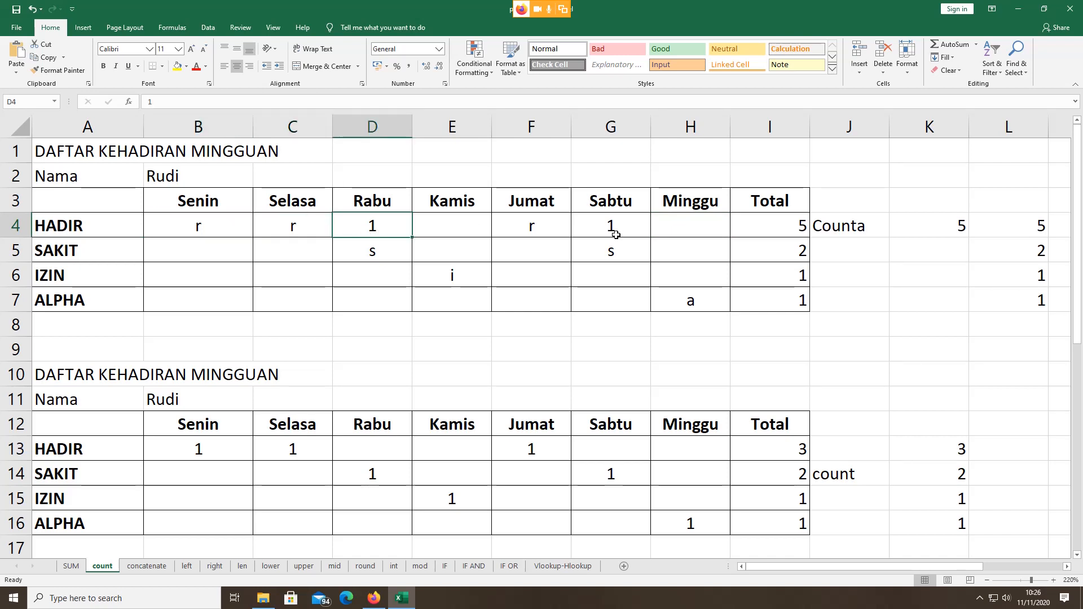
click(615, 235)
click(218, 224)
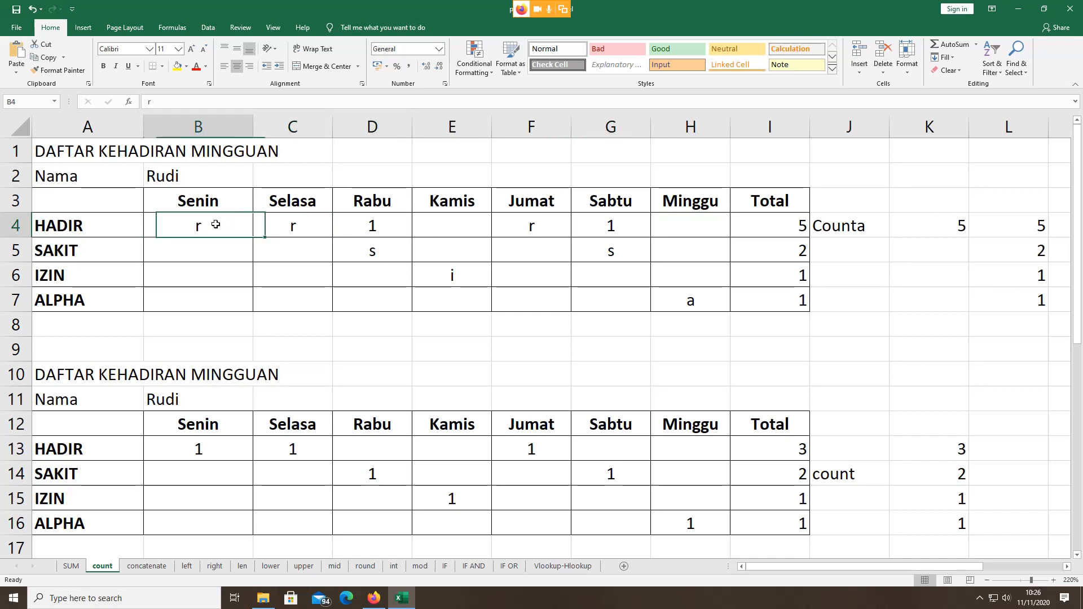
click(276, 230)
click(353, 223)
click(516, 221)
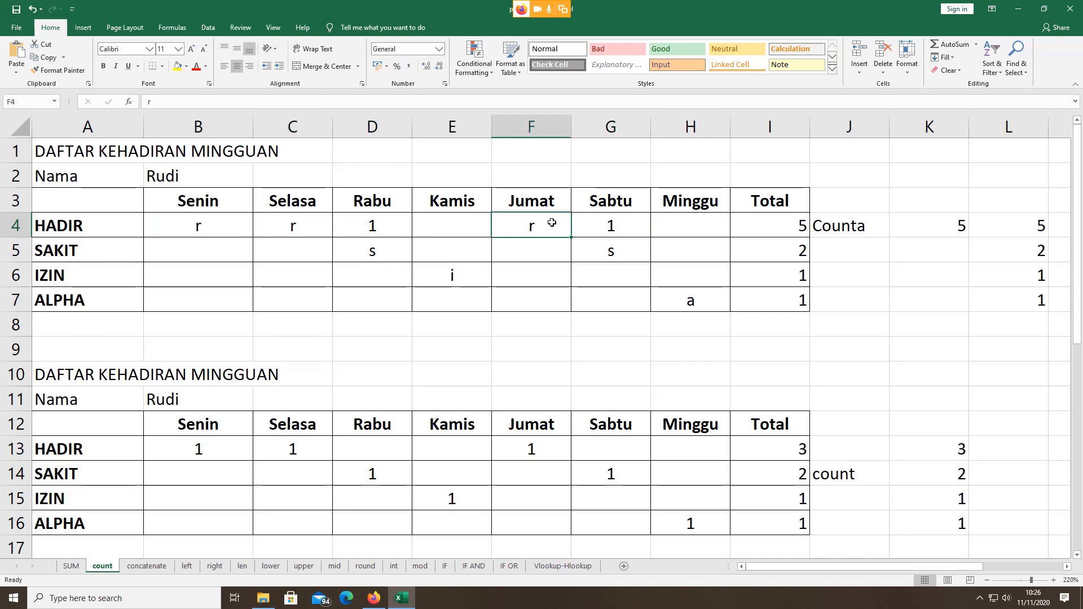
click(629, 234)
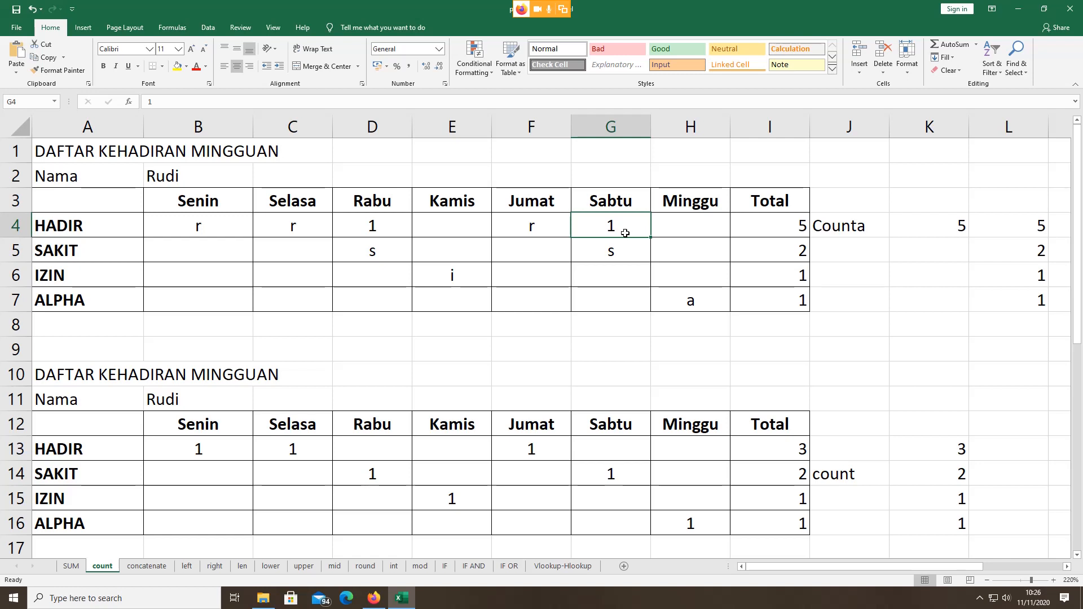
key(Delete)
Step: Clear D4 and change B4, C4 and F4 back to h
click(385, 227)
key(Delete)
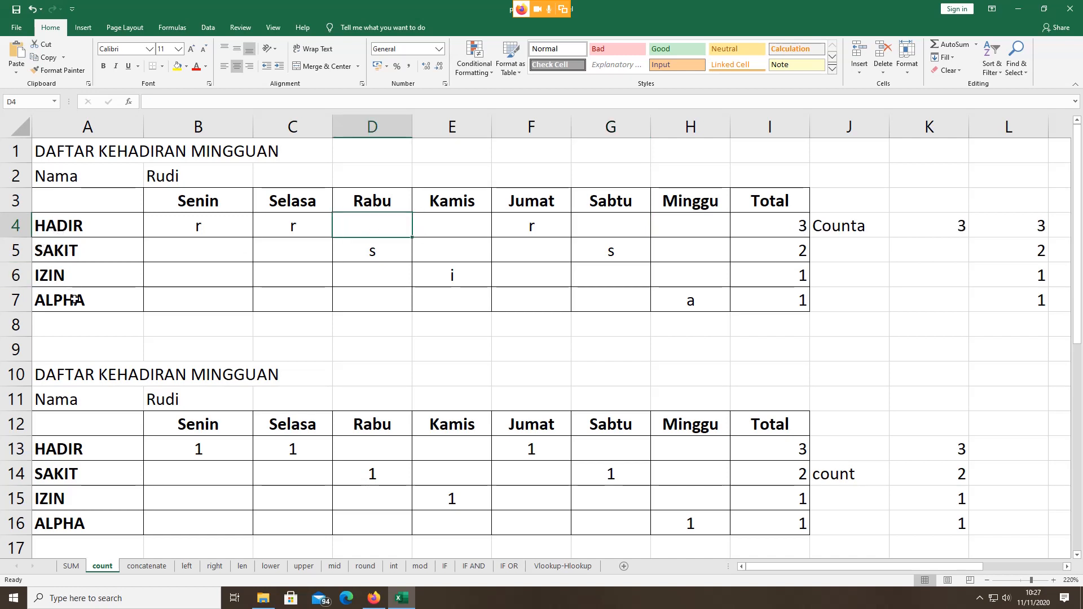
click(173, 229)
text(h)
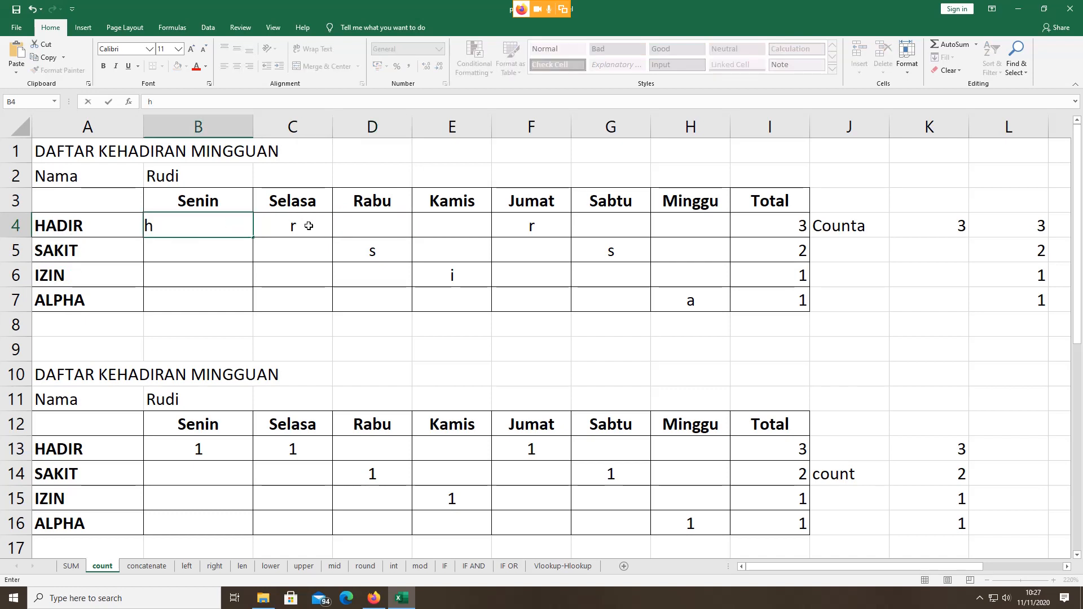
click(305, 224)
text(h)
click(519, 230)
text(h)
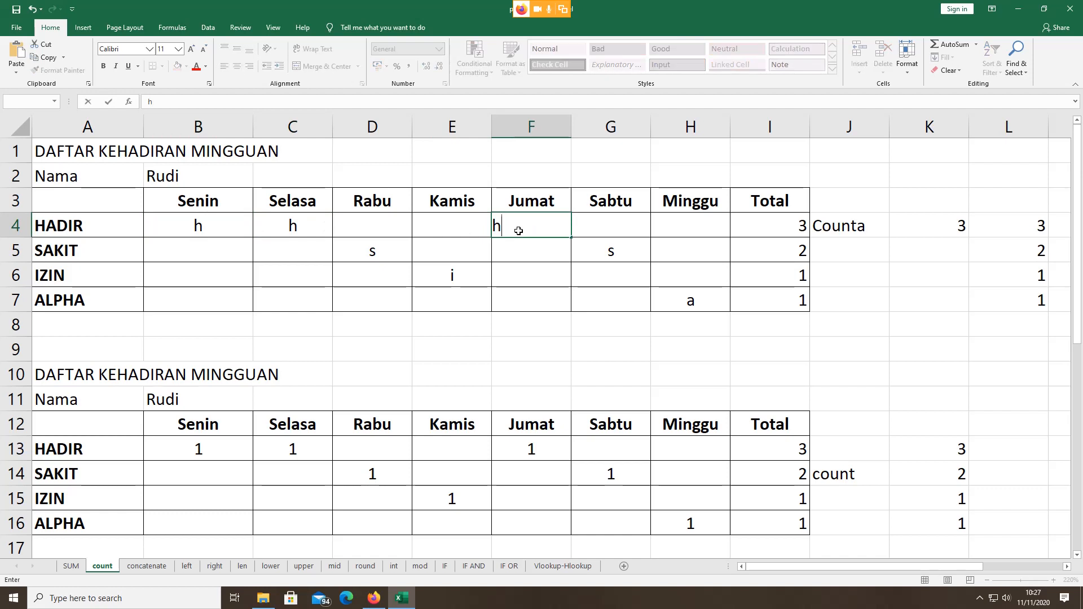
click(561, 259)
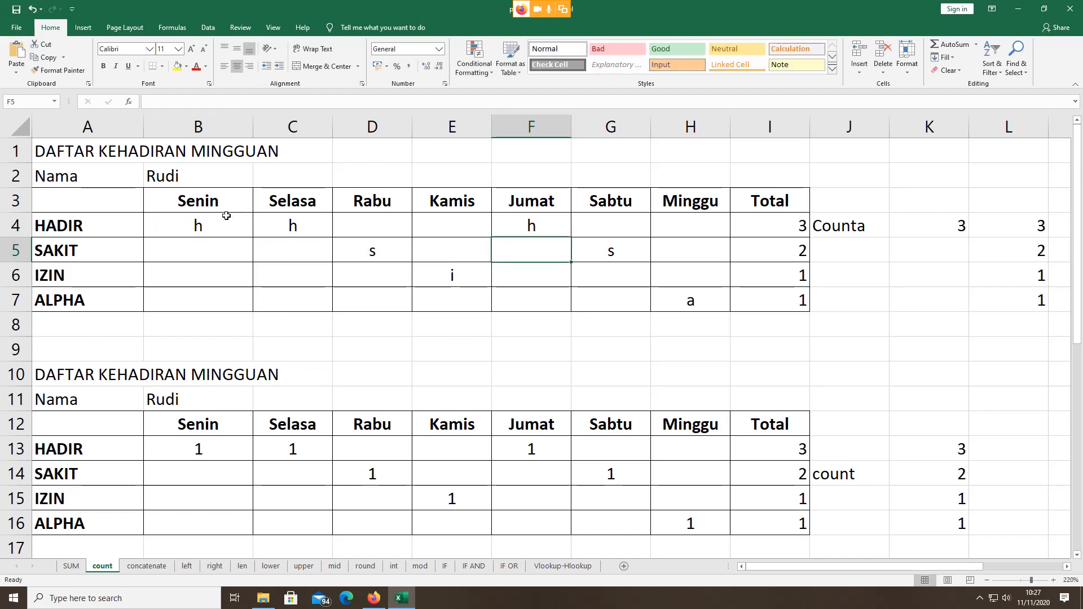
Step: Verify the h entries in row 4, then check the SAKIT row's s entries and the I5 formula
click(201, 222)
click(300, 226)
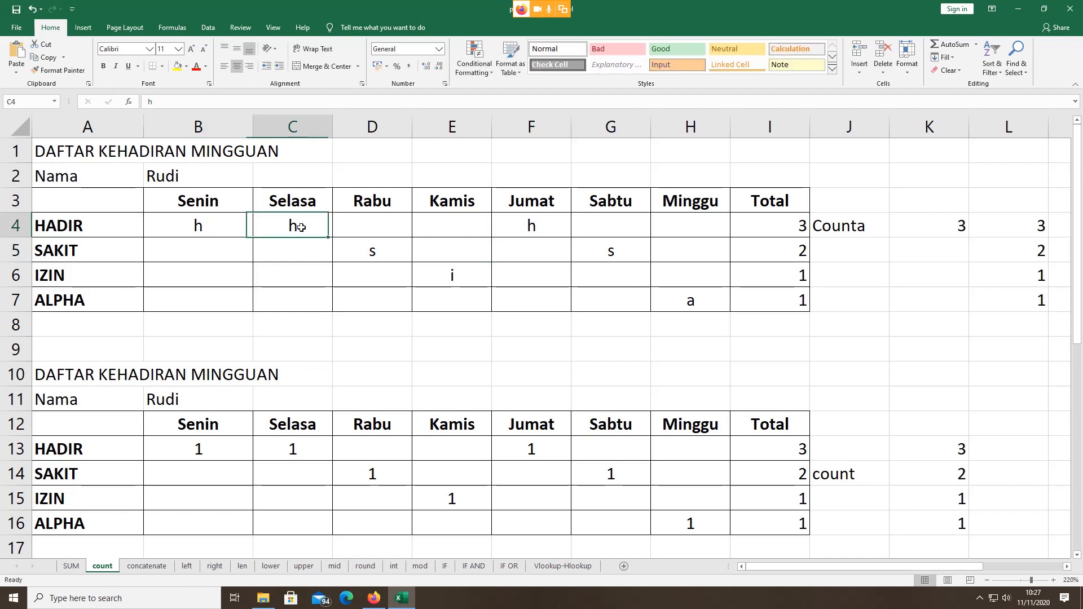
click(511, 227)
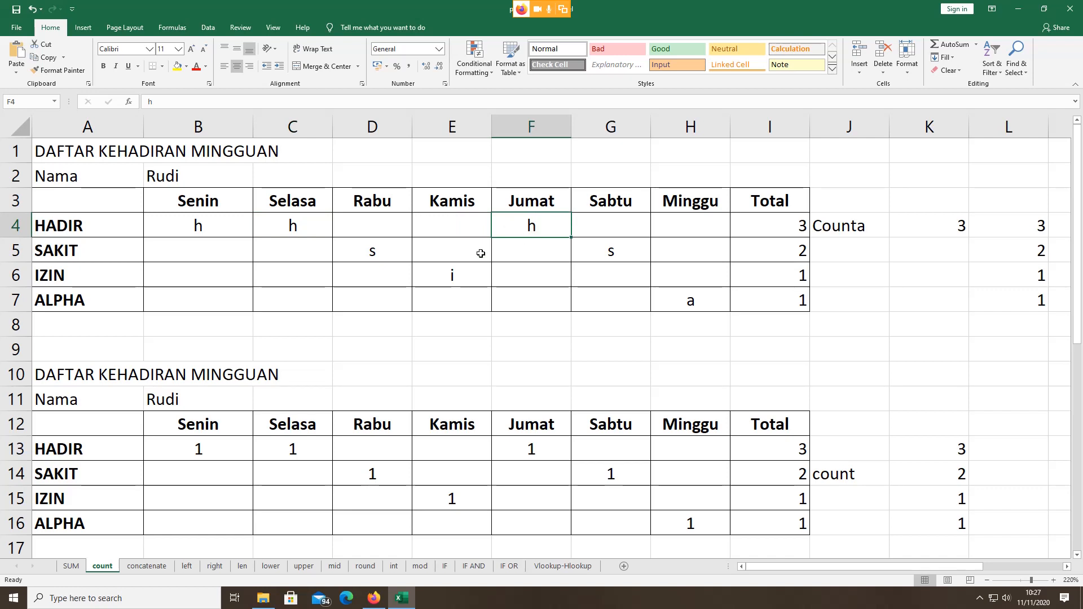
click(368, 251)
click(609, 250)
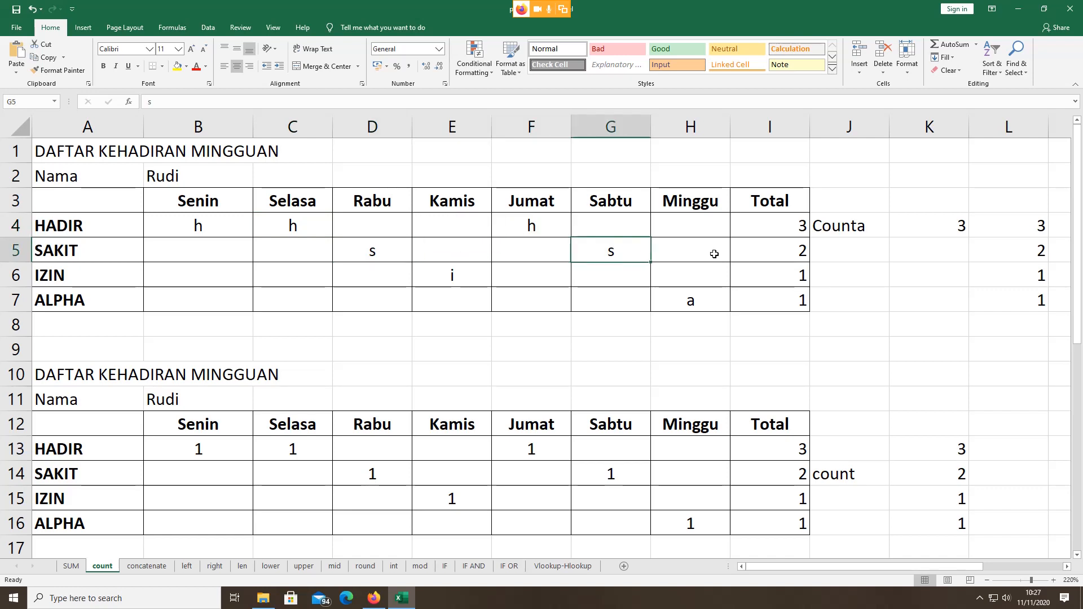
click(767, 259)
click(403, 242)
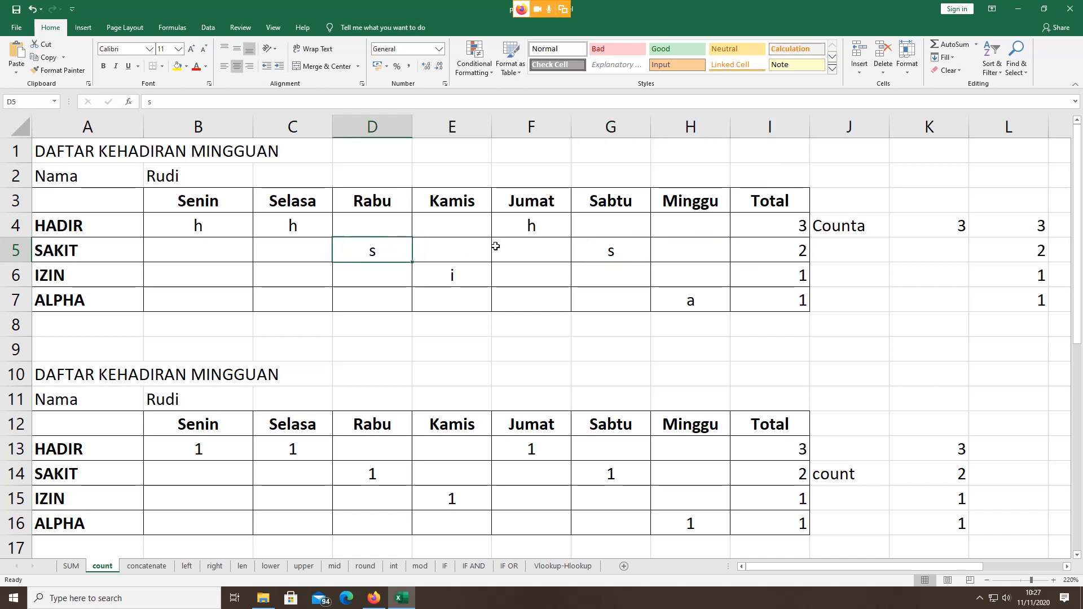
click(637, 249)
Step: Try =COUNTA(B5:H5) in J5, then delete it
double_click(765, 252)
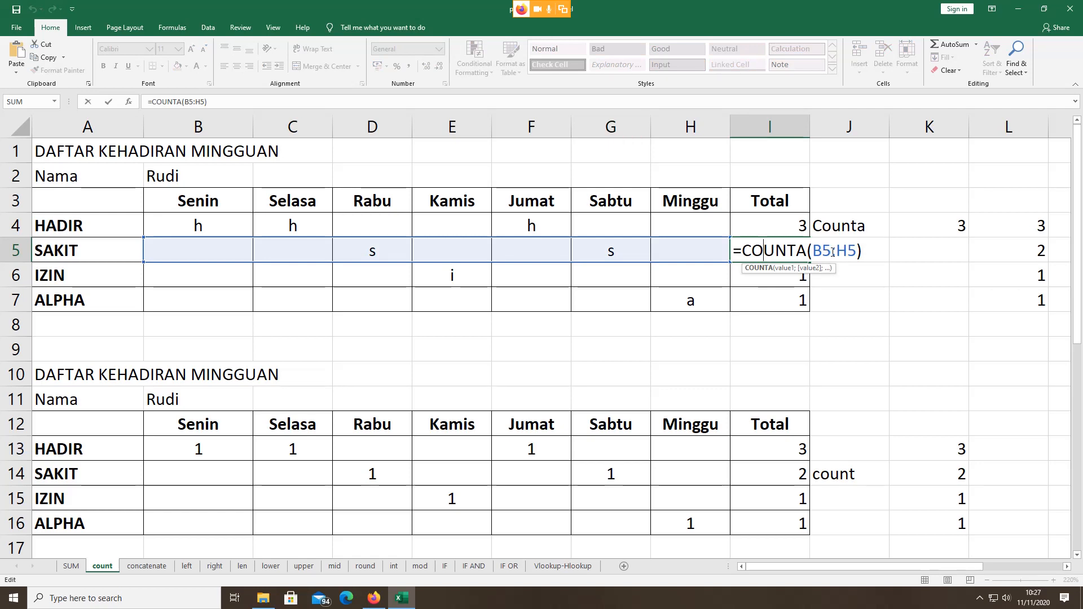
click(876, 251)
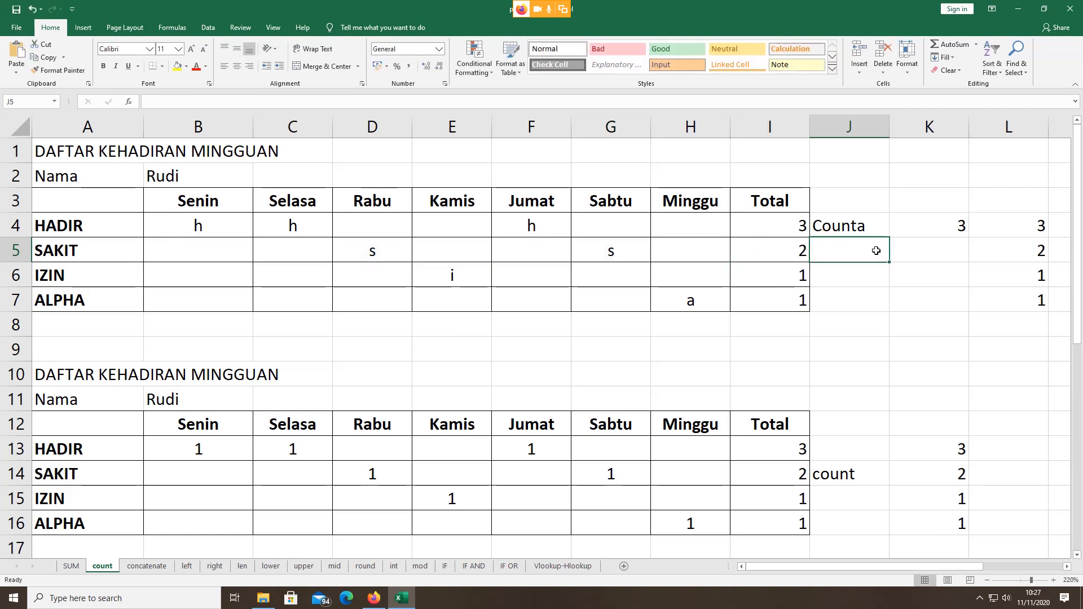
text(=)
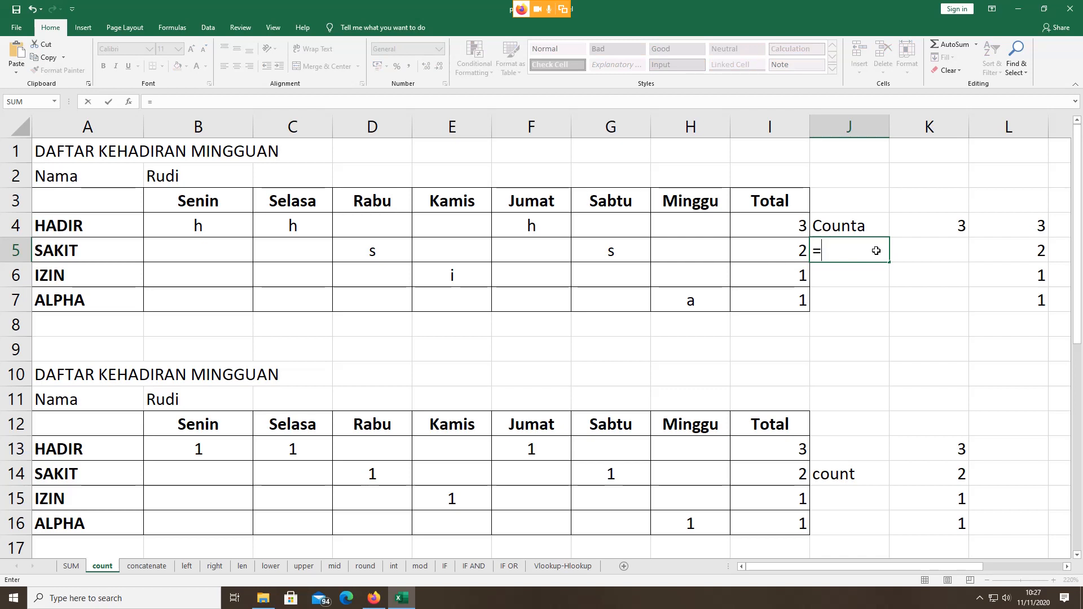
text(cou)
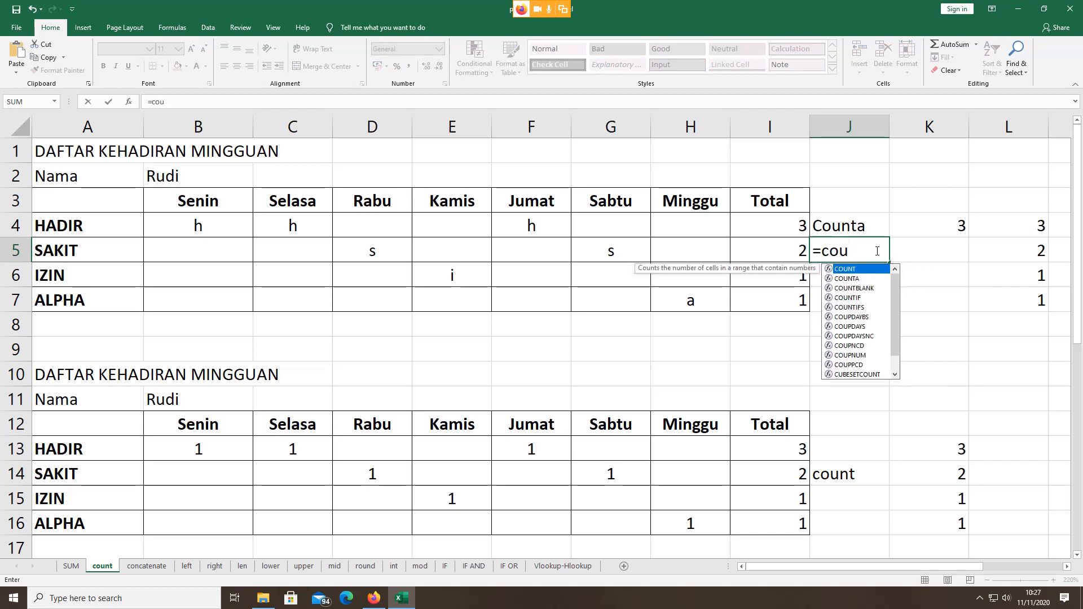
text(n)
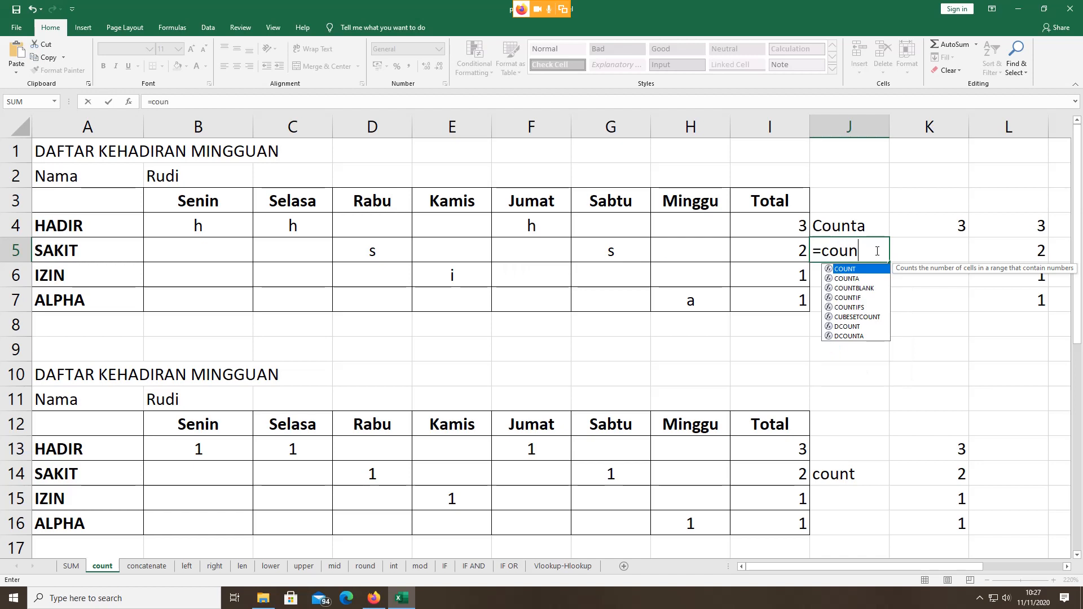
double_click(851, 279)
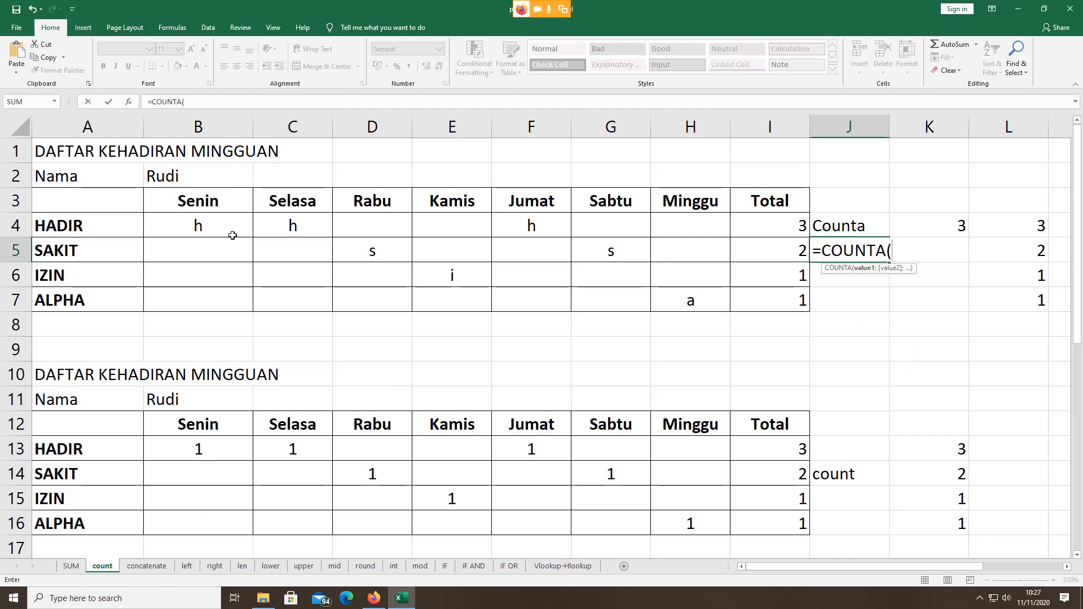
drag(220, 245, 711, 251)
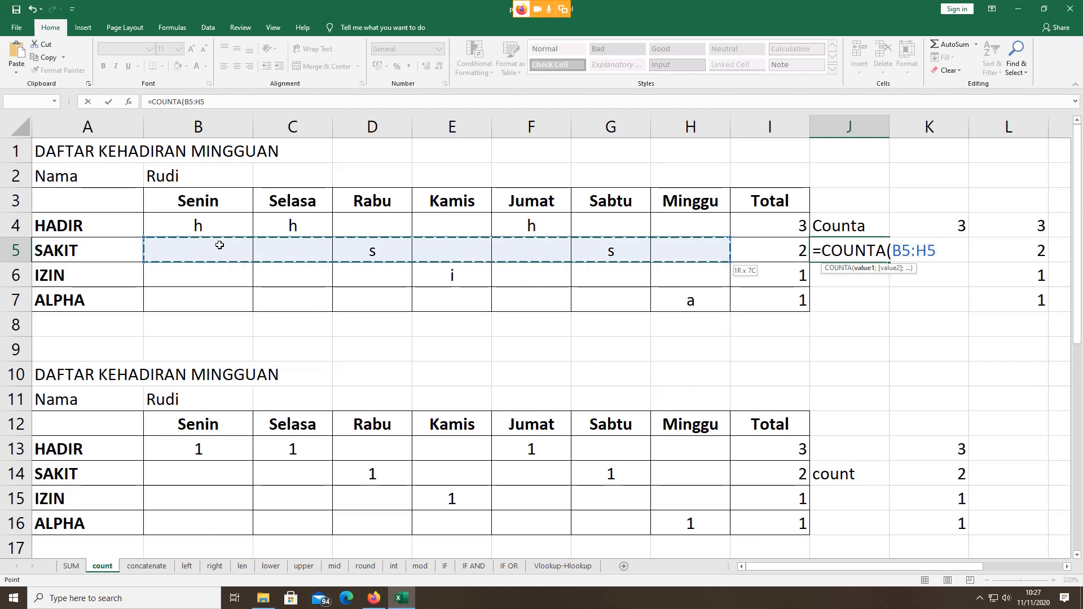
text())
key(Return)
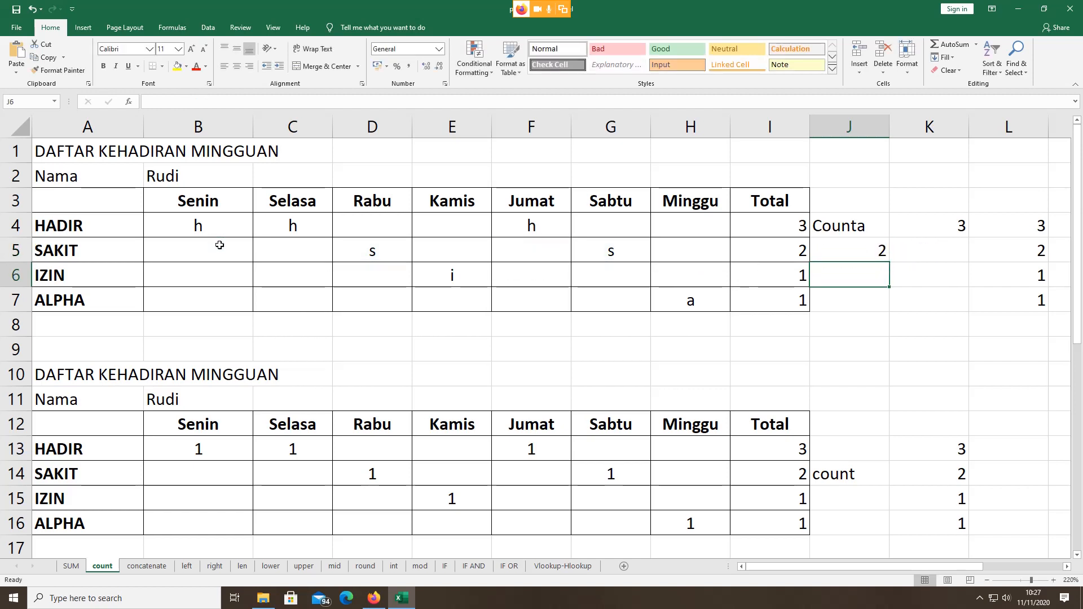
click(852, 252)
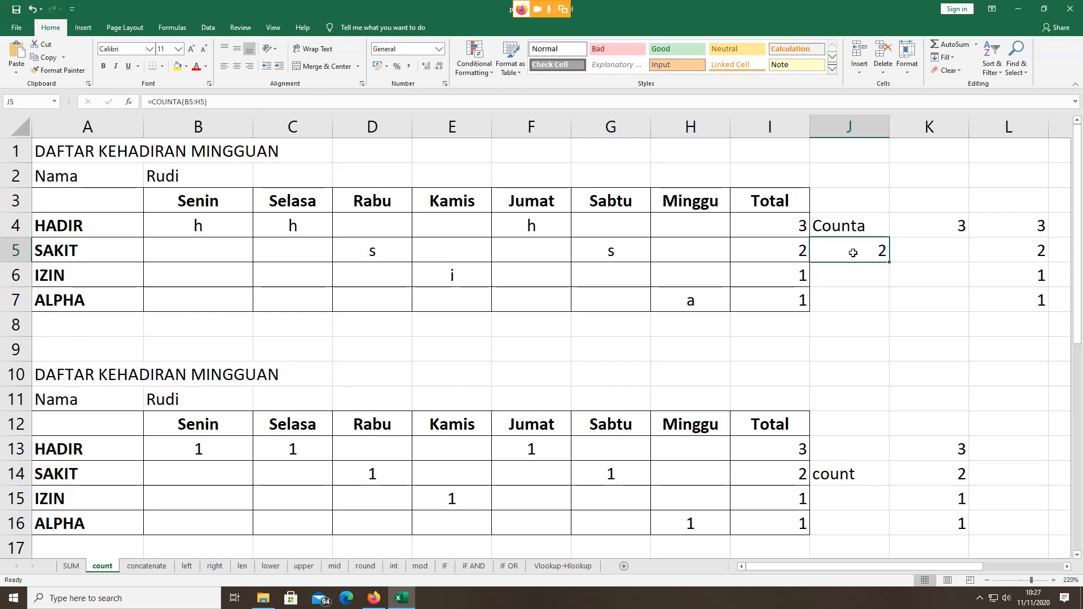
key(Delete)
Step: Enter =COUNTA(B5:H5) in K5, returning 2 for the SAKIT row
click(947, 239)
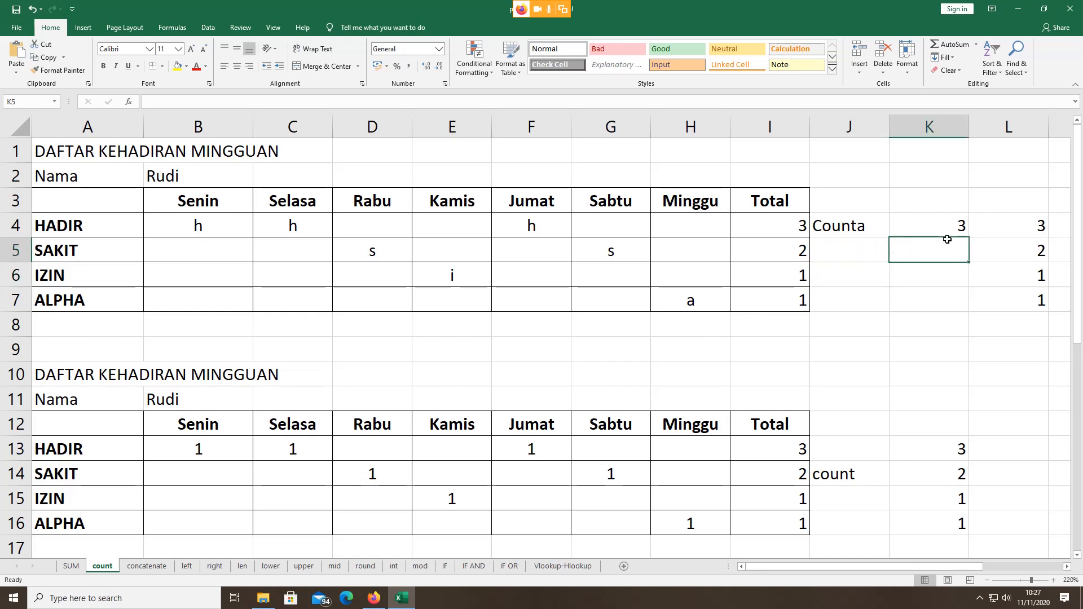
text(=)
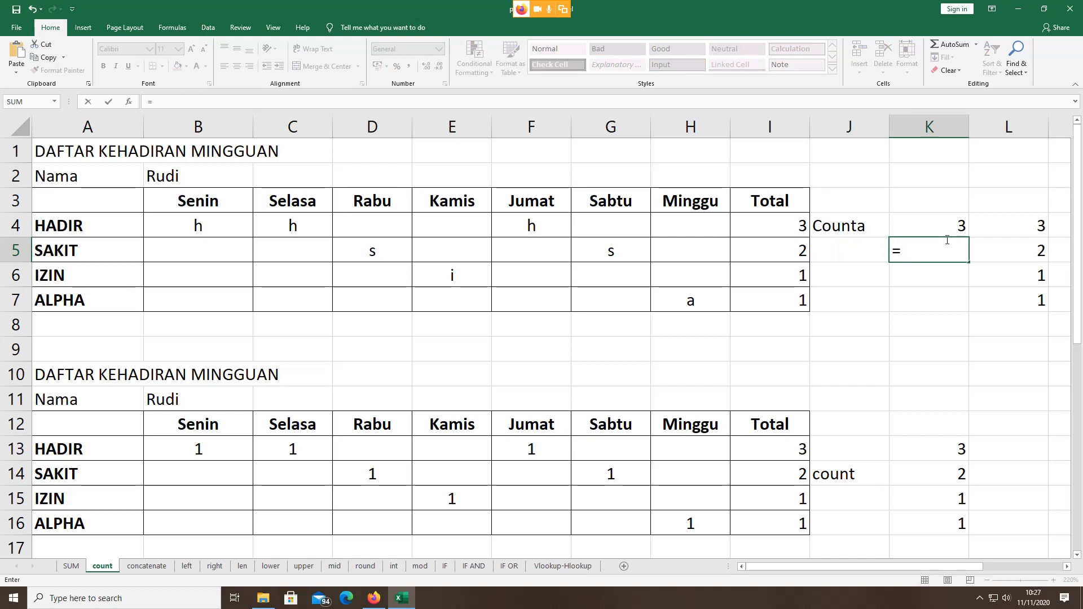
text(cp)
key(BackSpace)
text(o)
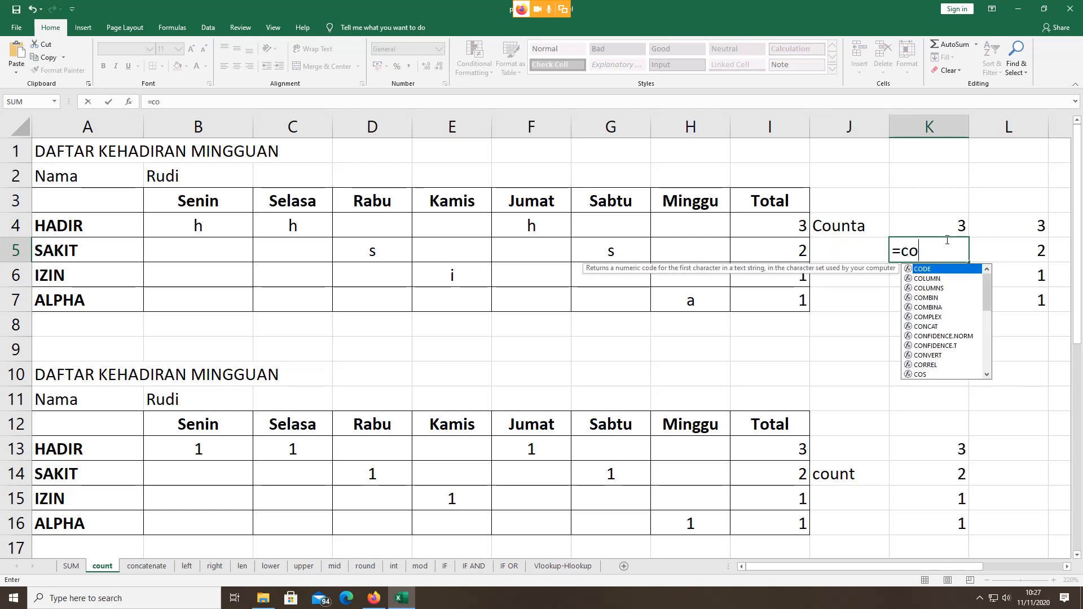
text(un)
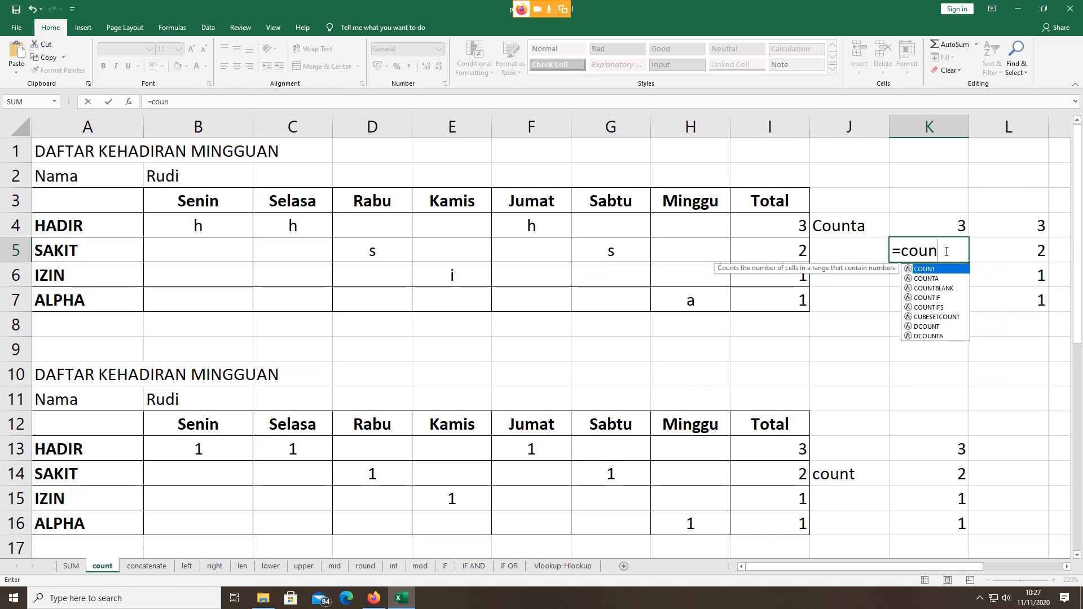
double_click(932, 279)
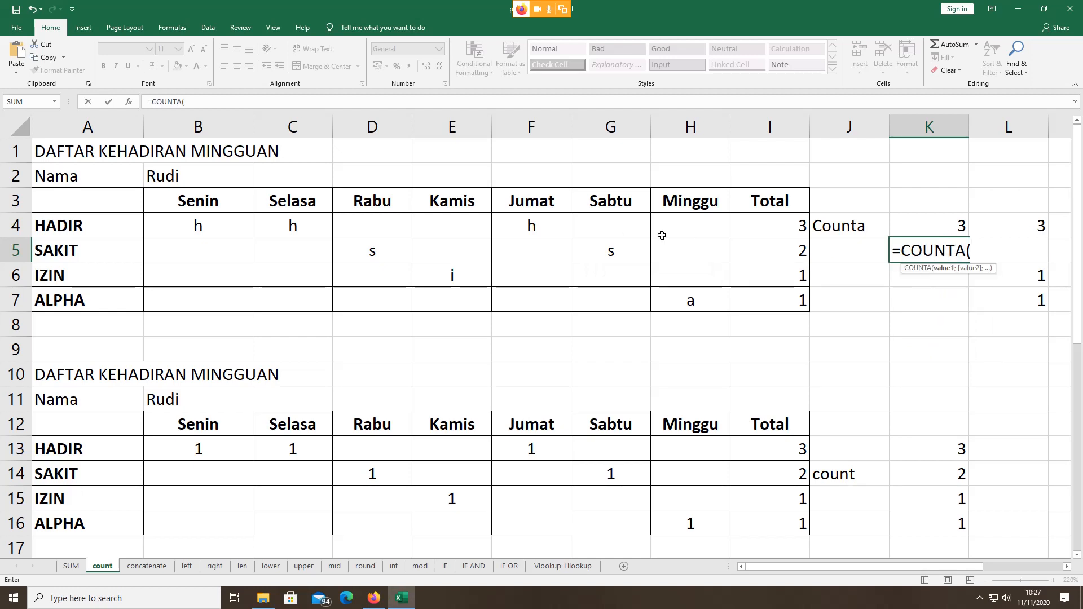
click(233, 252)
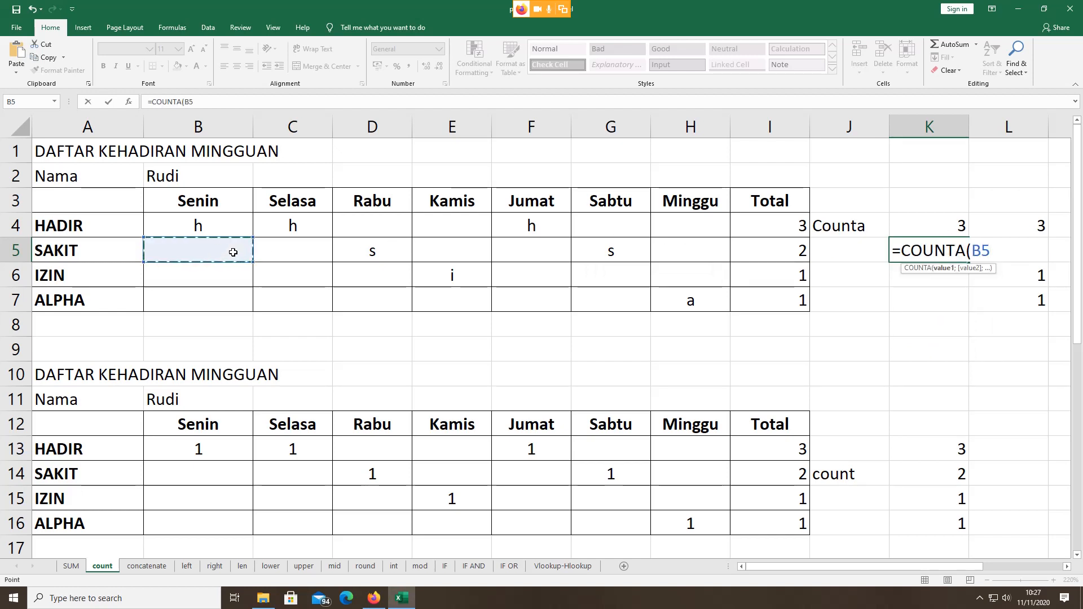
key(shift+Right)
key(shift+Right)
key(shift+Right)
key(shift+Right)
key(shift+Right)
key(shift+Right)
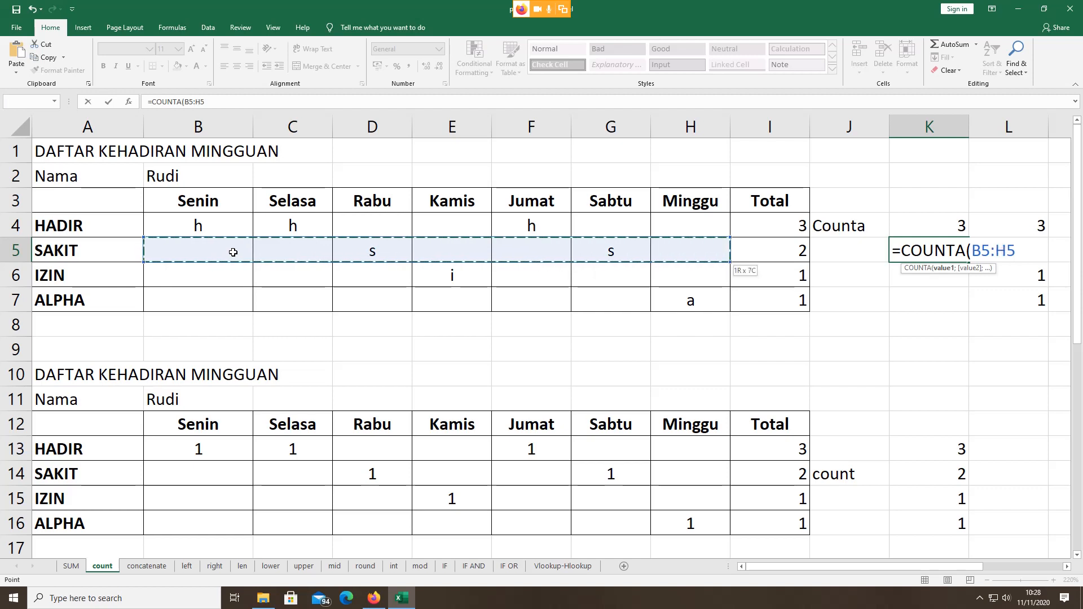
text())
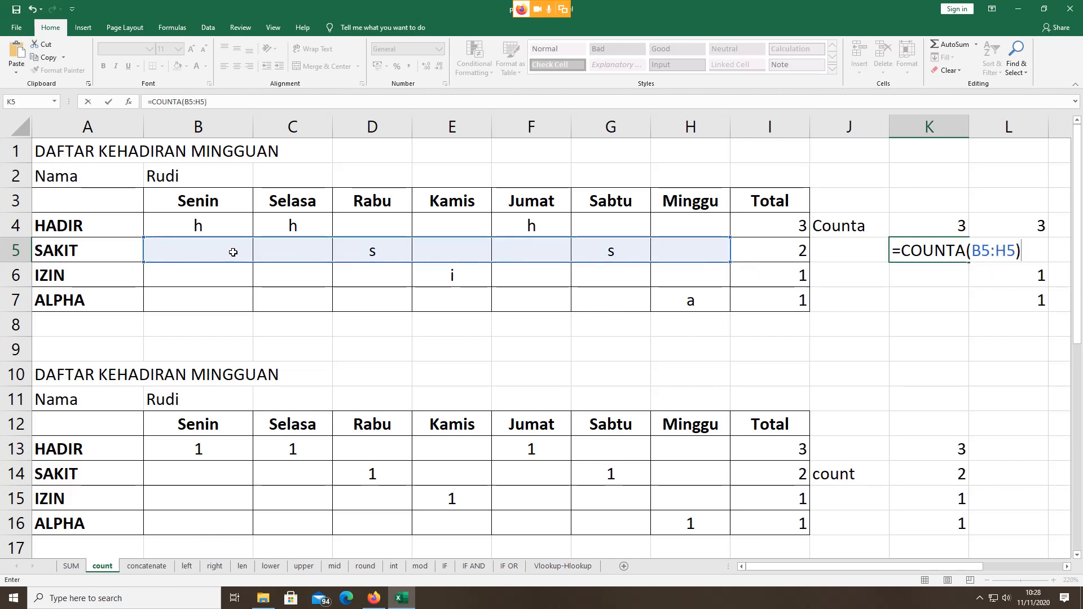
key(Return)
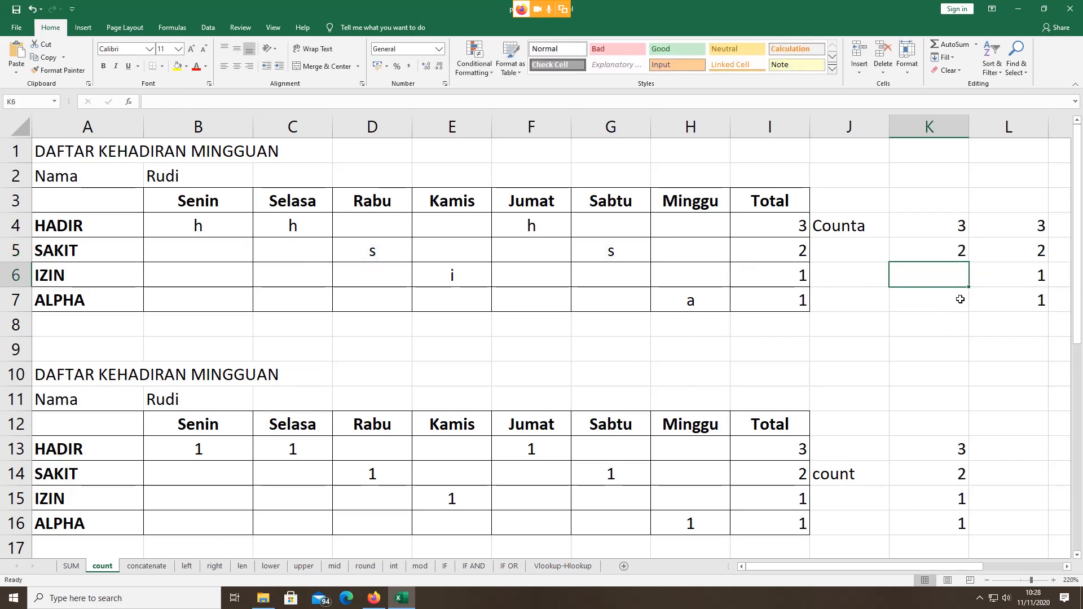
click(960, 254)
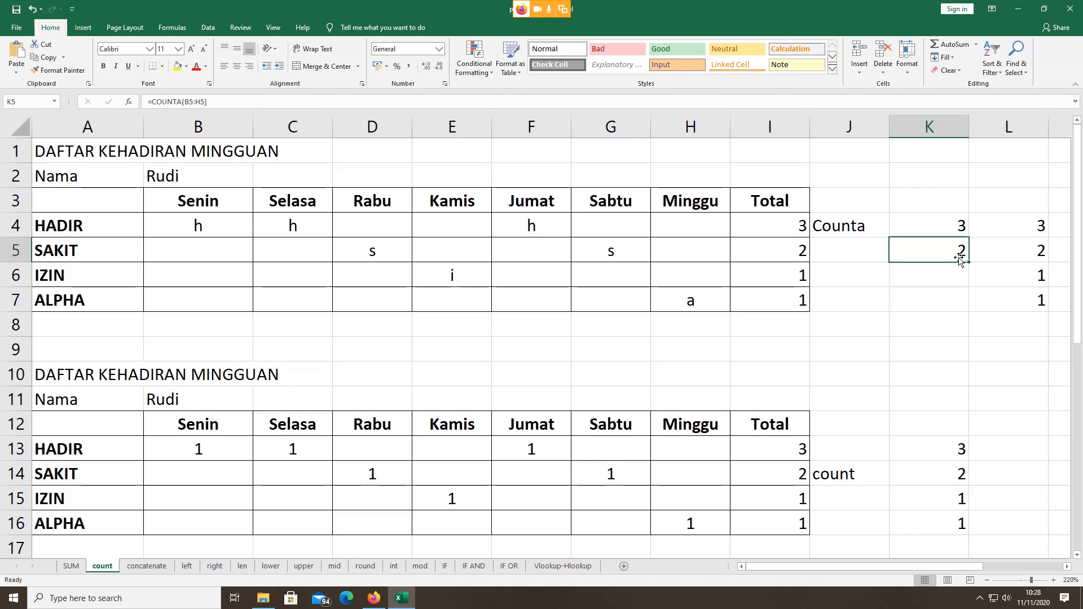
click(953, 274)
click(949, 252)
Step: Fill the COUNTA formulas in column K down through K7, giving 3, 2, 1, 1
drag(968, 263, 971, 312)
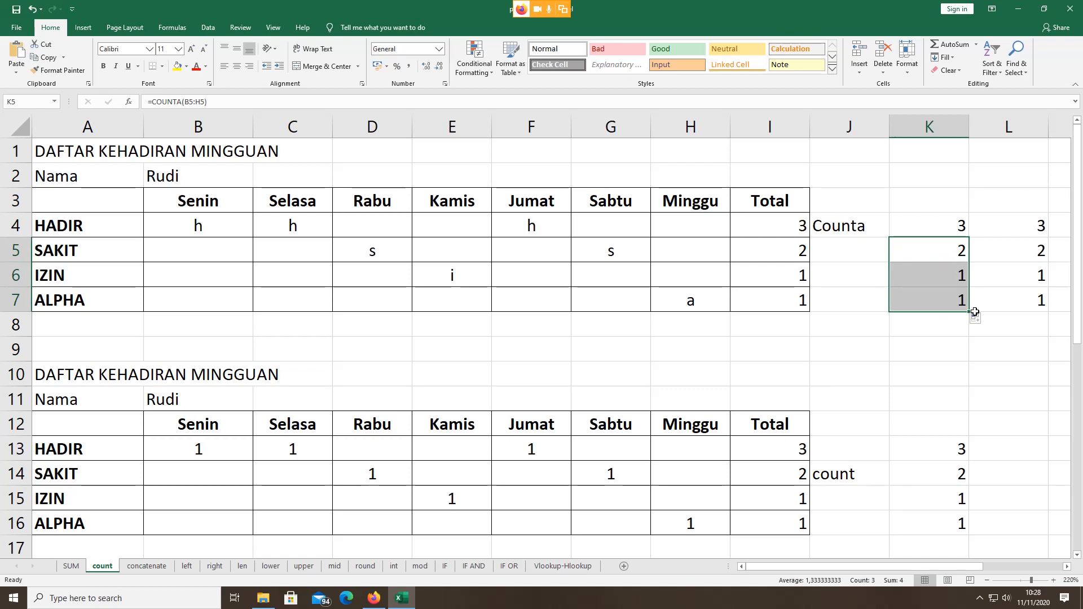
click(937, 251)
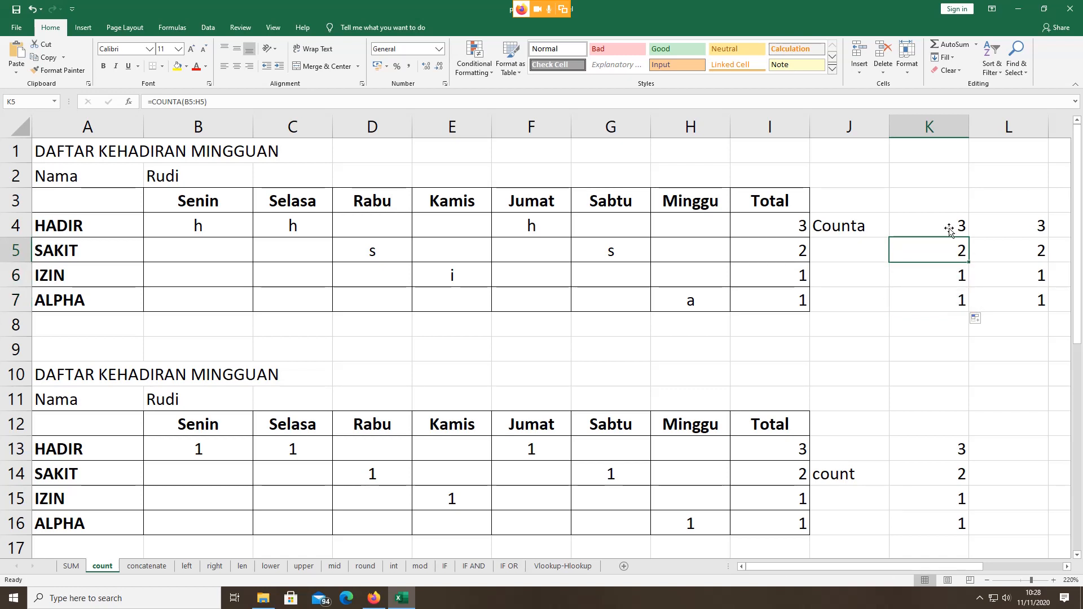
click(949, 227)
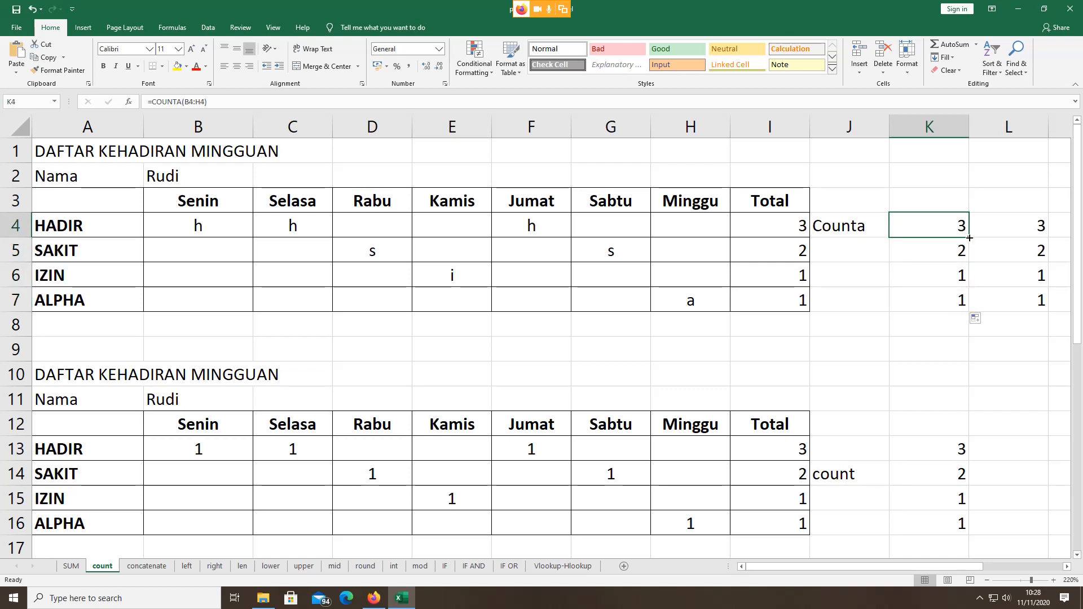
drag(969, 237, 974, 306)
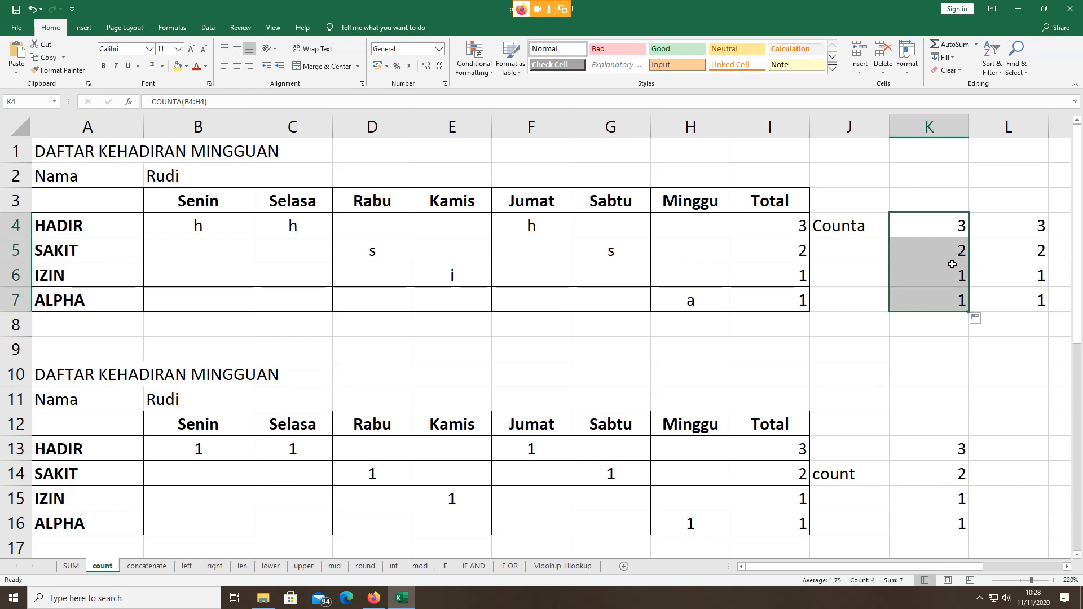
Step: Check the copied formulas in K4–K6 and open the HADIR Total formula in I4
click(933, 224)
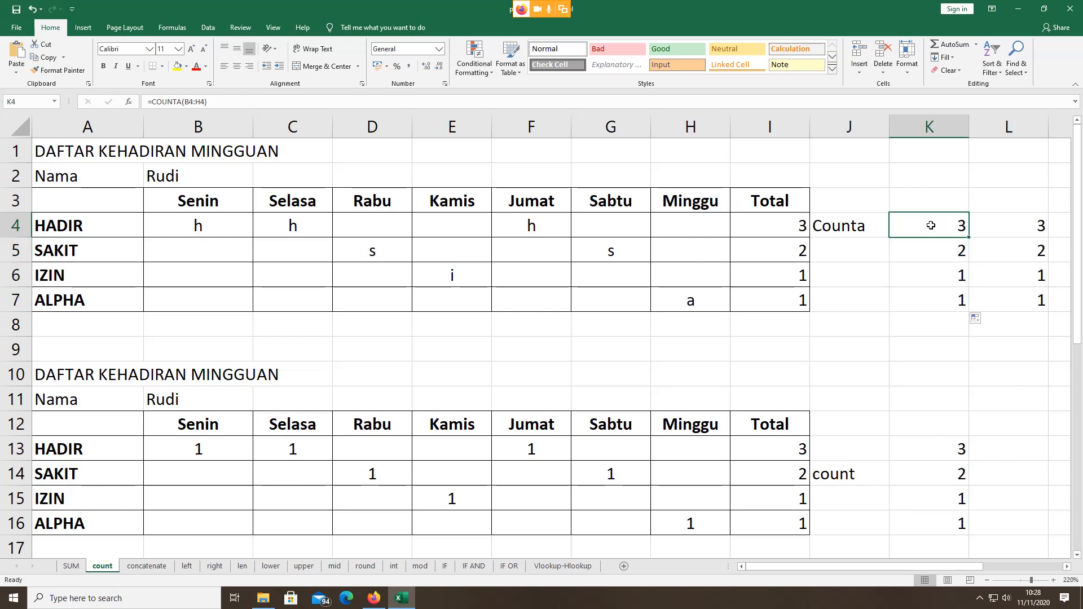
click(920, 251)
click(918, 270)
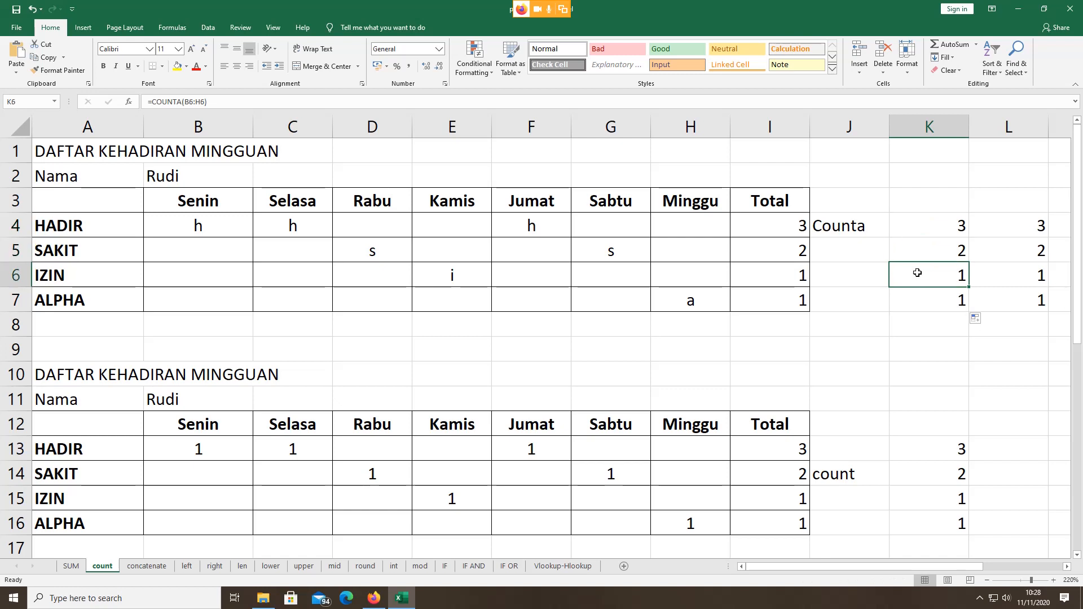
double_click(822, 223)
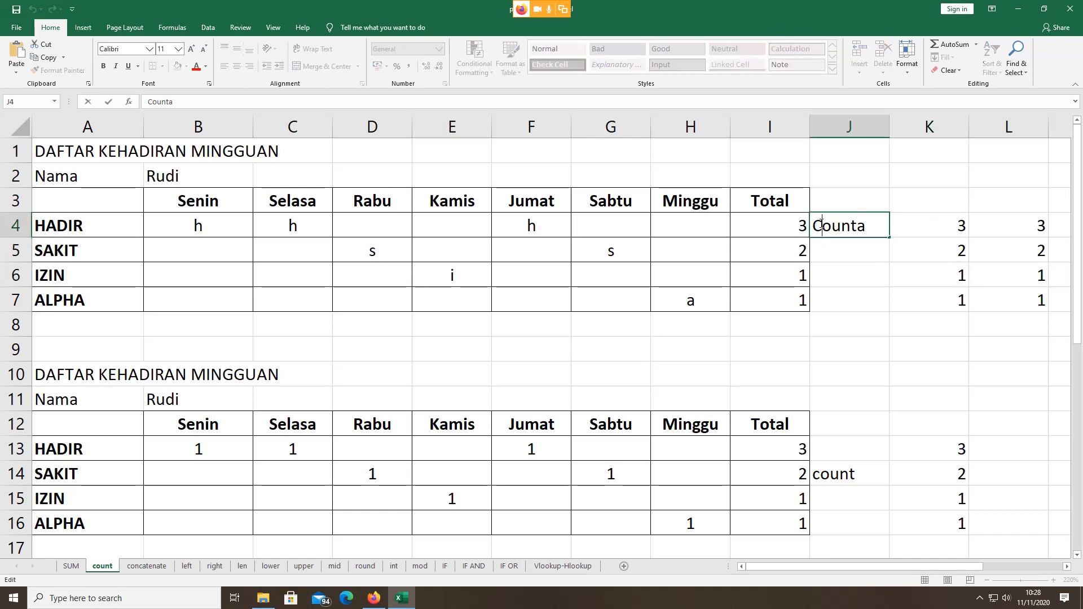
double_click(787, 226)
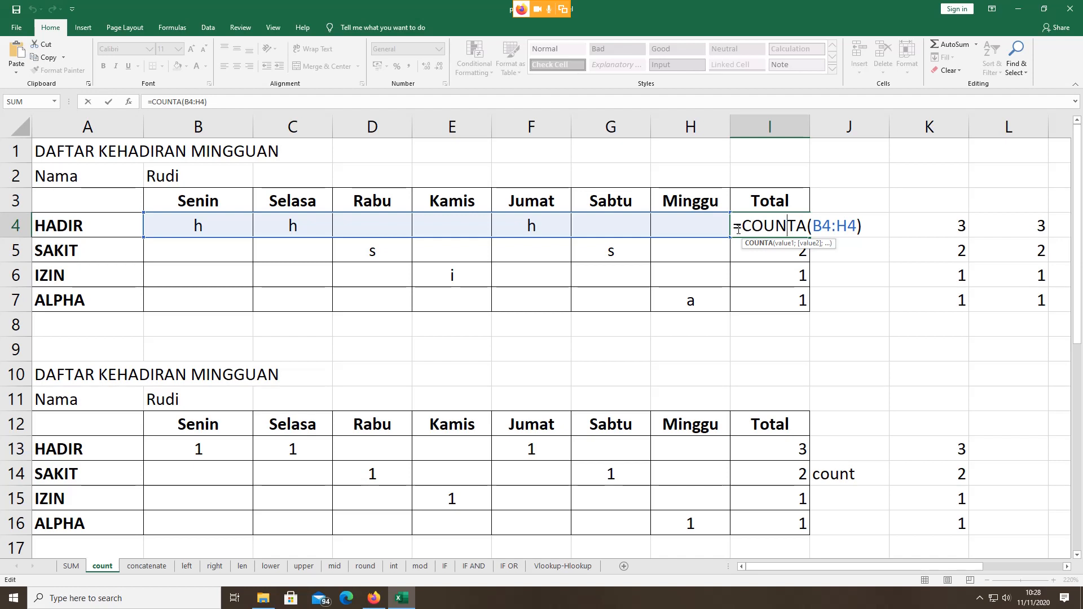
Step: Leave I4 unchanged so it keeps =COUNTA(B4:H4) showing 3
key(Escape)
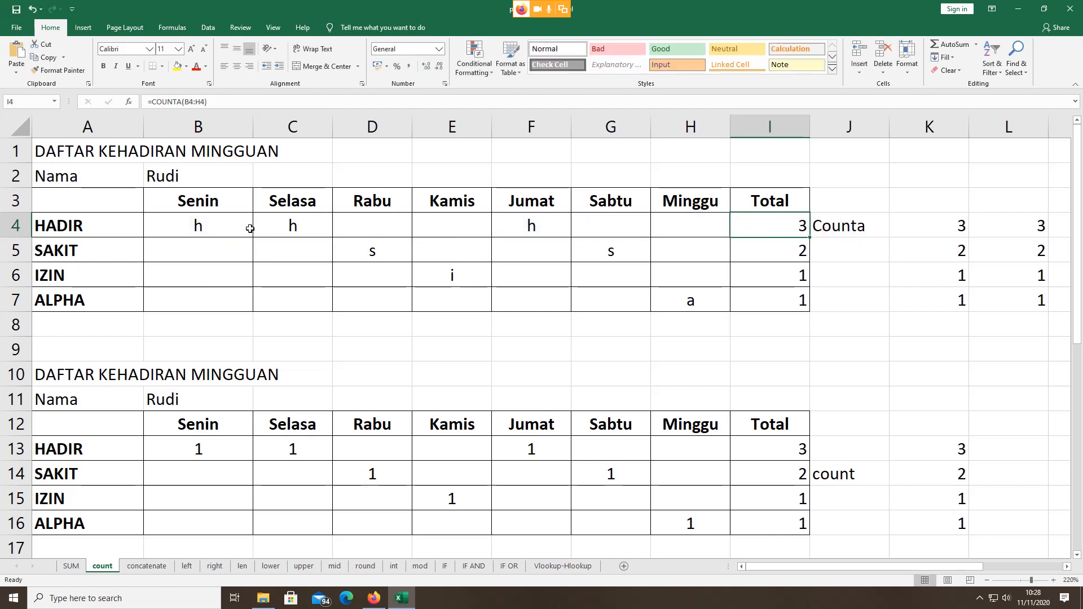
Step: Change the HADIR entries in B4 and C4 to h1 and h2
double_click(218, 227)
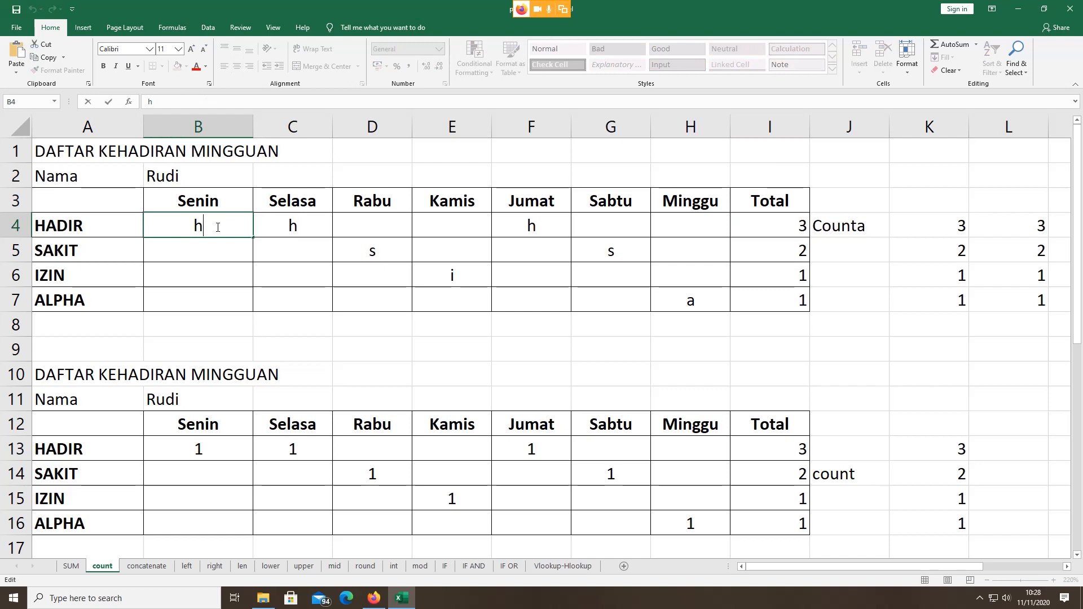
text(1)
click(282, 222)
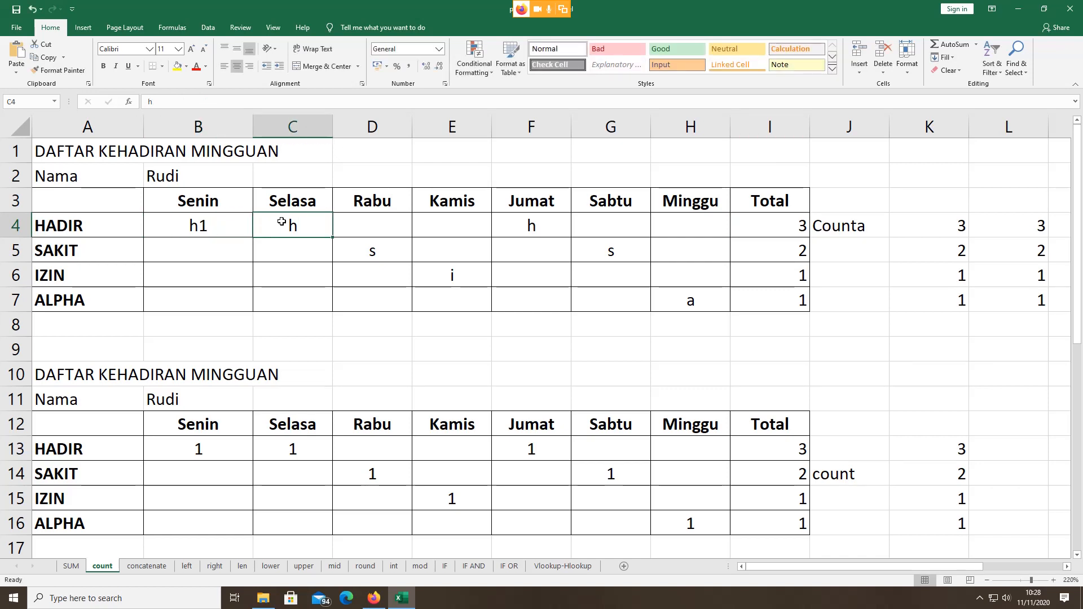
double_click(281, 222)
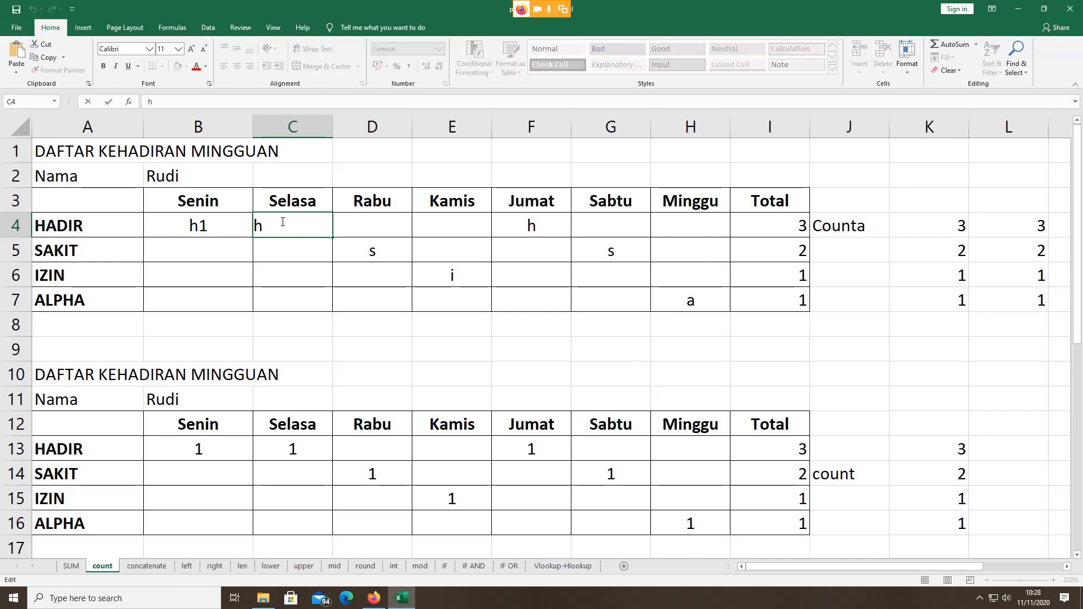
text(2)
click(325, 242)
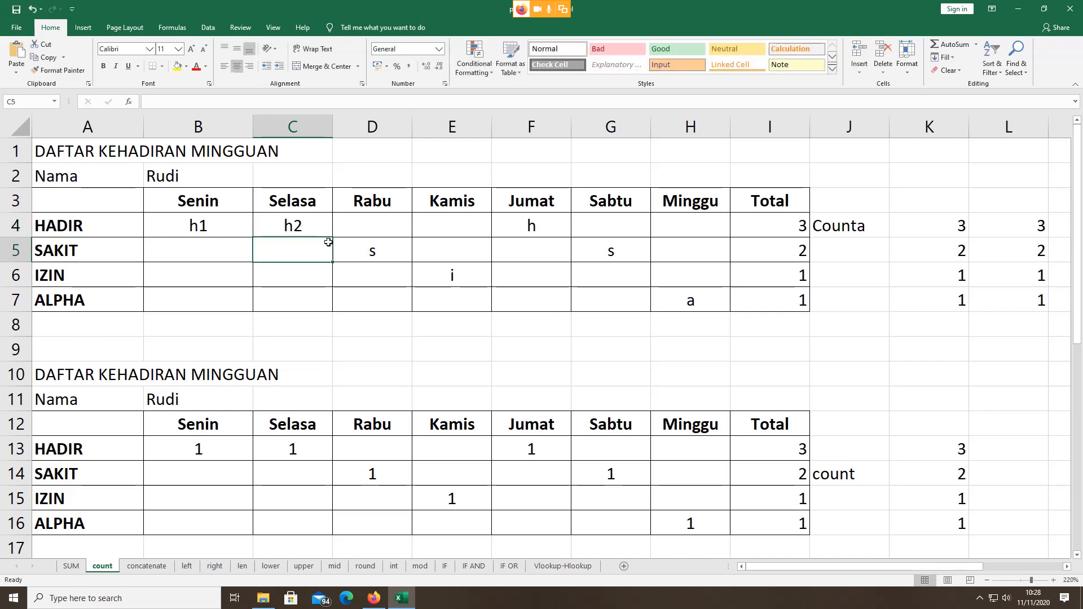
click(220, 227)
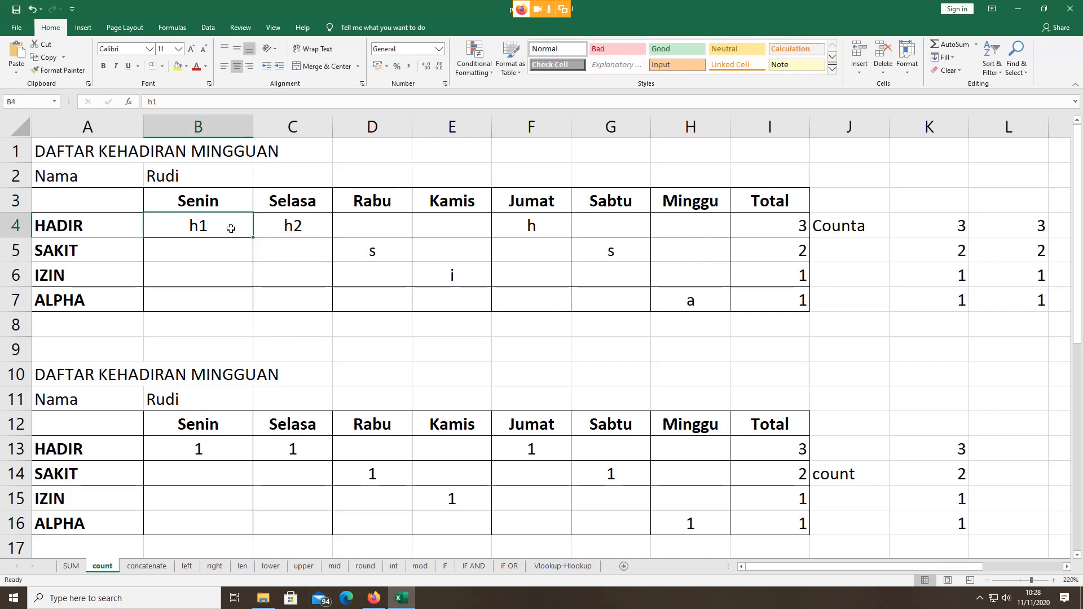
click(285, 227)
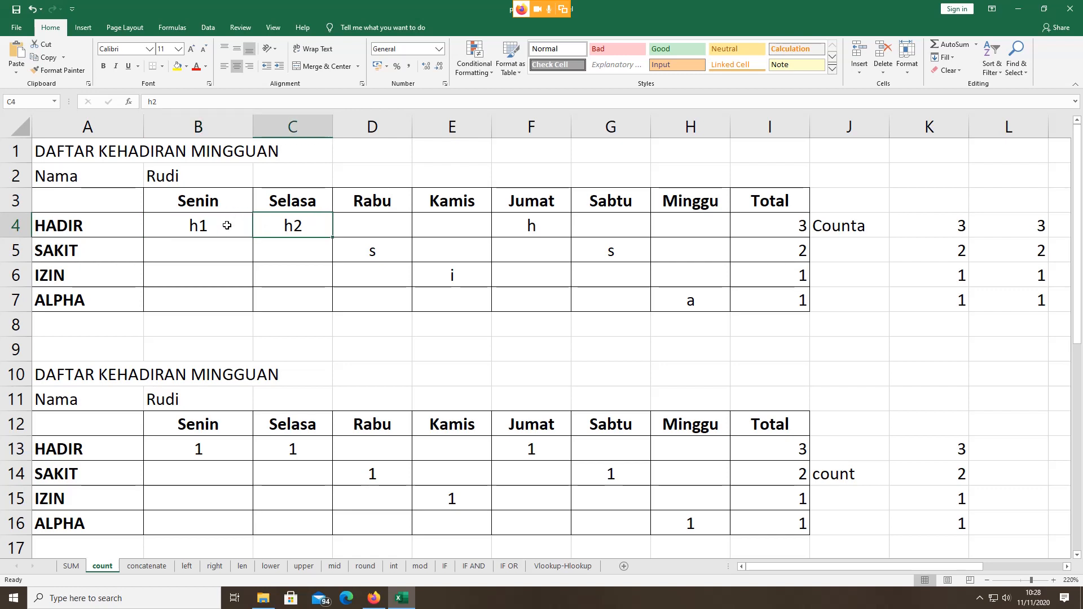
click(226, 225)
click(303, 226)
Step: Enter h6 in D4 and test in E4, raising the HADIR totals to 5
click(392, 225)
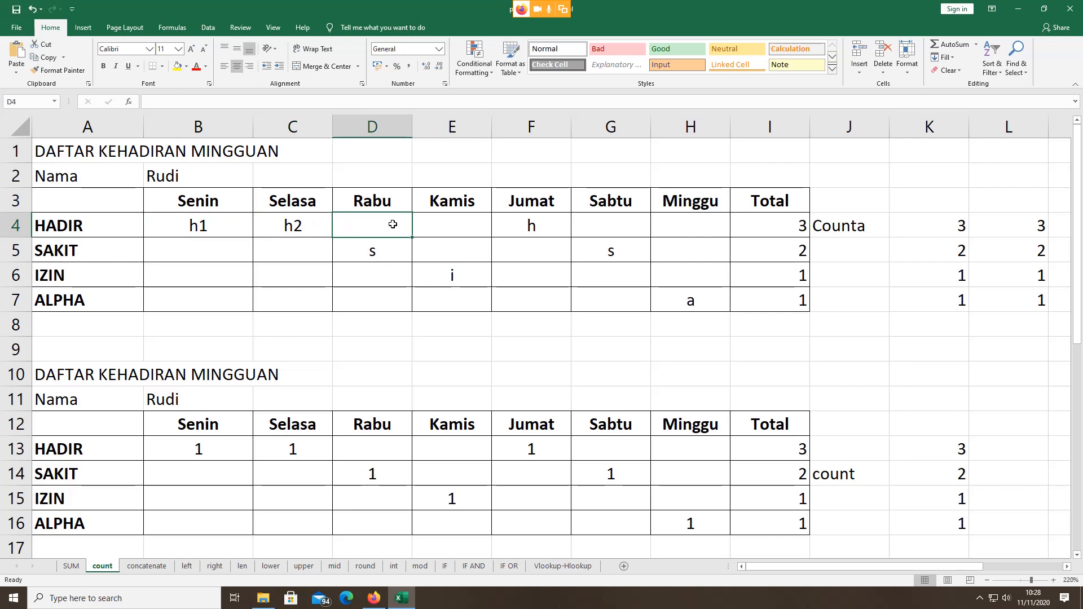
text(h6)
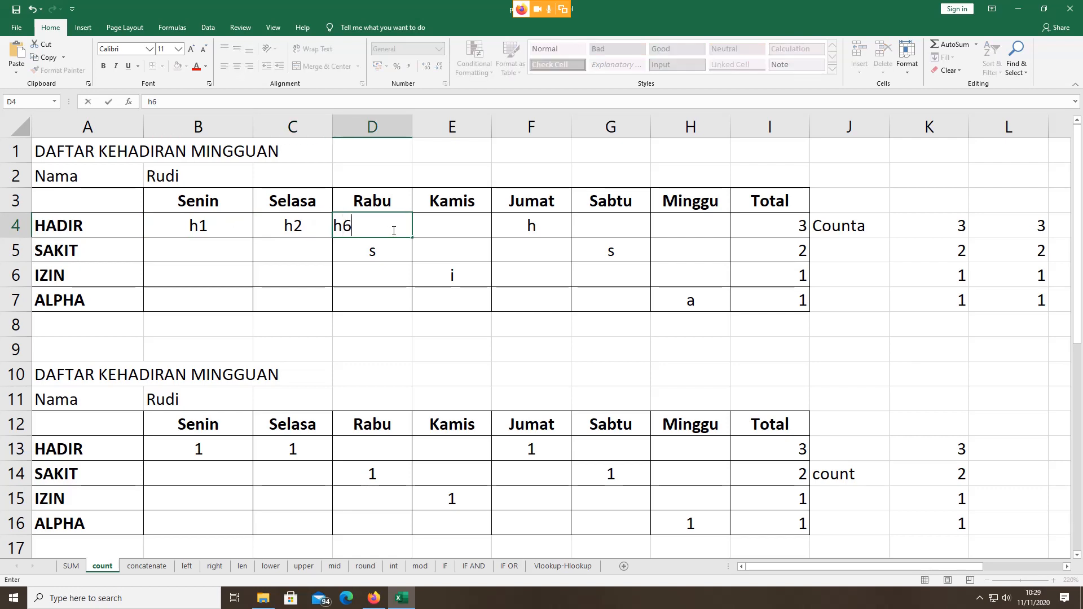
click(484, 223)
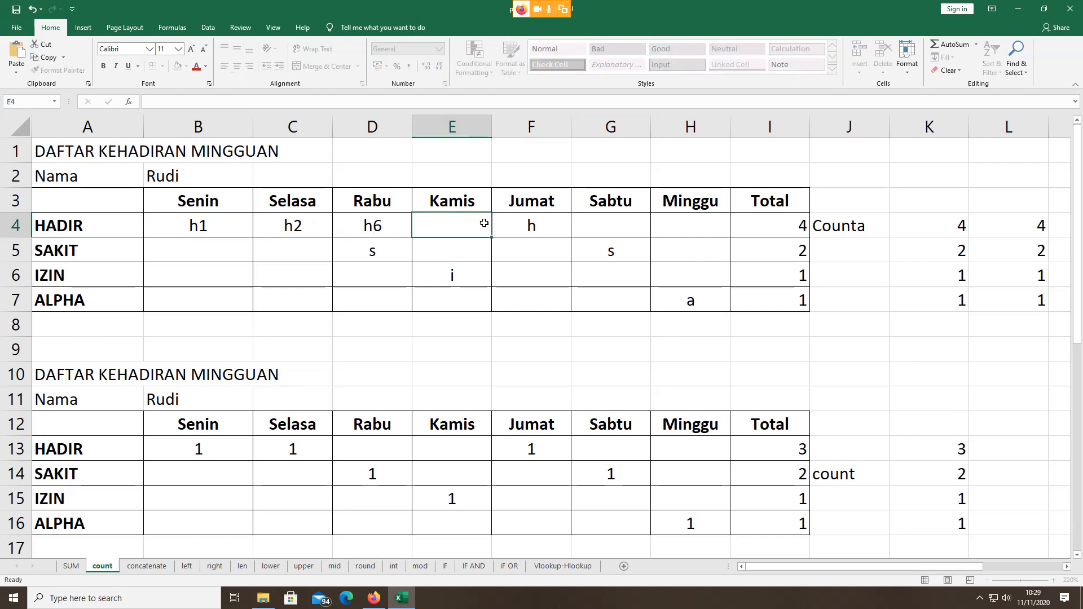
click(755, 227)
click(435, 226)
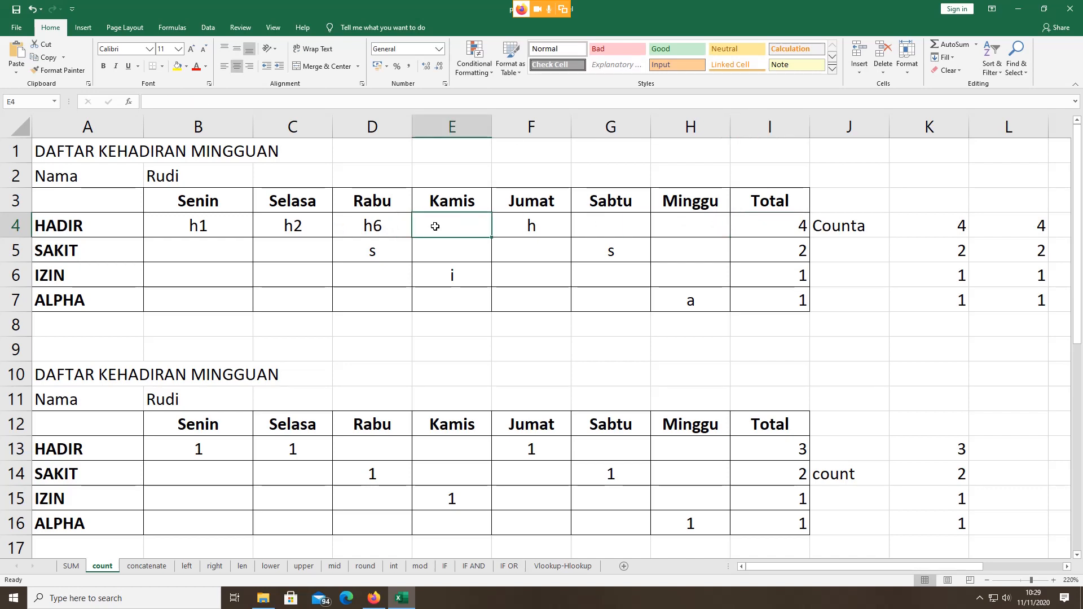
text(test)
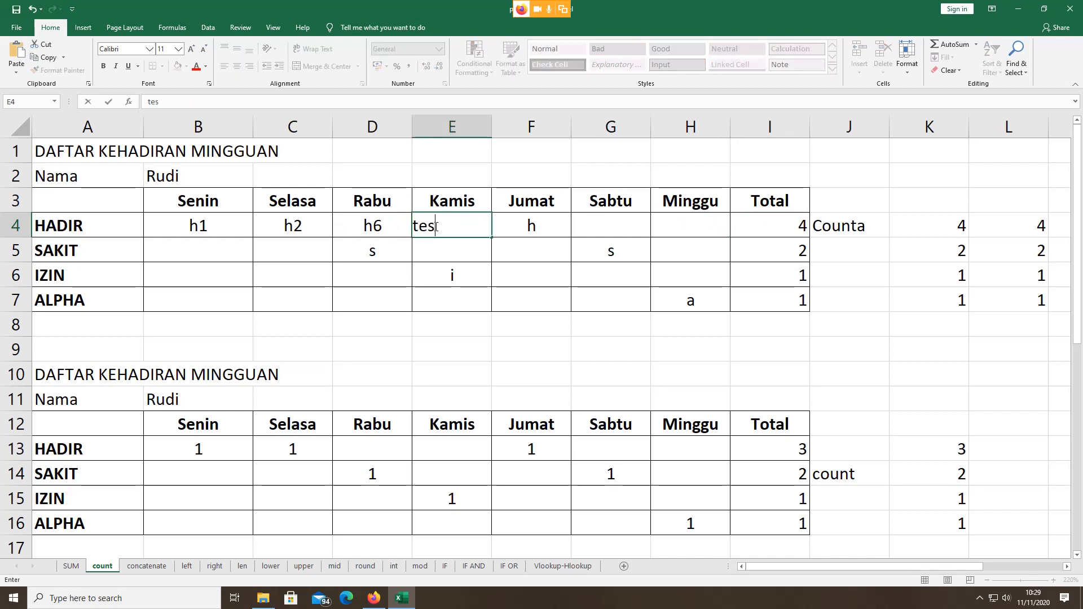
click(528, 224)
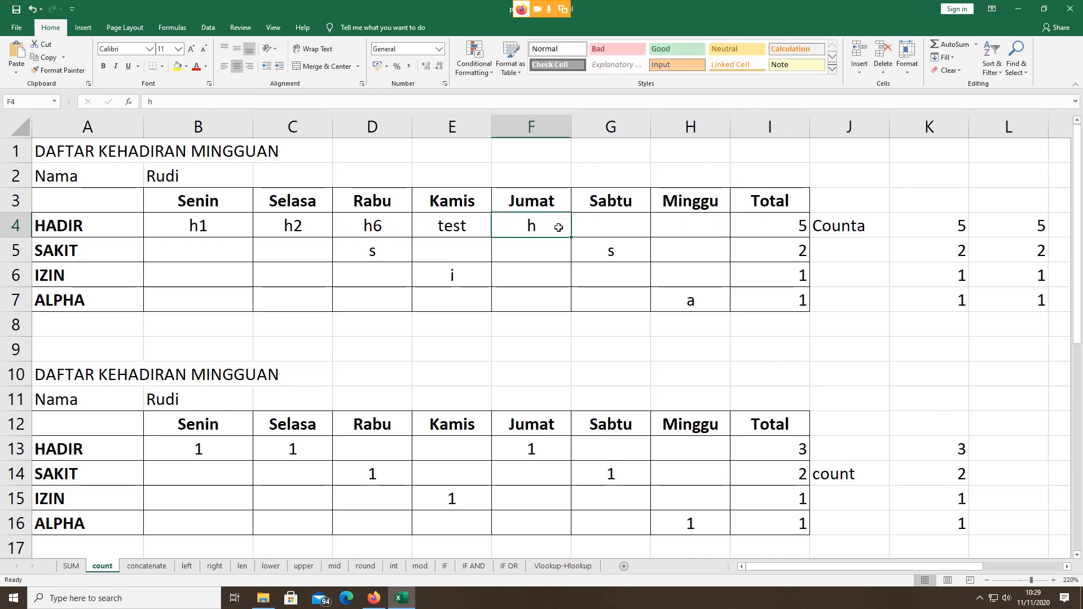
click(788, 227)
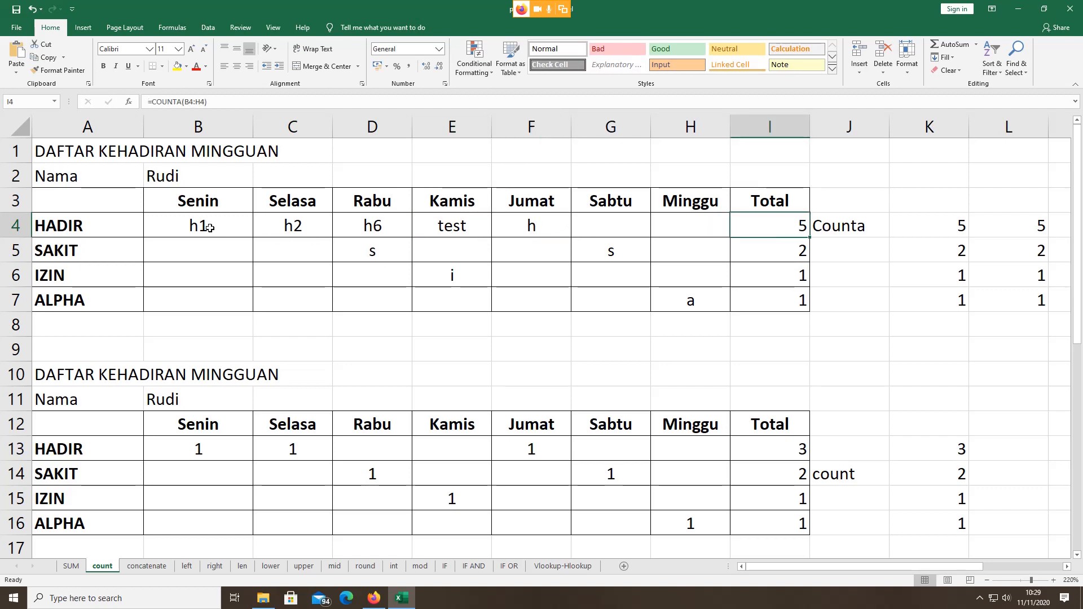
Step: Review the HADIR row entries h1, h2, h6, test and h in B4:F4
click(242, 225)
click(269, 229)
click(369, 227)
click(451, 224)
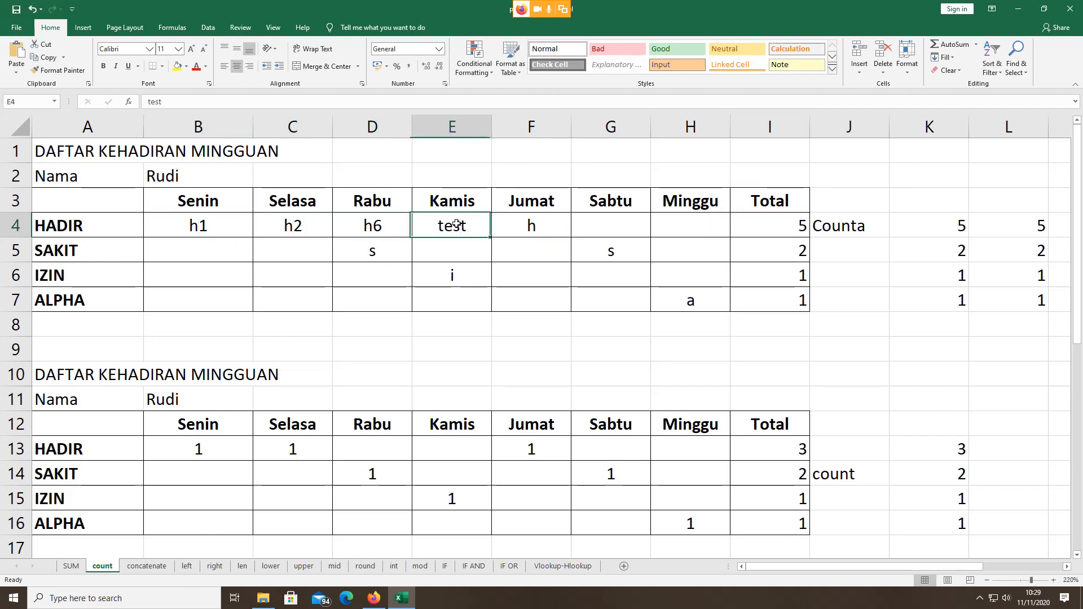
click(517, 232)
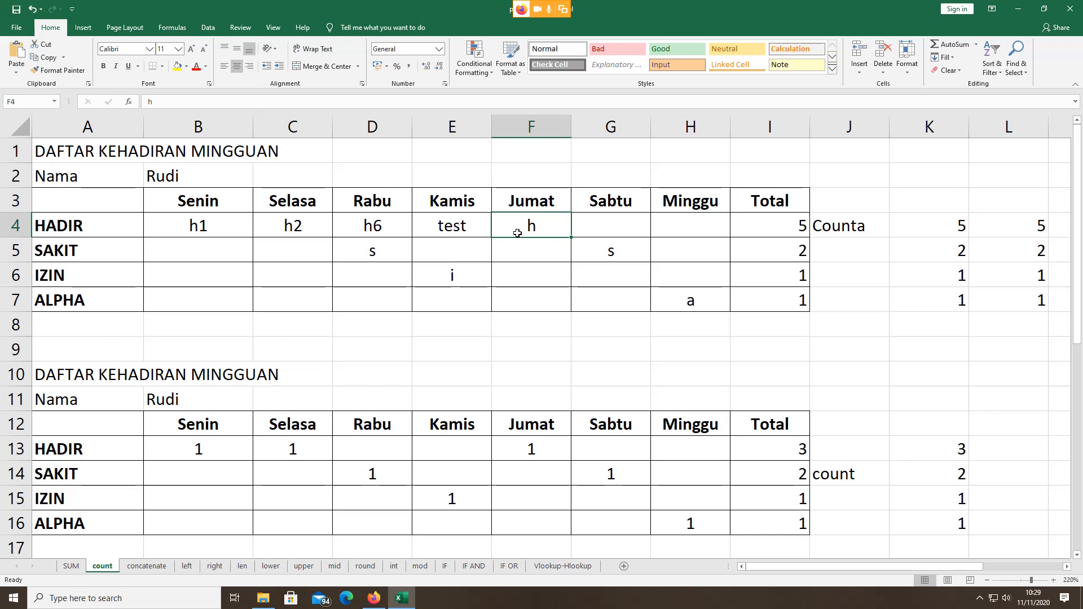
click(215, 228)
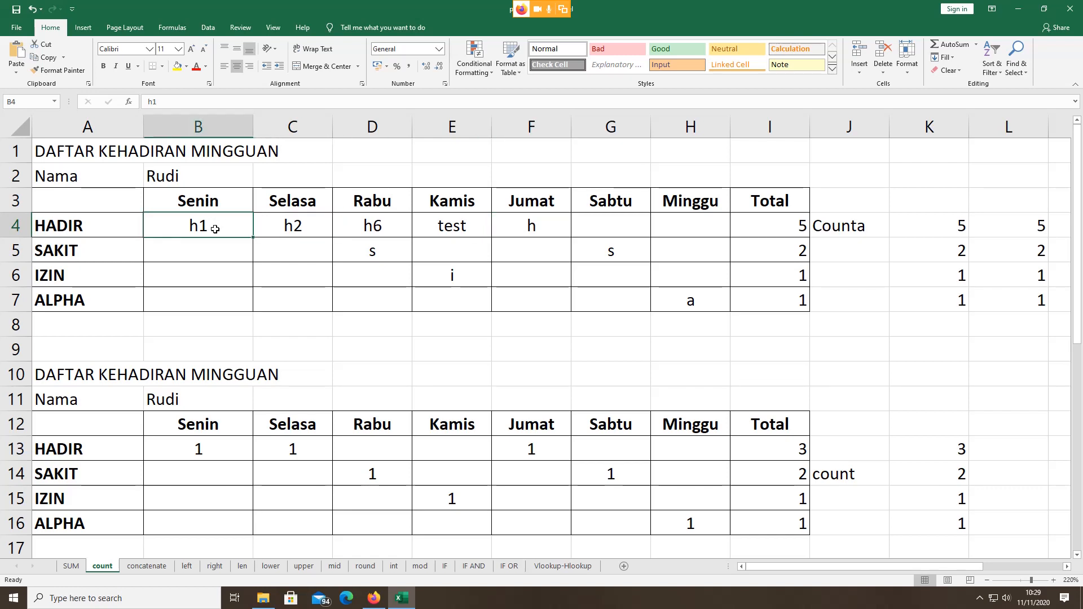
click(282, 227)
click(348, 224)
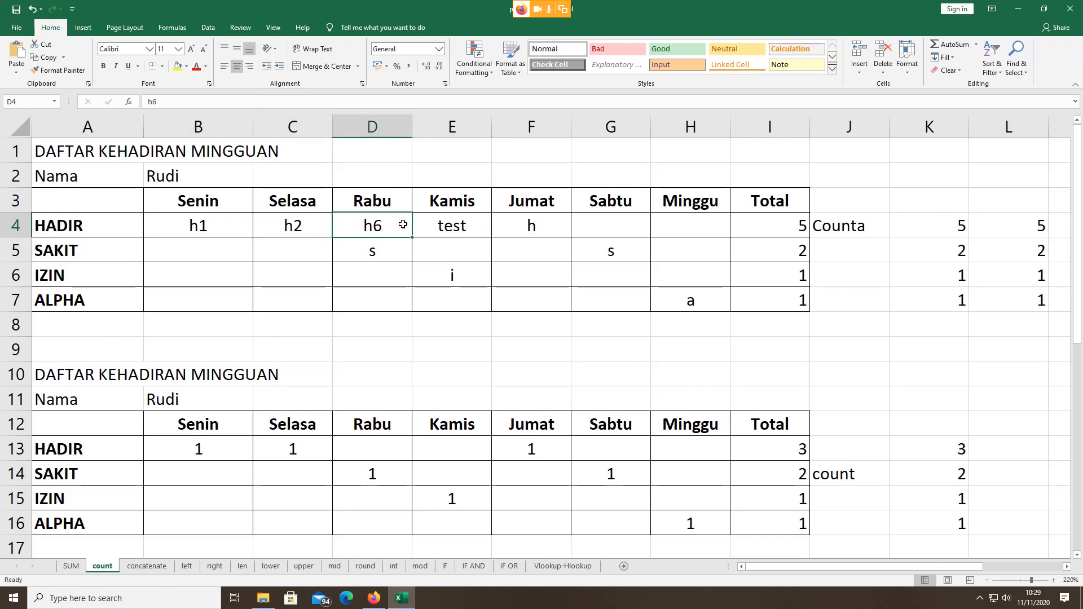
click(449, 227)
click(533, 226)
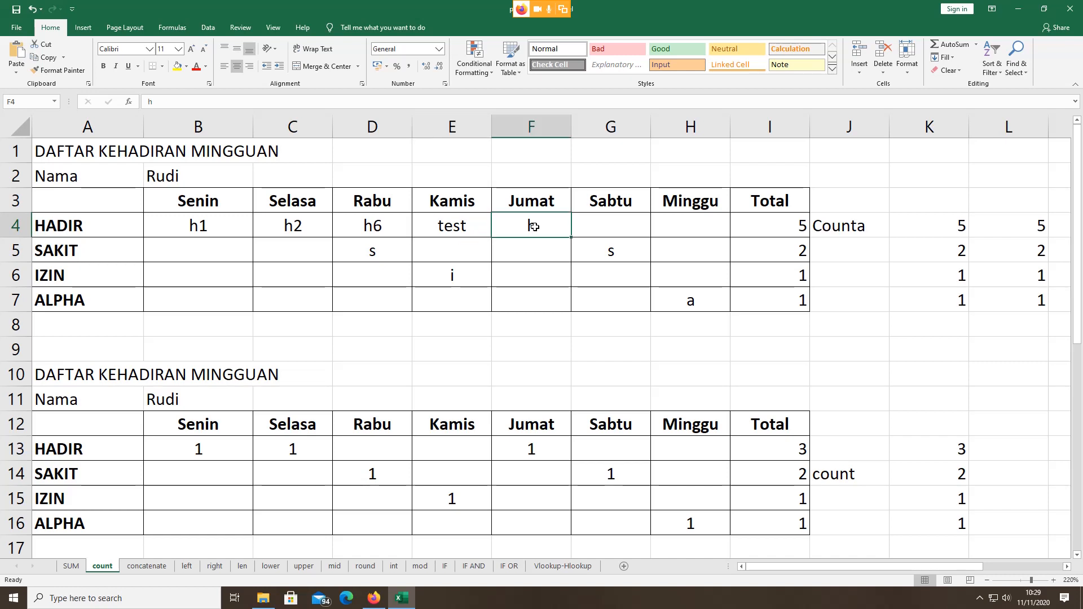
click(203, 230)
click(294, 227)
click(361, 226)
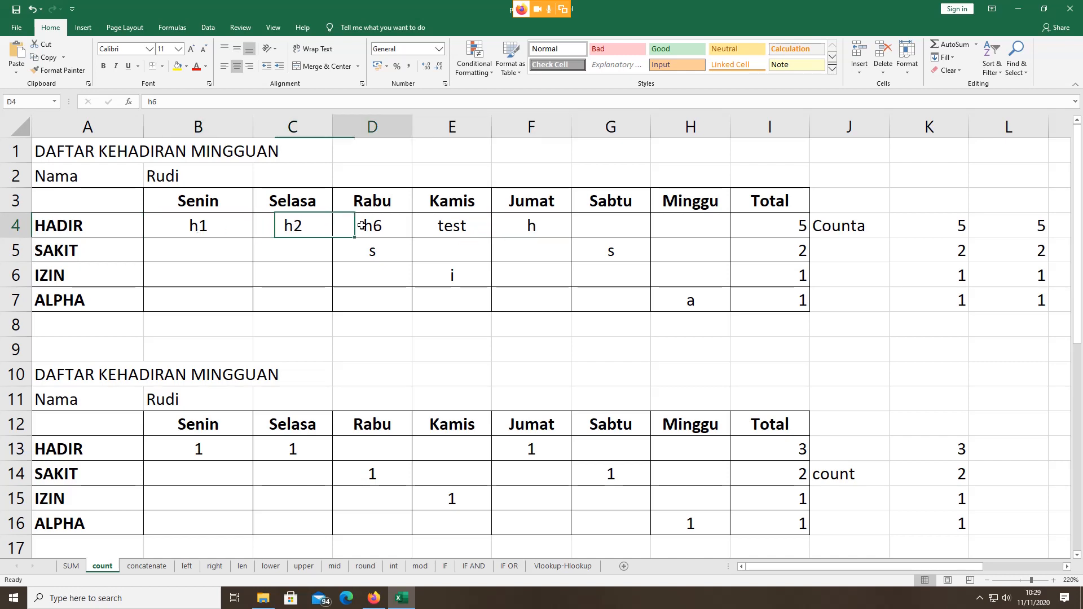
click(440, 228)
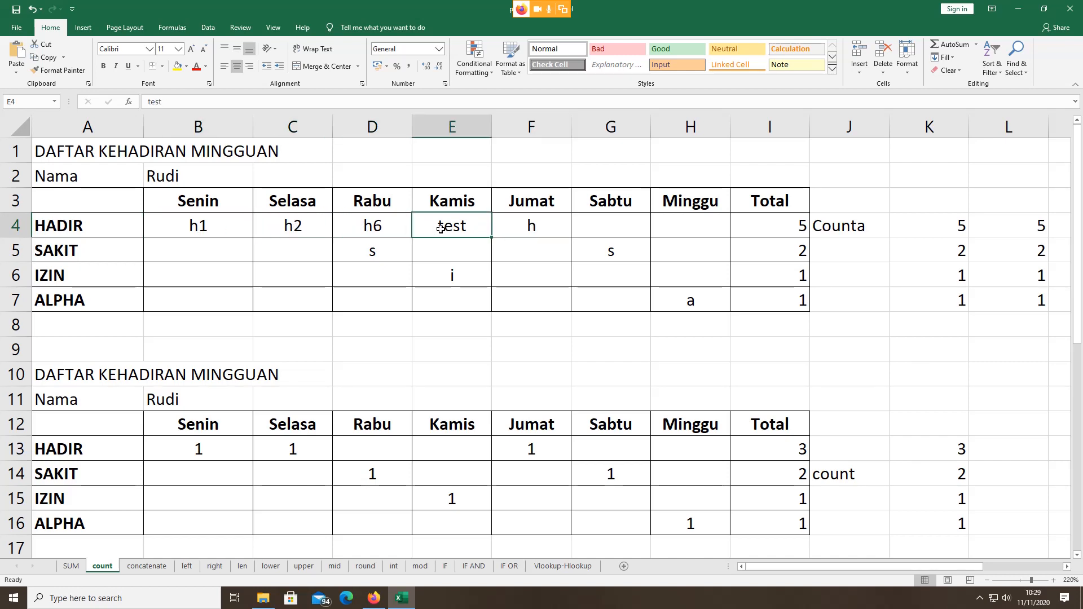
click(205, 232)
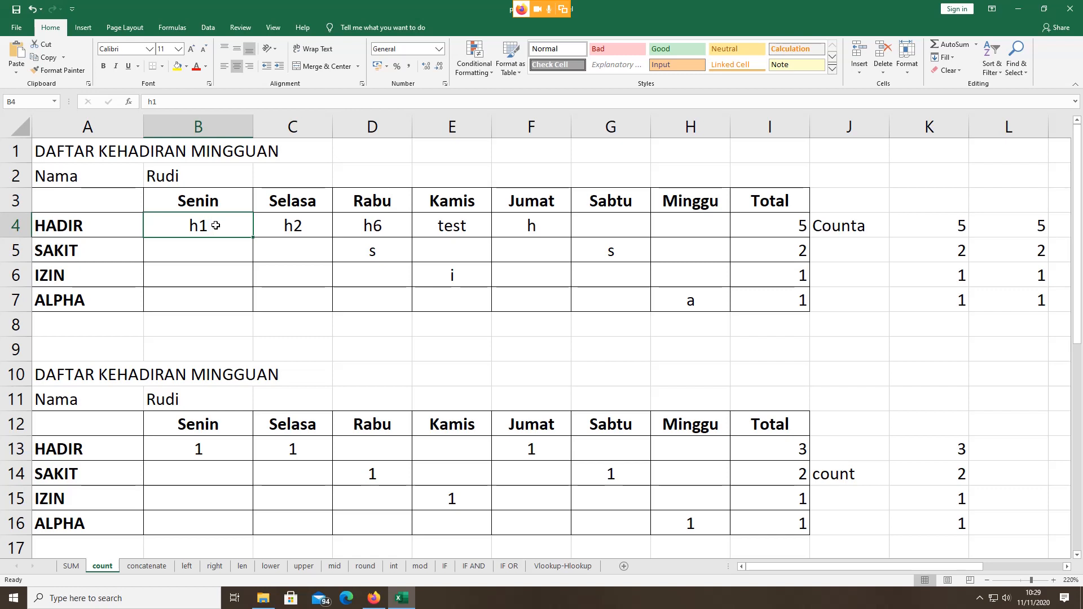
Step: Put h in B4, C4 and D4, clear E4 and F4 so totals read 3, then switch to Google Meet
text(h)
click(305, 225)
text(h)
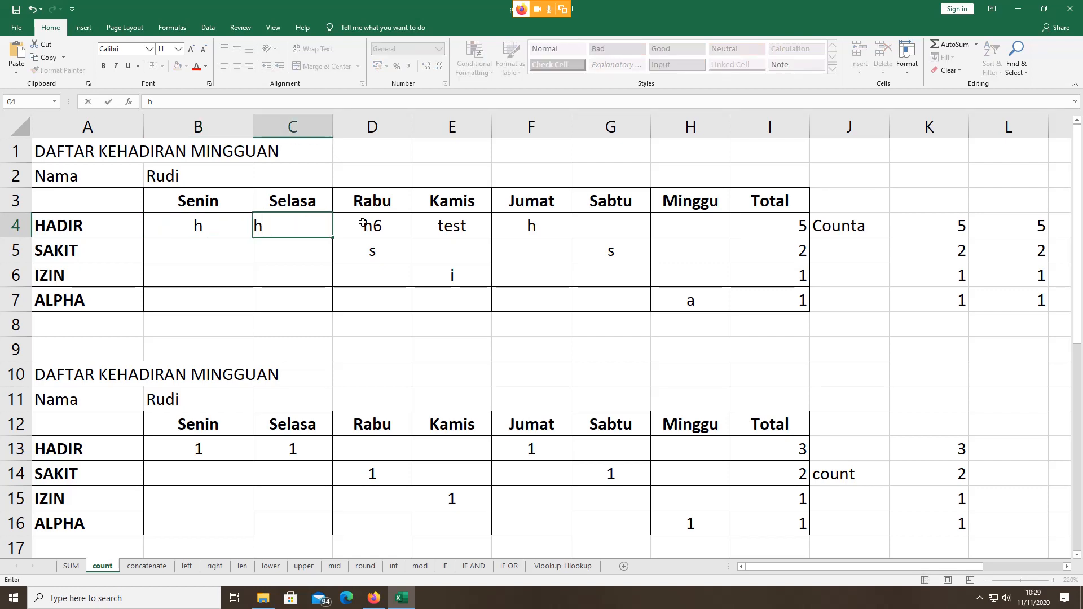
click(363, 224)
text(h)
click(440, 220)
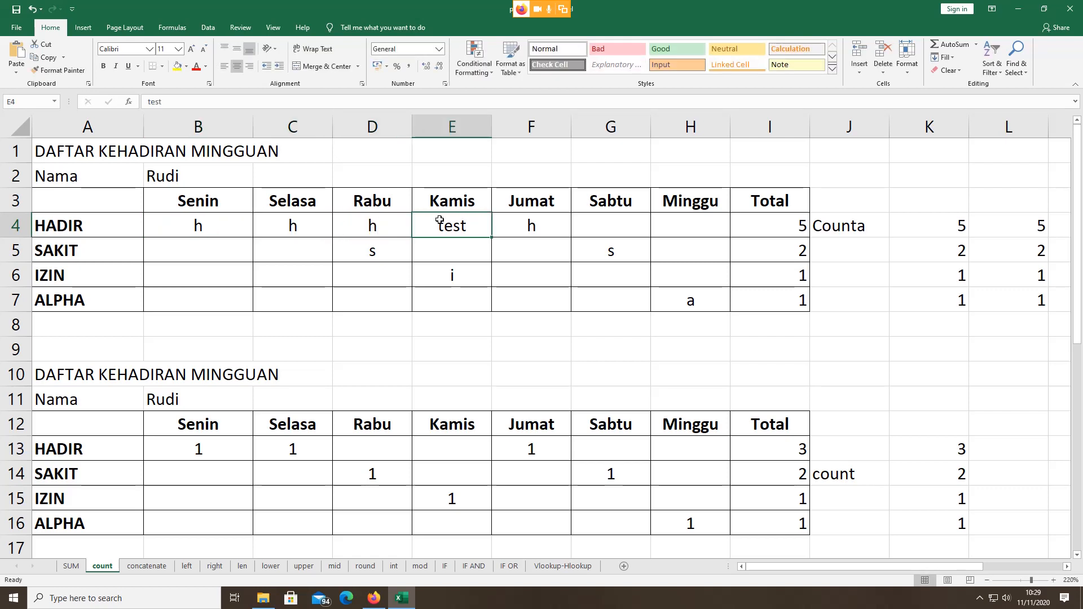
key(Delete)
click(521, 230)
key(Delete)
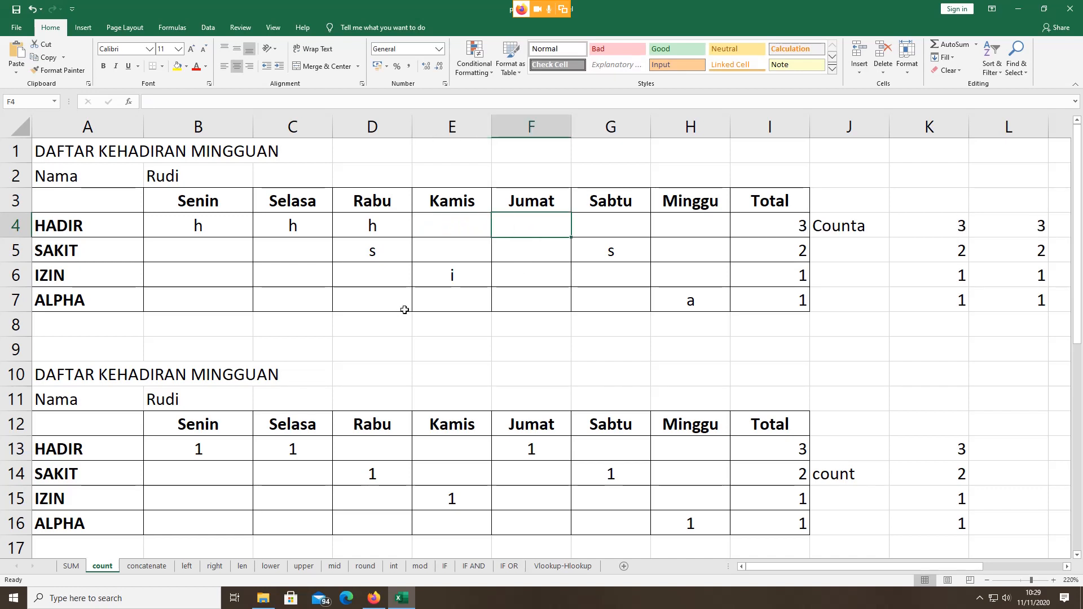
click(375, 600)
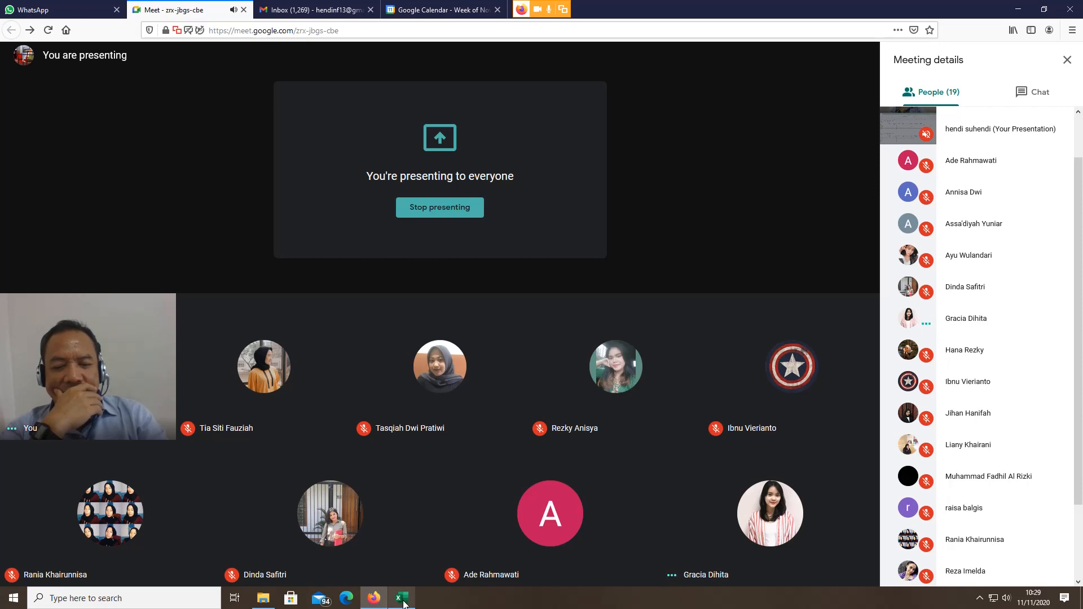
Step: Return to the Excel count sheet, scroll down, and toggle to Google Meet and back
click(401, 598)
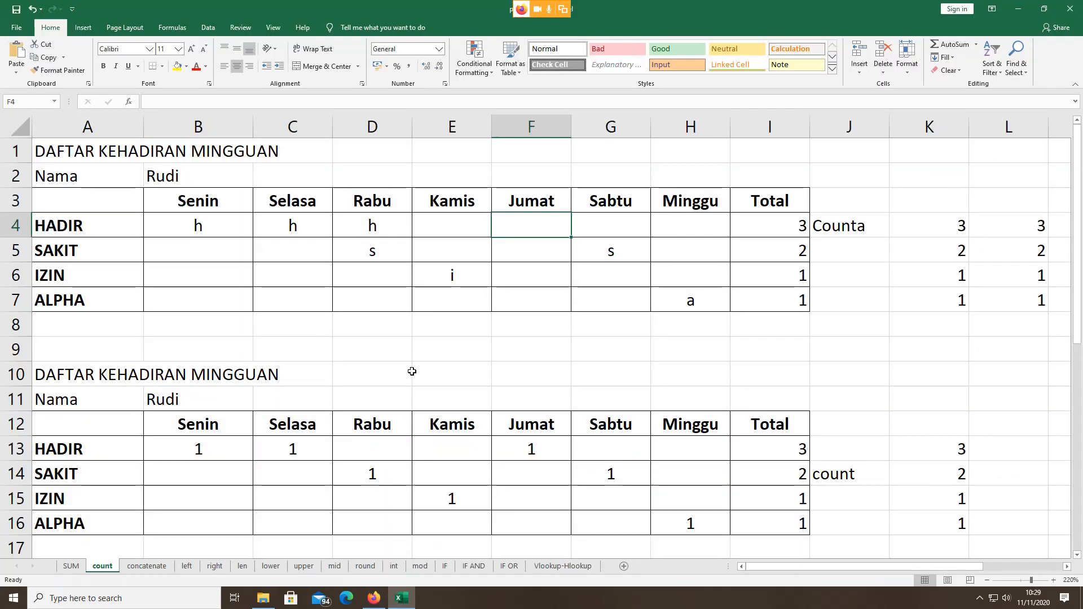
scroll(412, 371, down, 1)
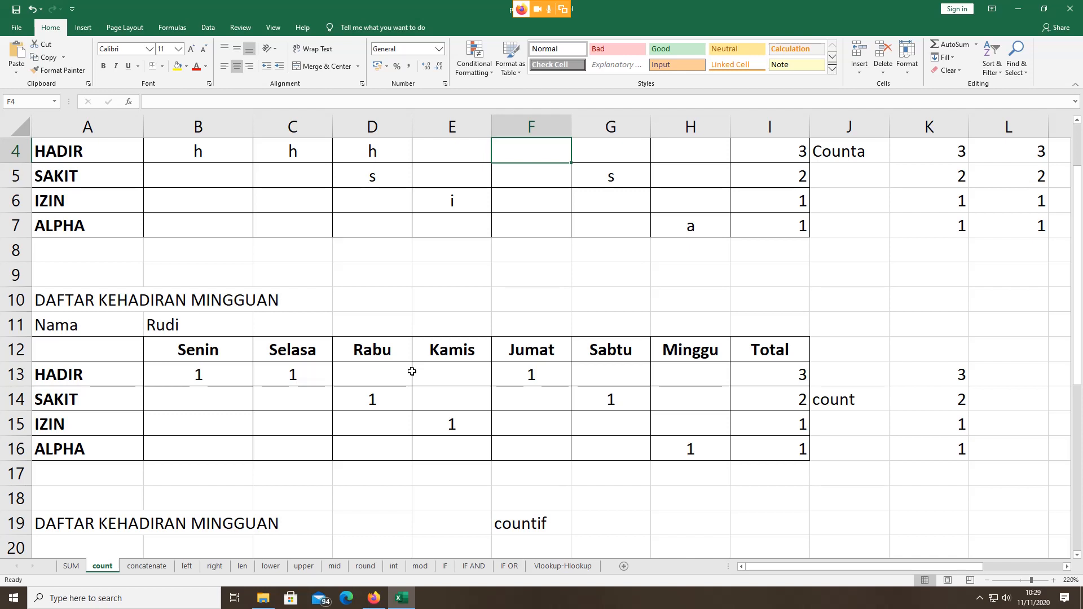
click(374, 599)
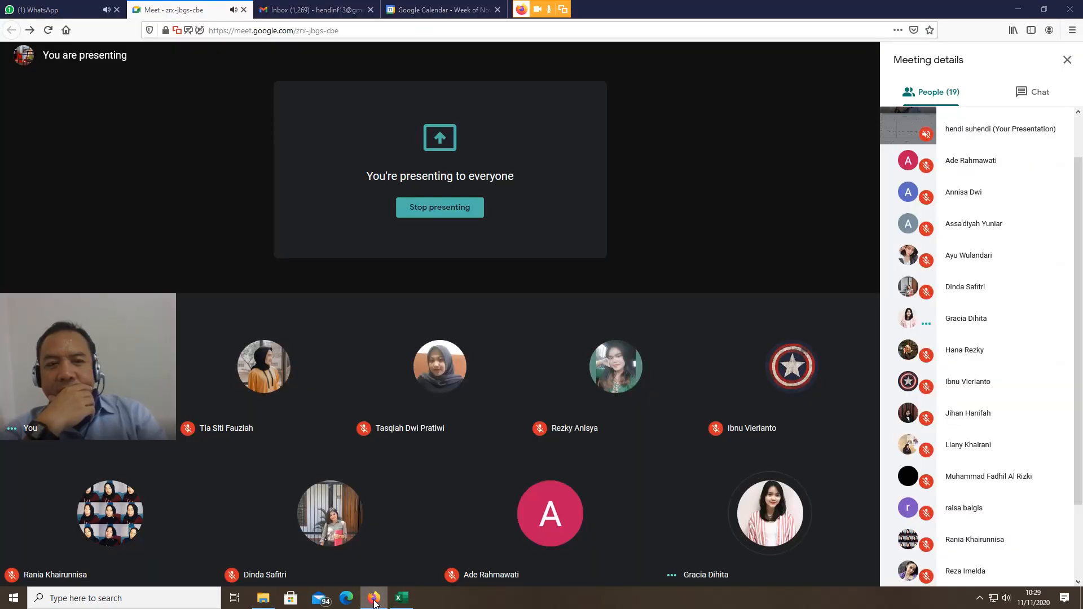
click(374, 599)
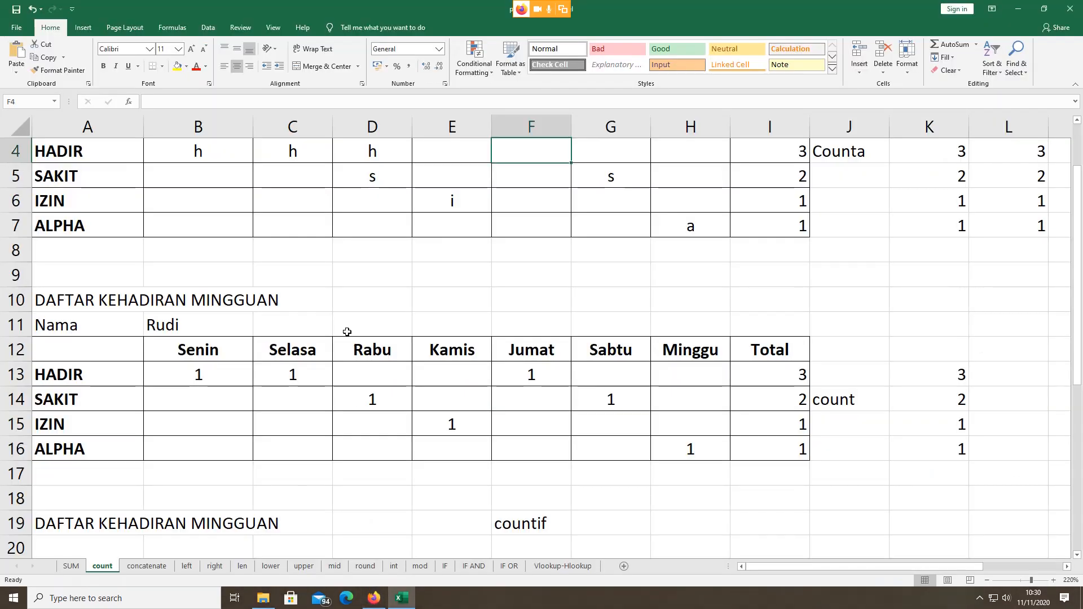
click(853, 400)
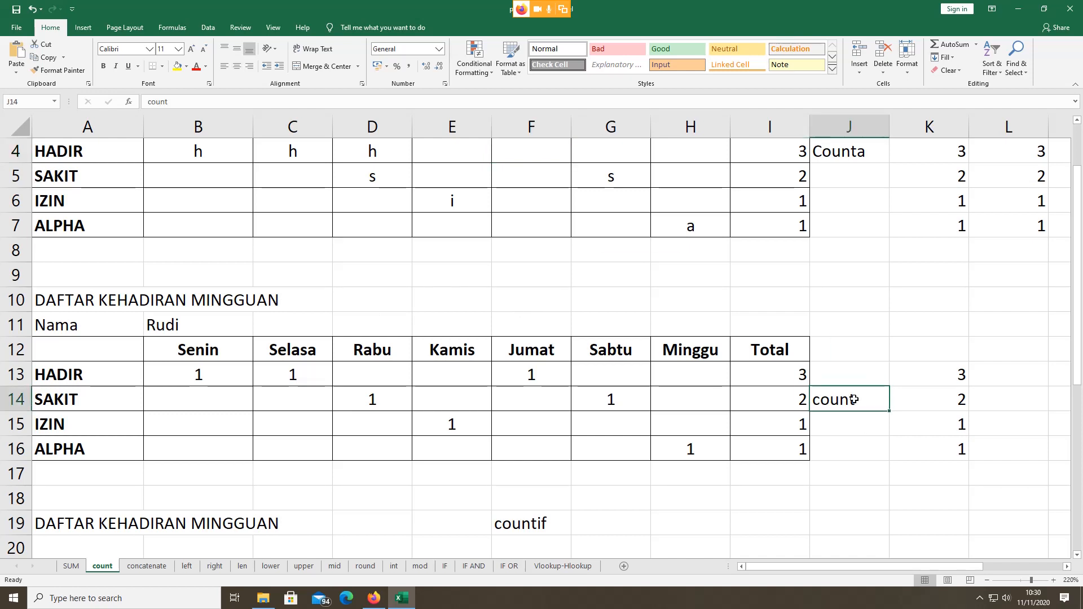
double_click(855, 399)
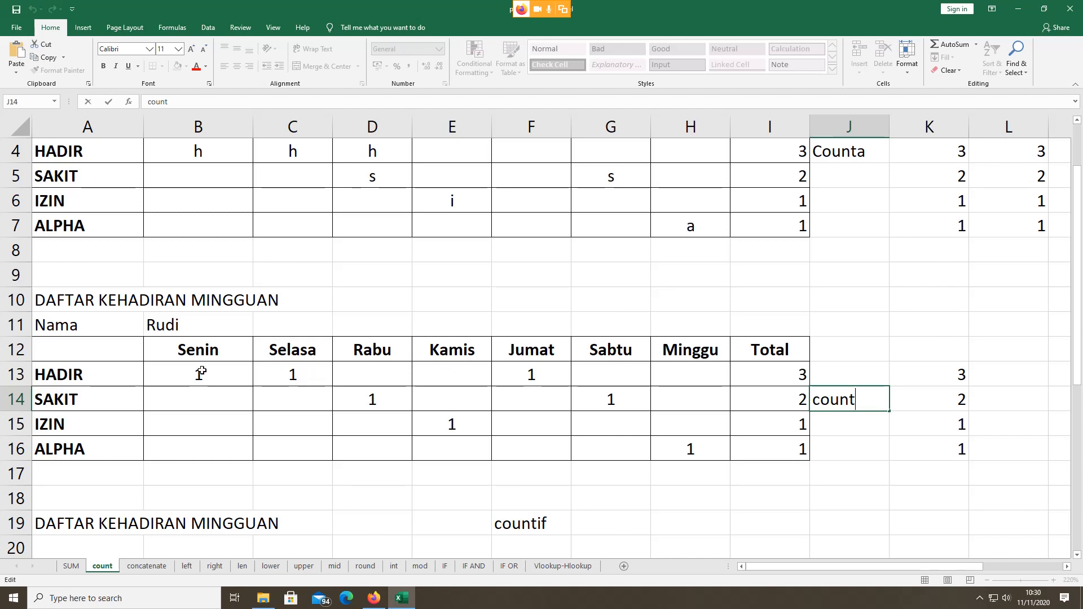
key(Escape)
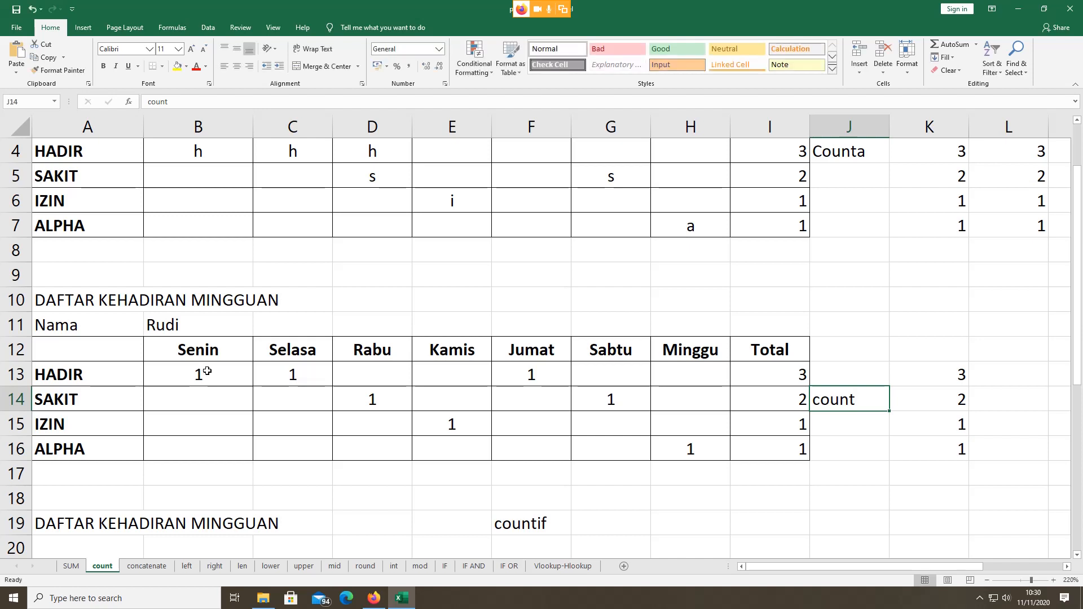
click(744, 367)
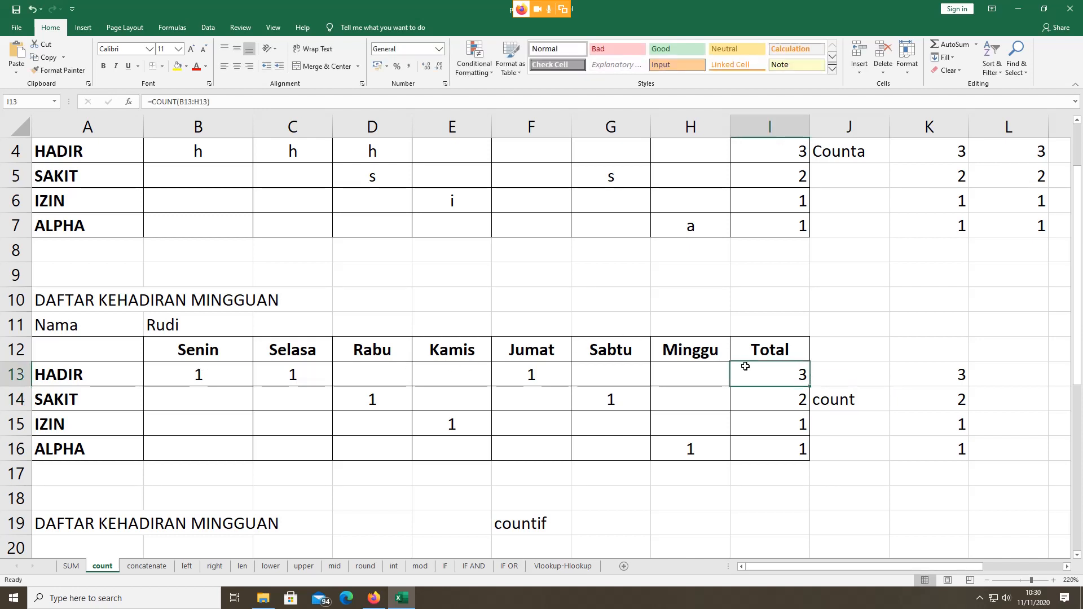
double_click(745, 367)
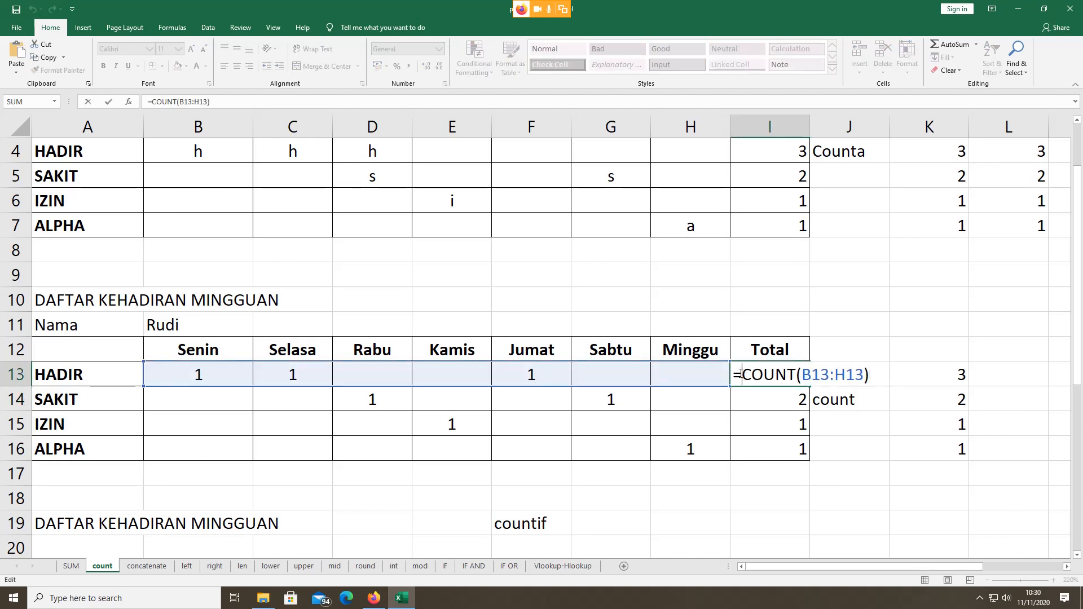
drag(736, 375, 795, 377)
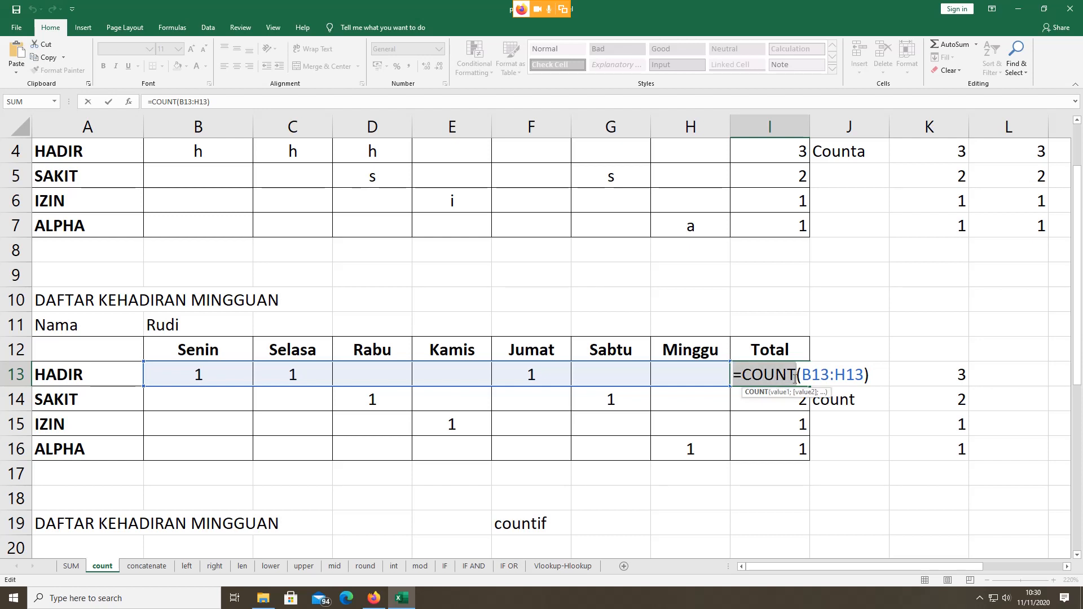
drag(795, 377, 739, 373)
click(736, 375)
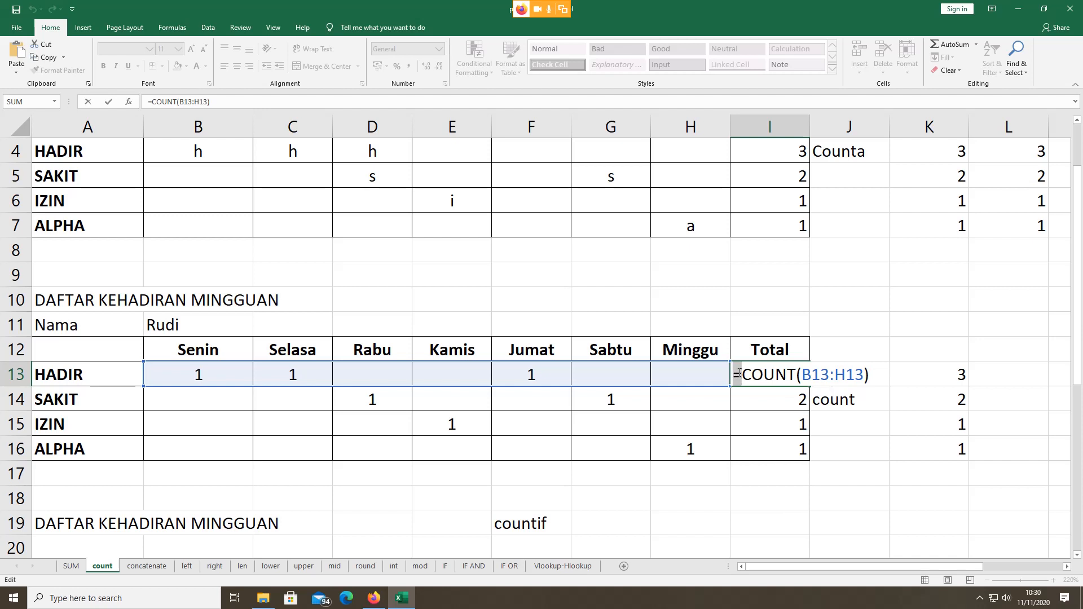
click(744, 375)
drag(736, 375, 739, 375)
click(746, 375)
drag(744, 375, 803, 376)
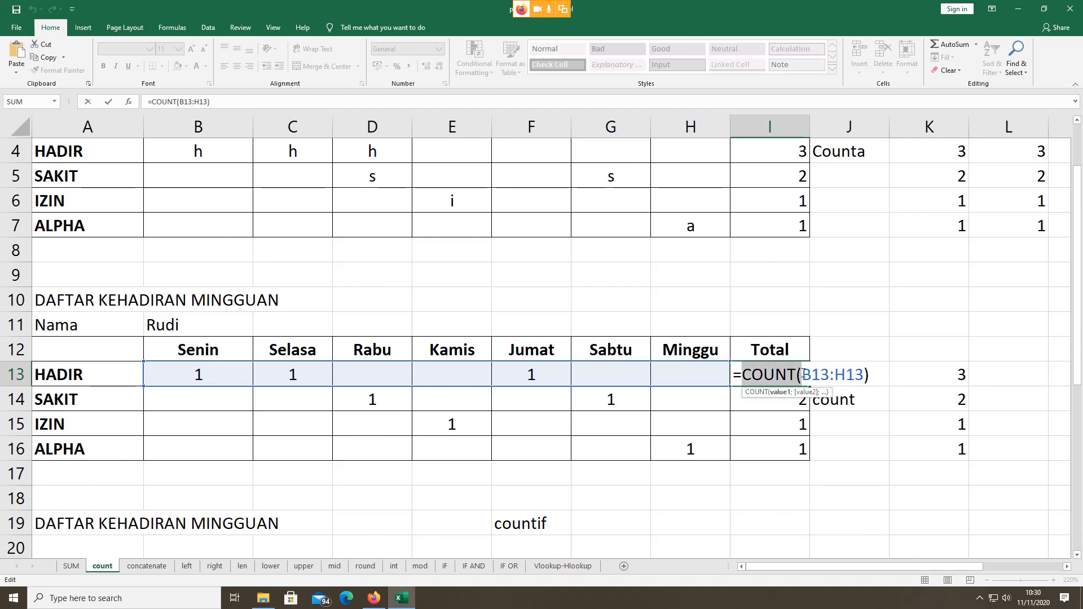
click(803, 375)
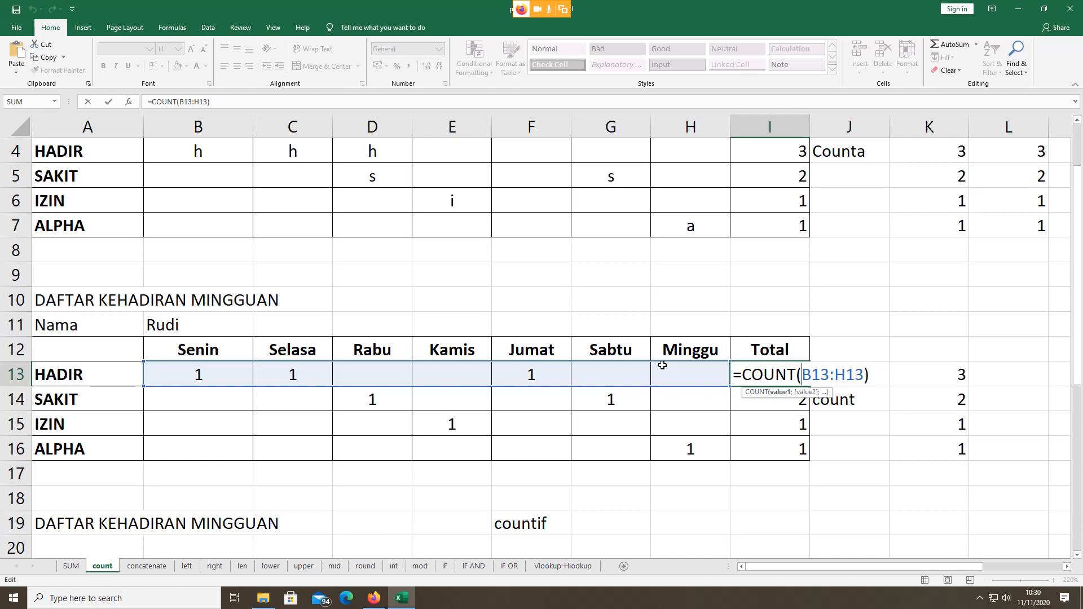
key(ctrl+Return)
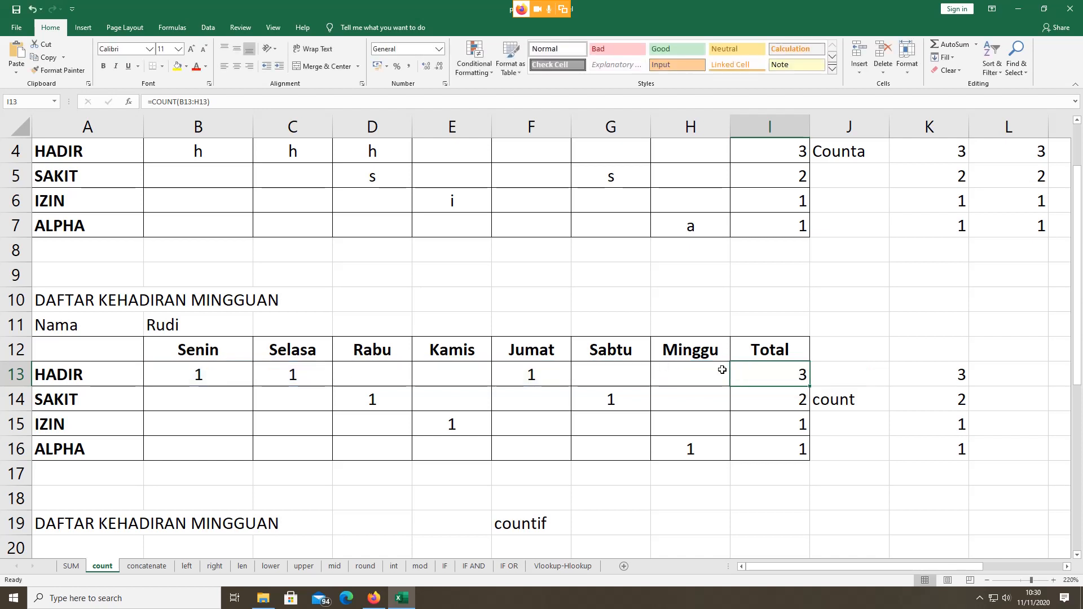
double_click(759, 371)
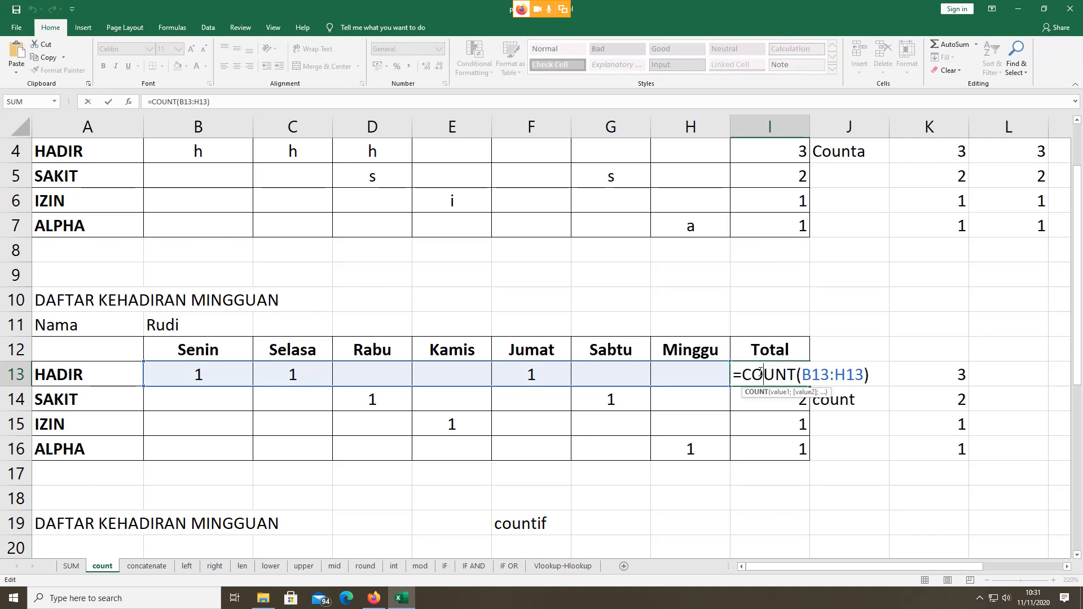
key(Escape)
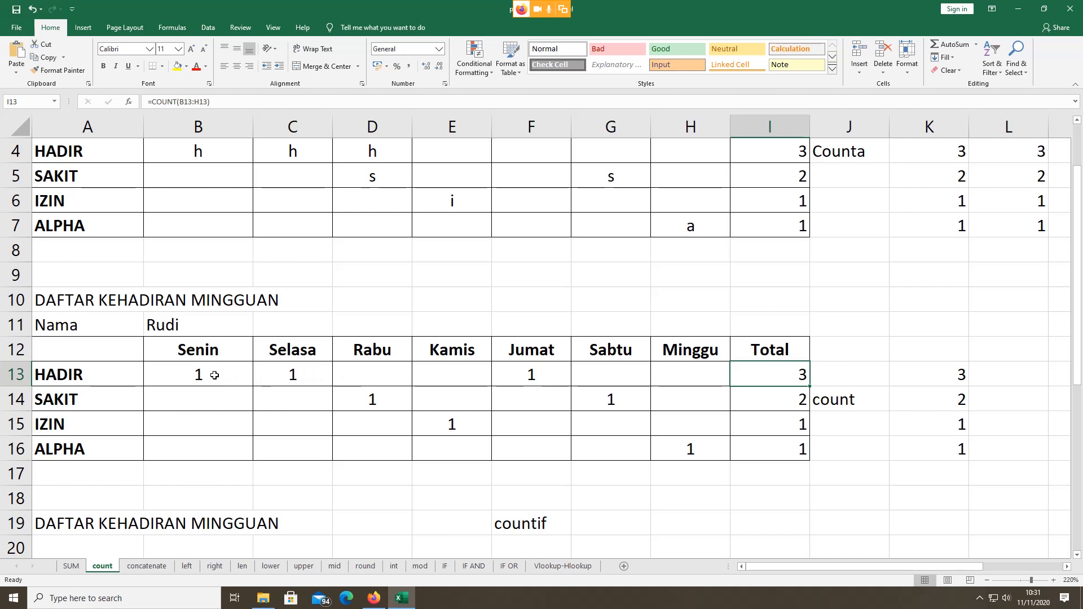
click(214, 375)
click(276, 377)
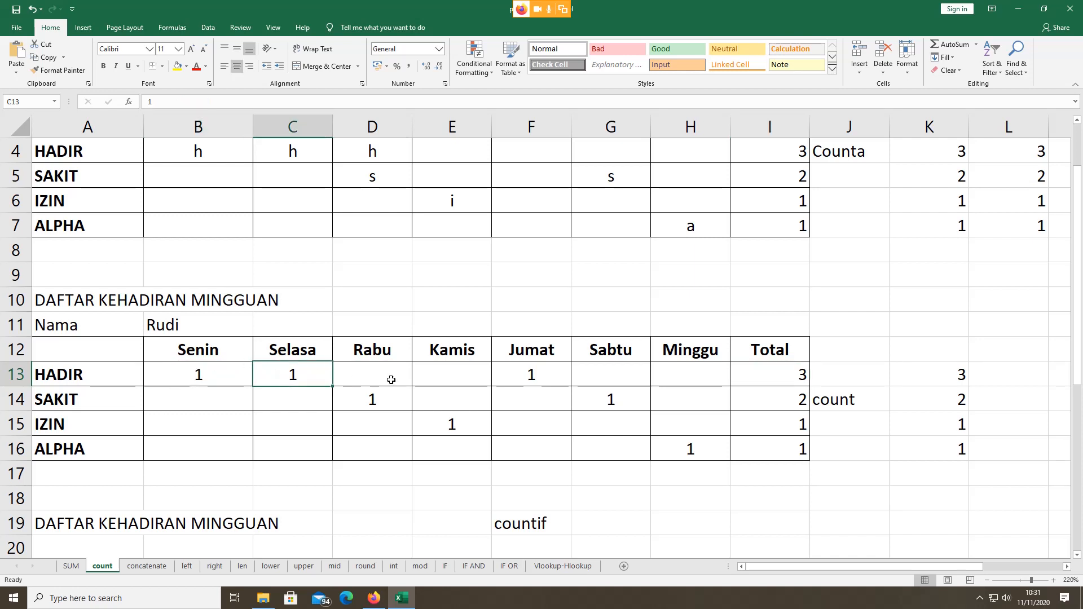
click(390, 379)
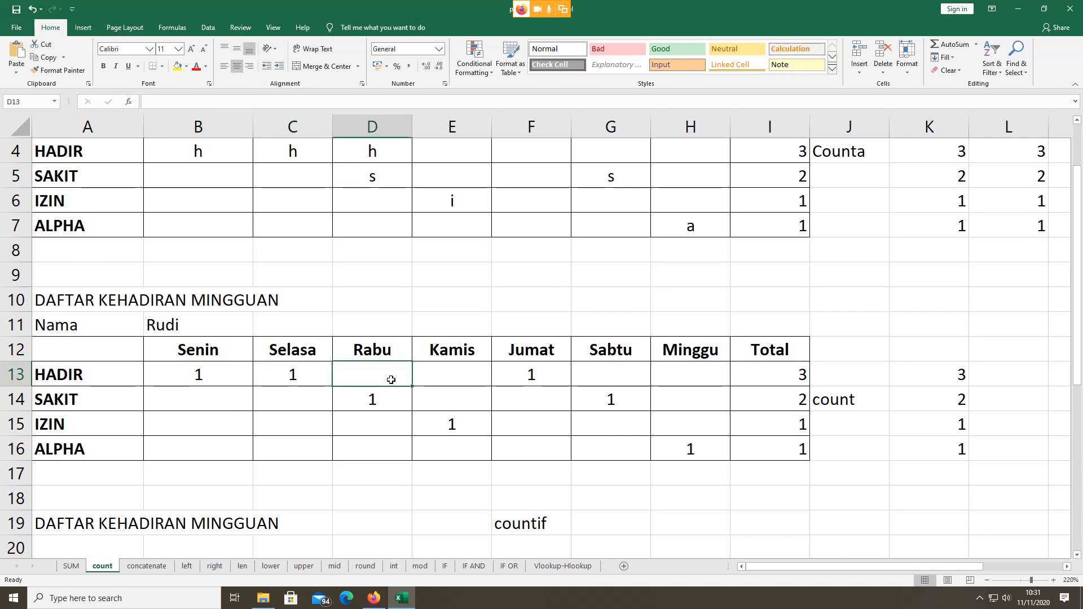
text(r)
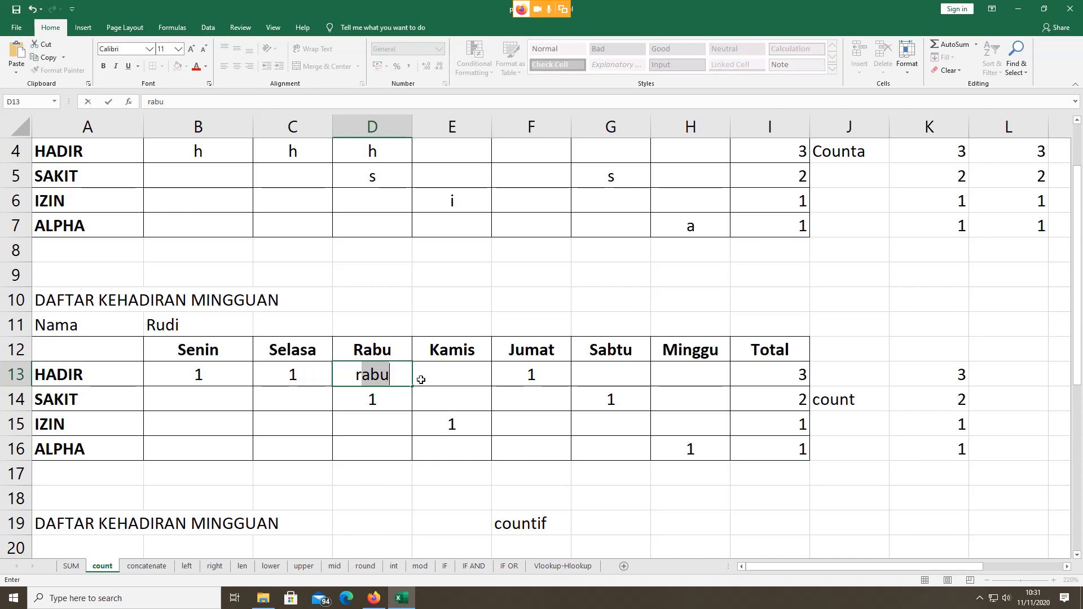
key(BackSpace)
key(BackSpace)
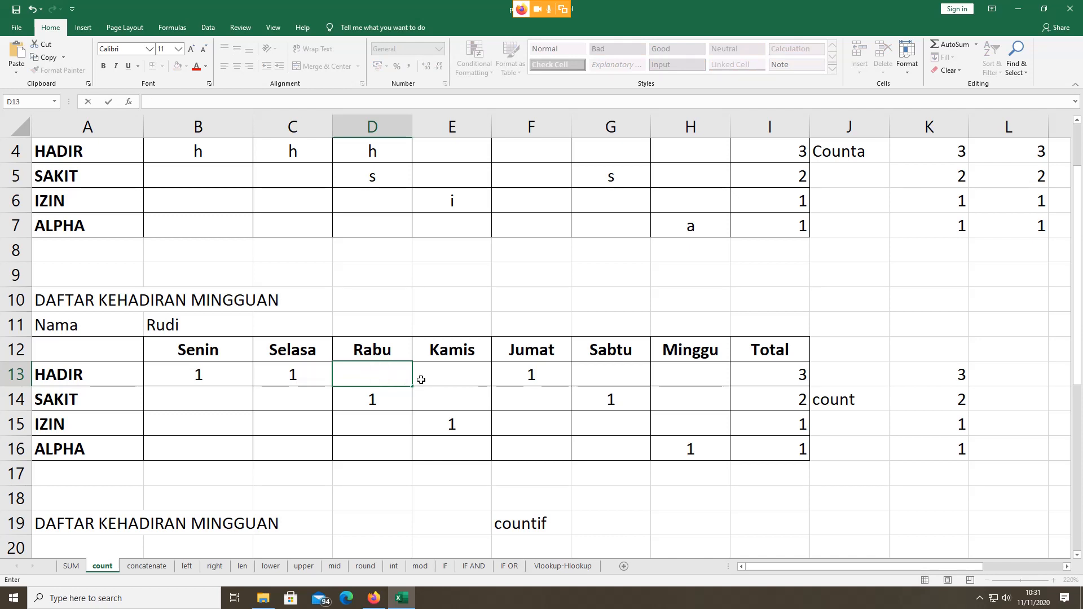
text(h)
click(464, 370)
text(h)
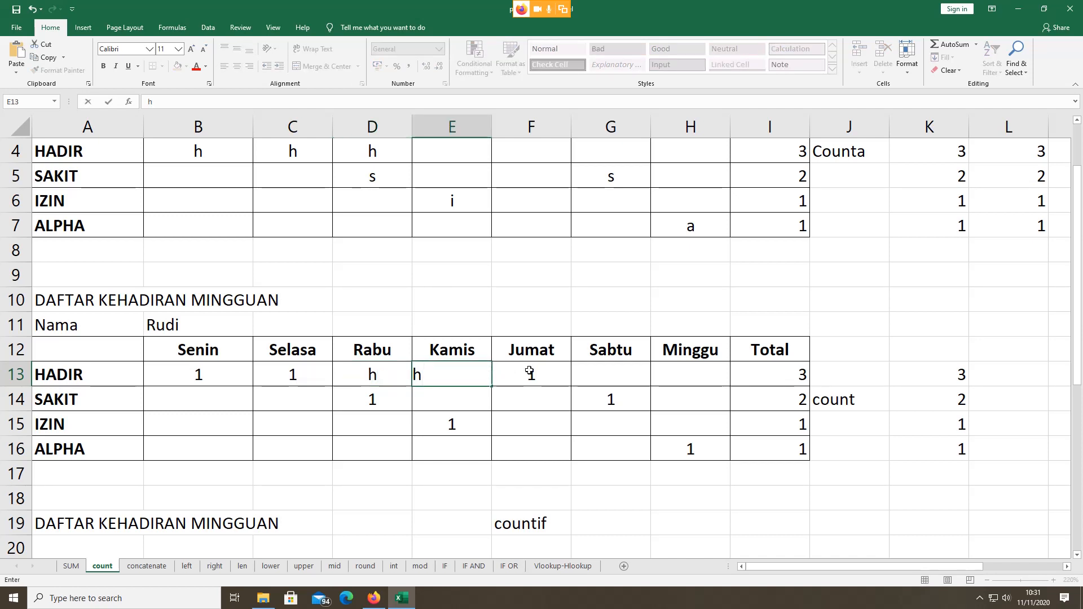
click(599, 371)
text(h)
click(694, 375)
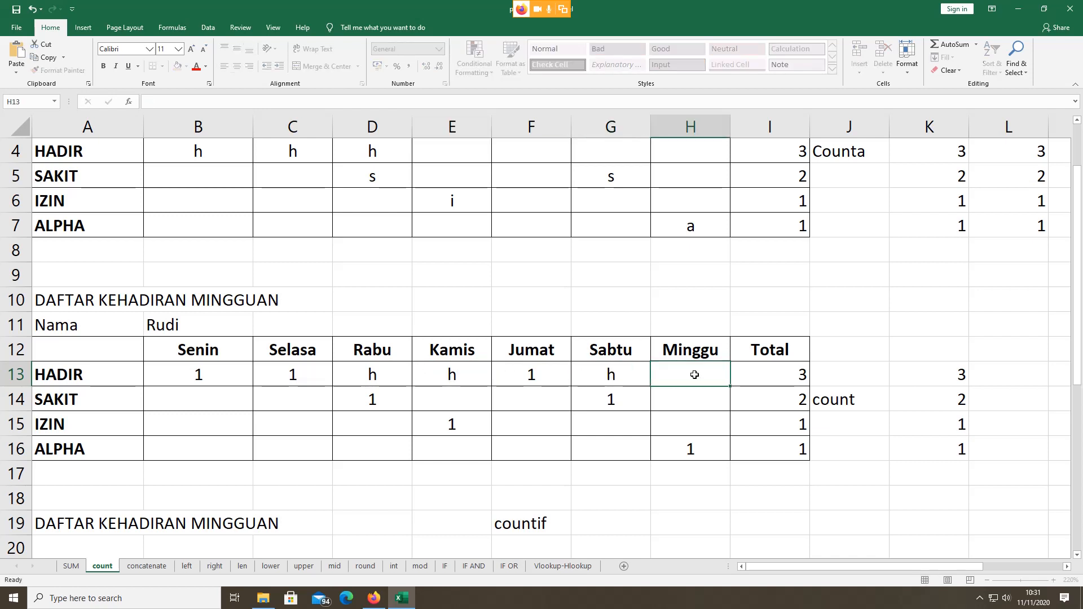
text(h)
click(748, 374)
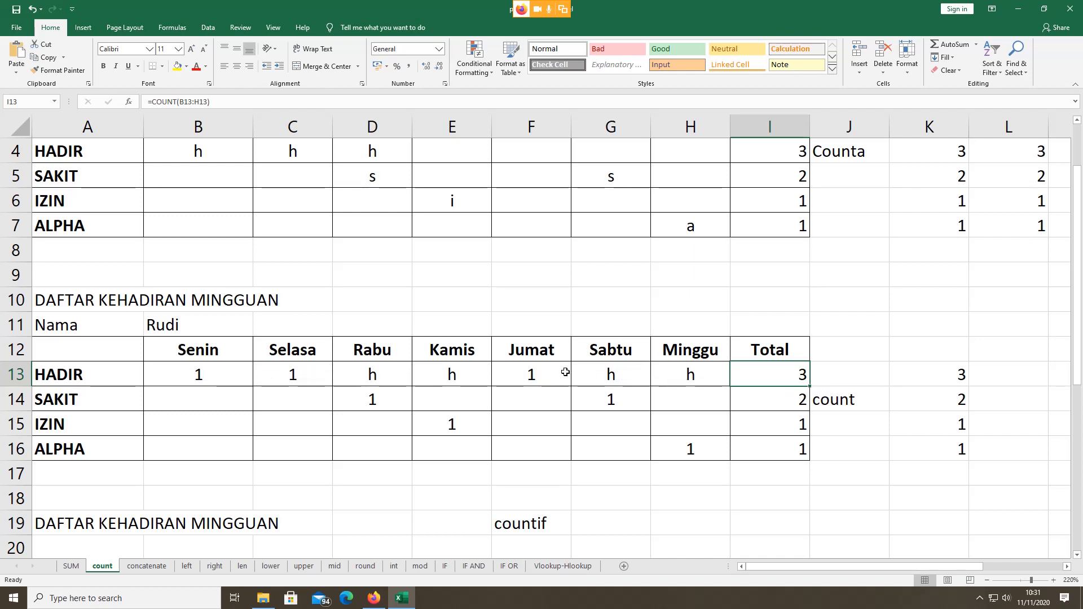
Step: Check the B13, C13 and F13 attendance values and enter 1 in C13
click(215, 374)
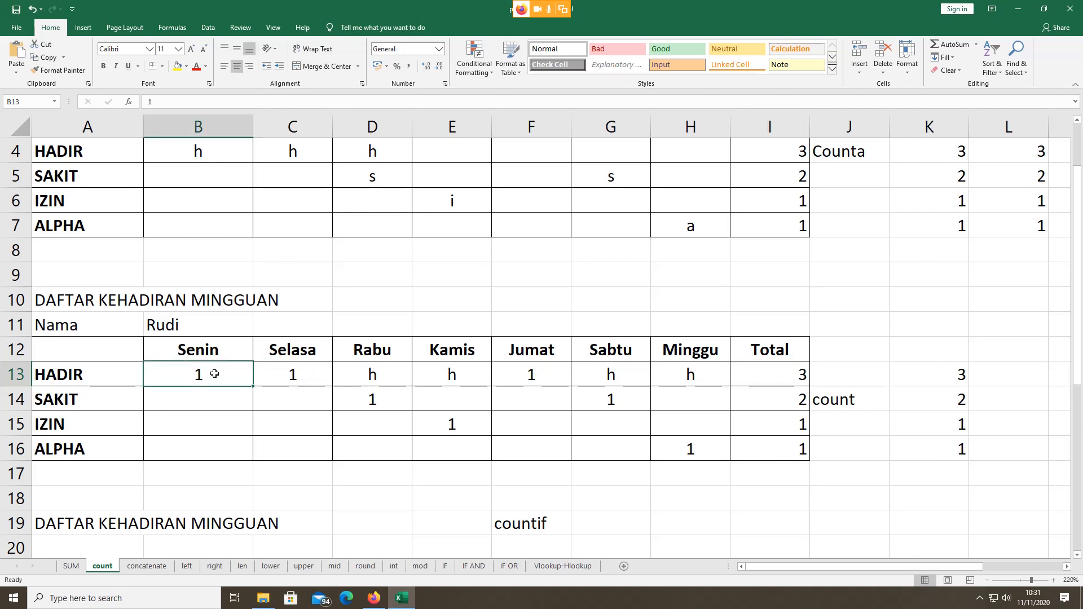
click(284, 374)
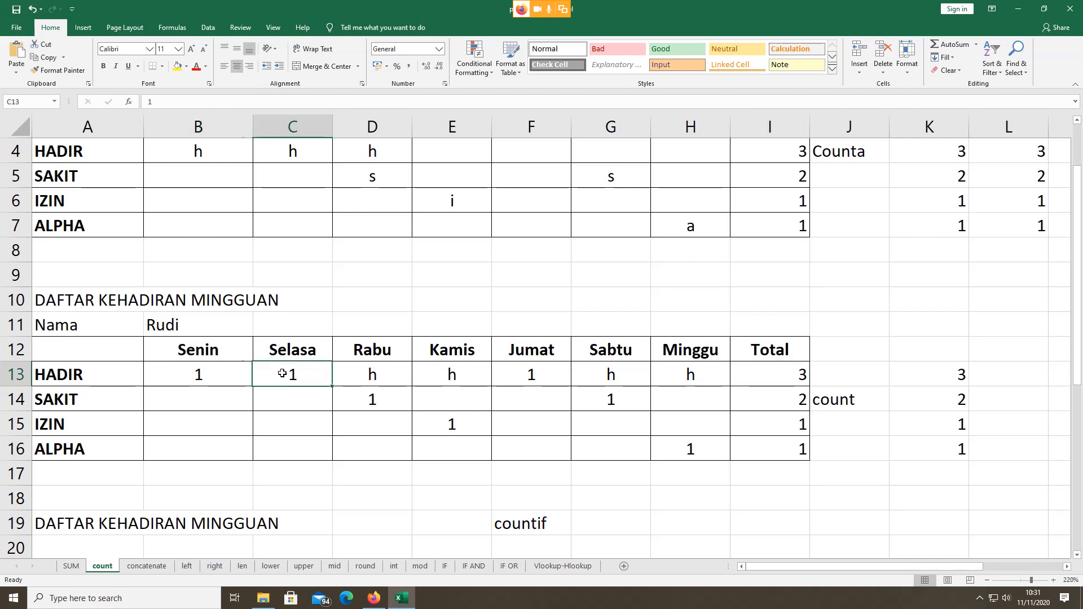
click(558, 371)
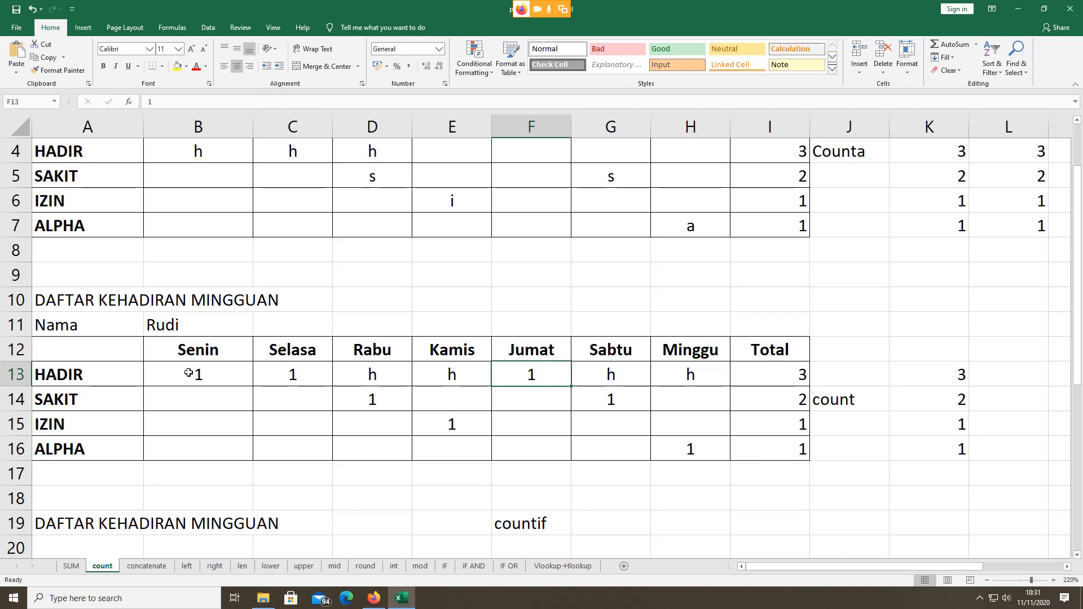
click(188, 373)
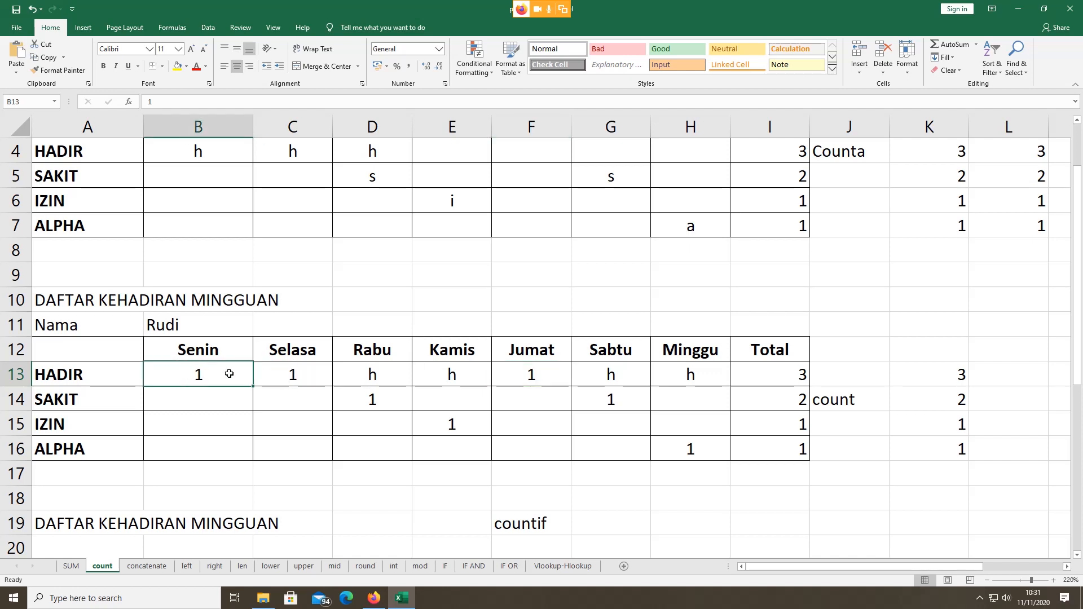
click(295, 374)
text(1)
click(222, 369)
Step: Clear the h entries from D13, E13, G13 and H13
click(357, 374)
key(Delete)
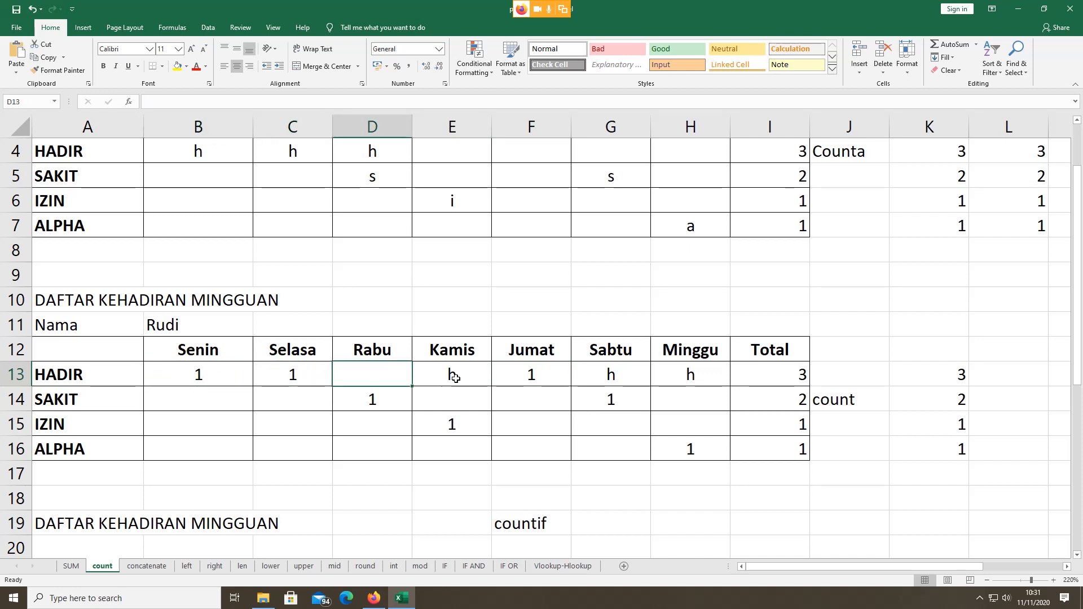
click(458, 376)
key(Delete)
click(594, 376)
key(Delete)
click(688, 375)
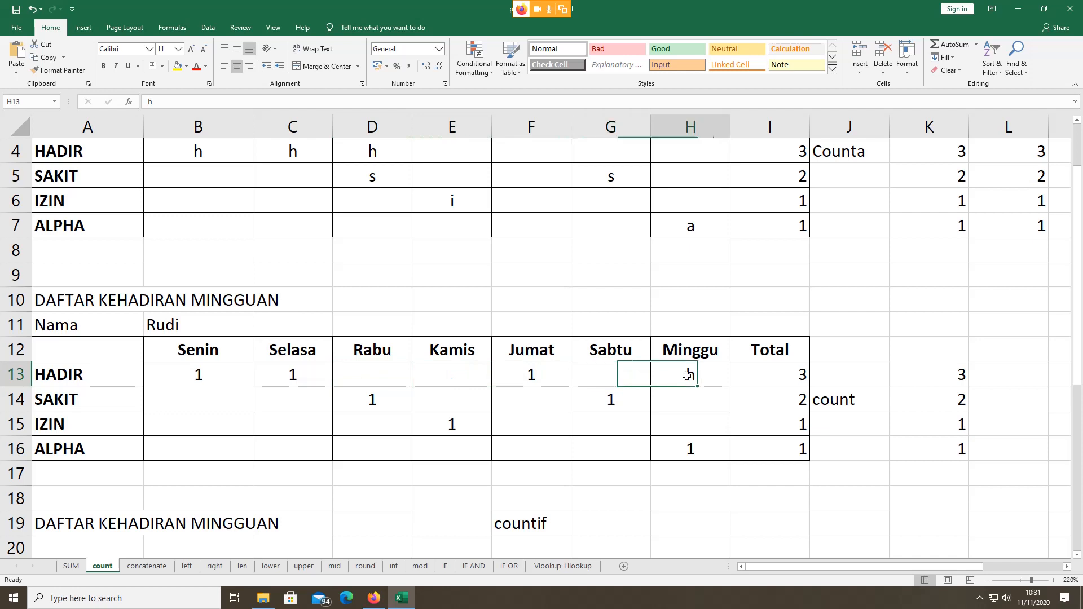
key(Delete)
Step: Test the values 13, 15 and 17 in B13, C13 and F13
double_click(208, 374)
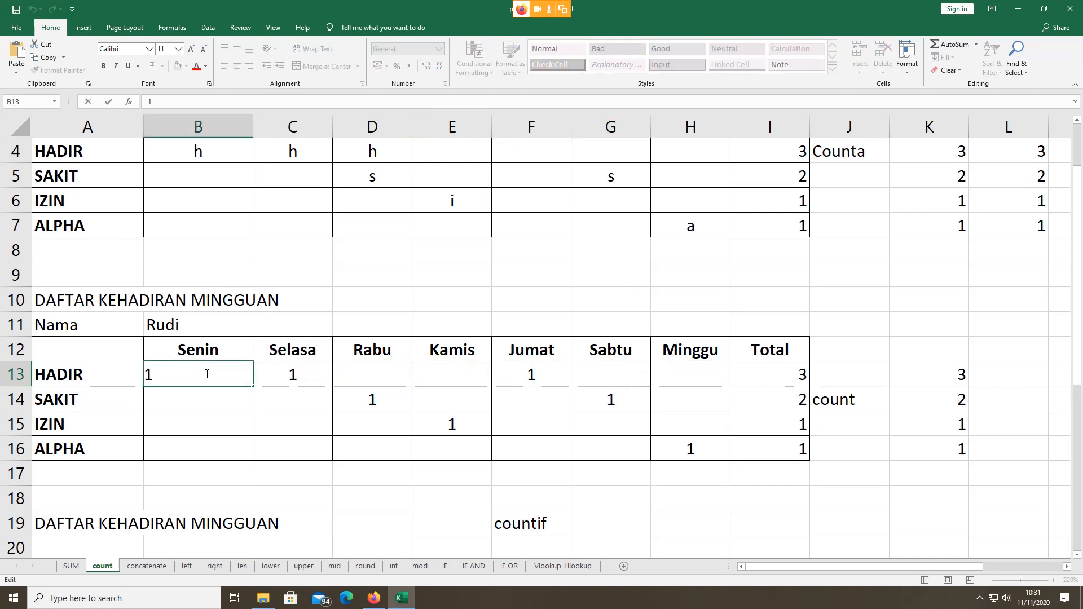
text(3)
click(283, 376)
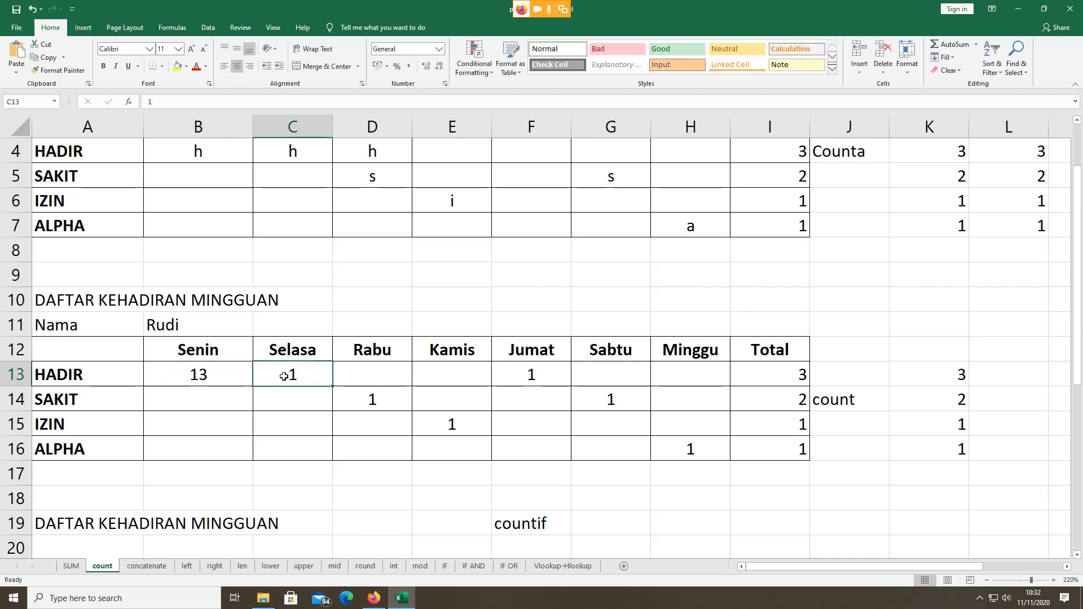
double_click(283, 376)
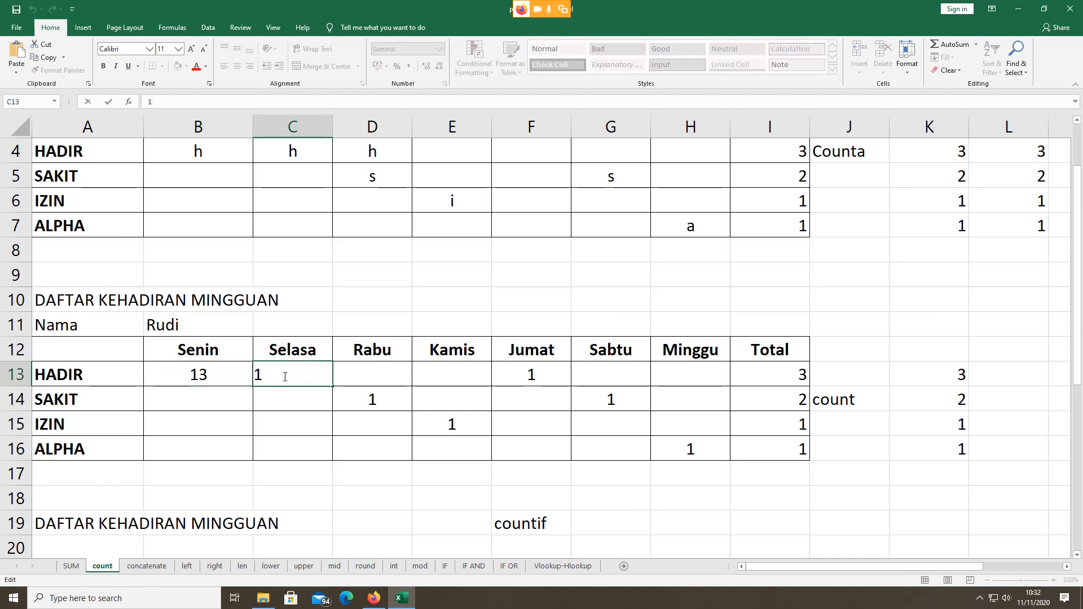
text(5)
click(513, 367)
double_click(514, 367)
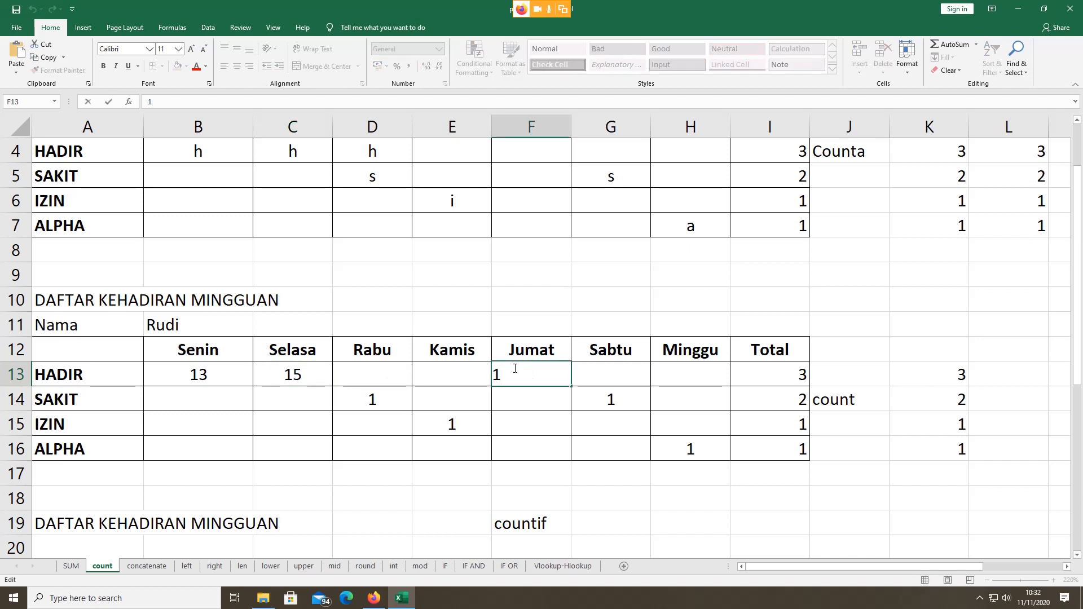
text(7)
key(Return)
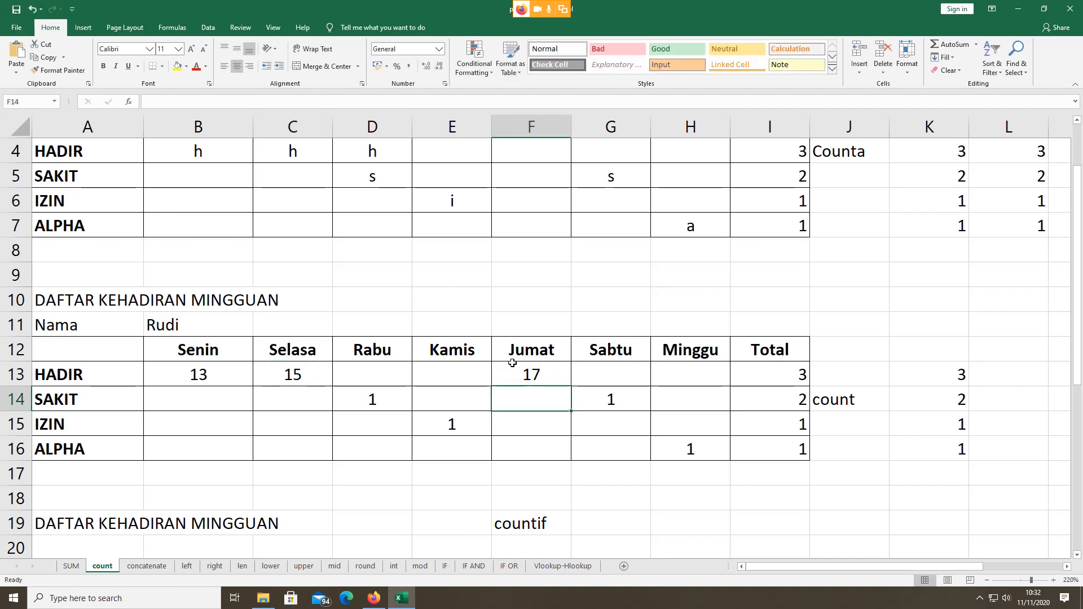
Step: Set B13, C13 and F13 back to 1
click(180, 373)
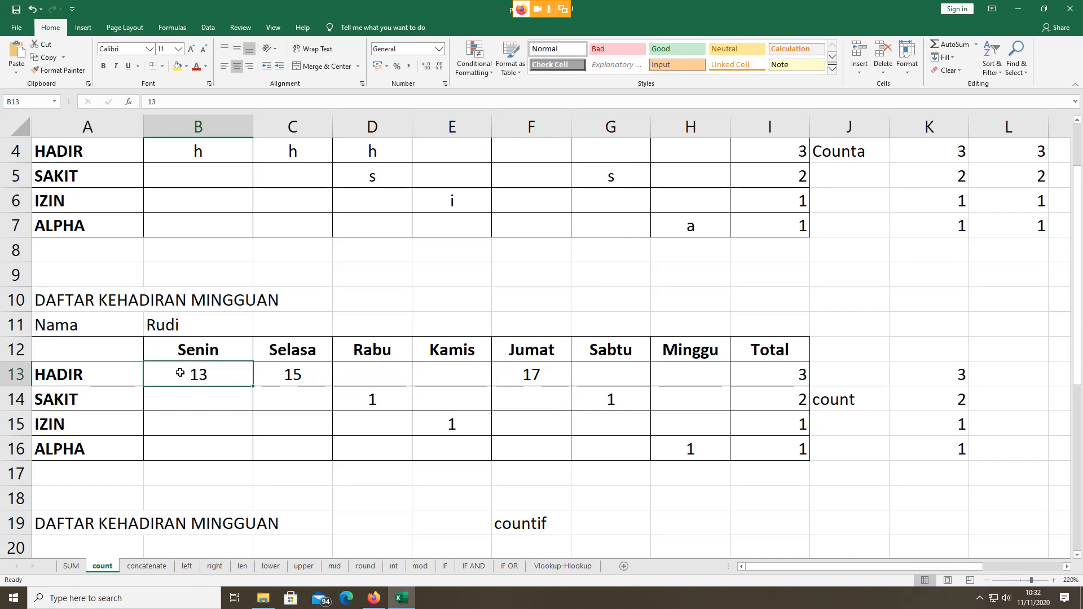
text(1)
click(264, 373)
text(1)
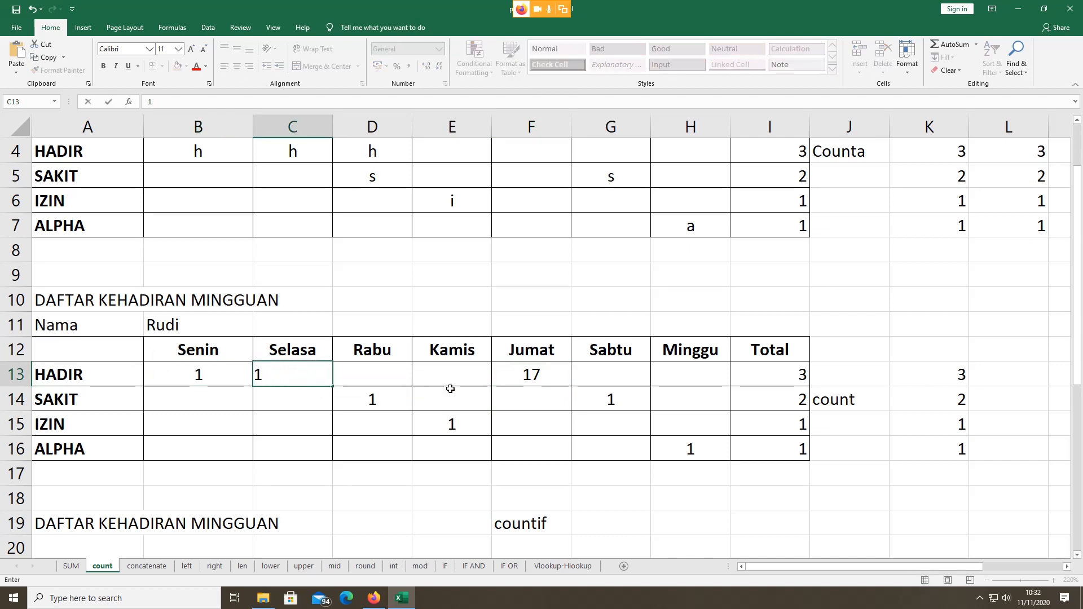
double_click(503, 374)
text(1)
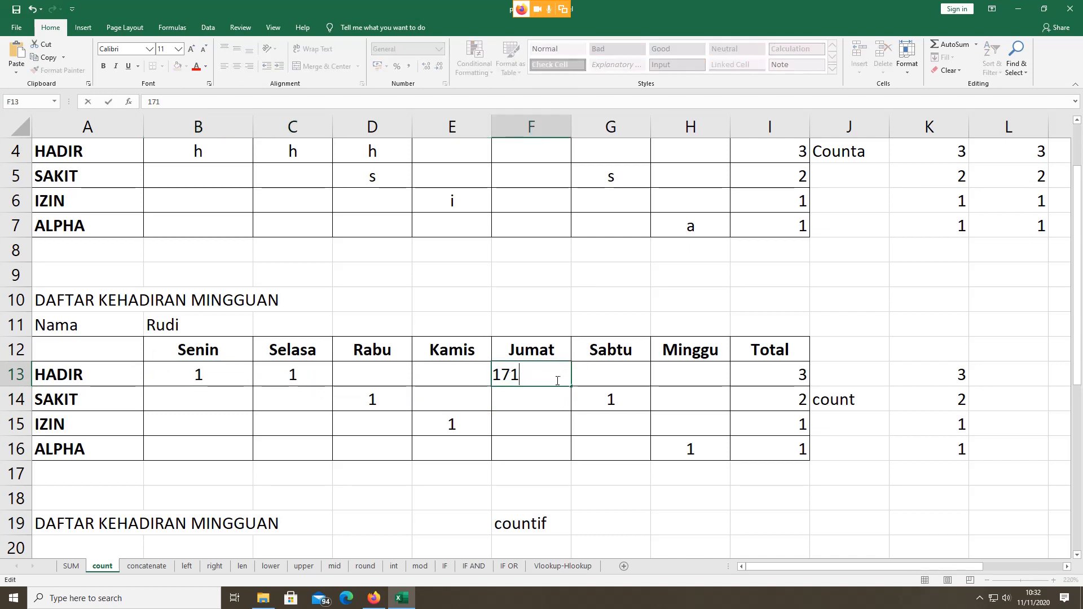
drag(557, 380, 446, 379)
text(1)
key(Return)
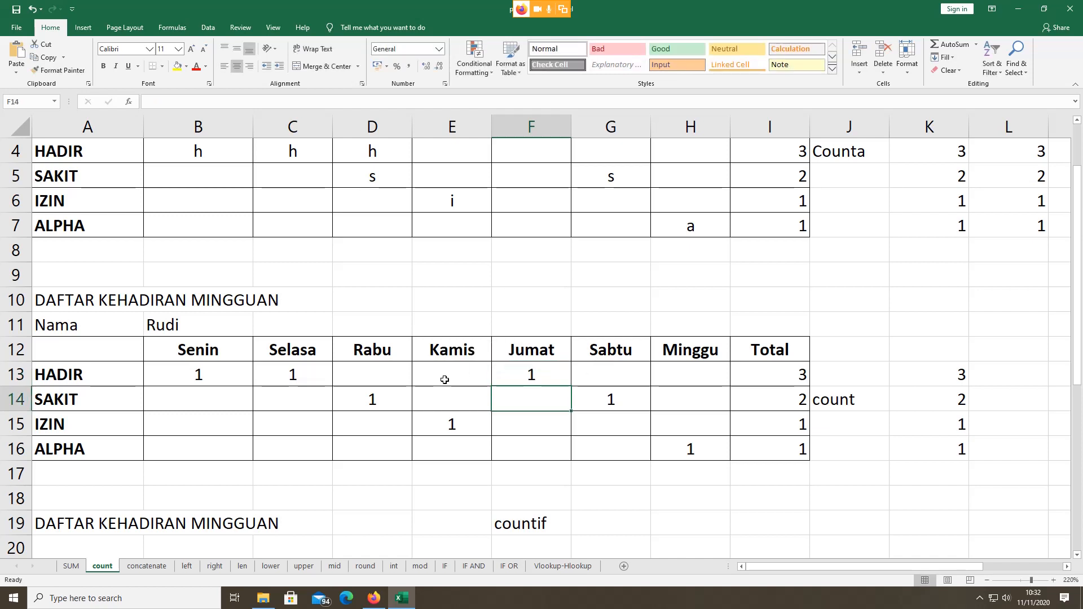
Step: Enter 0 in B13, C13, F13 and G13 to see the total rise
click(181, 368)
click(273, 373)
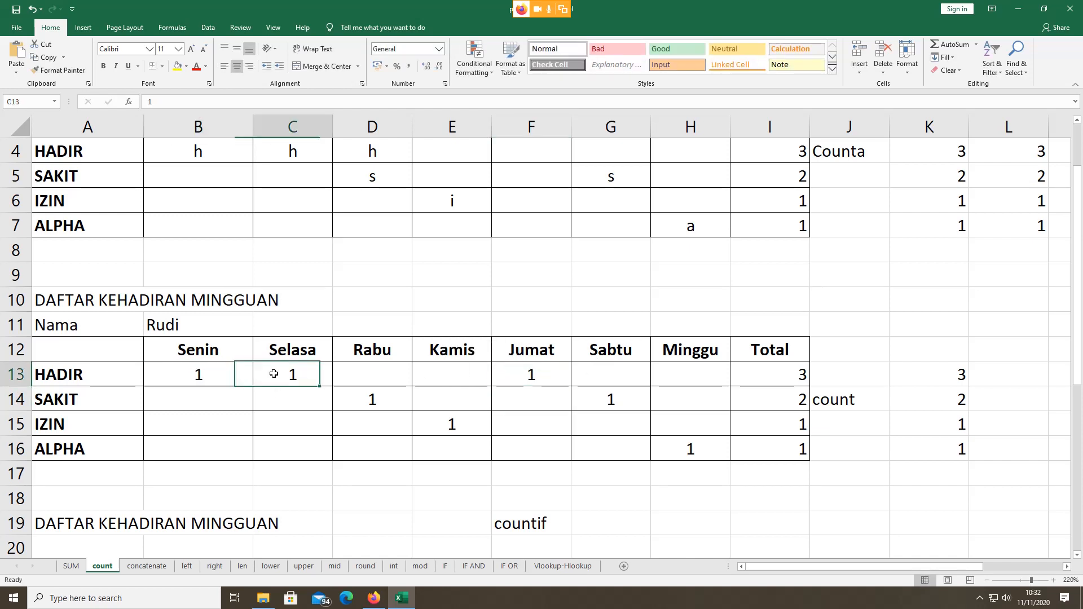
click(208, 378)
text(0)
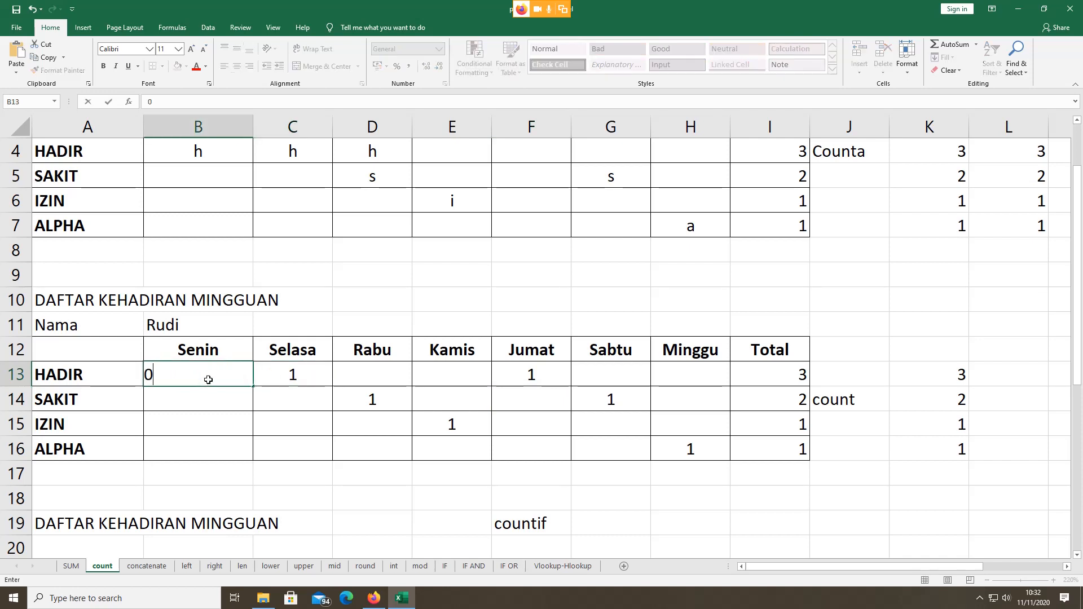
click(305, 379)
text(0)
click(512, 379)
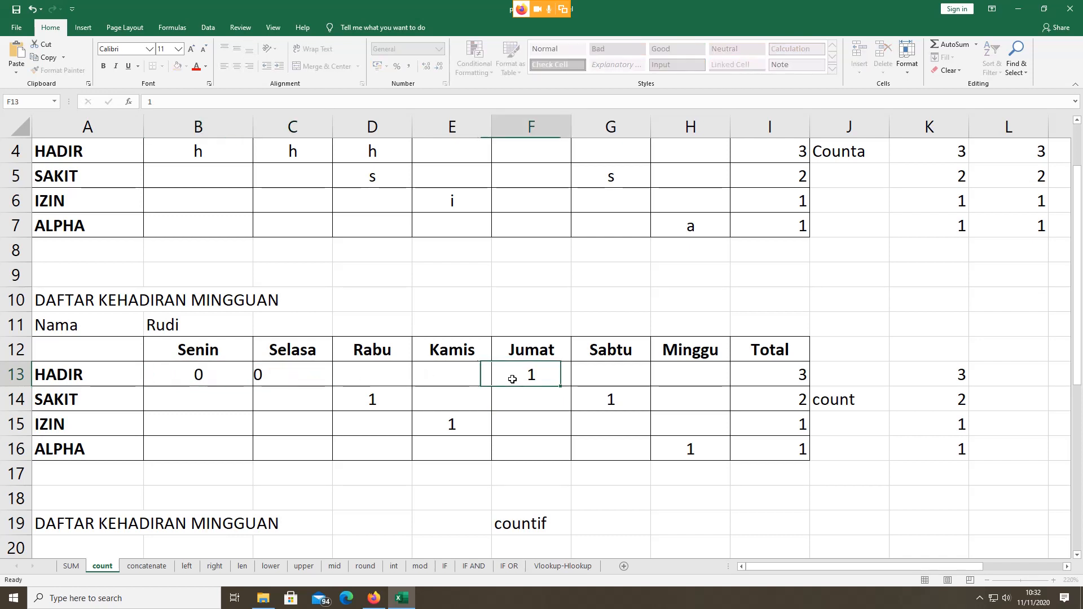
text(0)
click(614, 379)
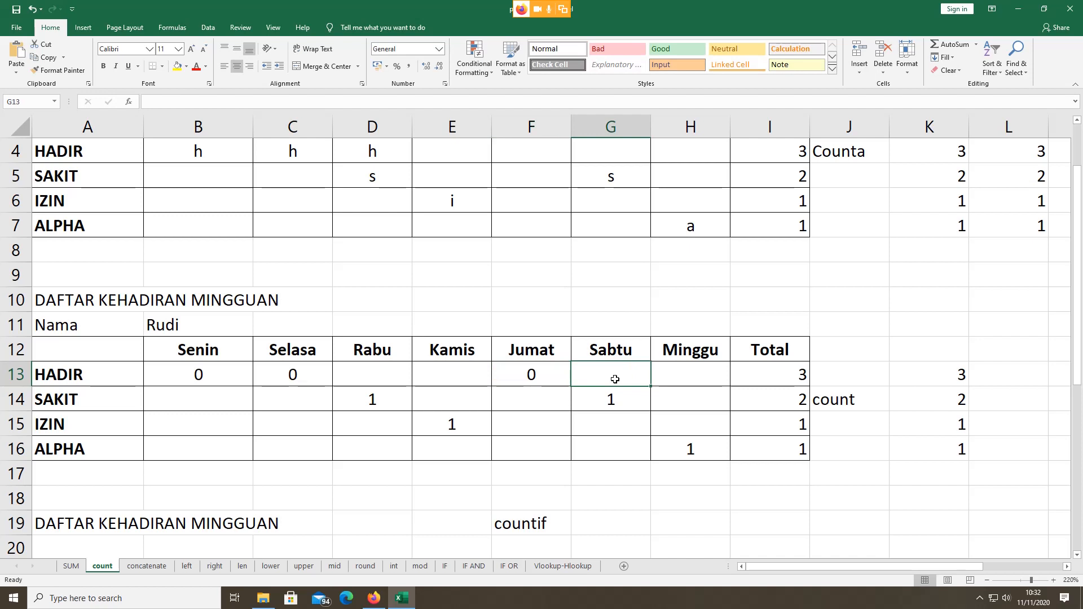
text(0)
click(742, 374)
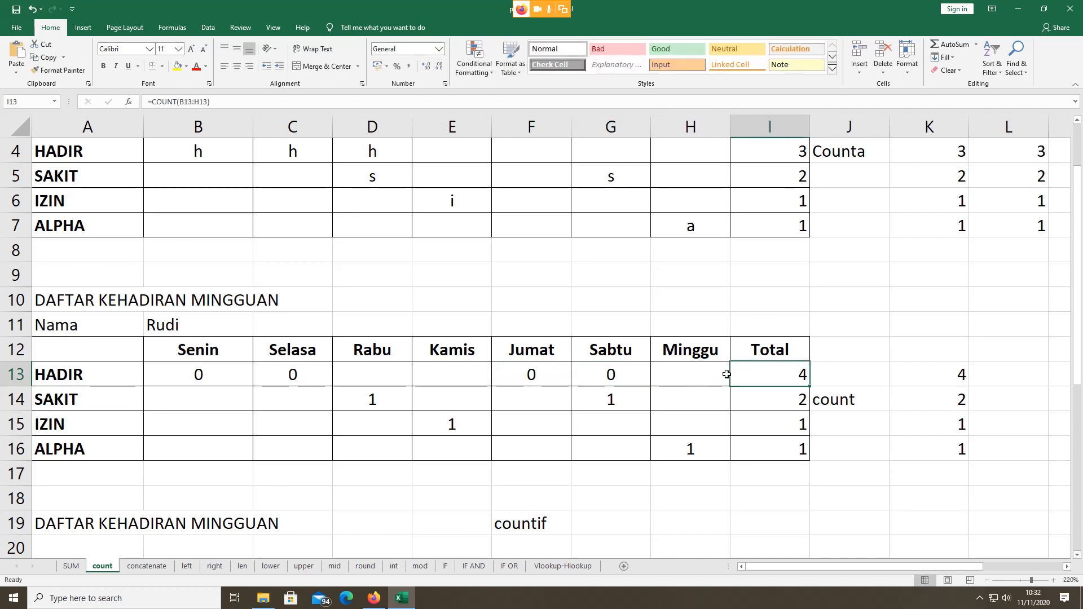
Step: Turn the zeros into text entries 0d, 0gh and 04ty in B13, C13 and F13
click(198, 377)
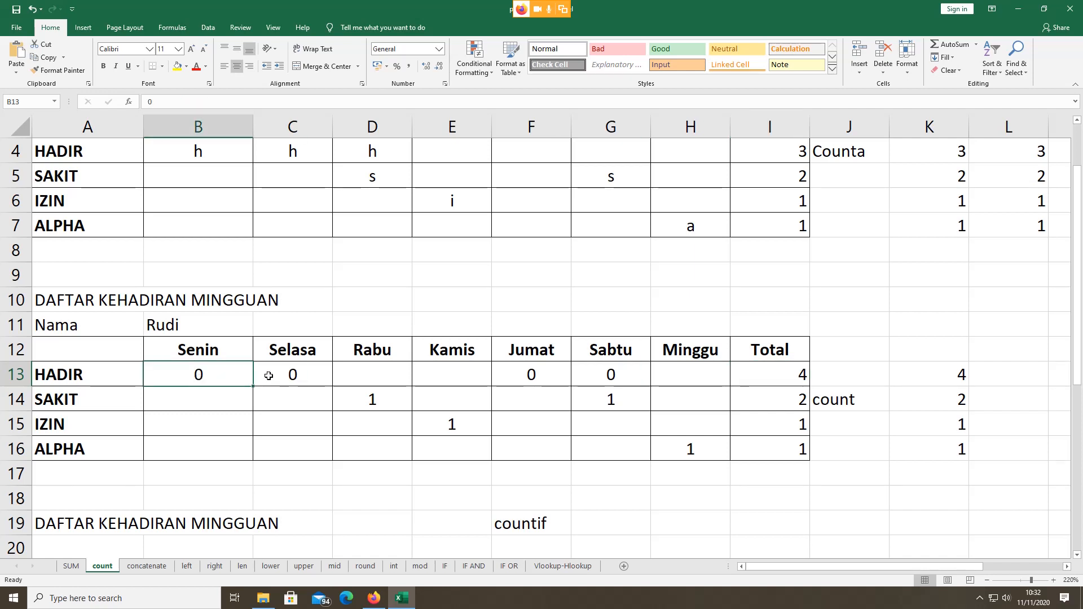
double_click(225, 378)
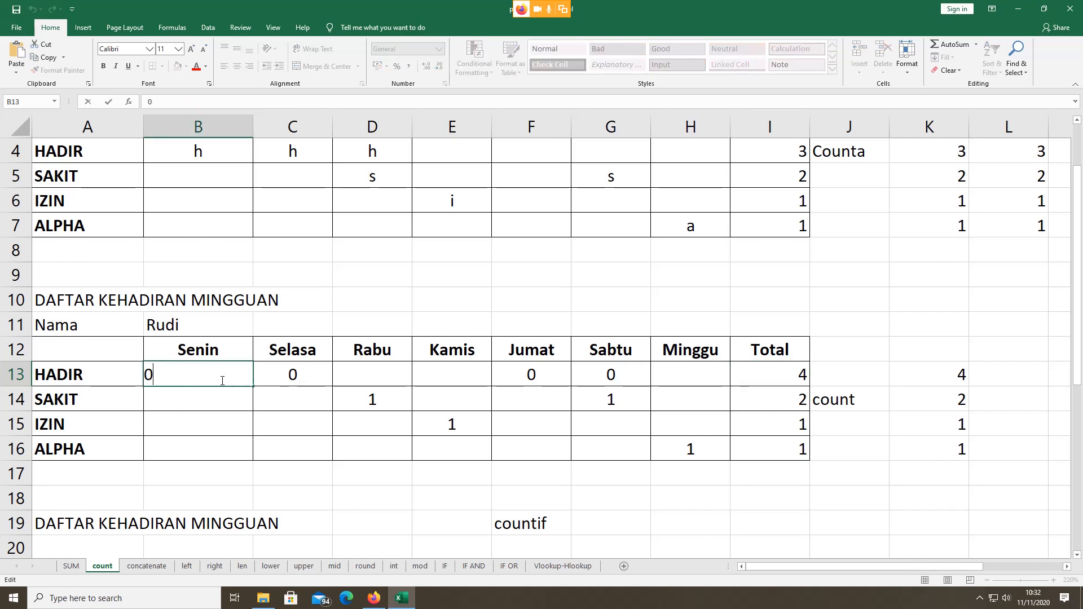
text(d)
click(296, 371)
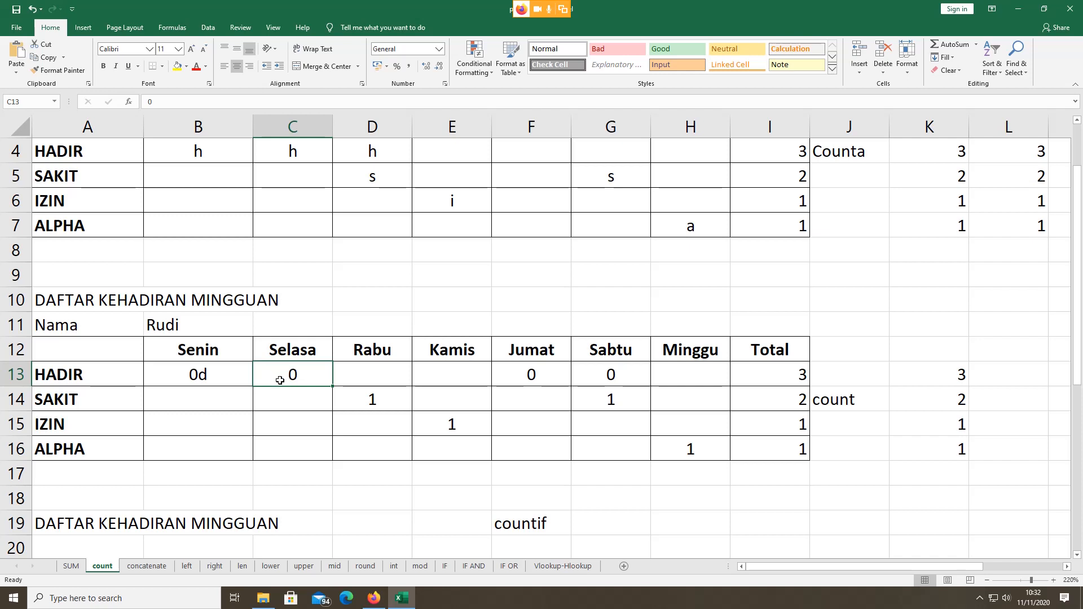
double_click(286, 378)
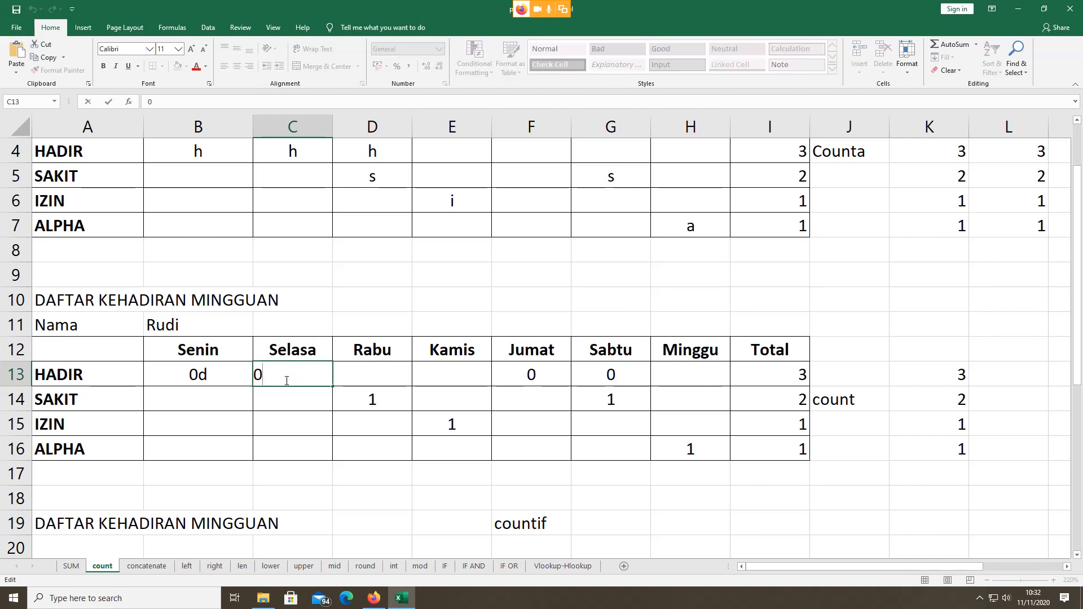
text(ghh)
key(BackSpace)
click(358, 378)
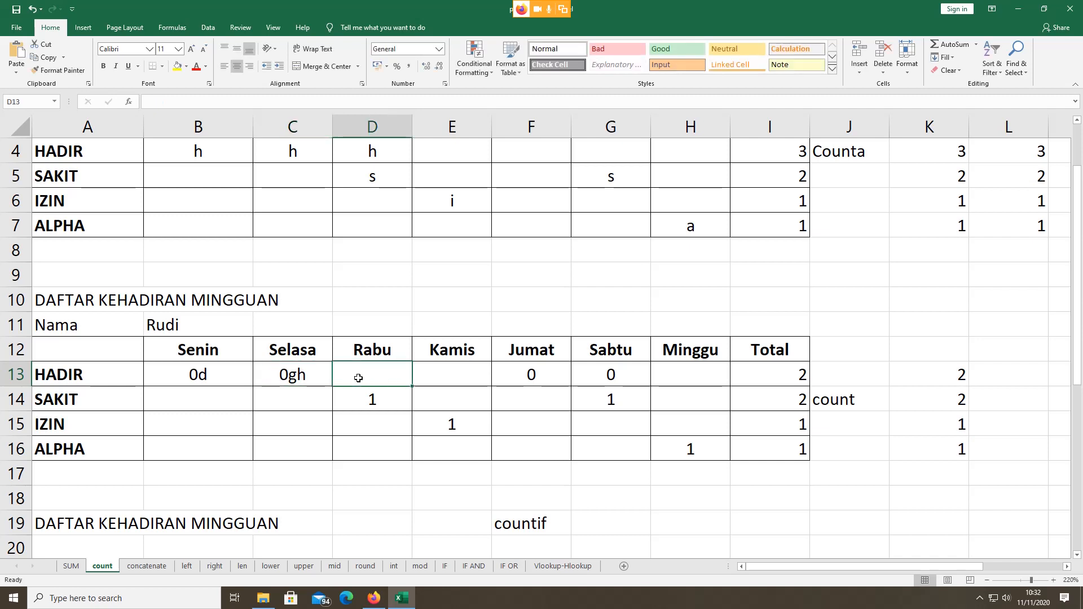
double_click(539, 379)
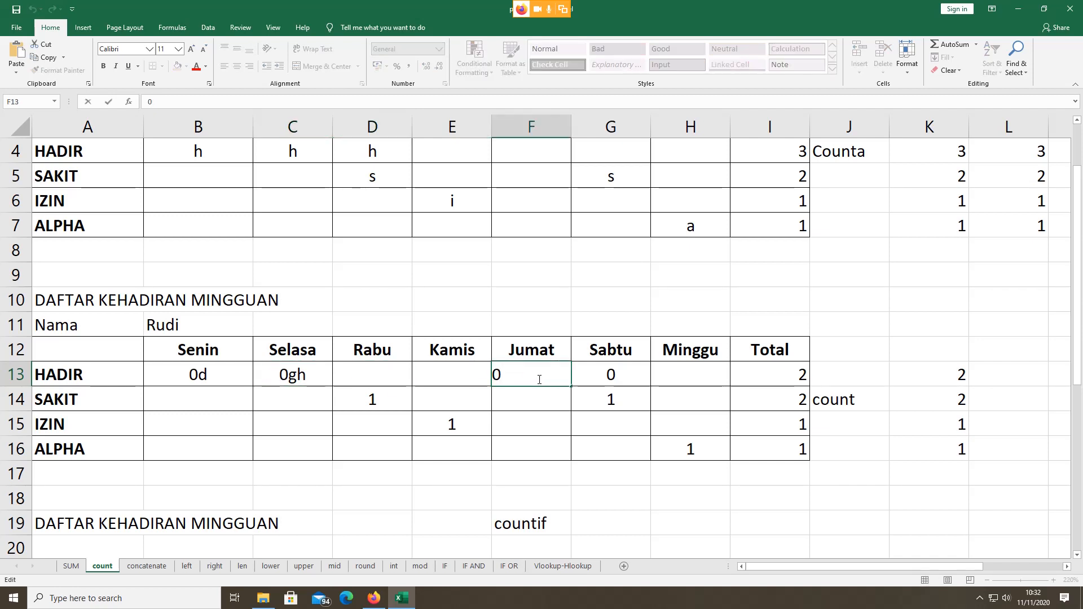
text(4ty)
click(582, 375)
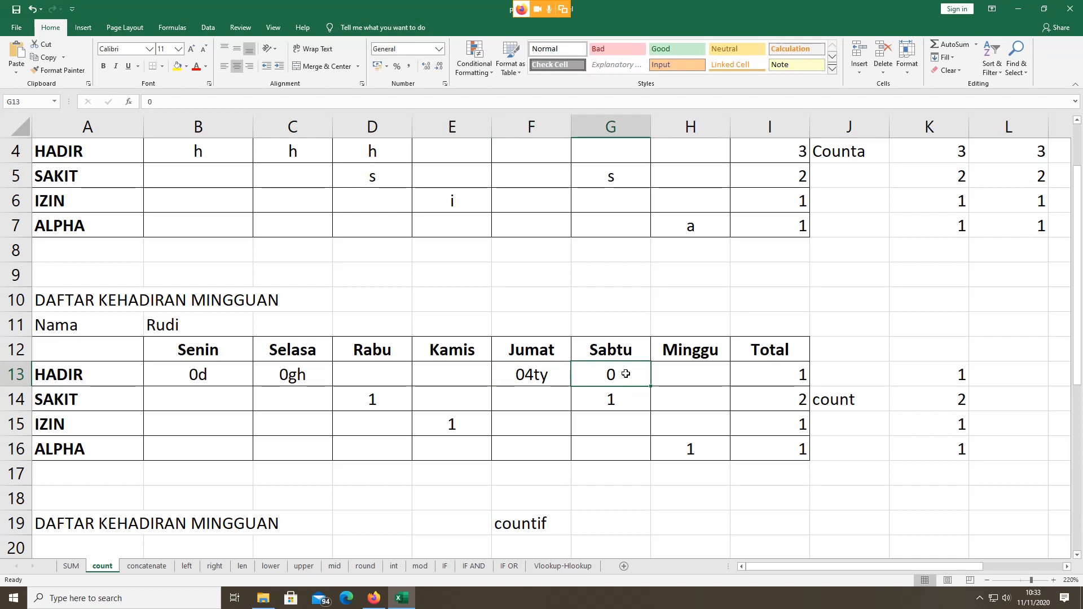
Step: Undo the text entries and enter 1 in B13, C13 and F13
key(ctrl+z)
key(ctrl+z)
key(ctrl+z)
key(ctrl+z)
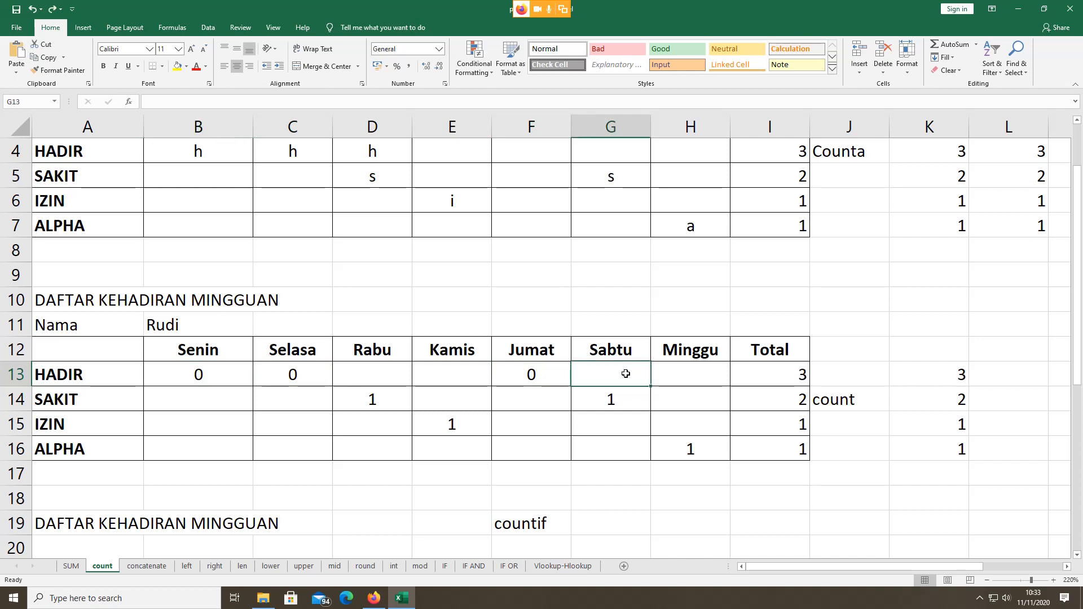
click(232, 372)
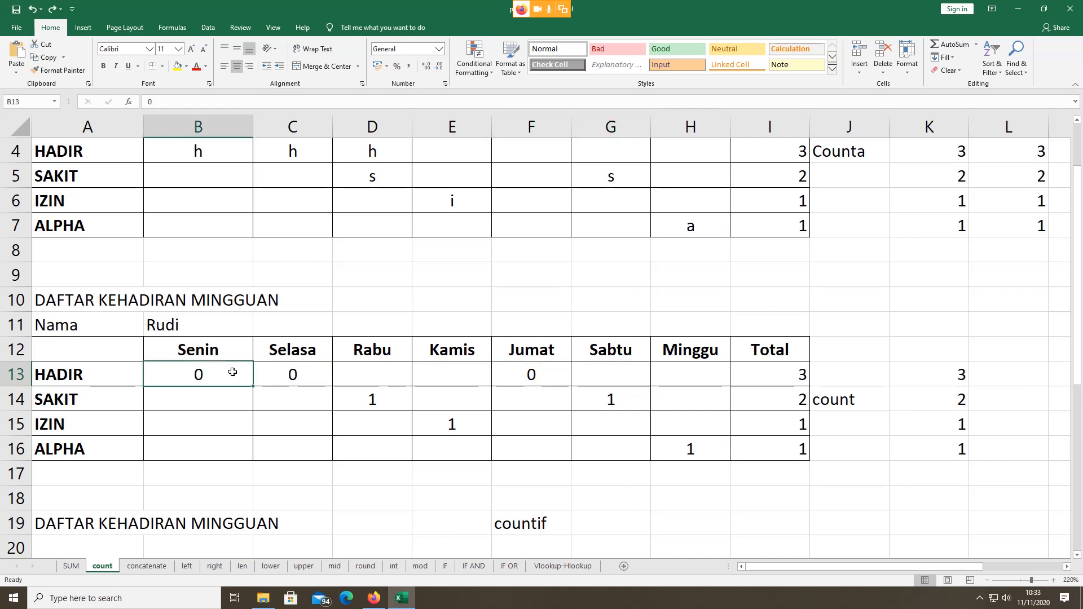
text(1)
click(310, 374)
text(1)
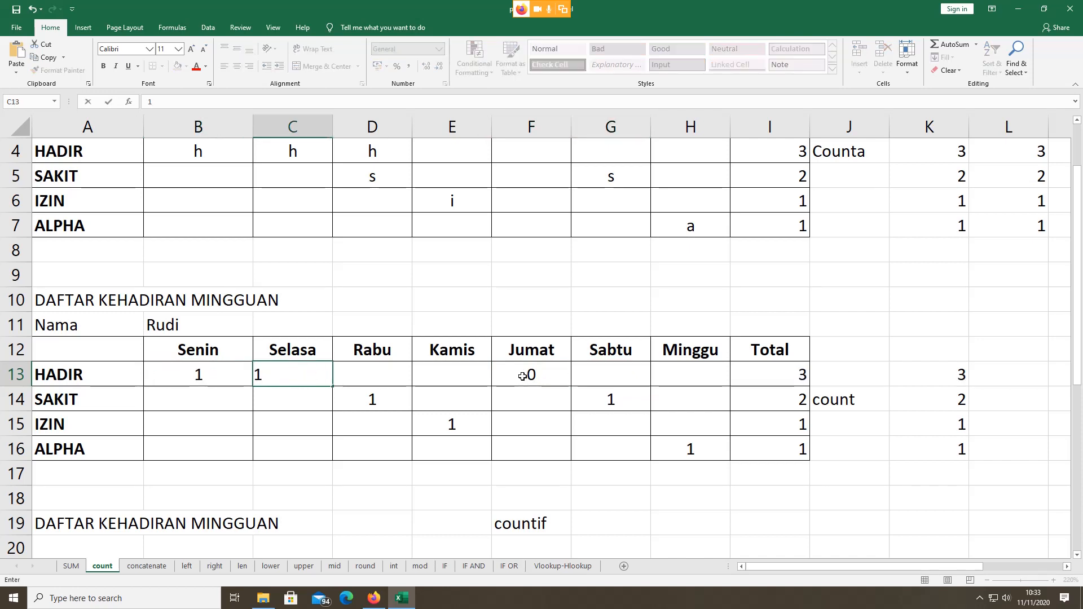
click(522, 376)
text(1)
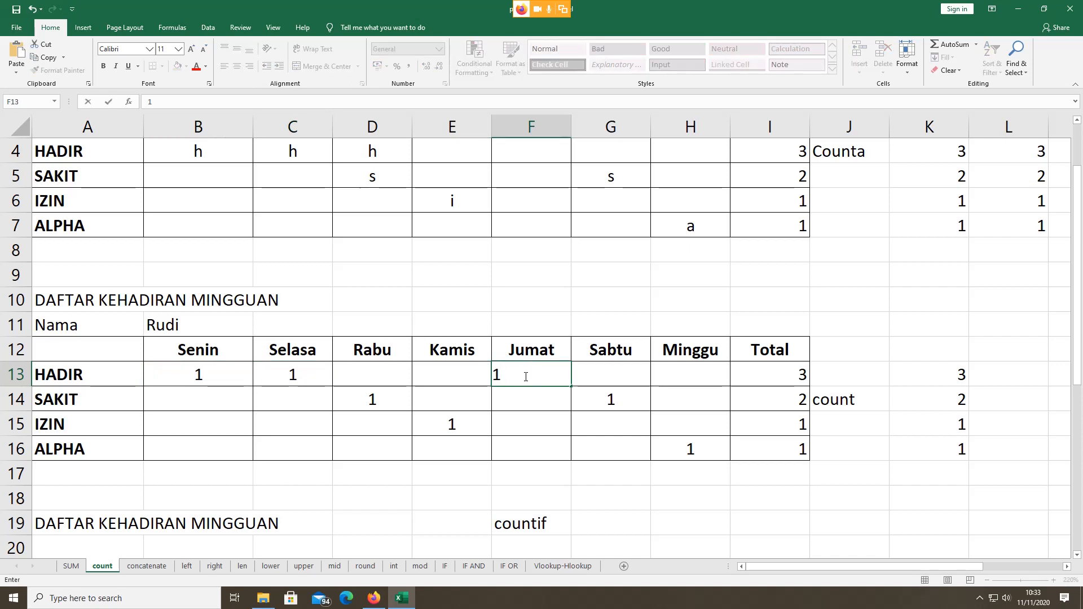
click(223, 384)
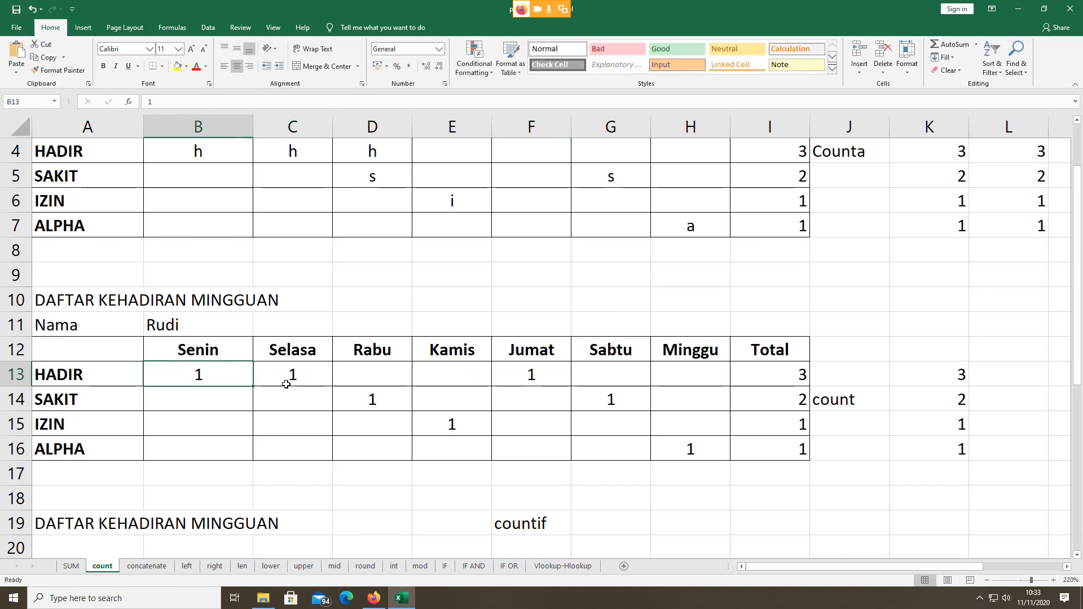
Step: Check the 1 values in B13, C13 and F13
click(290, 379)
click(526, 370)
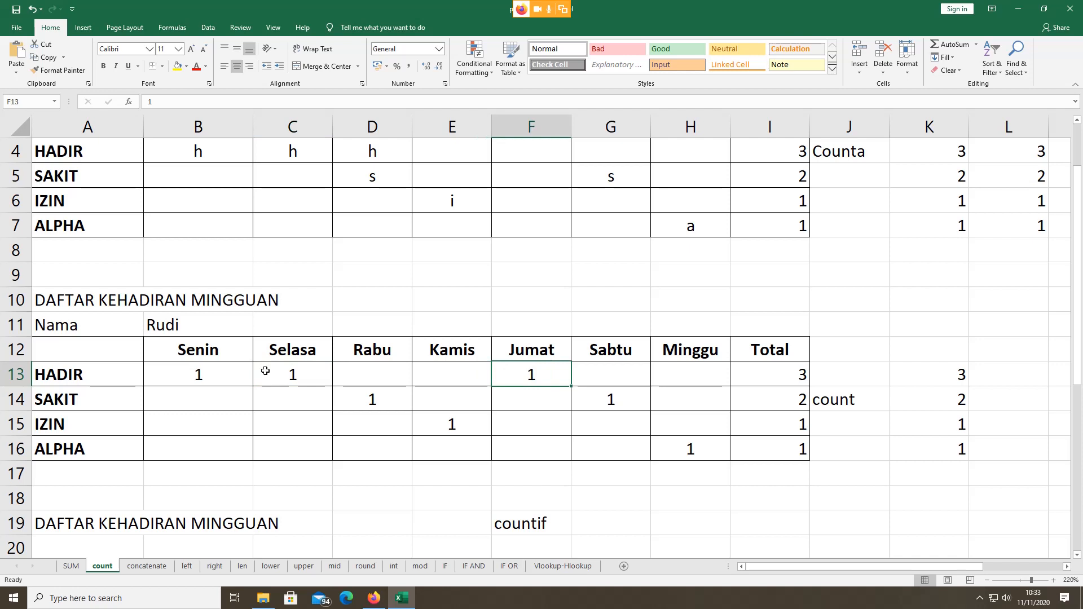
click(237, 376)
click(295, 373)
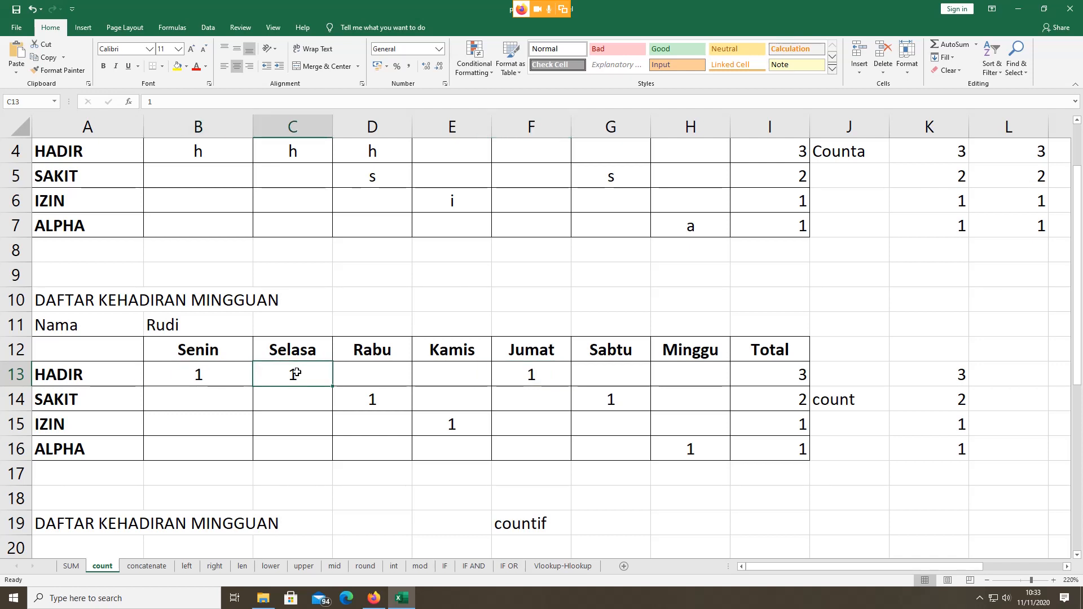
click(534, 374)
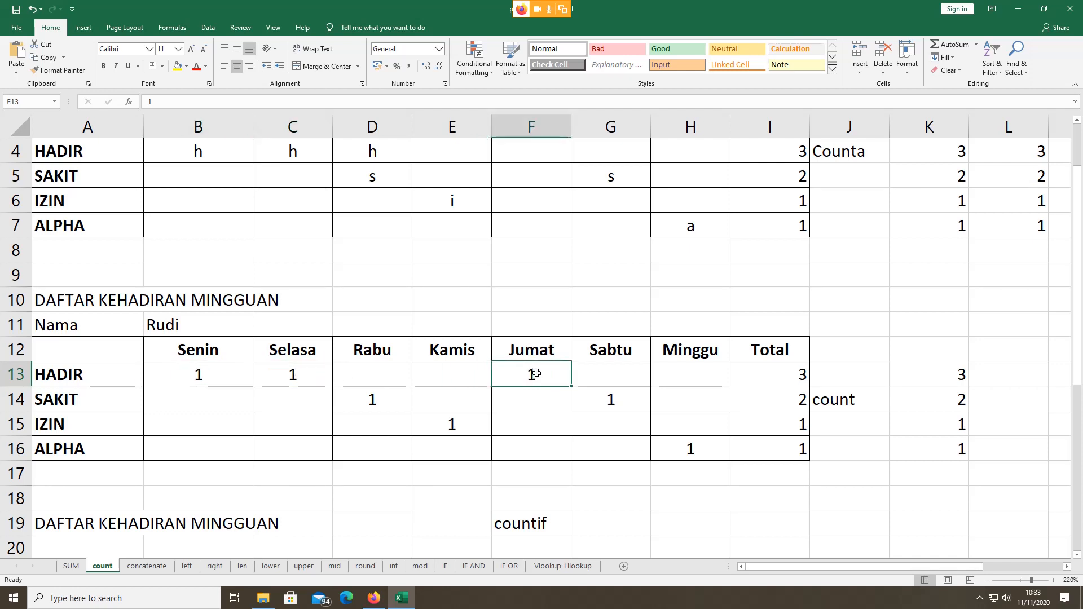
click(851, 422)
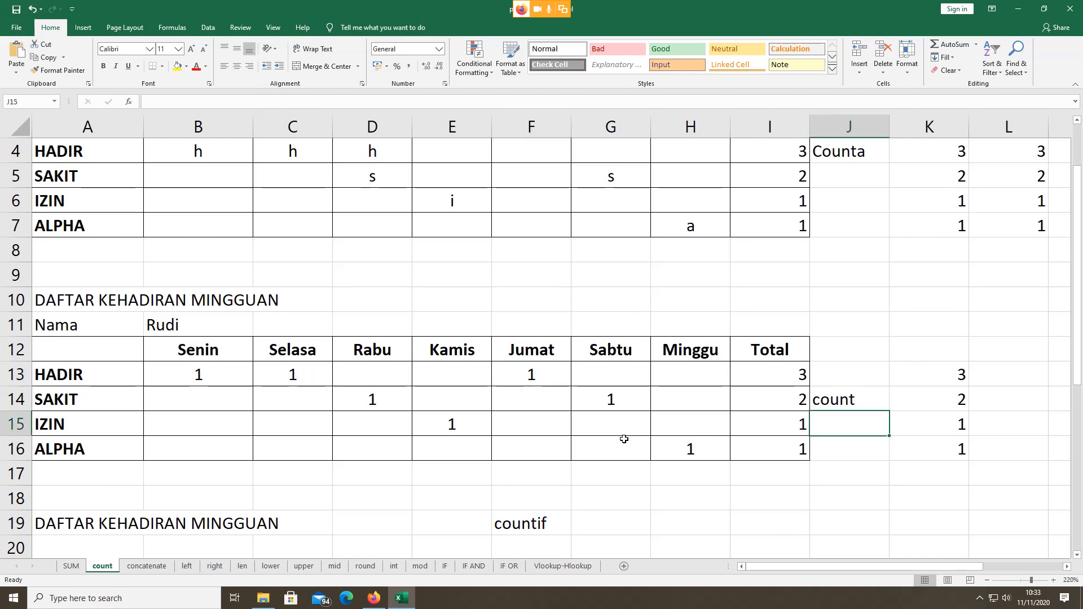
Step: Enter =COUNT(B13:H13) in L13 using the COUNT autocomplete
click(1030, 372)
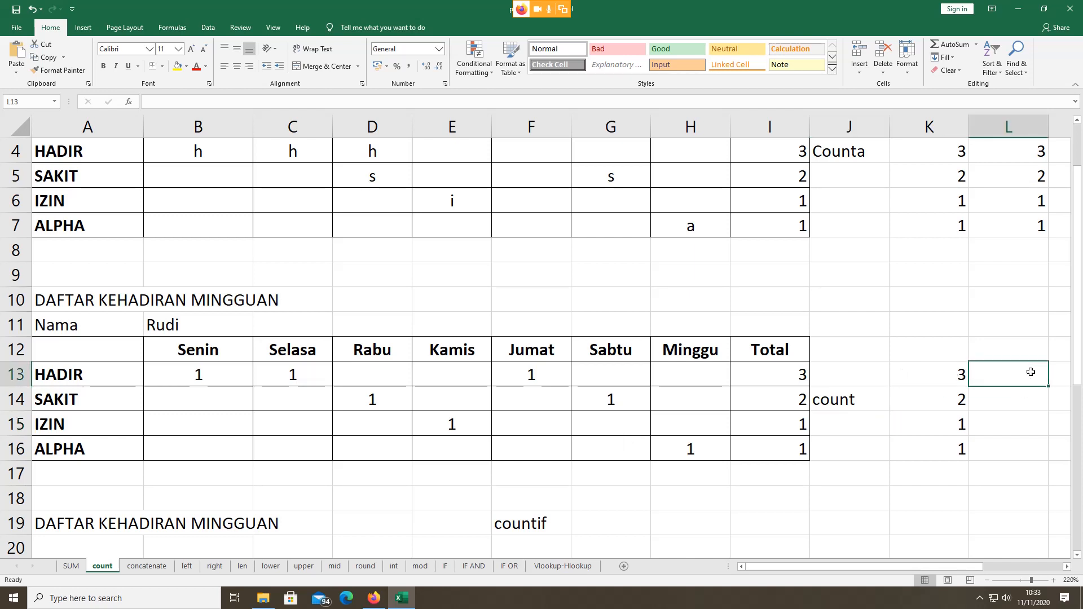
text(=)
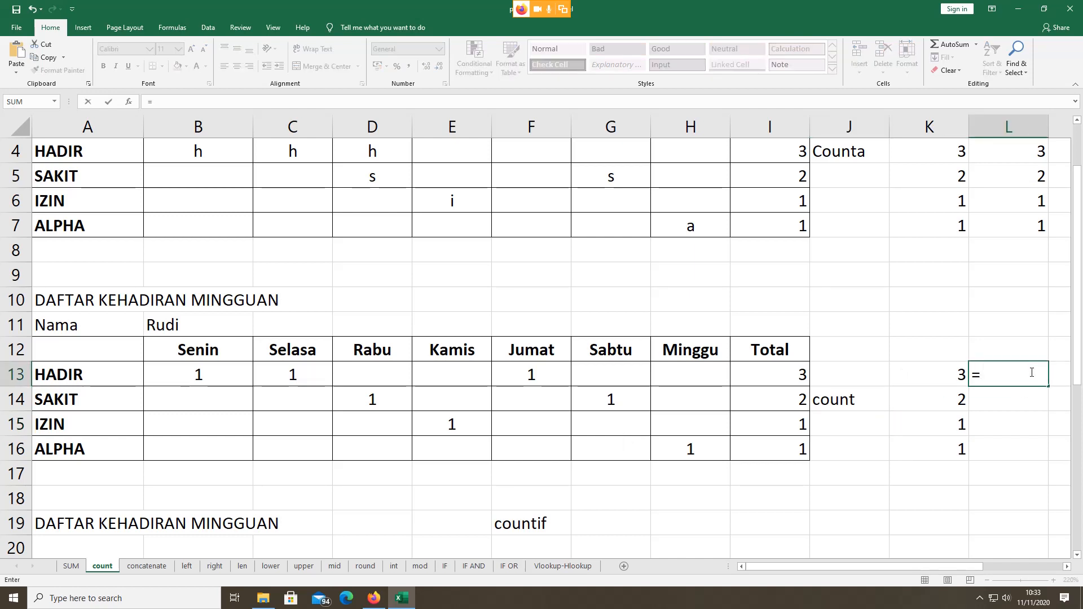
text(count)
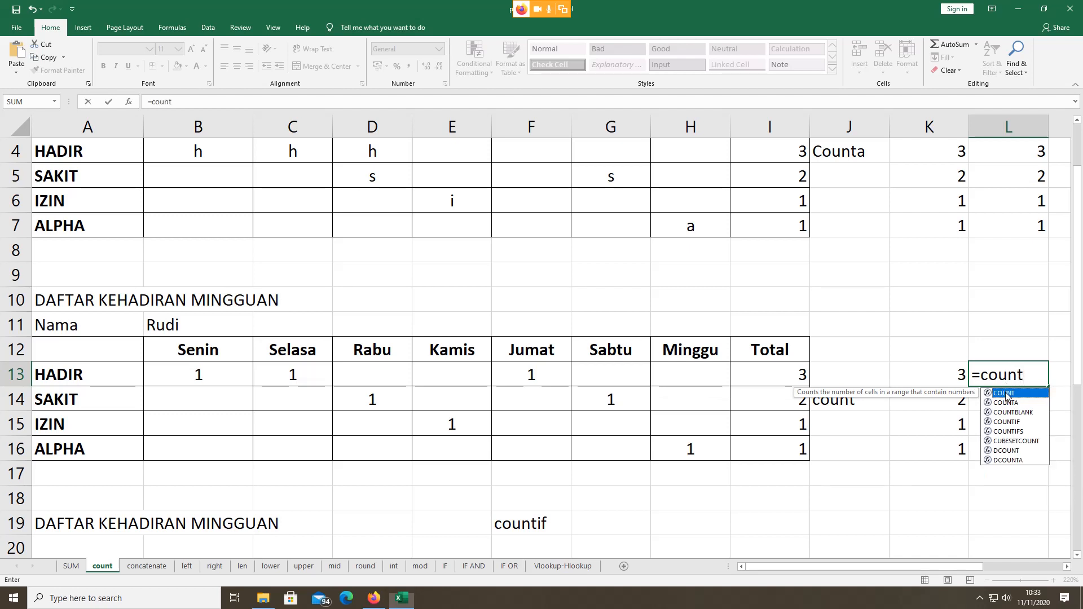
double_click(1007, 393)
click(216, 363)
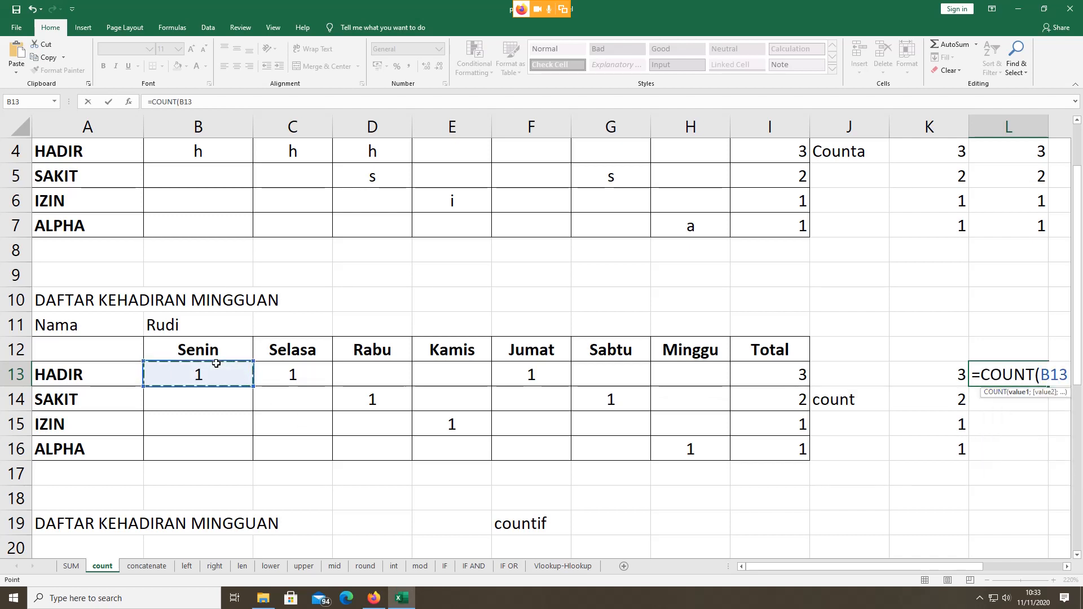
key(shift+Right)
key(shift+Right)
key(shift+Right)
key(shift+Right)
key(shift+Right)
key(shift+Right)
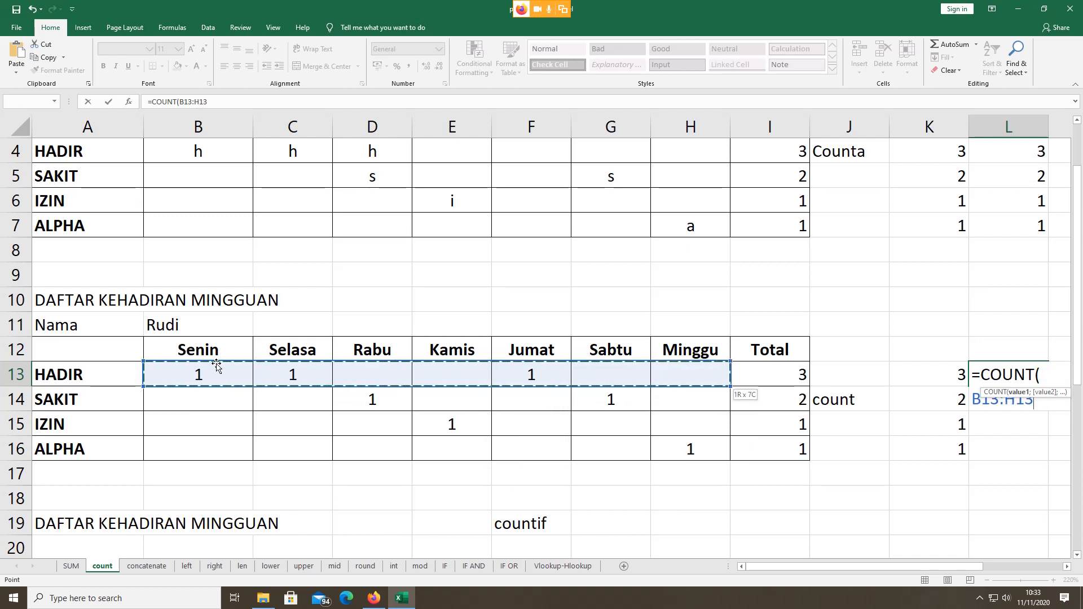
text())
key(Return)
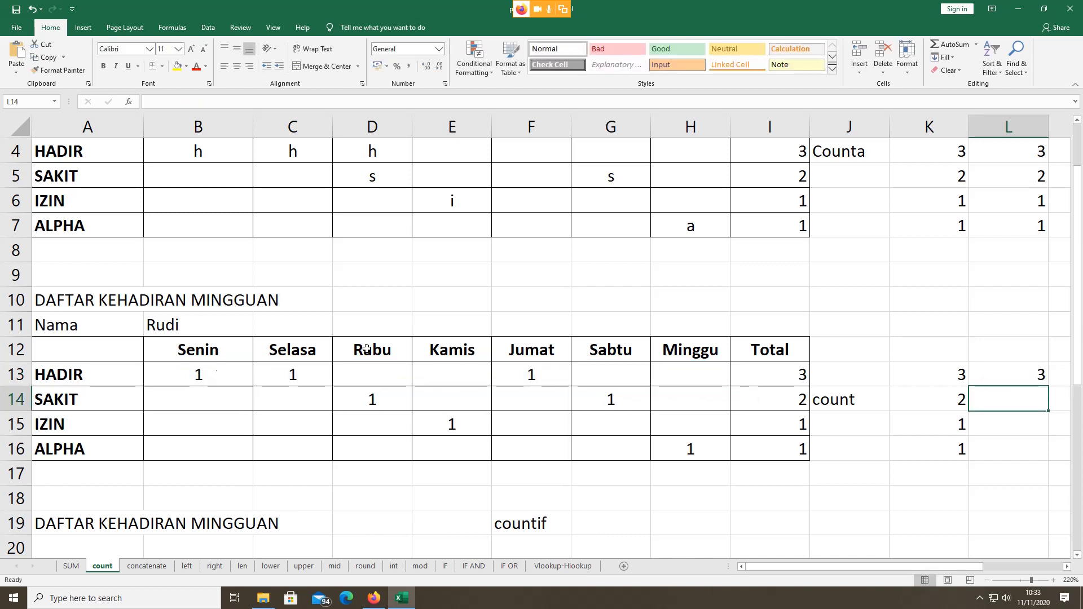
Step: Fill the COUNT formula down to L16, giving 3, 2, 1, 1
click(1008, 374)
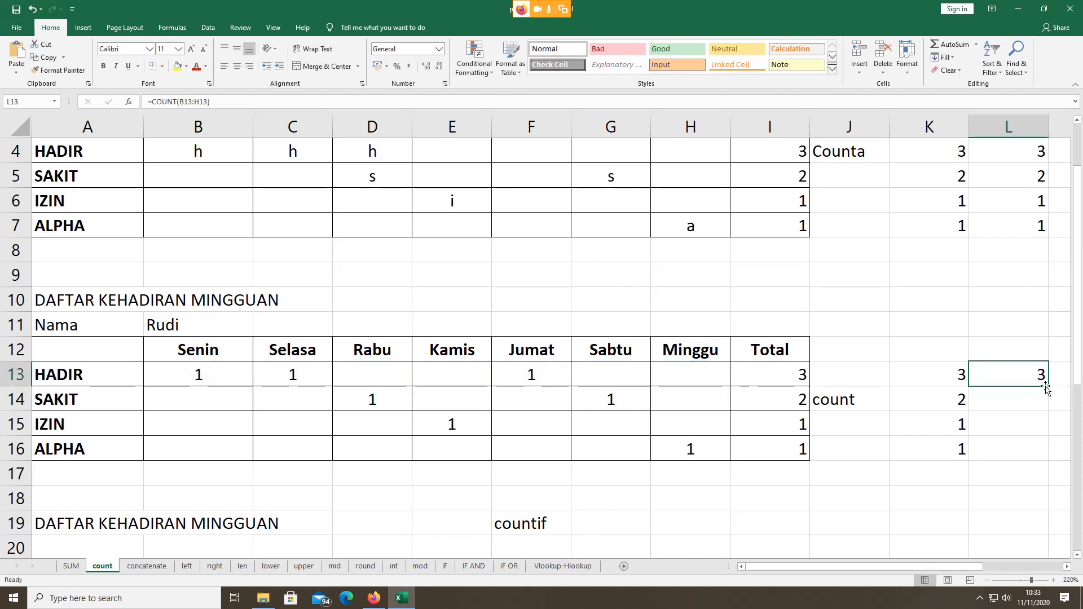
drag(1048, 388, 1058, 458)
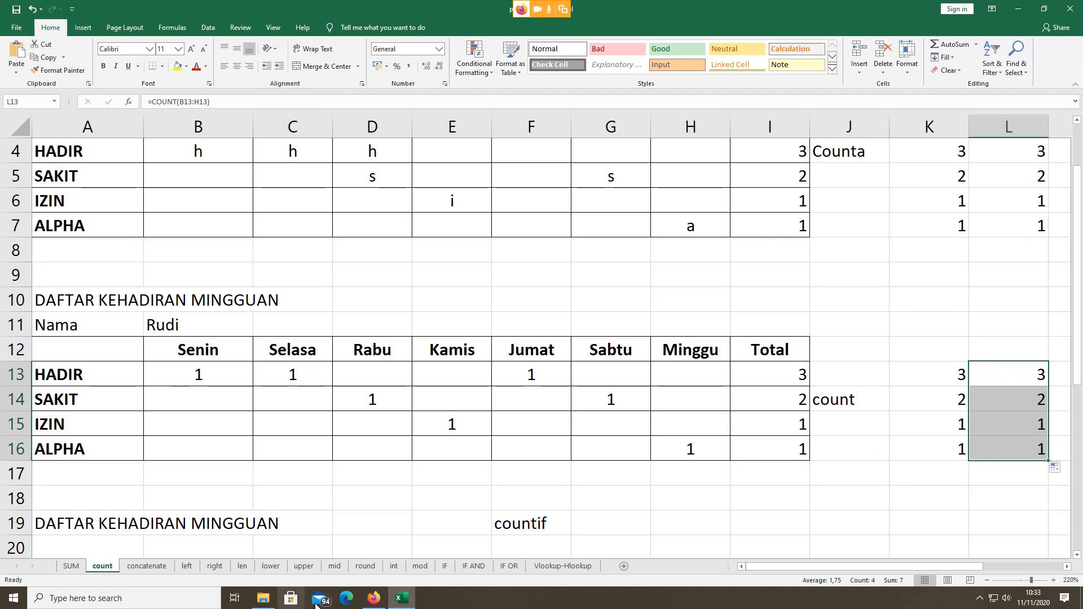
click(374, 598)
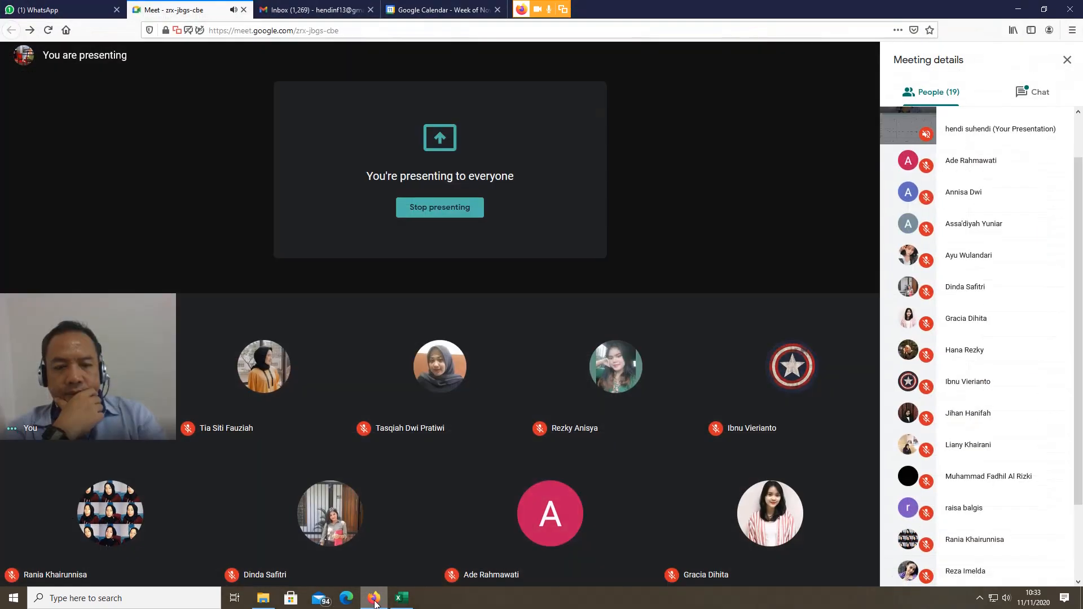
click(374, 598)
click(531, 394)
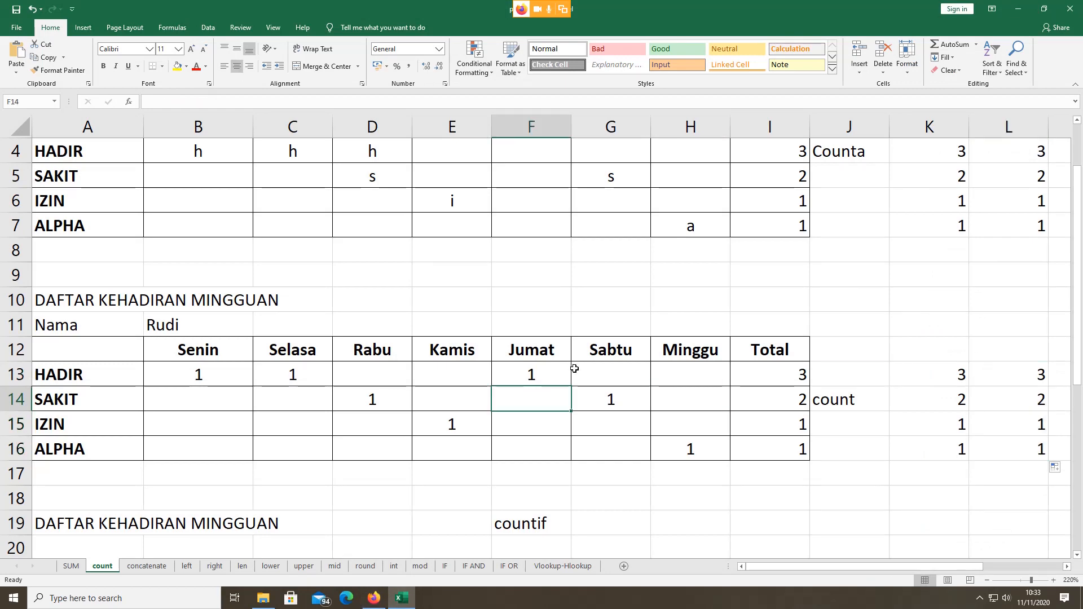
Step: Inspect Rudi's Hadir formula =COUNTIF(B22:H22;"h") and his Senin entry 'h' in the COUNTIF table
scroll(574, 368, down, 2)
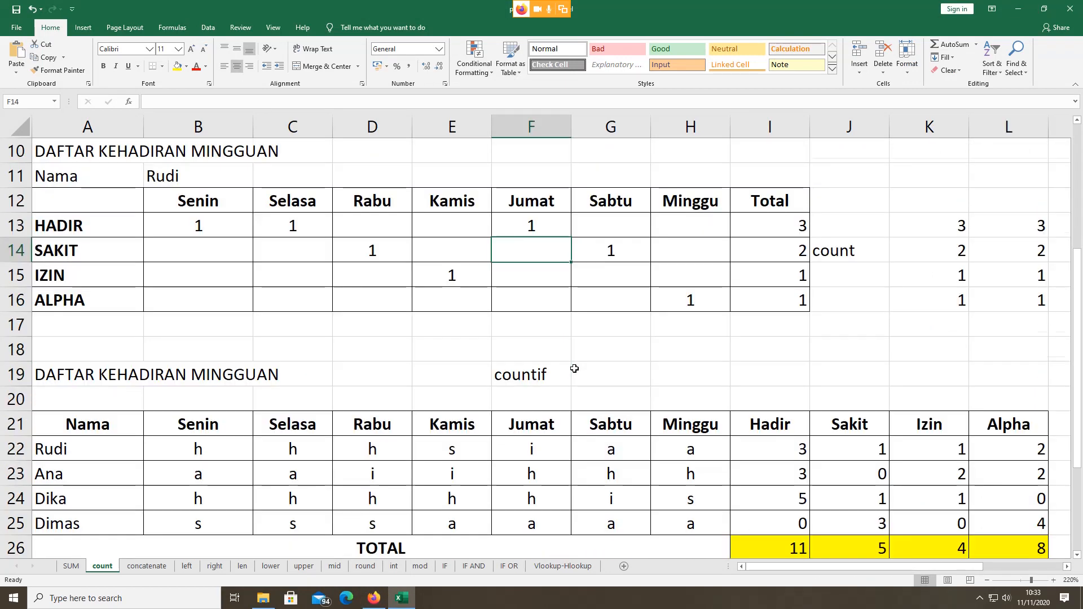
scroll(574, 368, down, 1)
scroll(574, 368, down, 1)
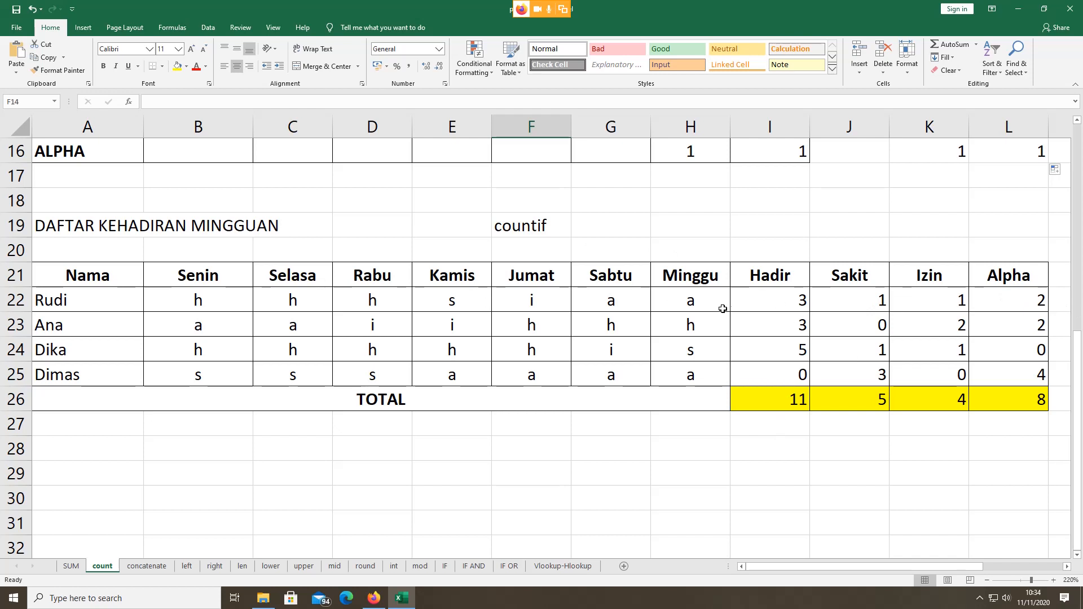
click(775, 300)
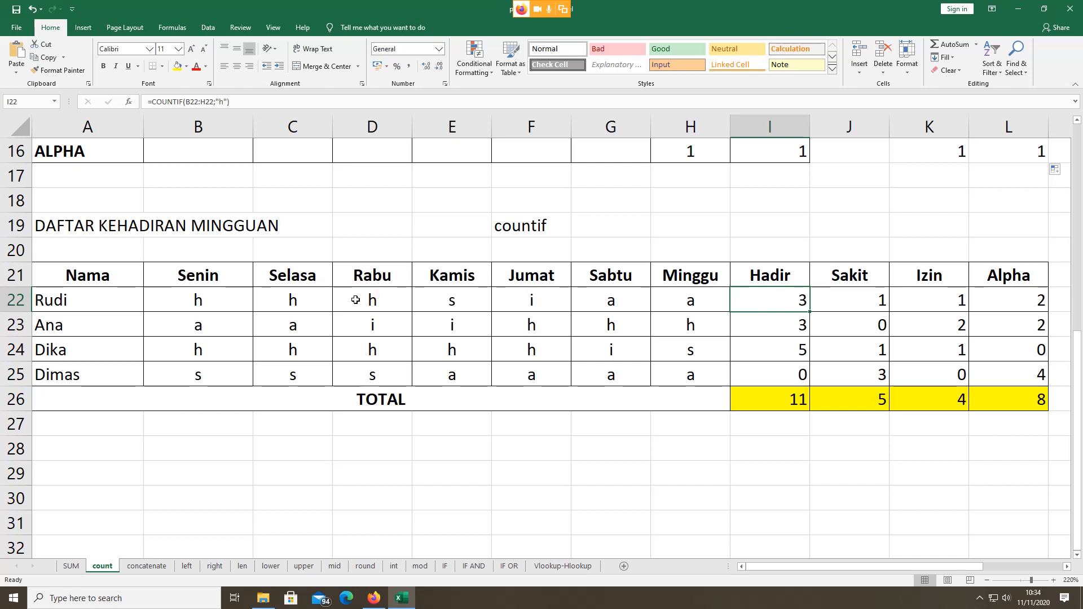
click(199, 300)
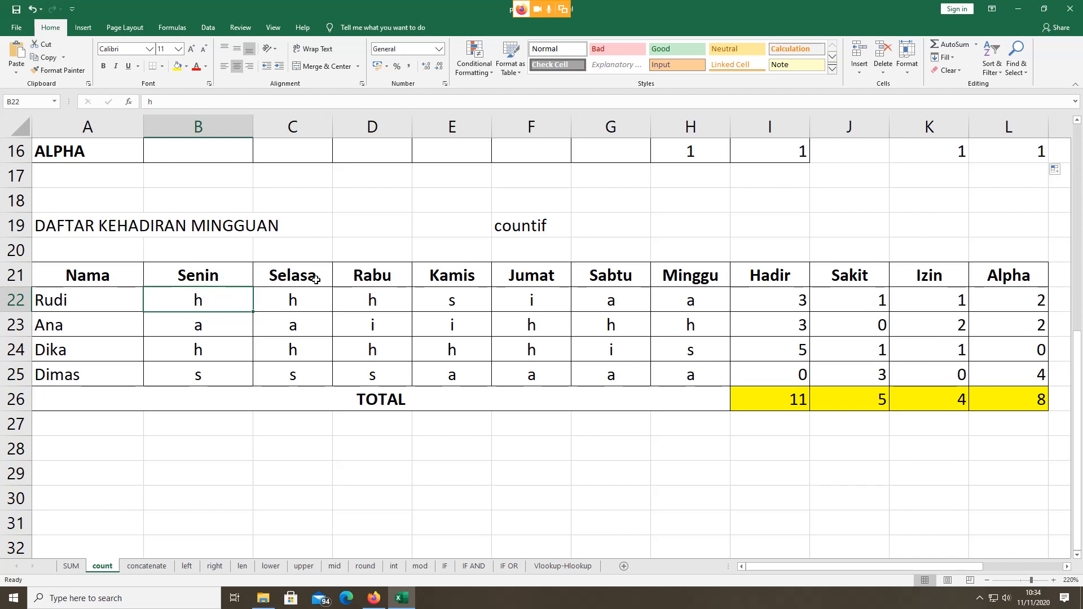
click(709, 276)
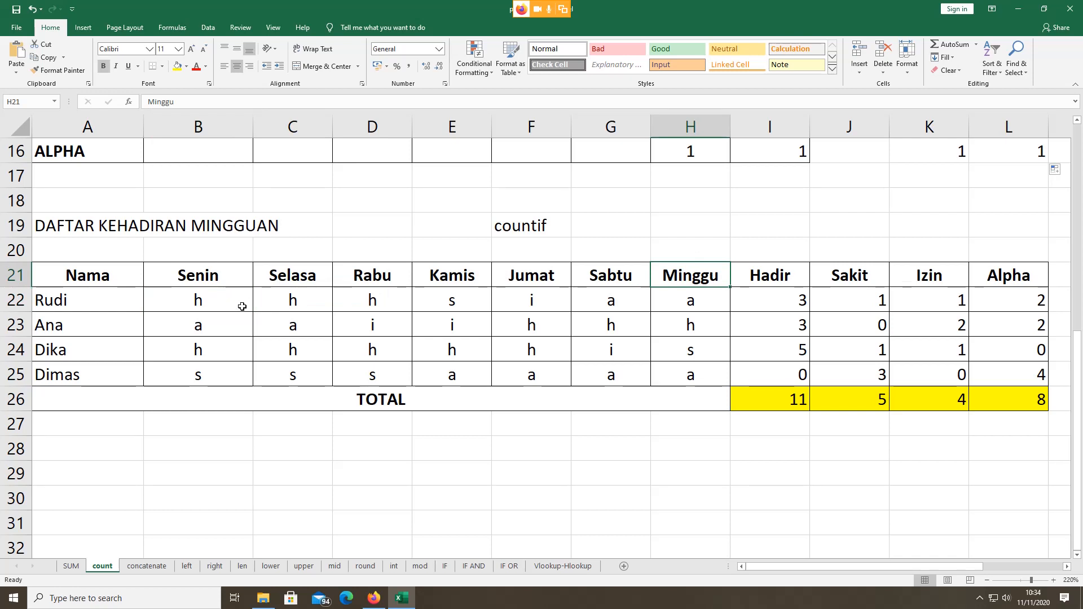
click(195, 298)
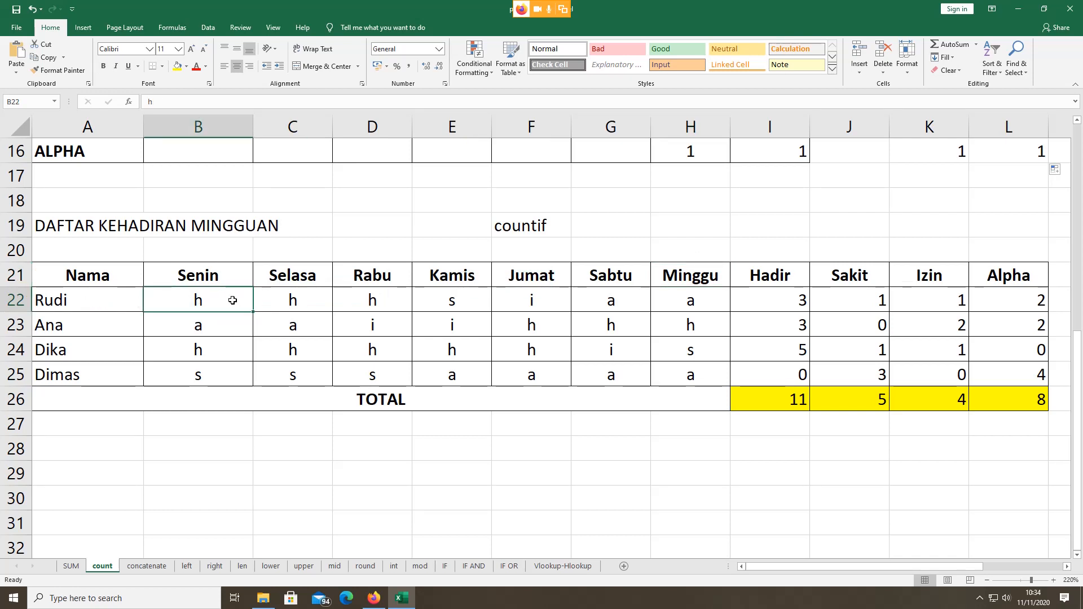
click(291, 303)
click(377, 296)
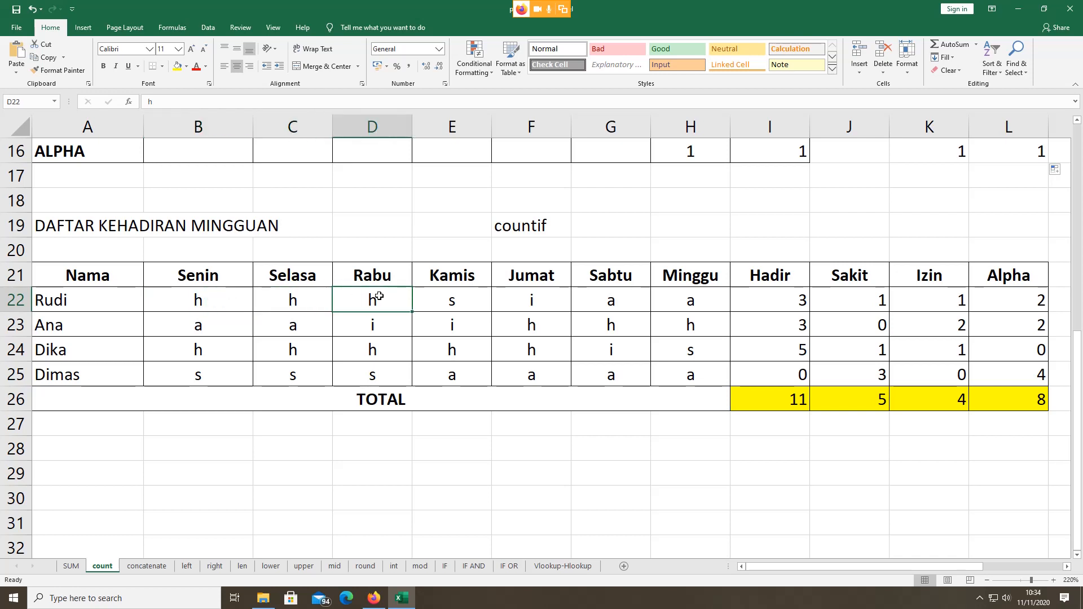
click(463, 300)
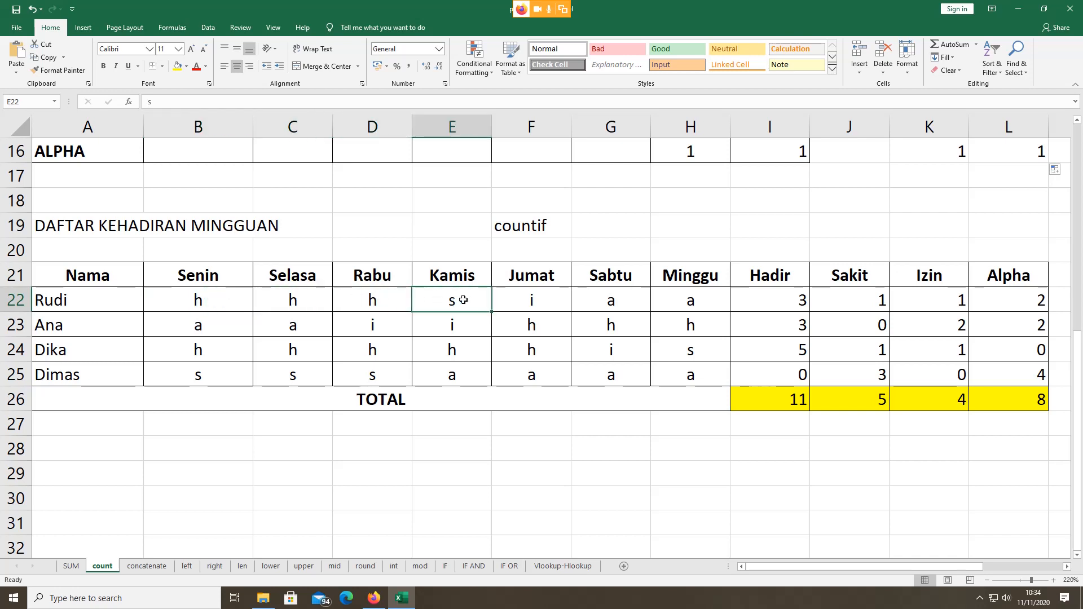
click(519, 302)
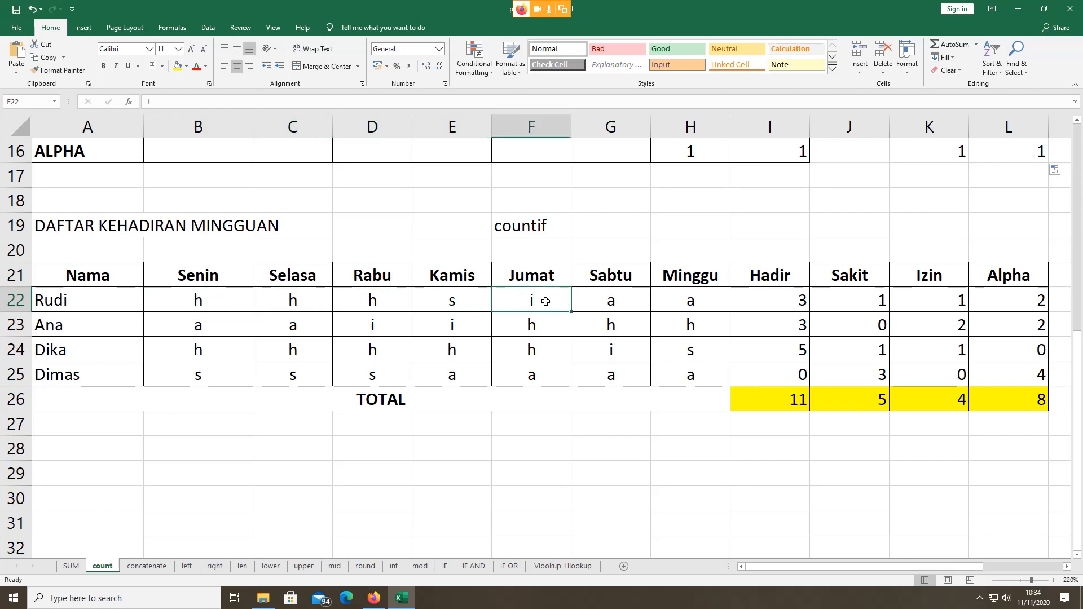
click(602, 301)
click(691, 303)
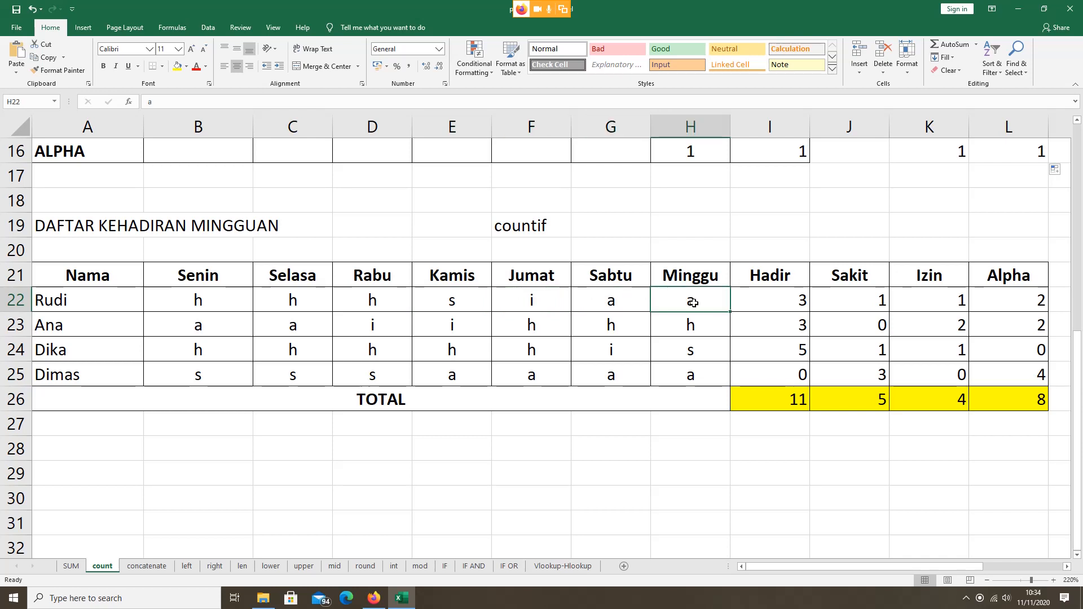
click(771, 302)
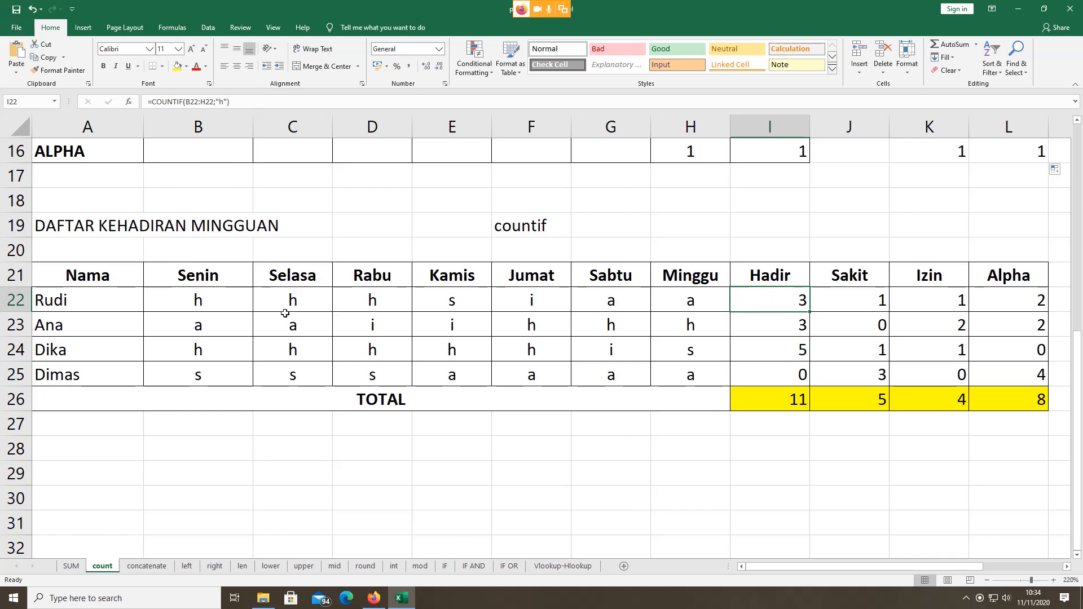
click(869, 302)
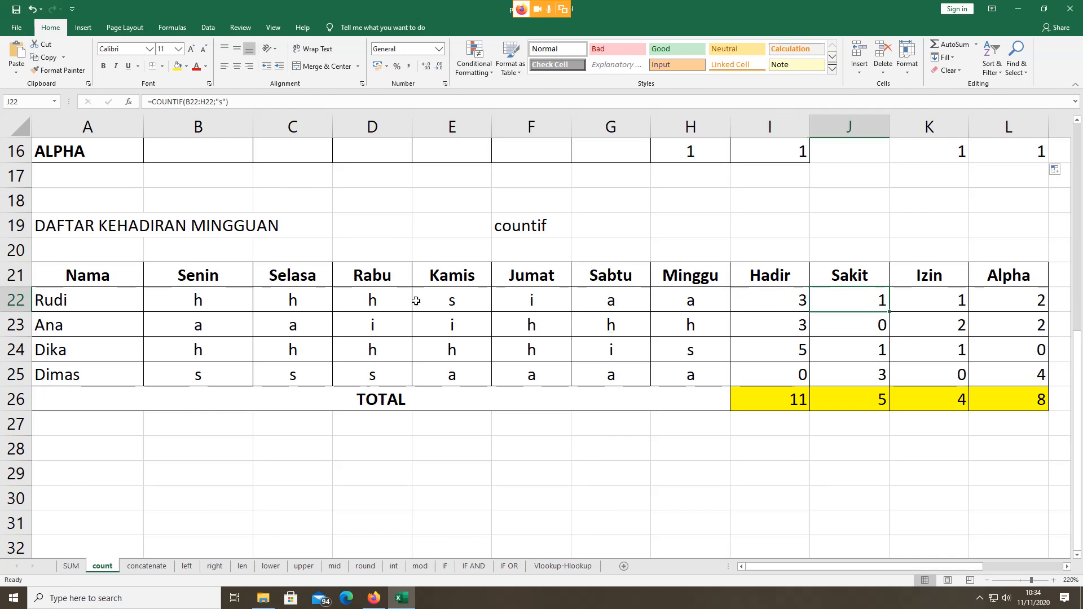
click(959, 298)
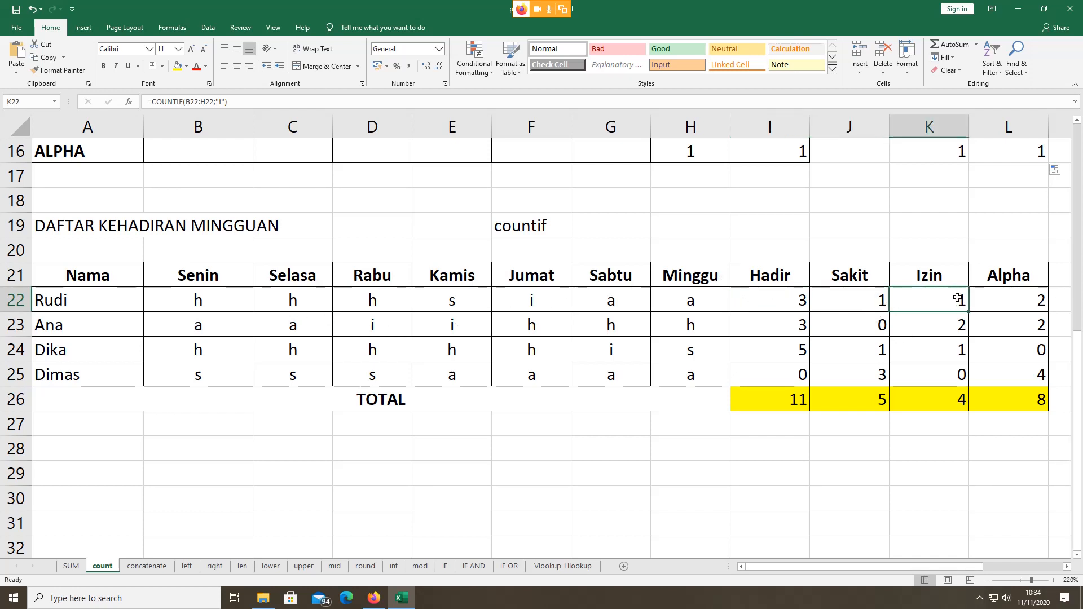
click(1023, 294)
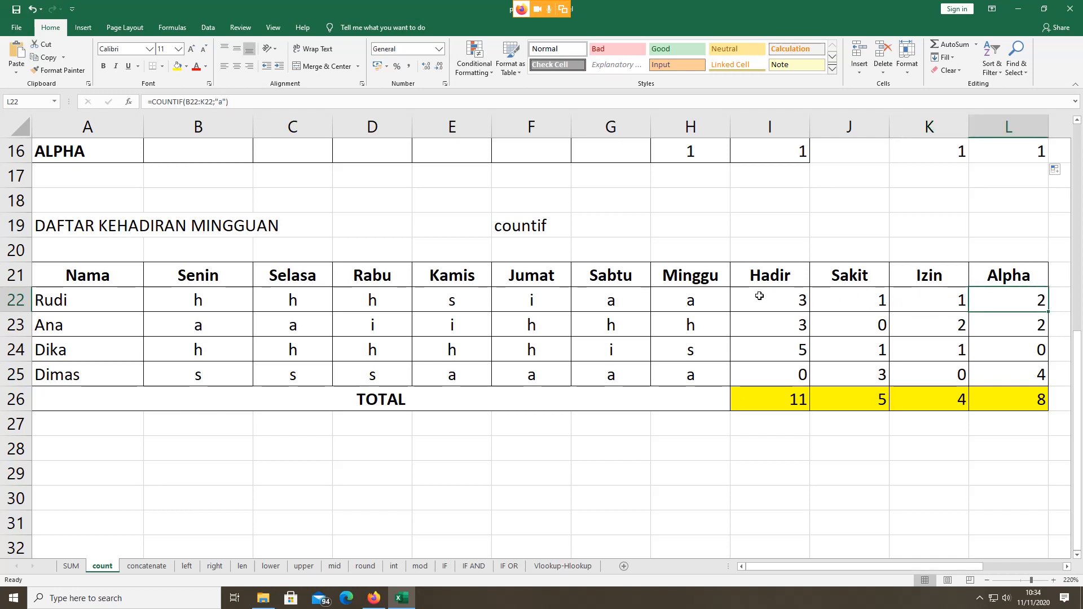
click(759, 295)
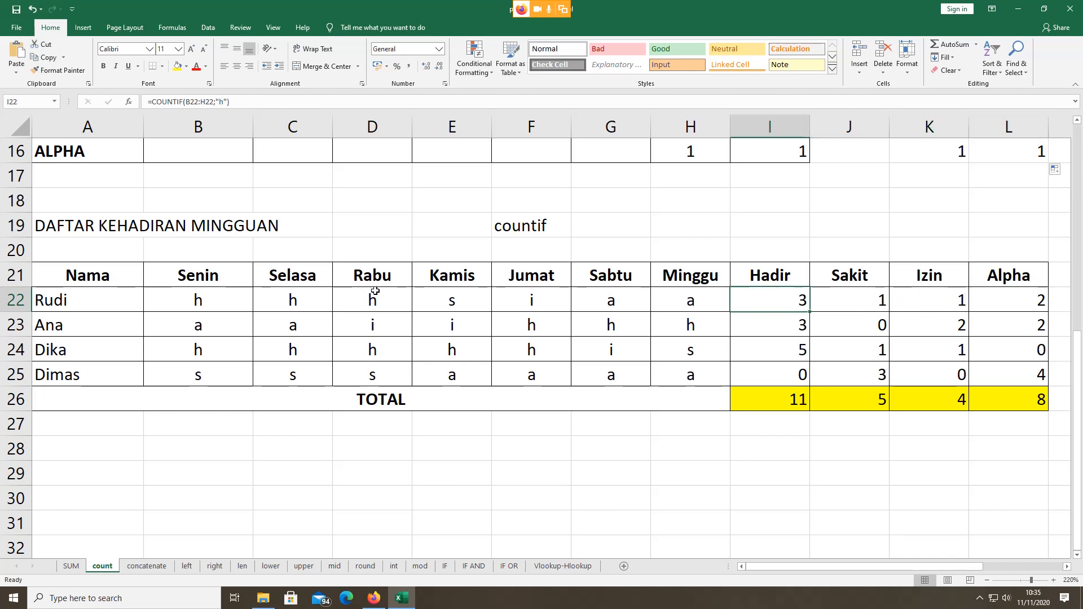
click(232, 306)
click(286, 305)
click(359, 300)
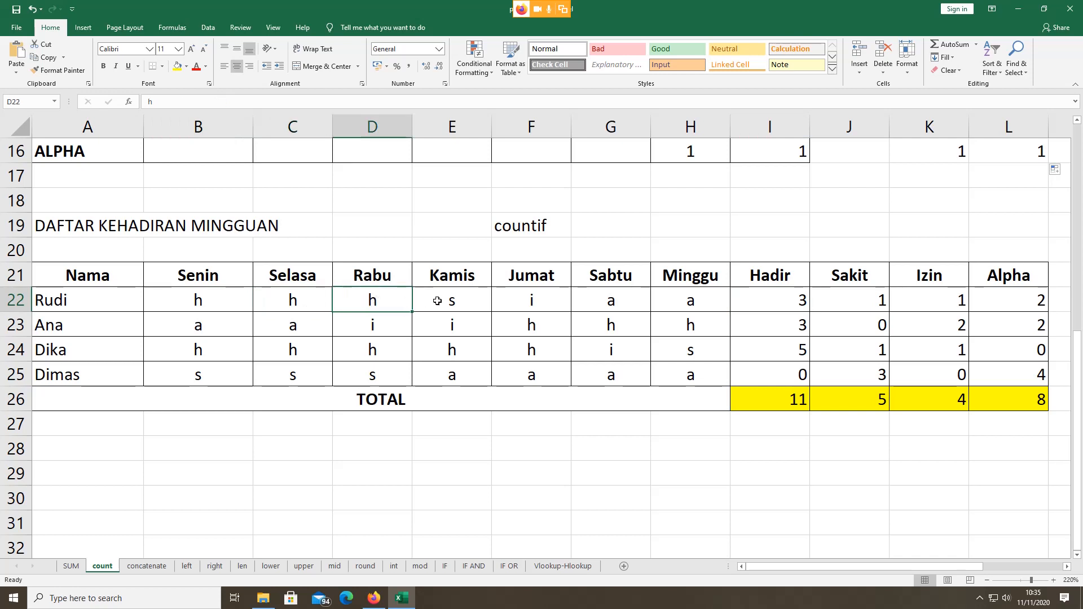
click(438, 301)
click(541, 301)
click(596, 301)
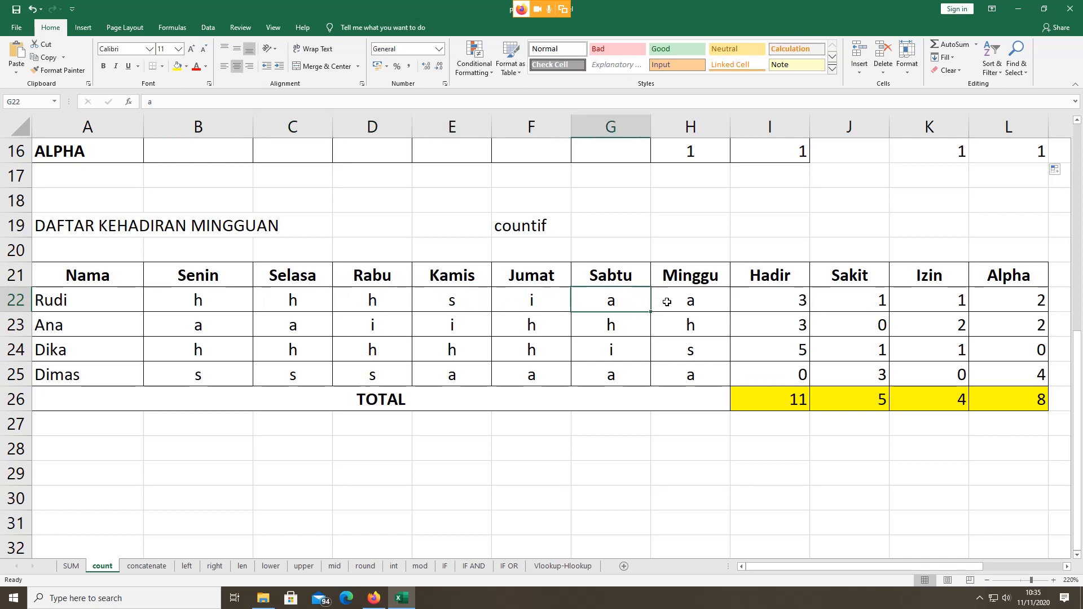
click(674, 303)
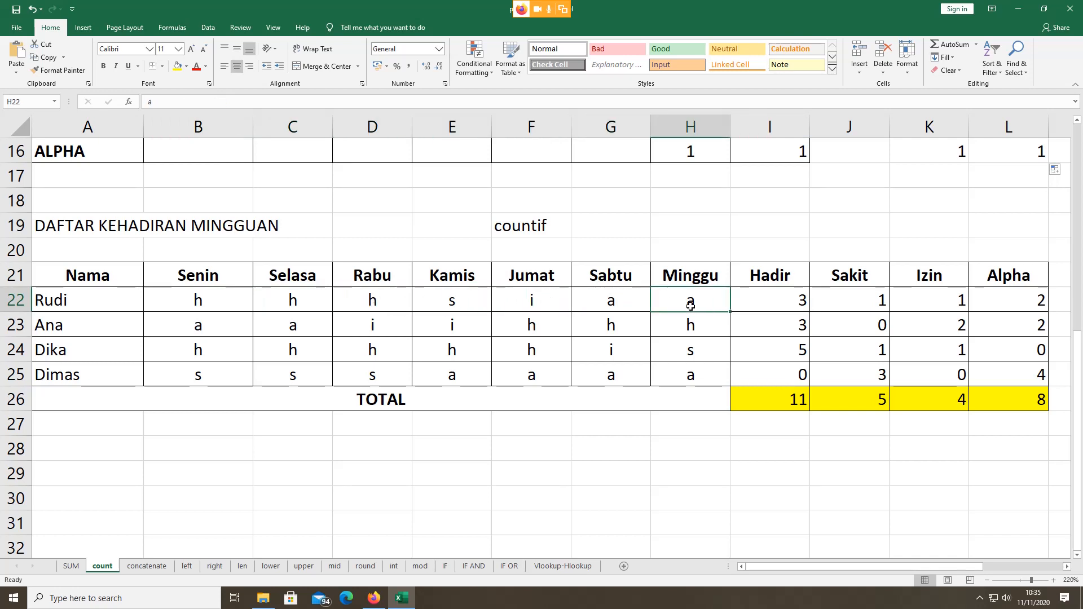
click(209, 305)
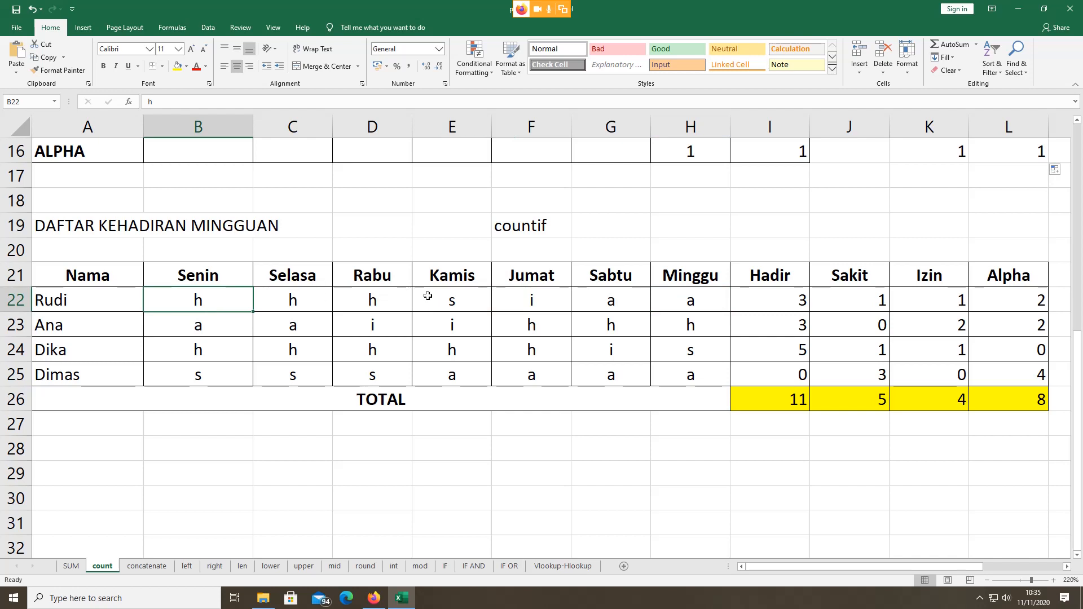
click(542, 296)
click(581, 295)
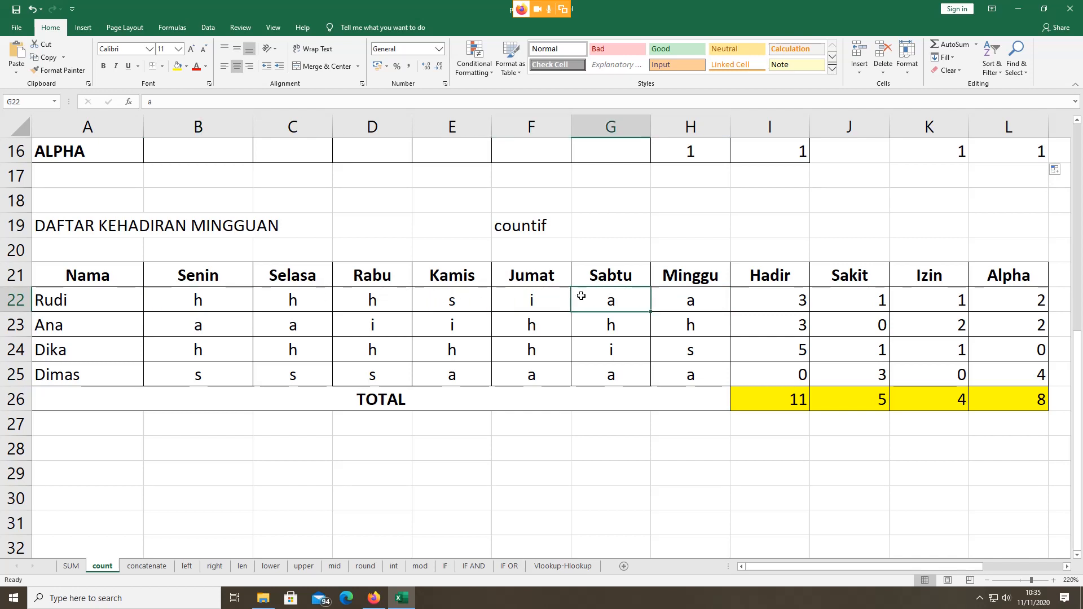
click(694, 300)
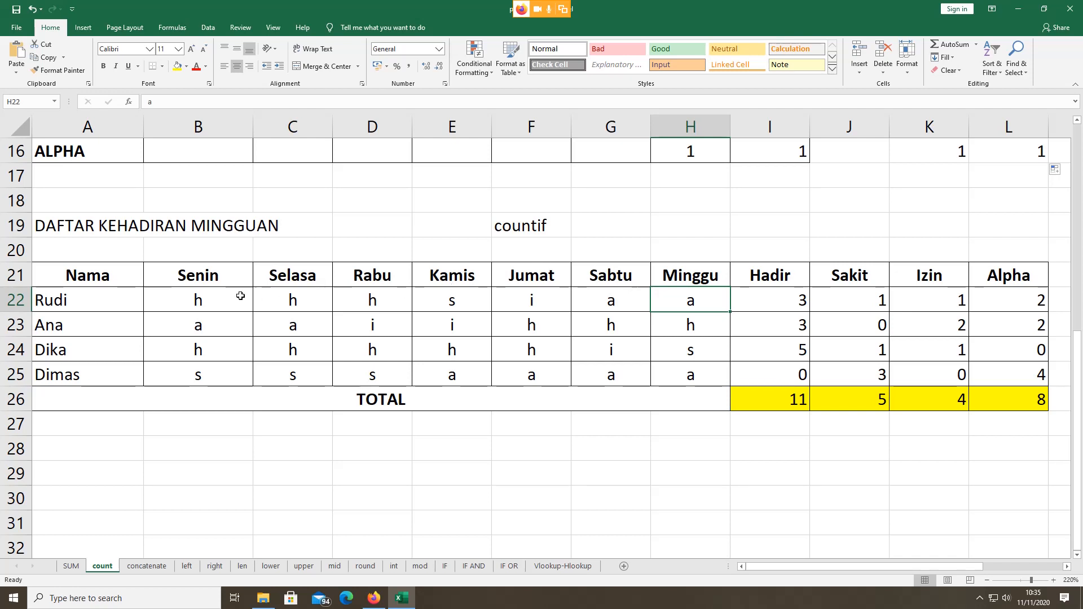
click(211, 299)
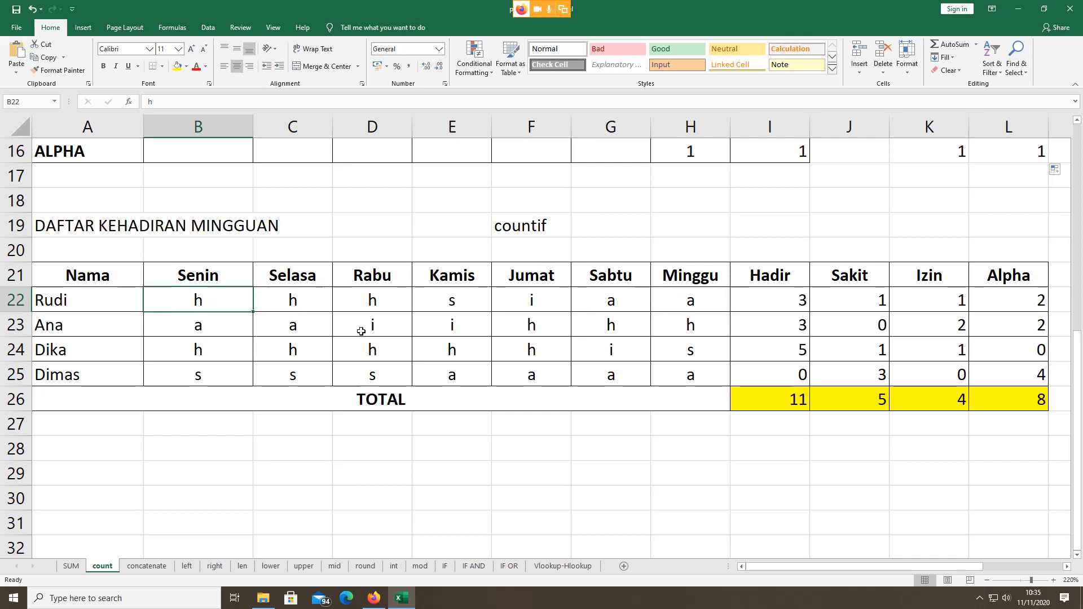
double_click(773, 302)
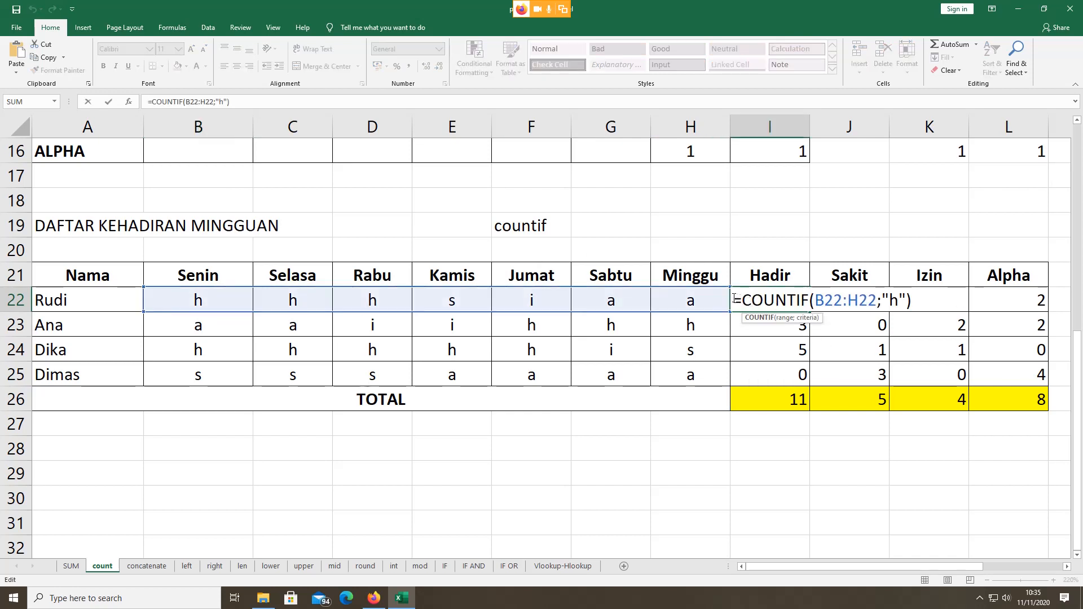
drag(734, 298, 877, 300)
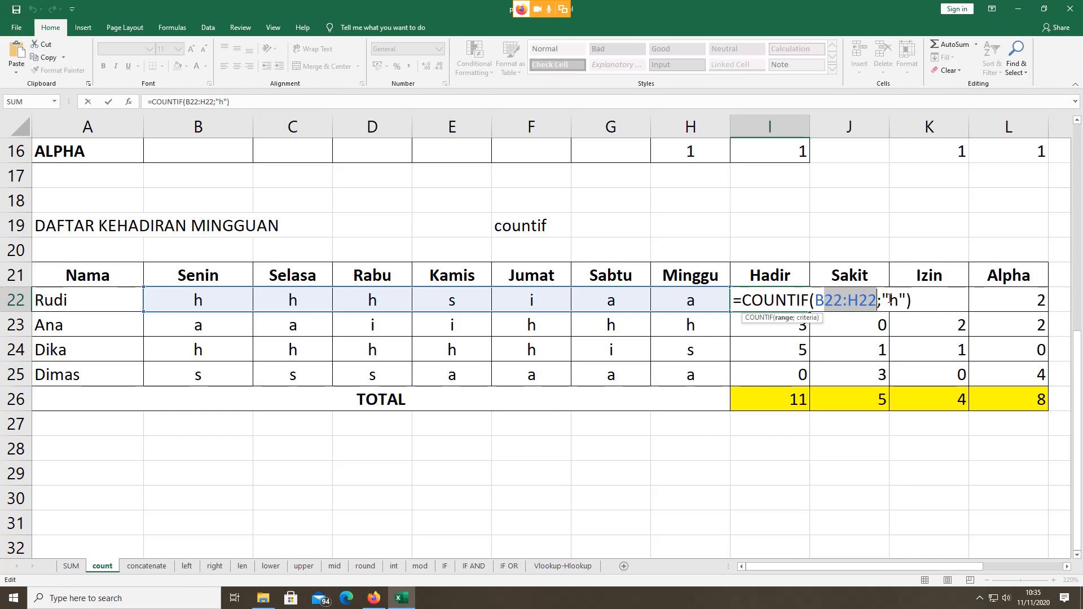
click(891, 299)
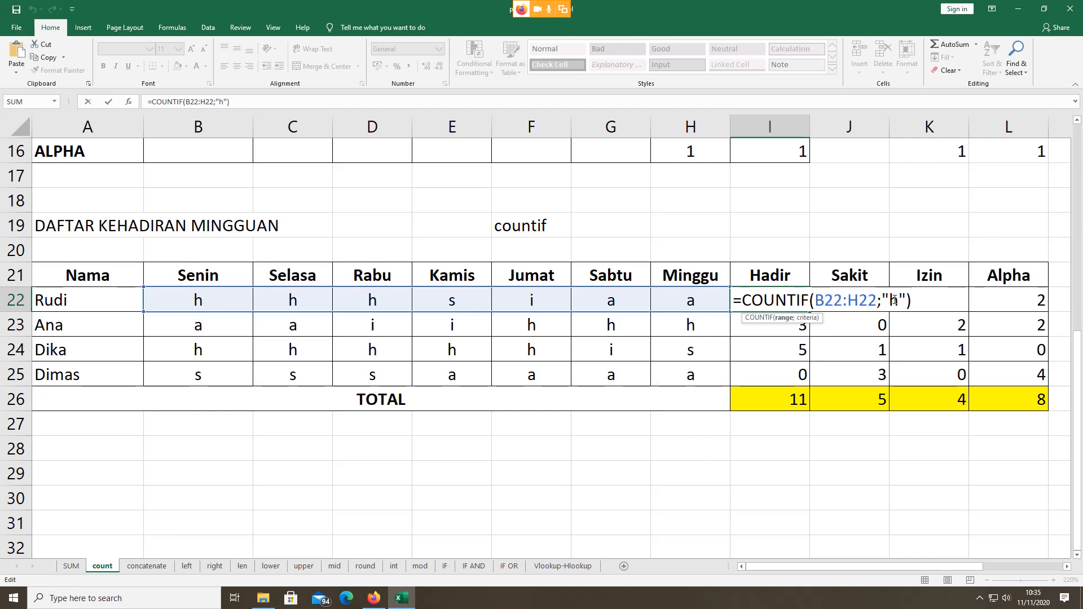
double_click(894, 300)
key(Return)
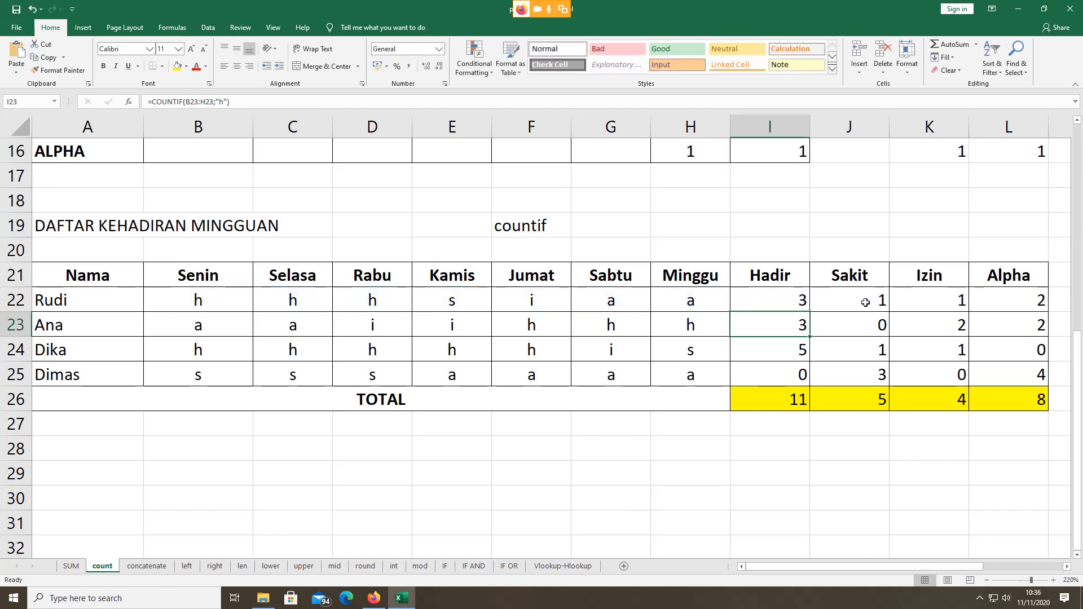
click(785, 297)
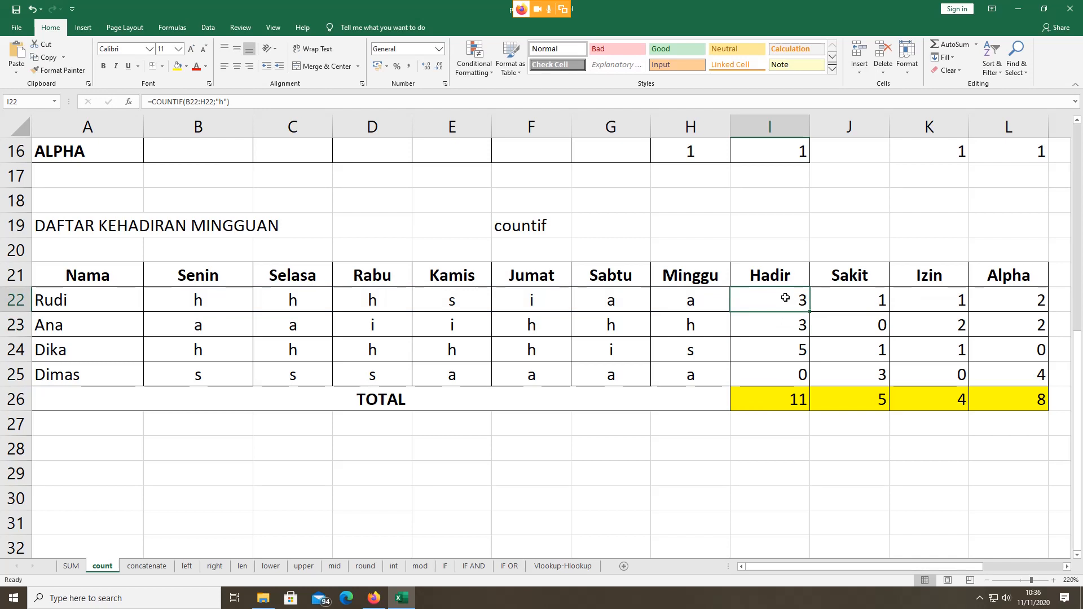
double_click(785, 298)
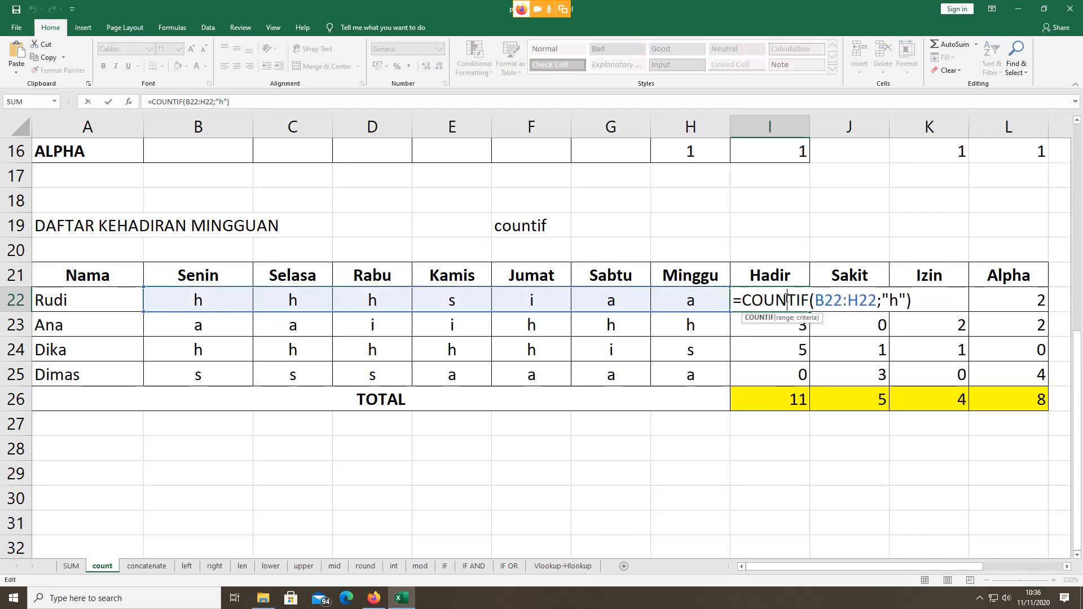
key(Escape)
double_click(854, 300)
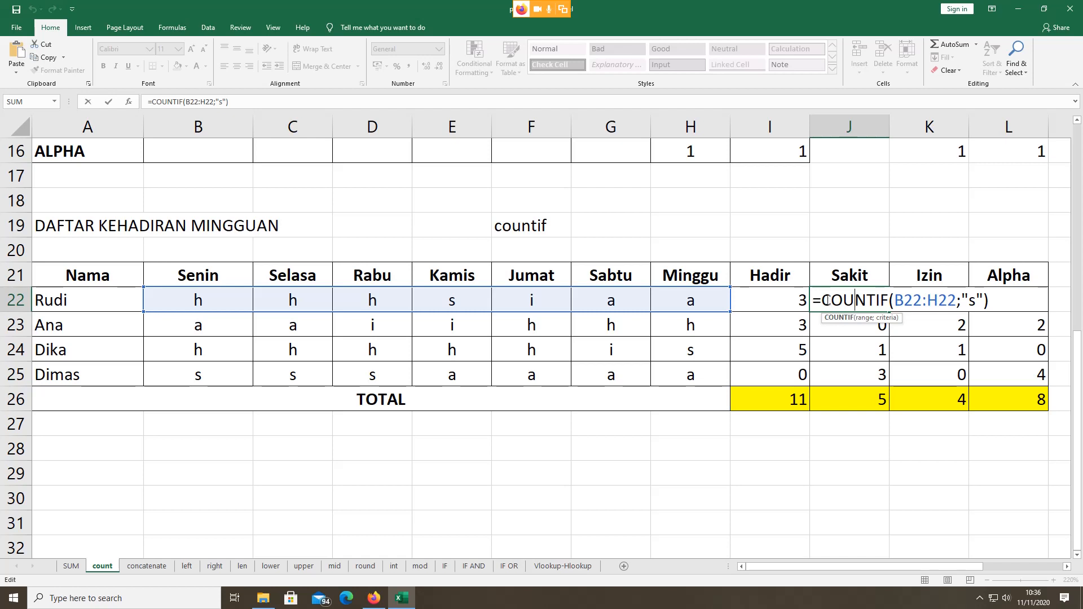
drag(825, 300, 958, 305)
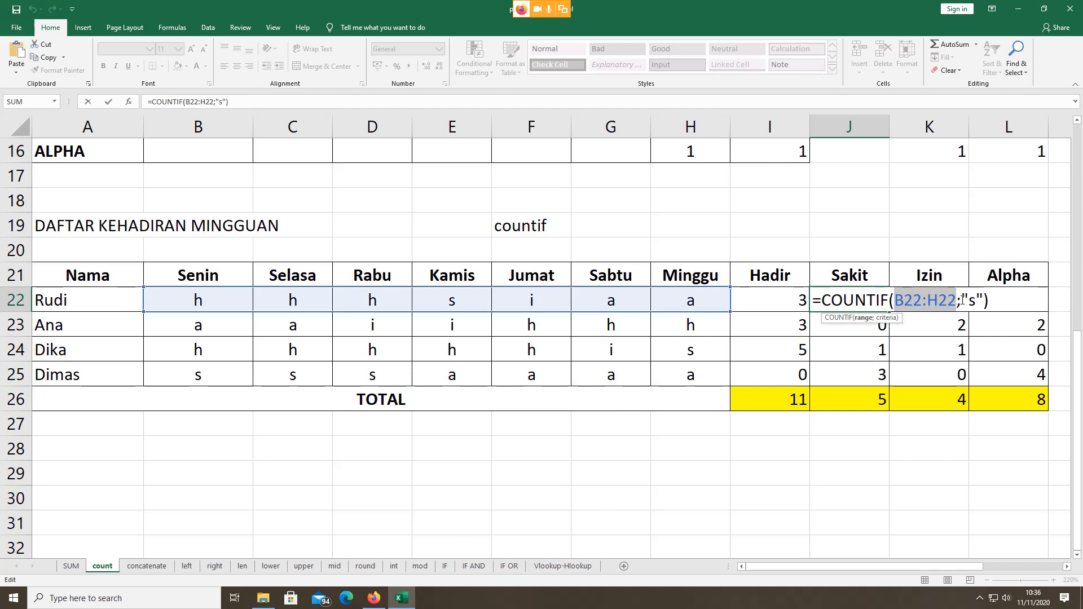
drag(961, 300, 982, 297)
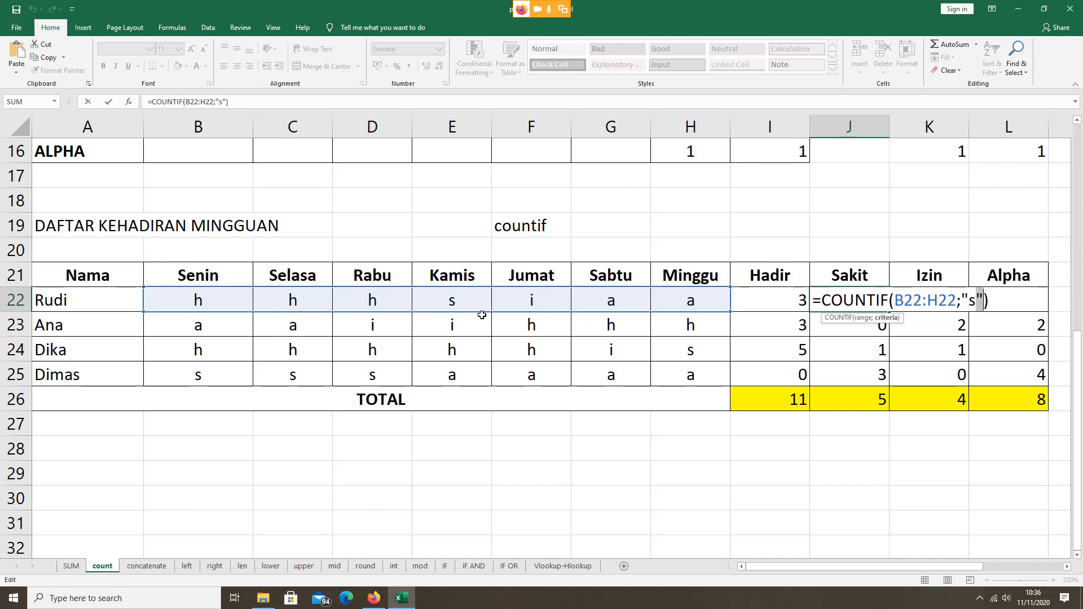
key(Return)
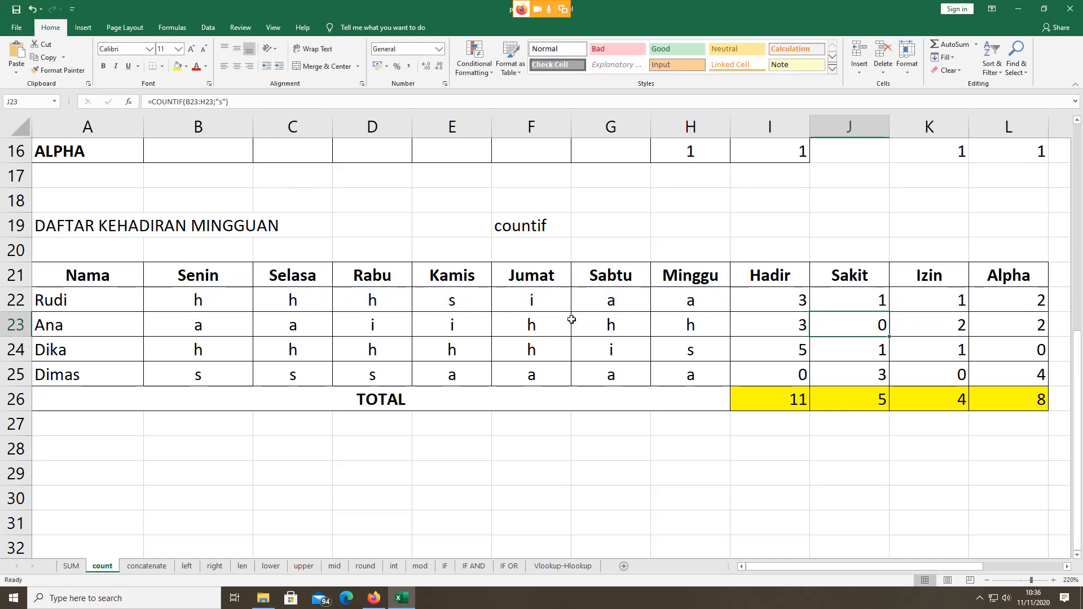
Step: Check Rudi's Sakit count and his Kamis and Jumat attendance codes
click(845, 301)
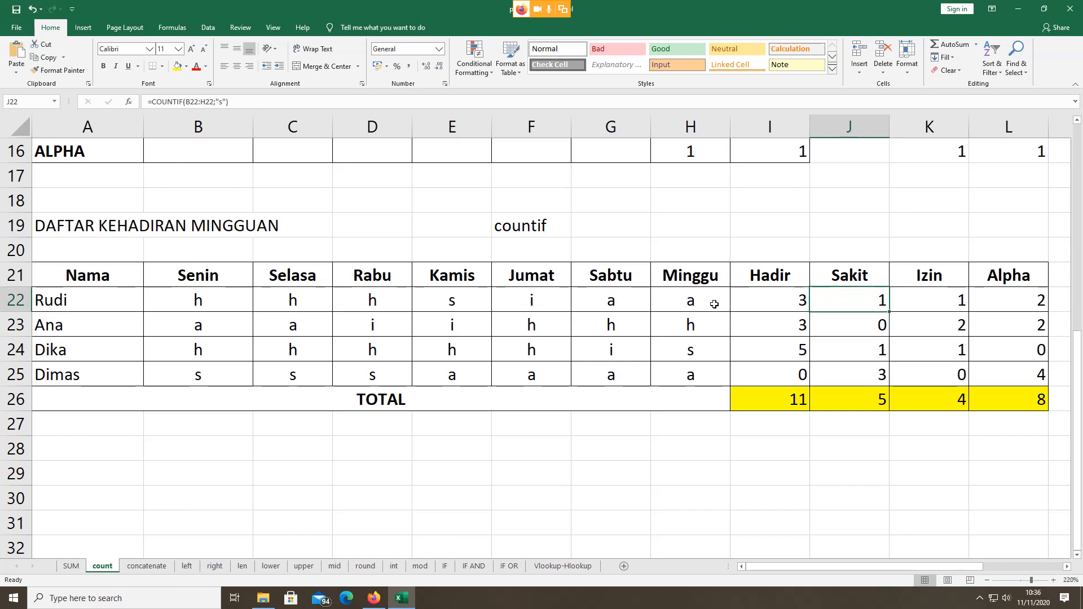
click(533, 299)
click(428, 296)
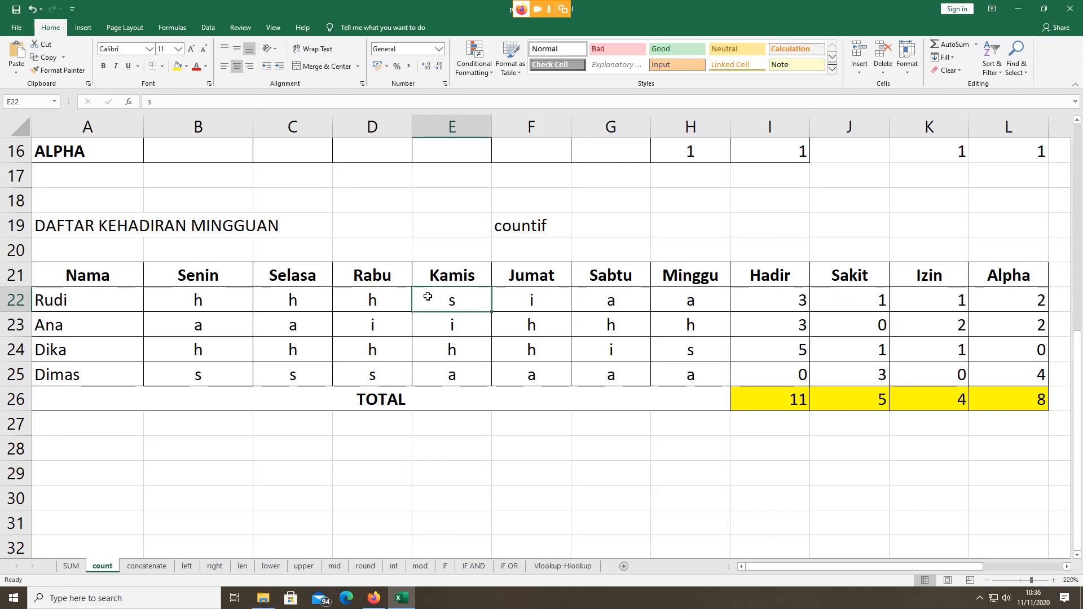
click(535, 296)
Step: Open Rudi's Izin formula =COUNTIF(B22:H22;"i") for editing and highlight its range and i criterion
double_click(925, 306)
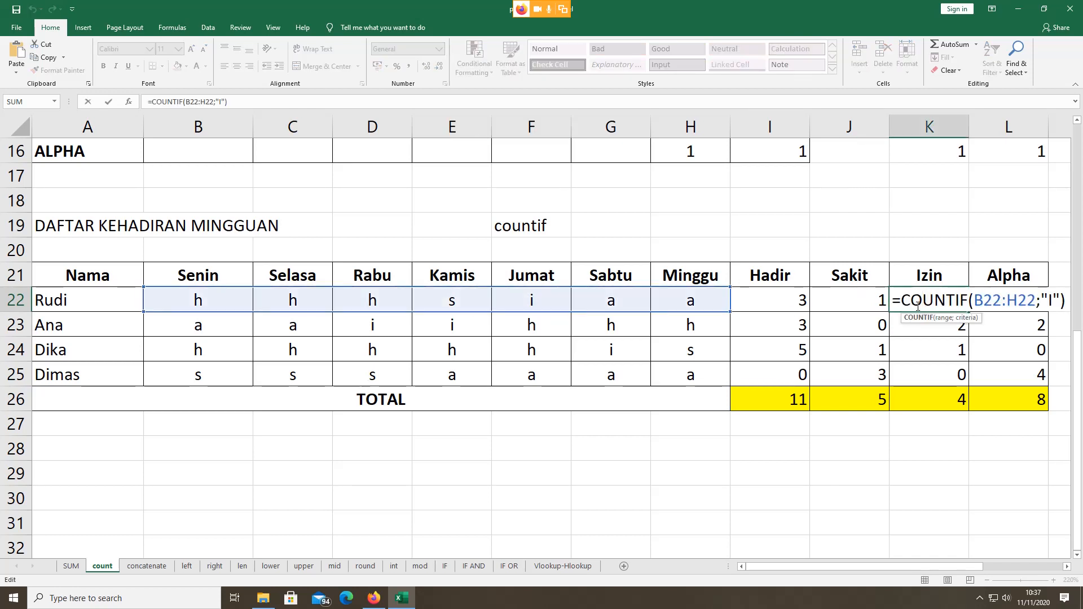
drag(891, 299, 1037, 300)
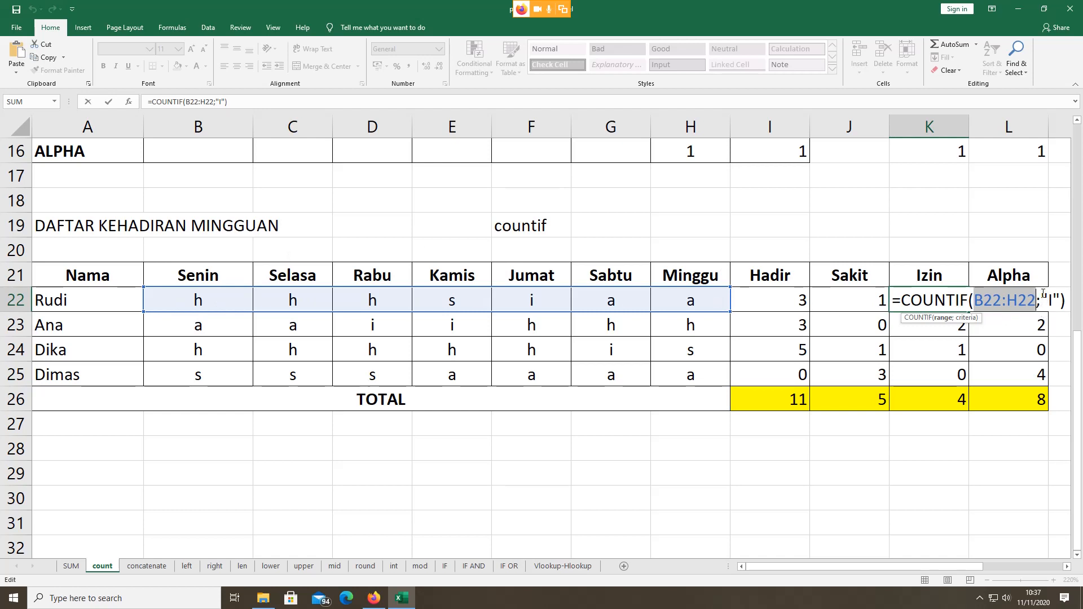
drag(1043, 292, 1060, 299)
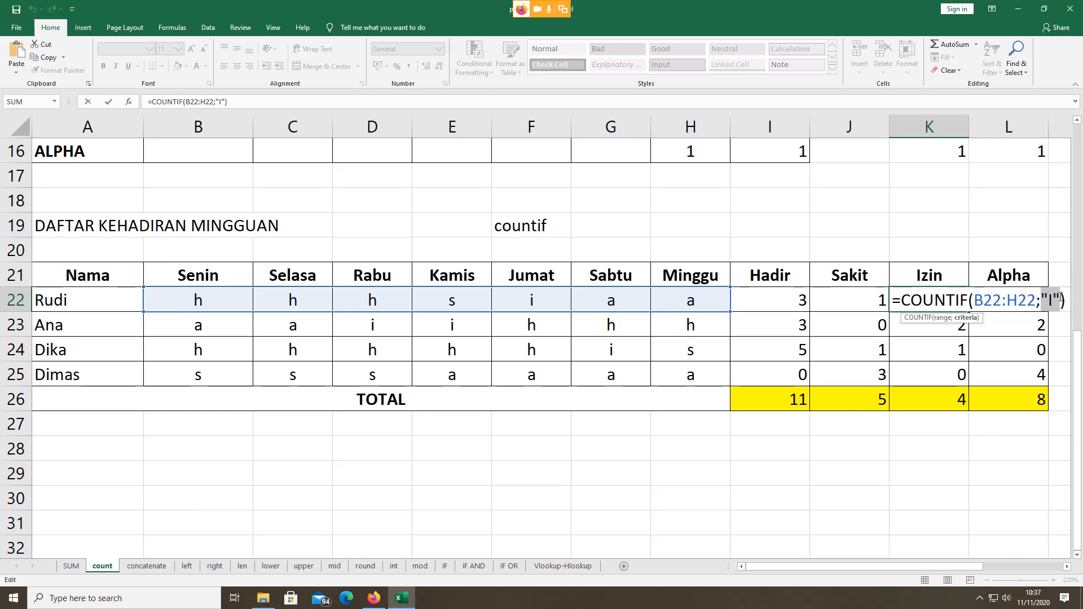
Step: Review the quoted criterion in K22's COUNTIF formula and commit it unchanged
click(1058, 298)
click(1060, 293)
drag(1043, 295, 1047, 295)
click(1053, 295)
key(Return)
Step: Inspect L22's COUNTIF formula and its "a" criterion without changing it
click(979, 300)
double_click(979, 300)
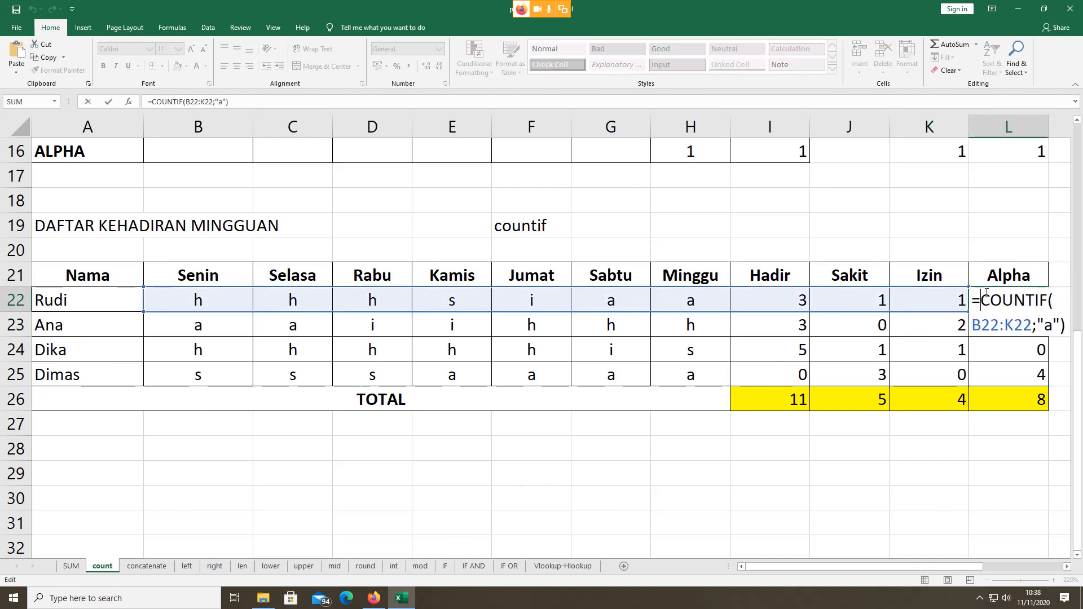
double_click(1046, 324)
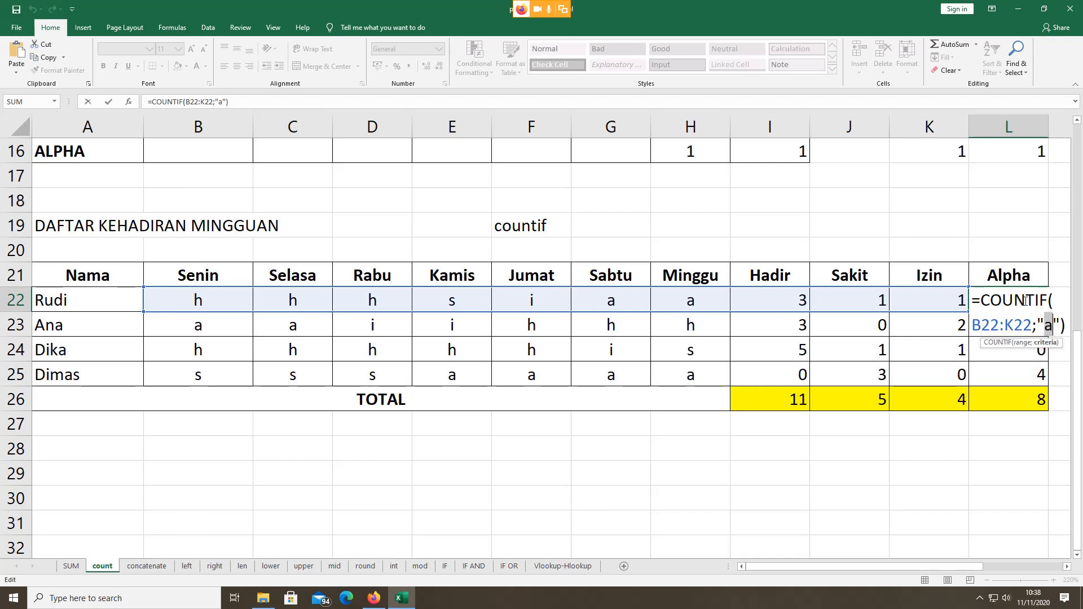
key(Escape)
double_click(1003, 297)
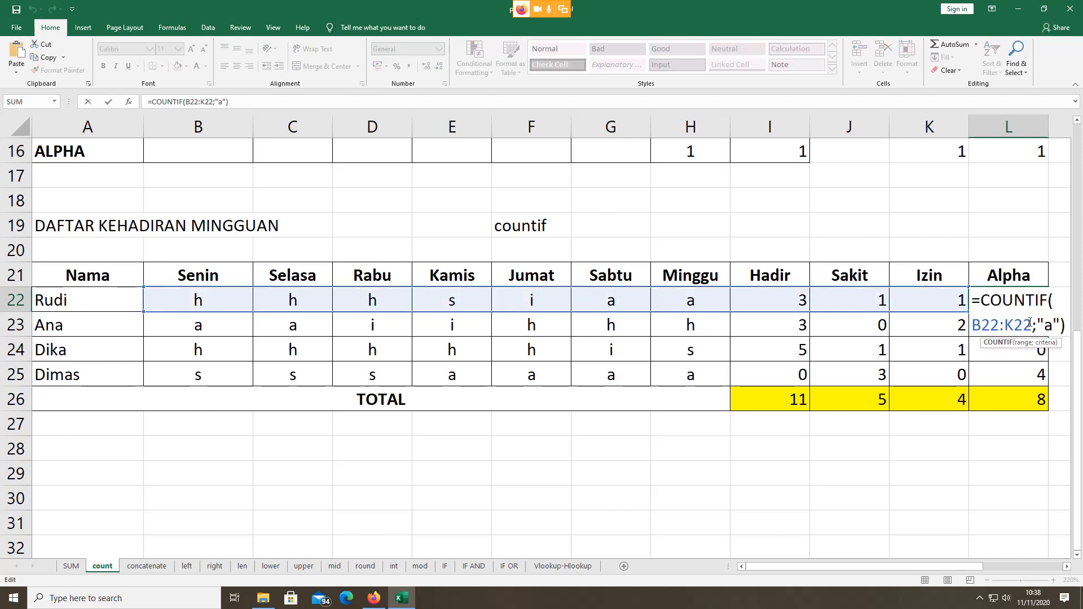
key(Escape)
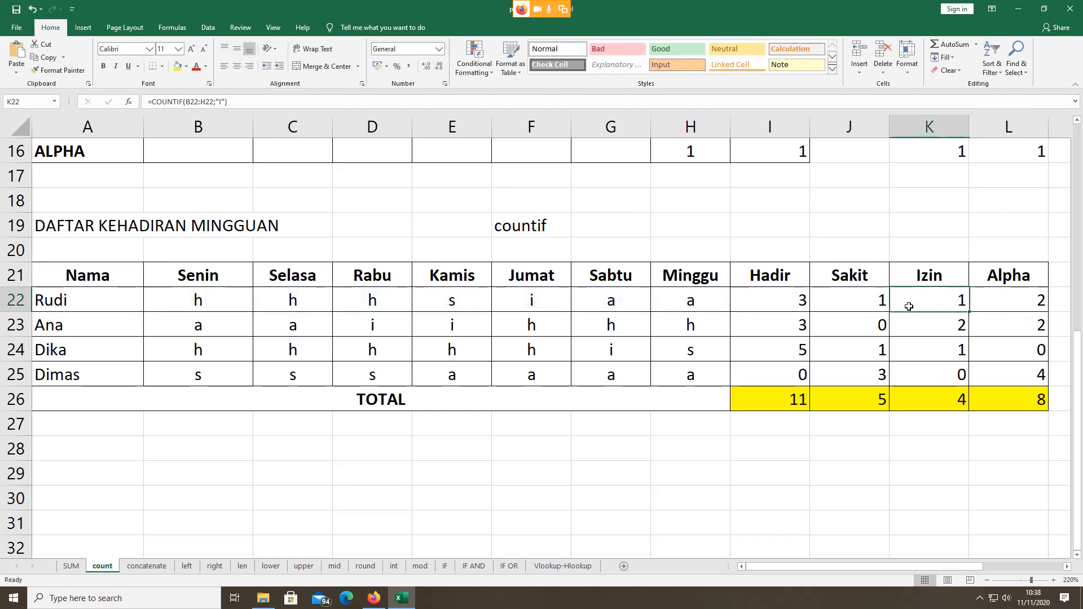
Step: Replace K22's criterion with lowercase "i" and recheck the formula =COUNTIF(B22:H22;"i")
double_click(910, 303)
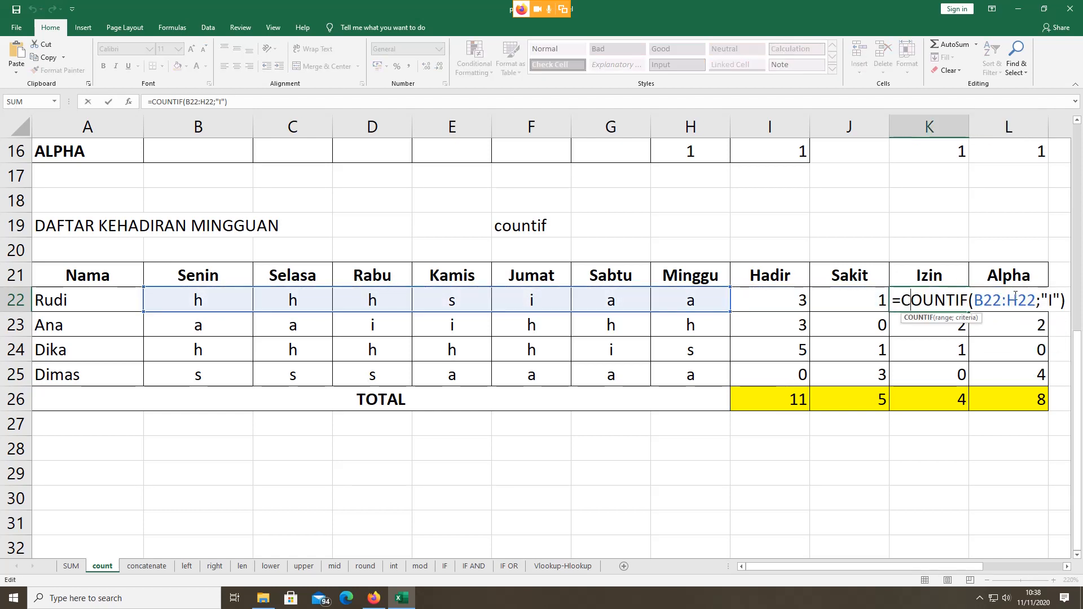
double_click(1050, 299)
text(i)
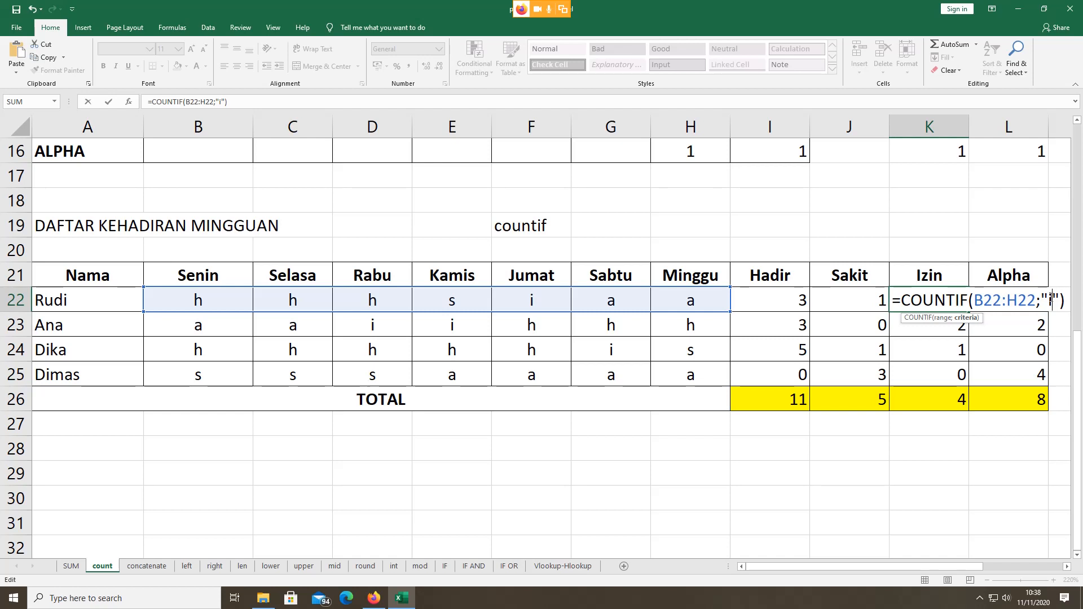
key(Return)
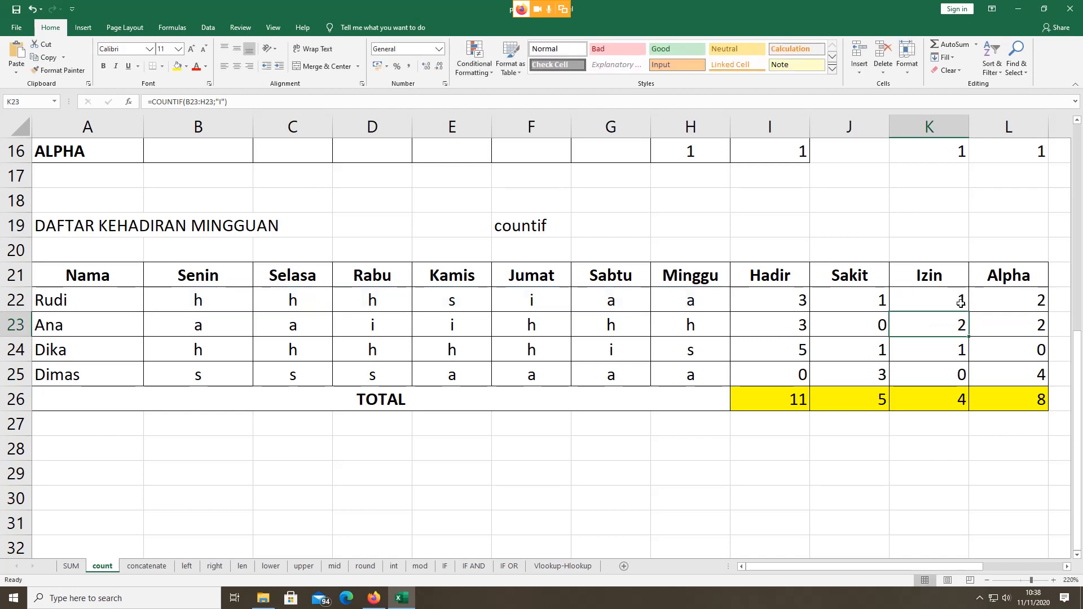
click(949, 302)
double_click(949, 302)
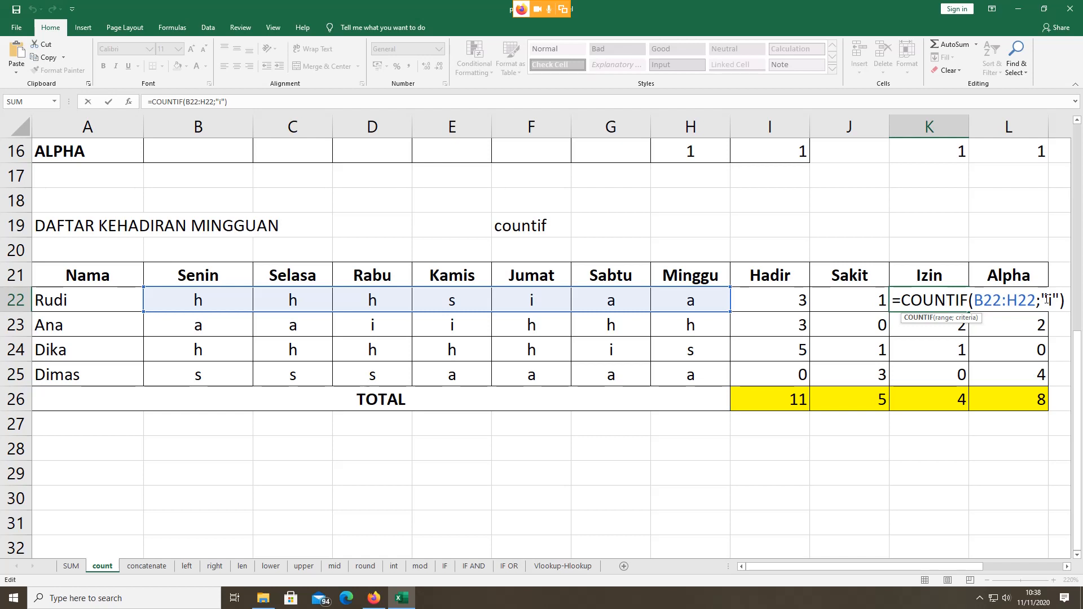
key(ctrl+Return)
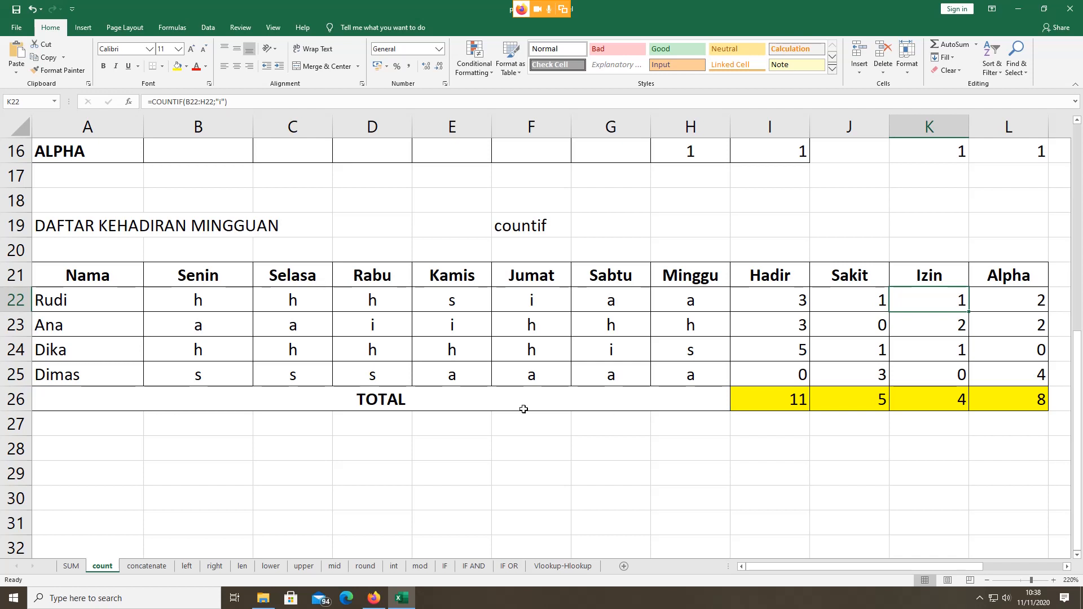
click(196, 301)
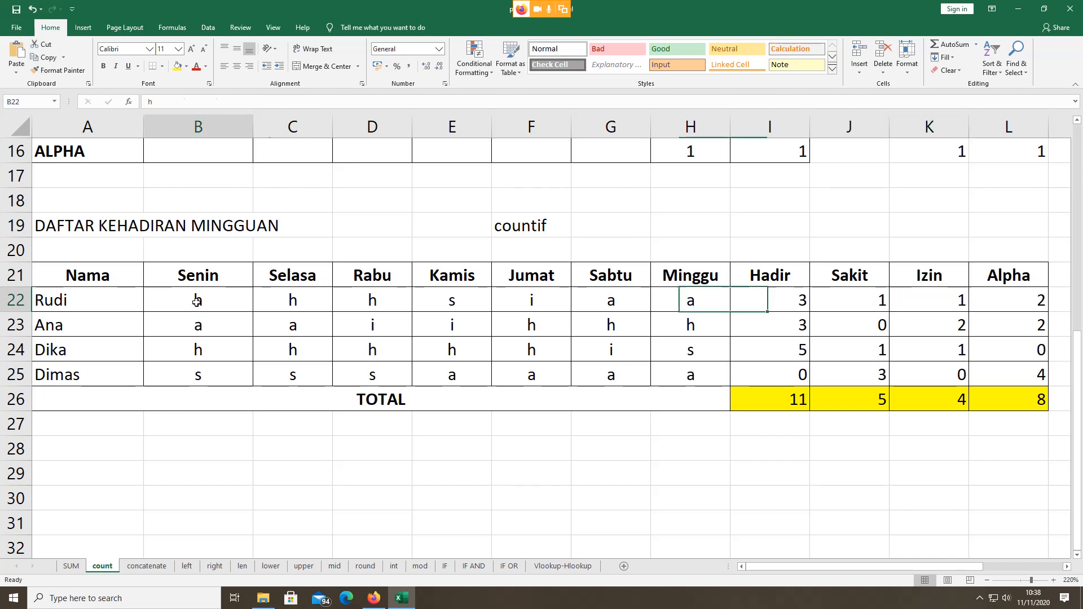
text(h)
click(280, 305)
click(201, 300)
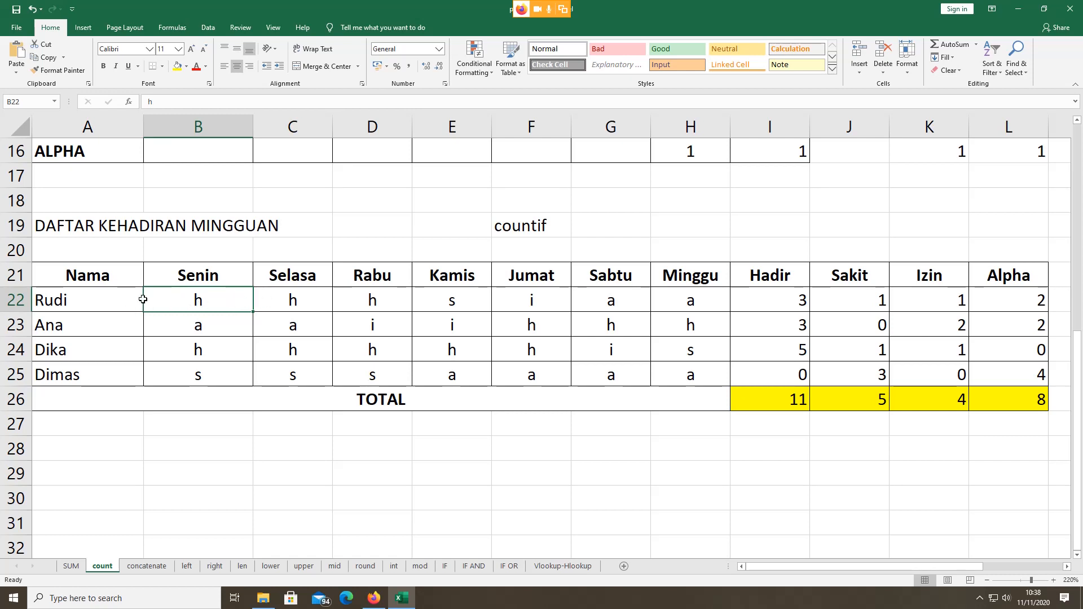
drag(197, 296, 727, 309)
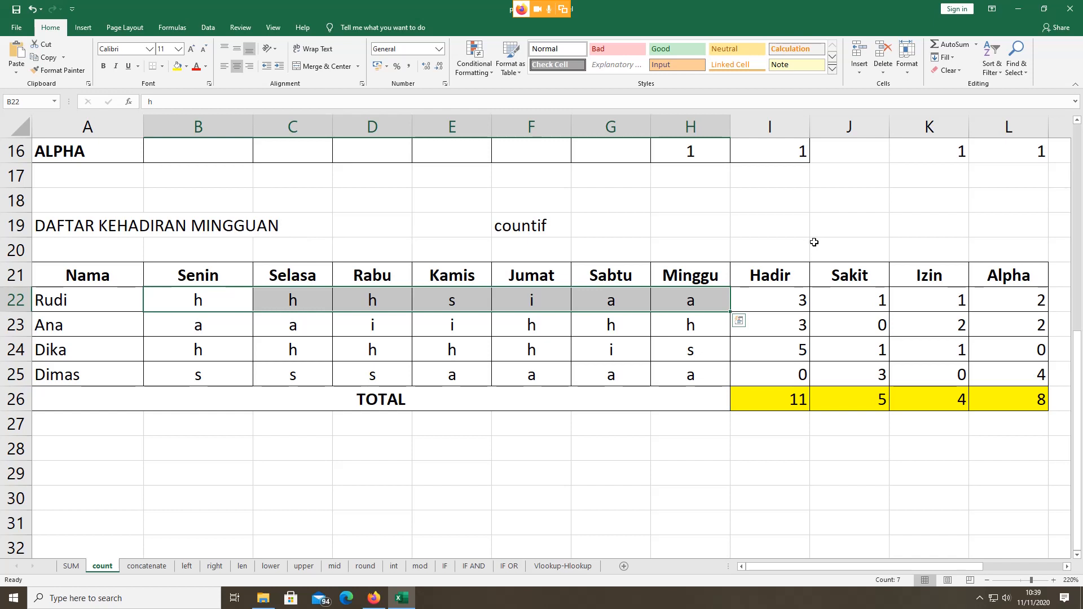
click(461, 460)
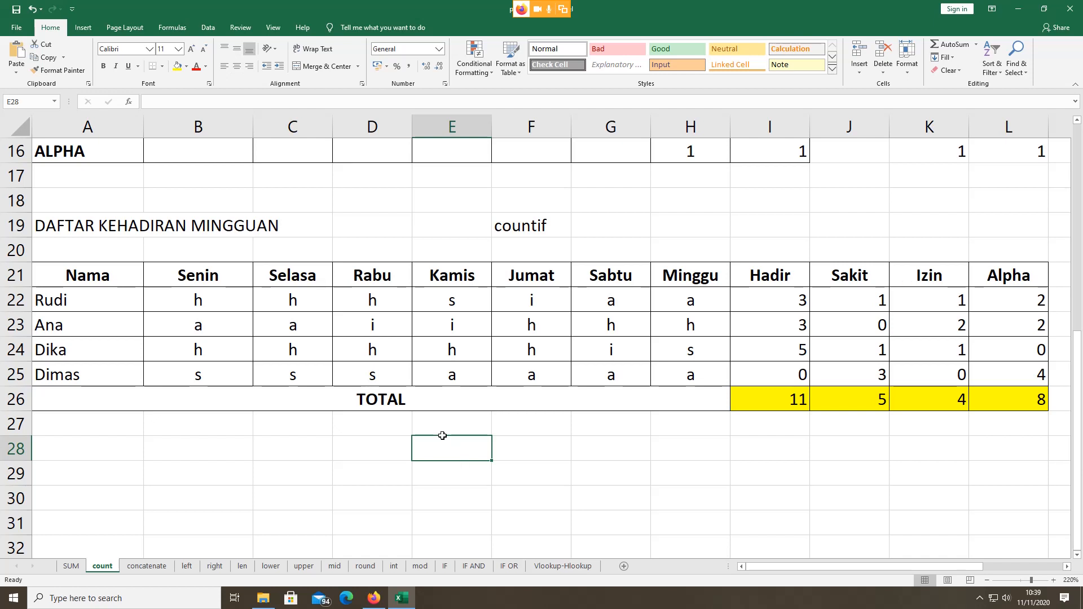
click(790, 305)
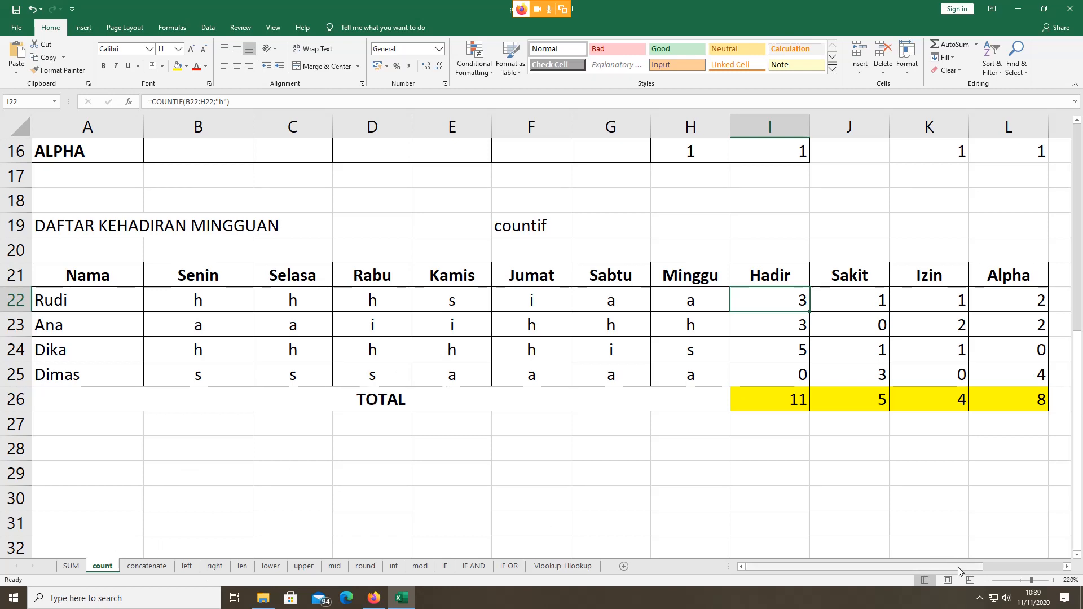
Step: Zoom out to 40%, back in to about 90%, and select the empty block U1:AJ36
click(986, 581)
click(986, 582)
click(986, 581)
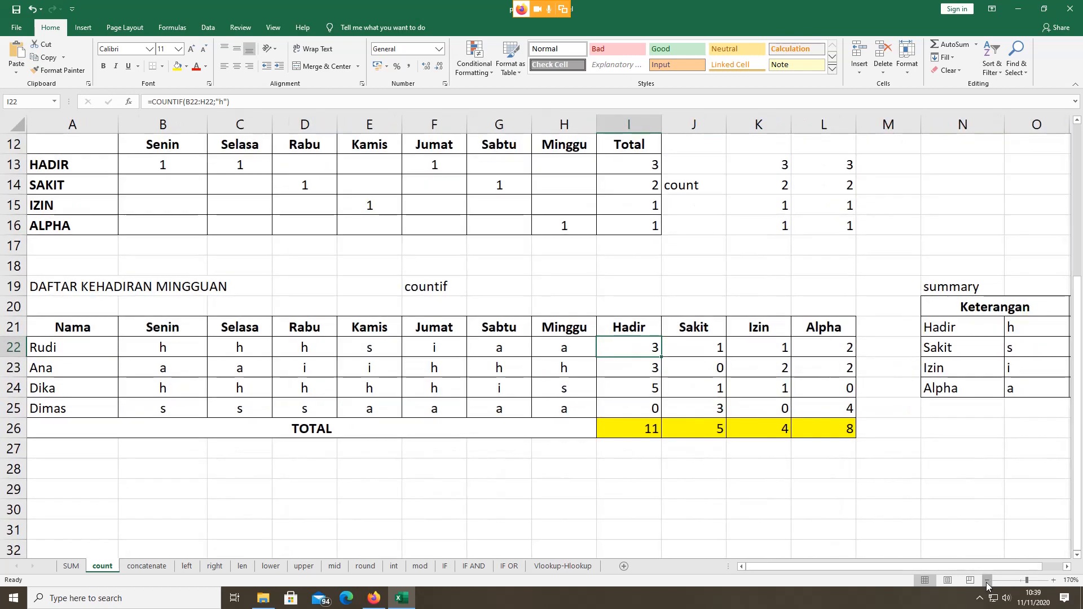
click(986, 581)
click(986, 581)
click(986, 581)
click(986, 581)
click(986, 582)
click(986, 582)
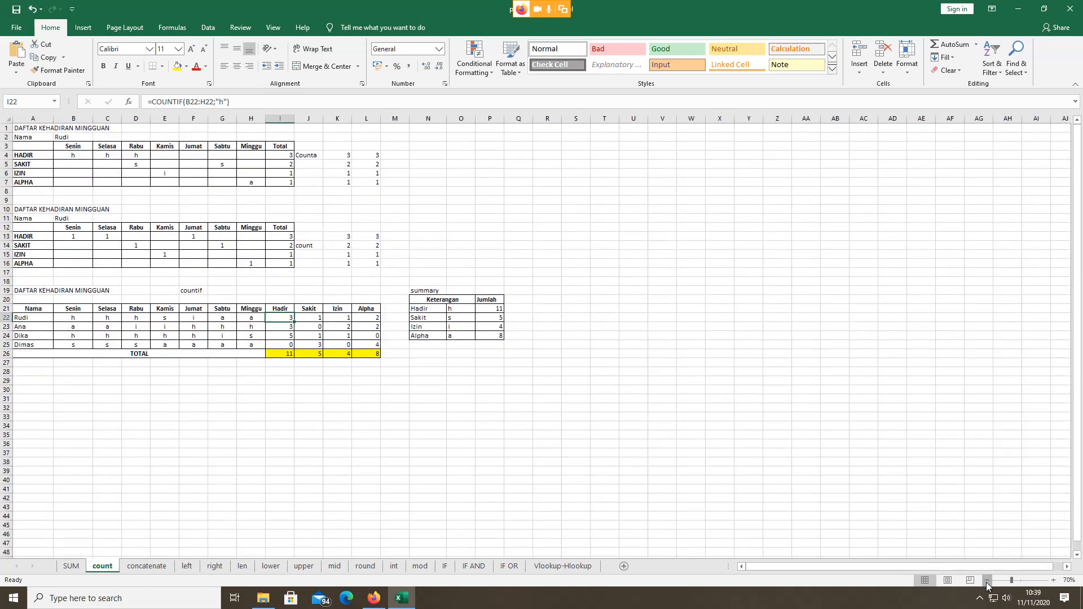
click(986, 582)
click(986, 582)
click(986, 582)
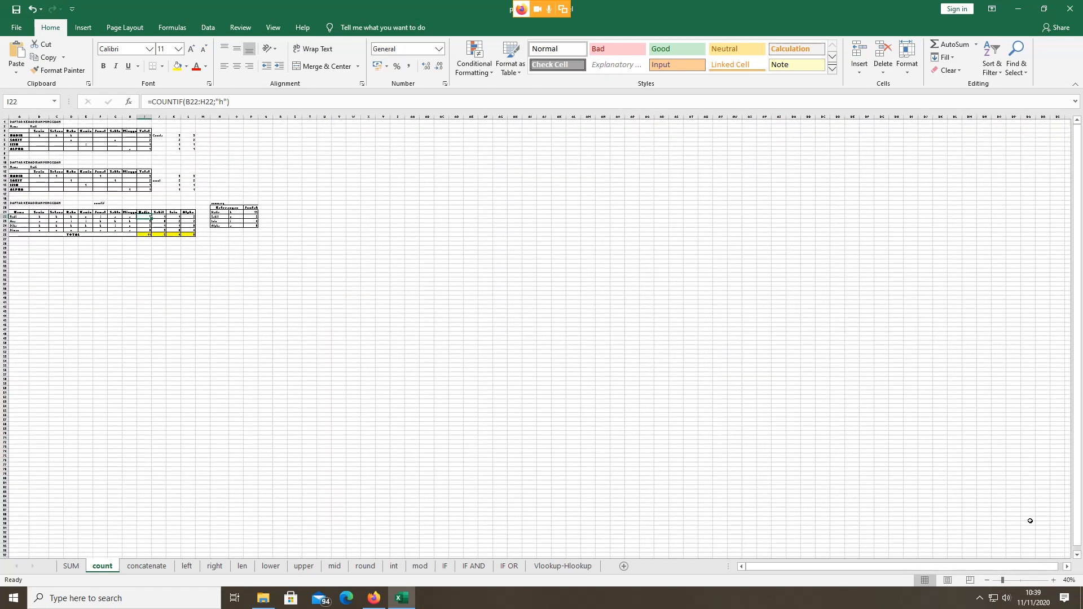
click(1052, 580)
click(1053, 580)
click(1052, 581)
click(1052, 580)
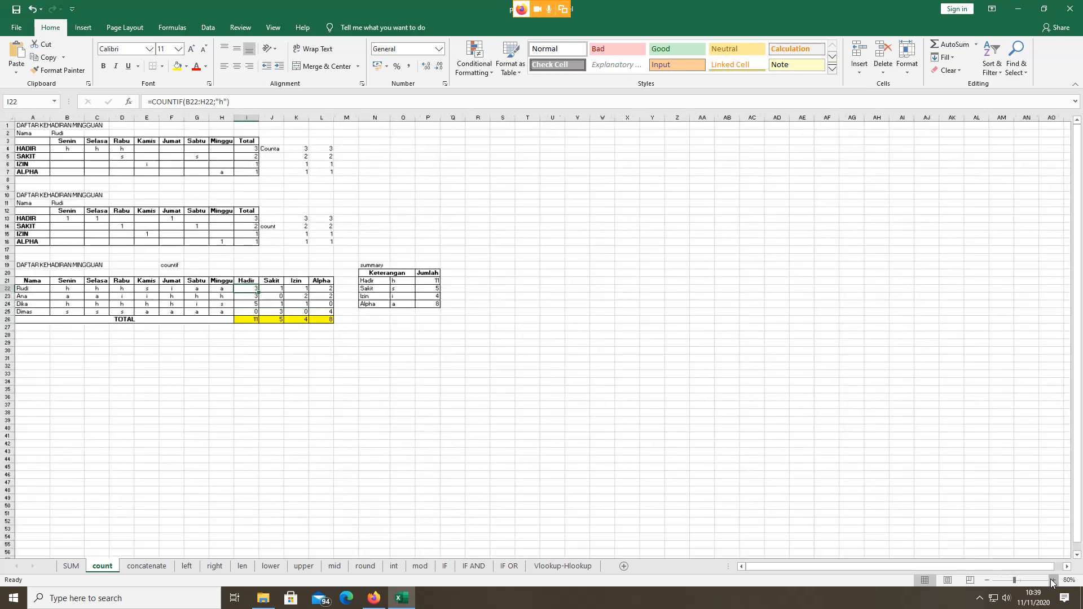
click(1052, 580)
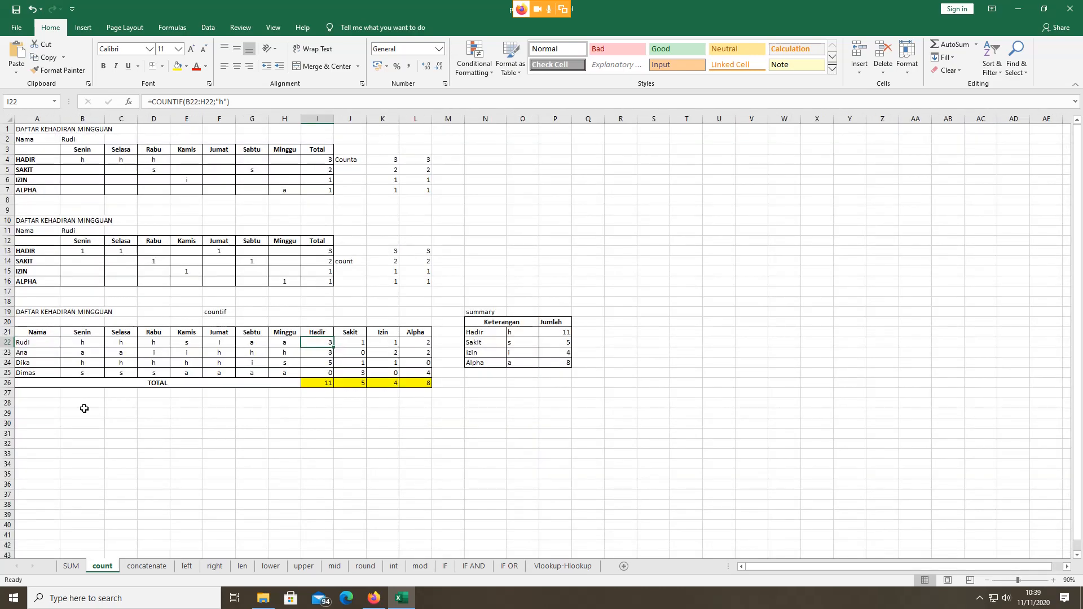
drag(720, 129, 1019, 480)
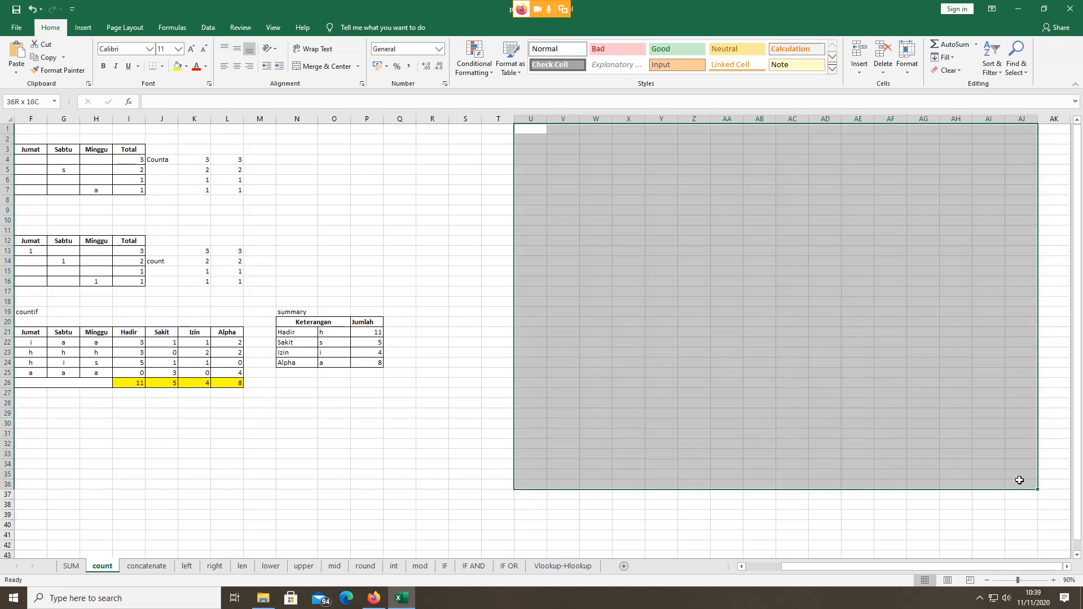
Step: Enter 1 in V1 and 2 in W1, then fill the series across row 1 to AY1
click(566, 132)
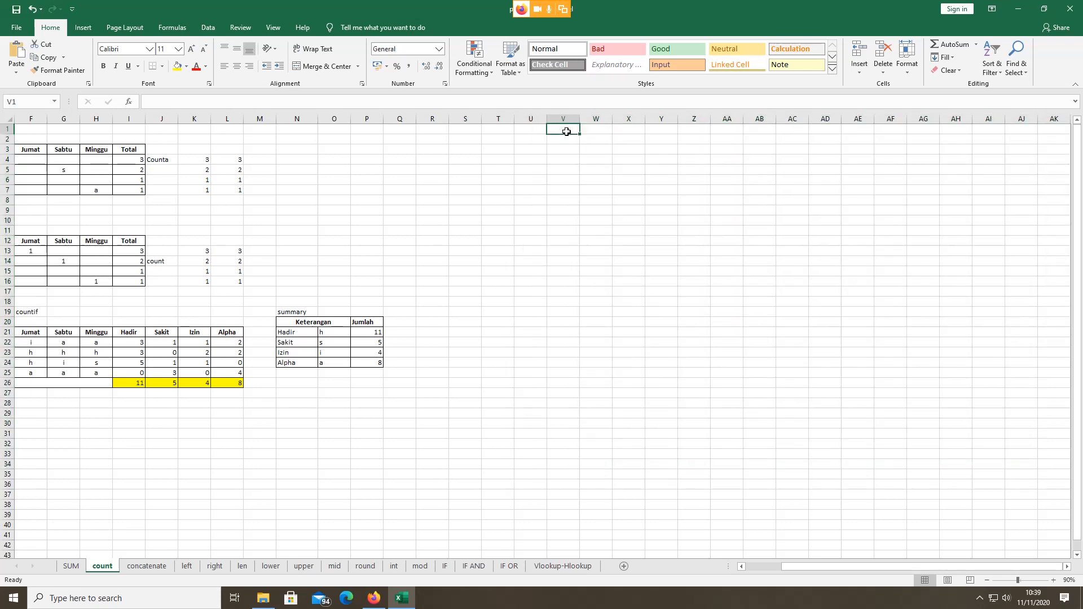
text(1)
click(594, 131)
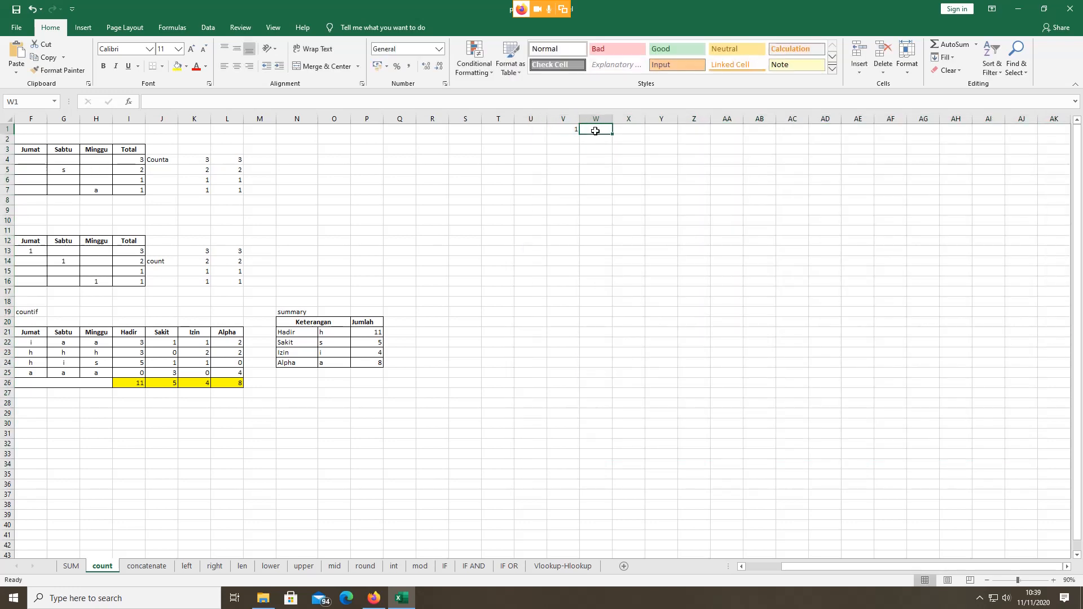
text(2)
click(620, 129)
drag(566, 129, 608, 131)
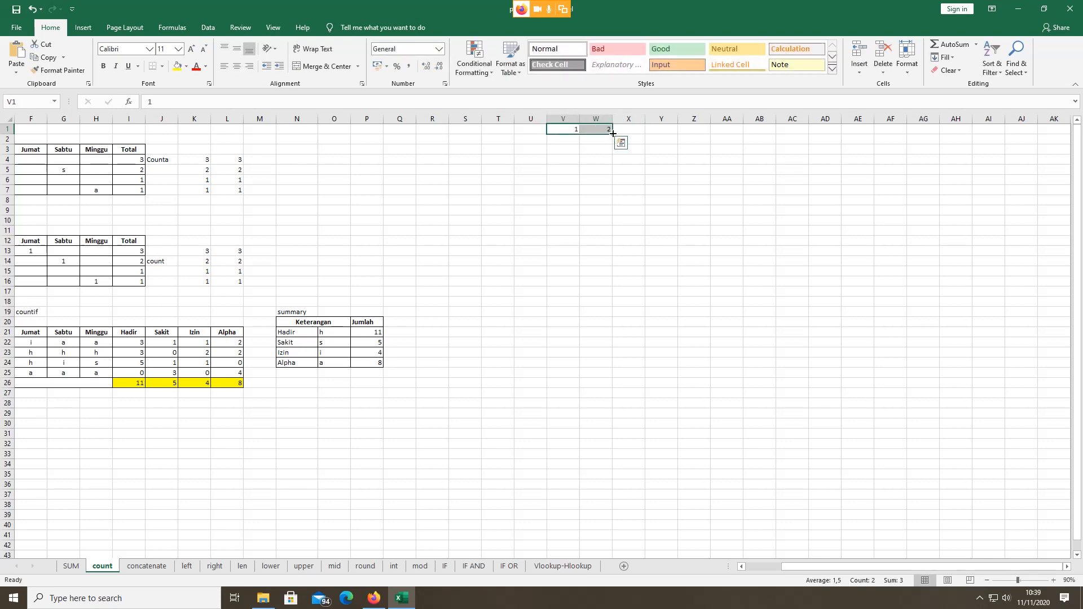
click(565, 130)
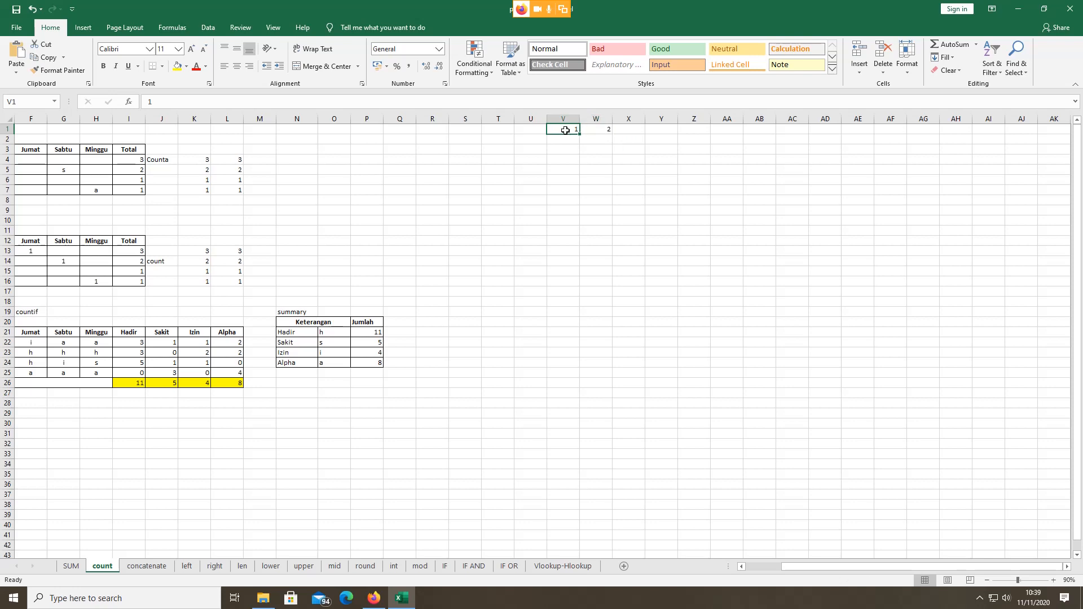
key(shift+Right)
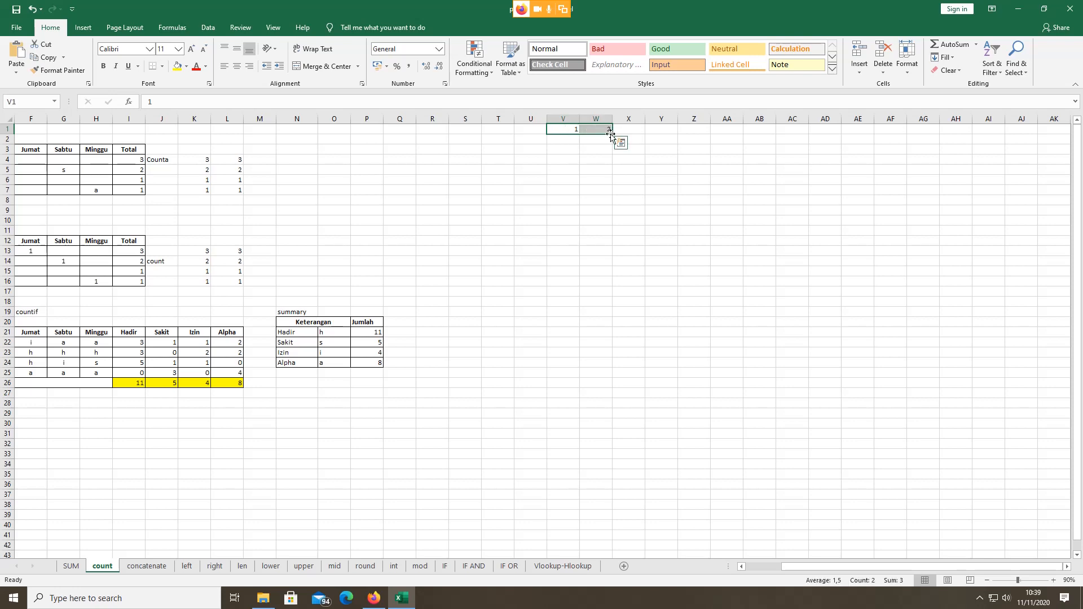
drag(610, 135, 1057, 154)
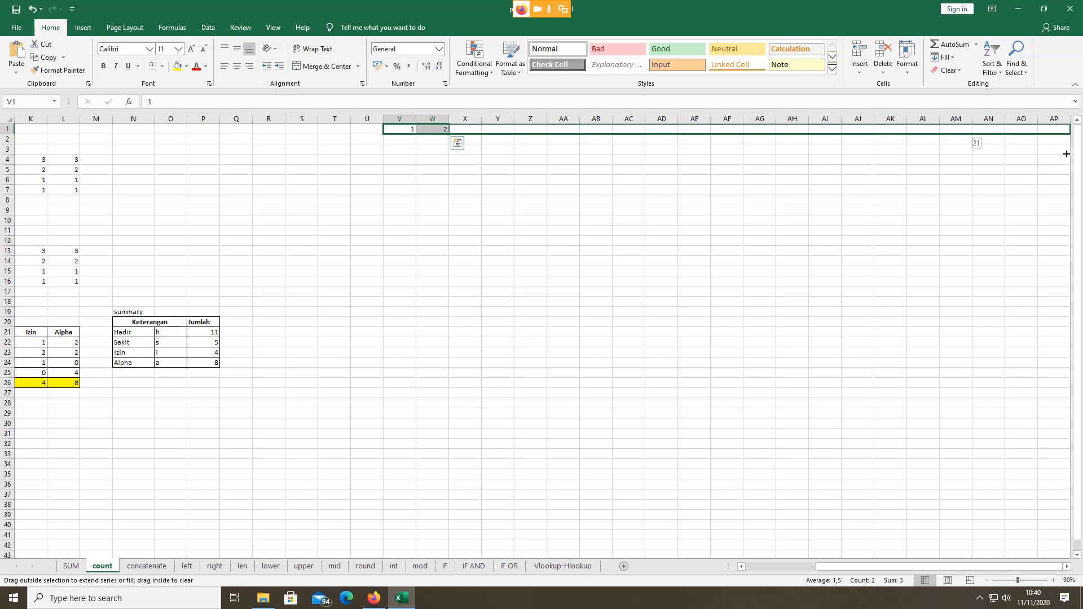
drag(1068, 152, 1037, 135)
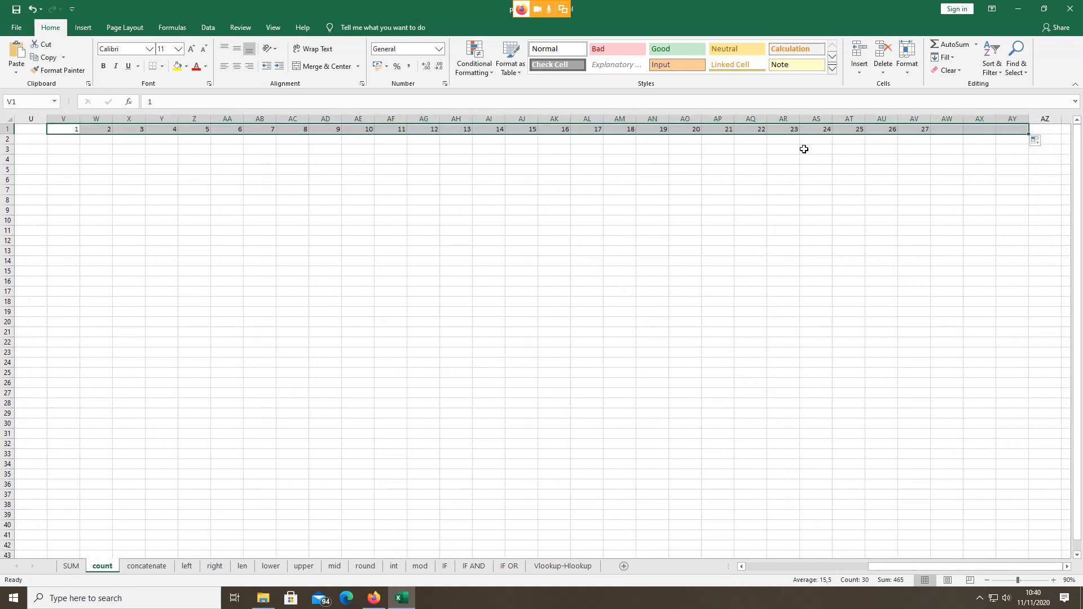
Step: Enter the student's name in U3 as the row label
click(830, 232)
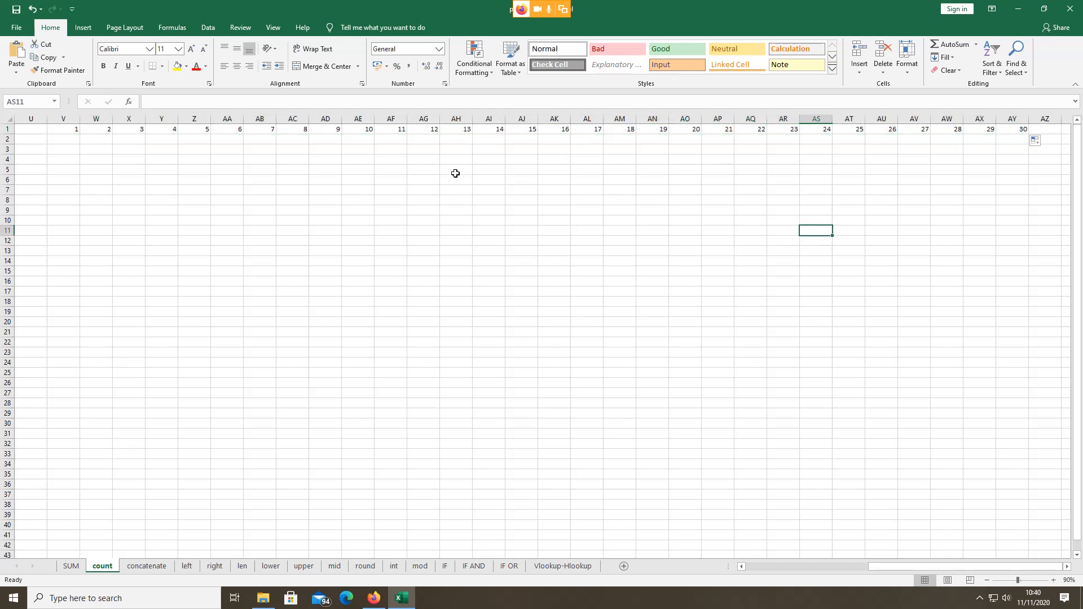
click(76, 139)
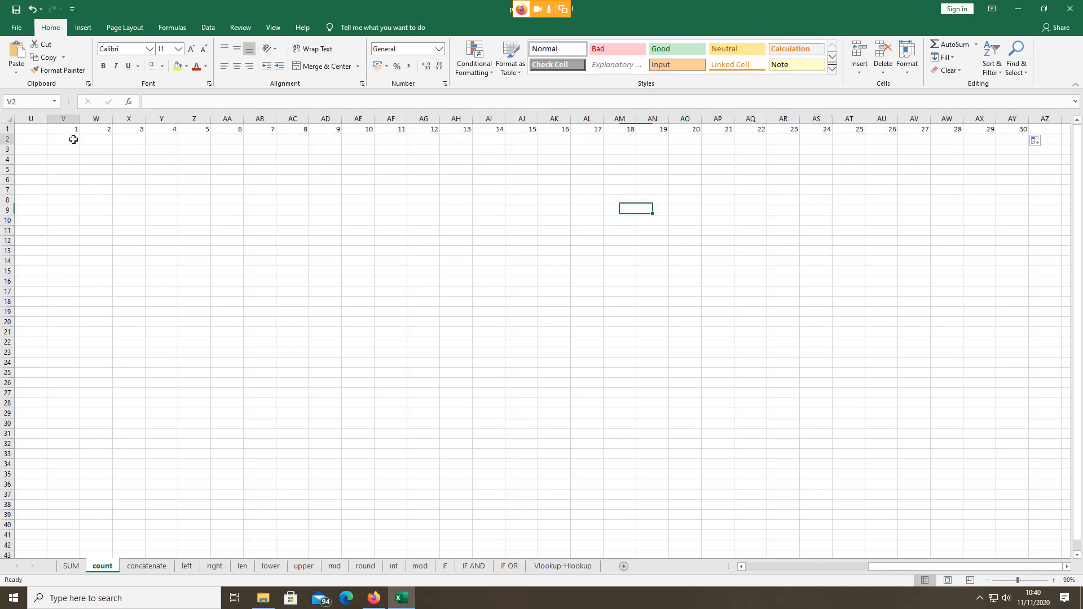
click(40, 151)
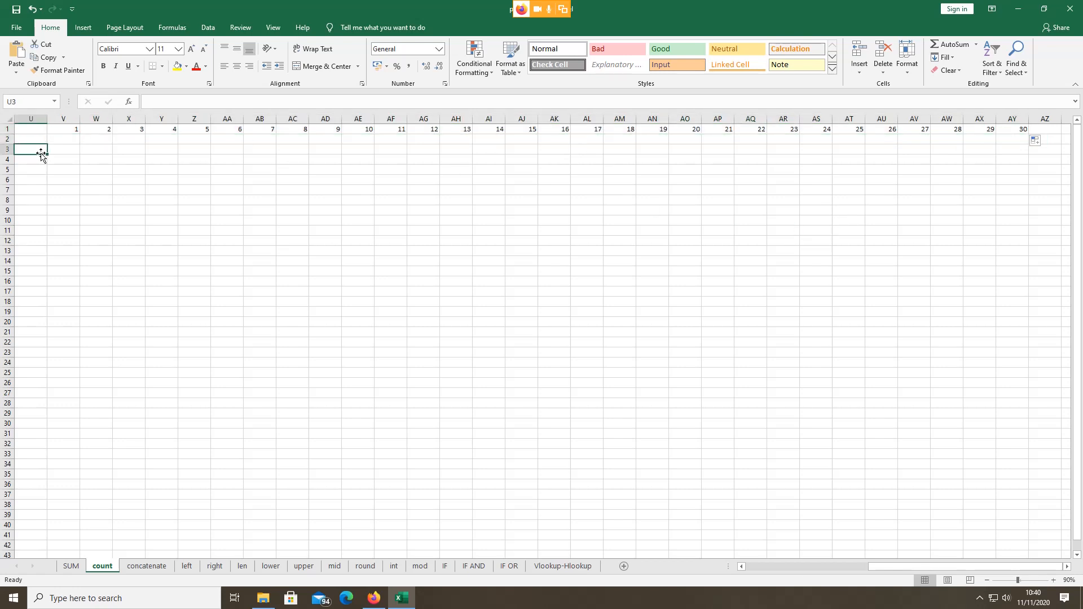
text(R)
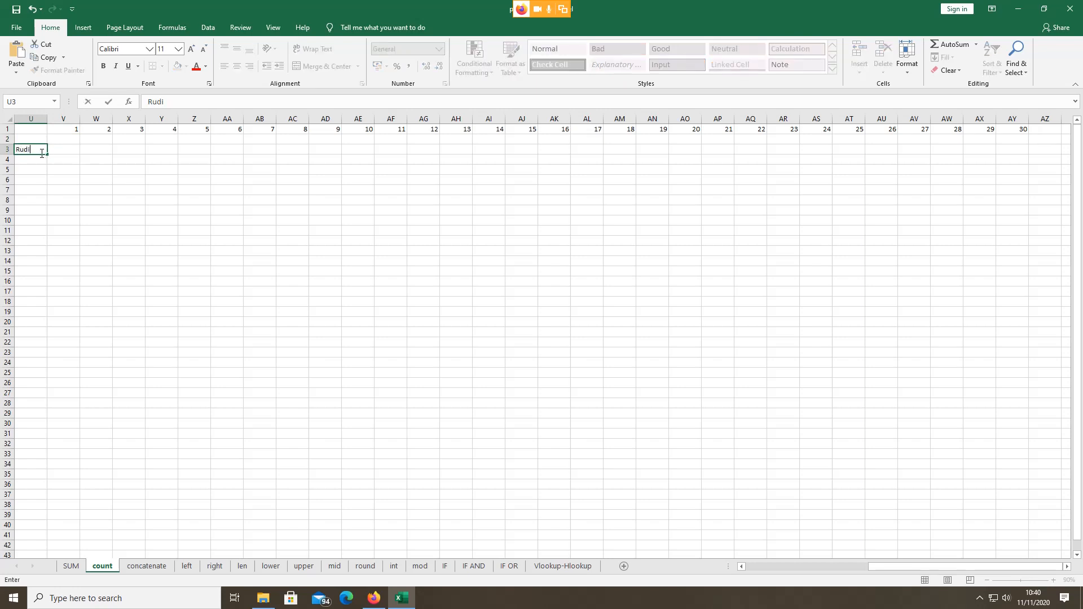
text(udi)
click(217, 252)
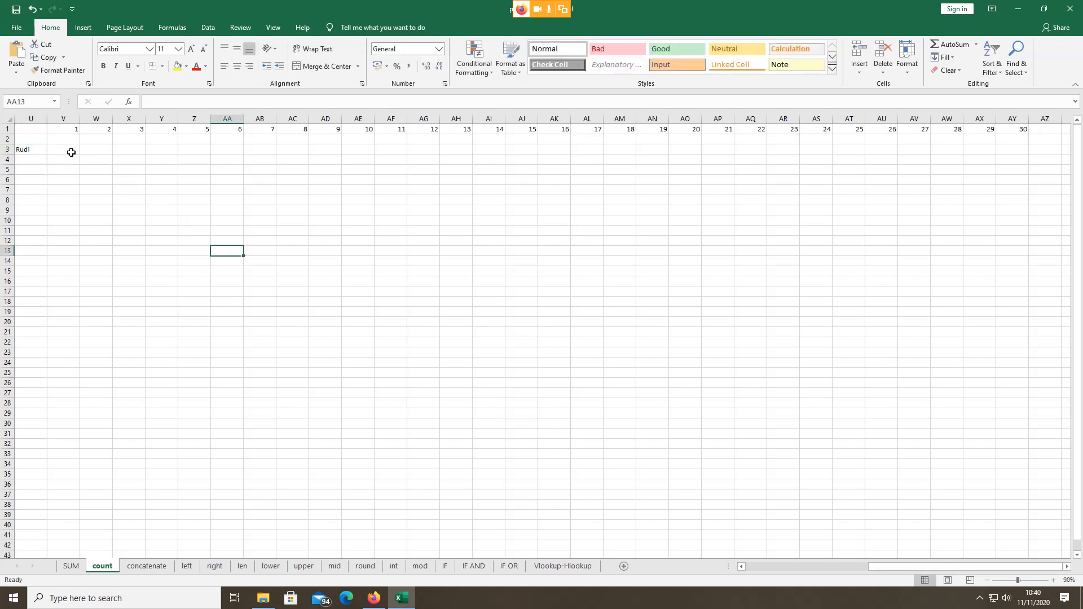
Step: Type the codes s, h, h, h, h, h, i, s, a into V3 through AD3
click(70, 149)
text(s)
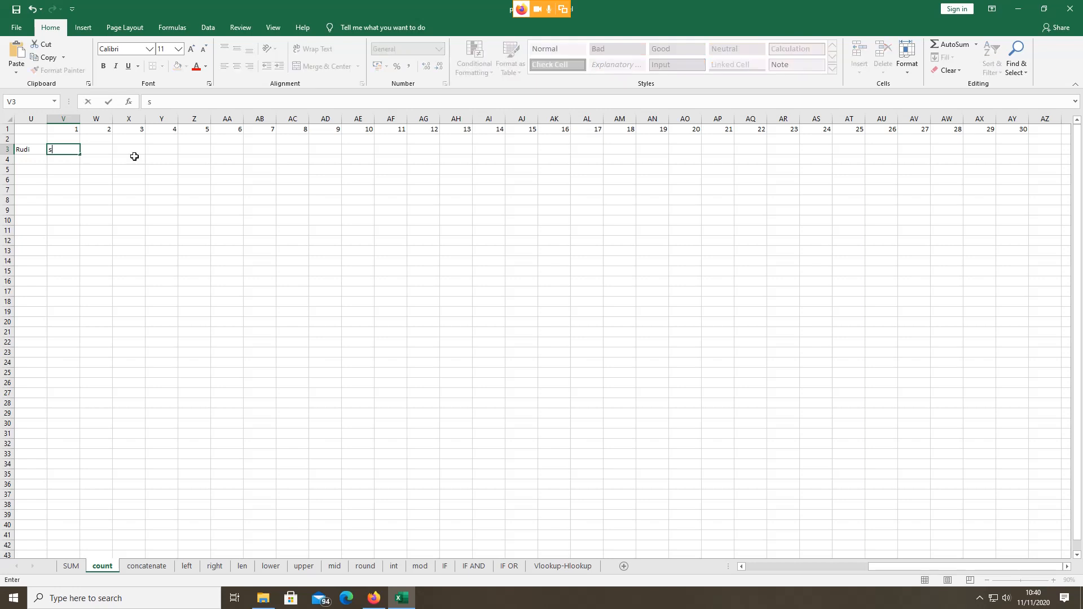
click(93, 147)
text(h)
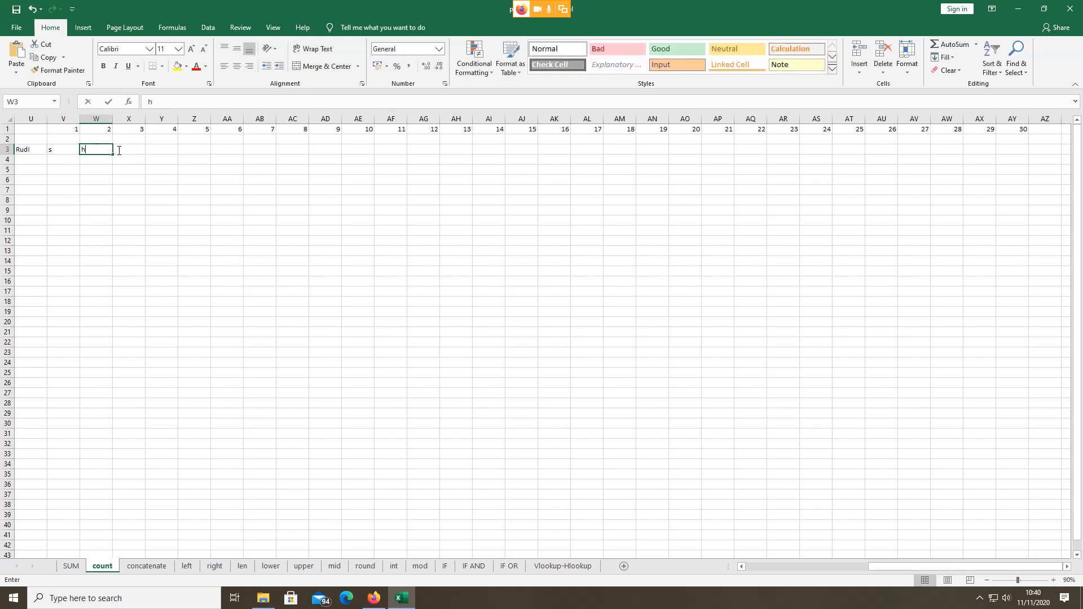
click(129, 150)
text(h)
click(161, 148)
text(h)
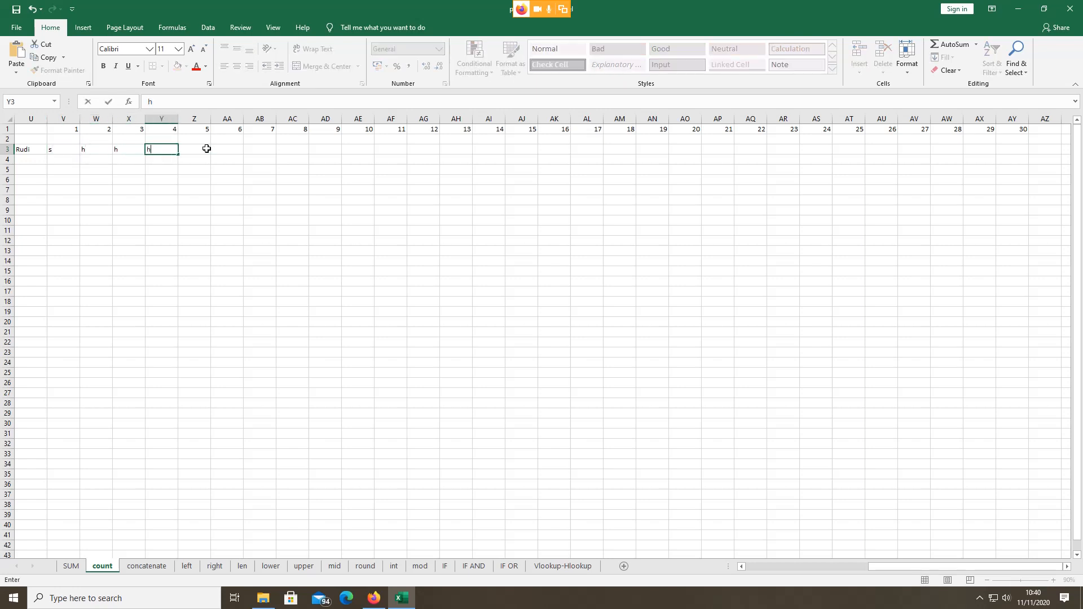
click(208, 147)
text(h)
click(234, 148)
text(h)
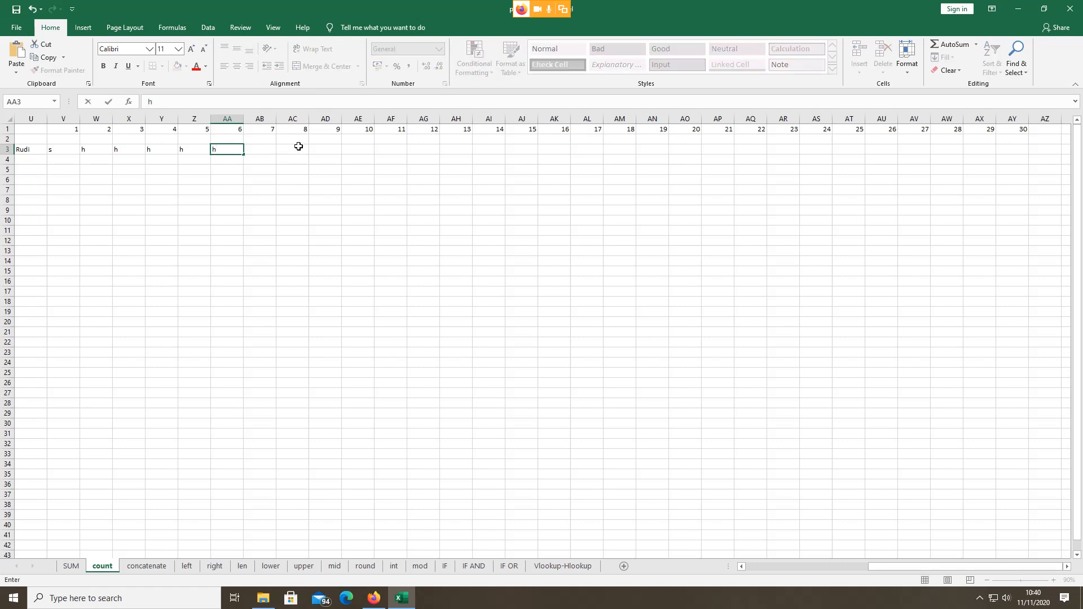
click(261, 149)
text(i)
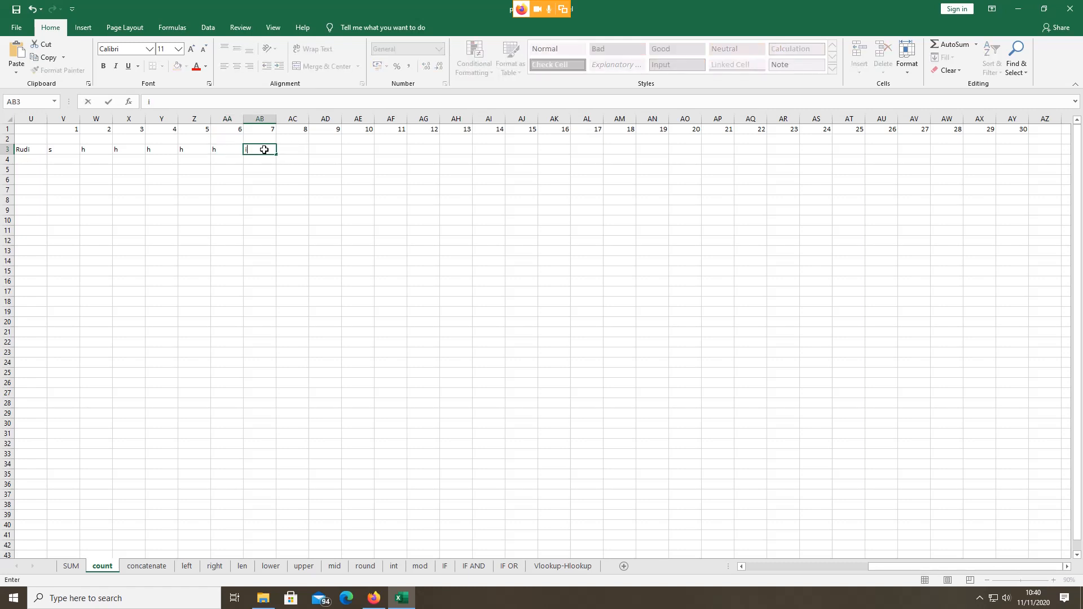
click(295, 147)
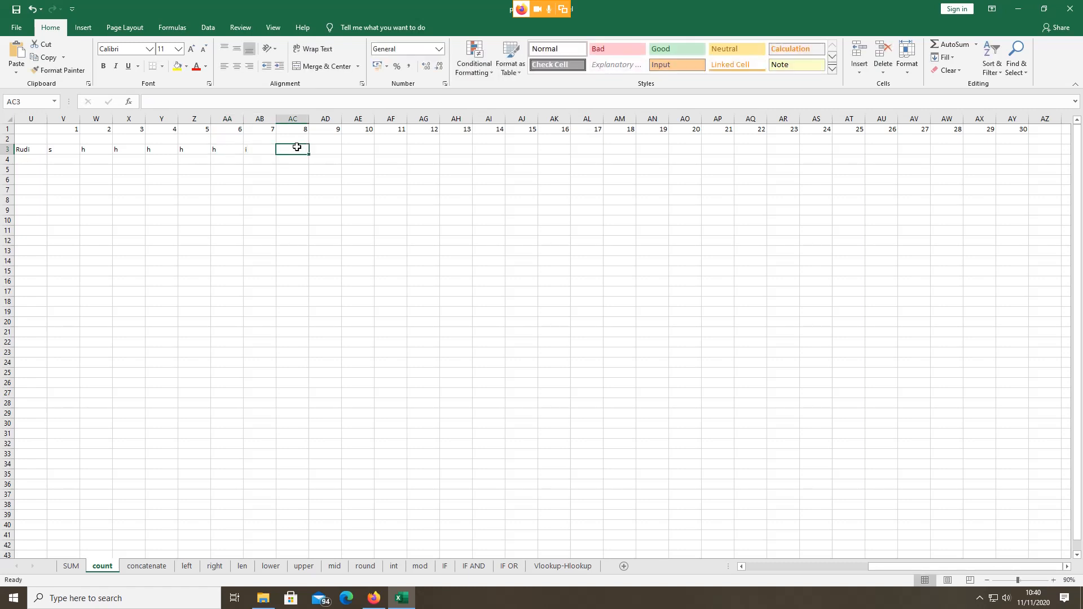
text(s)
click(326, 152)
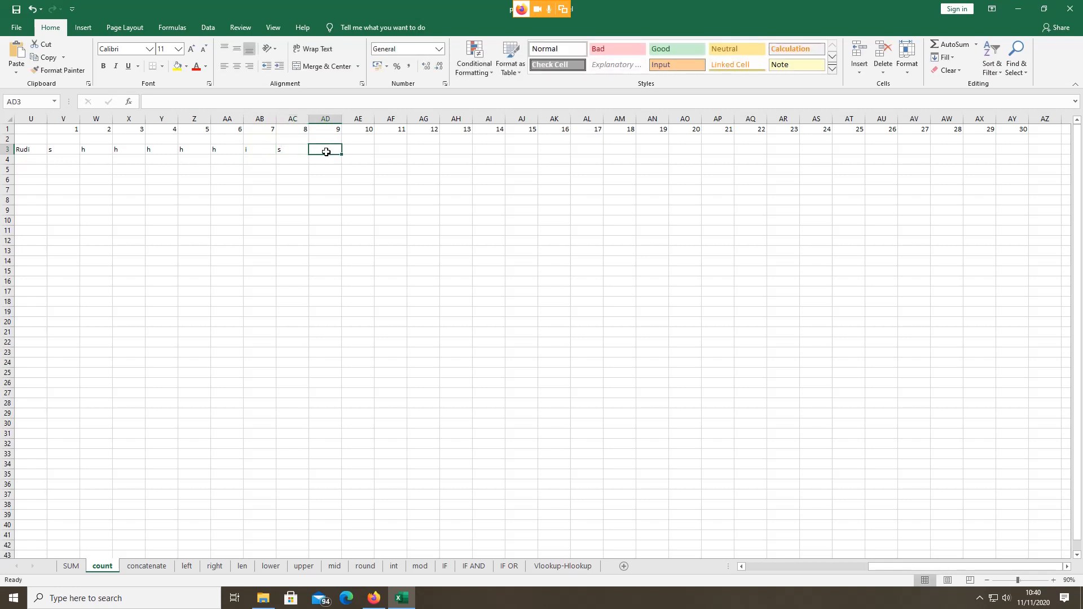
text(a)
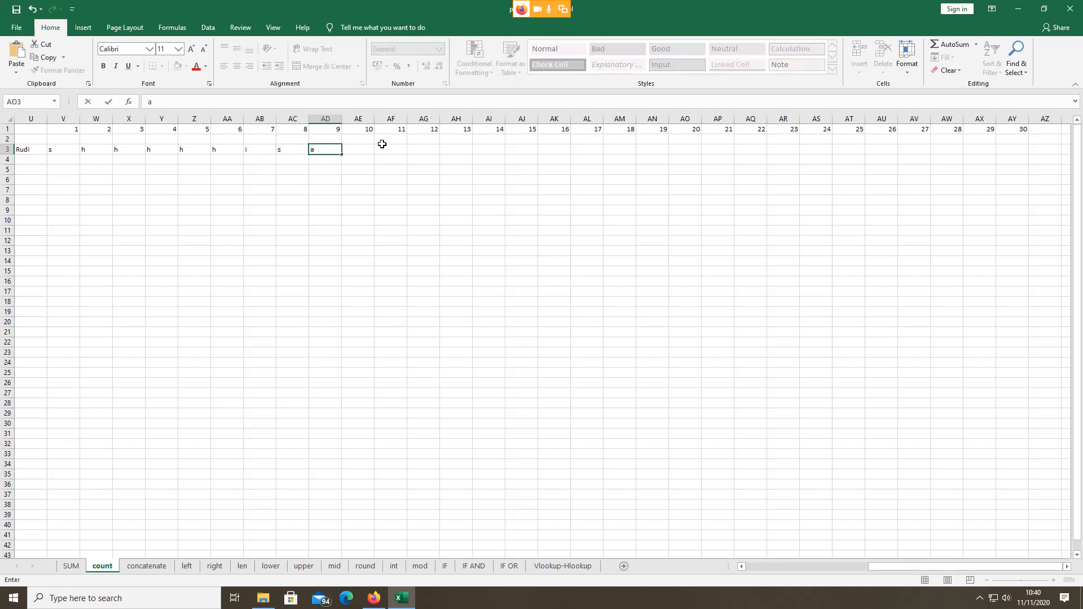
click(379, 141)
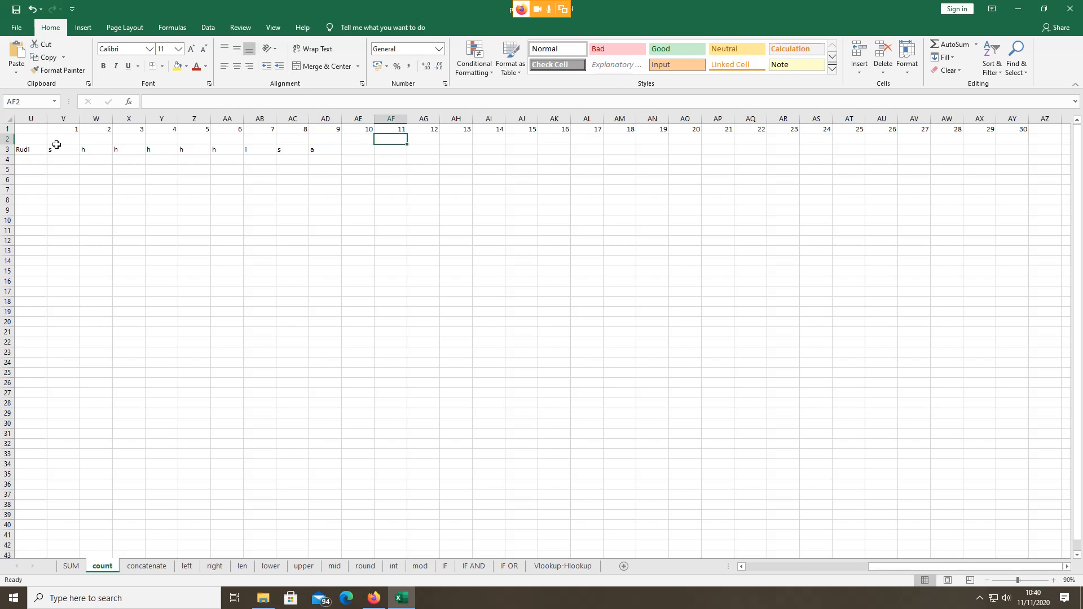
drag(56, 148, 1027, 150)
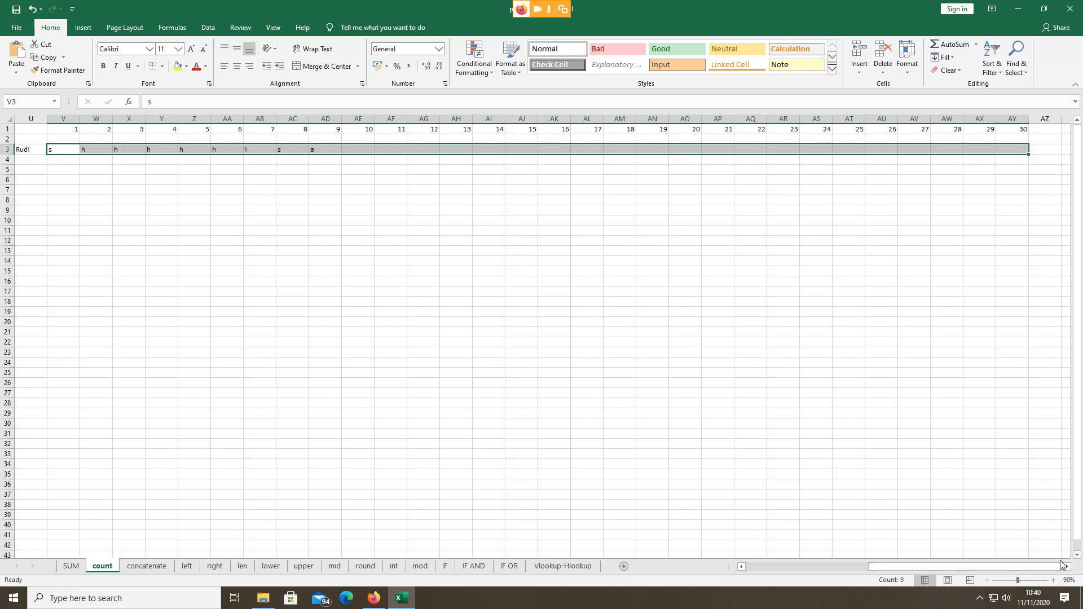
Step: Fill AE3 through AY3 with codes h×7, a, a, i, i, h, h, s, s, h, h, a, a, h, h
click(349, 148)
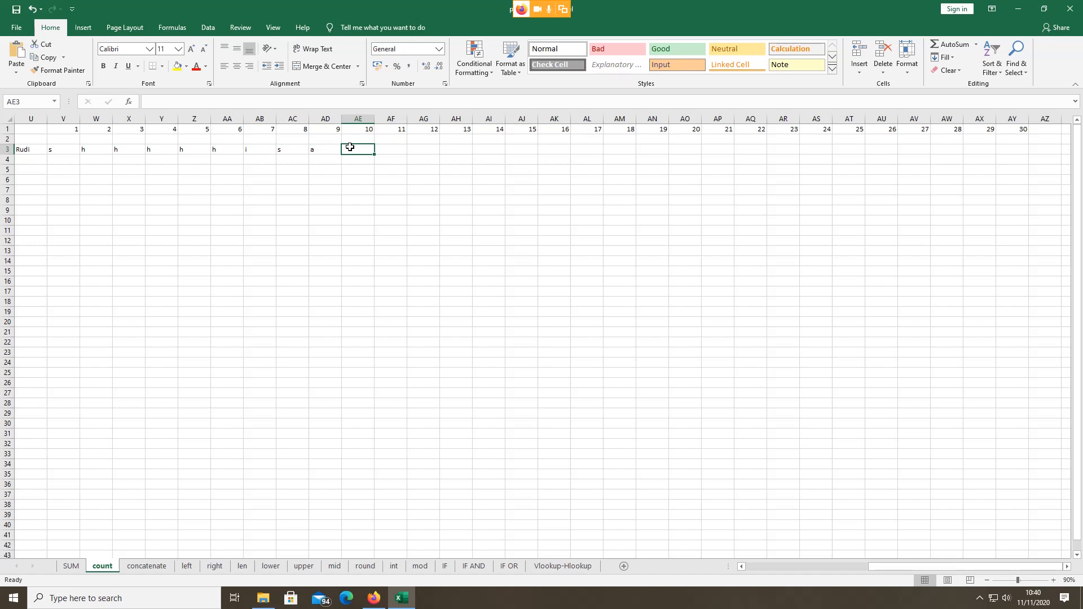
text(h)
click(398, 150)
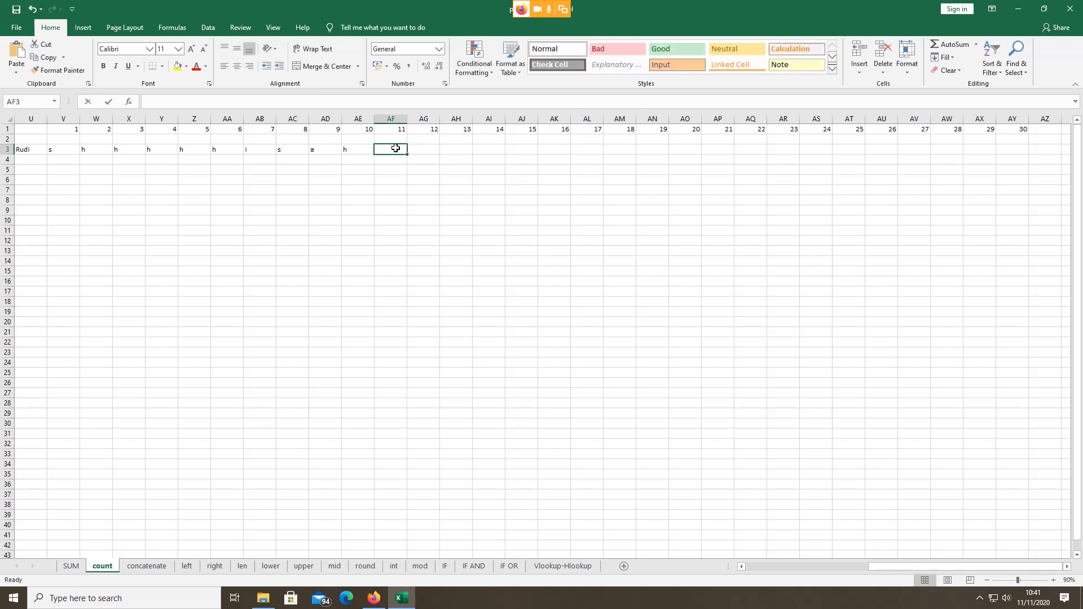
text(h)
click(413, 148)
text(h)
click(450, 150)
text(h)
click(493, 149)
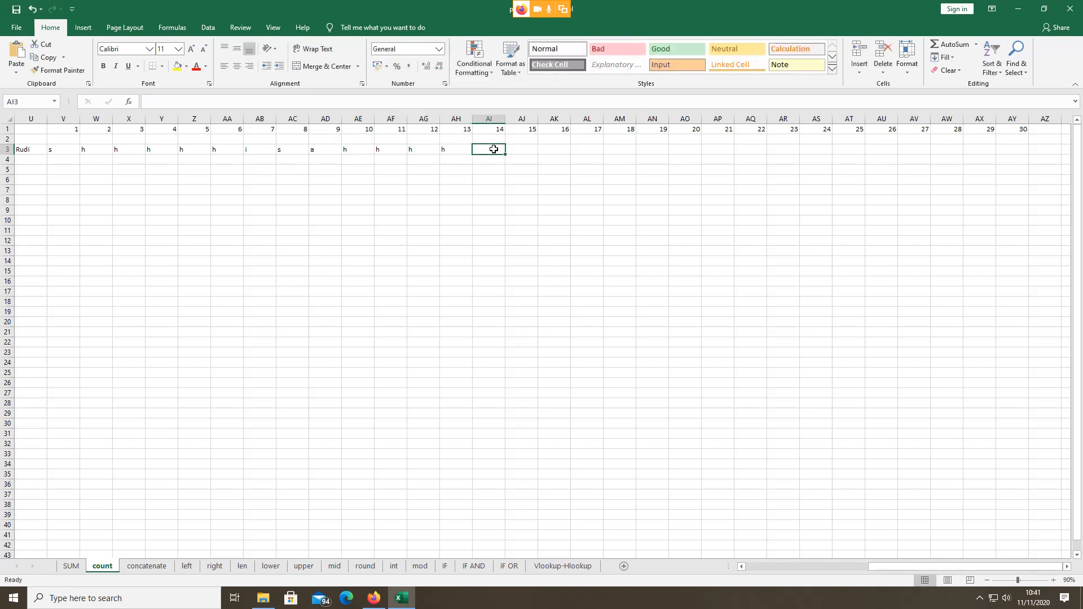
text(h)
click(527, 147)
text(h)
click(550, 148)
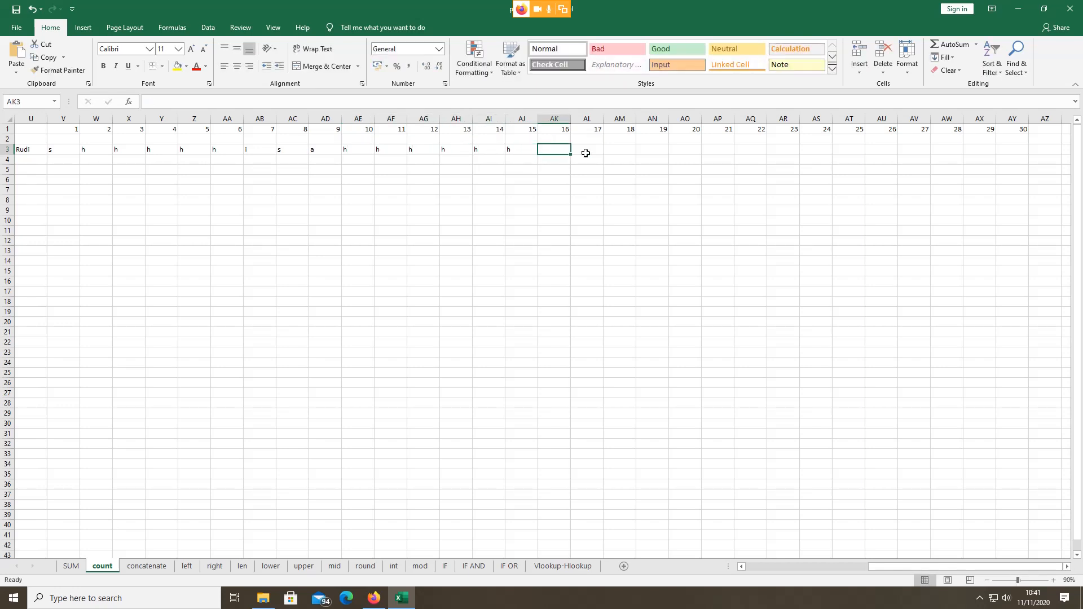
text(h)
click(586, 148)
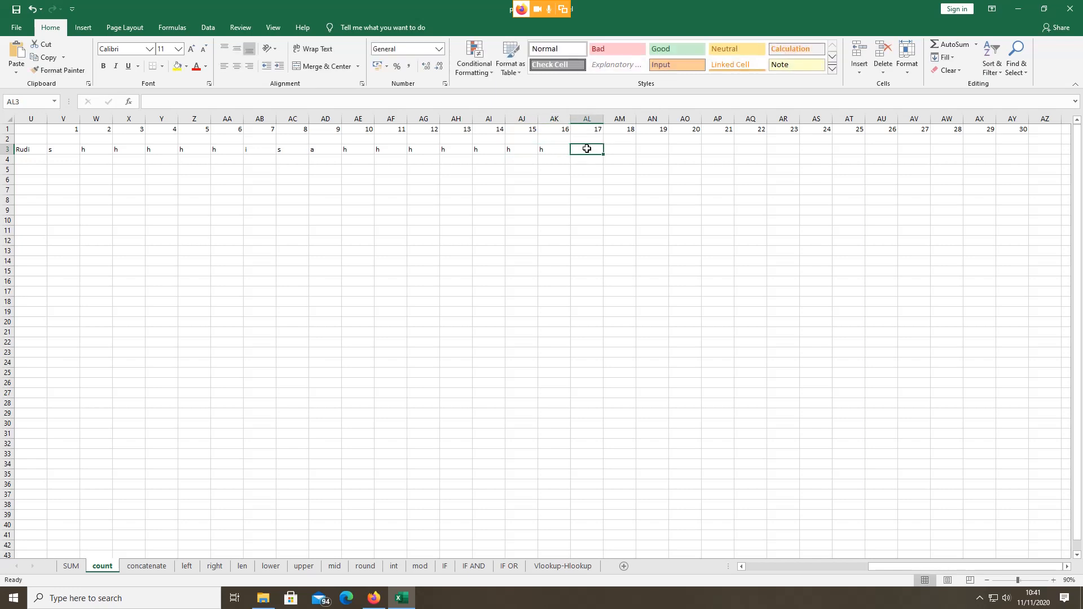
text(a)
click(621, 149)
text(a)
click(648, 147)
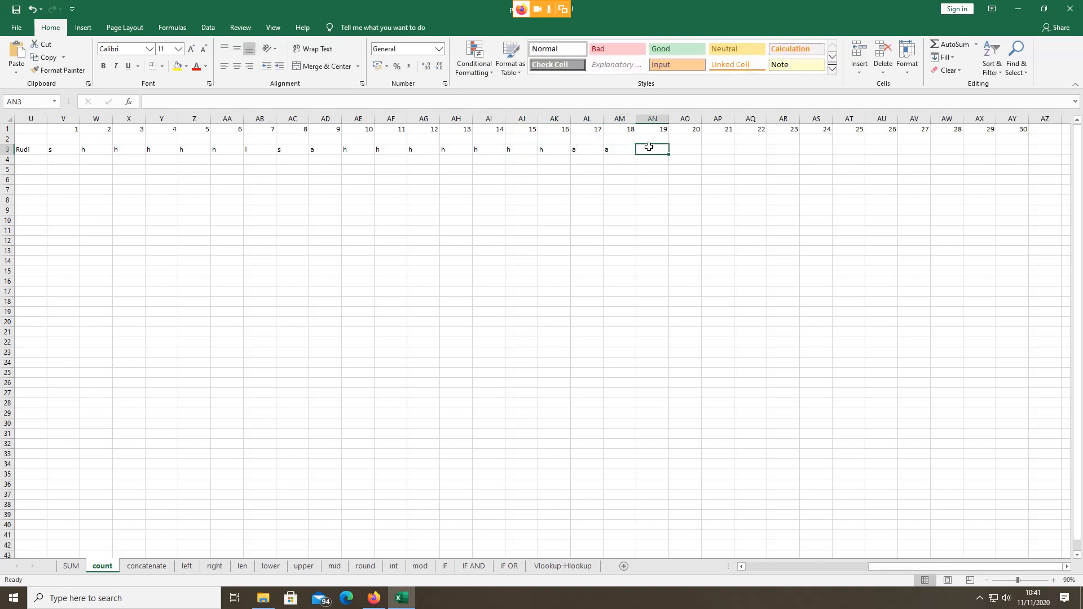
text(i)
click(672, 149)
text(i)
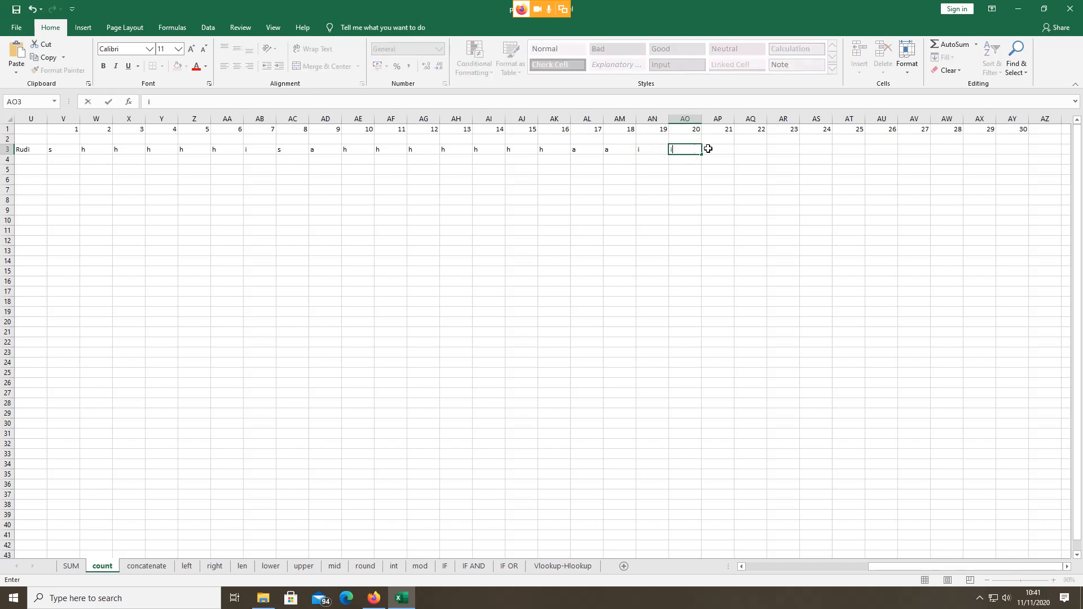
click(721, 150)
text(h)
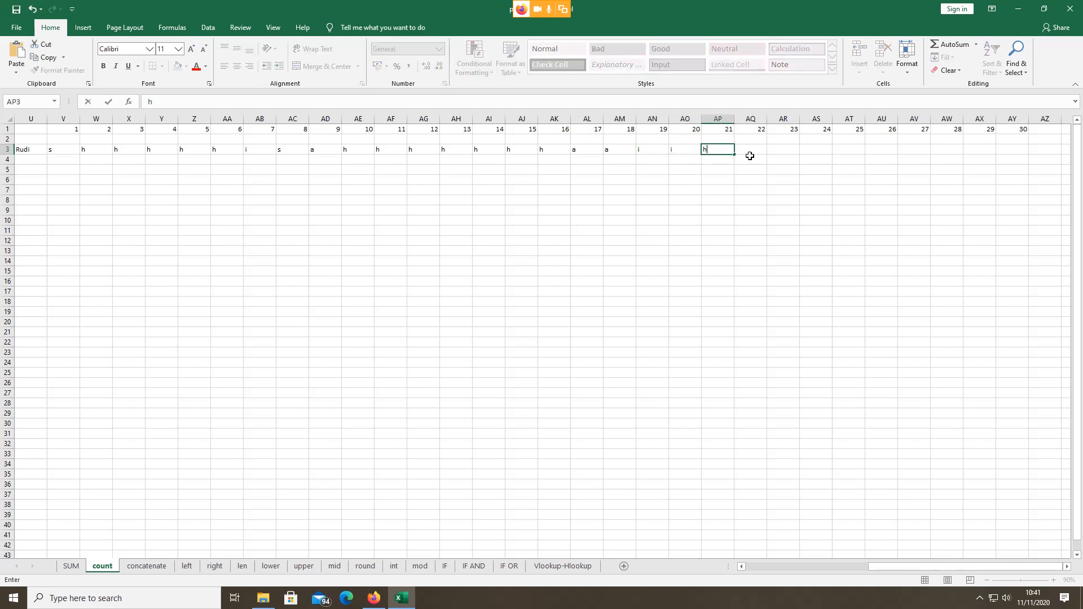
click(750, 152)
text(h)
click(776, 147)
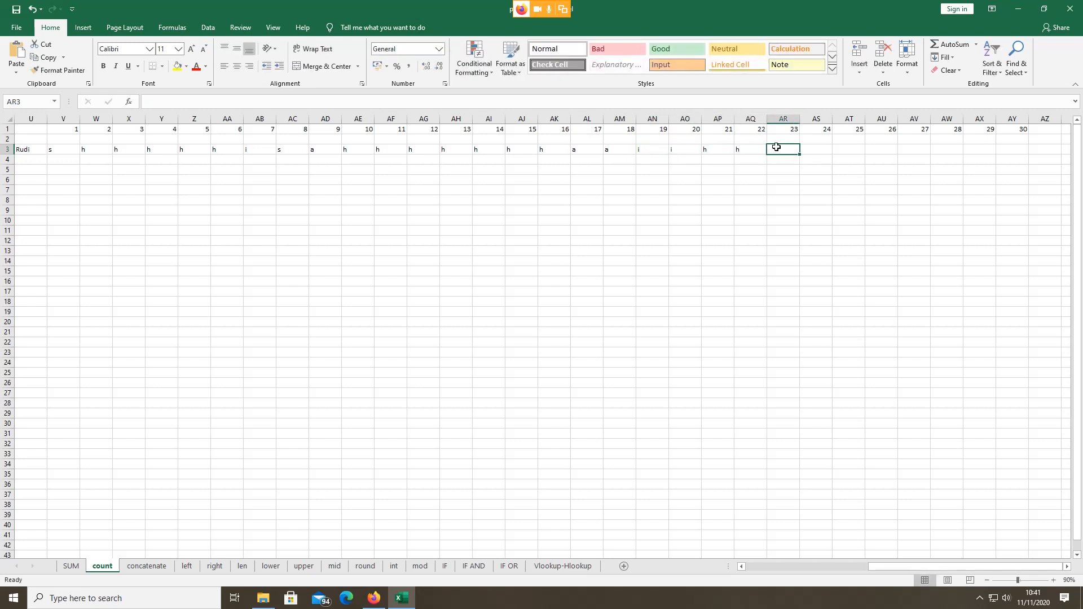
text(s)
click(817, 148)
text(s)
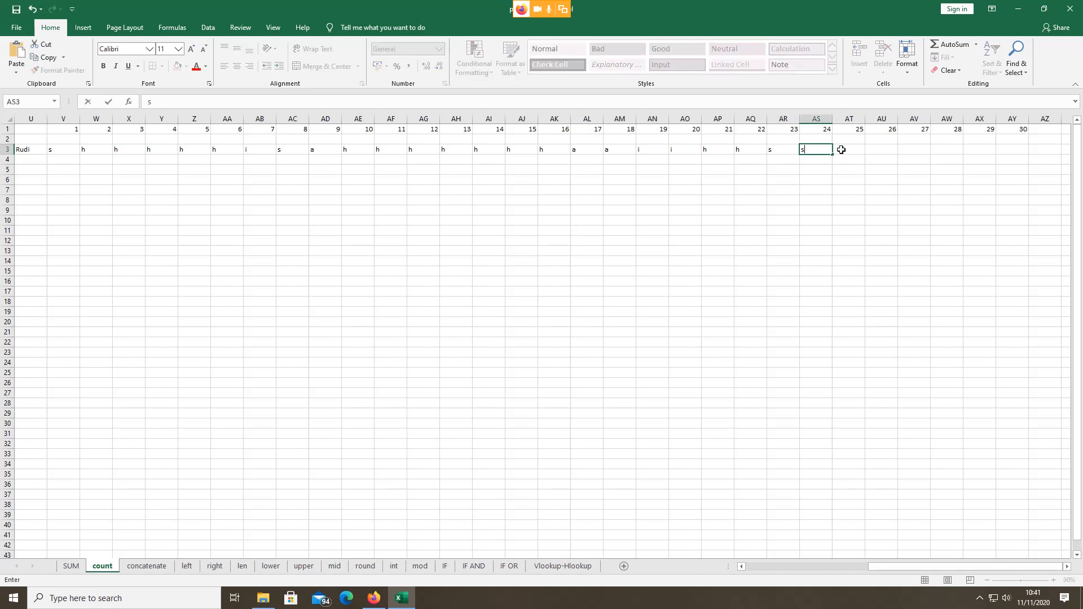
click(847, 148)
text(h)
click(870, 149)
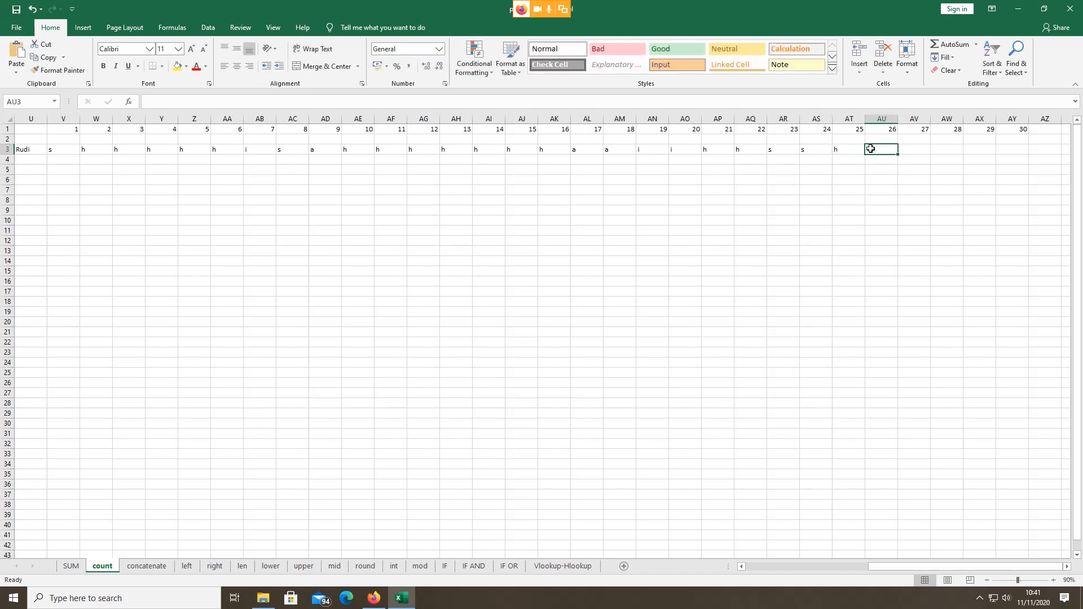
text(h)
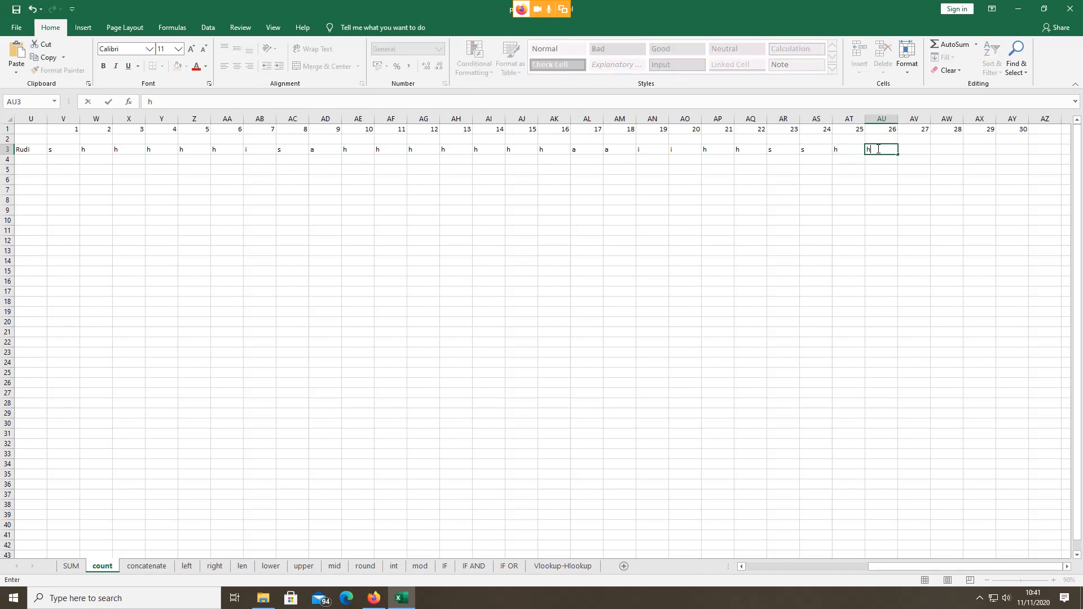
click(916, 148)
text(a)
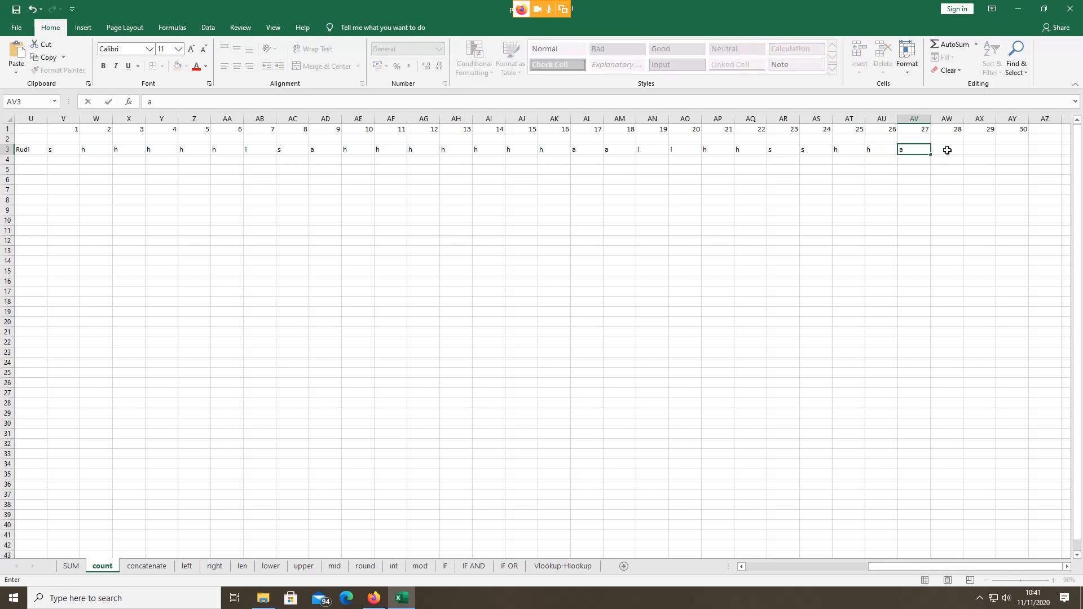
click(948, 148)
text(a)
click(965, 147)
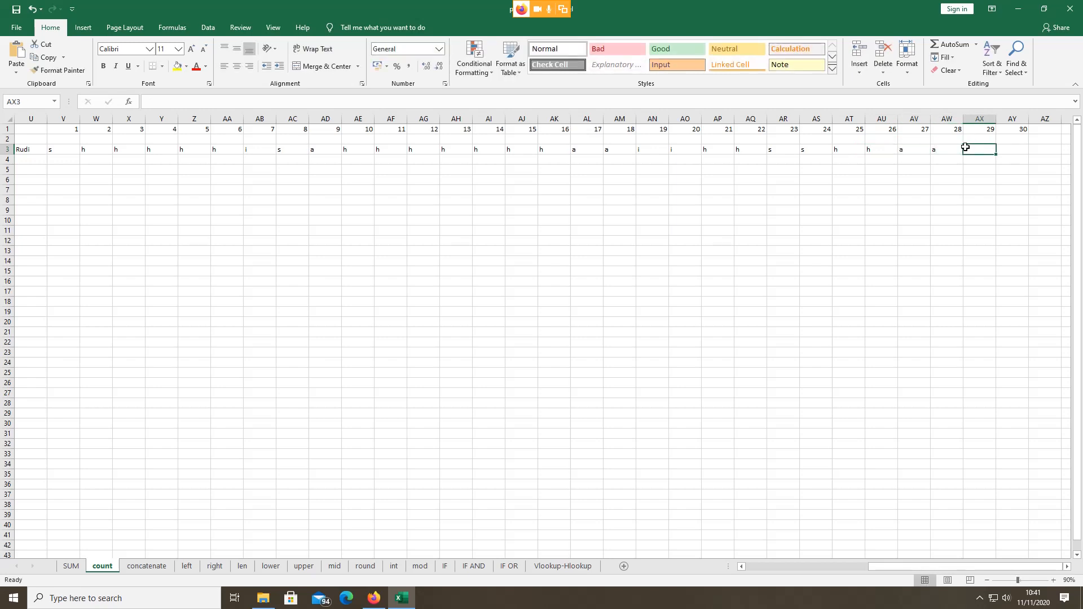
text(h)
click(1009, 146)
text(h)
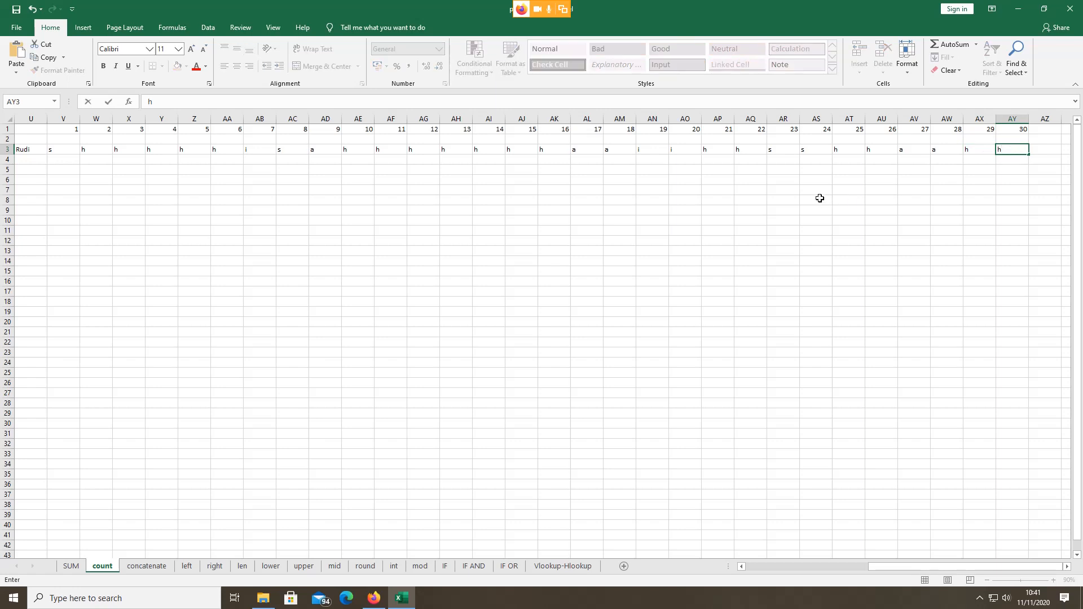
click(790, 251)
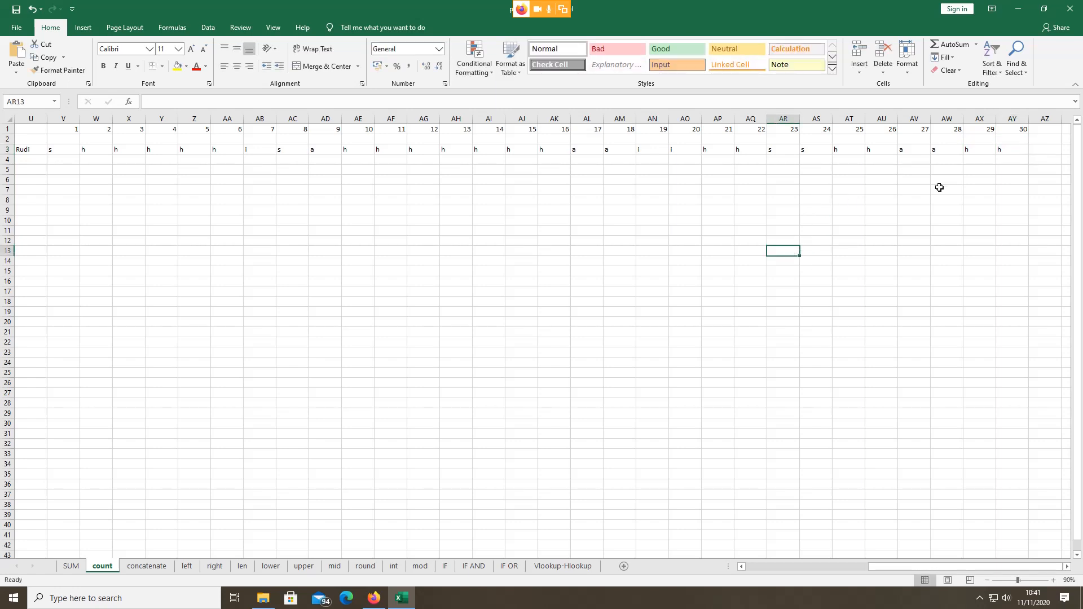
Step: Zoom back in and type the heading Hadir into AZ1, next to day 30
click(1054, 580)
click(1054, 580)
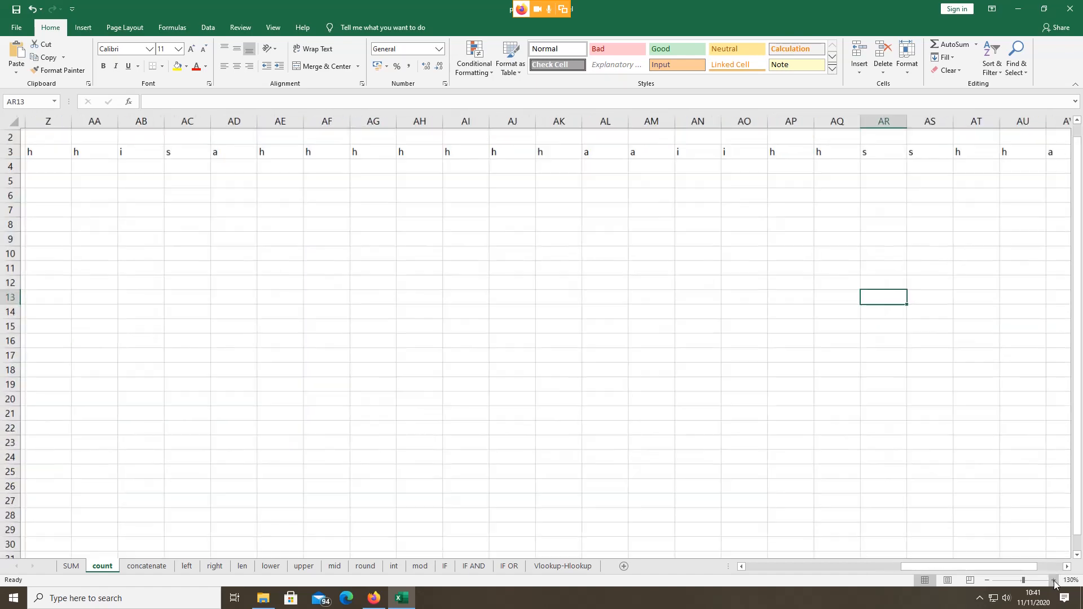
click(1053, 581)
click(1054, 580)
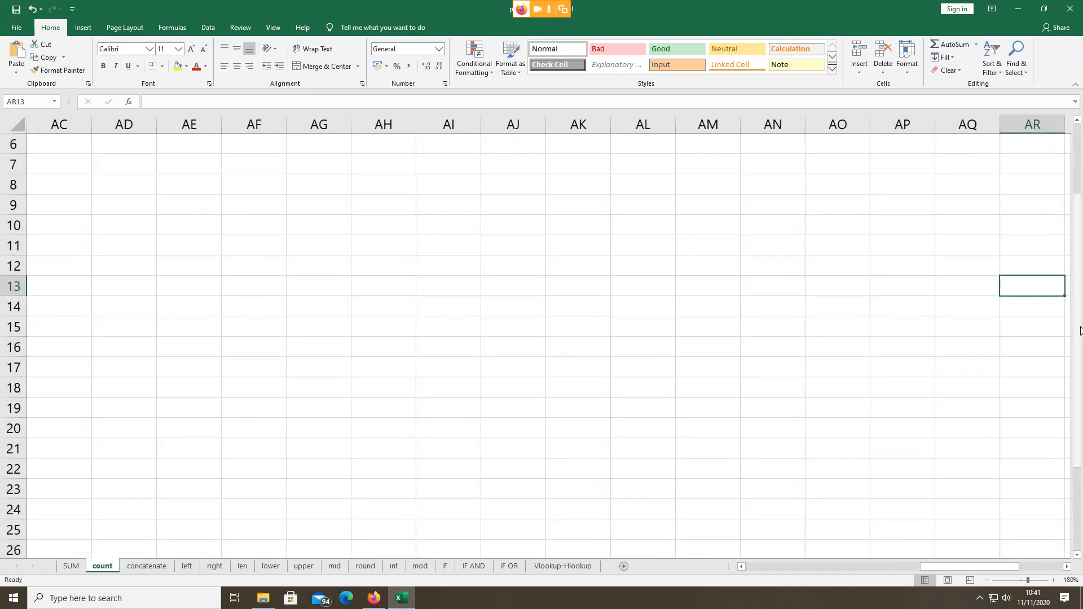
scroll(1081, 182, up, 2)
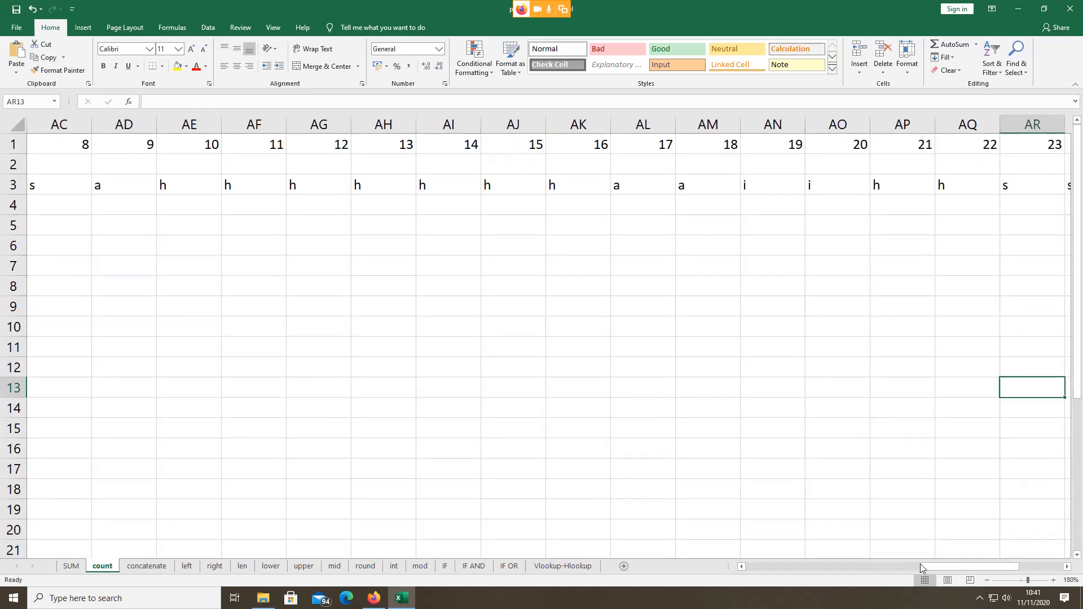
drag(920, 565, 992, 530)
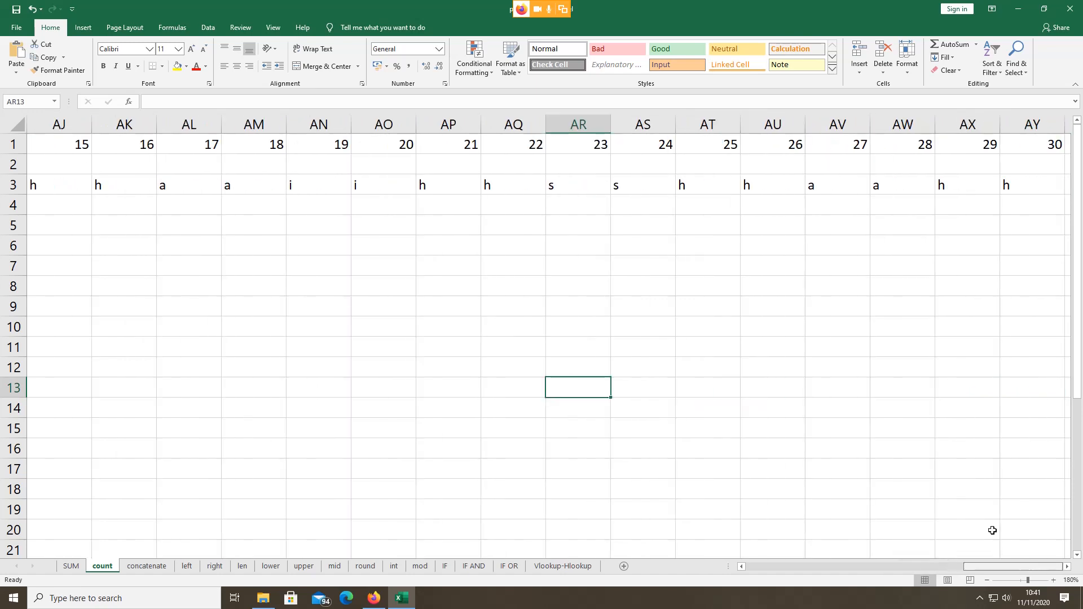
click(1029, 186)
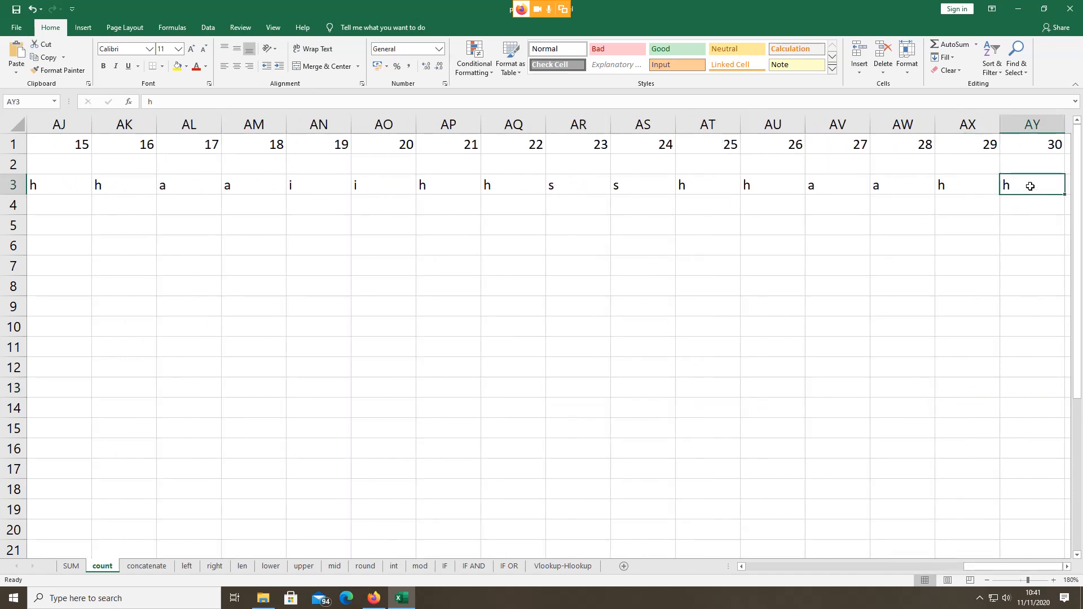
key(Right)
key(Right)
key(Right)
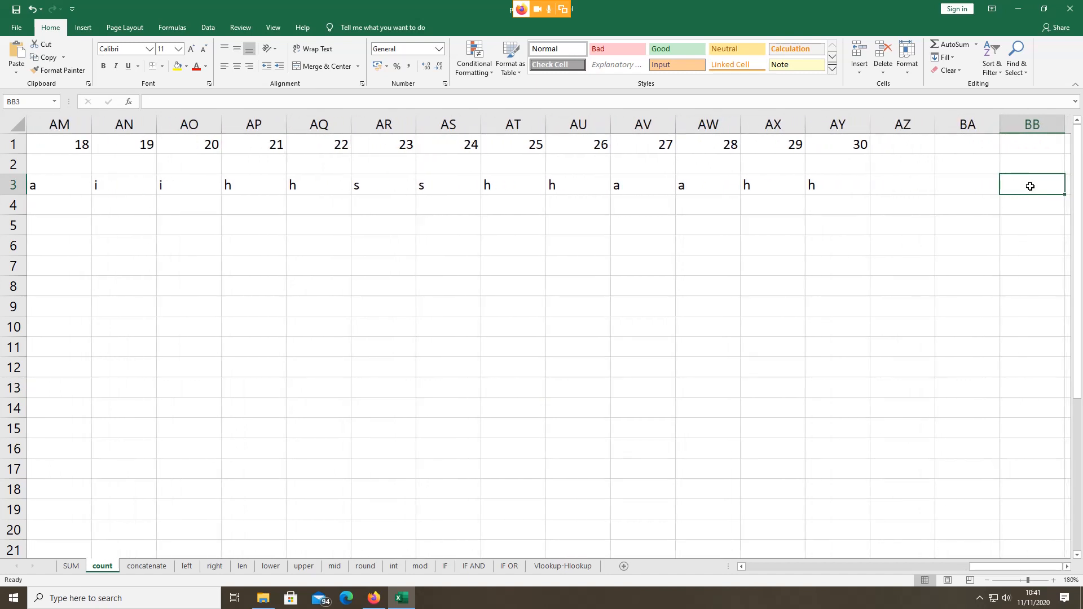
click(887, 184)
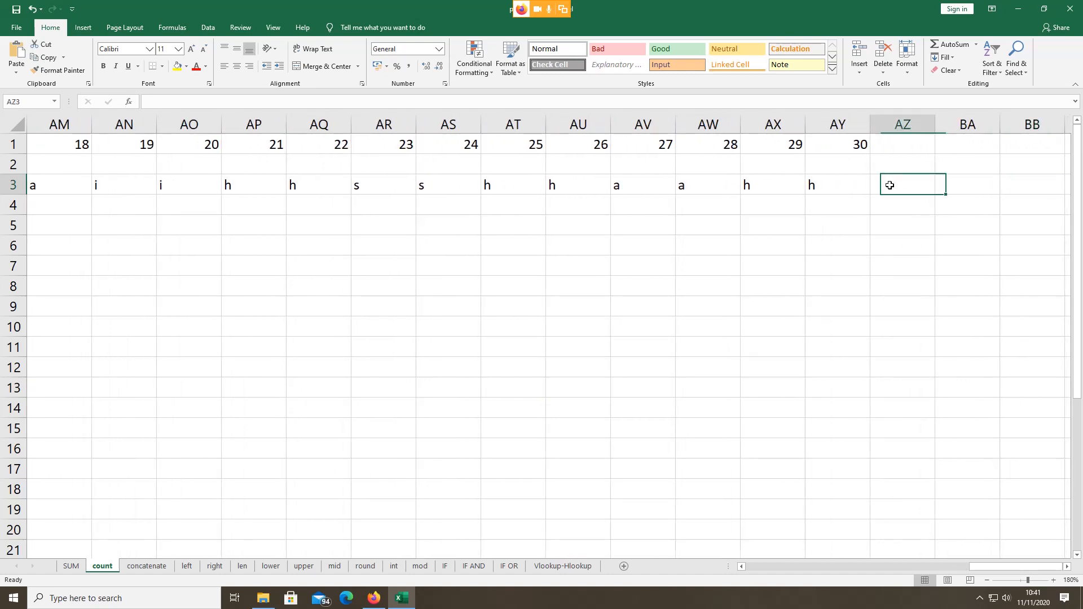
click(894, 147)
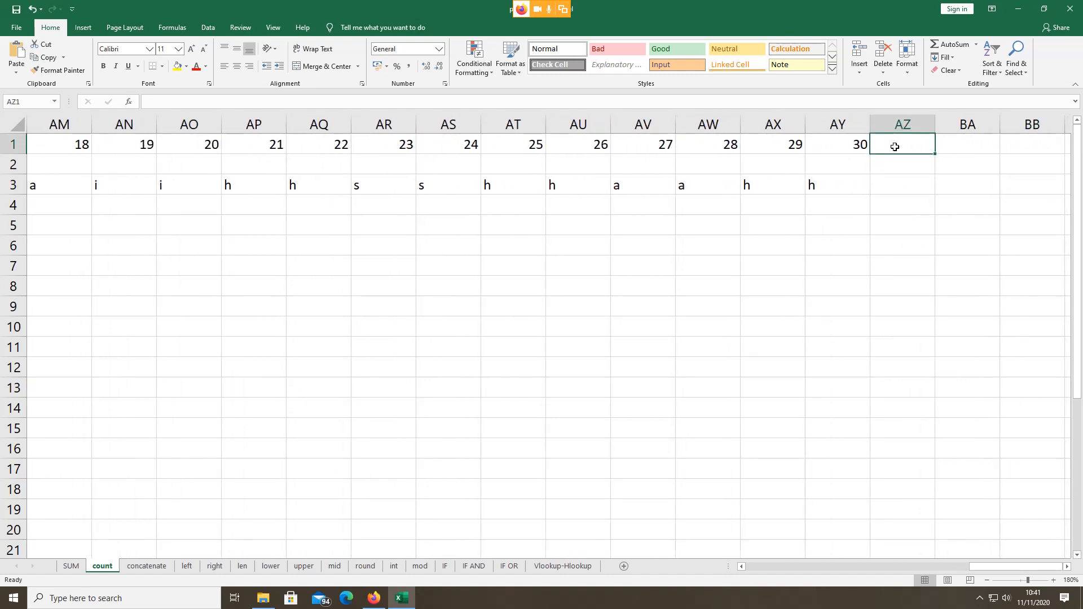
text(Ha)
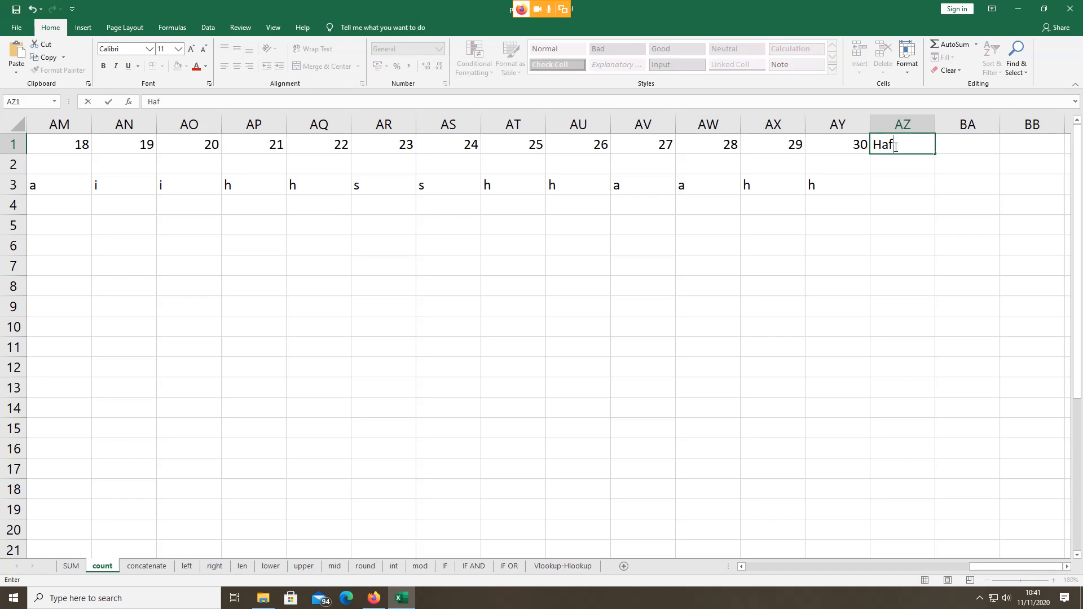
text(dir)
click(884, 184)
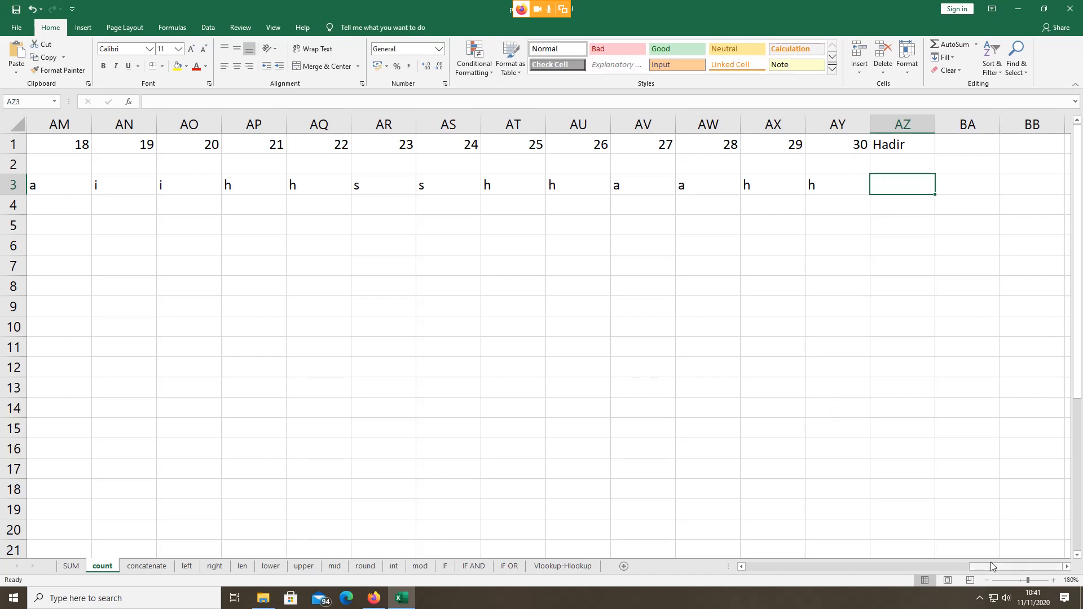
drag(990, 562, 984, 536)
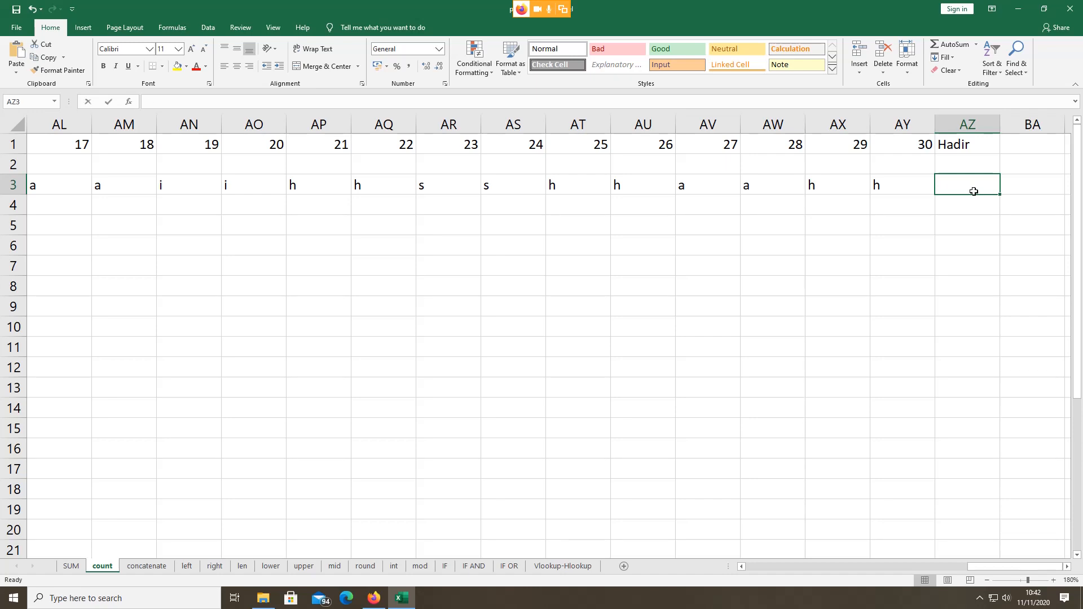
Step: Enter =COUNTIF(V3:AZ3;"h") in AZ3, triggering a circular-reference warning
text(=)
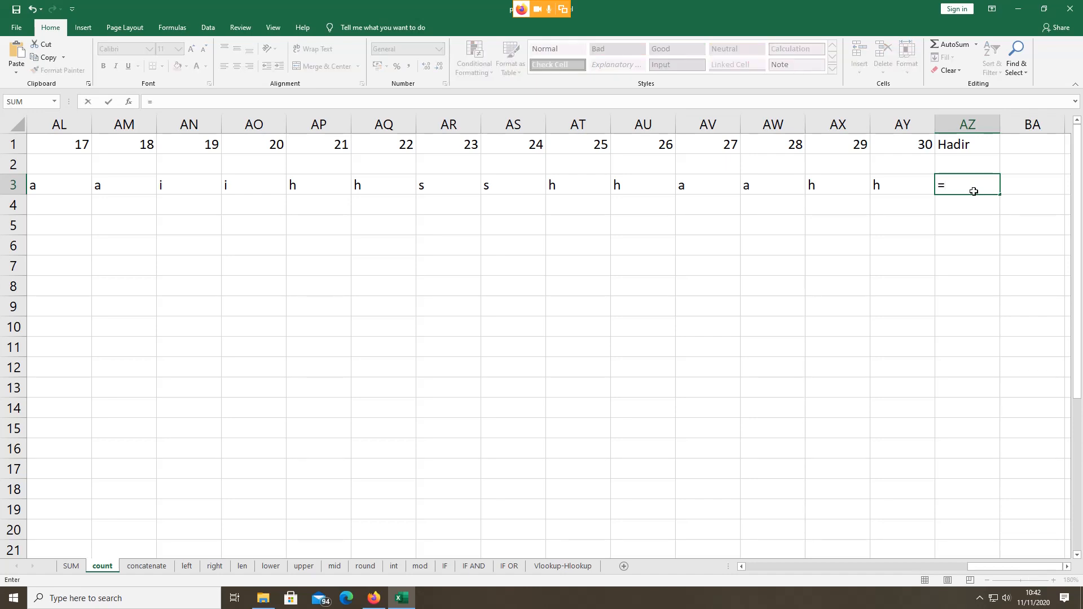
click(373, 603)
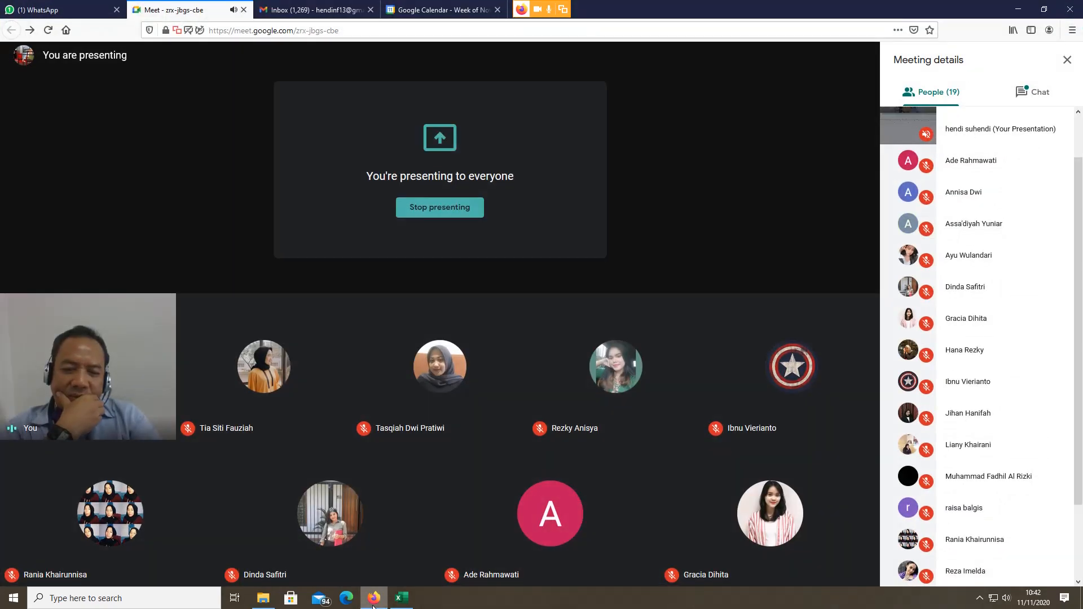
click(405, 601)
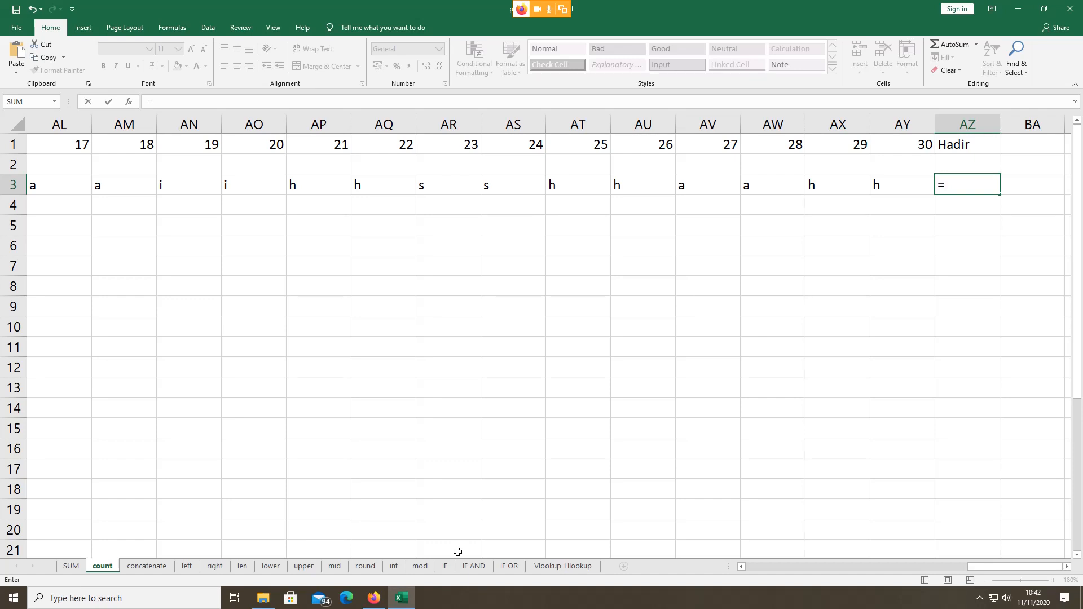
text(c)
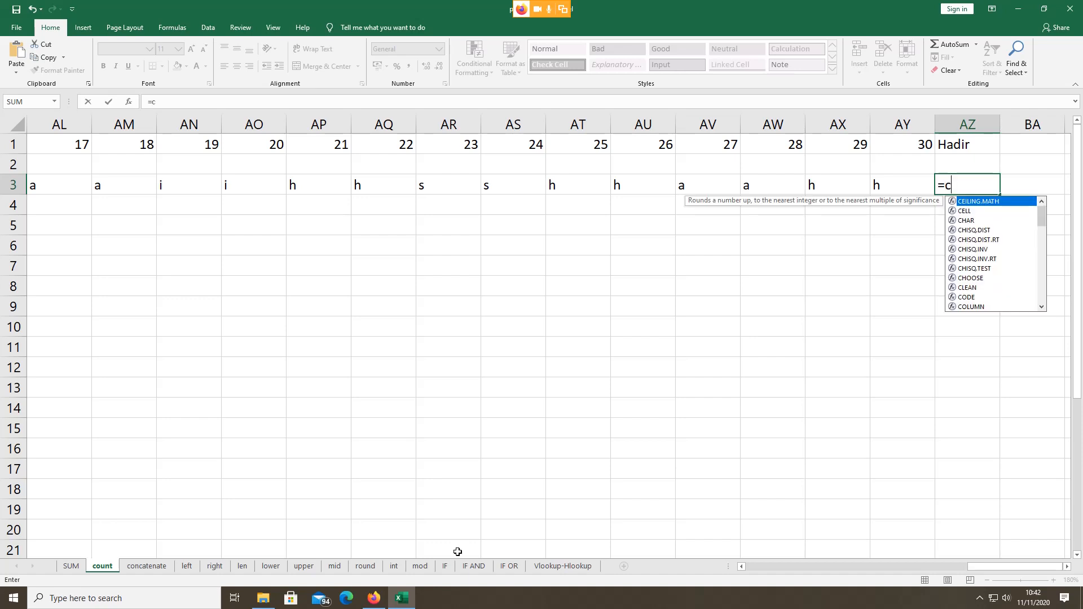
text(oun)
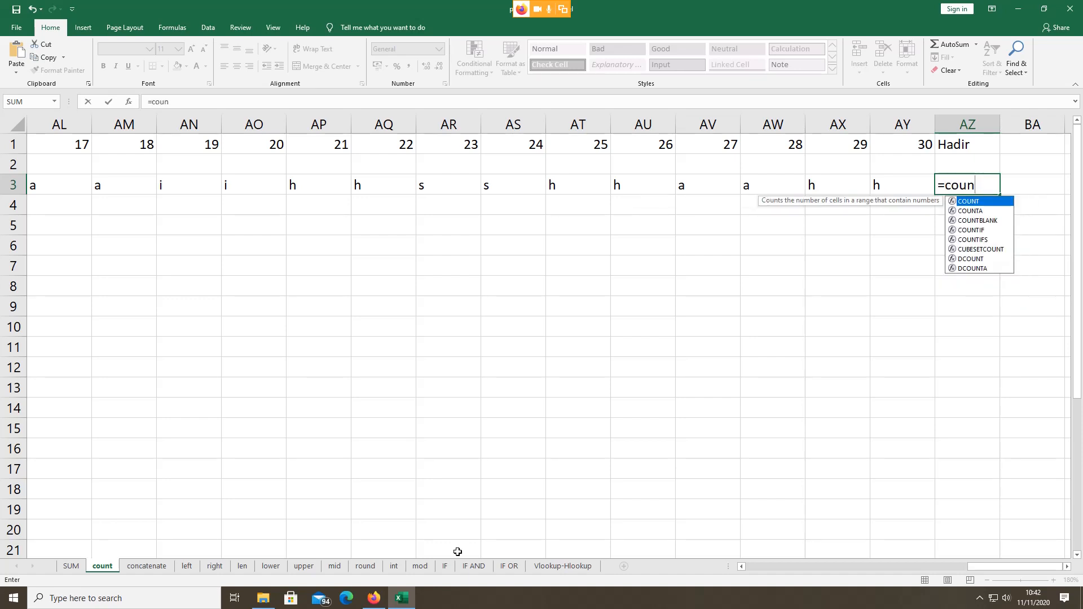
text(t)
double_click(963, 230)
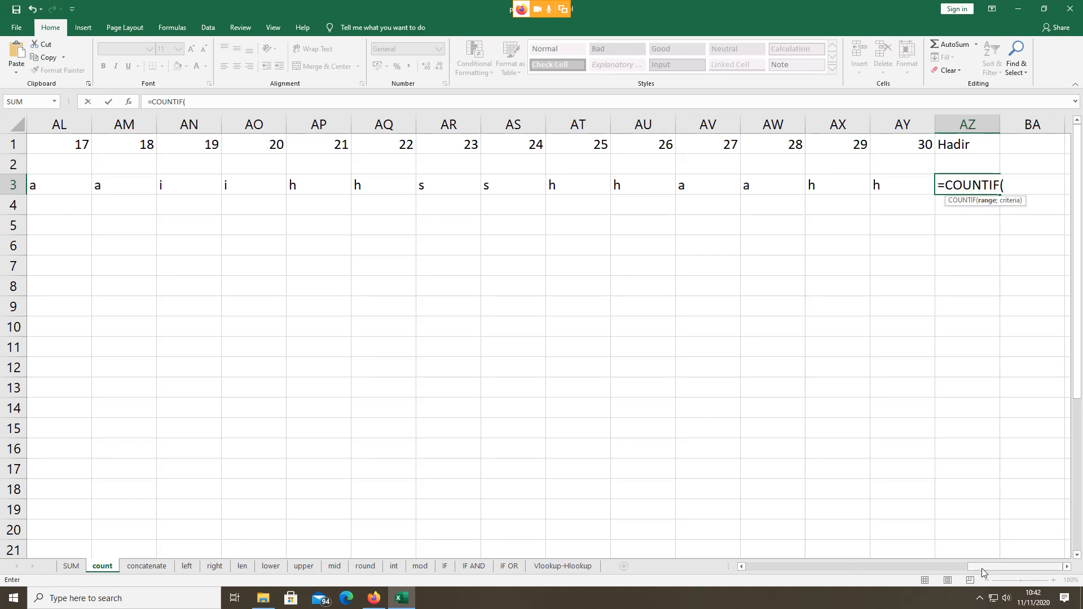
drag(981, 571, 833, 568)
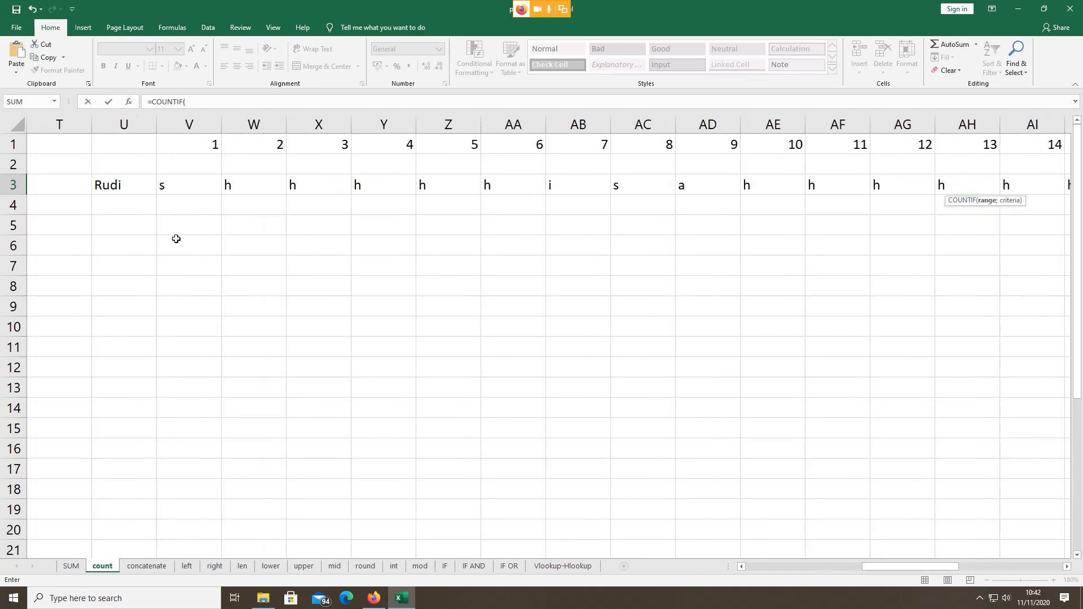
click(189, 185)
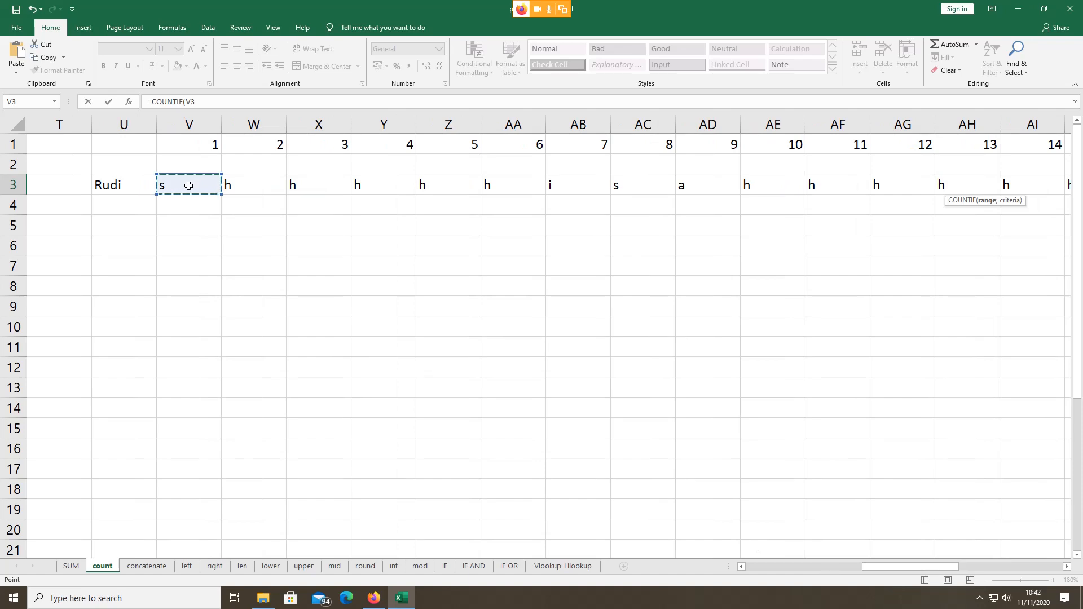
drag(189, 186, 1071, 186)
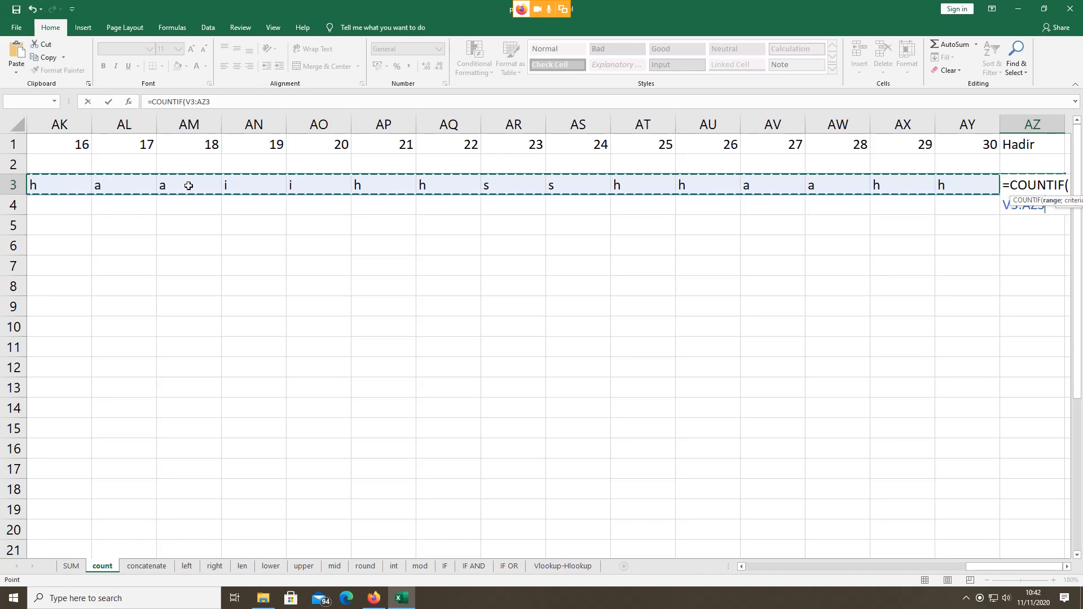
text(;)
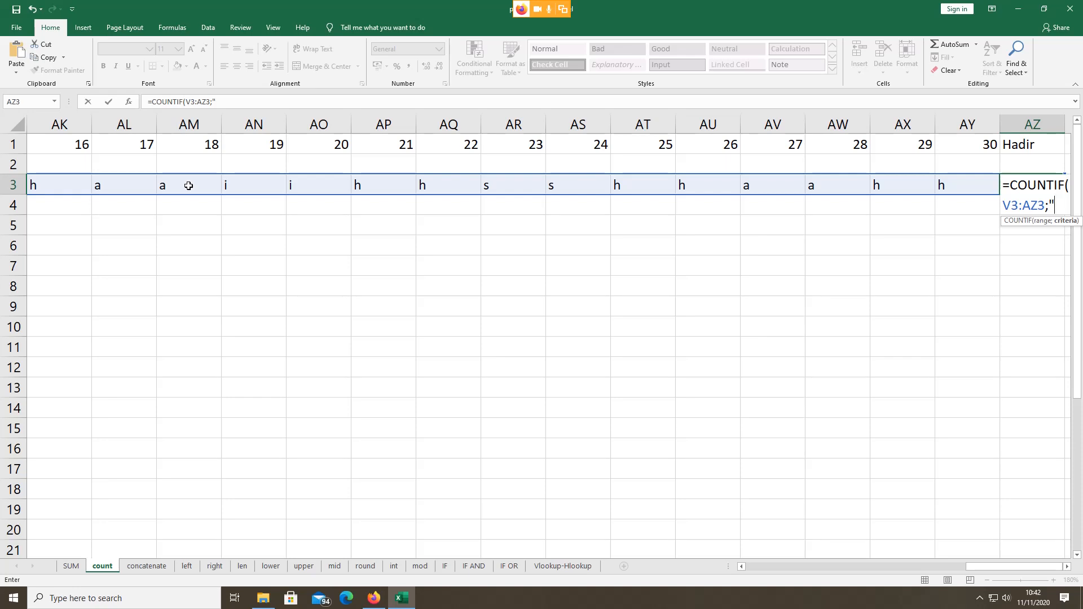
text("h"))
key(Return)
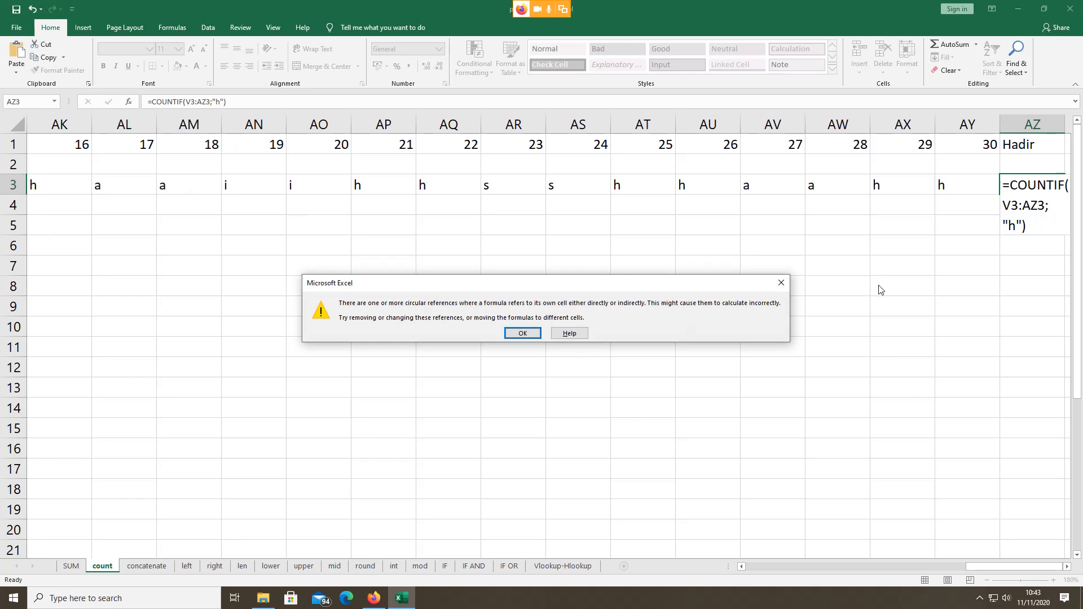
Step: Dismiss the circular-reference warning and re-enter AZ3's formula, which now shows 0
click(779, 283)
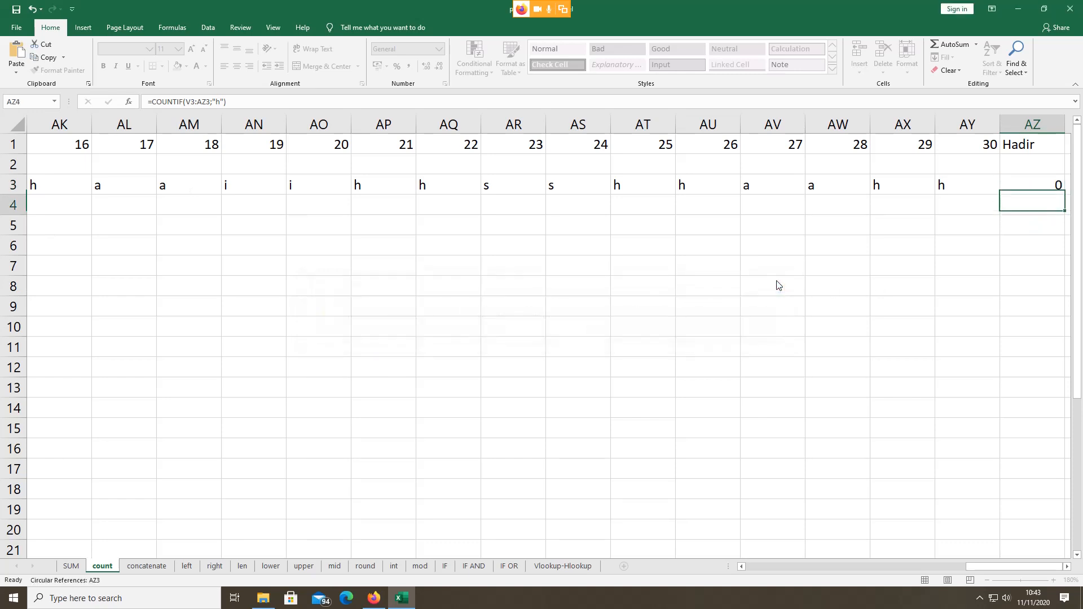
click(1001, 569)
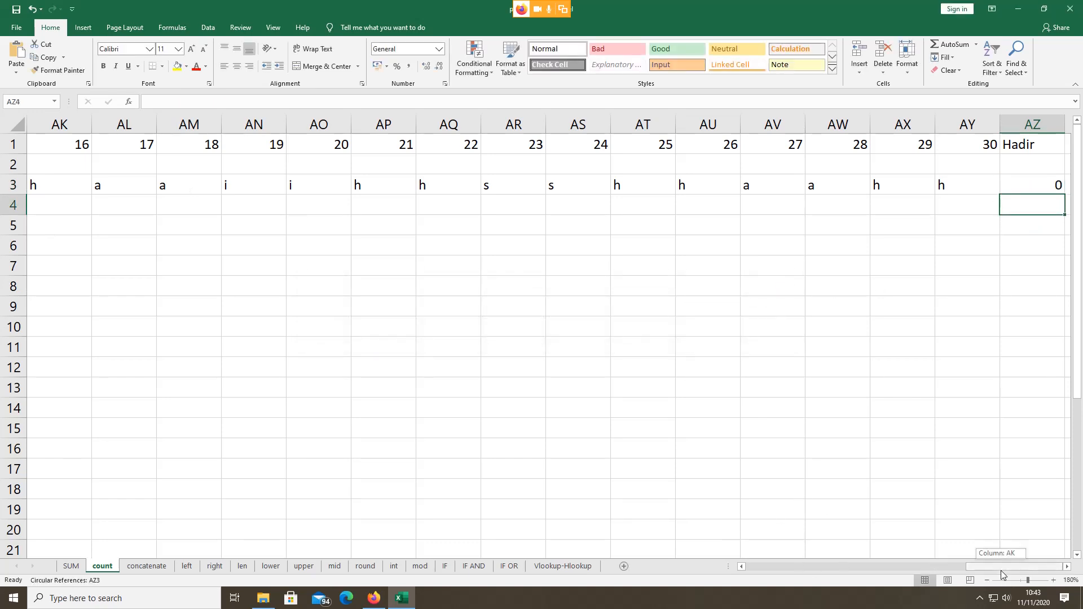
click(1050, 185)
double_click(1034, 186)
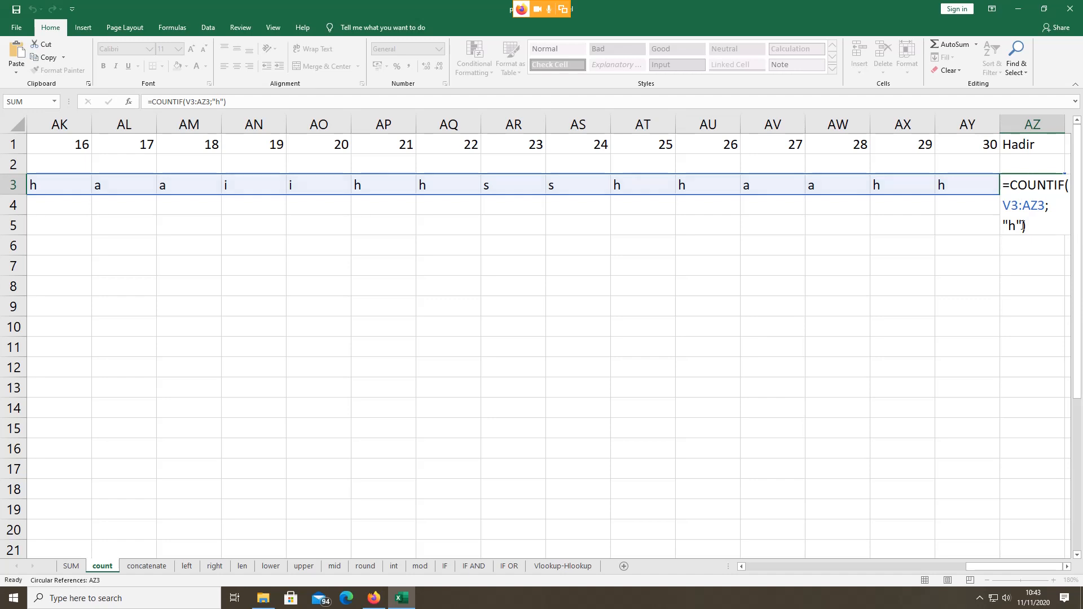
key(Return)
click(1029, 188)
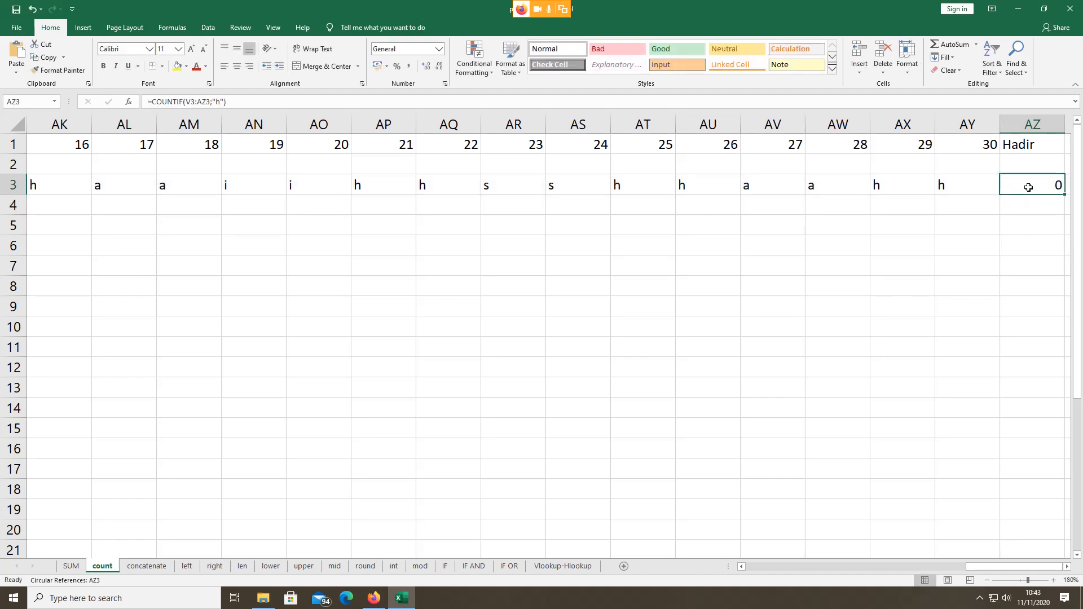
double_click(1028, 188)
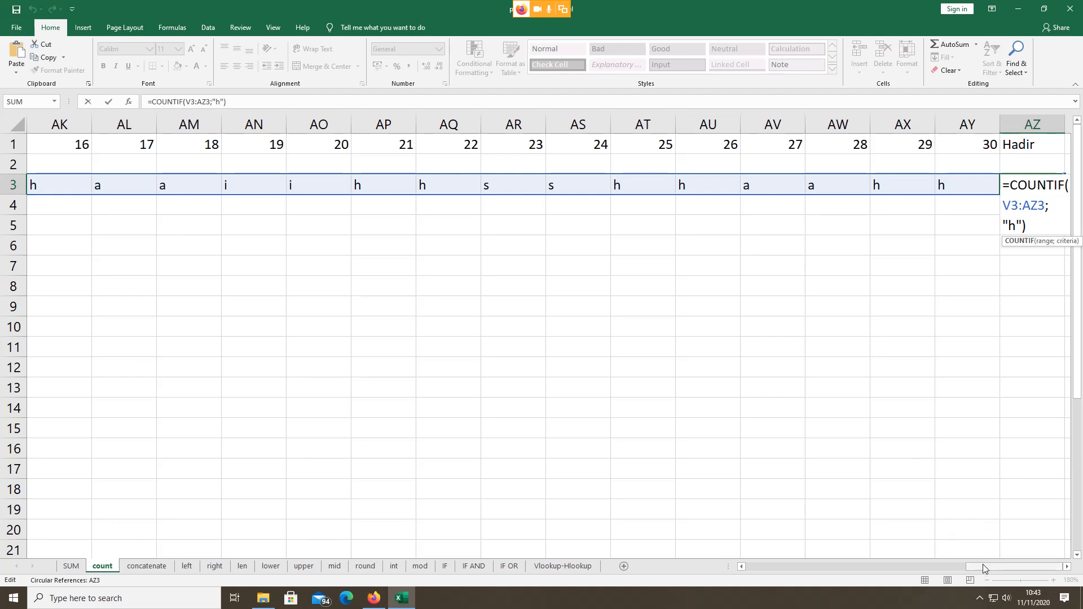
Step: Scroll back to Rudi's row and open the I22 Hadir COUNTIF formula for comparison
drag(982, 564, 847, 563)
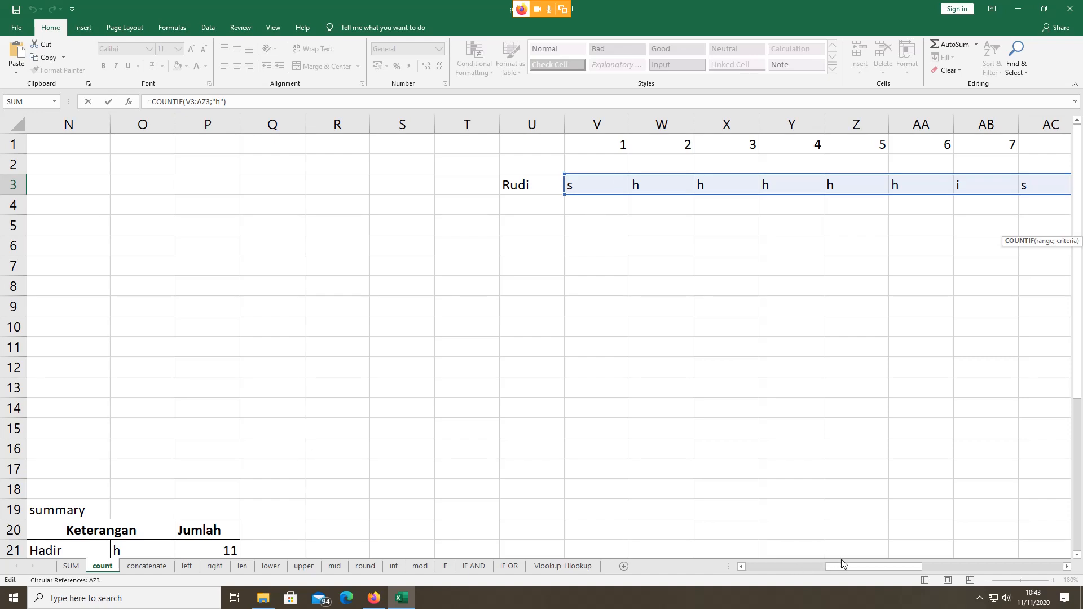
drag(841, 560, 733, 559)
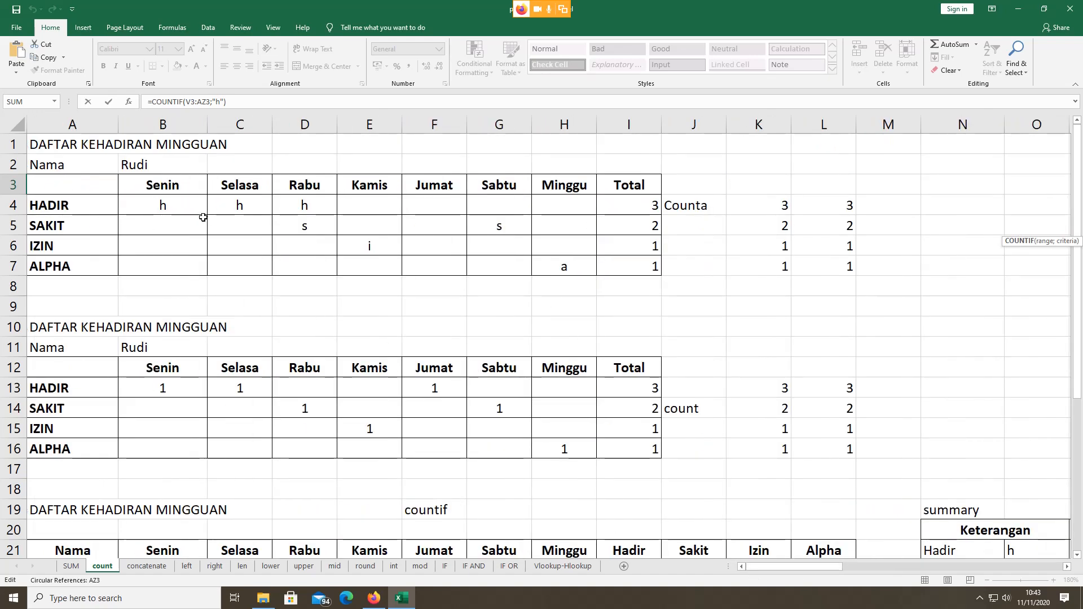
scroll(499, 392, down, 3)
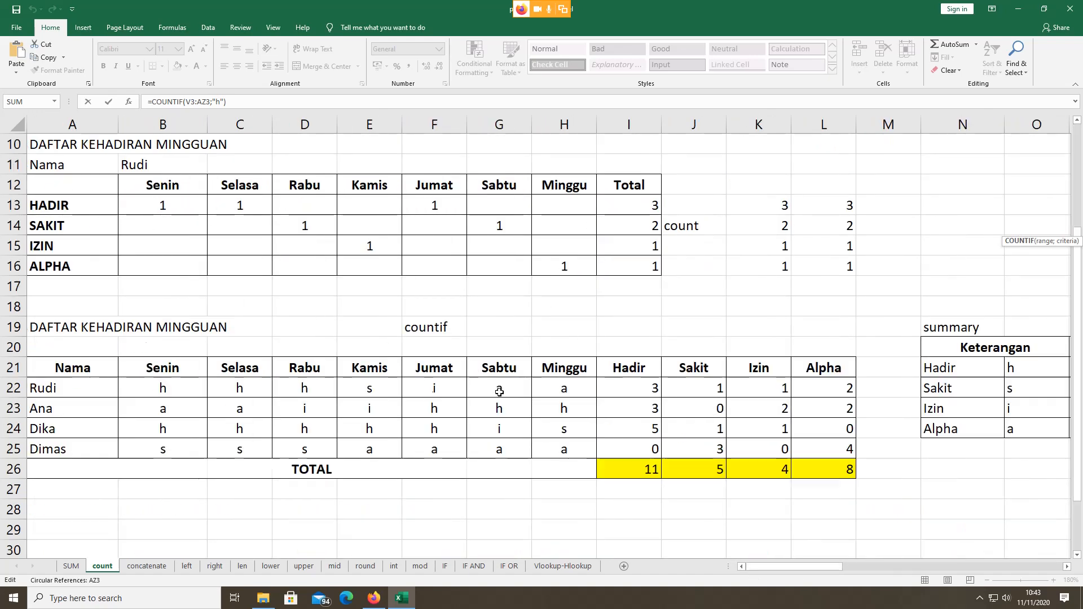
click(643, 388)
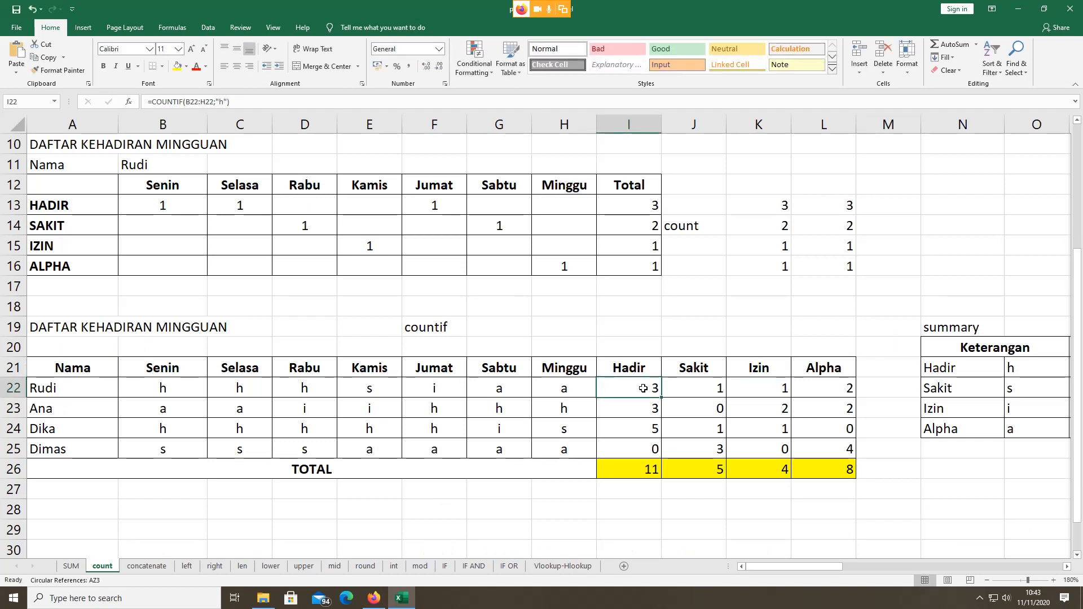
double_click(644, 389)
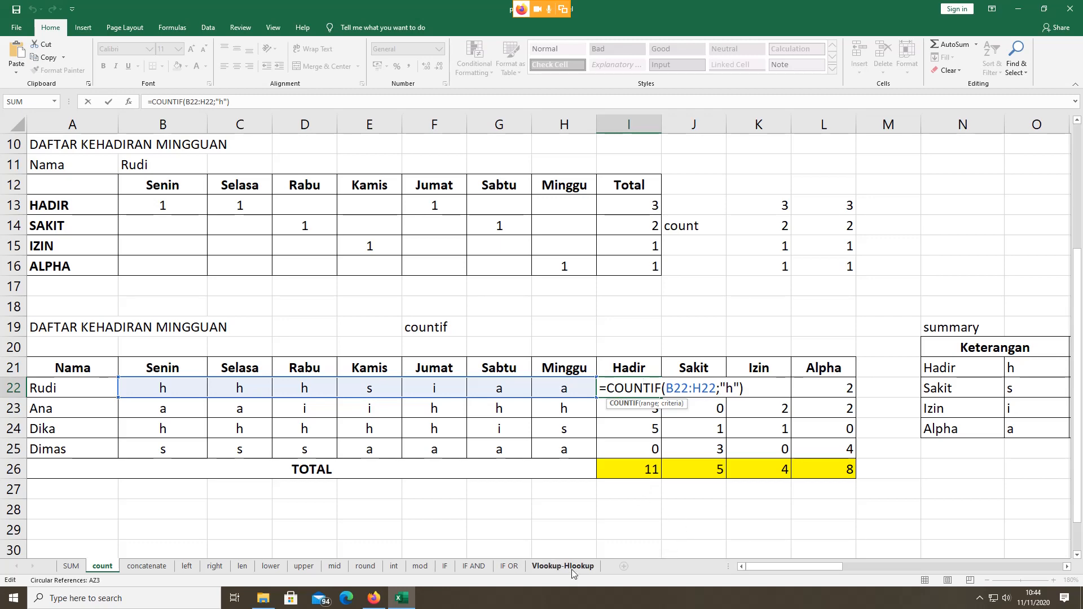
scroll(728, 277, up, 2)
scroll(728, 277, up, 1)
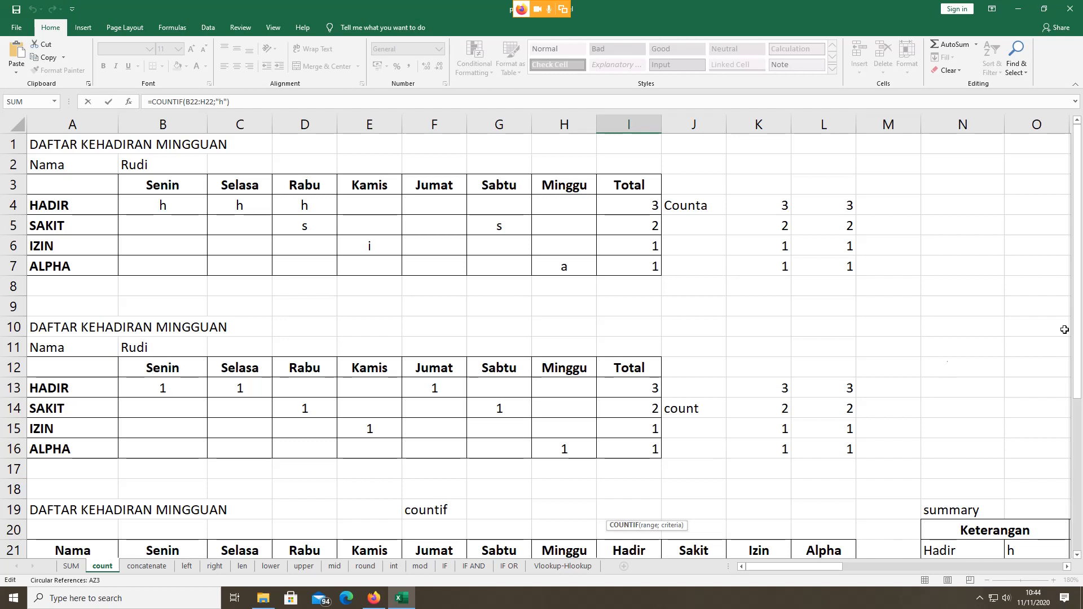
click(1023, 312)
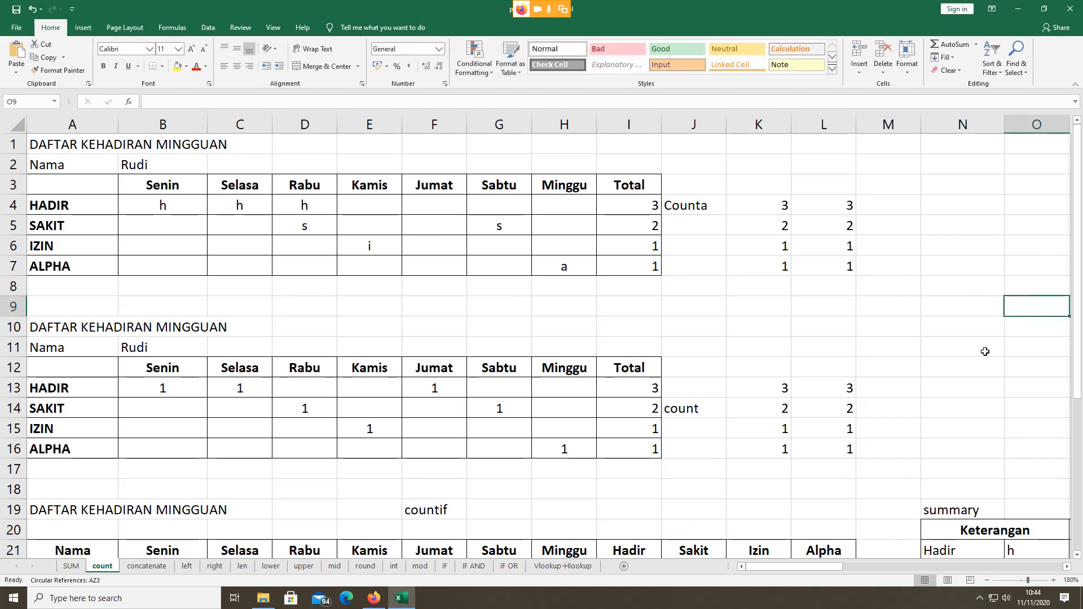
click(986, 581)
click(986, 580)
click(986, 580)
click(986, 580)
click(986, 581)
click(987, 580)
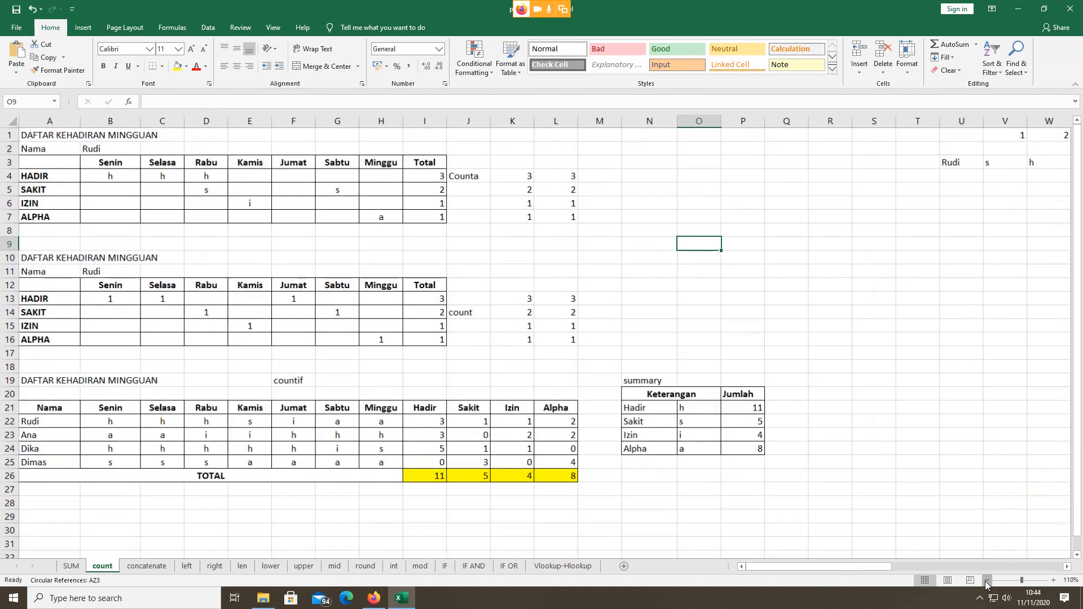
click(987, 580)
click(987, 580)
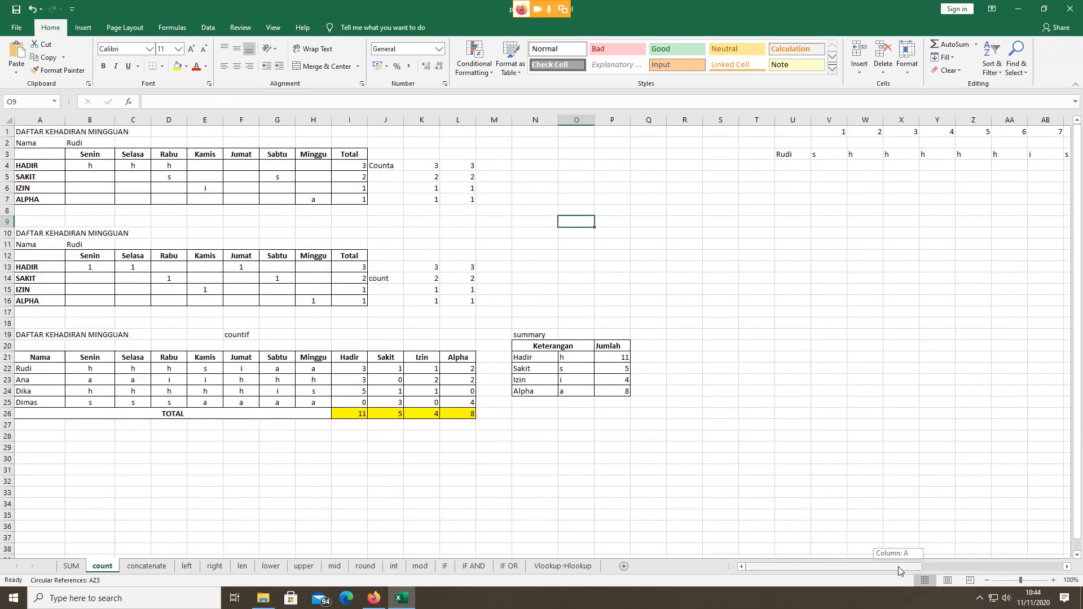
drag(898, 566, 1065, 569)
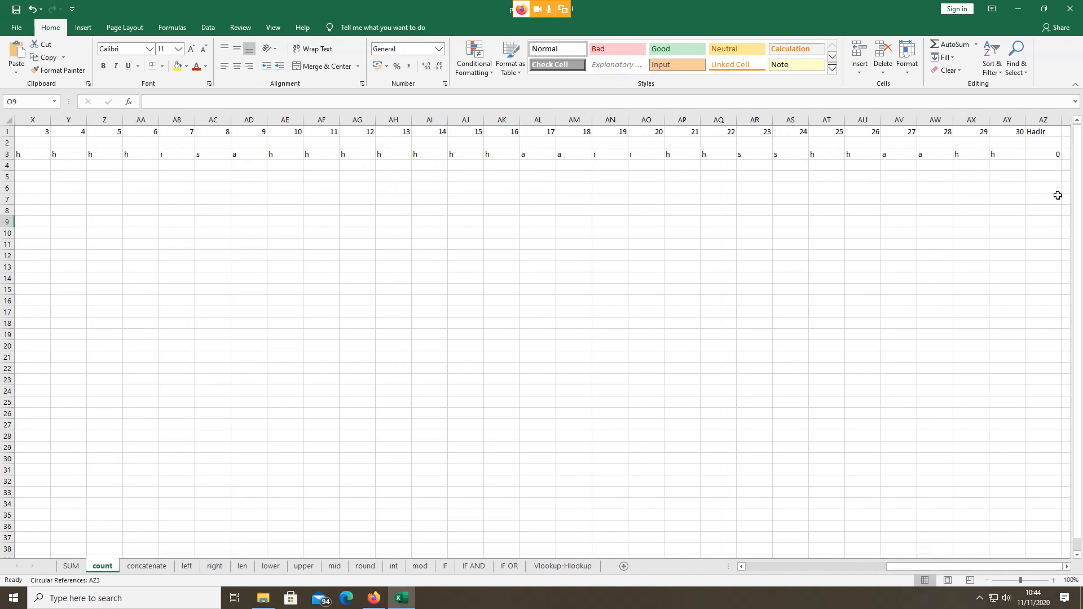
Step: Zoom in on row 3 of the count sheet to bring the Hadir total cell AZ3 into view
click(1053, 580)
click(1053, 580)
click(1053, 581)
click(1053, 581)
click(1054, 582)
click(1054, 582)
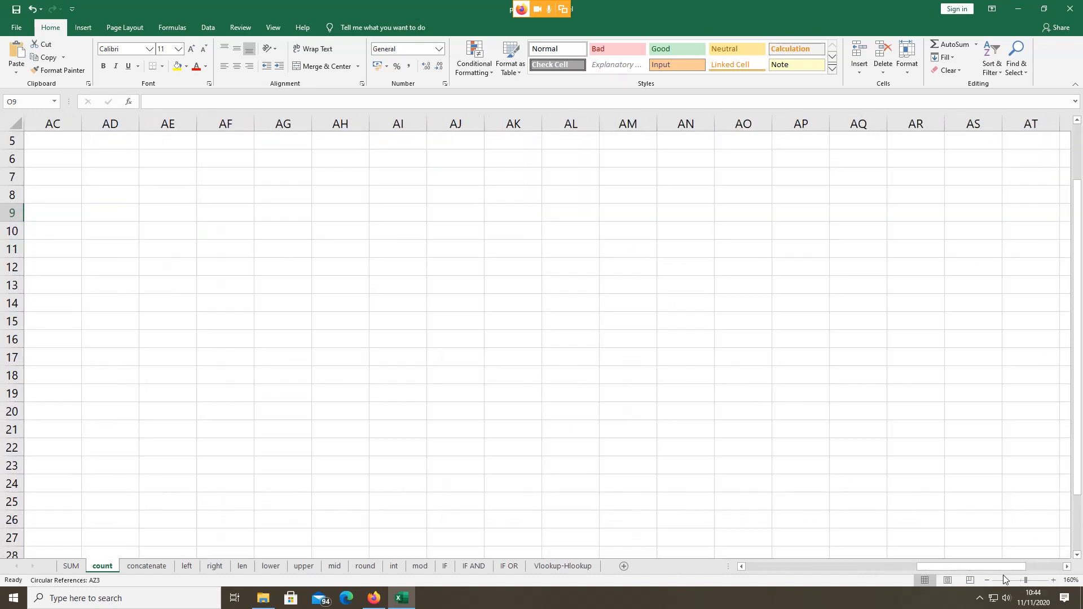
drag(1000, 567, 1068, 556)
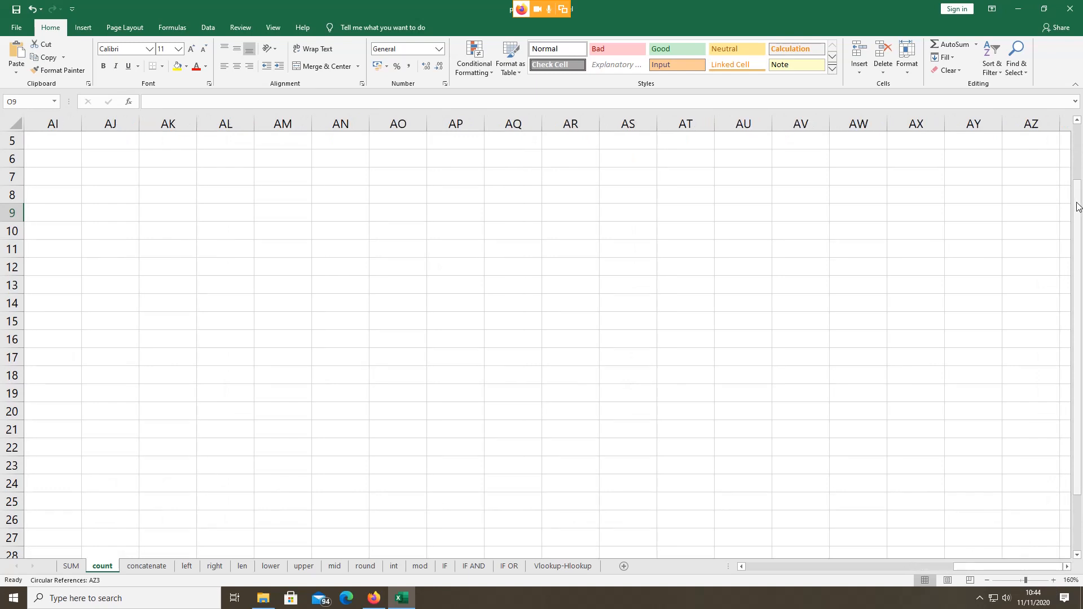
drag(1076, 204, 1075, 197)
click(1032, 173)
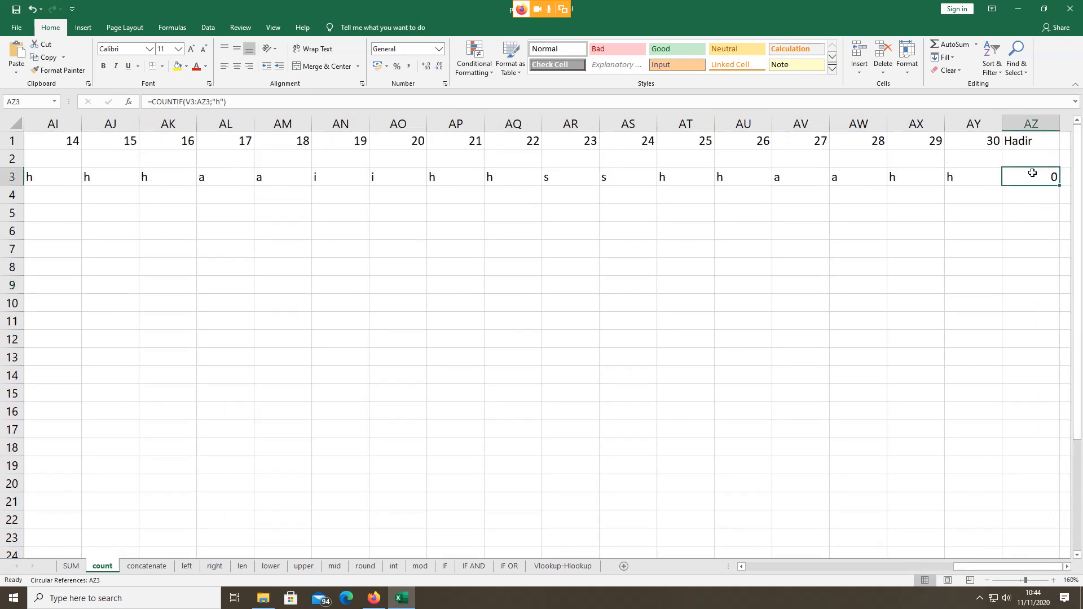
click(1054, 579)
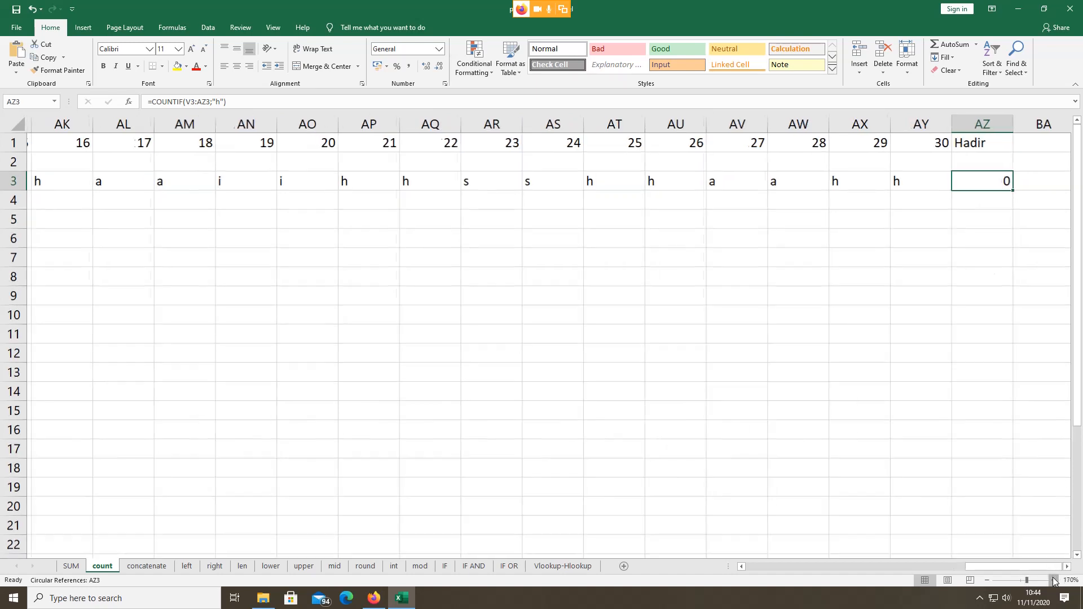
click(1053, 580)
click(1053, 580)
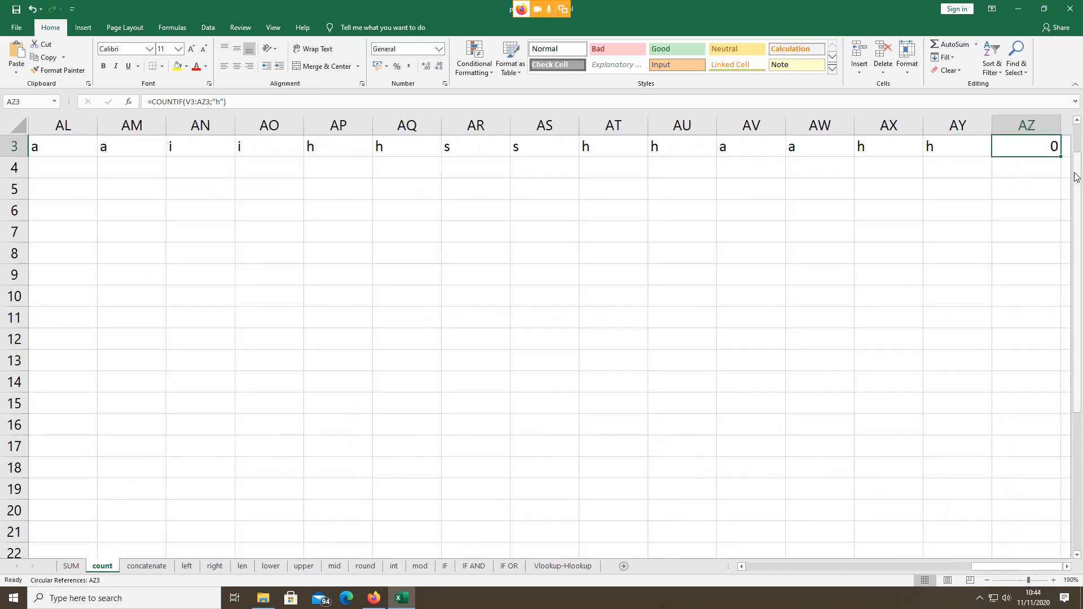
drag(1081, 177, 1081, 148)
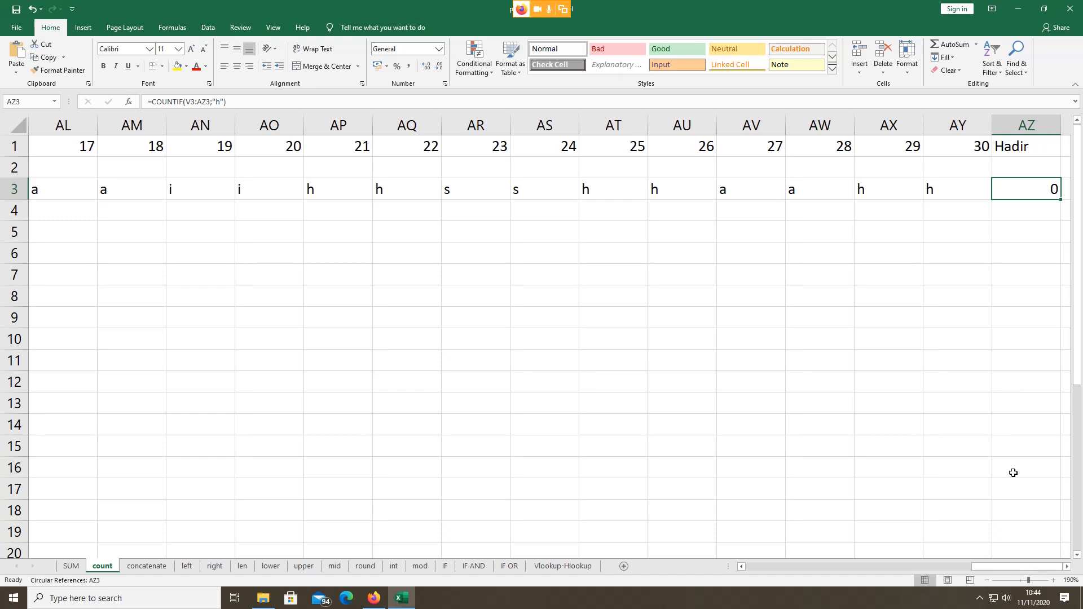
click(1053, 579)
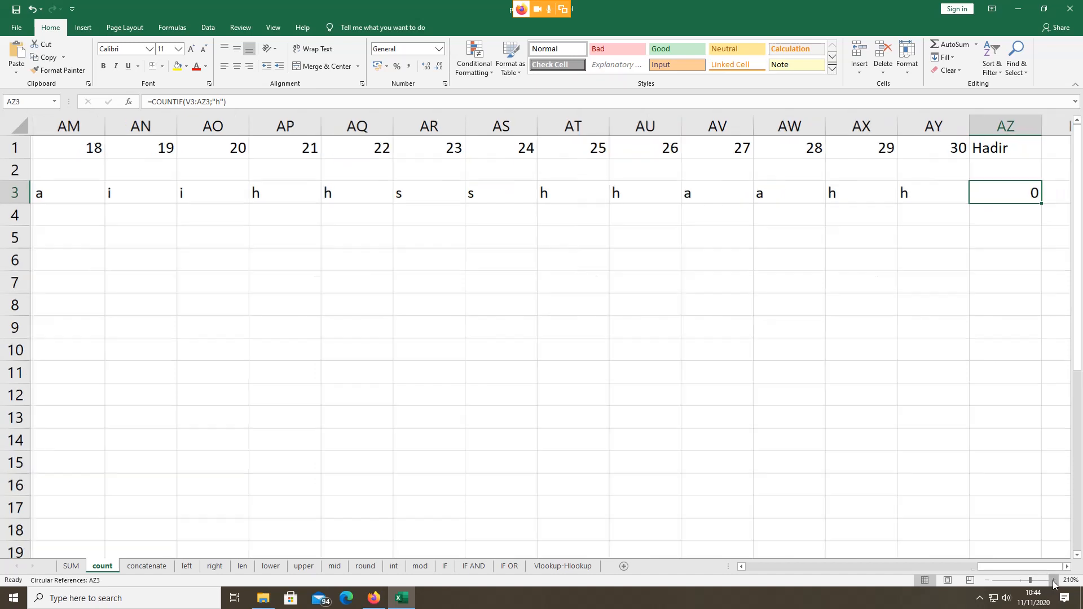
click(1053, 579)
click(1054, 579)
click(1053, 580)
click(1053, 580)
click(1014, 159)
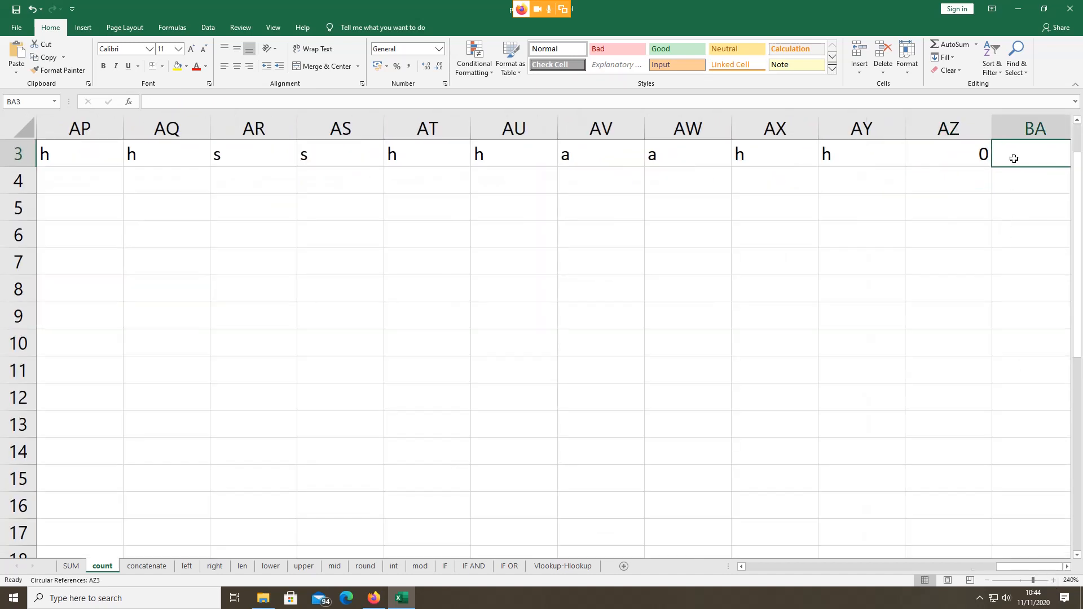
key(Right)
key(Right)
key(Right)
key(Right)
key(Right)
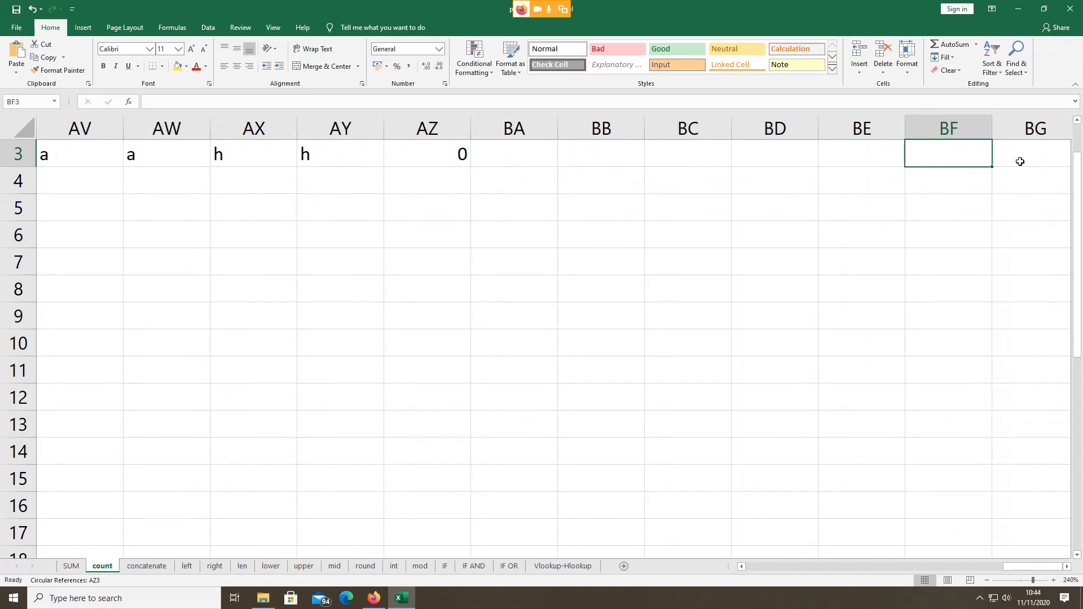
drag(1076, 172, 1076, 142)
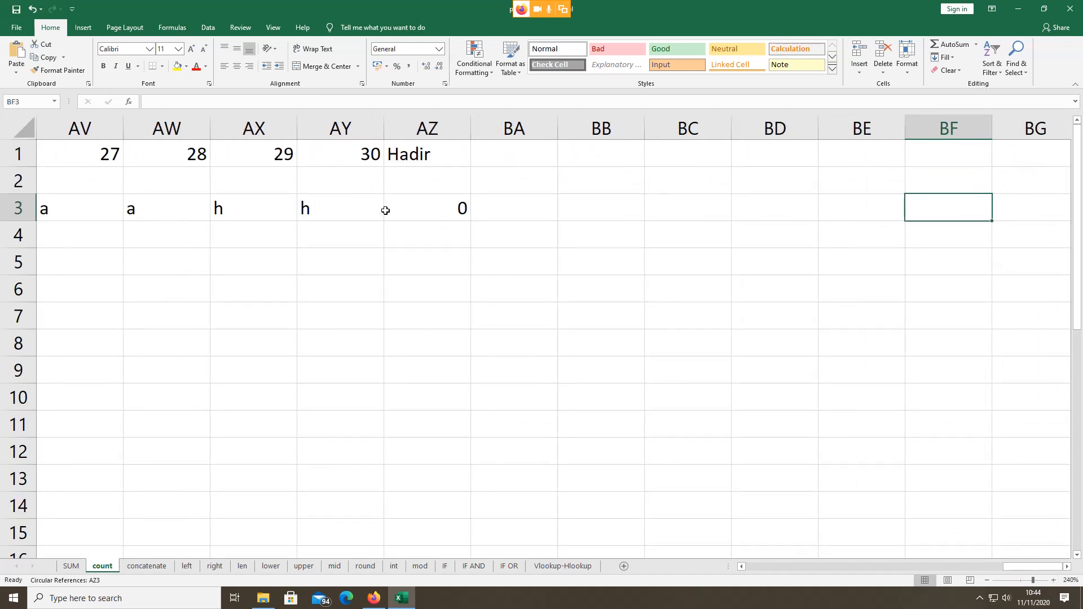
Step: Inspect AZ3's self-referencing COUNTIF formula, then delete it from the cell
click(404, 204)
double_click(404, 203)
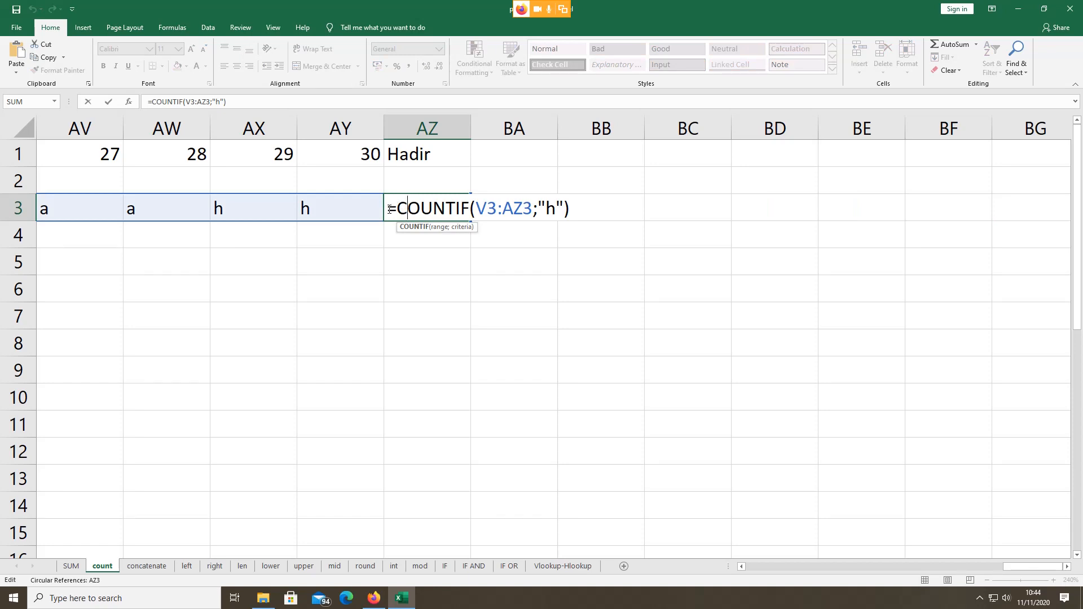
click(401, 172)
click(417, 203)
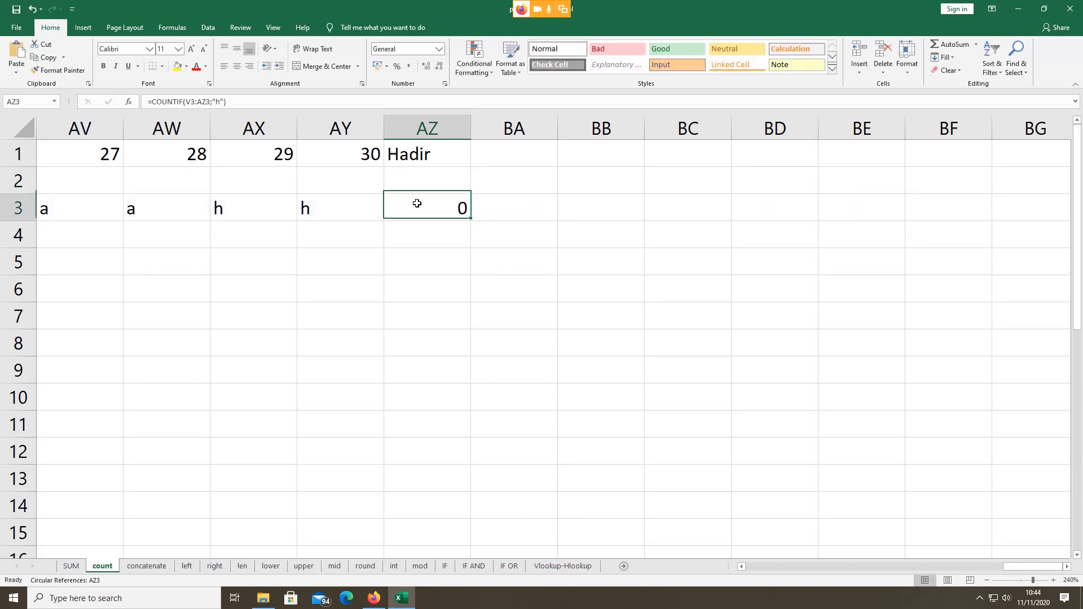
key(Delete)
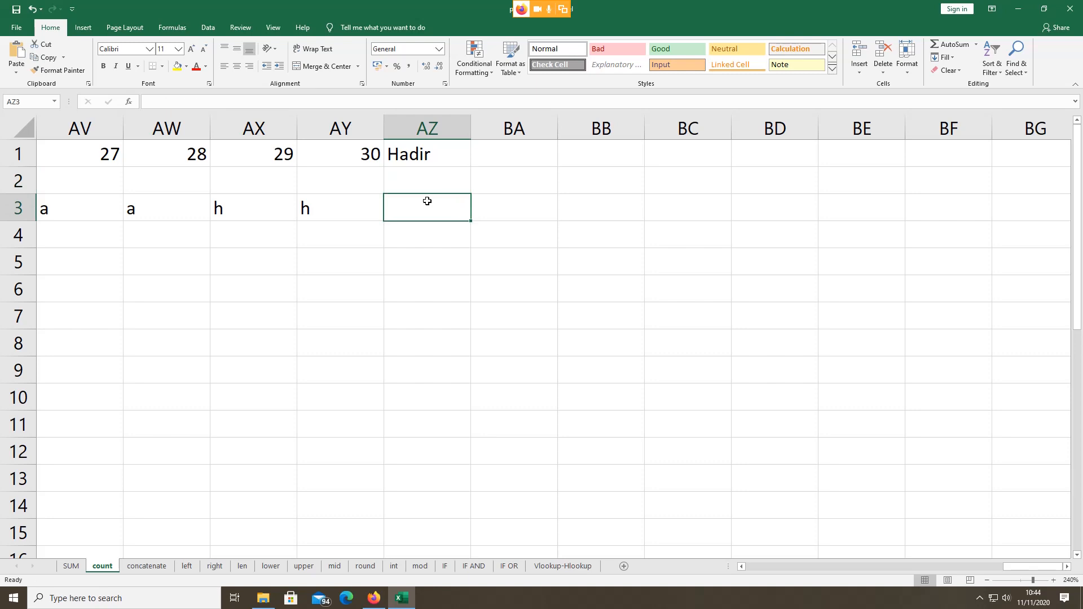
Step: Enter =COUNTIF(V3:AY3;"h") in AZ3, counting 18 Hadir days
drag(1019, 573, 1007, 569)
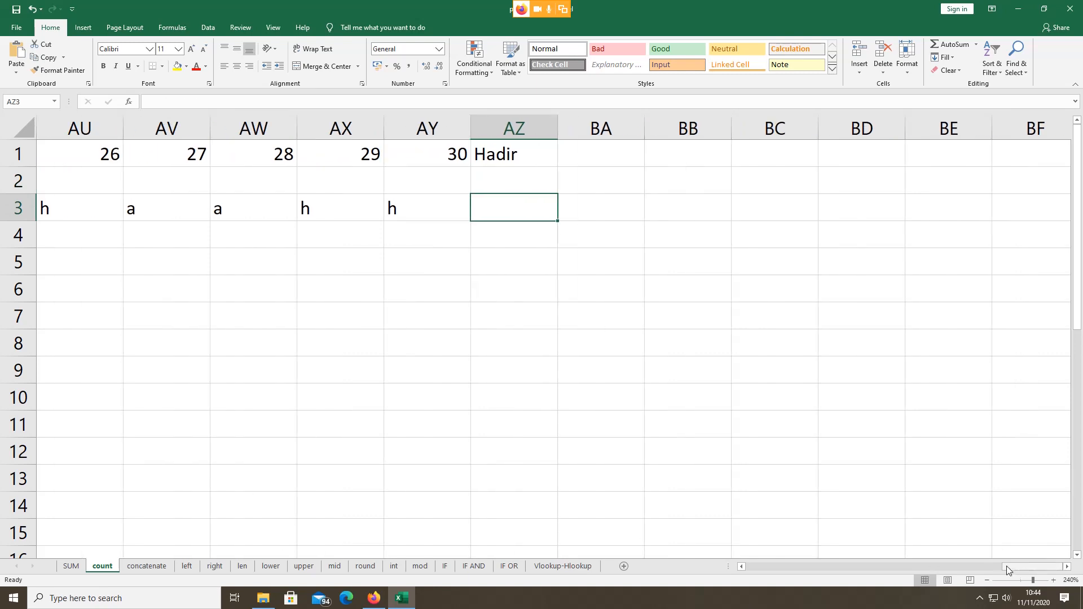
text(=c)
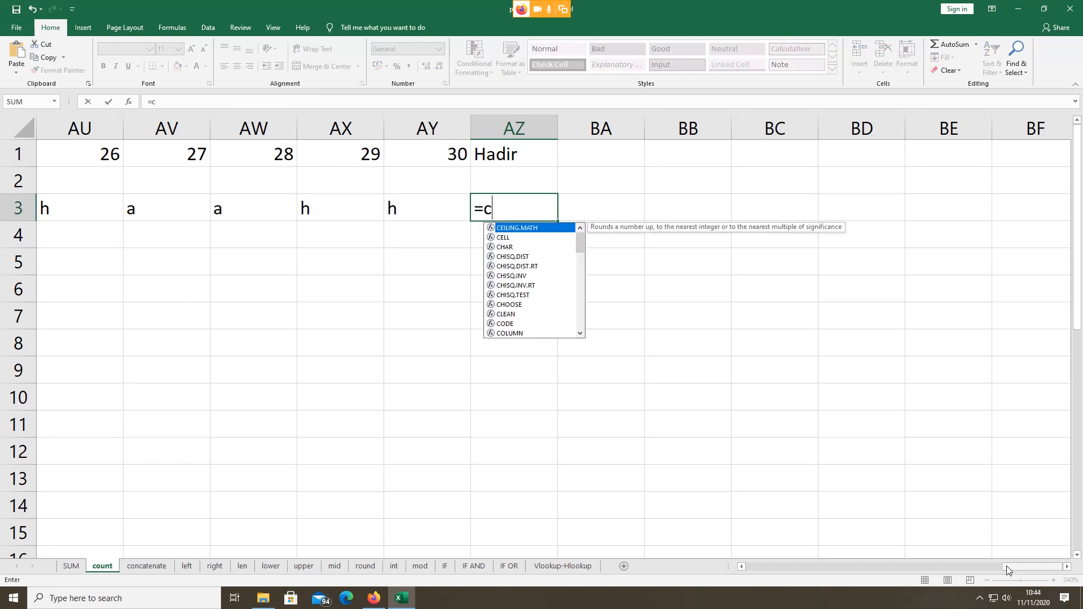
text(o)
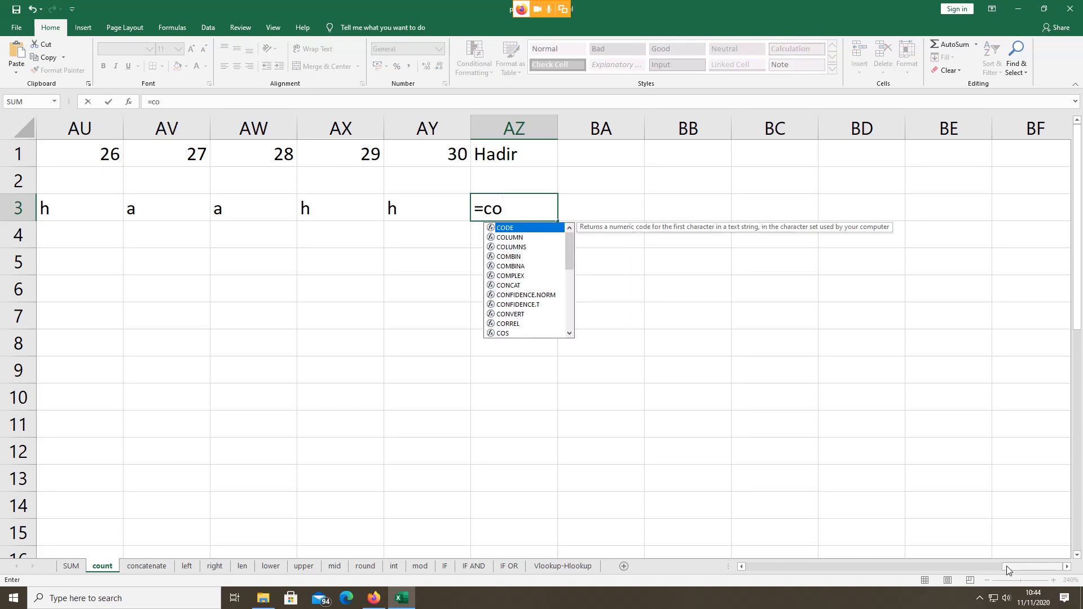
text(u)
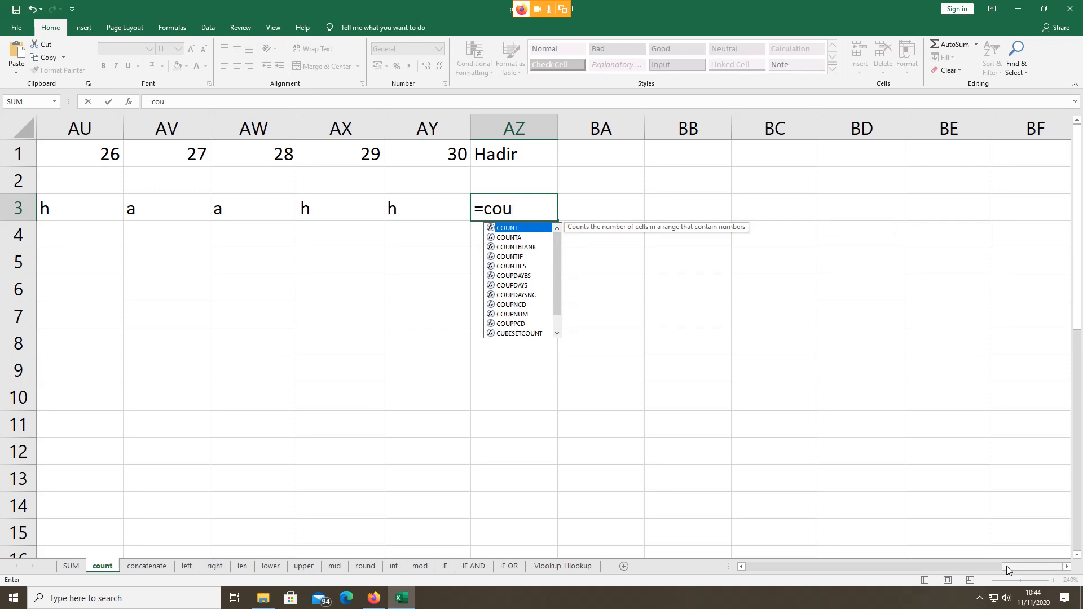
click(515, 256)
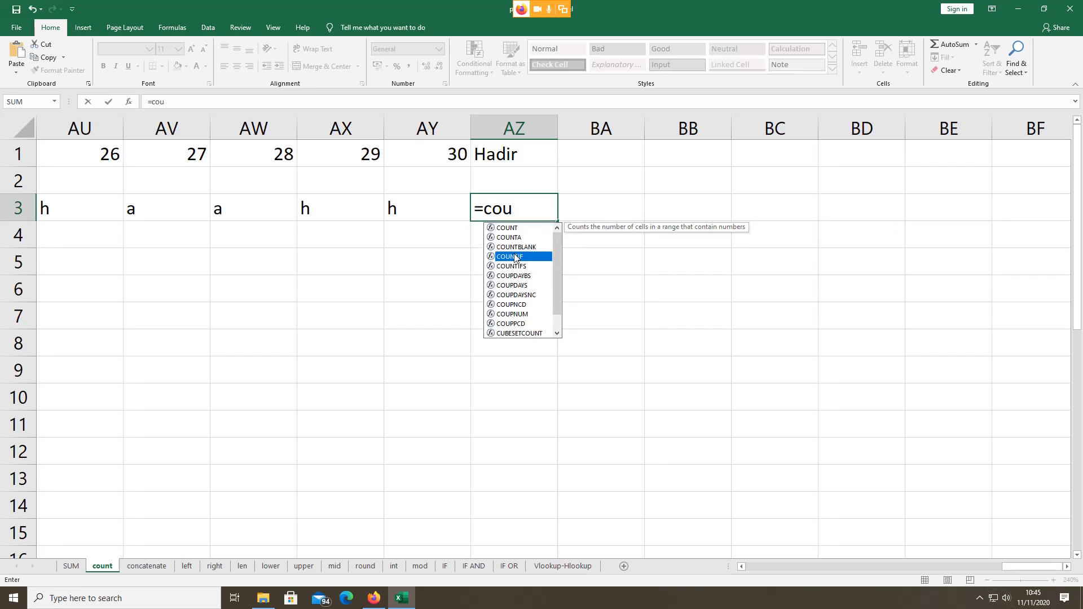
double_click(515, 256)
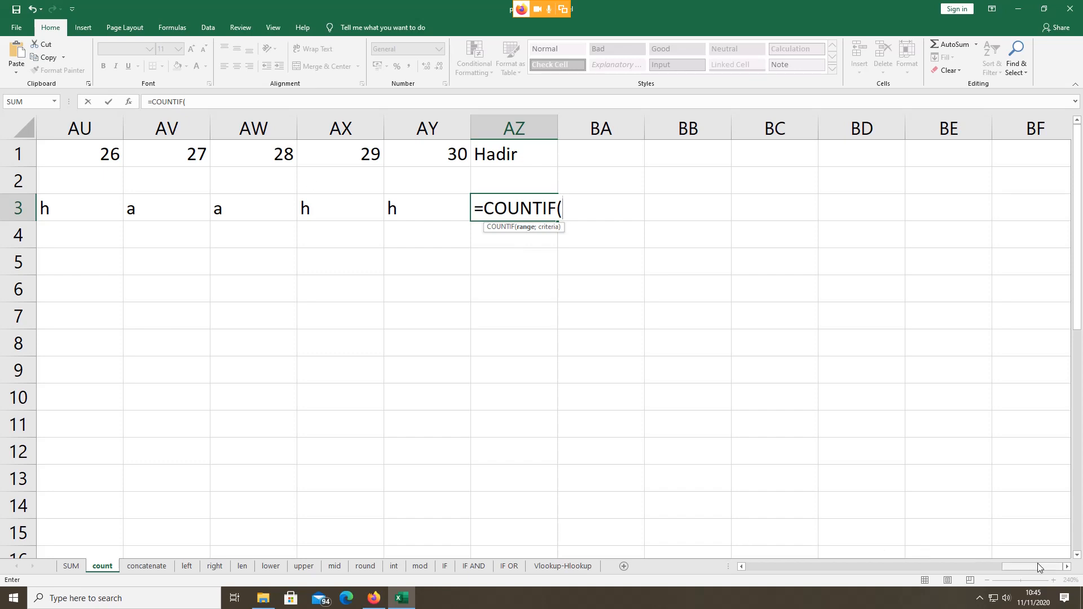
drag(1036, 571, 882, 564)
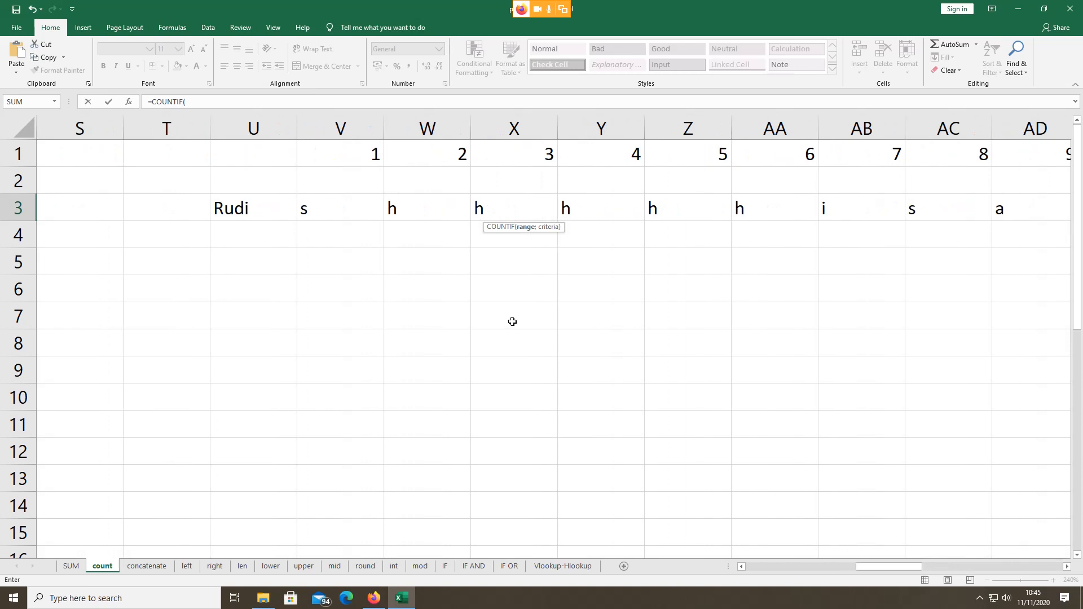
click(335, 205)
key(shift+Right)
key(shift+Right)
key(shift+Right)
key(shift+Right)
key(shift+Right)
key(shift+Right)
key(shift+Right)
key(shift+Right)
key(shift+Right)
key(shift+Right)
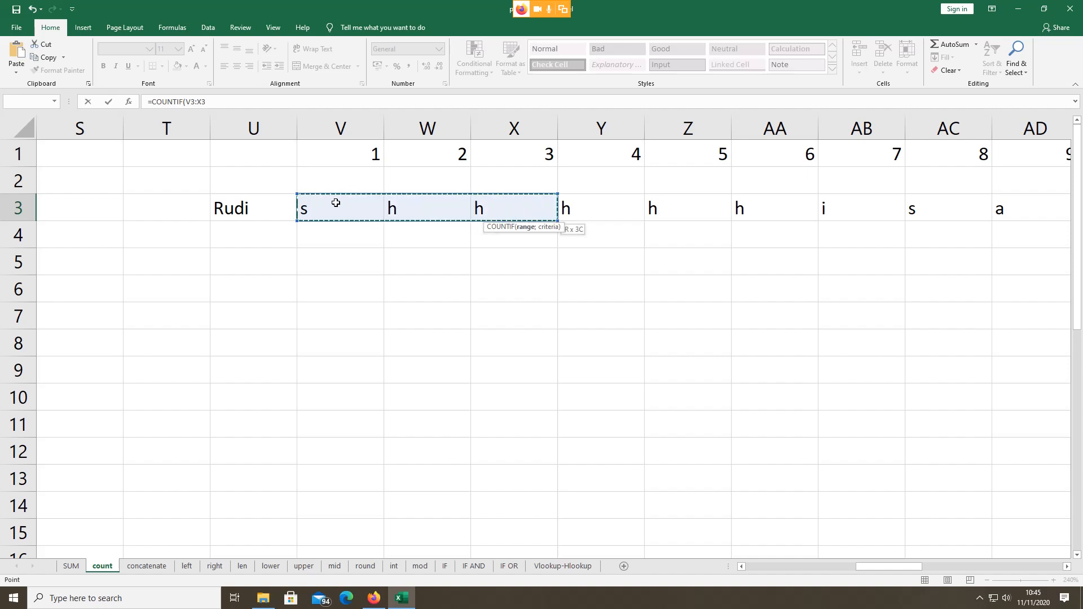
key(shift+Right)
key(shift+Right)
key(shift+Right)
key(shift+Right)
key(shift+Right)
key(shift+Right)
key(shift+Right)
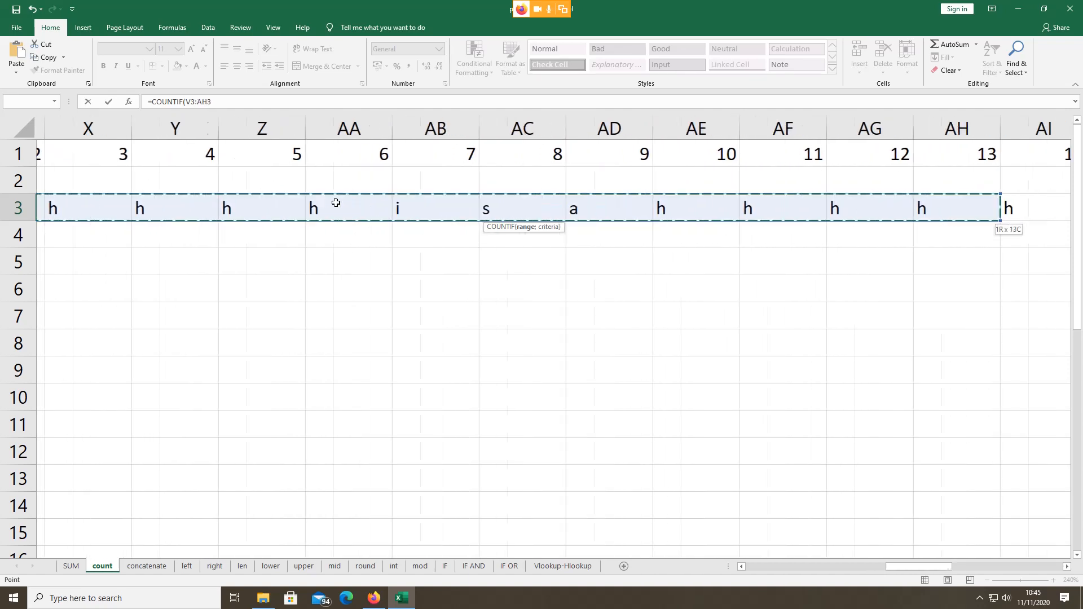
key(shift+Right)
key(shift+Right)
key(shift+Right)
key(shift+Right)
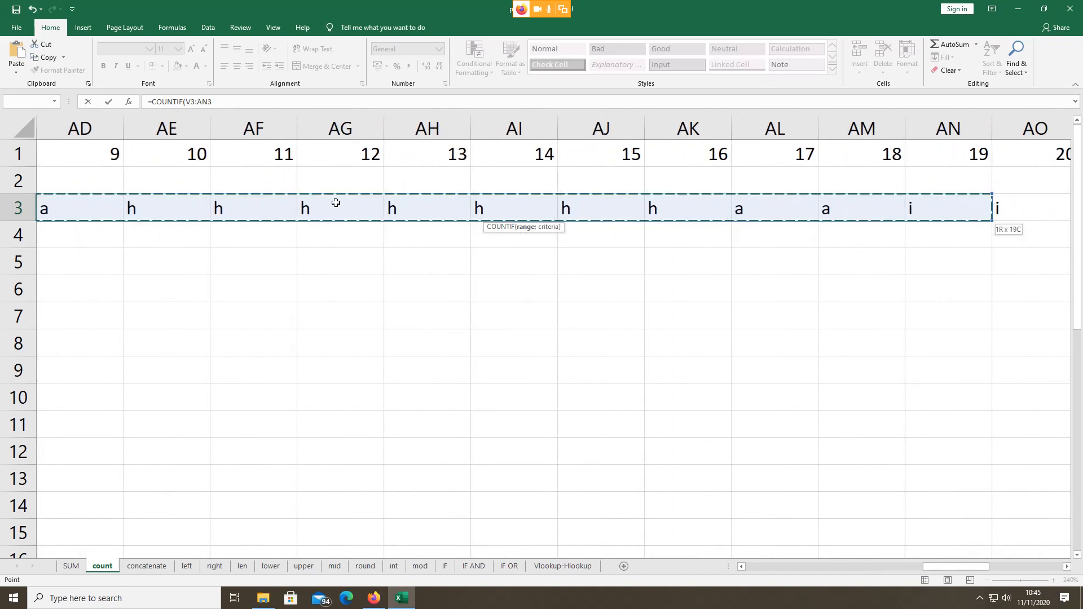
key(shift+Right)
key(shift+Right)
key(shift+Right)
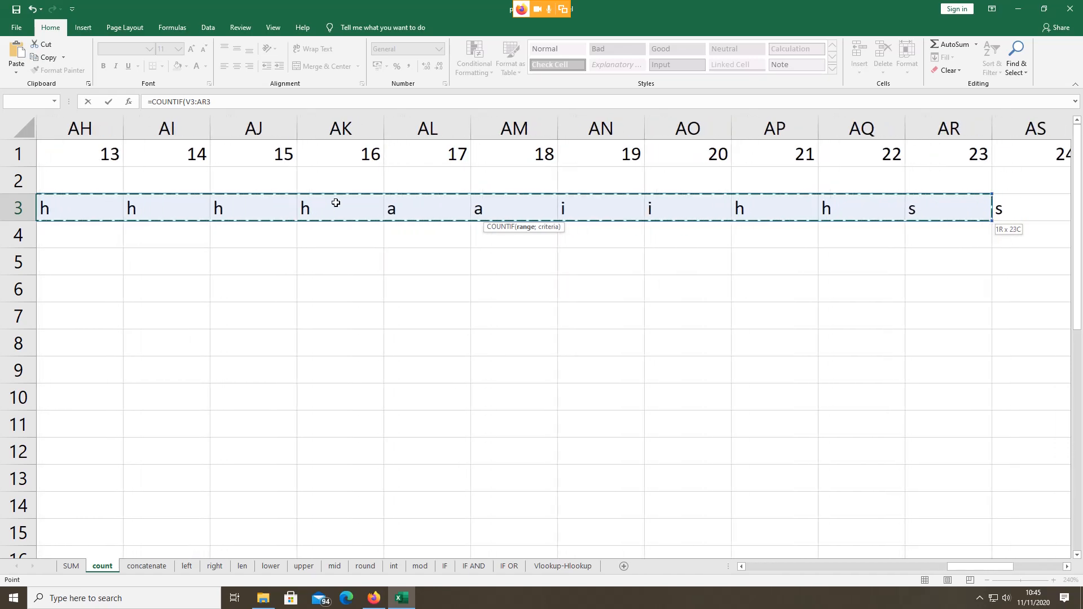
key(shift+Right)
key(shift+Right)
key(shift+Right)
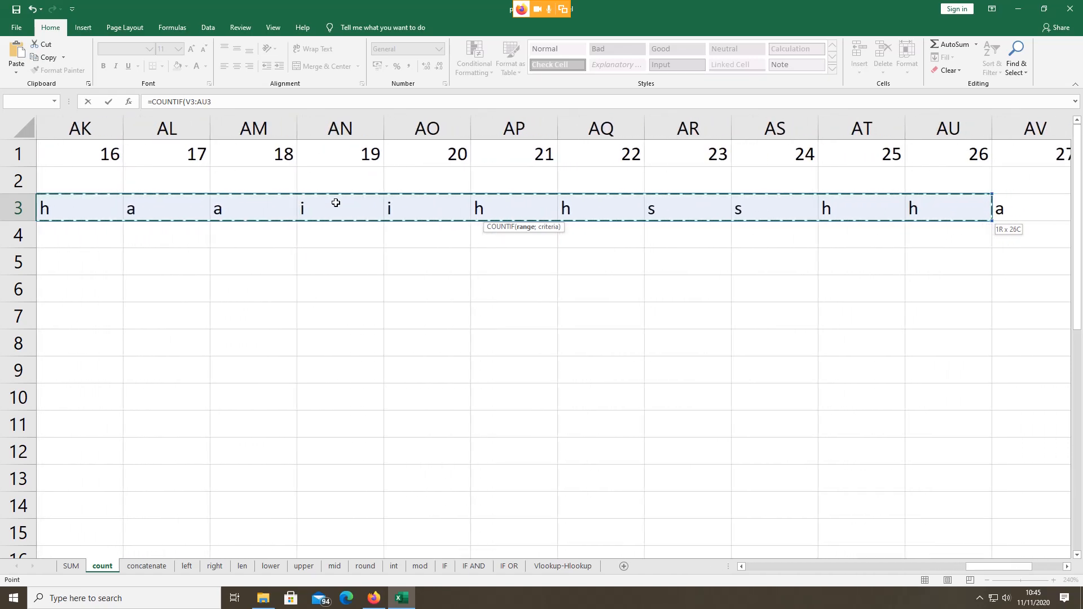
key(shift+Right)
key(shift+Right)
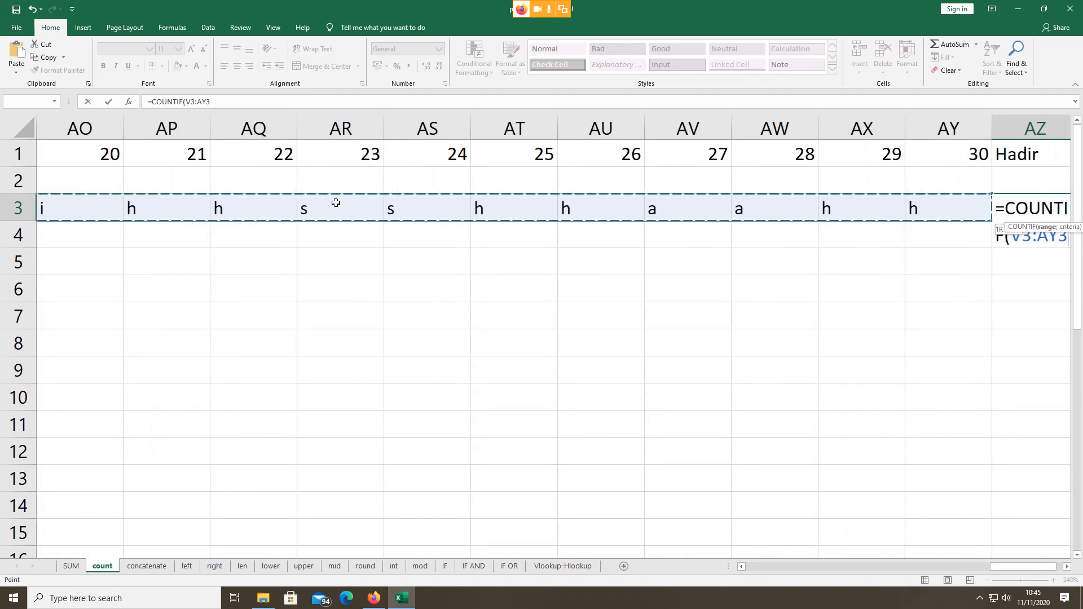
text(;)
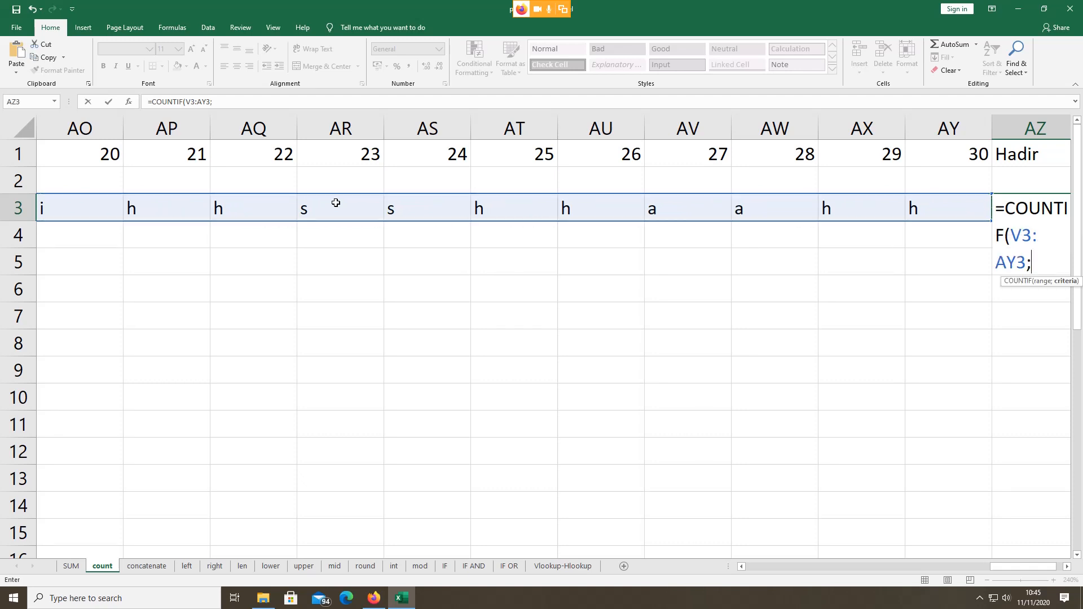
text("h"))
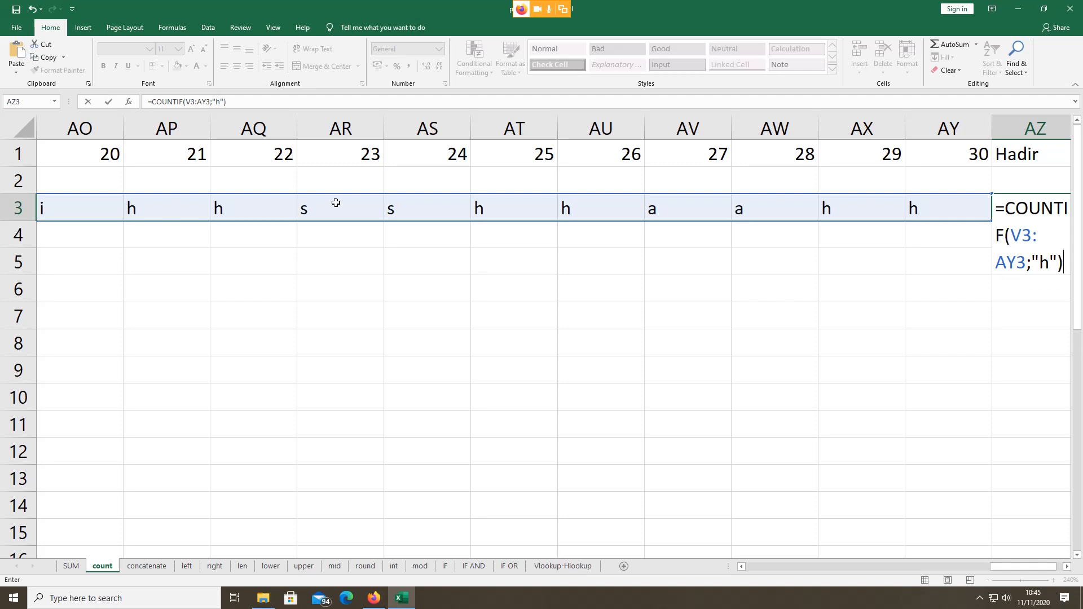
key(Return)
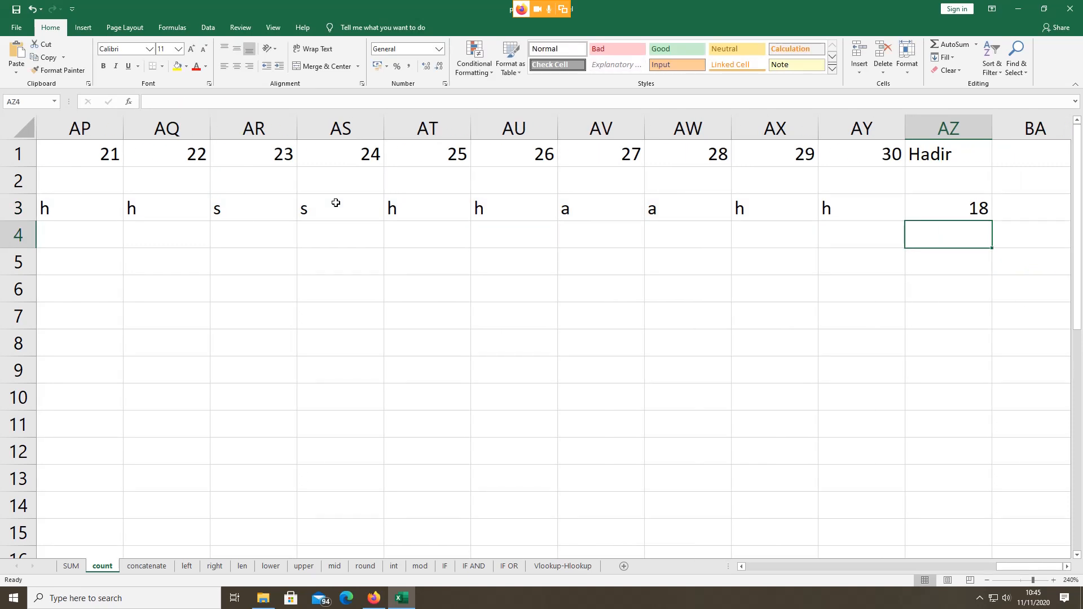
Step: Reopen AZ3's formula to confirm it, leaving it unchanged
double_click(961, 206)
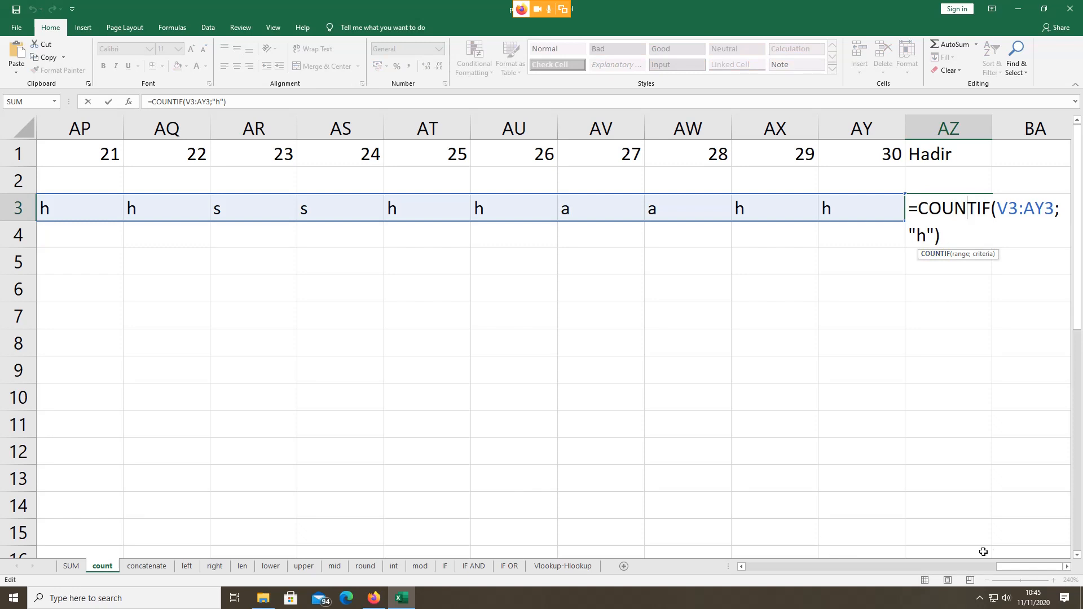
drag(1012, 571, 1013, 571)
key(Return)
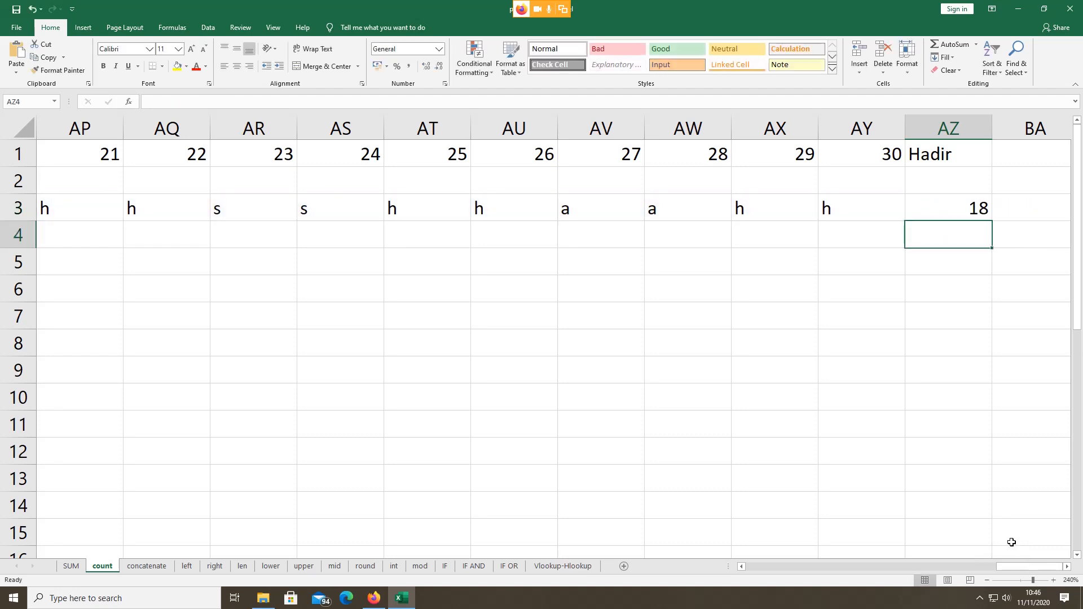
Step: Type the heading Sakit into BA1 and select BA3 for its count
click(1025, 158)
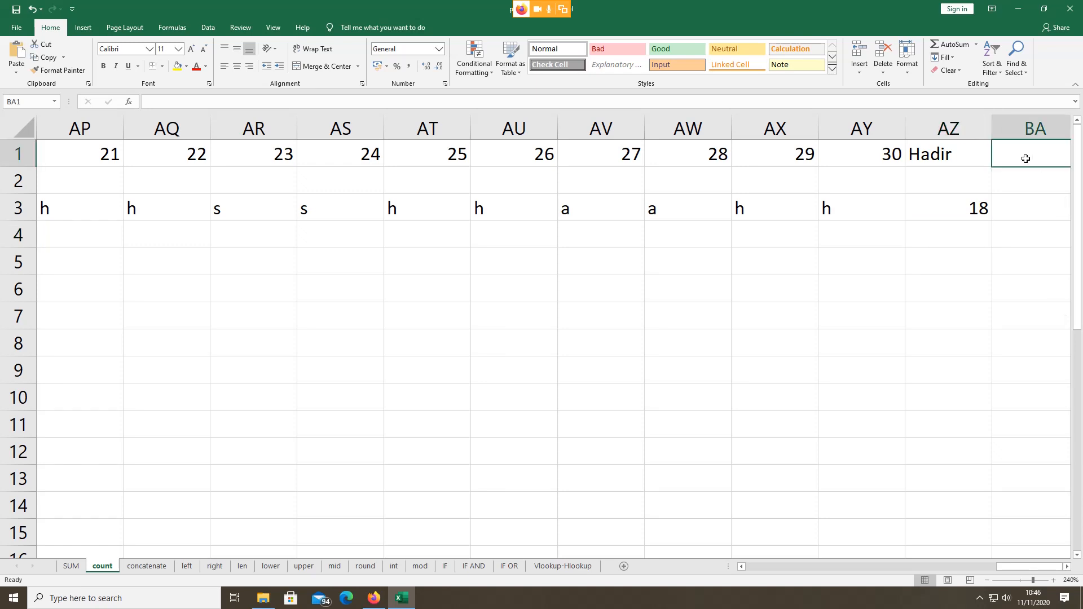
text(Sa)
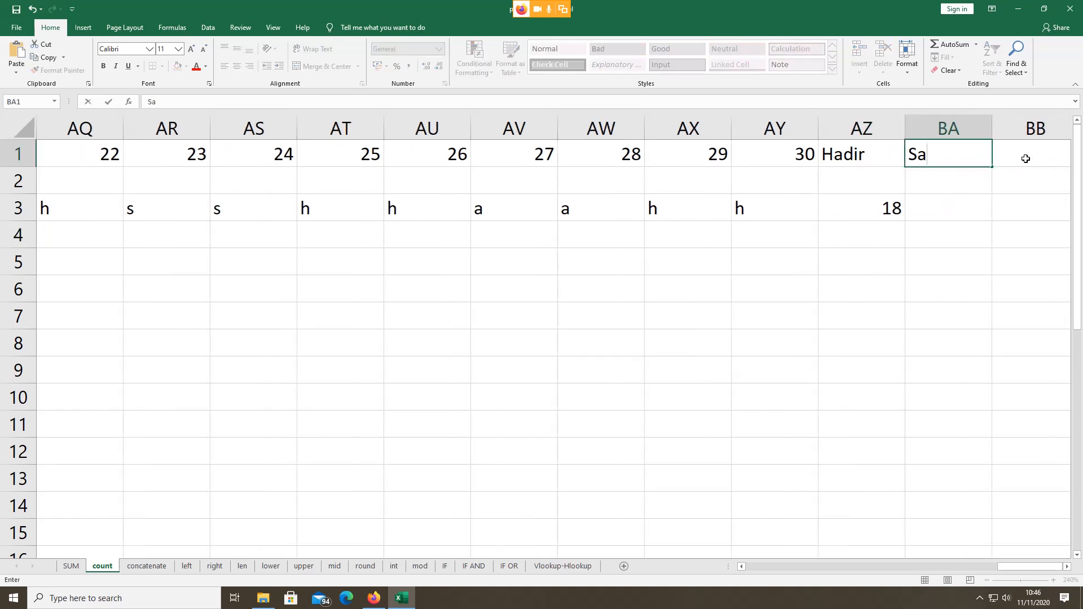
text(kit)
click(940, 199)
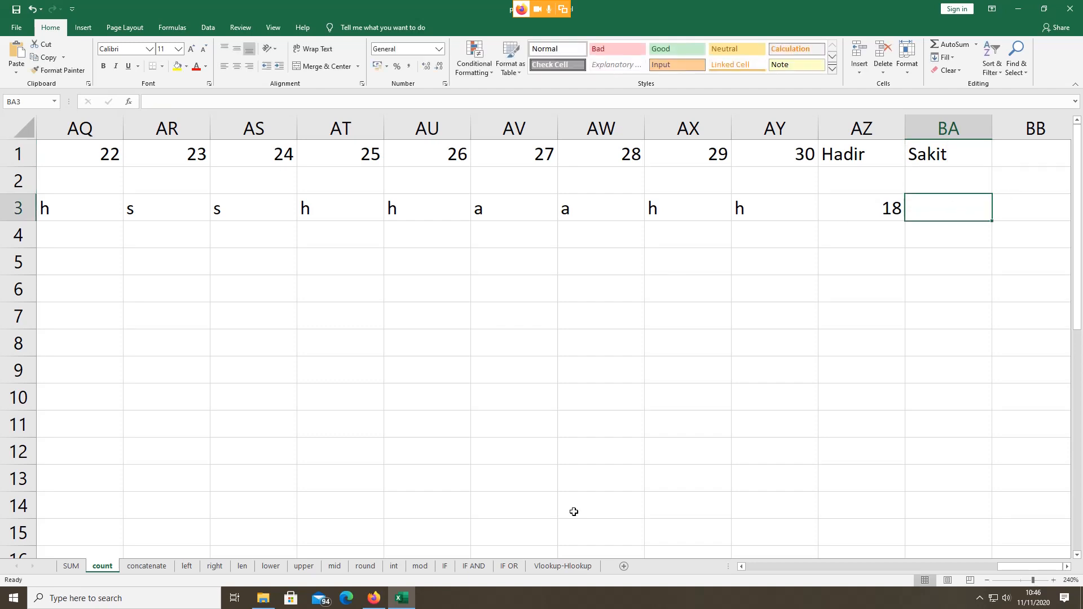
click(379, 598)
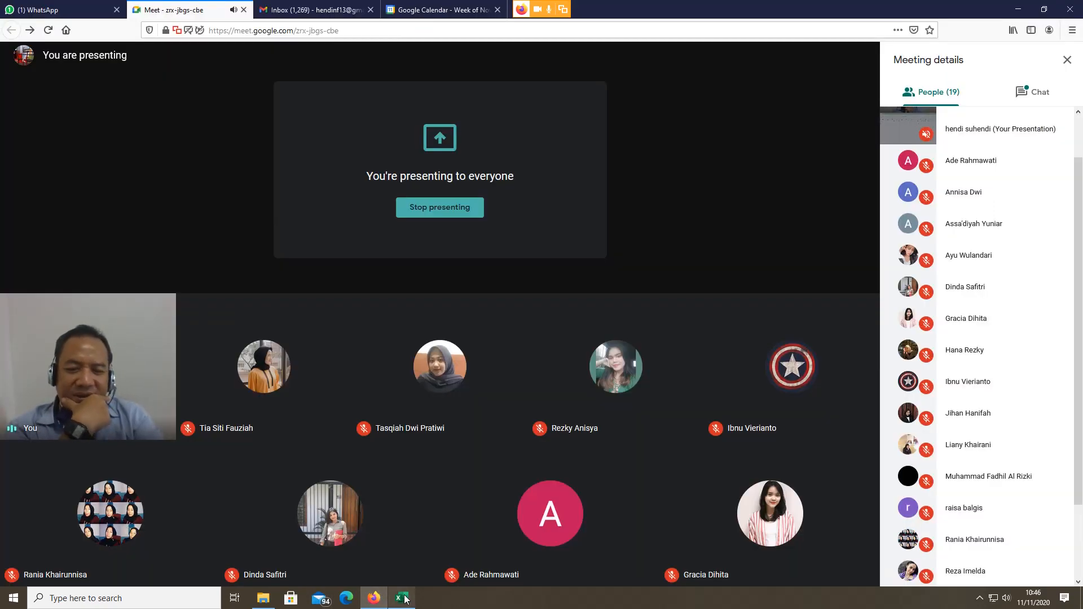
click(402, 598)
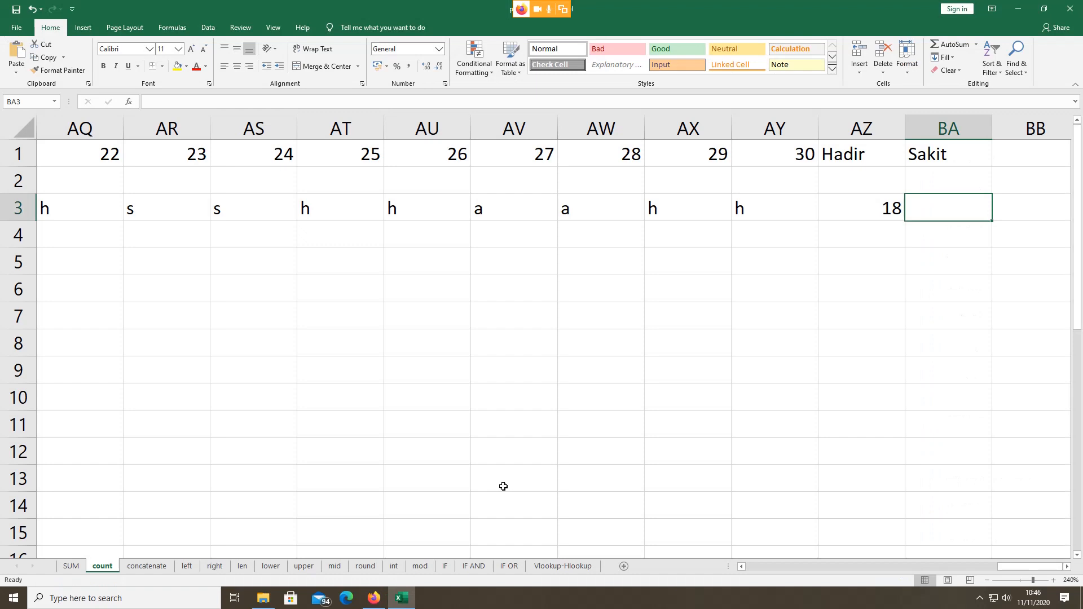
key(BackSpace)
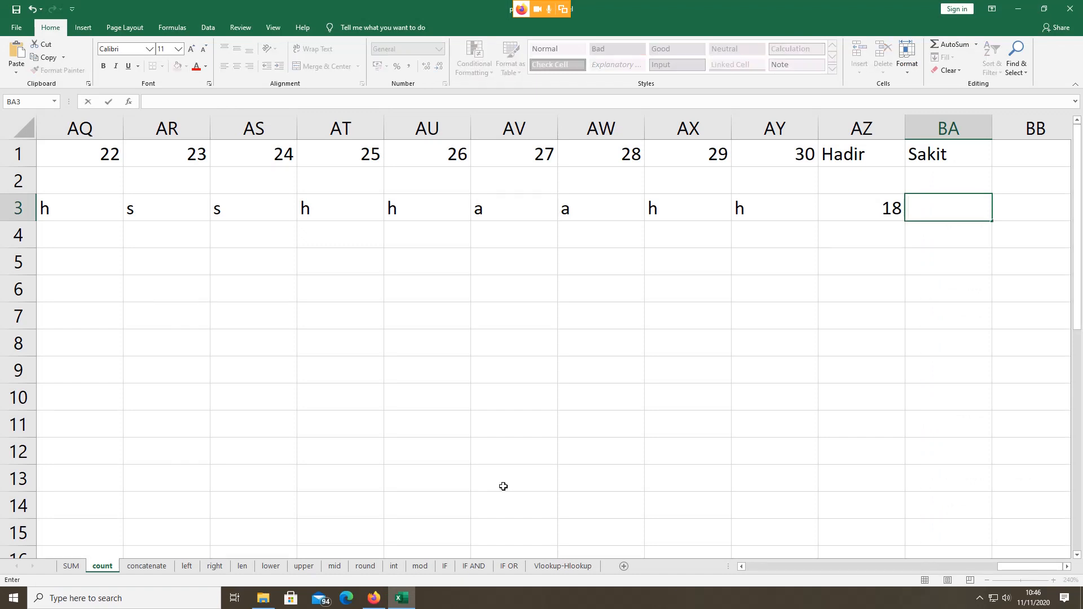
click(912, 242)
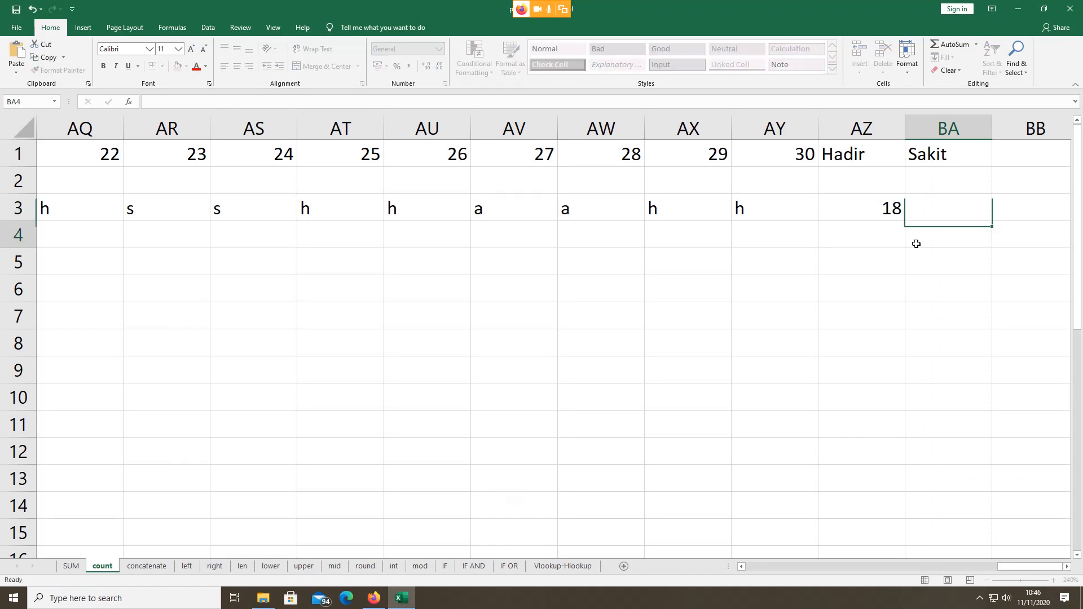
click(922, 208)
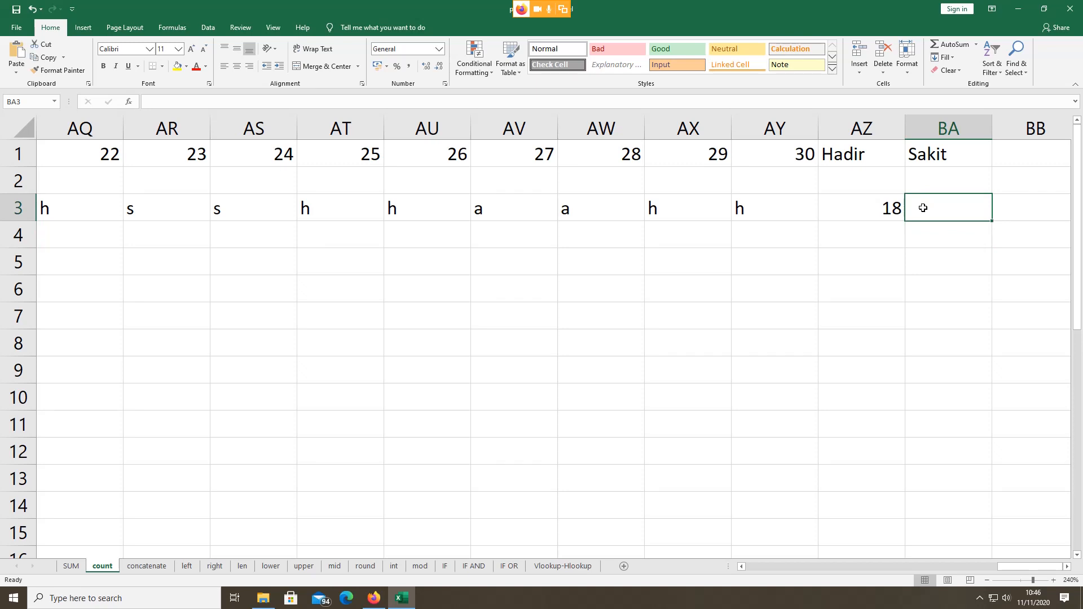
Step: Enter =COUNTIF(V3:AY3;"s") in BA3 to count the Sakit days
text(=)
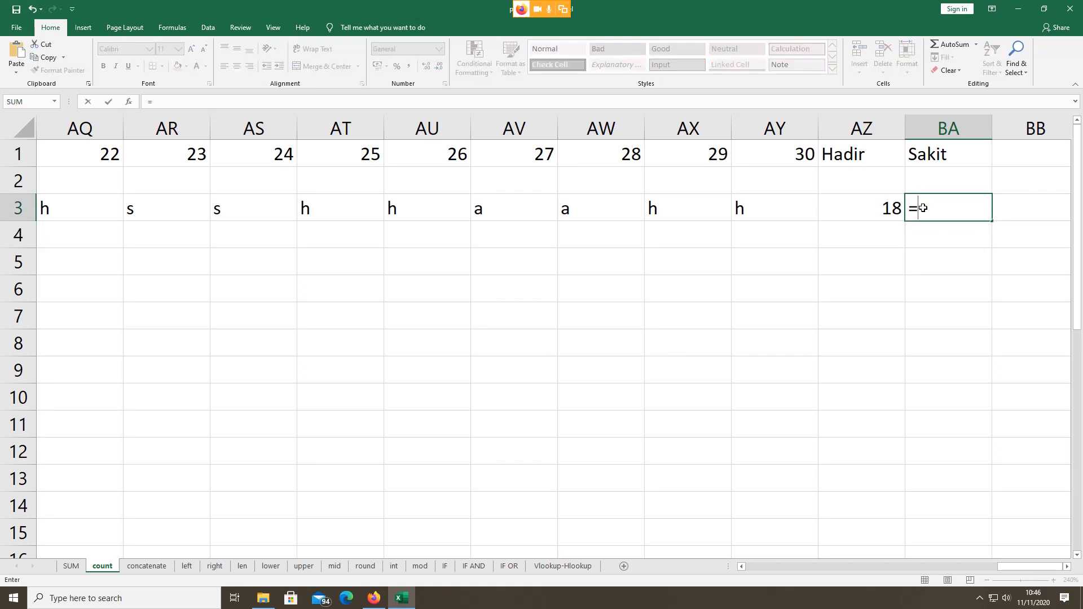
text(c)
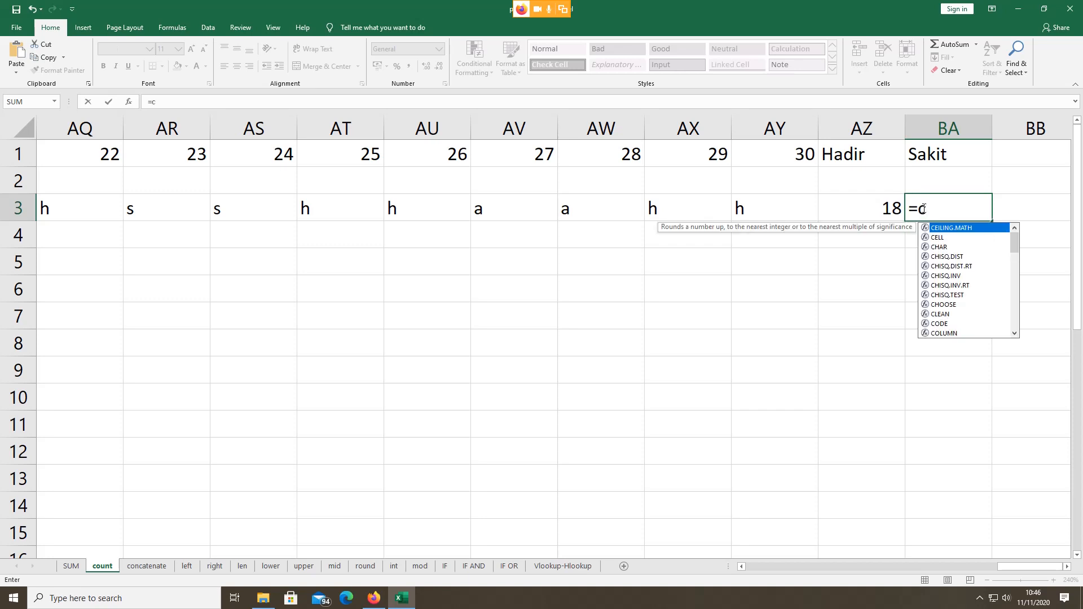
text(o)
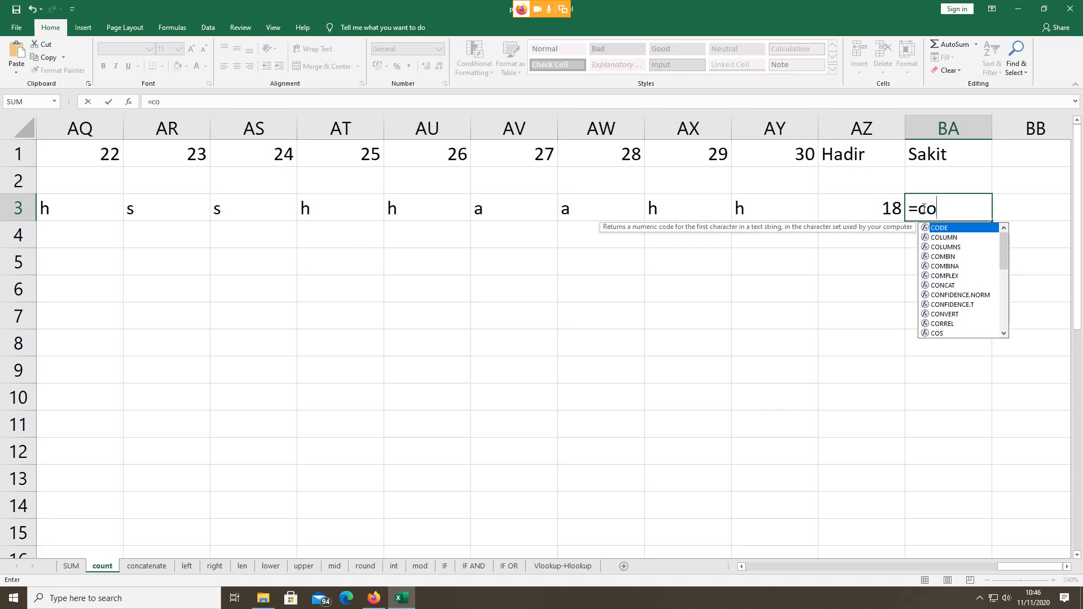
text(un)
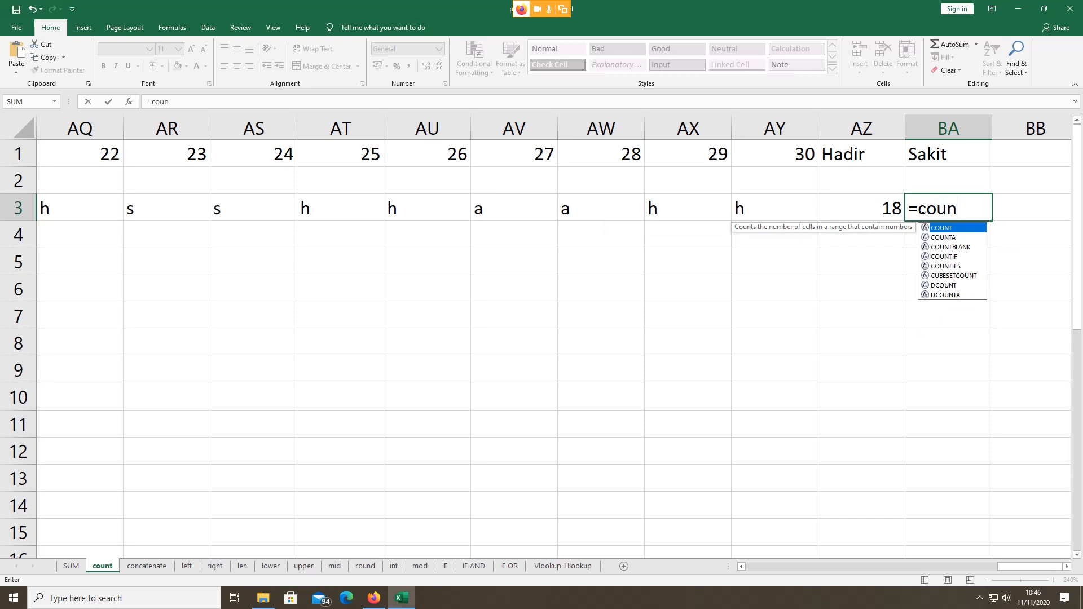
double_click(949, 258)
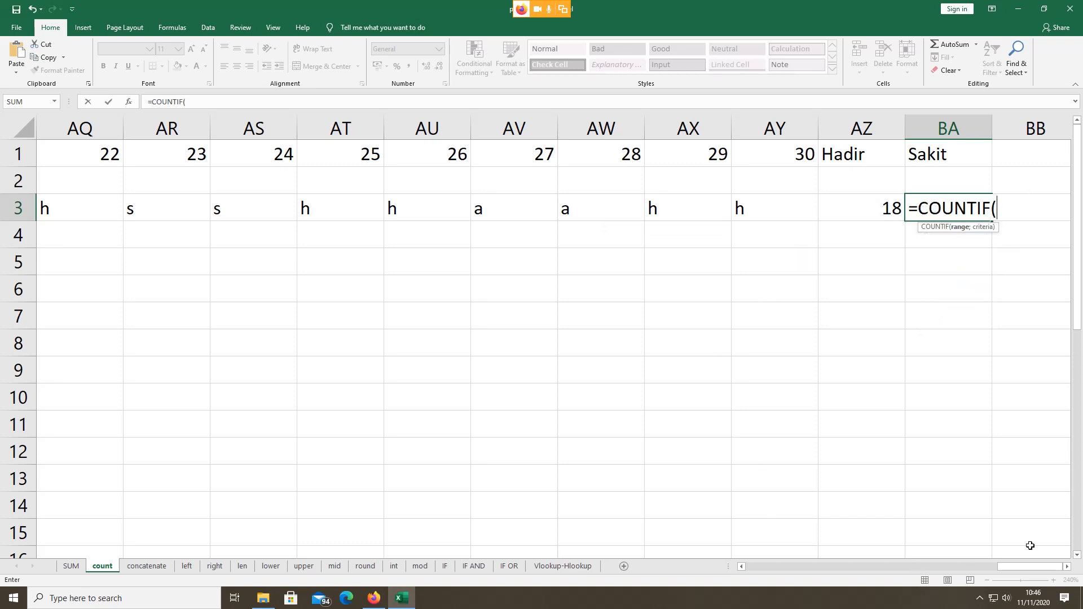
drag(1018, 573, 949, 570)
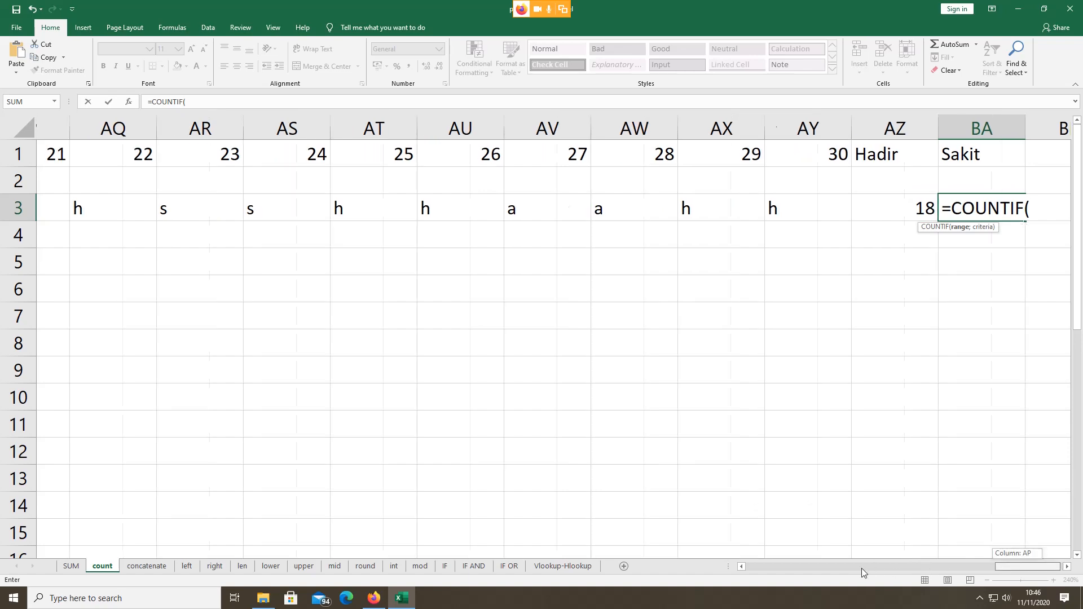
mouse_move(861, 567)
mouse_down()
mouse_move(781, 564)
mouse_move(861, 551)
mouse_up()
click(537, 207)
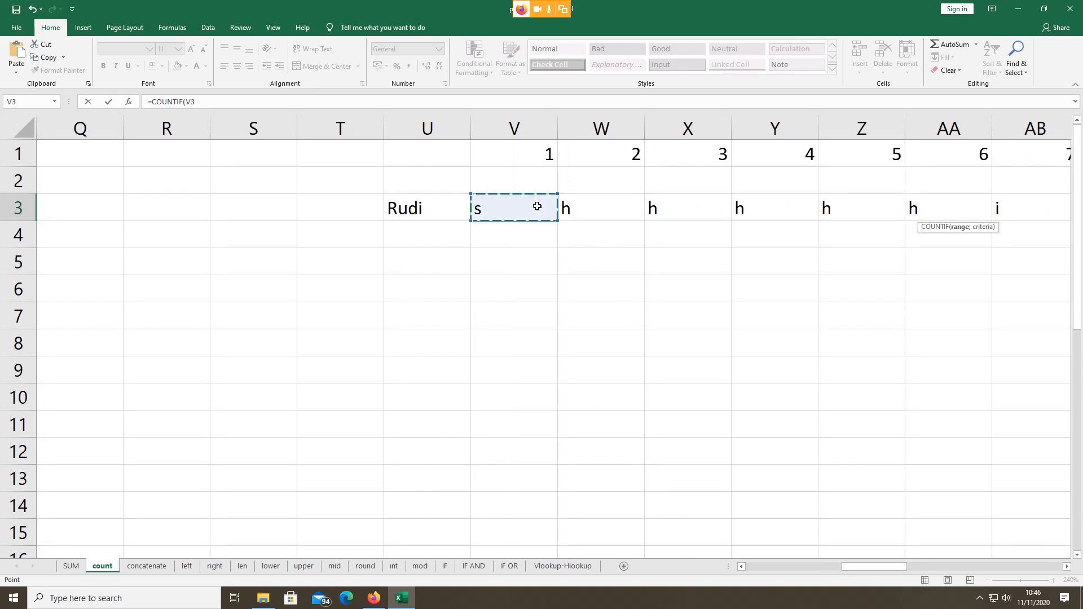
key(shift+Right)
key(shift+Right)
key(shift+Right)
key(shift+Right)
key(shift+Right)
key(shift+Right)
key(shift+Right)
key(shift+Right)
key(shift+Right)
key(shift+Right)
key(shift+Right)
key(shift+Right)
key(shift+Right)
key(shift+Right)
key(shift+Right)
key(shift+Right)
key(shift+Right)
key(shift+Right)
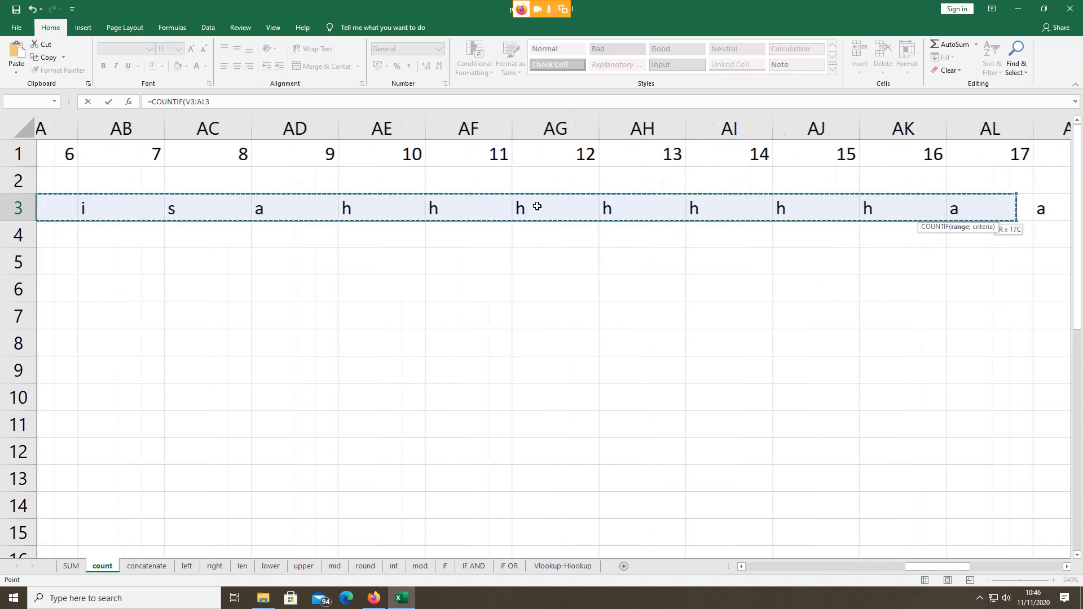
key(shift+Right)
key(shift+Right)
key(shift+Right)
key(shift+Right)
key(shift+Right)
key(shift+Right)
key(shift+Right)
key(shift+Right)
key(shift+Right)
key(shift+Right)
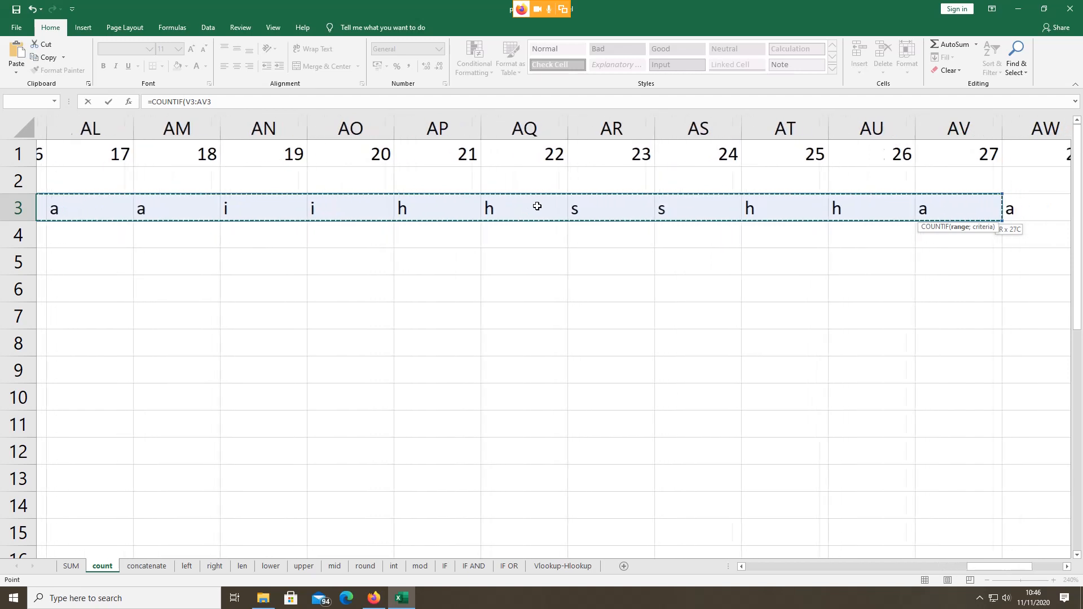
key(shift+Right)
key(shift+Right)
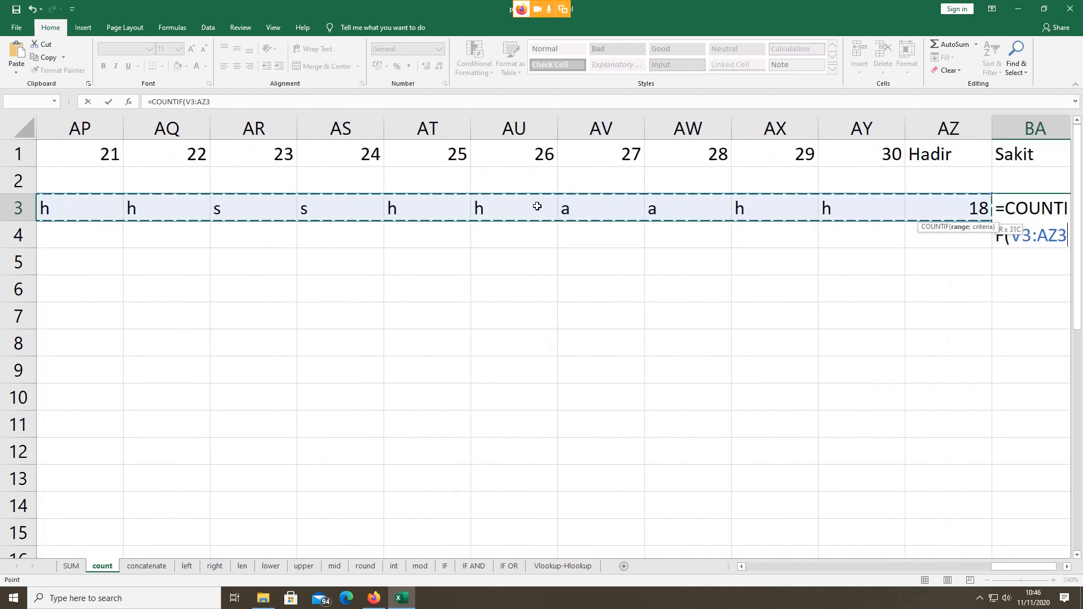
key(shift+Left)
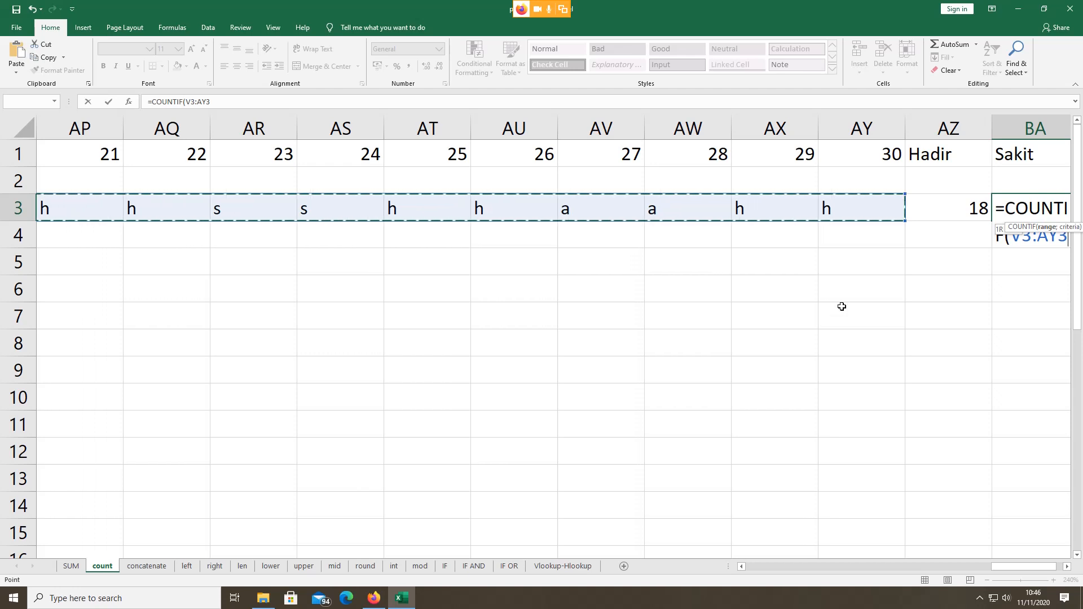
text(;)
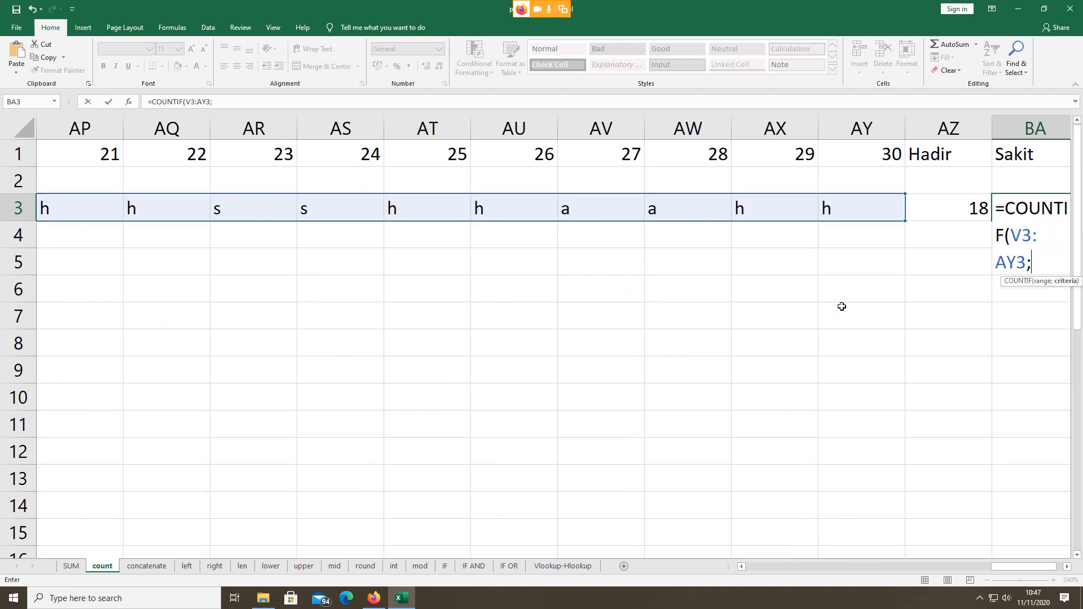
text("s"))
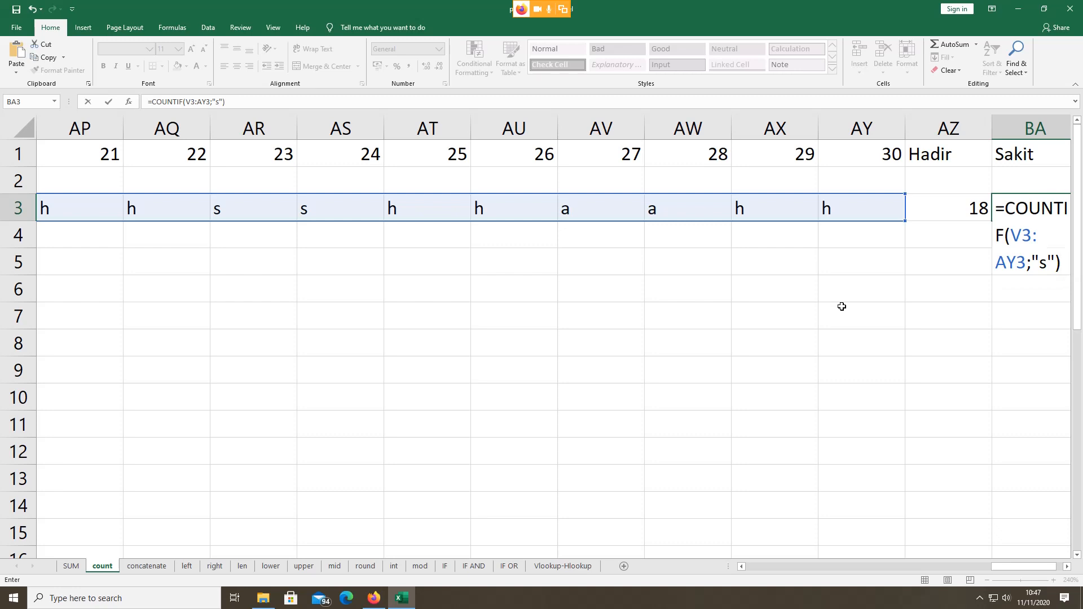
key(Return)
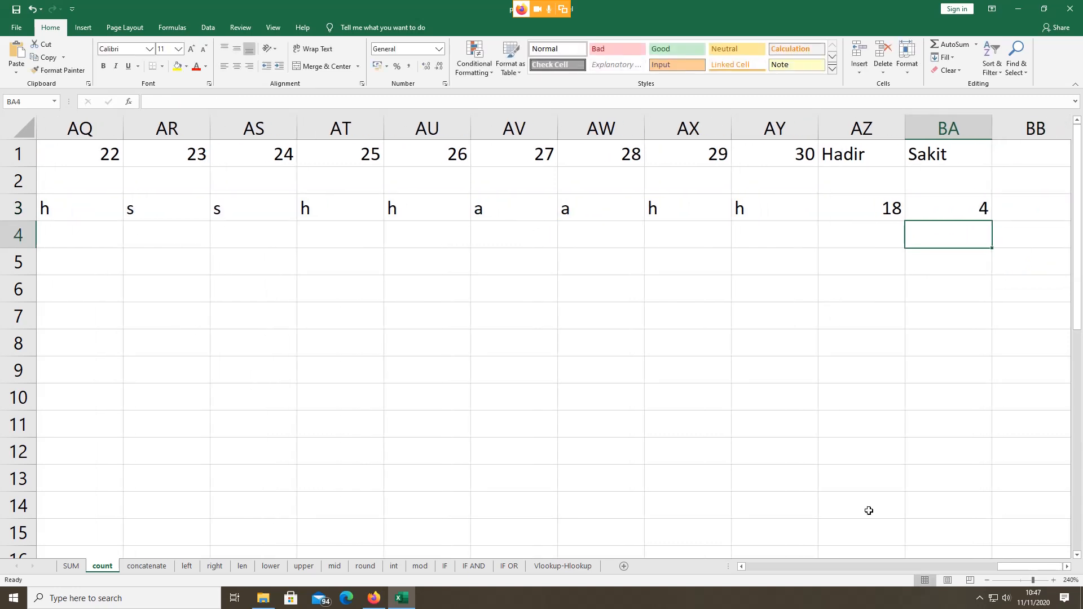
Step: Scroll the count sheet back and switch to the concatenate sheet
drag(1011, 564, 854, 573)
drag(854, 569, 954, 527)
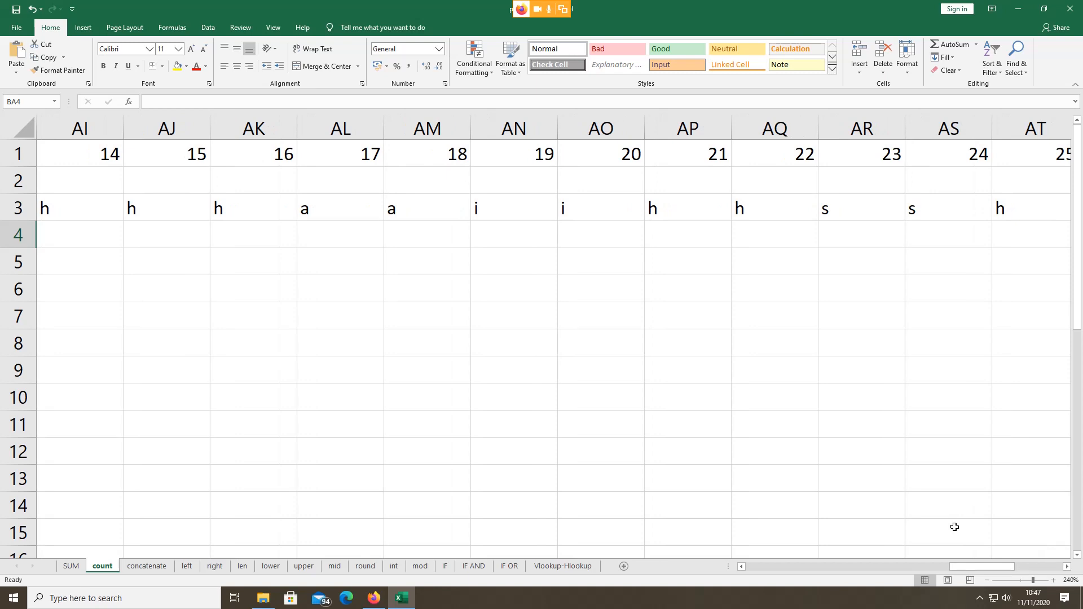
click(146, 567)
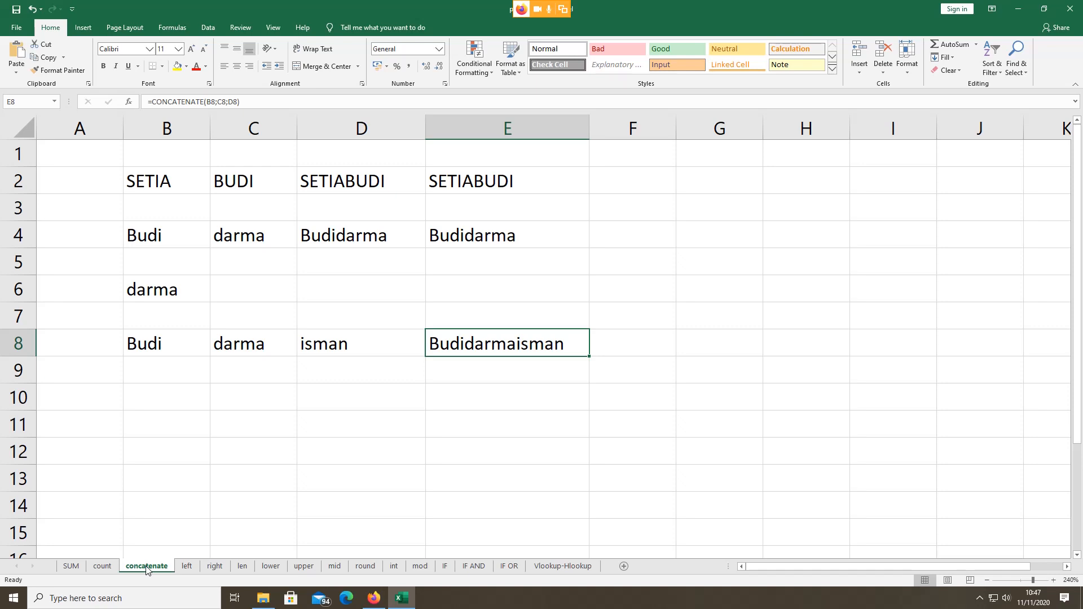
click(154, 170)
click(224, 178)
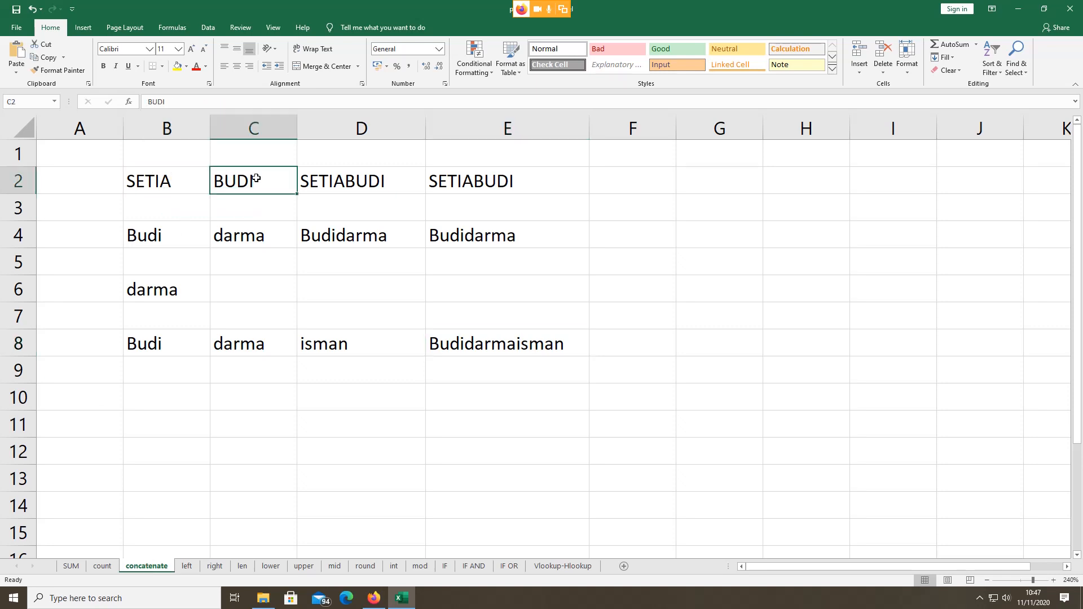
click(156, 181)
click(237, 173)
click(313, 177)
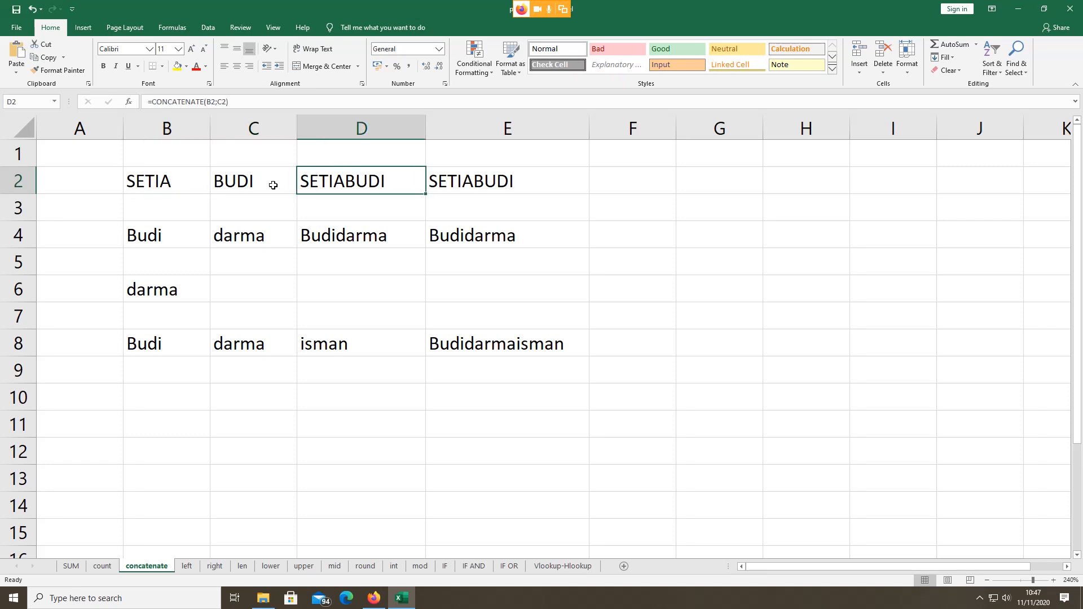
click(177, 182)
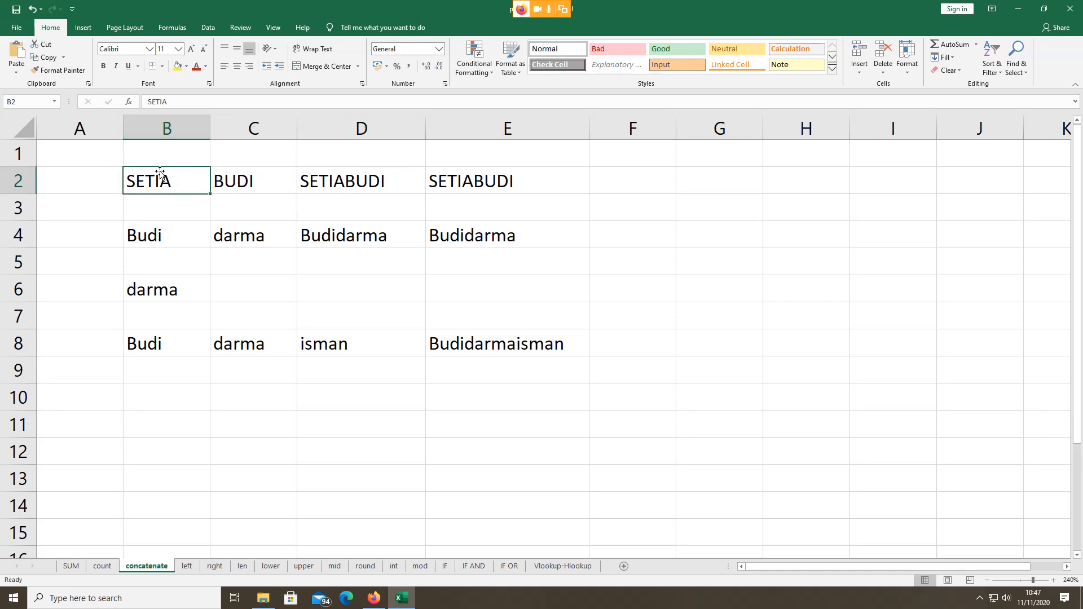
click(237, 186)
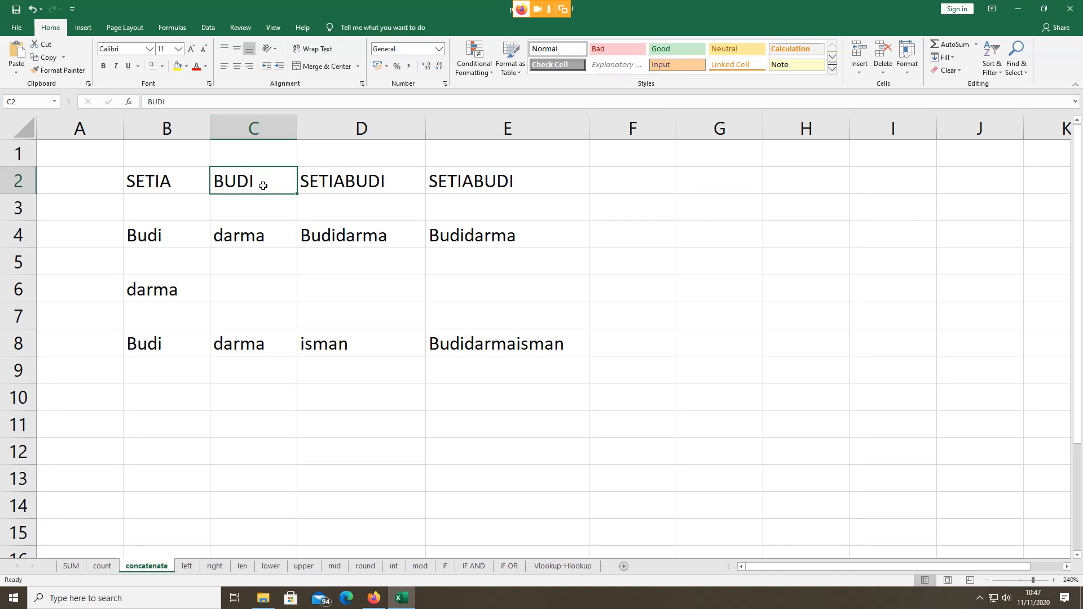
click(356, 187)
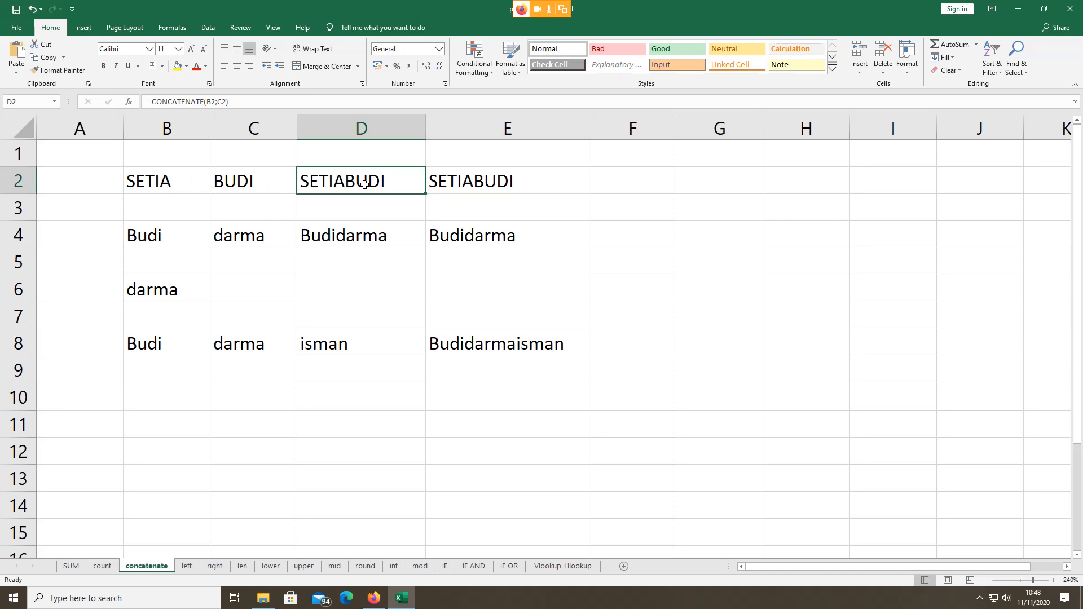
double_click(335, 189)
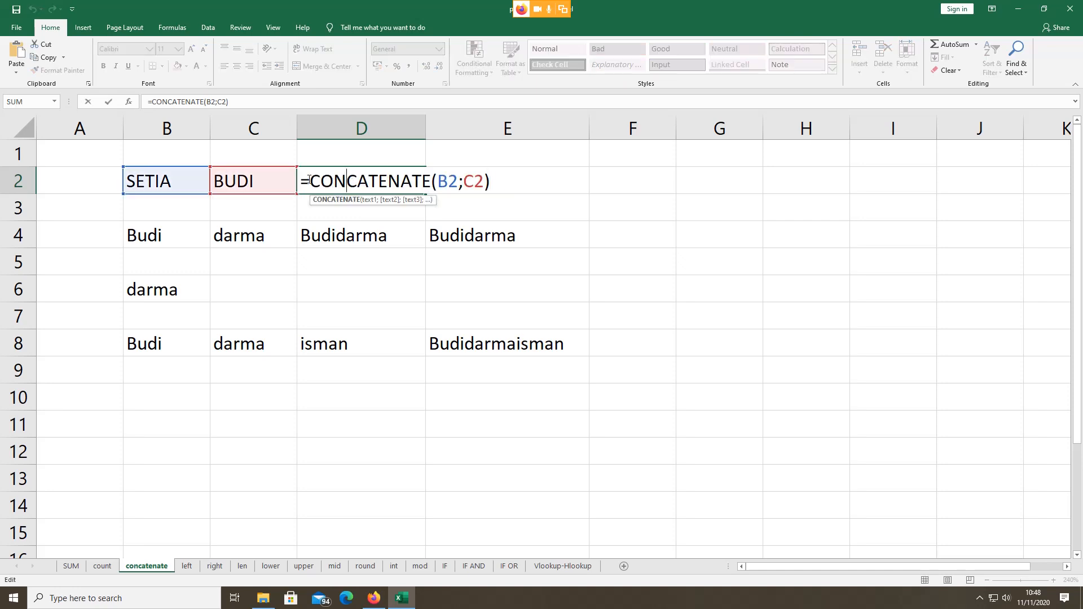
drag(303, 180, 313, 181)
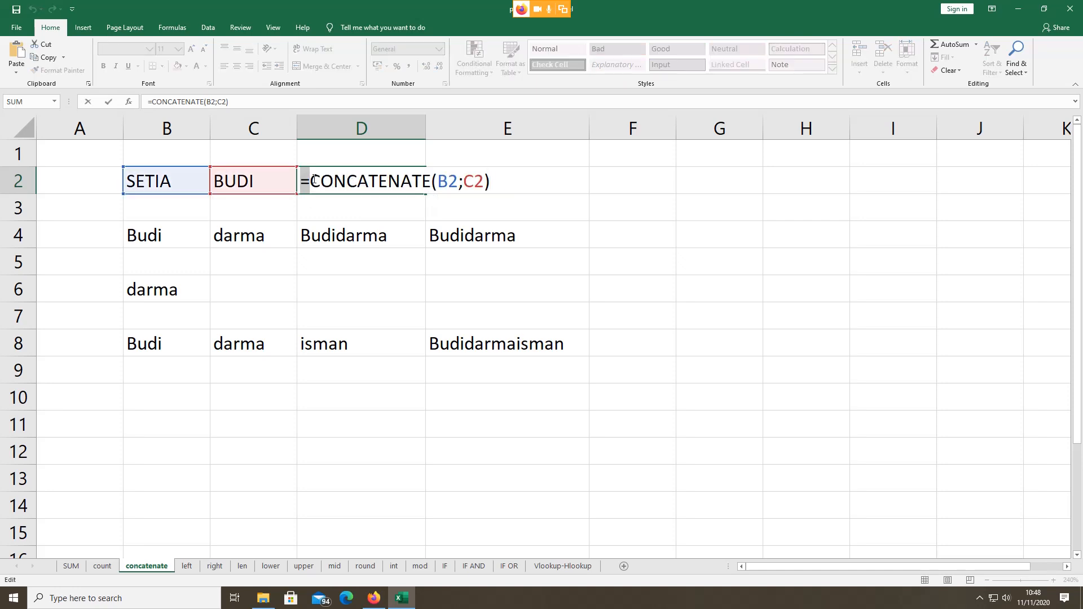
click(314, 180)
drag(313, 180, 430, 184)
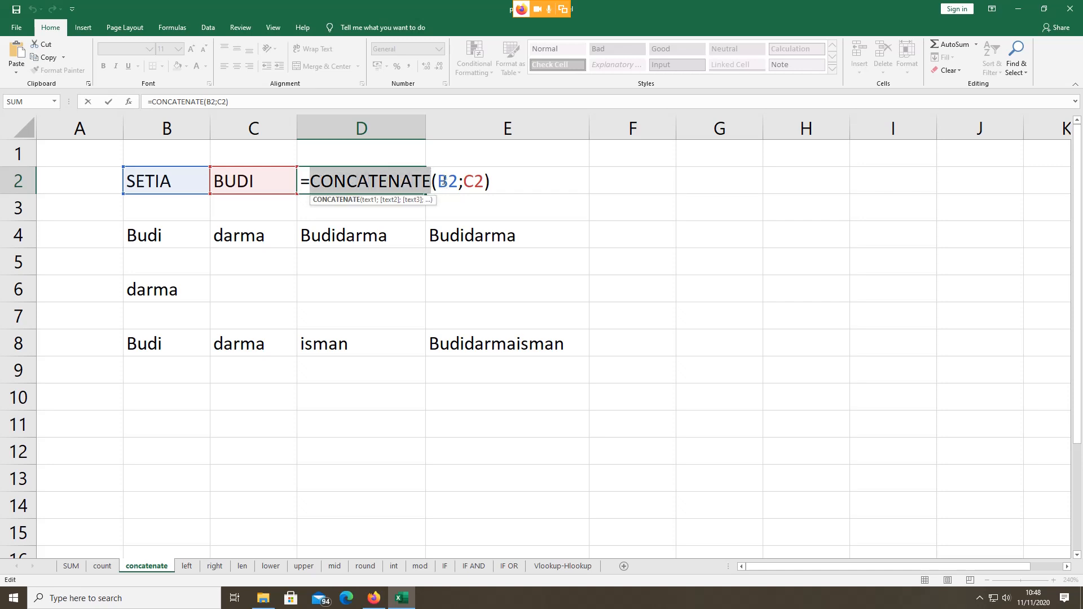
drag(446, 181, 457, 181)
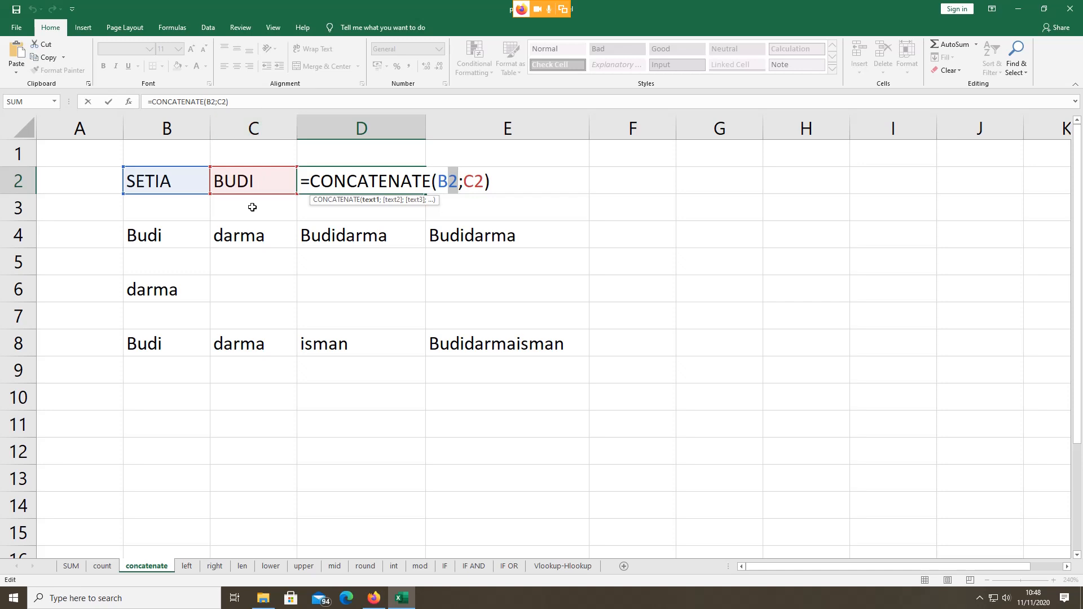
key(ctrl+Return)
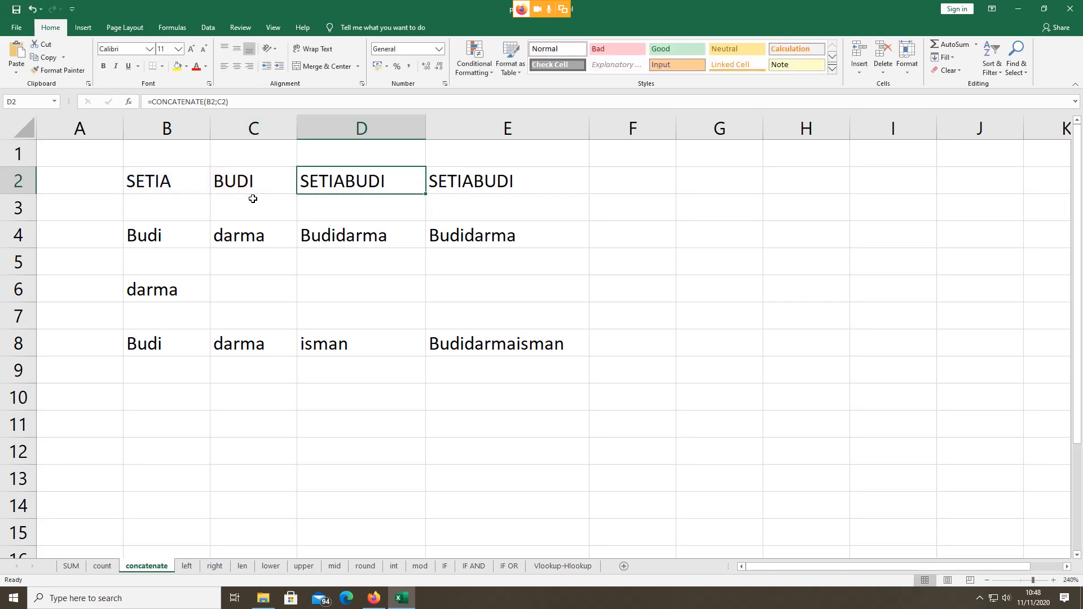
click(173, 414)
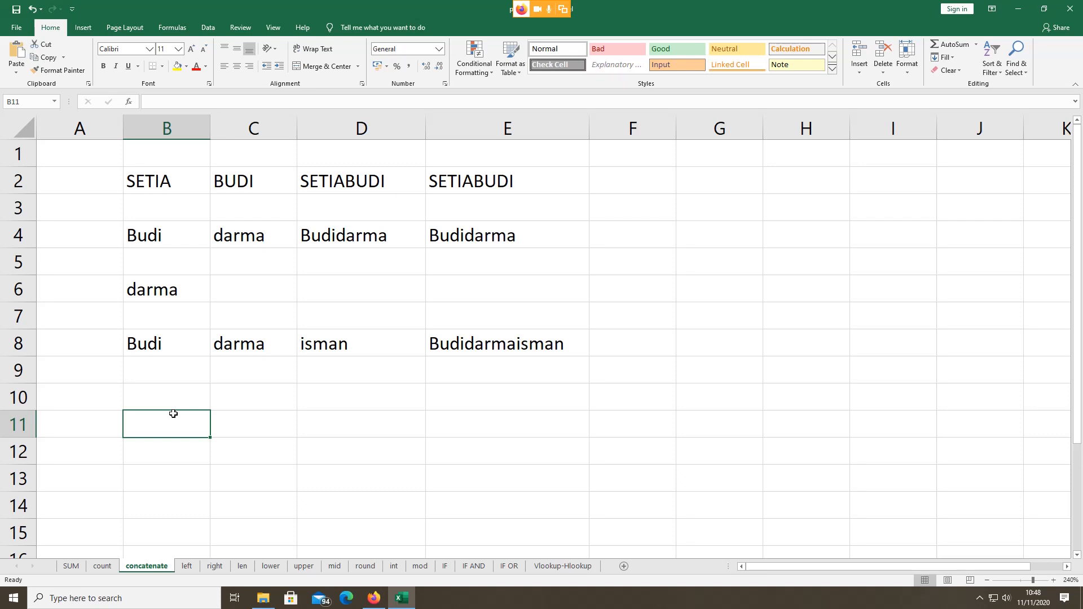
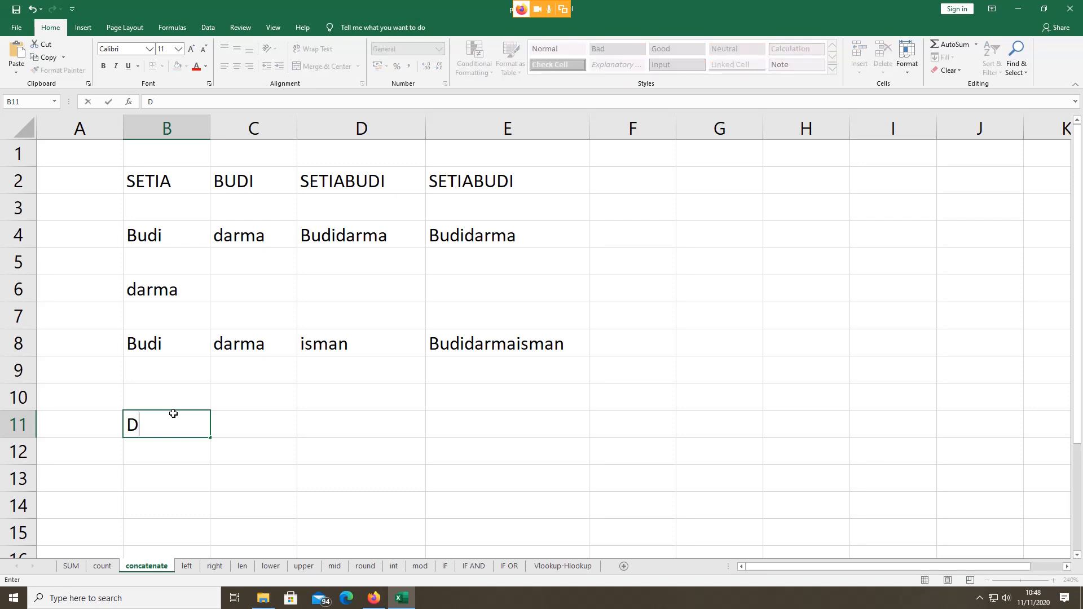
click(238, 426)
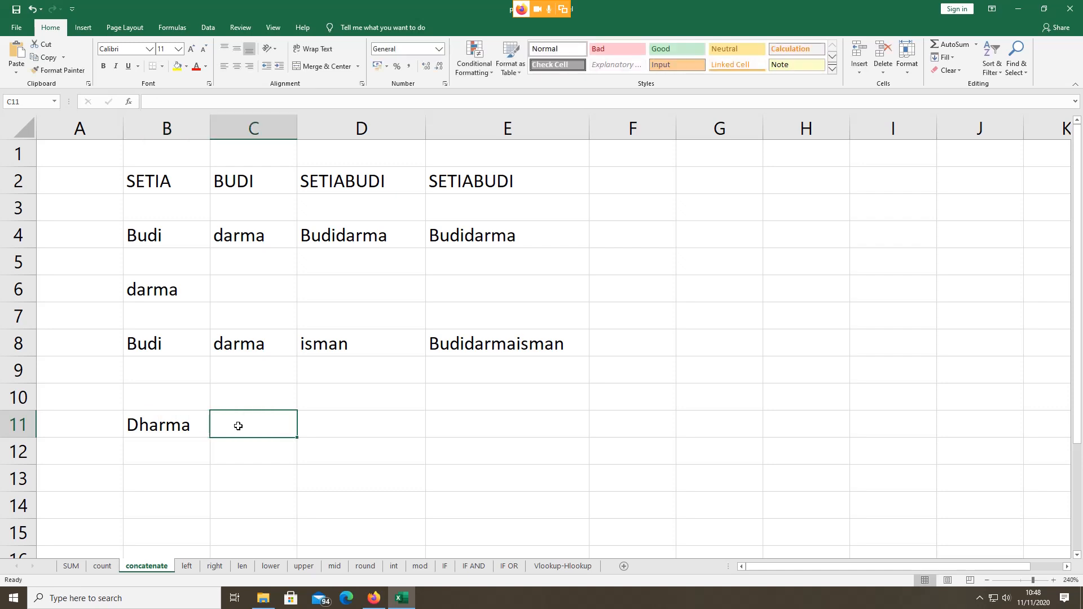
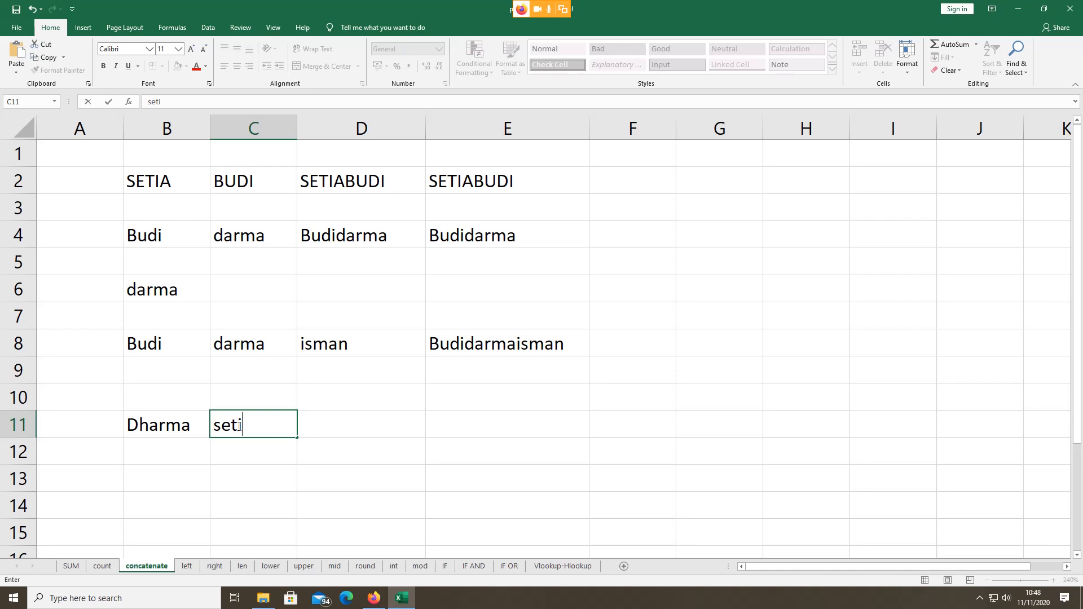
click(335, 426)
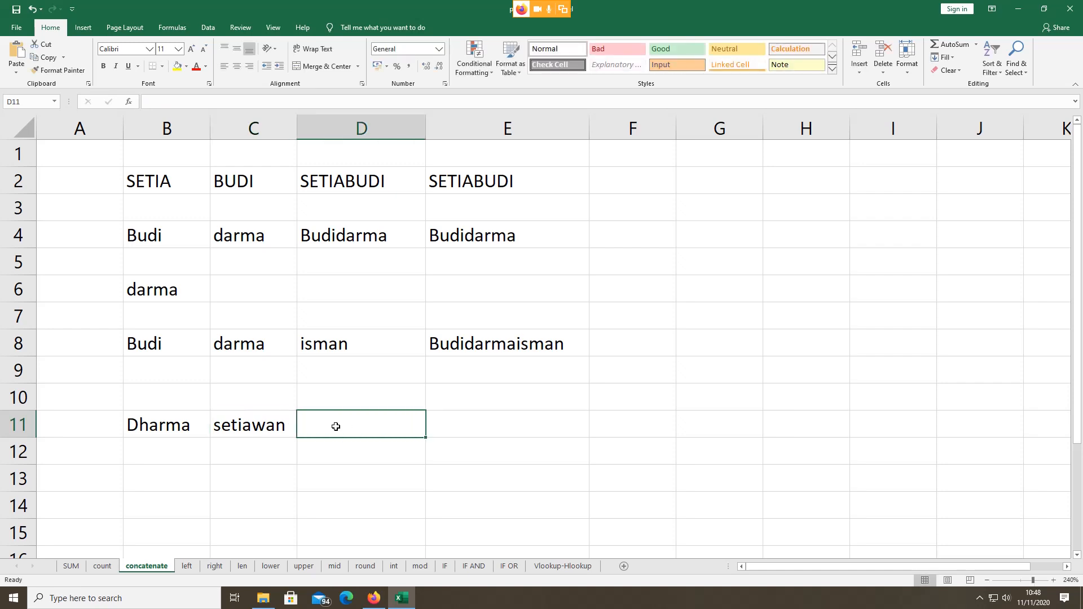
text(=)
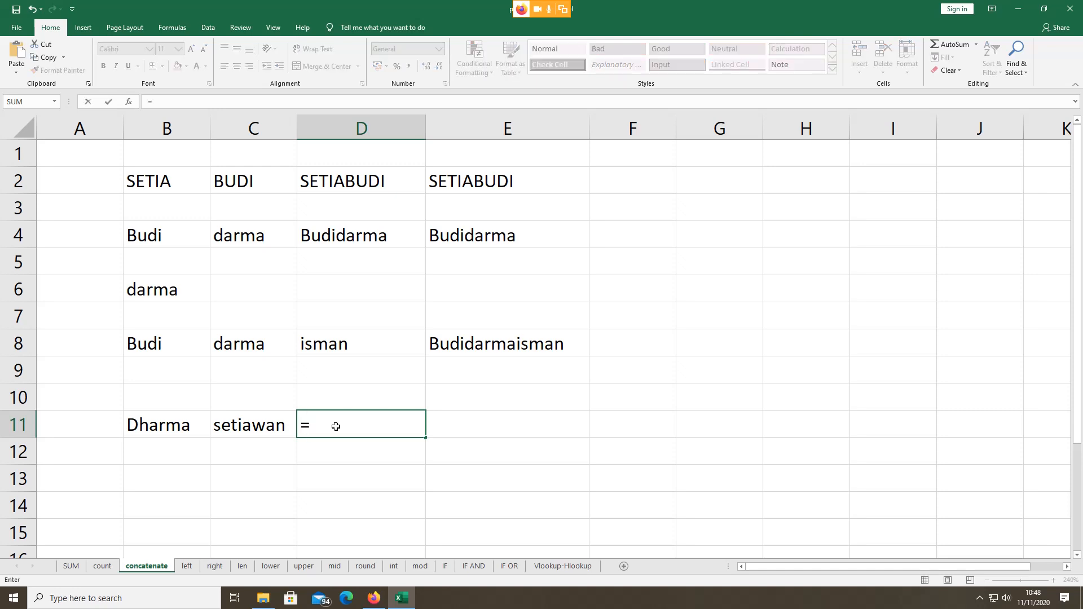
text(con)
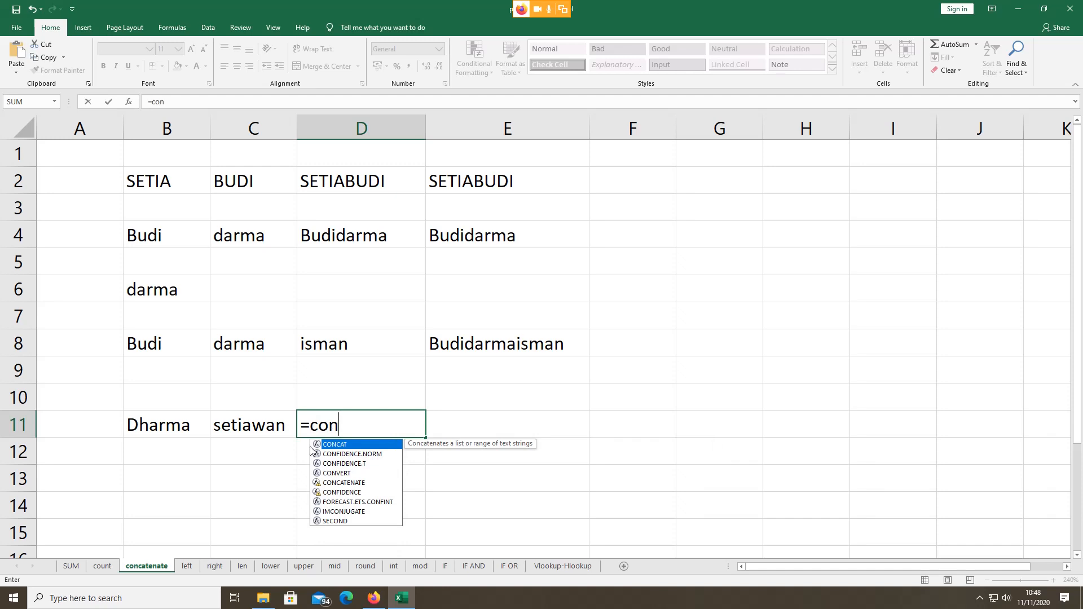
double_click(345, 483)
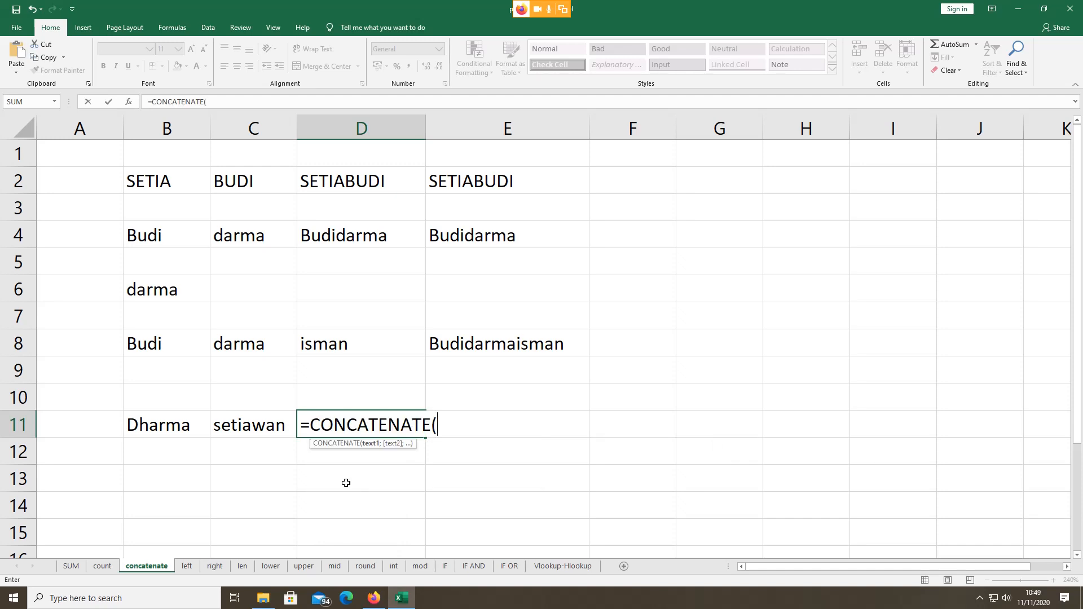
click(154, 427)
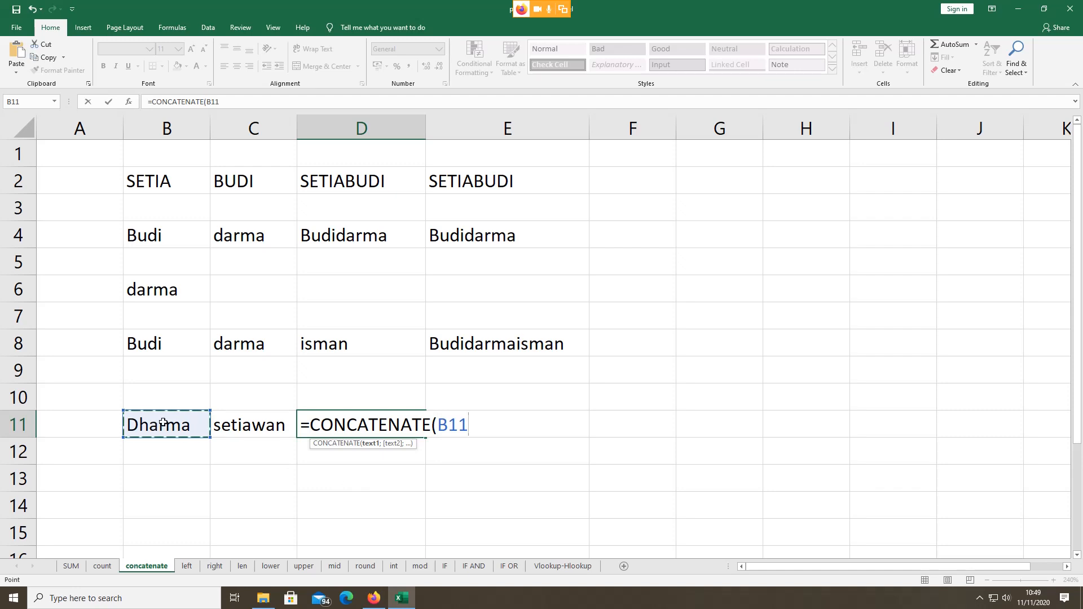
text(;)
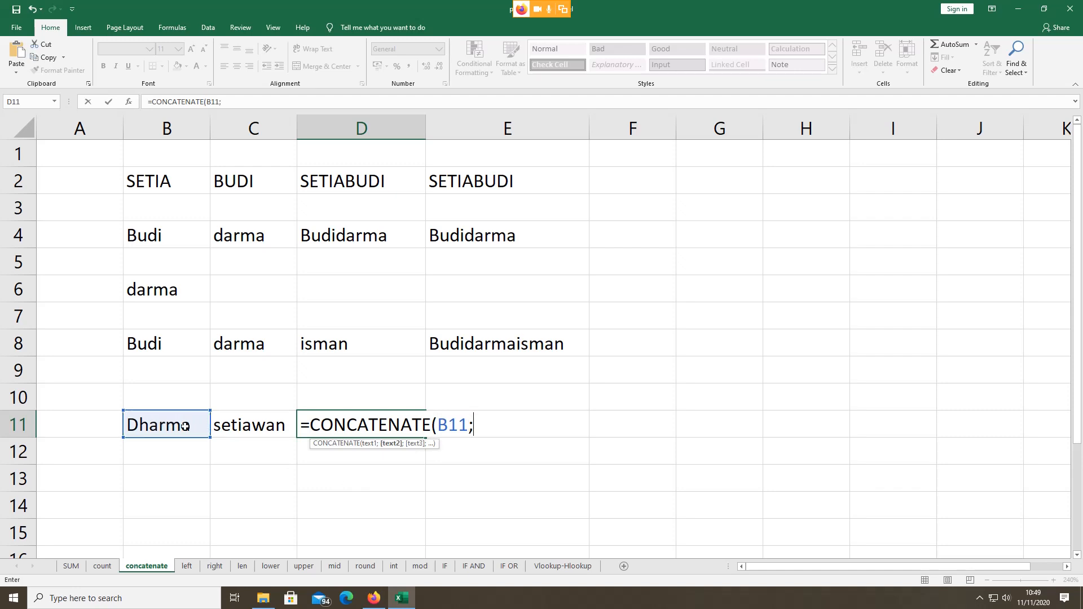
click(245, 428)
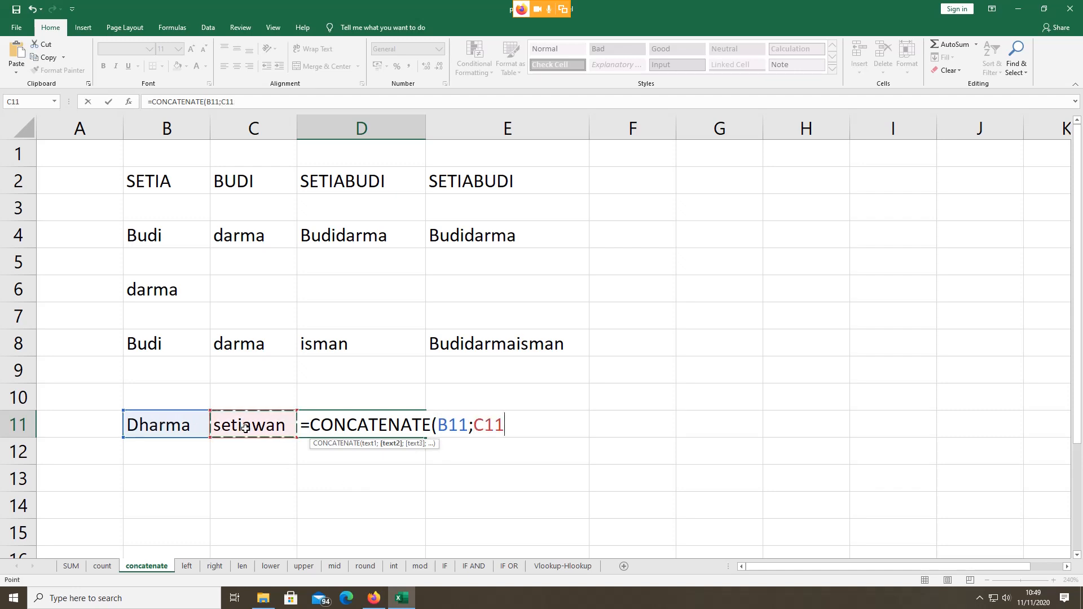
text())
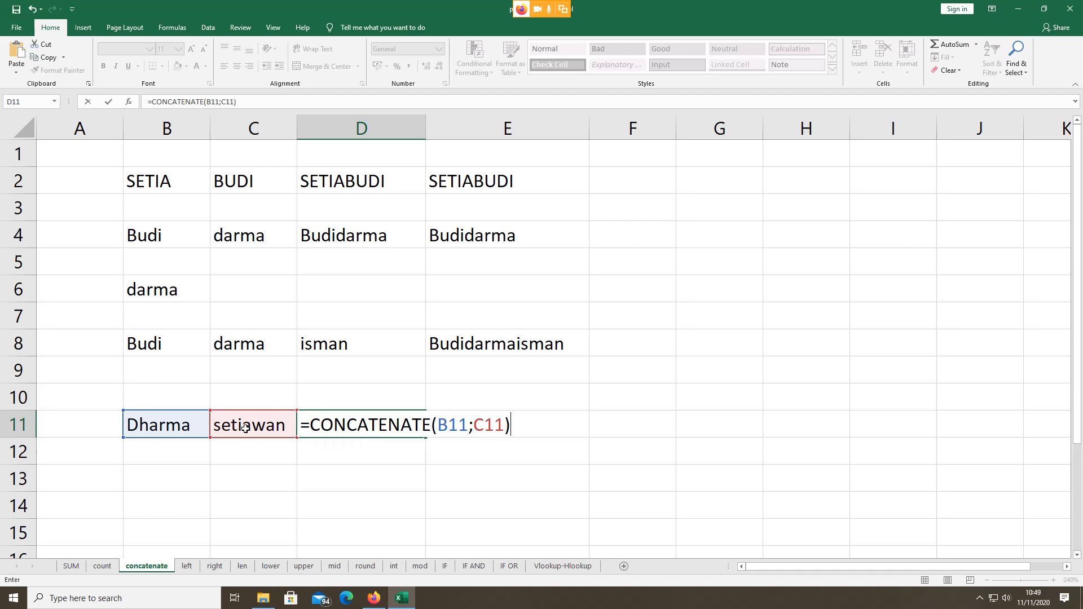
key(Return)
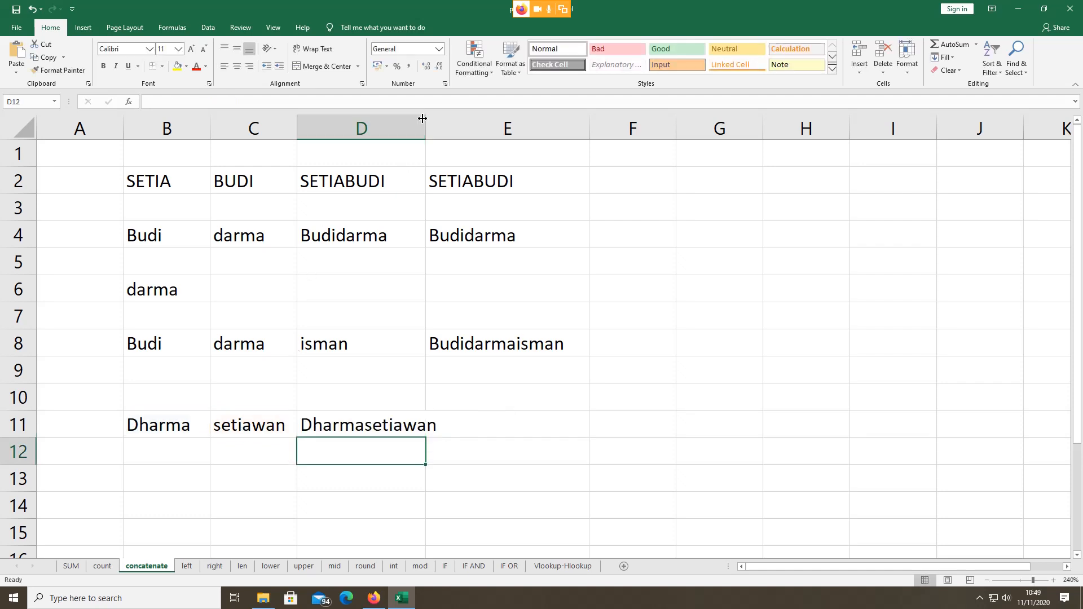
drag(423, 118, 452, 118)
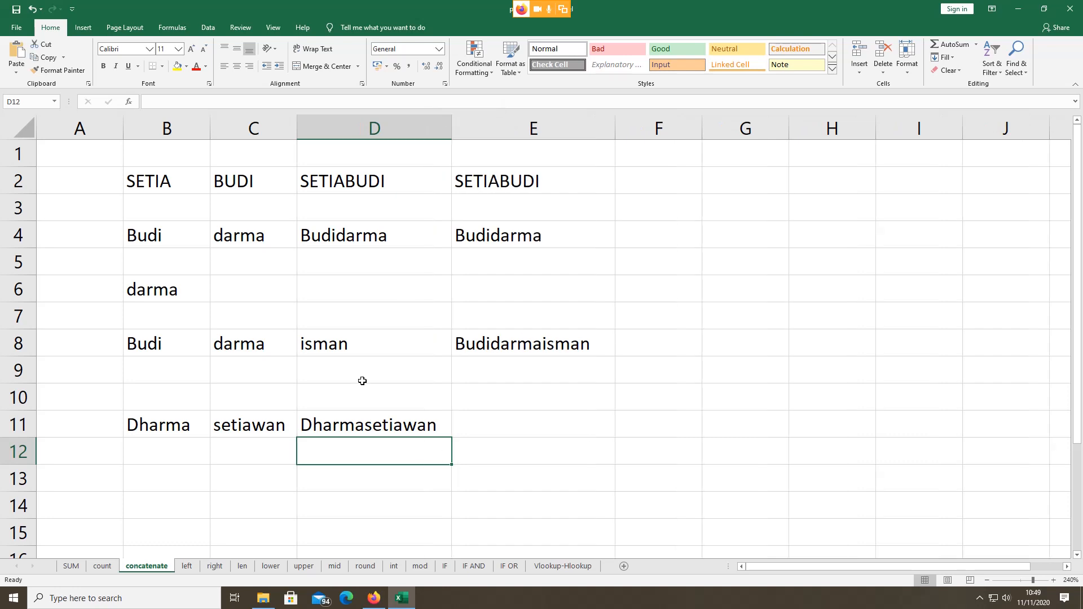
click(341, 429)
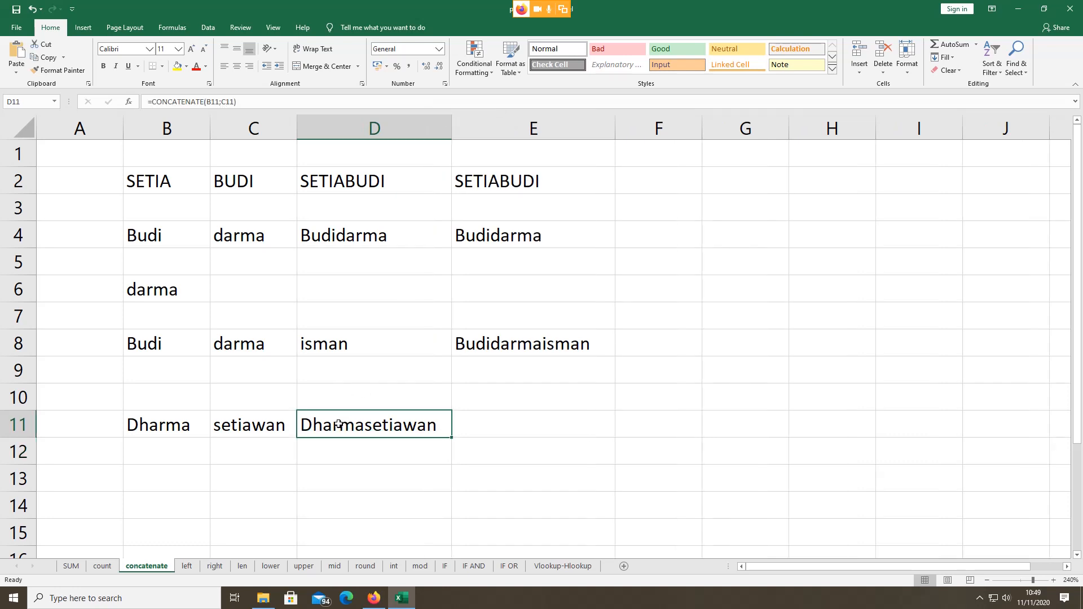
Step: Review E8's =CONCATENATE(B8;C8;D8) formula, then switch to the left sheet
click(472, 345)
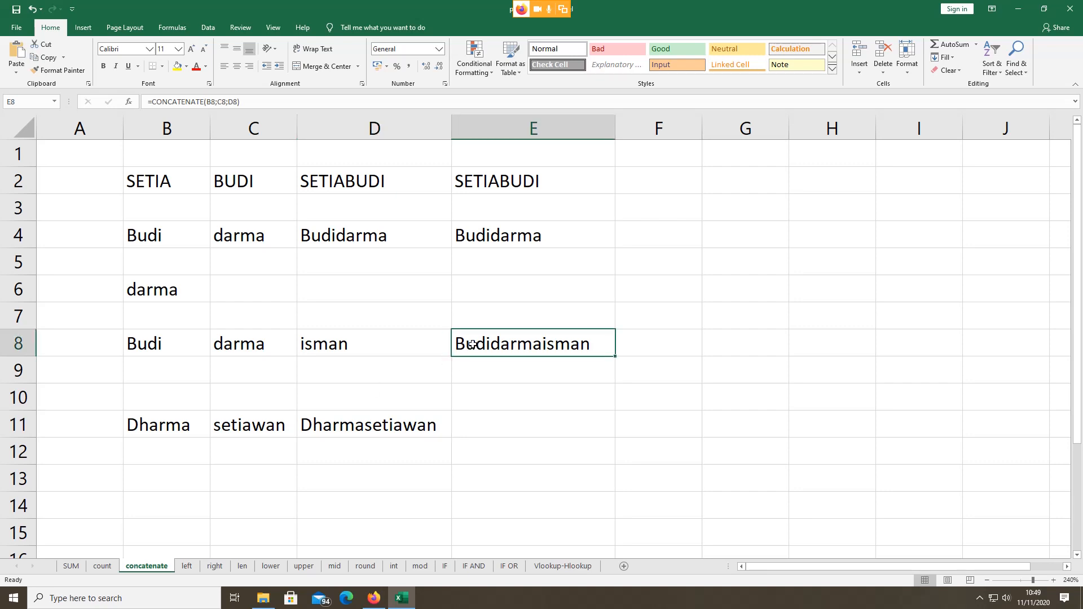
double_click(513, 343)
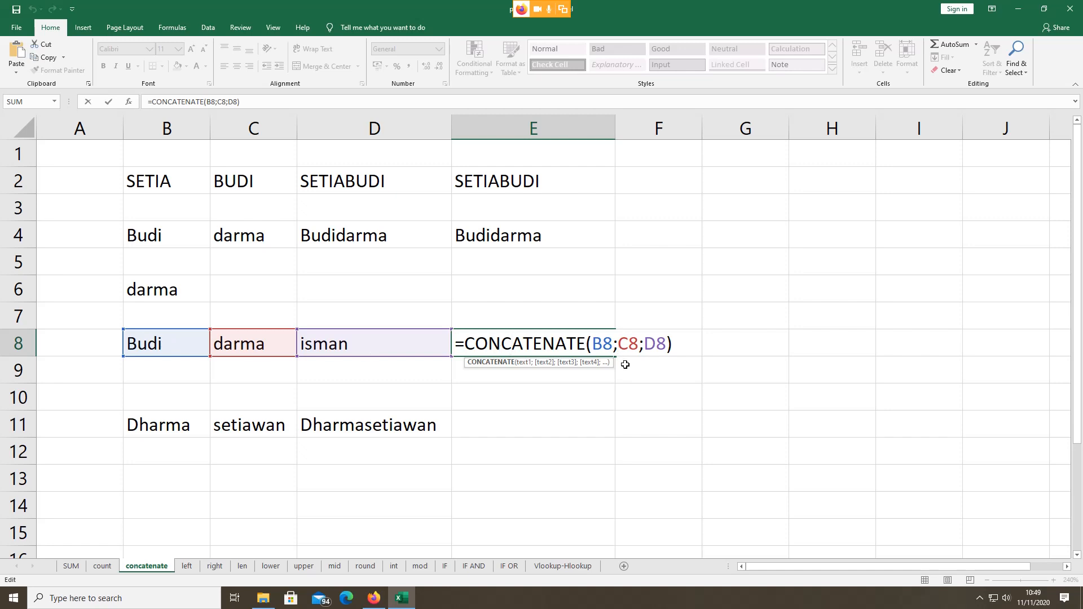
key(Return)
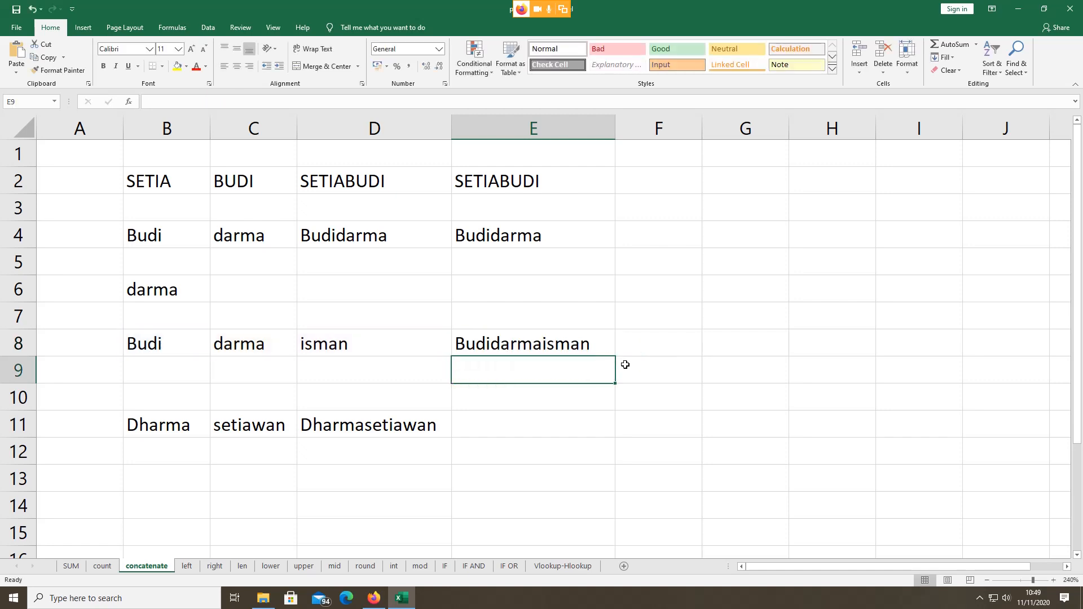
click(557, 431)
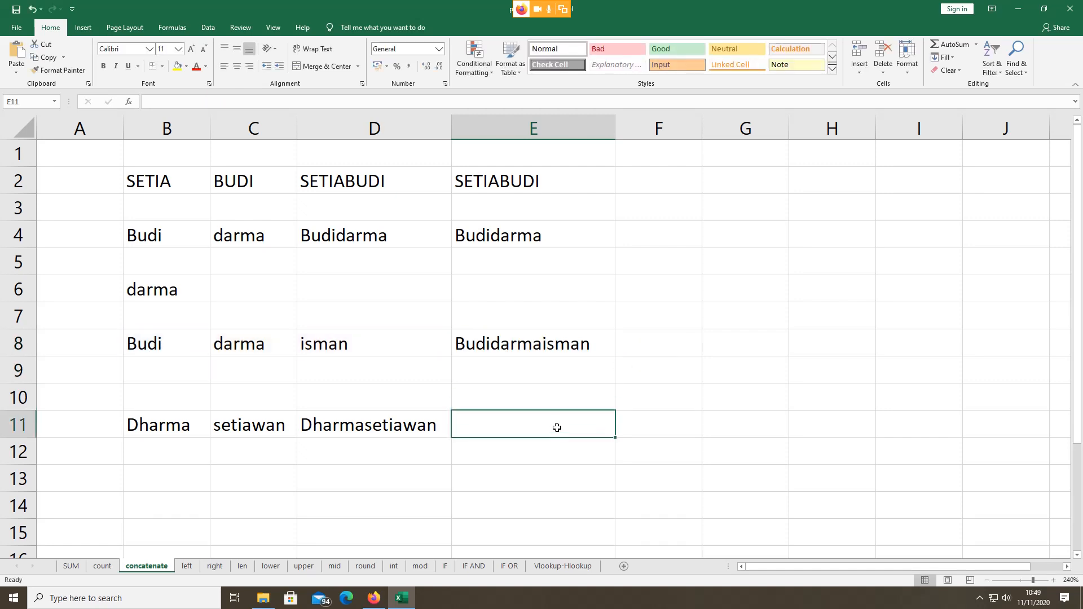
click(187, 566)
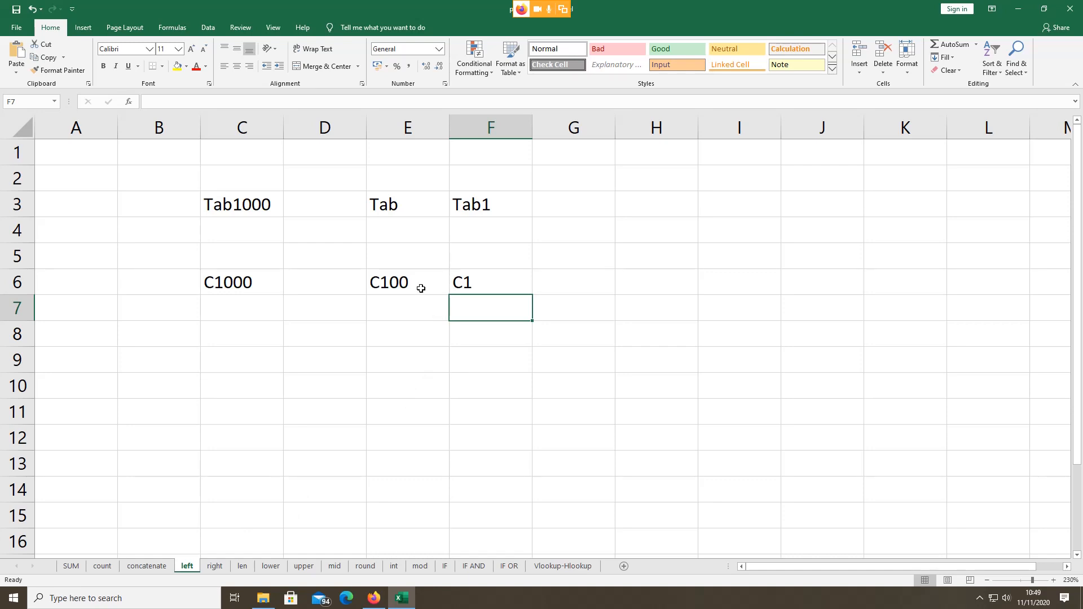
click(492, 202)
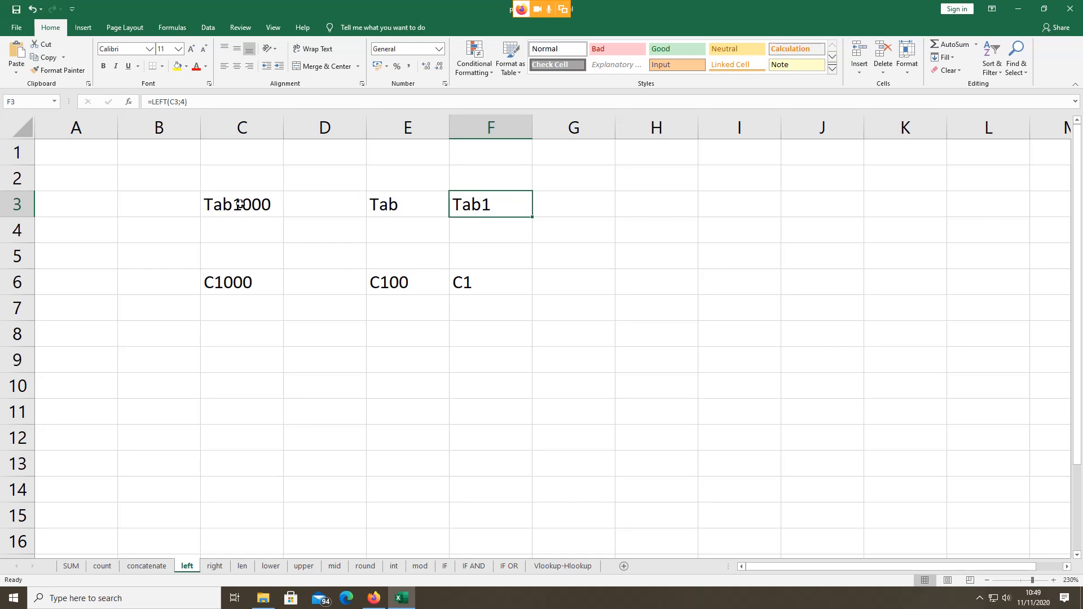
double_click(473, 204)
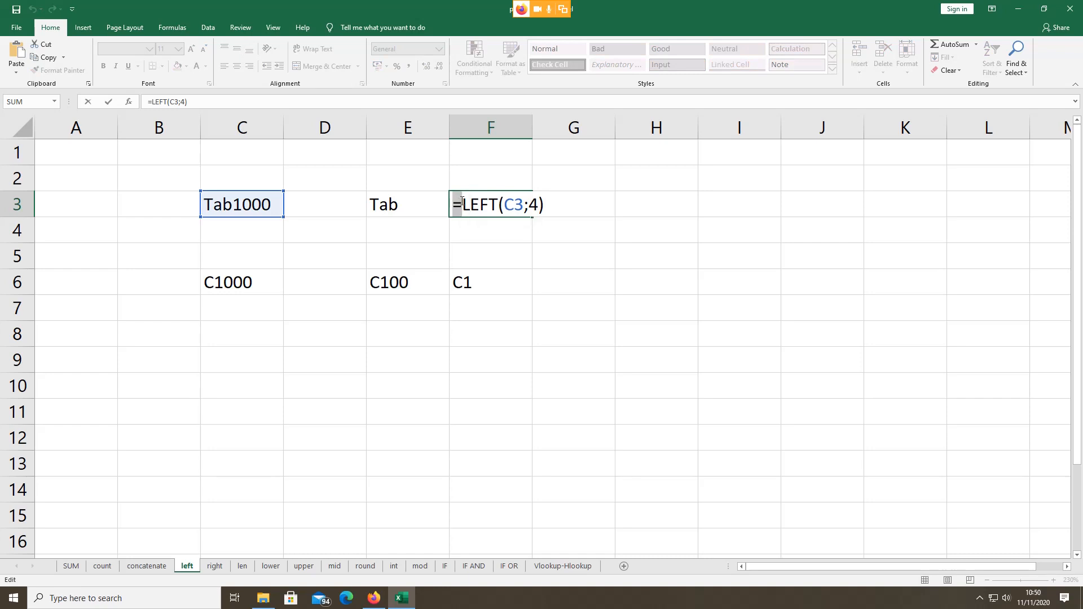
drag(462, 204, 499, 204)
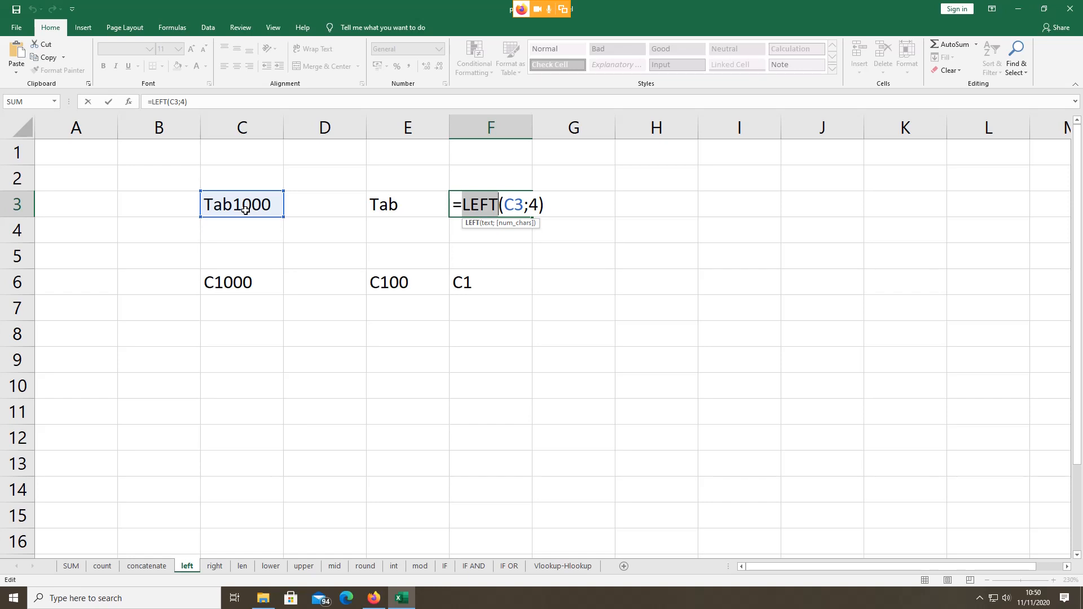
drag(504, 204, 533, 205)
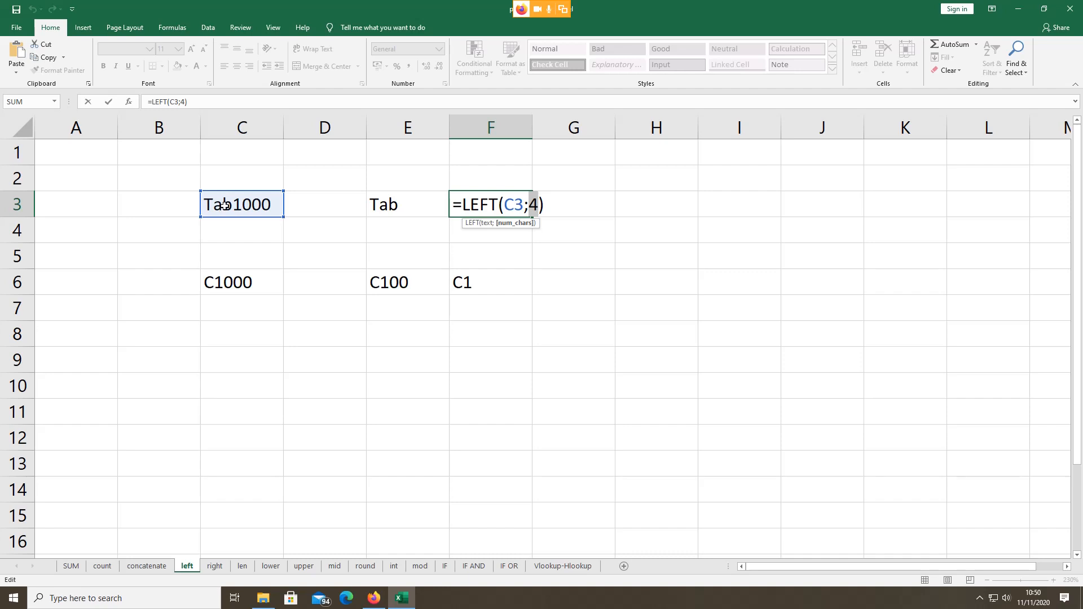
key(Return)
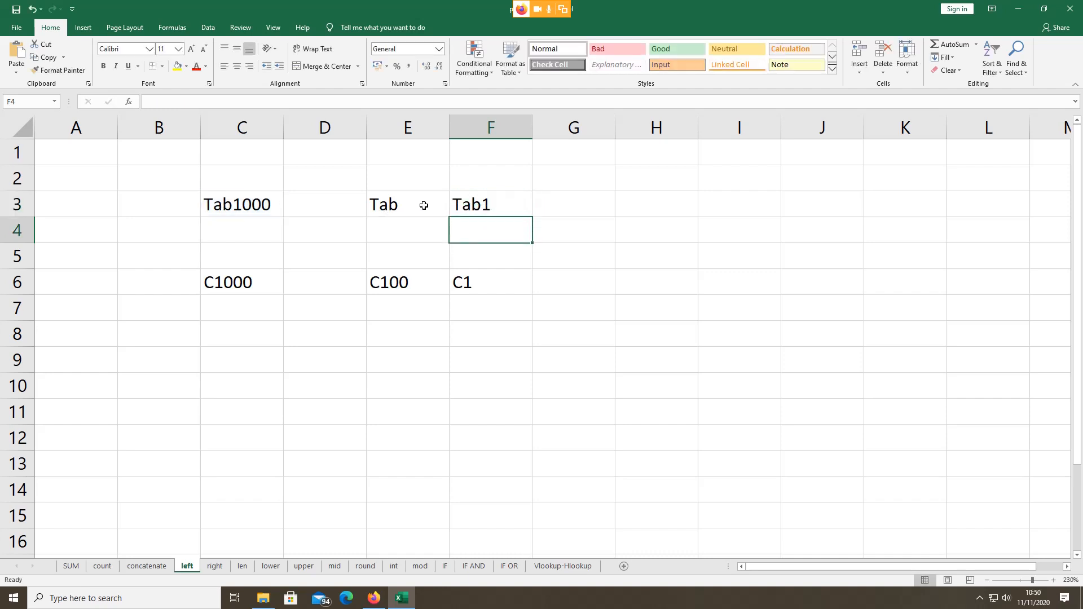
double_click(483, 208)
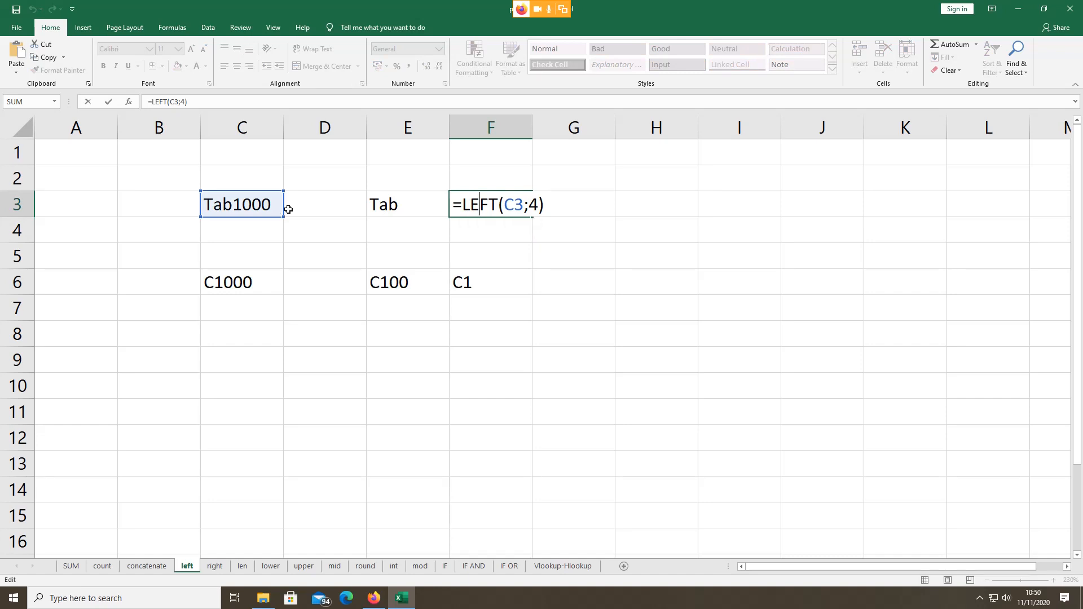
key(Return)
double_click(407, 203)
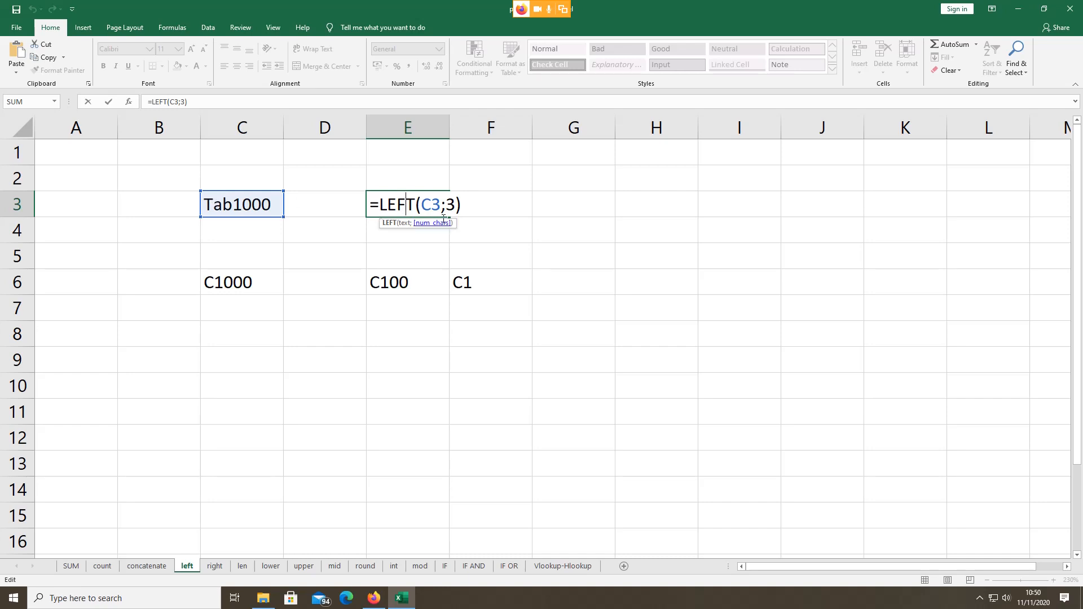
click(259, 353)
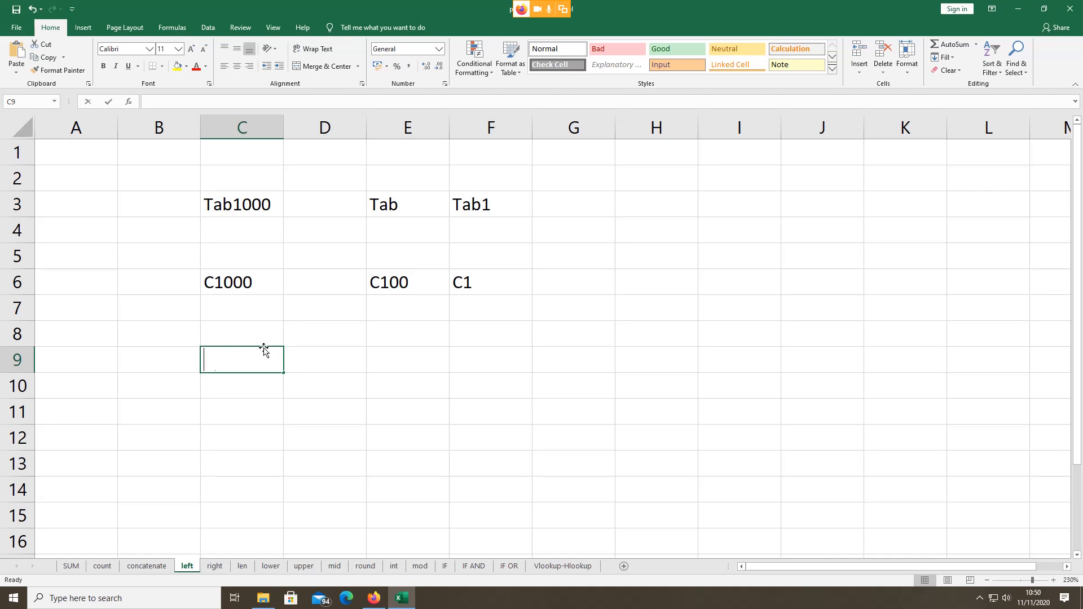
Step: Put Astaga in C9 and =LEFT(C9;4) in E9, returning Asta, then review the formula
text(Astaga)
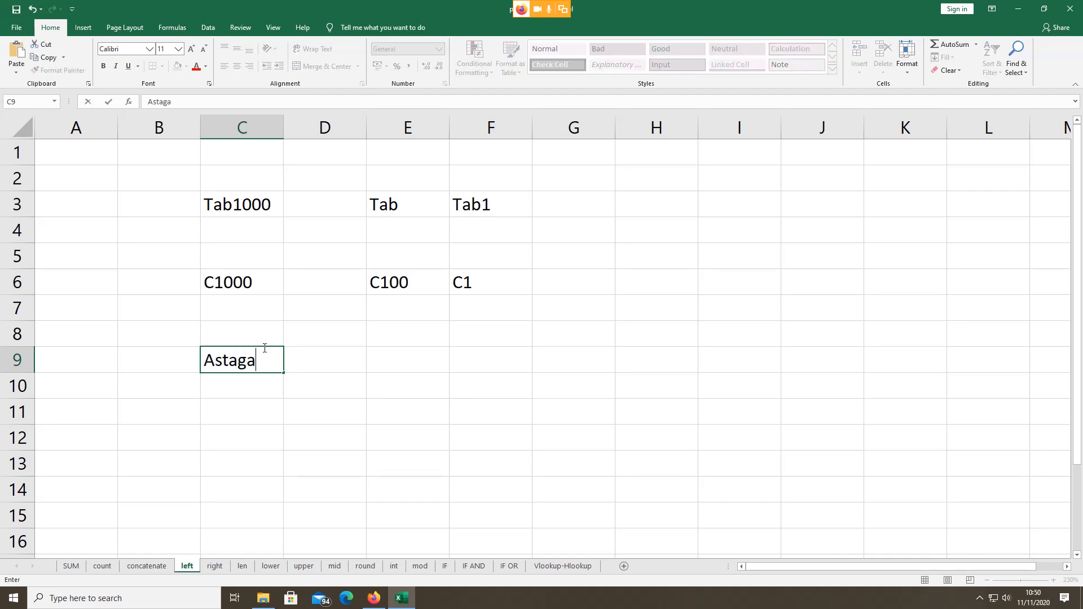
click(435, 359)
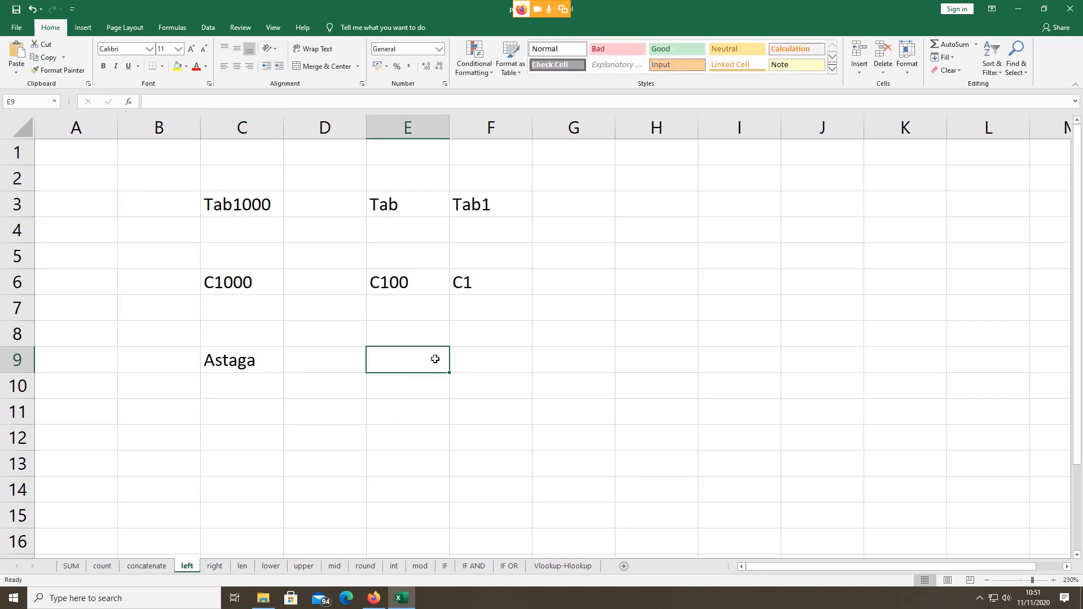
text(=)
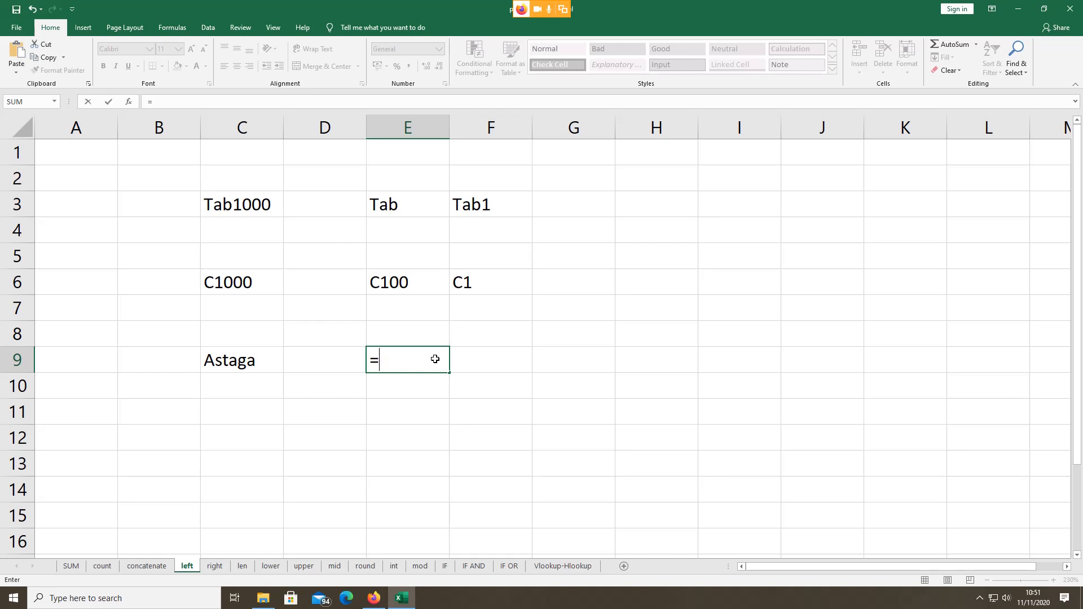
text(lef)
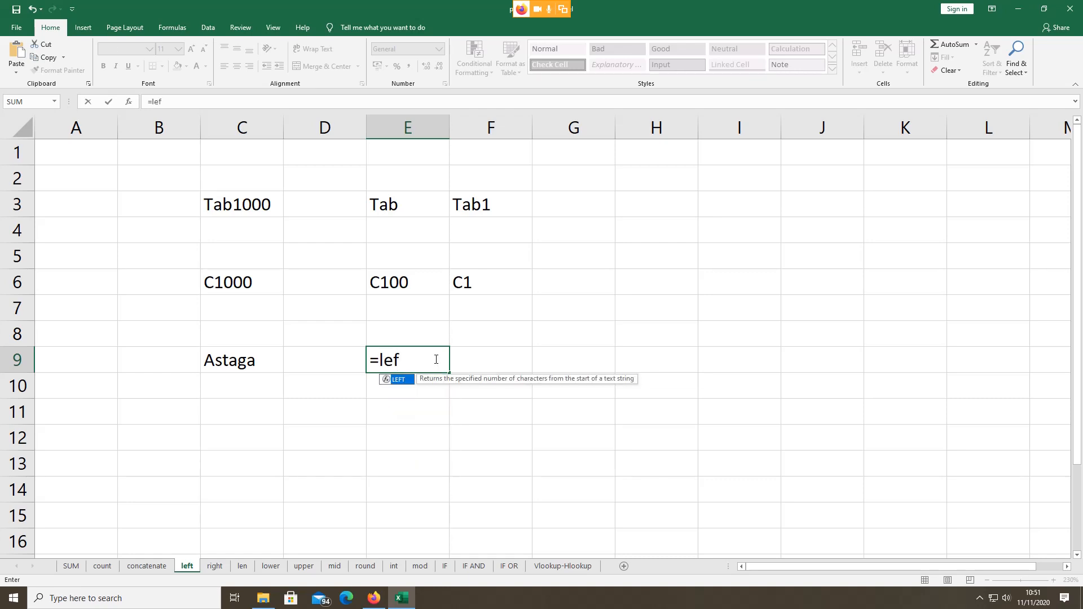
double_click(401, 381)
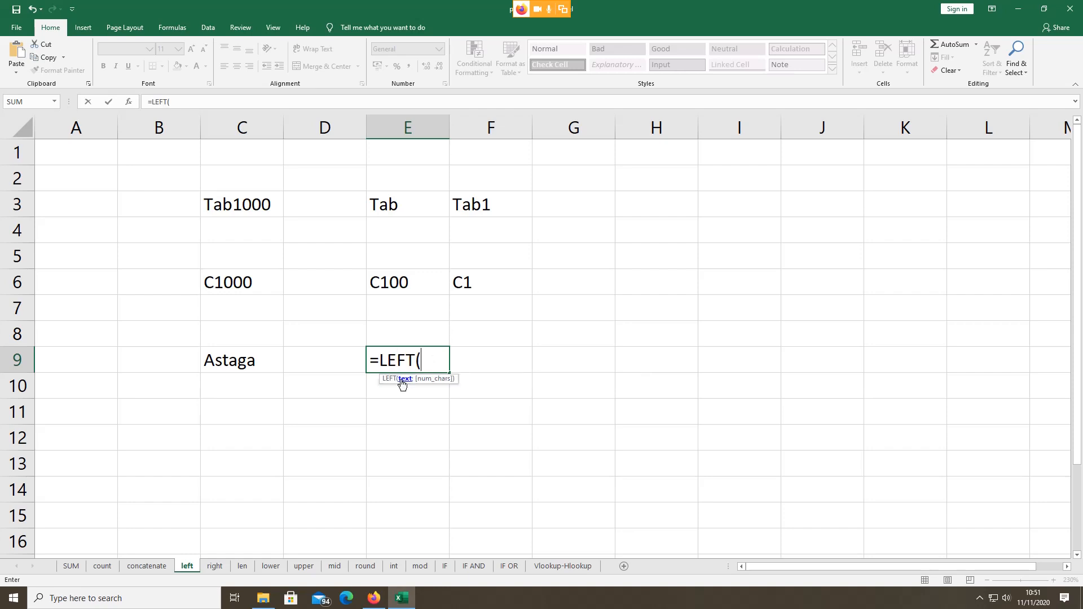
click(245, 362)
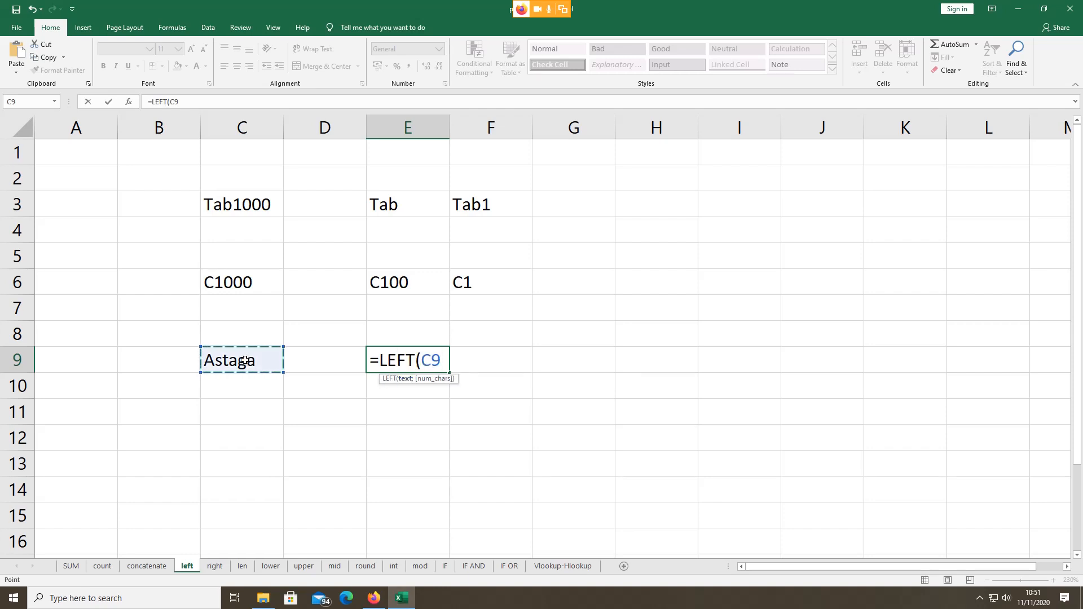
text(;)
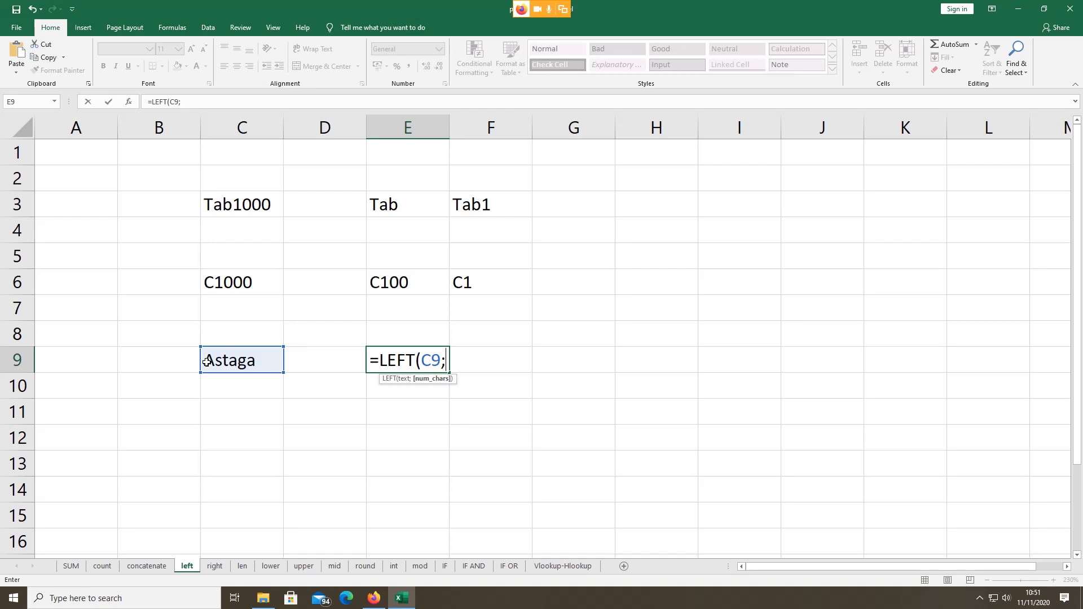
text(4))
key(Return)
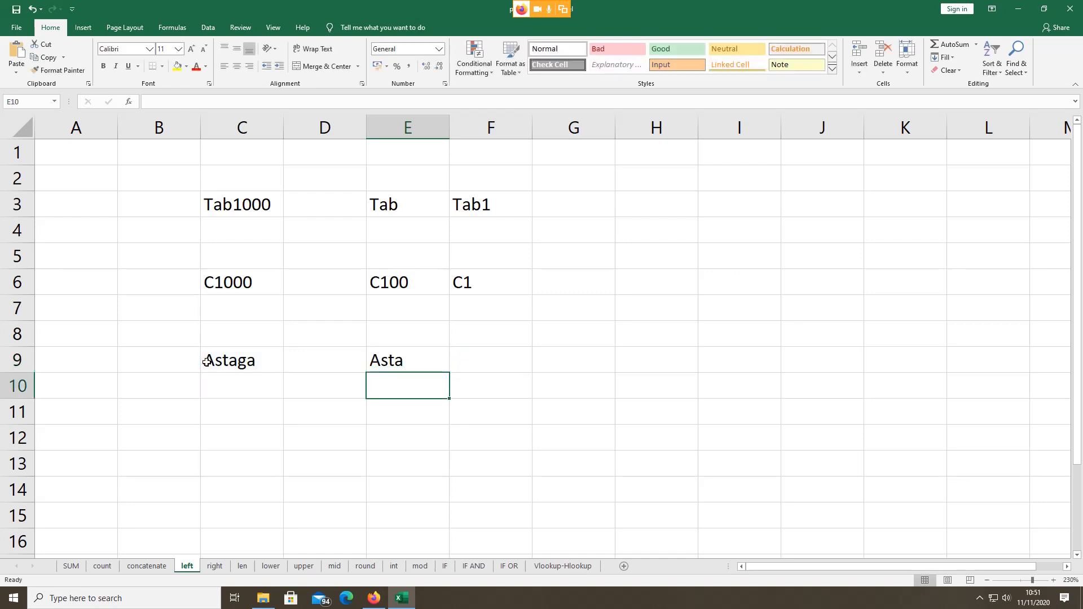
double_click(387, 361)
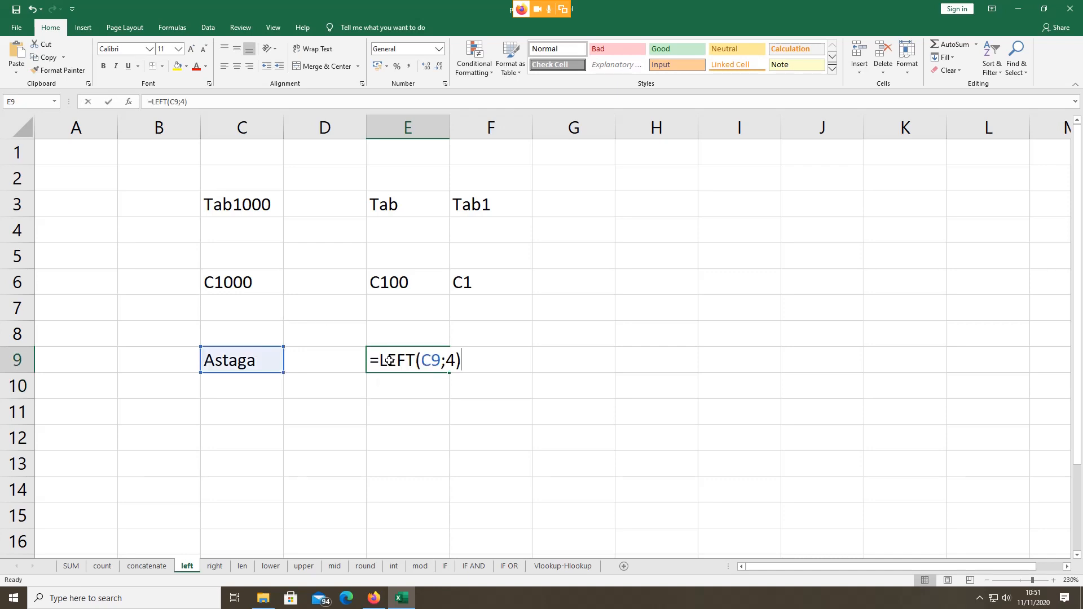
click(425, 411)
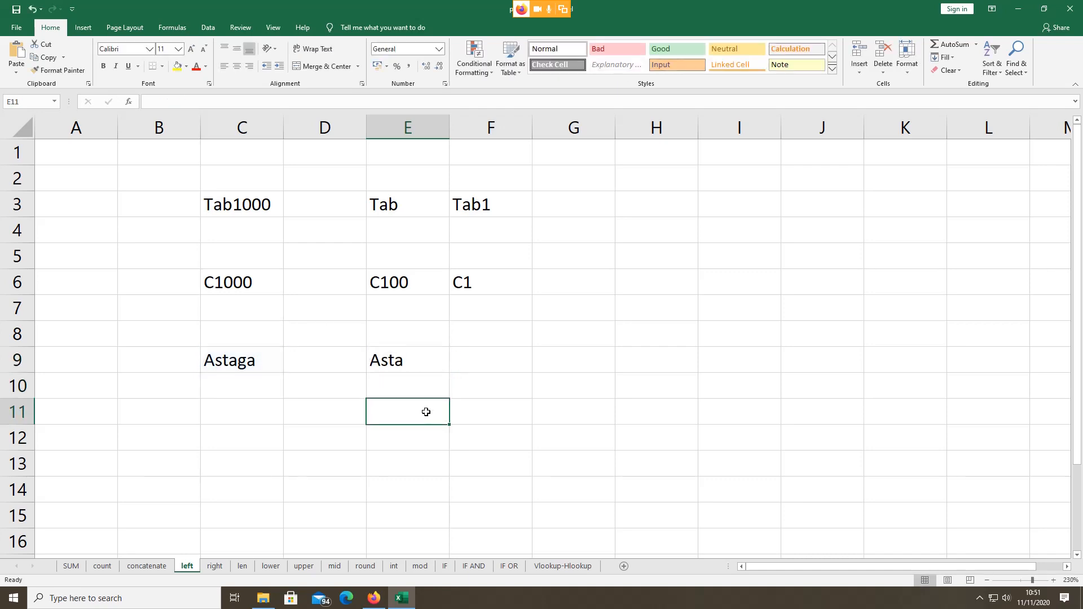
Step: On the right sheet, inspect E5's =RIGHT(B5;7) formula and its B5 and 7 arguments
click(208, 569)
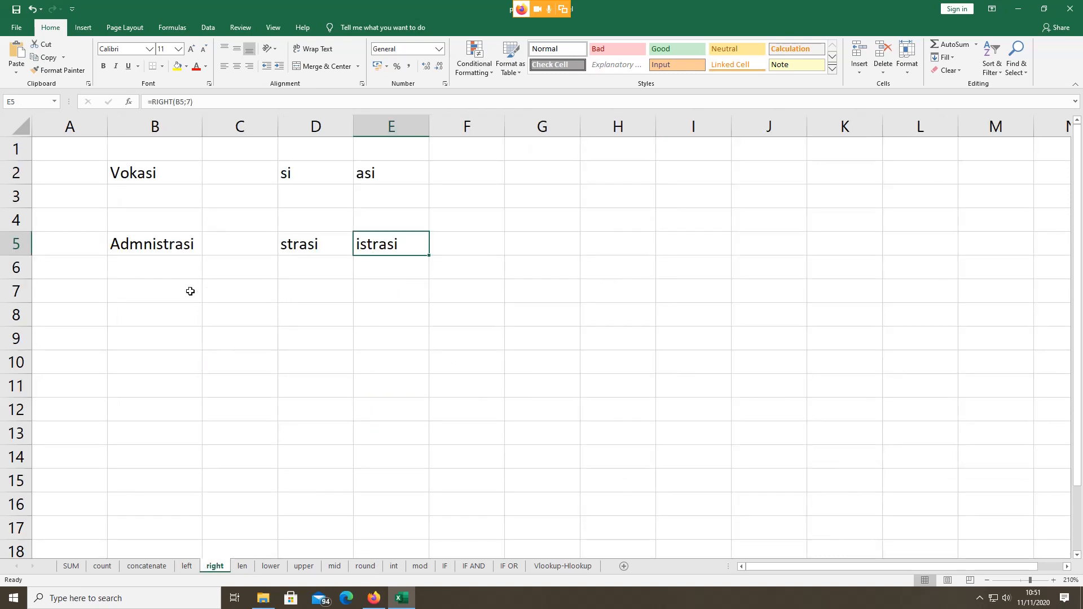
click(142, 244)
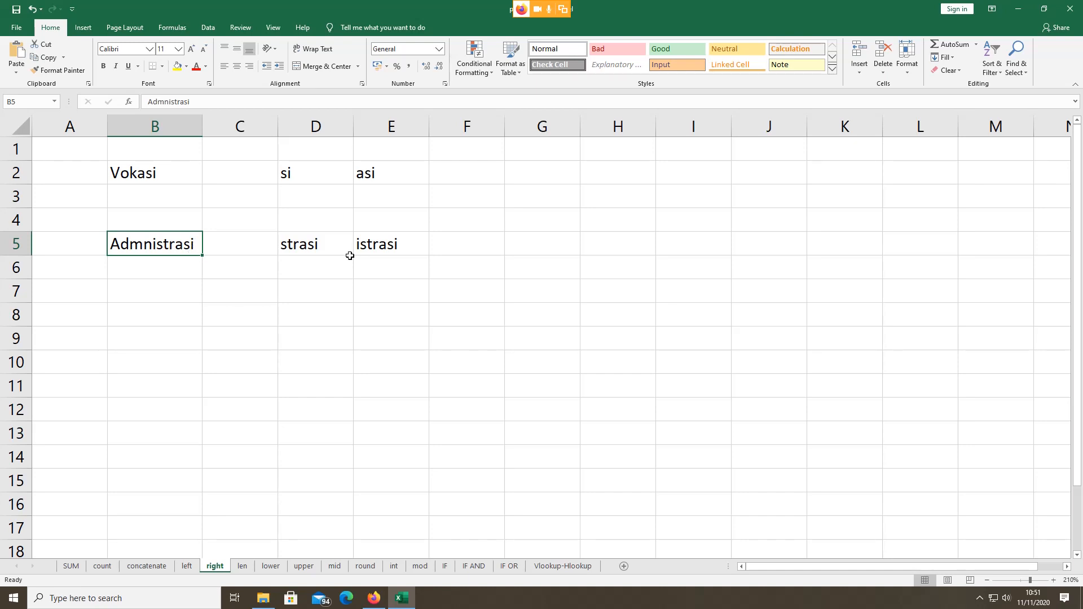
click(367, 247)
double_click(364, 246)
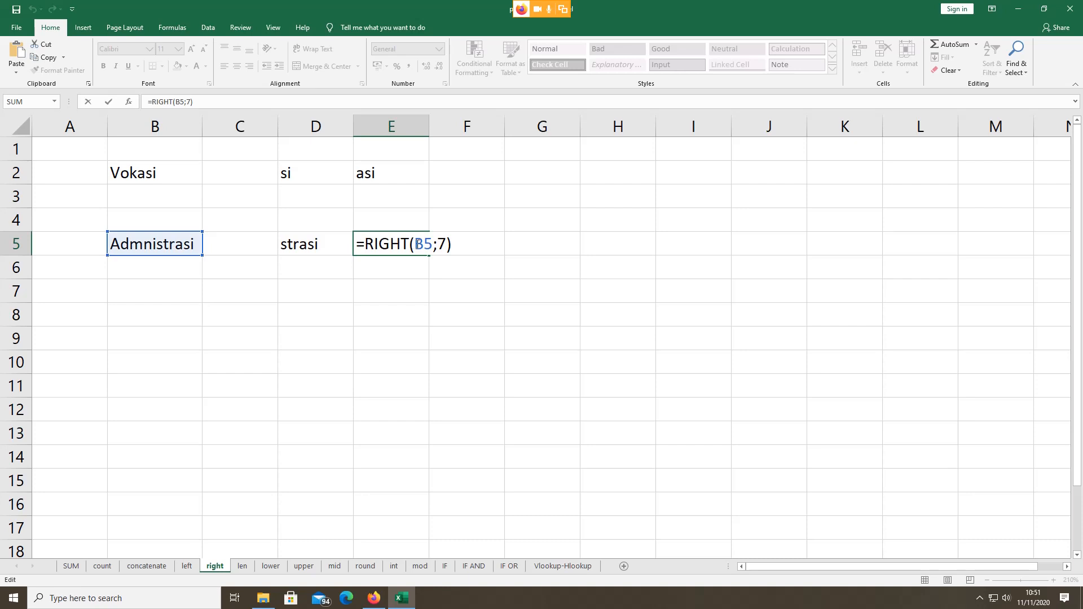
drag(414, 244, 433, 244)
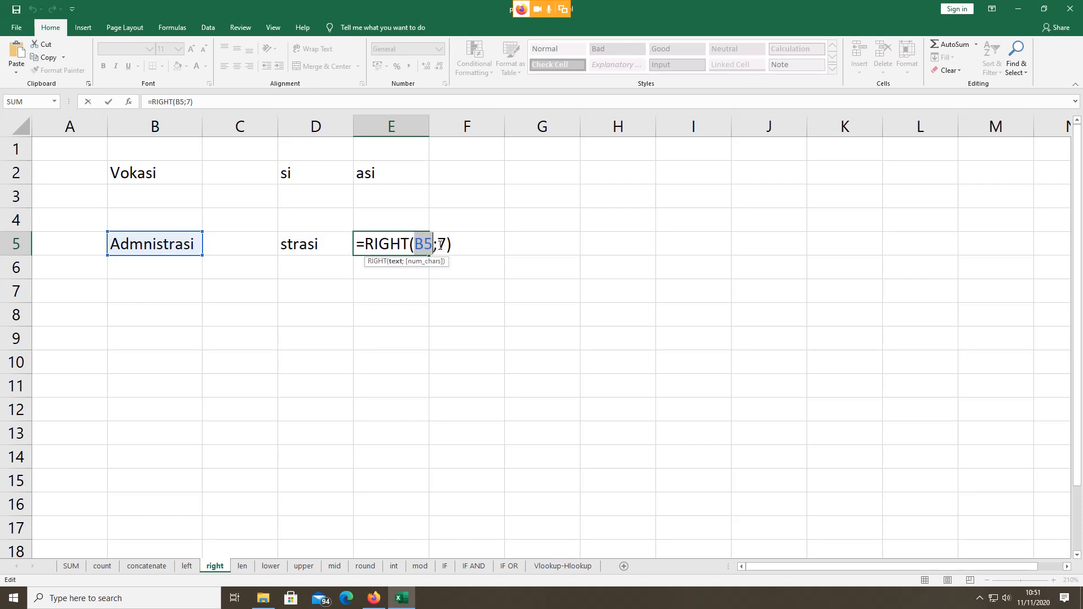
drag(437, 244, 446, 243)
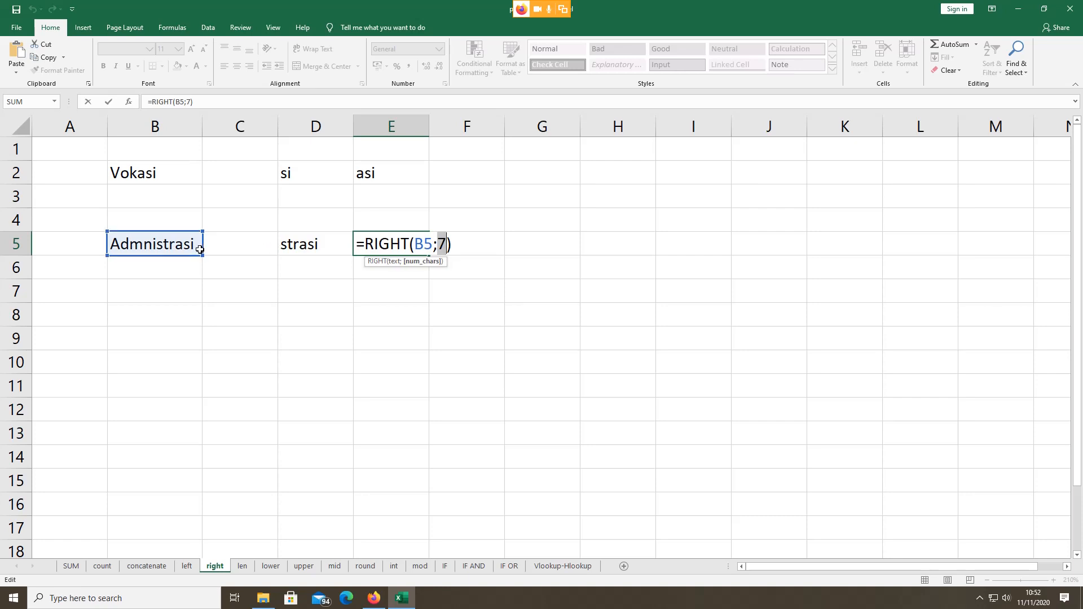
key(Return)
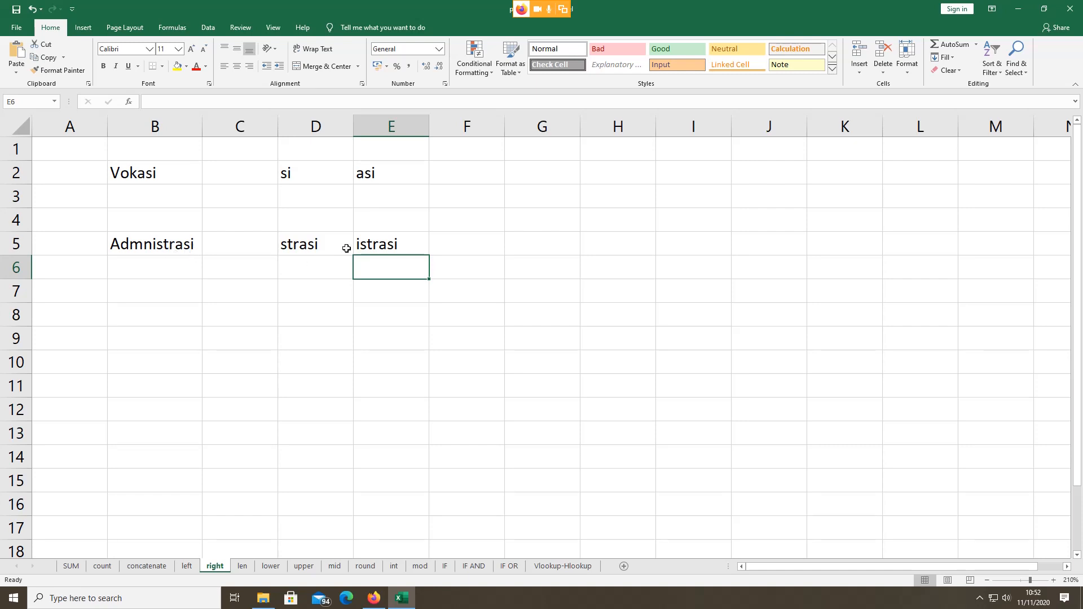
click(367, 247)
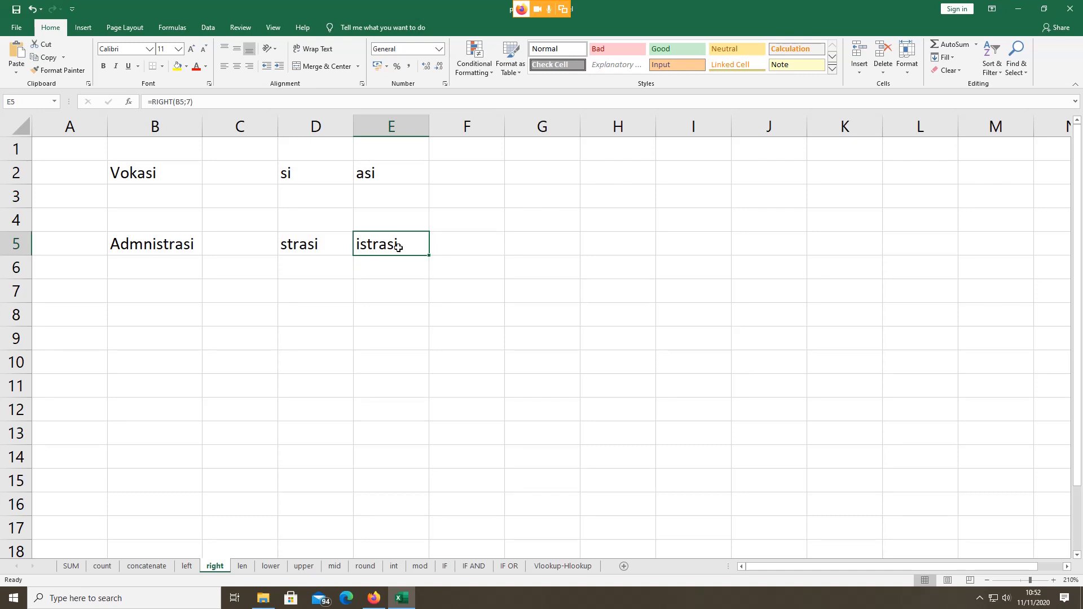
click(176, 289)
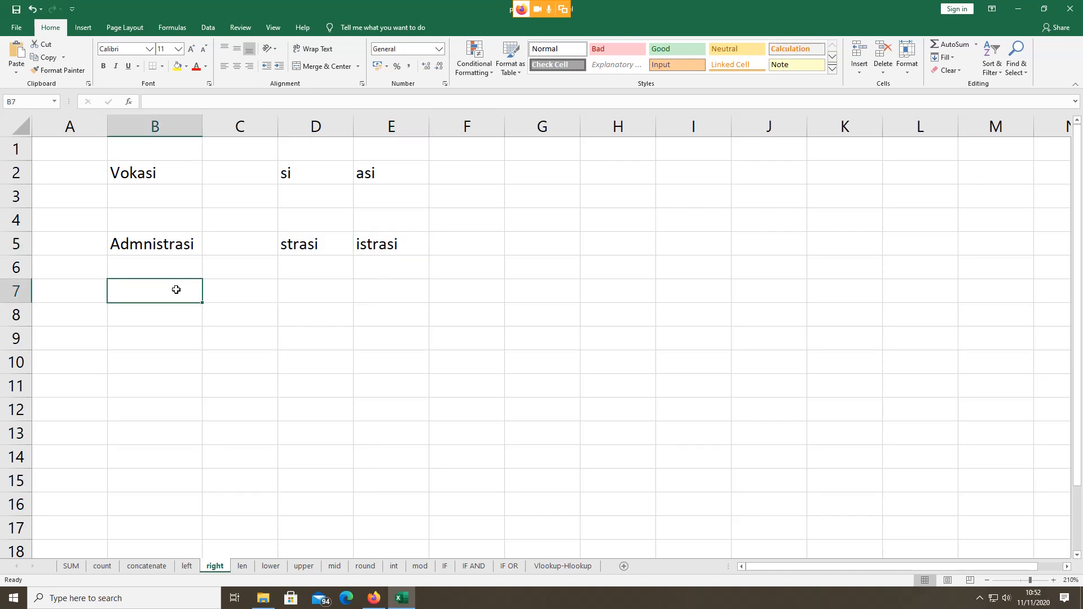
Step: Enter Universitas in B7 and =RIGHT(B7;8) in D7 to extract versitas
text(Univ)
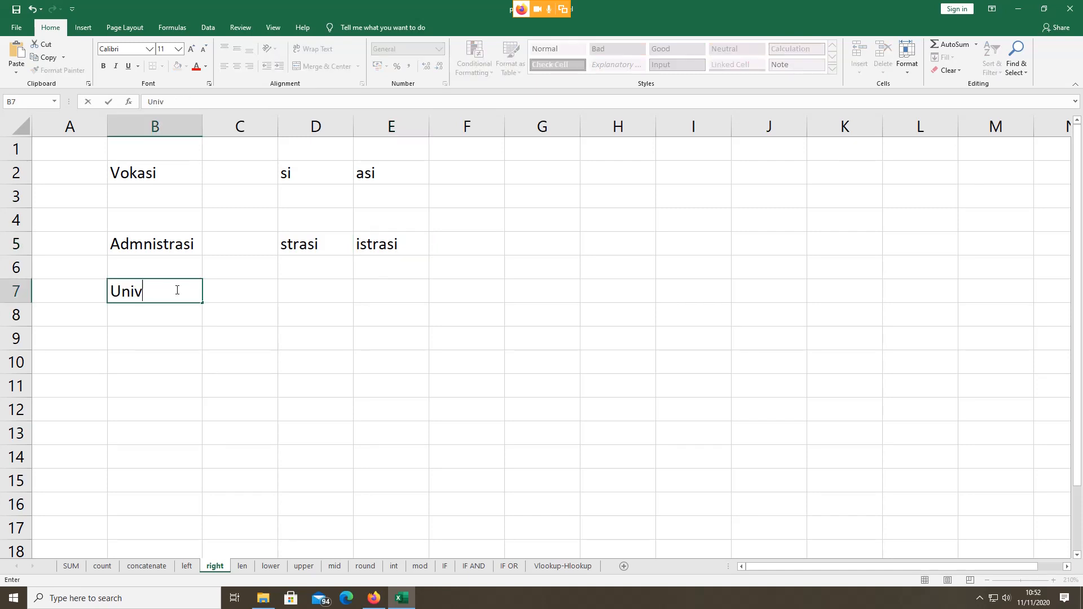
text(ersitas)
click(337, 293)
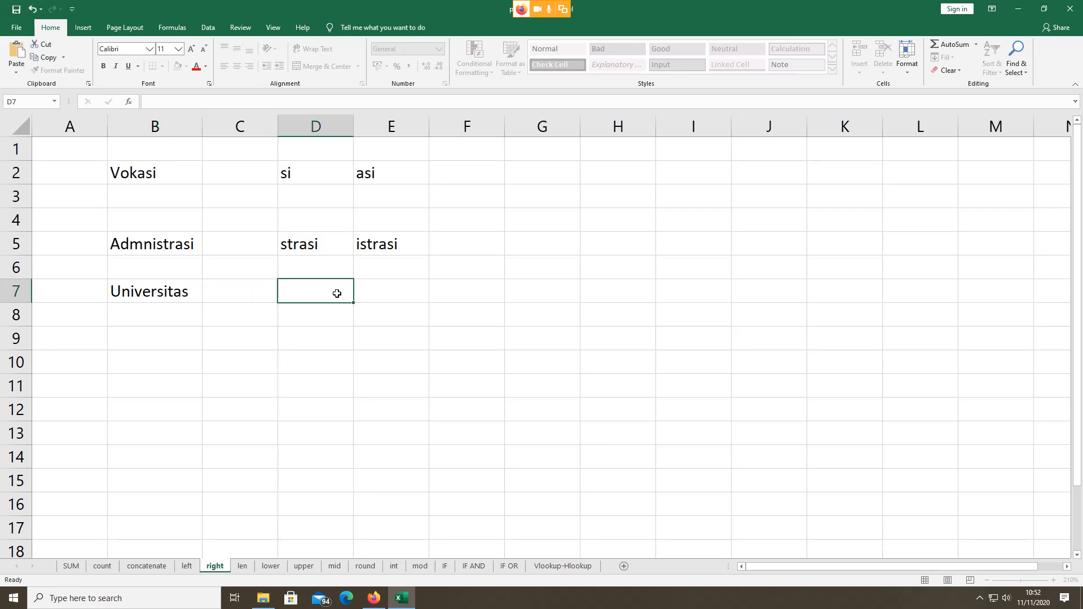
text(=)
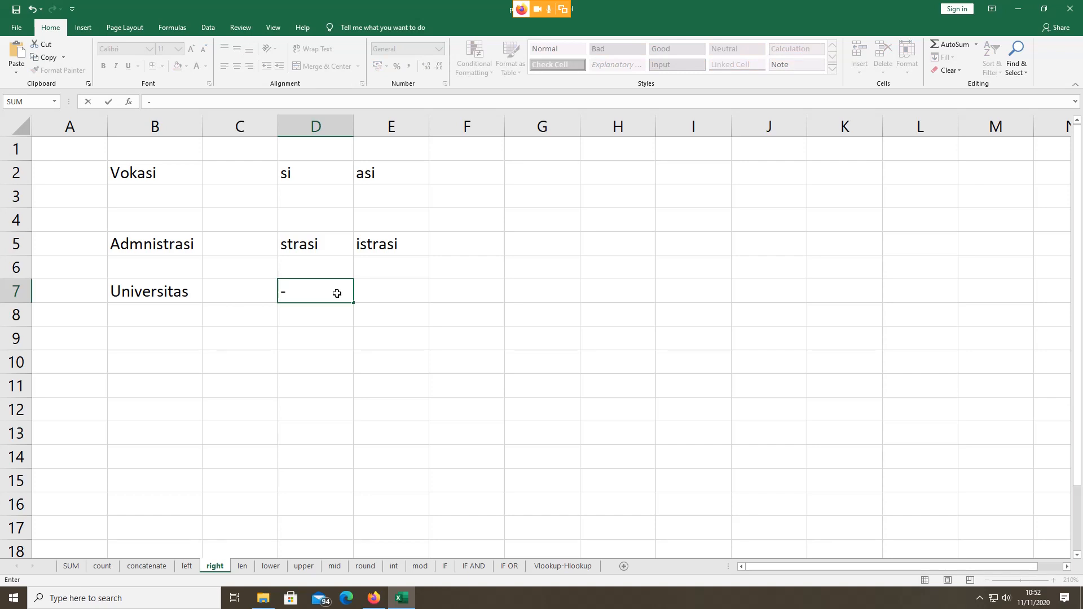
key(BackSpace)
text(=rig)
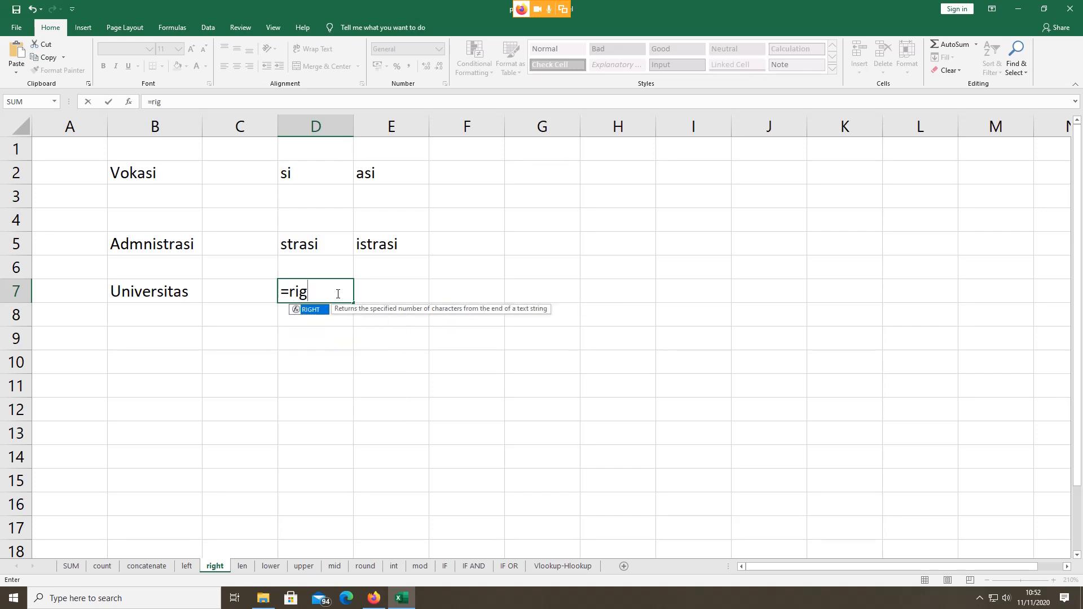
double_click(309, 309)
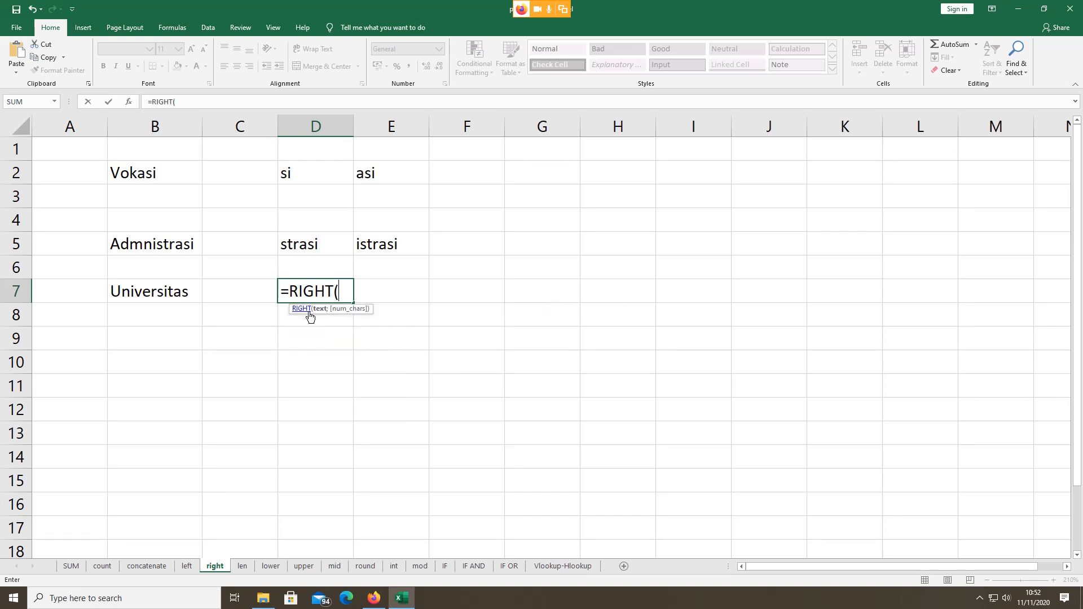
click(174, 291)
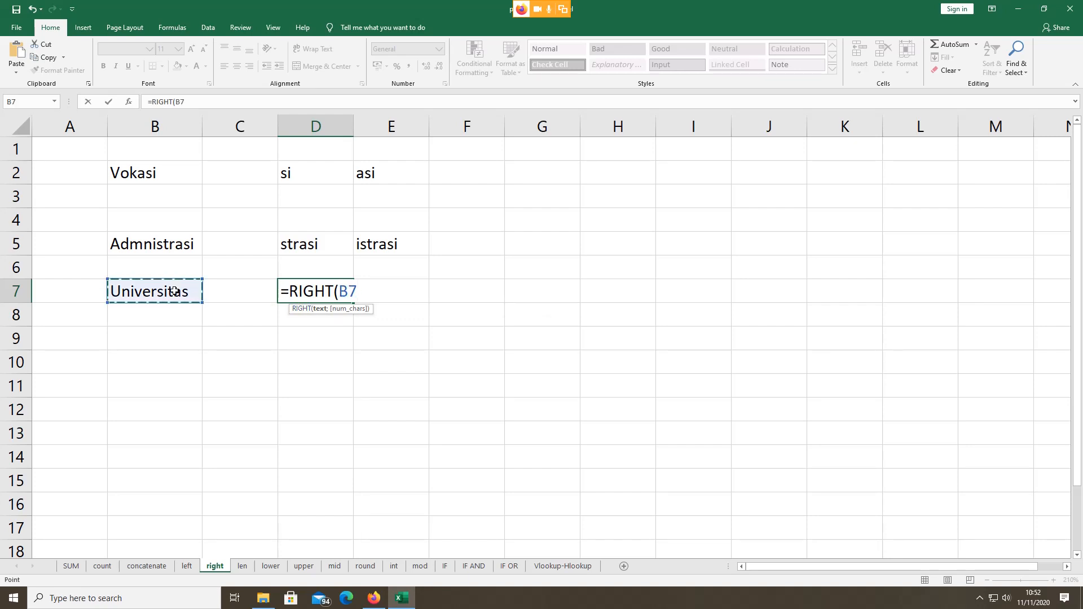
text(;)
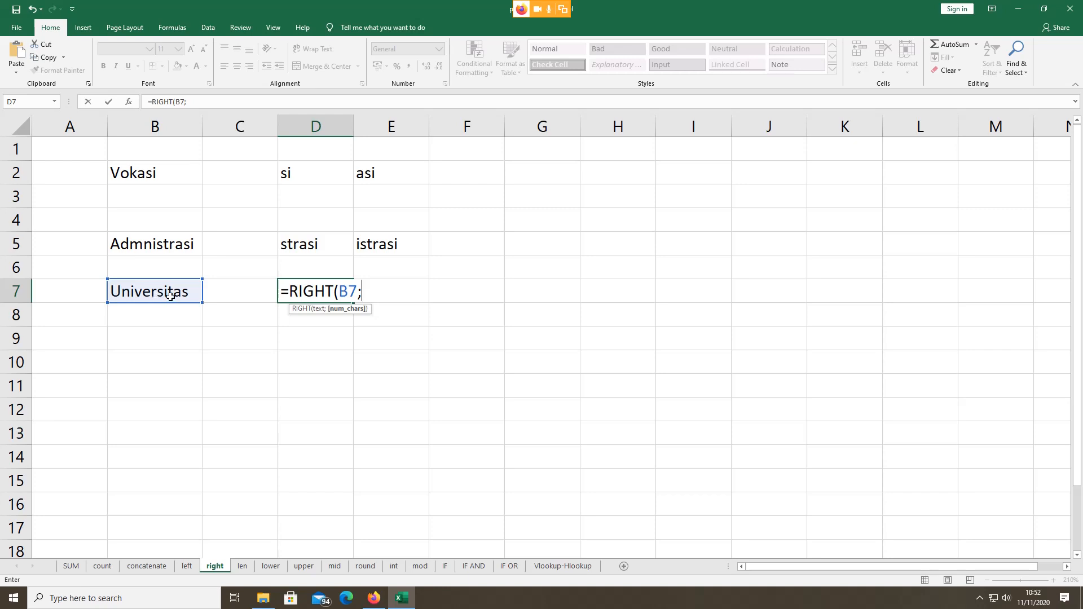
text(8))
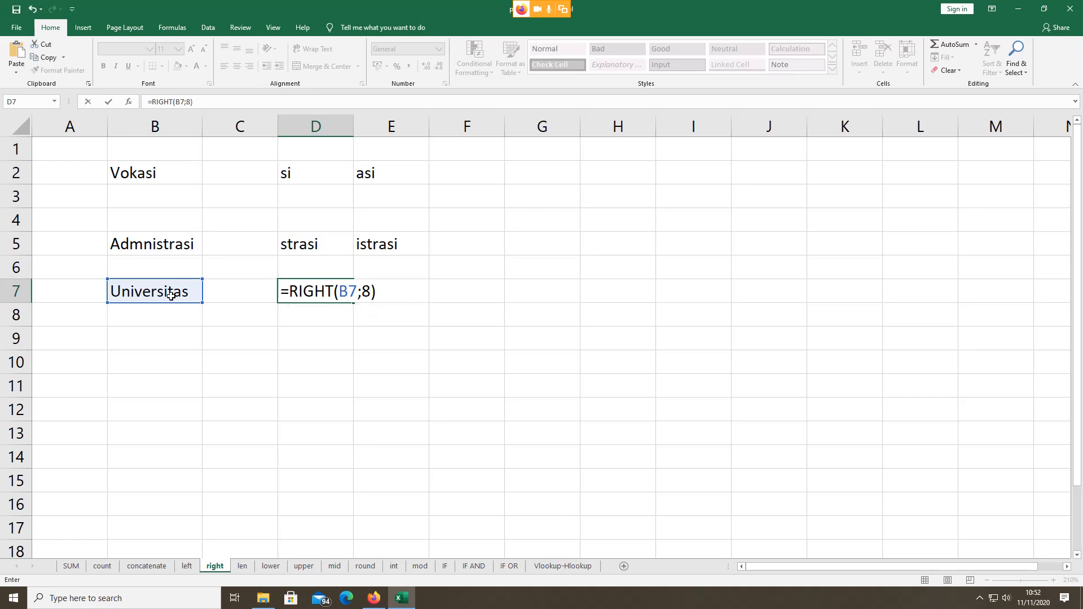
key(Return)
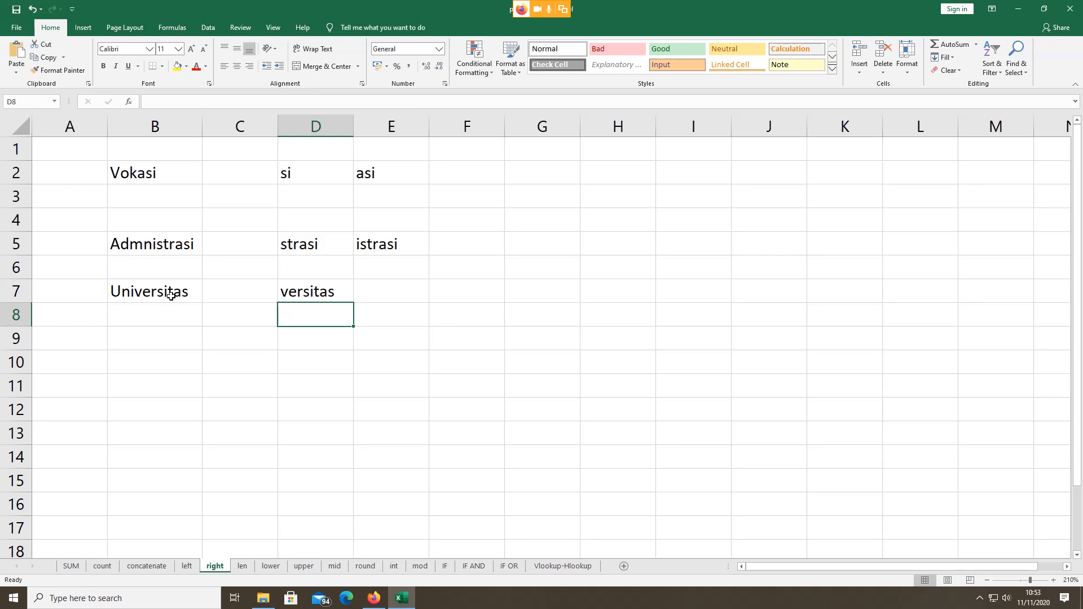
Step: On the len sheet, inspect the LEN formula in D6 and the Universitas Indonesia text in B6
click(245, 566)
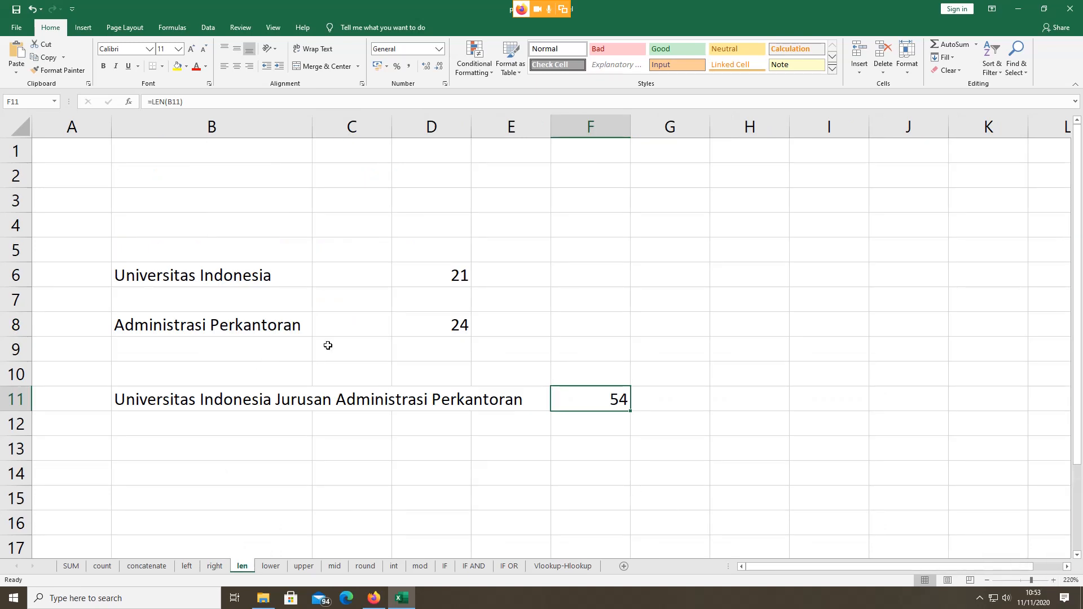
click(431, 279)
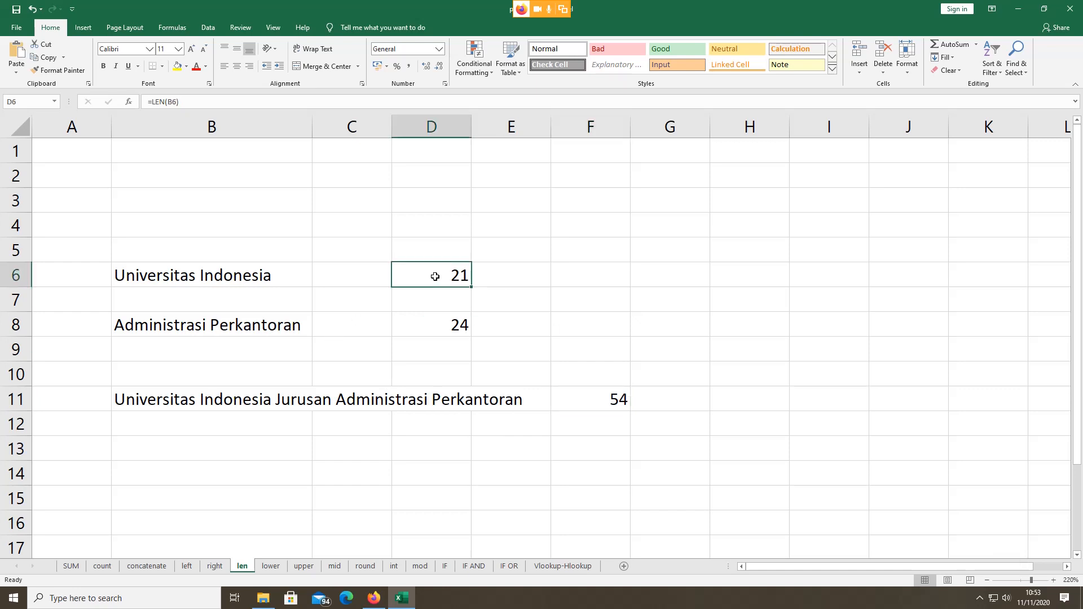
click(179, 275)
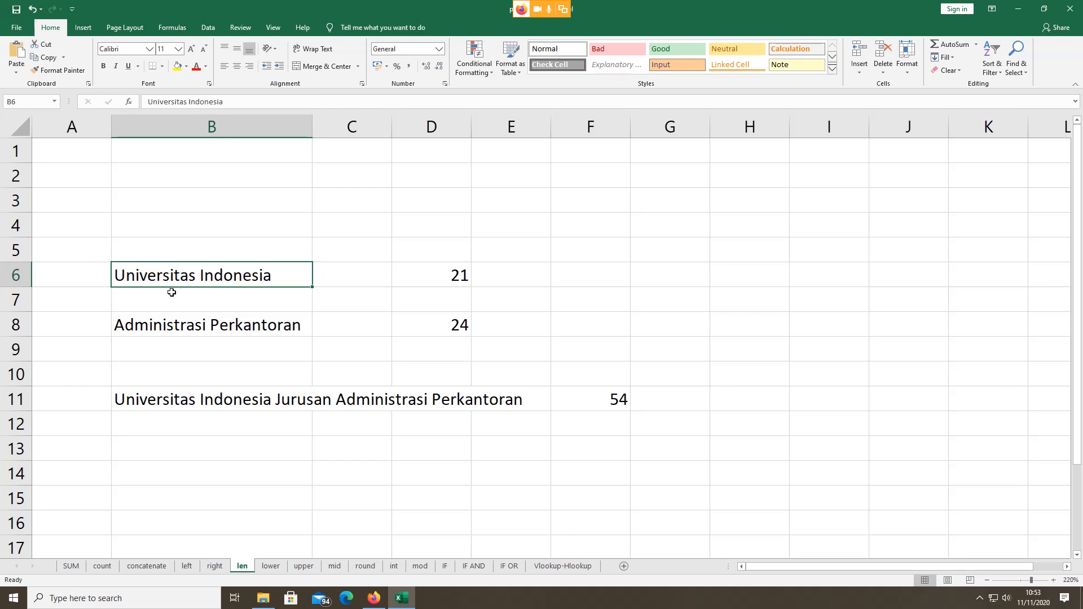
double_click(214, 273)
click(136, 252)
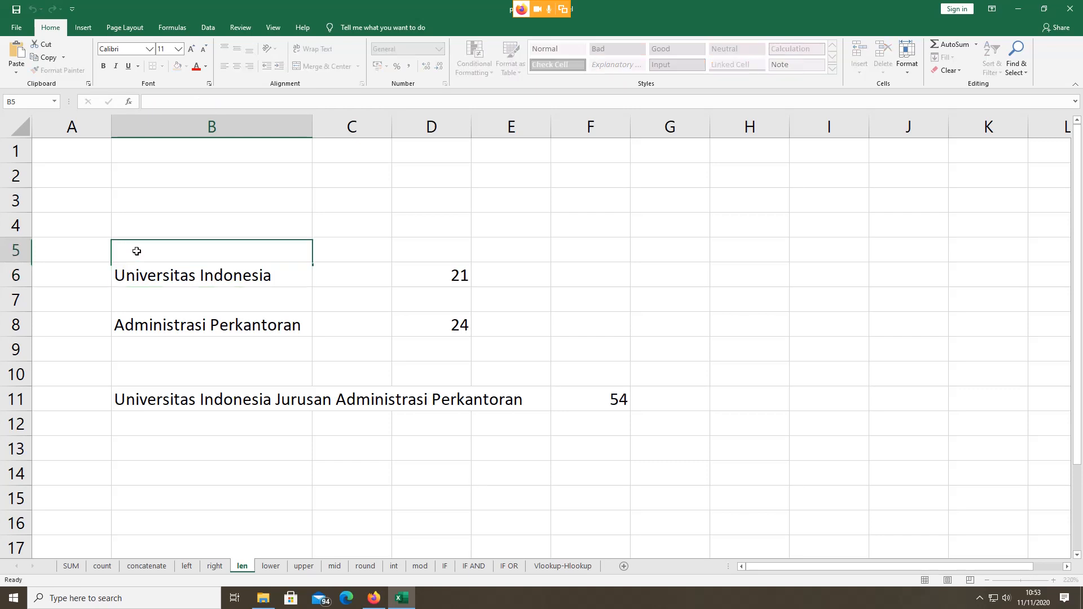
click(154, 276)
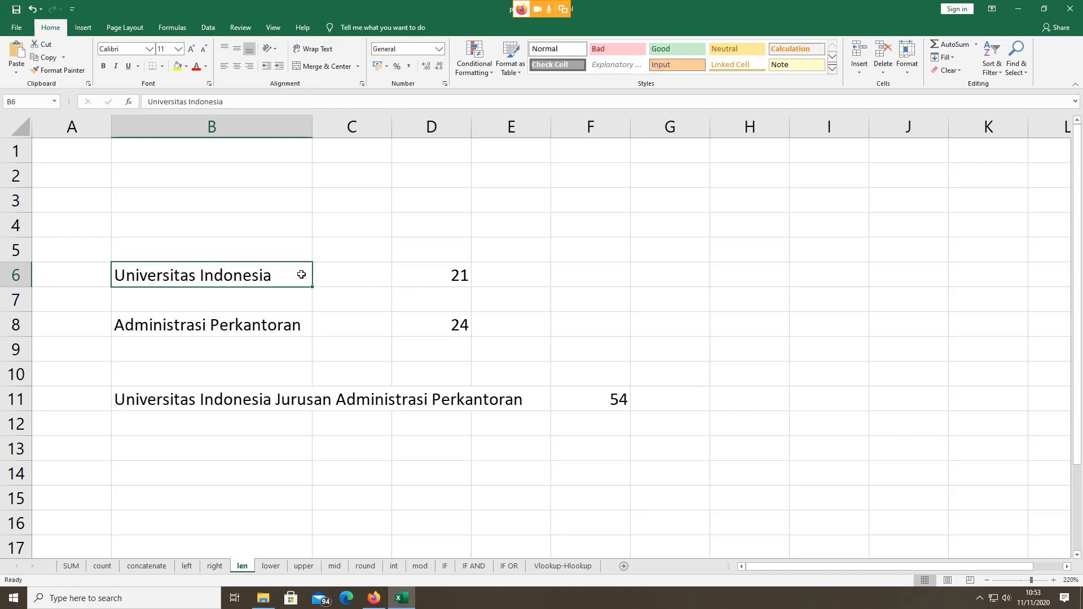
Step: Re-examine D6's LEN formula, highlighting the LEN function name
click(433, 281)
double_click(434, 281)
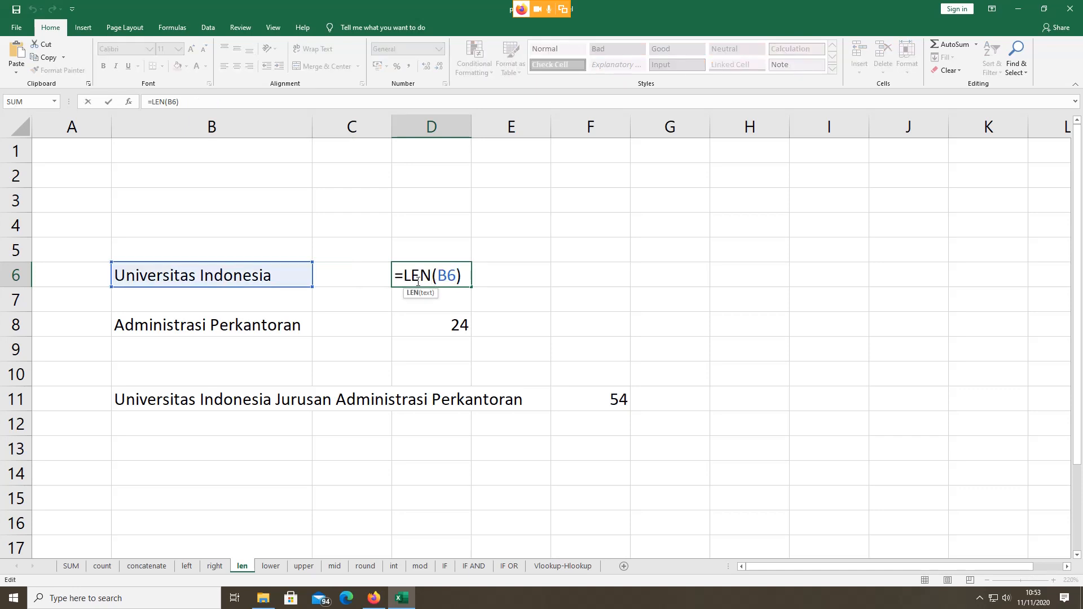
key(Return)
click(415, 278)
double_click(415, 278)
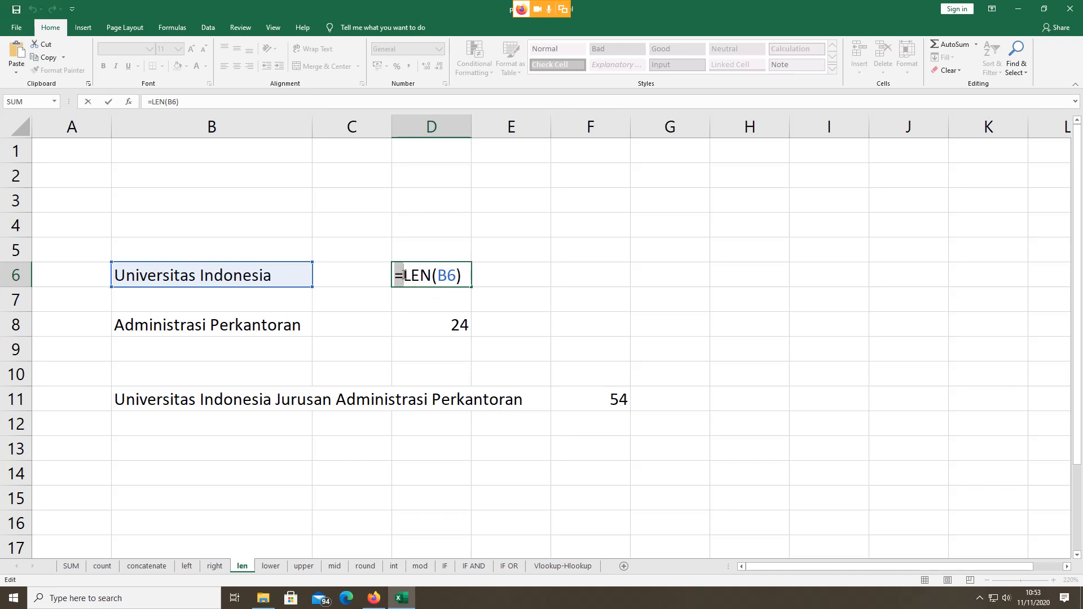
drag(398, 275, 433, 277)
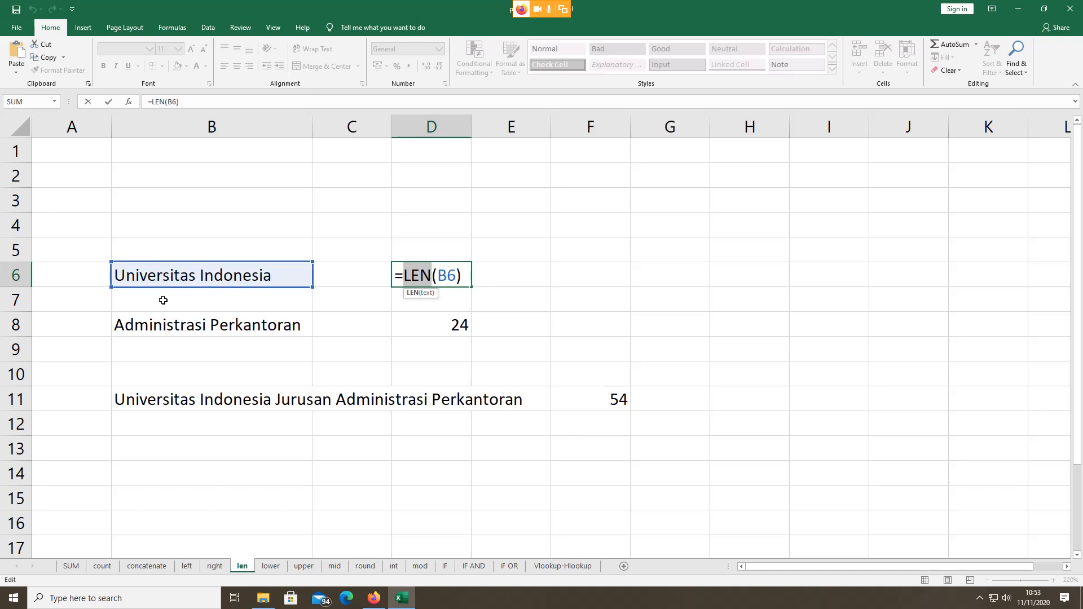
key(Return)
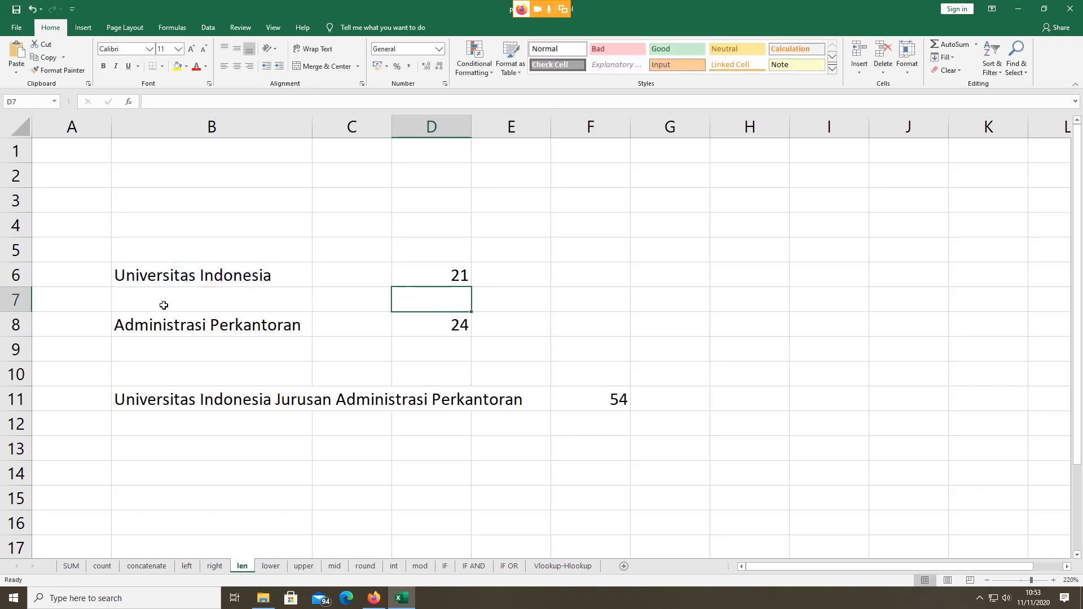
Step: Enter 'Vokasi Universitas Indonesia' in B14 and widen column B to fit it
click(183, 470)
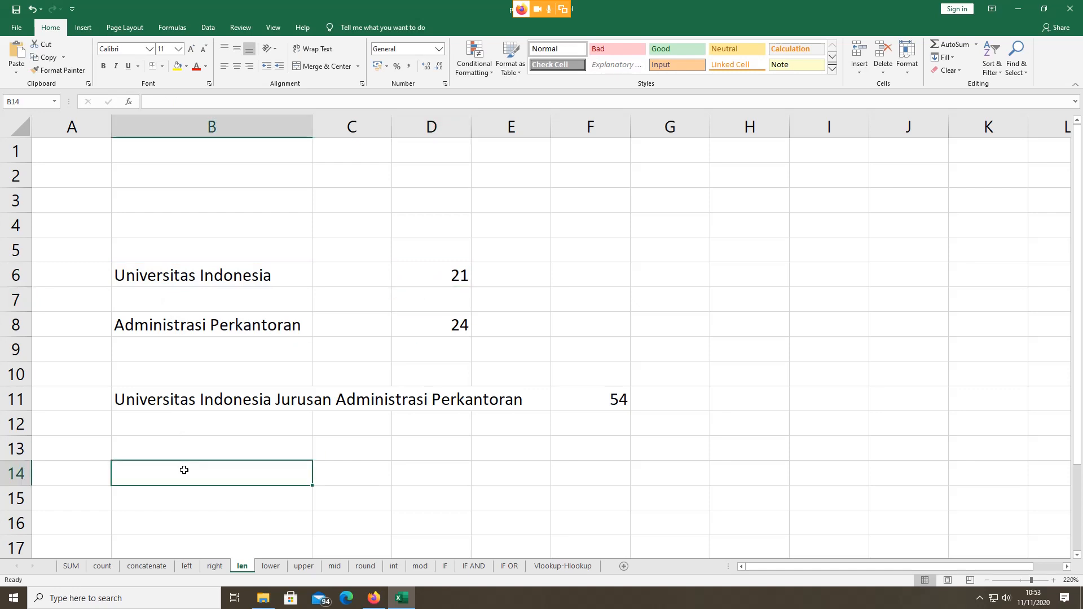
text(Aa)
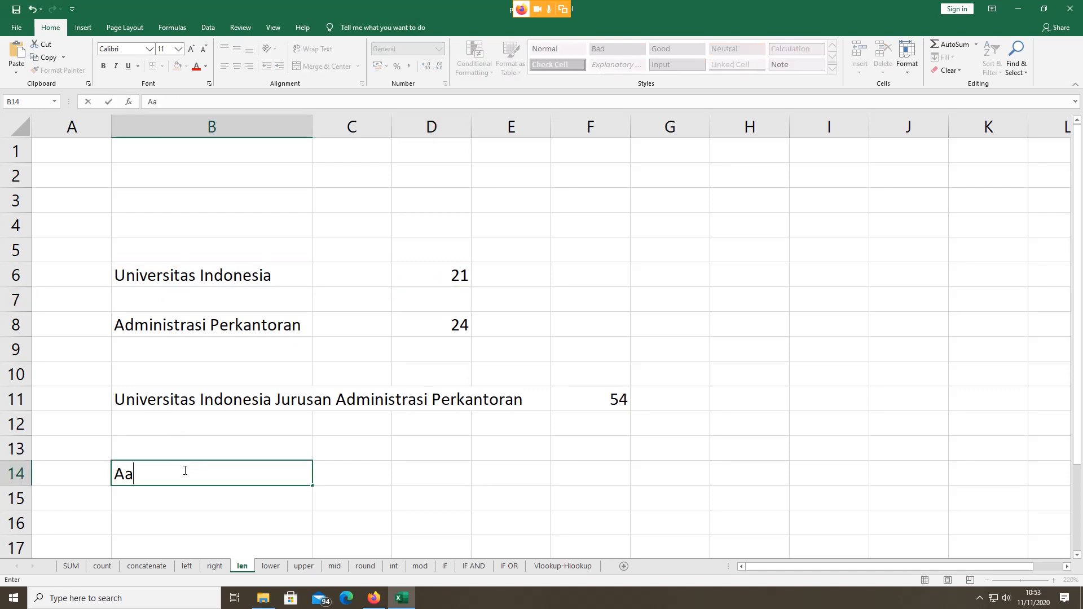
key(BackSpace)
text(da)
key(BackSpace)
key(BackSpace)
key(BackSpace)
text(Vokasi U)
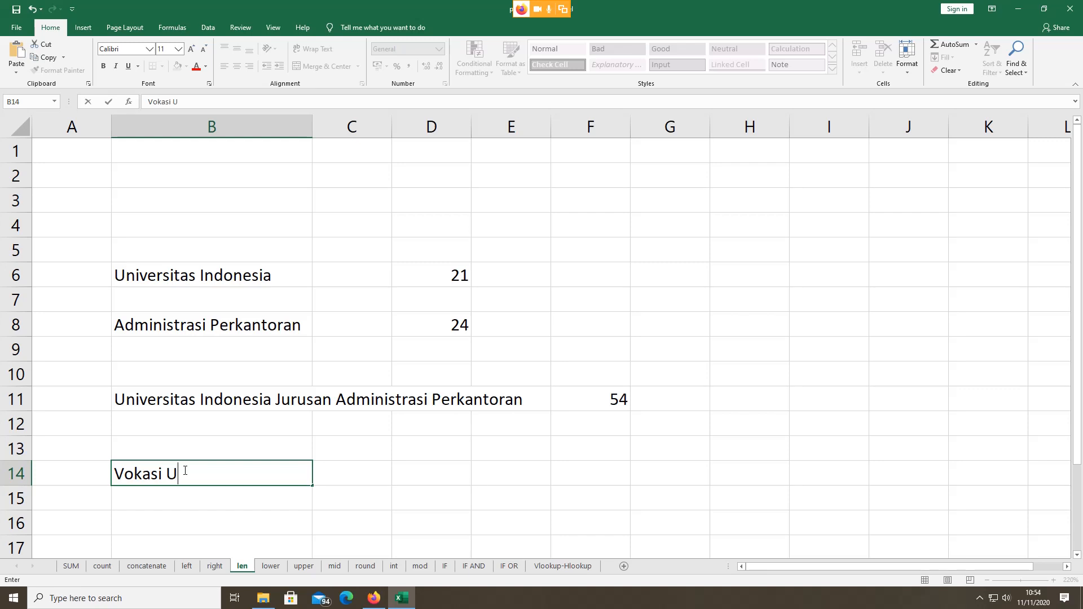
text(niversitas I)
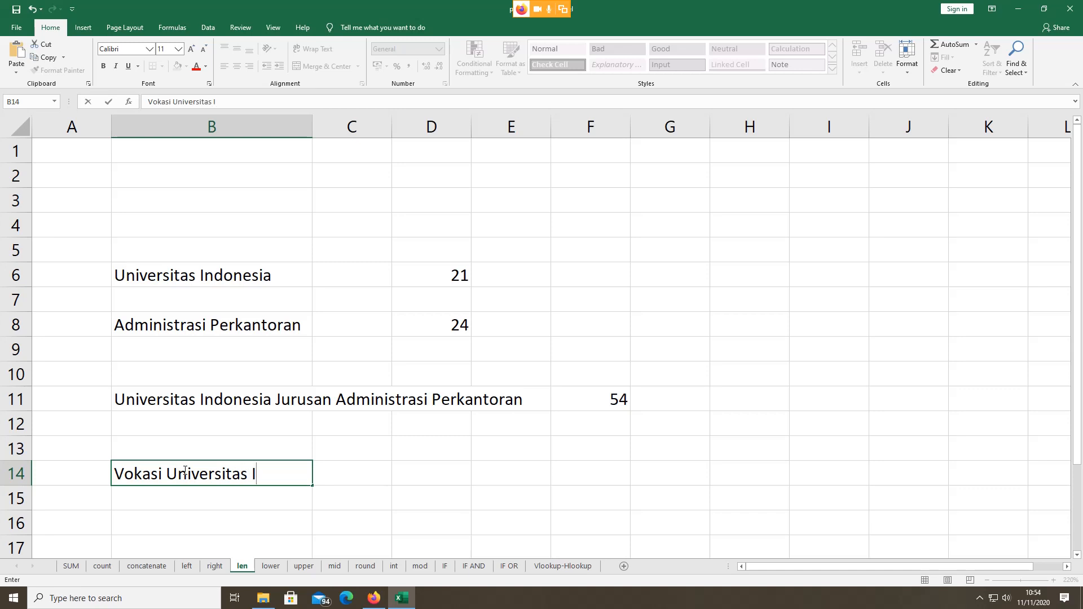
text(ndonesia)
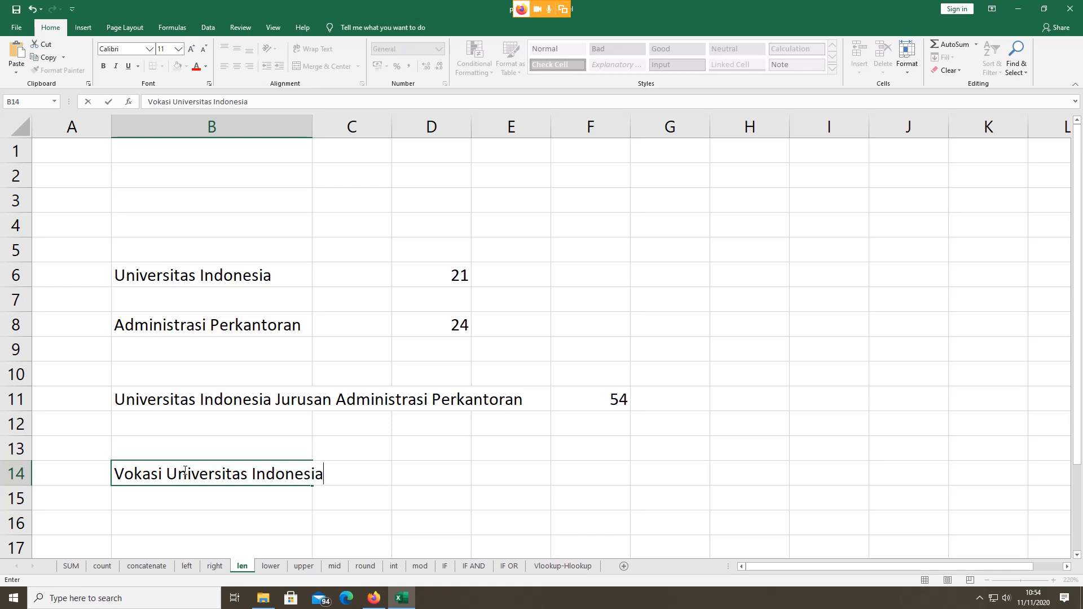
click(418, 474)
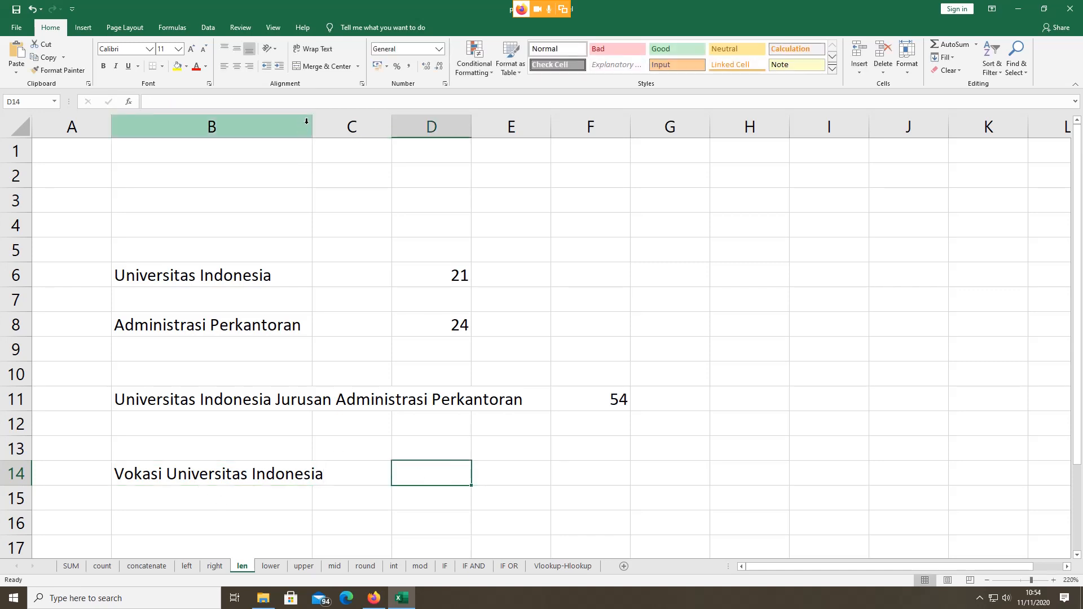
drag(313, 124, 358, 125)
Step: Enter =LEN(B14) in D14, returning a length of 28
text(=)
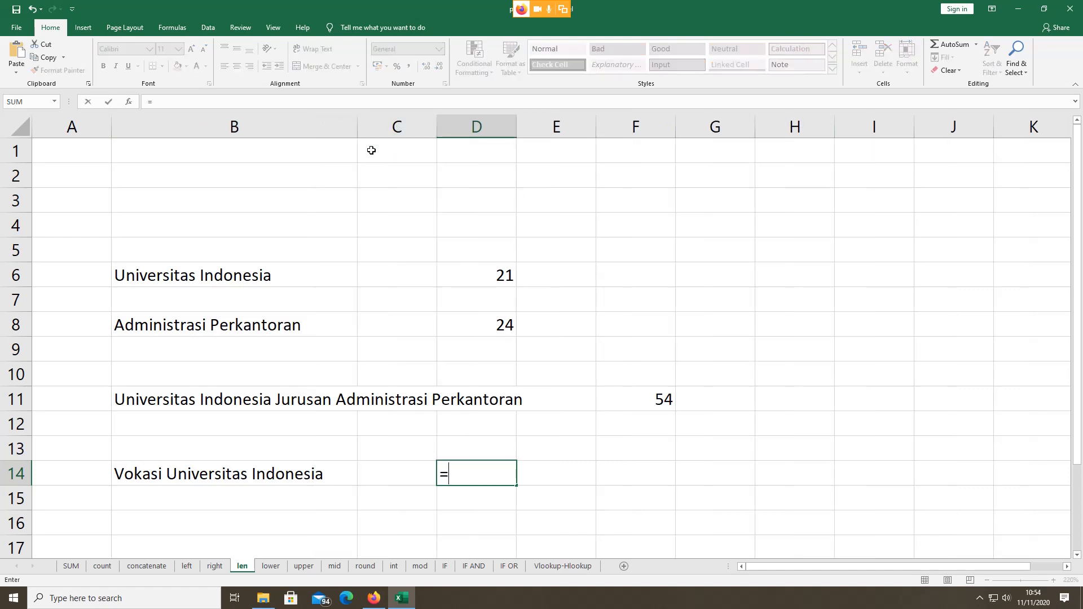
text(len)
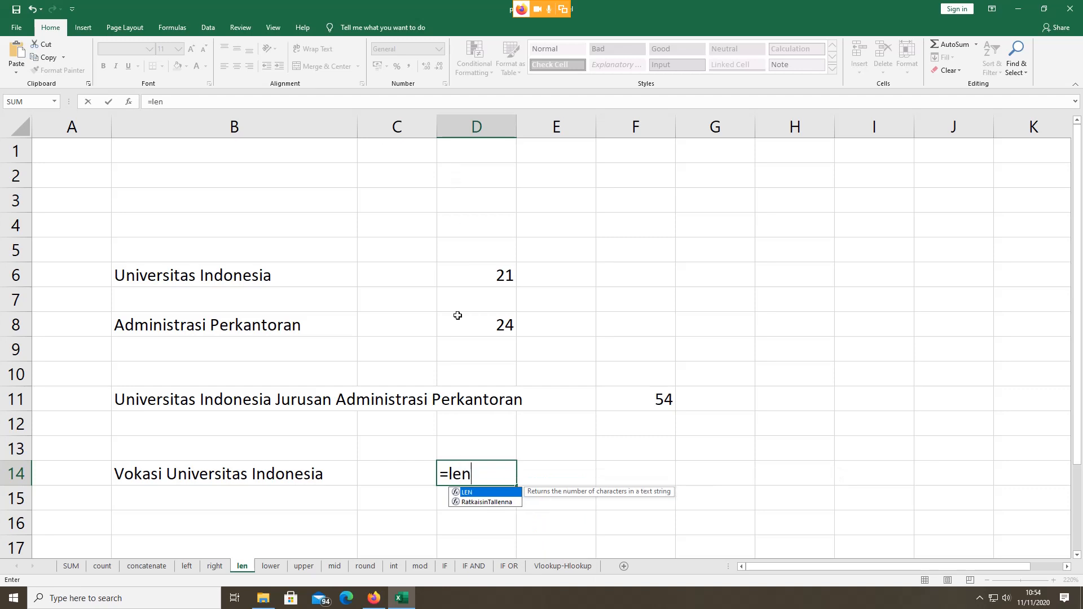
double_click(467, 493)
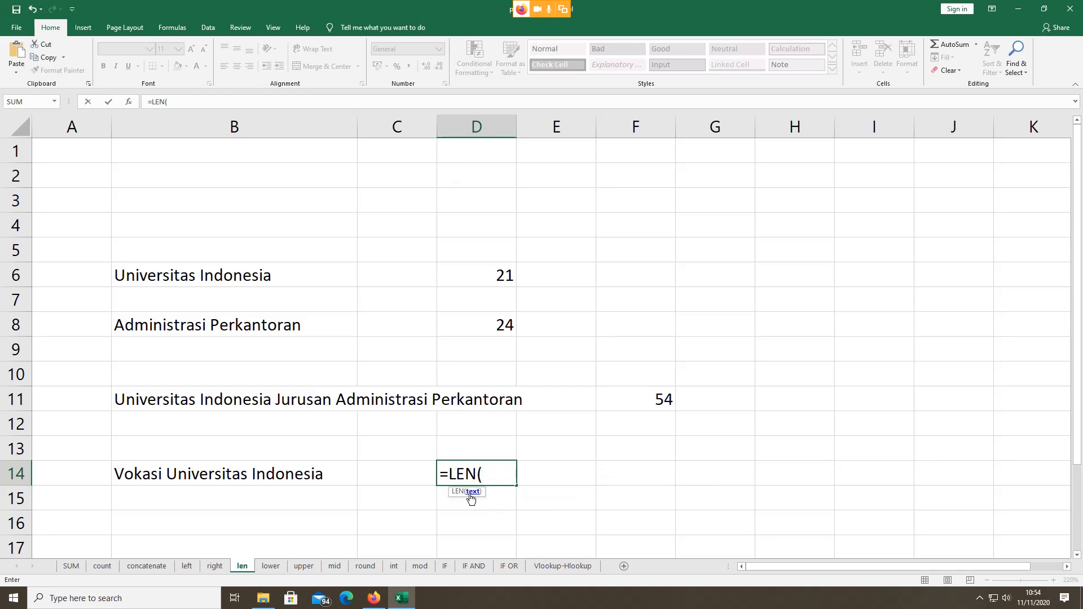
click(253, 474)
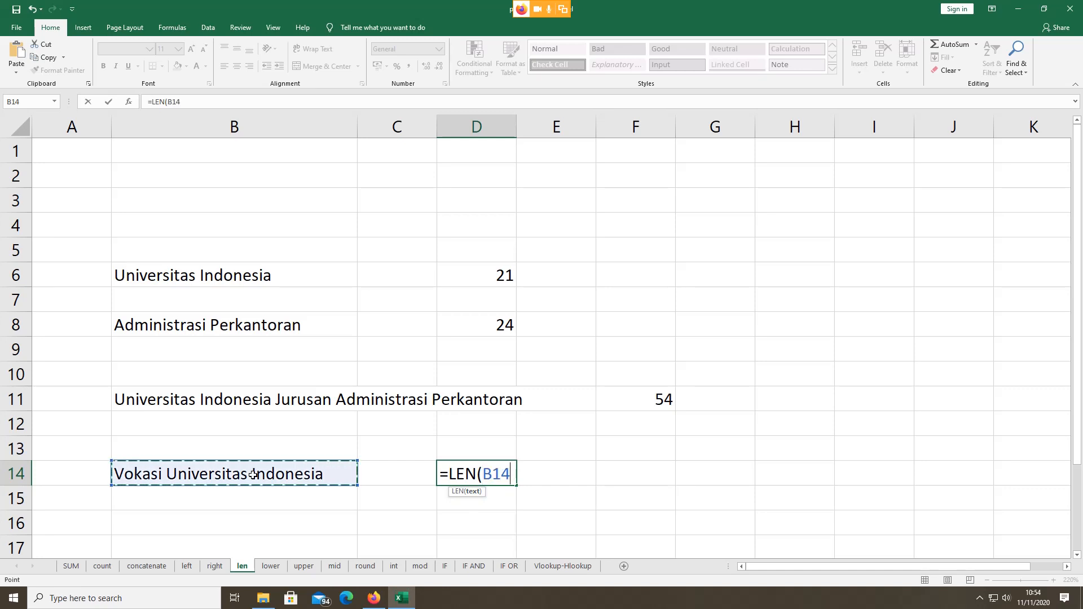
text(;)
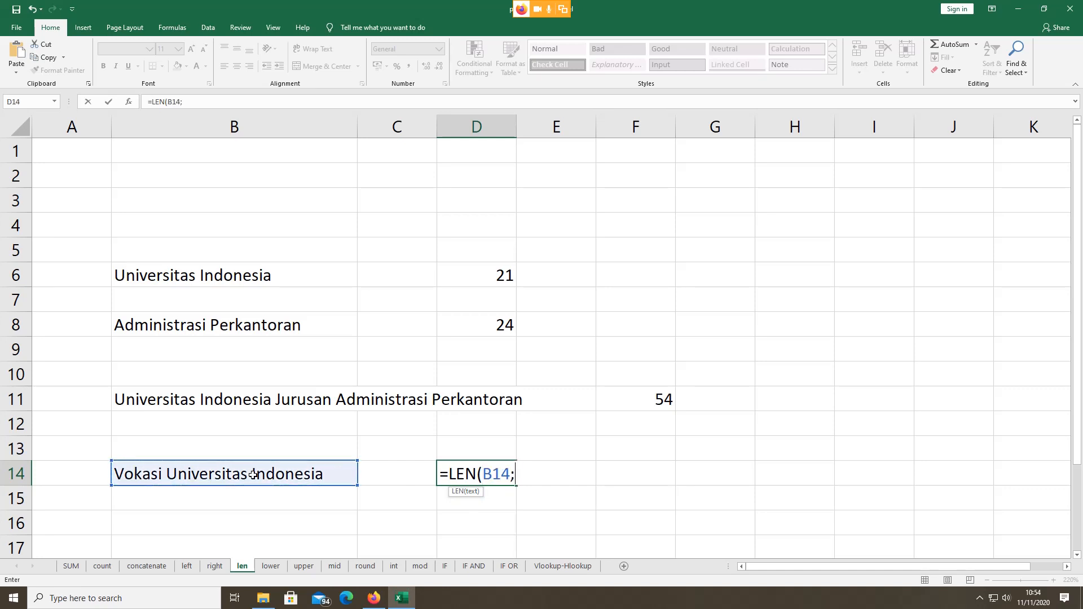
key(BackSpace)
text())
key(Return)
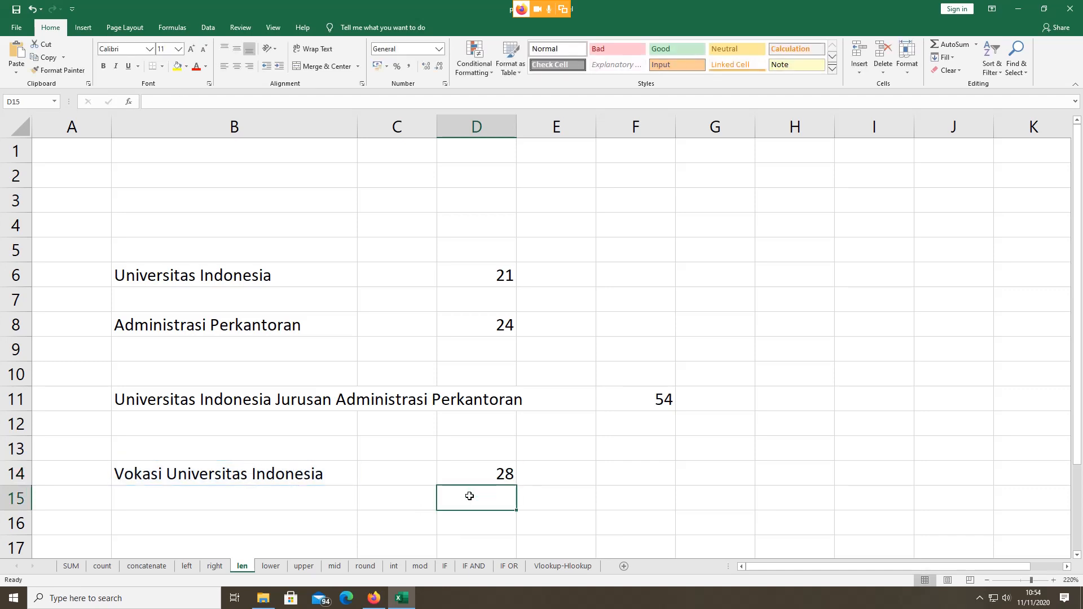
click(474, 475)
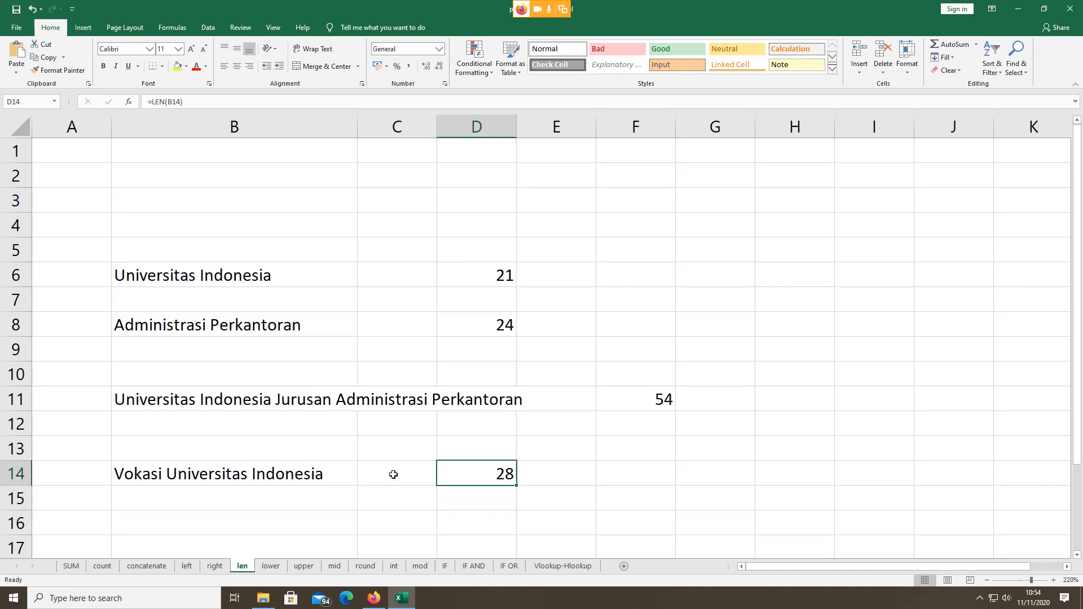
Step: Append 2020 to B14's text so D14's length rises to 33
double_click(327, 475)
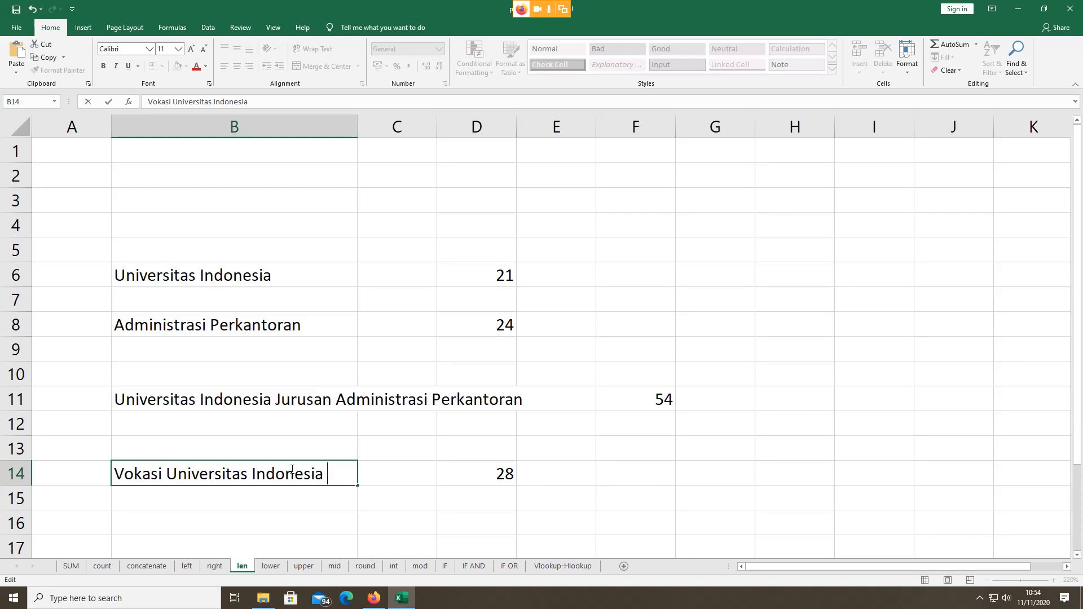
text(A)
key(BackSpace)
text(3)
key(BackSpace)
text(2020)
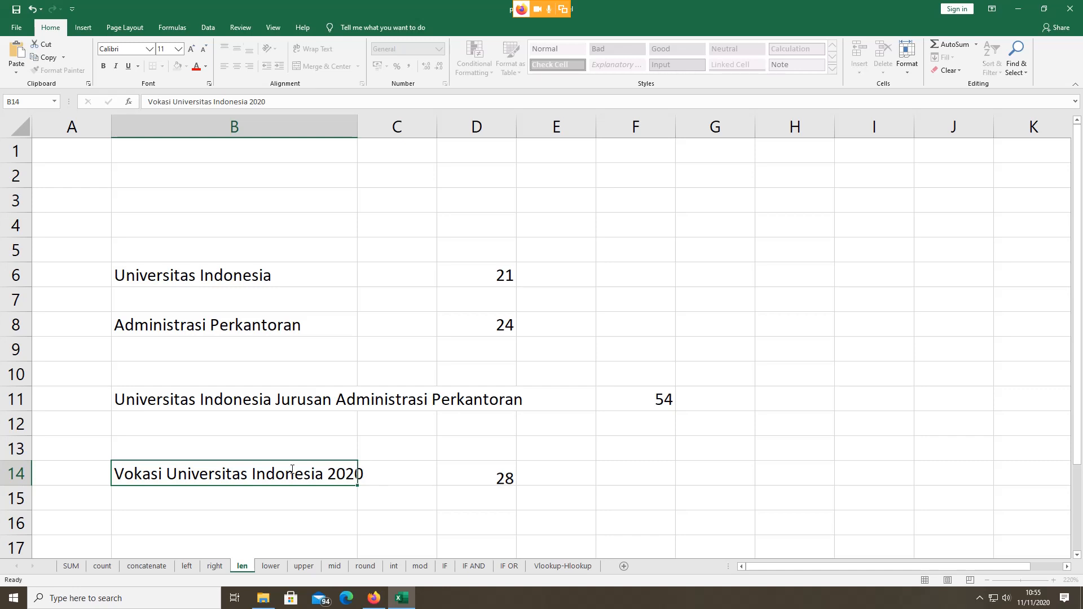
key(Return)
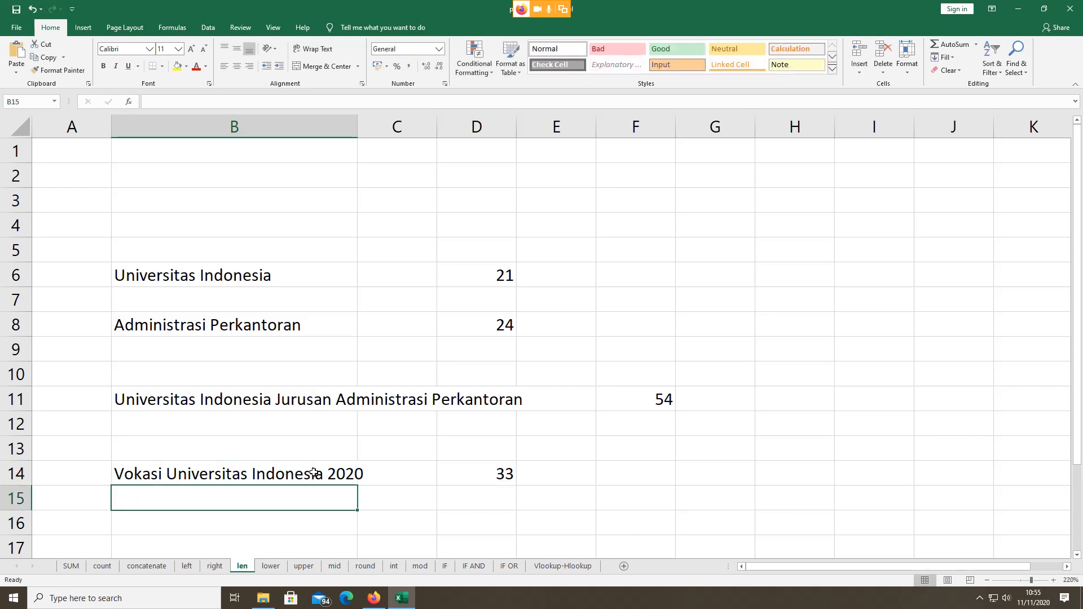
click(313, 473)
click(482, 476)
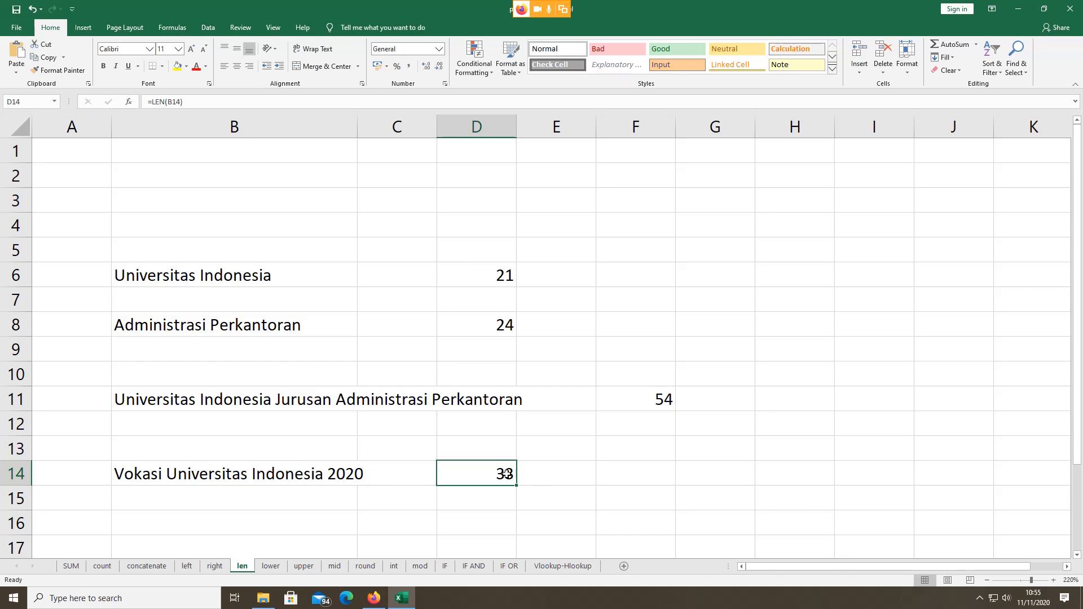
Step: Remove 2020 from B14 to see the length drop to 29, then restore it and go to the lower sheet
double_click(332, 475)
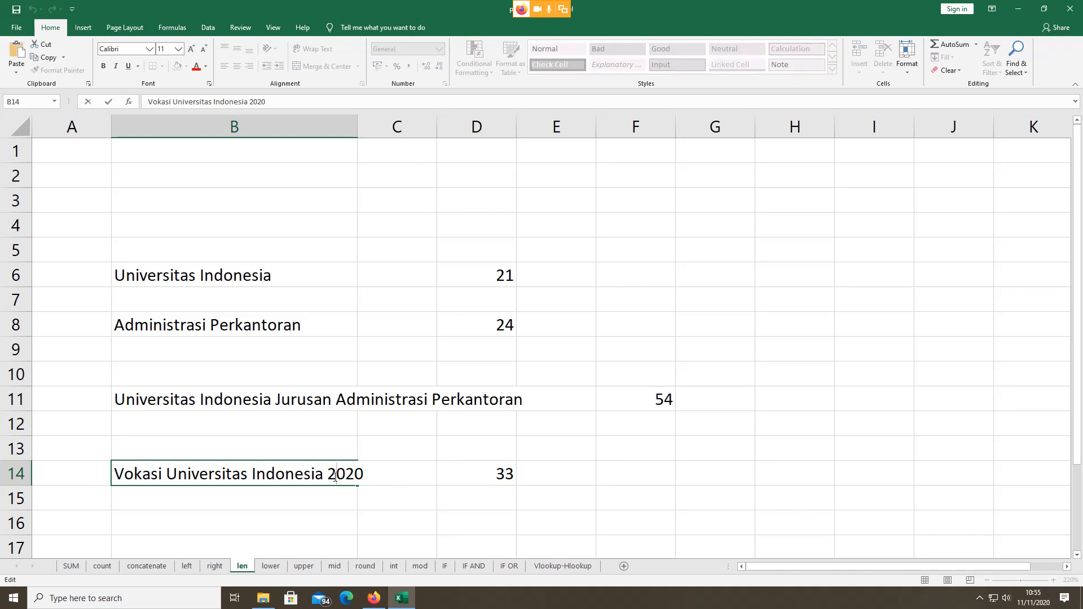
double_click(331, 477)
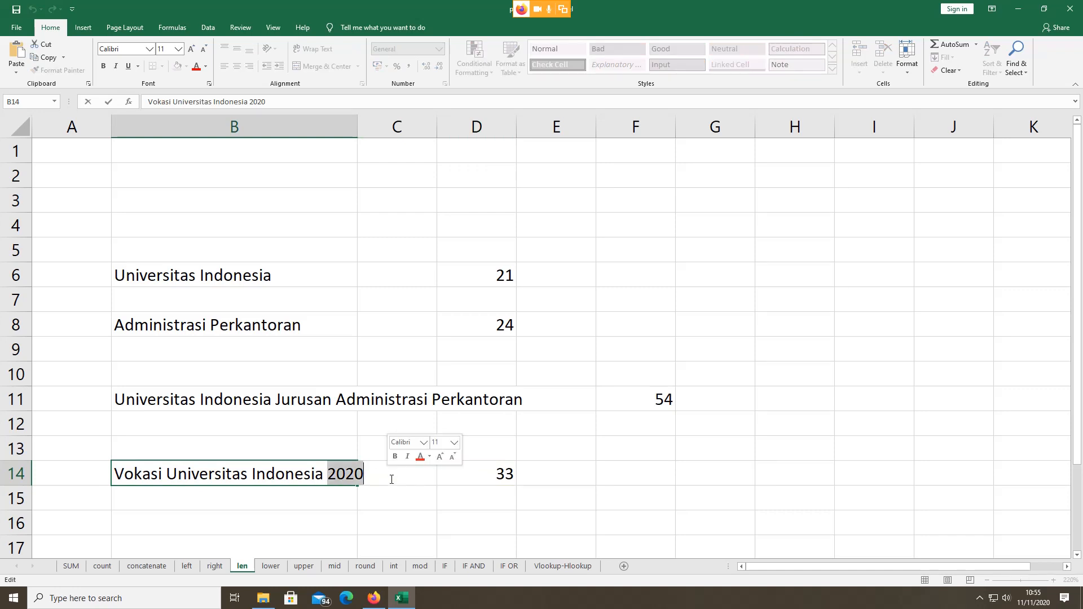
key(BackSpace)
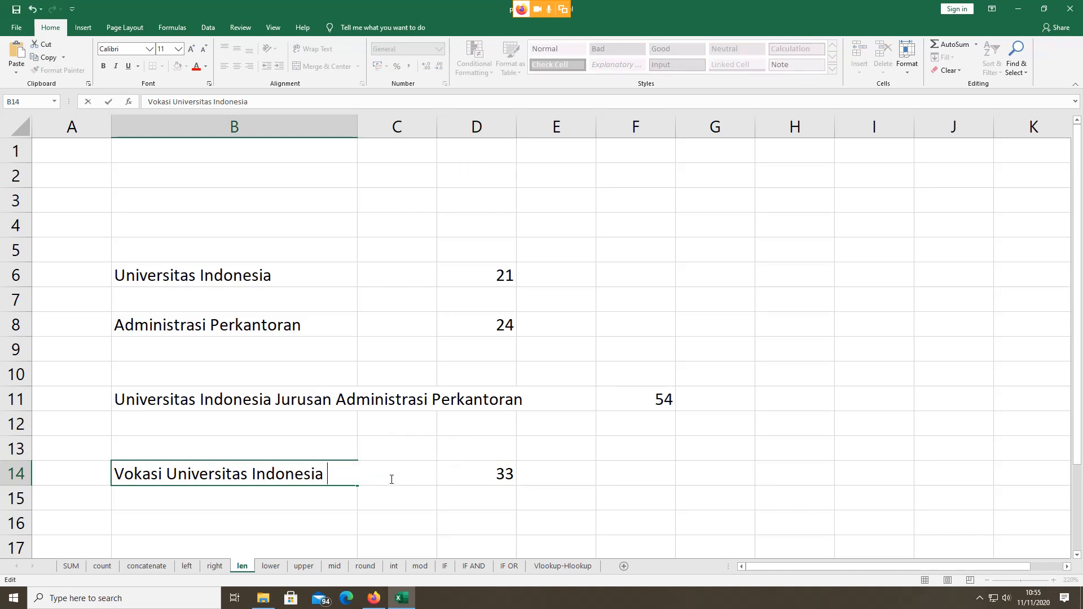
key(Return)
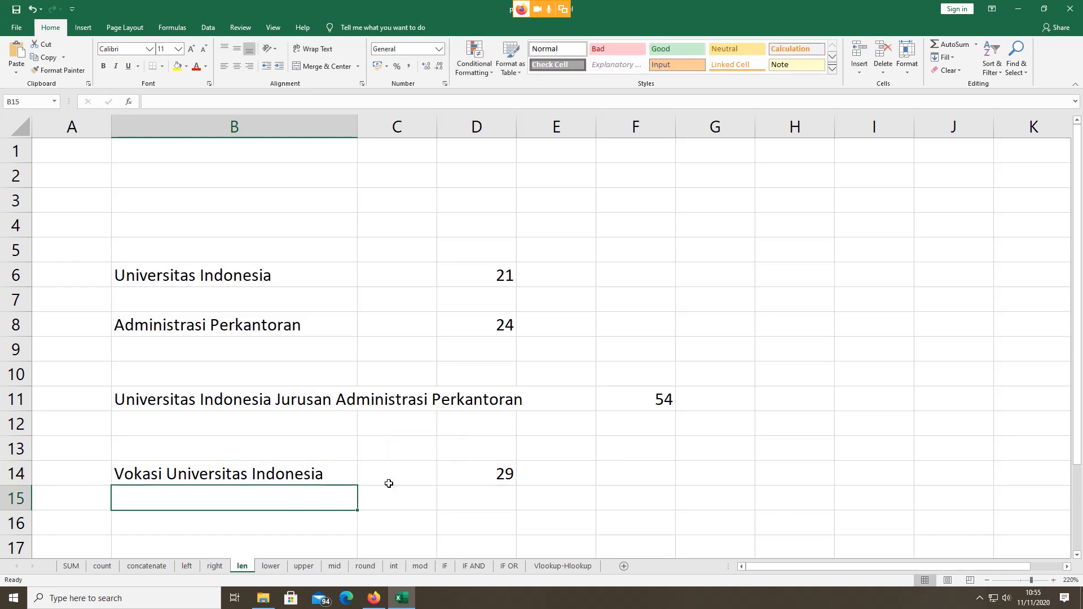
click(299, 477)
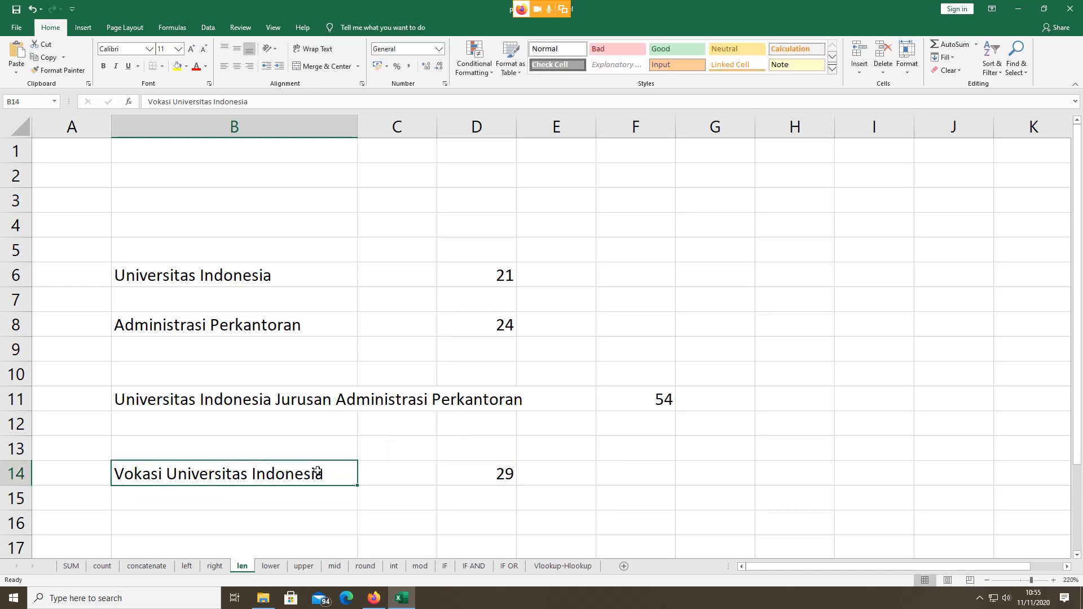
click(264, 503)
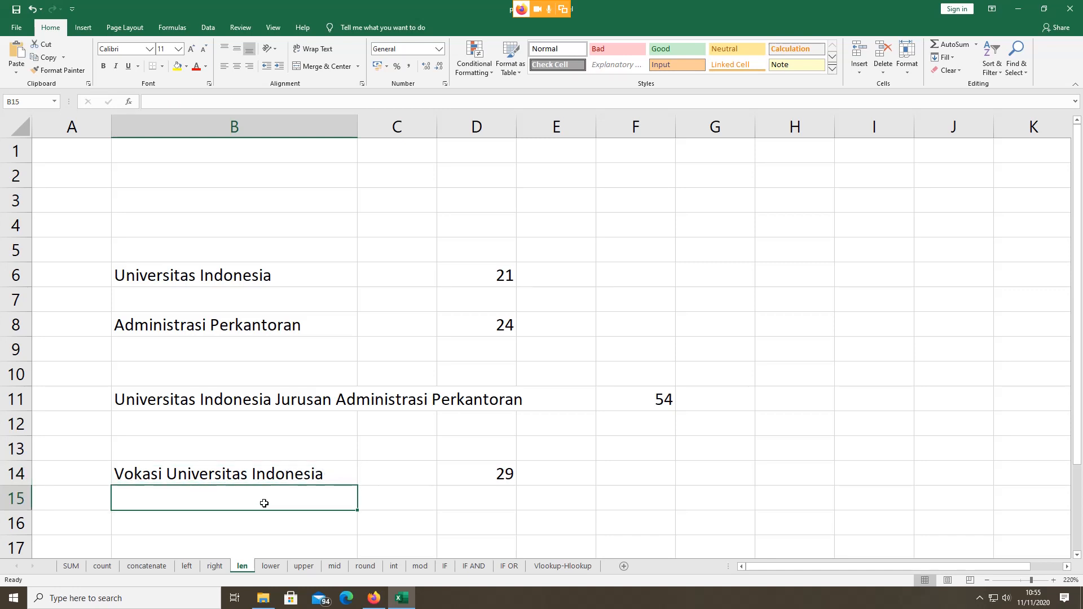
double_click(286, 478)
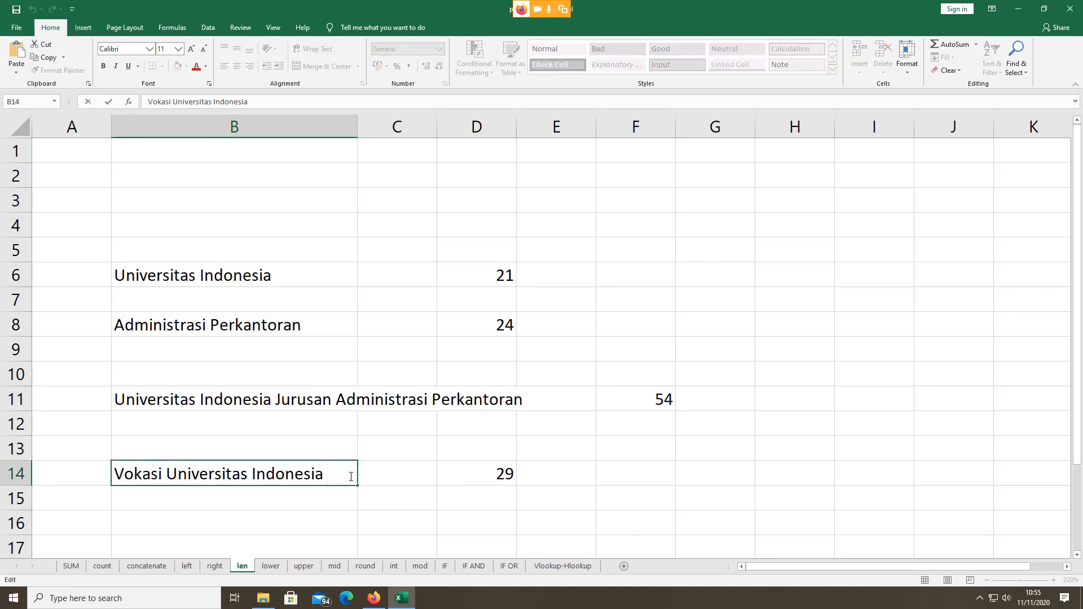
text(2020)
key(Return)
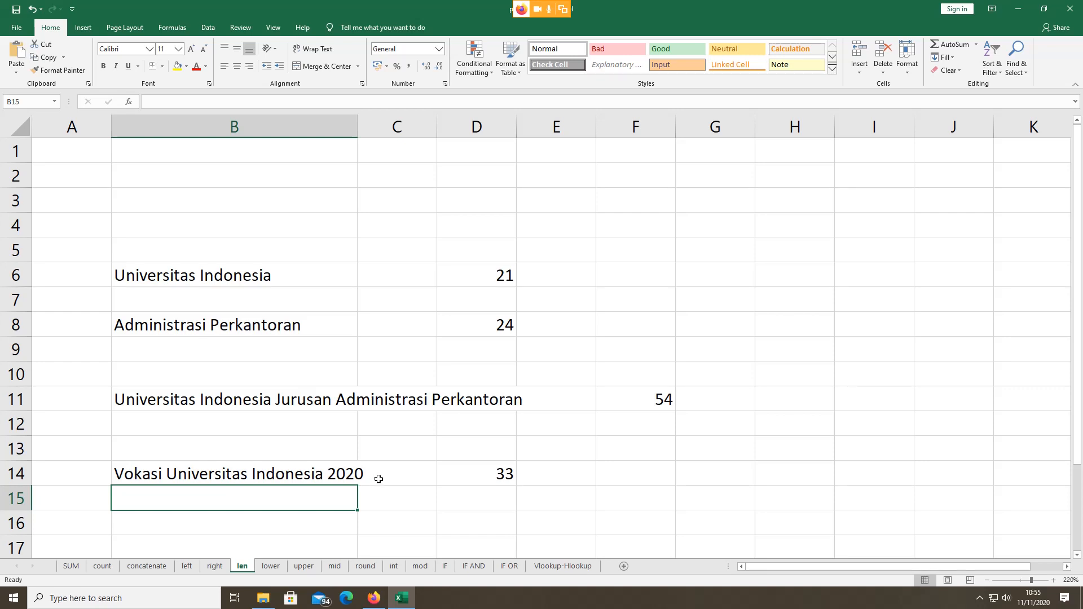
click(270, 566)
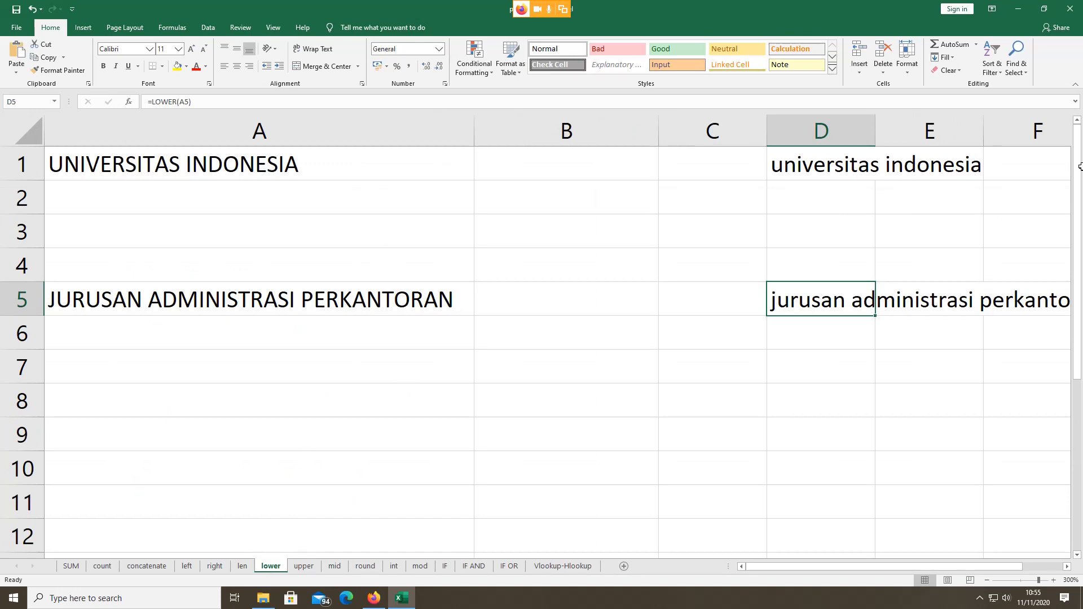
click(237, 170)
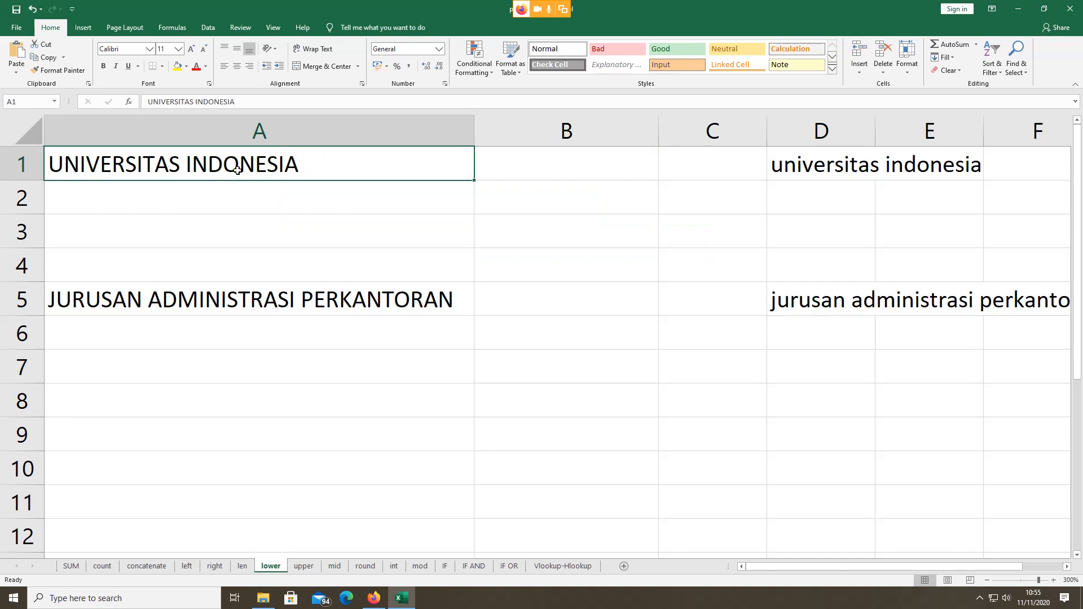
click(863, 158)
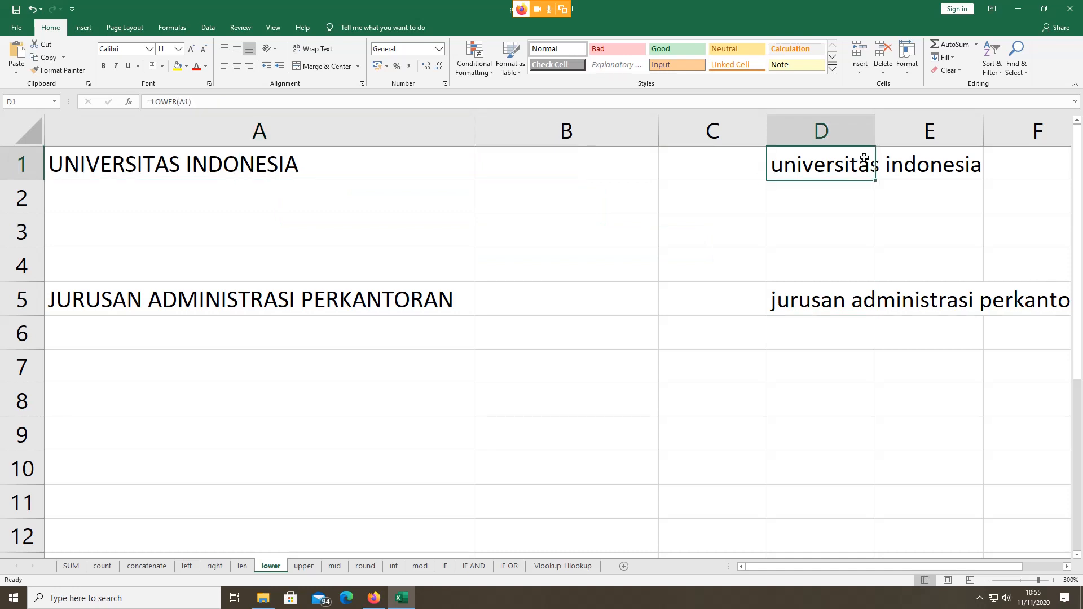
click(297, 302)
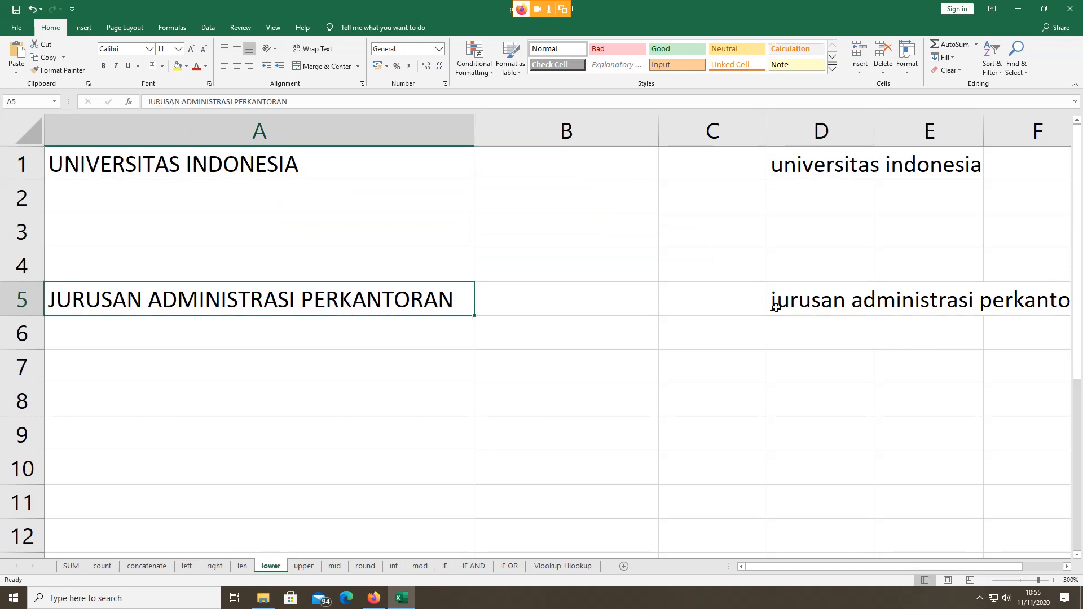
click(822, 305)
double_click(809, 169)
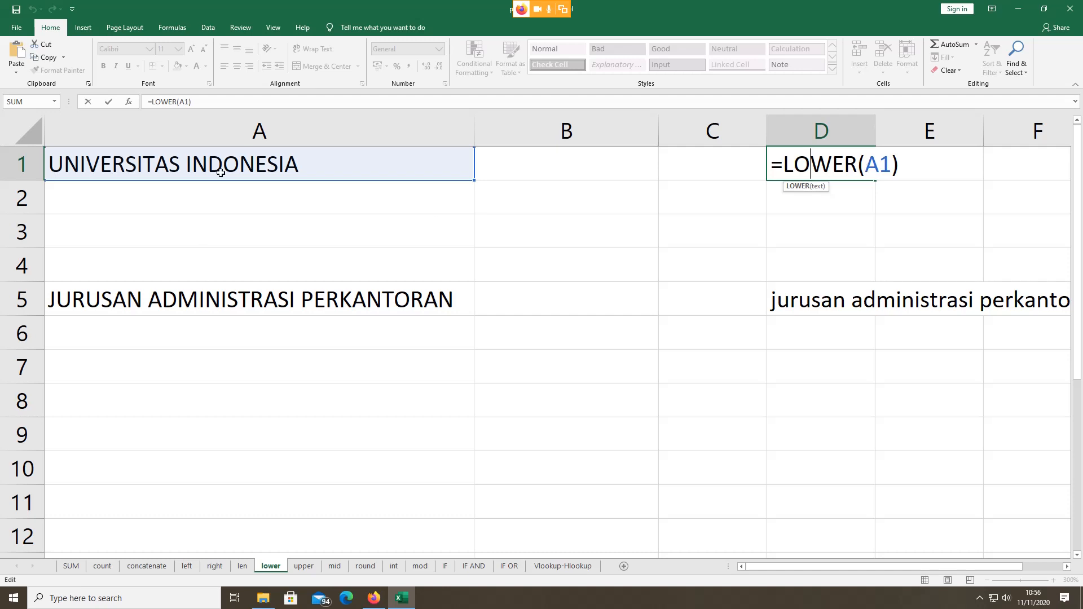
click(213, 363)
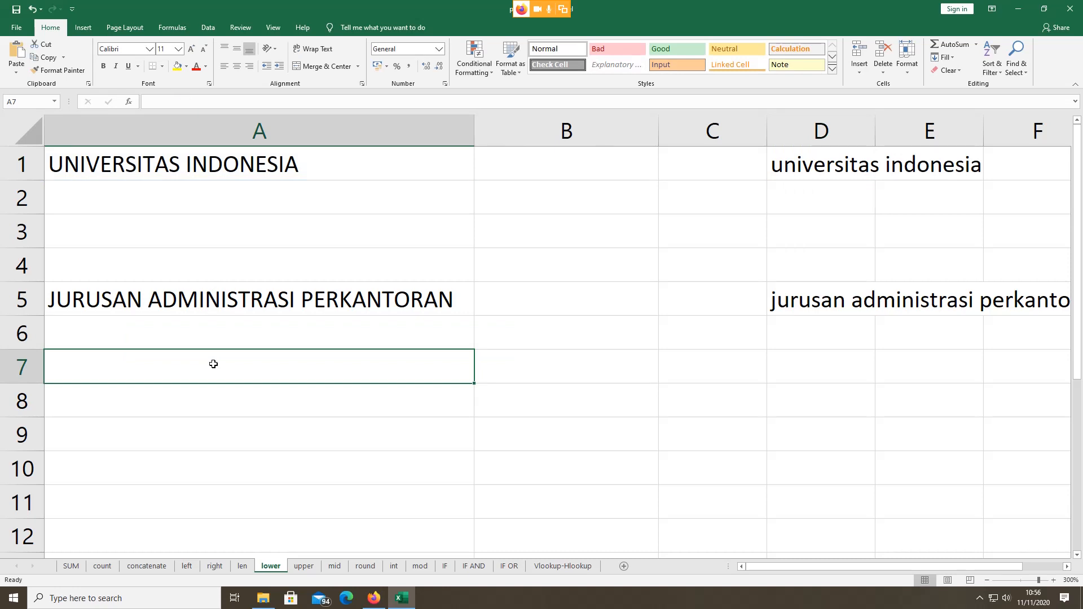
Step: Type 'Vokasi Administrasi Perkantoran' in A7, then replace it with VOKASI
text(Vokasi )
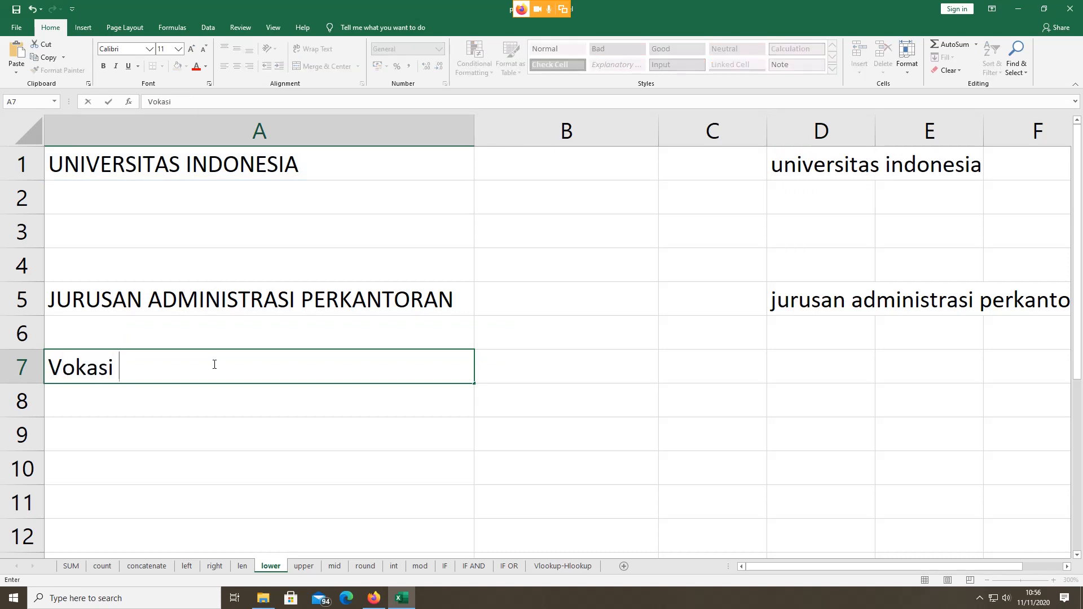
text(Admini)
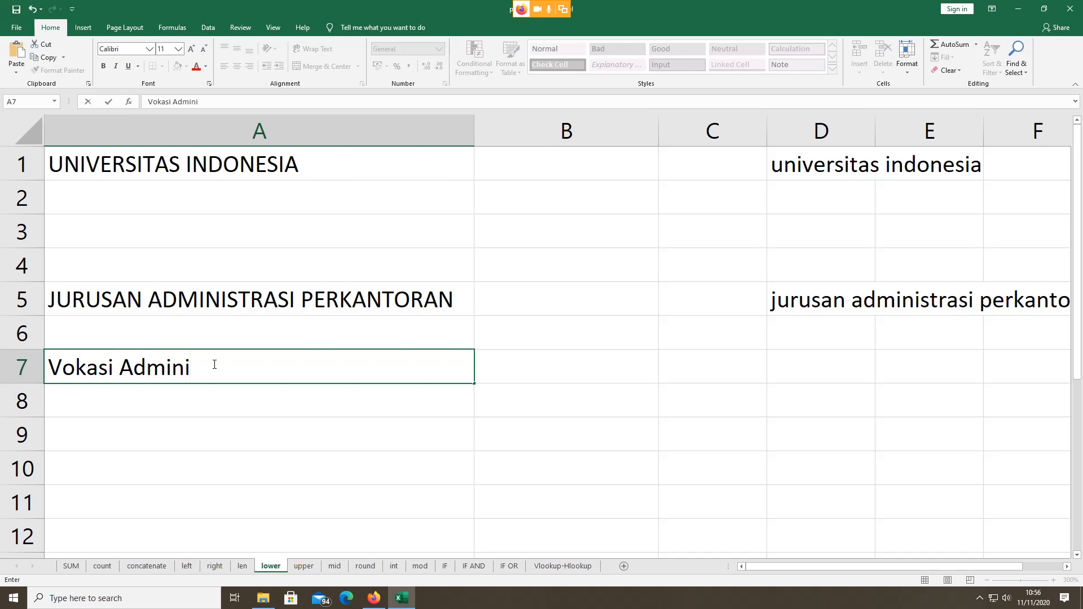
text(strasi Perkan)
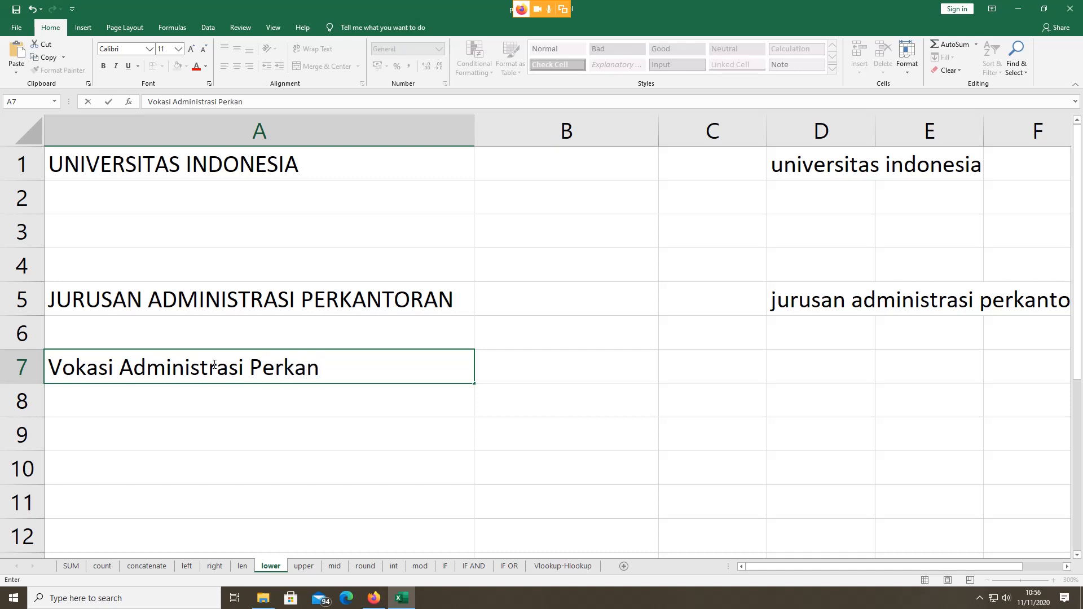
text(toran)
drag(50, 366, 252, 366)
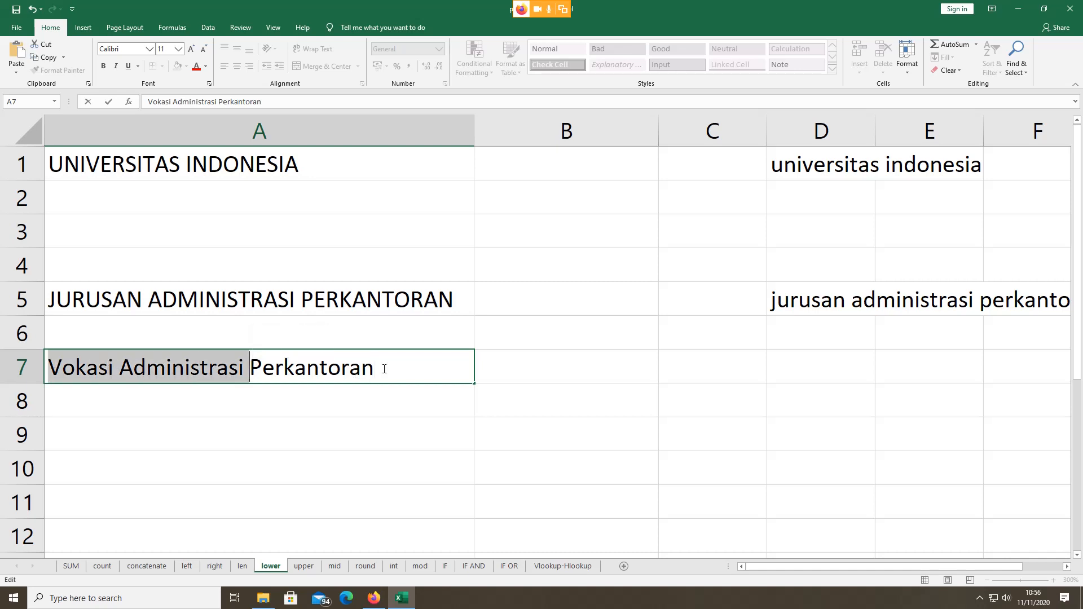
click(63, 364)
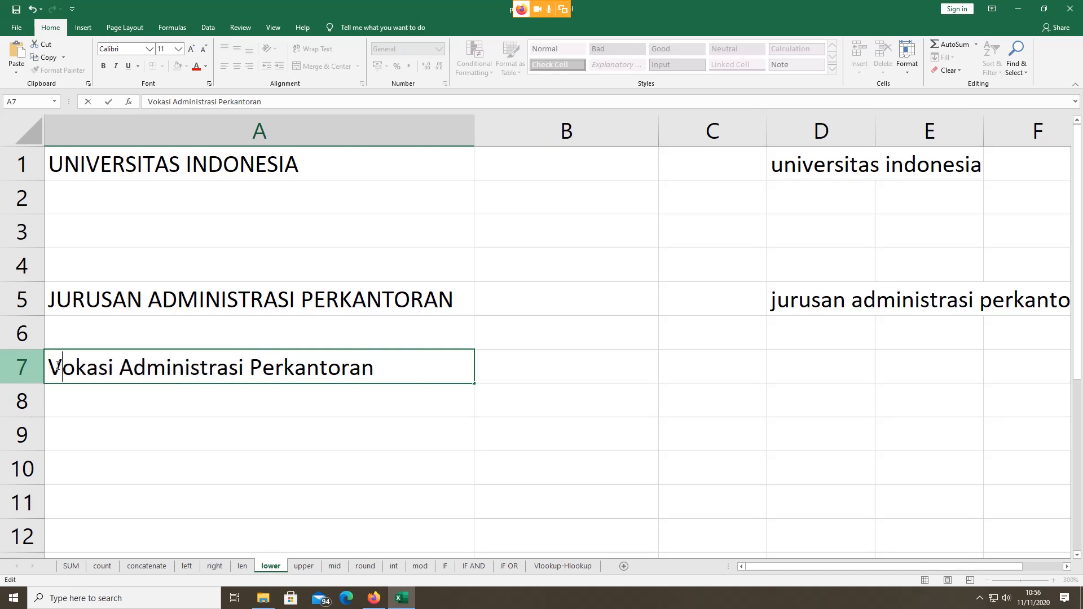
drag(55, 366, 382, 364)
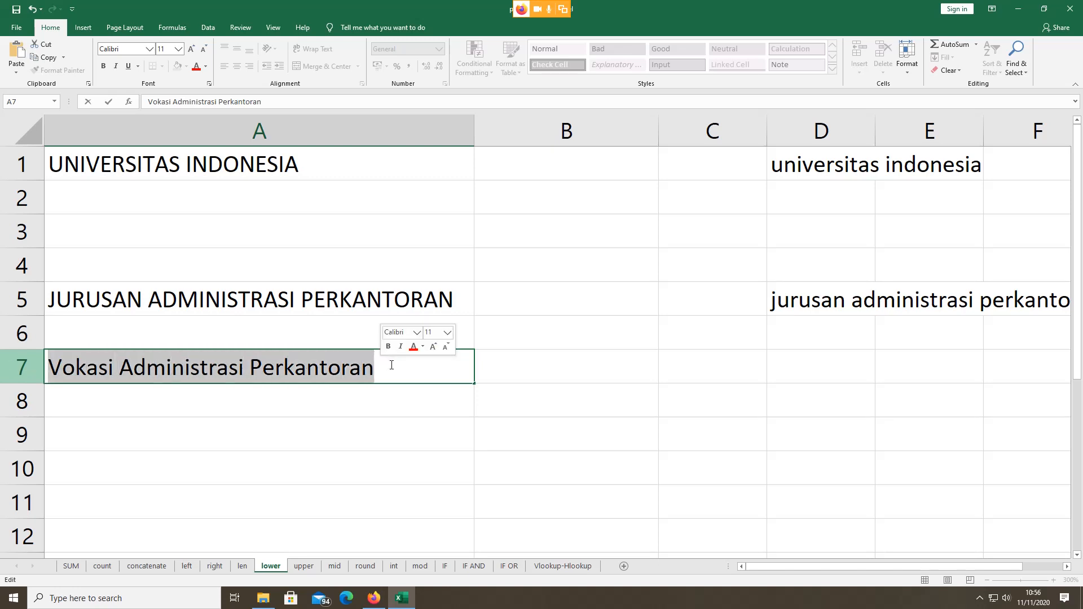
text(Vo)
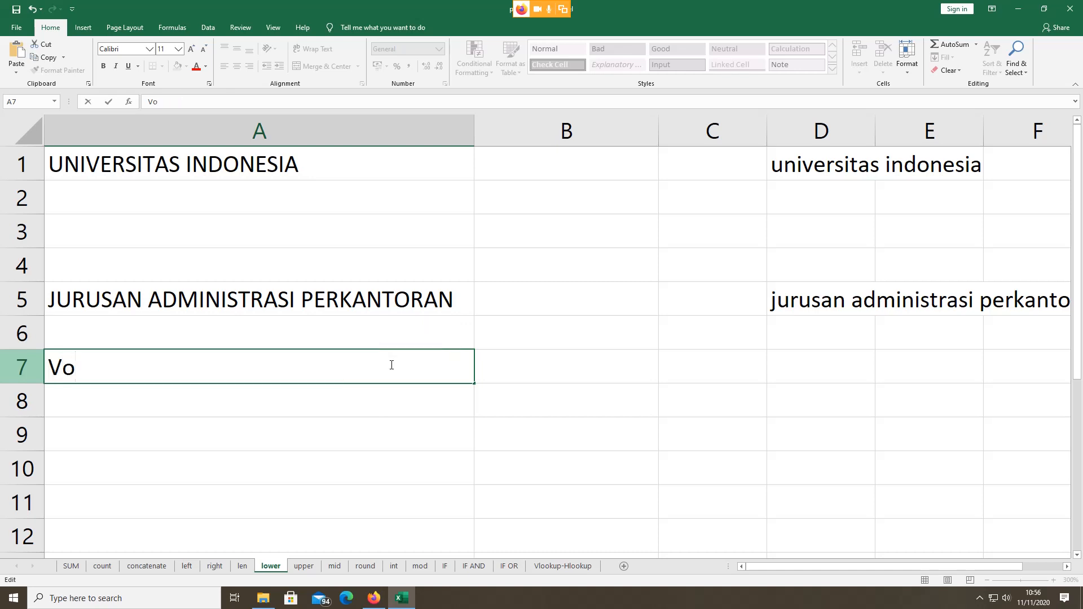
key(BackSpace)
text(OKASI)
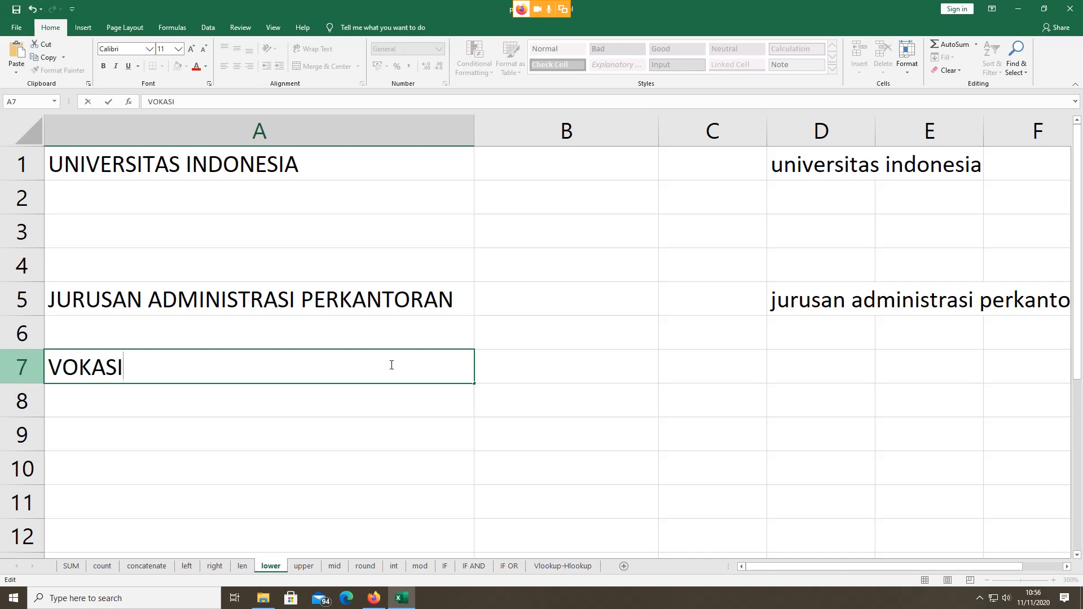
click(615, 379)
Step: Enter =LOWER(A7) in B7 to display vokasi
text(=)
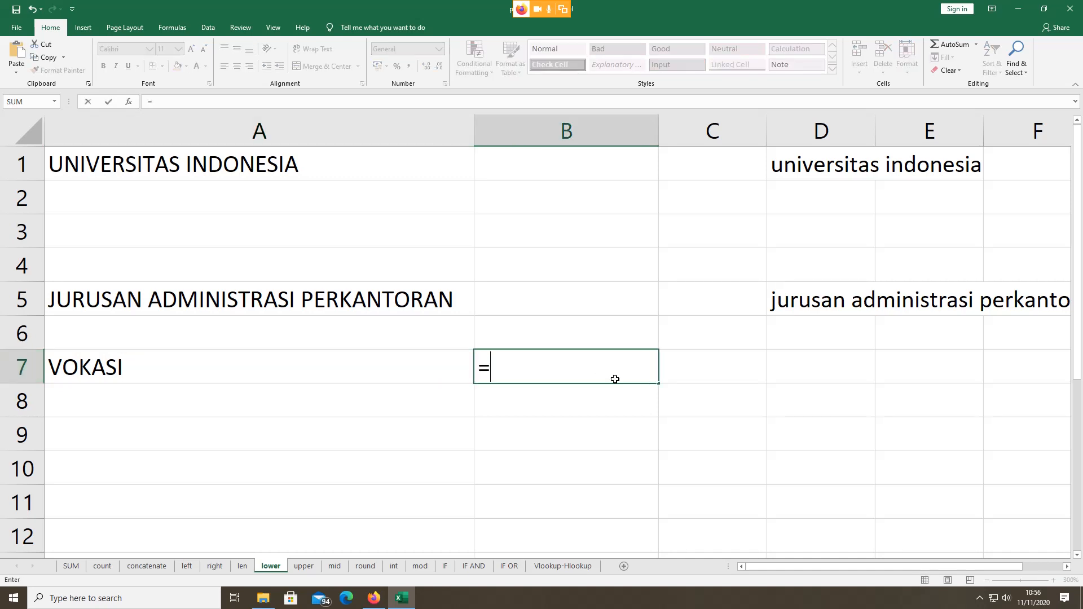
text(LO)
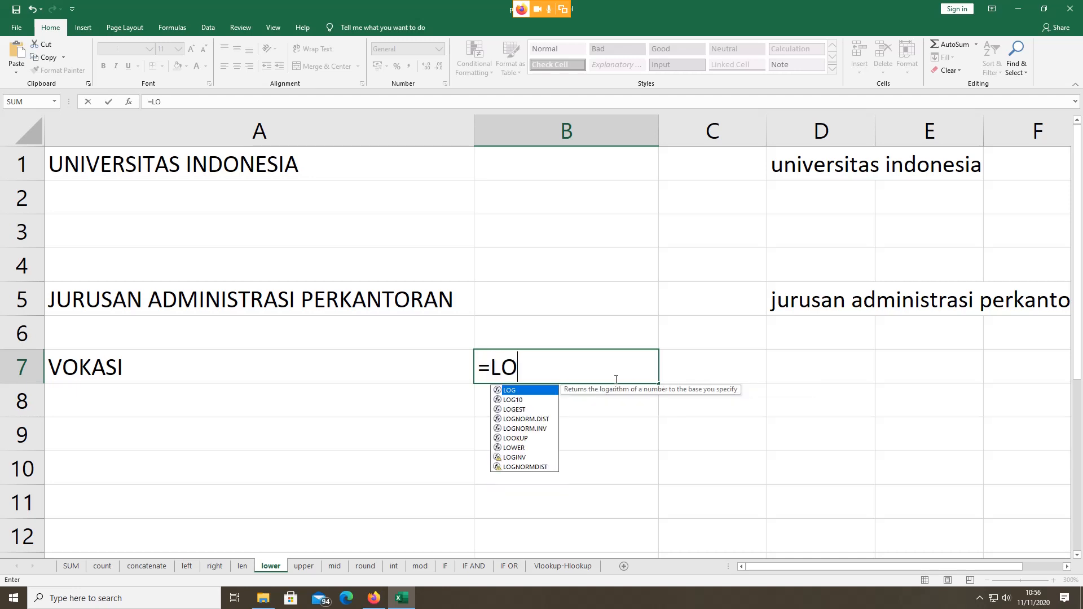
double_click(513, 448)
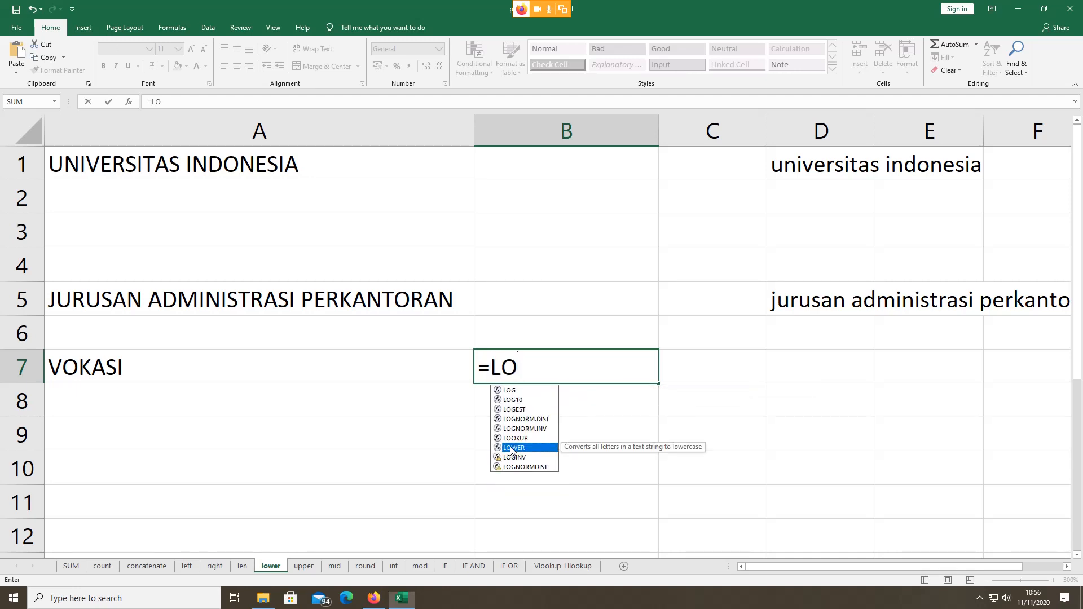
click(137, 369)
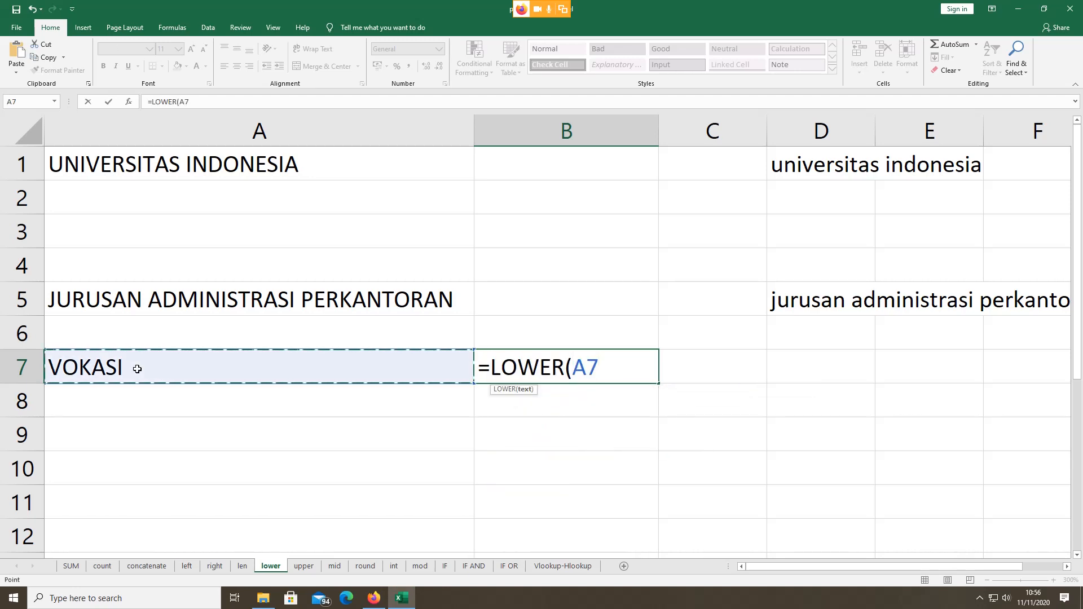
text())
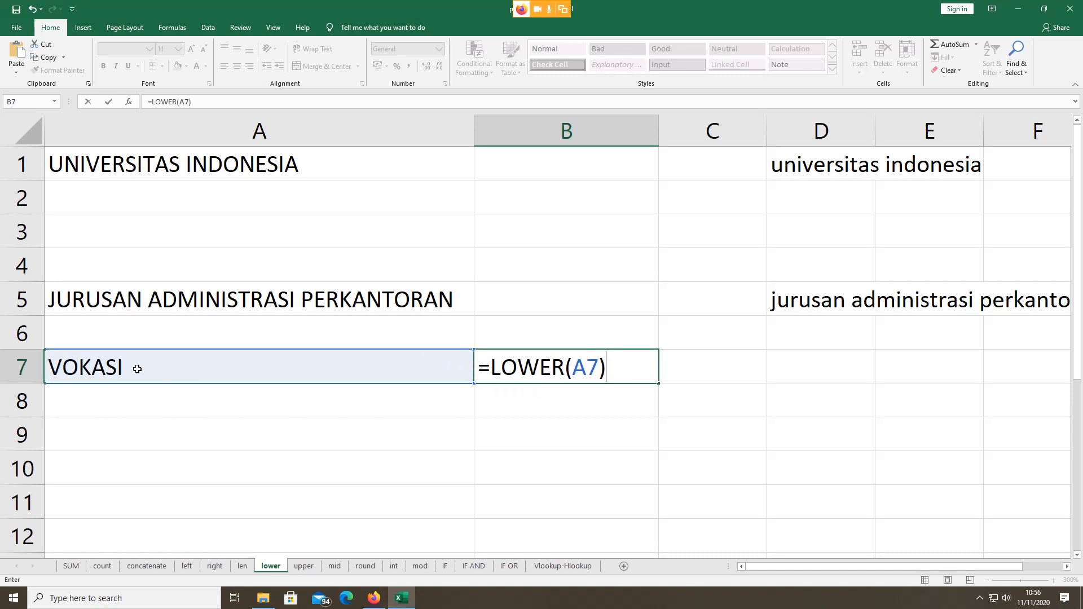
key(Return)
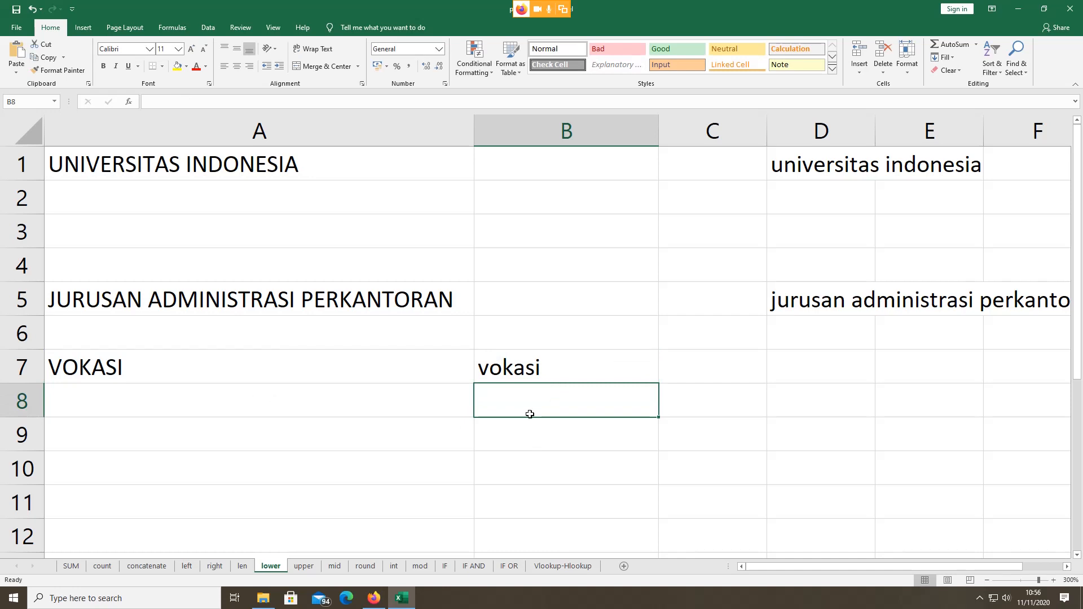
click(524, 438)
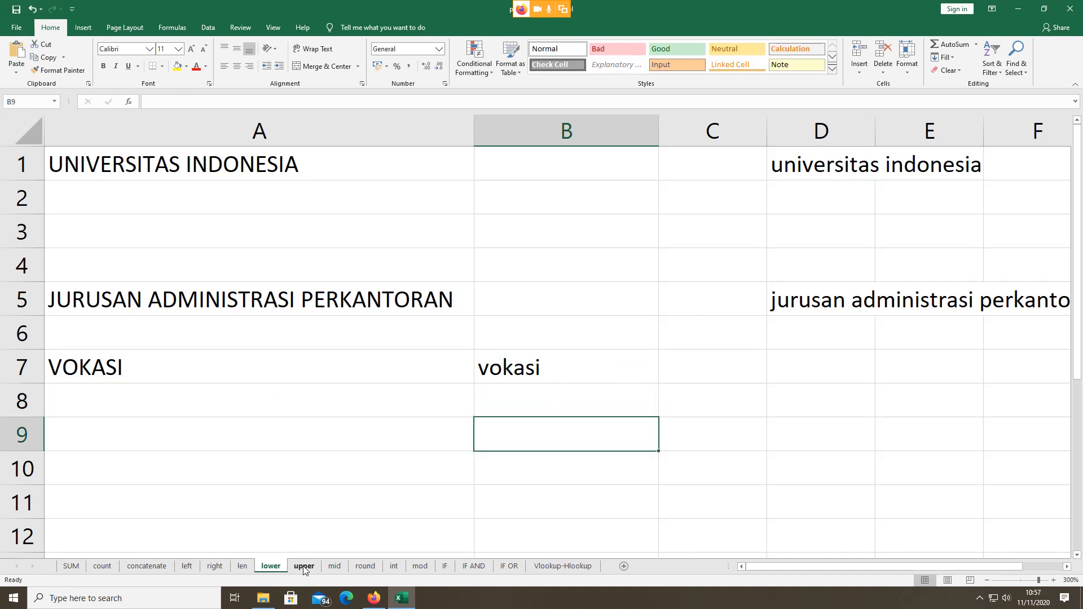
Step: On the upper sheet, review A5's text and D5's UPPER formula, then enter vokasi in A7
click(303, 566)
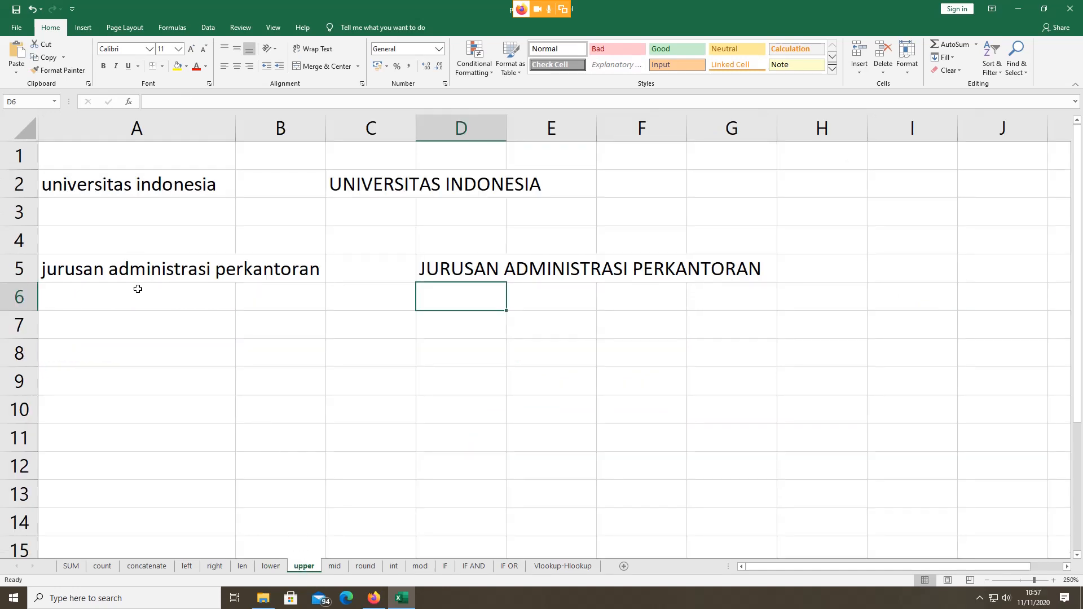
click(128, 271)
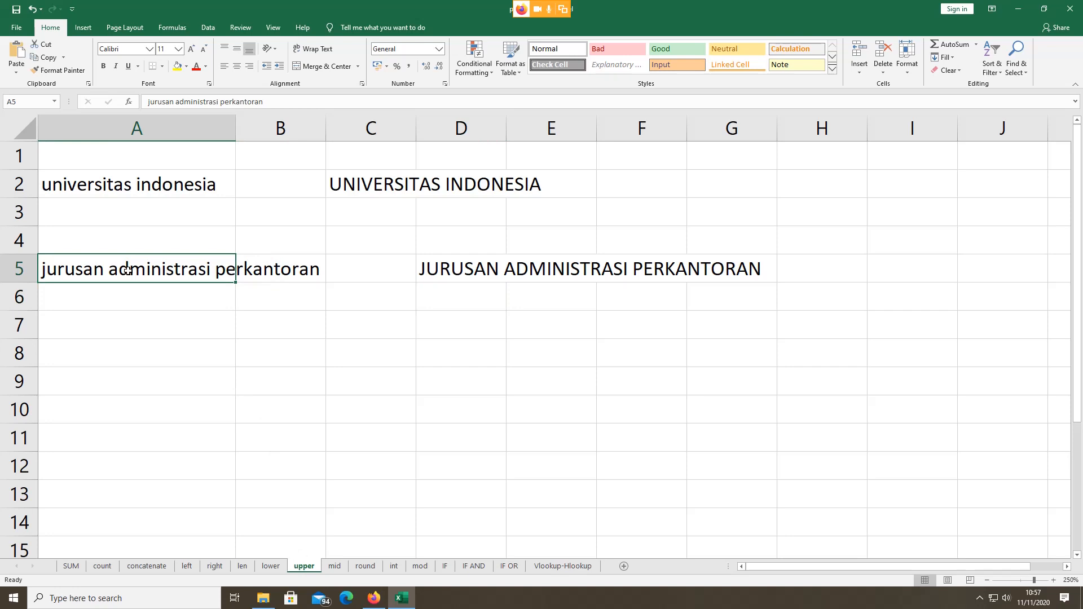
click(474, 271)
click(82, 311)
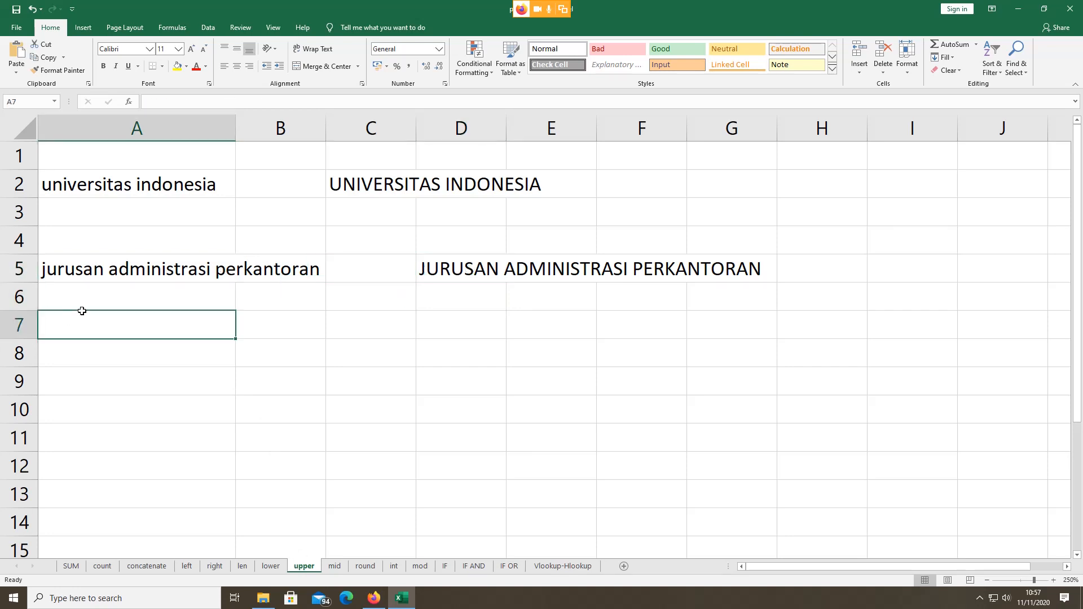
text(VOKASI)
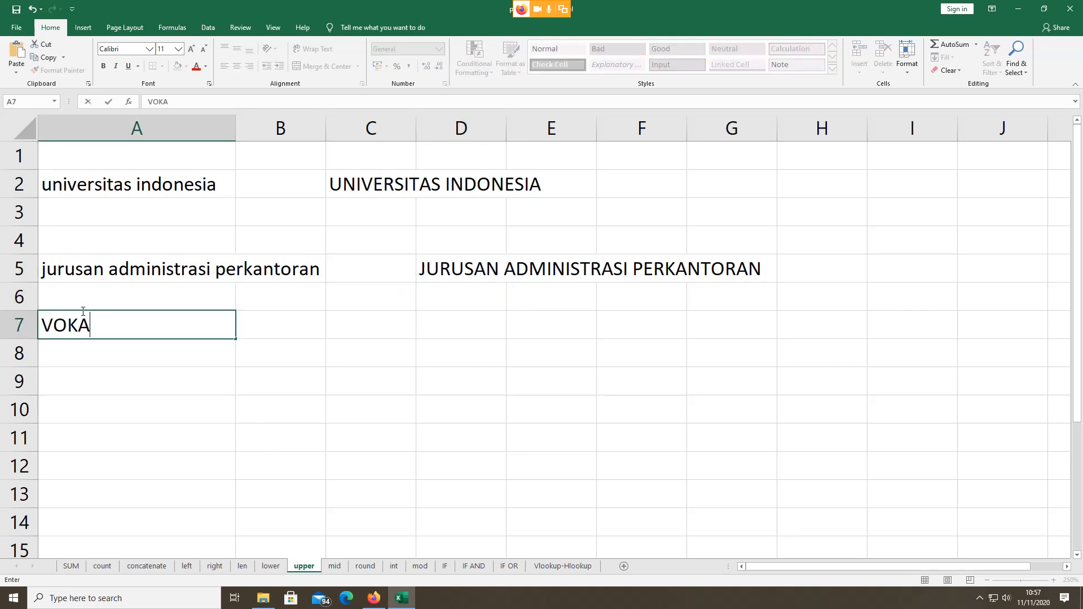
key(BackSpace)
key(BackSpace)
key(BackSpace)
key(BackSpace)
key(BackSpace)
key(BackSpace)
text(vokasi)
Step: Enter =UPPER(A7) in B7 to display VOKASI
click(309, 335)
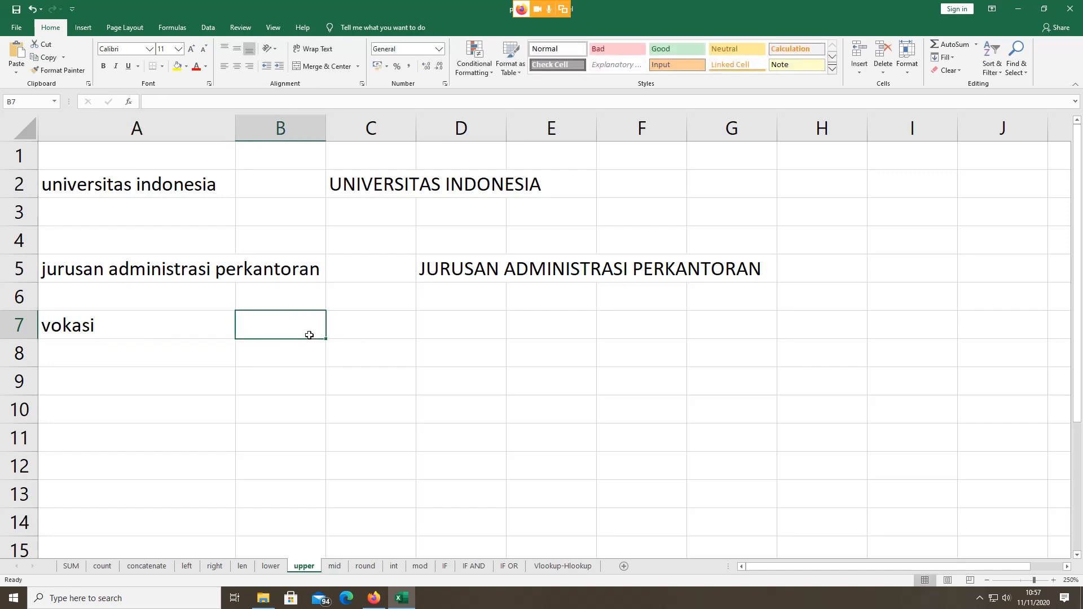
text(=u)
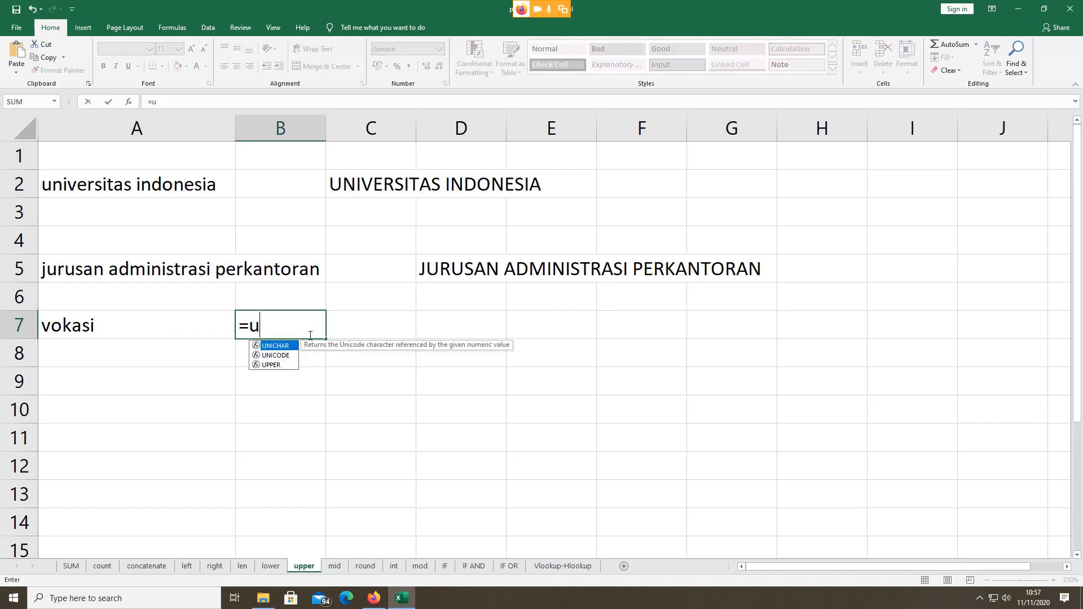
text(pper)
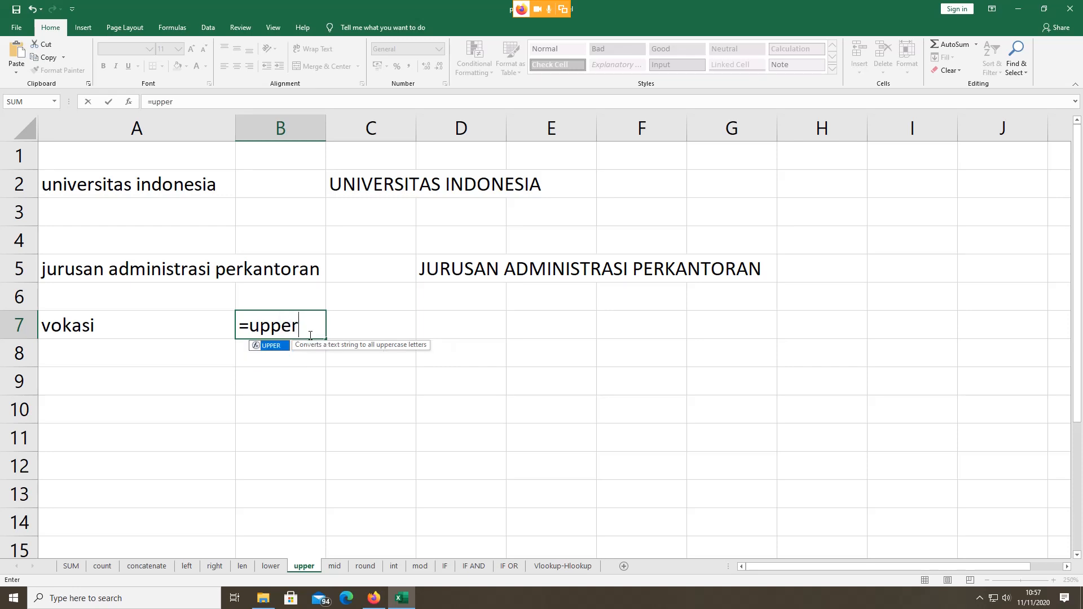
double_click(281, 346)
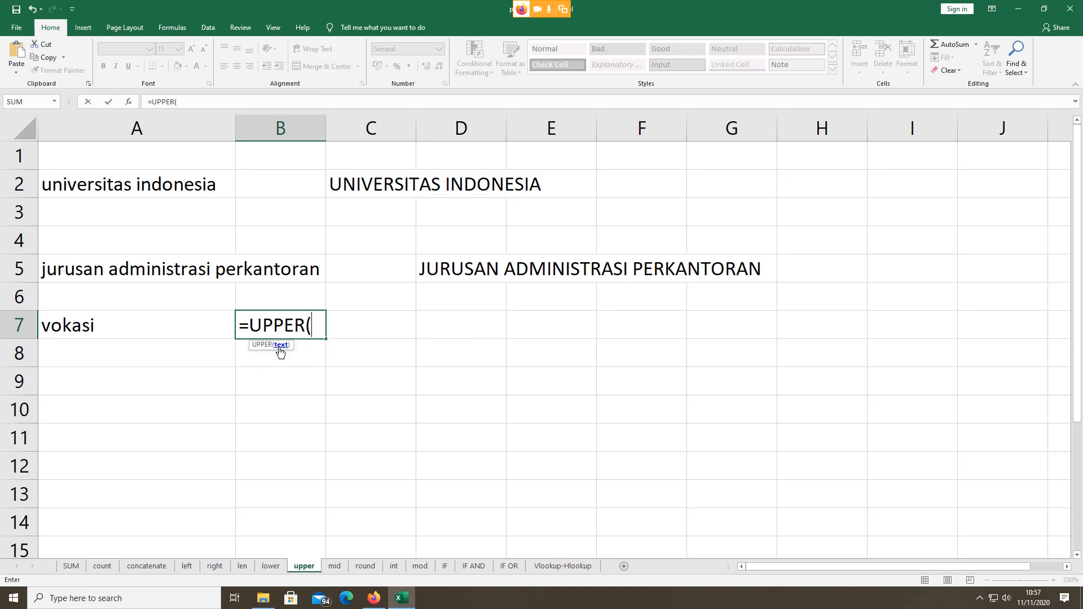
click(94, 327)
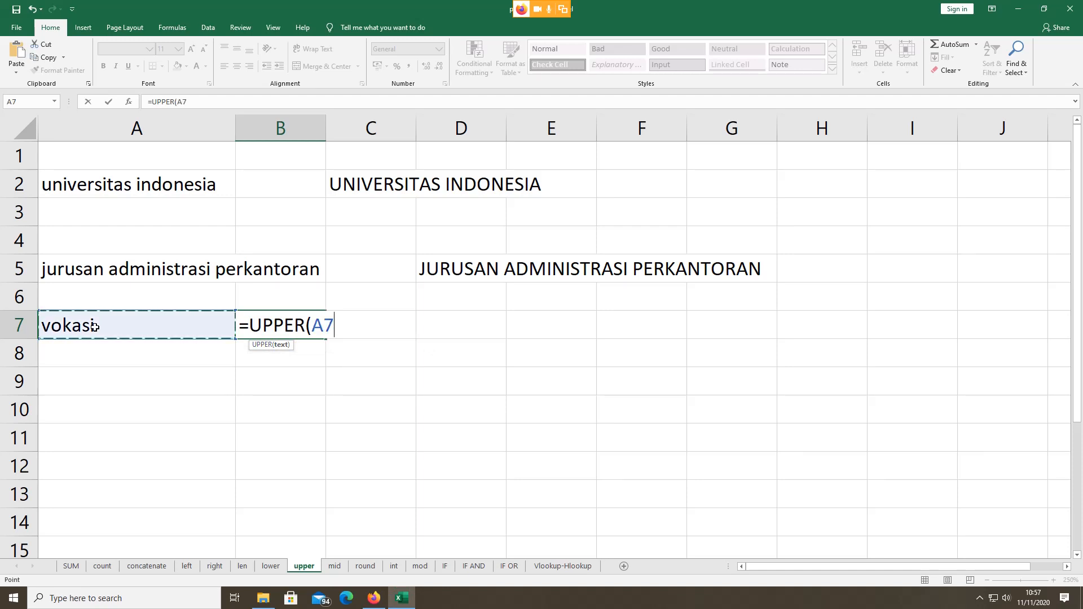
text())
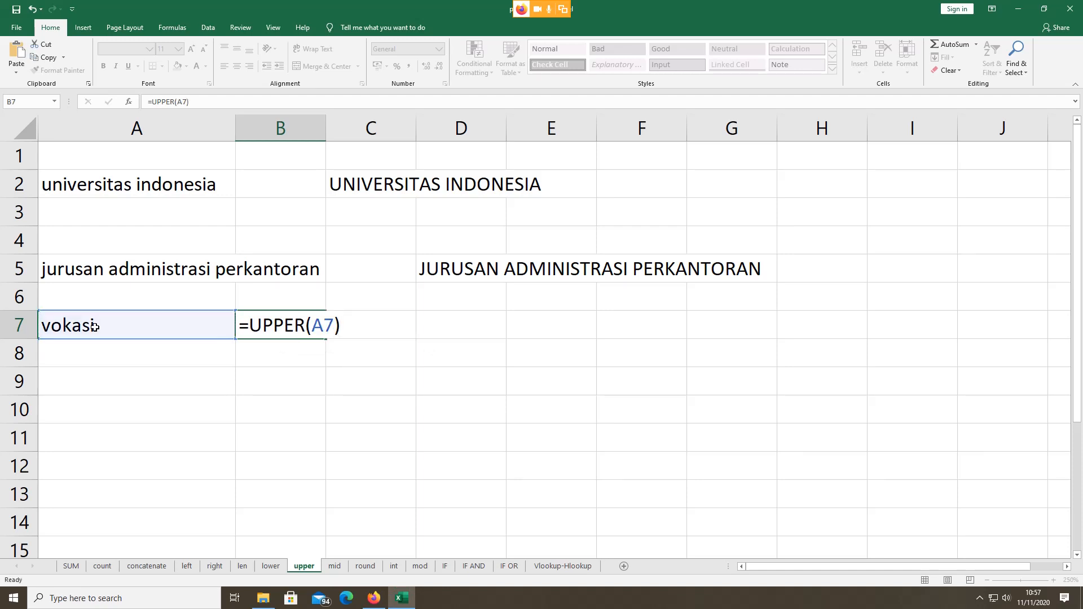
key(Return)
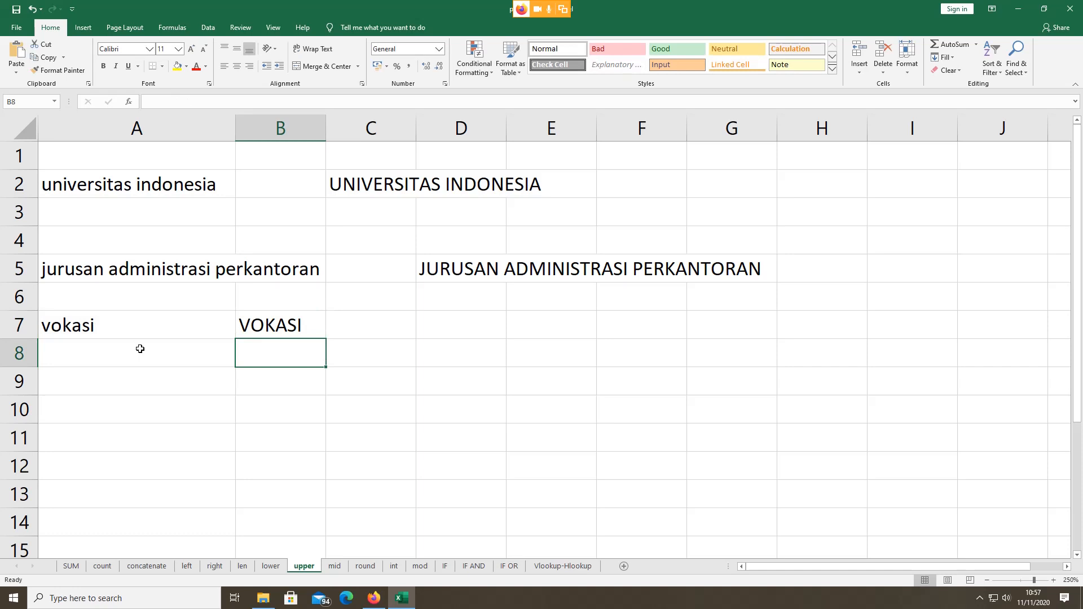
click(335, 566)
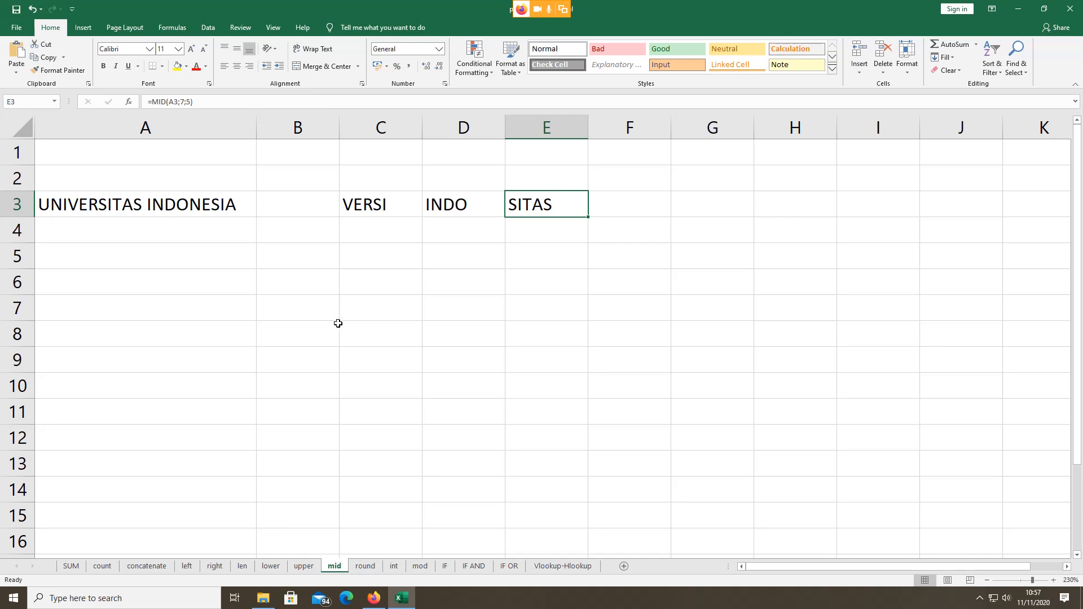
click(367, 208)
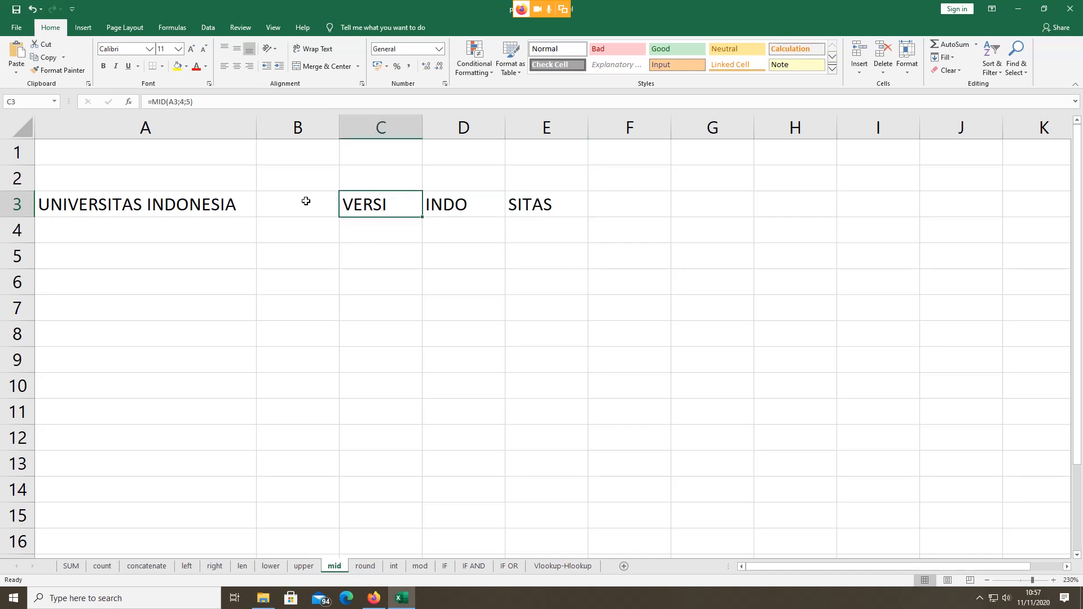
click(174, 198)
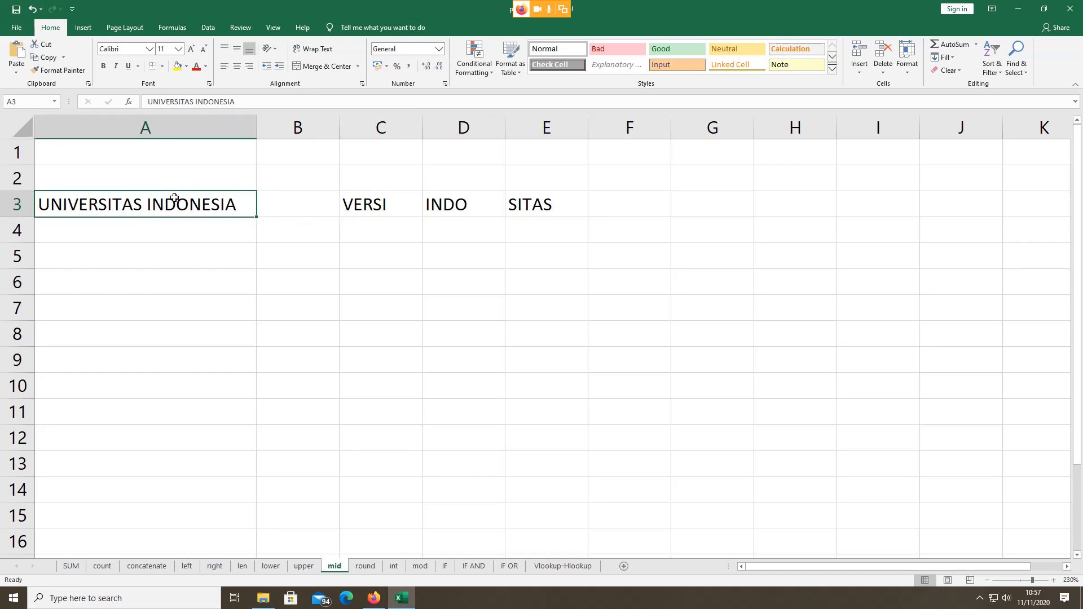
click(356, 204)
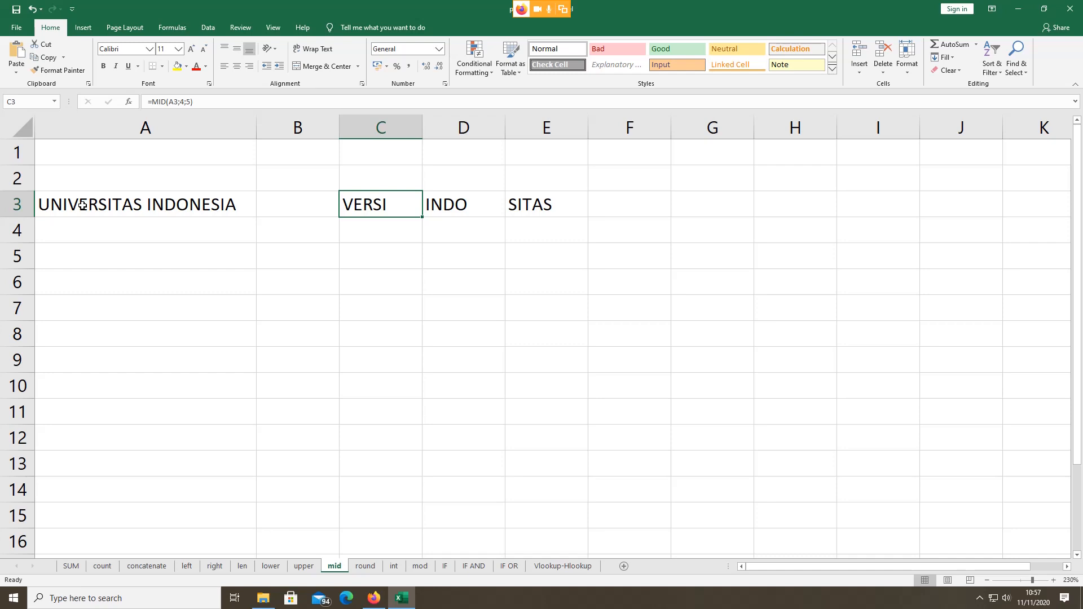
double_click(363, 201)
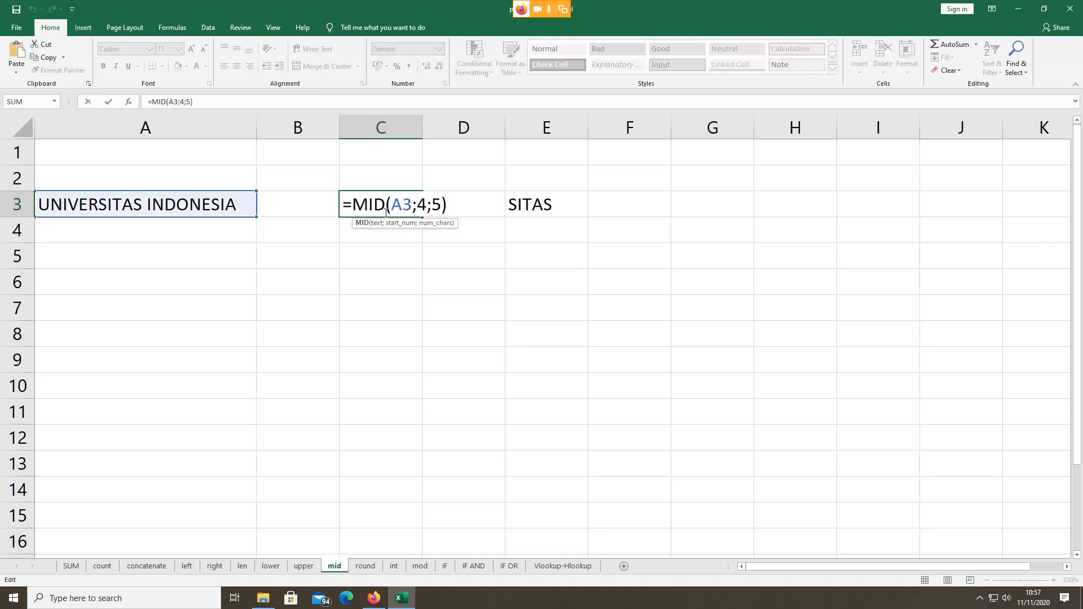
key(Escape)
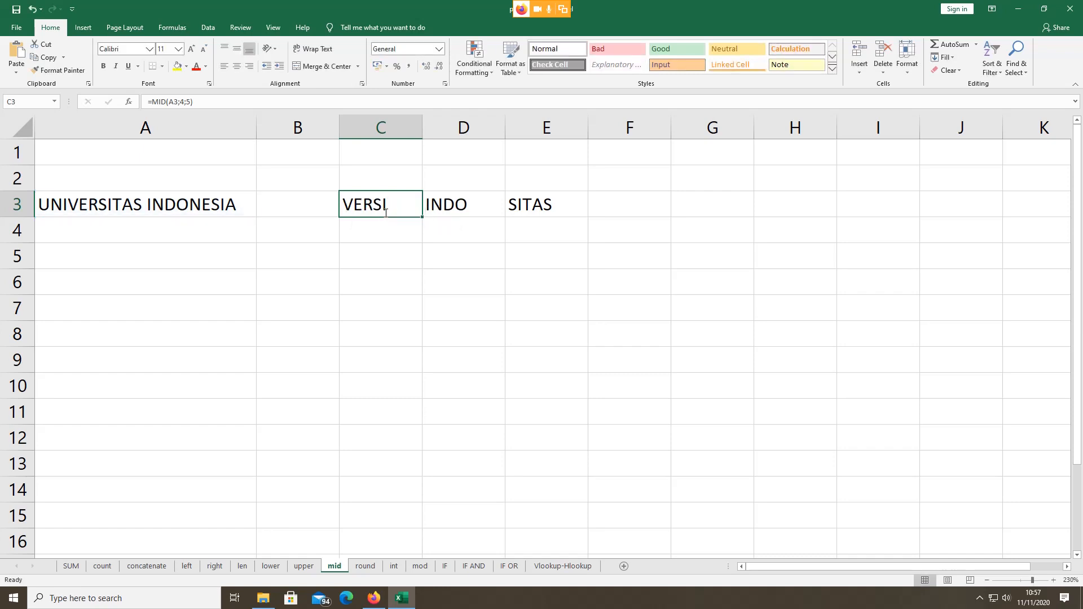
double_click(386, 213)
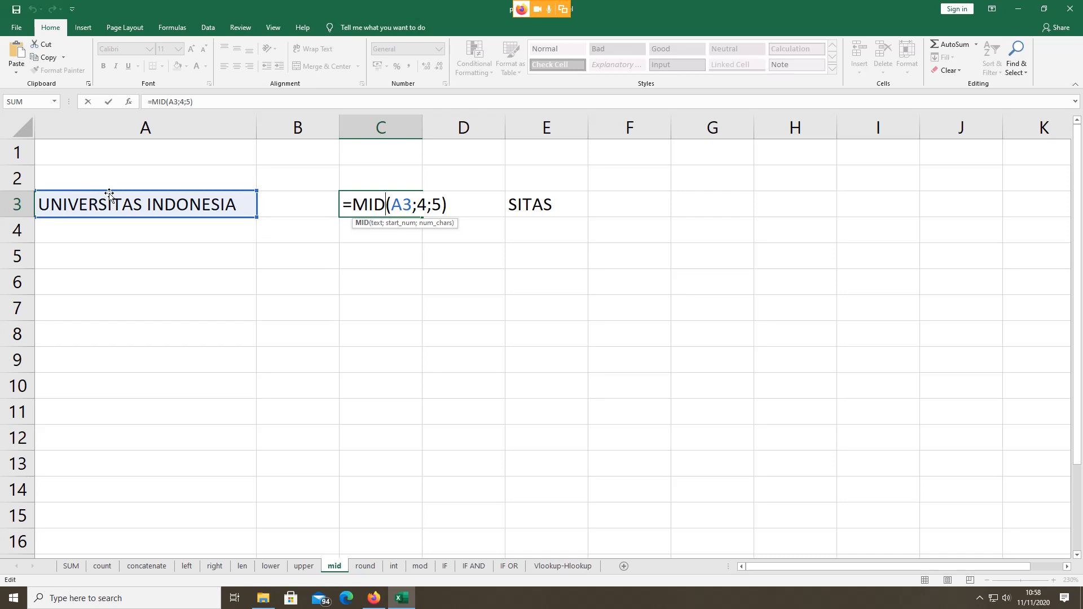
key(Return)
key(Return)
click(410, 195)
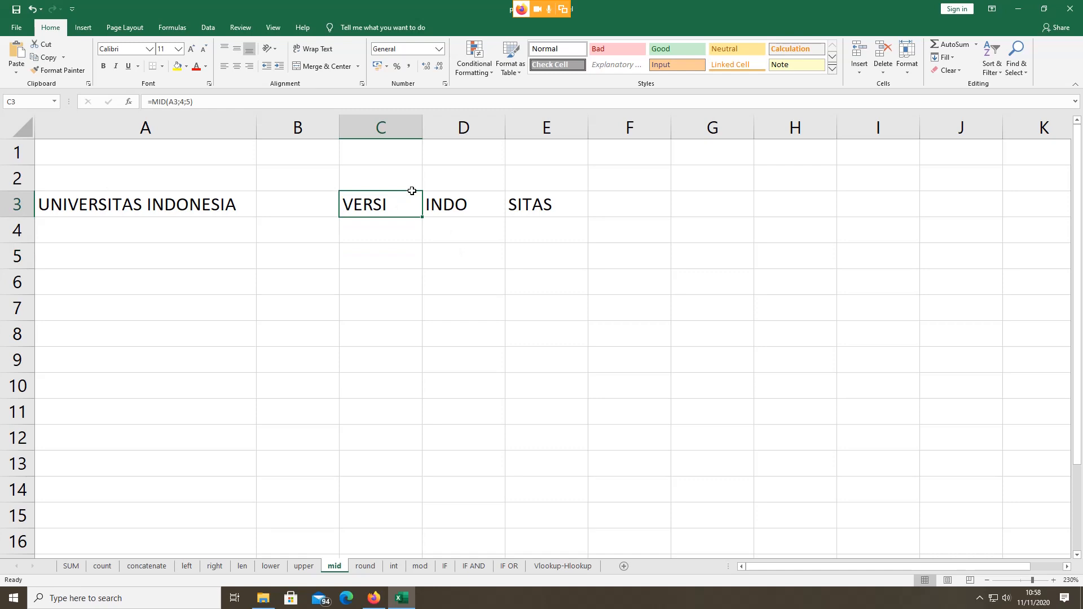
click(395, 255)
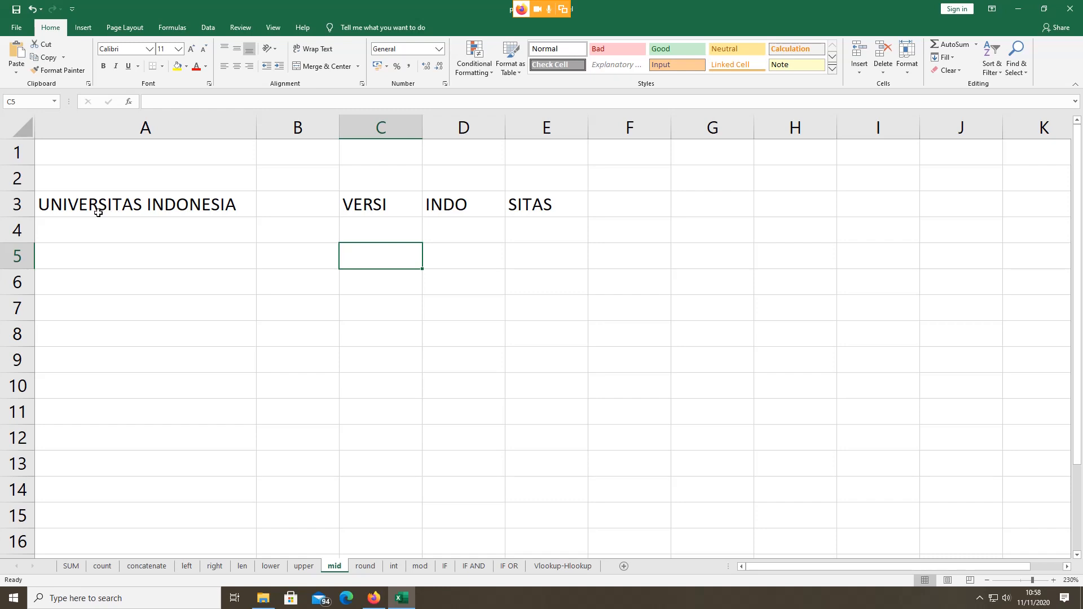
click(361, 286)
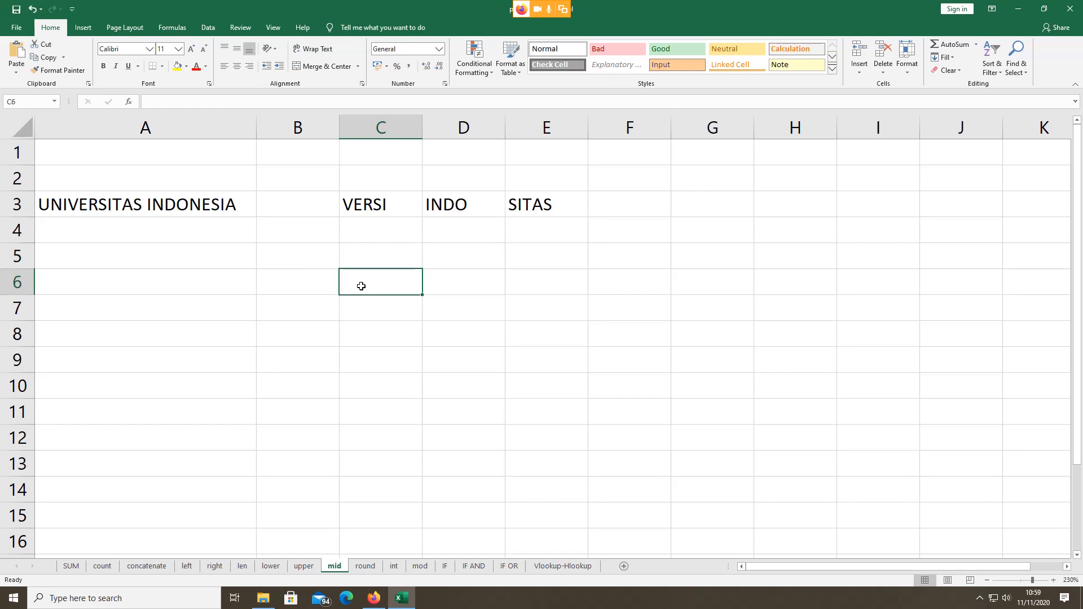
Step: Enter the expected text ERSITAS in D6, briefly checking the meeting window before returning to Excel
click(487, 285)
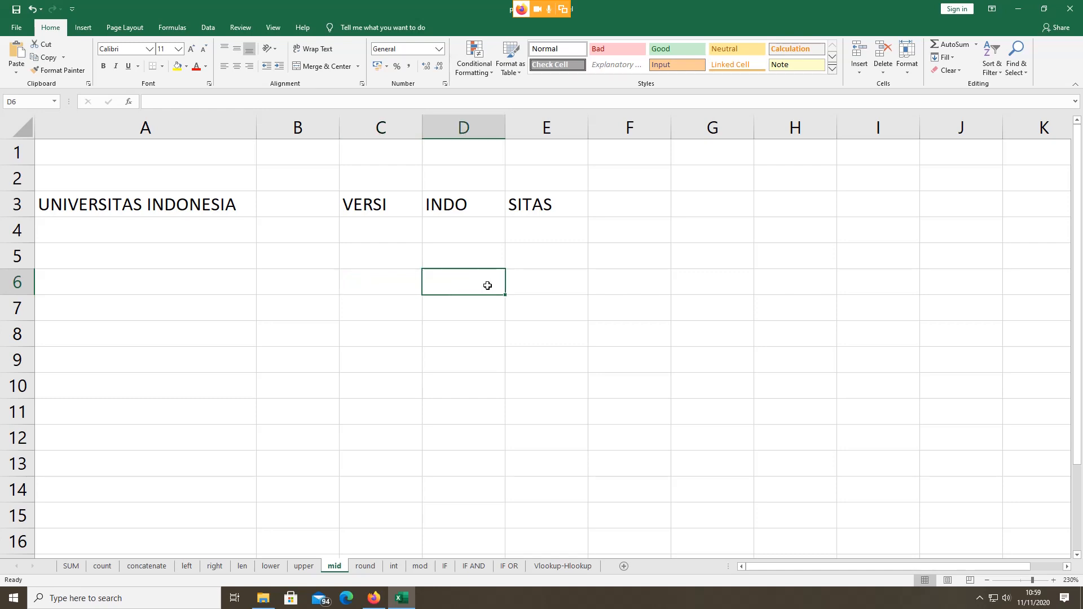
text(er)
key(BackSpace)
key(BackSpace)
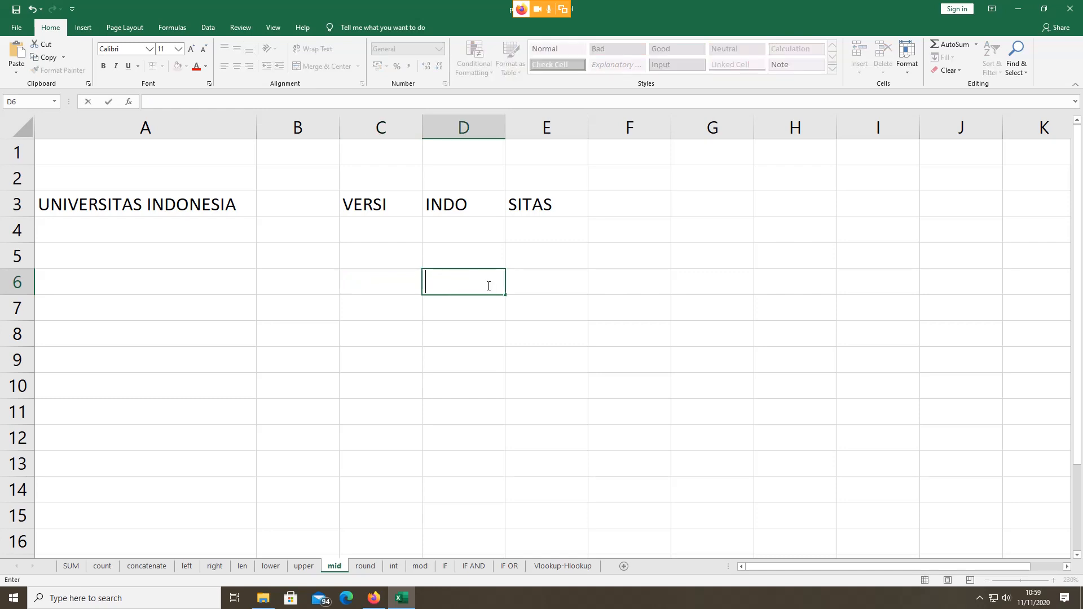
text(ERSITAS)
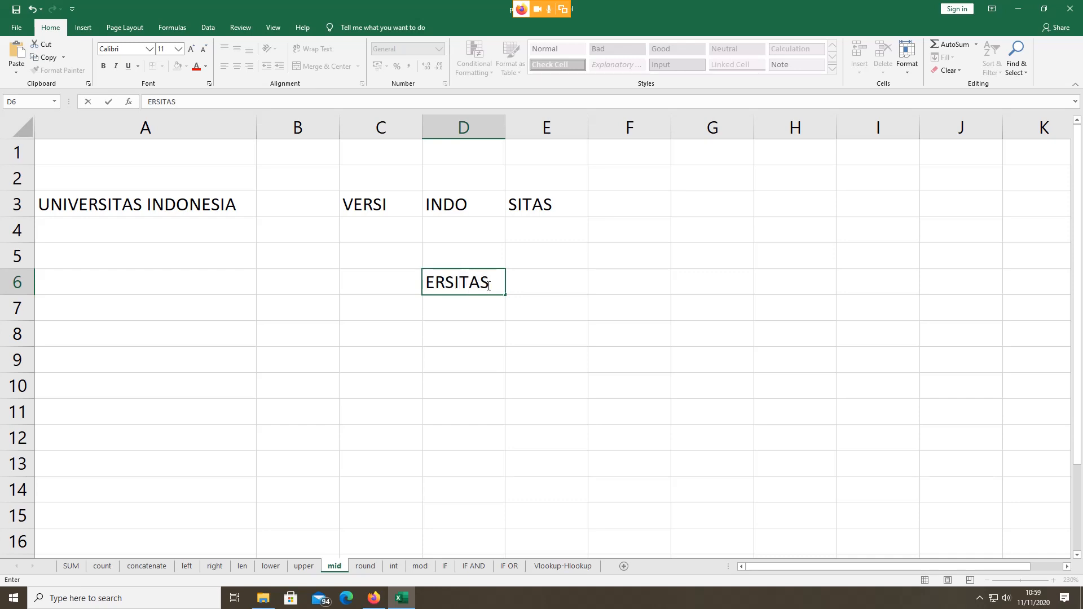
click(400, 282)
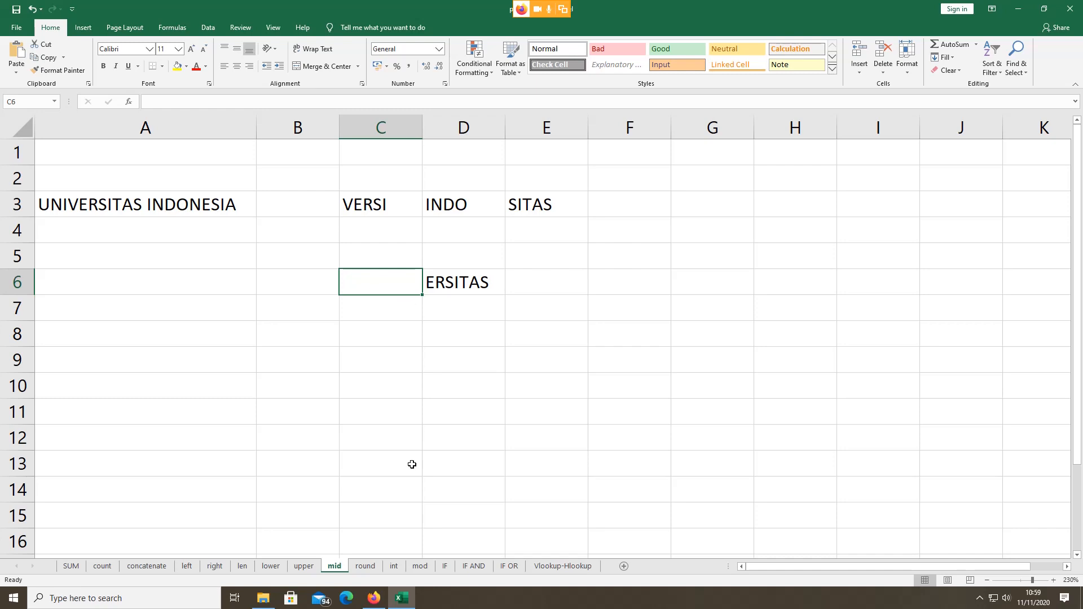
click(374, 599)
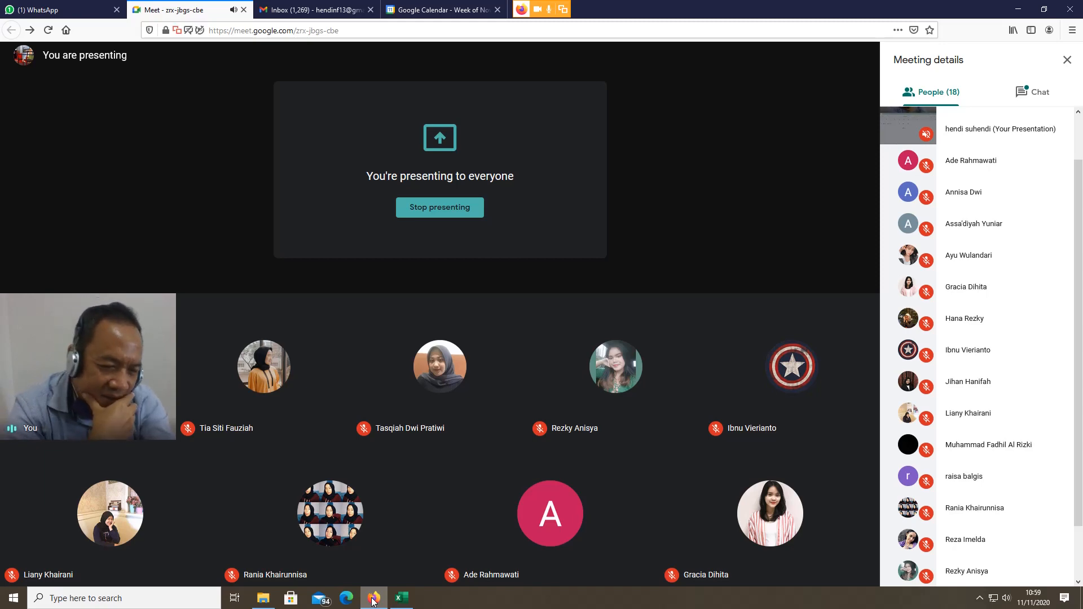
click(401, 598)
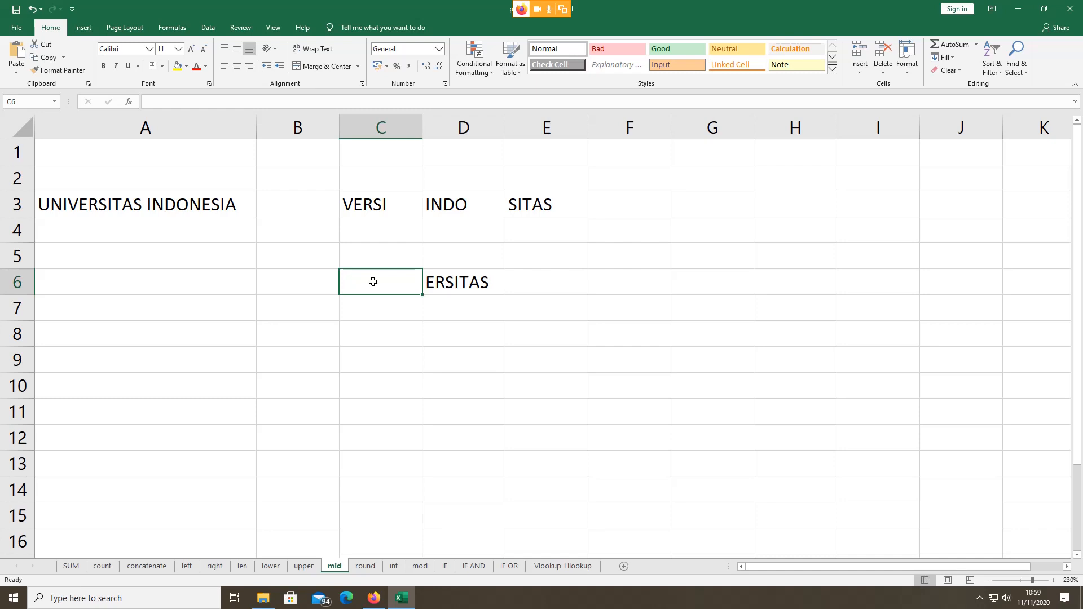
Step: Enter =MID(A3;5;11) in C6 and widen column C to show the result
click(456, 283)
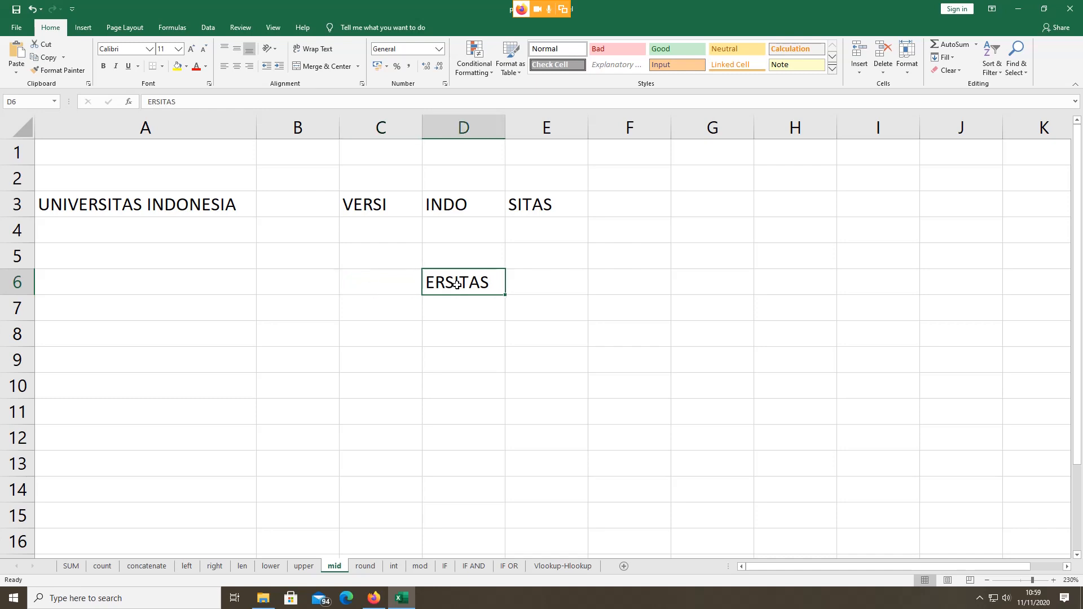
double_click(394, 286)
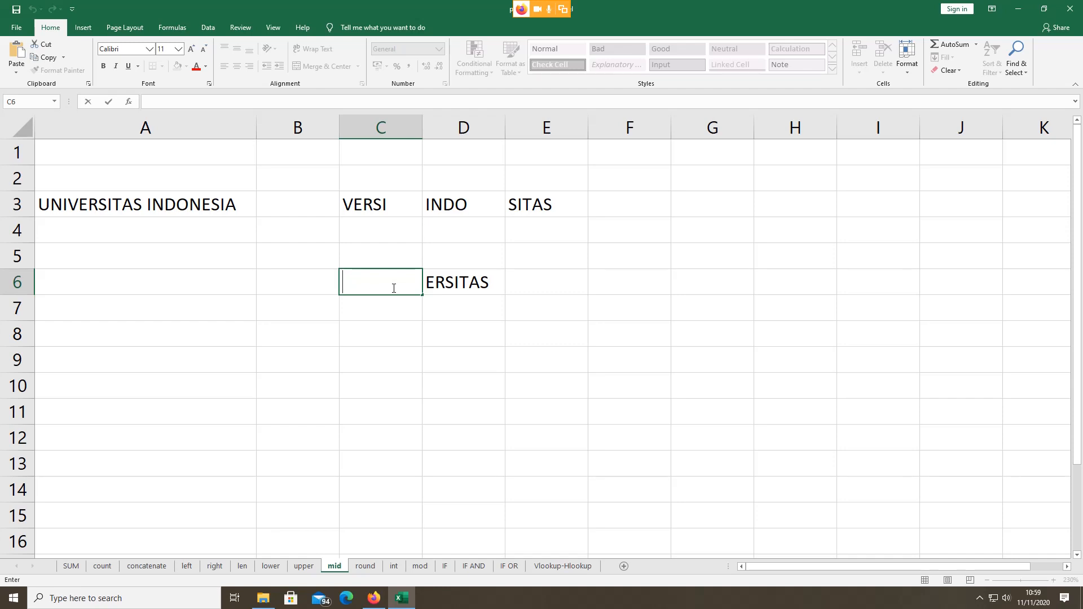
text(=MID)
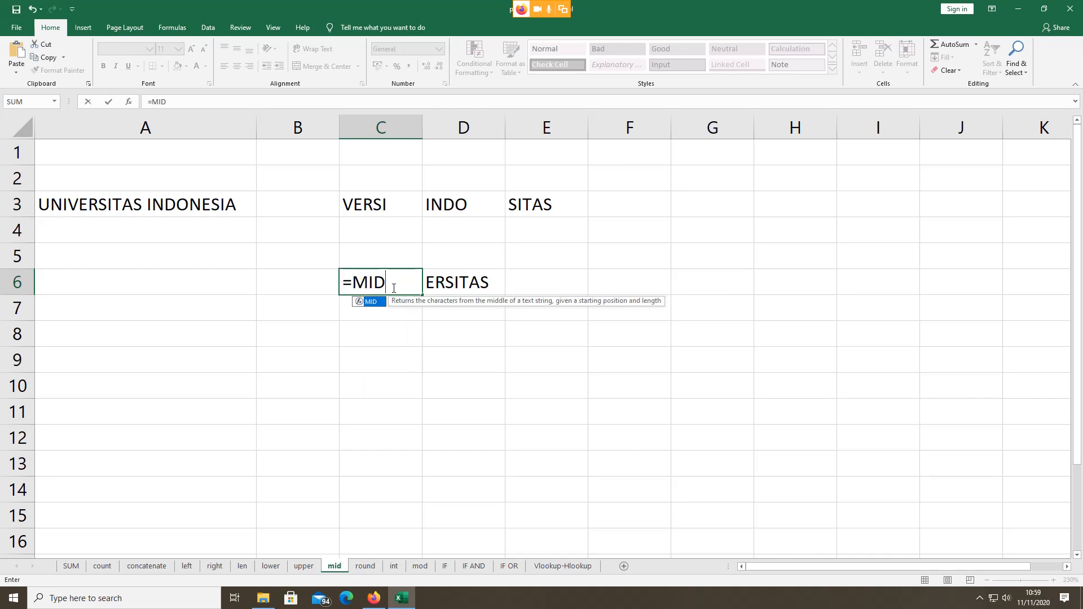
text(()
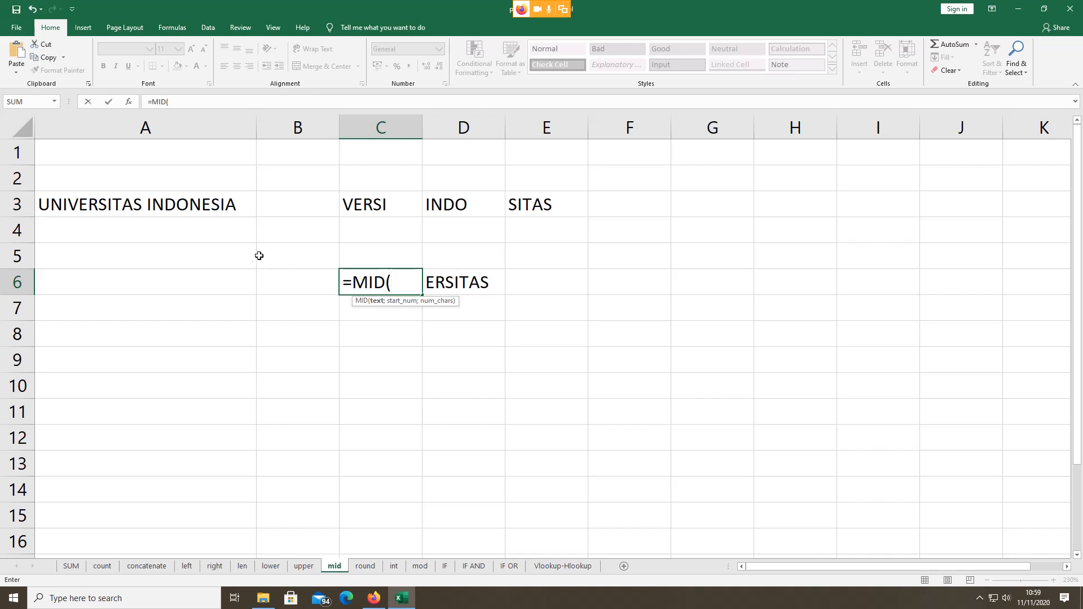
click(203, 204)
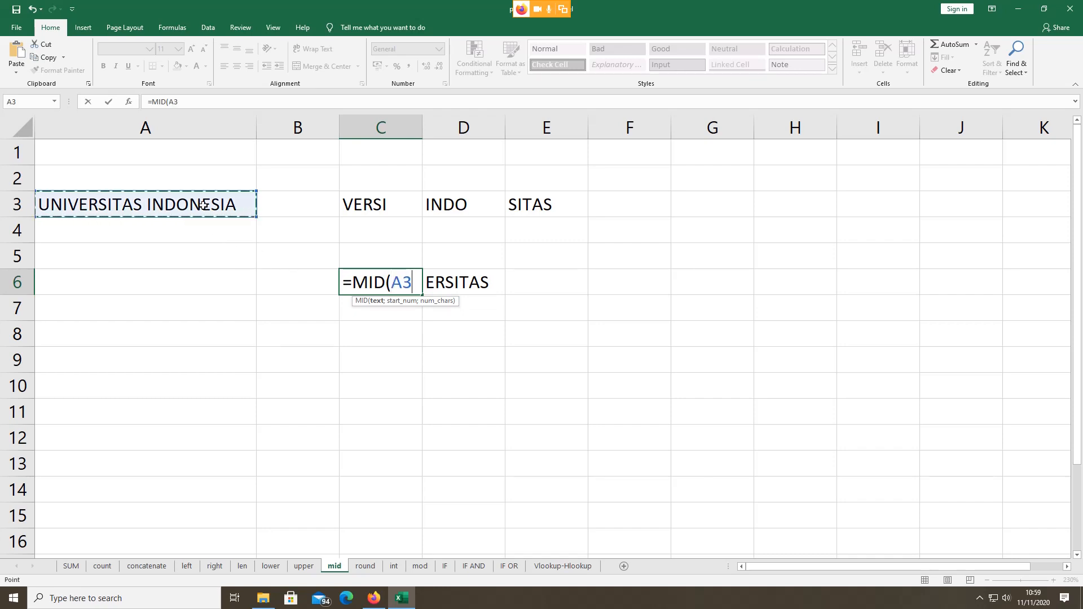
text(;)
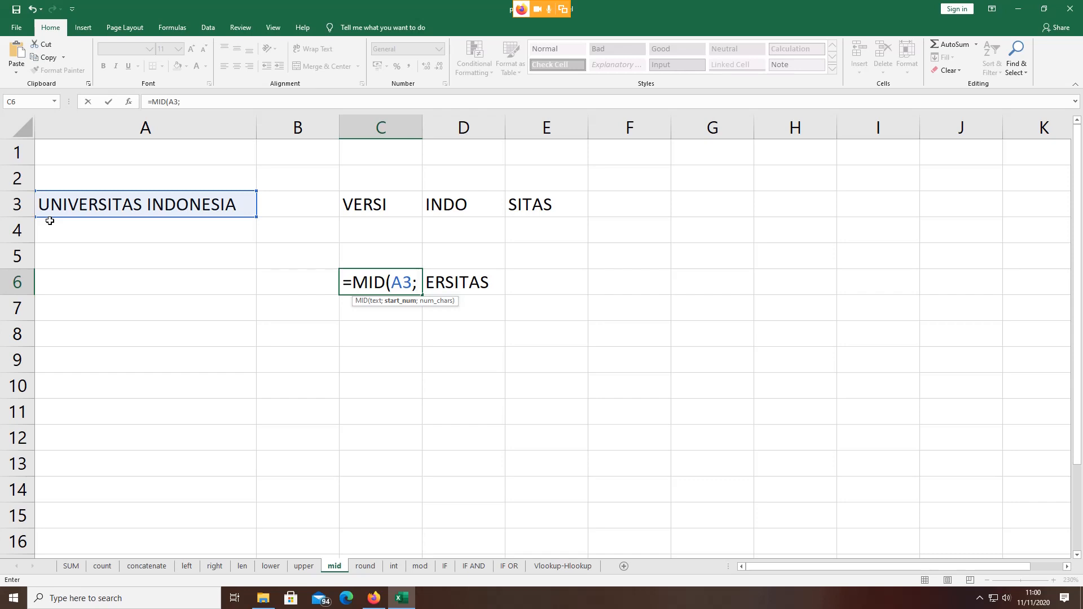
text(5)
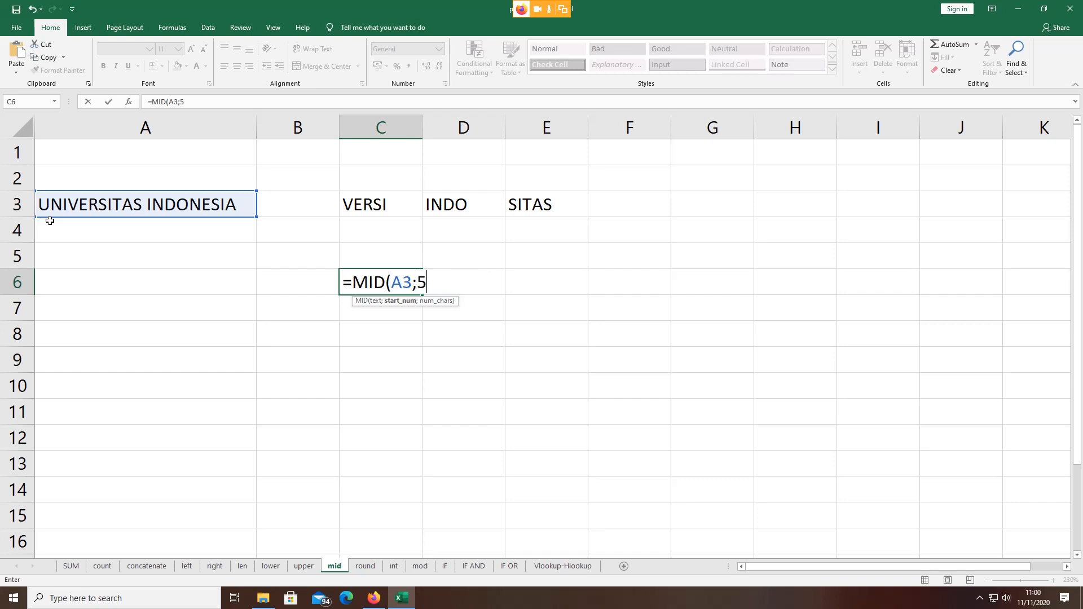
text(;)
text(11)
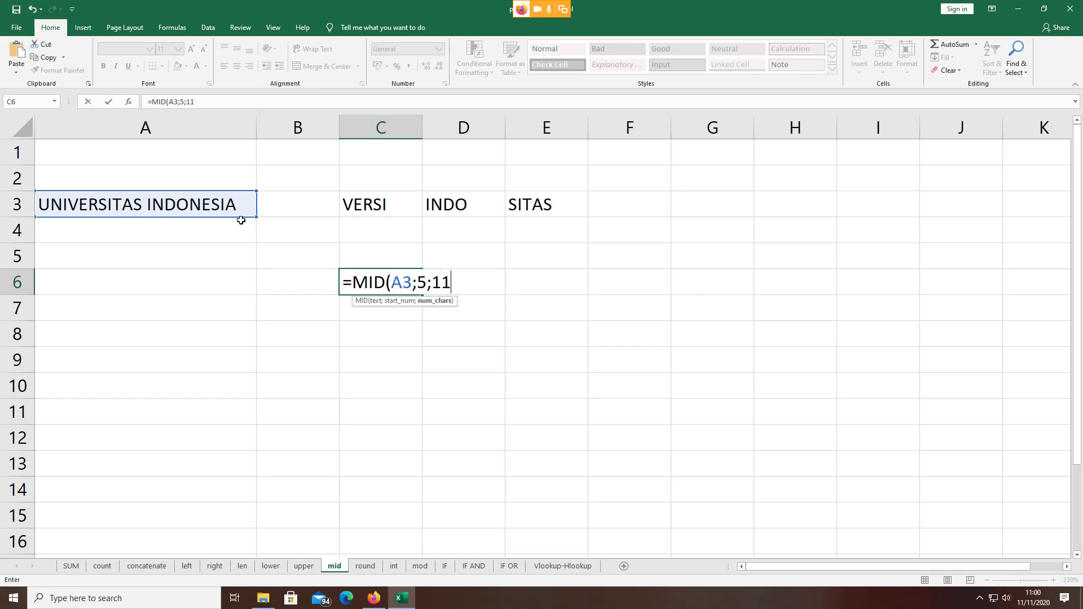
text())
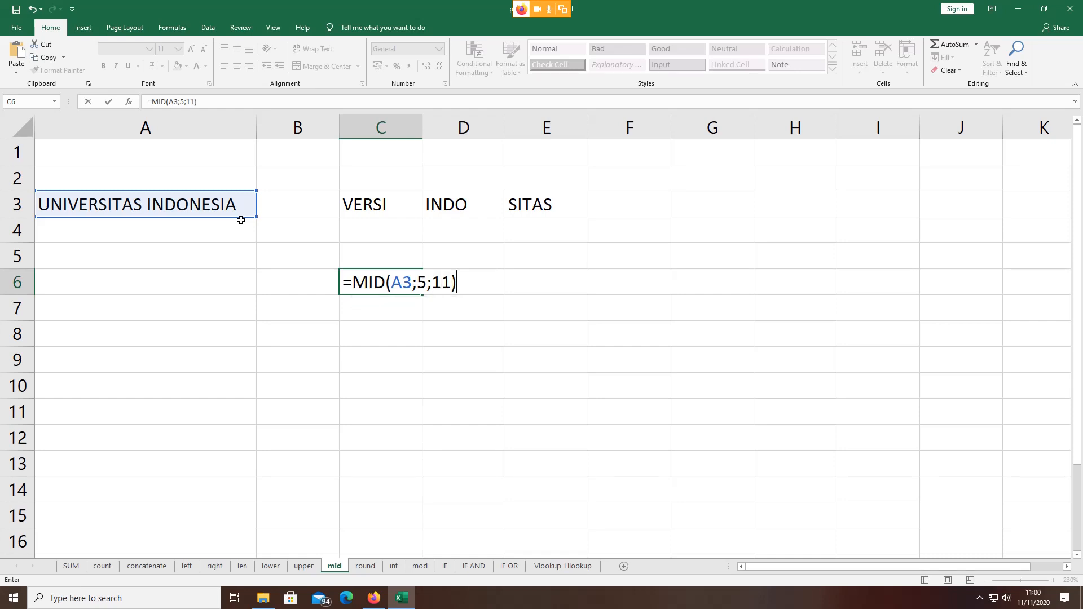
key(Return)
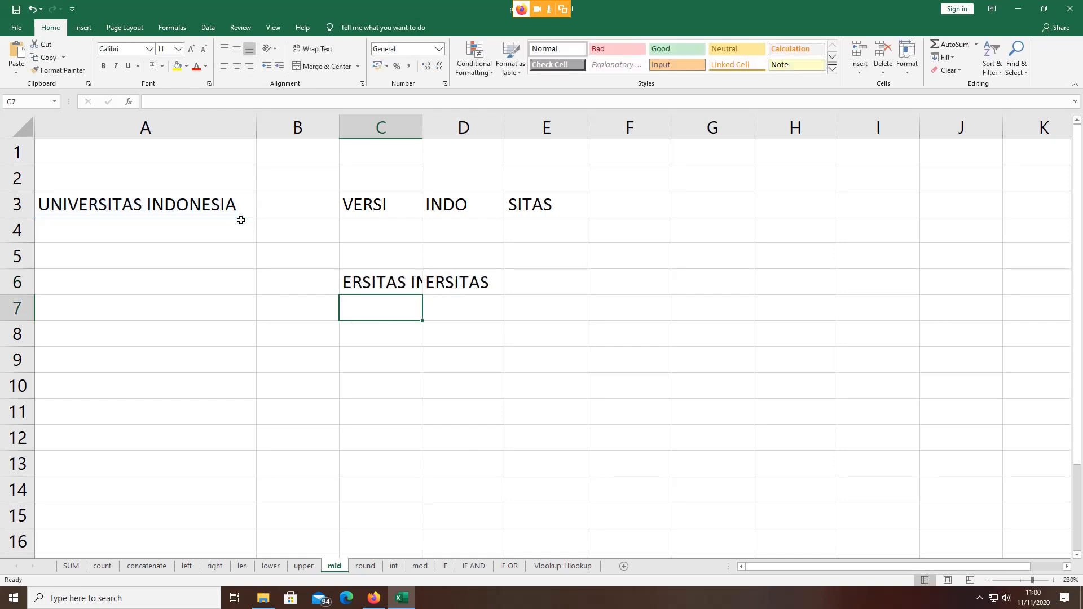
drag(421, 128, 499, 120)
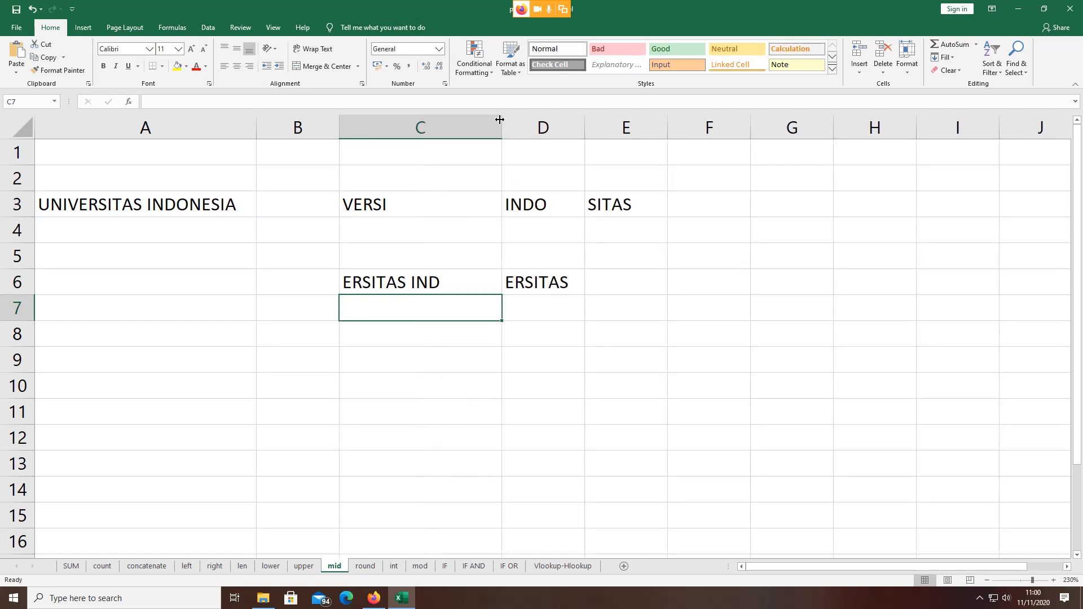
Step: Change the MID character count from 11 to 7 so C6 returns ERSITAS, matching D6
click(527, 284)
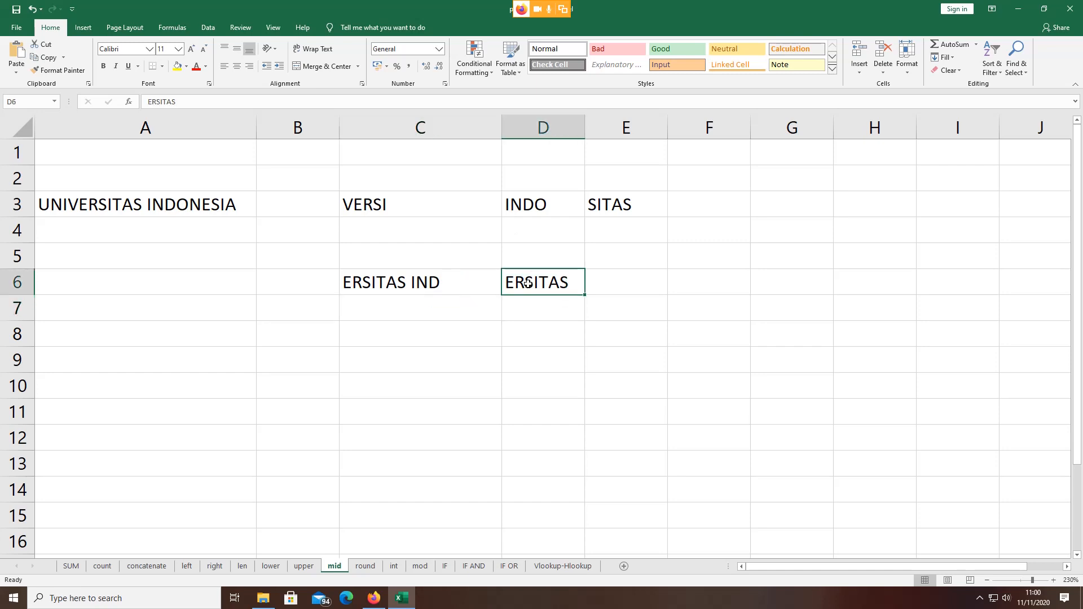
double_click(428, 286)
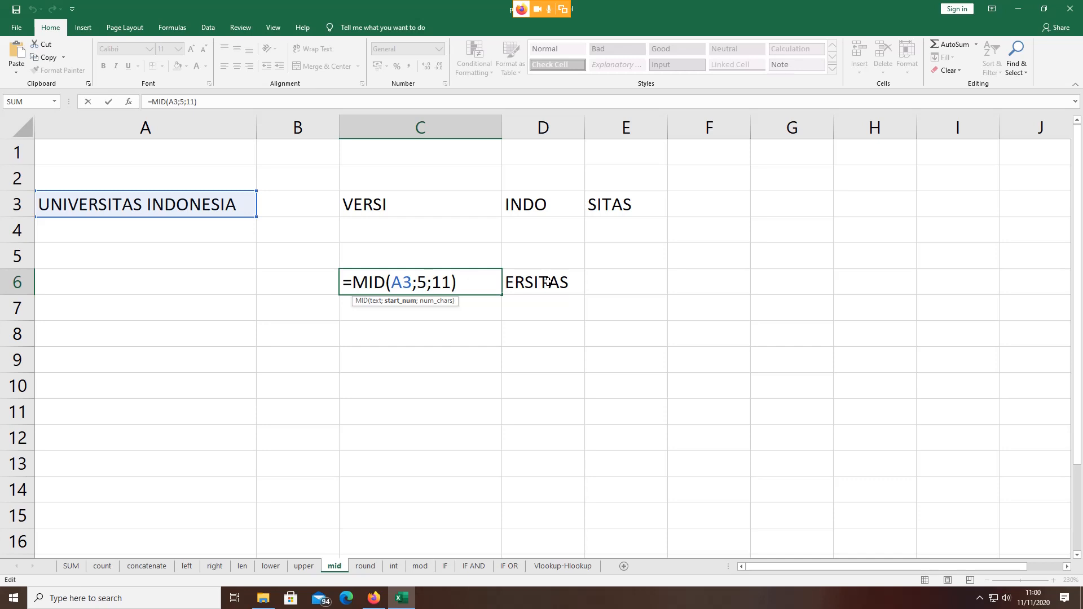
key(ctrl+Return)
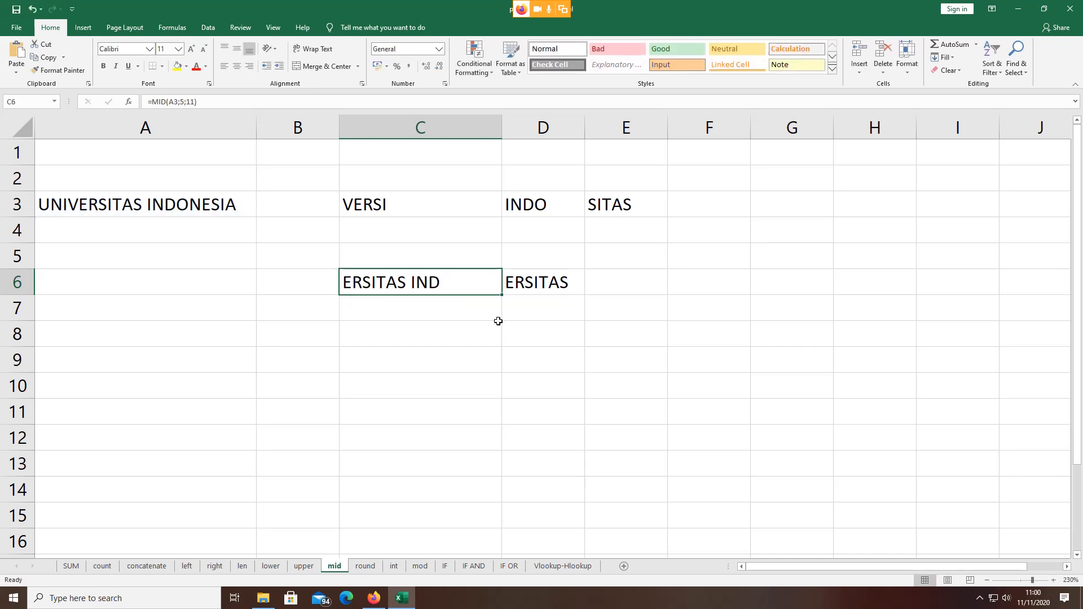
click(523, 282)
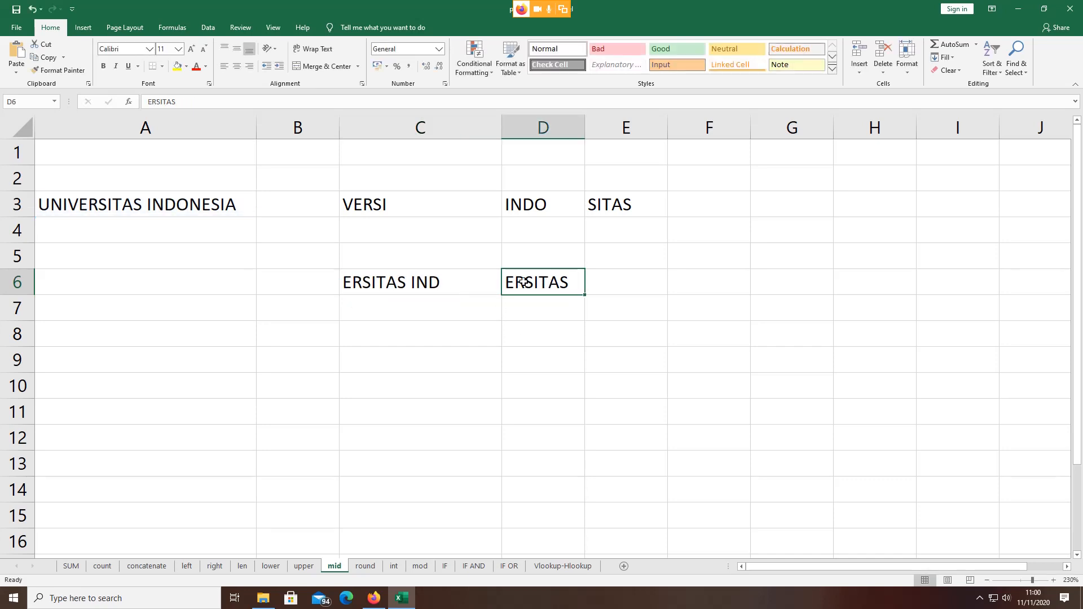
click(394, 281)
double_click(395, 281)
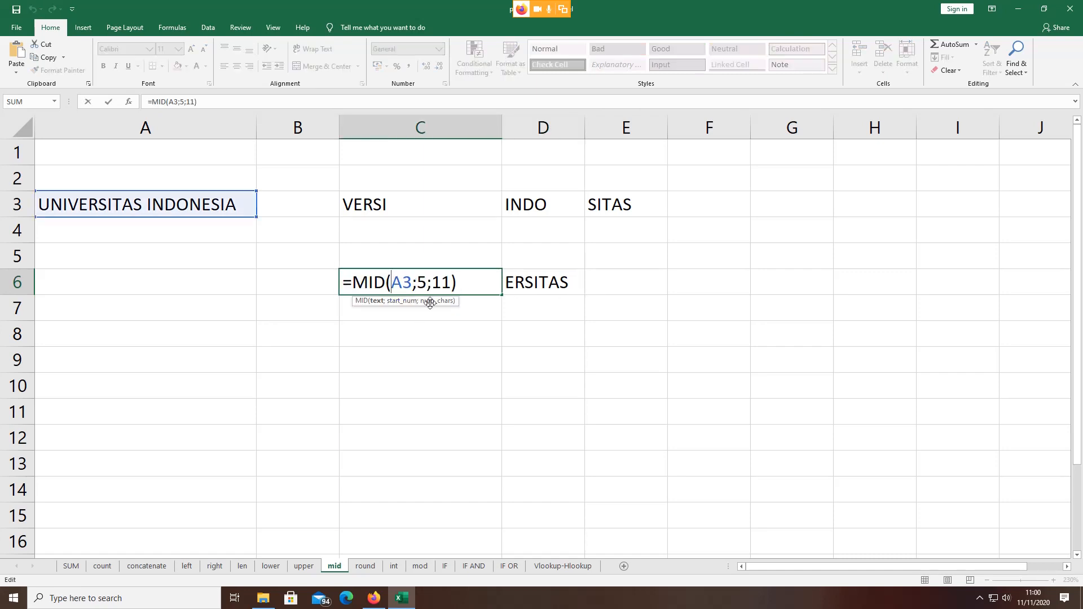
click(452, 282)
key(BackSpace)
key(BackSpace)
text(7)
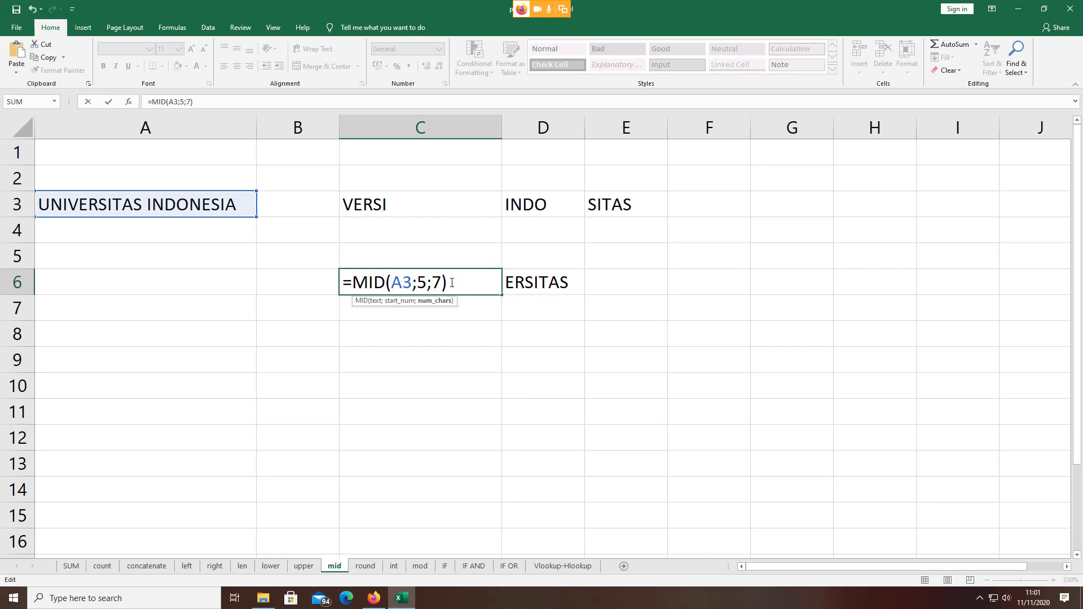
key(Return)
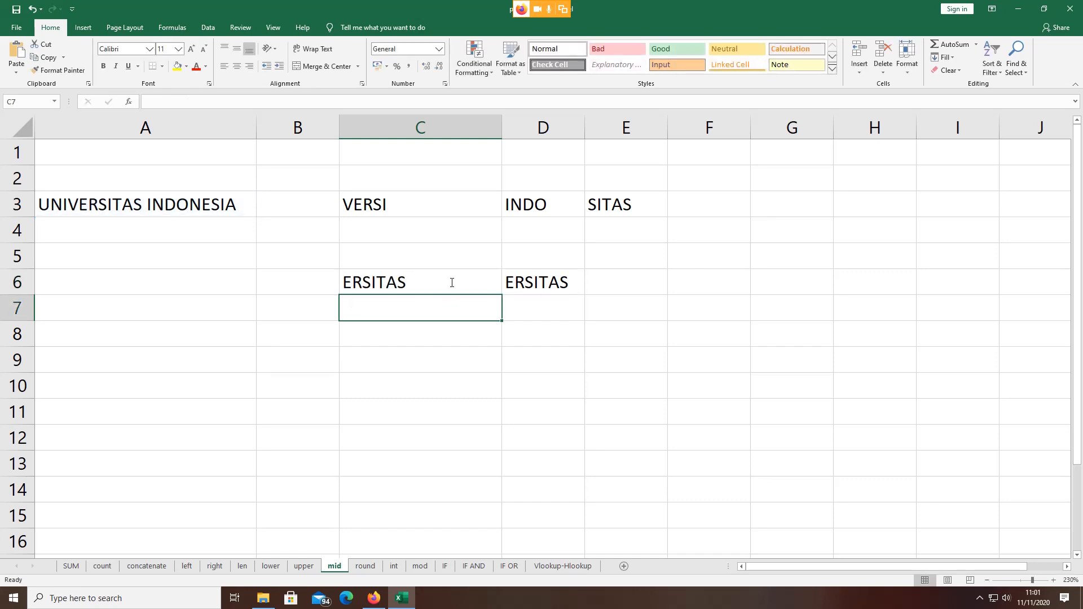
double_click(450, 282)
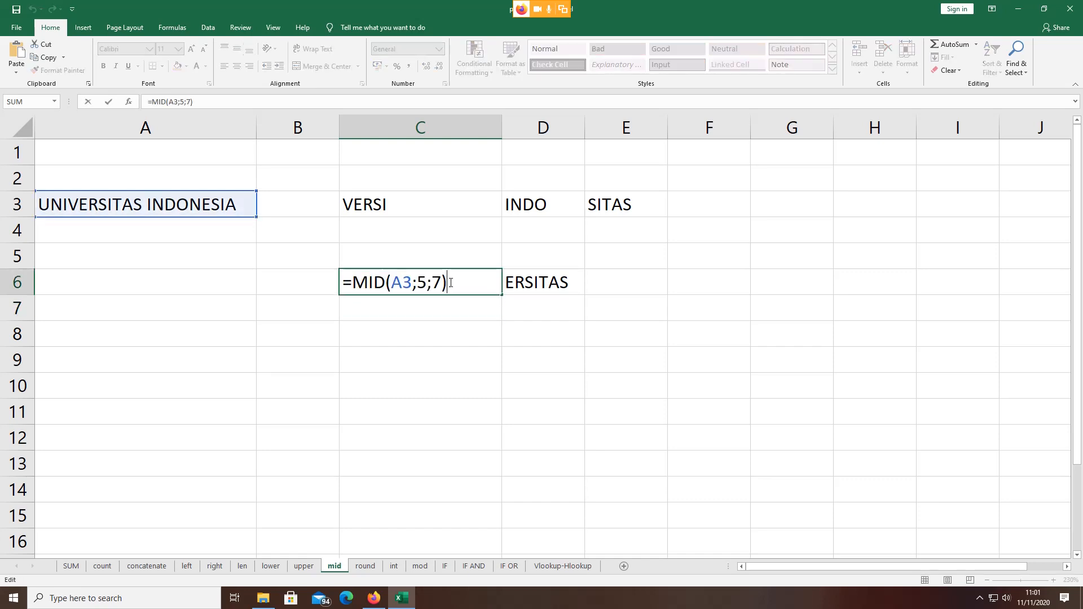
key(Return)
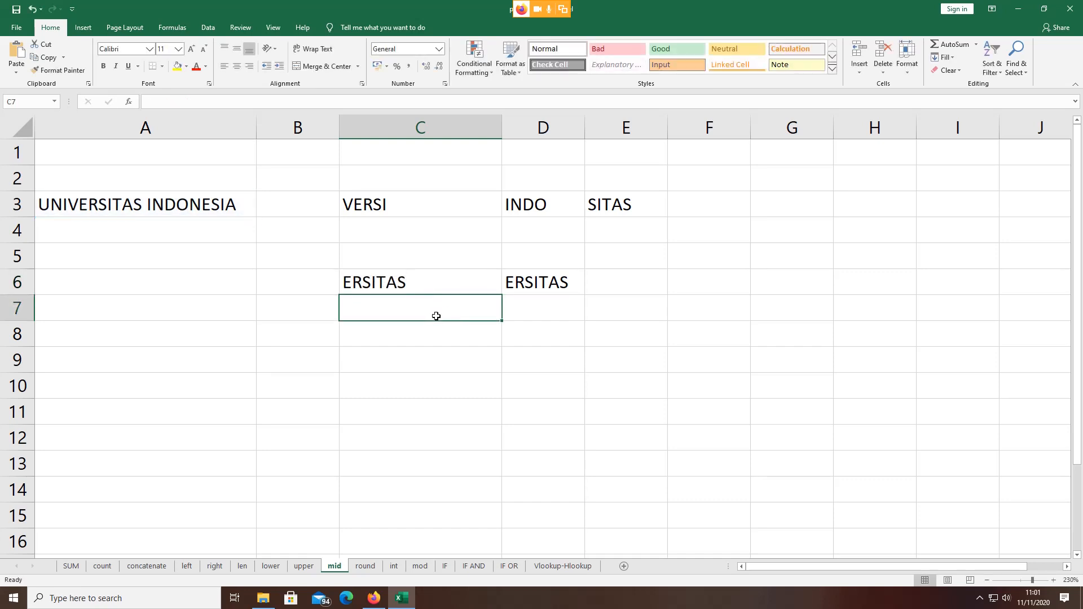
Step: On the round sheet, inspect A8's currency value, C8's ROUND formula and 36800 in A3
click(361, 567)
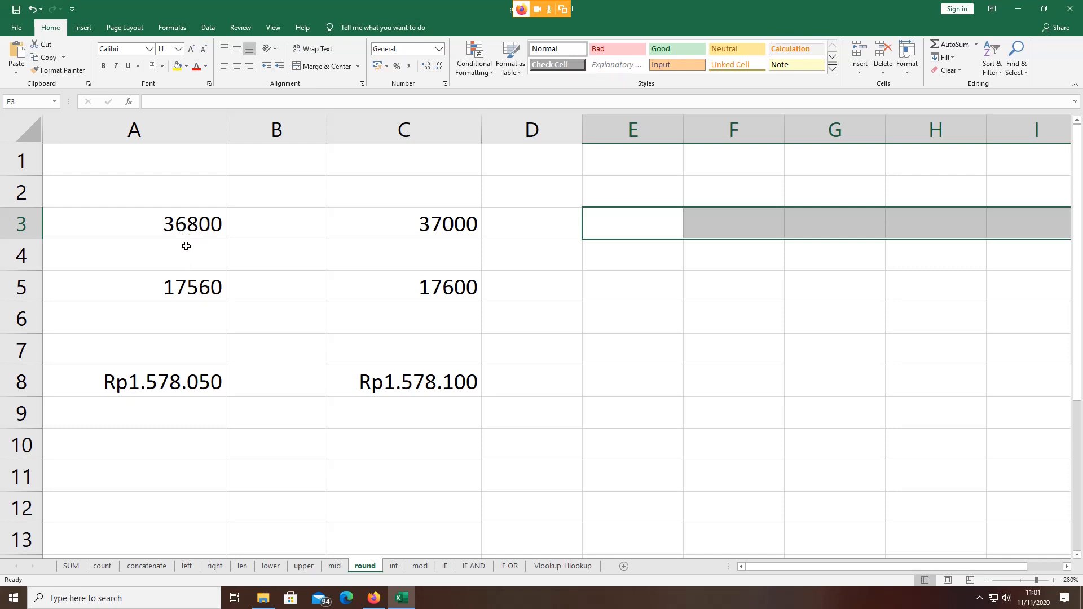
click(180, 387)
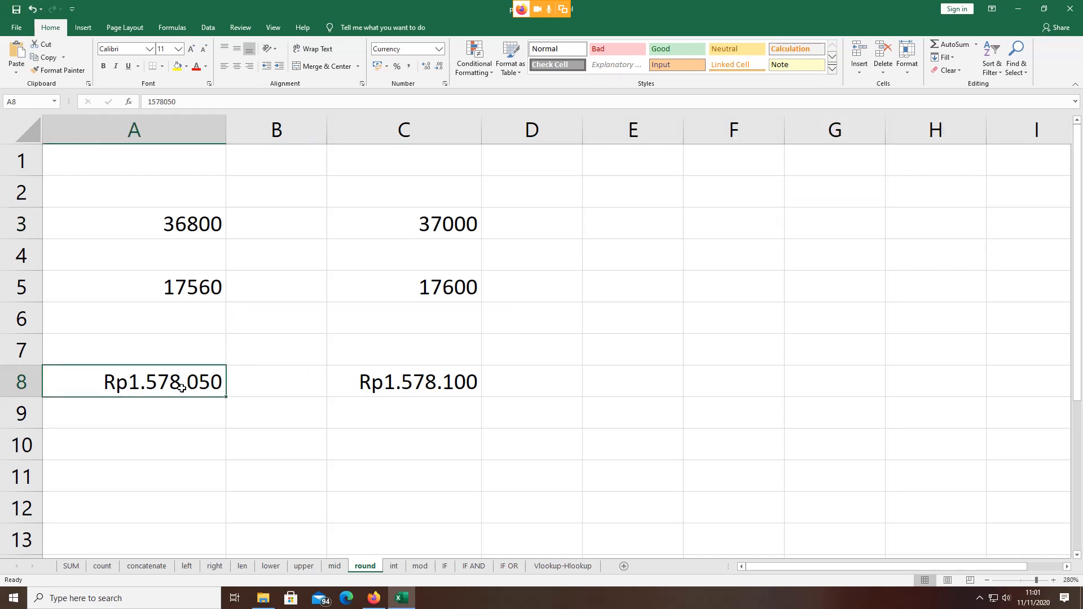
click(418, 382)
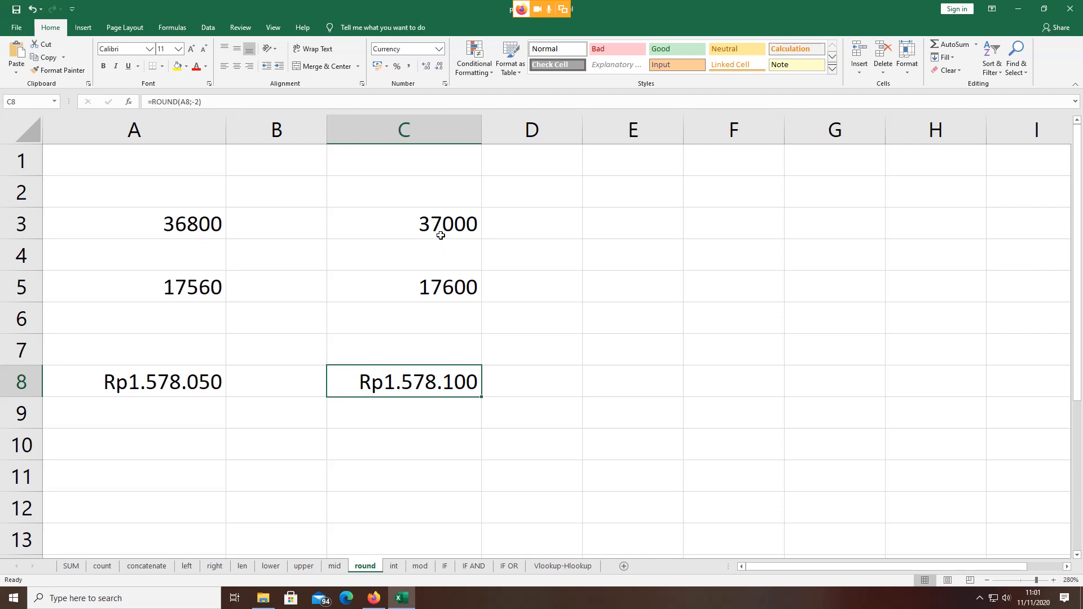
click(455, 423)
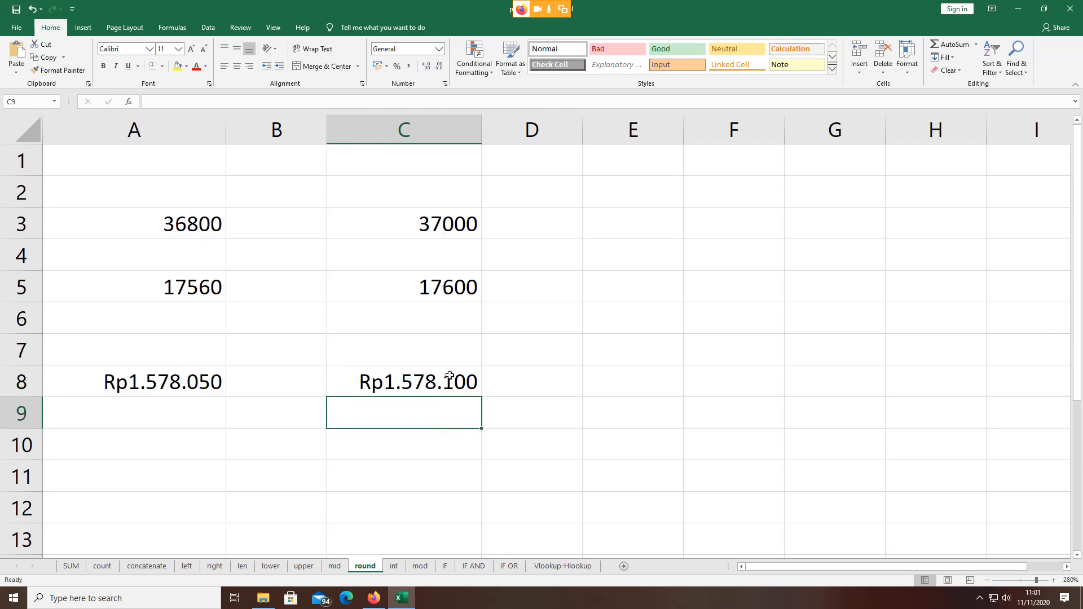
click(167, 216)
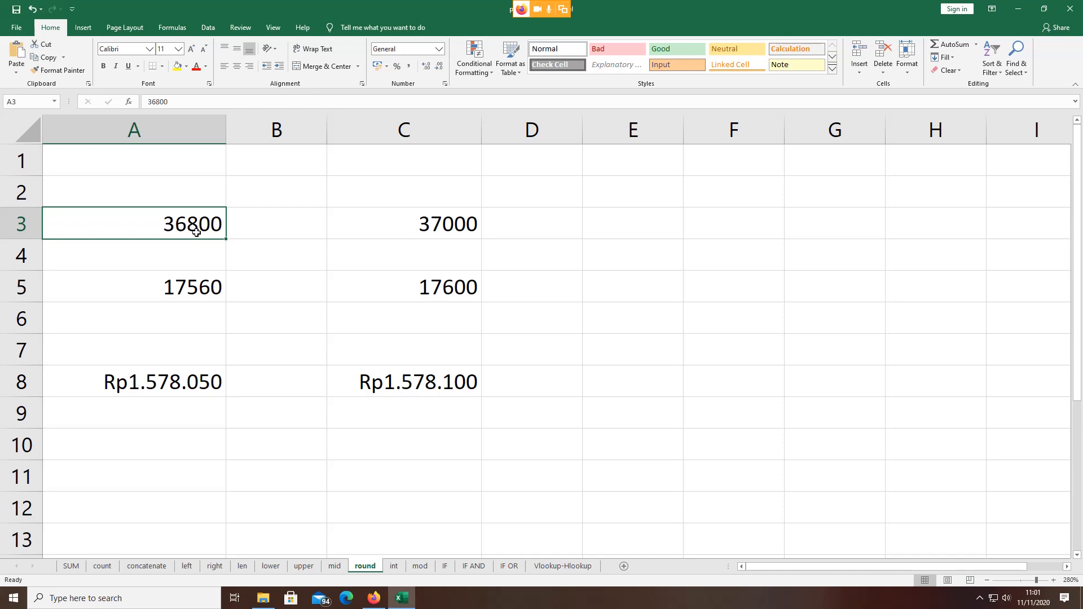
Step: Examine C3's =ROUND(A3;-3) formula, which returns 37000
click(399, 225)
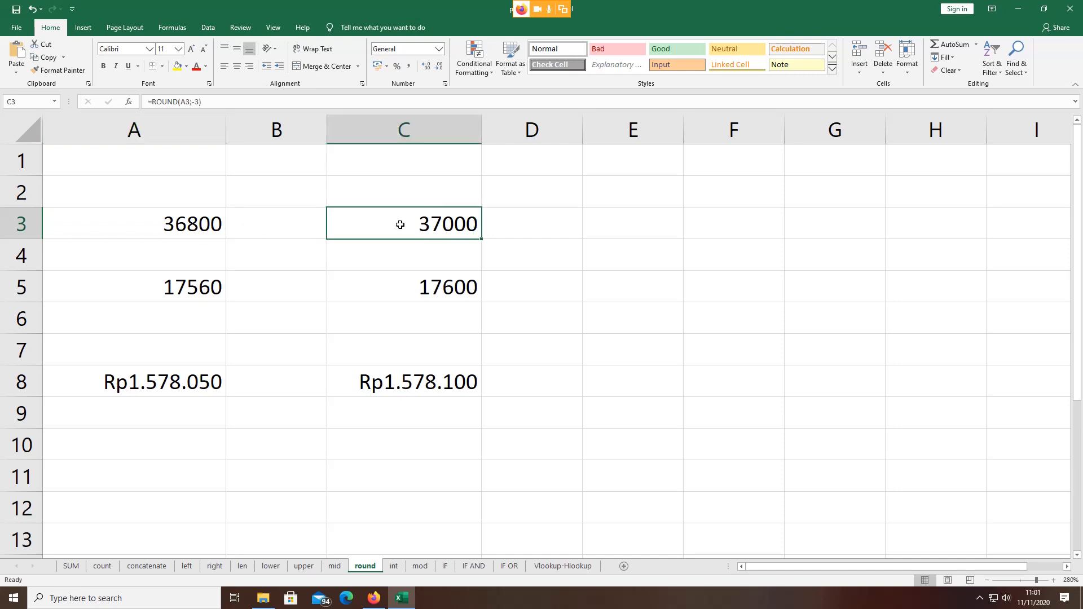
double_click(450, 224)
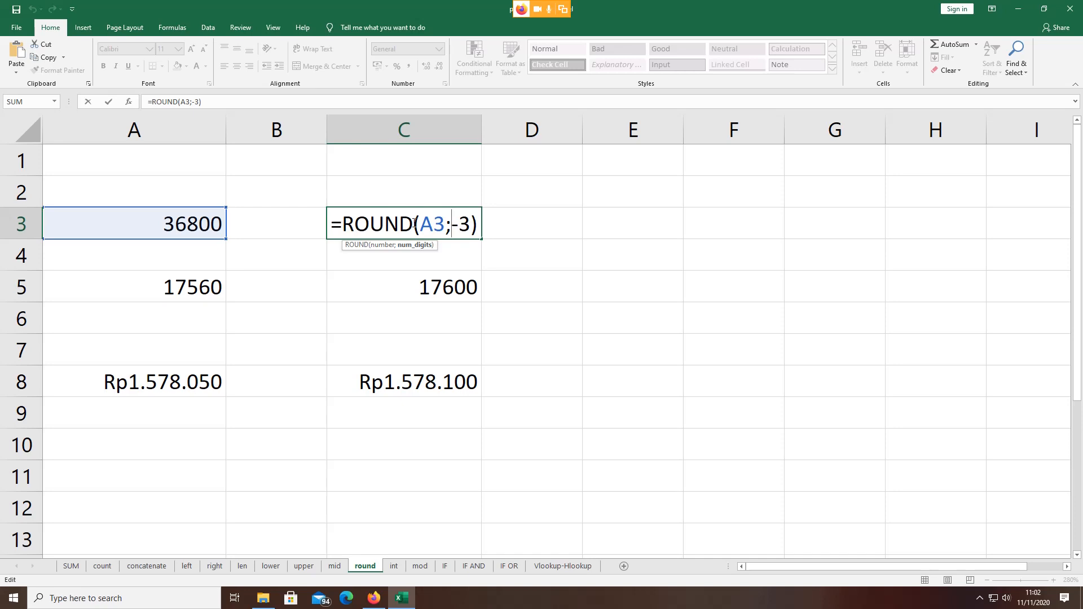
double_click(432, 225)
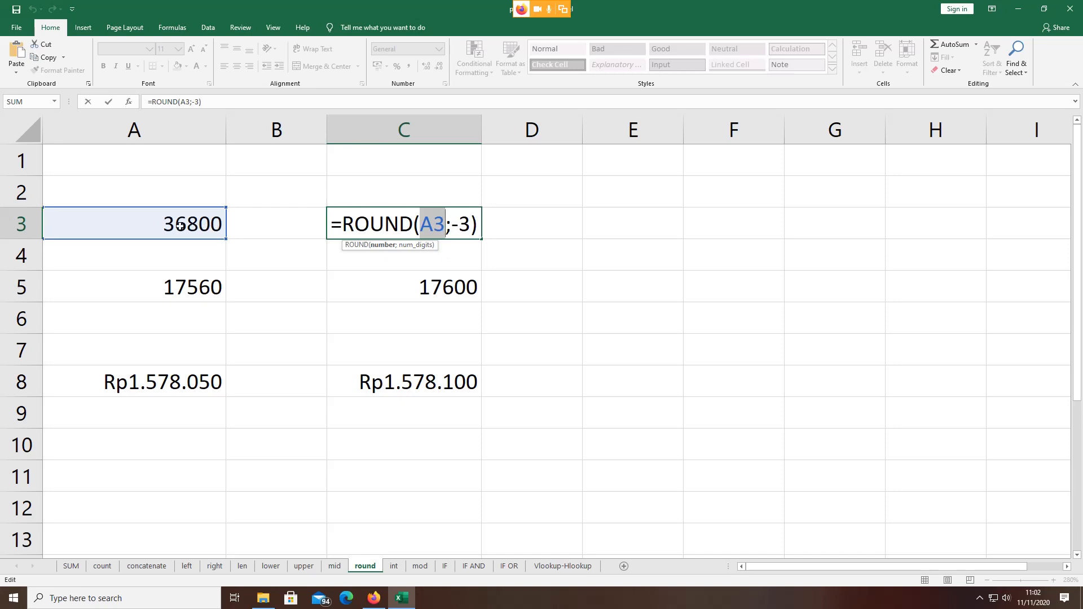
key(Return)
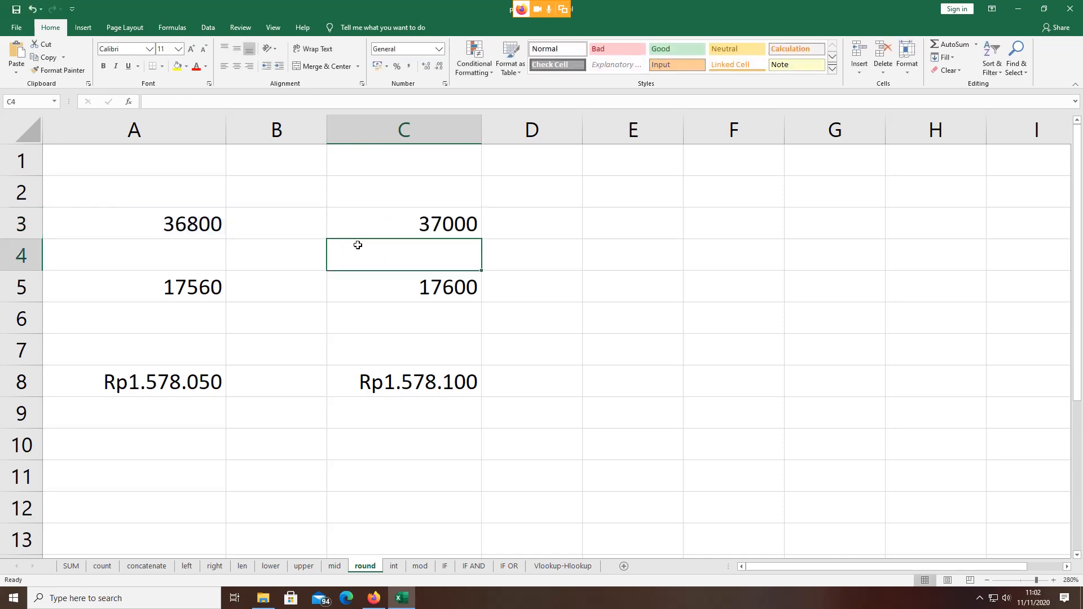
click(403, 231)
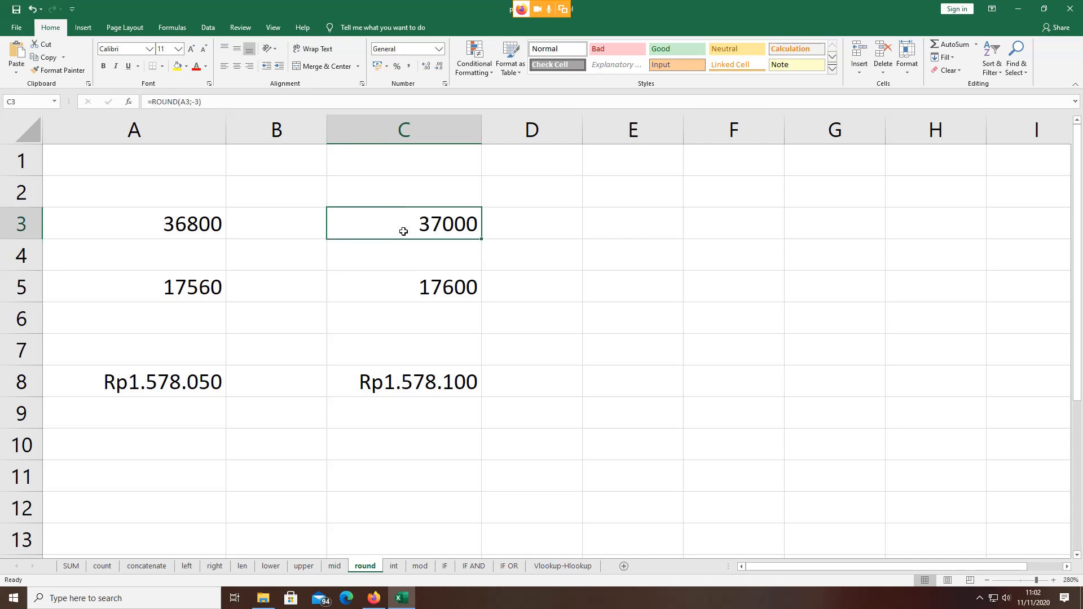
Step: Enter -1, -2 and -3 in E3, F3 and G3
click(641, 230)
text(-1)
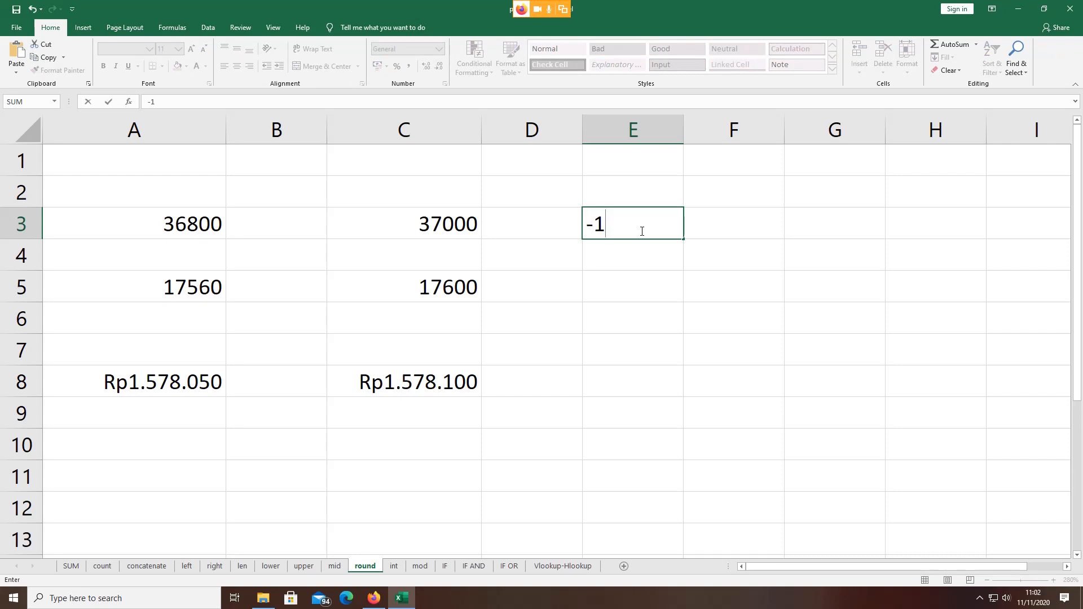
key(Tab)
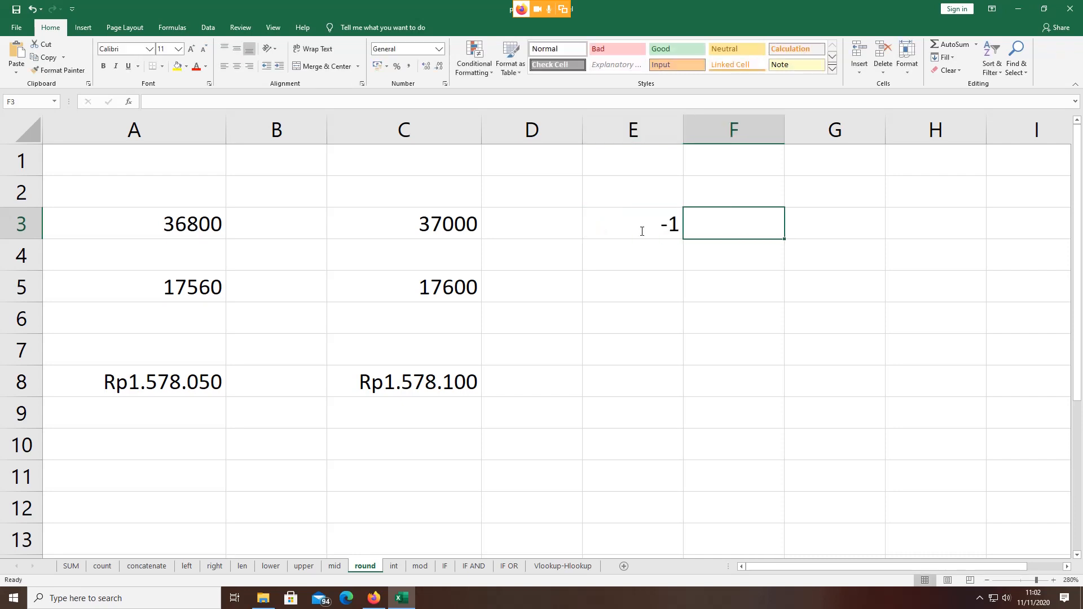
text(-2)
key(Tab)
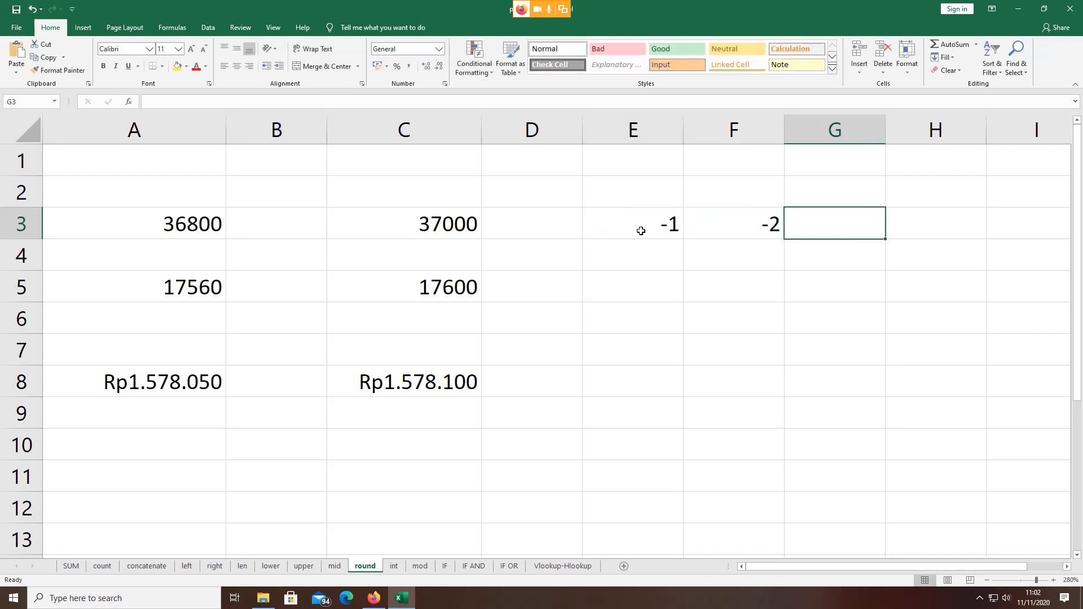
text(-3)
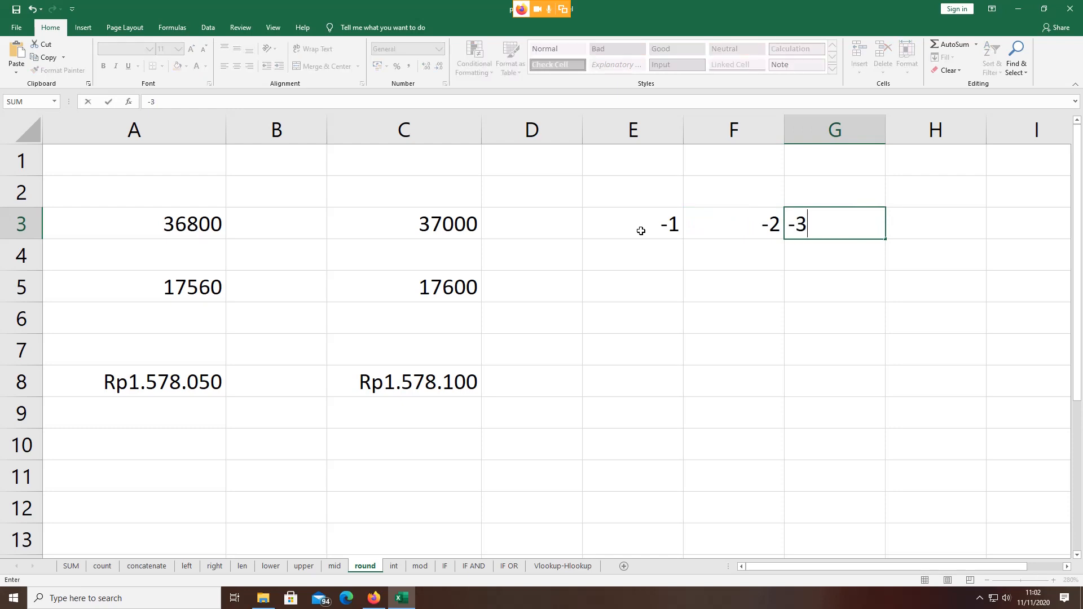
key(Tab)
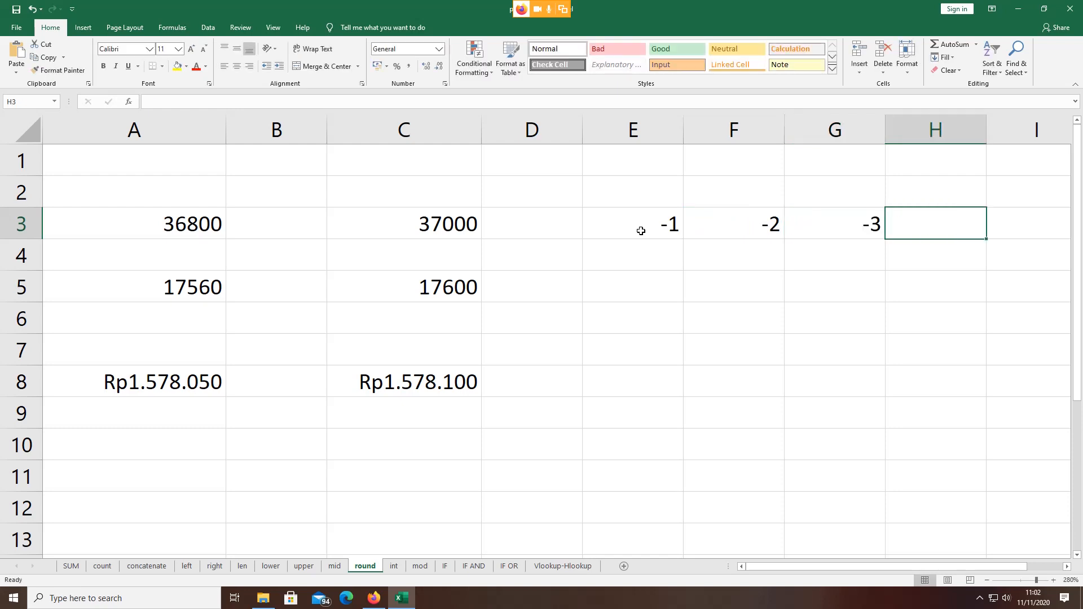
click(641, 230)
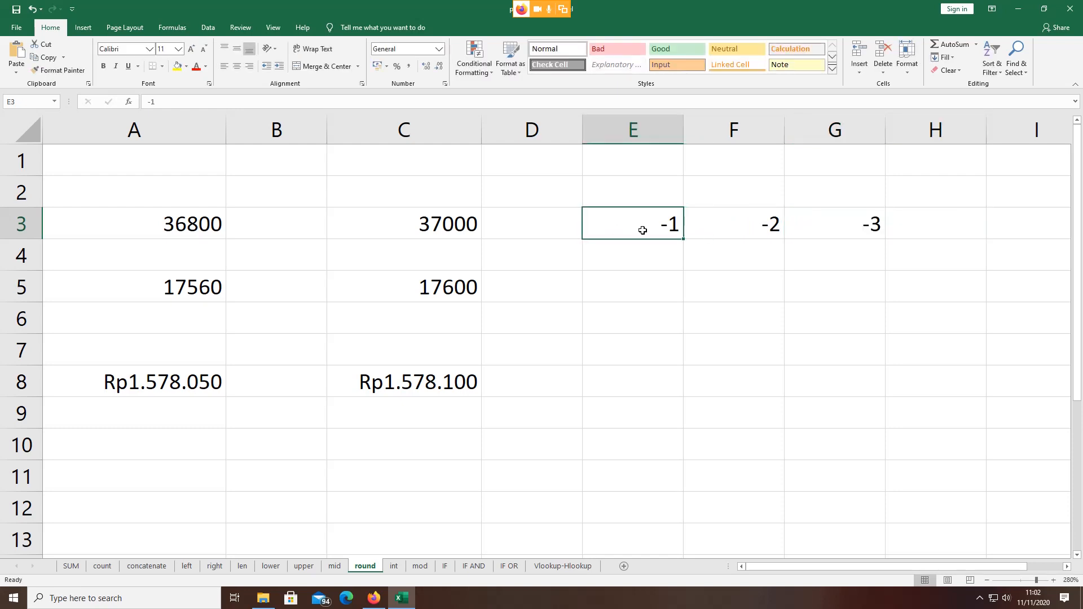
click(170, 291)
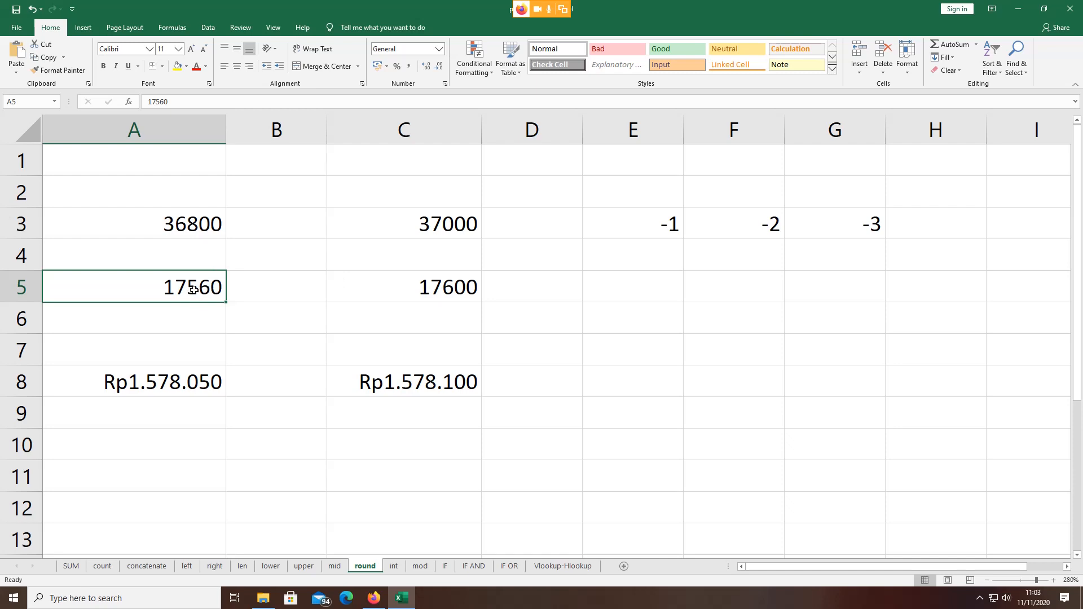
click(758, 230)
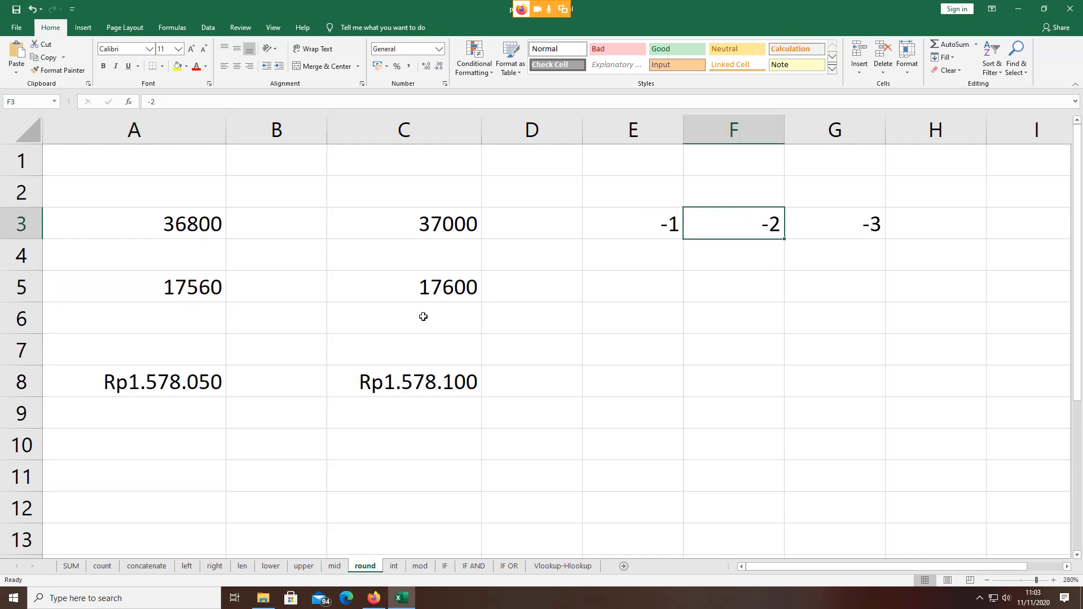
double_click(430, 290)
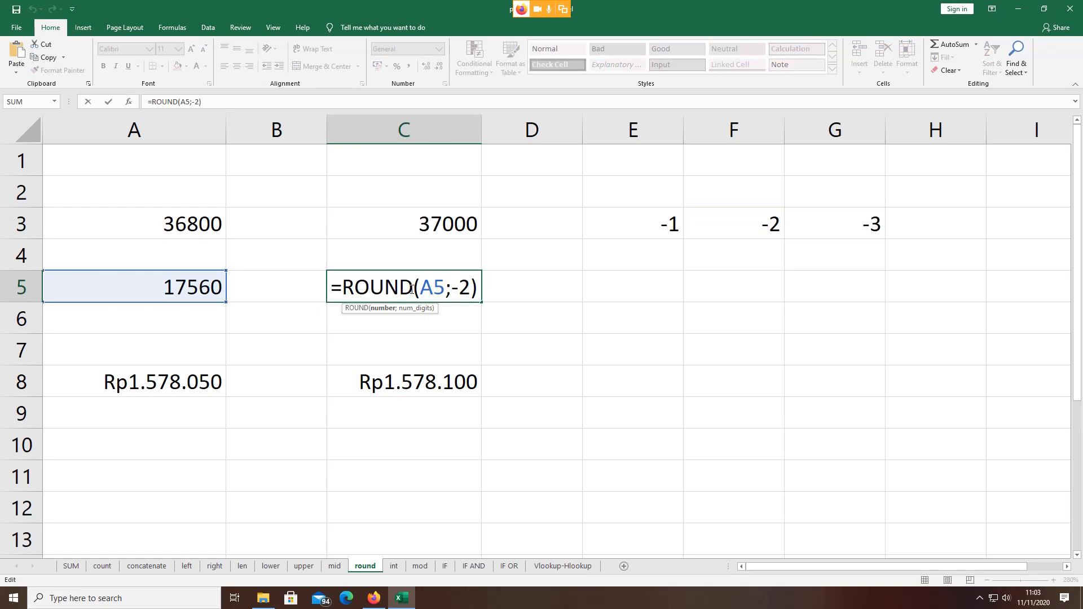
drag(422, 287, 446, 288)
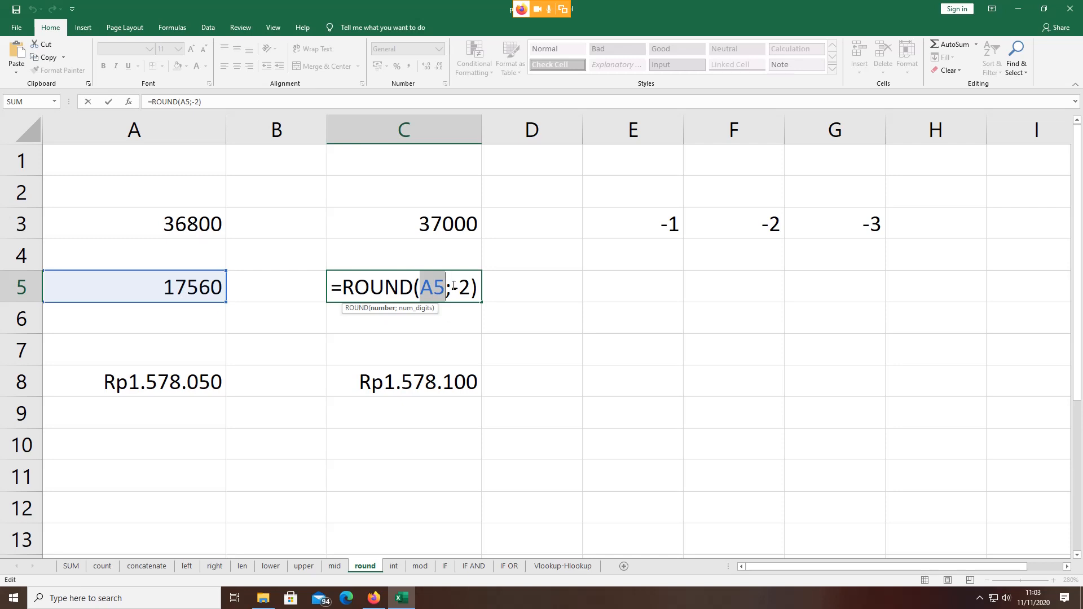
drag(459, 287, 466, 287)
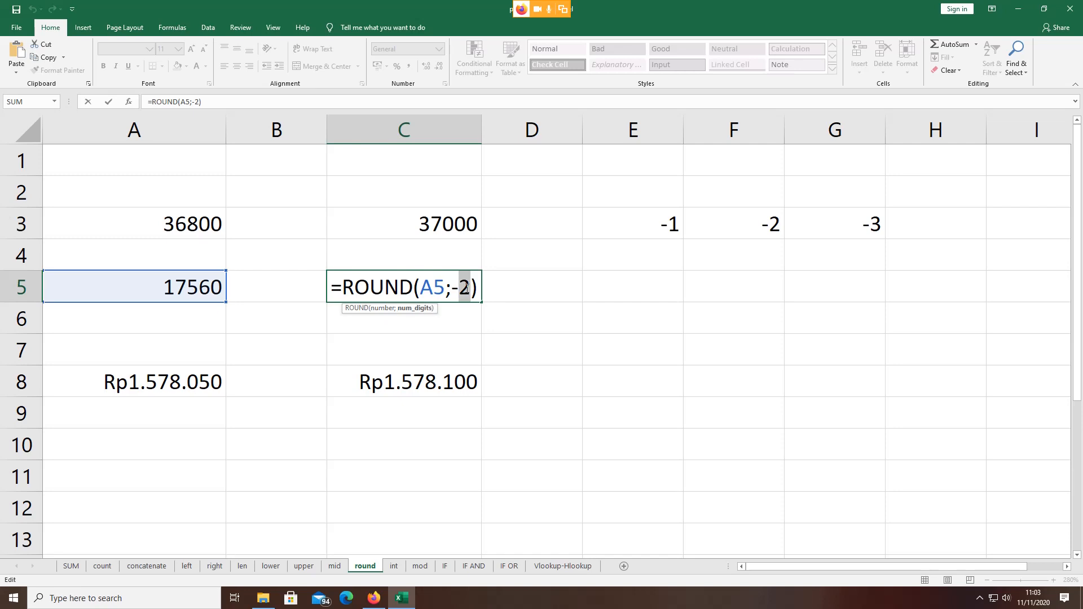
text(3)
key(Return)
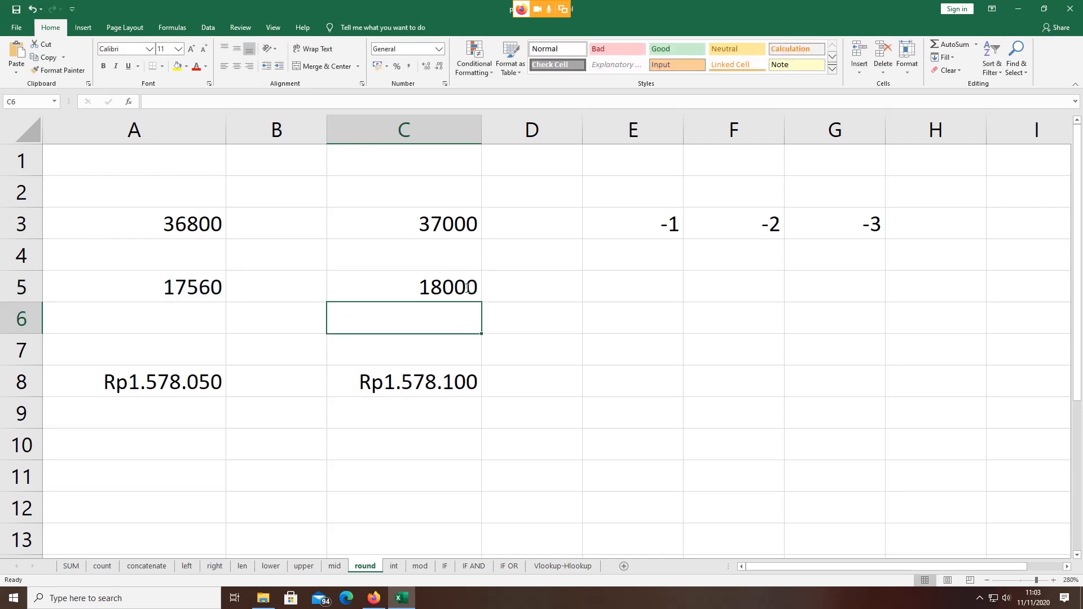
double_click(467, 289)
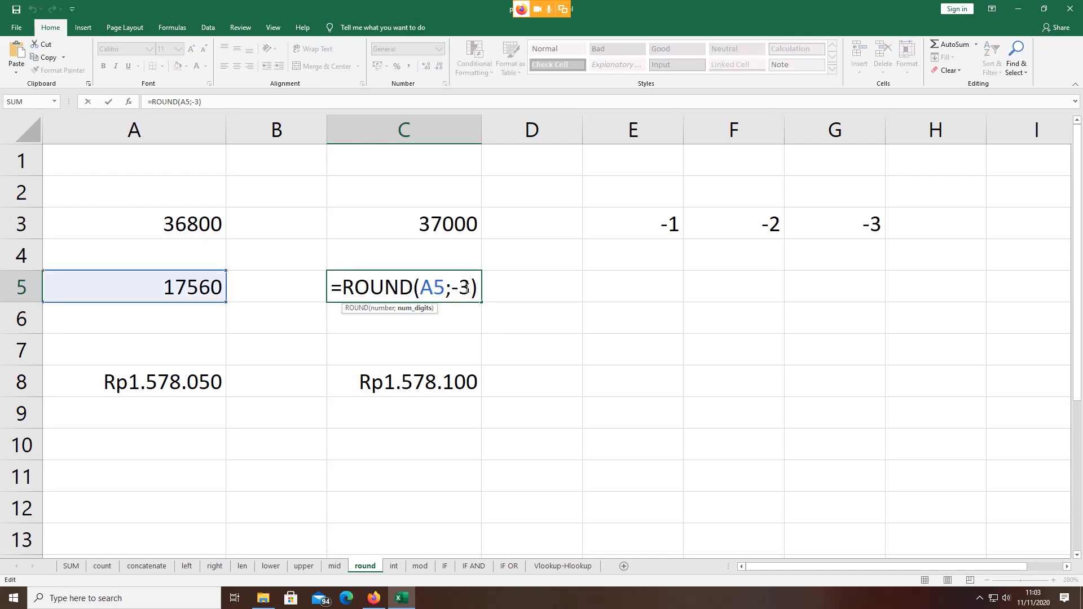
key(BackSpace)
text(4)
key(Return)
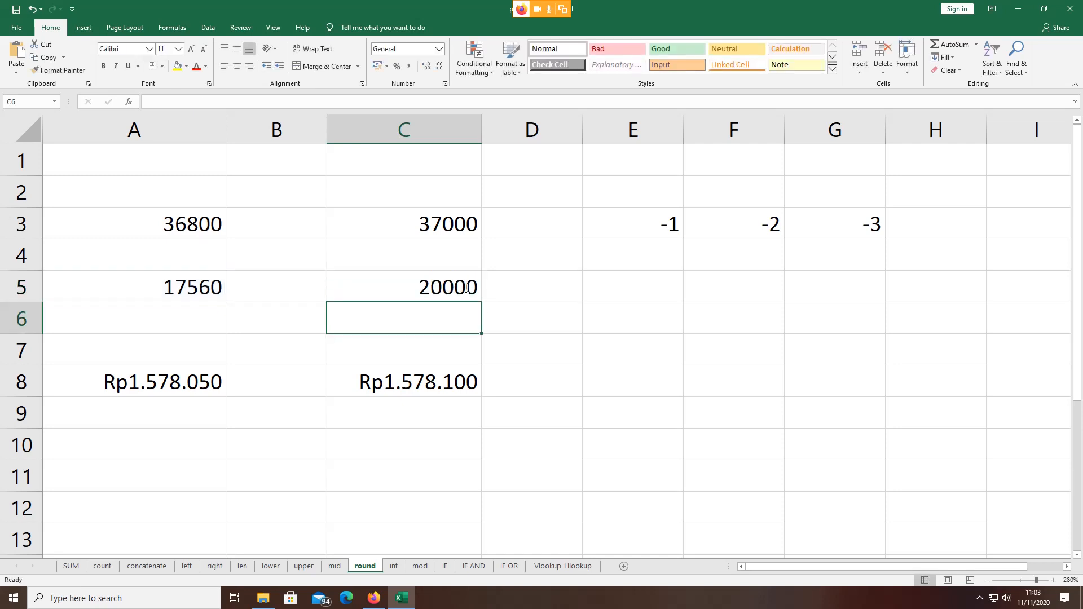
double_click(467, 288)
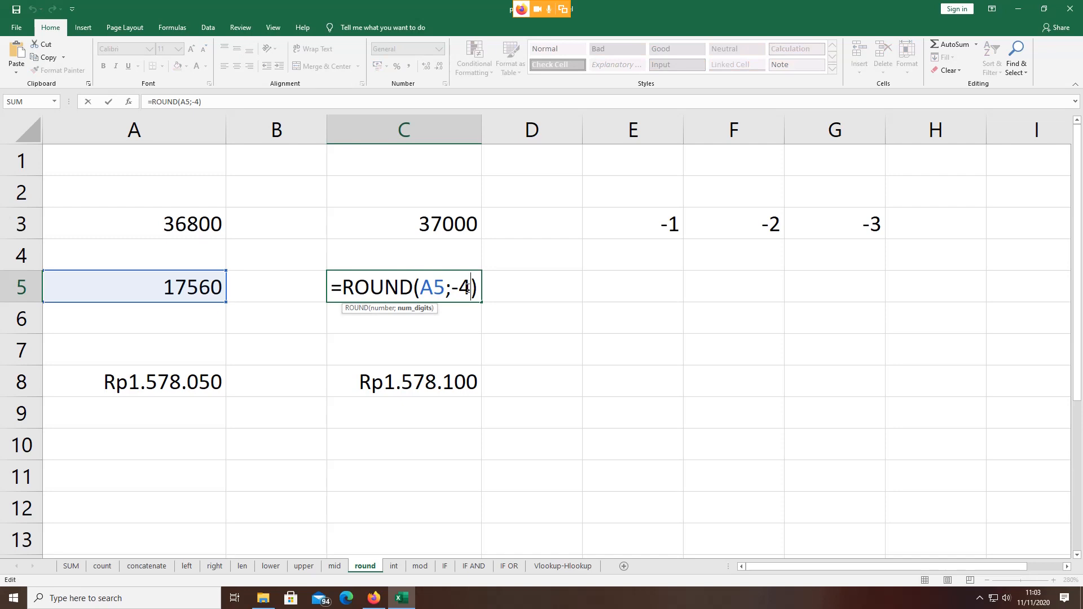
key(BackSpace)
text(2)
key(Return)
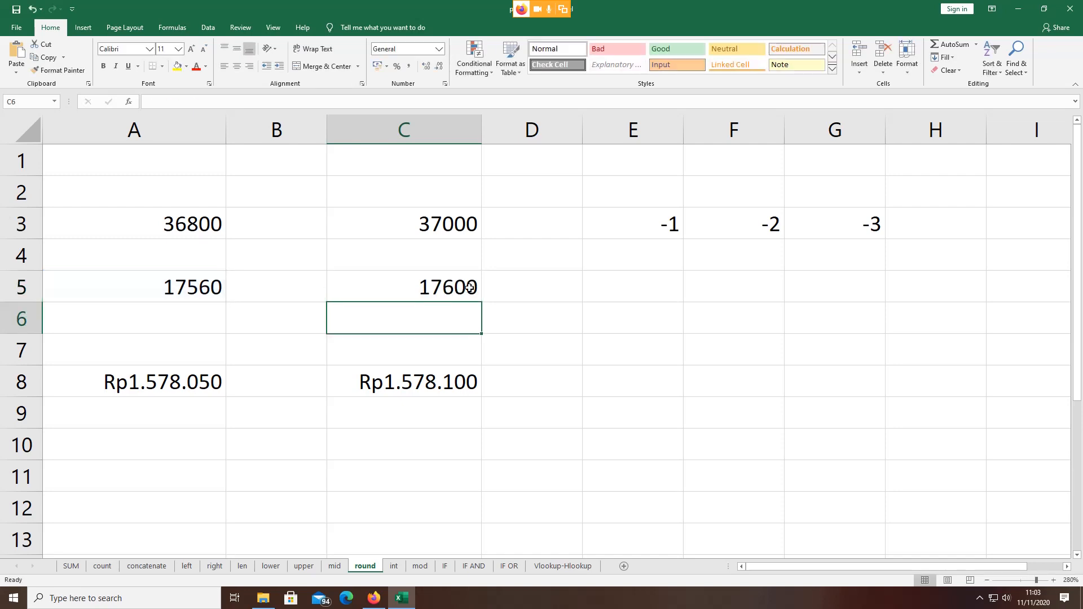
click(453, 387)
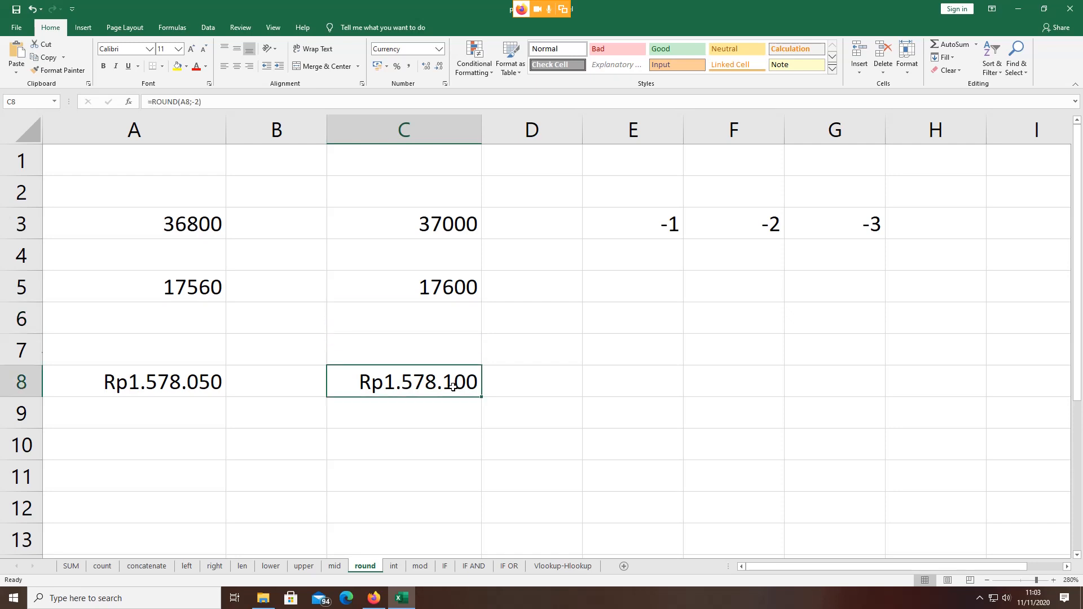
double_click(453, 388)
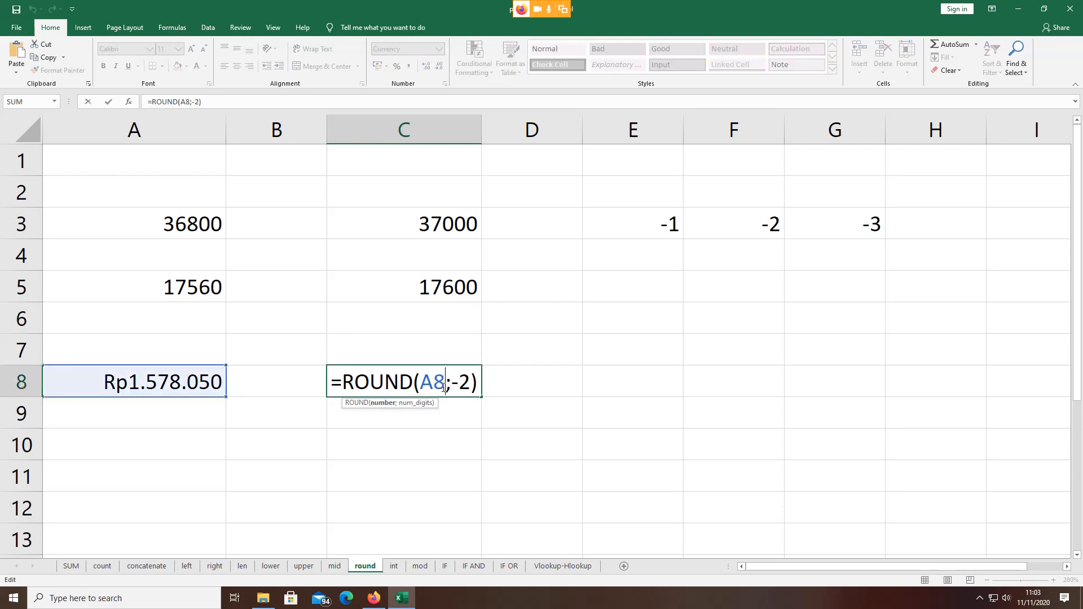
double_click(464, 382)
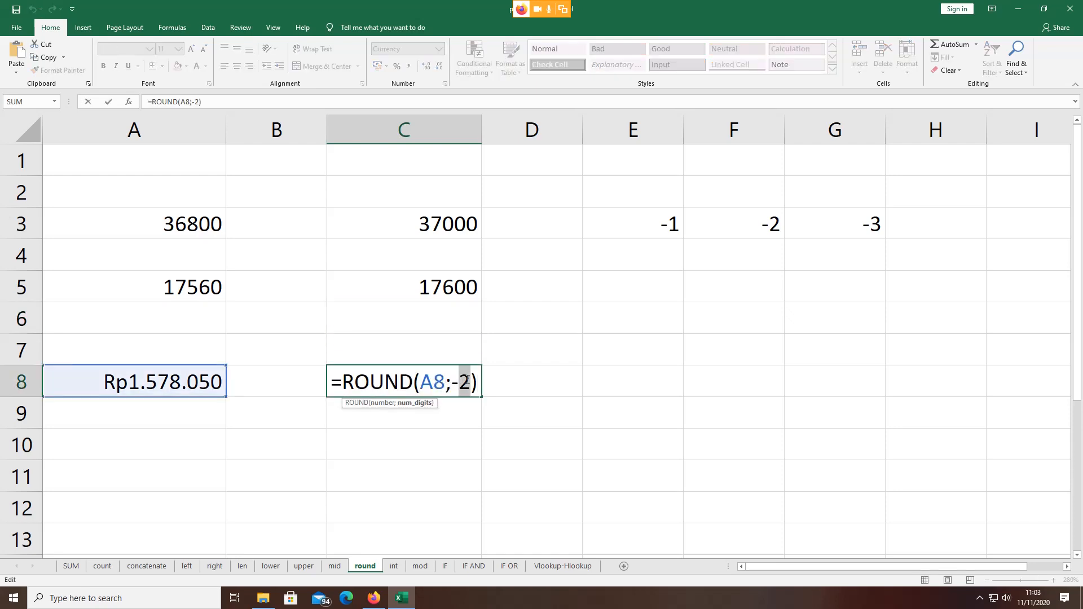
click(468, 418)
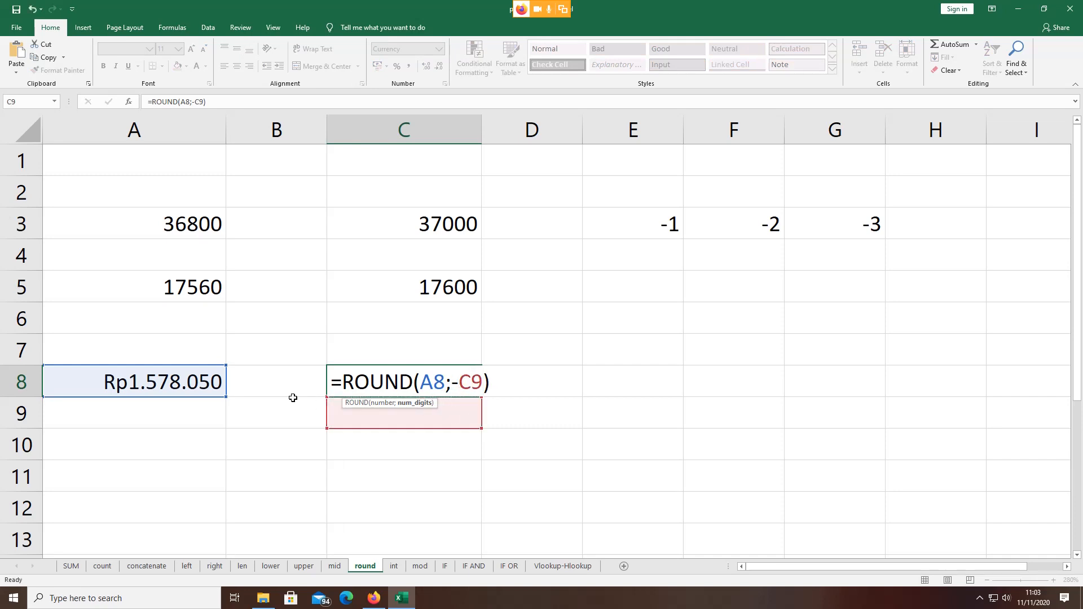
key(Escape)
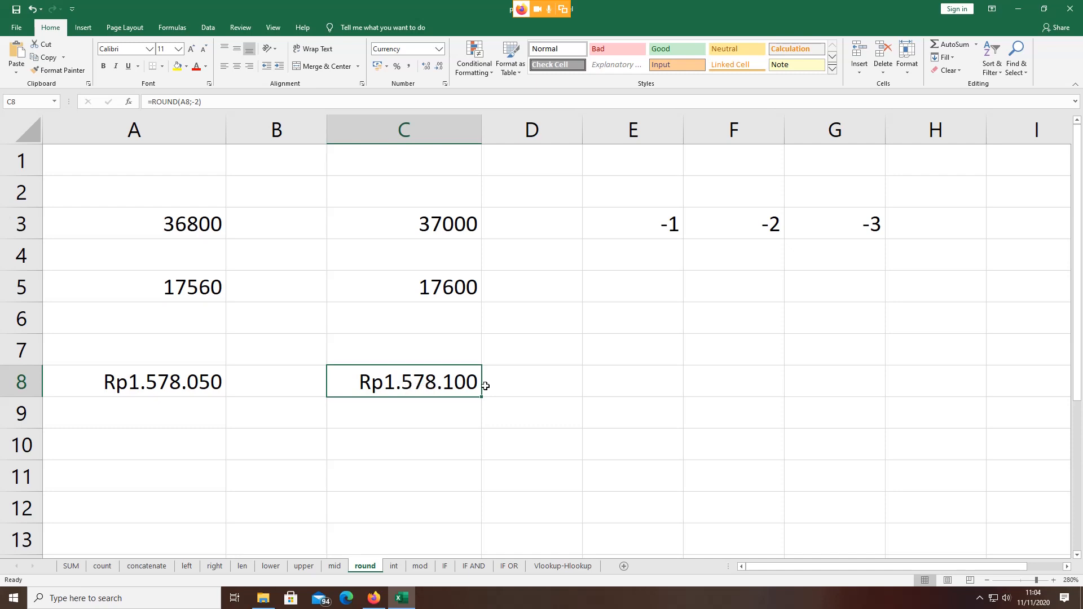
click(451, 337)
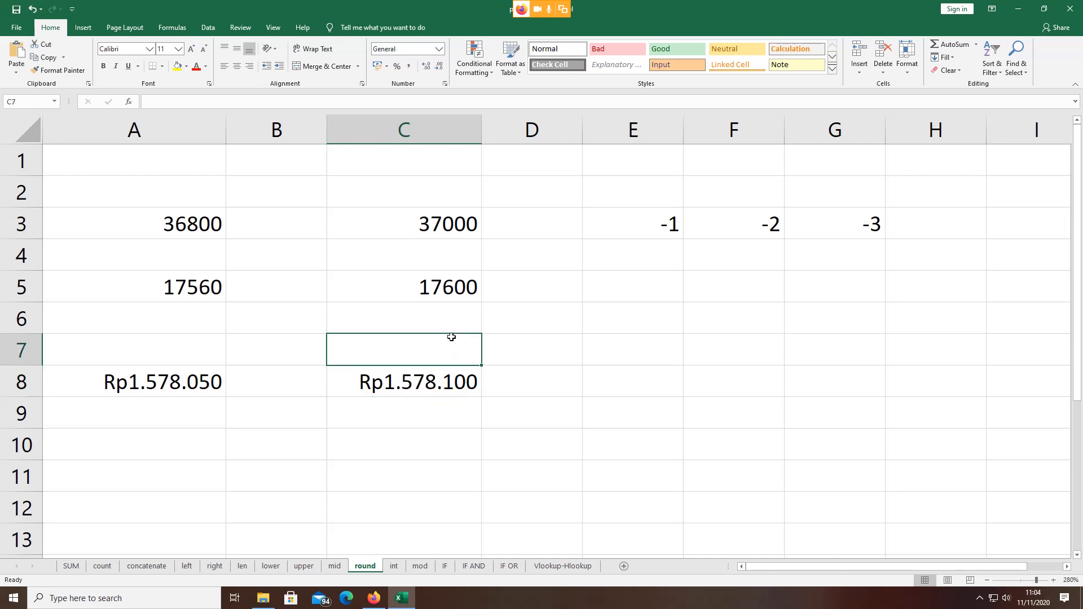
click(449, 381)
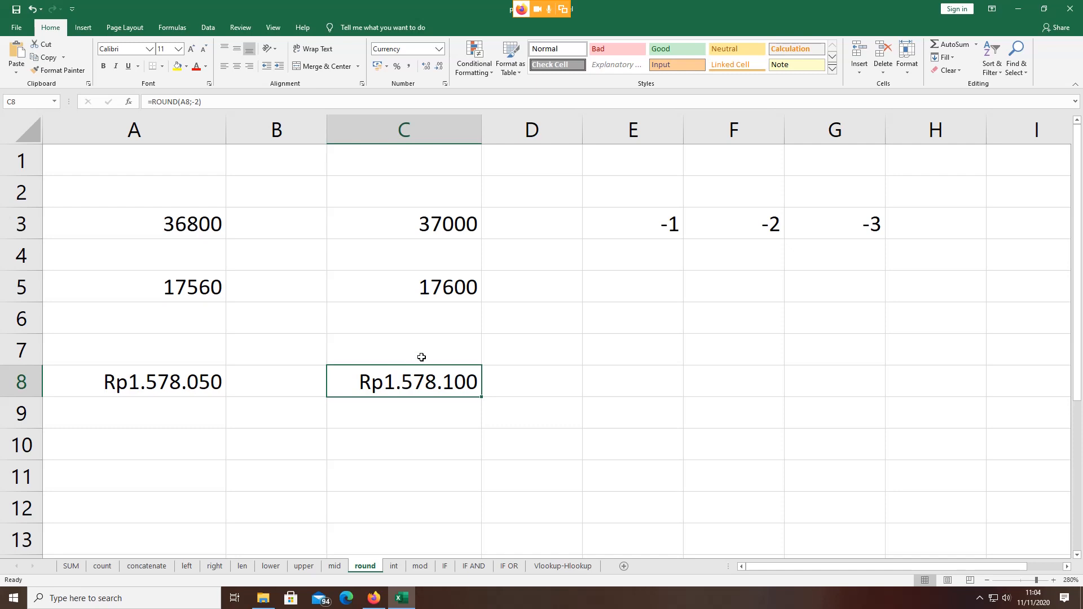
Step: Open the int sheet and zoom it in to 270%
click(394, 566)
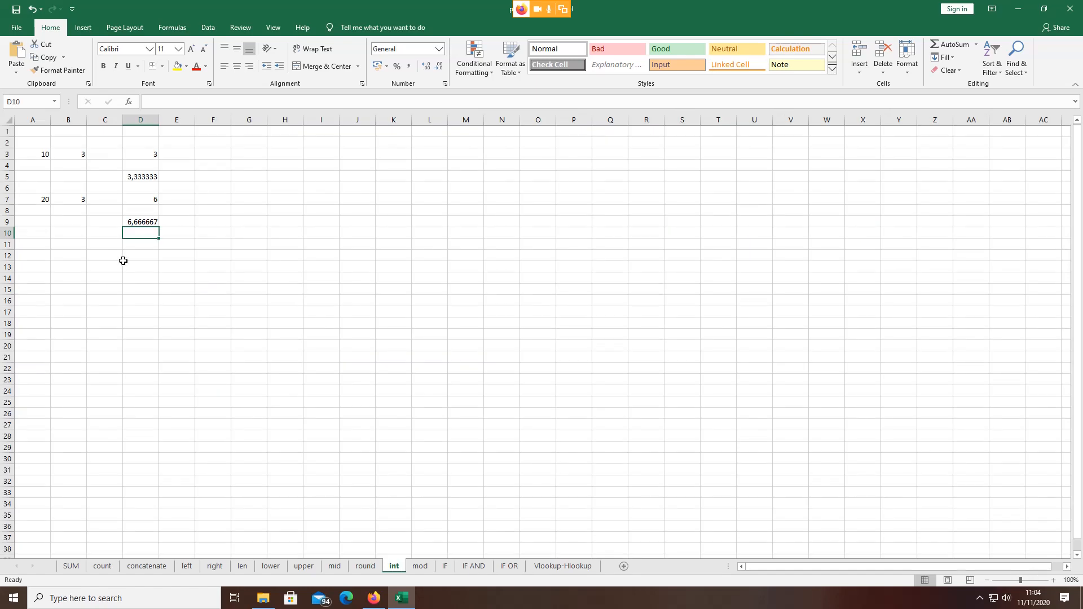
click(1052, 581)
click(1052, 580)
click(1052, 581)
click(1052, 581)
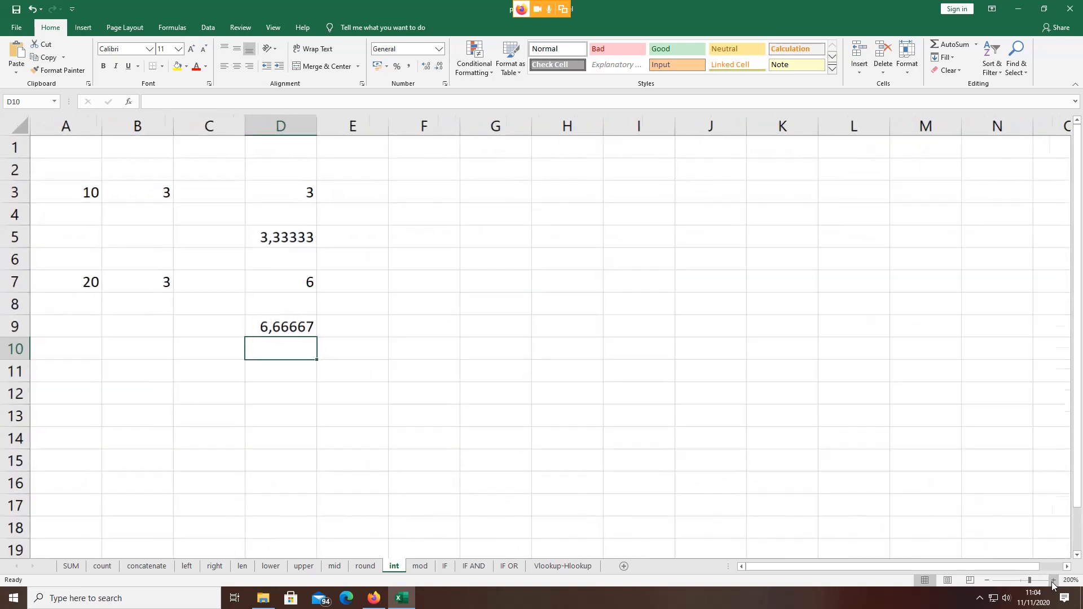
click(1052, 580)
click(1053, 581)
click(1053, 581)
click(1052, 581)
click(1052, 580)
click(1052, 581)
click(1052, 580)
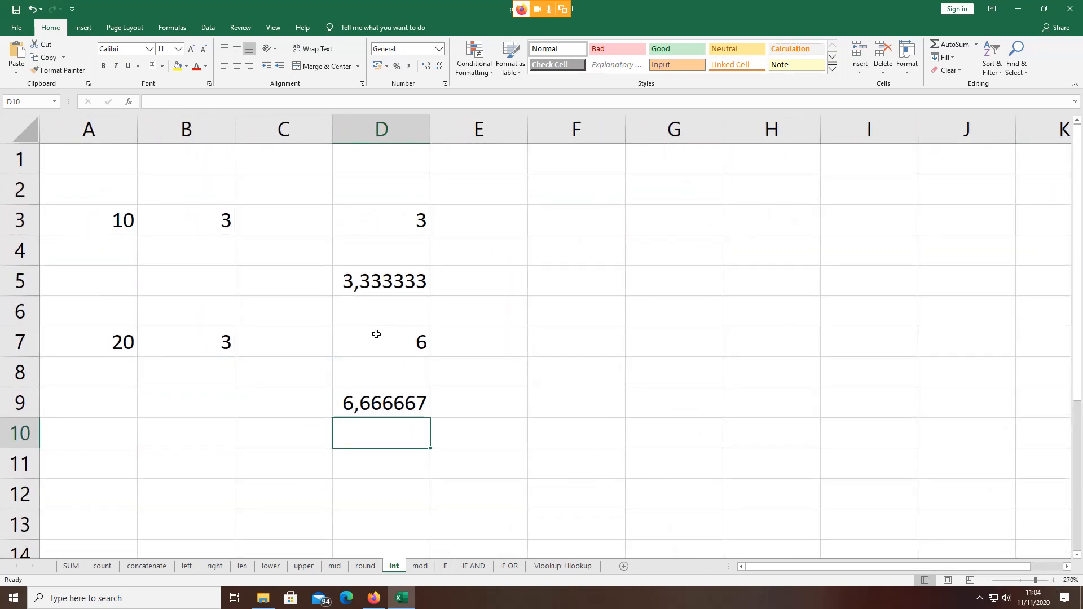
Step: Compare D3's =INT(A3/B3) result 3 with the plain 10/3 division 3,333333 in D5
click(127, 217)
click(169, 218)
click(399, 216)
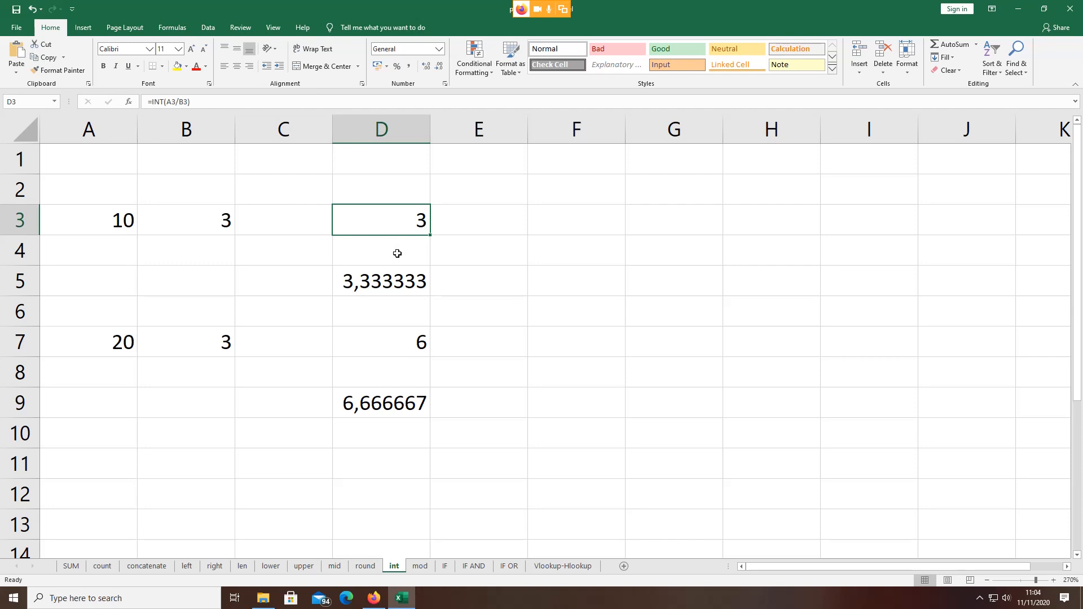
click(95, 210)
click(207, 227)
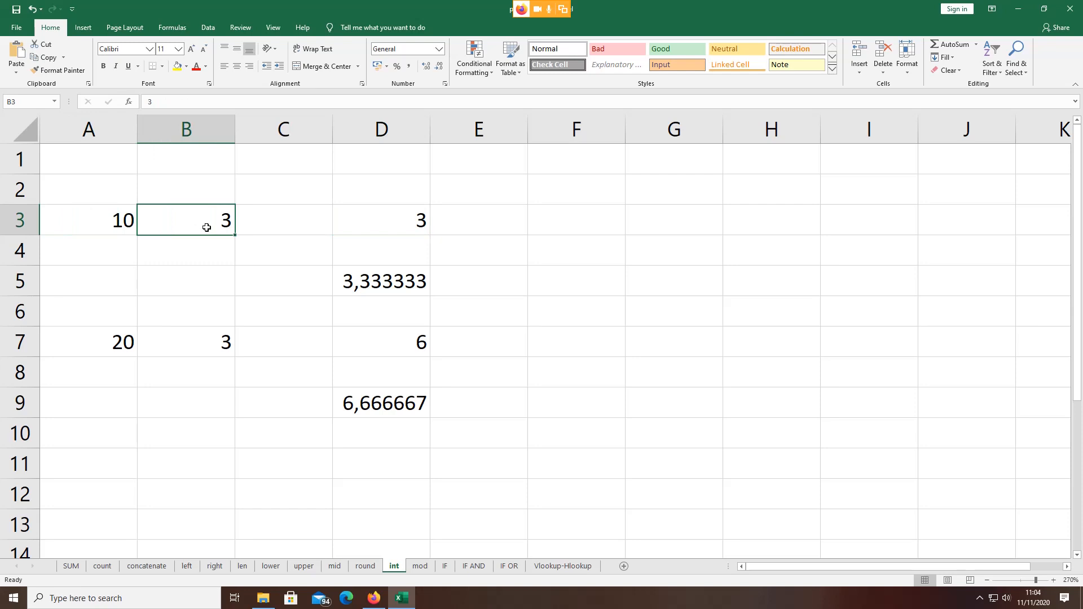
click(378, 215)
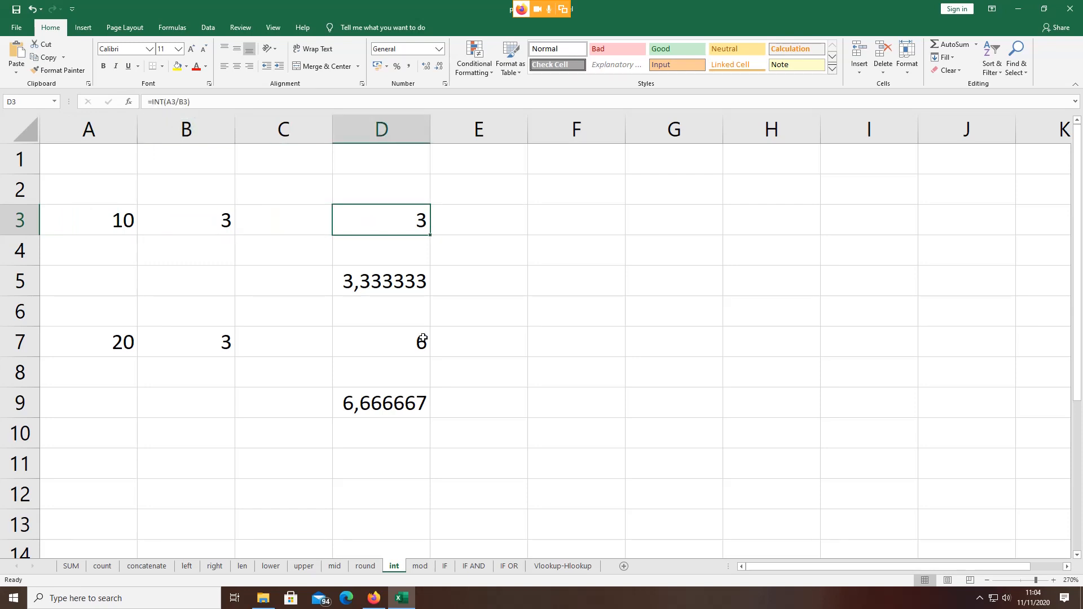
click(381, 285)
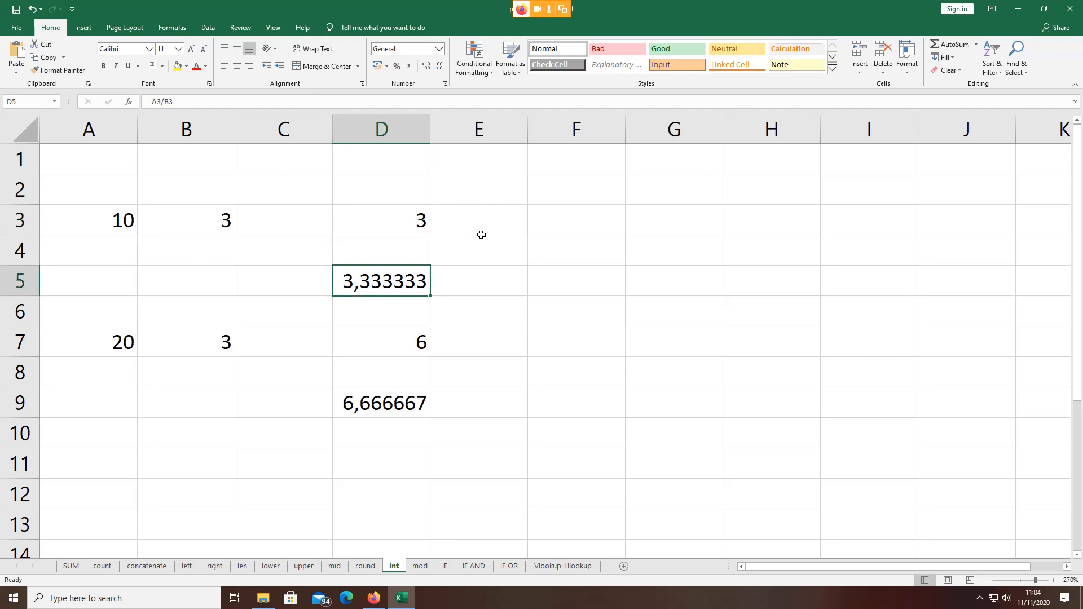
click(407, 216)
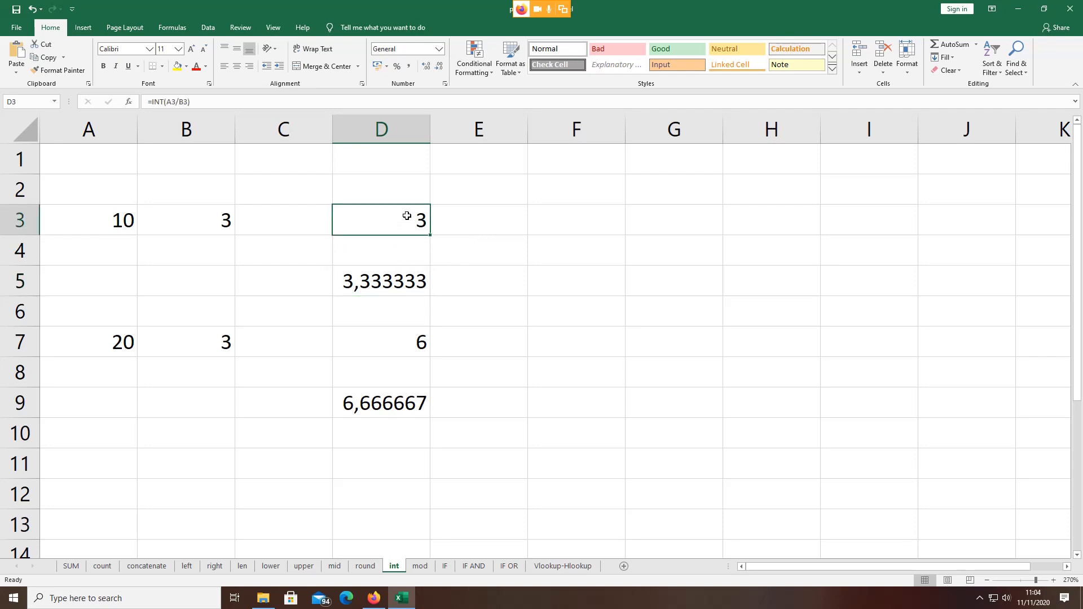
Step: Compare D7's INT result 6 for 20/3 with the plain division 6,666667 in D9
click(83, 342)
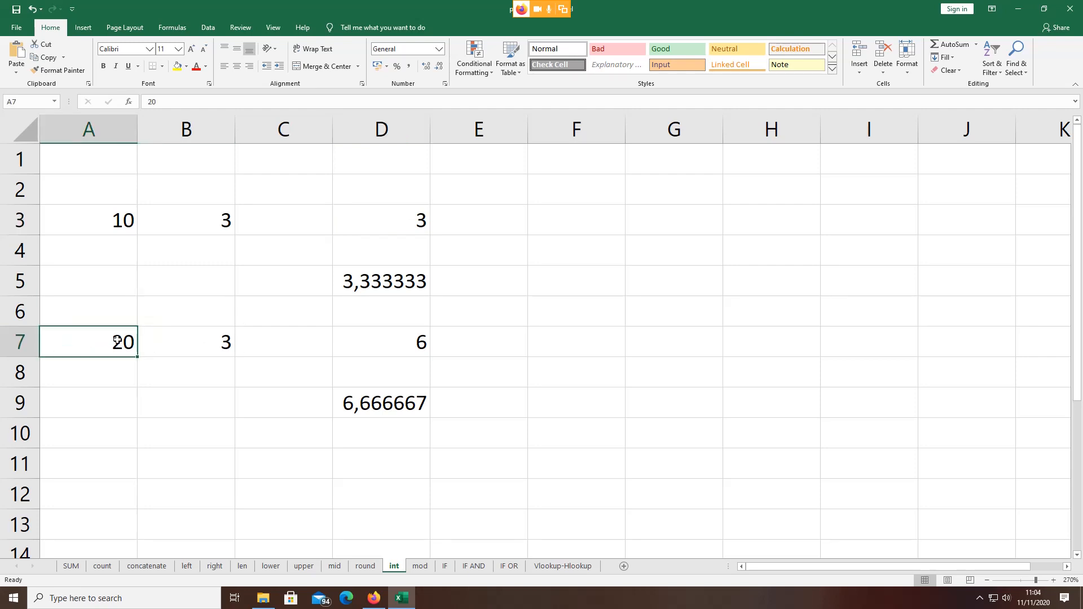
click(180, 340)
click(383, 339)
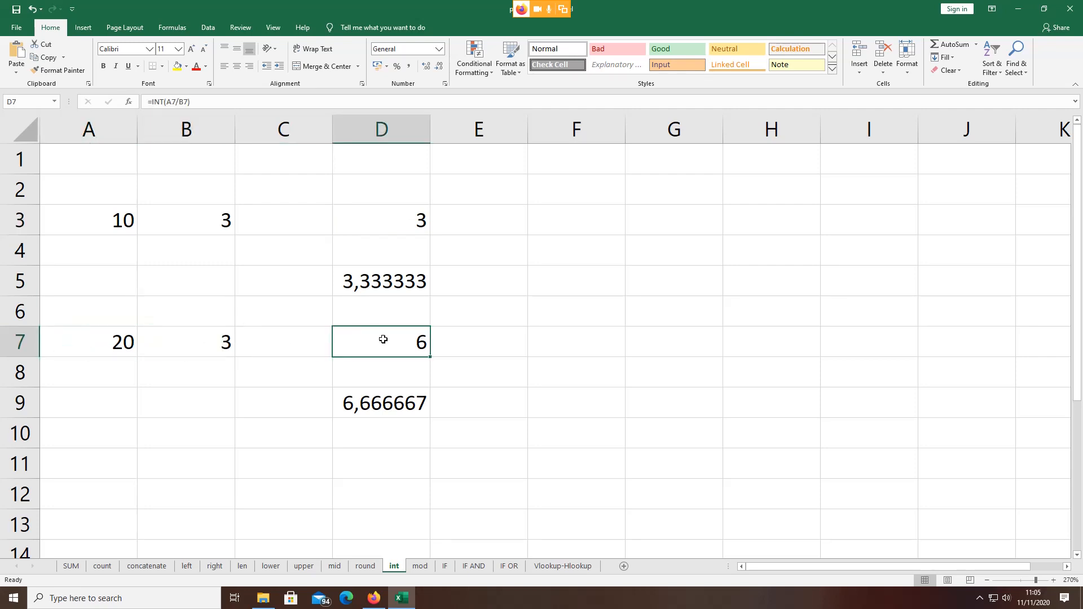
click(394, 403)
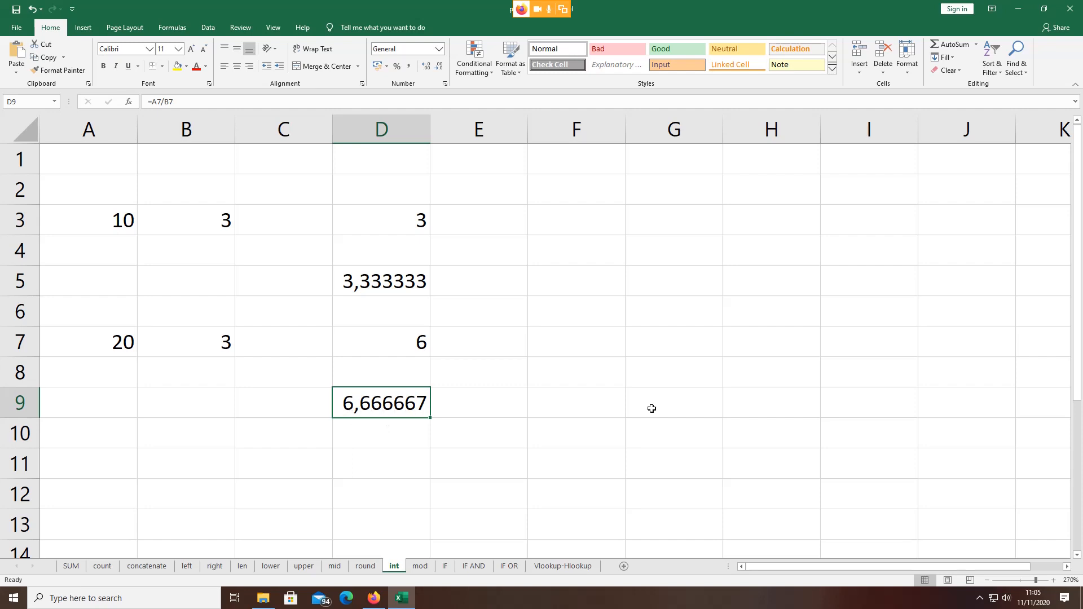
click(128, 461)
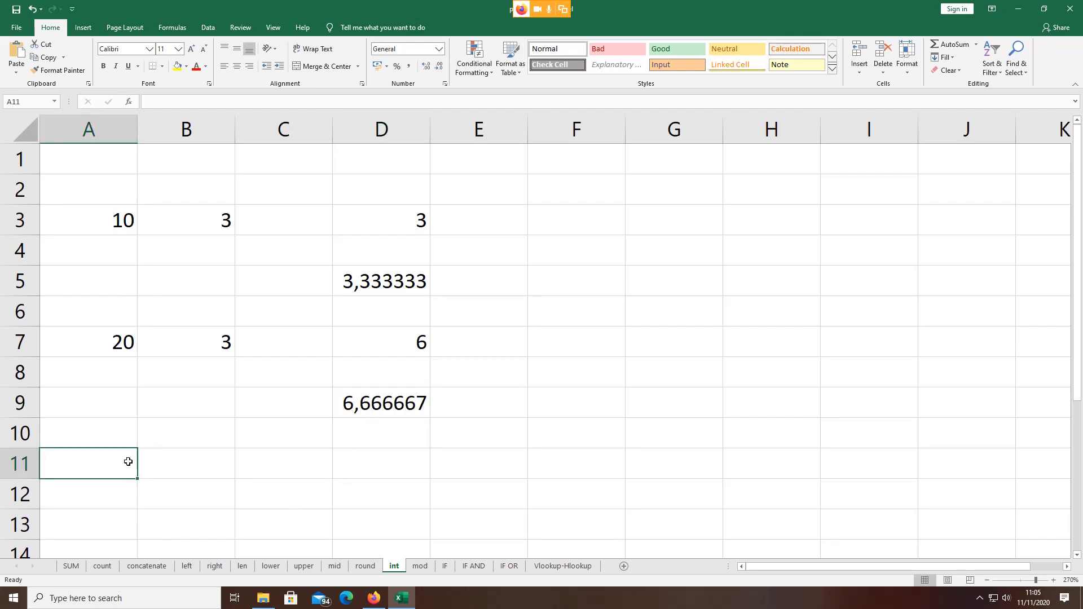
Step: Enter 50 in A11 and 7 in B11 as a third example pair
text(50)
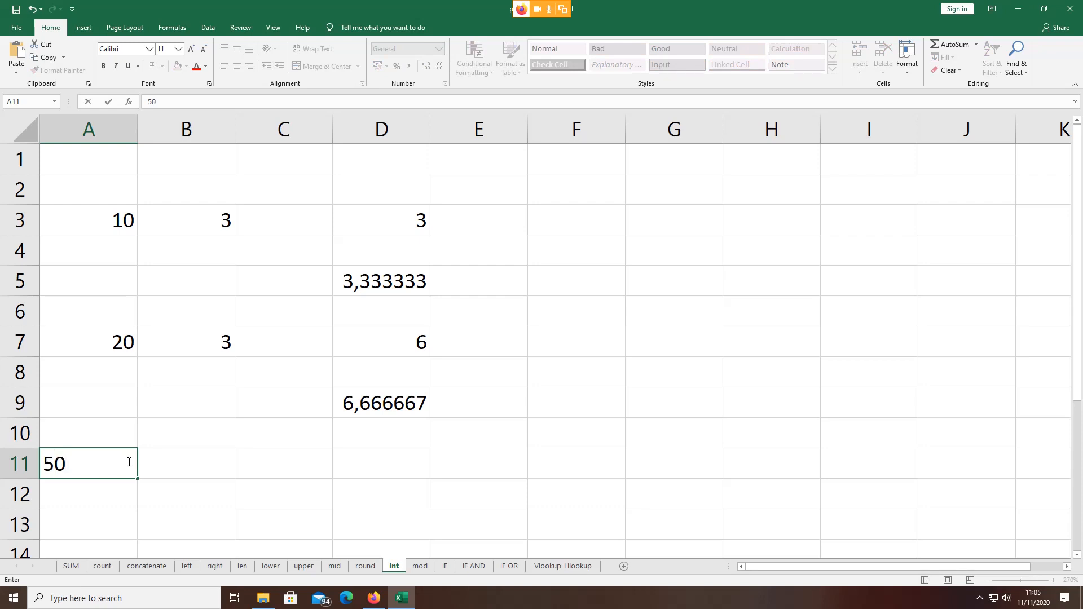
click(199, 461)
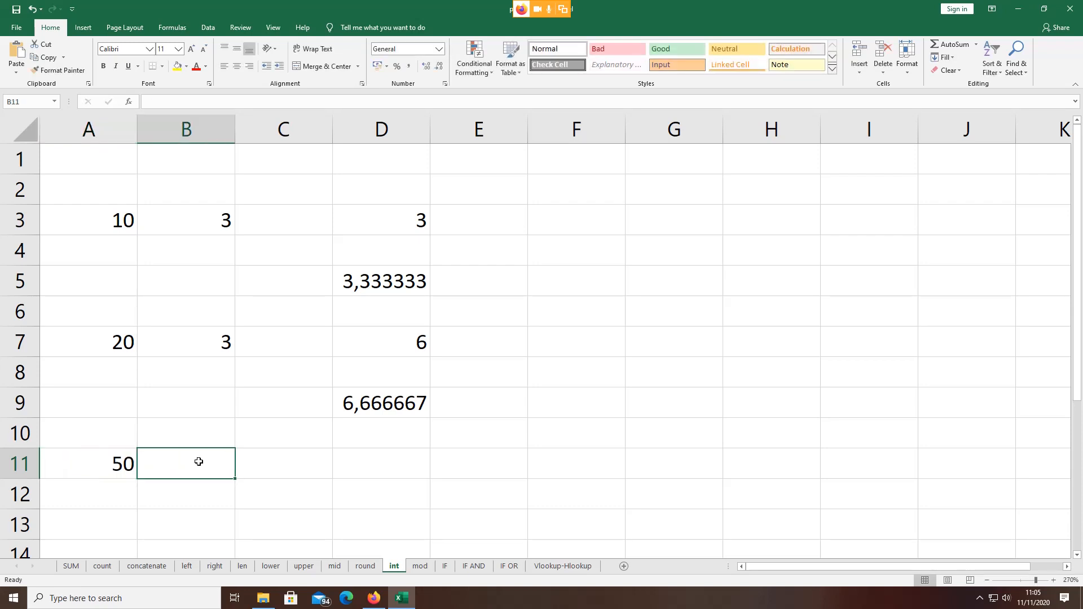
text(7)
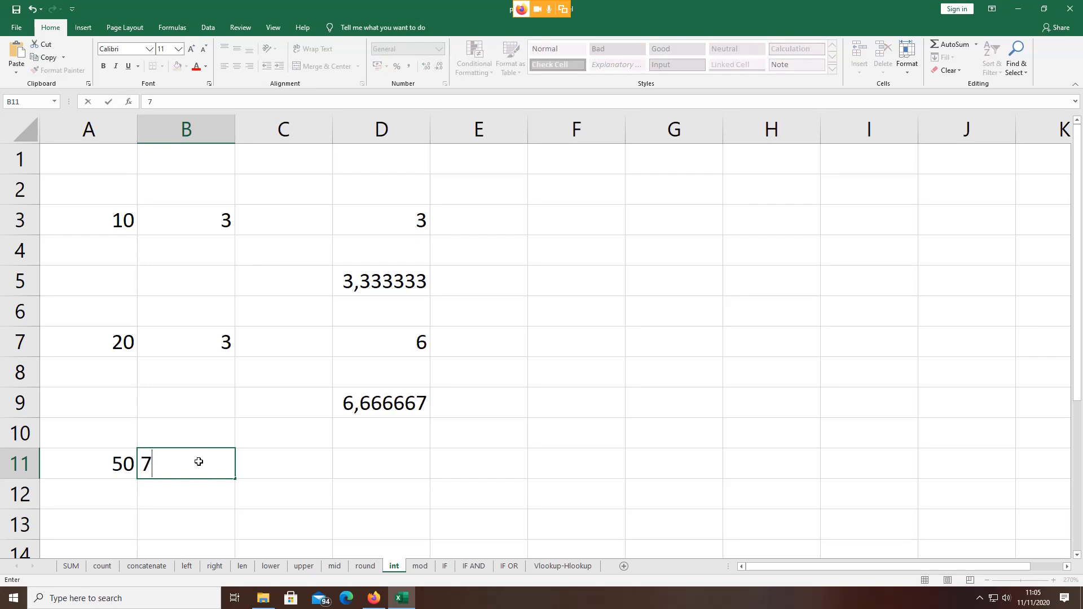
click(356, 465)
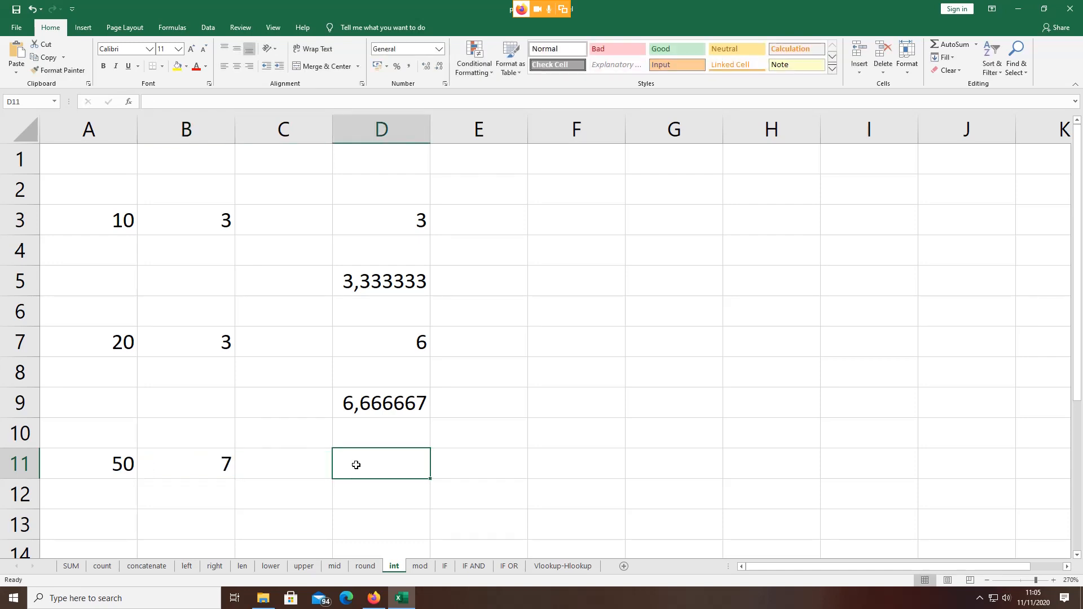
Step: Put =INT(A11/B11) in D11 so it shows 7
text(=)
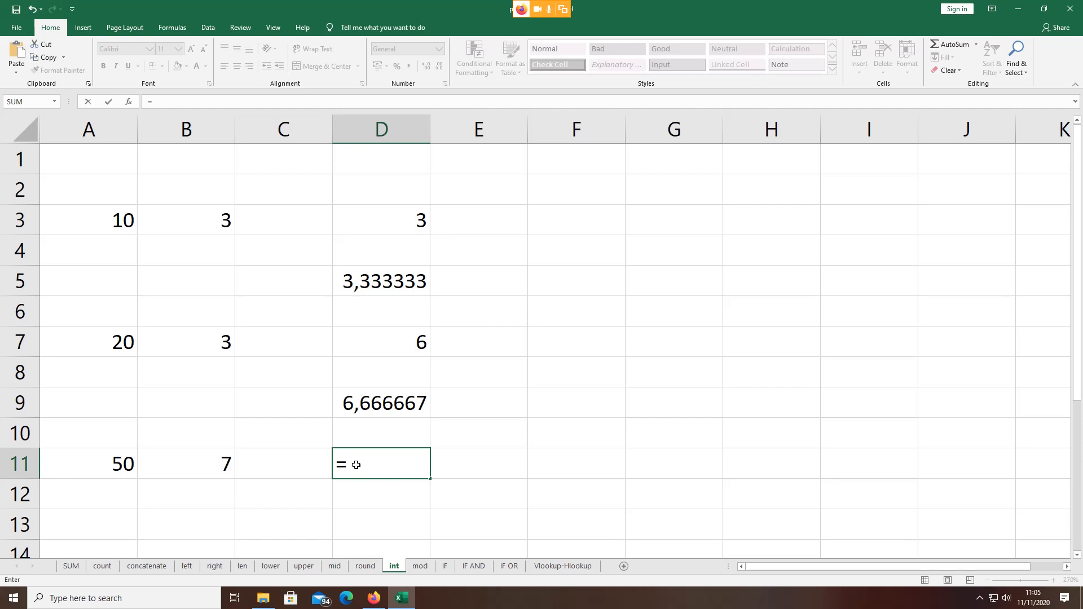
text(INT)
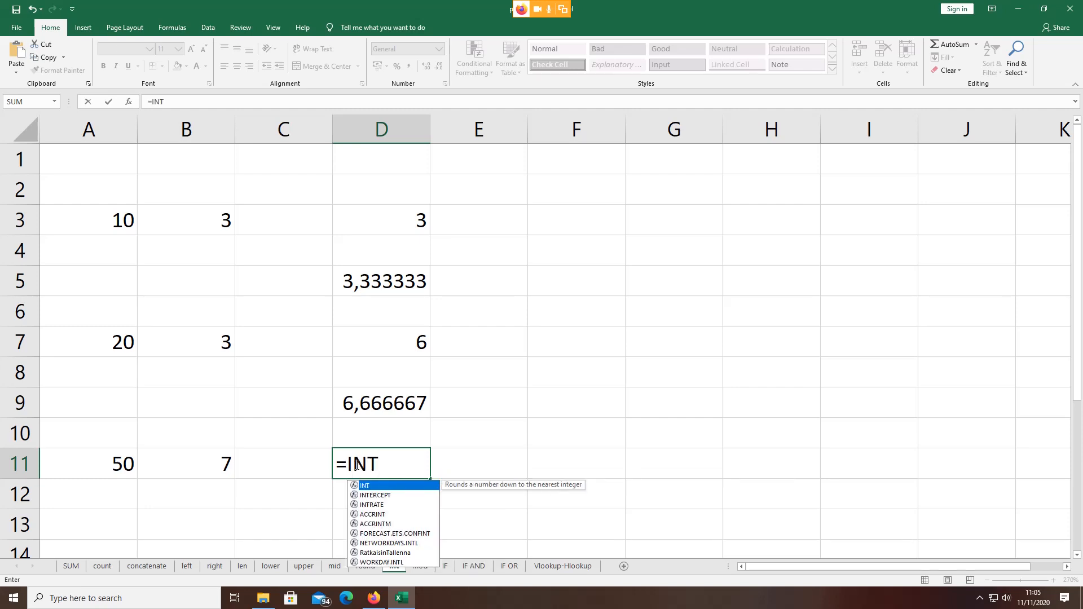
double_click(367, 489)
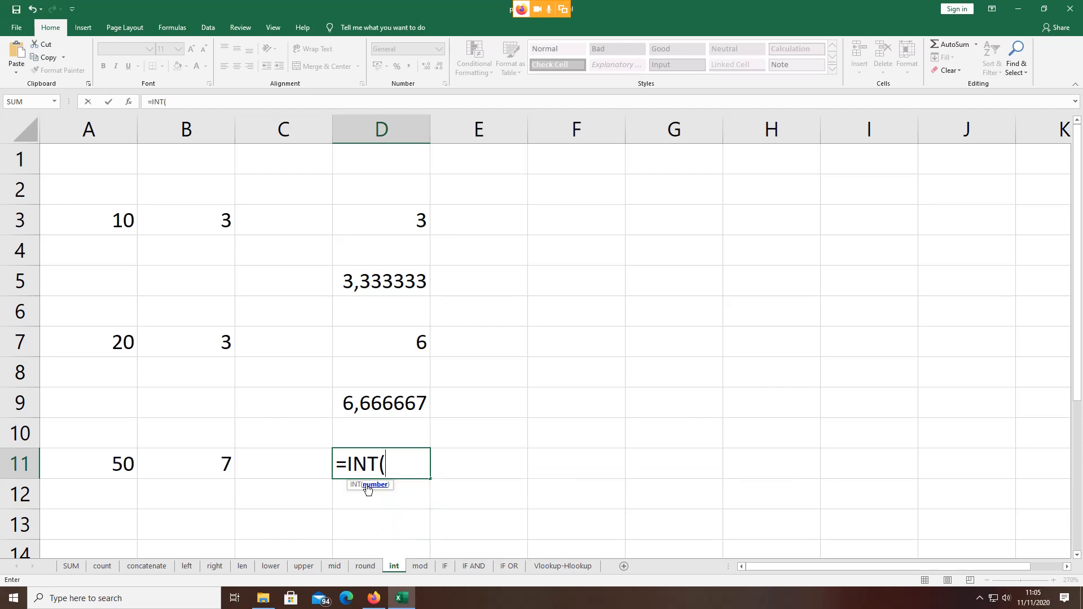
click(107, 460)
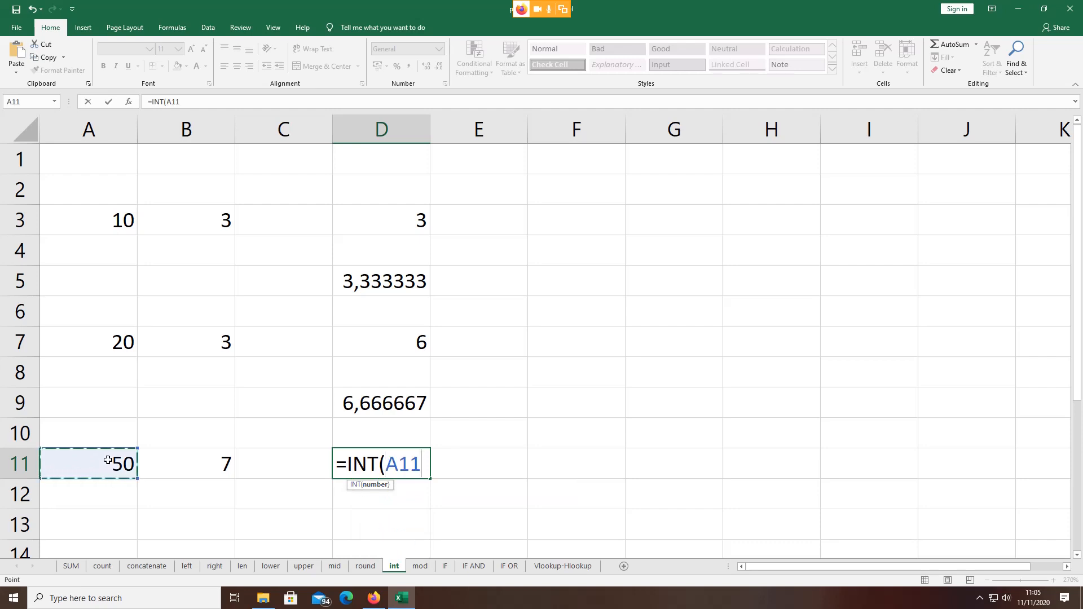
text(/)
click(184, 456)
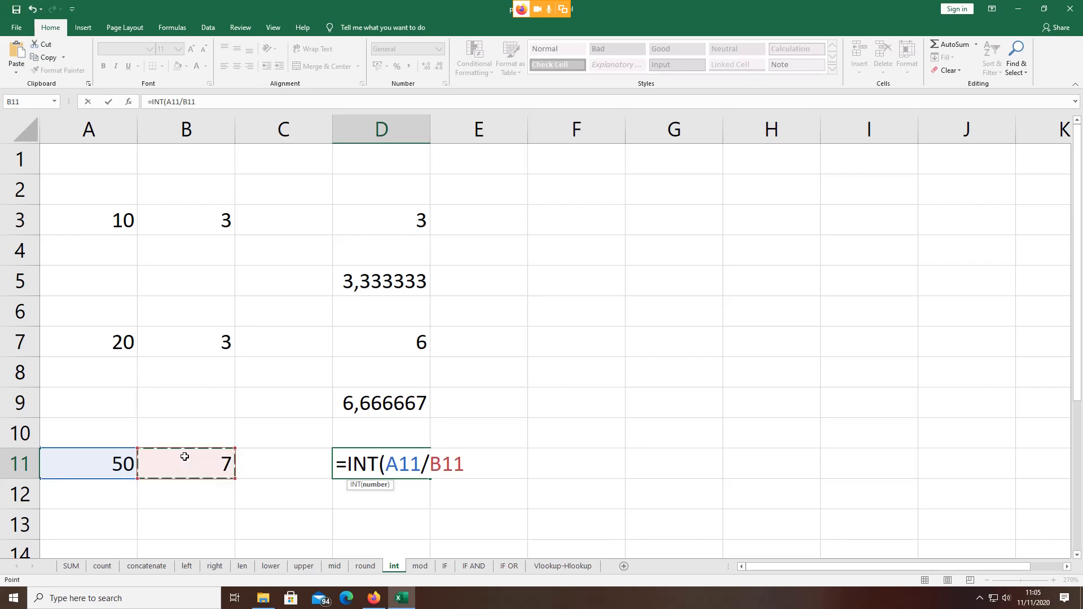
text())
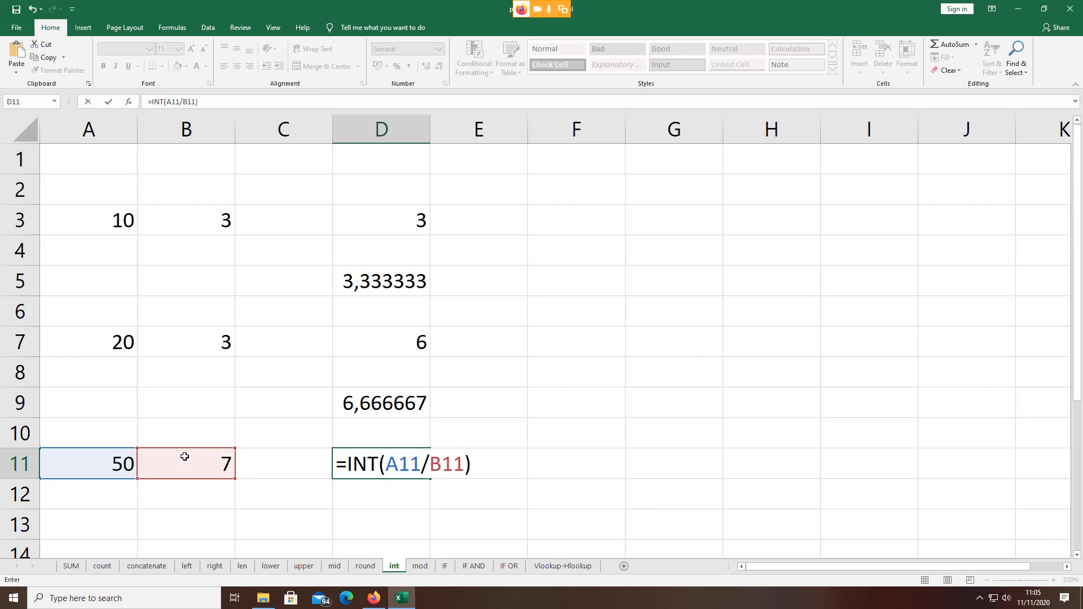
key(Return)
click(383, 464)
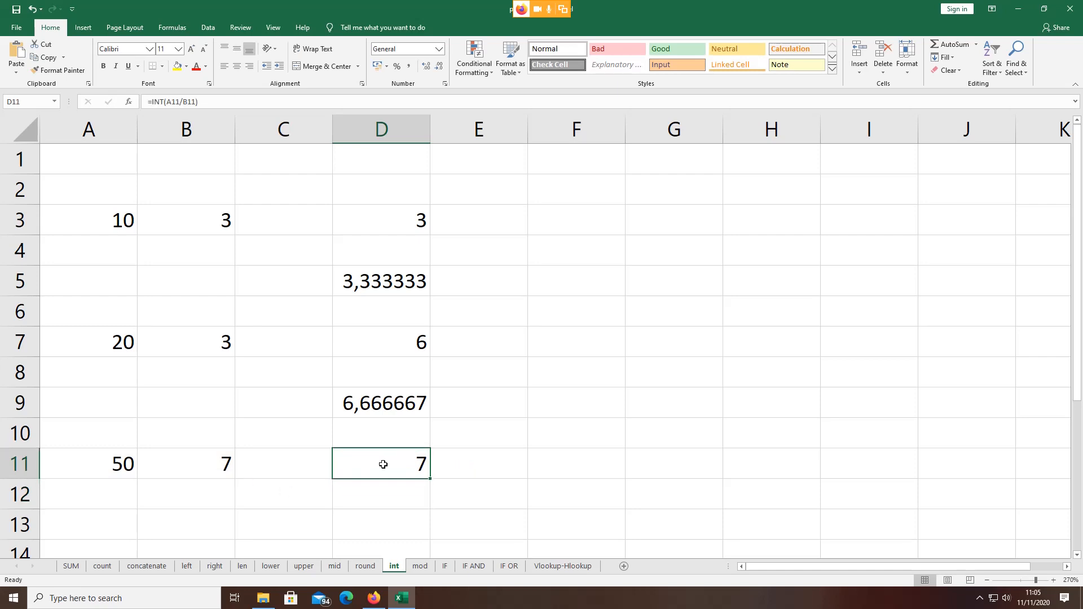
Step: Enter =A11/B11 in D13 to show the plain division result 7,142857
click(389, 516)
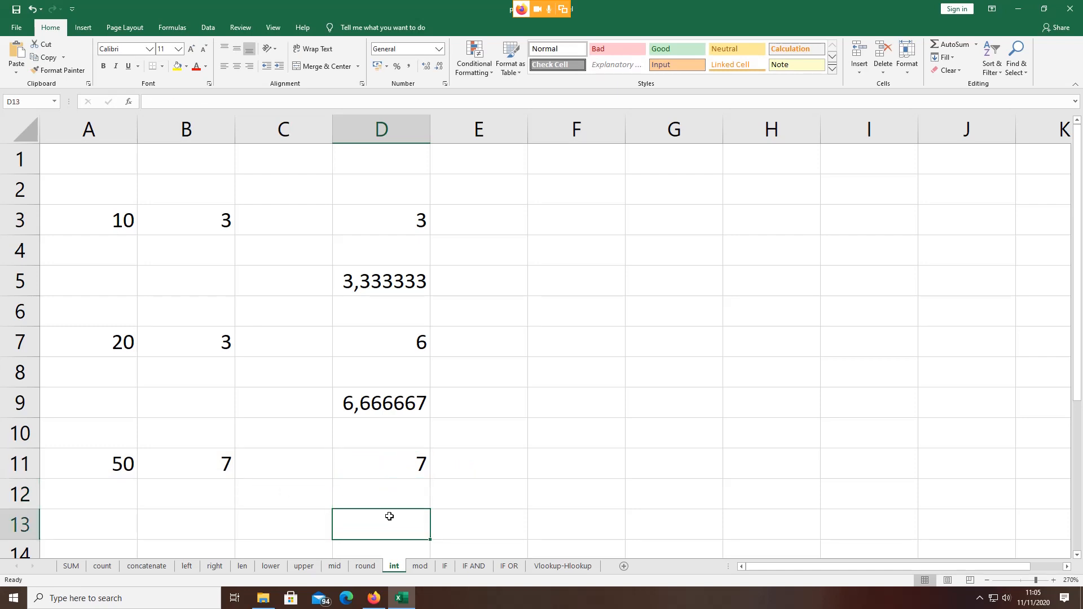
text(=)
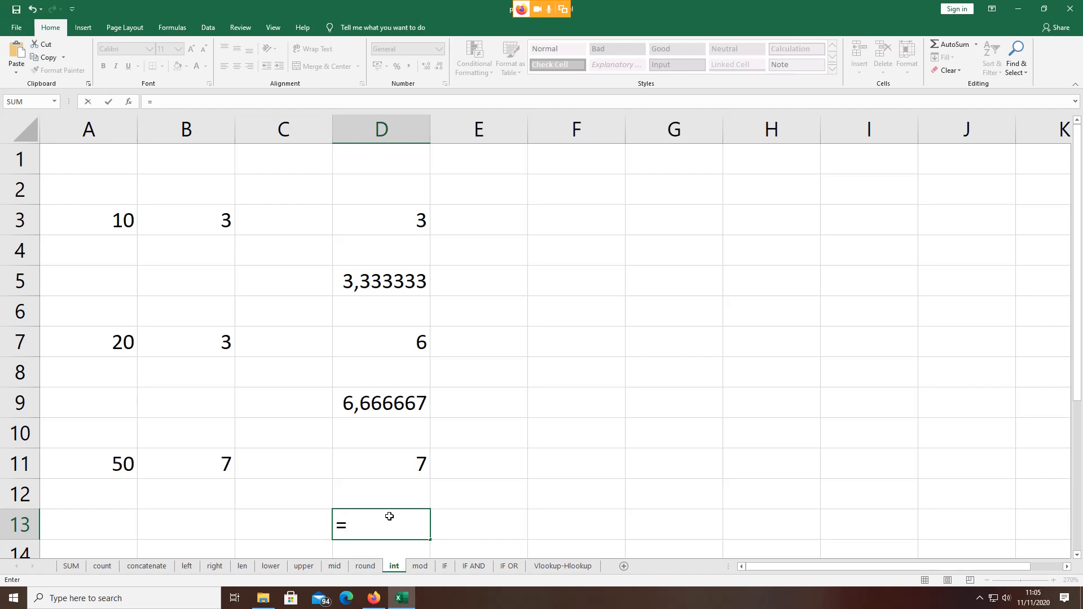
click(121, 466)
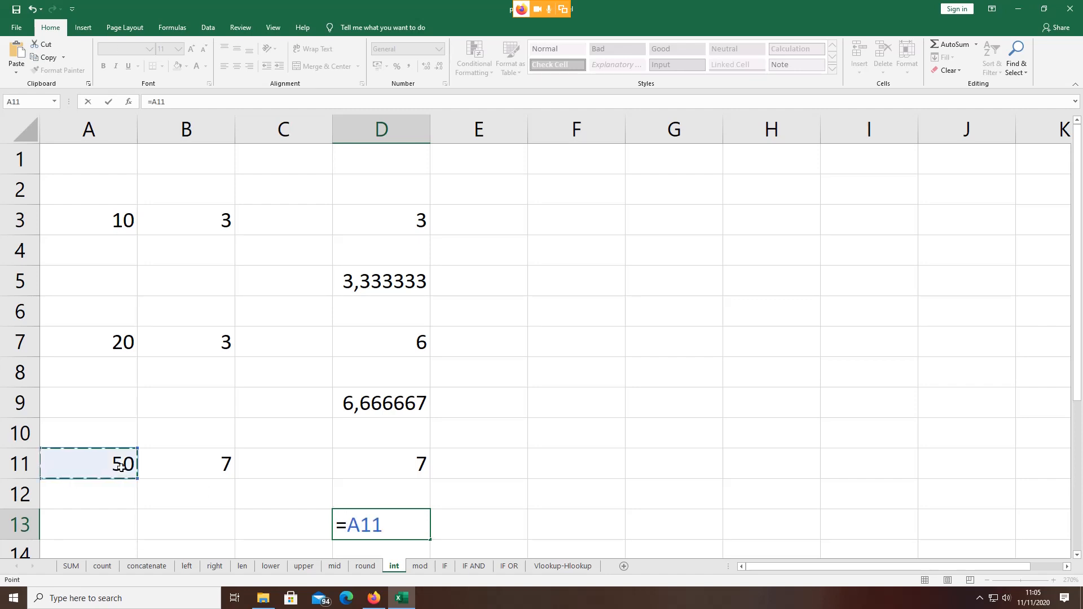
text(/)
click(206, 466)
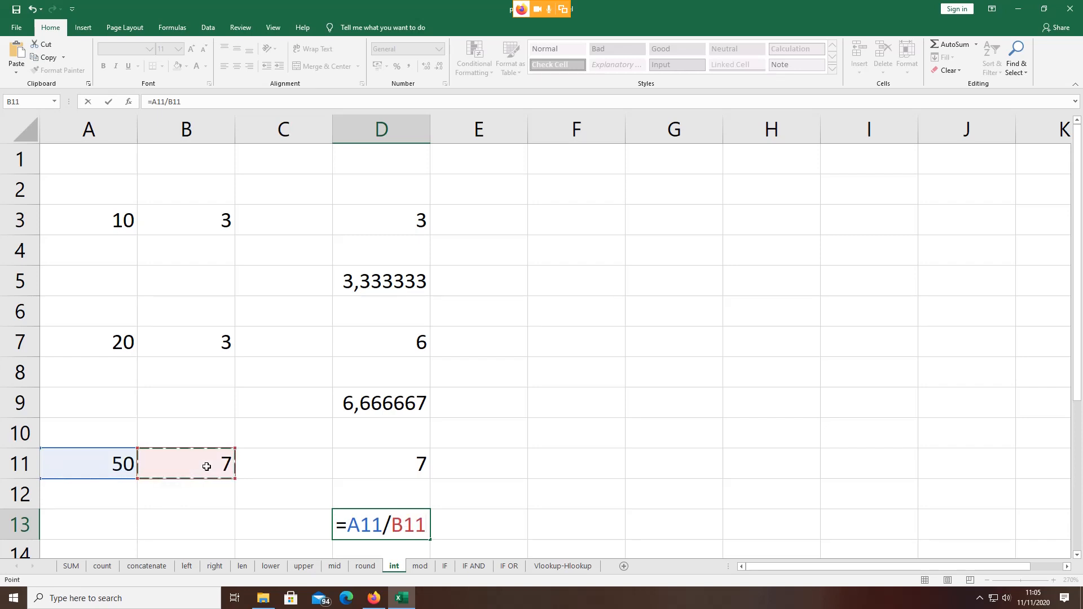
key(Return)
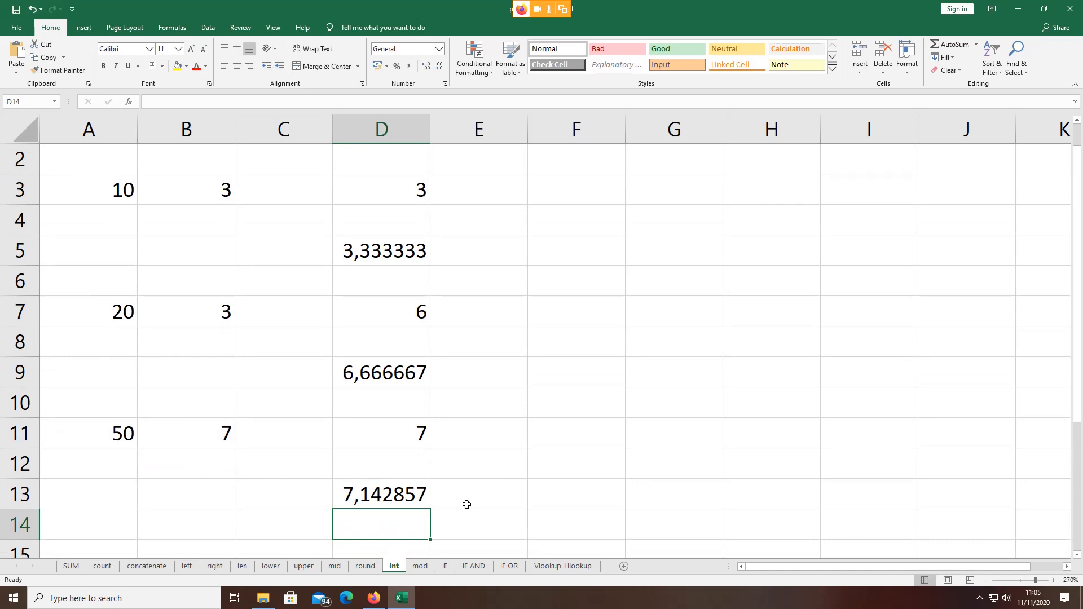
Step: Switch to the mod sheet and review row 4, where =MOD(A4;B4) gives remainder 1 for 10 and 3
click(420, 566)
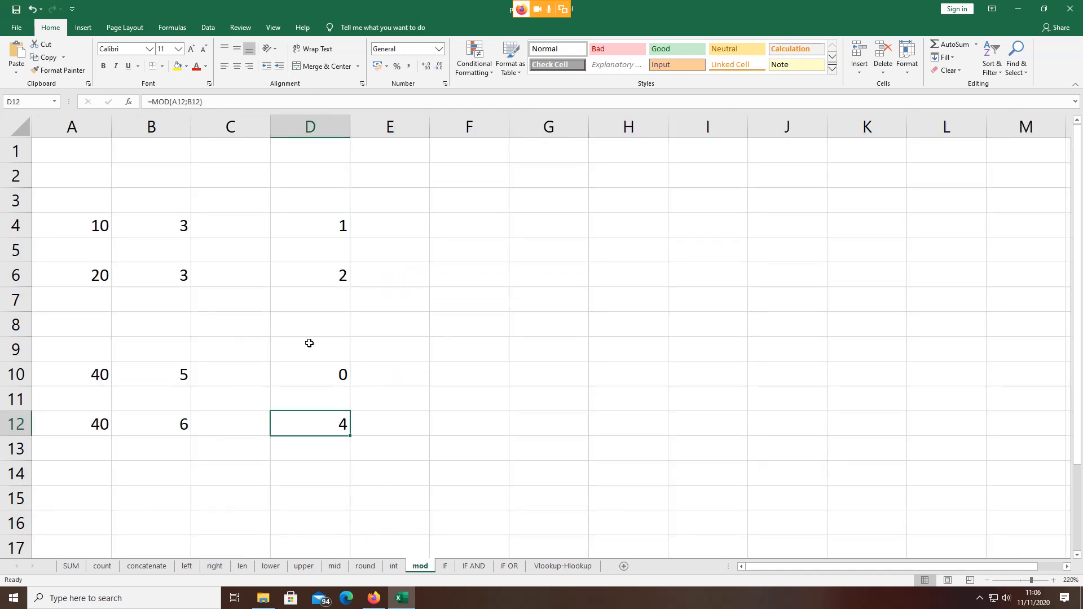
click(97, 223)
click(170, 222)
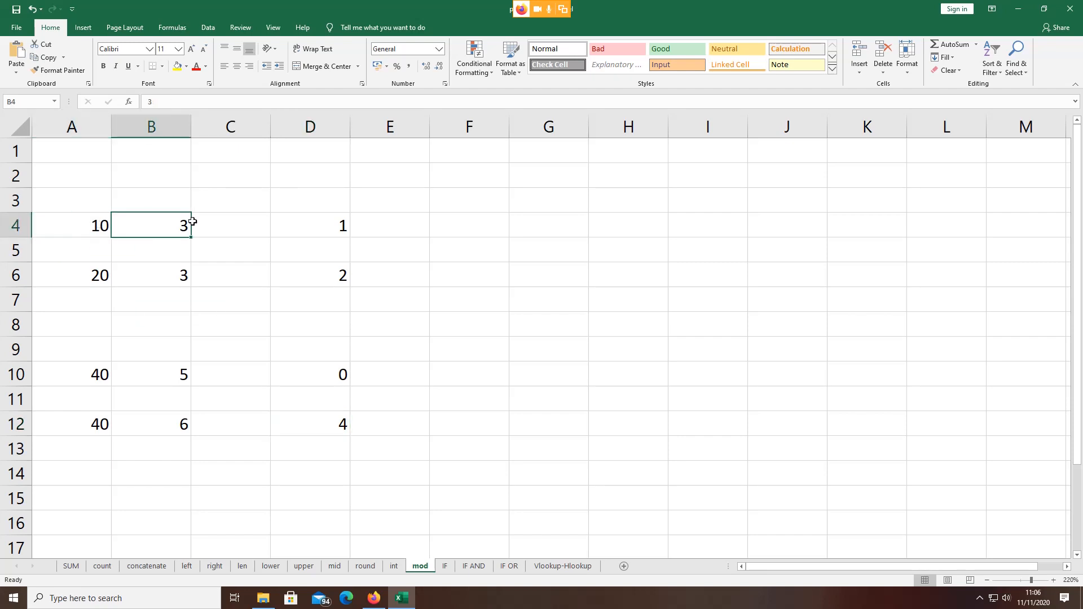
click(297, 223)
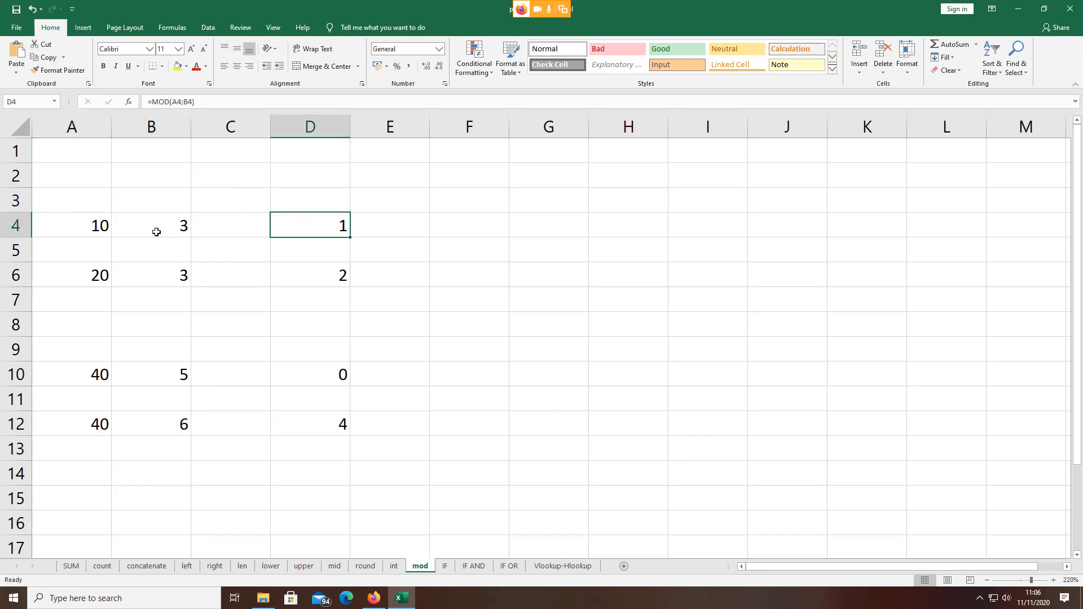
click(86, 227)
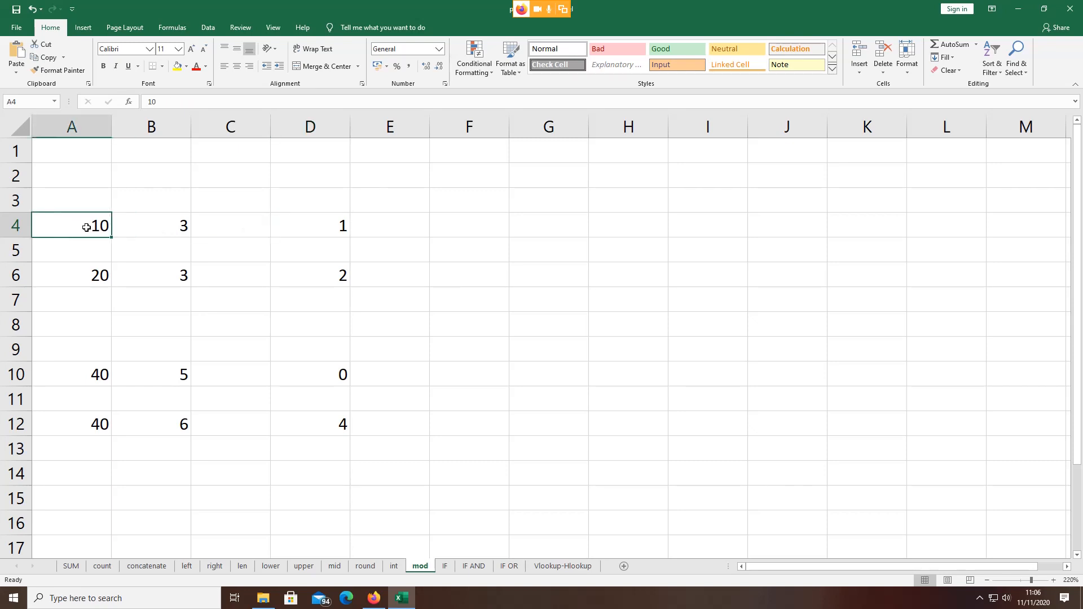
click(174, 227)
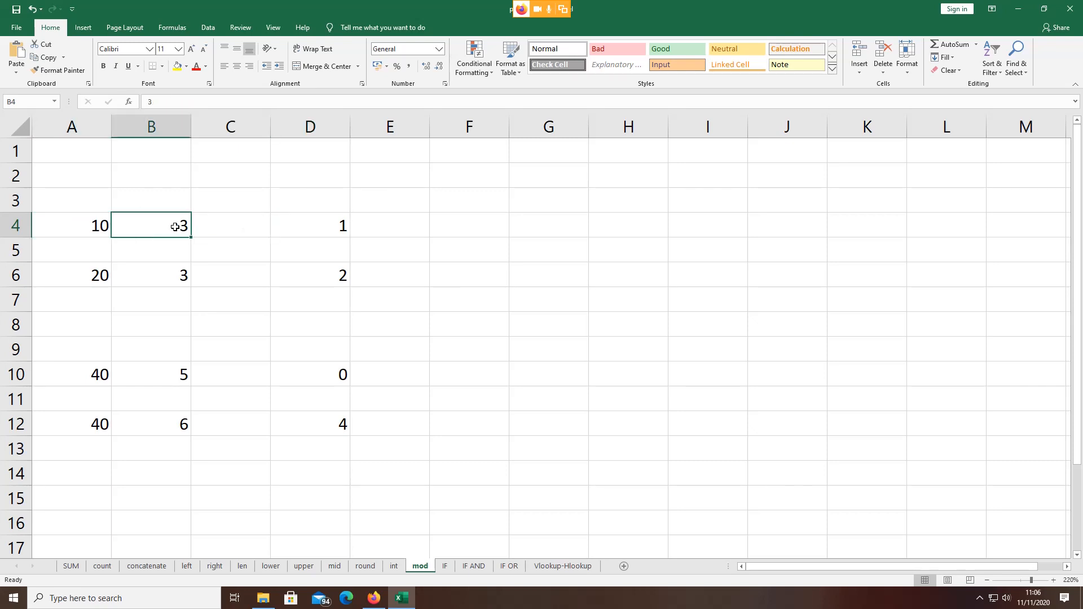
click(319, 226)
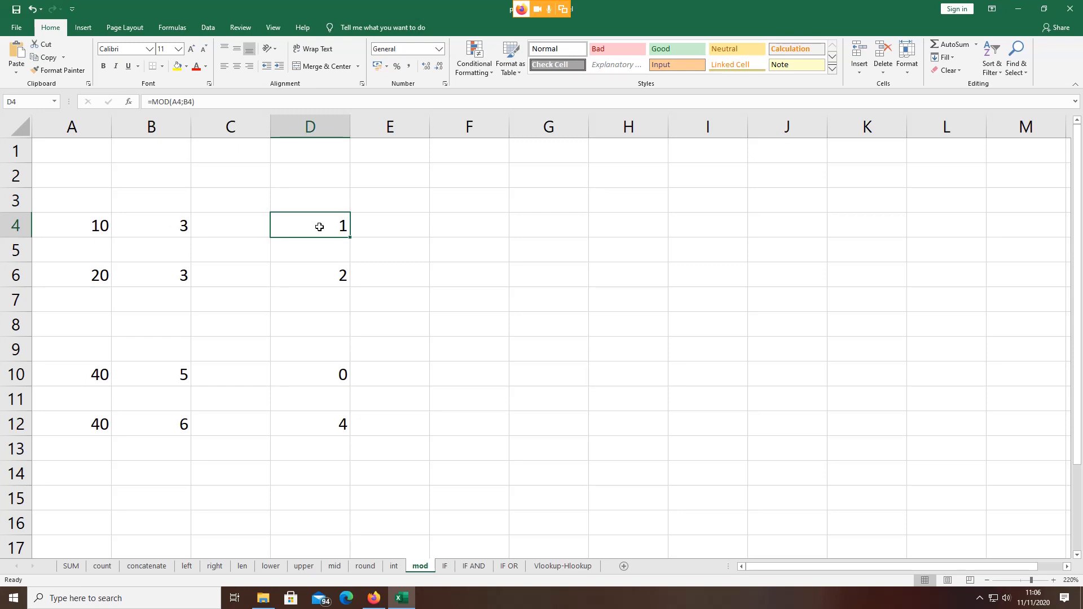
Step: Review the number, divisor and MOD result in rows 6, 10 and 12 (remainders 2, 0, 4)
click(104, 275)
click(166, 274)
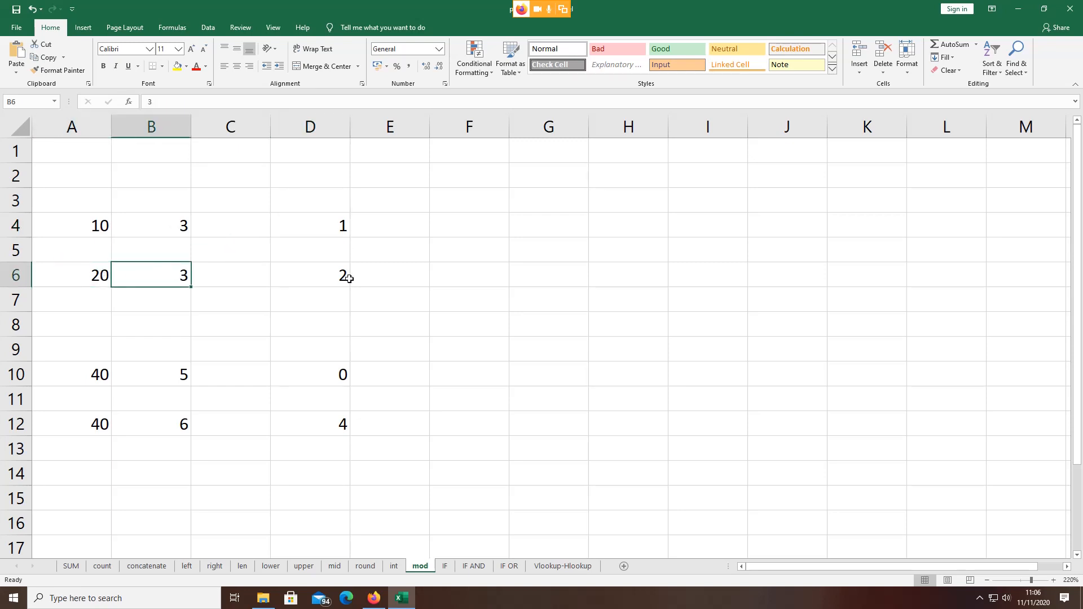
click(349, 279)
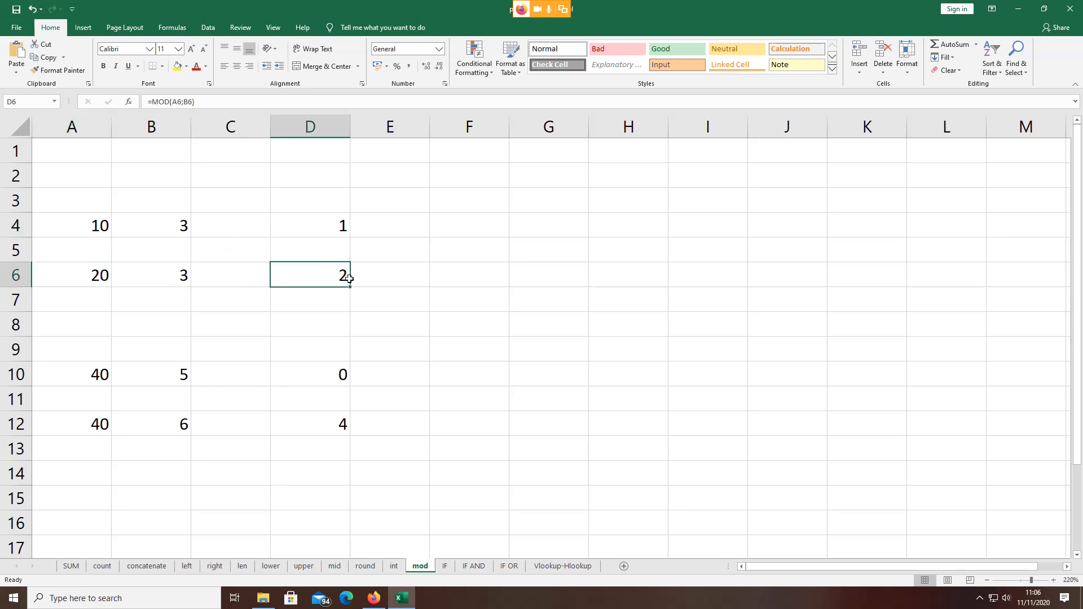
click(92, 377)
click(160, 376)
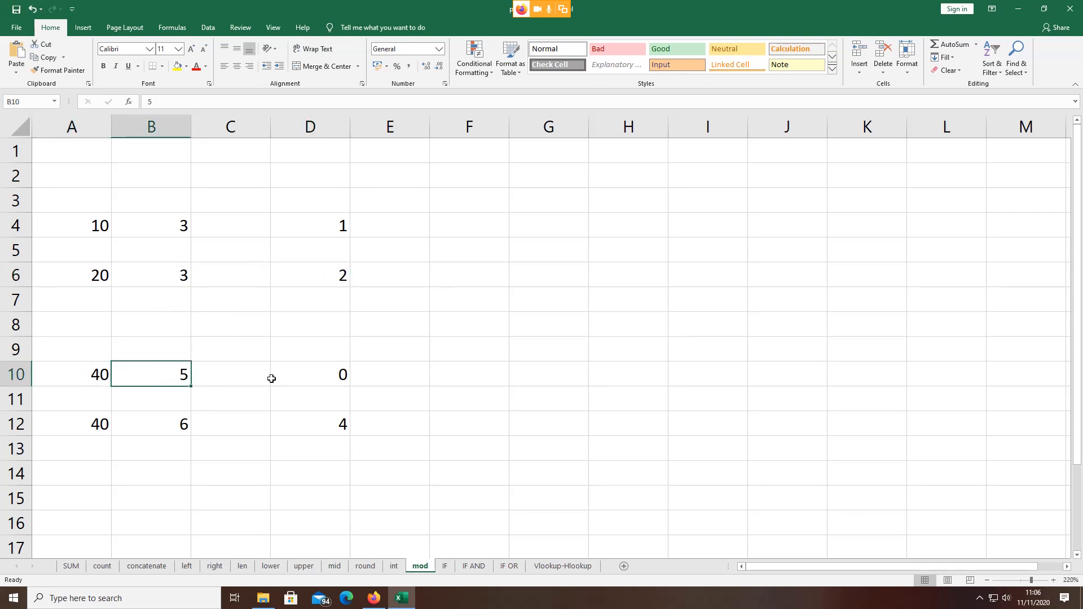
click(299, 375)
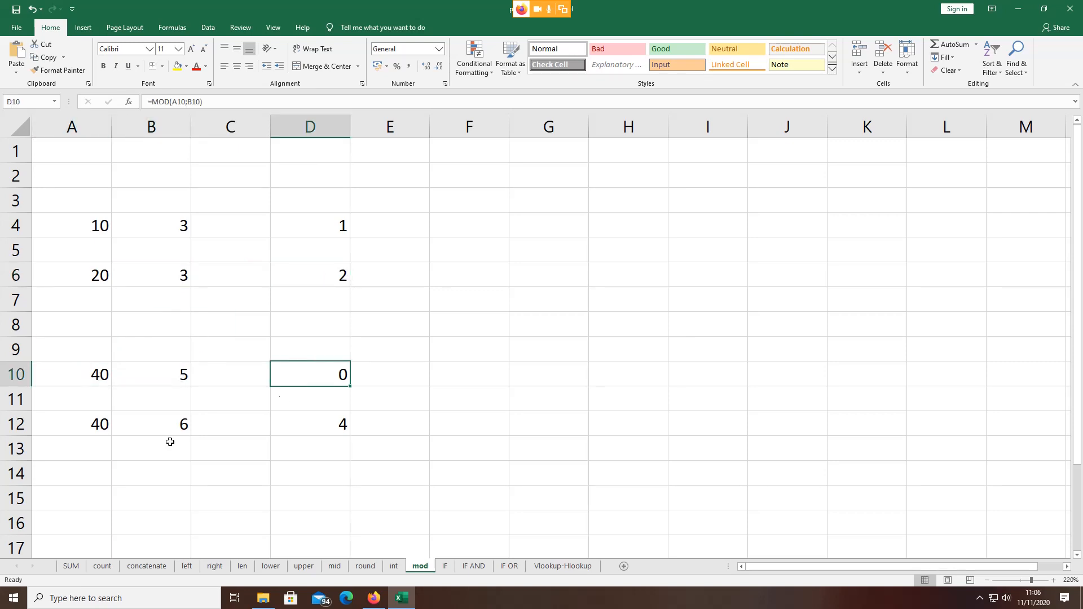
click(98, 424)
click(147, 417)
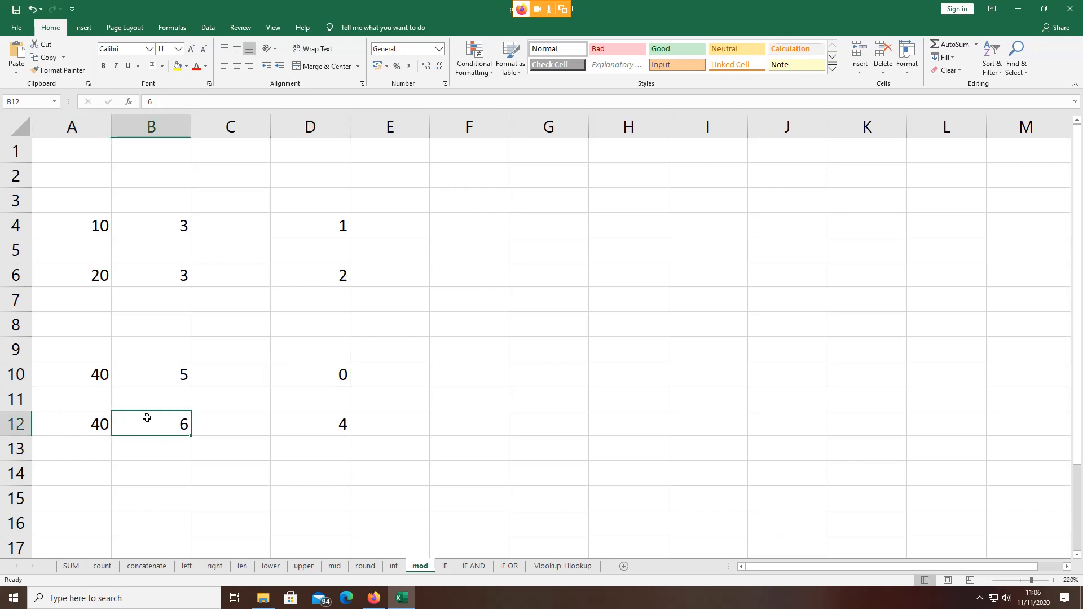
click(328, 430)
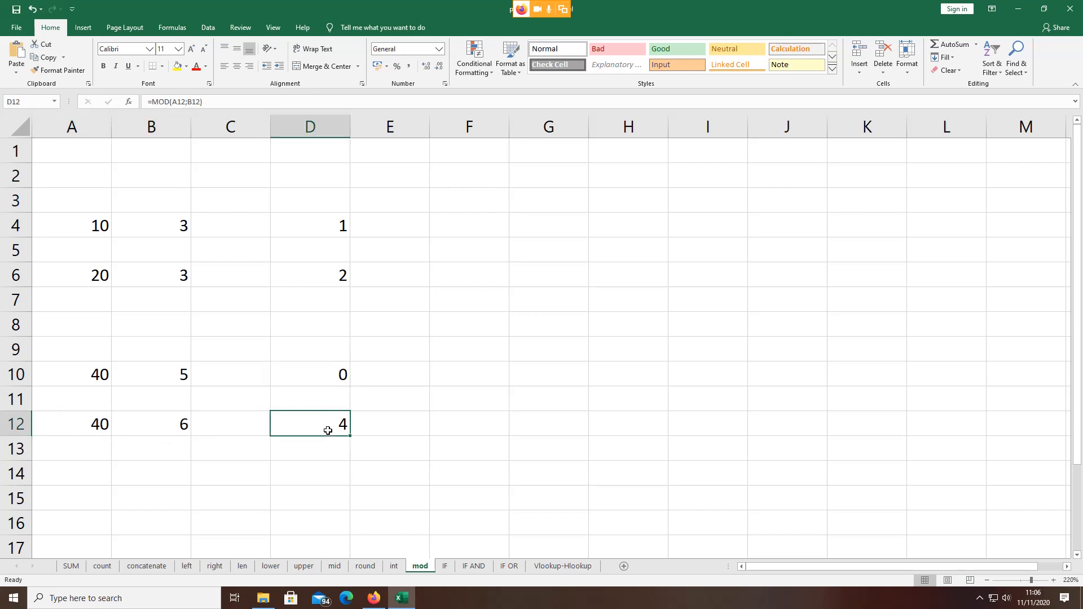
Step: Open D4's MOD formula, leave it unchanged, and select A15 below
double_click(323, 219)
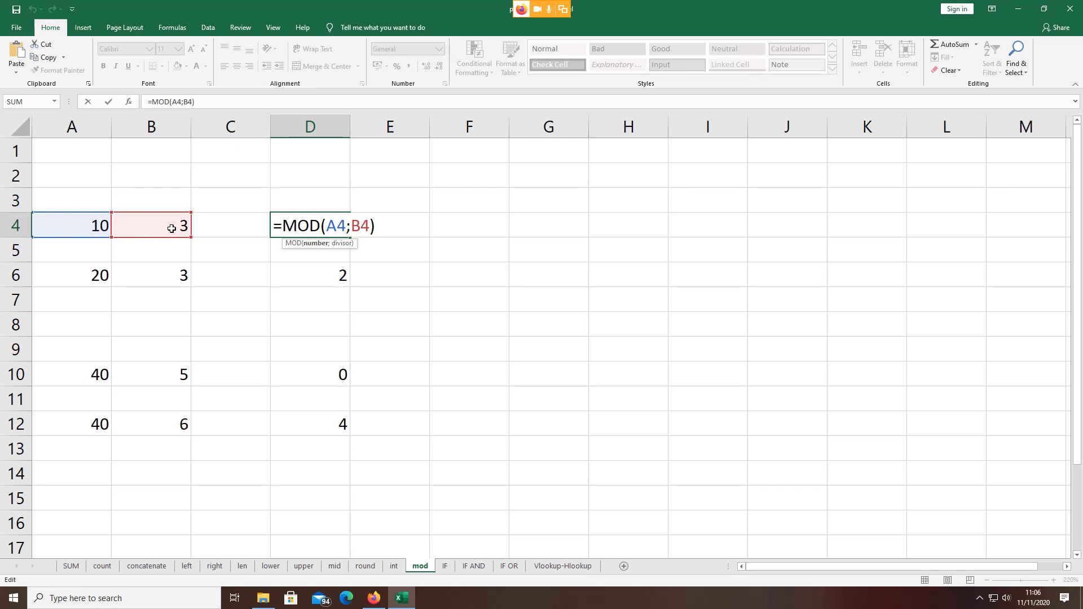
key(Return)
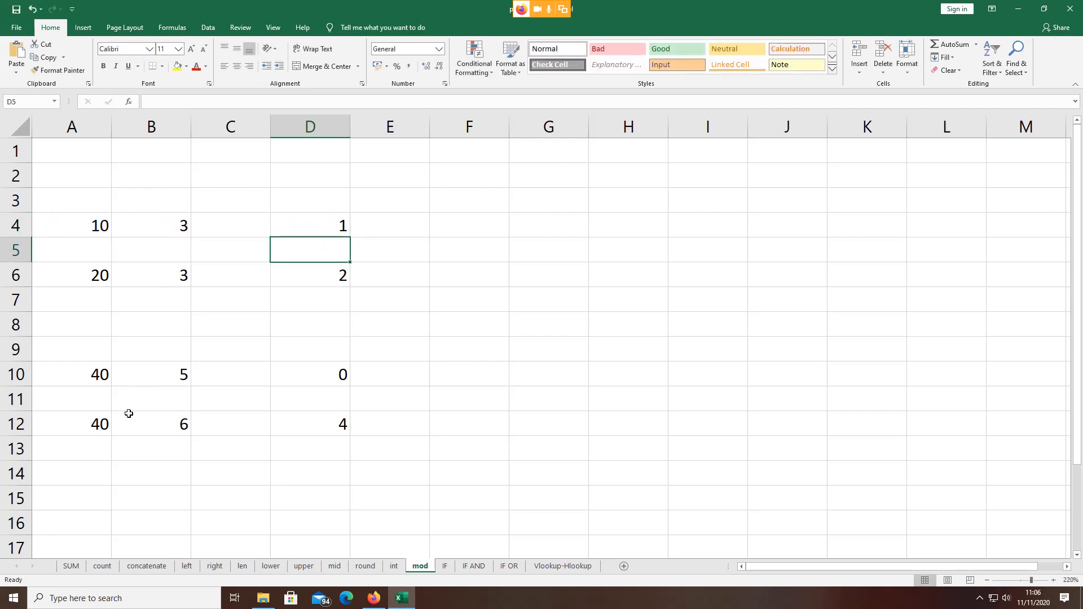
scroll(126, 389, down, 2)
click(102, 345)
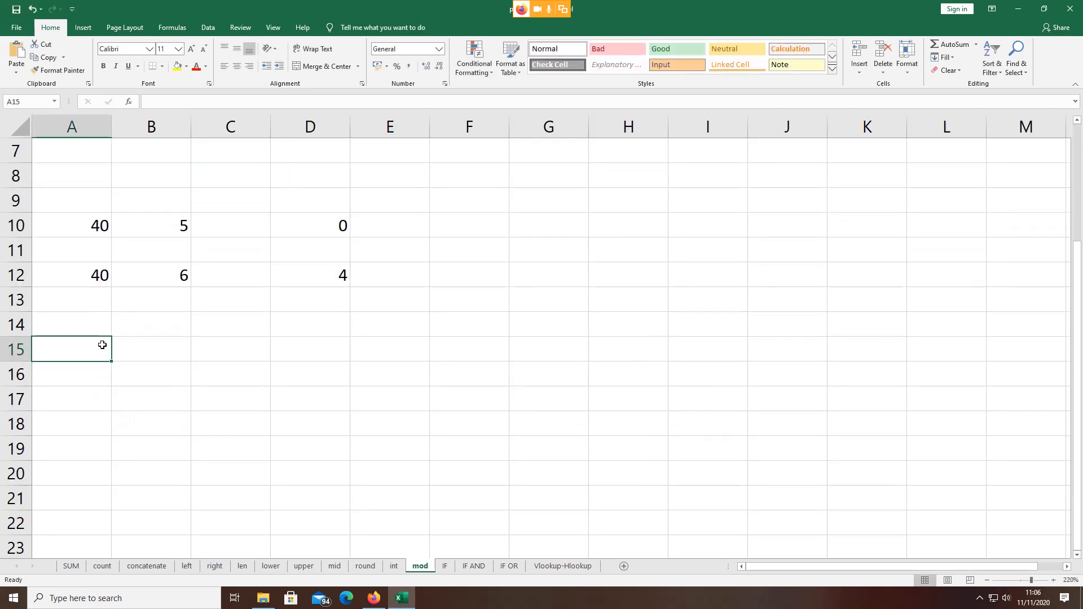
Step: Enter 100 in A15 and 23 in B15, ending on D15
text(100)
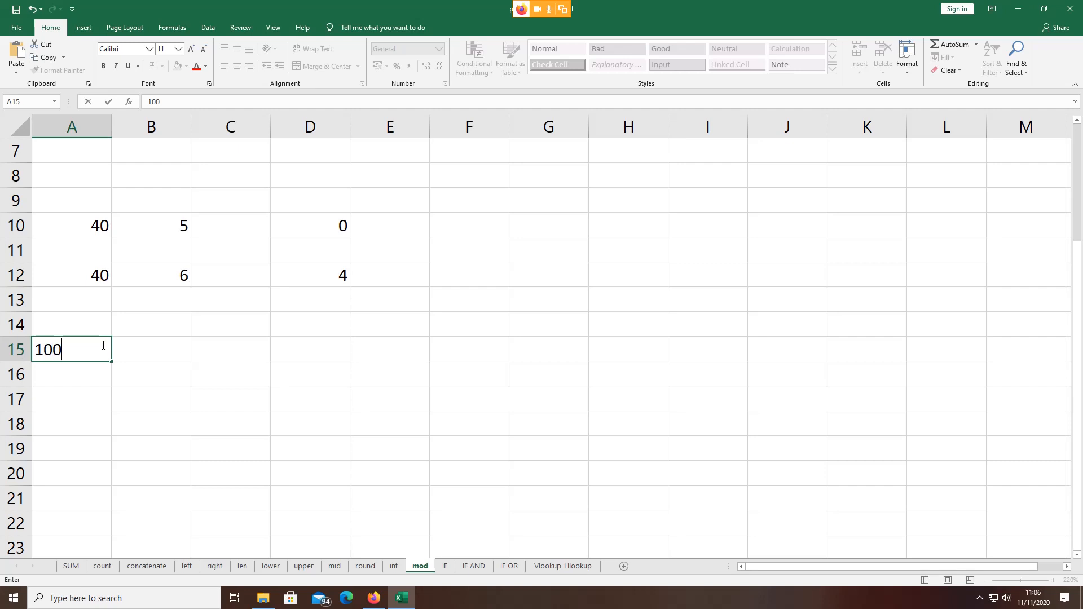
click(155, 355)
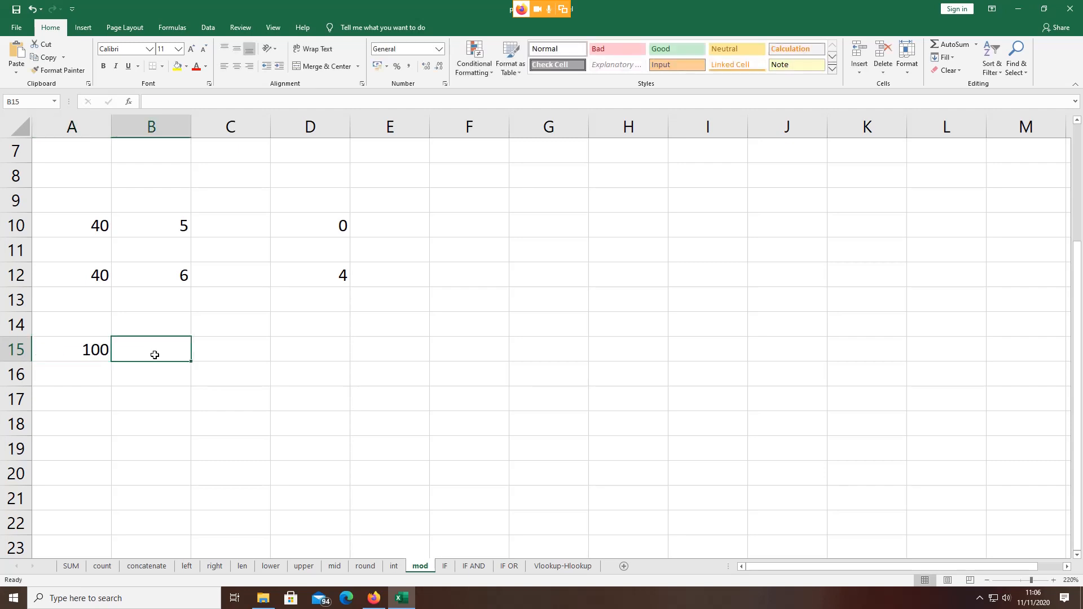
text(23)
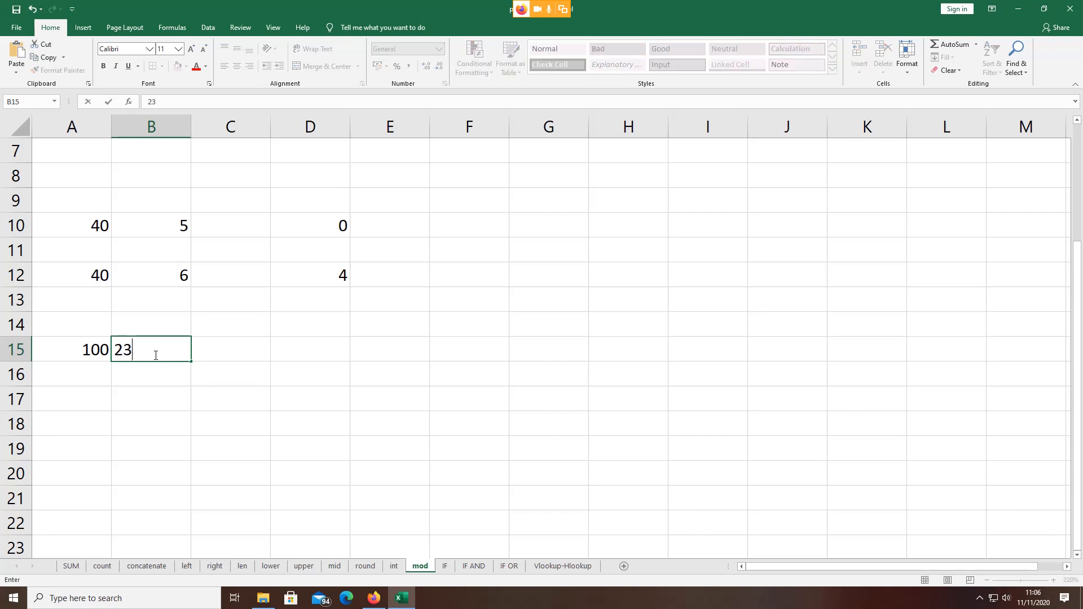
click(332, 342)
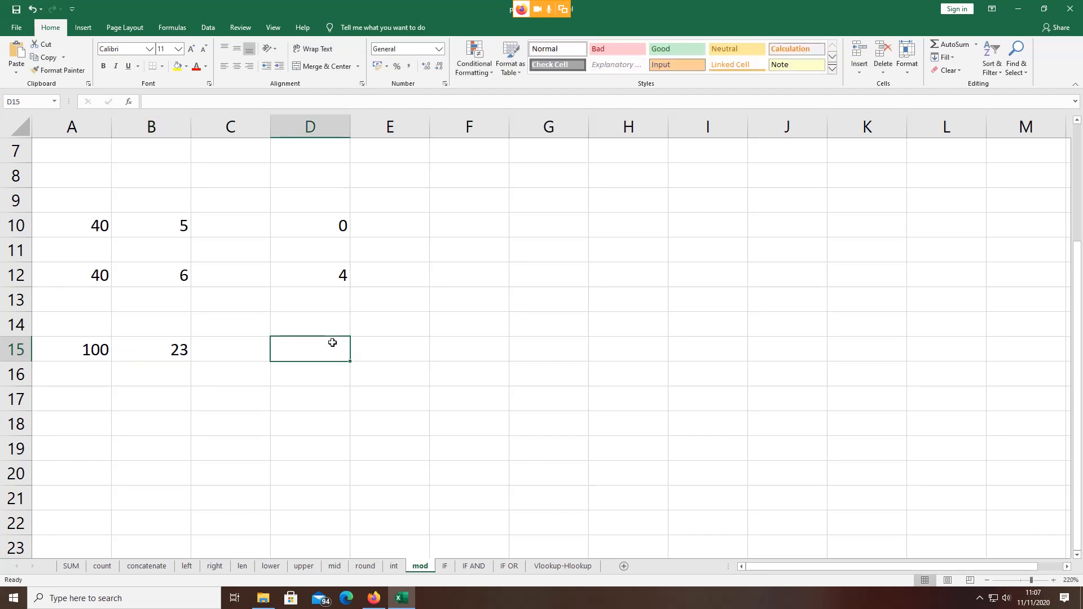
text(=)
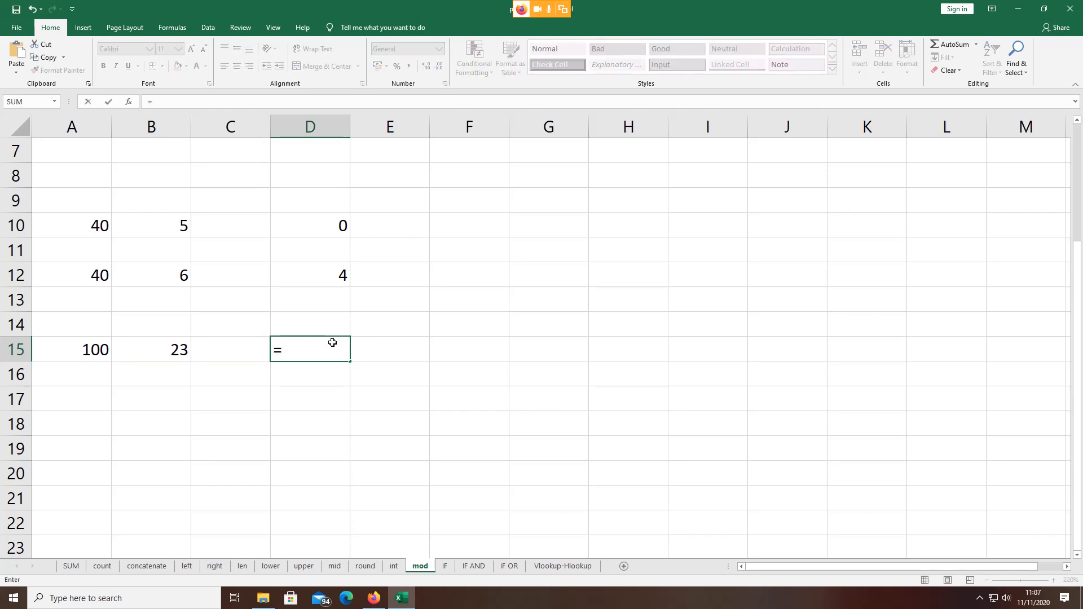
text(MO)
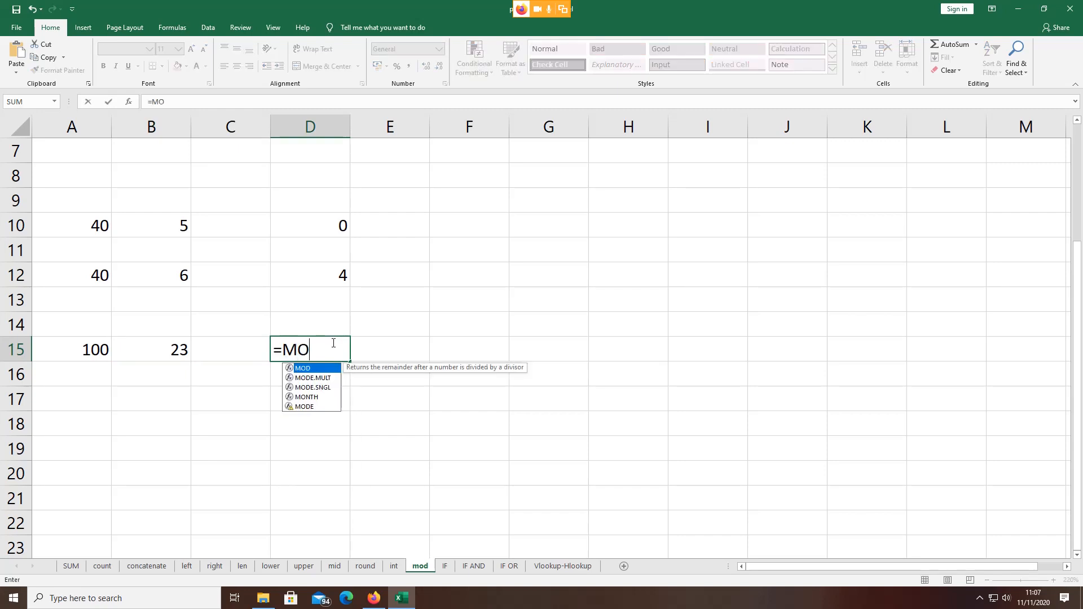
text(D)
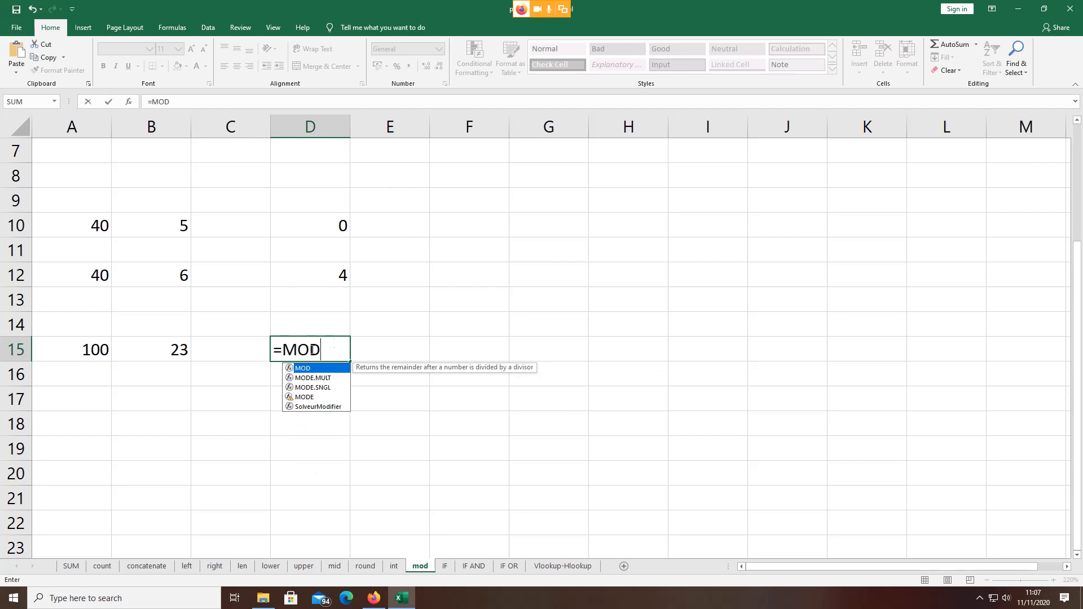
double_click(302, 367)
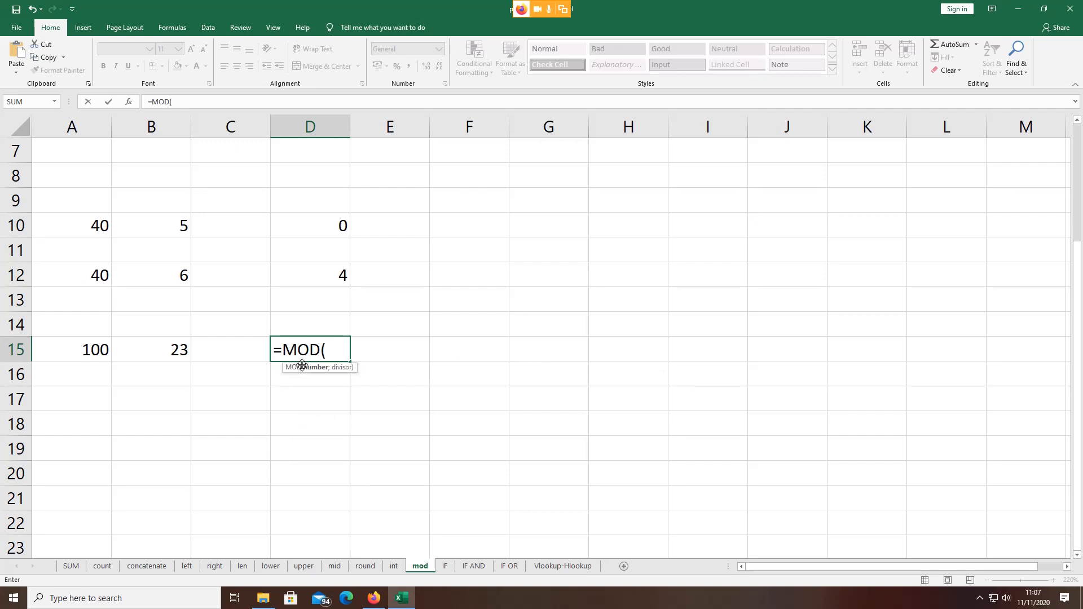
click(90, 349)
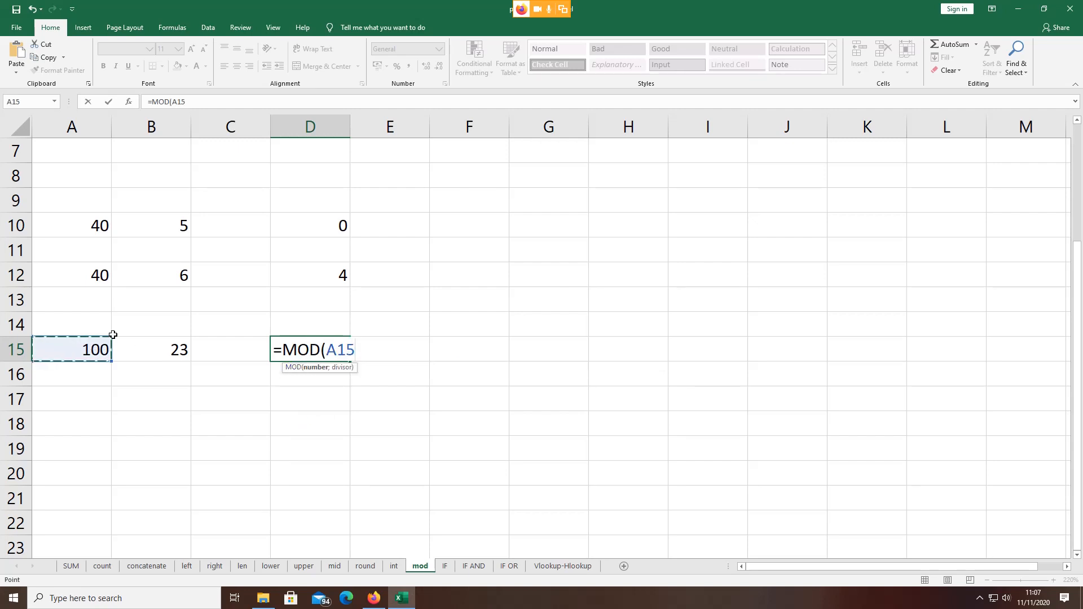
text(;)
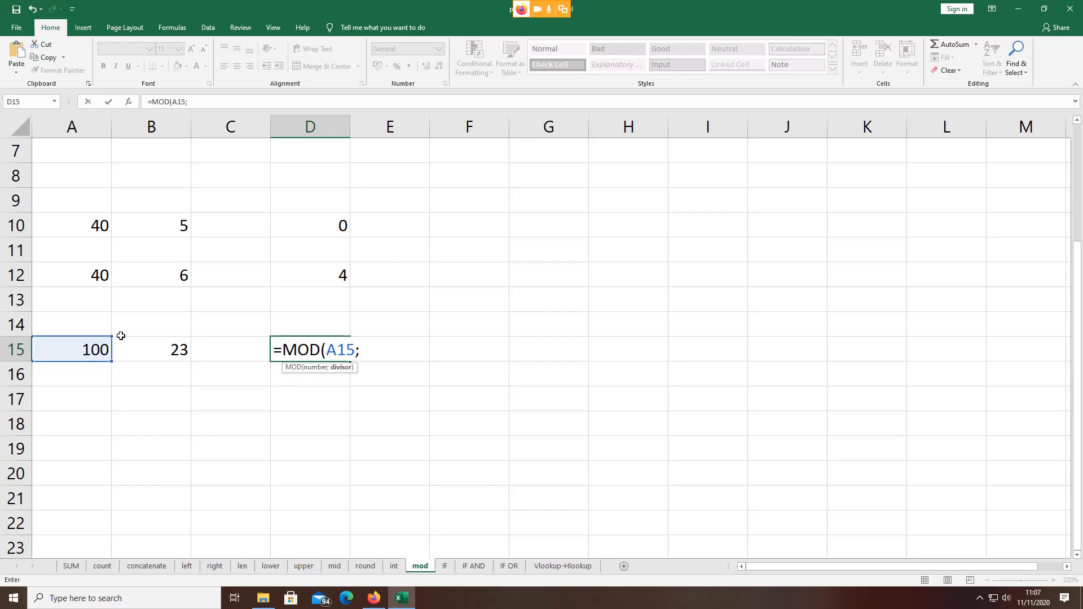
click(141, 345)
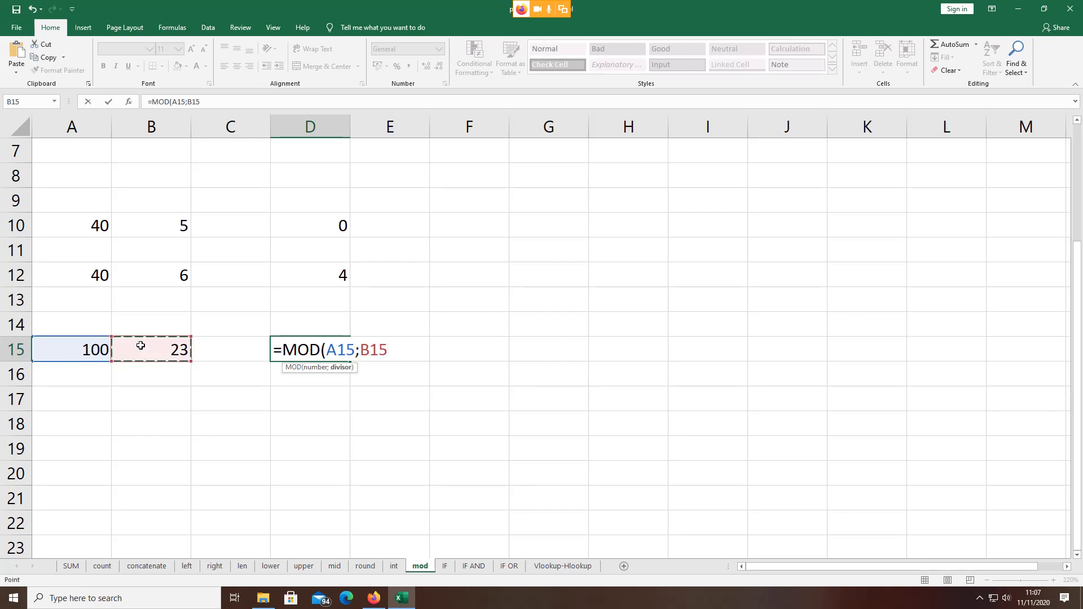
text())
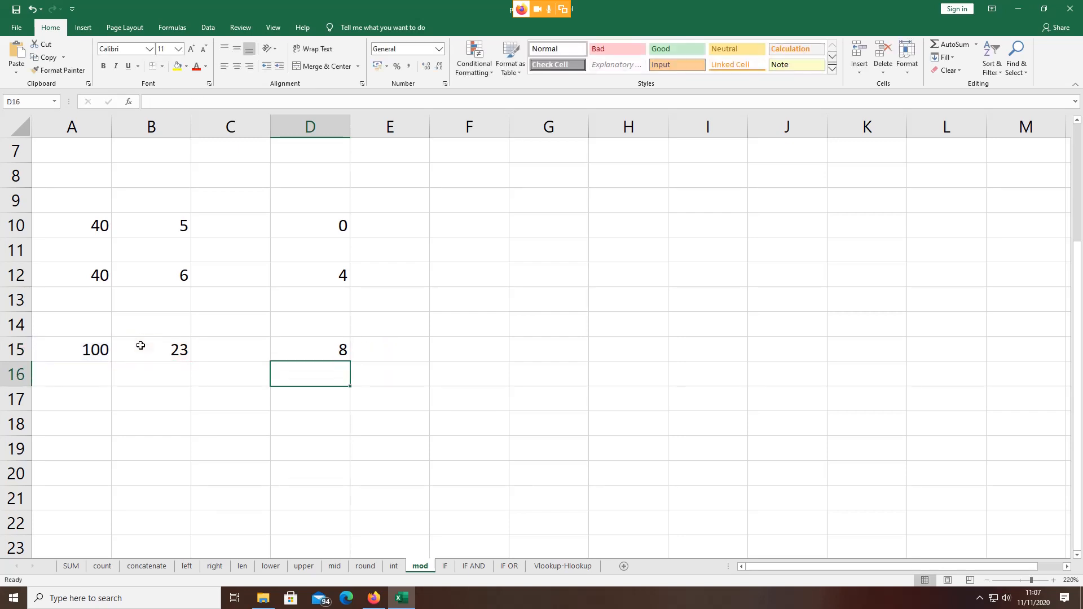
key(Return)
click(315, 350)
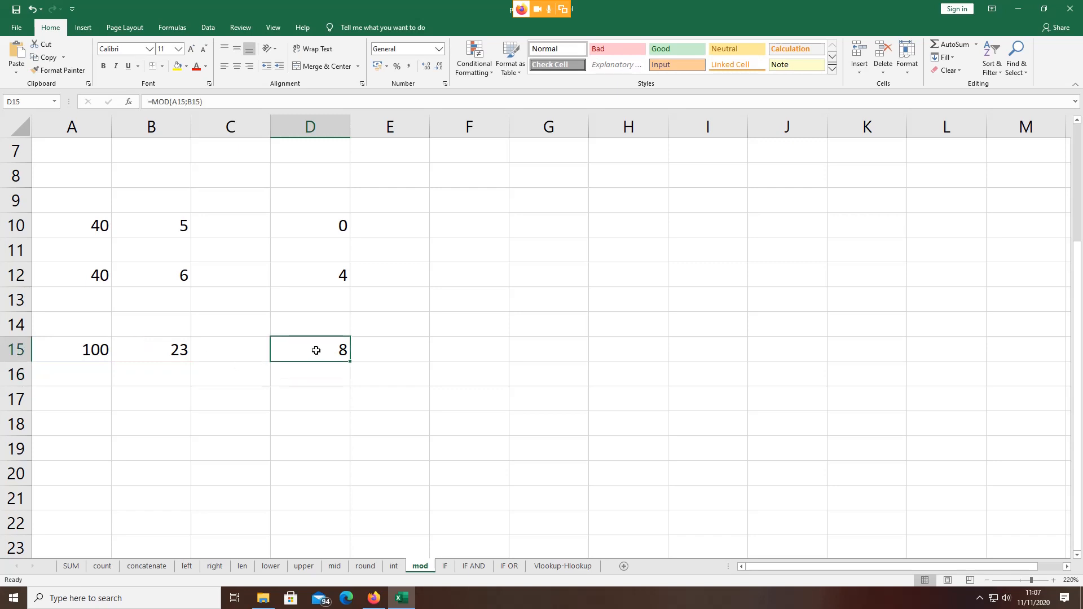
click(83, 350)
click(154, 351)
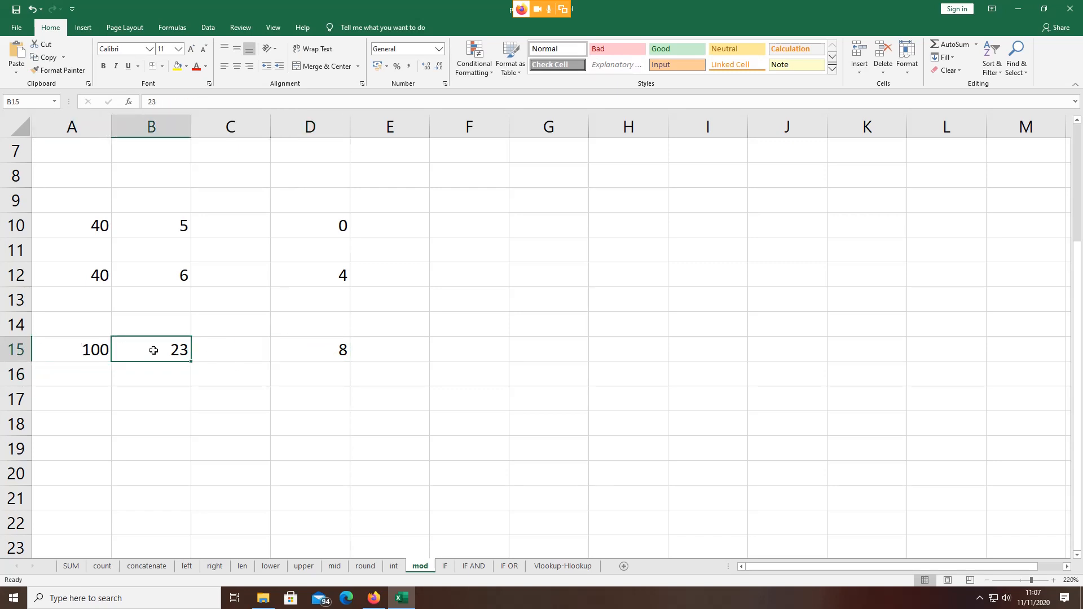
click(283, 347)
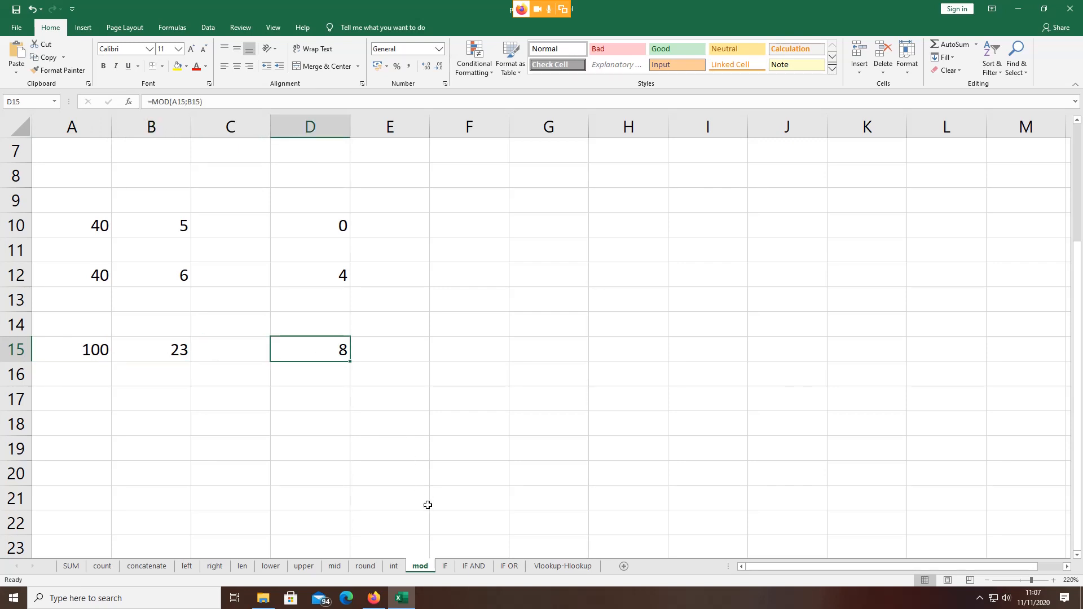
Step: Enter =A15/B15 in D17 (4,347826) and compare it with D15's MOD remainder of 8
click(318, 398)
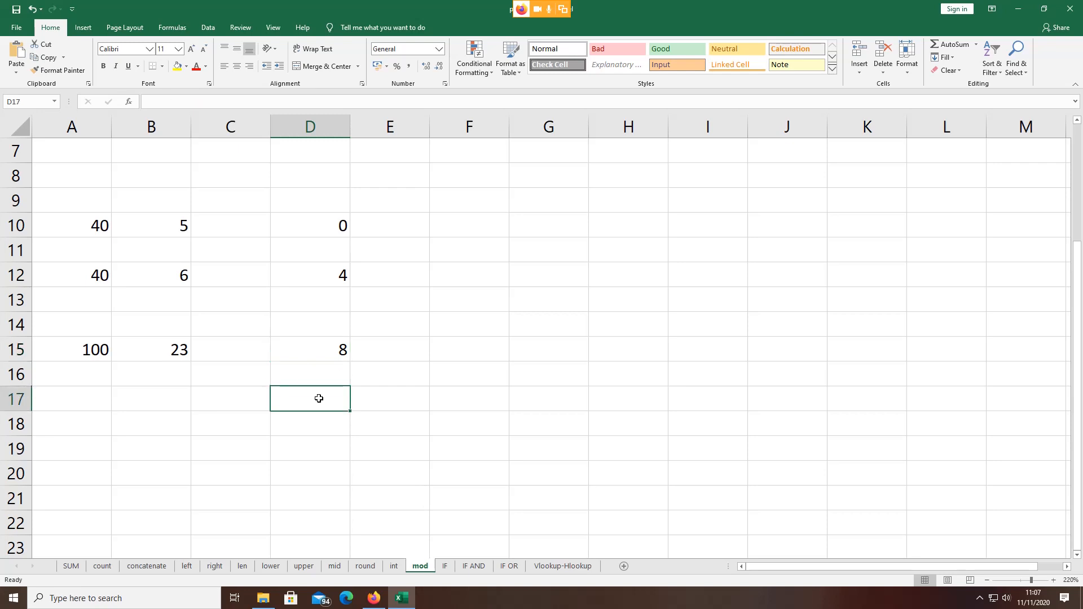
text(=)
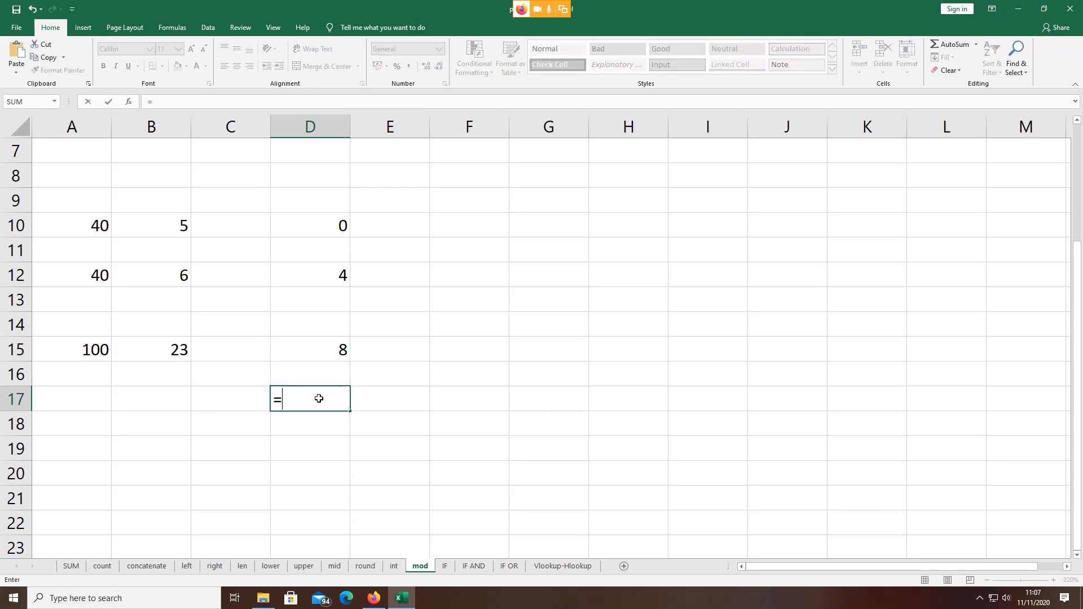
click(91, 349)
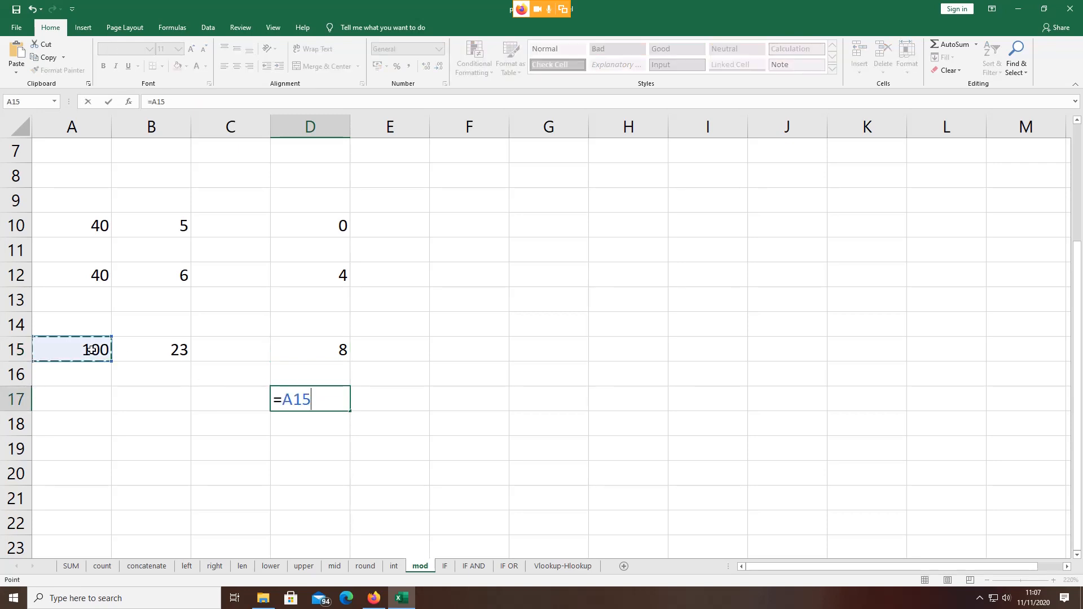
text(/)
click(148, 355)
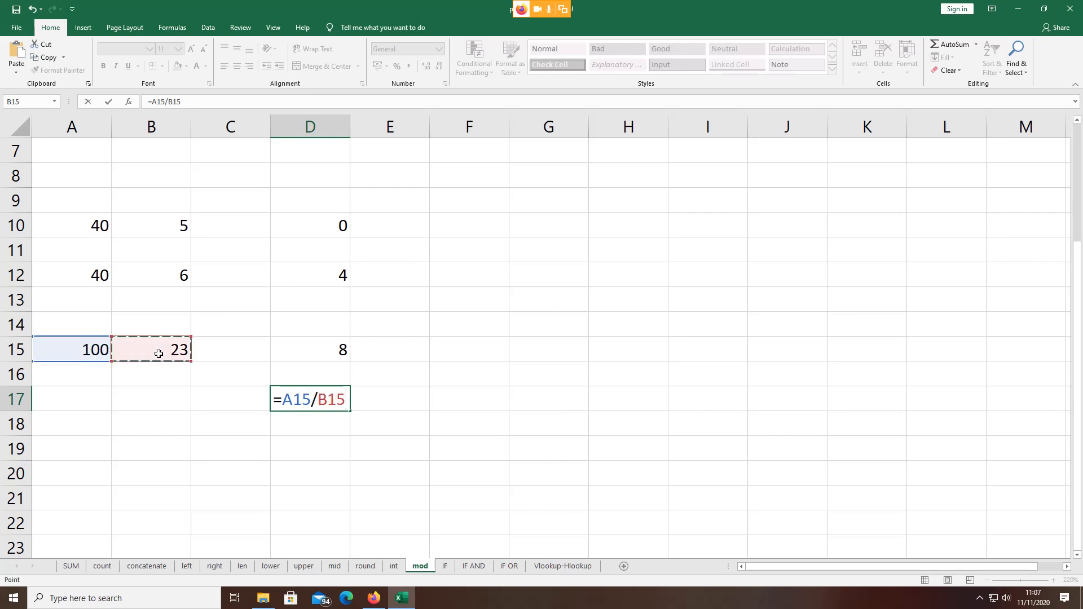
key(Return)
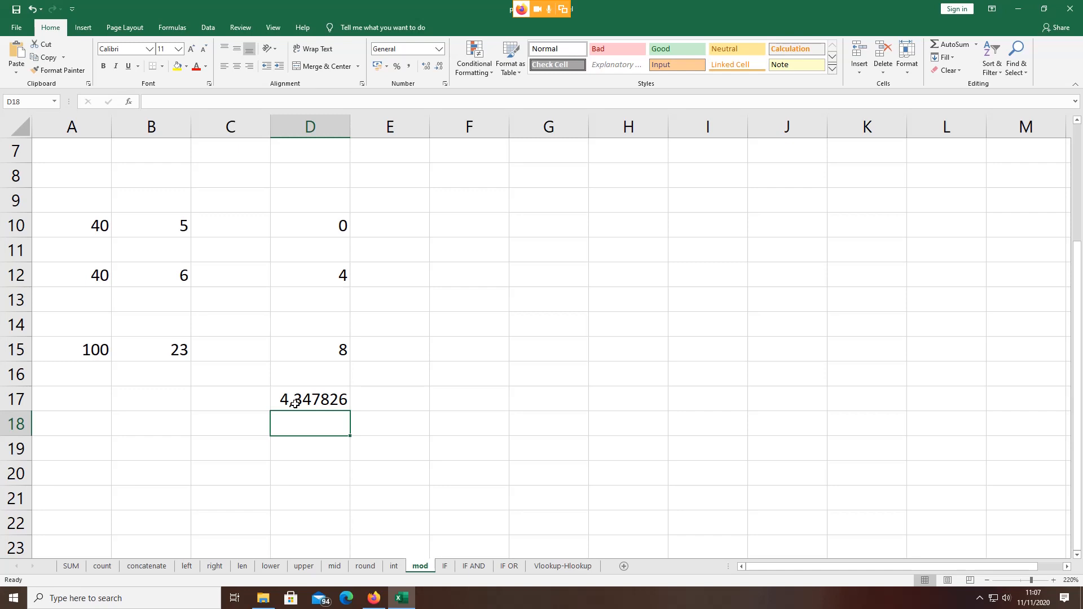
click(295, 403)
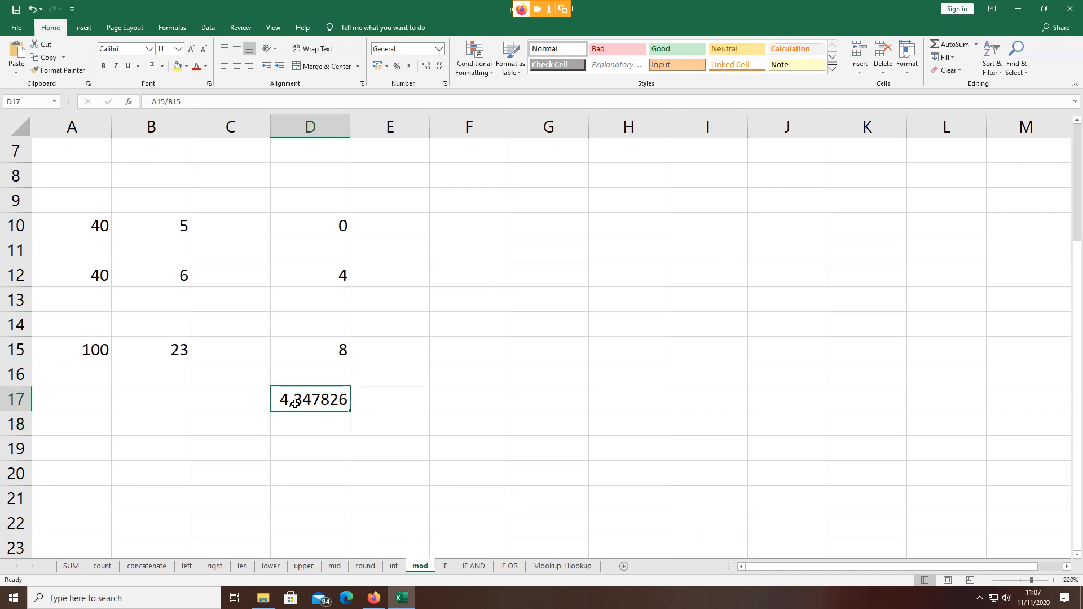
click(320, 353)
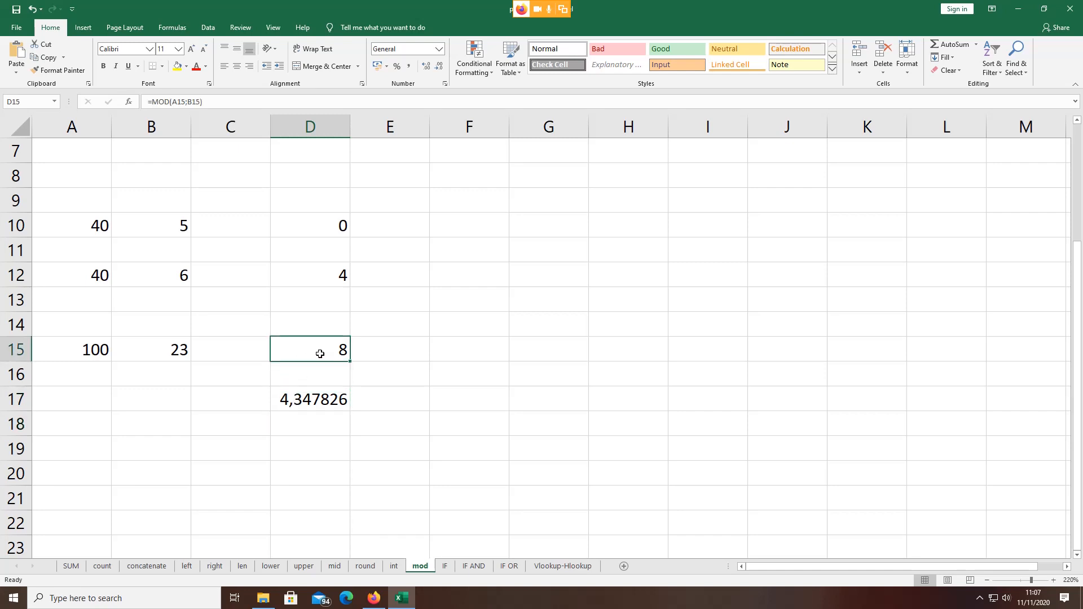
Step: Switch to the IF sheet and review the student table and D3's nested IF formula
click(444, 567)
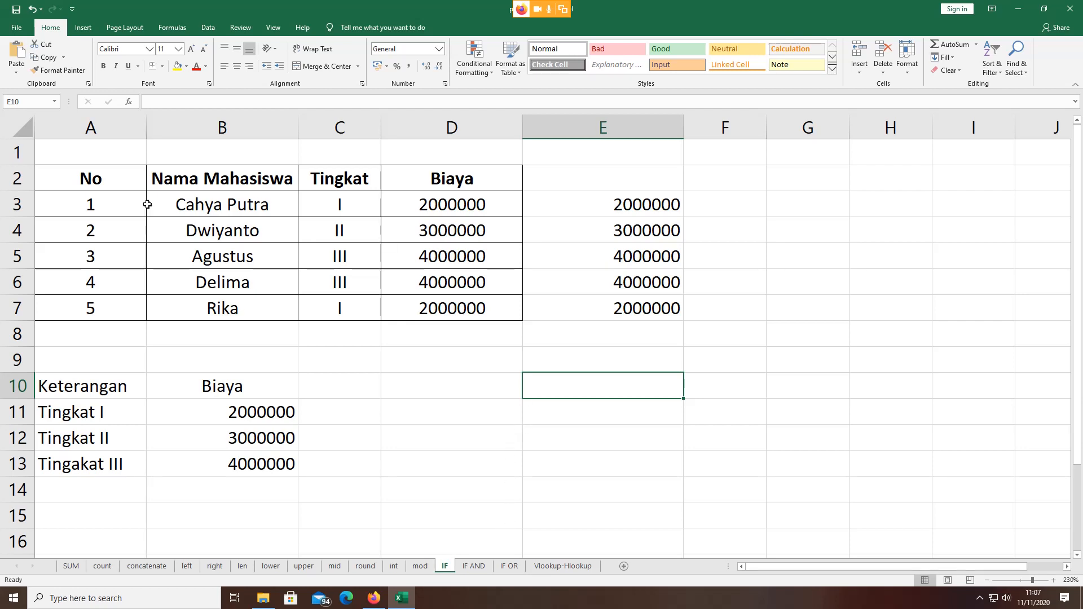
click(47, 154)
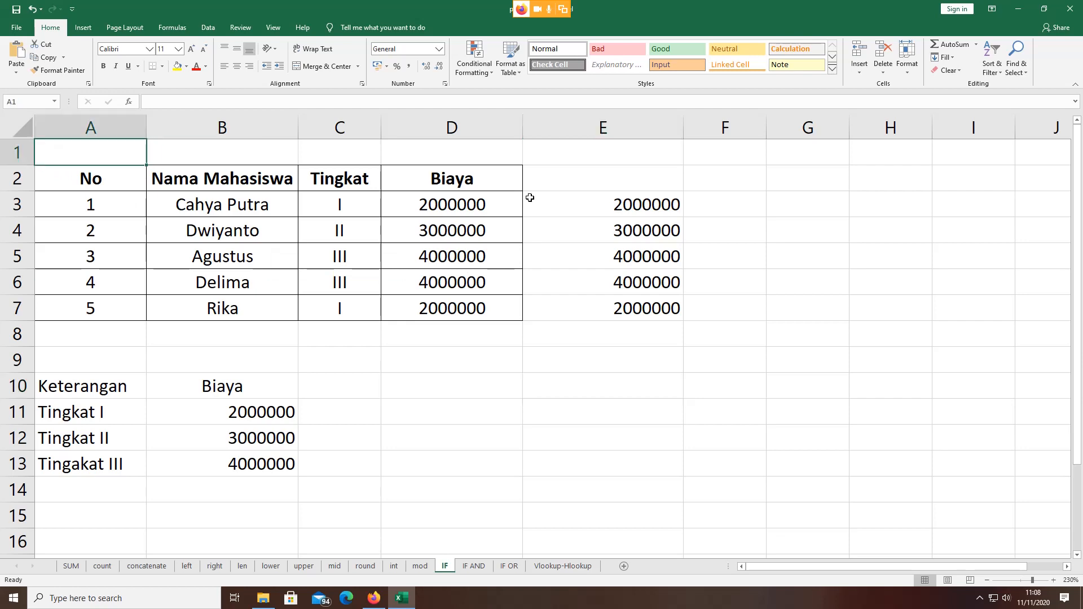
click(640, 159)
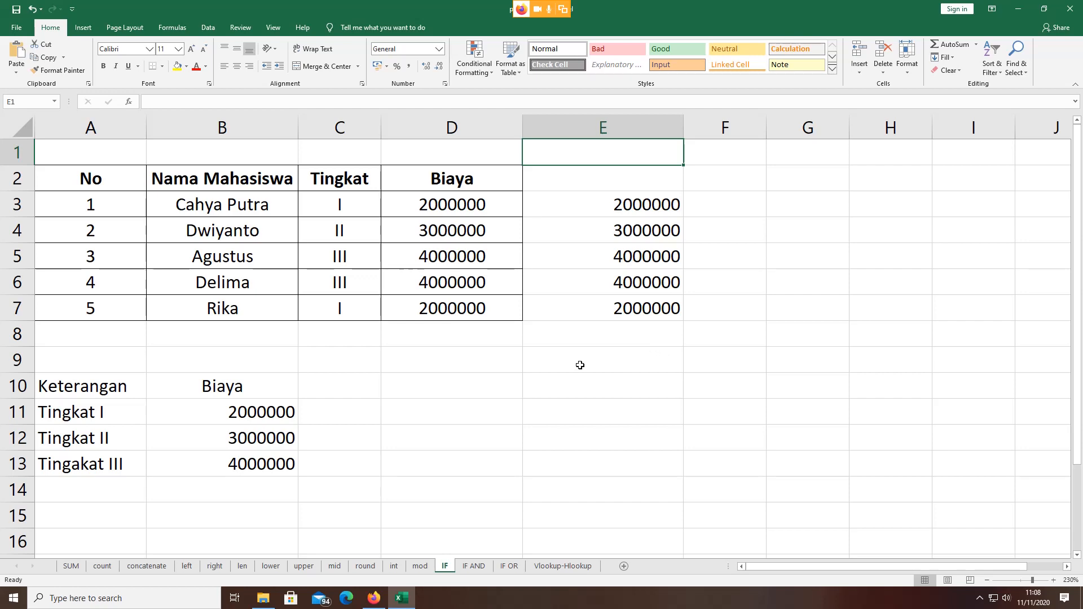
click(421, 209)
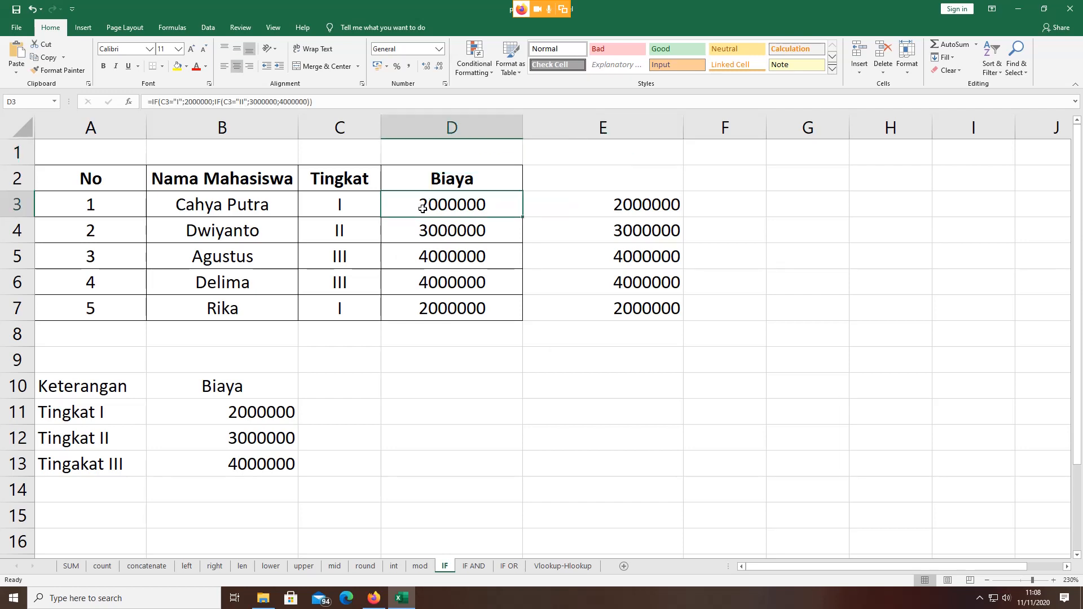
click(465, 343)
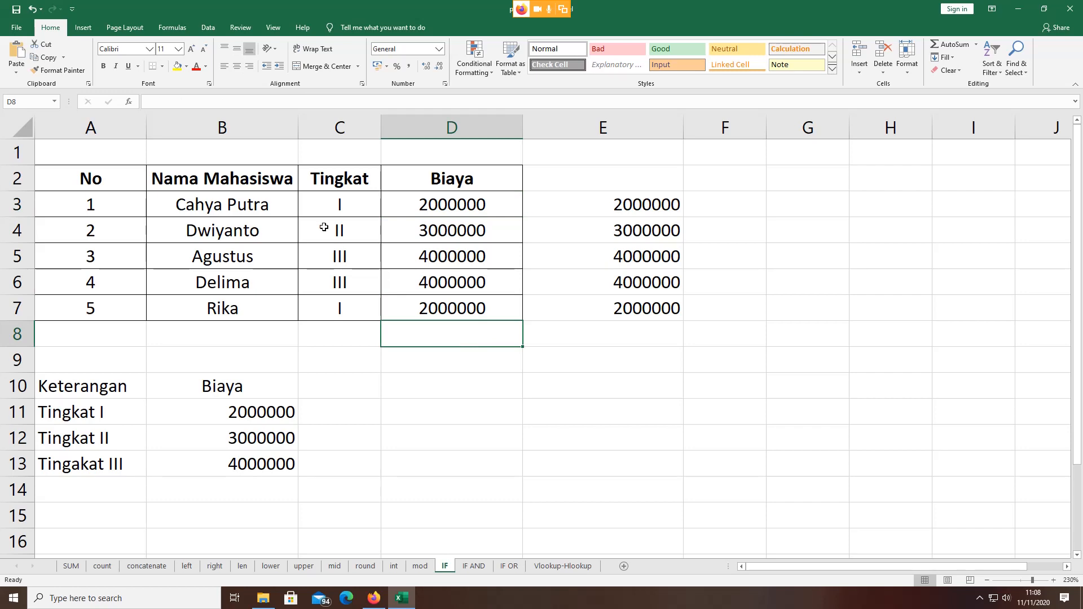
click(426, 215)
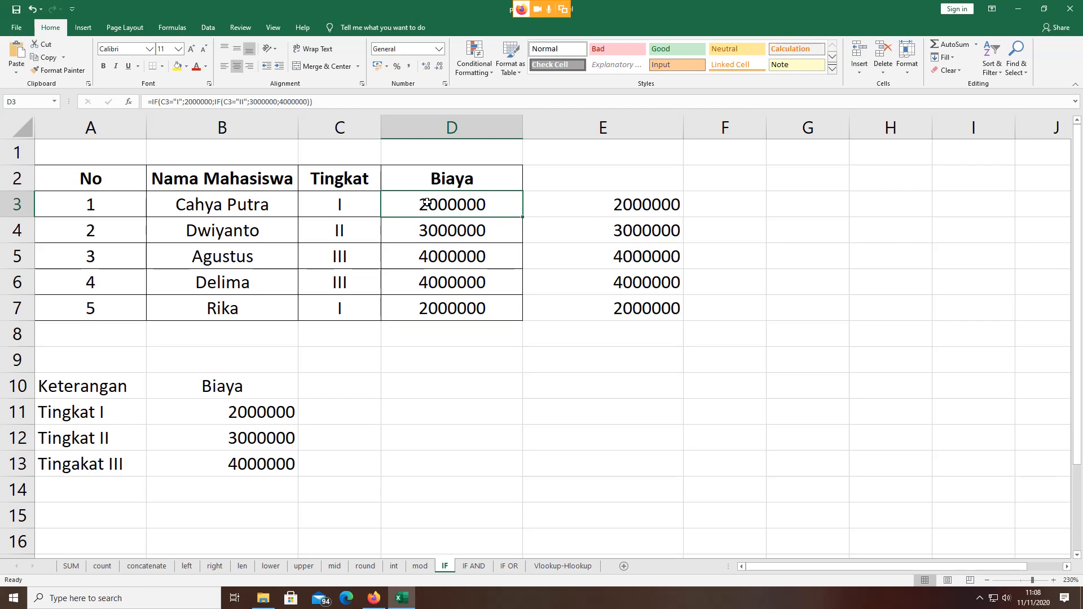
click(72, 204)
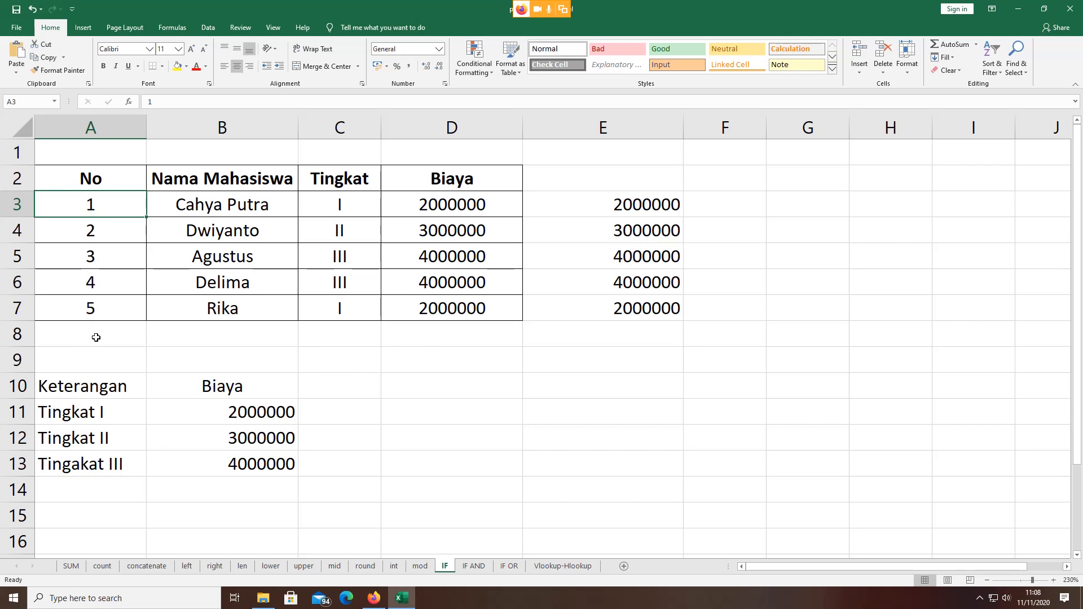
click(167, 175)
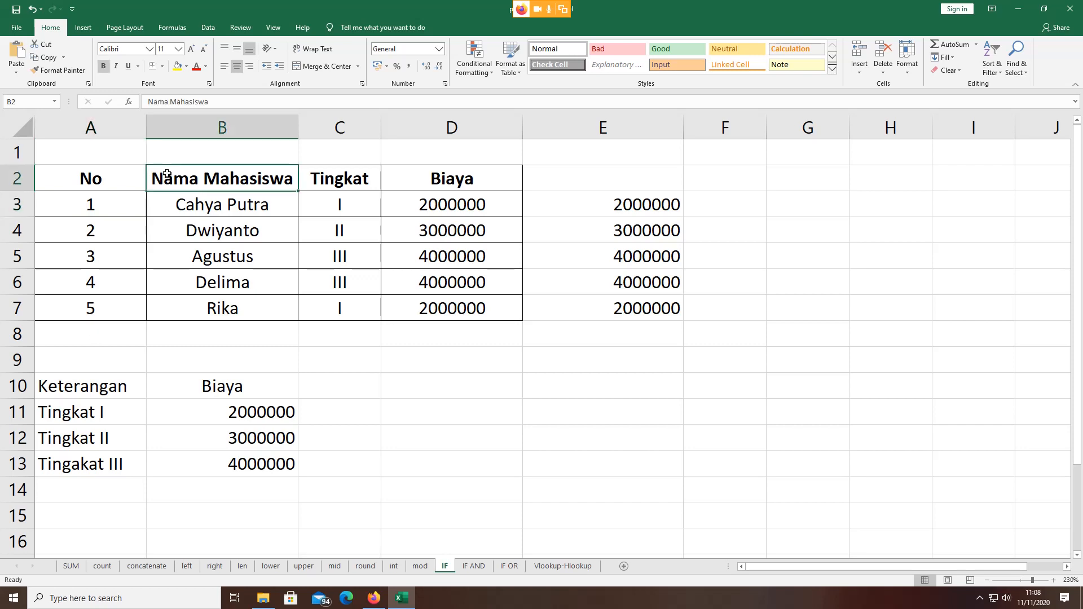
click(355, 184)
click(468, 177)
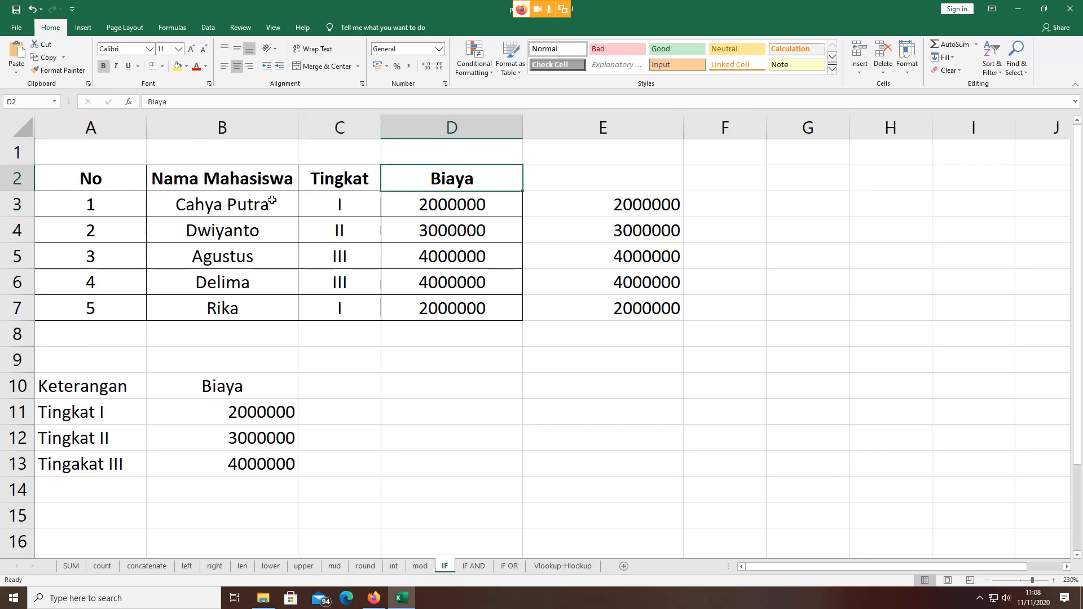
click(219, 205)
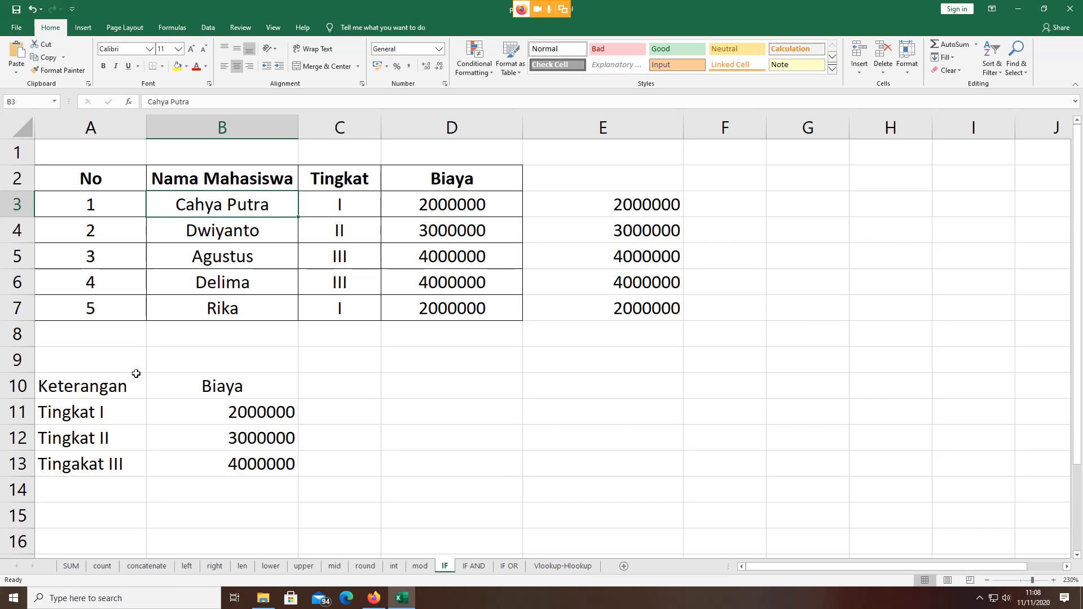
Step: Review the Keterangan/Biaya fee list (Tingkat I 2000000 to Tingkat III 4000000), then select E3:E7
drag(65, 380, 231, 469)
click(219, 494)
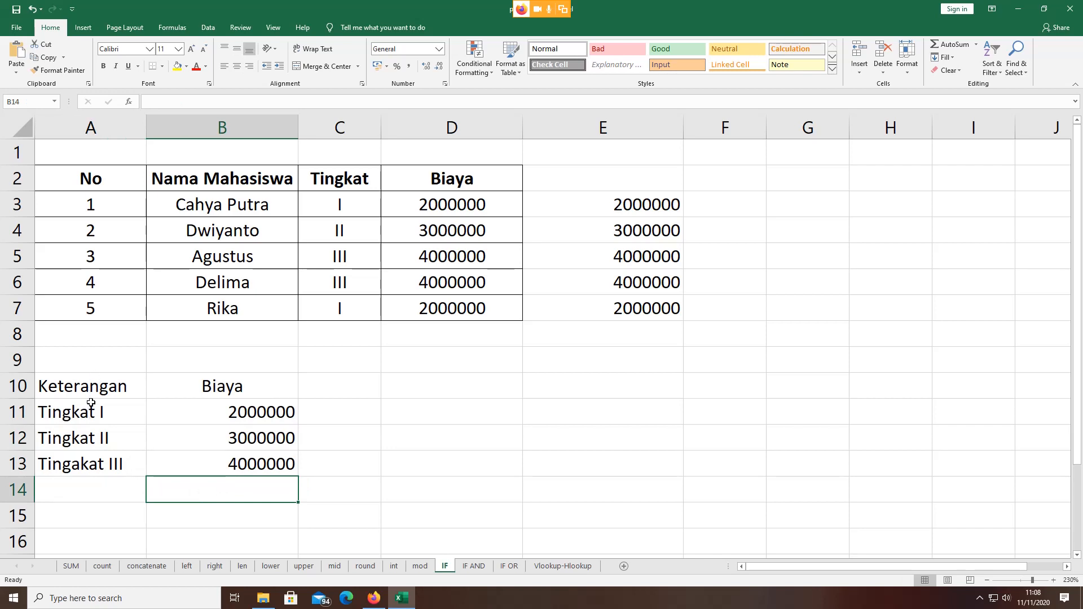
click(233, 413)
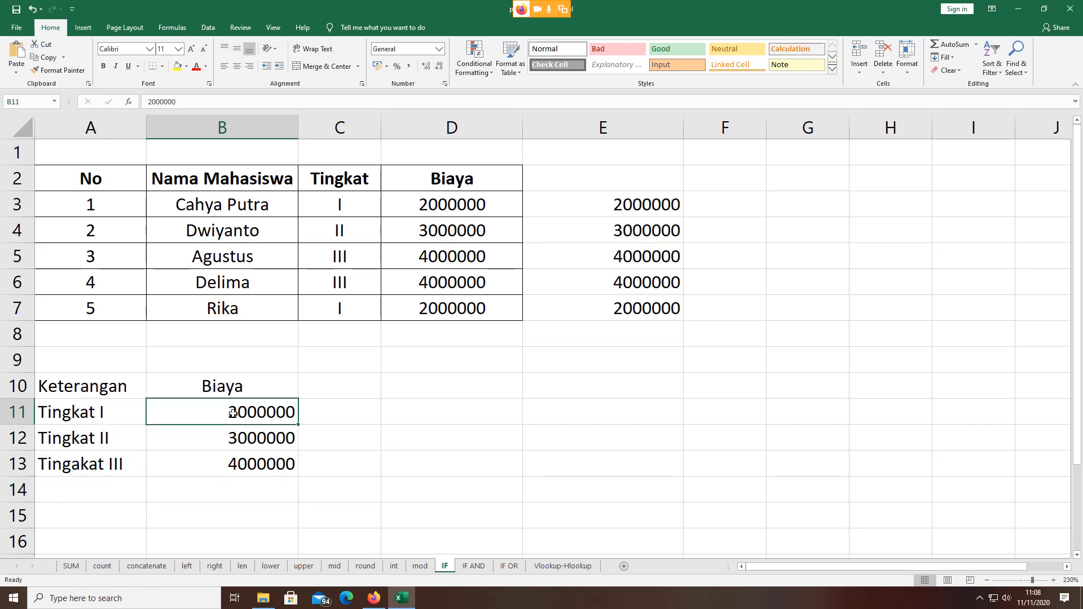
click(110, 433)
click(285, 441)
click(100, 461)
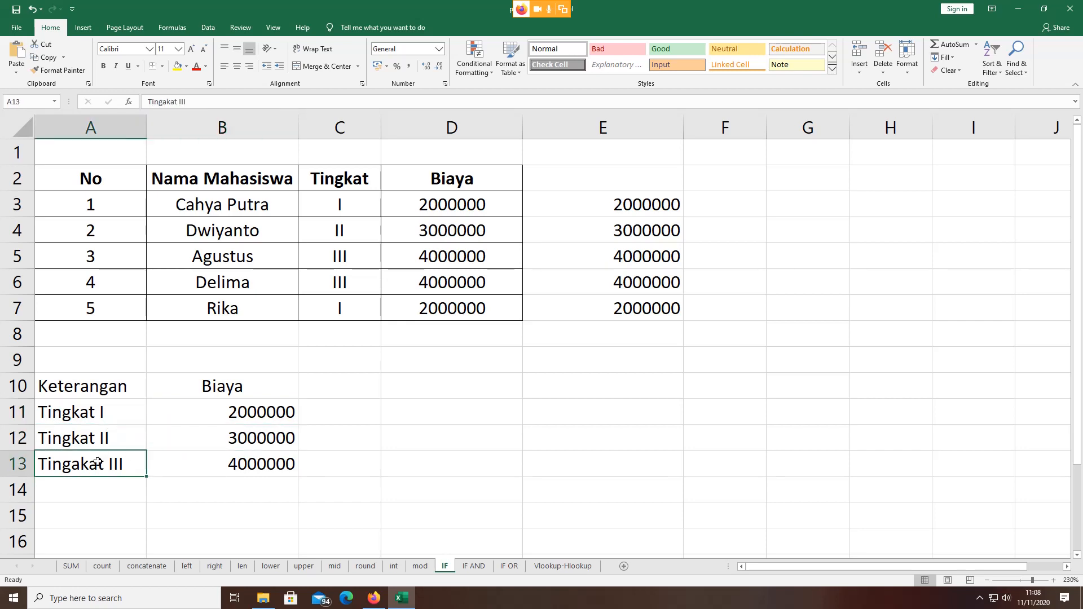
click(216, 470)
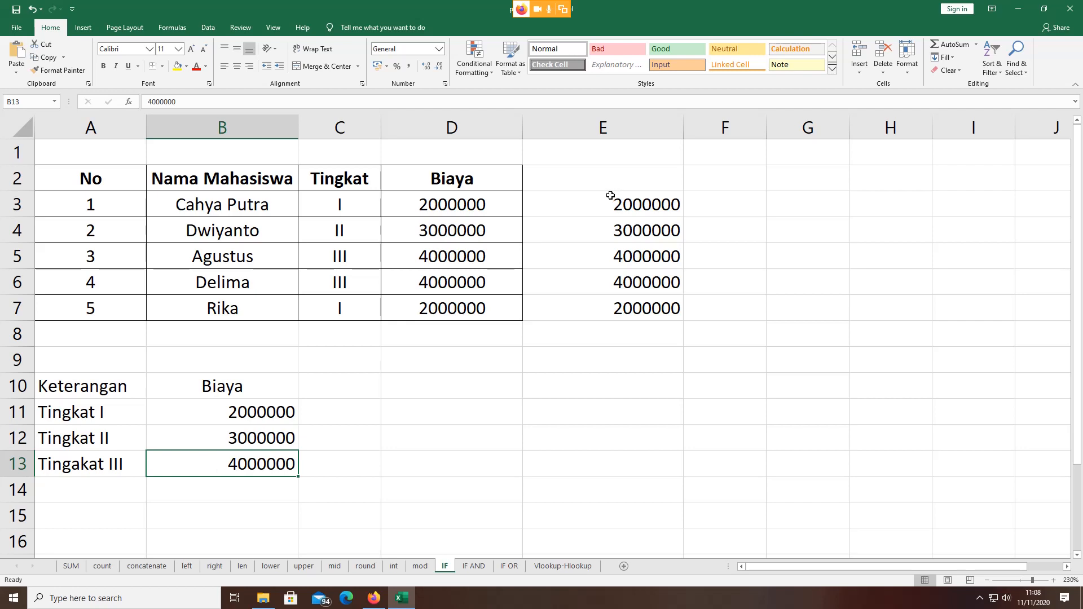
drag(610, 195, 617, 311)
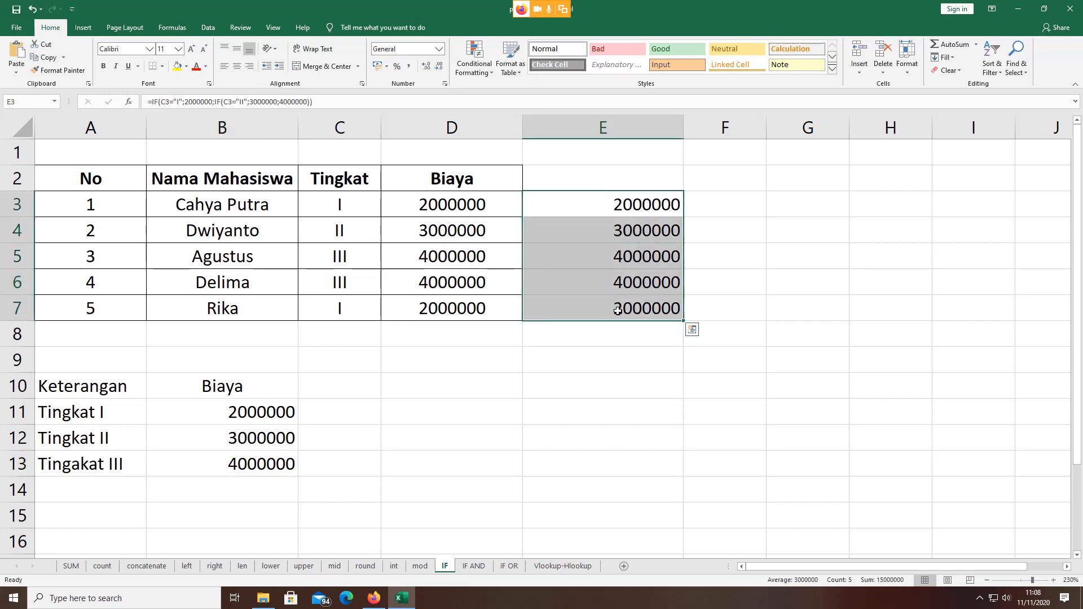
Step: Clear the extra values from E3:E7 and compare the IF formulas in D3 and D4
key(Delete)
click(619, 351)
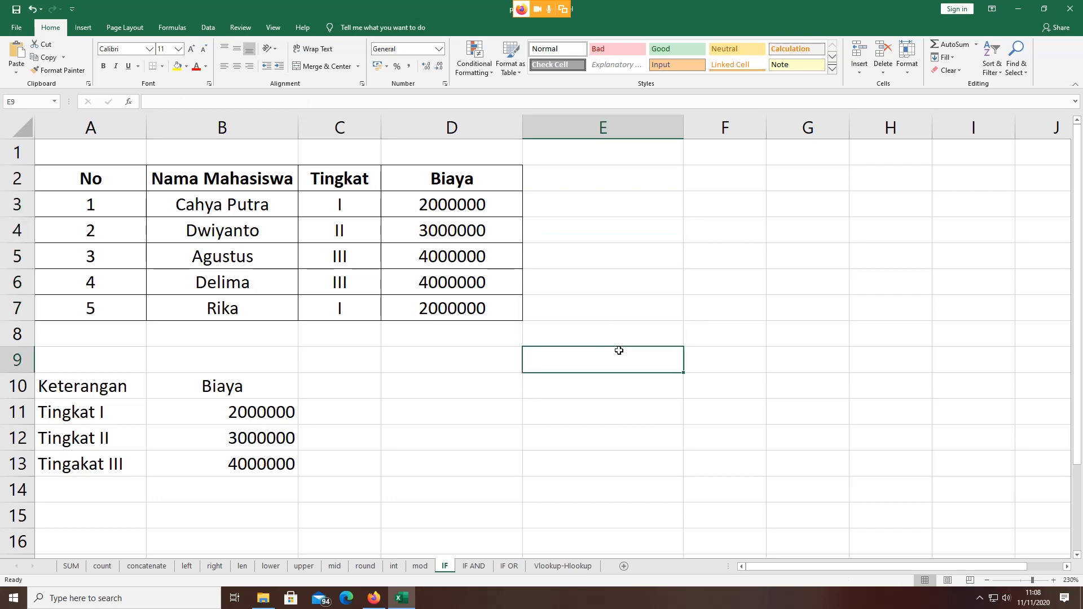
click(462, 207)
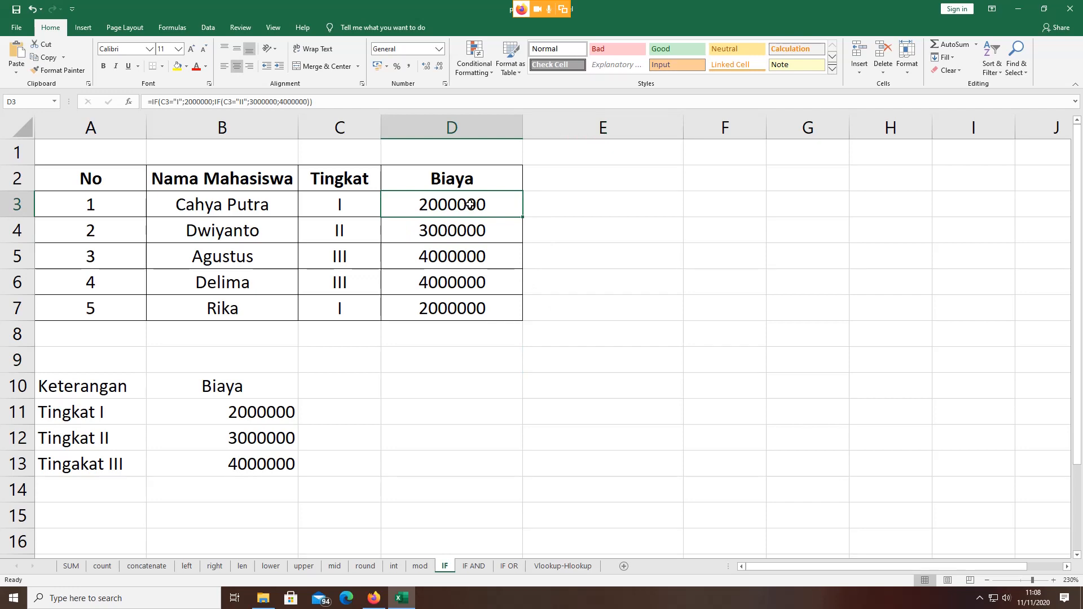
click(480, 231)
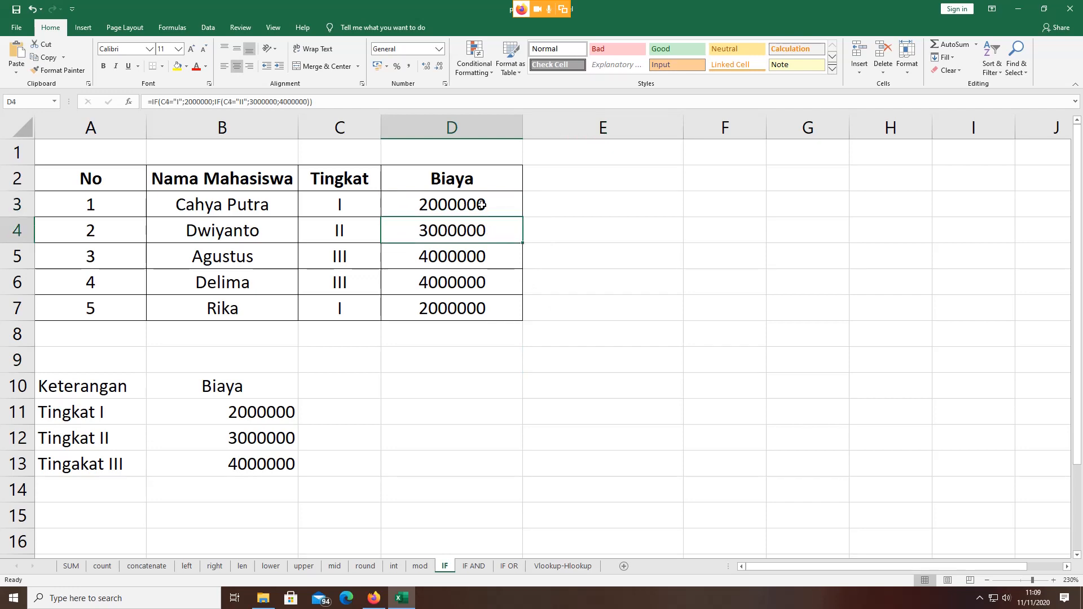
Step: Edit D3's formula in-cell and highlight its C3="I" condition
click(473, 205)
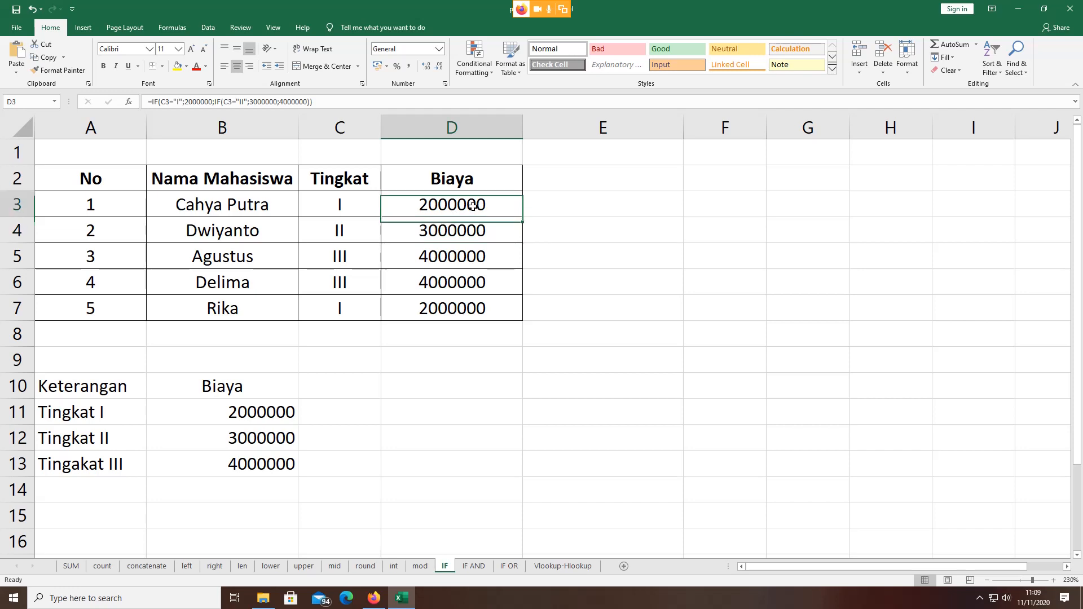
double_click(473, 205)
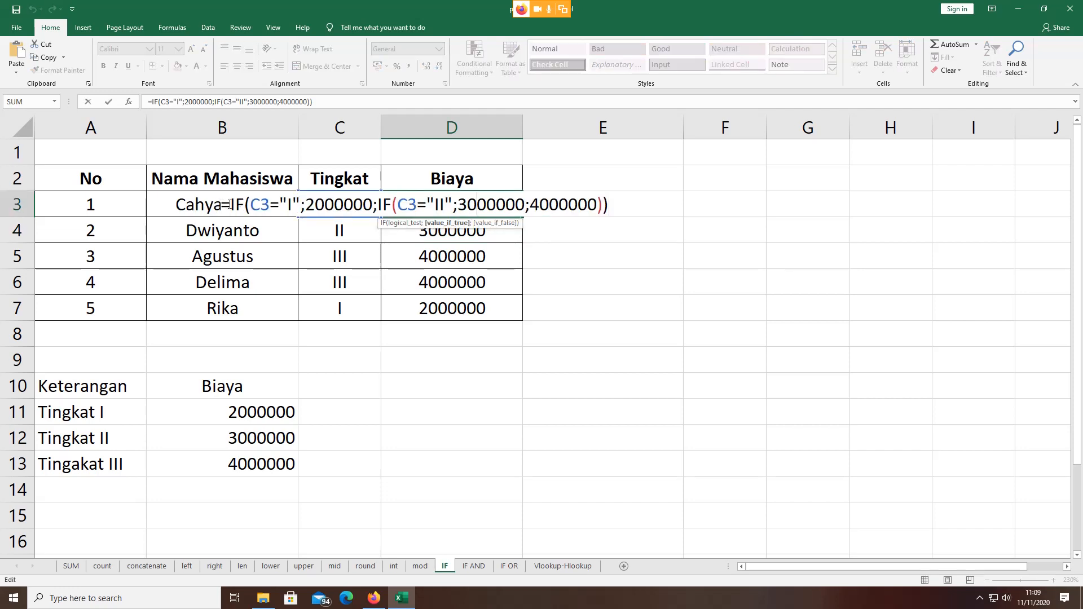
drag(230, 205, 269, 205)
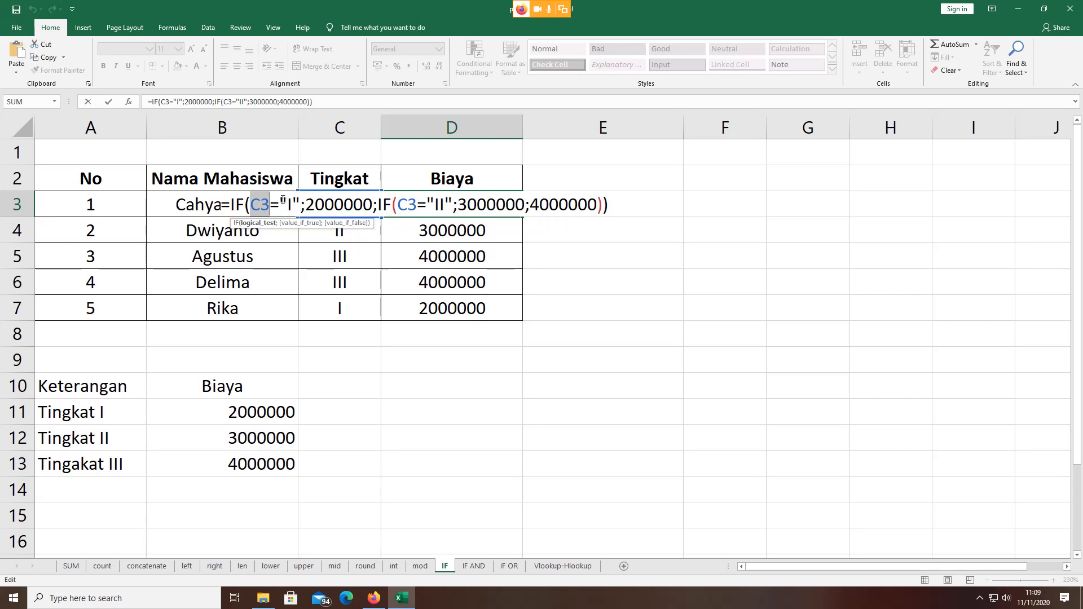
Step: Highlight D3's first condition C3="I" and its 2000000 true value
drag(287, 203, 293, 203)
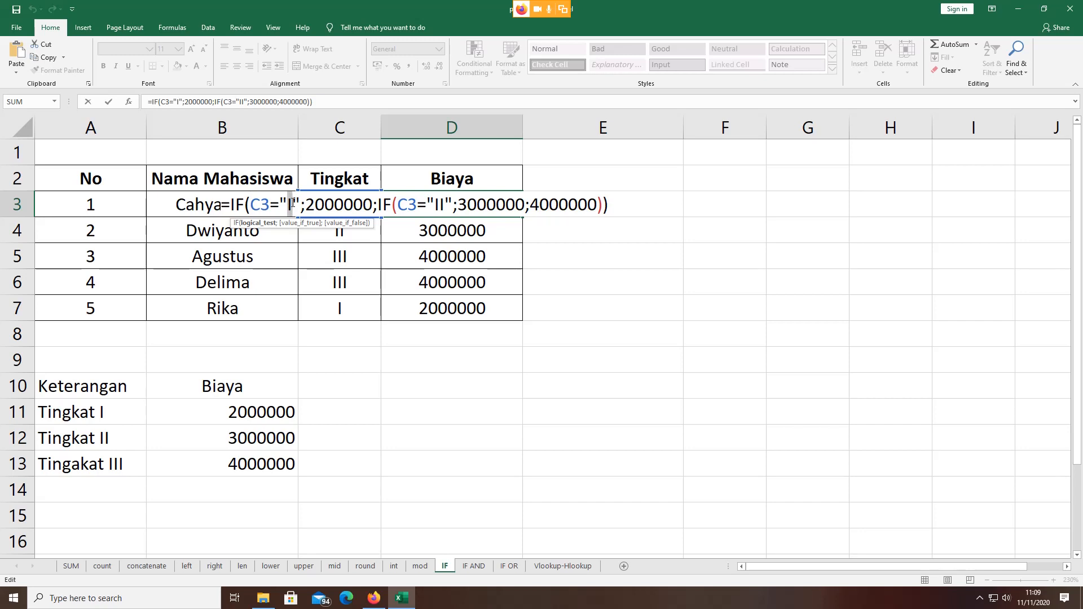
click(292, 203)
drag(295, 203, 302, 203)
click(306, 203)
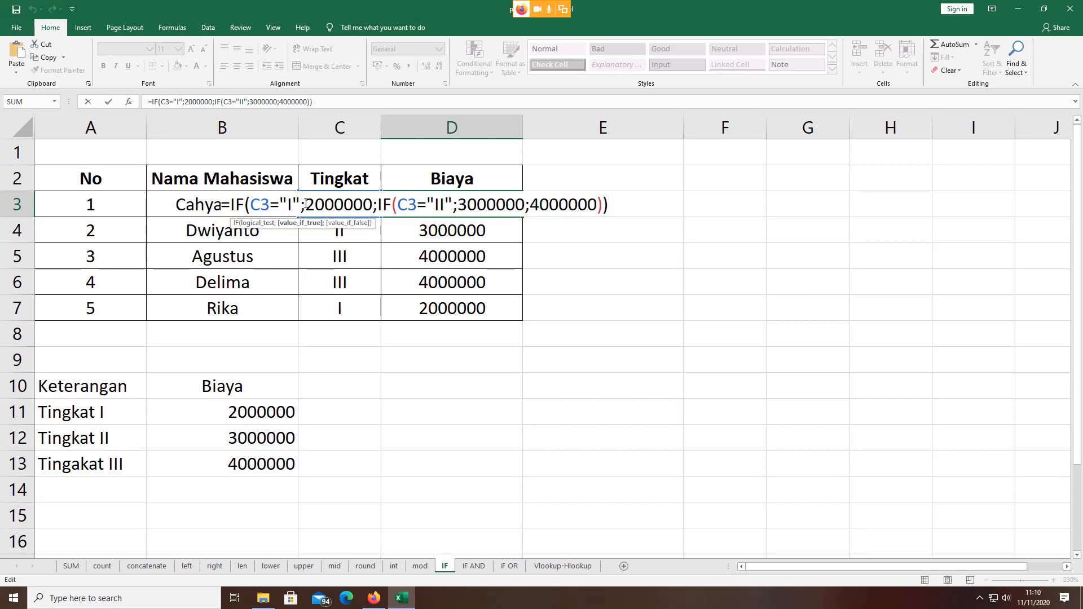
drag(305, 204, 373, 204)
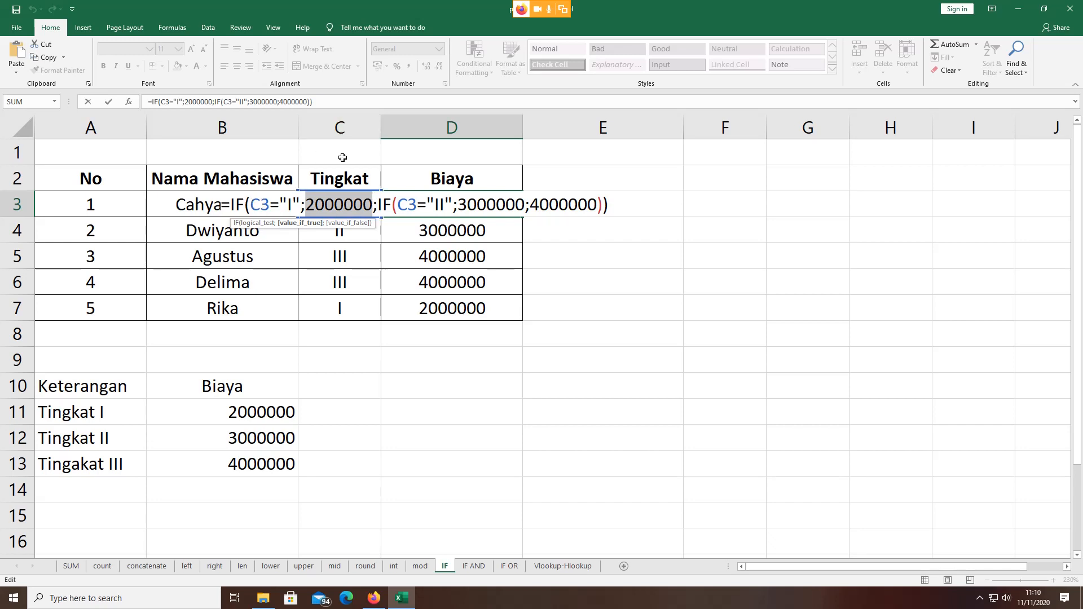
click(288, 204)
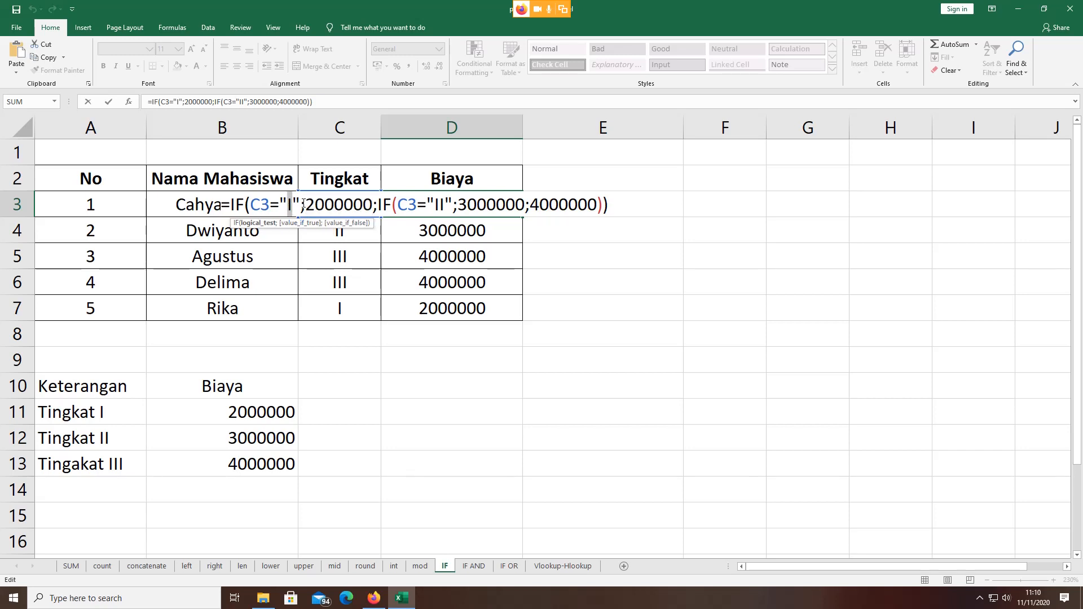
drag(307, 204, 371, 204)
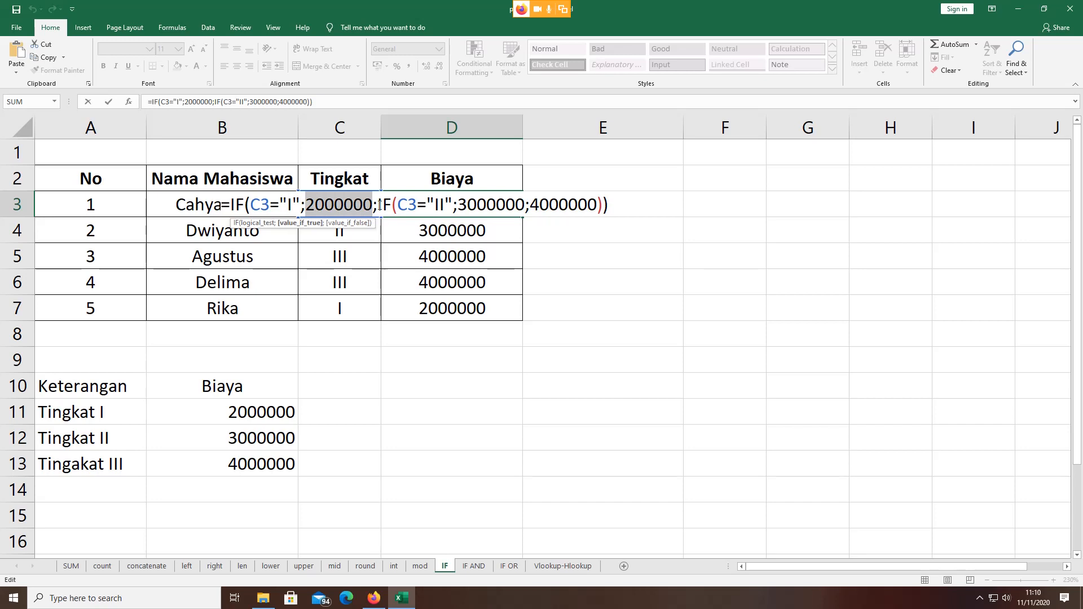
Step: Highlight the nested IF's "II" test, 3000000 and 4000000 fallback, then keep D3 unchanged
click(381, 202)
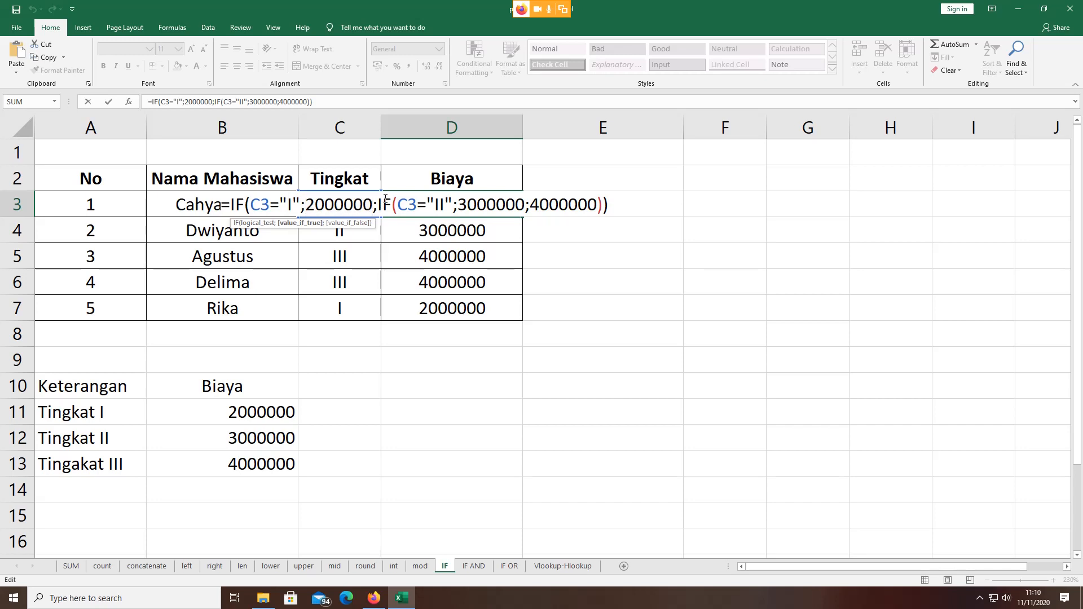
drag(382, 201, 388, 203)
double_click(437, 203)
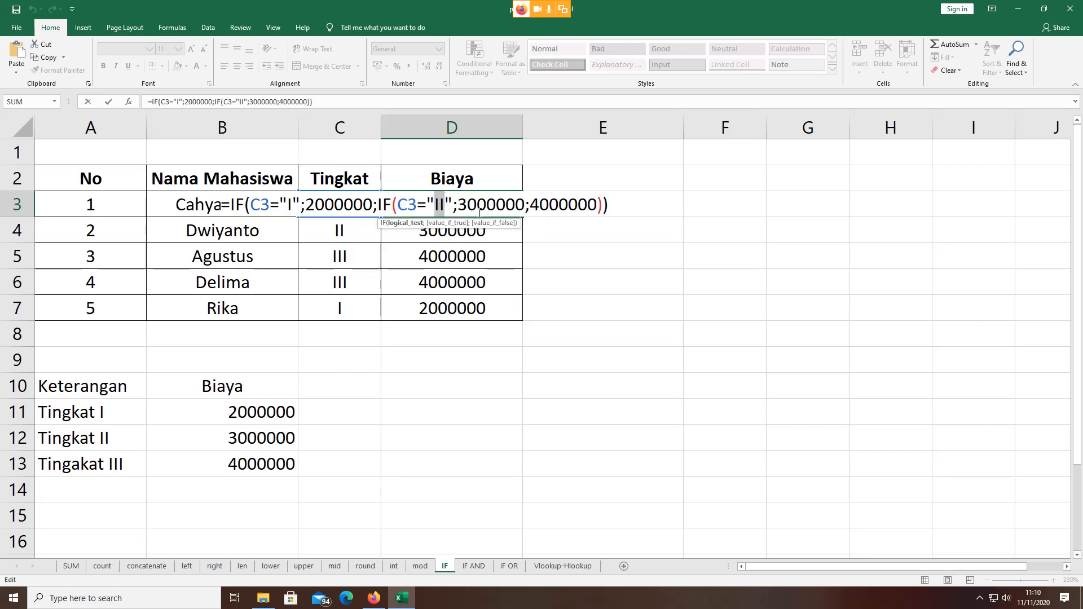
drag(465, 205, 517, 206)
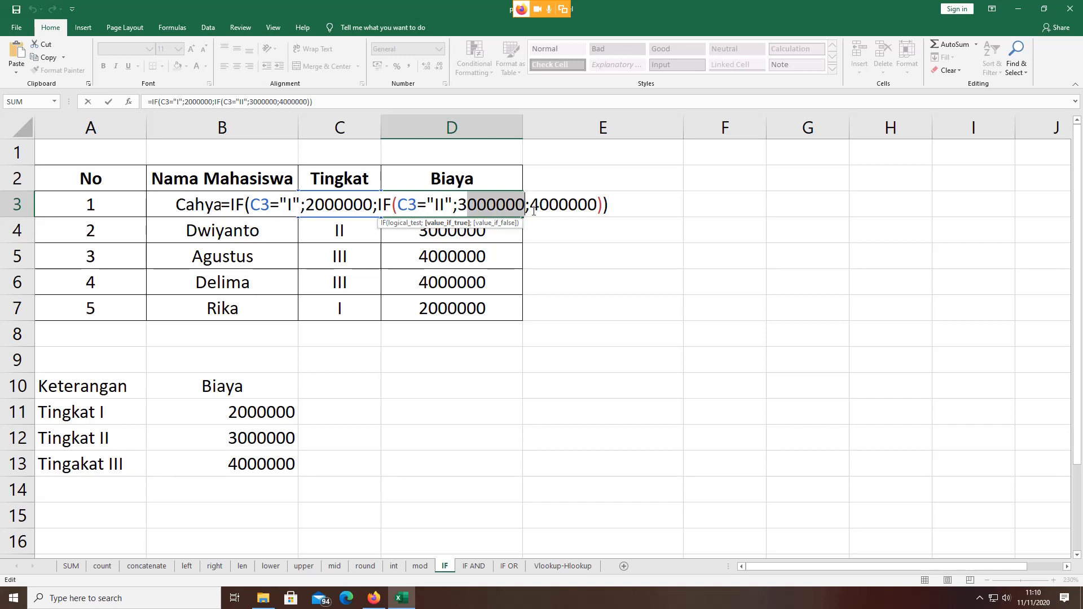
drag(531, 205, 593, 204)
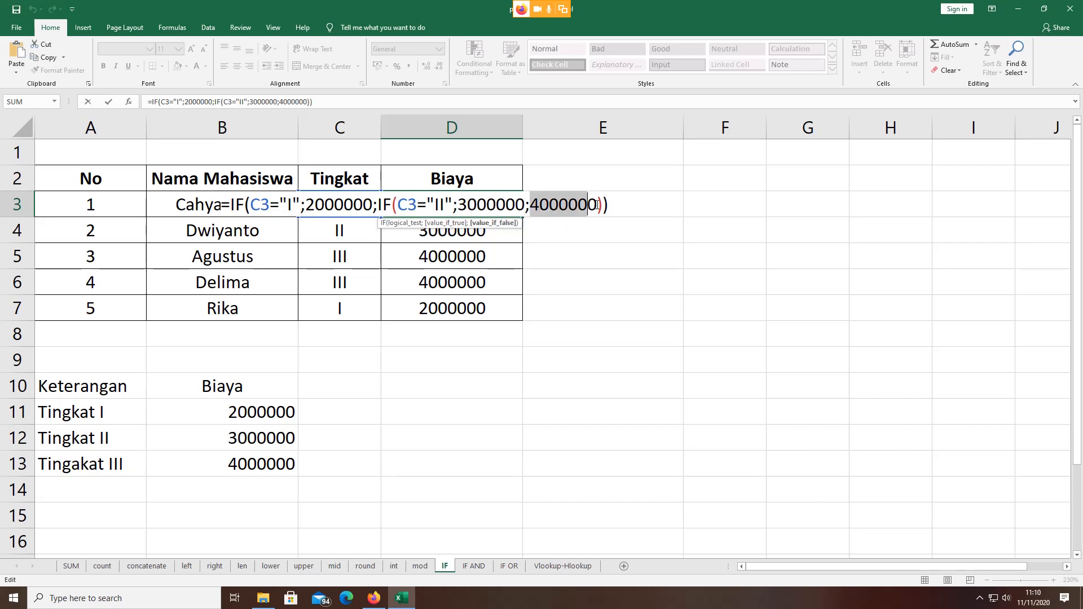
click(596, 204)
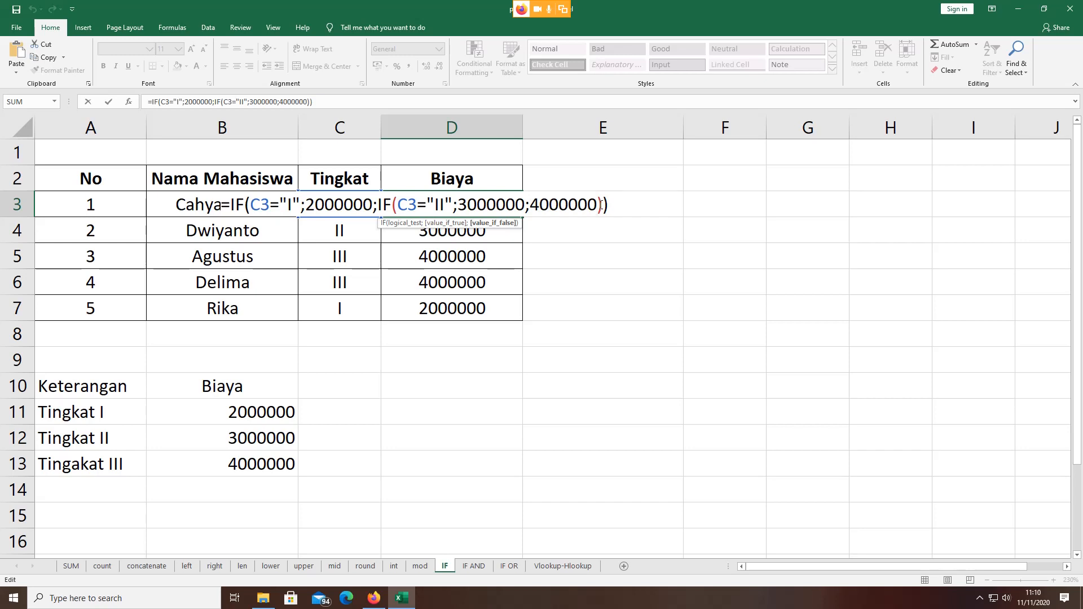
drag(597, 204, 604, 204)
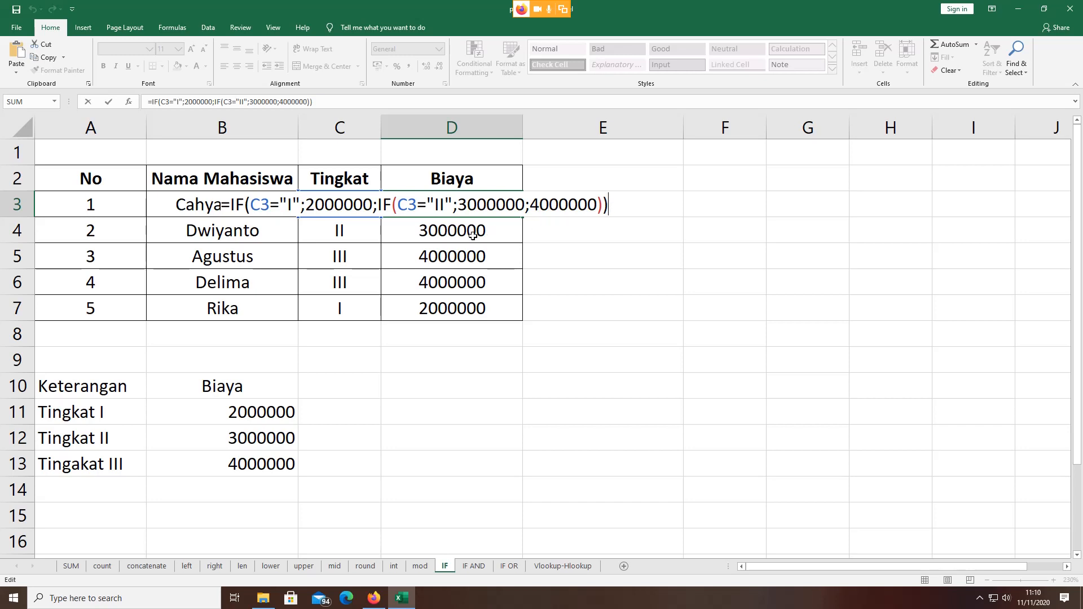
key(ctrl+Return)
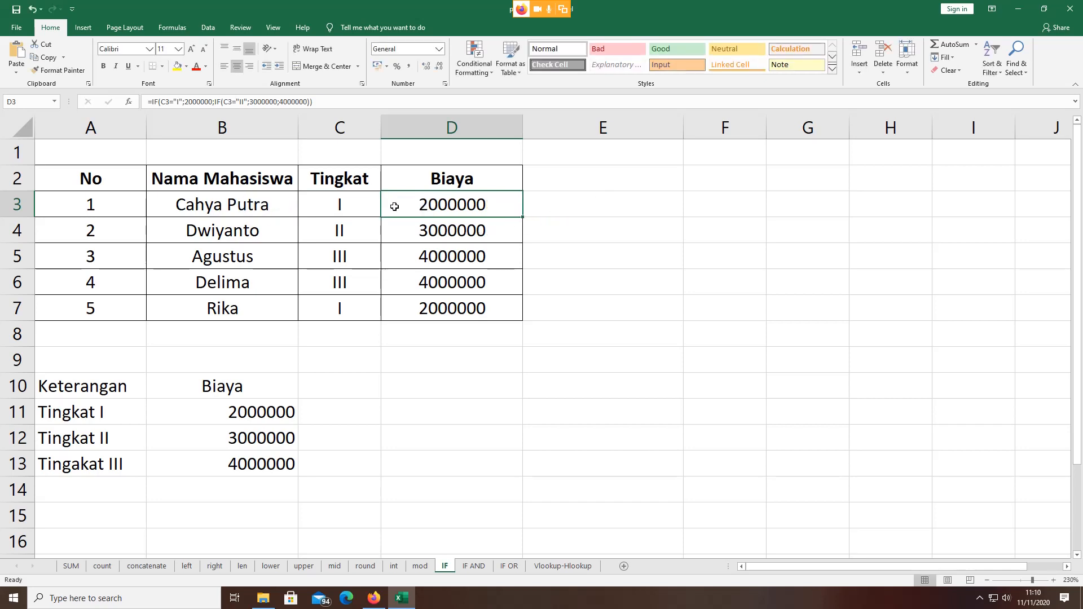
double_click(357, 206)
double_click(412, 203)
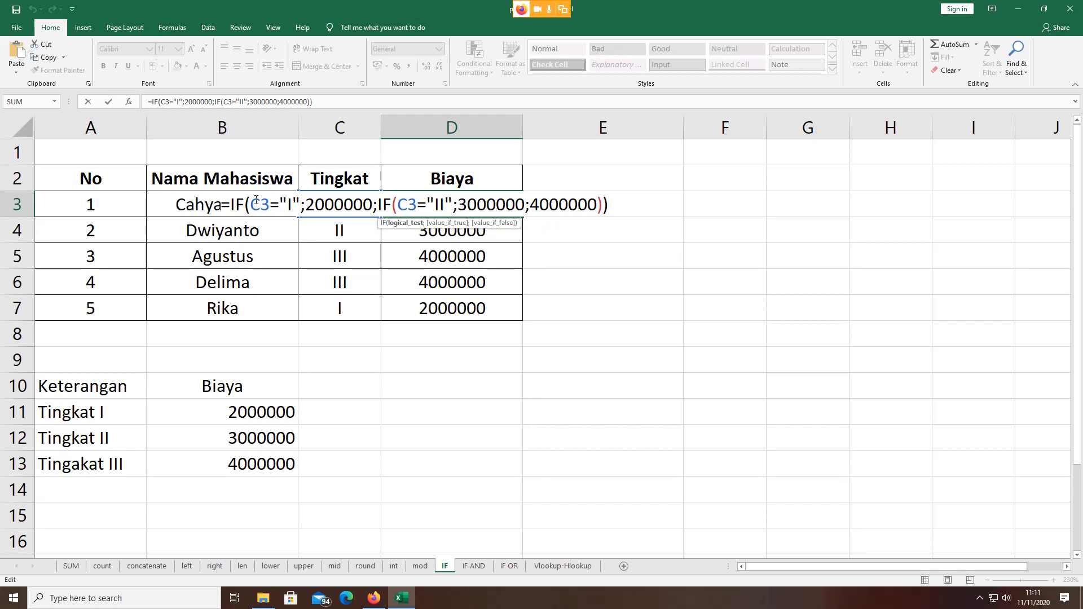
drag(256, 202, 271, 204)
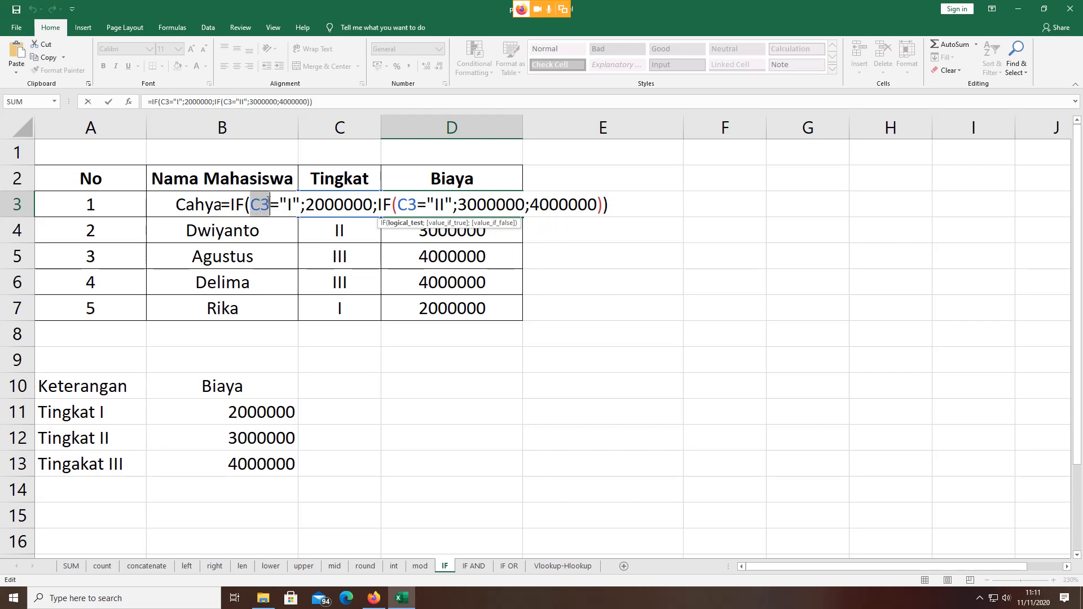
double_click(290, 205)
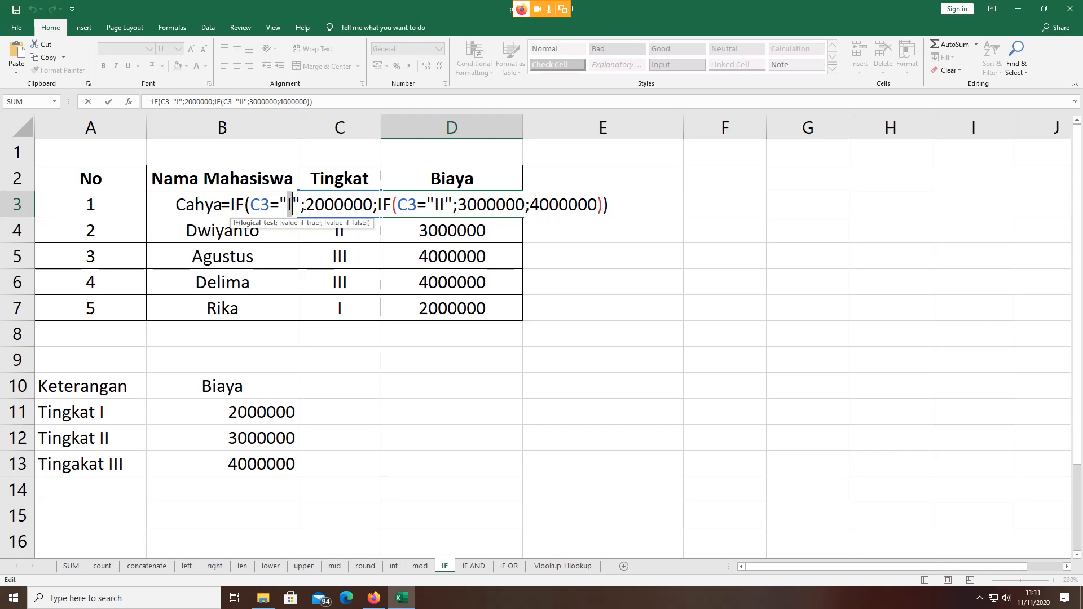
drag(304, 205, 378, 204)
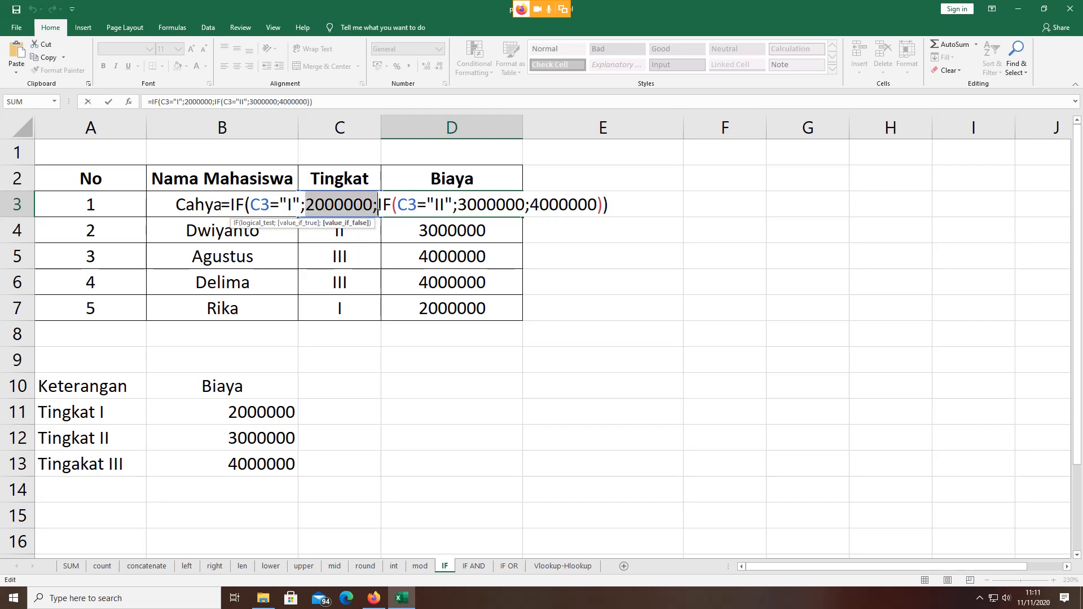
drag(383, 206, 501, 203)
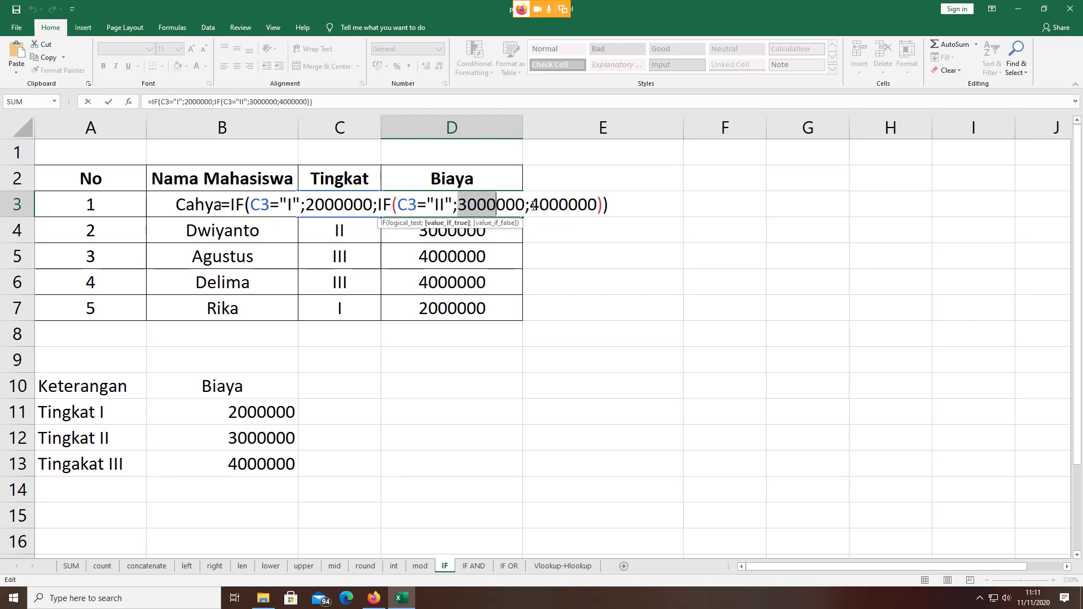
click(533, 205)
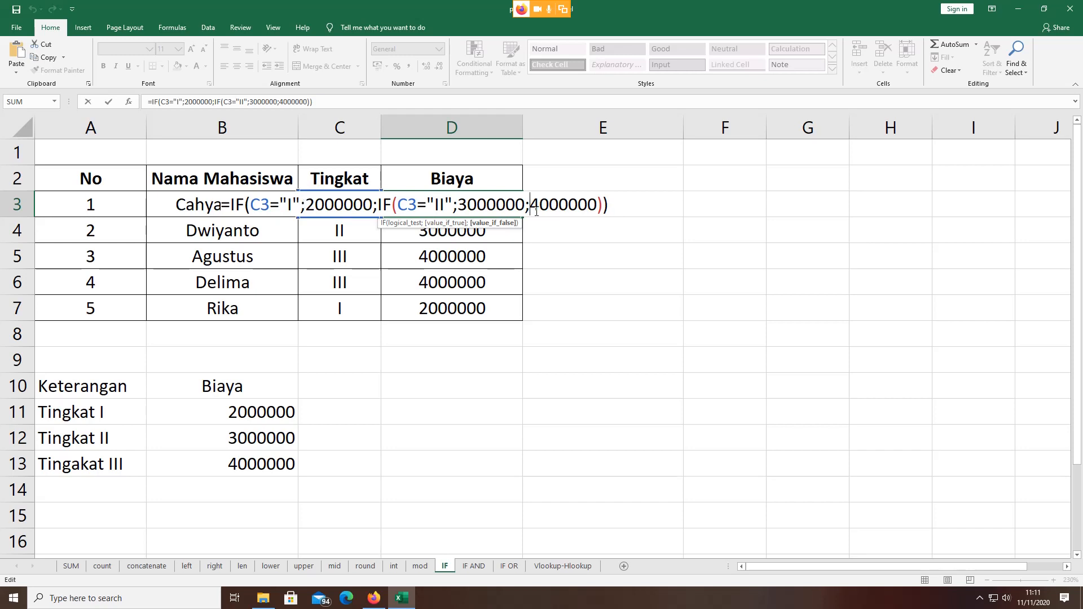
drag(533, 205, 597, 205)
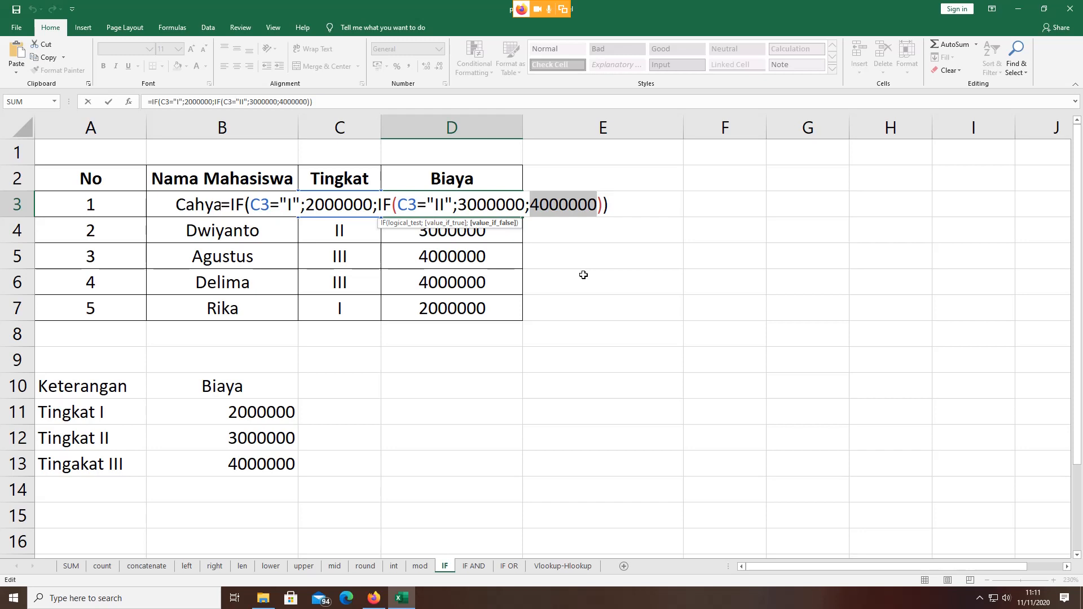
key(ctrl+Return)
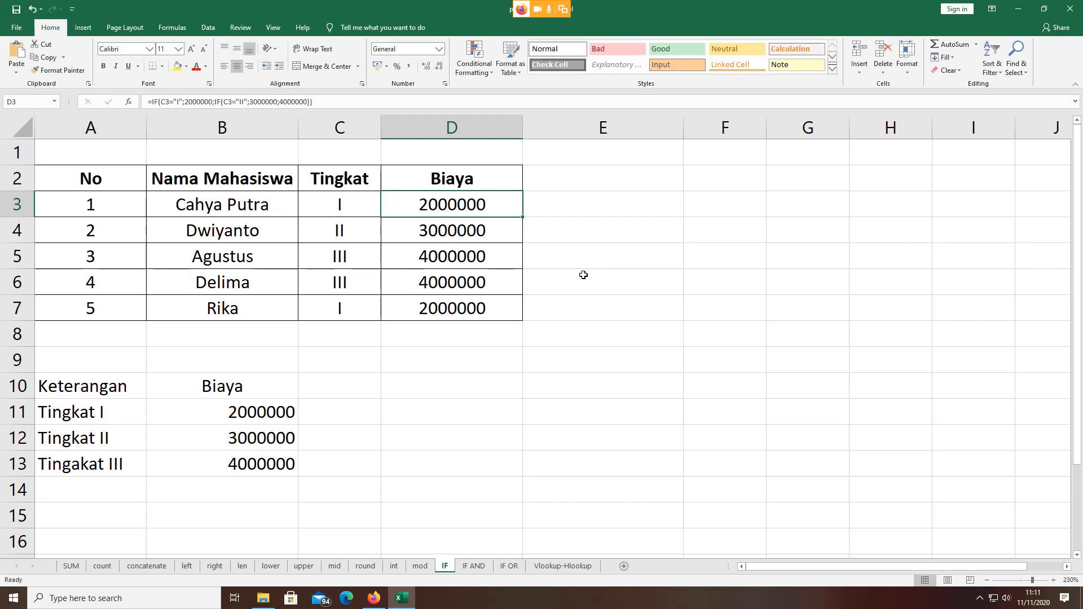
double_click(428, 208)
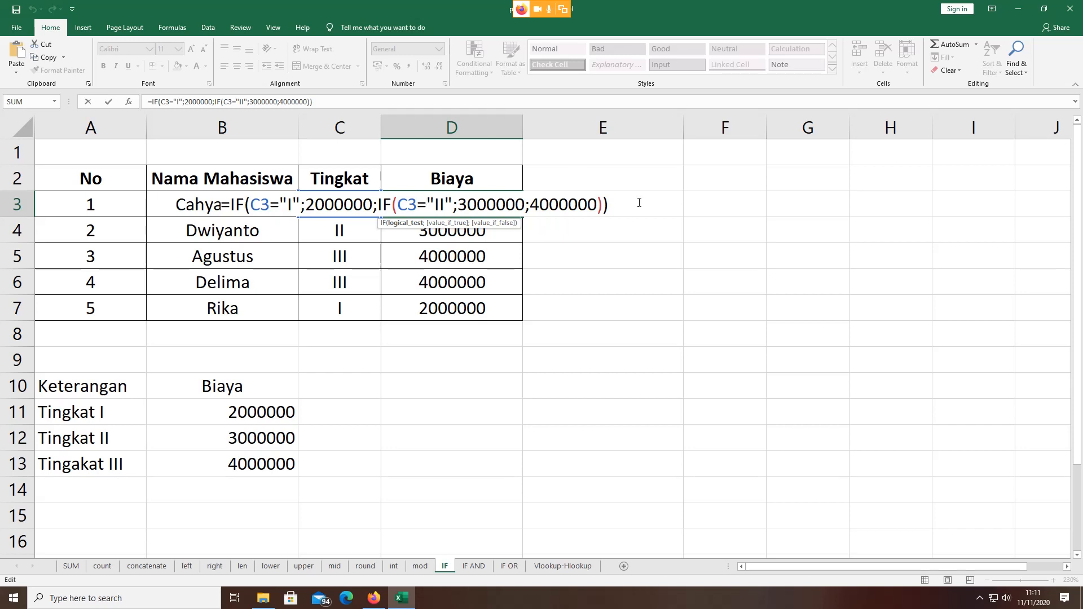
click(712, 204)
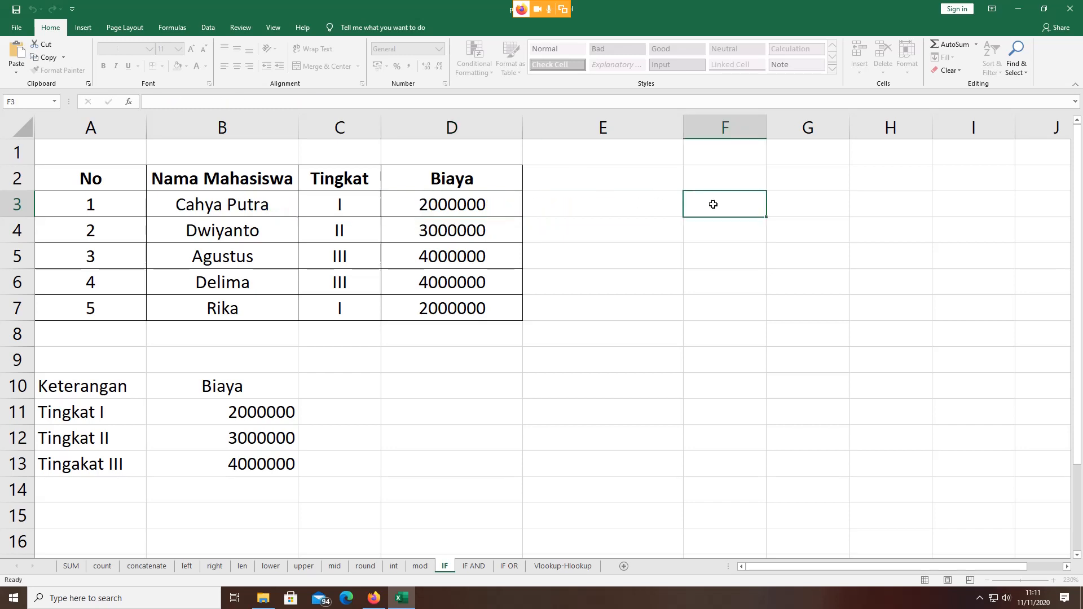
Step: Begin E3's formula as =IF(C3="I";2000000; and start the nested IF
click(598, 203)
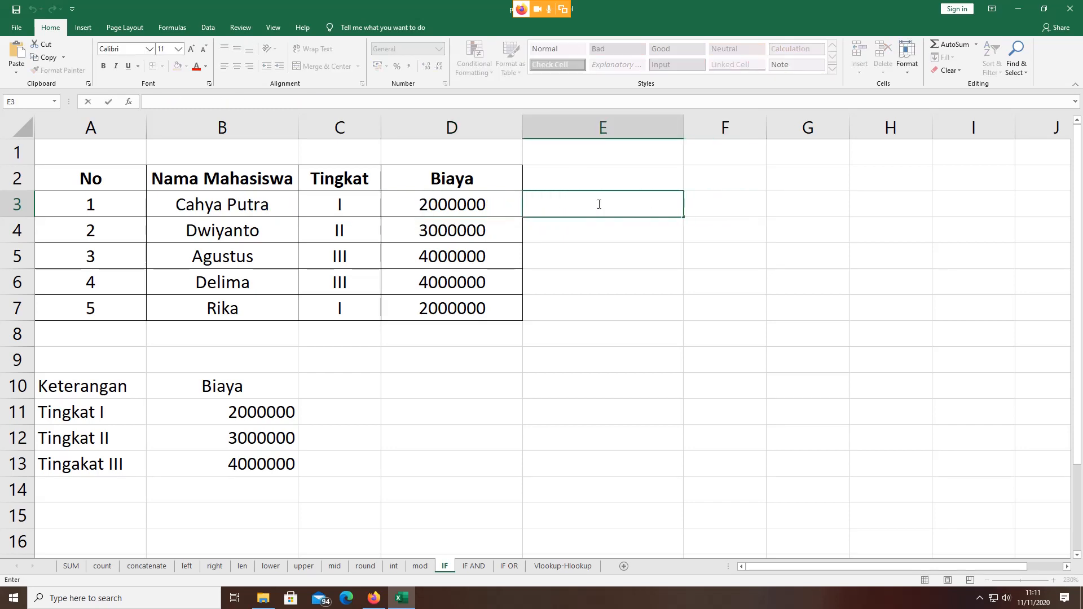
text(=)
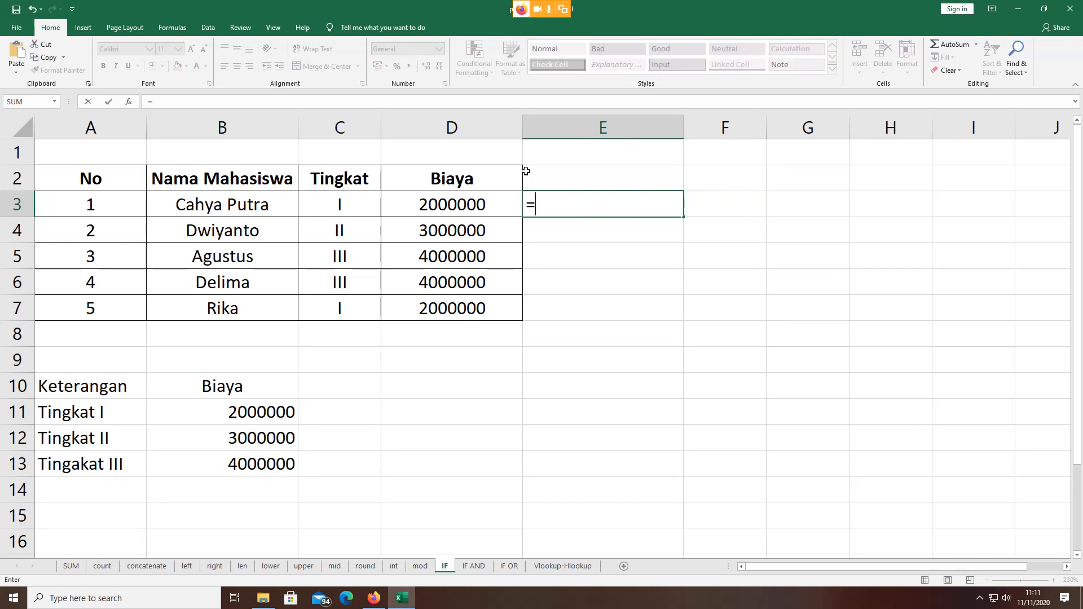
text(IF)
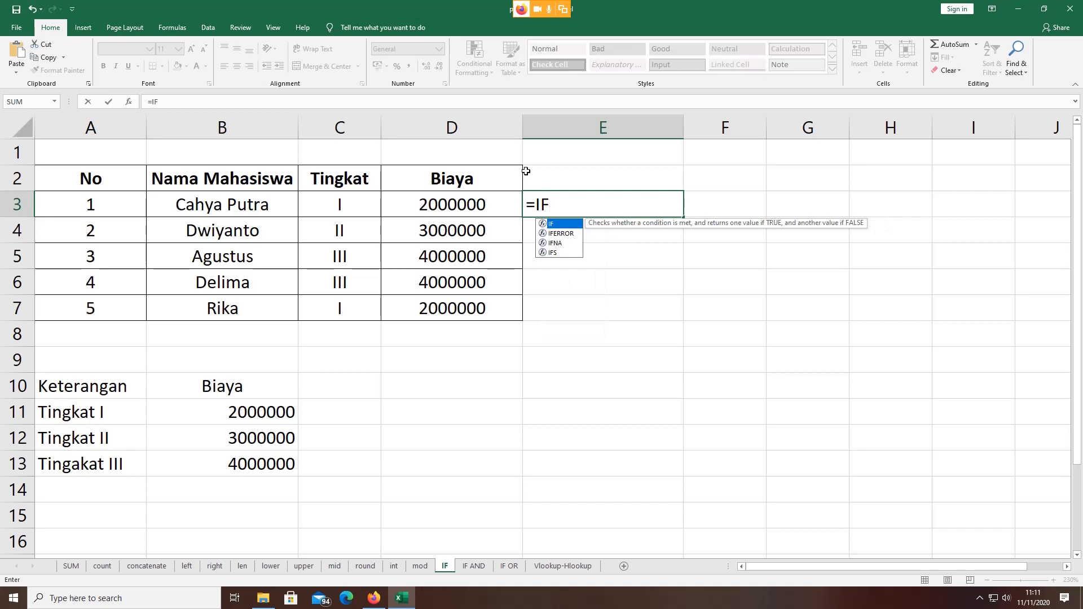
double_click(545, 224)
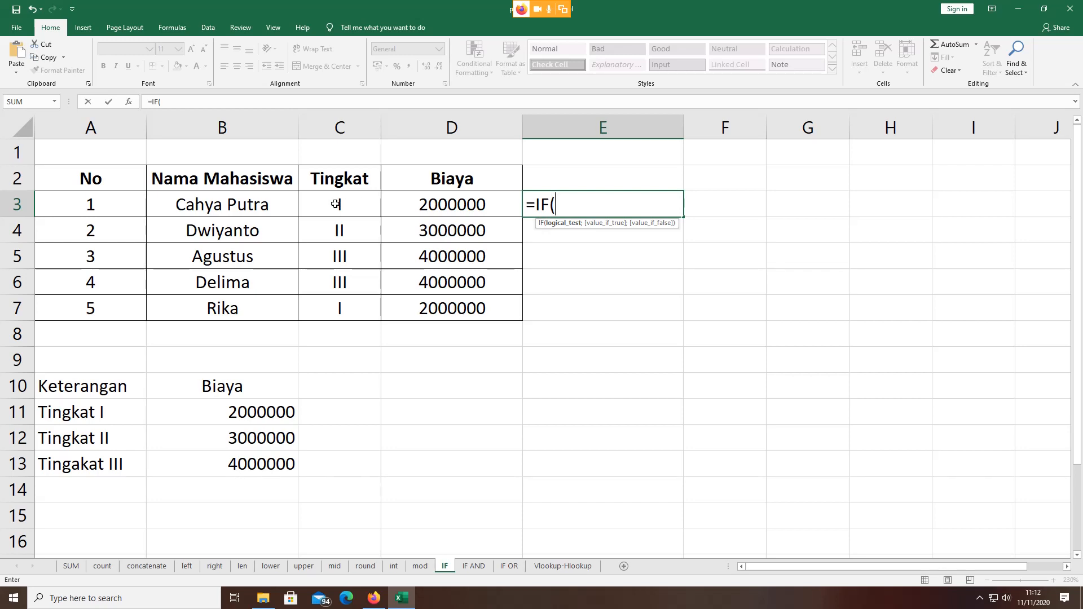
click(336, 204)
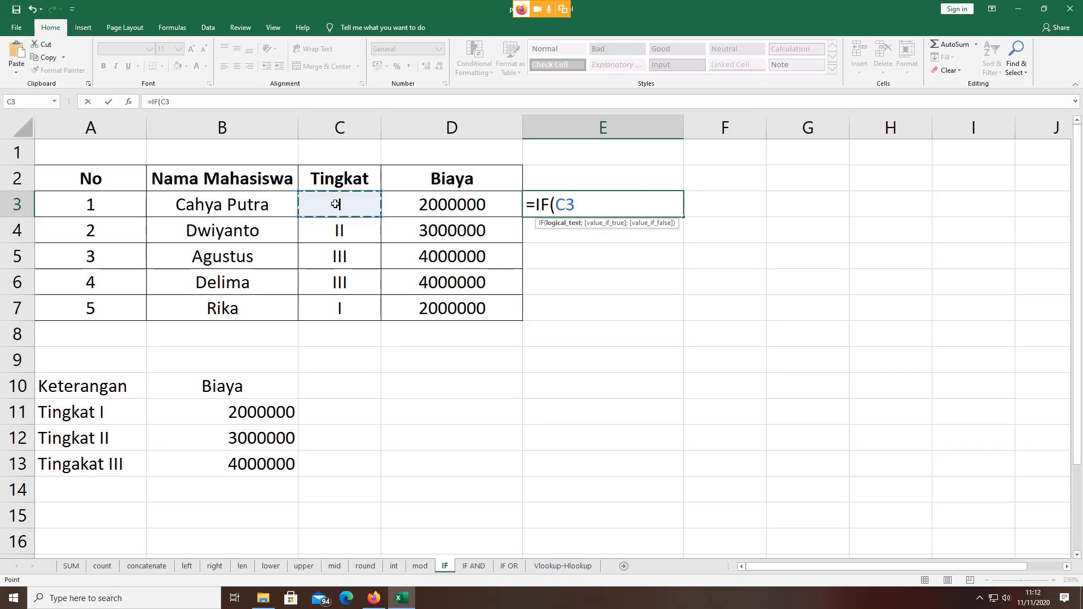
text(="i)
key(BackSpace)
text(I")
text(;)
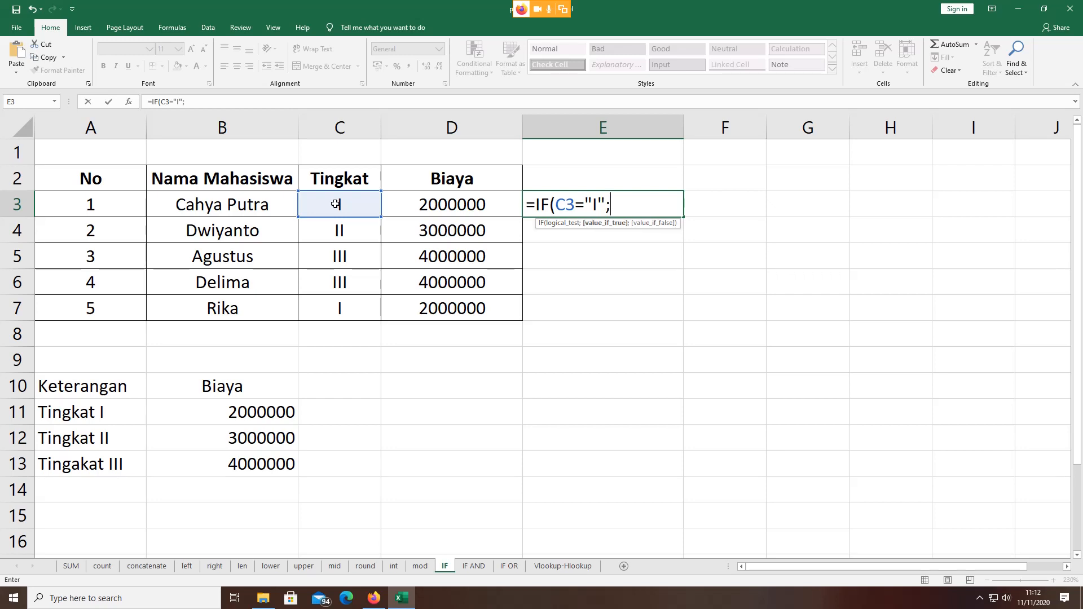
text(2000000)
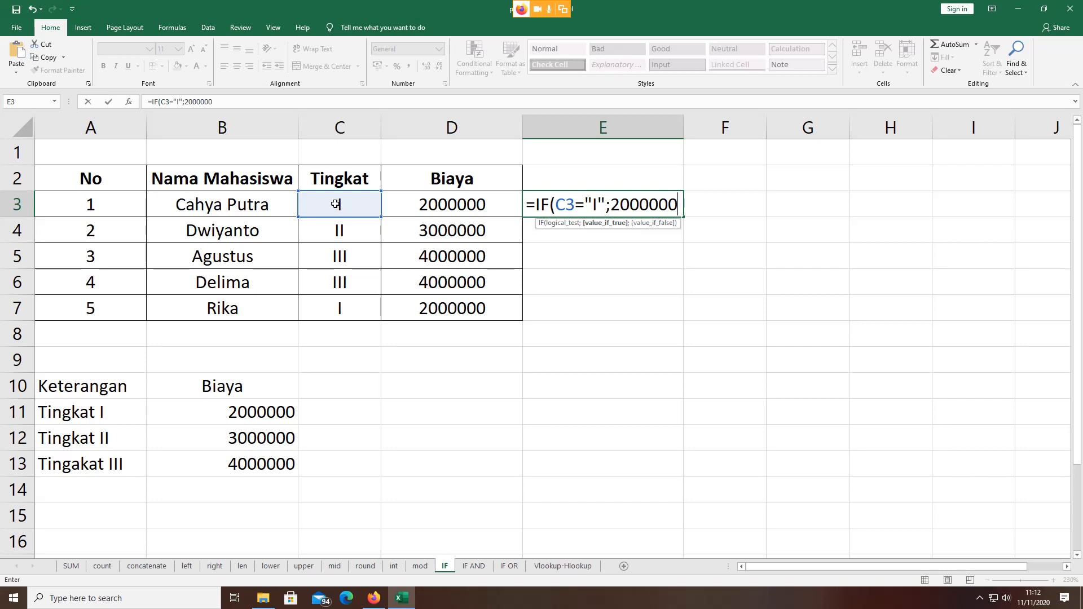
text(;)
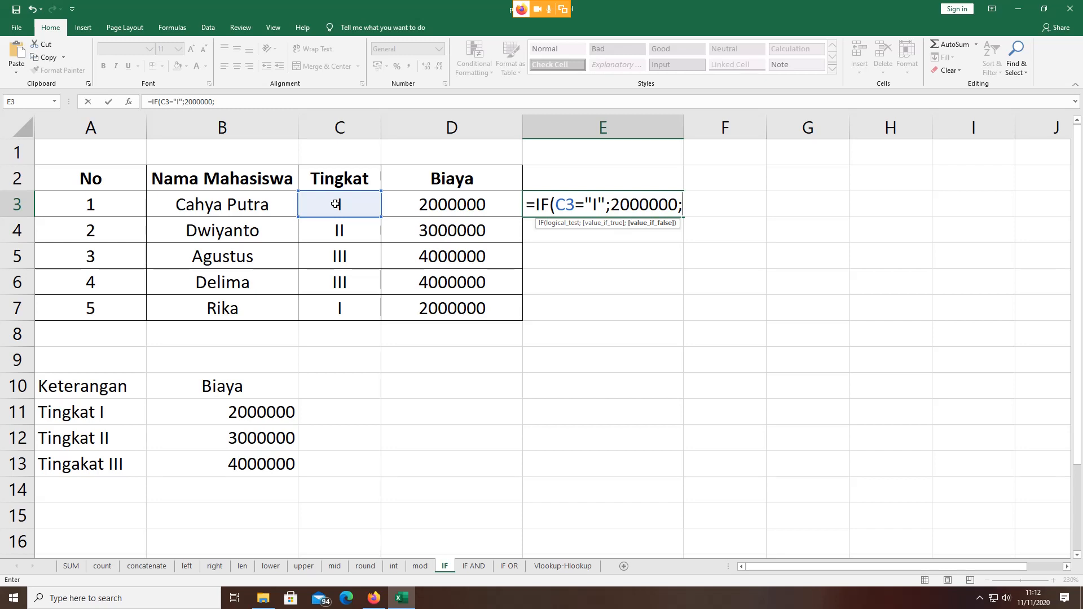
text(IF)
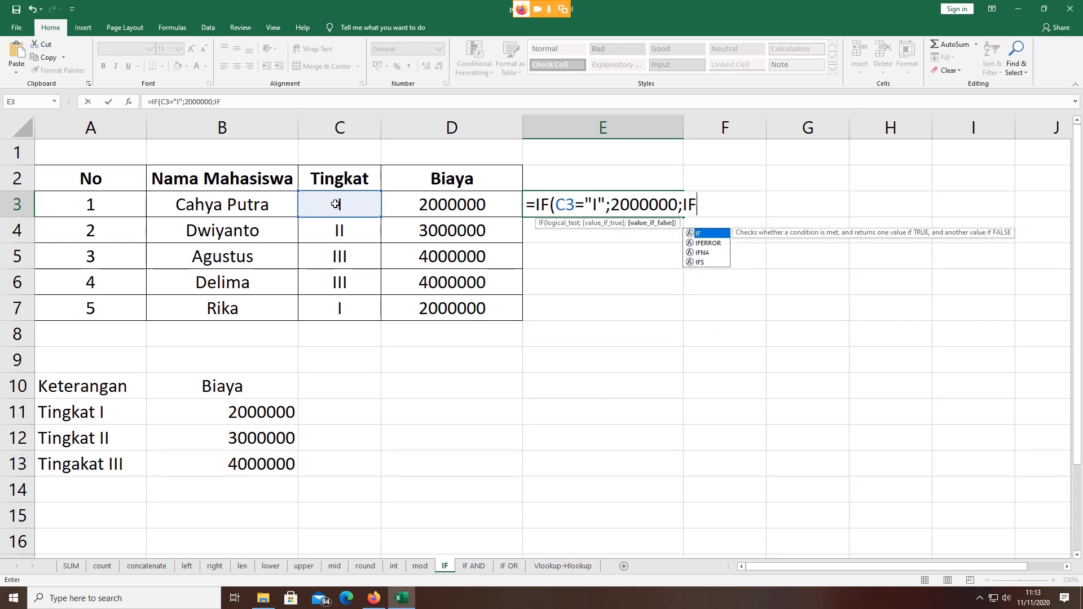
Step: Complete E3 as =IF(C3="I";2000000;IF(C3="II";3000000;4000000)), showing 2000000
double_click(695, 233)
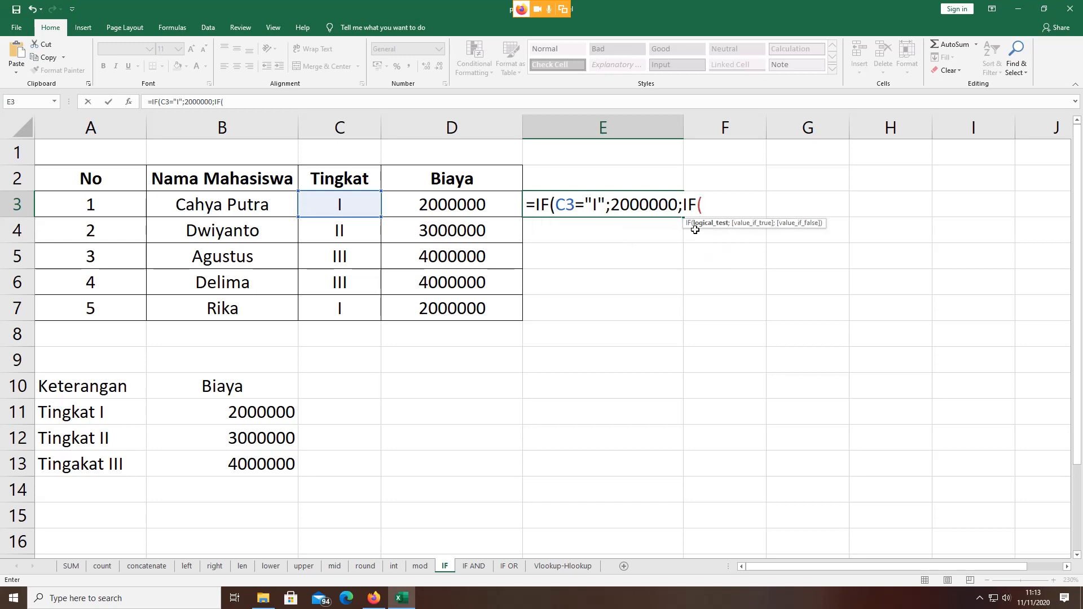
click(338, 204)
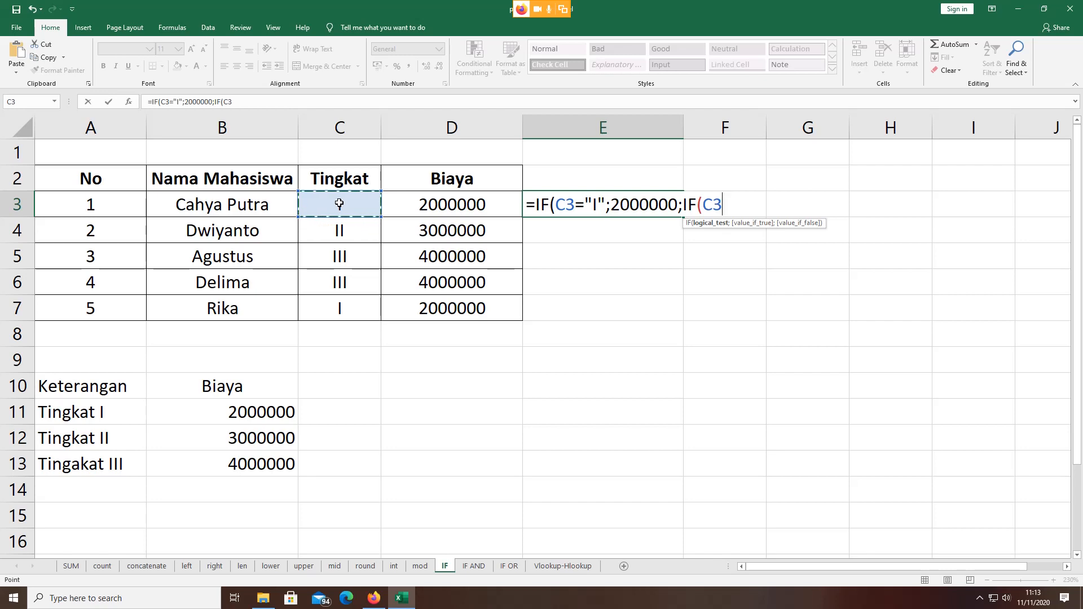
text(=" II";)
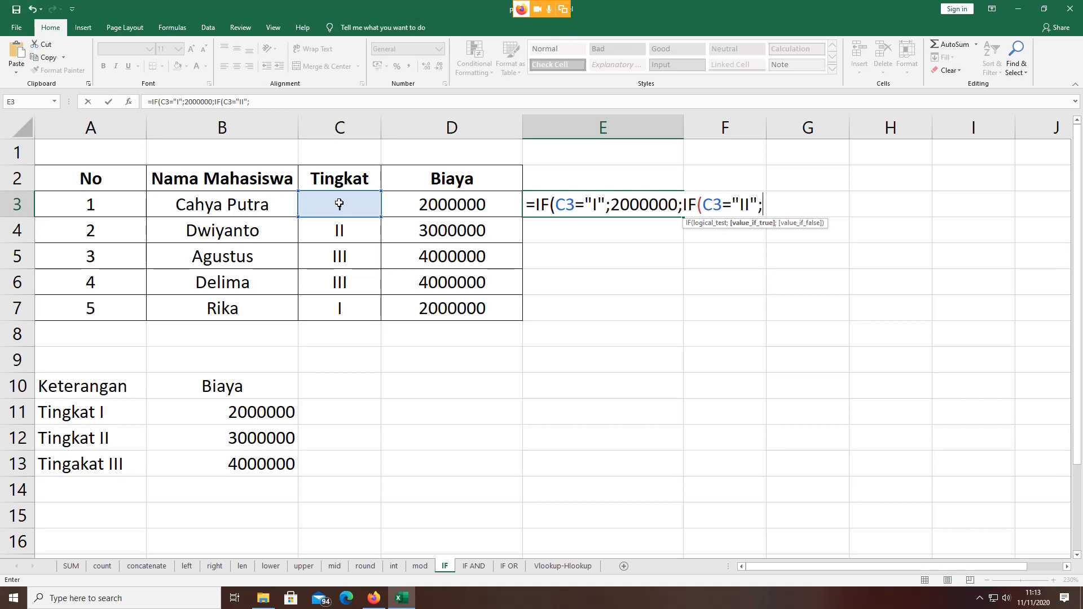
text(3000)
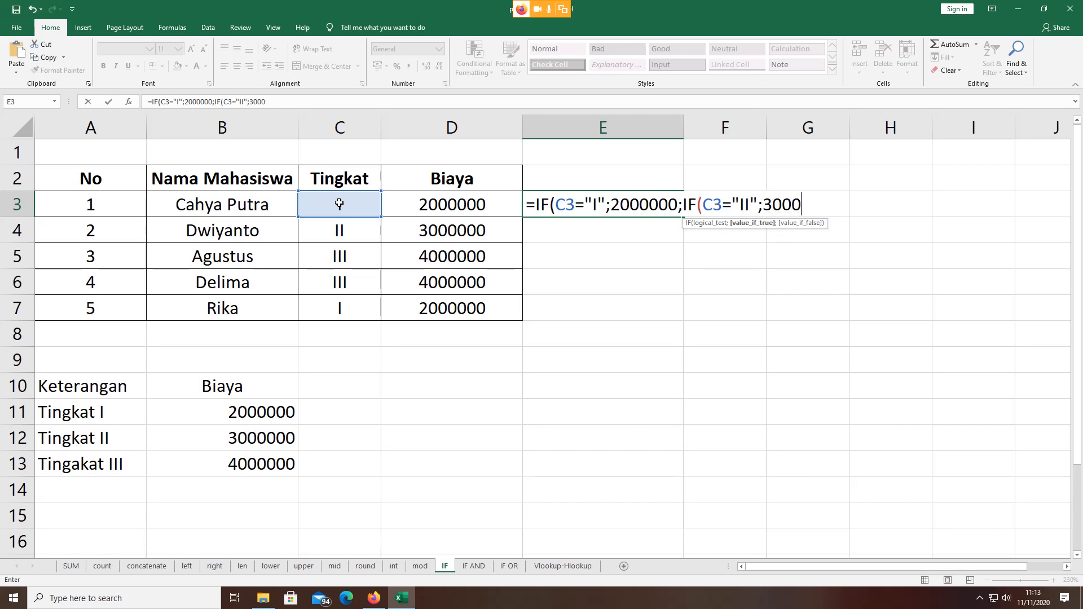
text(000)
text(;)
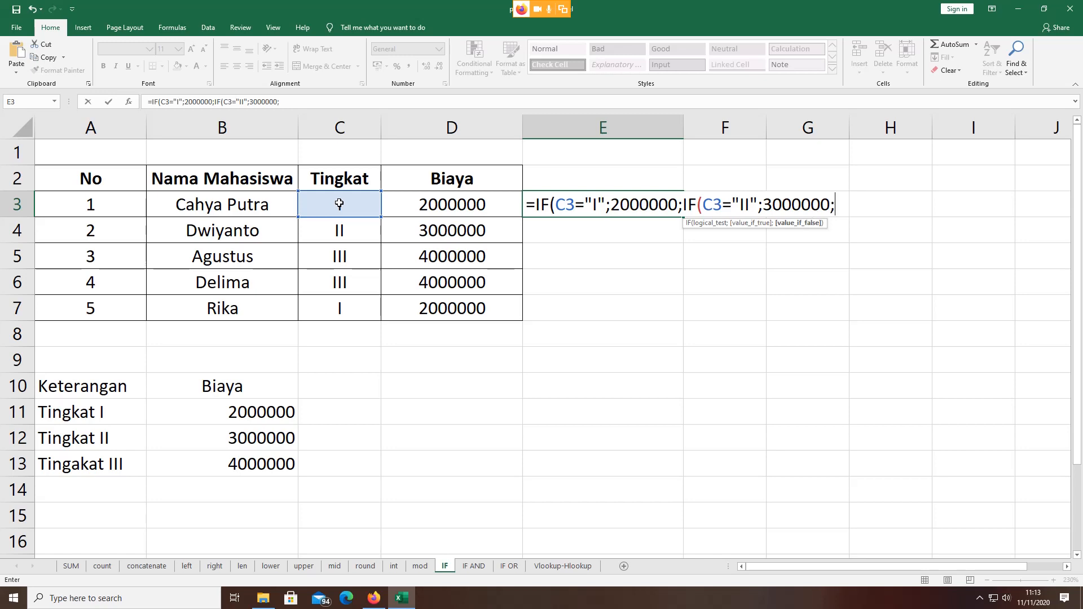
text(4)
text(000000)
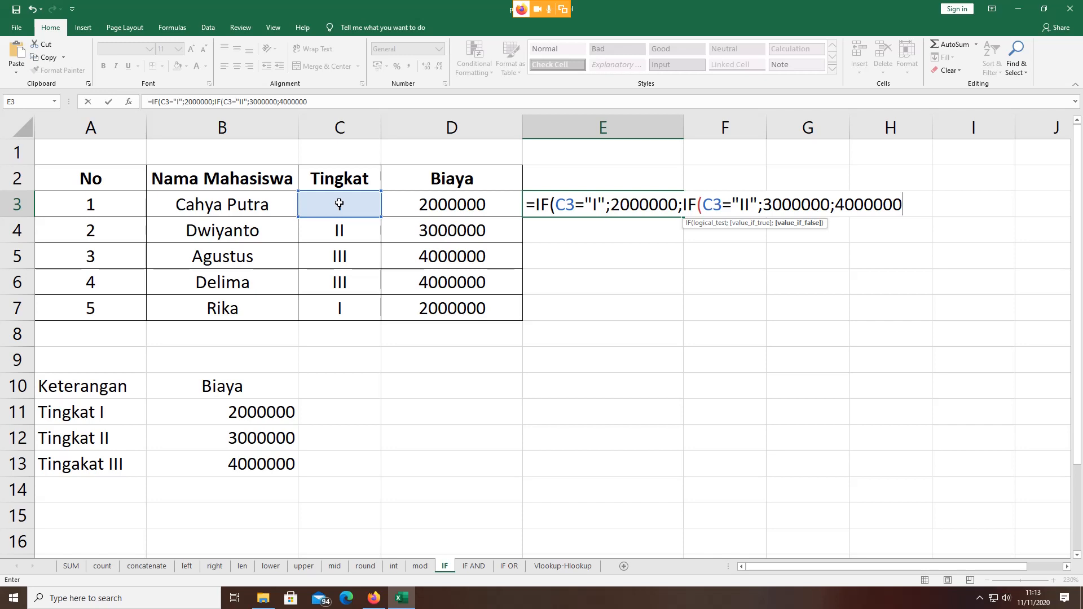
text()))
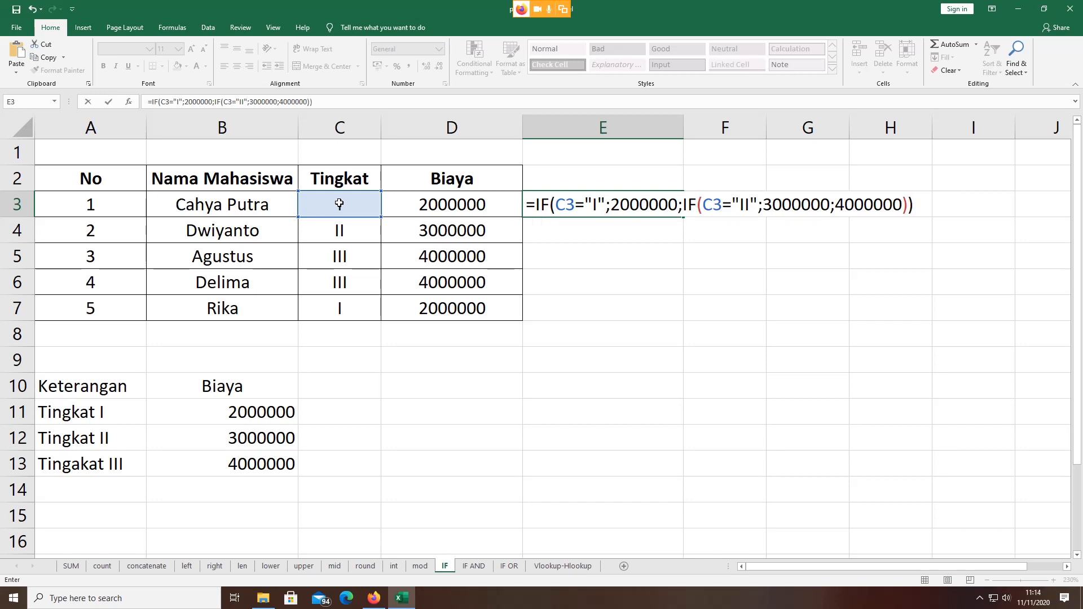
key(Return)
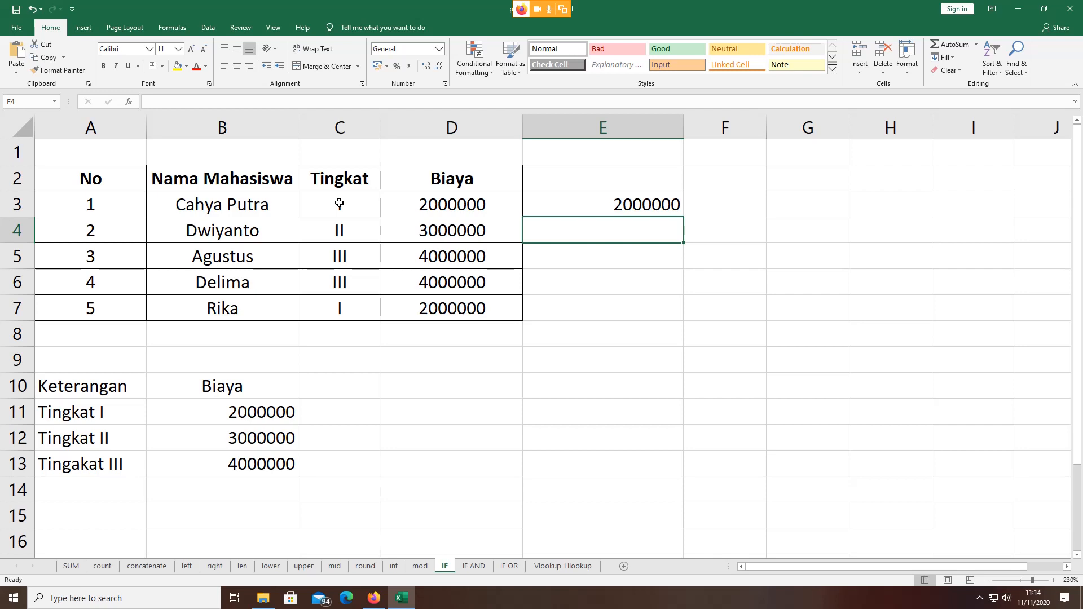
Step: Fill E3's formula down to E7, giving 2000000, 3000000, 4000000, 4000000, 2000000
click(625, 204)
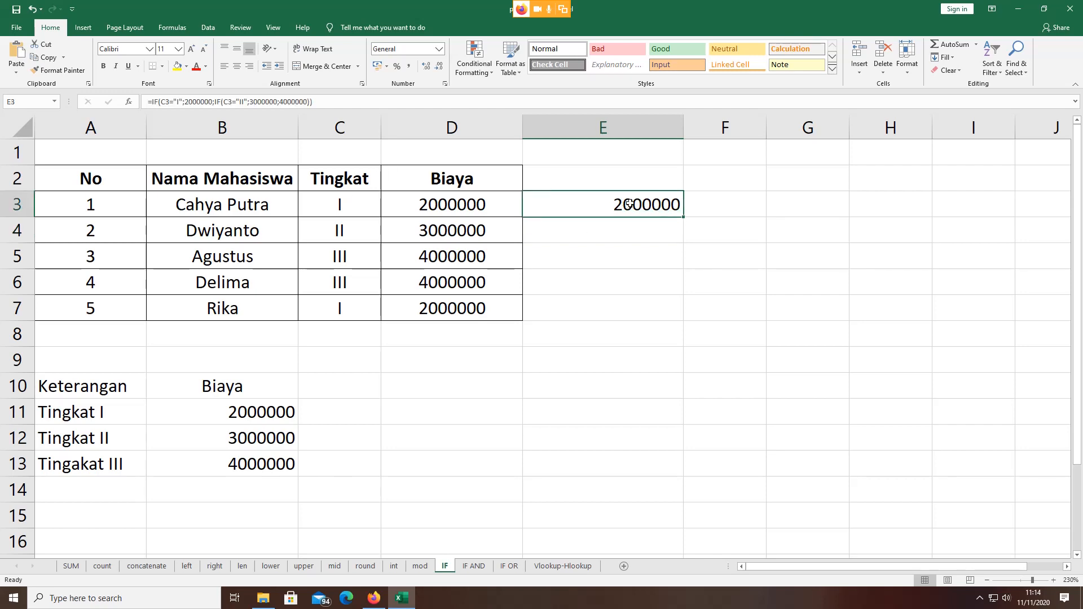
drag(681, 216, 682, 217)
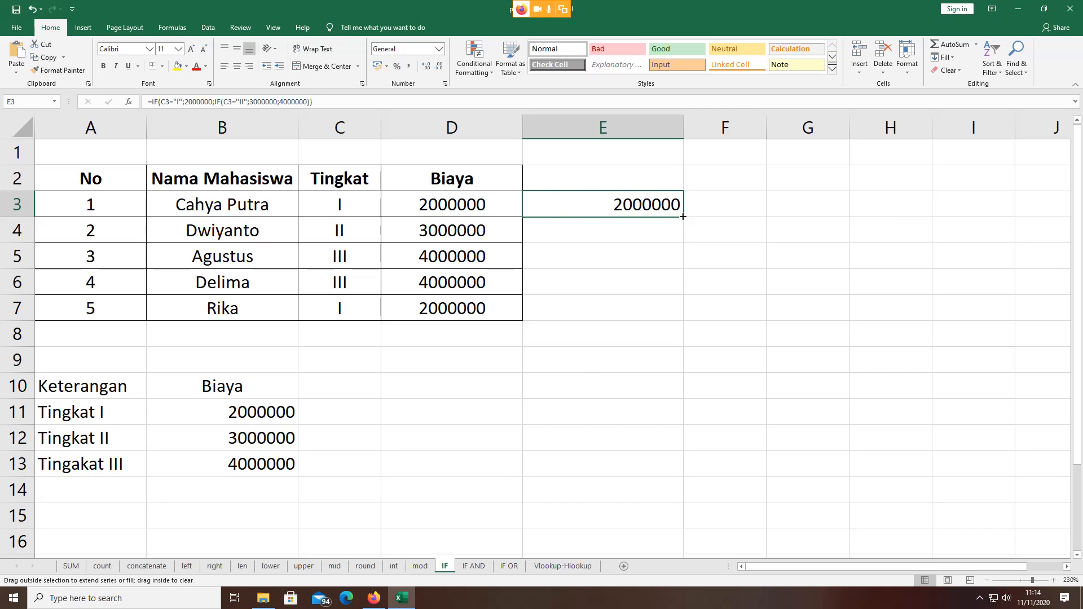
drag(682, 216, 683, 314)
click(779, 405)
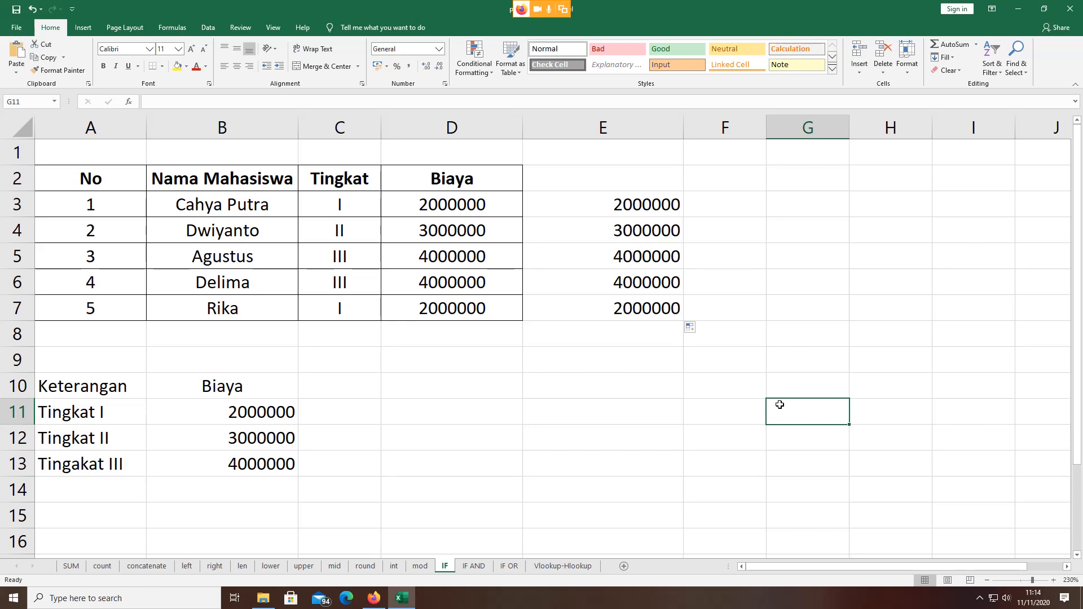
Step: Review E3's nested IF without changes, then go to the IF AND sheet
double_click(622, 201)
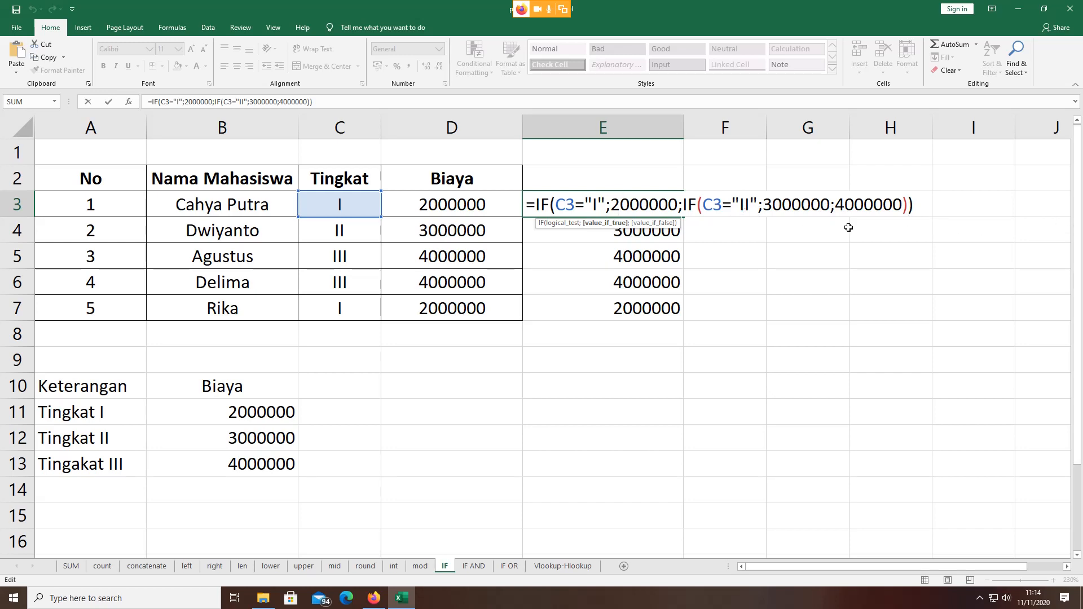
key(Return)
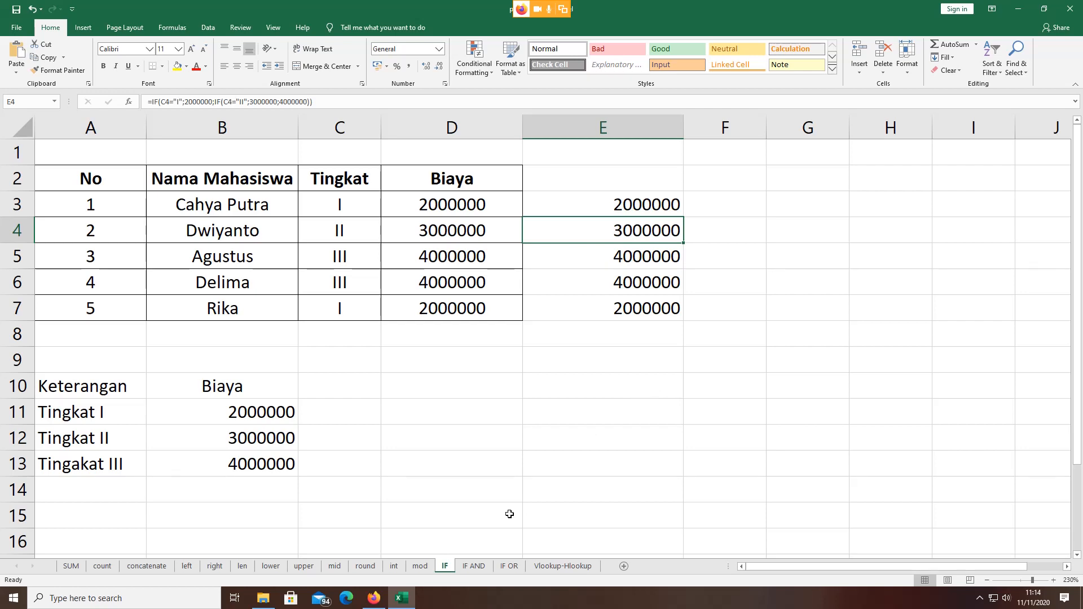
click(472, 566)
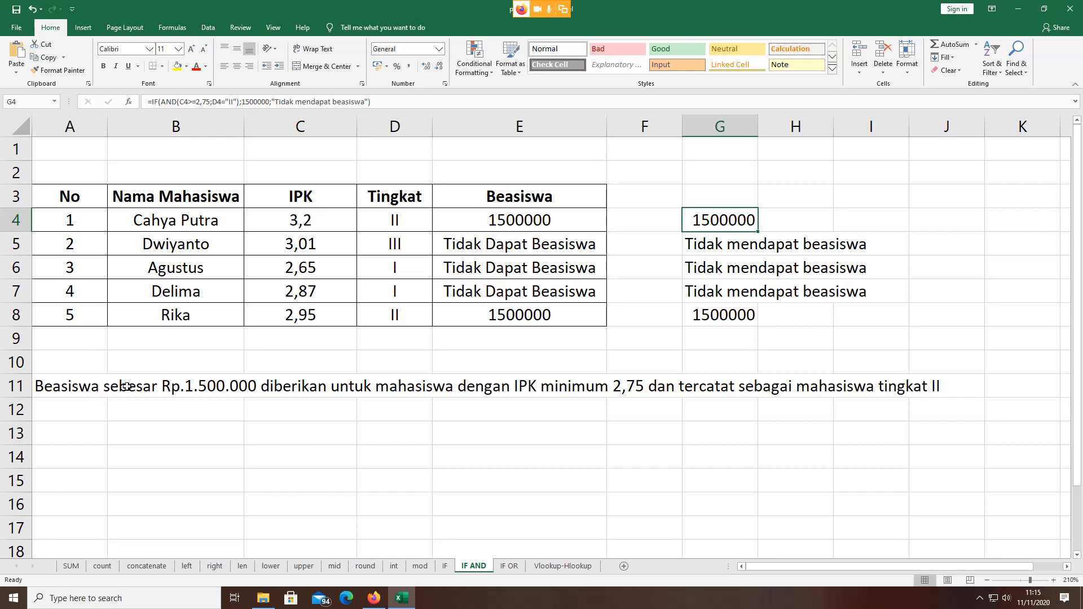
click(231, 390)
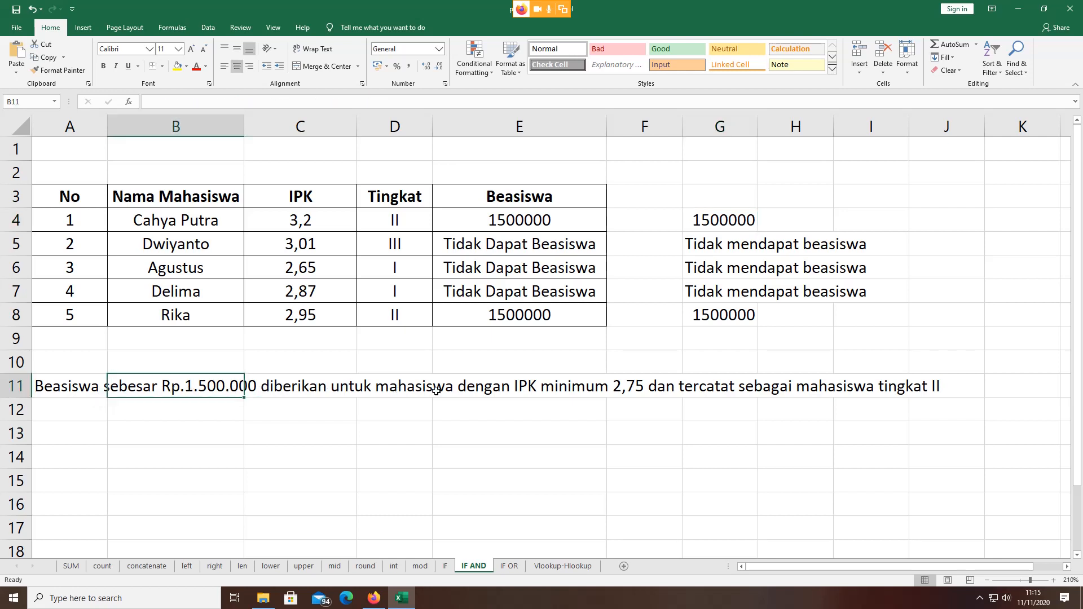
click(621, 385)
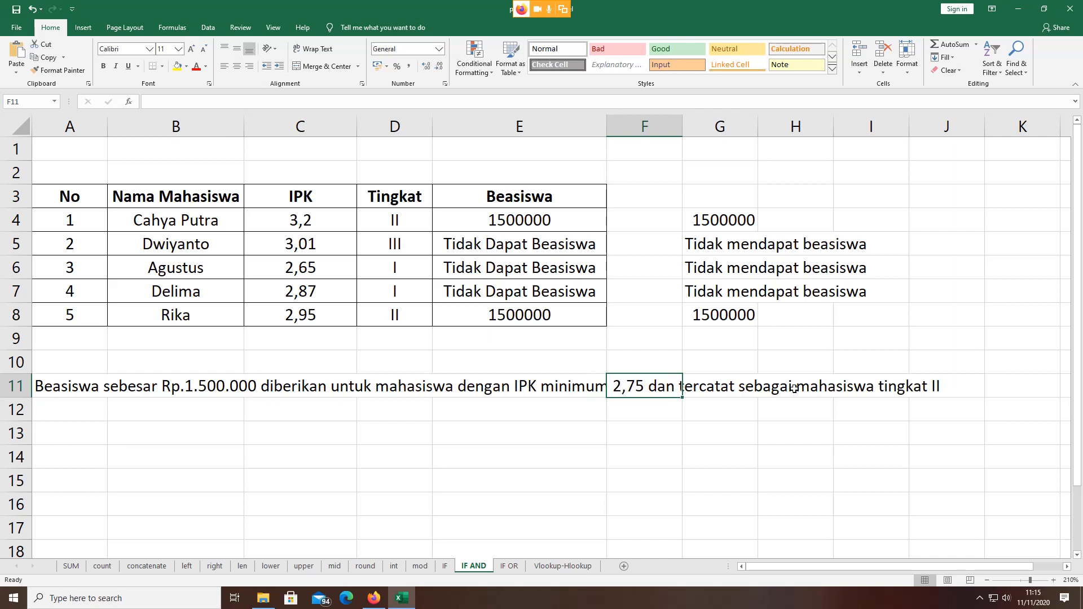
click(952, 379)
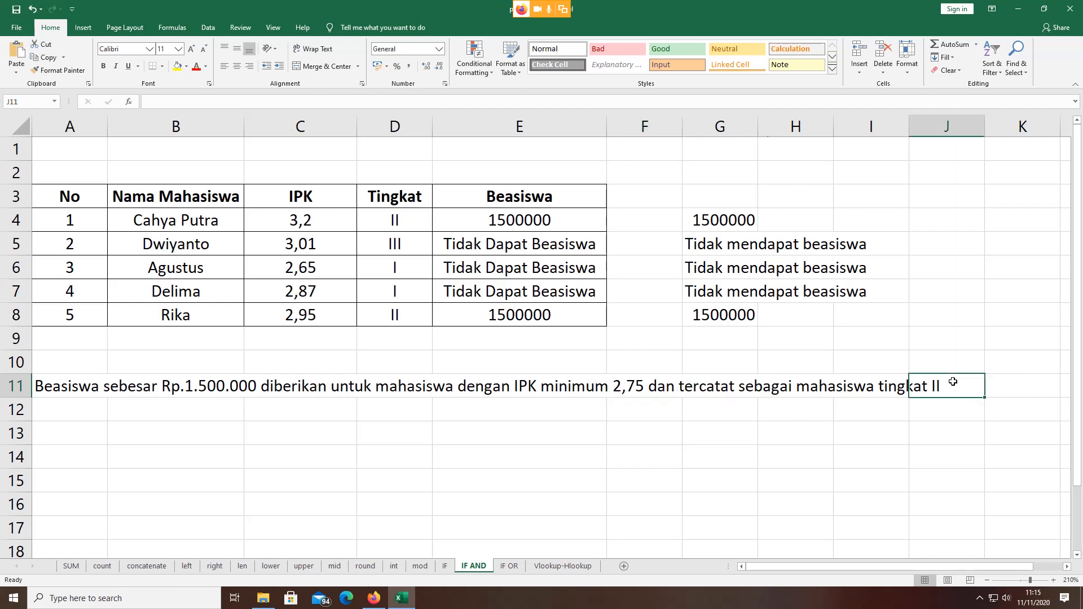
click(99, 386)
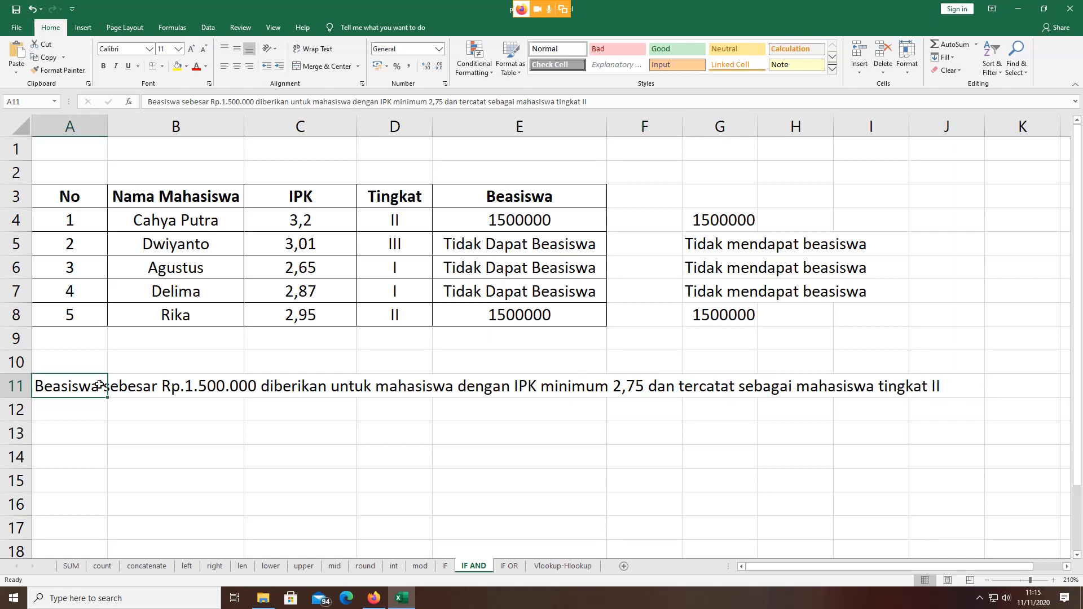
click(613, 384)
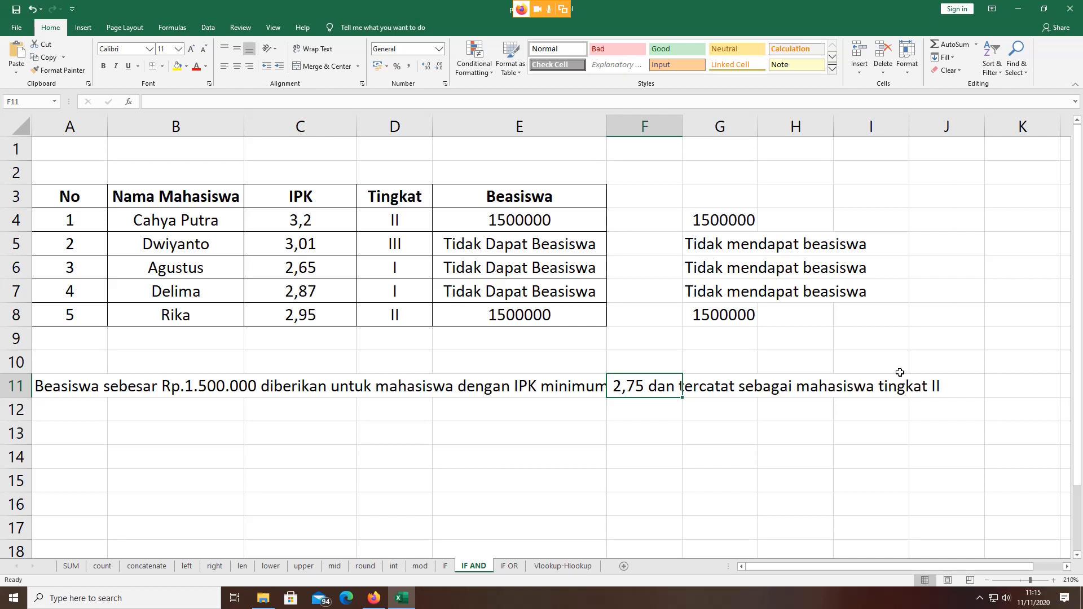
click(936, 386)
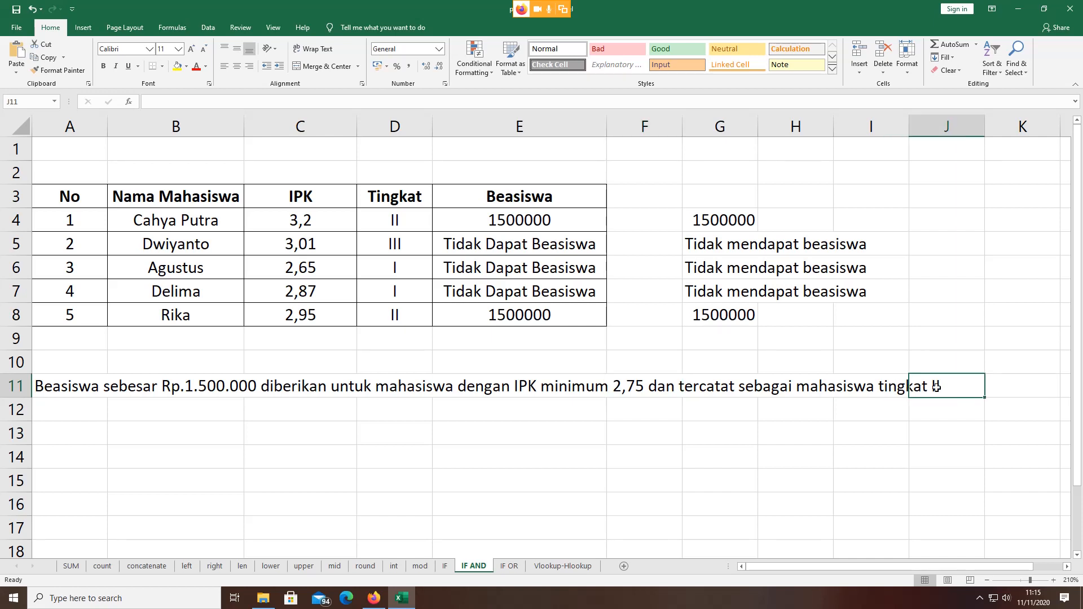
click(616, 420)
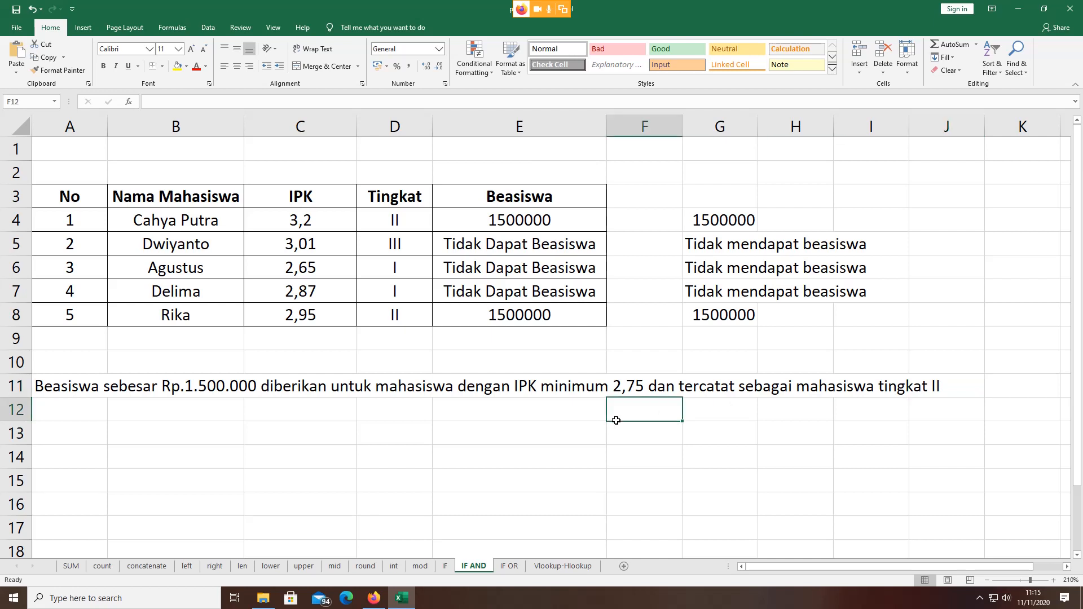
click(929, 417)
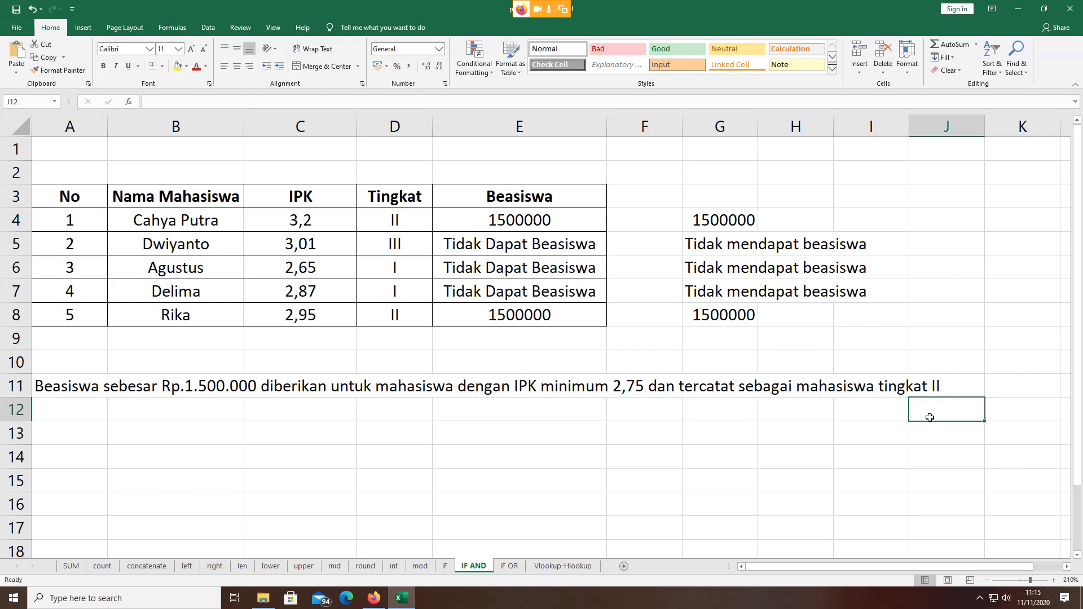
click(578, 383)
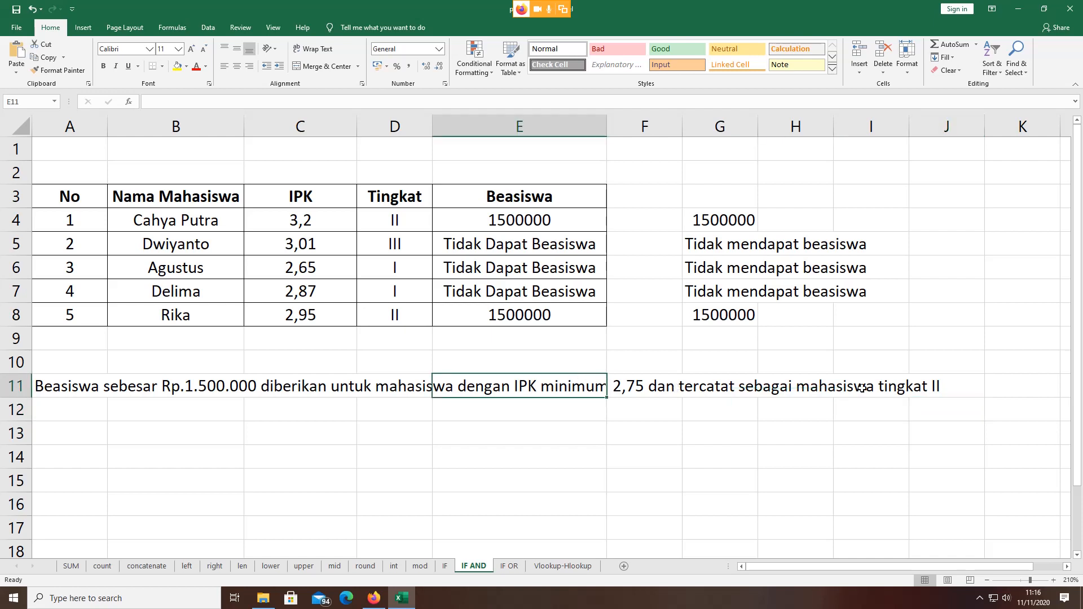
click(899, 388)
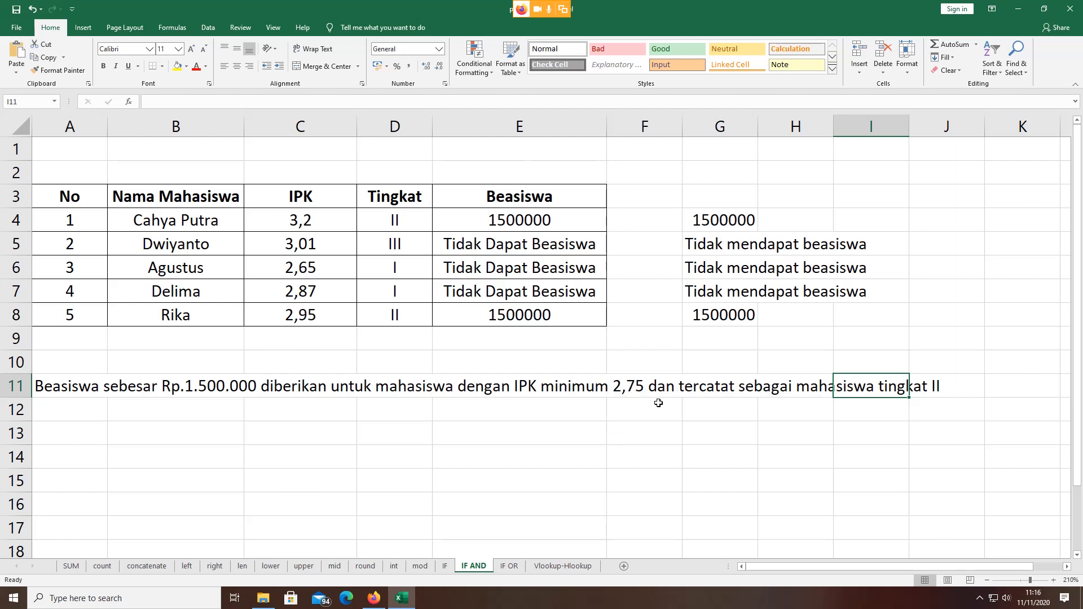
click(612, 389)
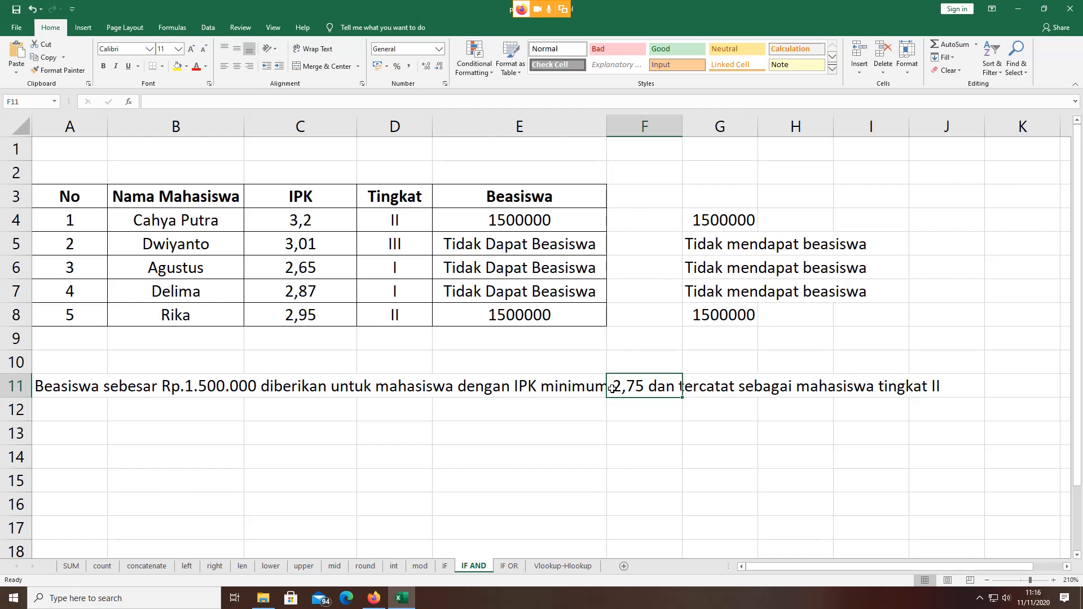
click(938, 386)
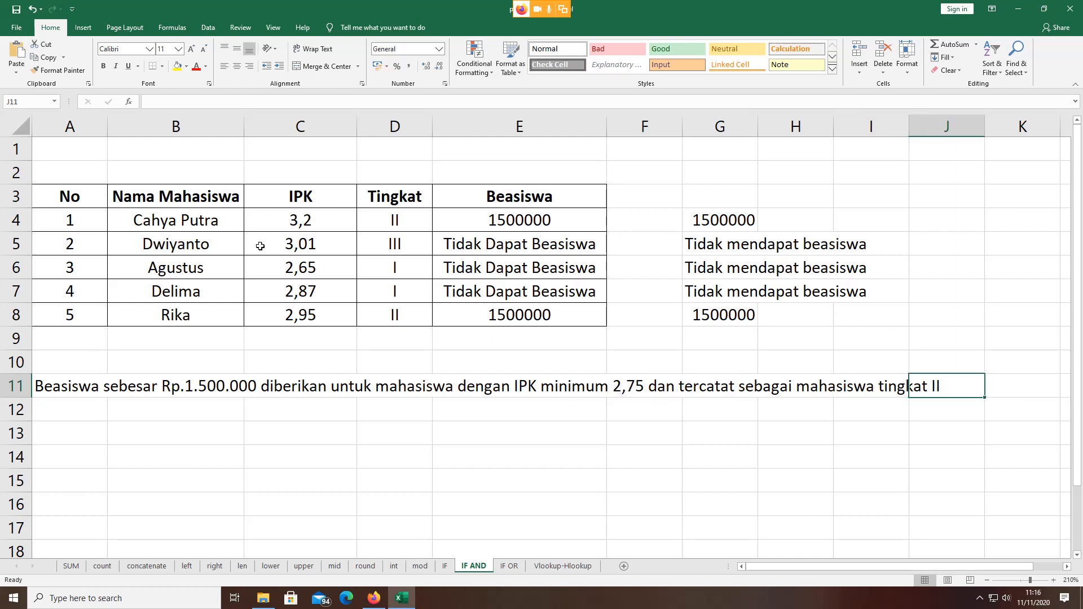
click(393, 218)
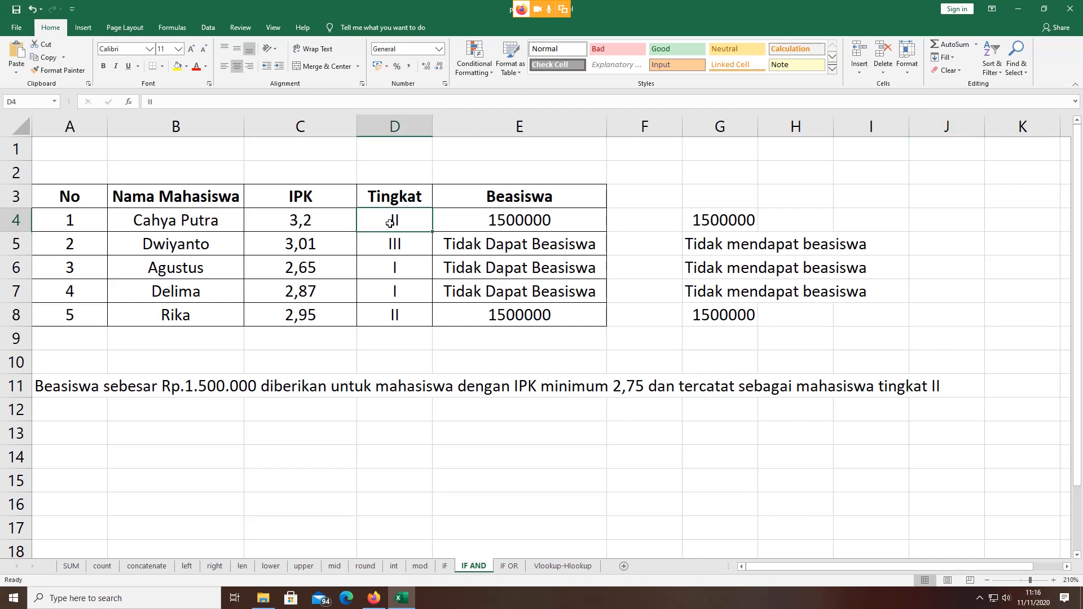
click(300, 221)
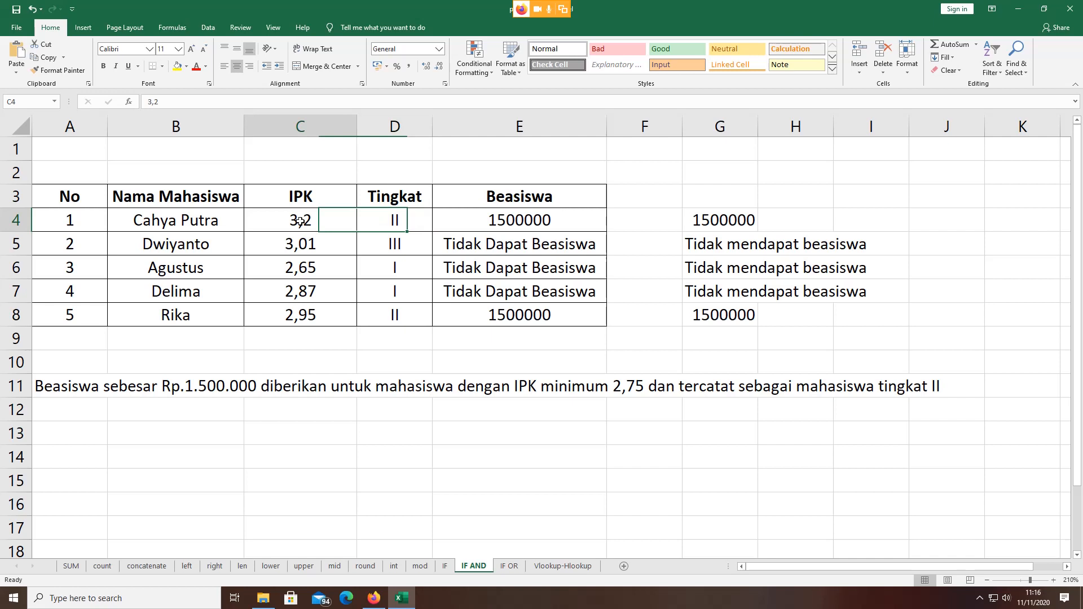
click(512, 220)
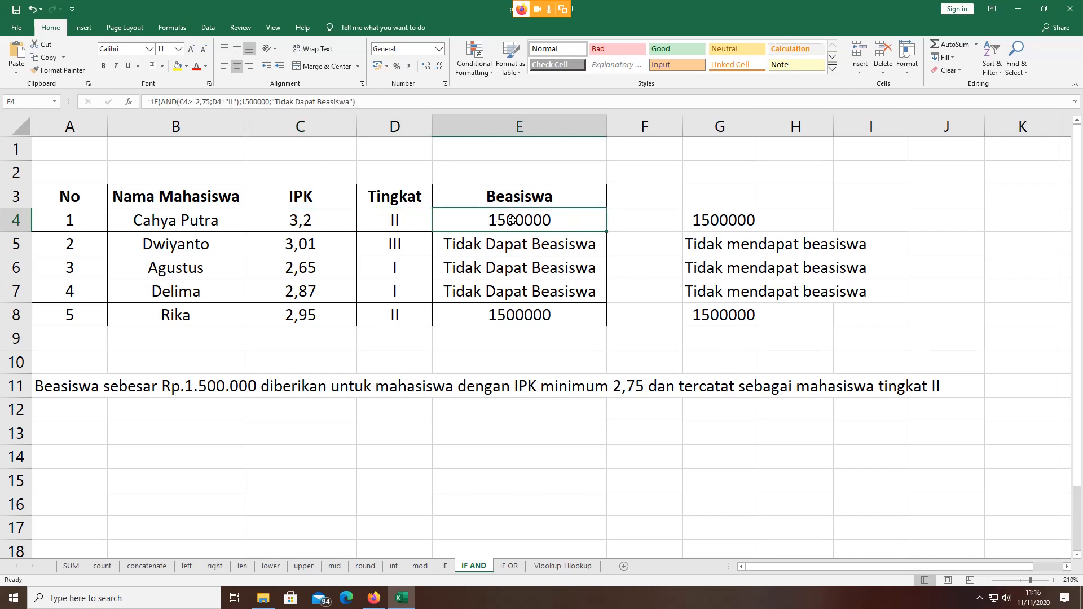
click(315, 244)
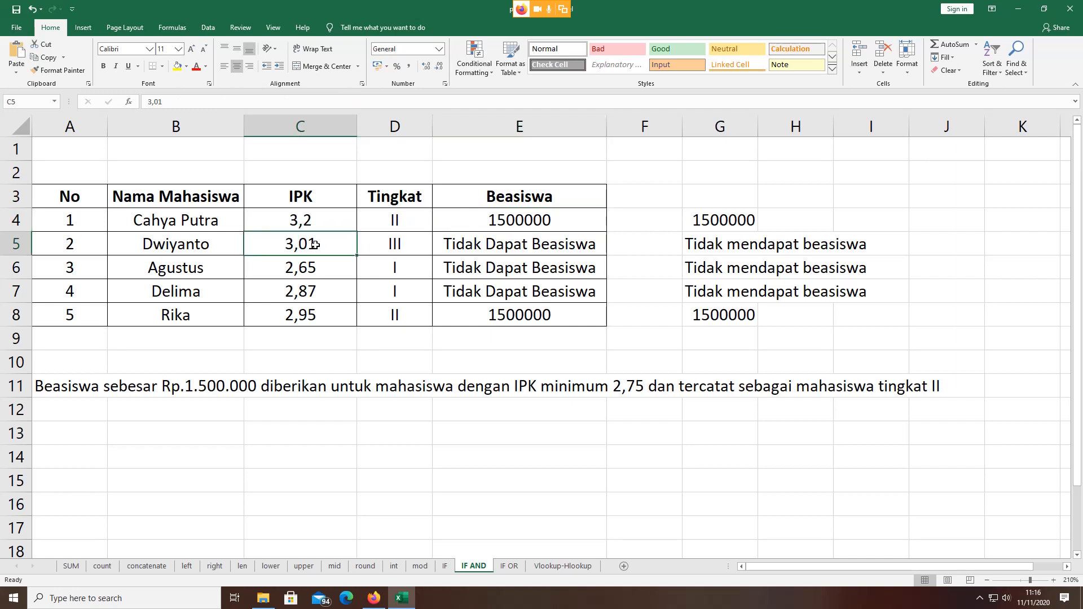
click(384, 240)
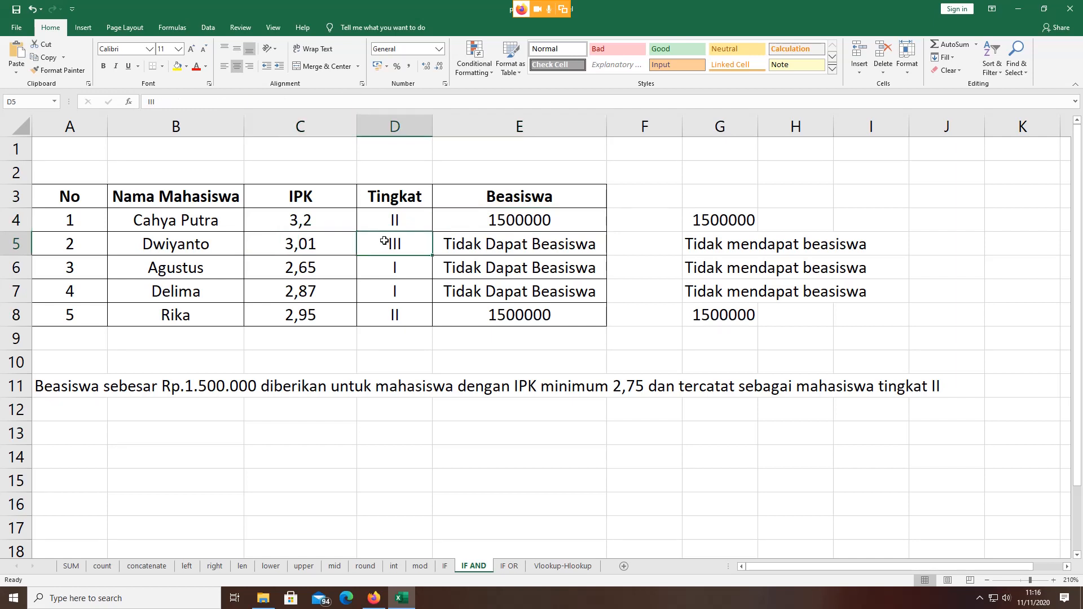
click(443, 245)
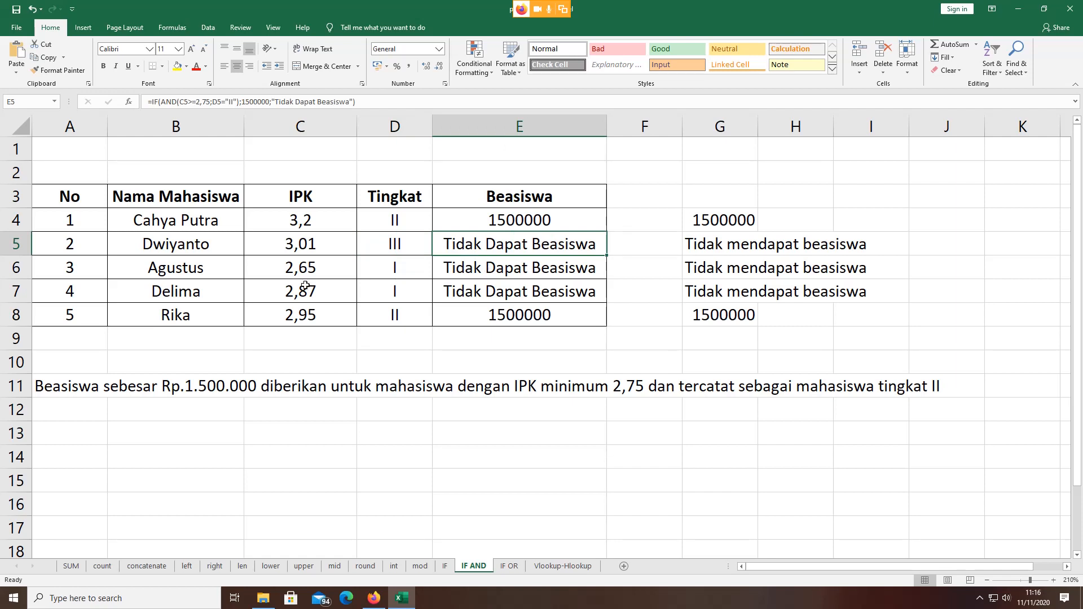
click(286, 272)
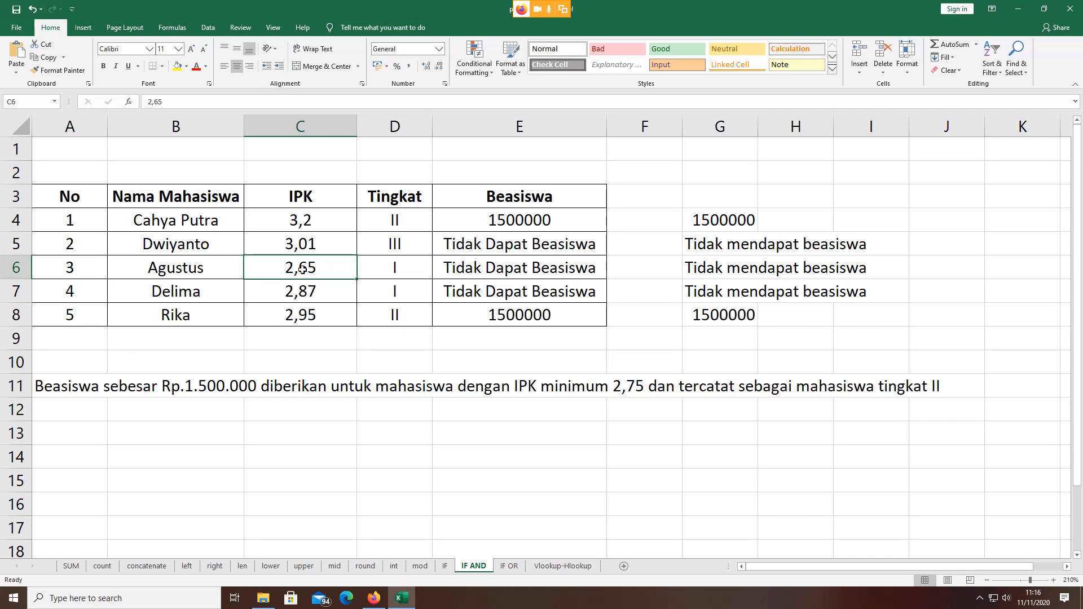
click(404, 272)
click(492, 272)
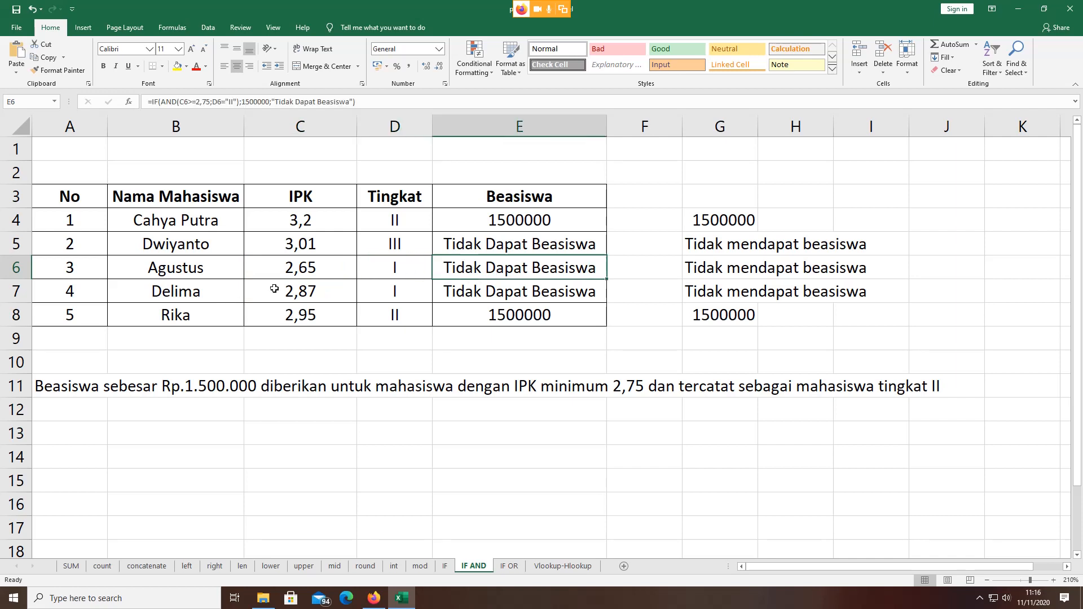
click(313, 291)
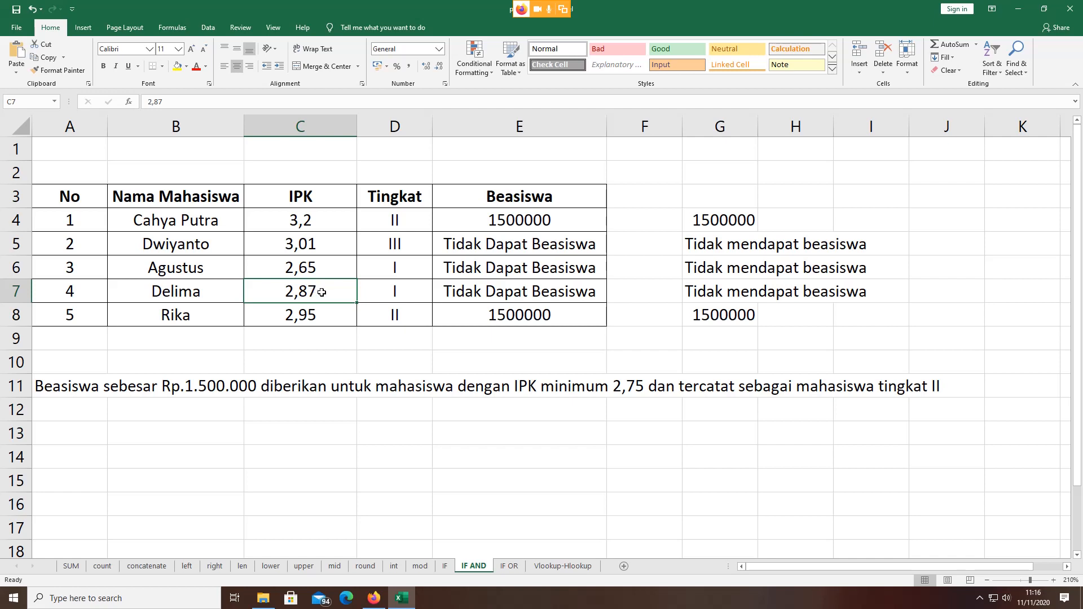
click(404, 287)
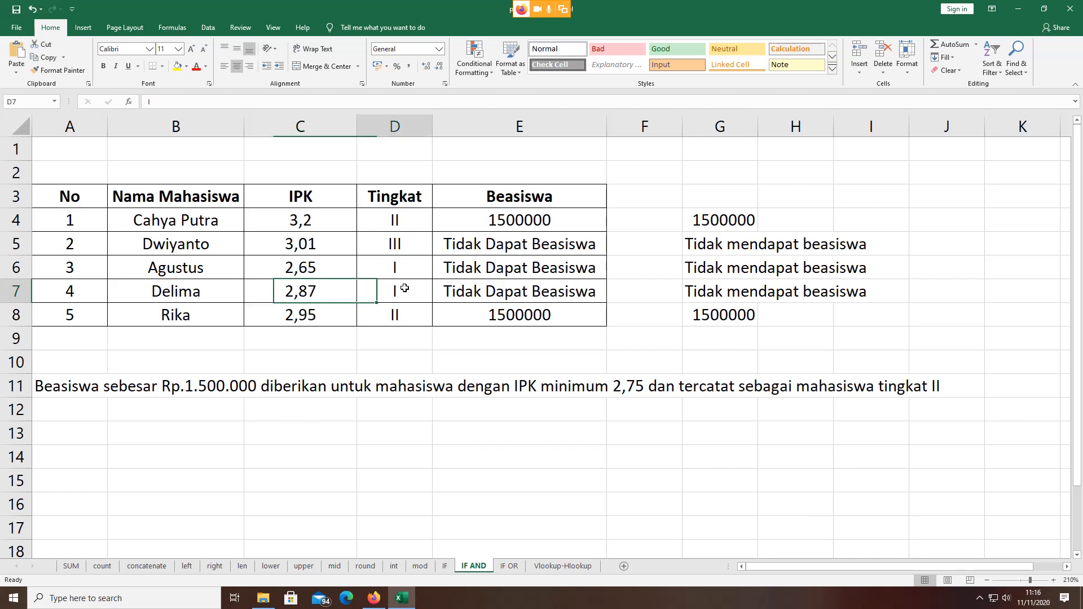
click(530, 289)
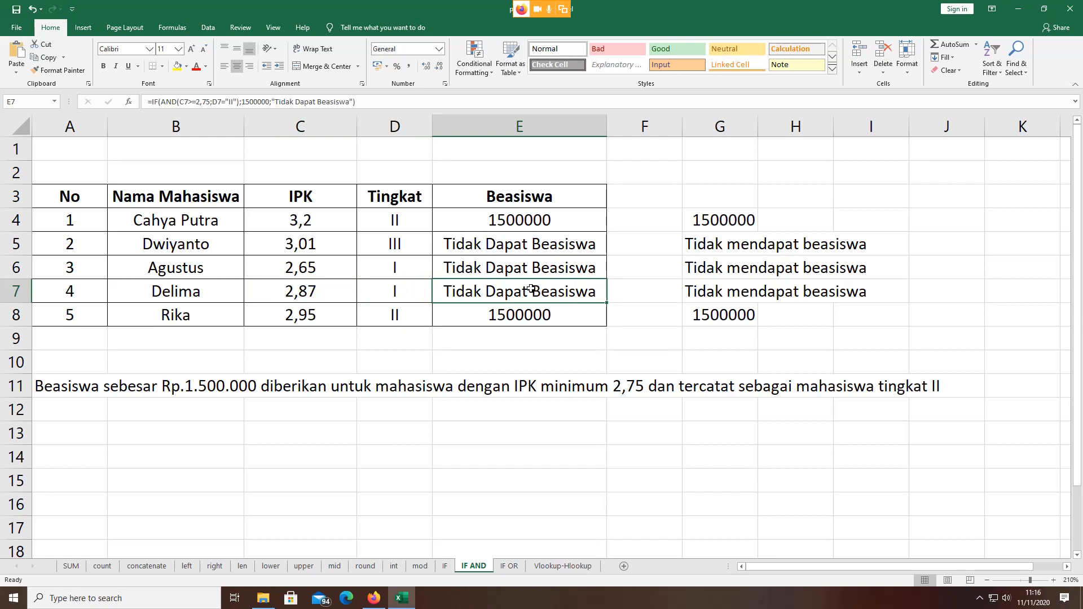
click(305, 314)
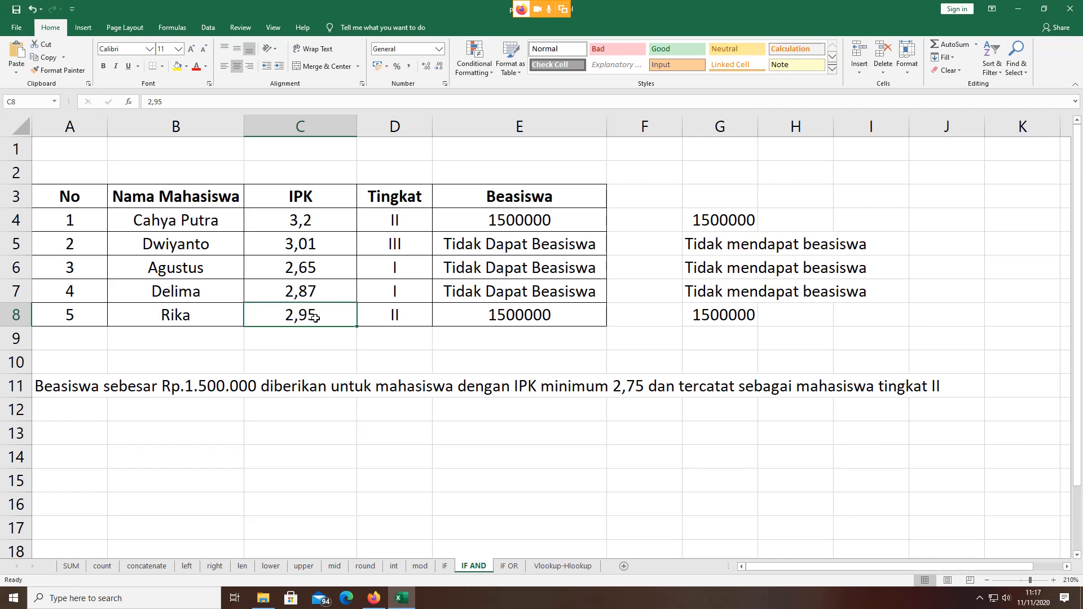
click(378, 315)
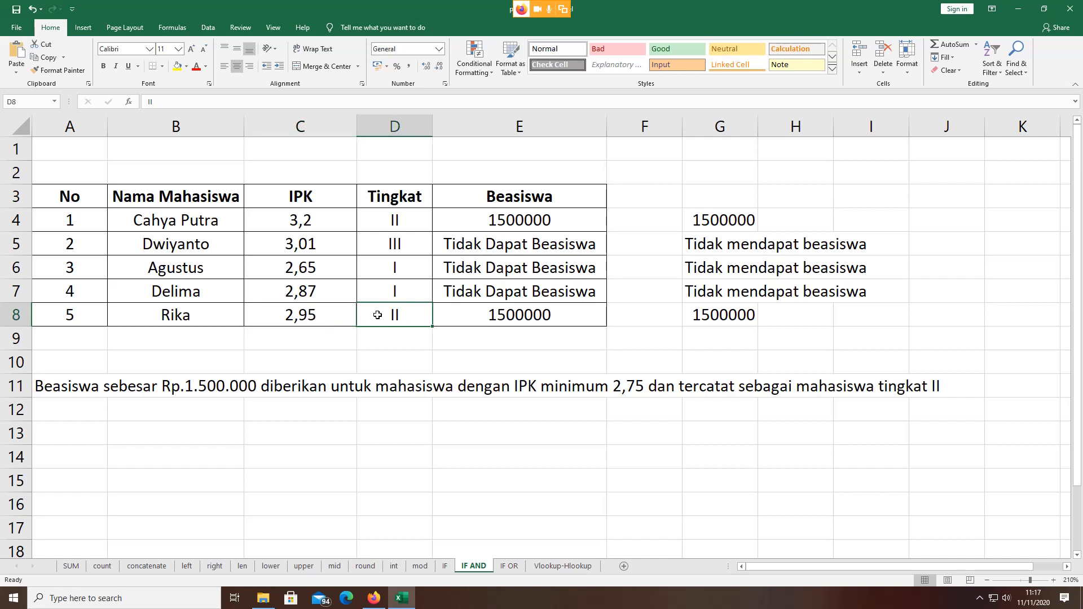
click(466, 325)
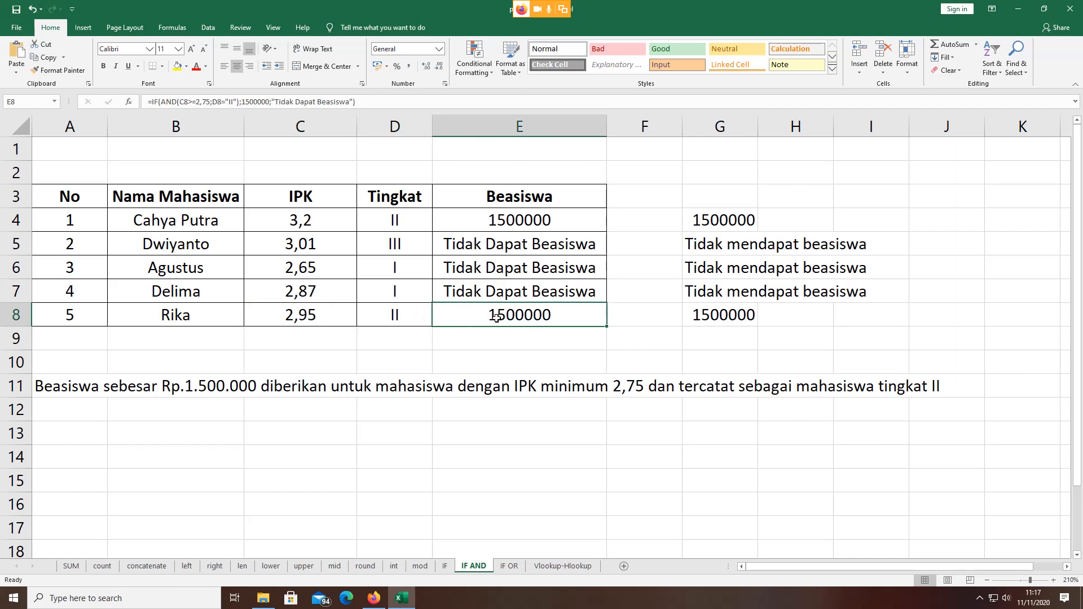
click(511, 219)
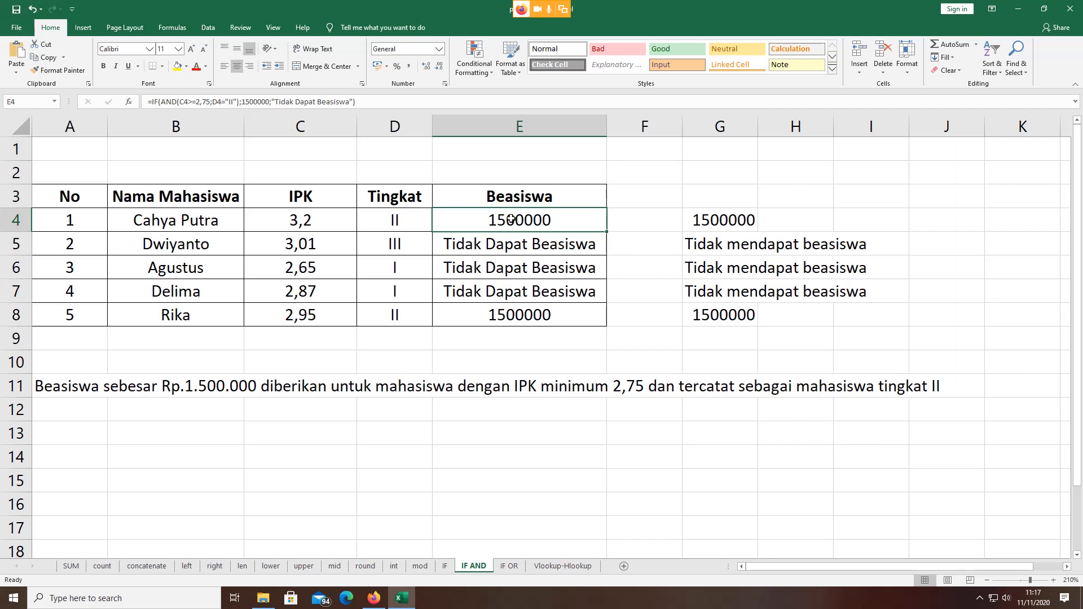
Step: Open E4's formula in-cell and highlight IF, AND and the C4 IPK condition
double_click(511, 219)
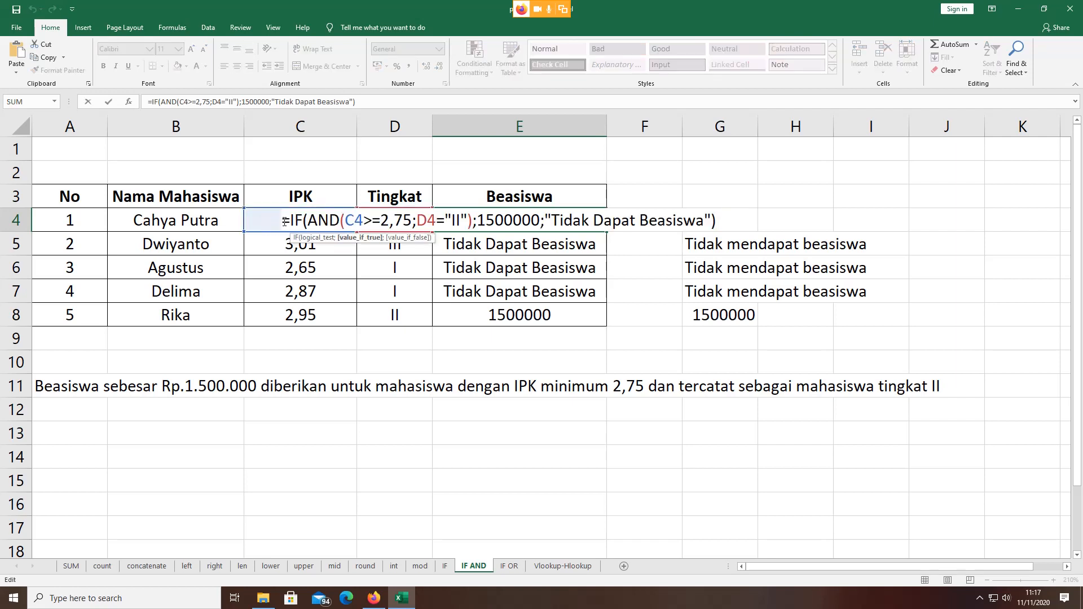
drag(287, 221, 303, 219)
drag(312, 219, 340, 214)
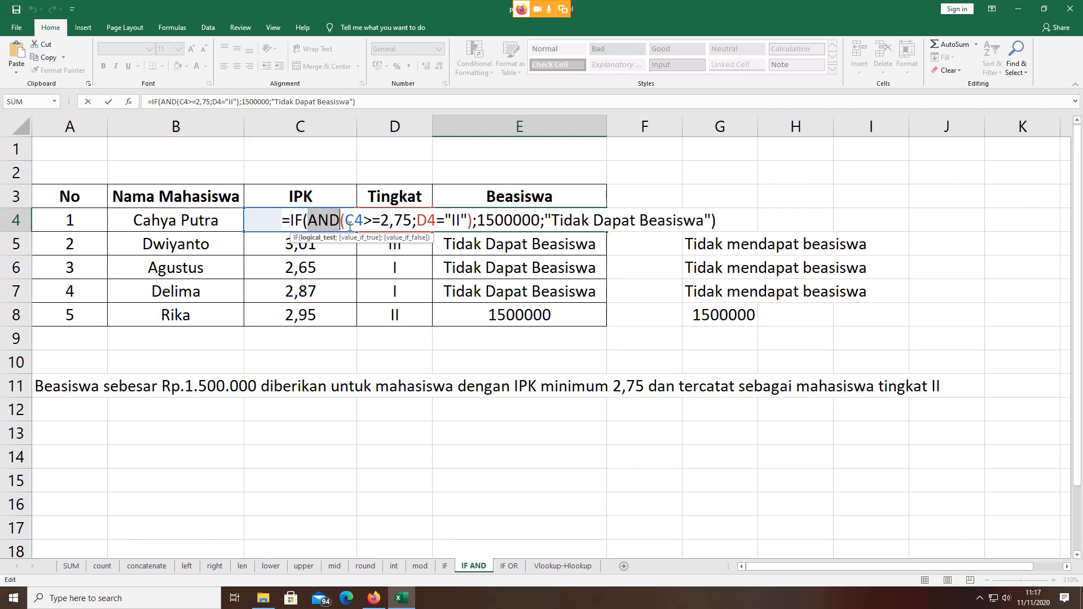
click(346, 225)
drag(345, 224, 363, 221)
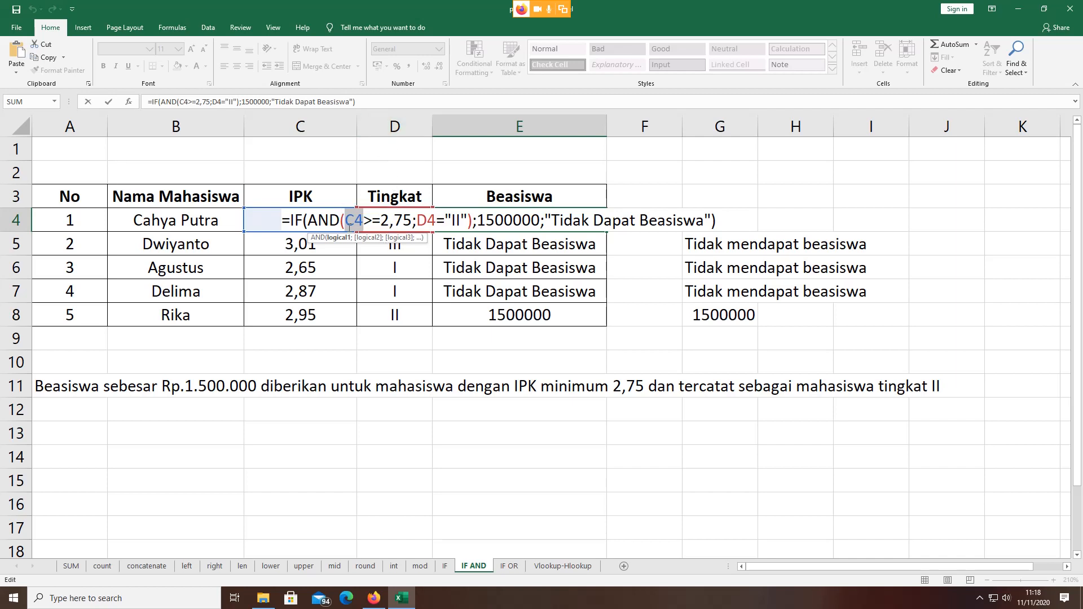
Step: Highlight the "II" level test, 1500000 true result and Tidak Dapat Beasiswa false result
click(449, 218)
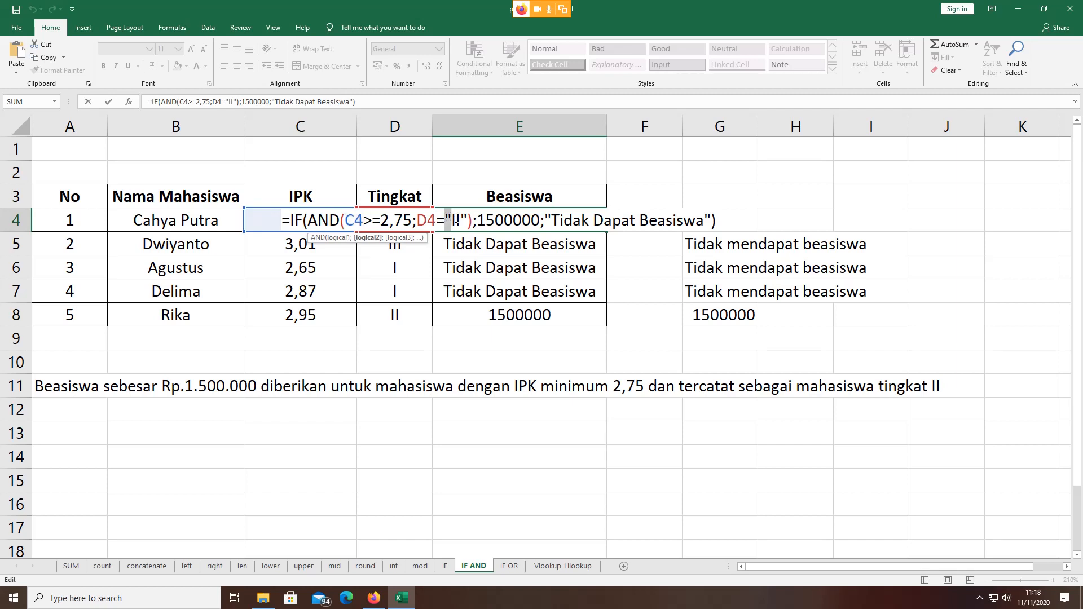
double_click(456, 219)
click(465, 220)
click(476, 220)
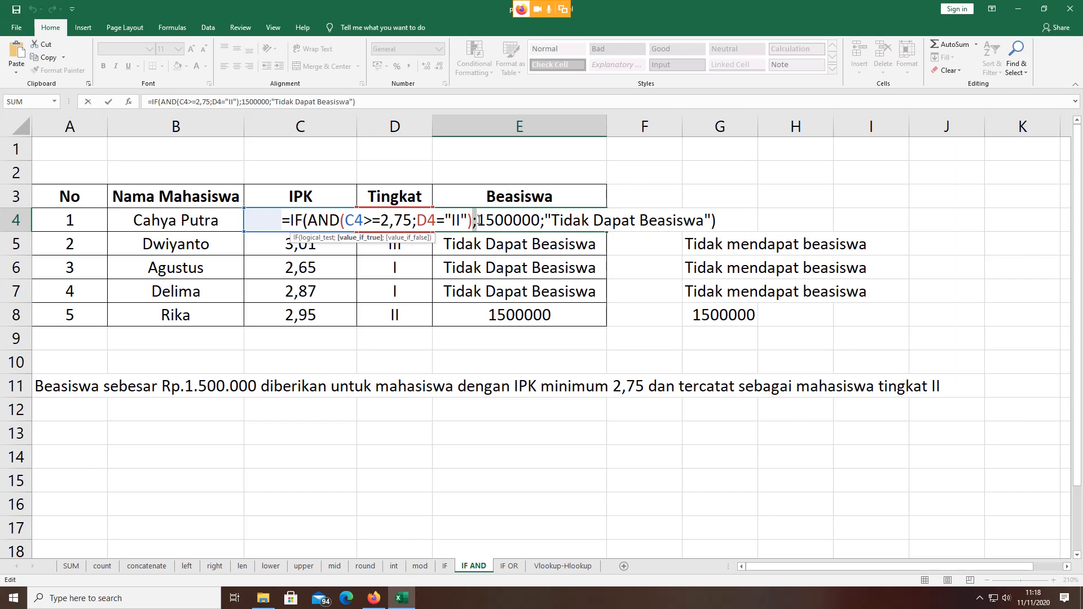
drag(478, 220, 539, 220)
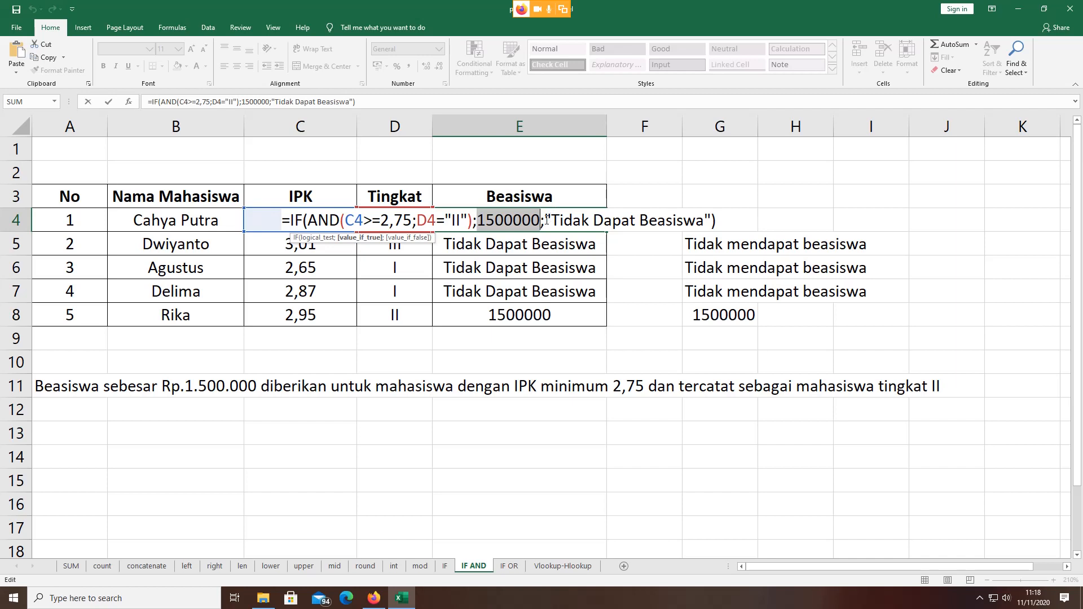
drag(545, 220, 710, 222)
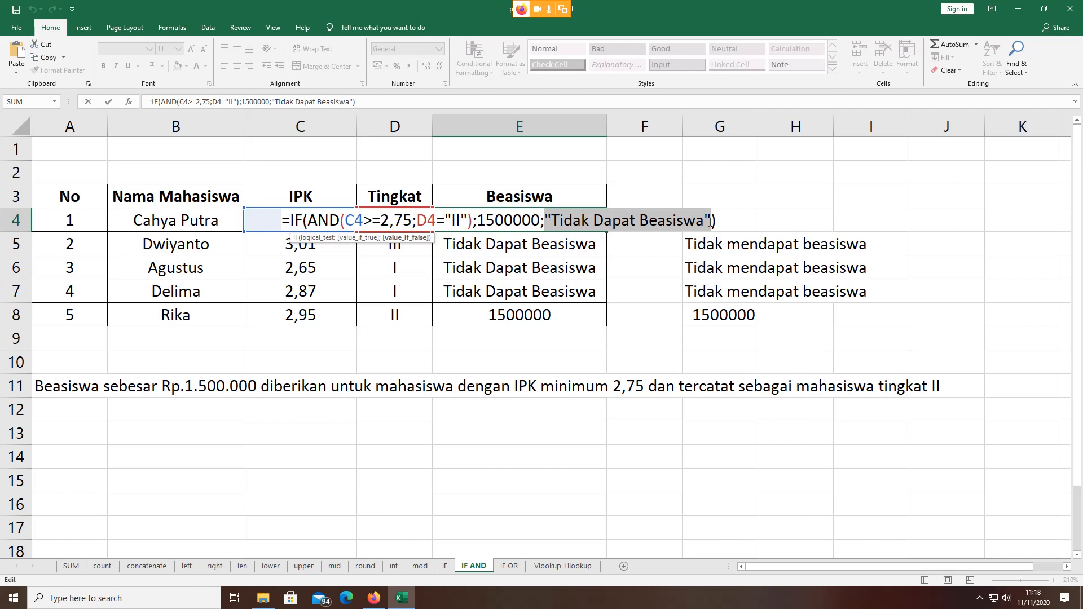
click(704, 221)
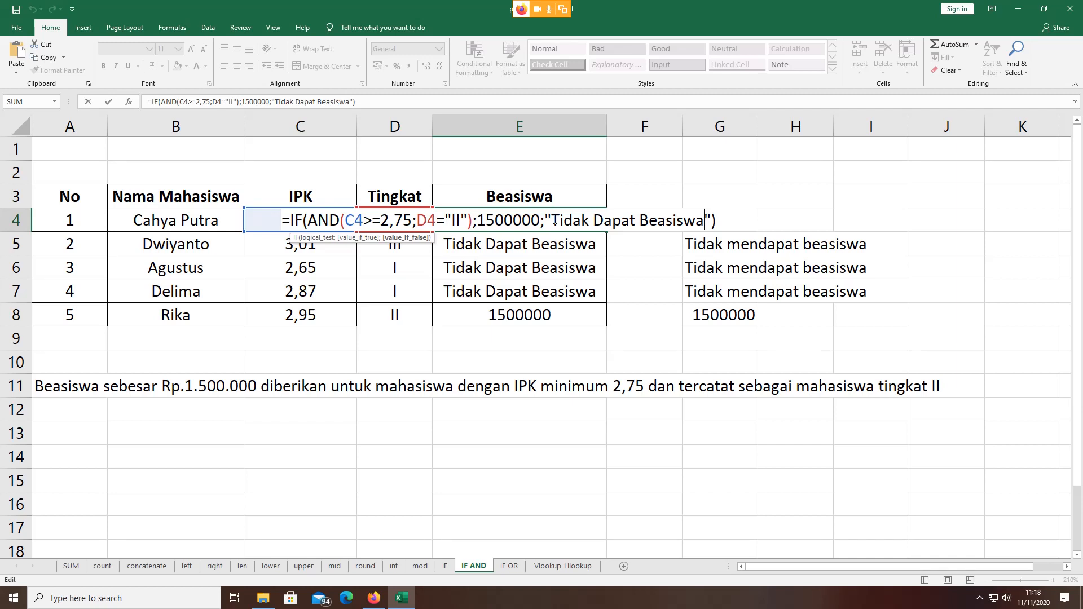
Step: Change E4's false result to 0 and fill to E8: 1500000, 0, 0, 0, 1500000
click(552, 221)
key(BackSpace)
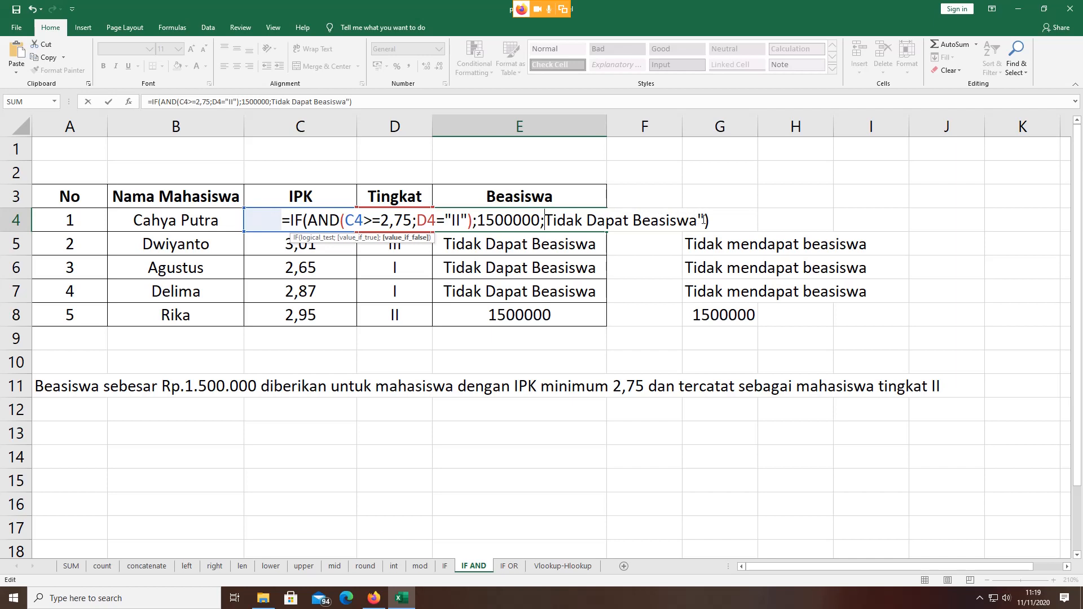
key(BackSpace)
key(BackSpace)
key(BackSpace)
key(BackSpace)
key(BackSpace)
key(BackSpace)
key(BackSpace)
key(BackSpace)
key(BackSpace)
key(BackSpace)
key(BackSpace)
key(BackSpace)
key(BackSpace)
key(BackSpace)
key(BackSpace)
key(BackSpace)
key(BackSpace)
key(BackSpace)
key(BackSpace)
key(BackSpace)
key(BackSpace)
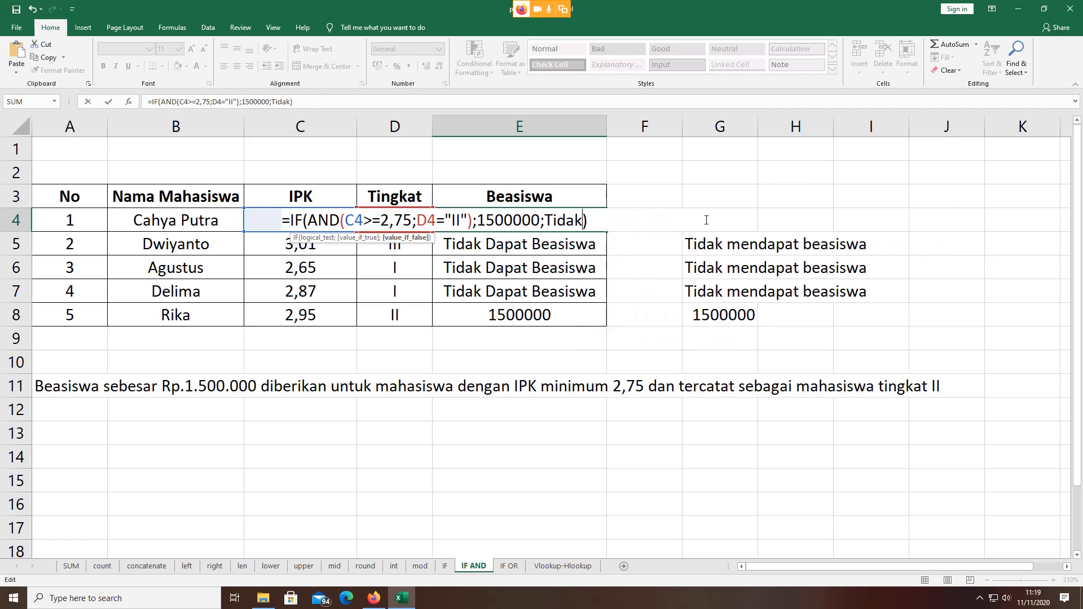
key(BackSpace)
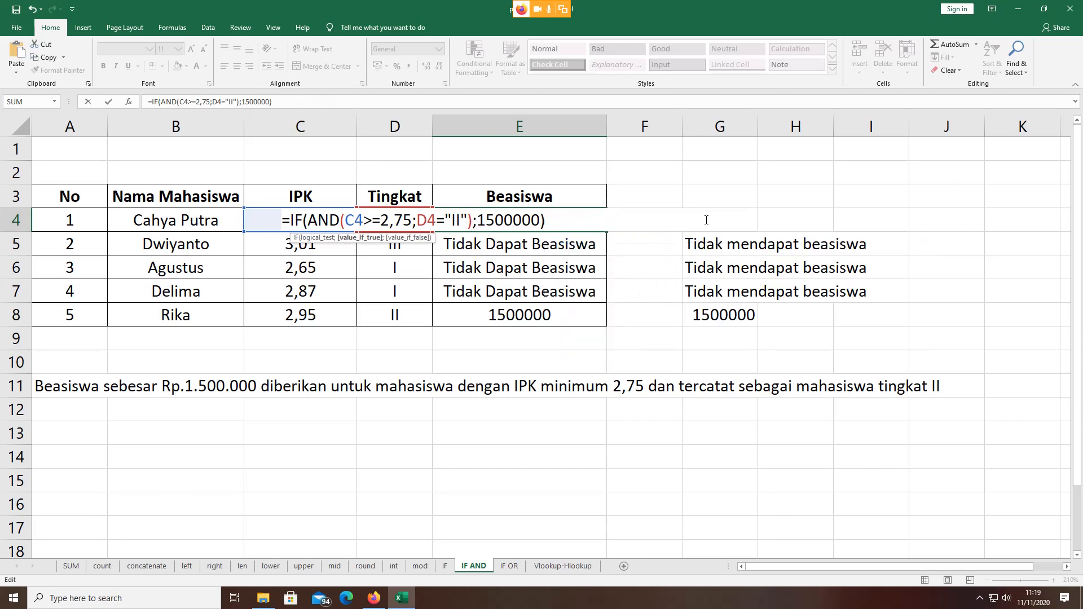
text(;0)
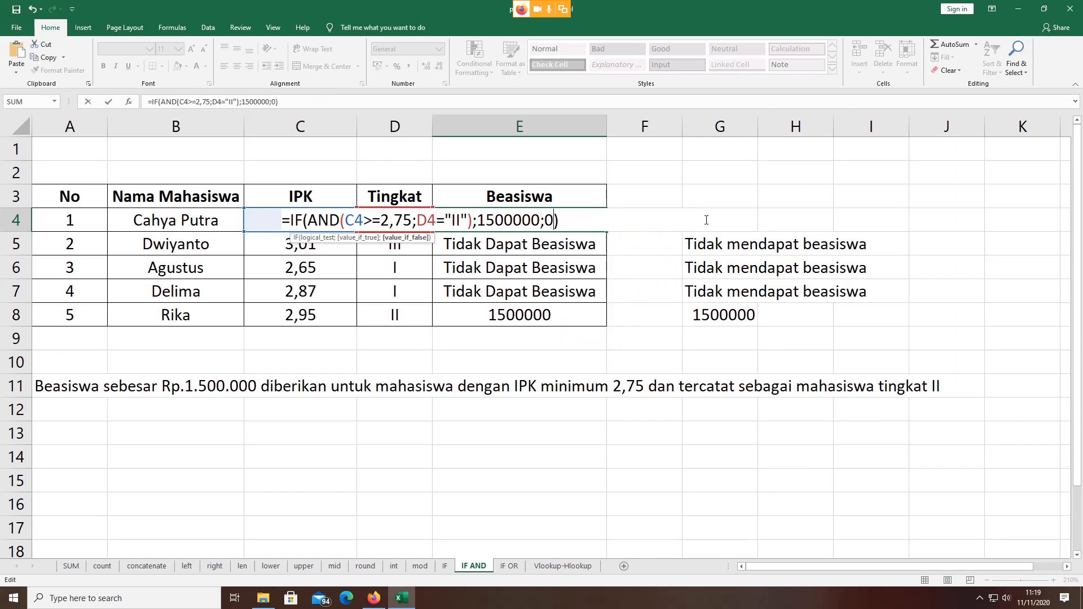
key(Return)
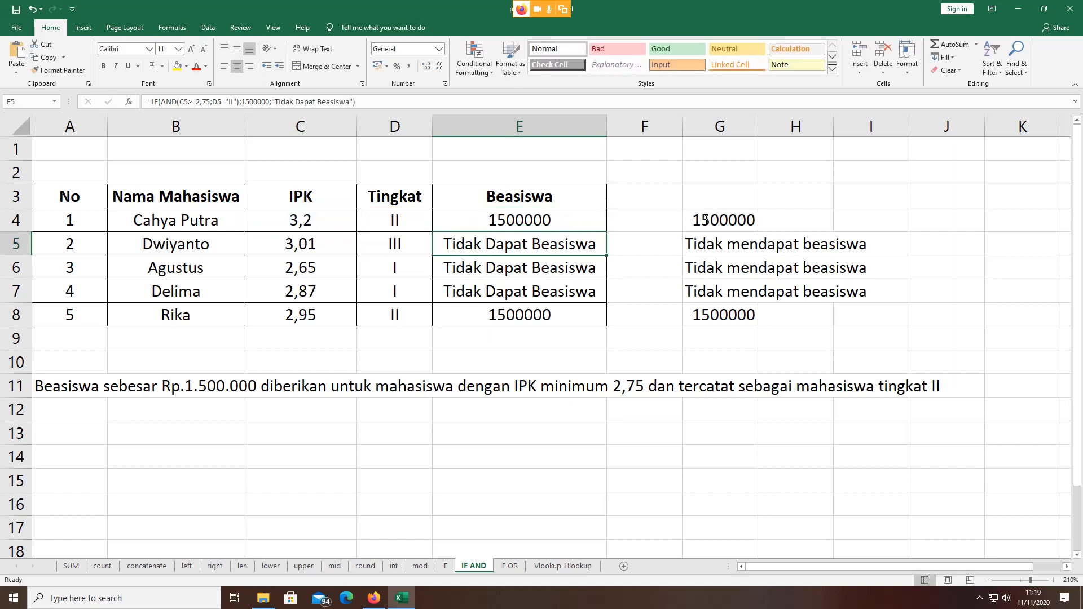
click(555, 220)
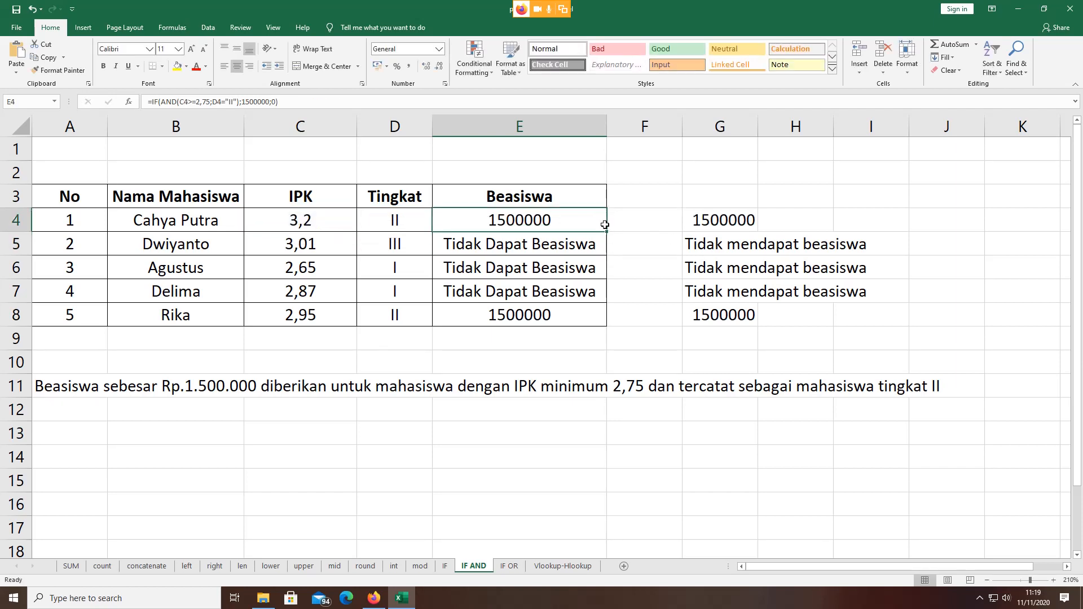
drag(606, 231, 611, 329)
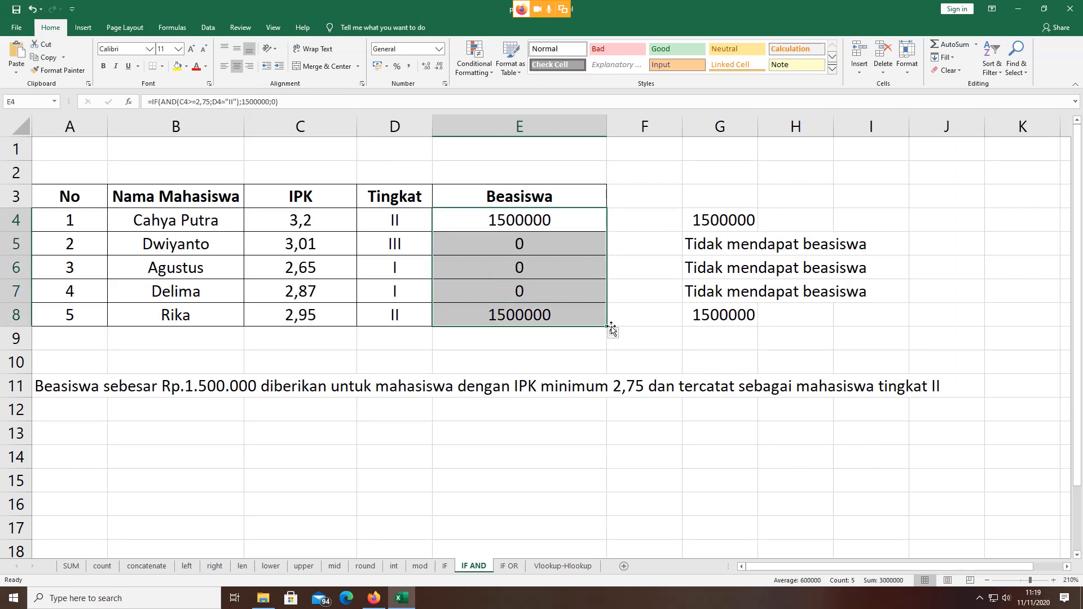
Step: Check the 0 results in E5:E7 and open E4's formula for editing
click(544, 245)
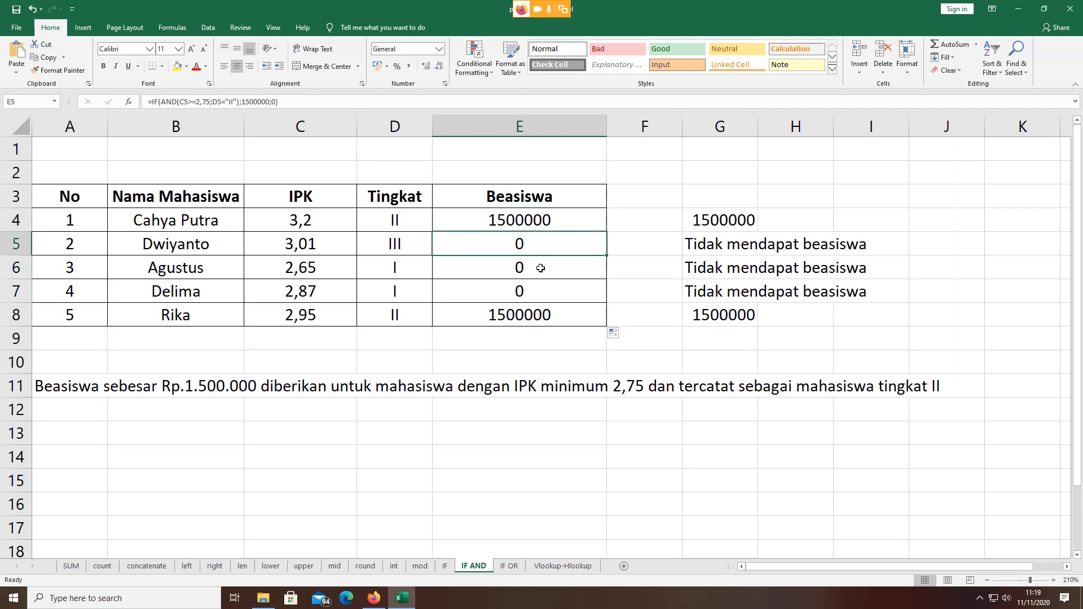
click(541, 265)
click(541, 293)
click(550, 221)
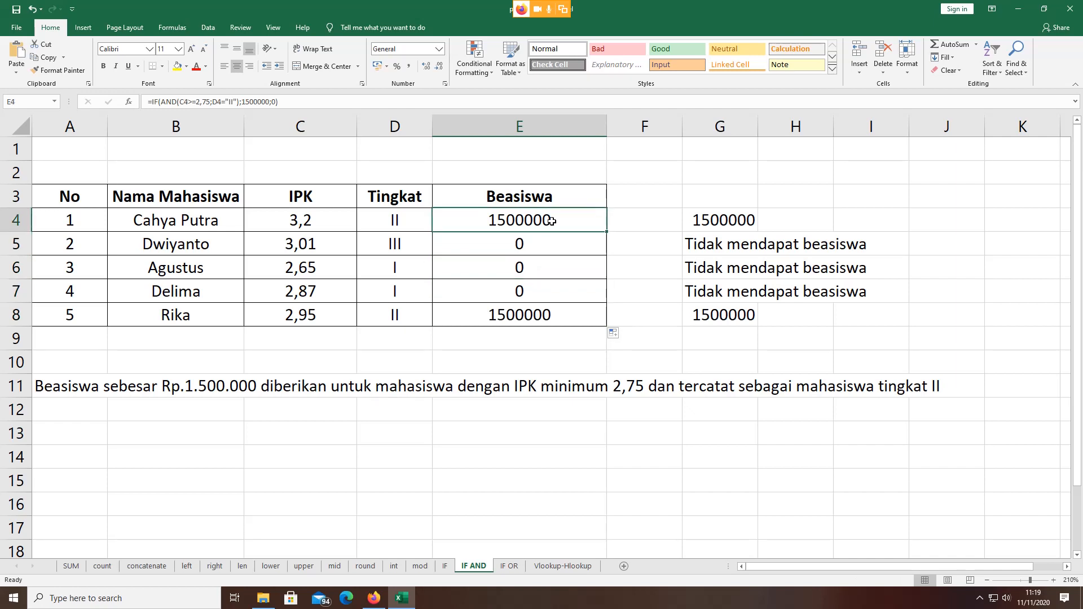
double_click(550, 221)
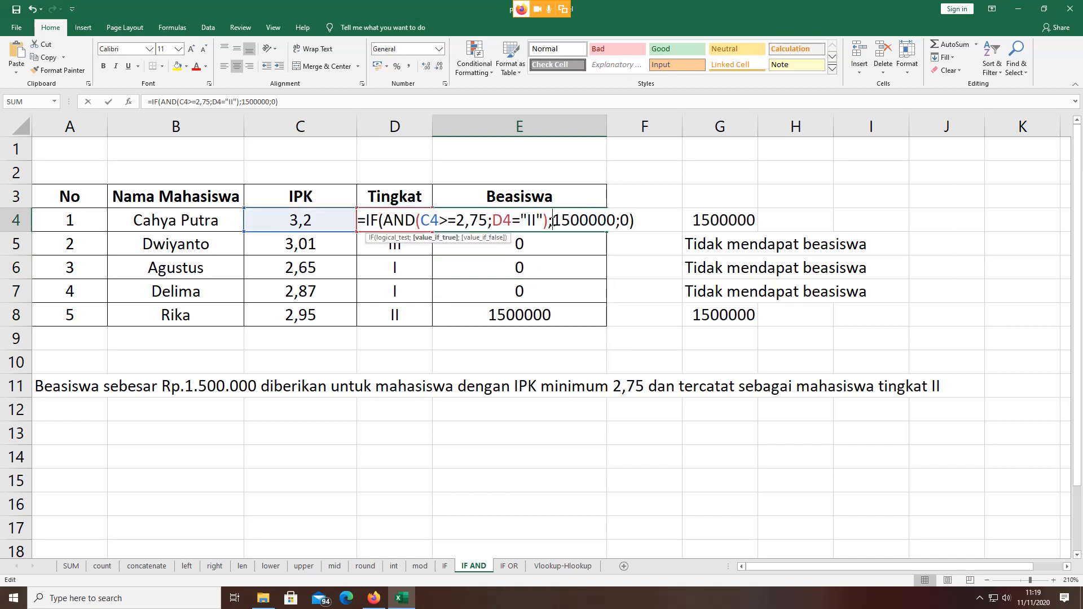
Step: Replace E4's false result 0 with "bukan beasiswa" and fill it down to E8
click(622, 224)
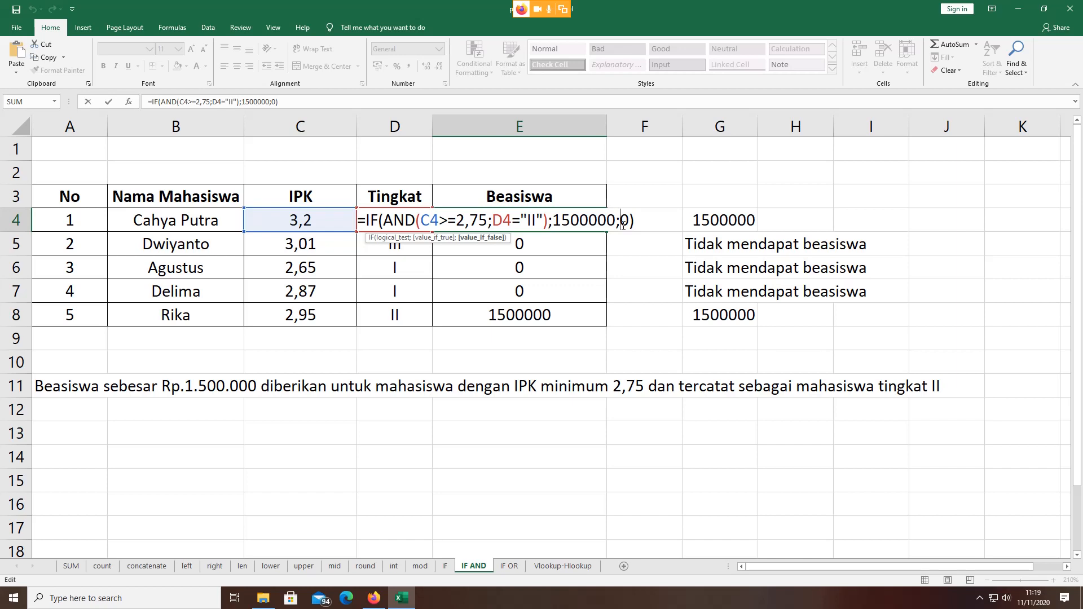
text("0")
drag(623, 225, 636, 220)
text(bUKAN)
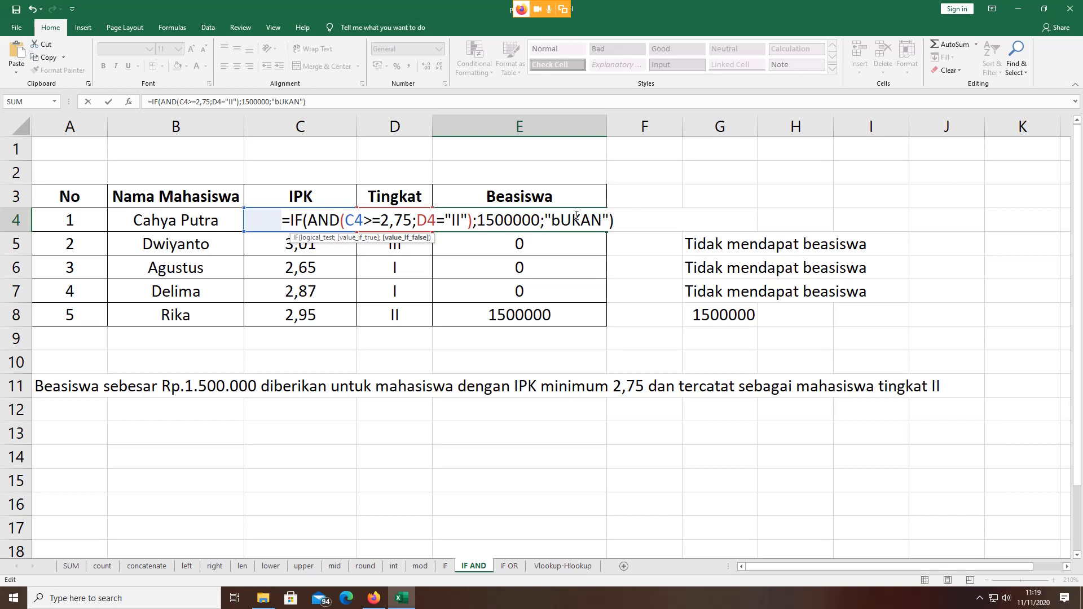
drag(555, 218, 602, 220)
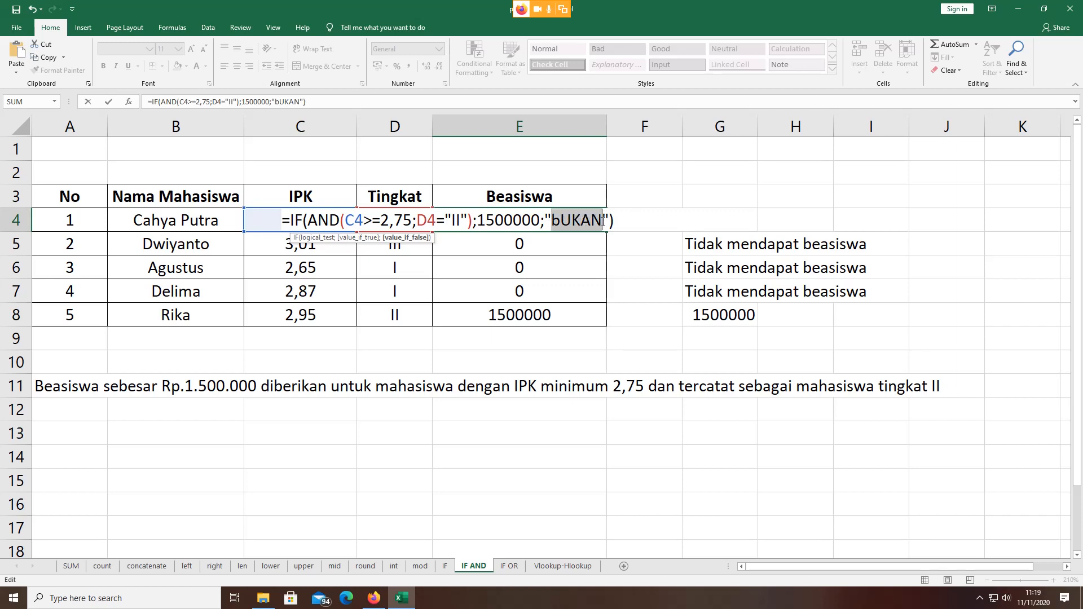
text(bukan )
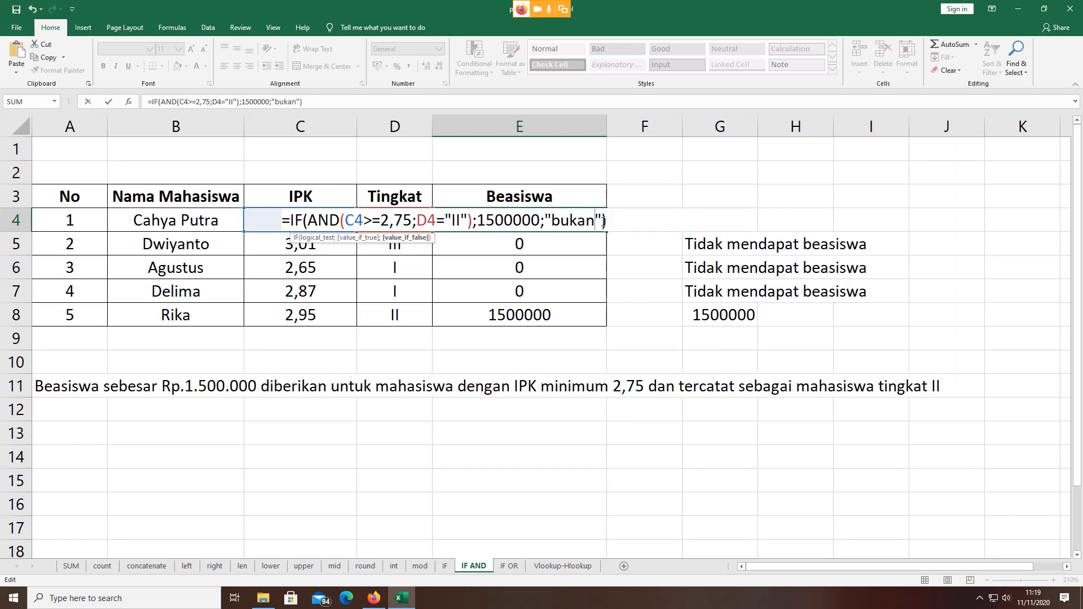
text(beasiswa)
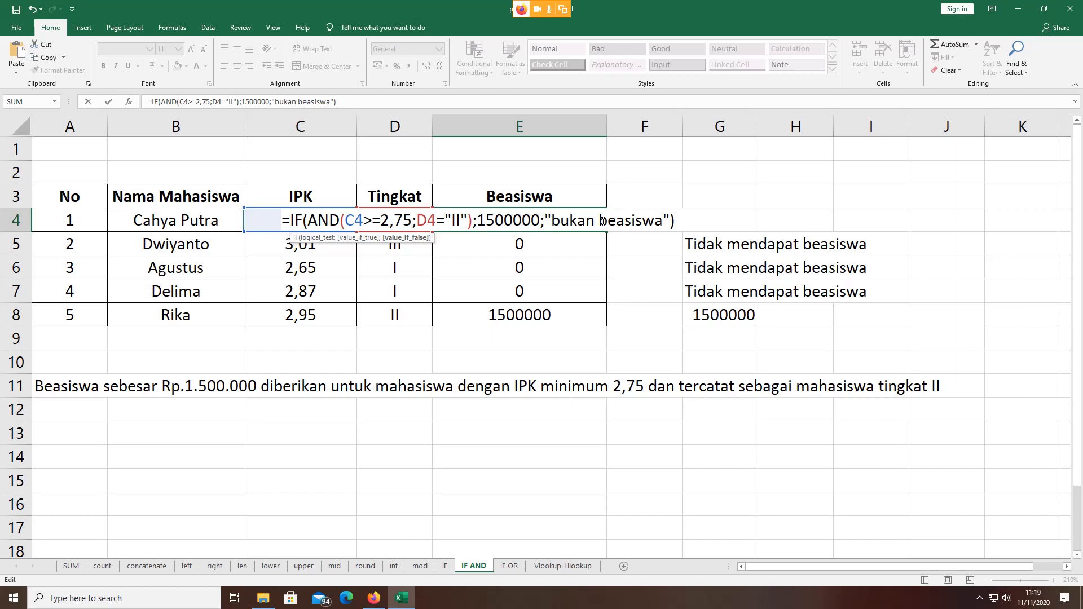
key(Return)
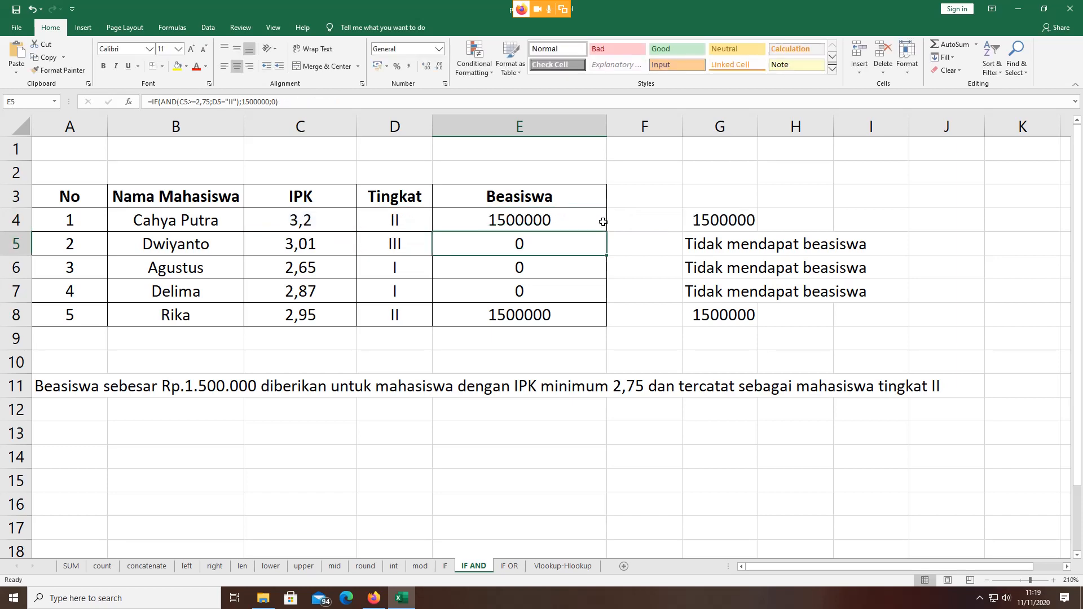
click(602, 221)
drag(607, 231, 598, 317)
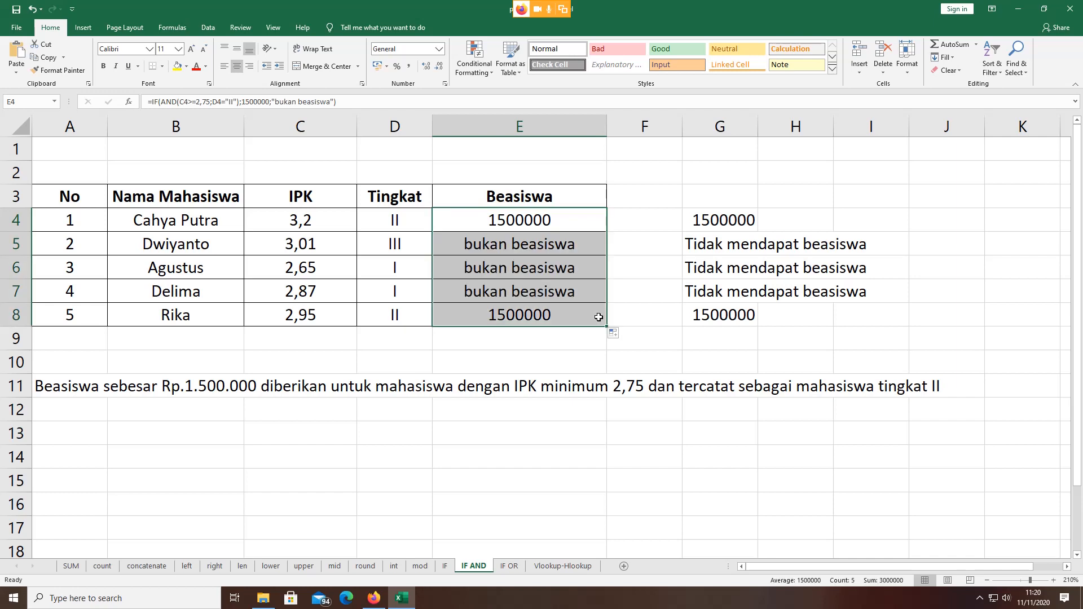
click(576, 224)
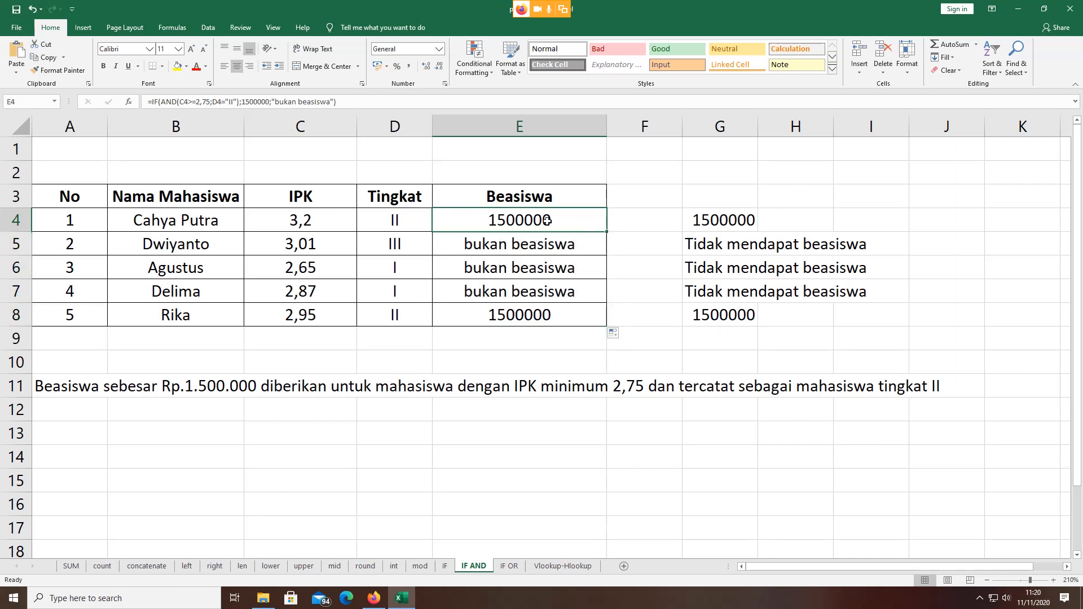
click(736, 213)
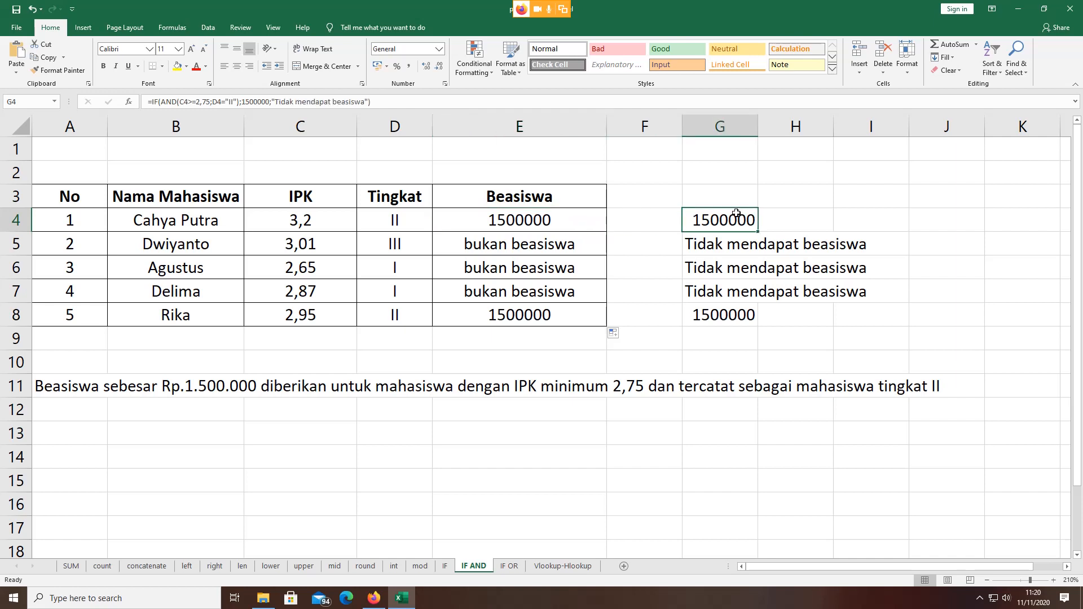
click(560, 215)
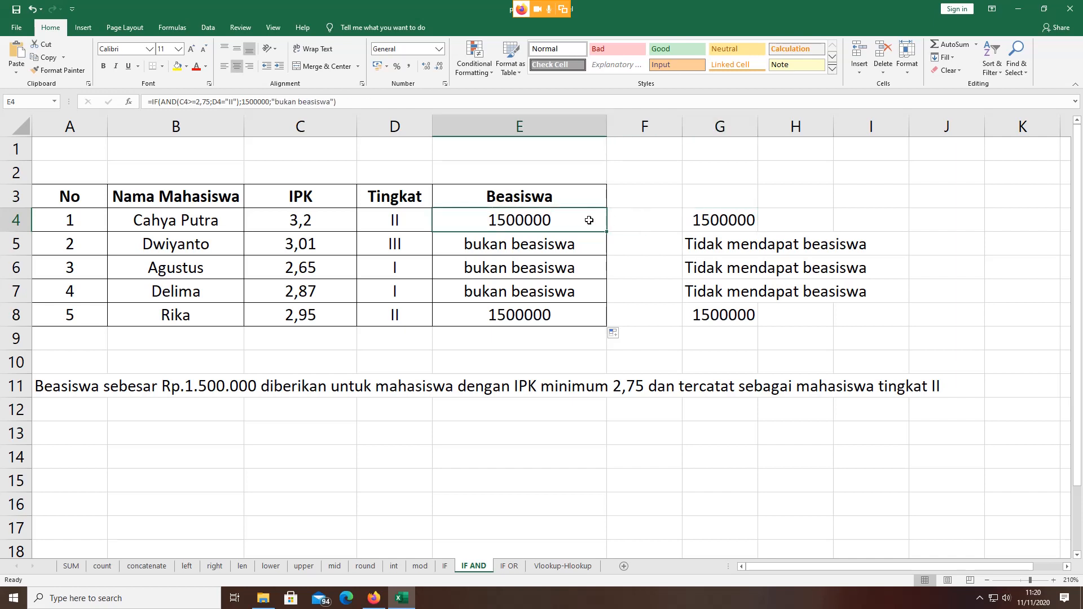
double_click(547, 220)
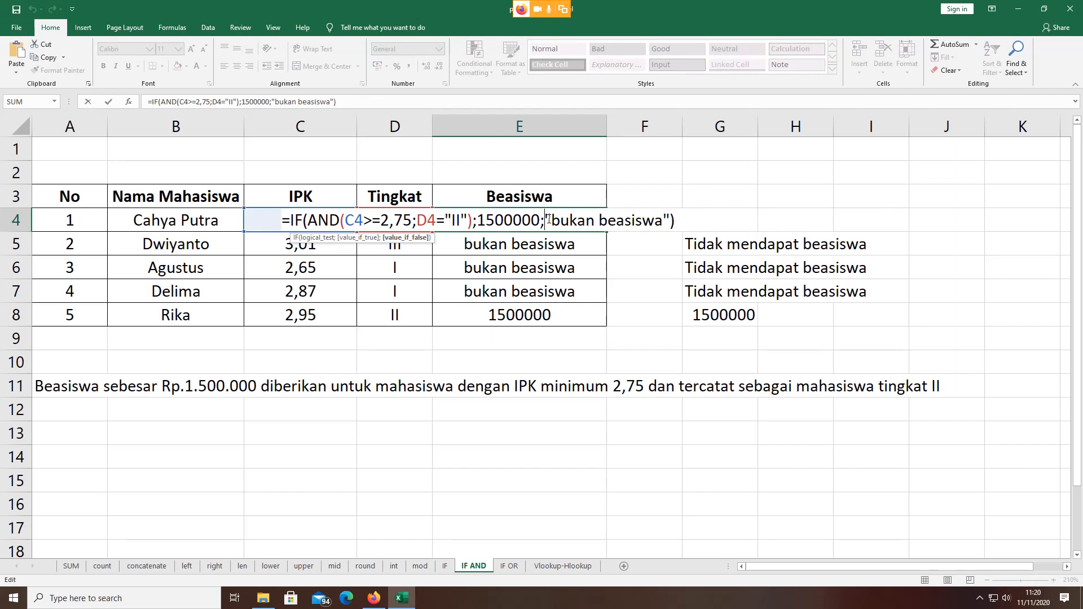
click(721, 244)
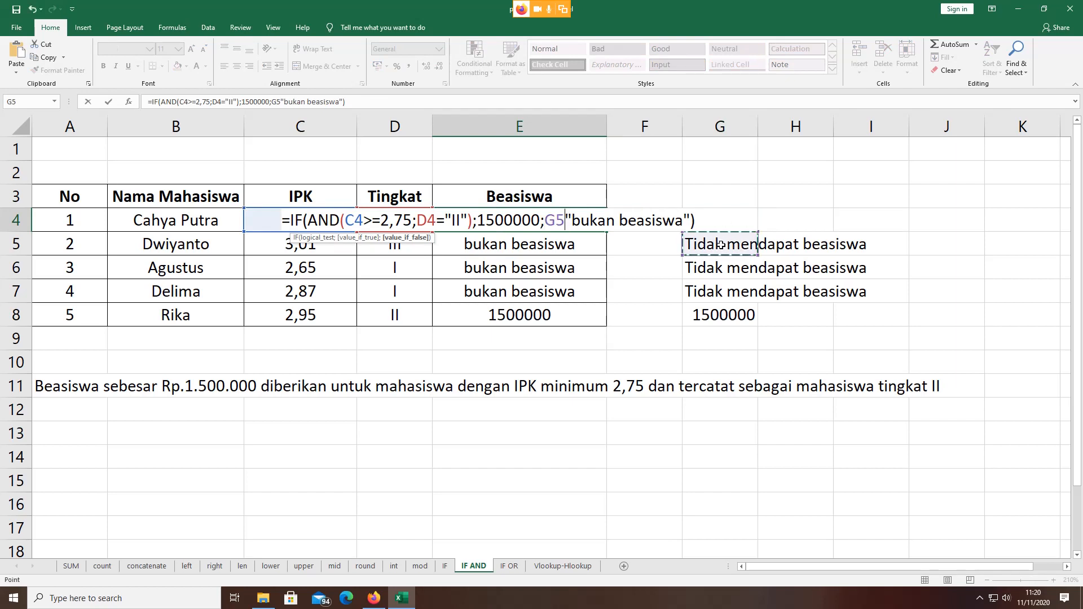
key(Escape)
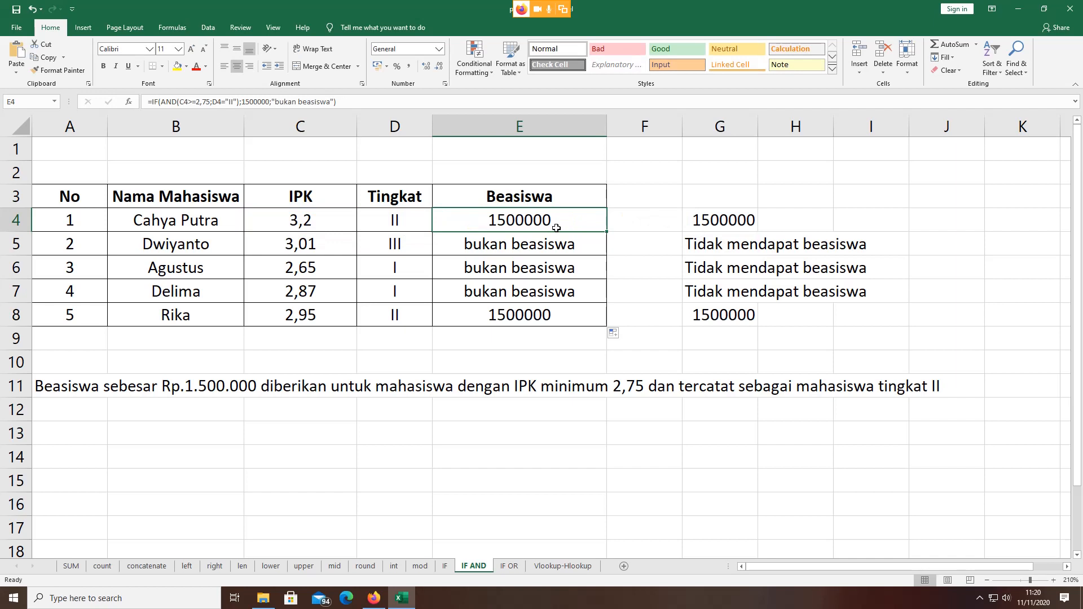
double_click(511, 219)
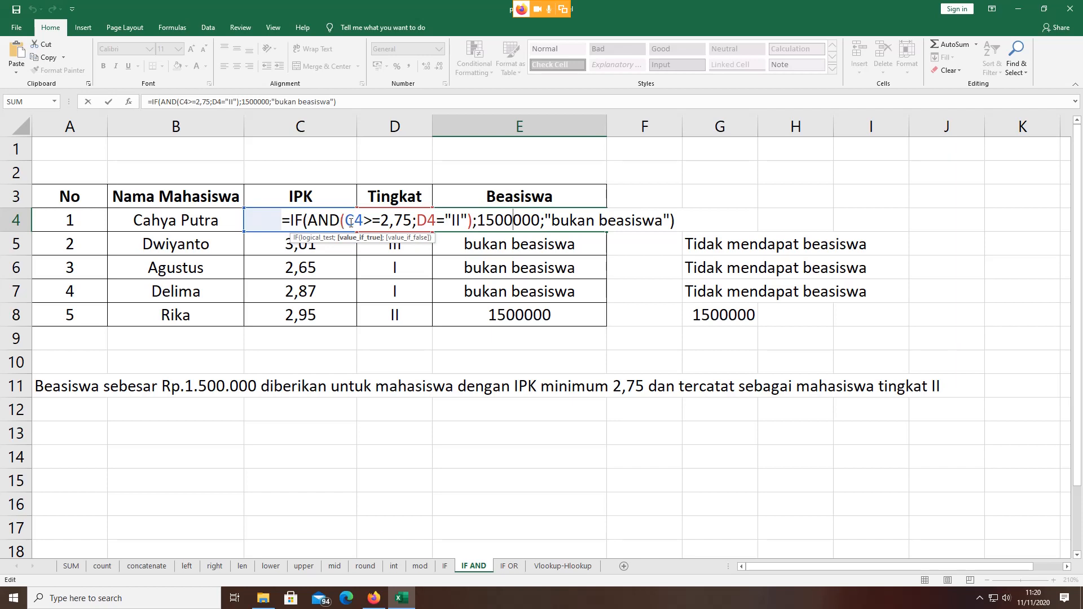
drag(345, 221, 410, 221)
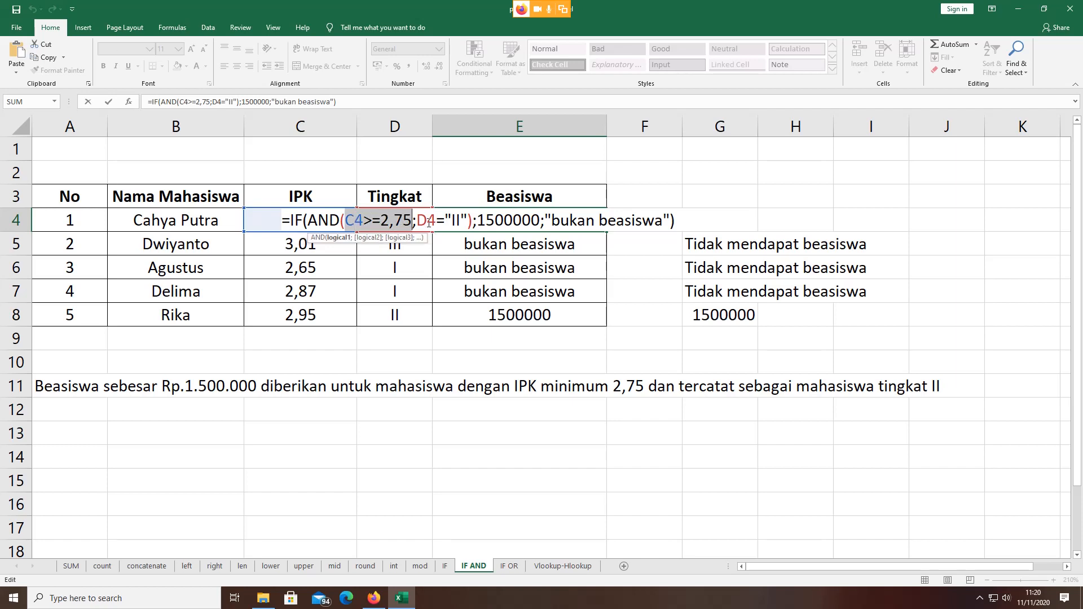
drag(416, 221, 440, 217)
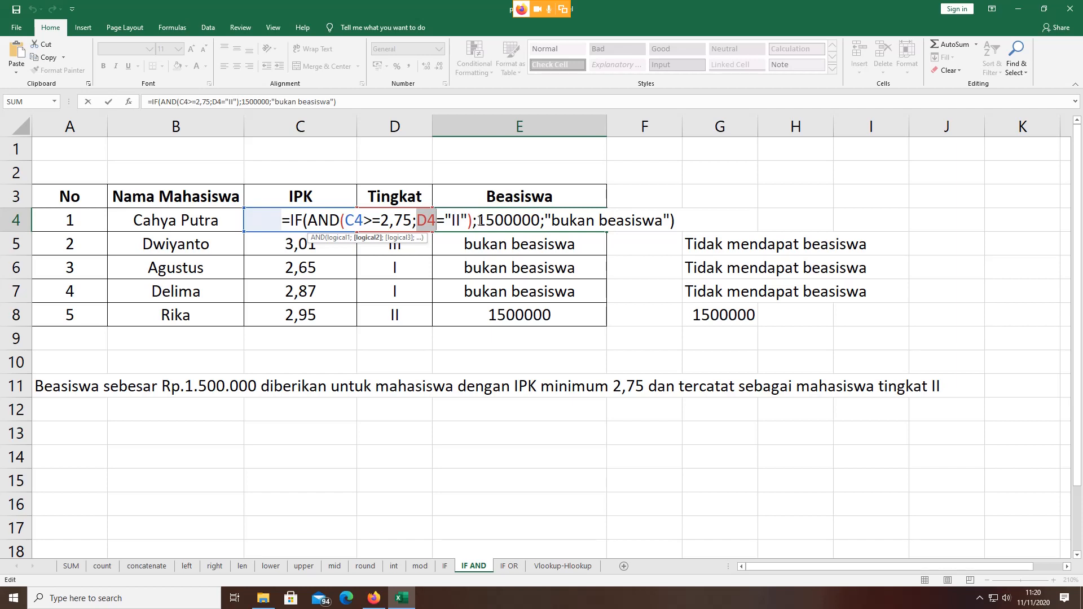
click(479, 221)
drag(480, 221, 534, 223)
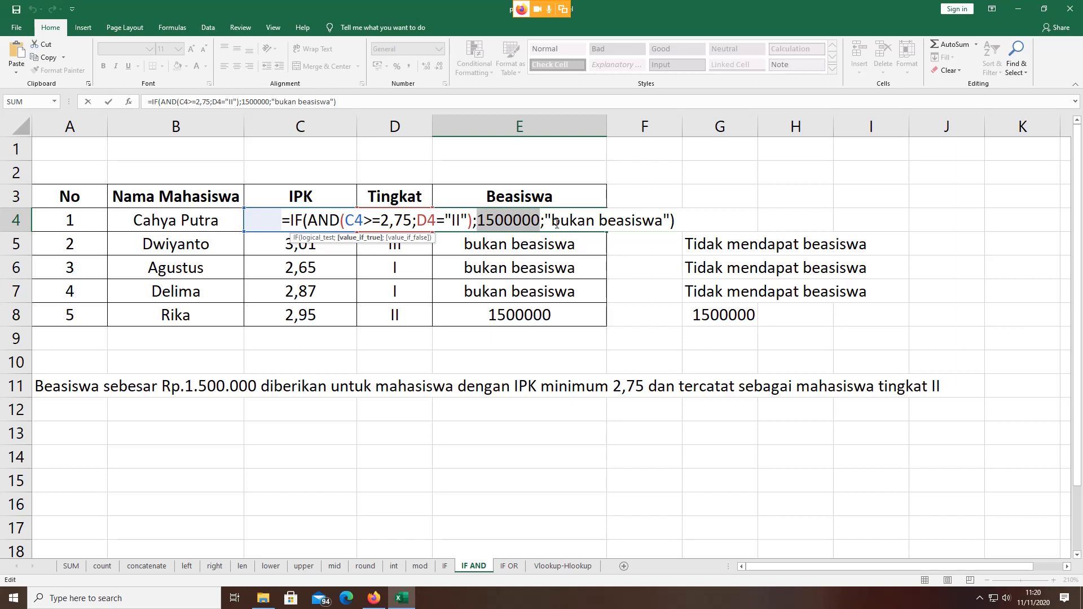
drag(545, 219, 670, 220)
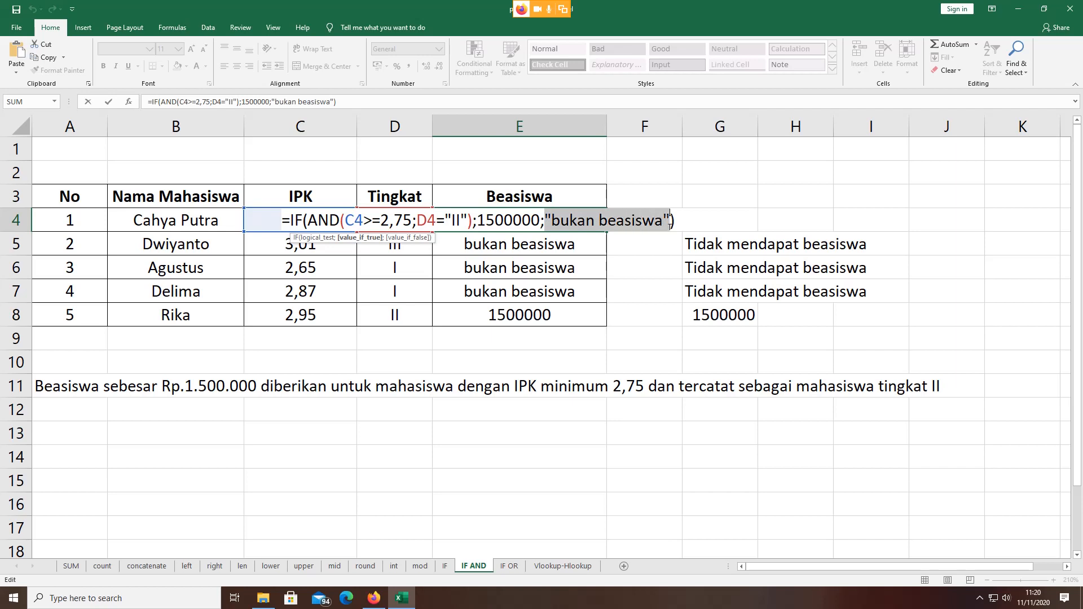
click(708, 423)
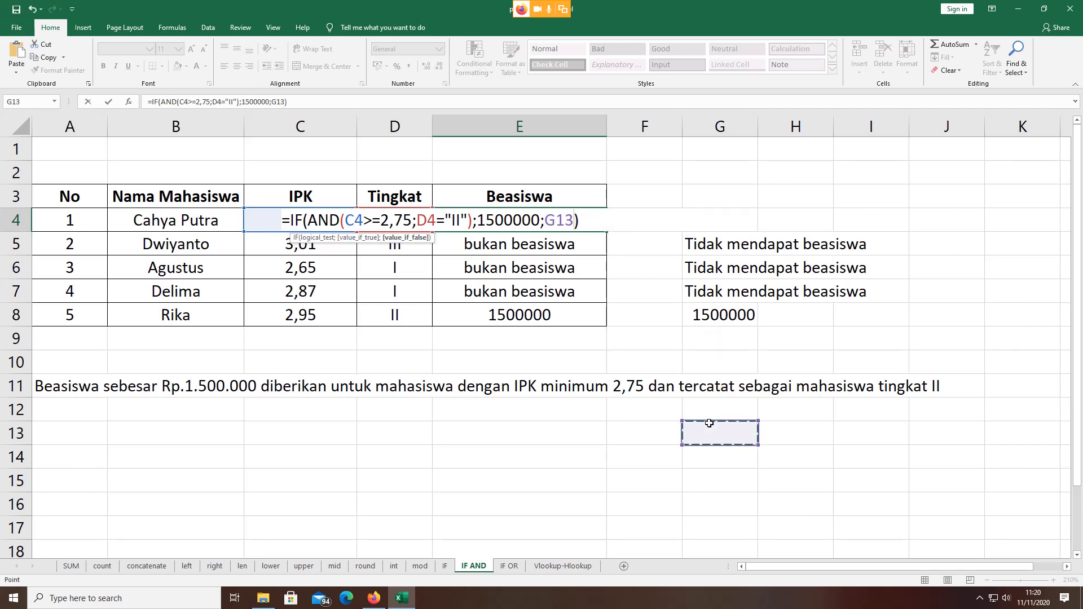
key(Escape)
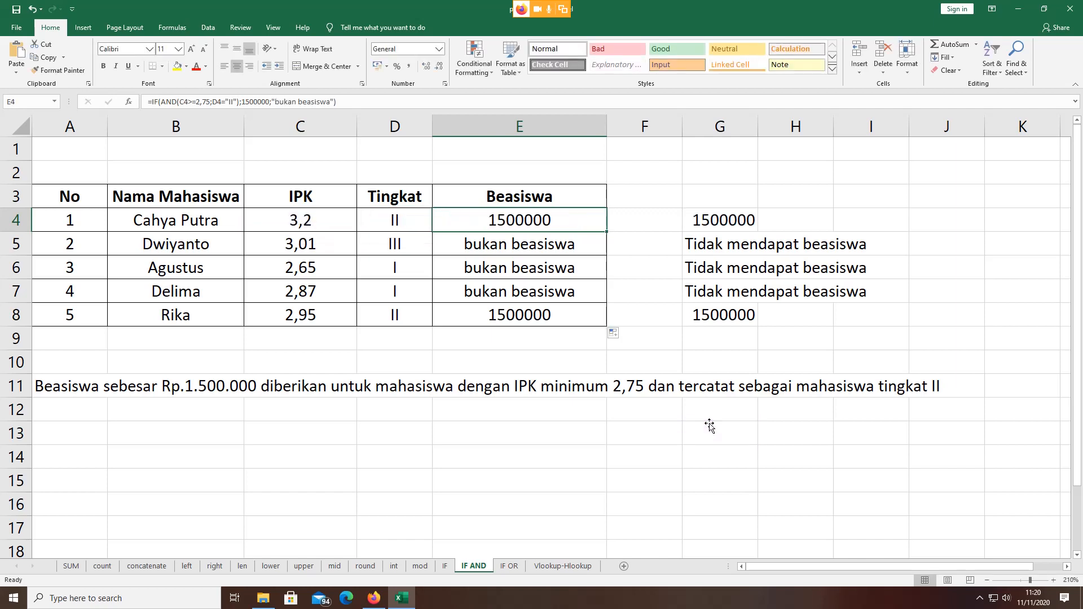
Step: Highlight the "II" criterion in E4's formula, leaving it unchanged
click(517, 246)
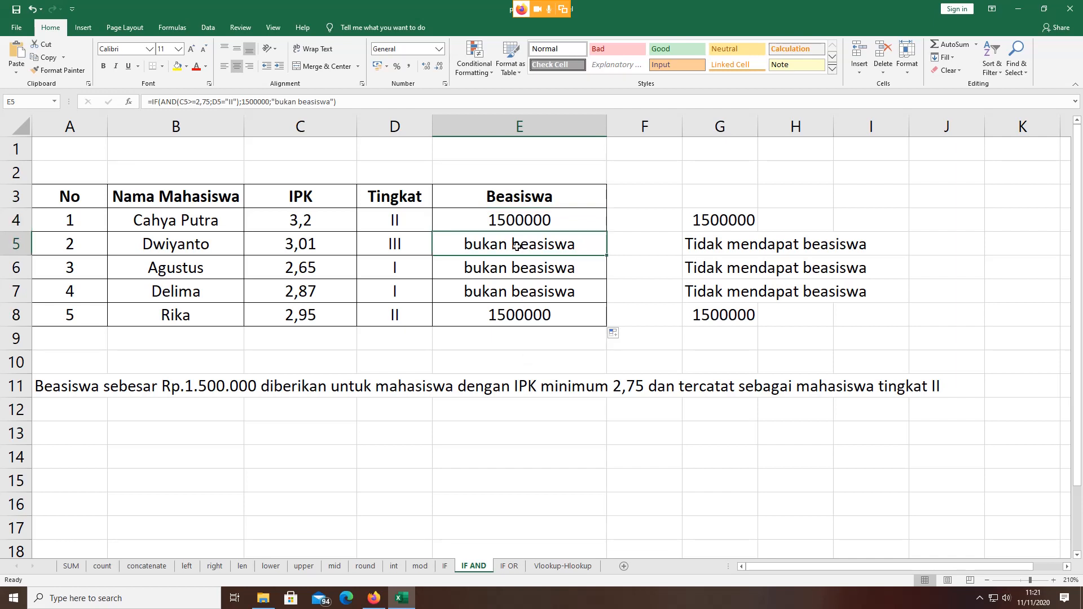
double_click(505, 220)
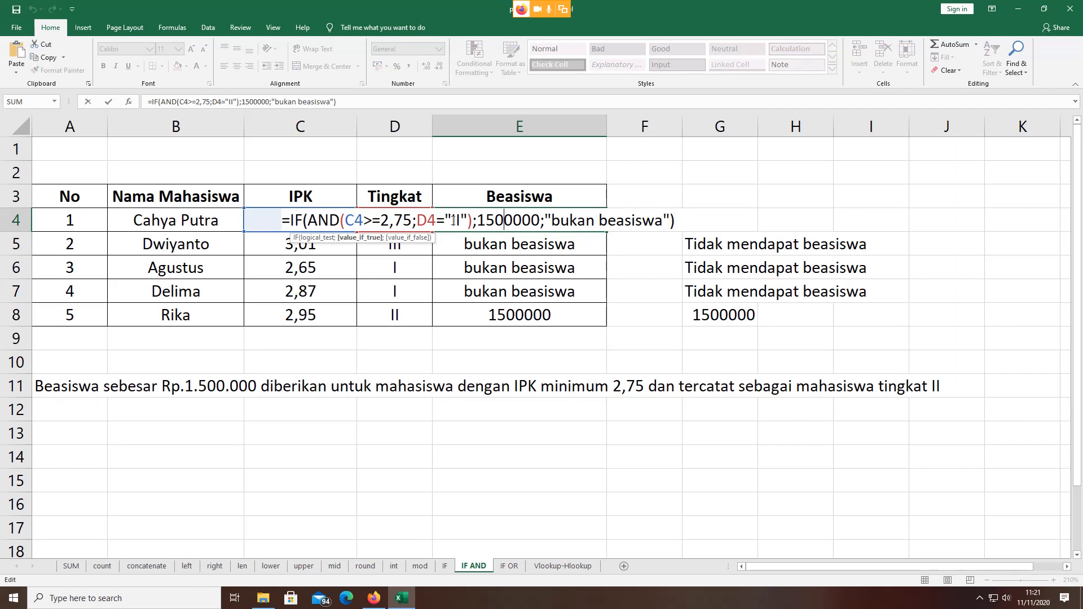
drag(456, 219, 461, 220)
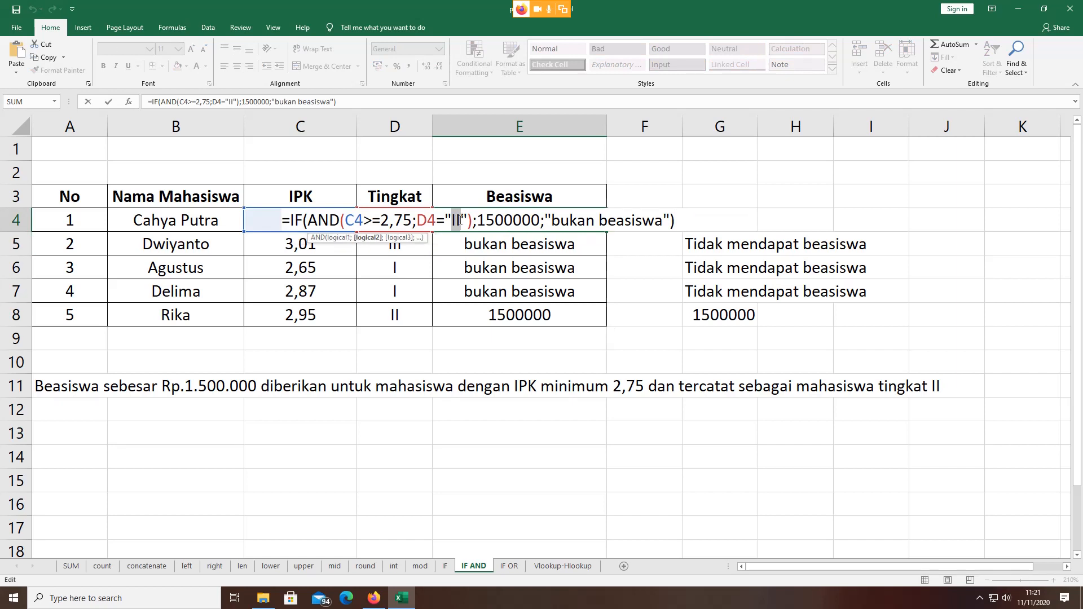
click(450, 220)
drag(450, 220, 461, 221)
key(Return)
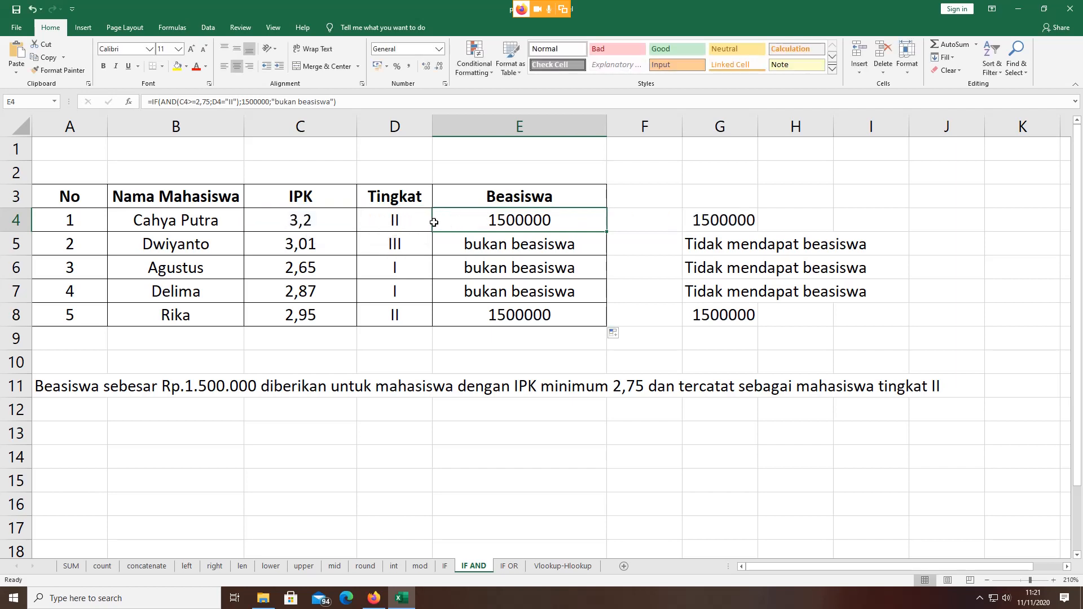
Step: Check the Tingkat values in column D from D4 down to D8
click(405, 218)
click(403, 242)
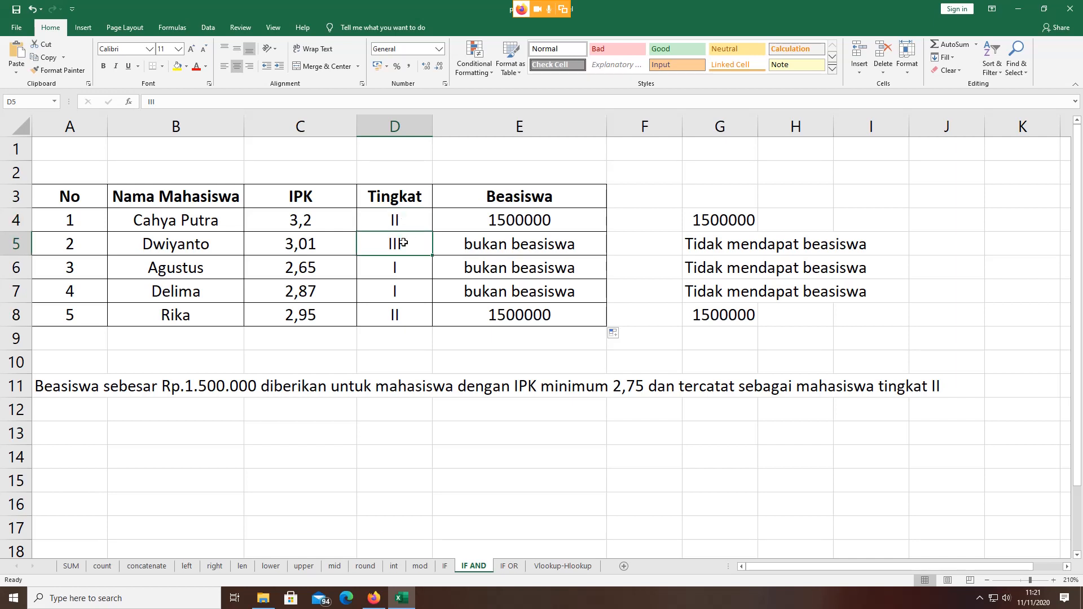
click(404, 227)
click(405, 249)
click(403, 274)
click(404, 287)
click(406, 307)
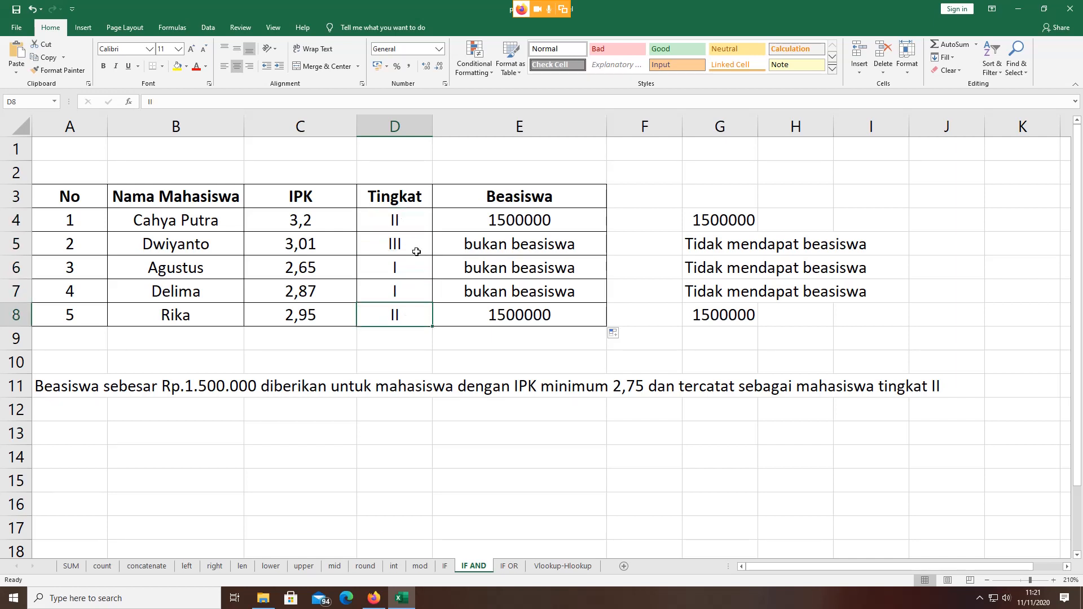
click(413, 222)
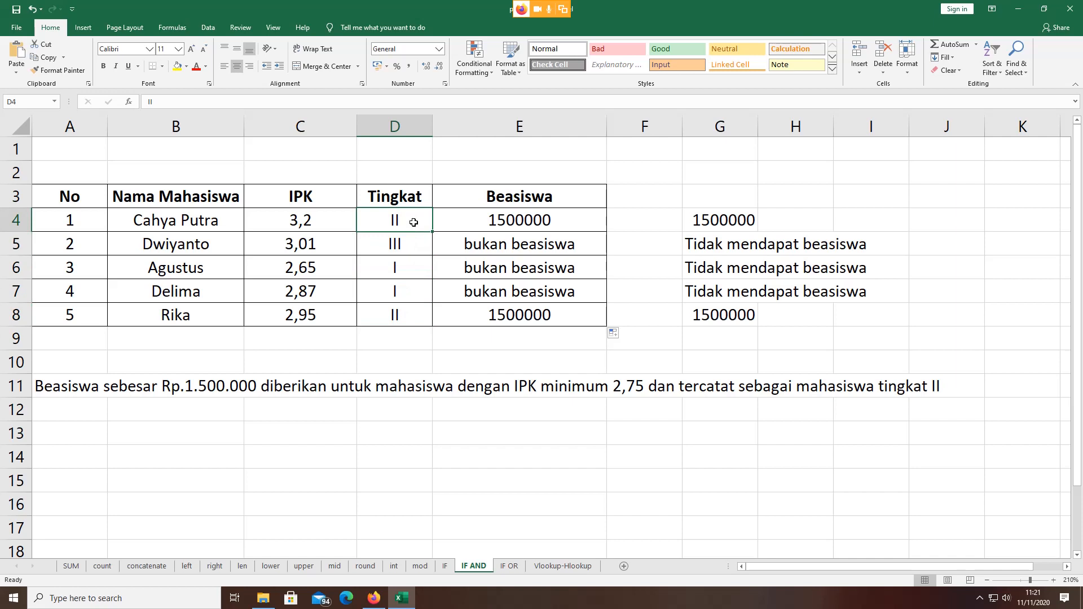
Step: Change E4's level criterion from "II" to lowercase "ii", still showing 1500000
click(542, 220)
double_click(538, 220)
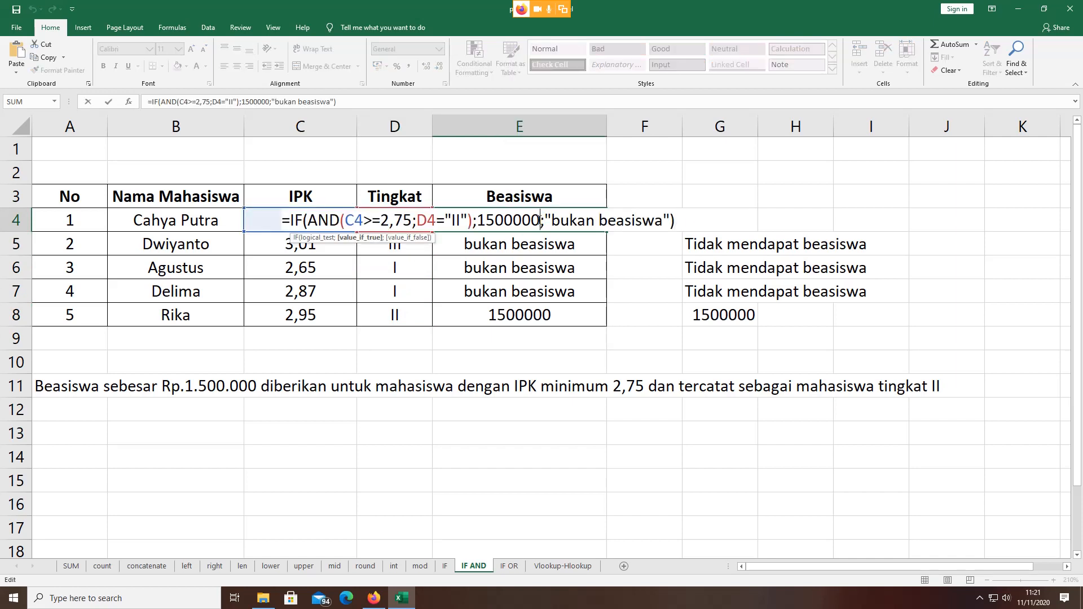
click(461, 220)
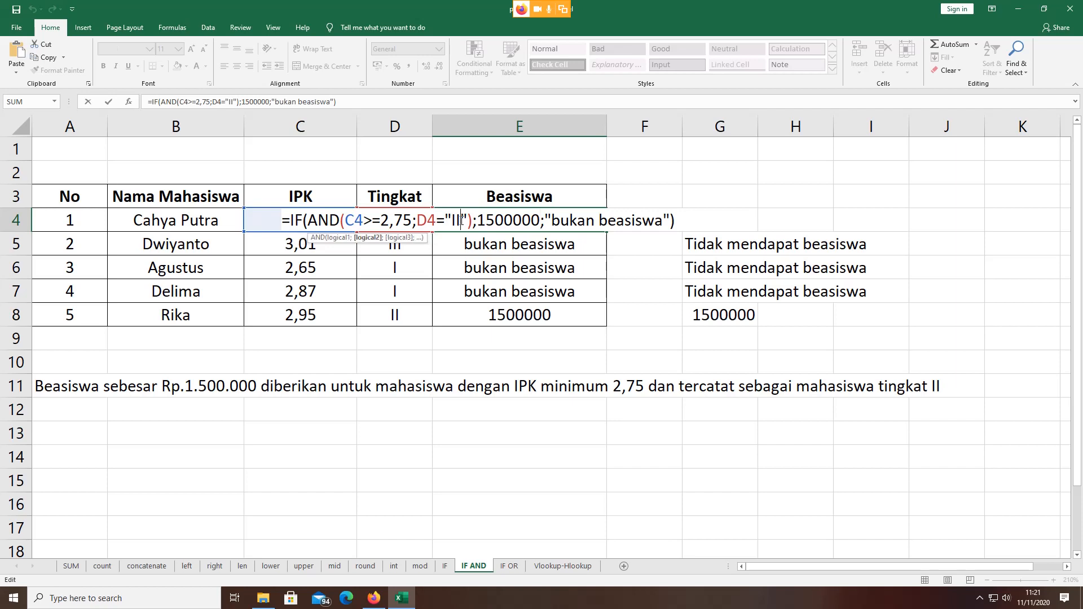
key(BackSpace)
key(BackSpace)
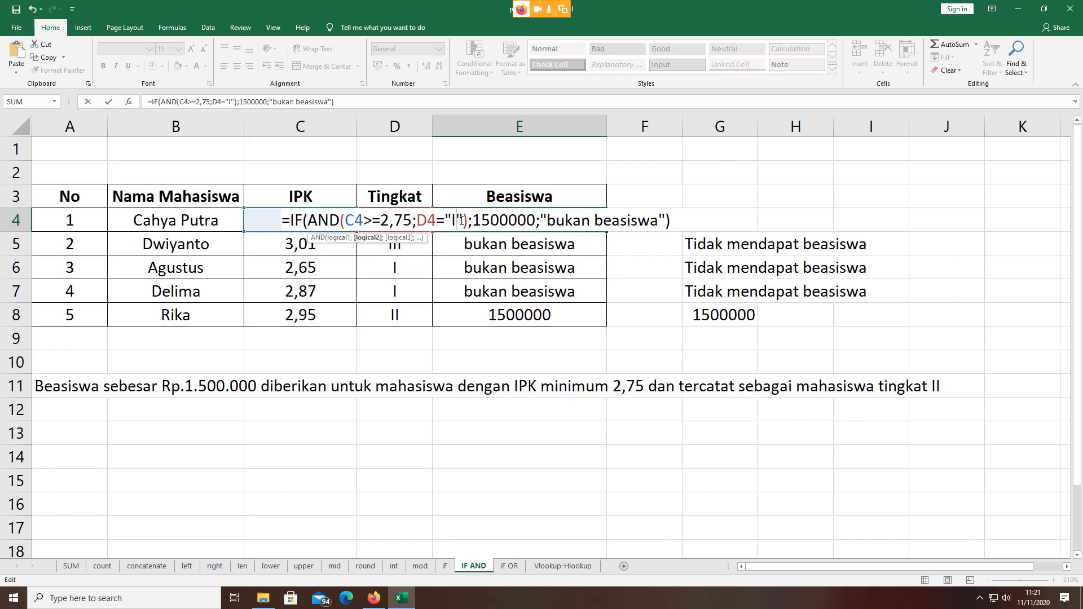
text(i)
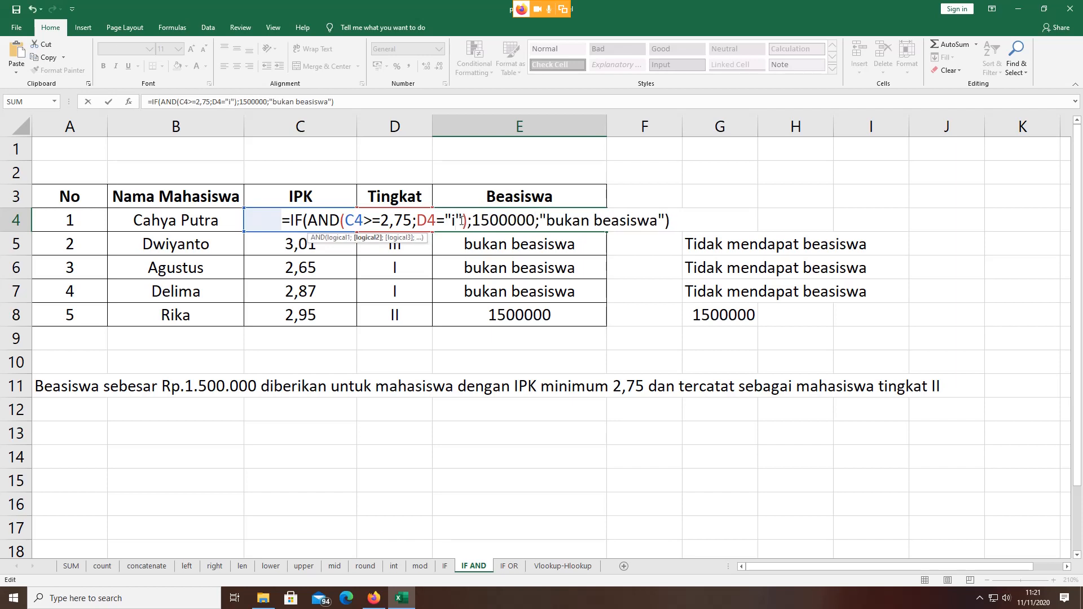
text(i)
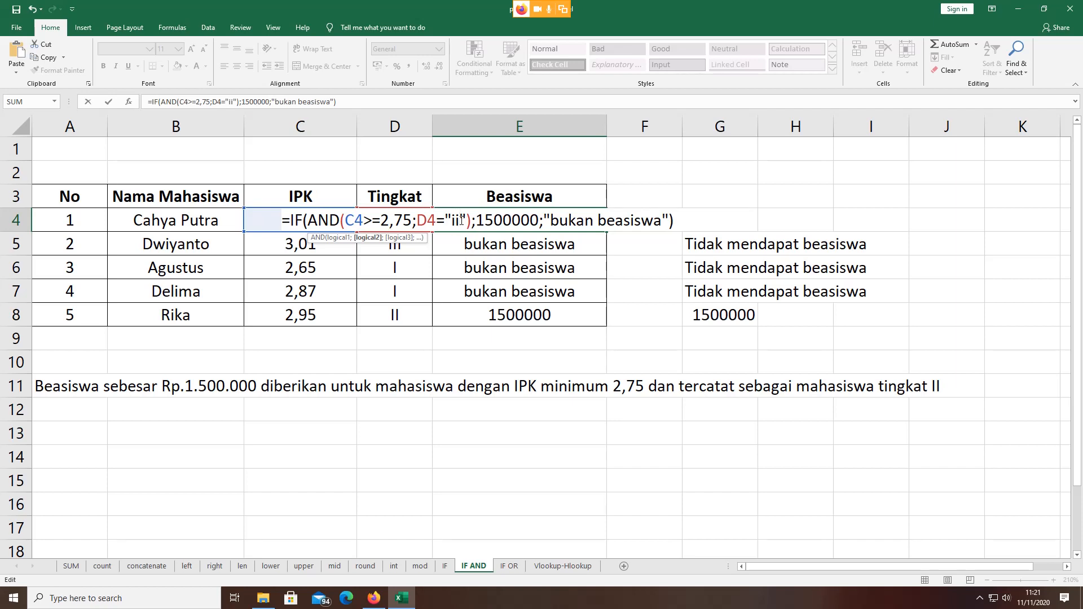
key(ctrl+Return)
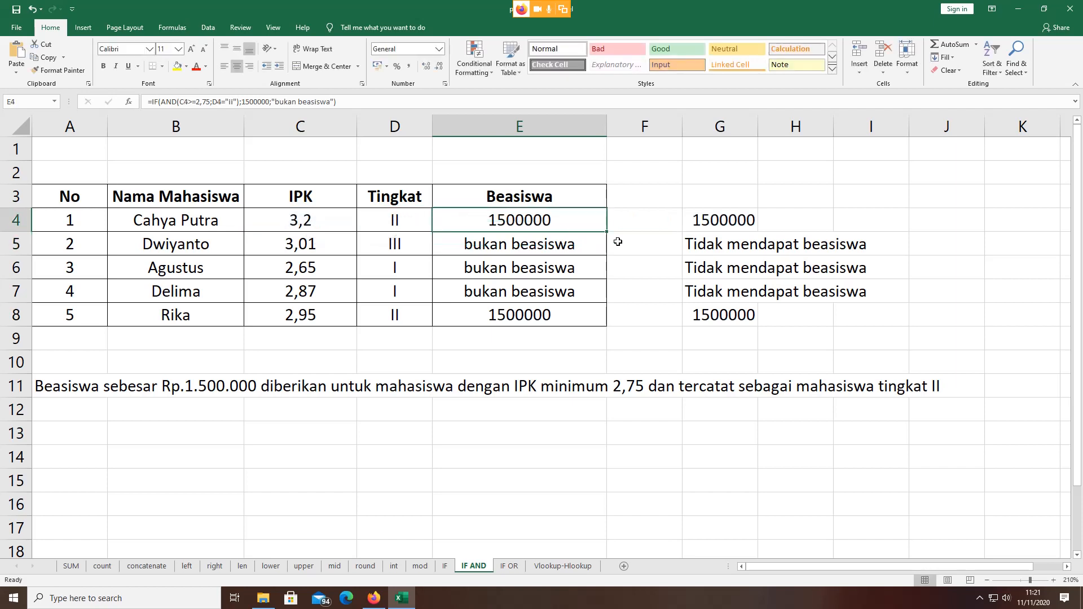
Step: Fill E4's formula down to E8, then try "2" as E4's level criterion
drag(607, 231, 612, 326)
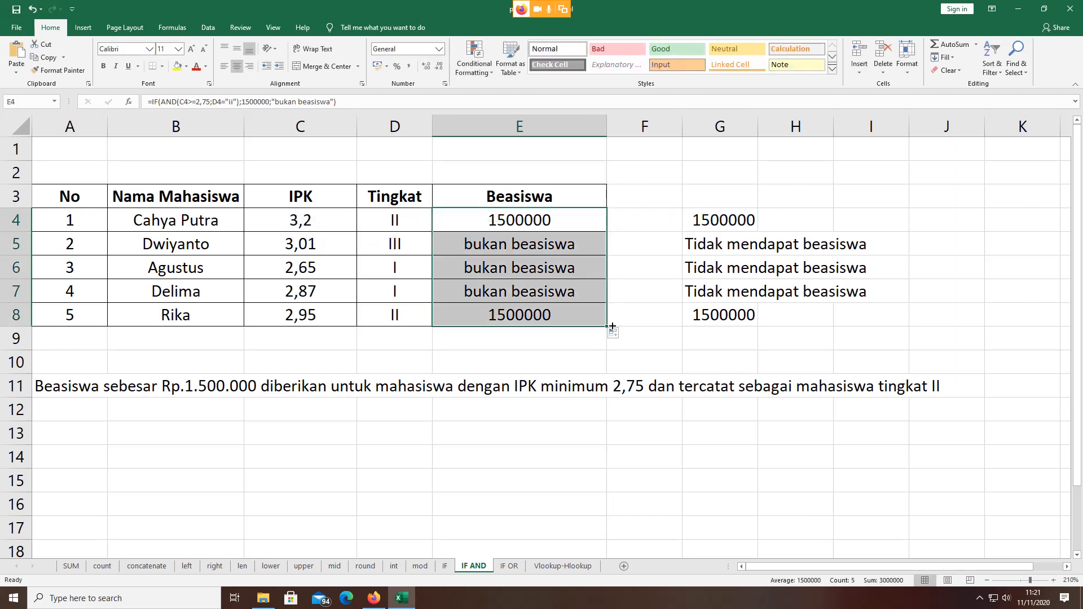
double_click(528, 224)
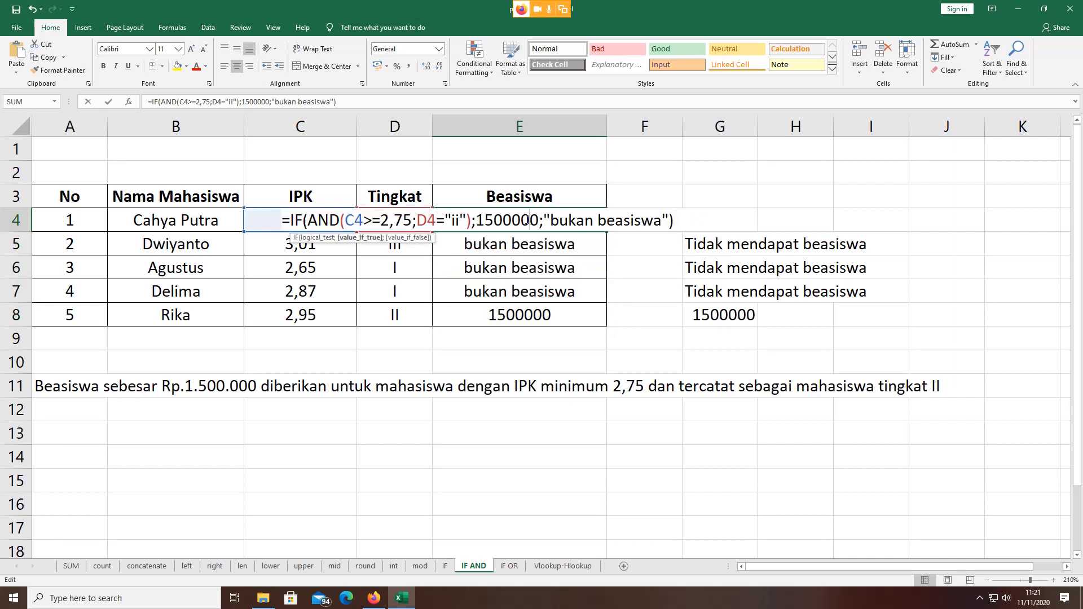
click(462, 220)
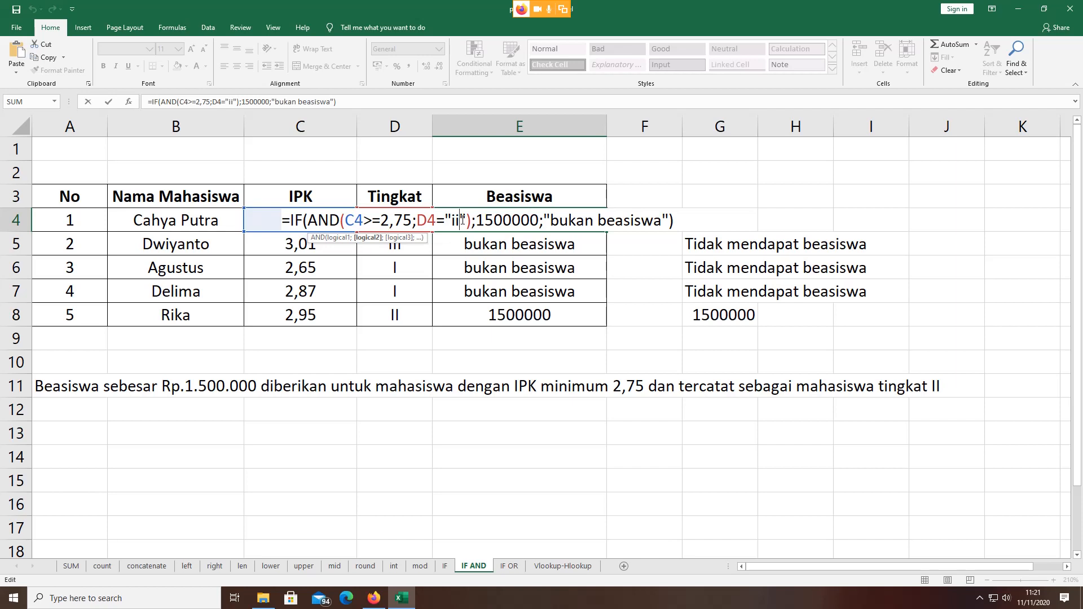
key(BackSpace)
key(BackSpace)
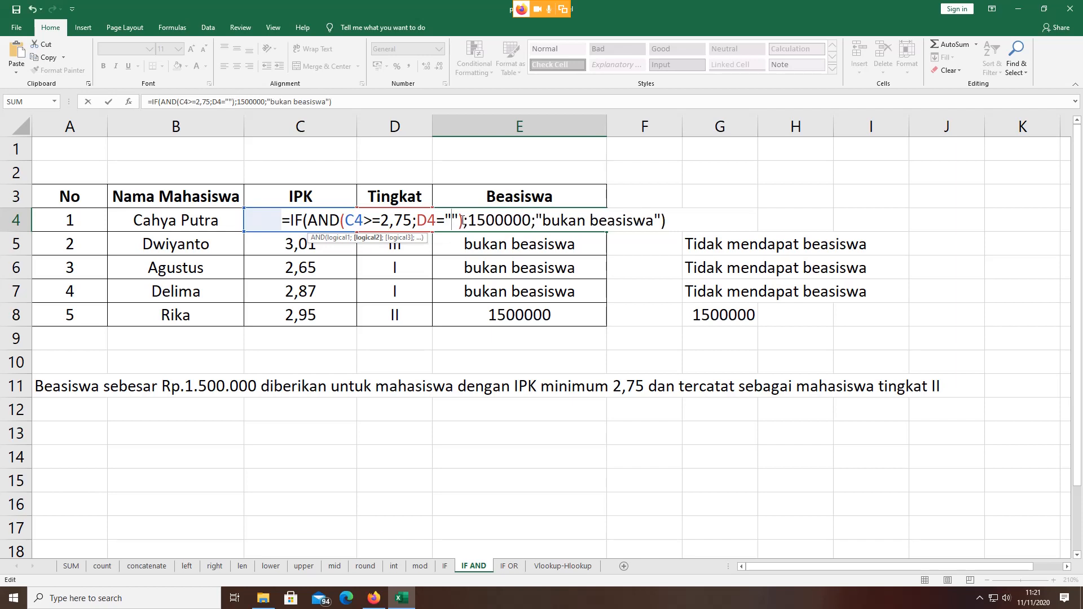
text(2)
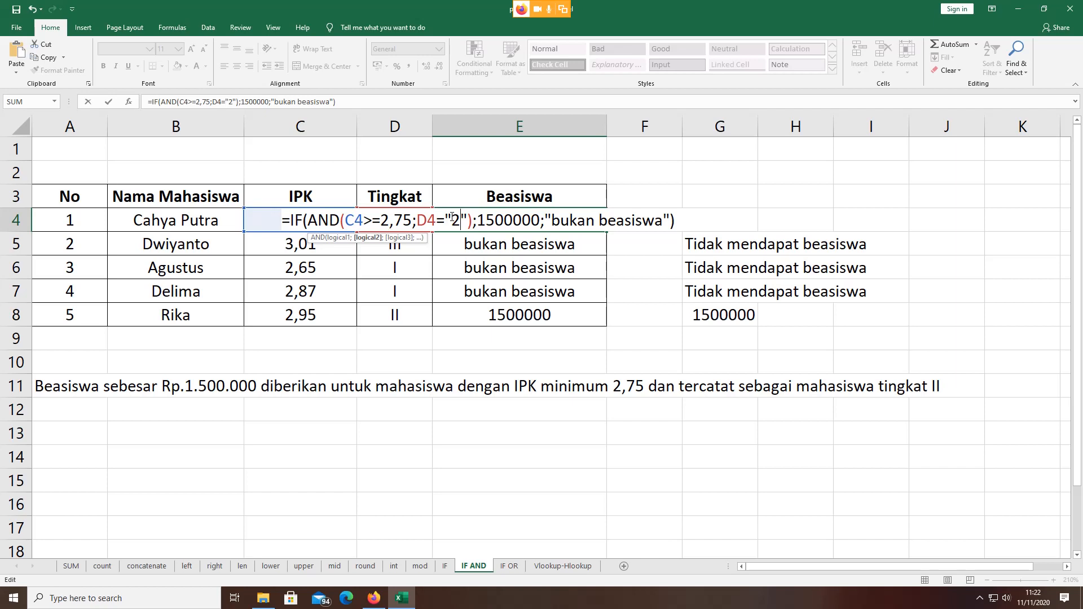
key(Return)
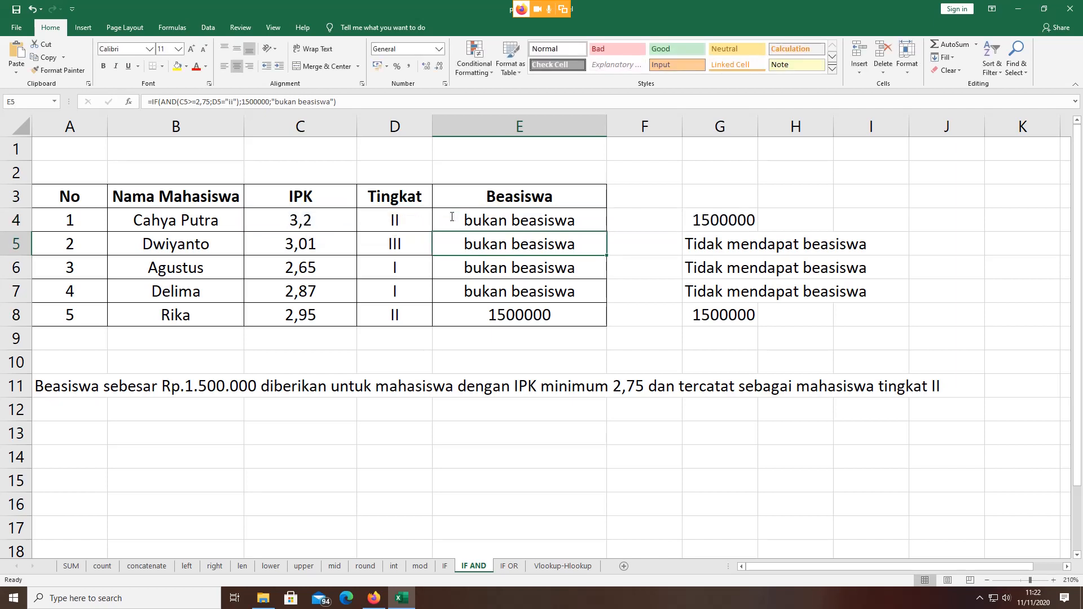
Step: Restore E4's criterion to "II" and refill E4:E8, giving 1500000 in rows 4 and 8
click(451, 216)
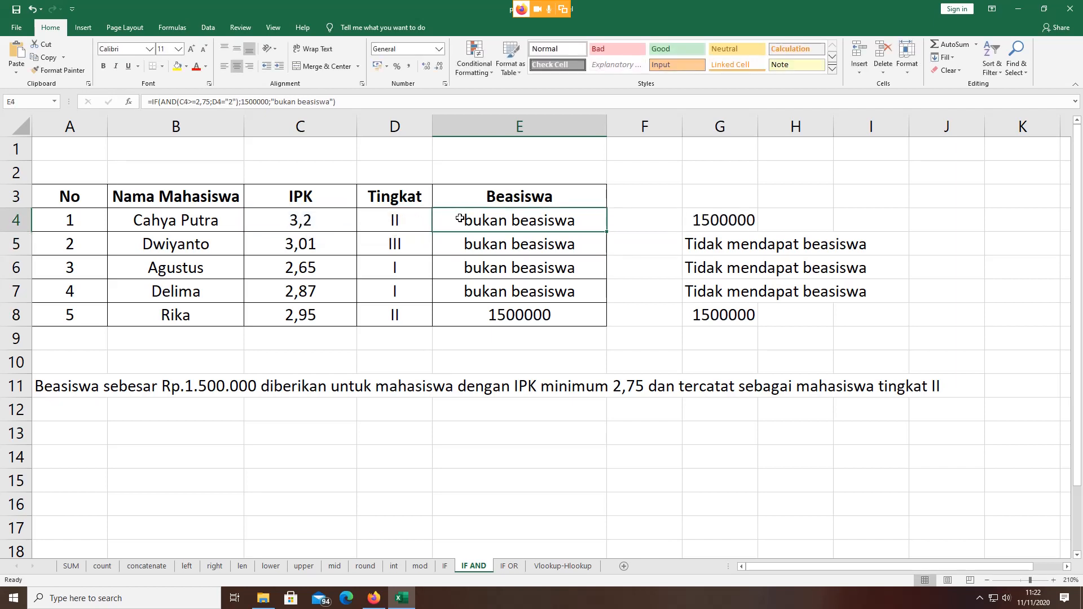
double_click(467, 218)
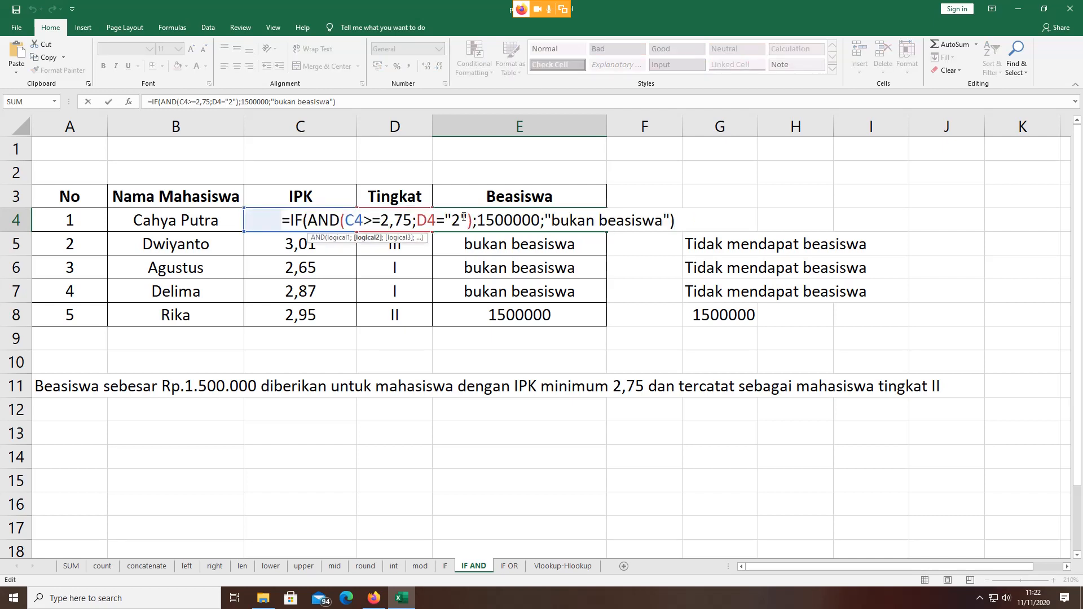
key(BackSpace)
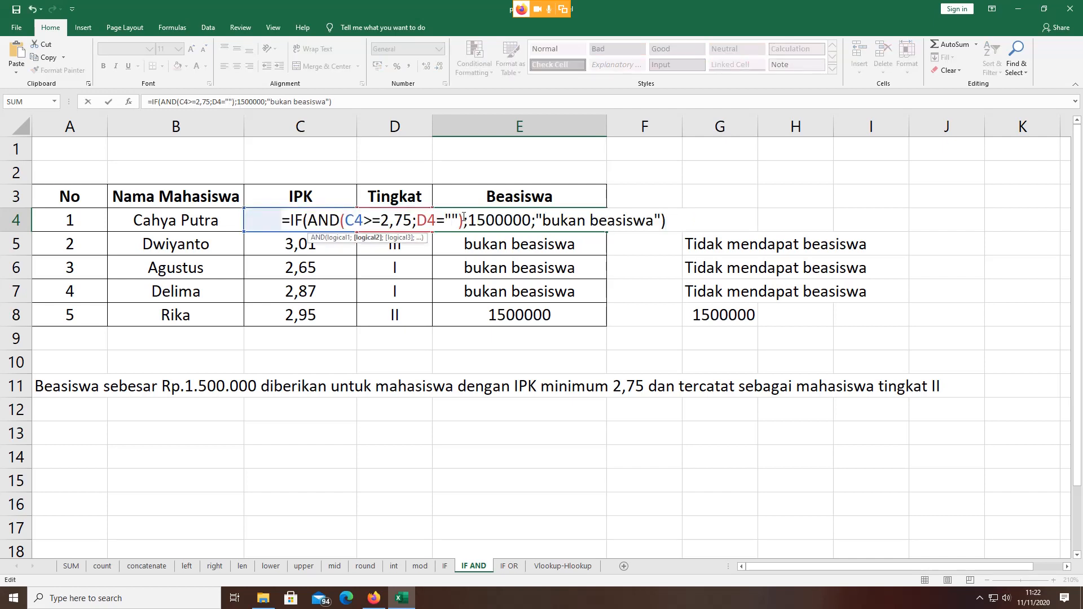
text(II)
key(ctrl+Return)
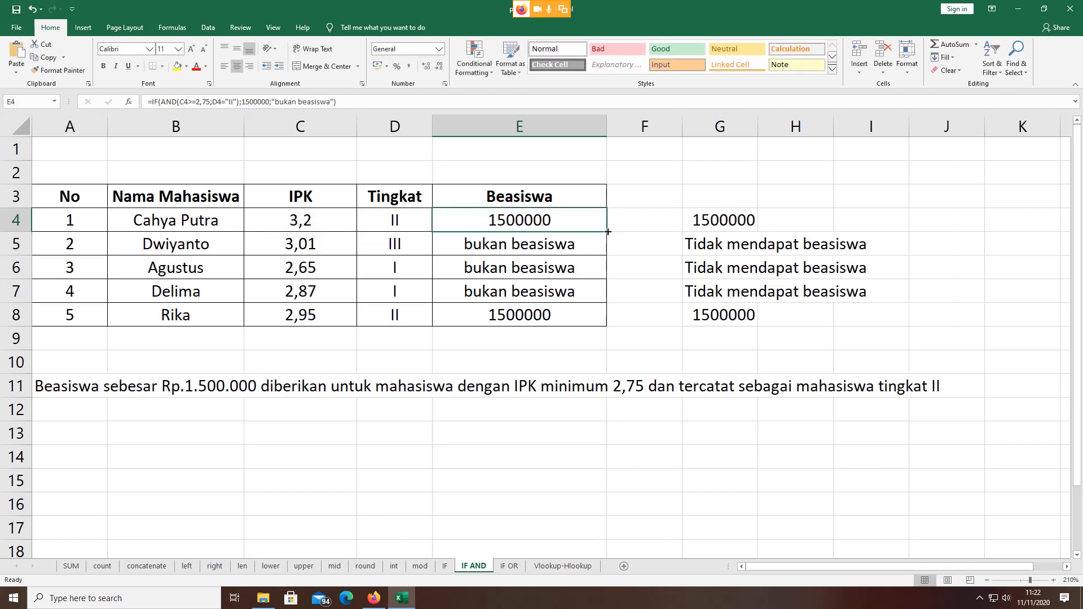
drag(606, 232, 607, 327)
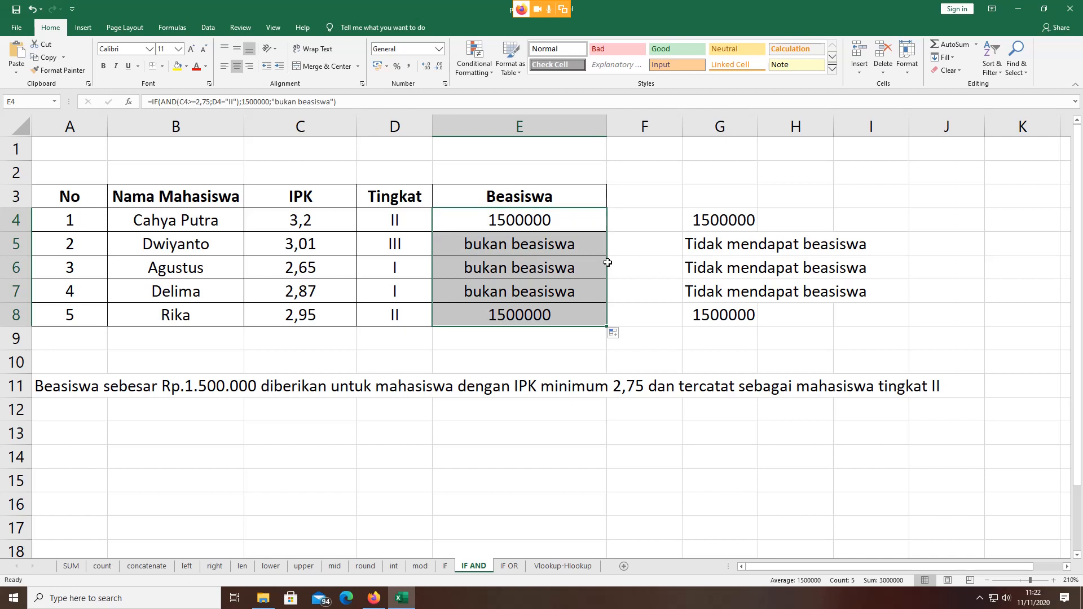
click(584, 215)
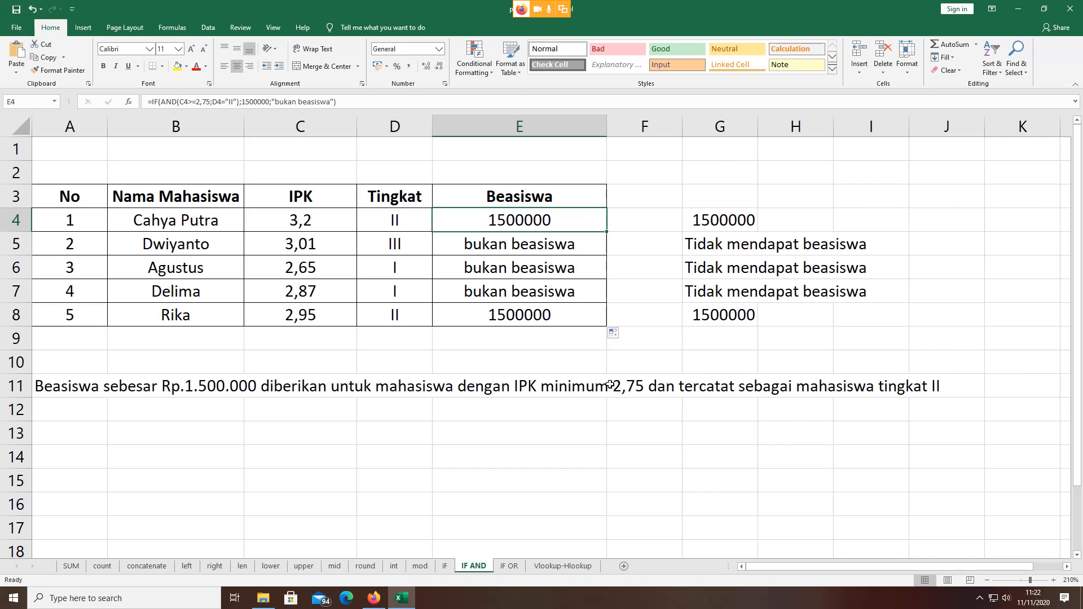
double_click(508, 220)
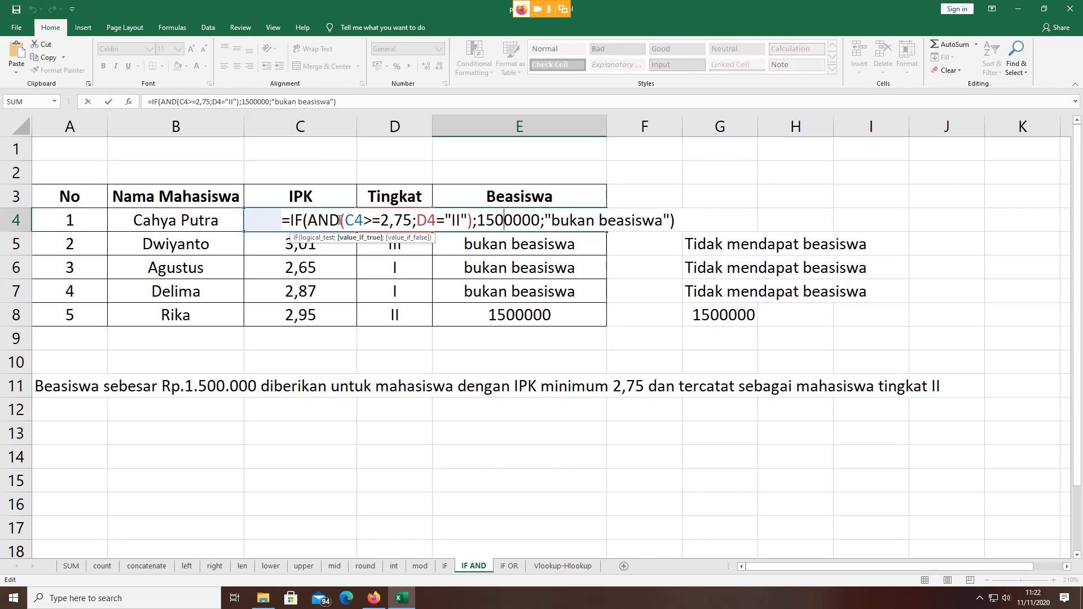
drag(346, 220, 412, 220)
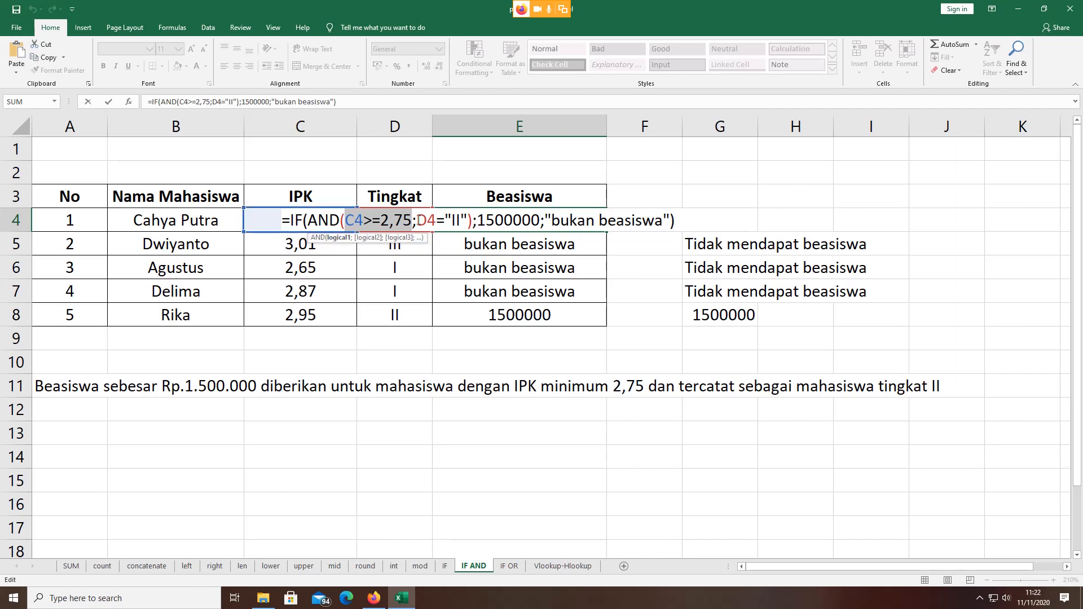
drag(416, 220, 539, 219)
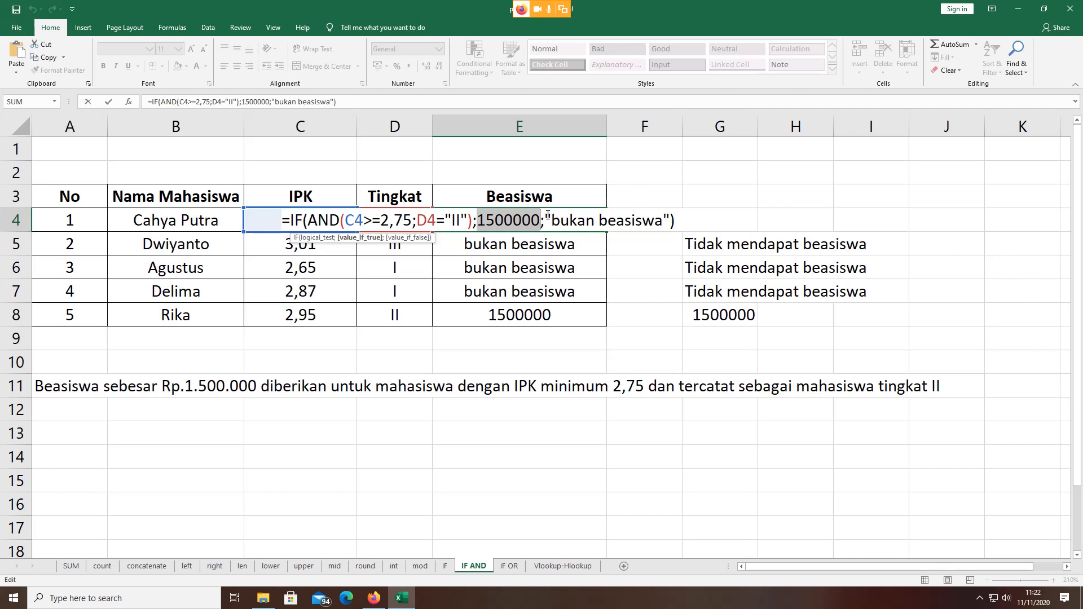
drag(543, 219, 670, 220)
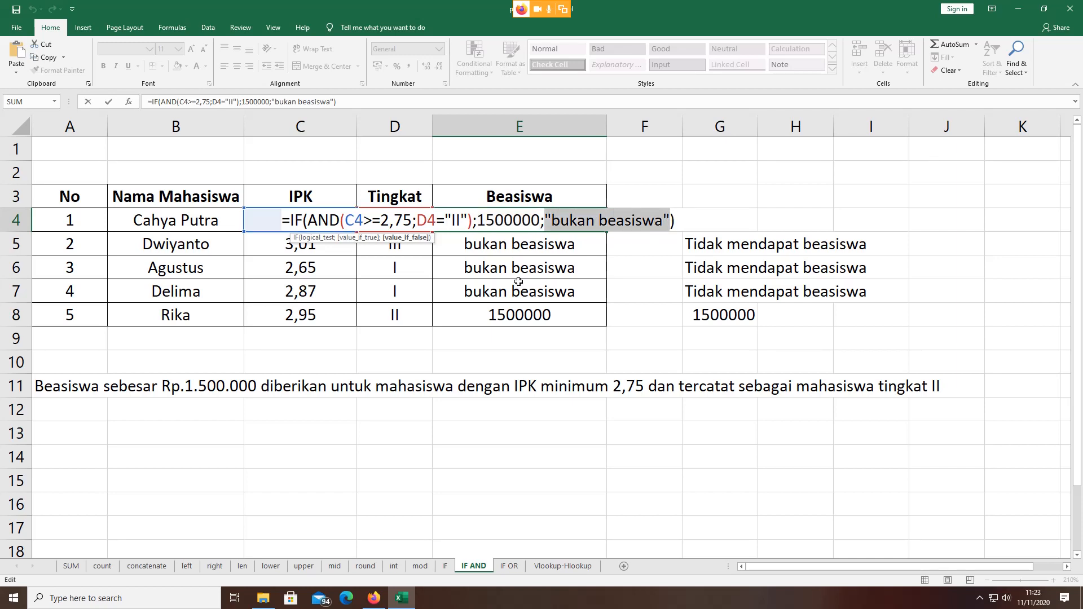
key(Return)
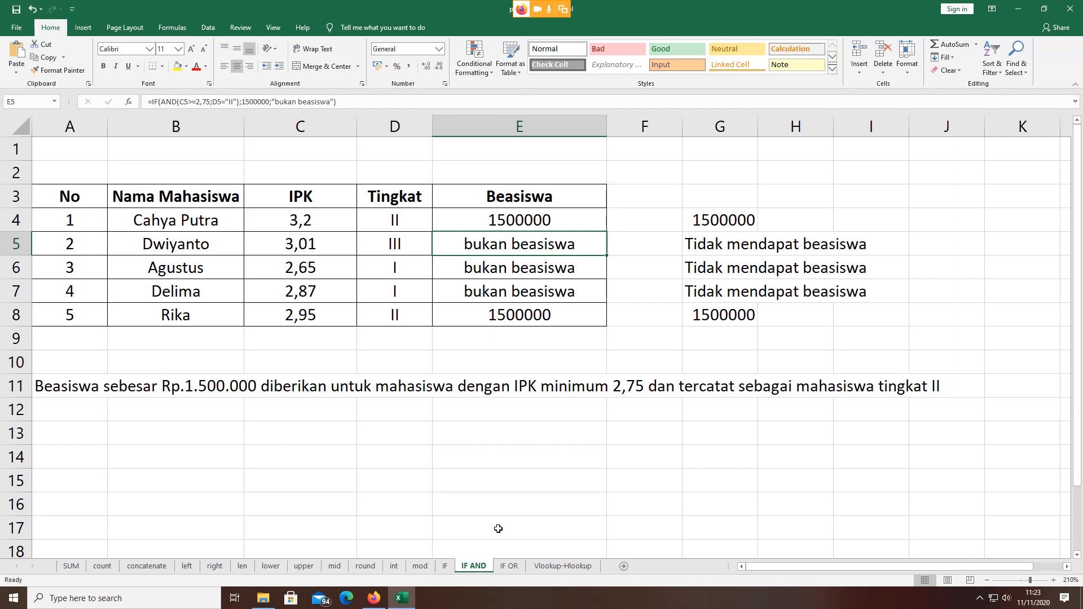
click(513, 567)
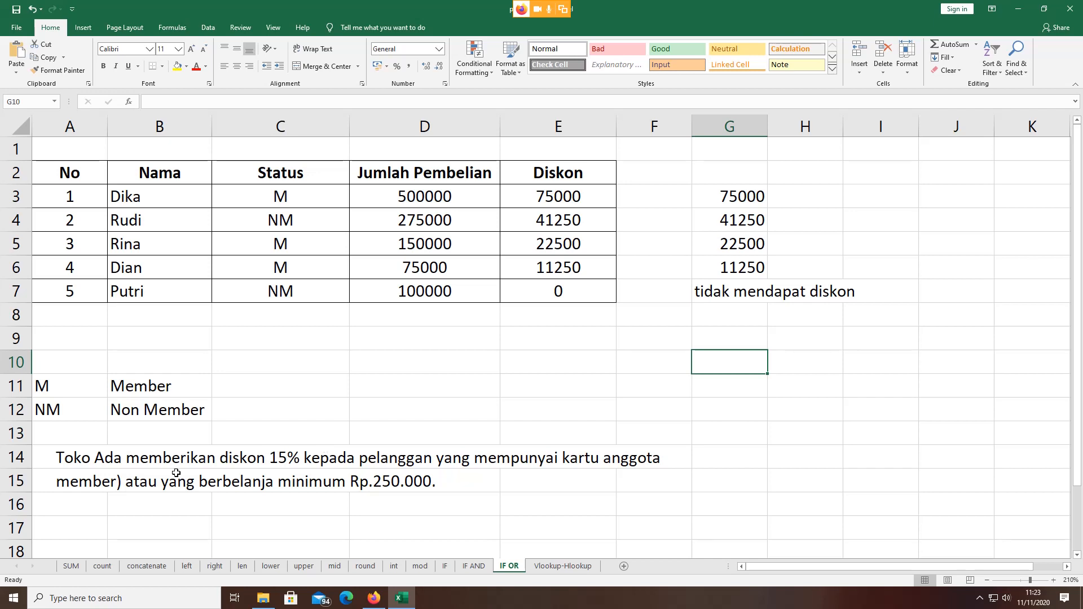
click(115, 460)
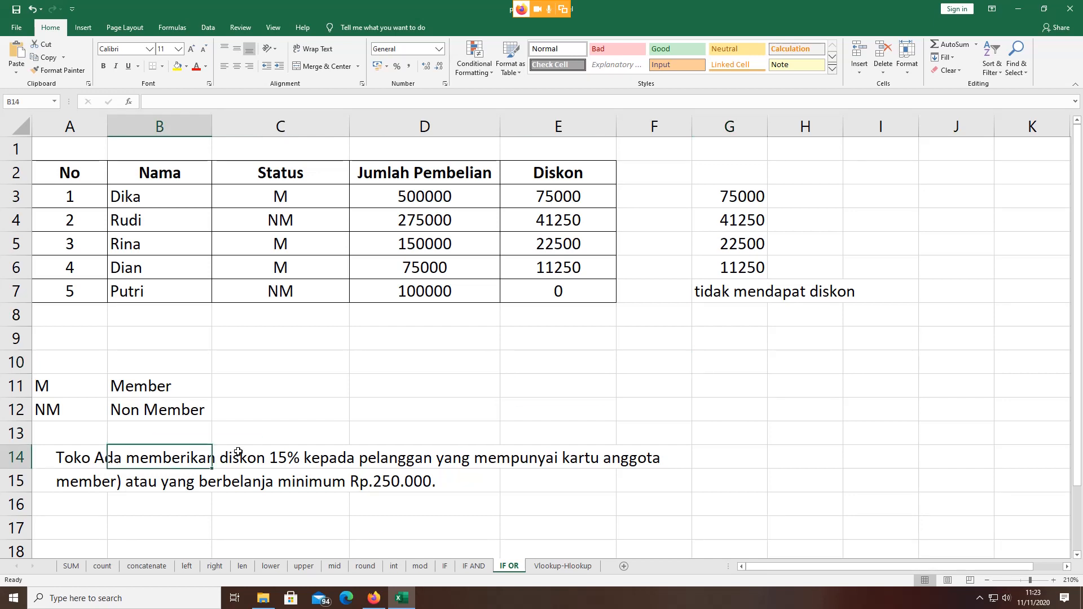
click(289, 461)
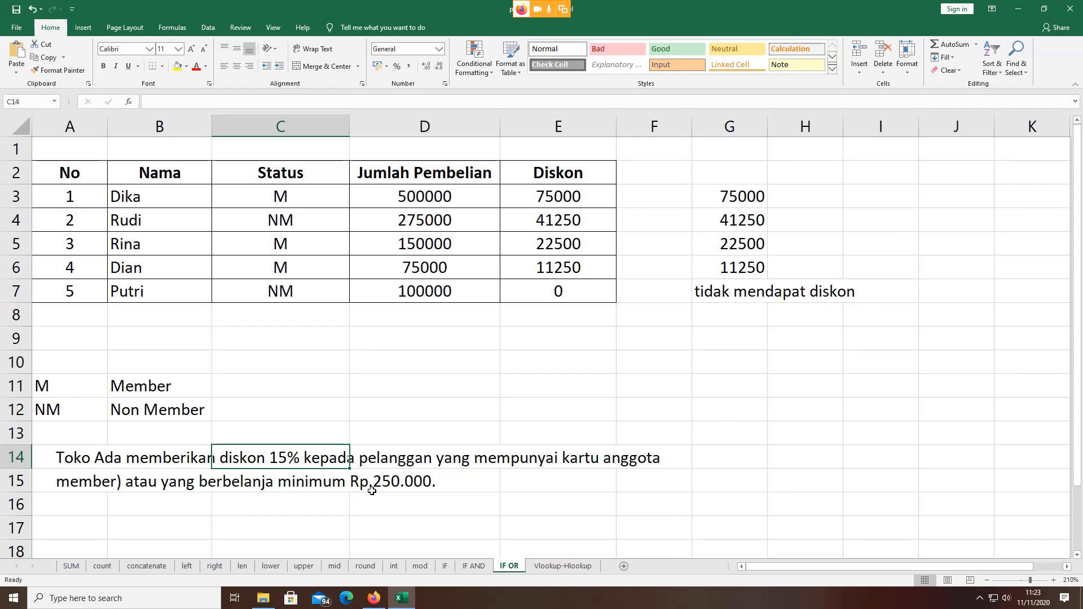
click(427, 485)
click(293, 458)
click(339, 483)
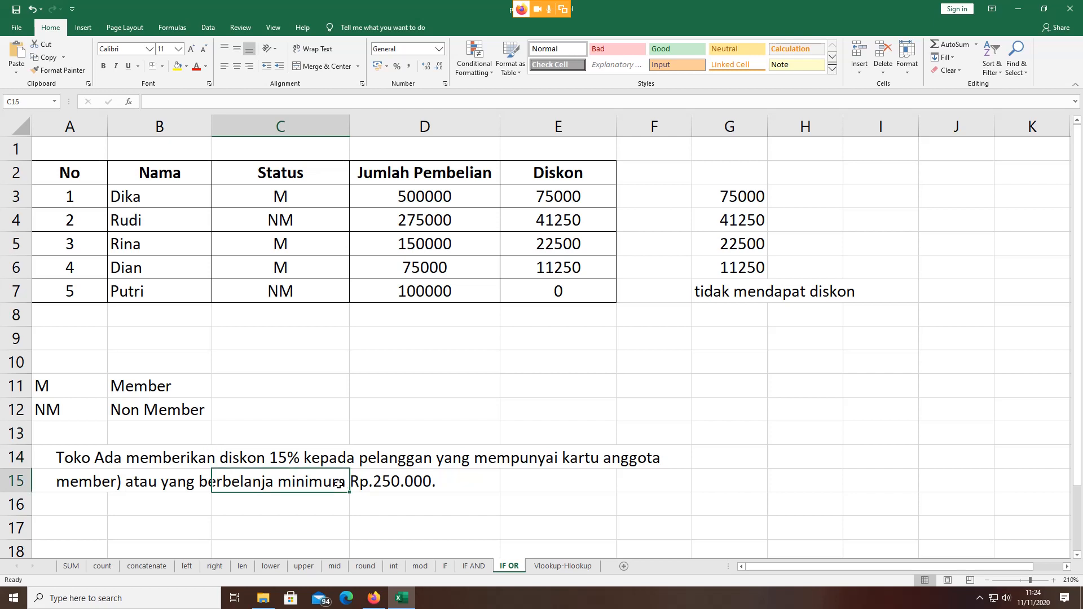
click(362, 484)
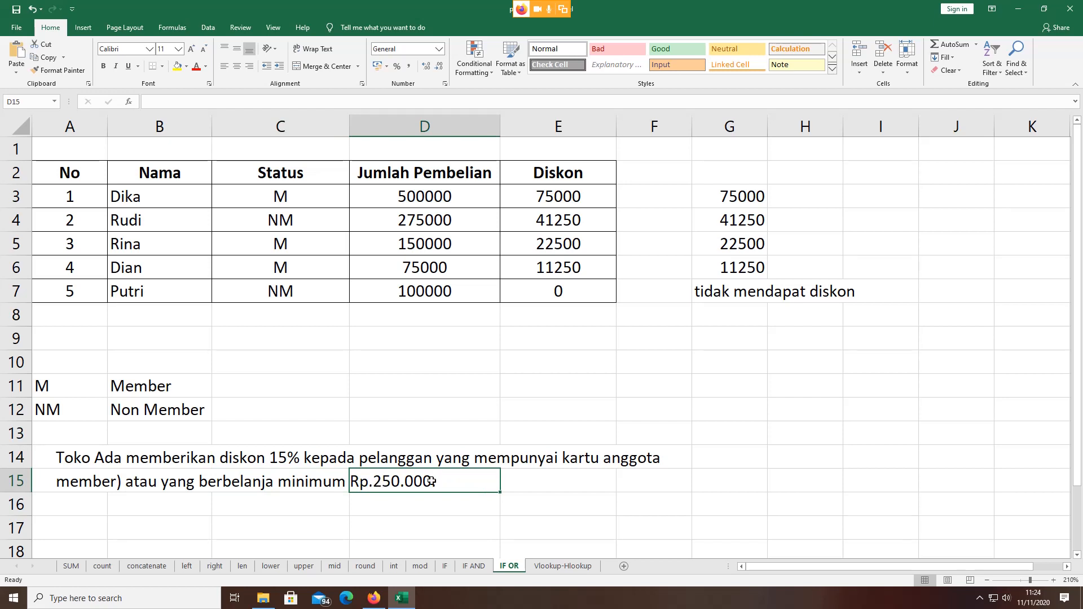
click(434, 502)
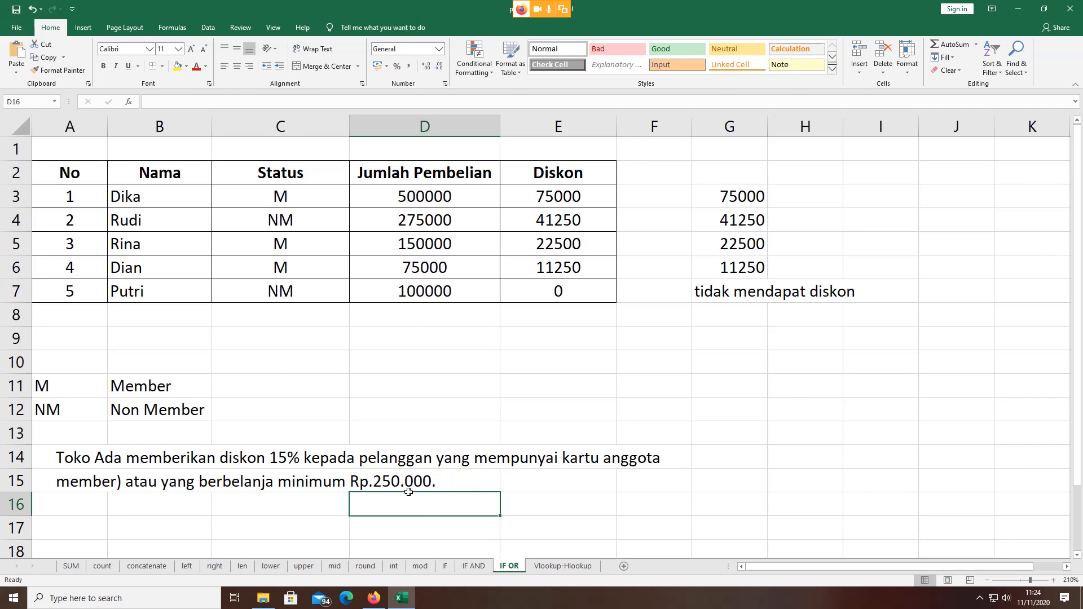
click(285, 454)
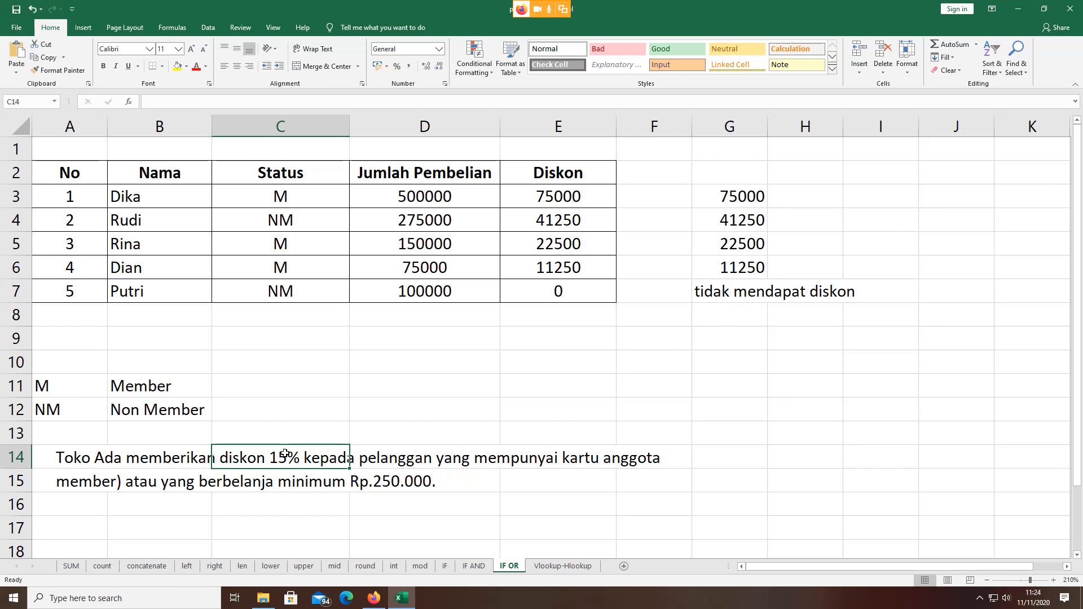
click(403, 485)
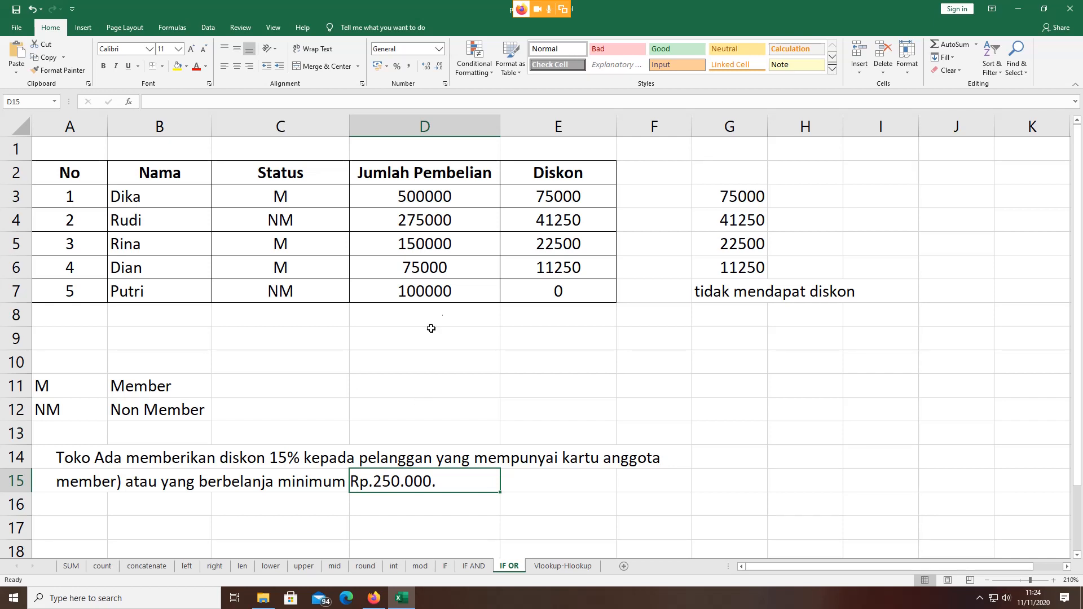
click(530, 201)
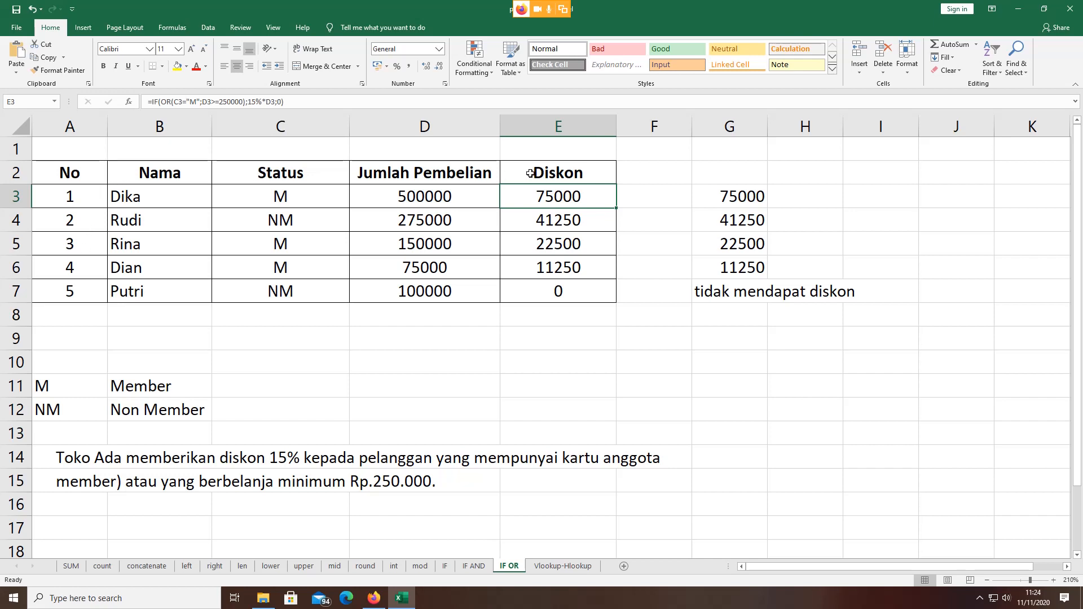
double_click(538, 195)
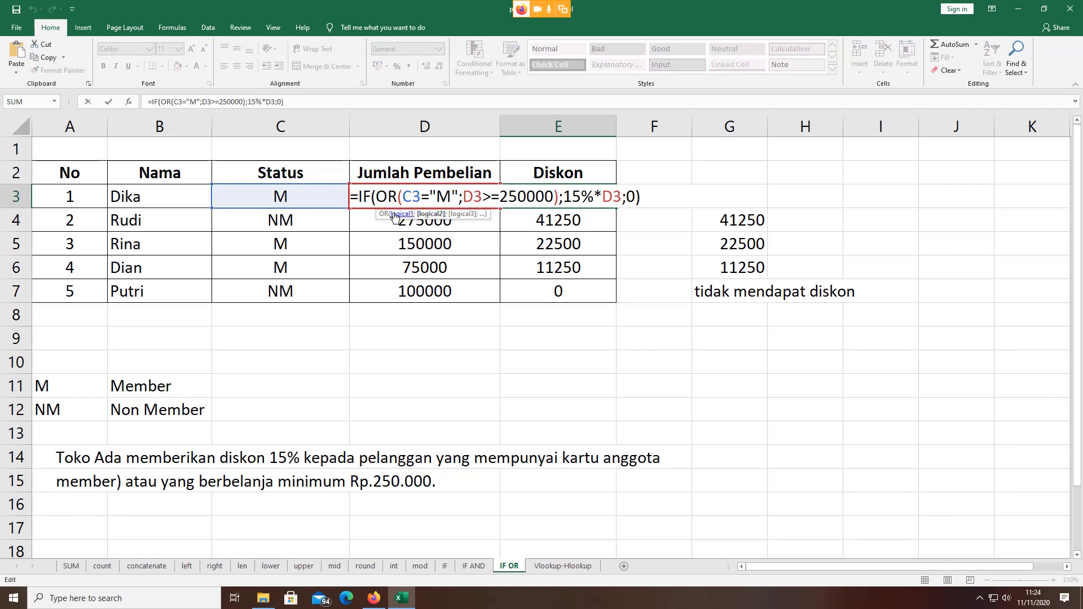
drag(360, 198, 397, 197)
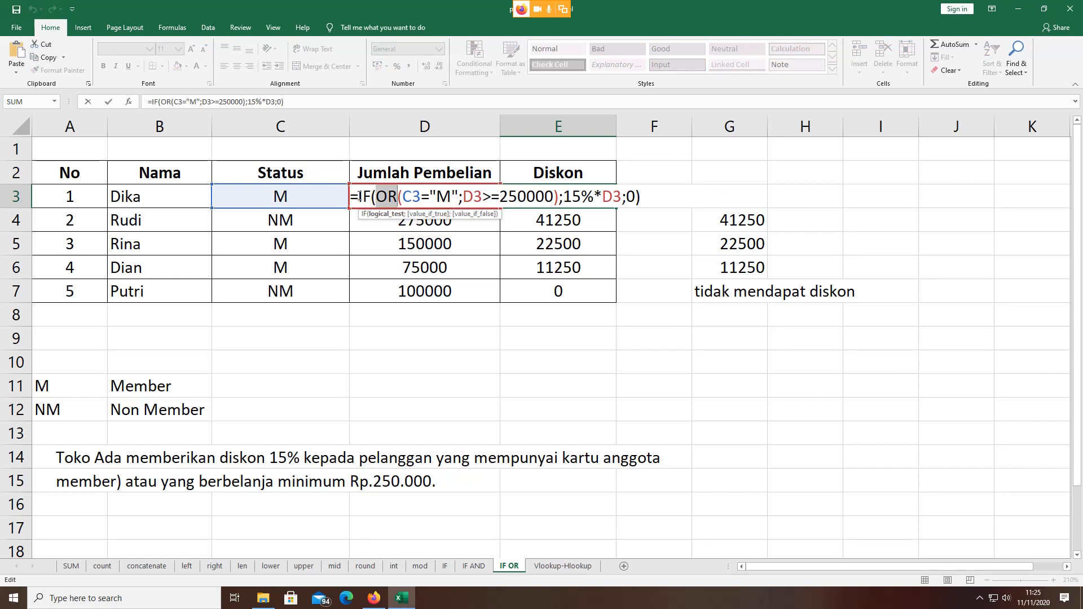
drag(402, 197, 422, 198)
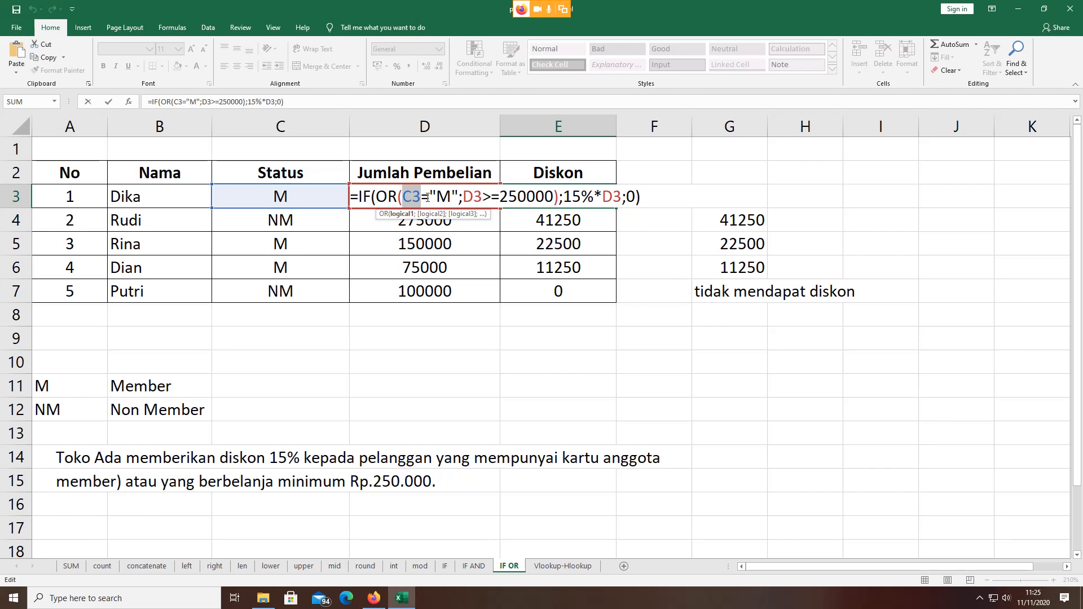
drag(435, 196, 451, 193)
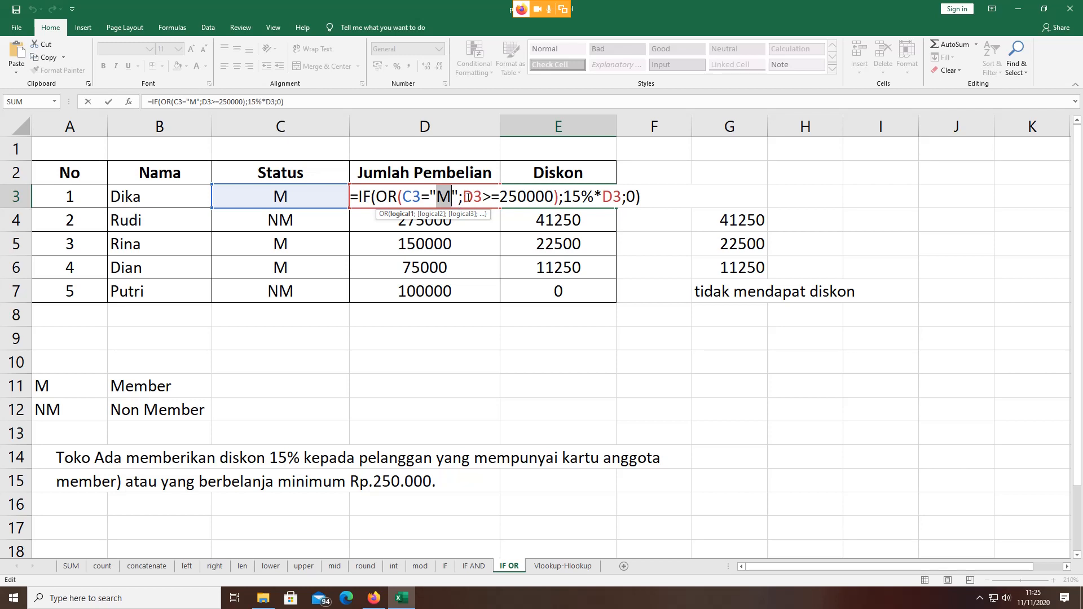
drag(462, 197, 484, 196)
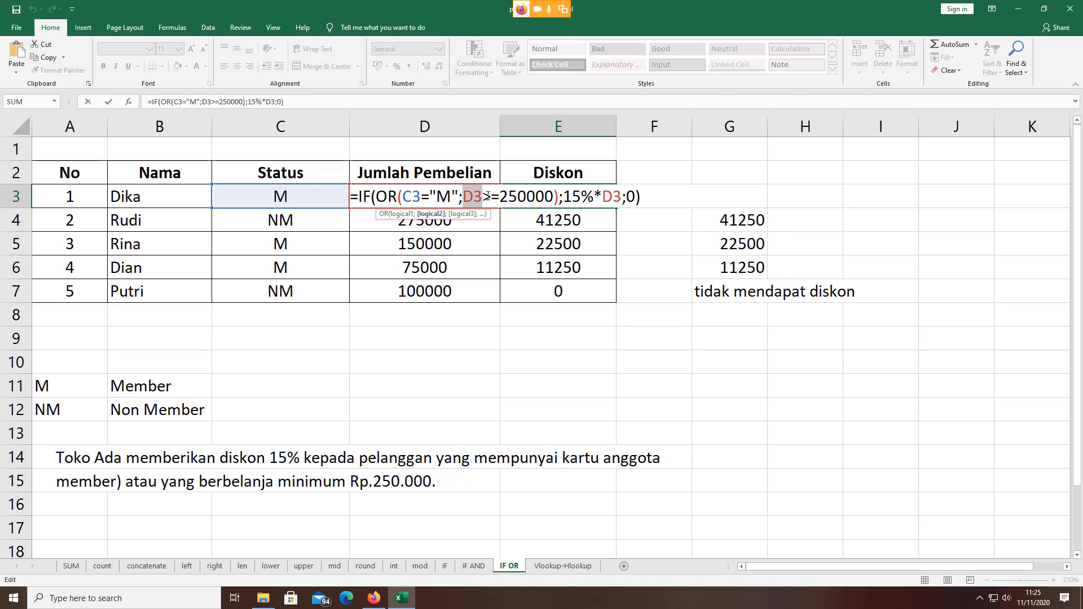
click(508, 197)
drag(508, 196, 526, 198)
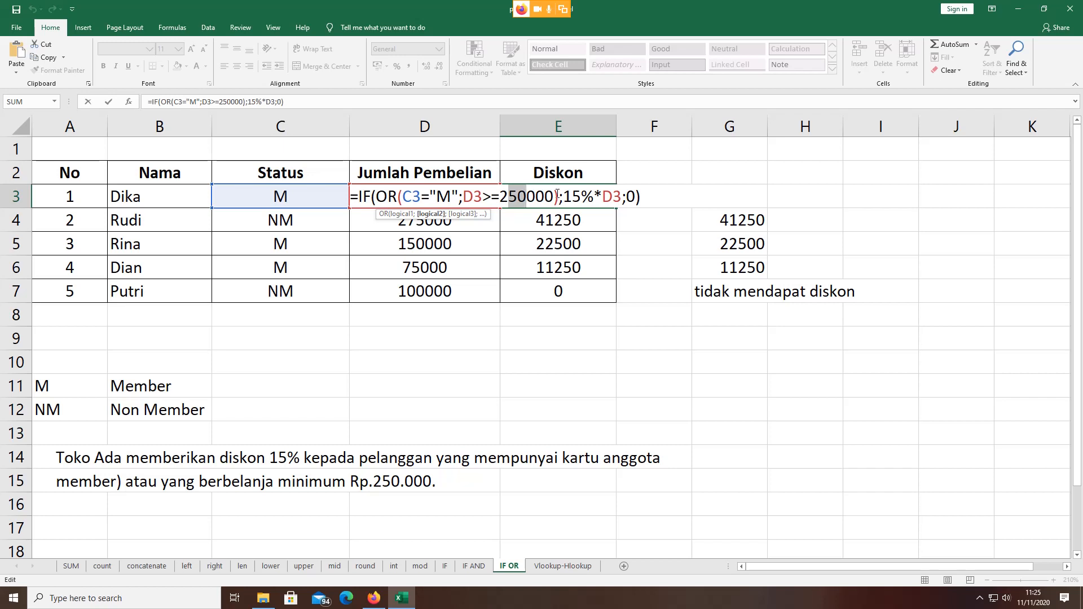
click(567, 197)
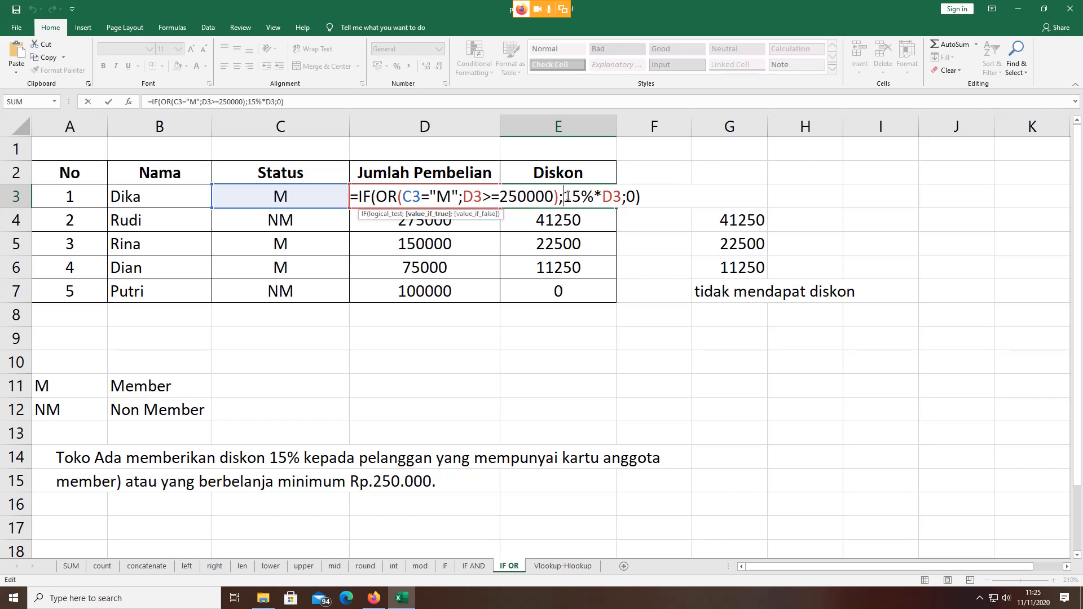
drag(567, 197, 593, 197)
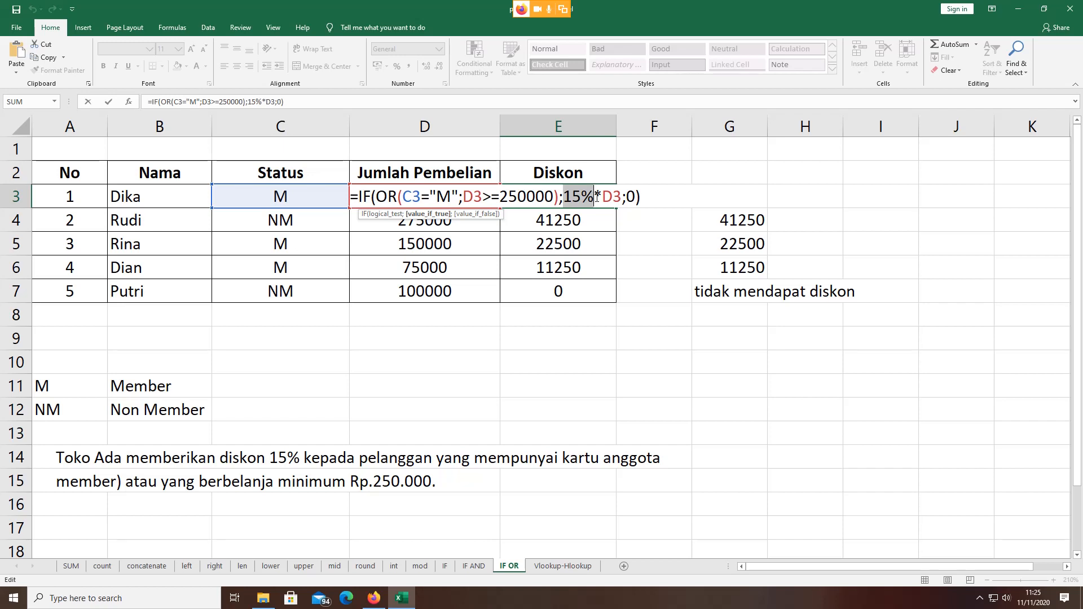
drag(600, 197, 622, 197)
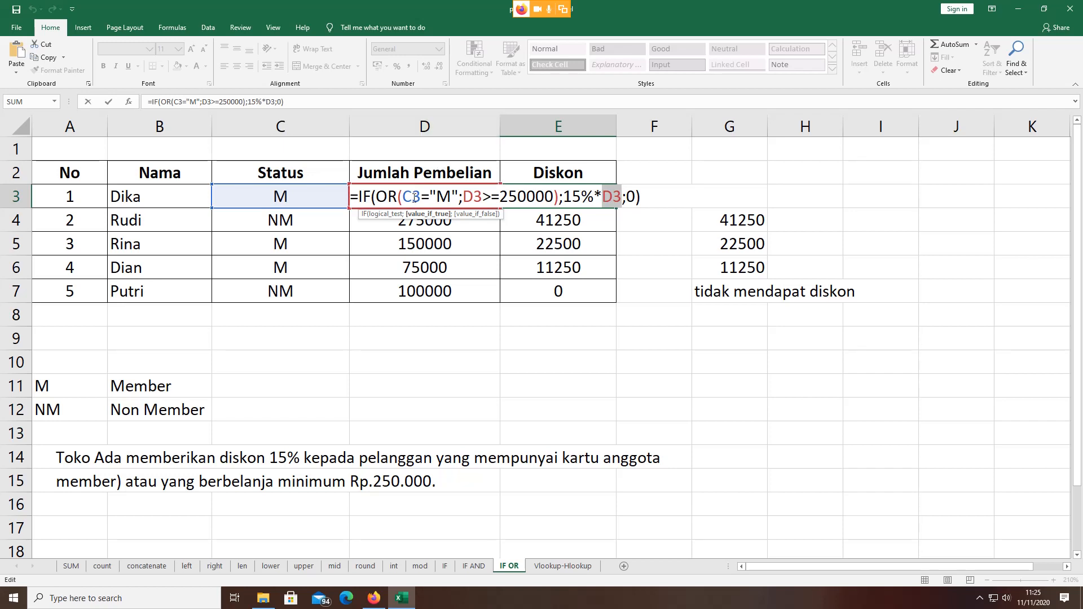
click(627, 196)
drag(627, 196, 638, 195)
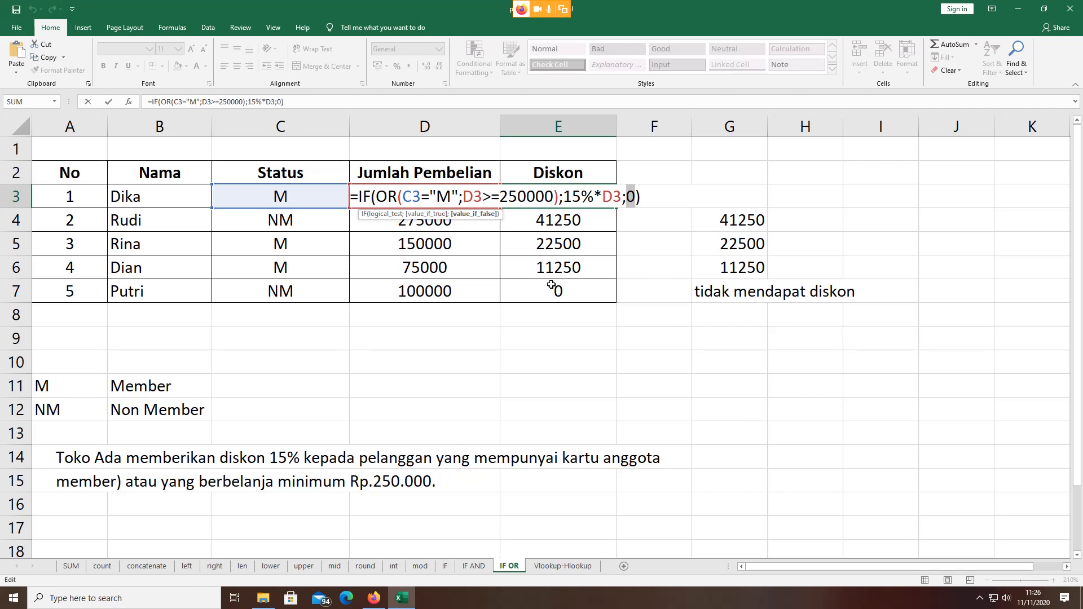
Step: Make E3's formula return "tidak mendapat diskon" instead of 0, fill it down to E7, and widen column E
click(629, 196)
text(")
double_click(637, 195)
text(tidak )
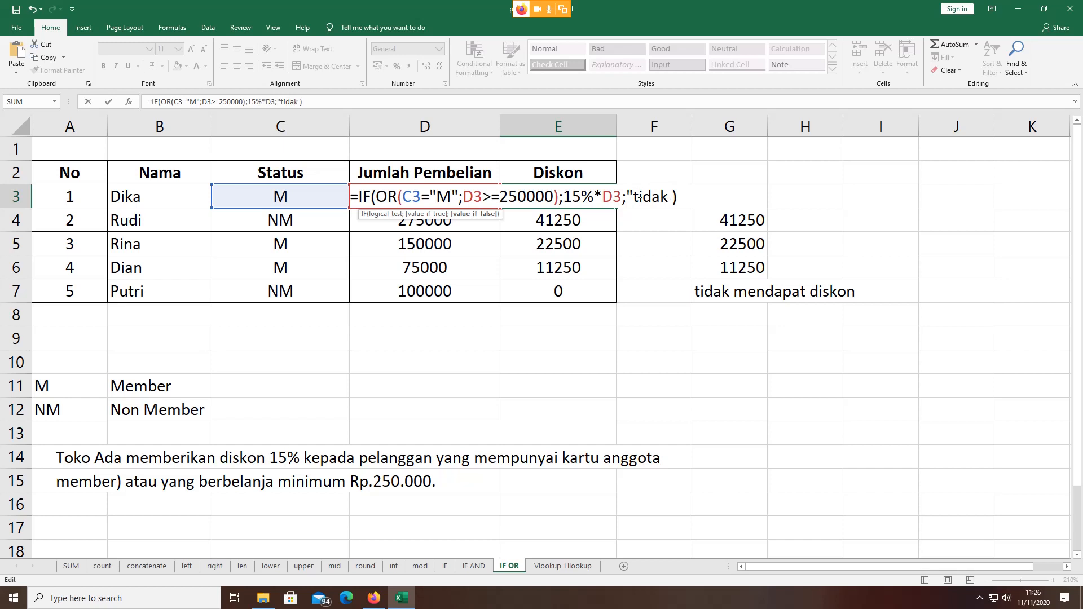
text(mendapat )
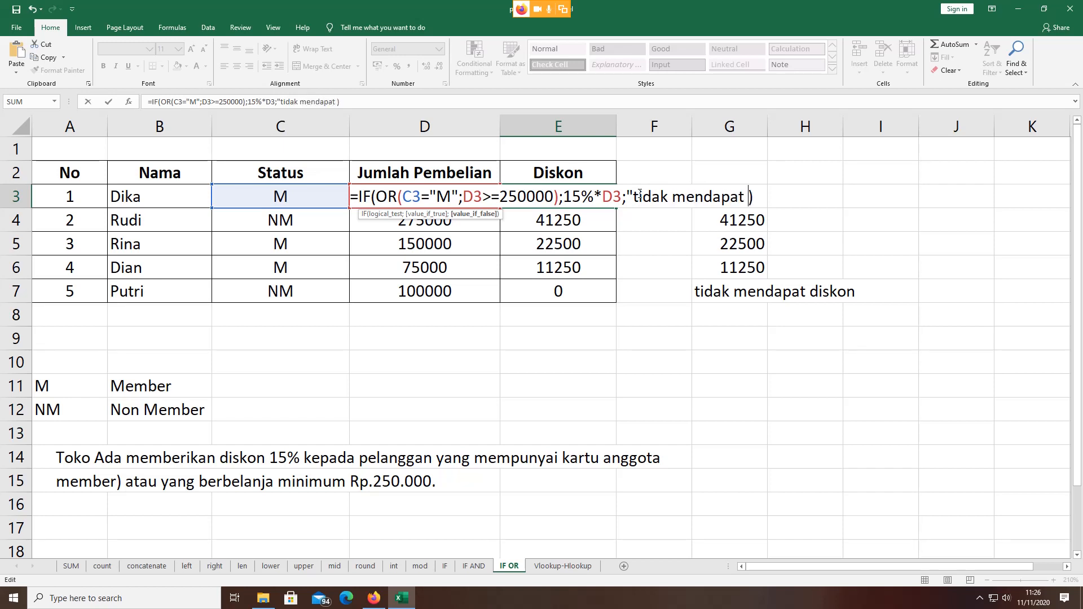
text(diskon)
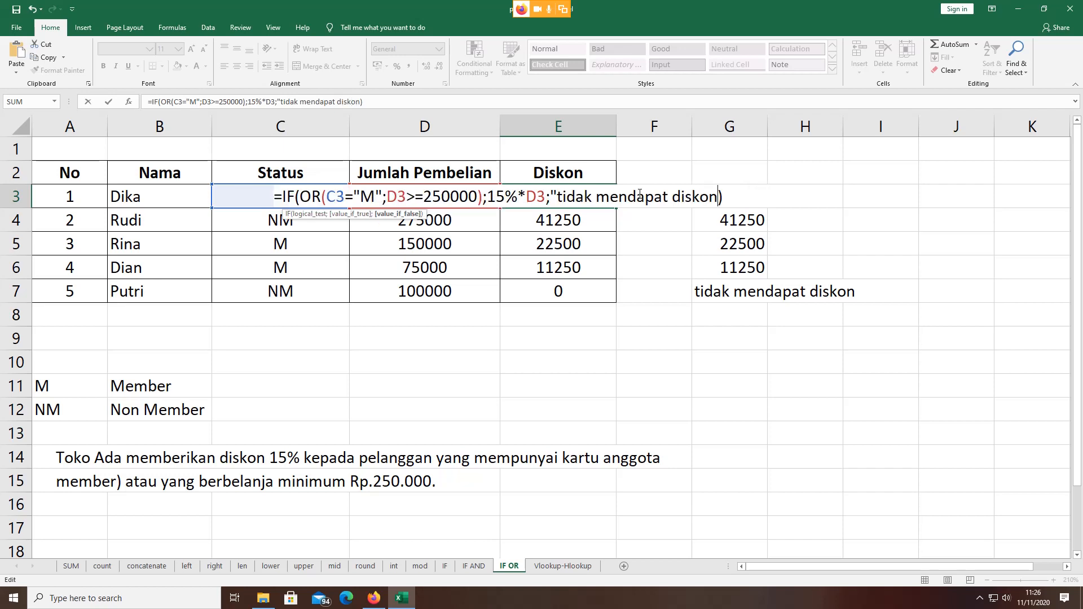
text(")
key(Return)
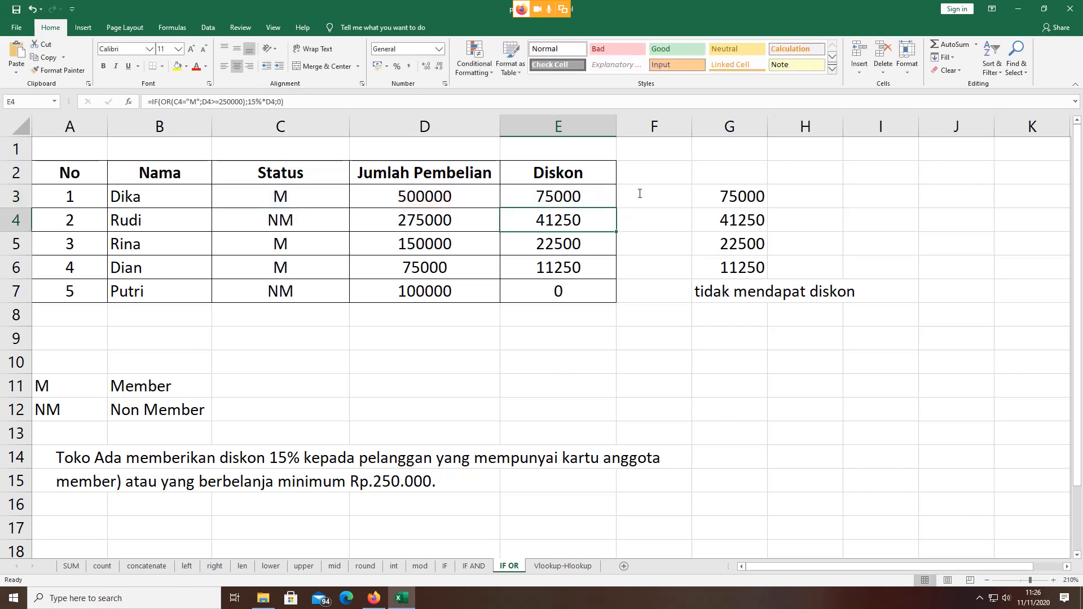
click(609, 190)
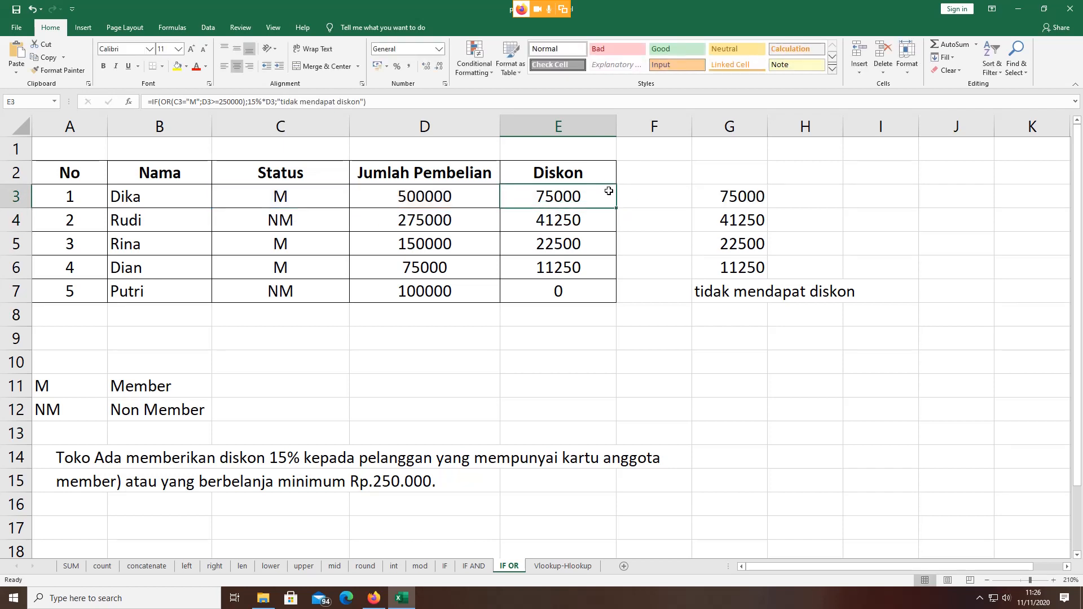
drag(616, 208, 627, 303)
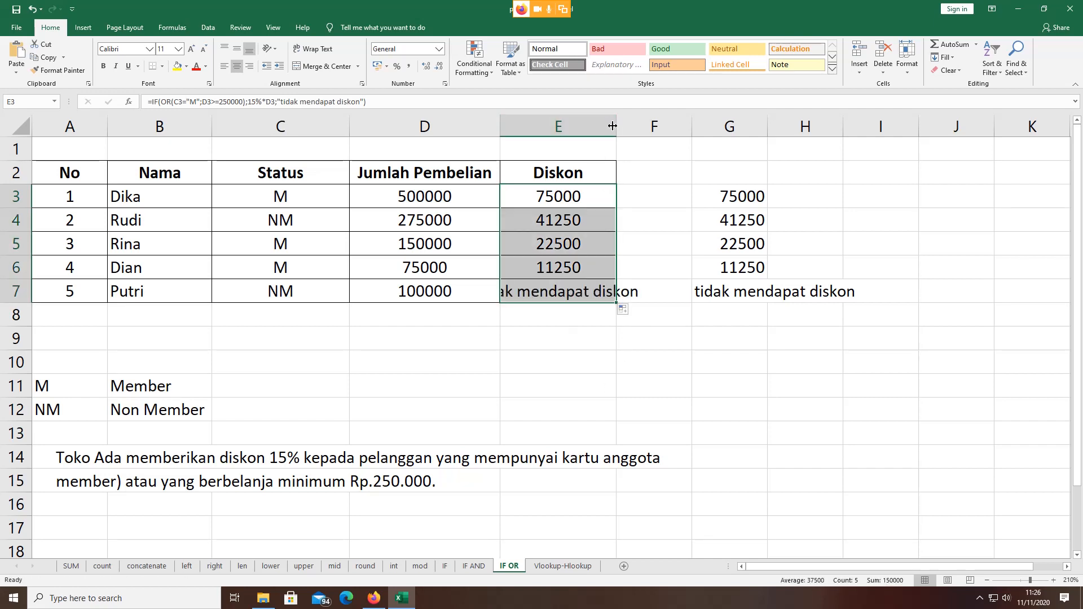
drag(616, 124, 695, 129)
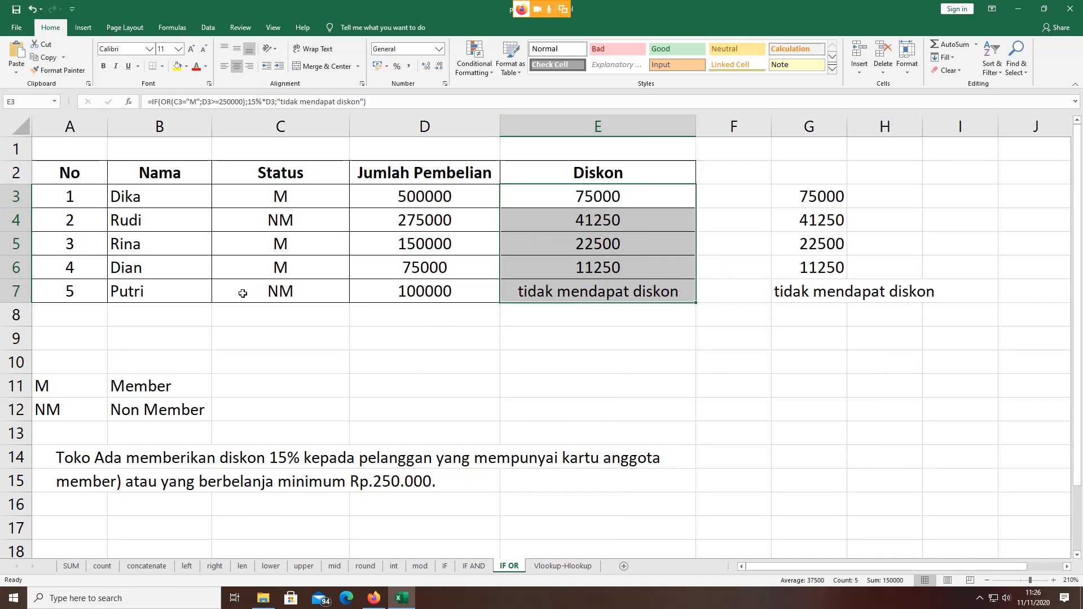
click(132, 291)
click(260, 291)
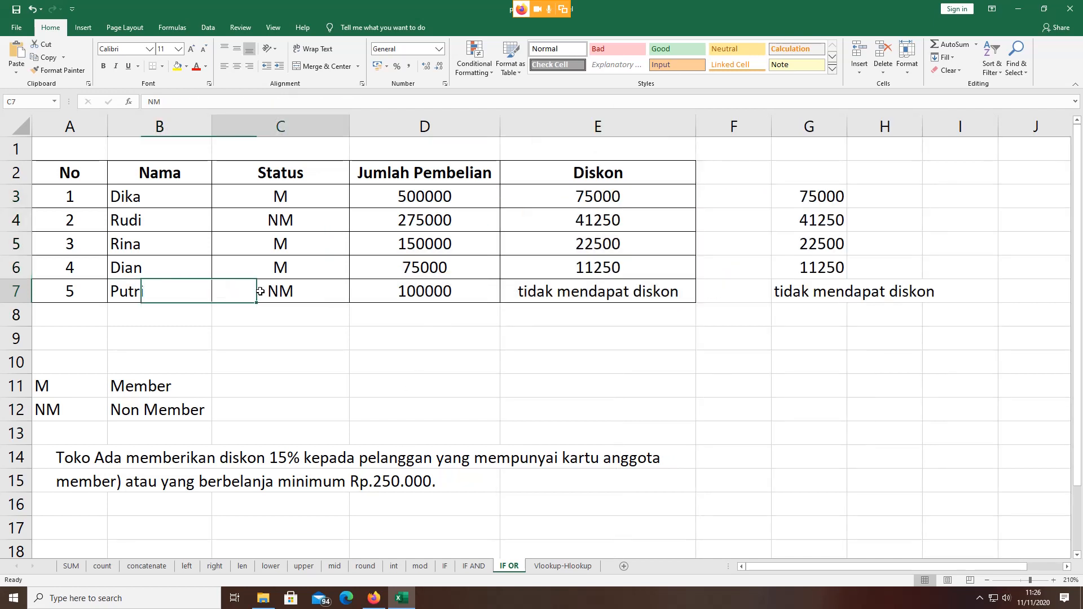
click(424, 291)
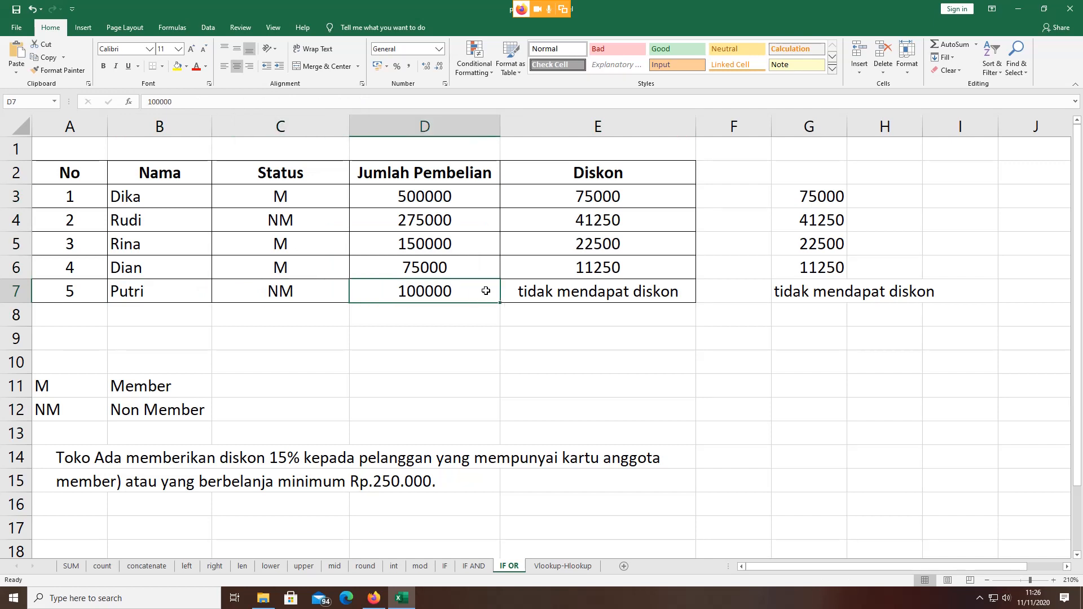
click(614, 291)
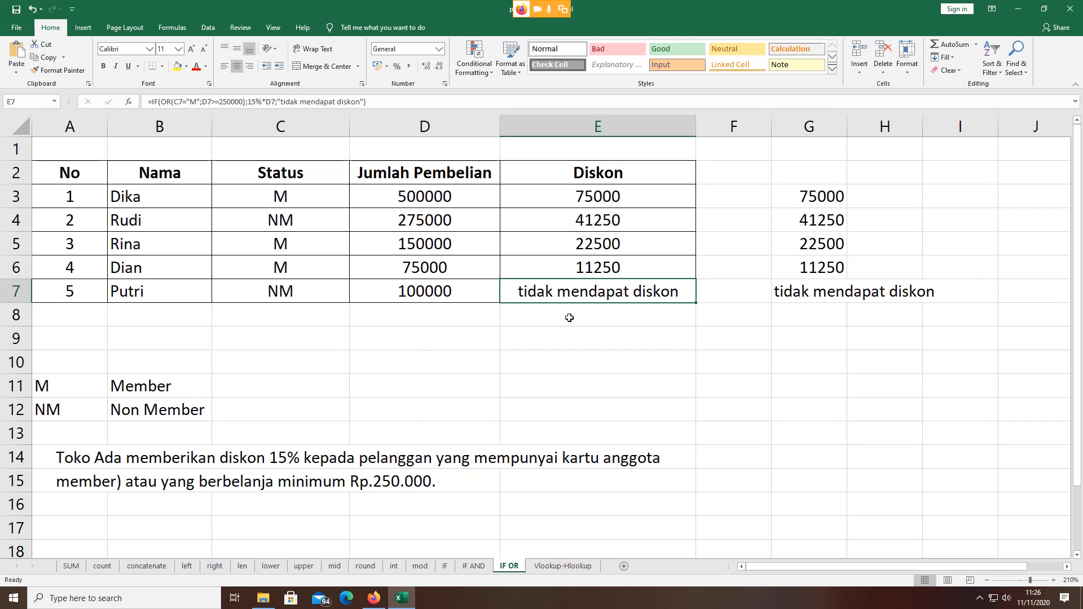
click(279, 223)
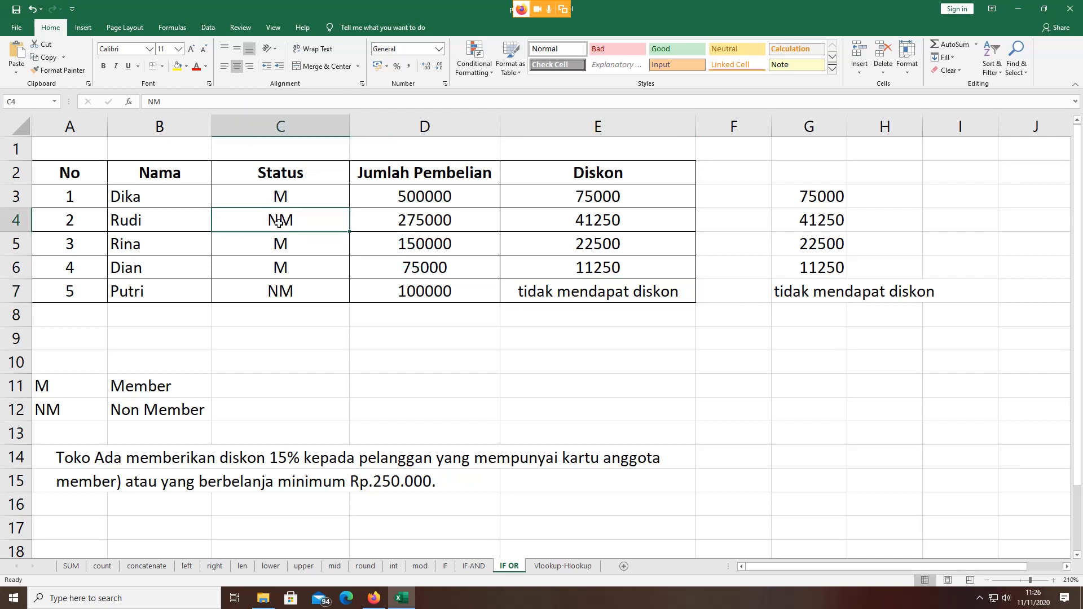
click(136, 220)
click(276, 217)
click(406, 219)
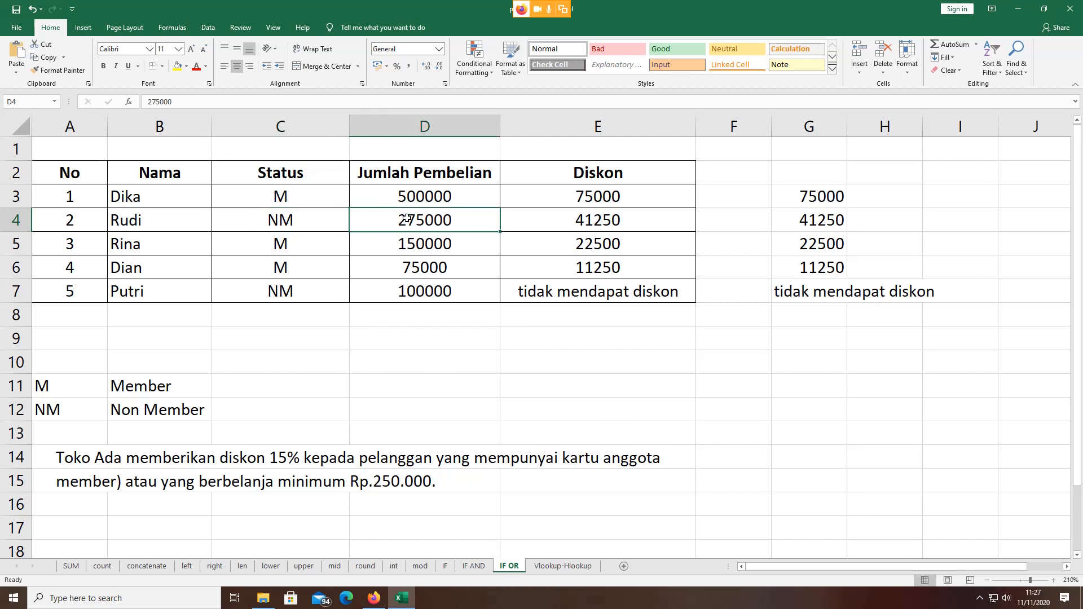
click(598, 222)
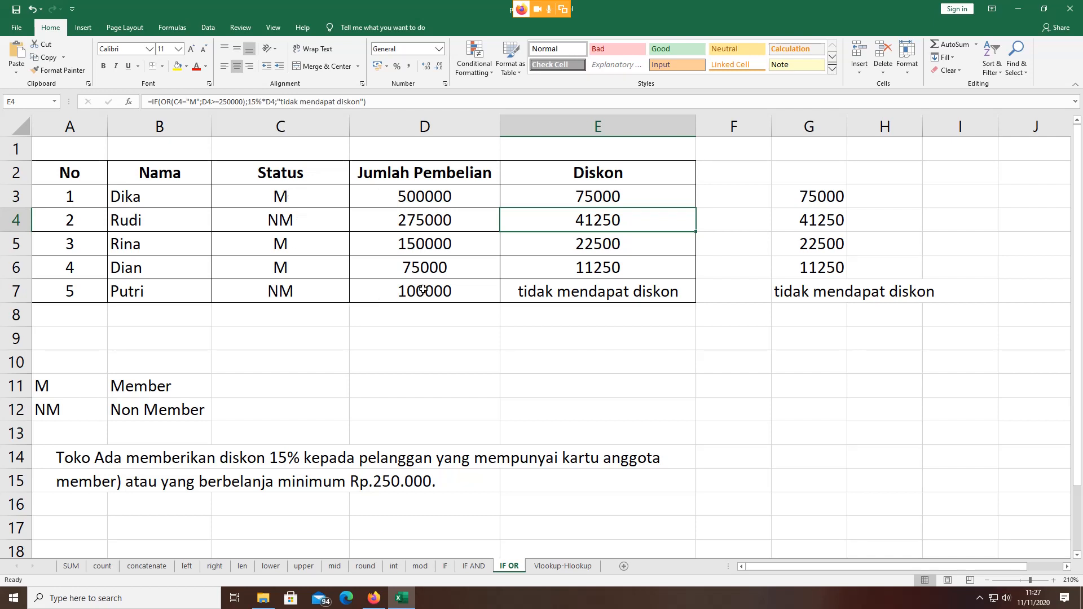
click(606, 269)
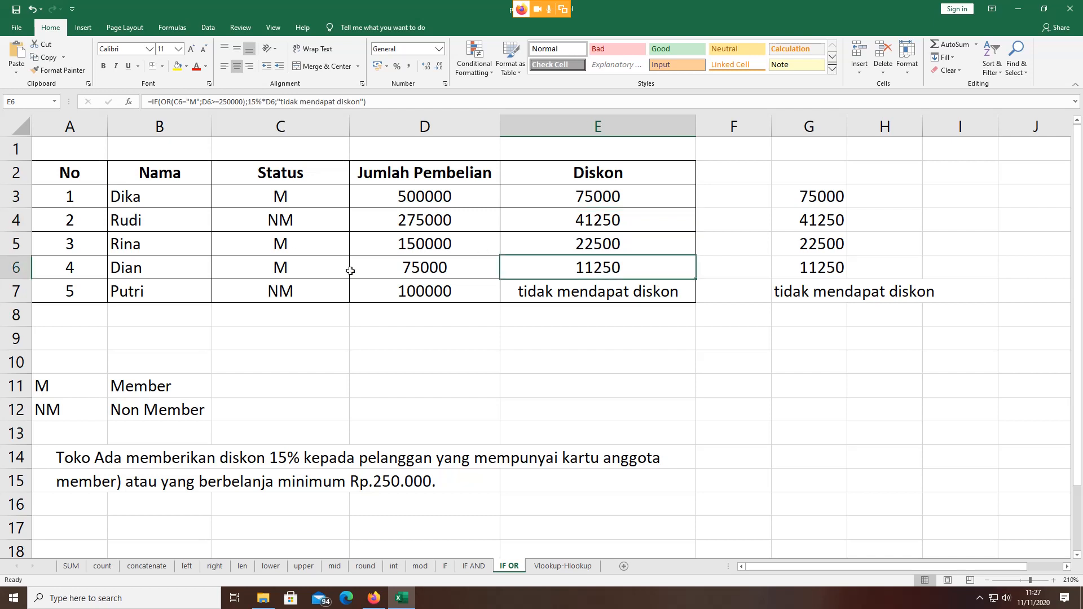
click(181, 271)
click(287, 272)
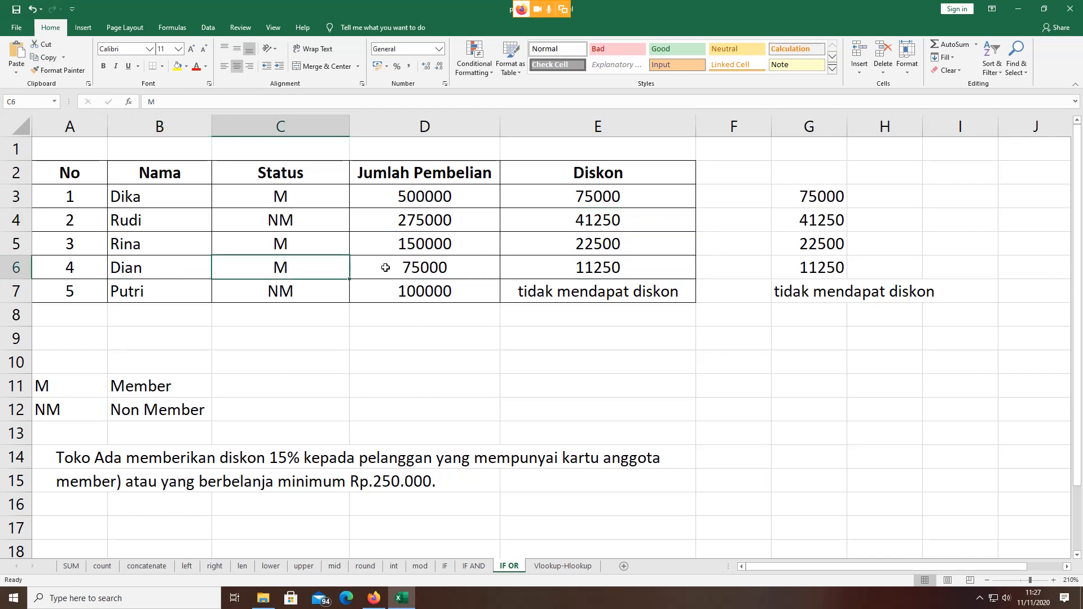
click(385, 267)
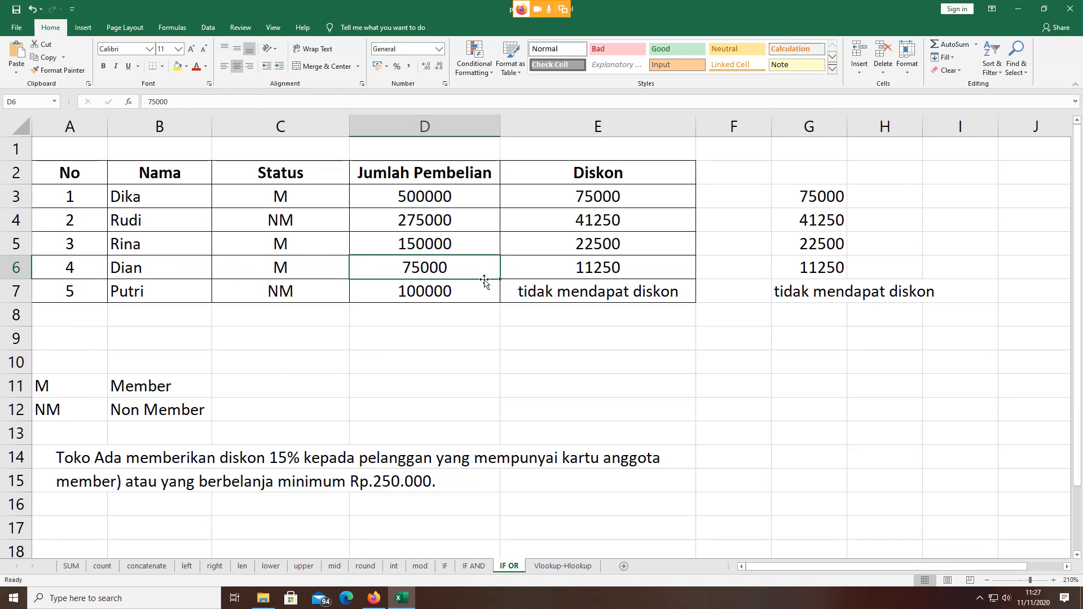
click(617, 270)
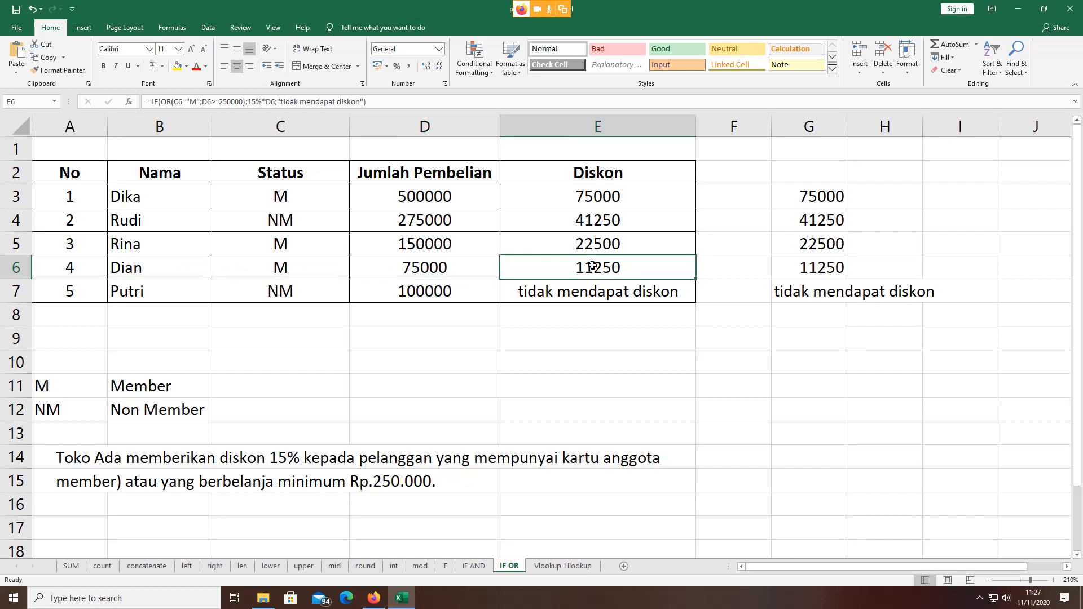
click(287, 462)
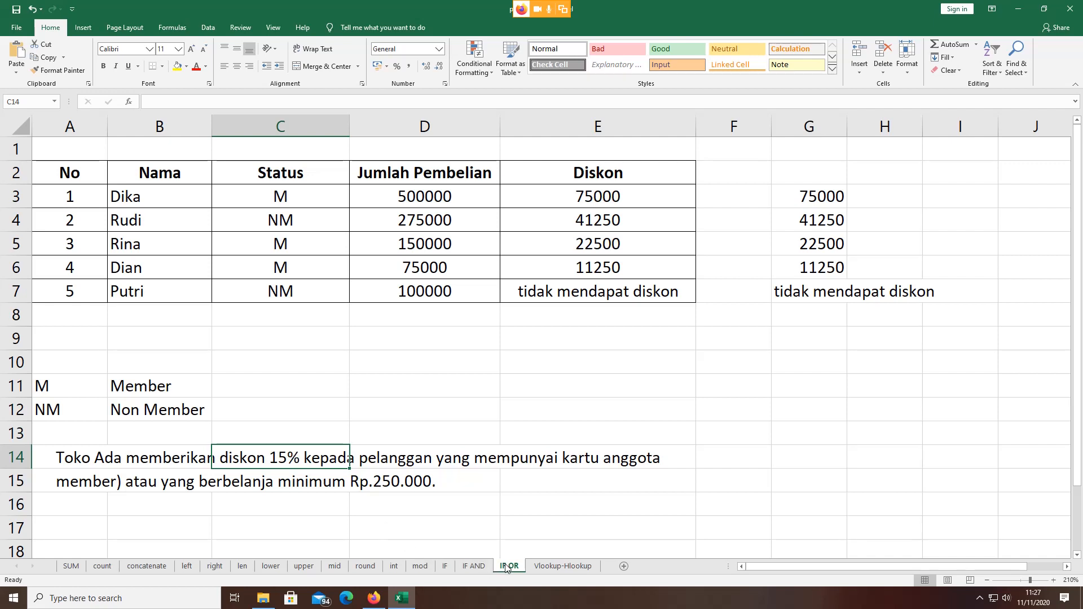
click(474, 565)
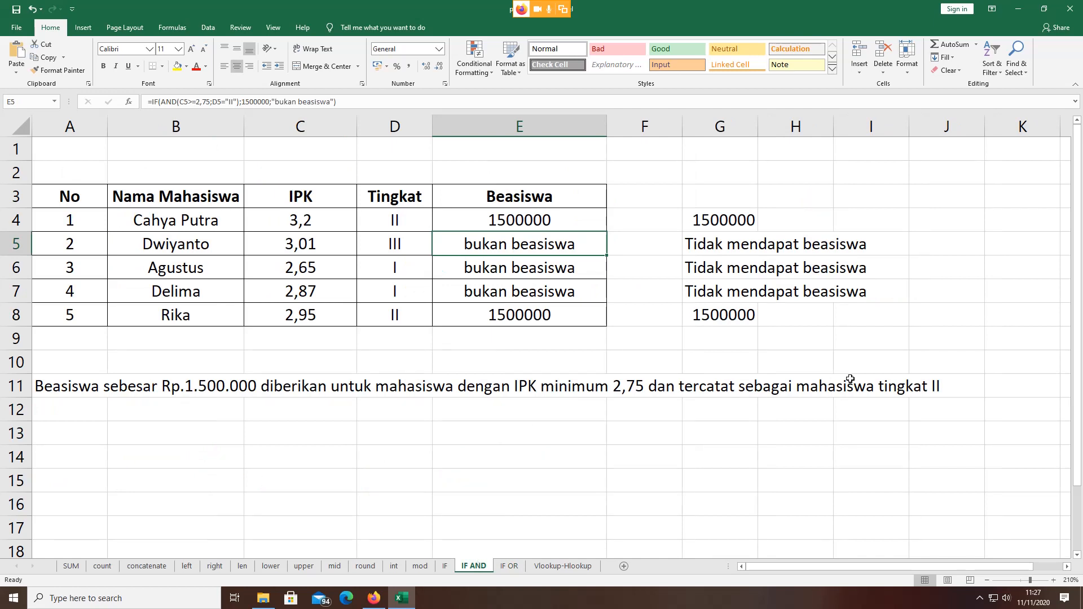
click(627, 383)
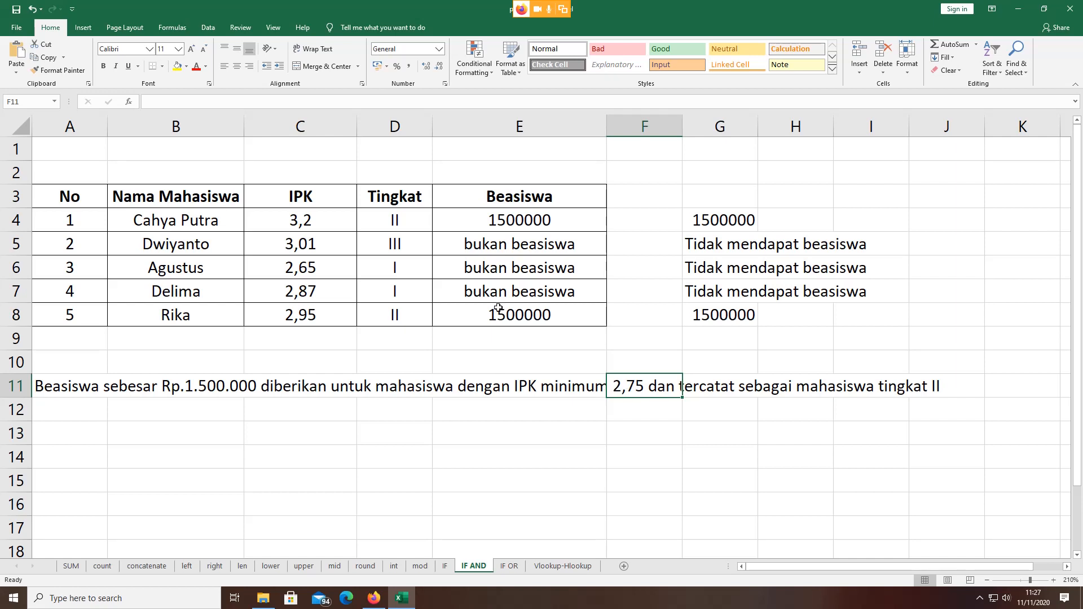
click(518, 214)
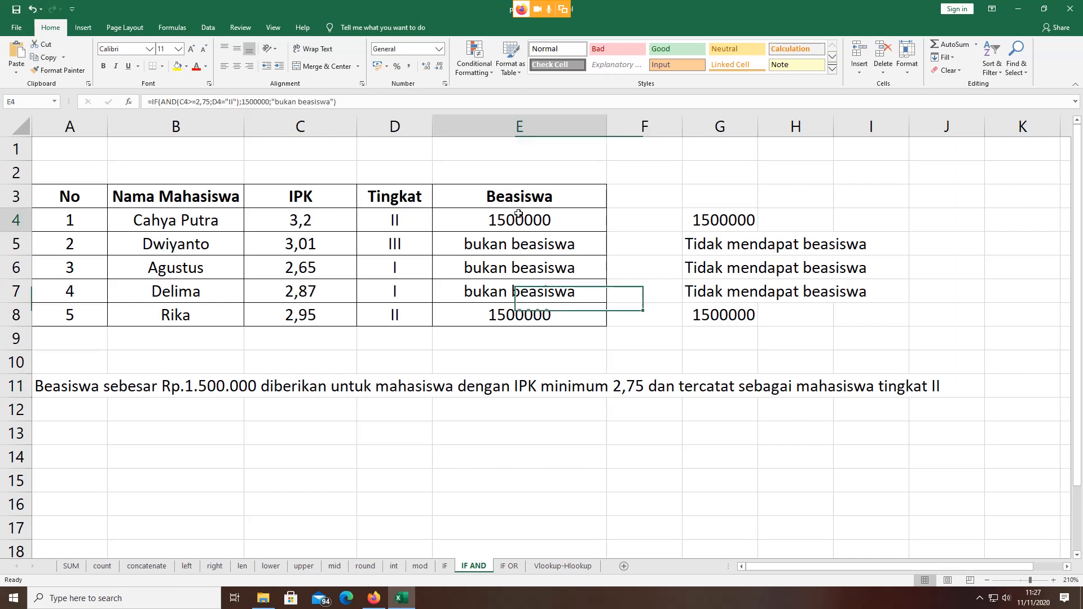
click(529, 243)
click(523, 265)
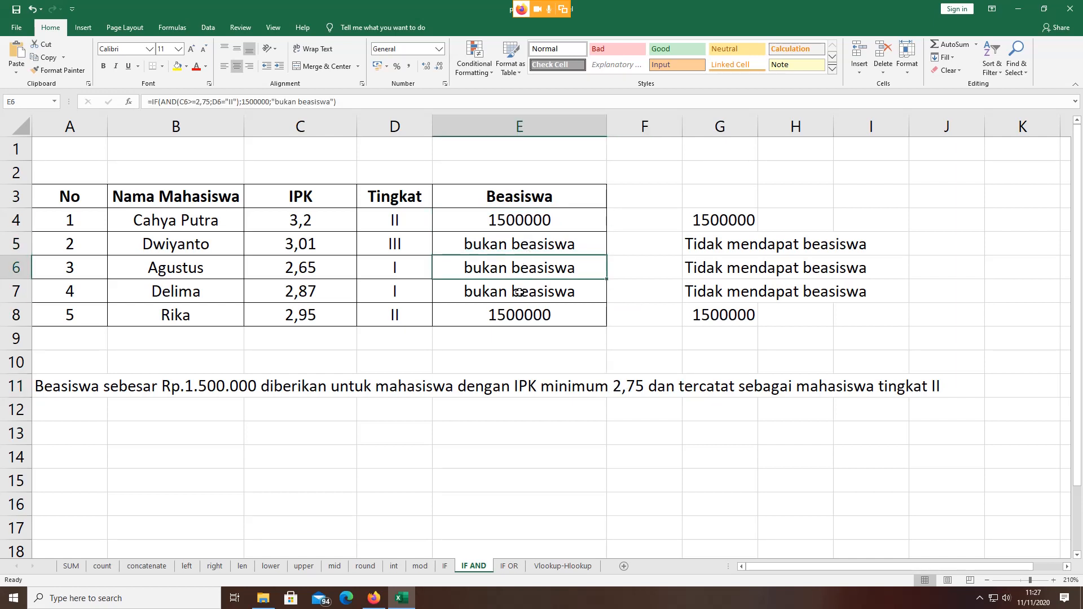
drag(523, 219, 525, 295)
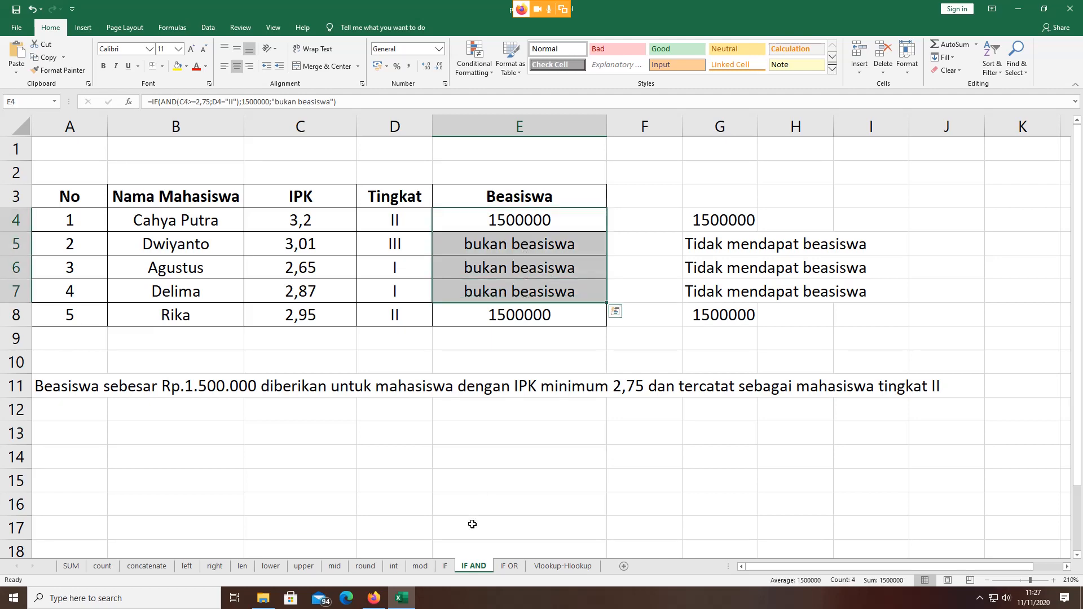
click(507, 566)
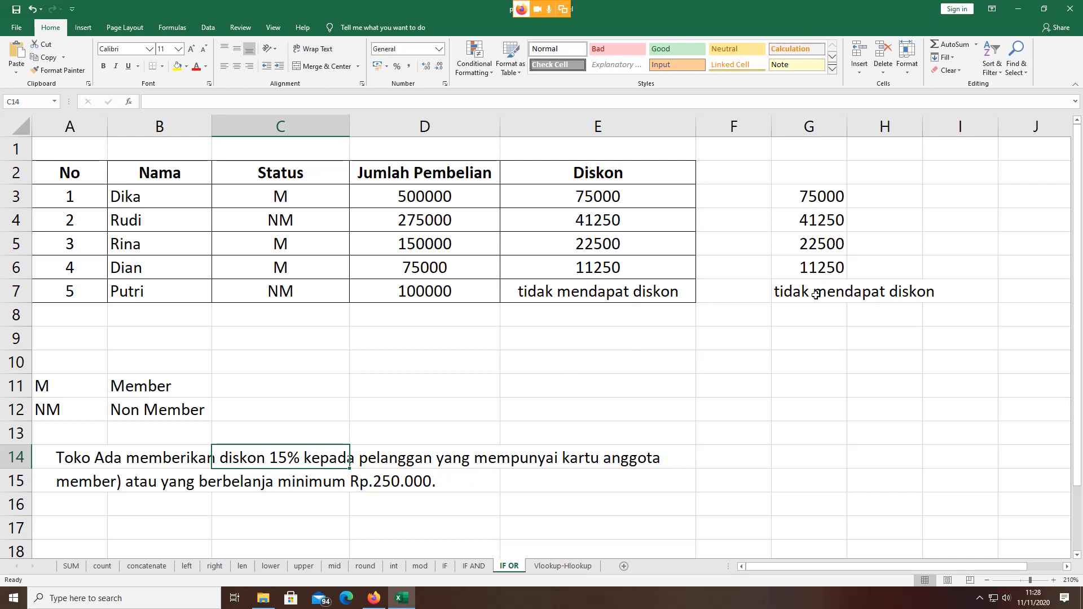
Step: Review the Diskon formulas in column E, then bring up the IF sheet with the Biaya table
click(710, 196)
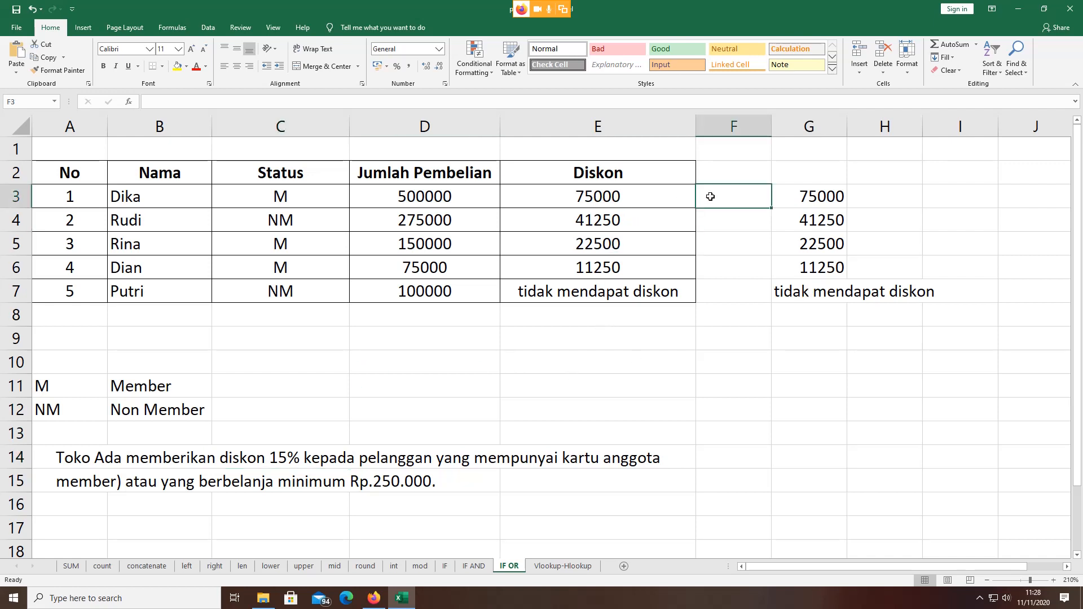
click(615, 198)
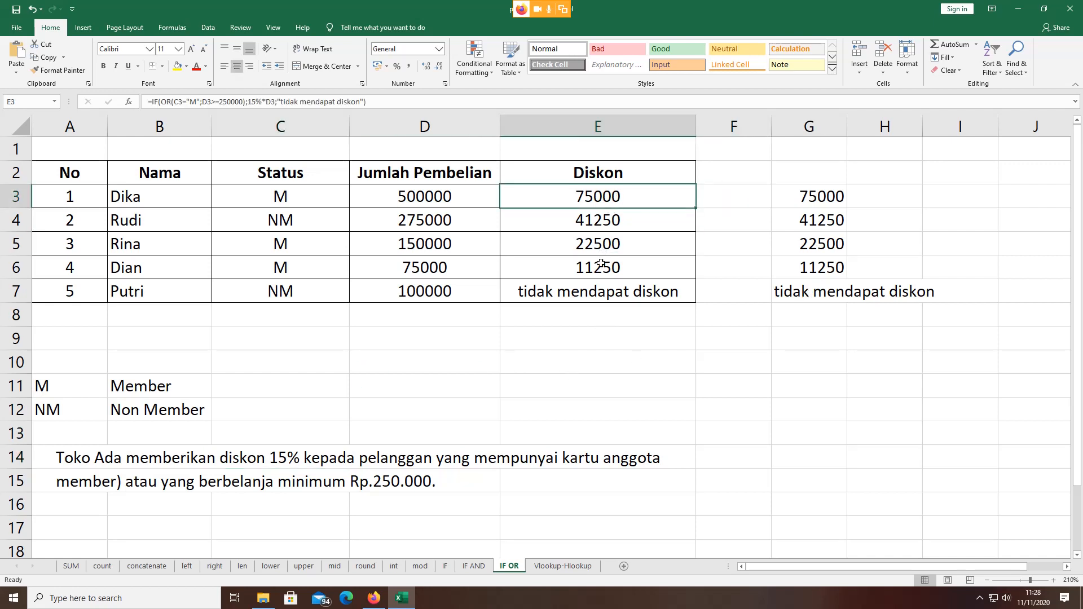
click(598, 267)
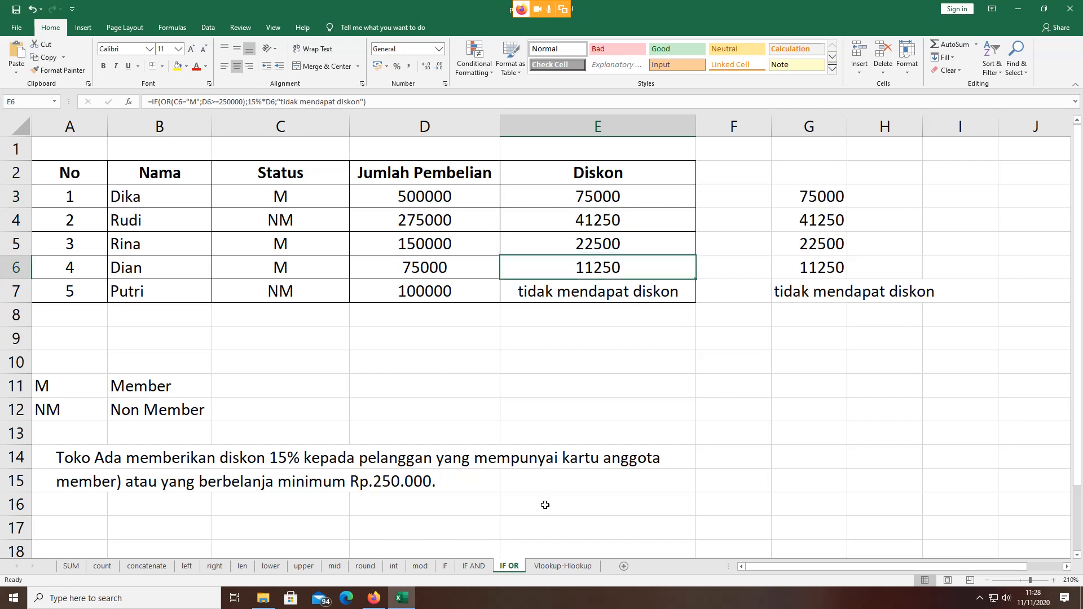
click(564, 566)
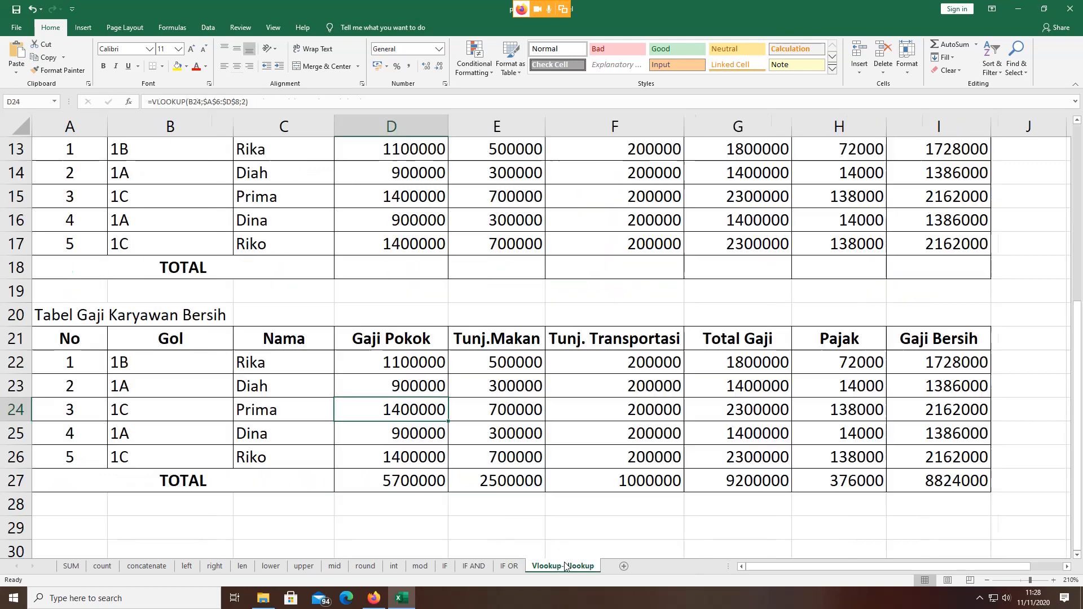
click(514, 569)
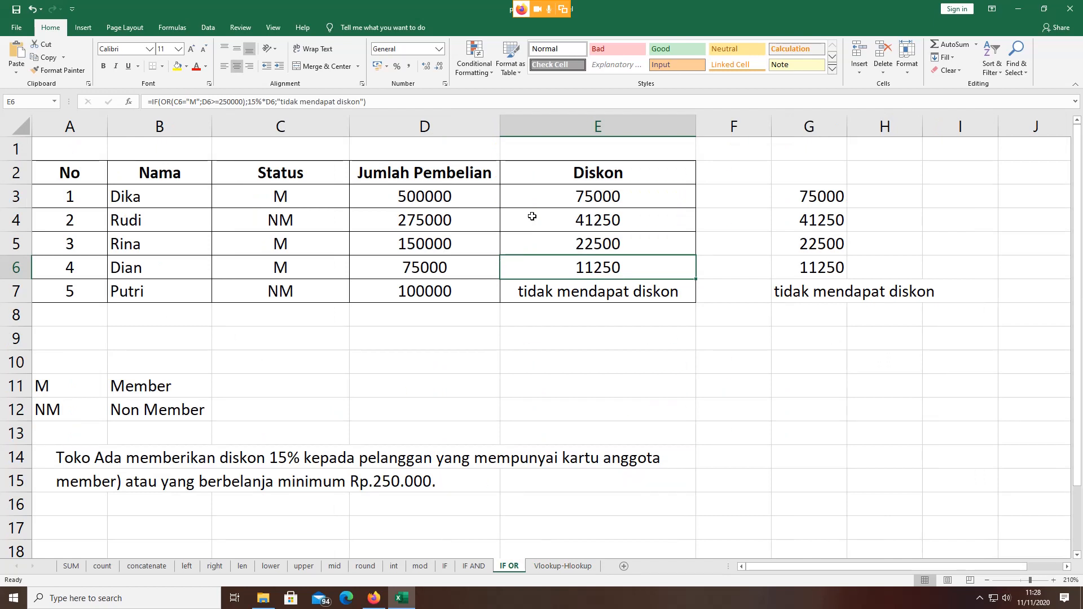
click(443, 568)
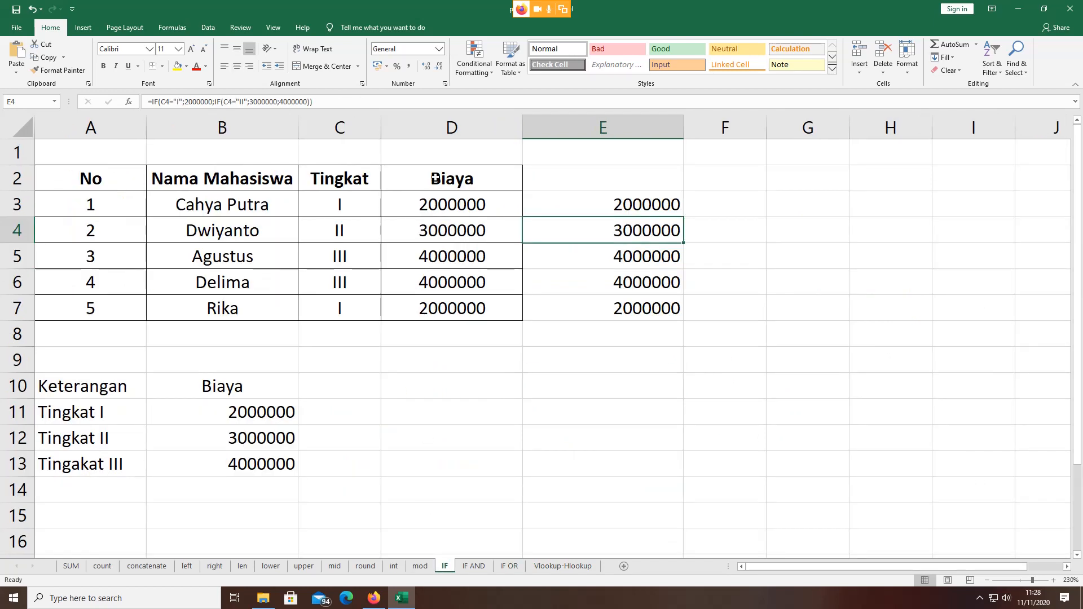
Step: Inspect D3's nested IF formula without changing it, then switch to the IF AND scholarship sheet
click(604, 209)
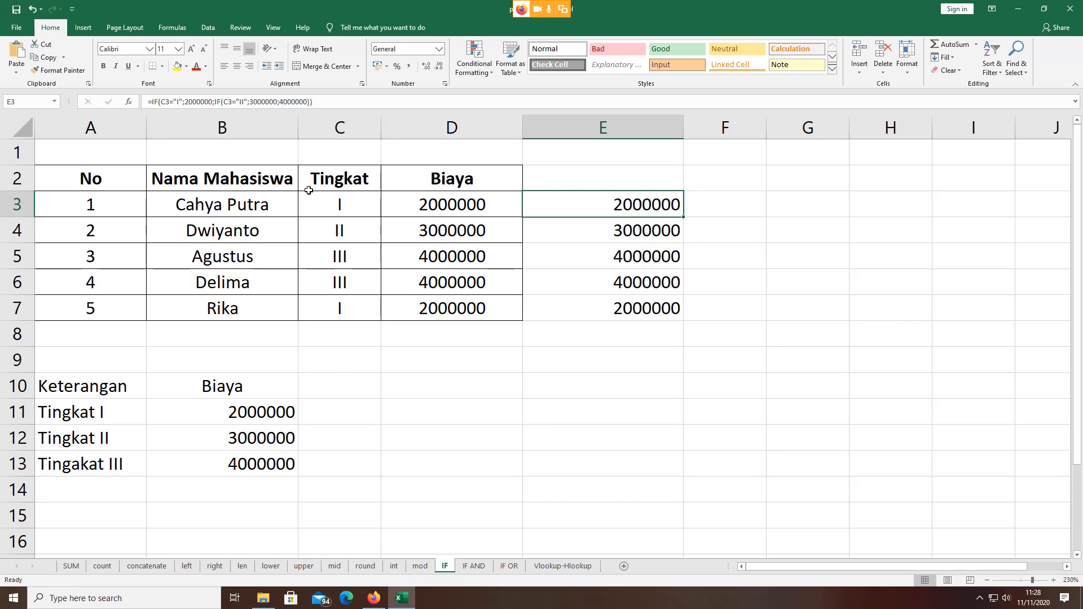
double_click(433, 207)
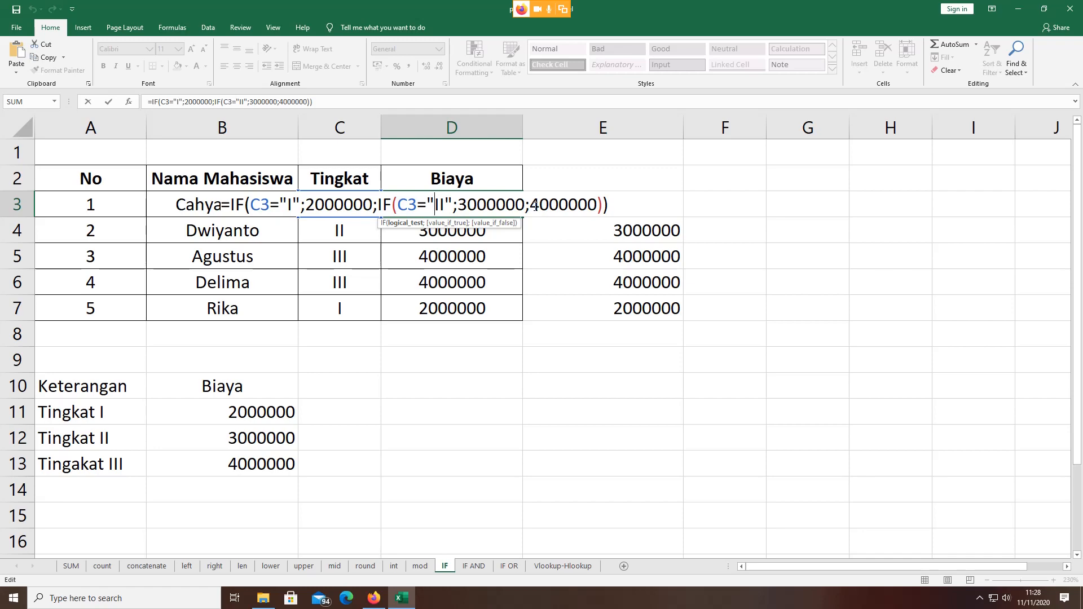
key(Return)
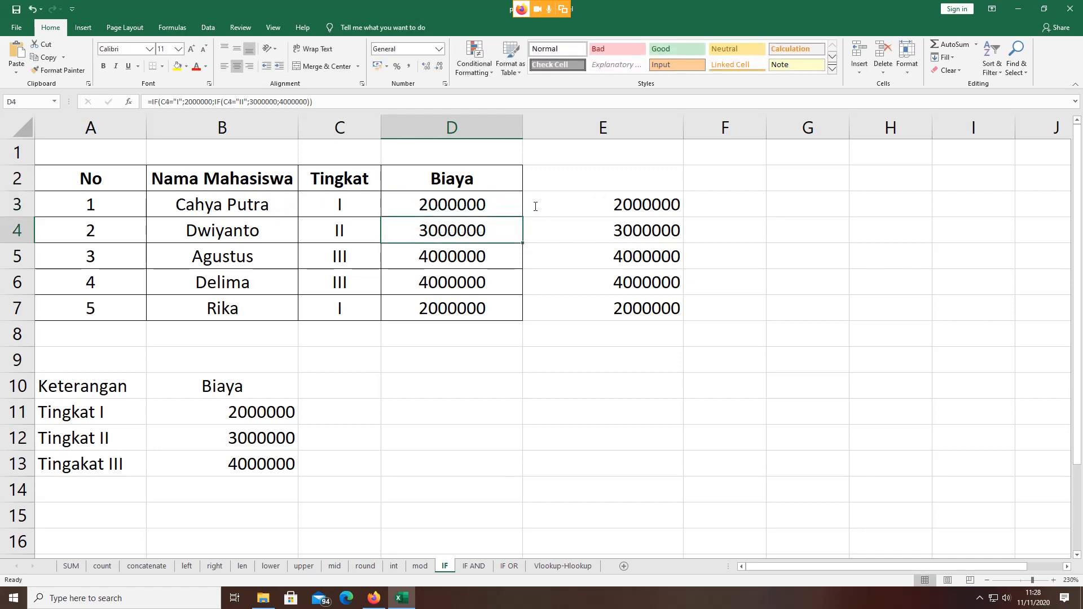
click(480, 566)
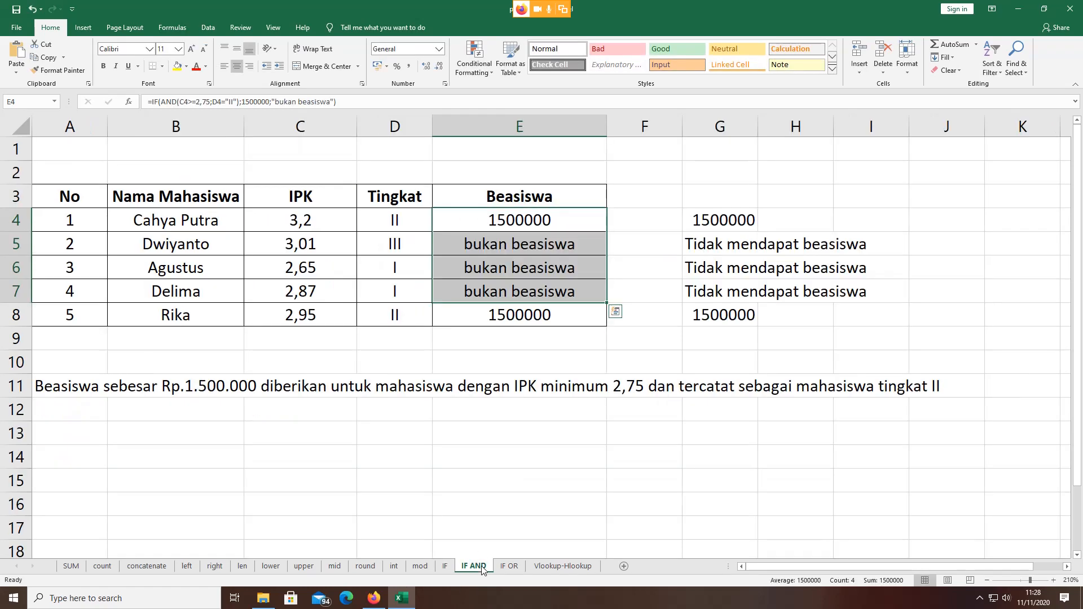
Step: Review E4's IF(AND) formula and its "bukan beasiswa" text unchanged, then show the IF OR sheet
double_click(512, 222)
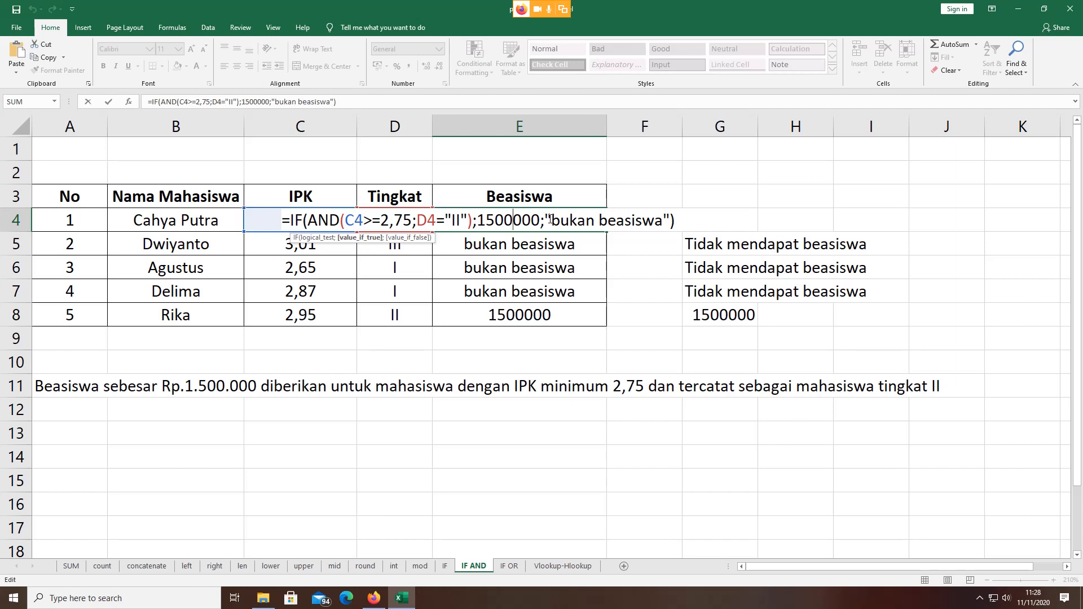
drag(551, 220, 661, 218)
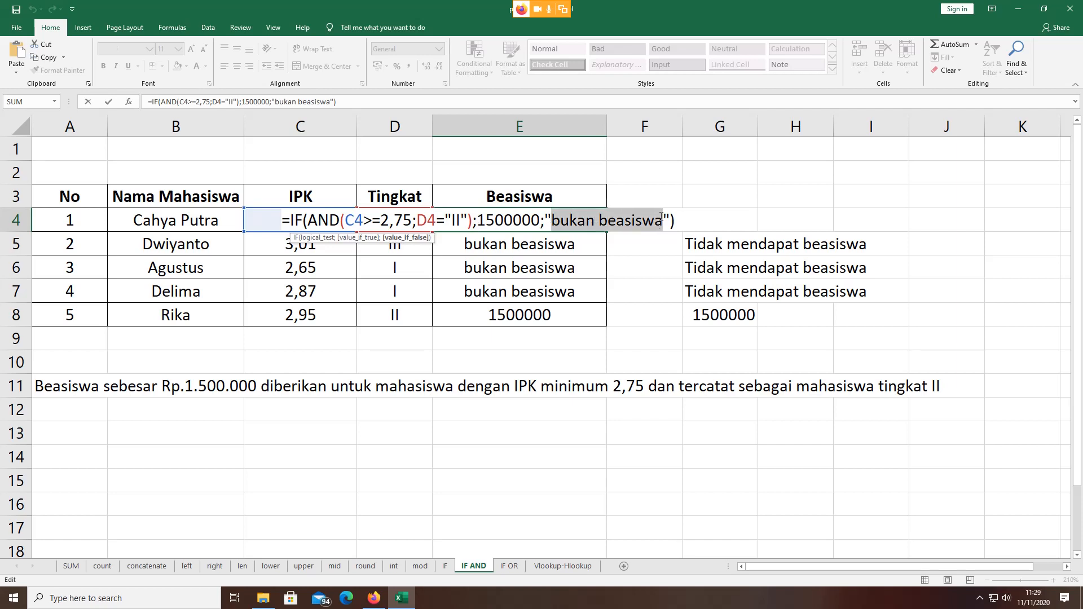
key(Return)
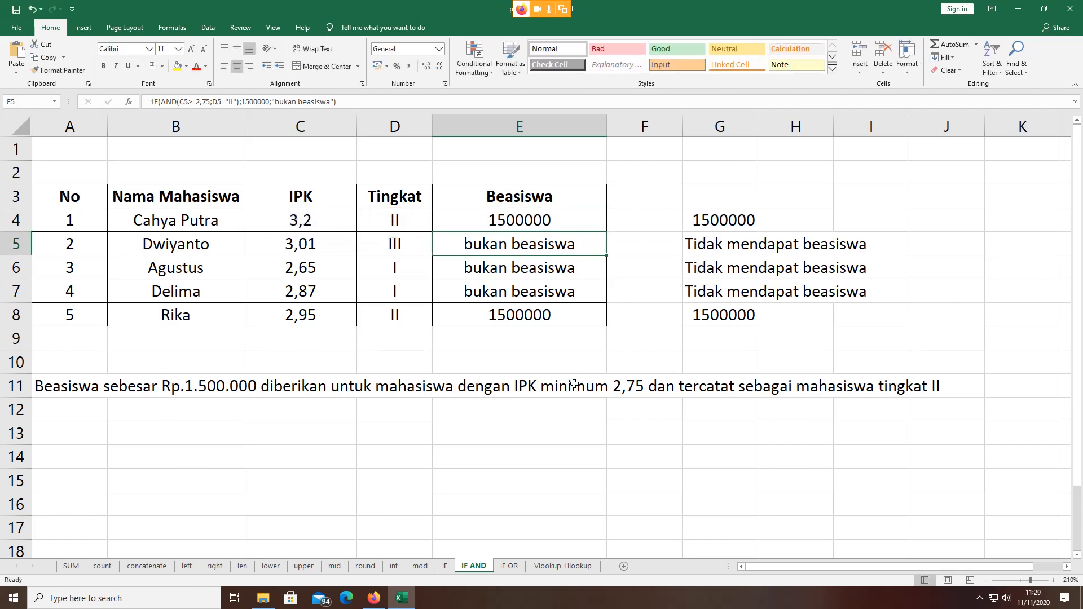
click(520, 566)
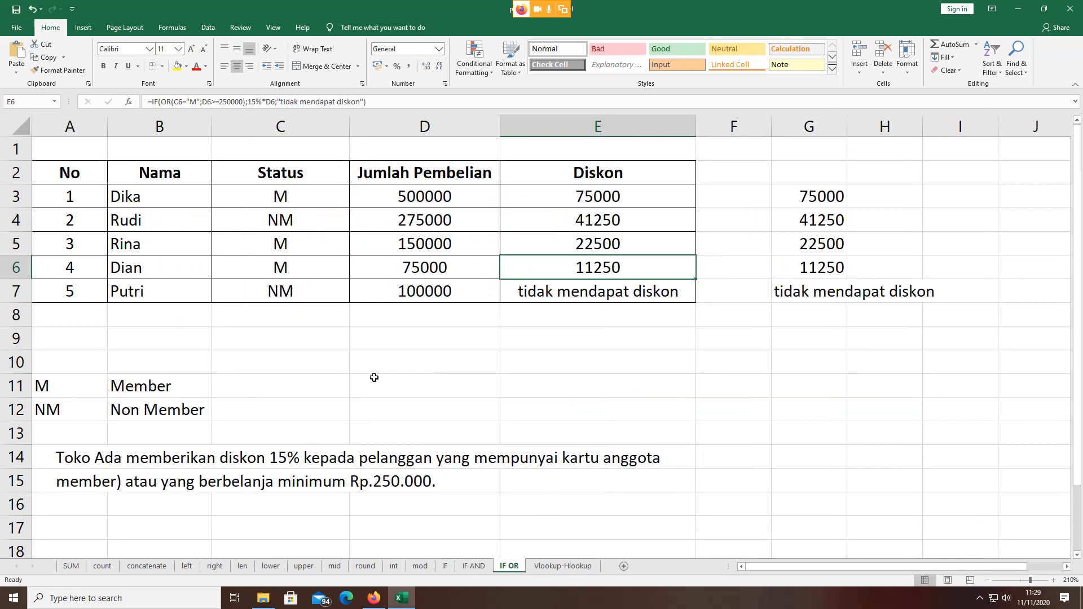
double_click(577, 197)
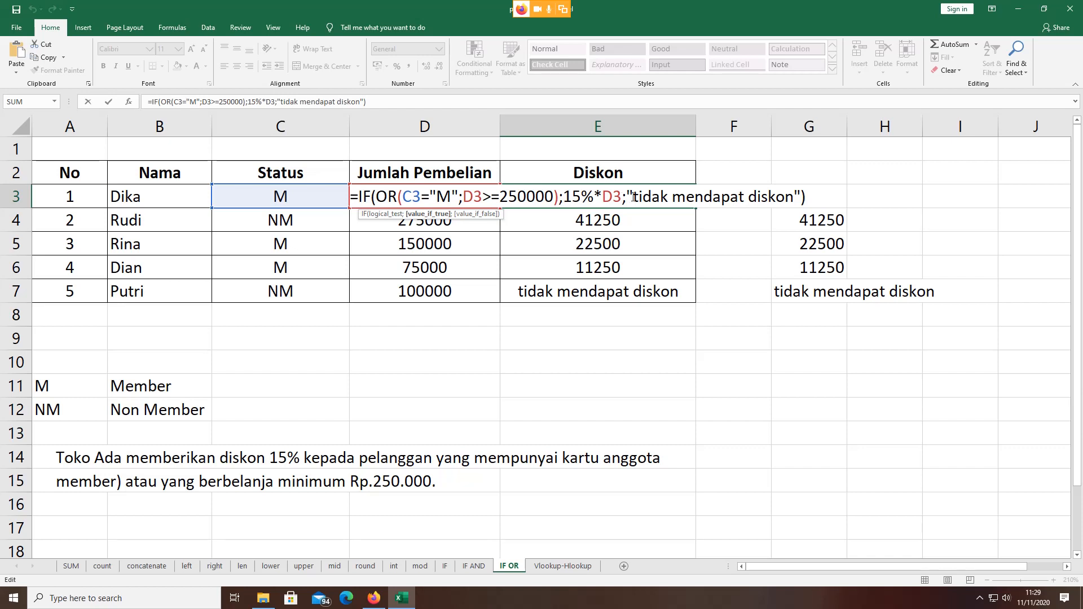
drag(638, 196, 785, 197)
click(733, 334)
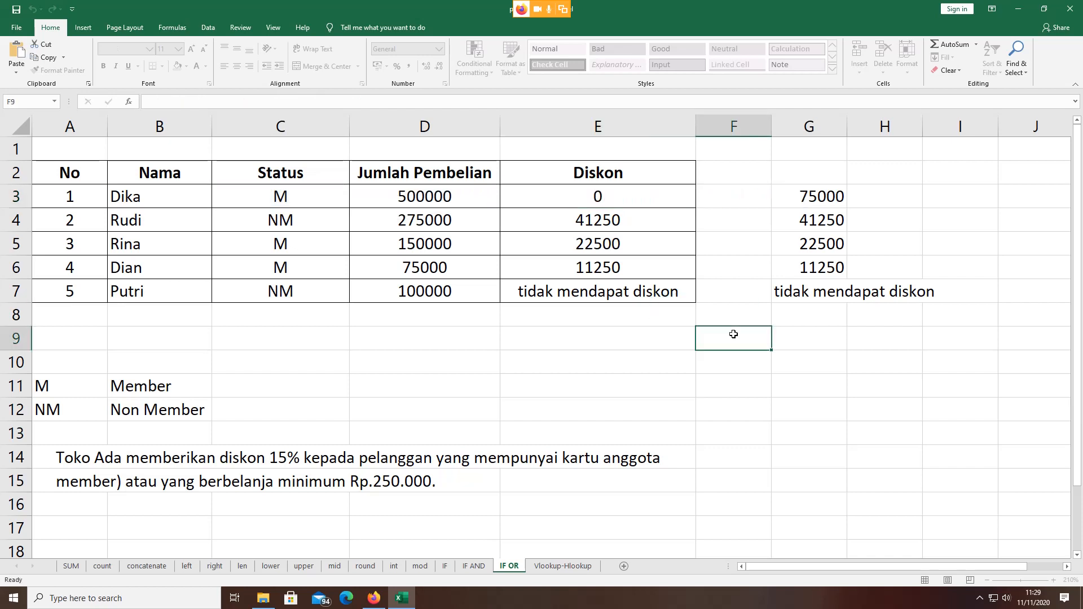
click(568, 372)
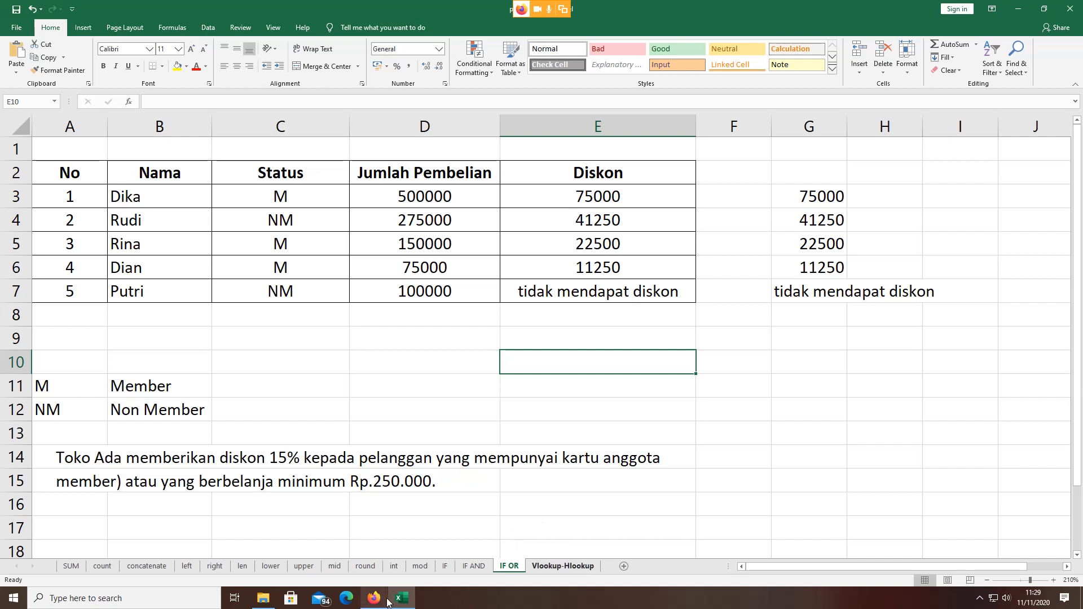
Step: On the Vlookup-Hlookup sheet, highlight the Gaji Pokok basic salaries starting from 1A's Rp900.000
click(547, 566)
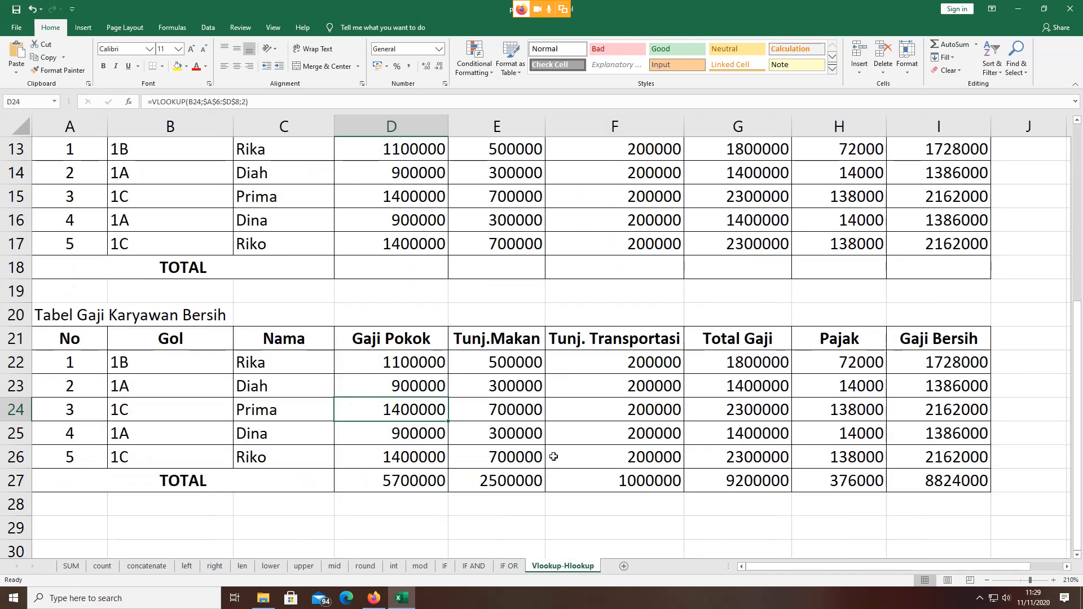
scroll(553, 457, up, 4)
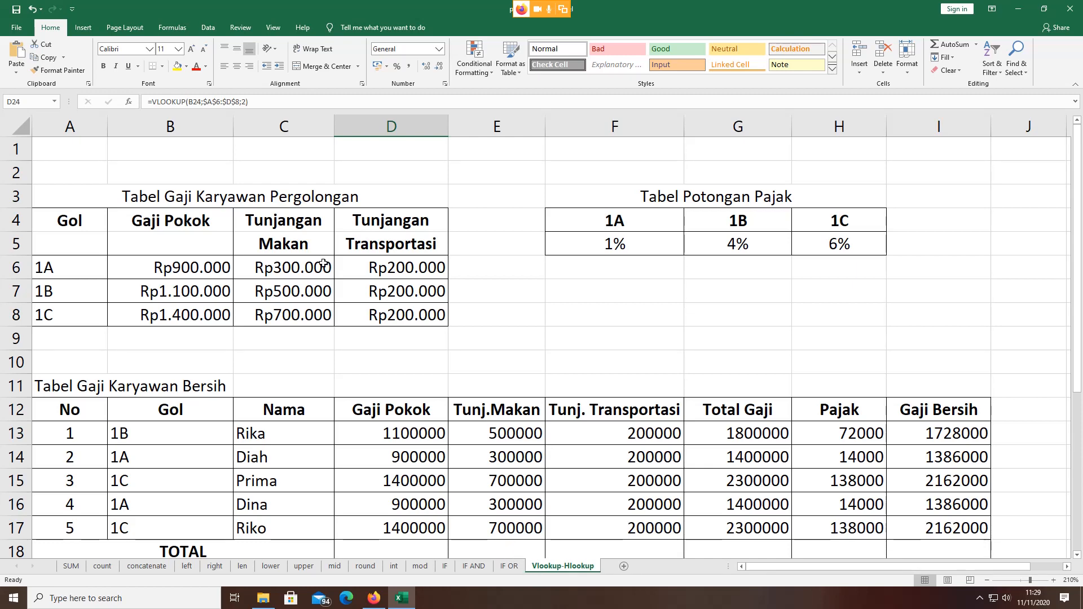
click(180, 220)
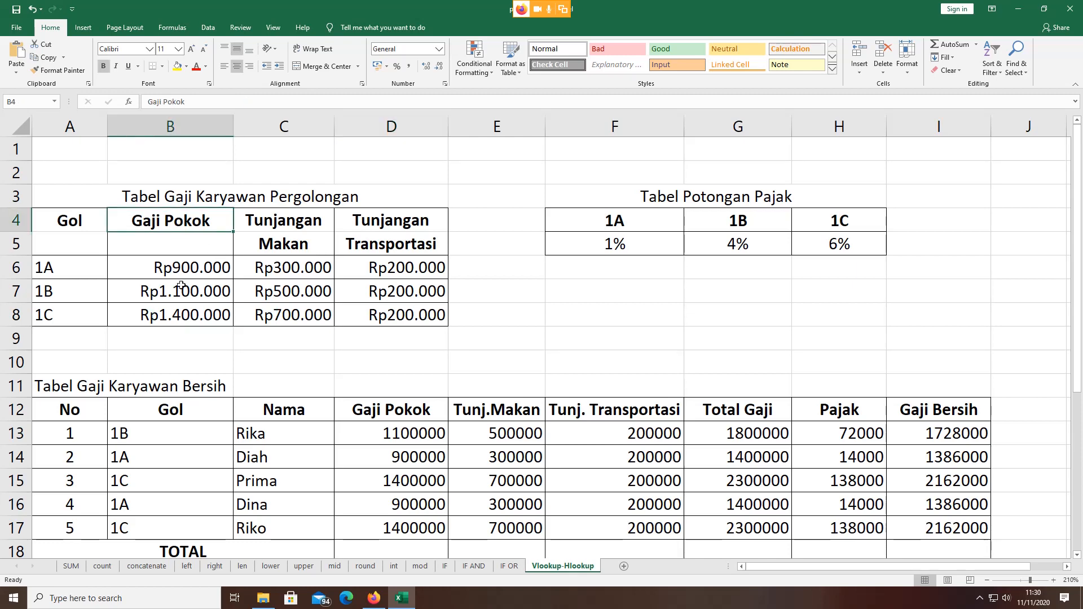
click(187, 260)
drag(186, 261, 186, 329)
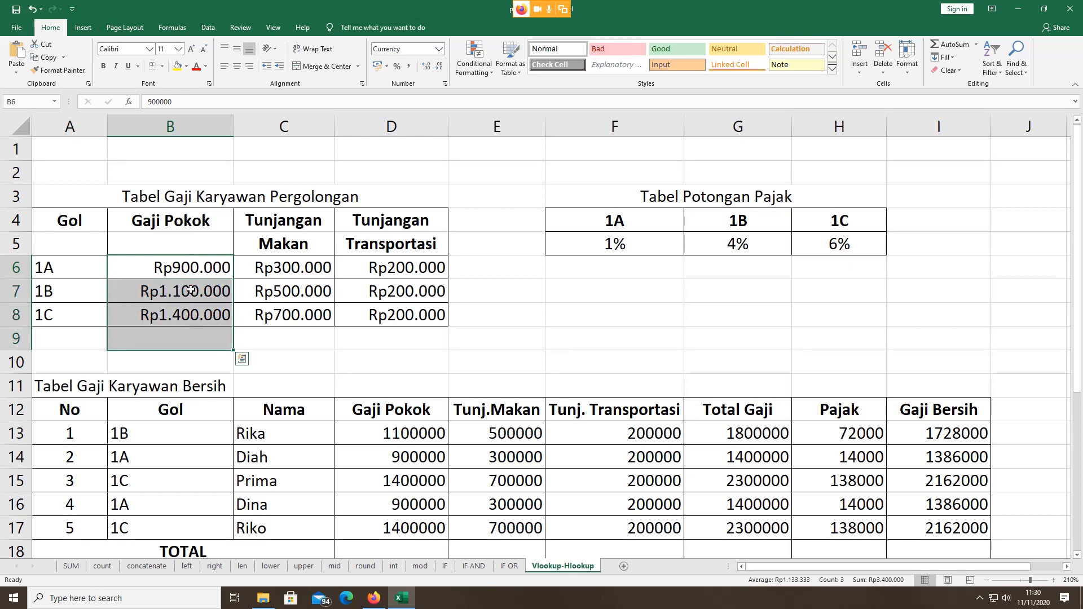
click(190, 268)
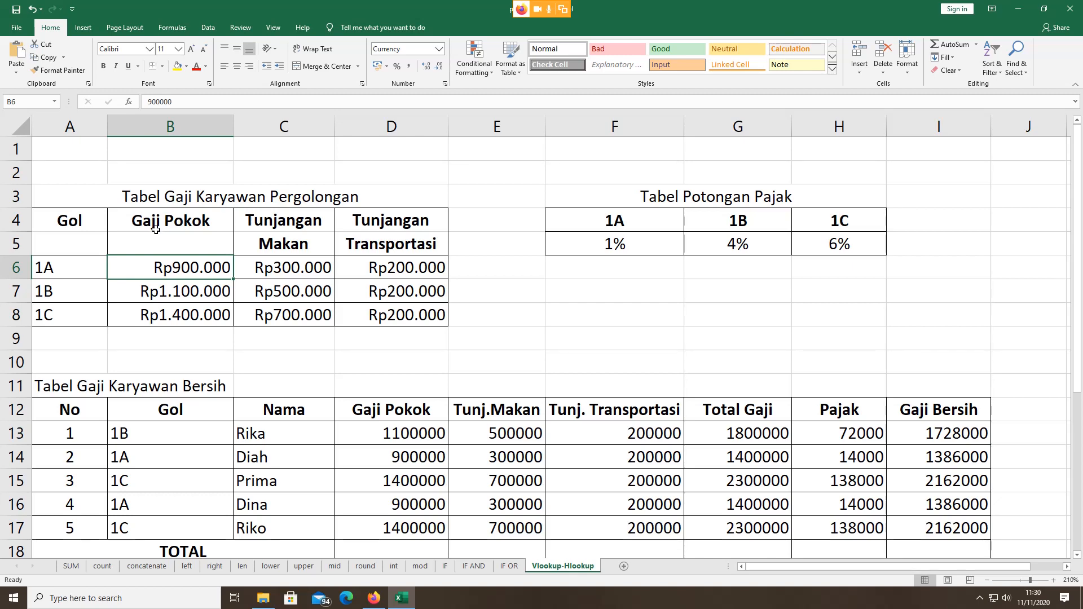
drag(152, 244, 152, 309)
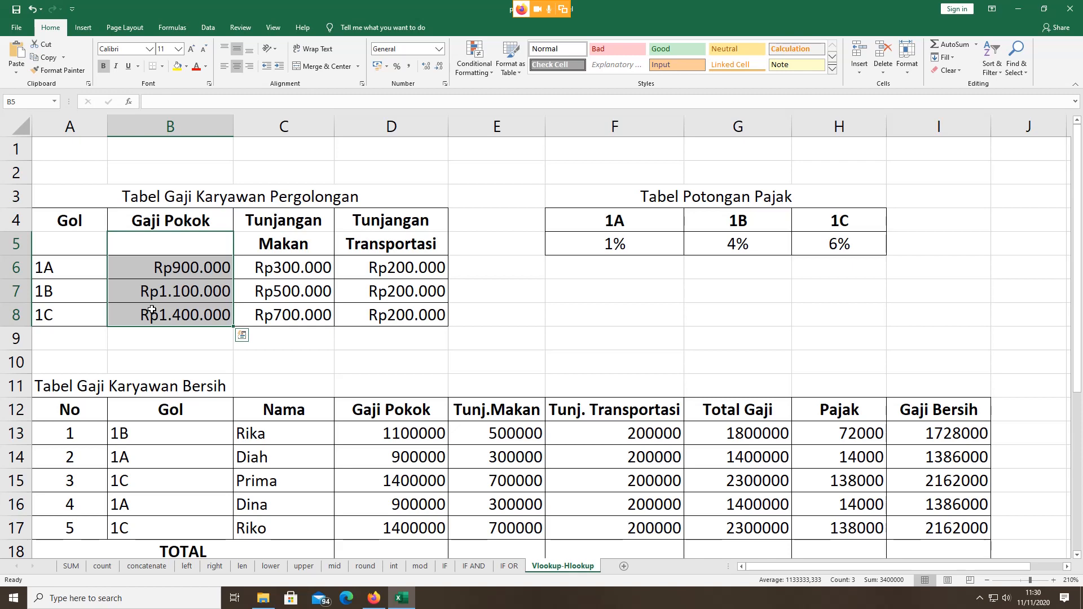
Step: Highlight the per-grade tax rates, then switch over to the Google Meet window
click(567, 249)
drag(567, 249, 850, 244)
click(701, 310)
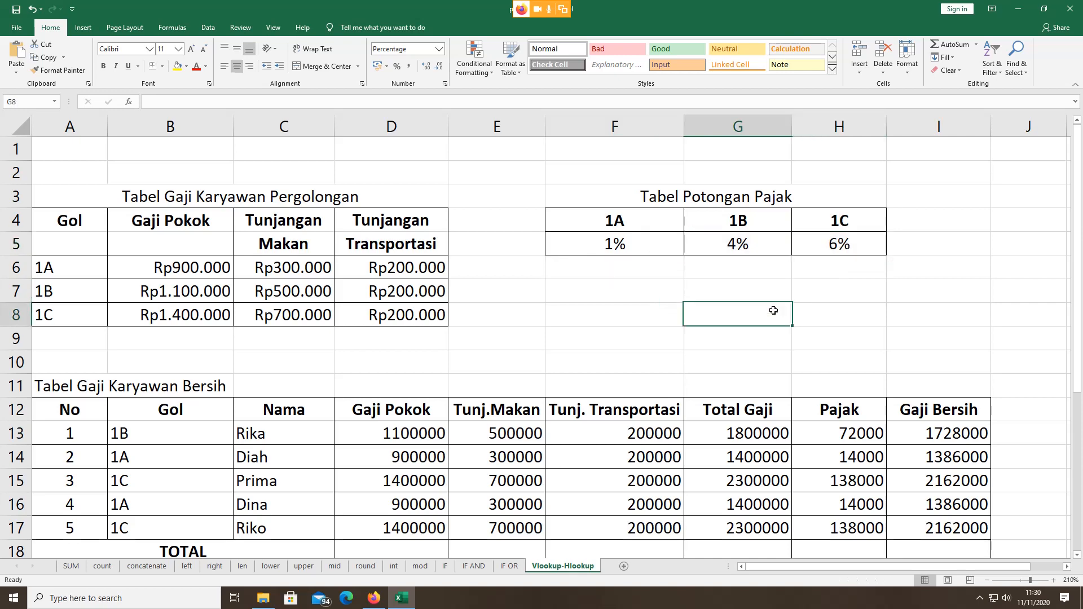
drag(600, 242, 813, 241)
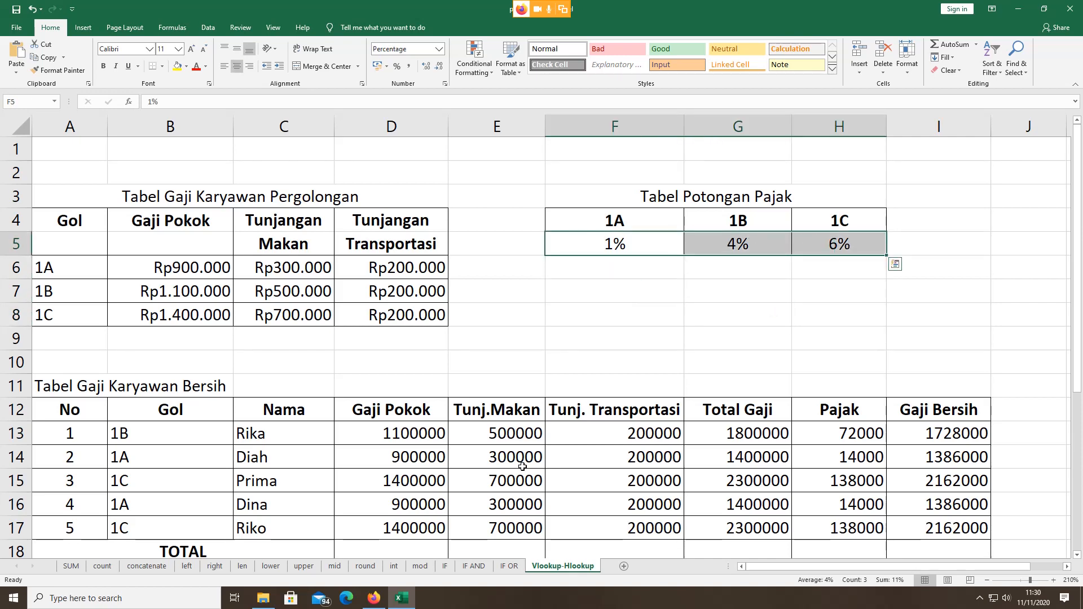
click(372, 602)
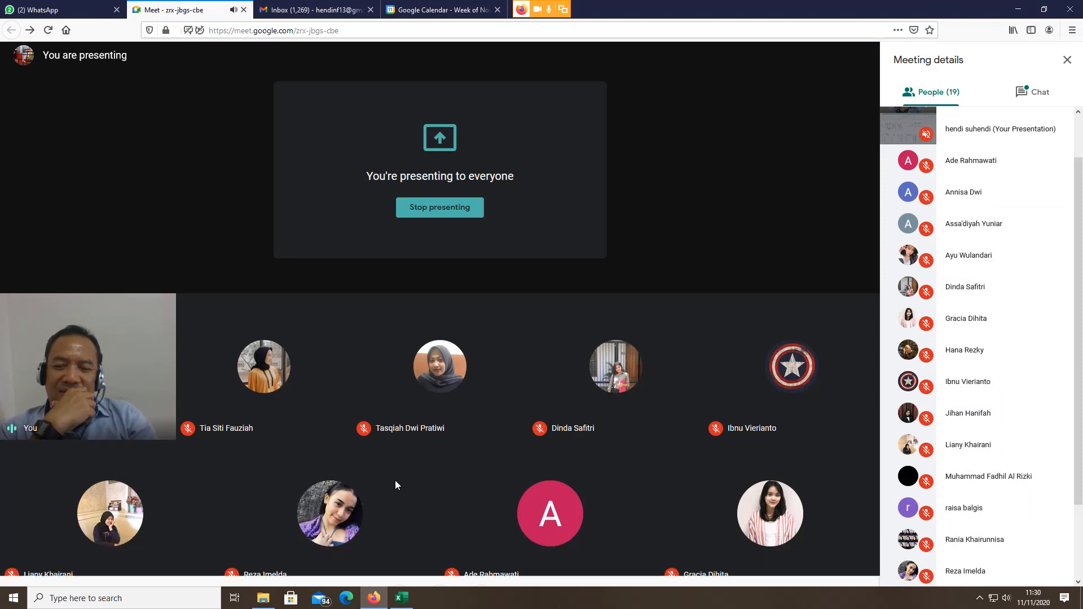
Step: Return from Google Meet to the Excel Vlookup-Hlookup salary sheet
mouse_move(381, 602)
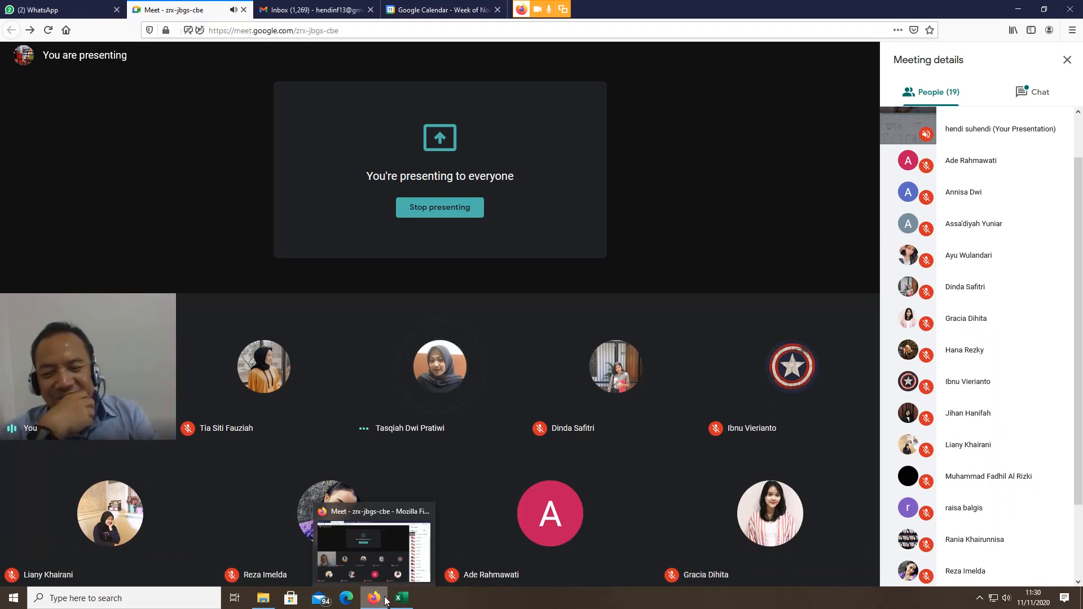
click(401, 597)
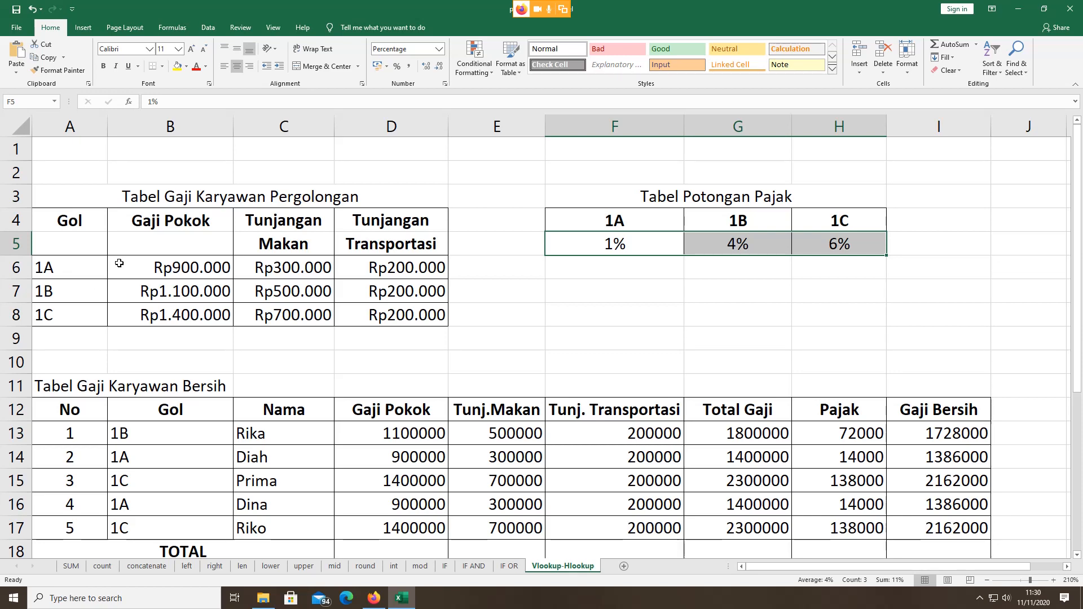
click(155, 268)
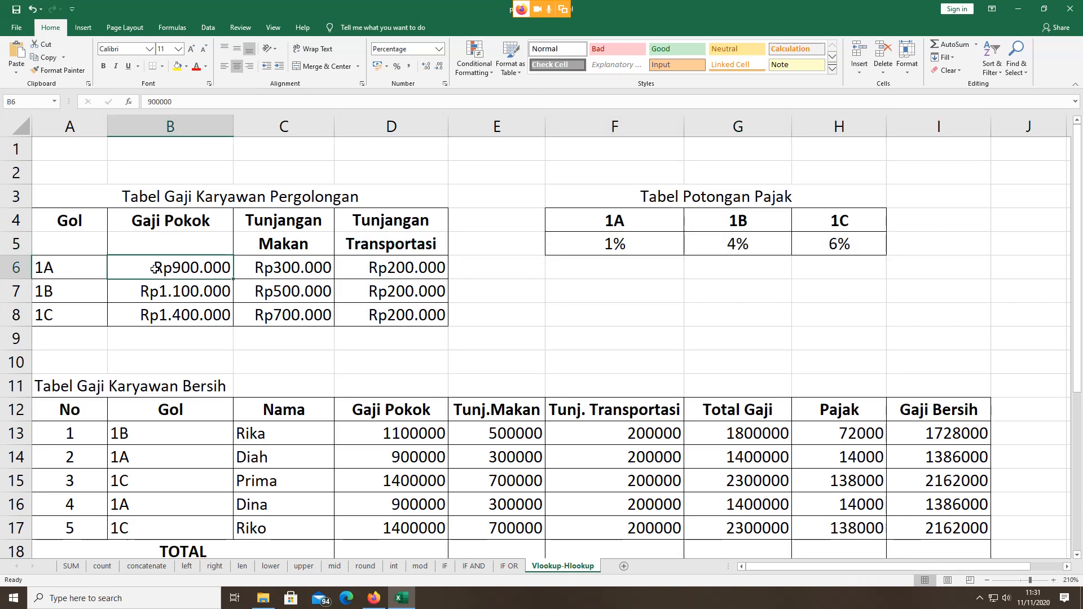
drag(155, 269, 162, 317)
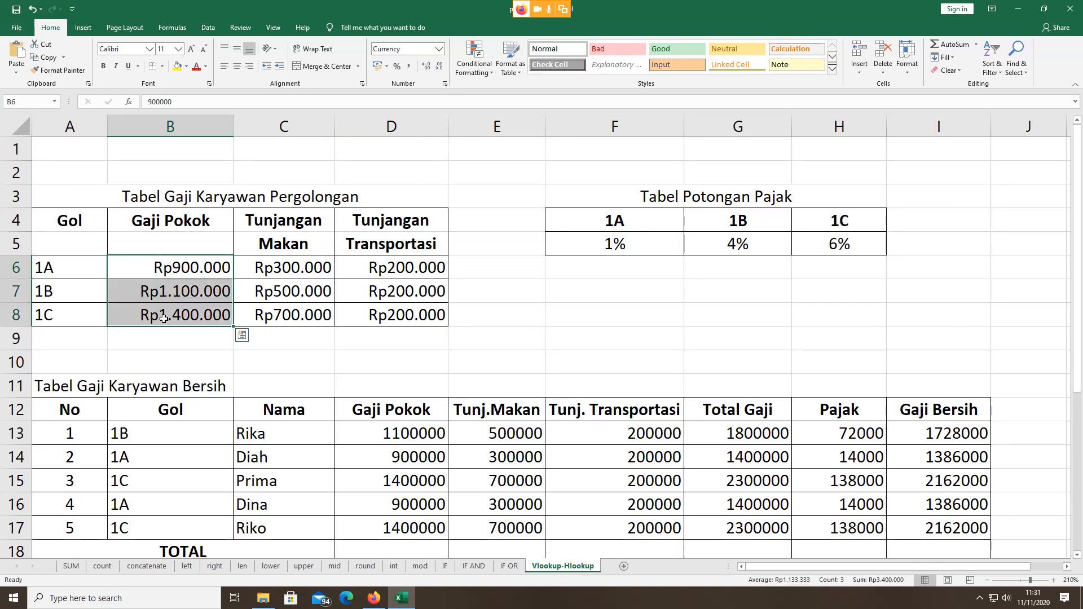
click(167, 270)
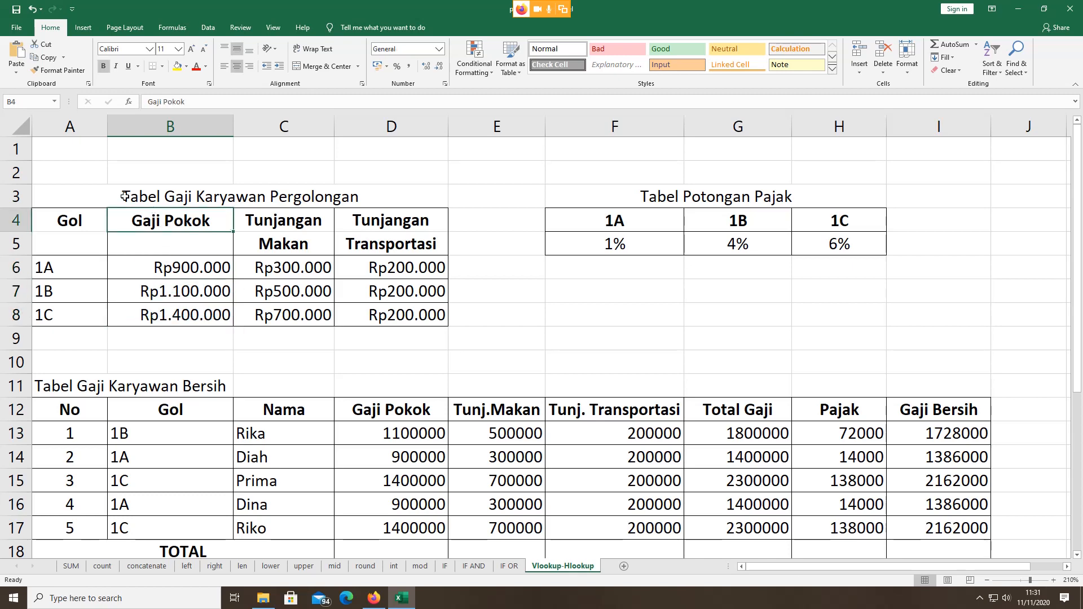
click(100, 193)
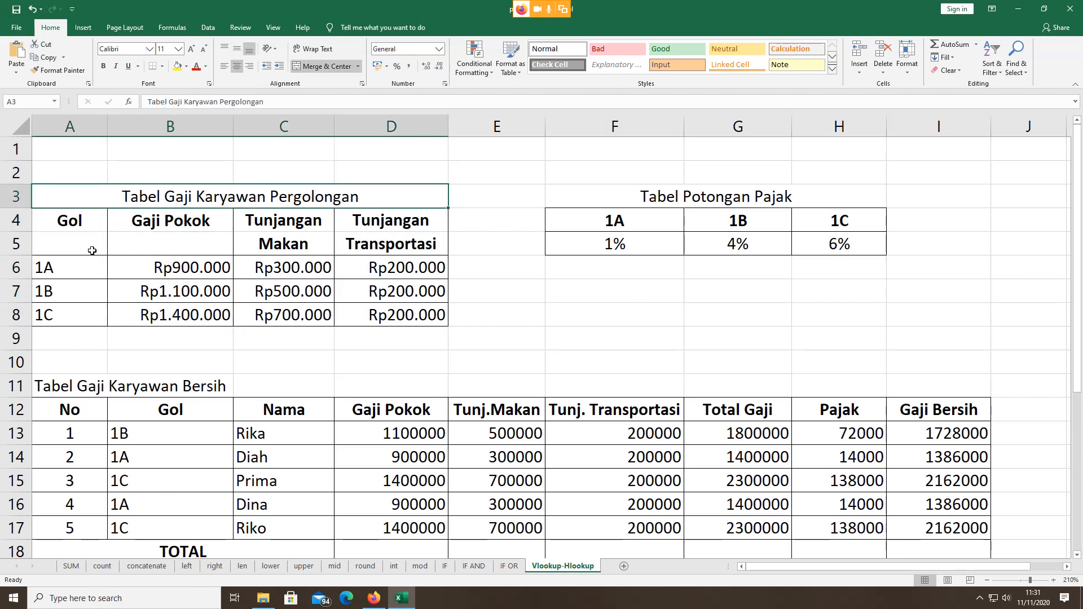
click(144, 225)
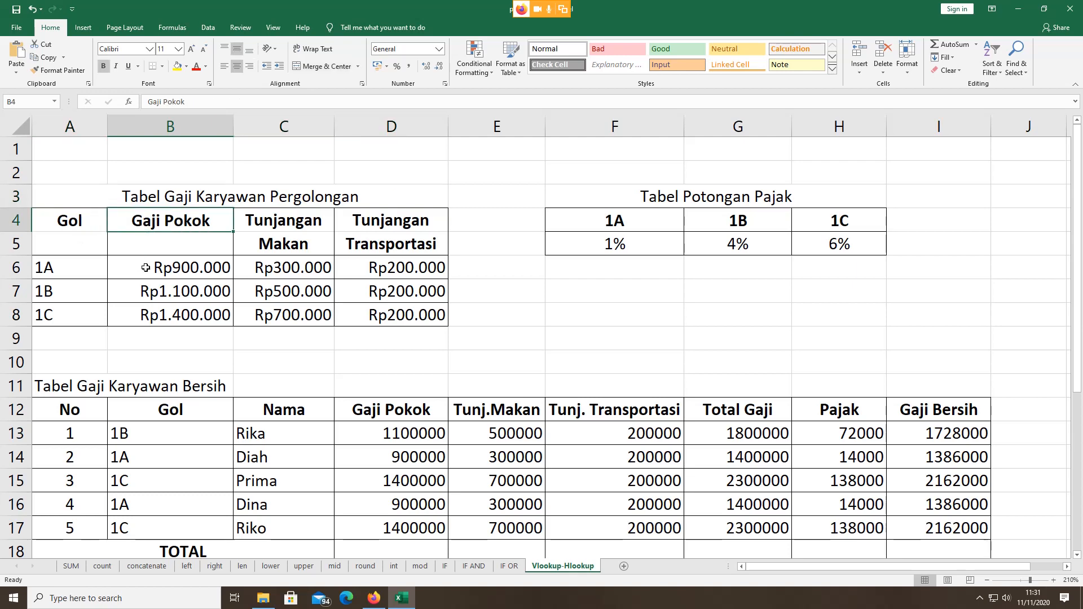
drag(145, 268, 151, 321)
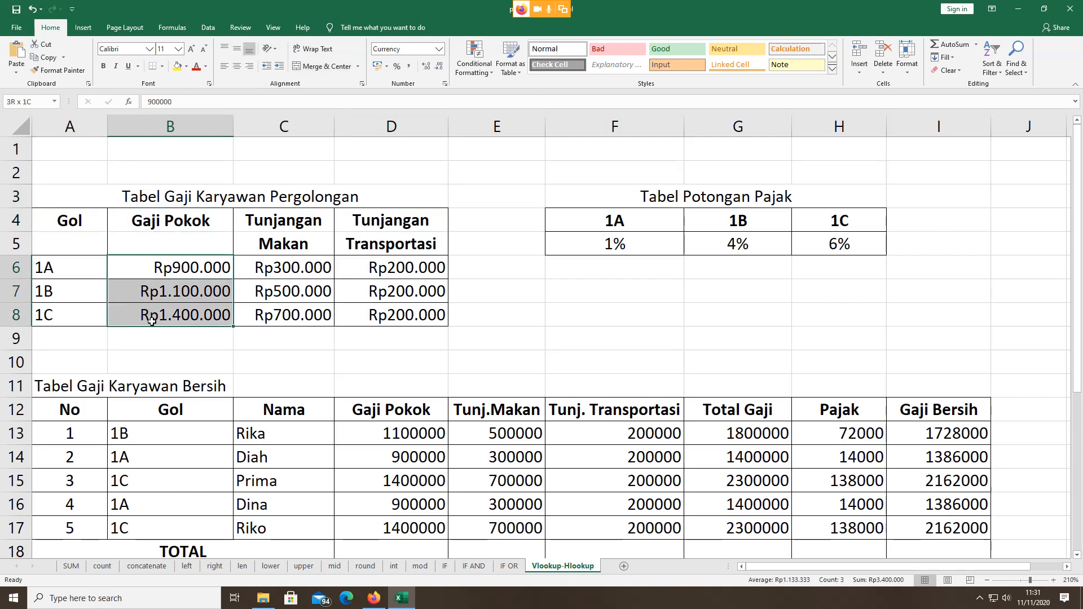
click(165, 266)
drag(165, 266, 173, 318)
click(265, 270)
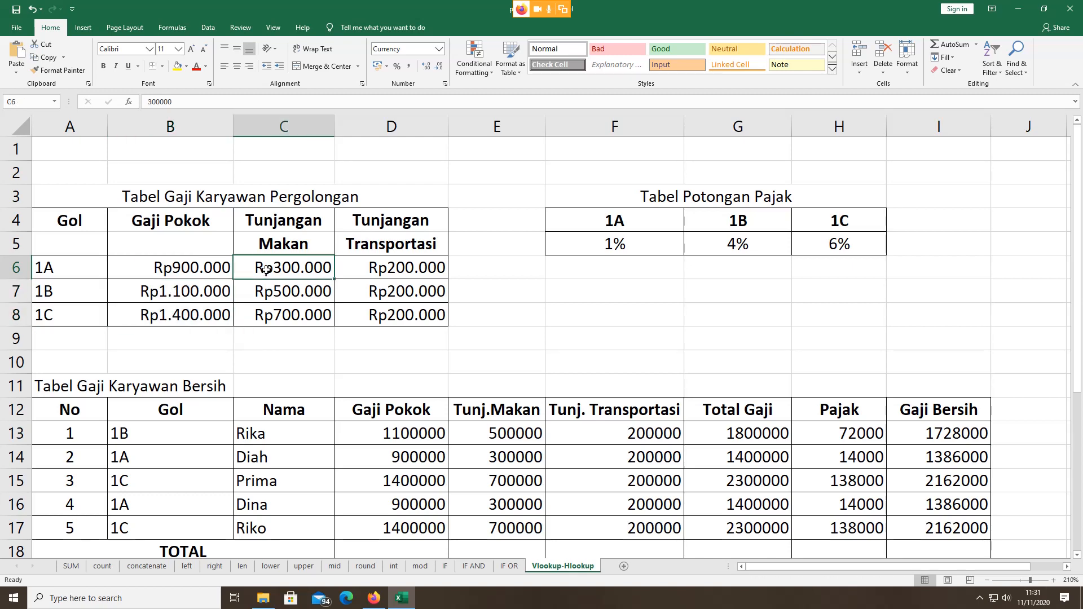
drag(265, 271, 267, 320)
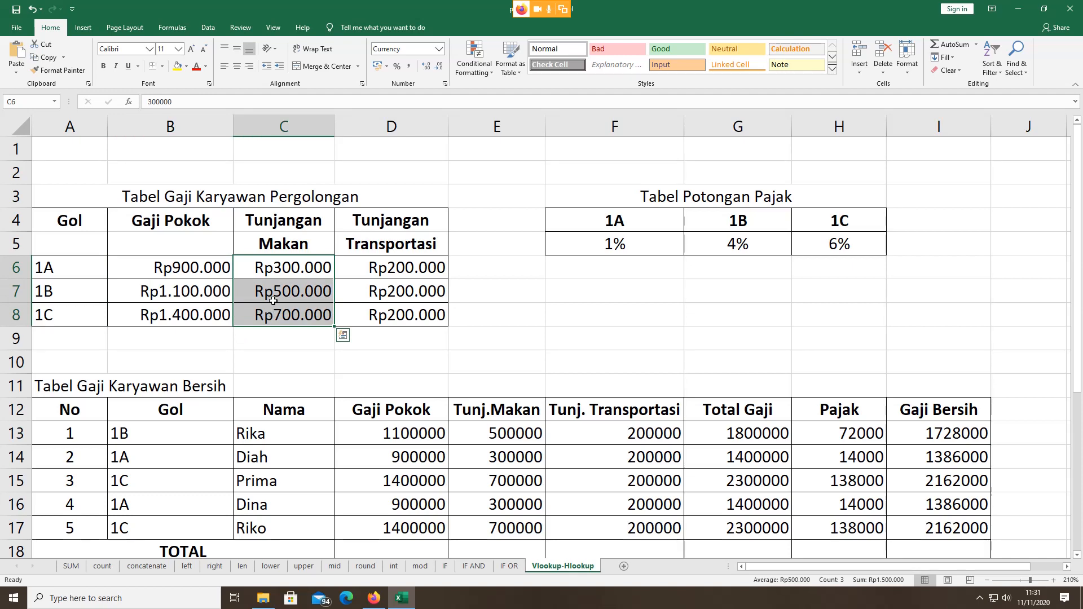
click(278, 270)
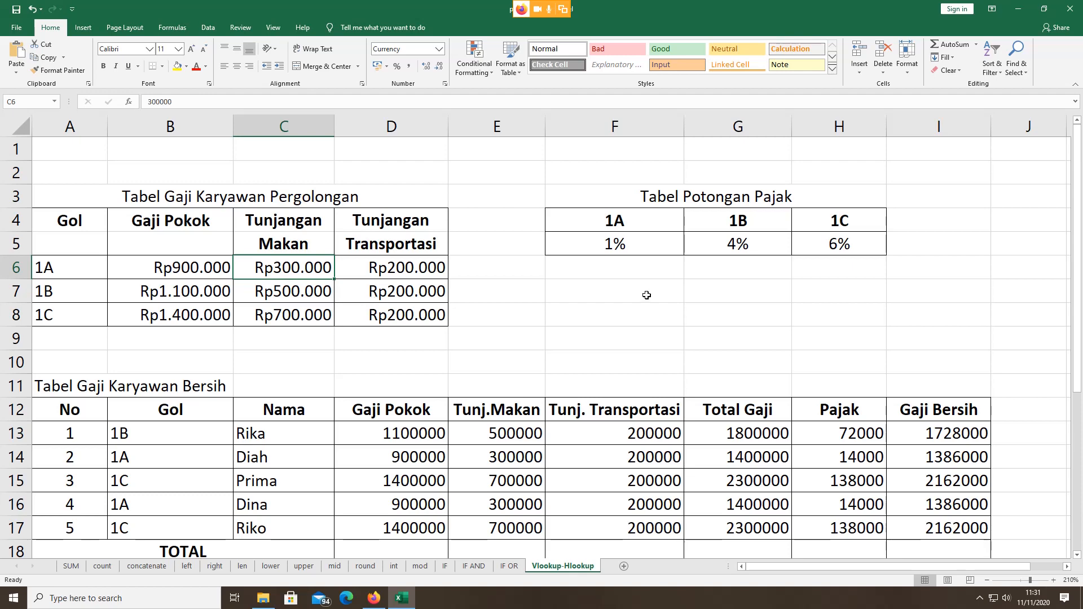
click(597, 247)
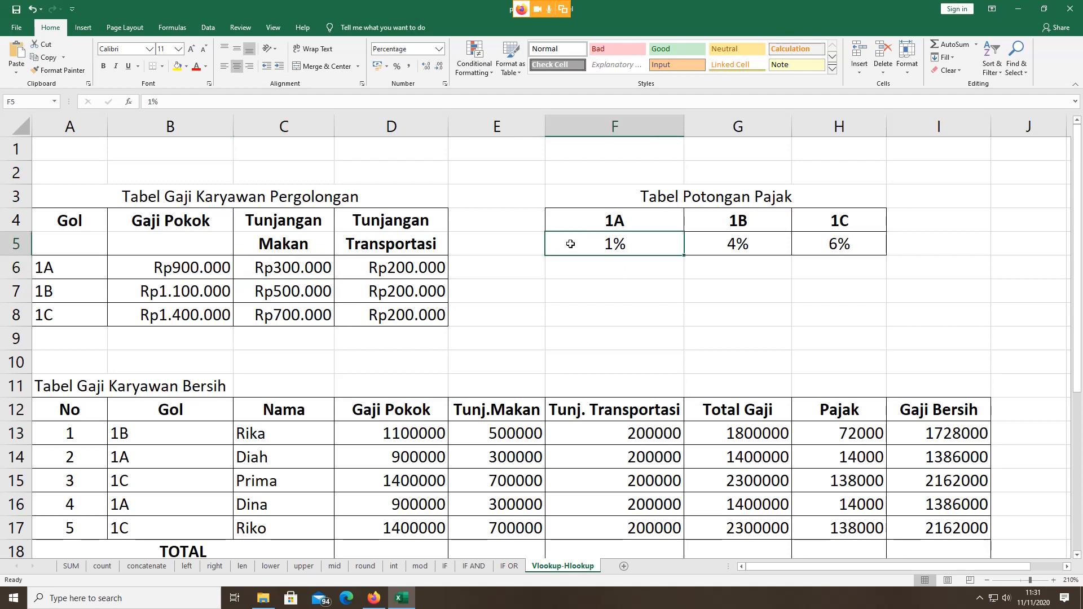
drag(582, 245, 833, 244)
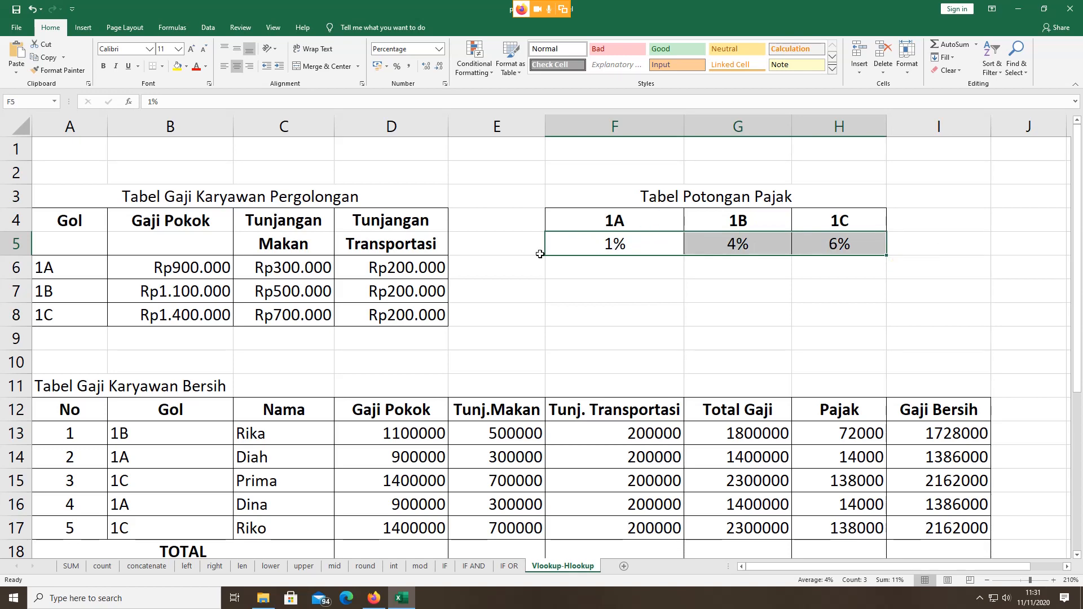
drag(591, 247, 807, 237)
scroll(408, 247, down, 3)
scroll(408, 247, down, 1)
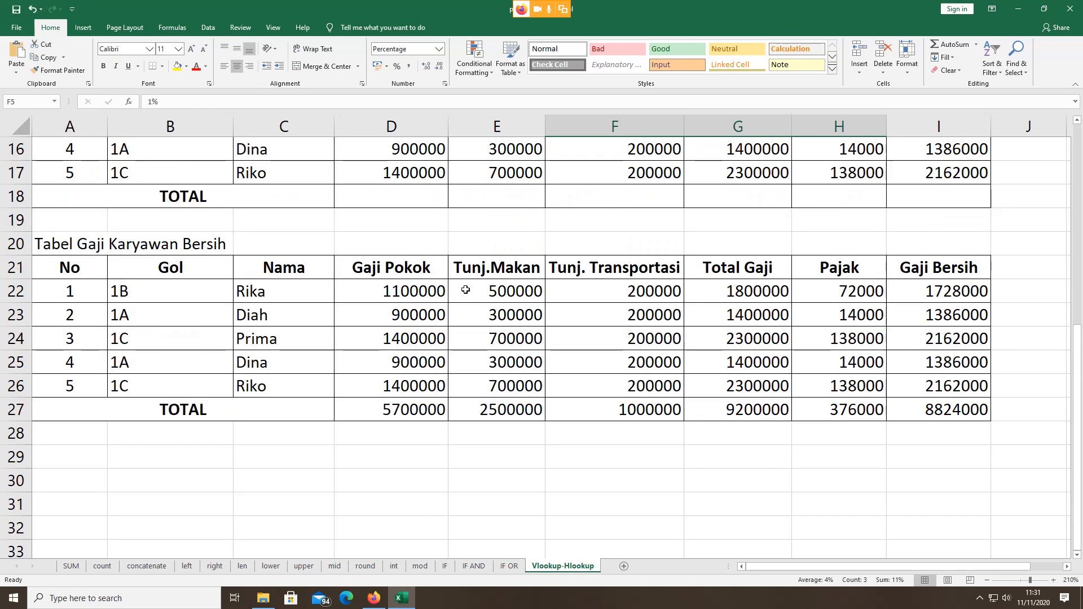
scroll(456, 327, up, 5)
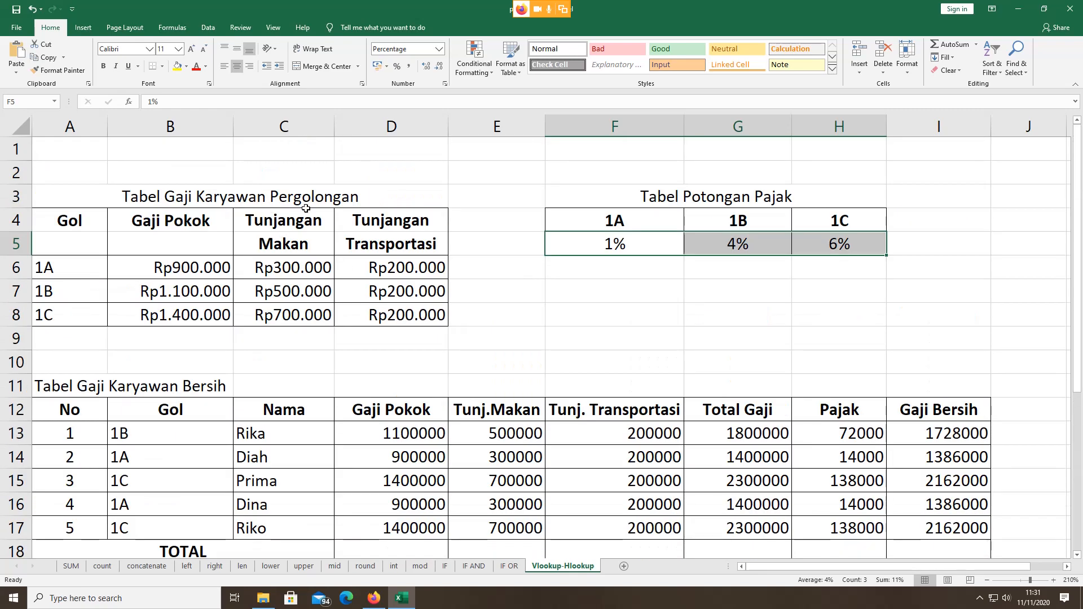
scroll(348, 268, down, 1)
scroll(348, 269, down, 3)
scroll(394, 355, up, 3)
click(203, 195)
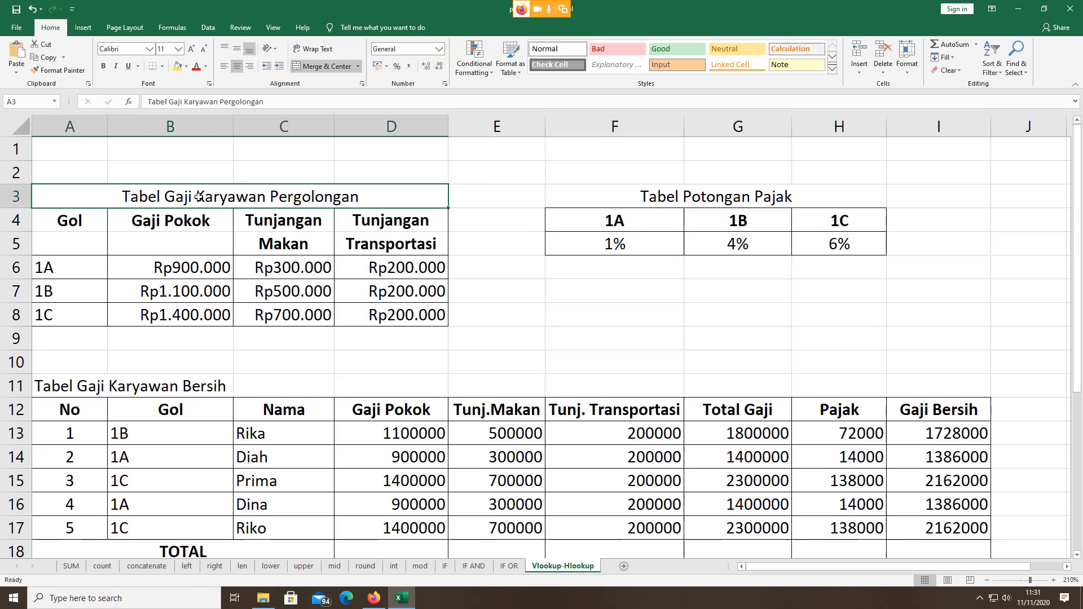
click(726, 201)
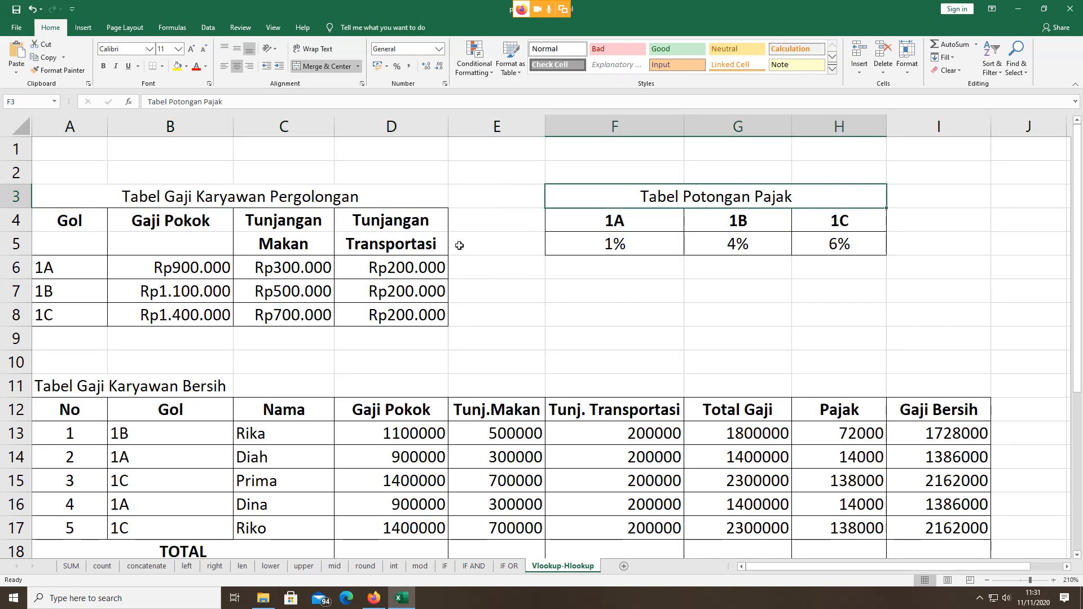
scroll(460, 248, down, 5)
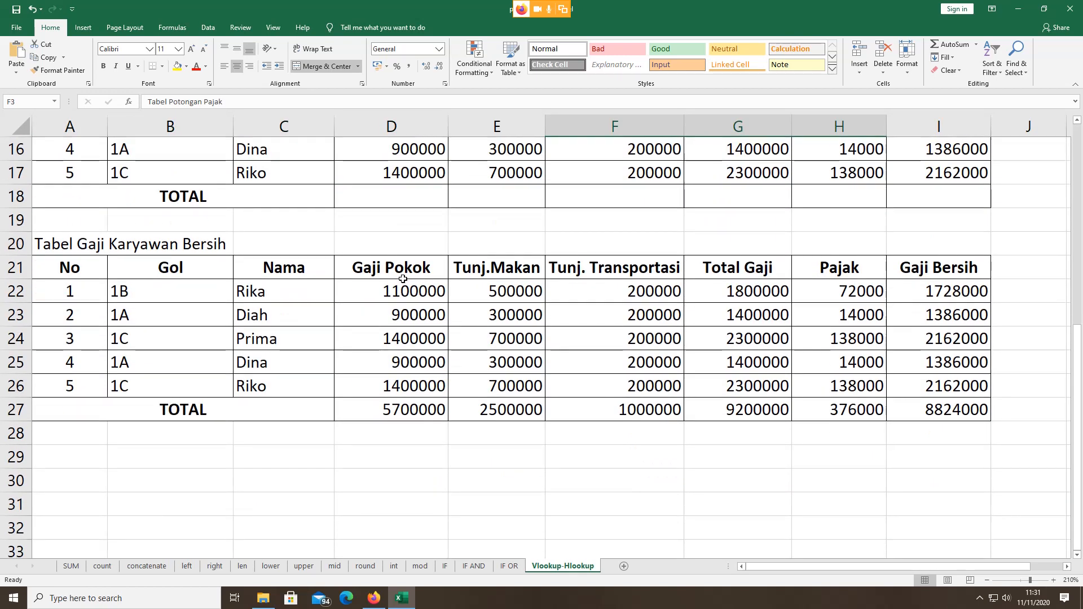
click(364, 292)
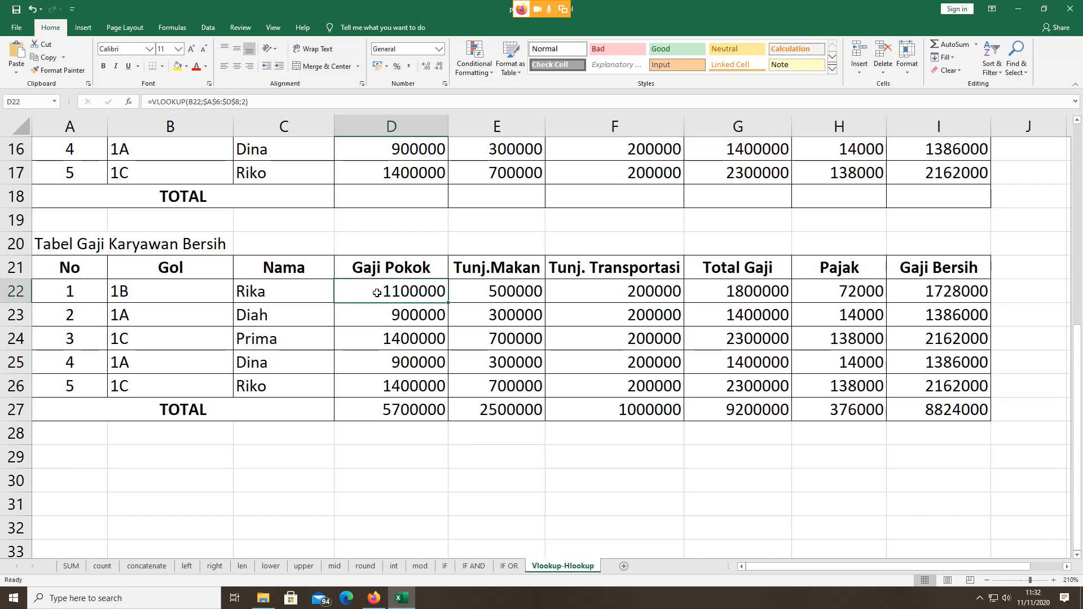
click(332, 293)
drag(395, 293, 929, 405)
key(Delete)
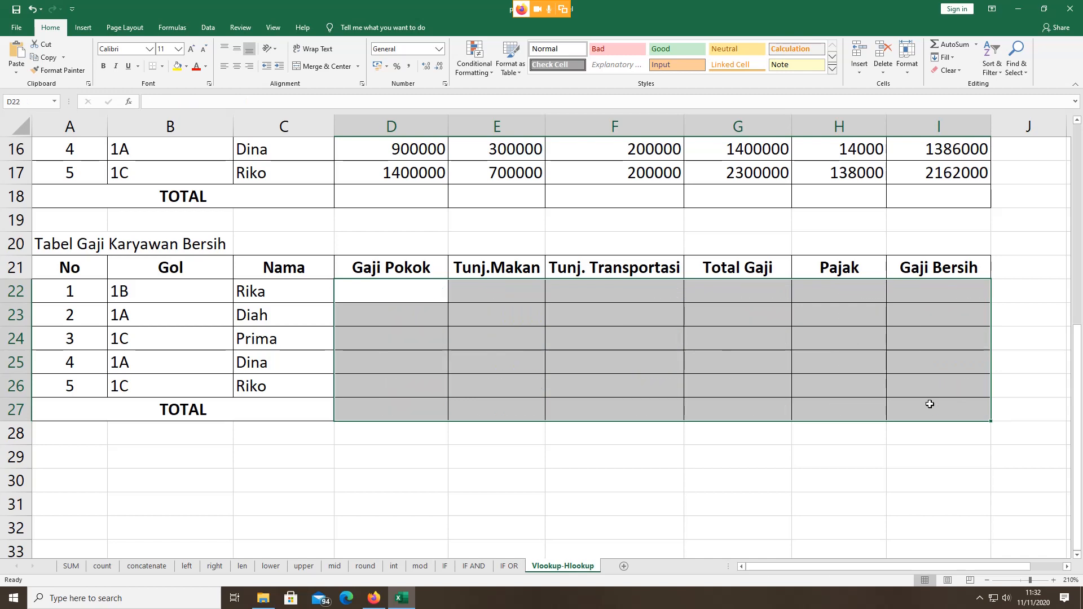
click(370, 302)
scroll(370, 302, up, 2)
scroll(367, 302, down, 1)
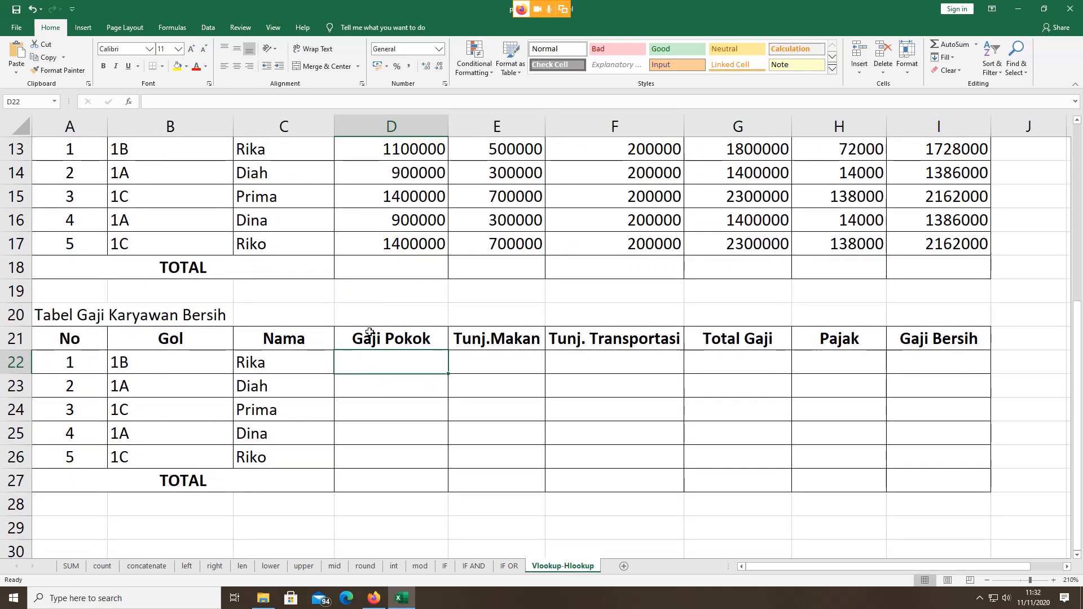
click(506, 367)
click(662, 377)
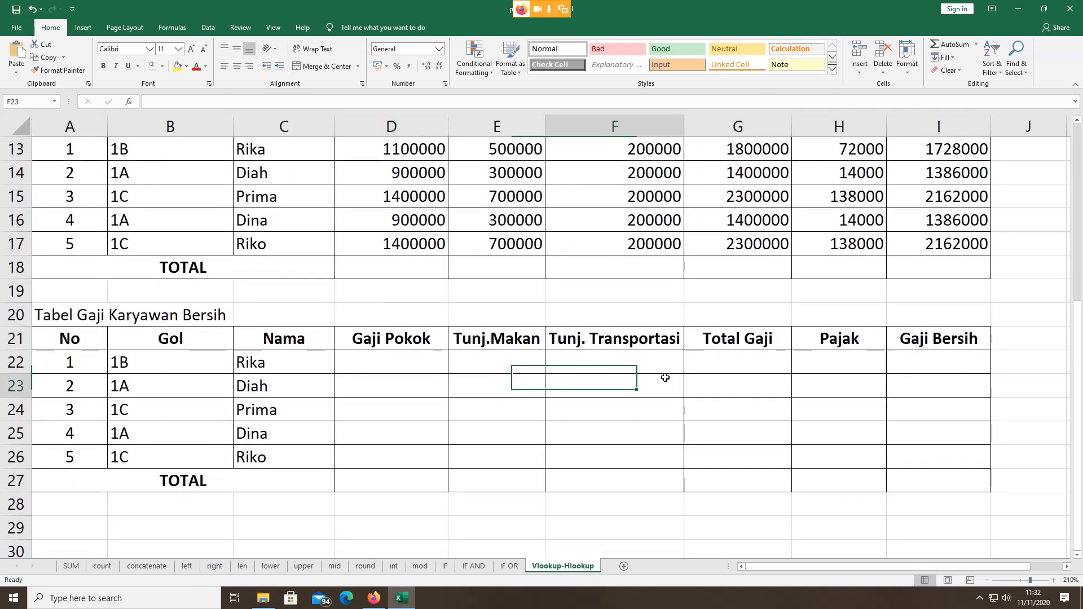
click(764, 369)
click(897, 364)
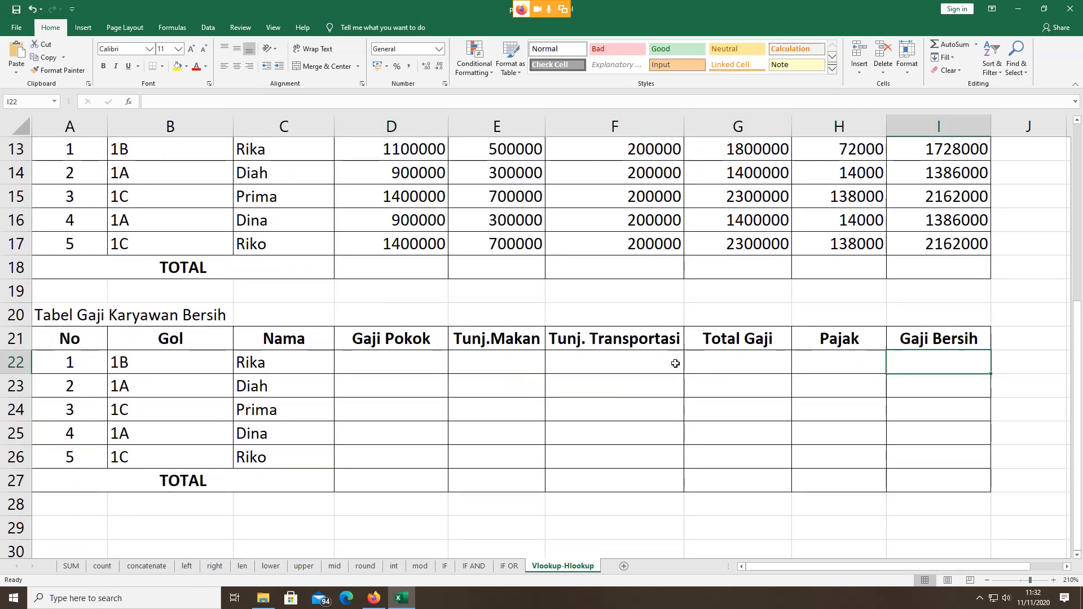
click(381, 364)
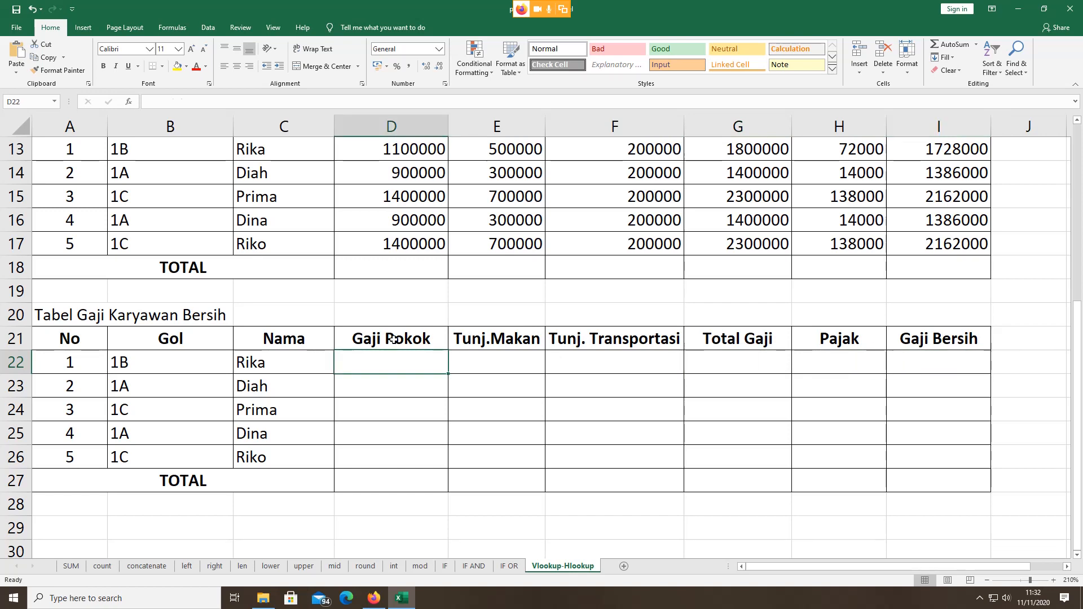
click(394, 340)
click(475, 338)
click(585, 336)
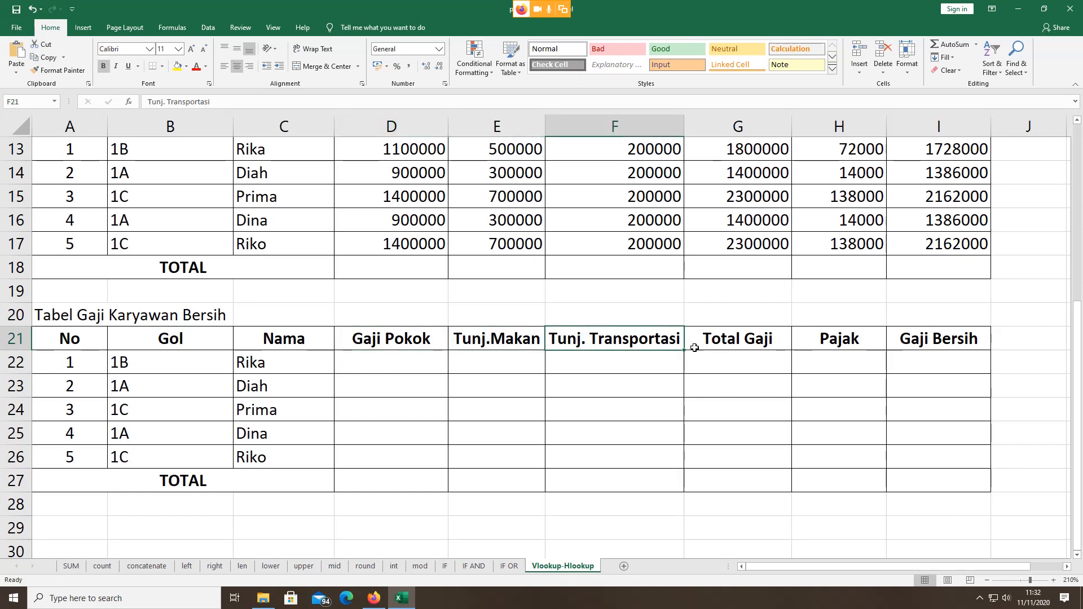
click(747, 339)
click(372, 357)
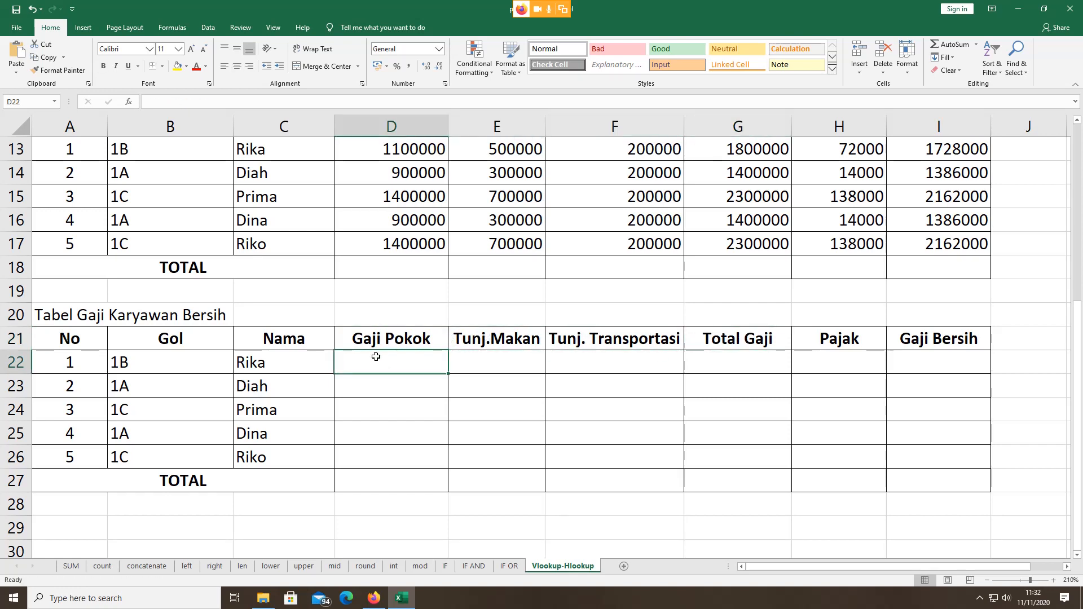
scroll(295, 294, up, 3)
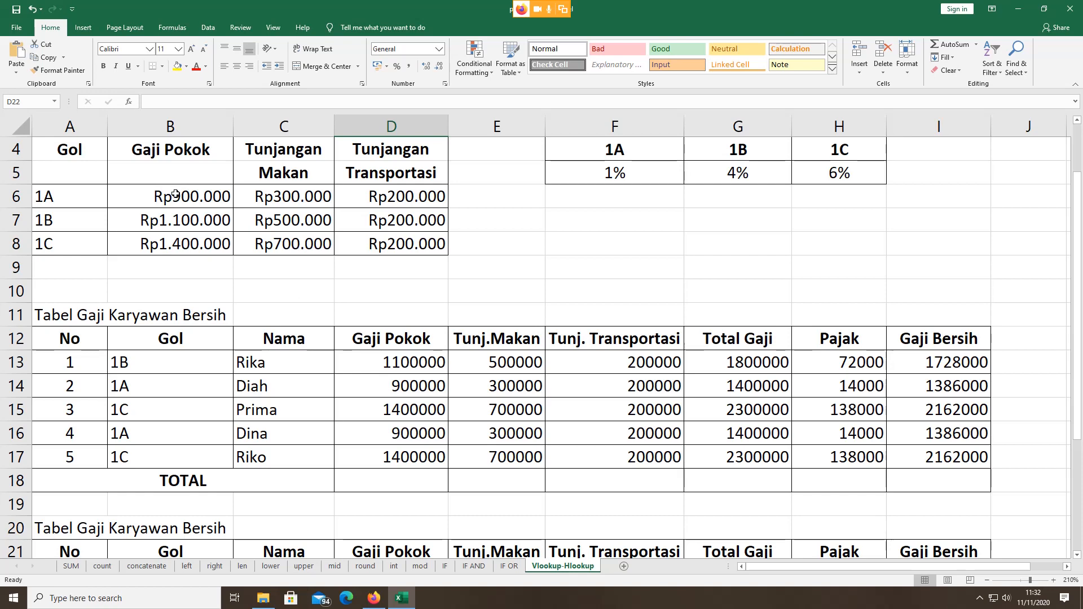
drag(176, 195, 178, 247)
click(286, 201)
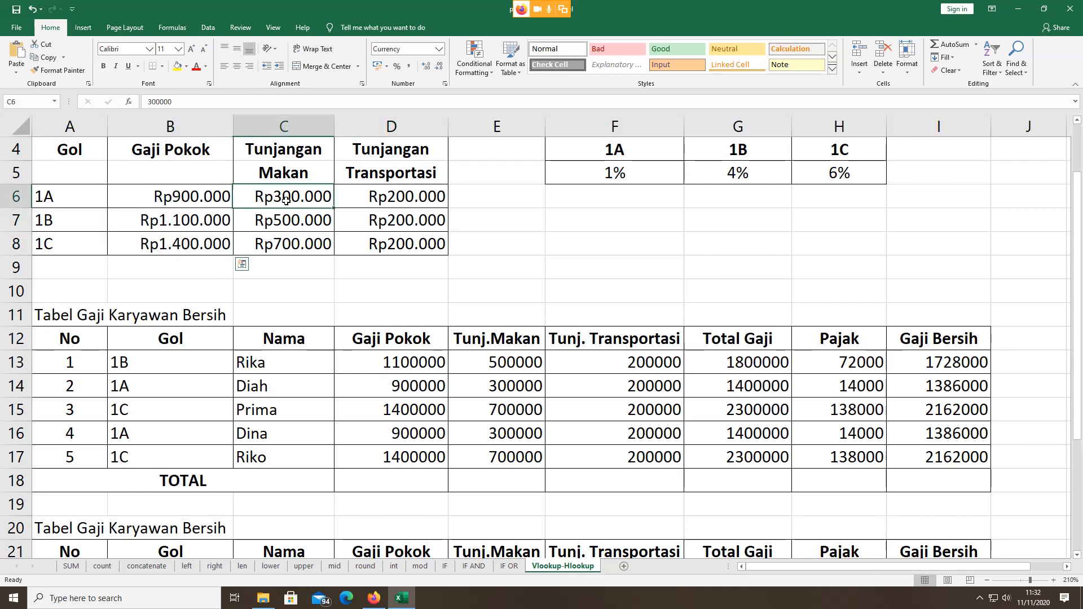
click(286, 218)
click(286, 243)
scroll(325, 279, down, 5)
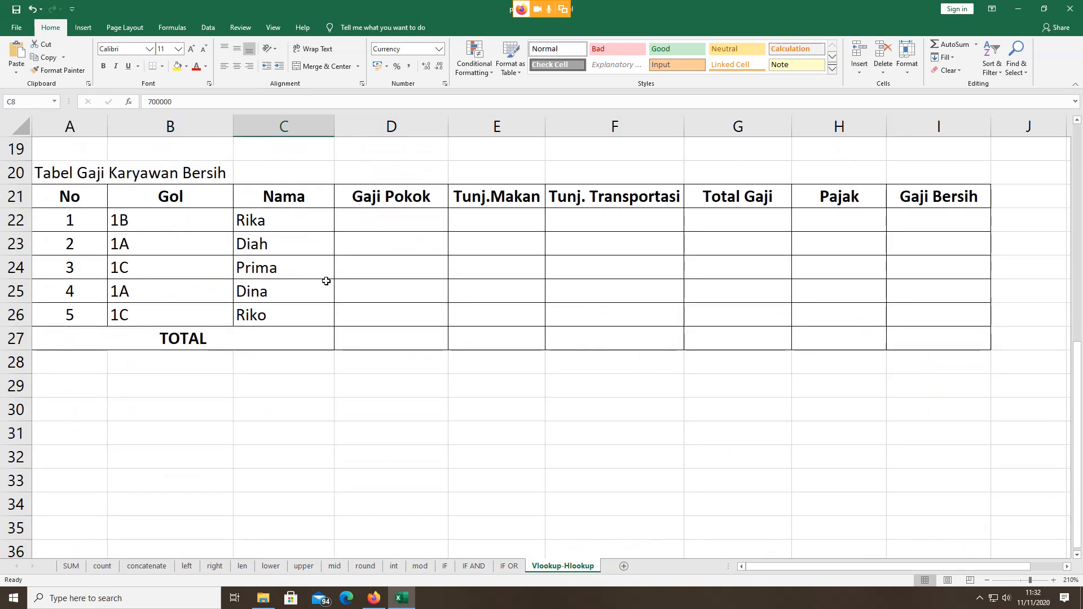
scroll(361, 299, up, 2)
click(401, 352)
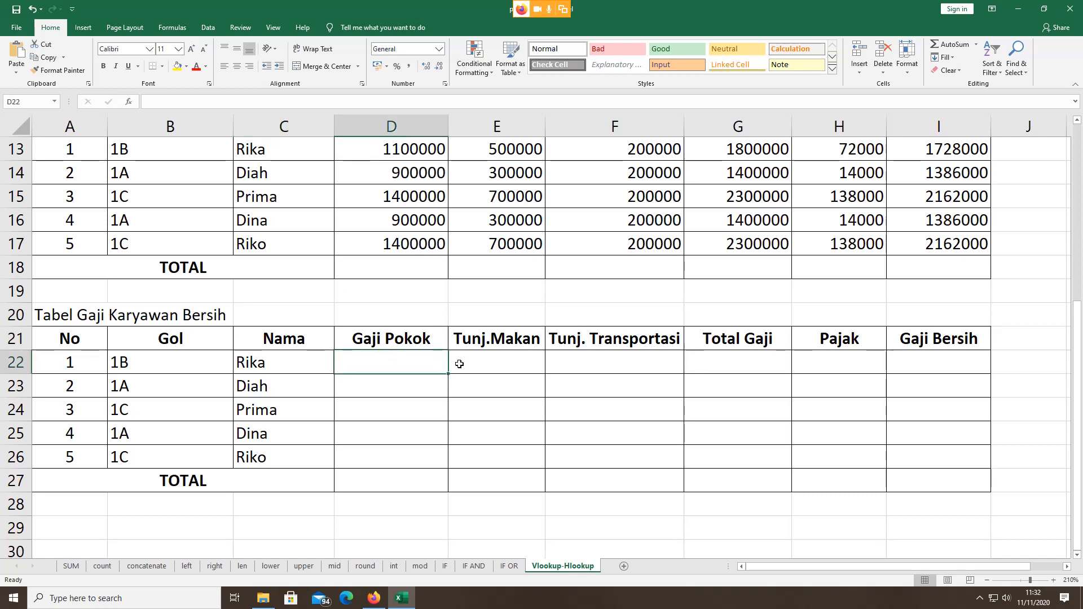
click(496, 364)
click(609, 358)
click(702, 353)
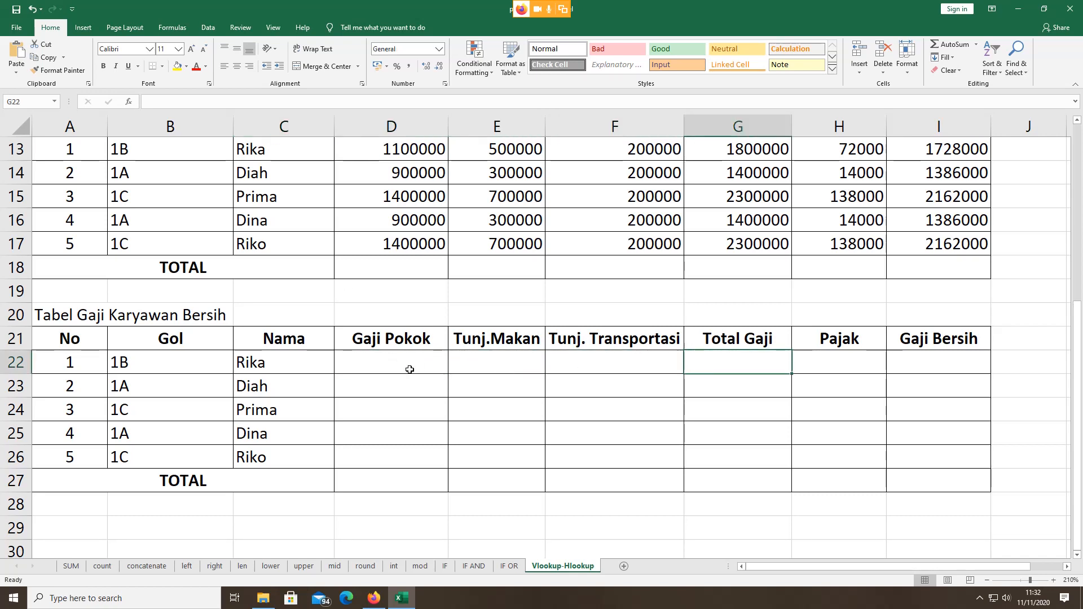
click(378, 367)
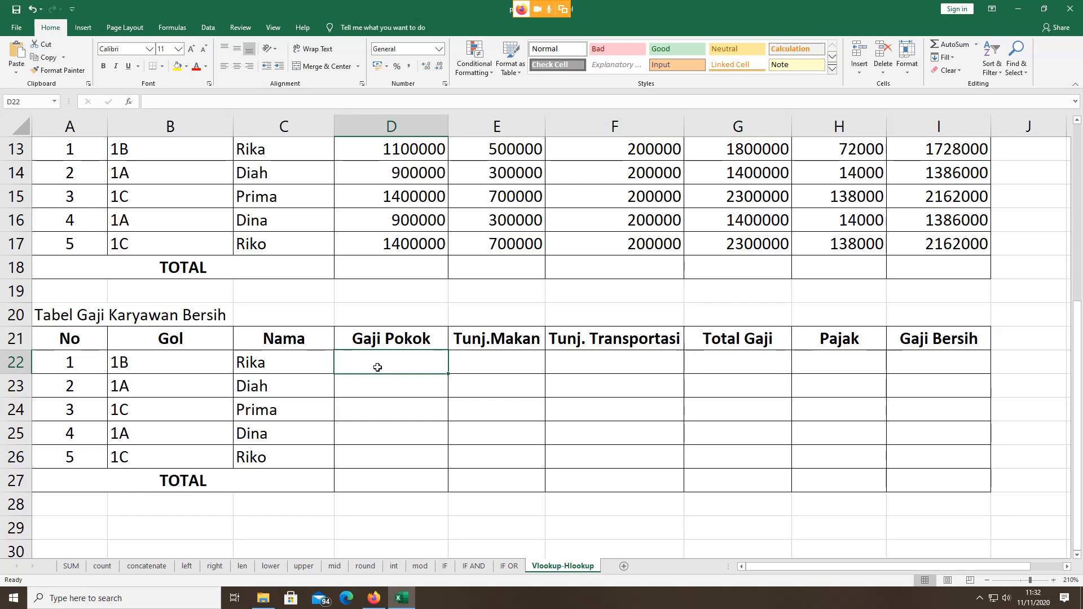
Step: Begin D22's formula as =VLOOKUP(B22; using the employee's grade in B22 as the lookup value
text(=)
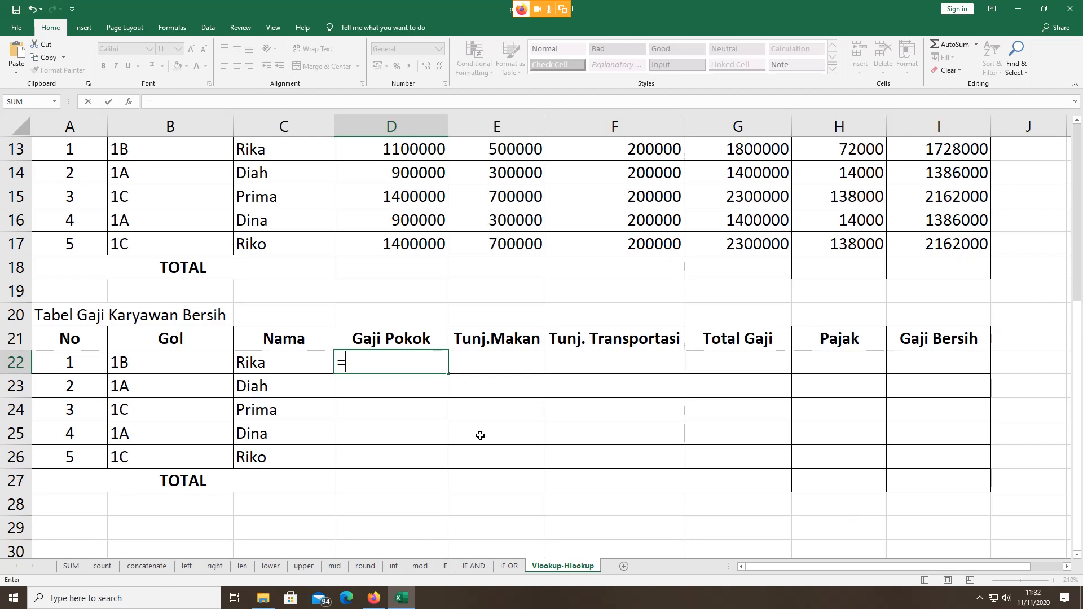
text(v)
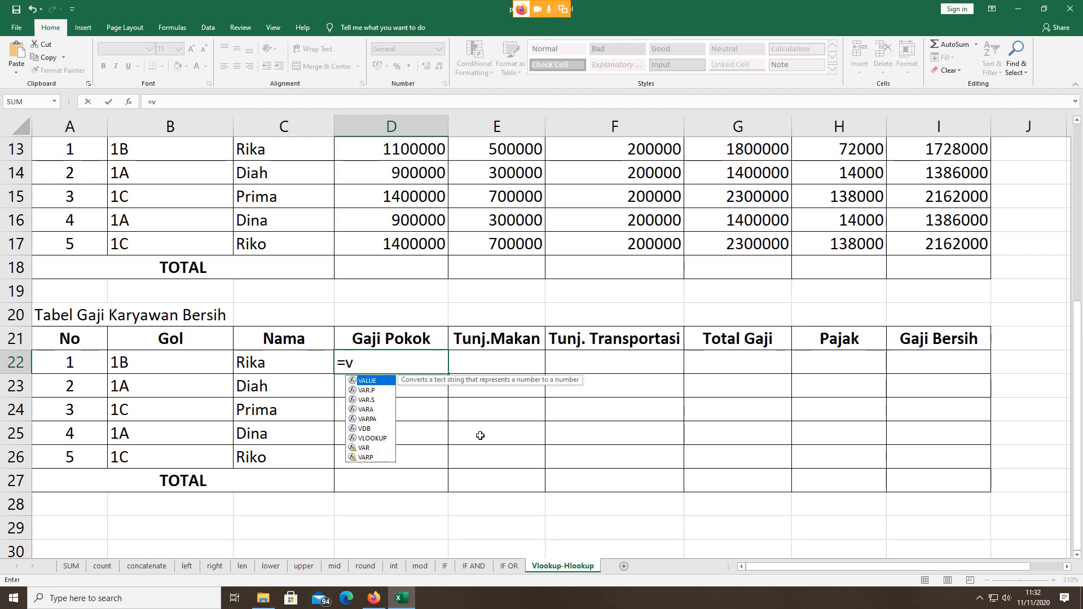
double_click(377, 436)
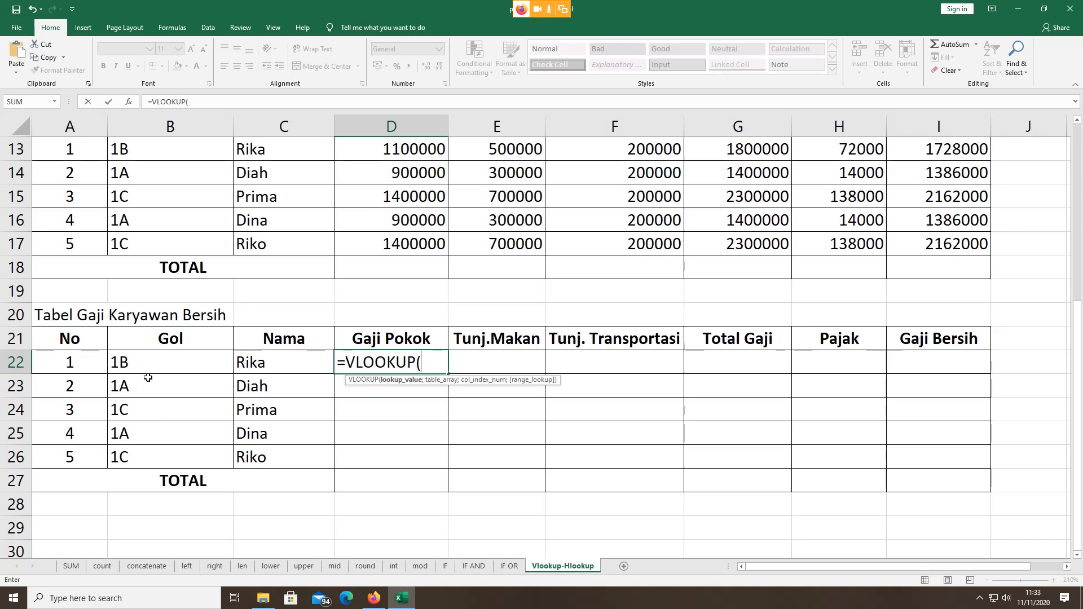
scroll(150, 389, up, 4)
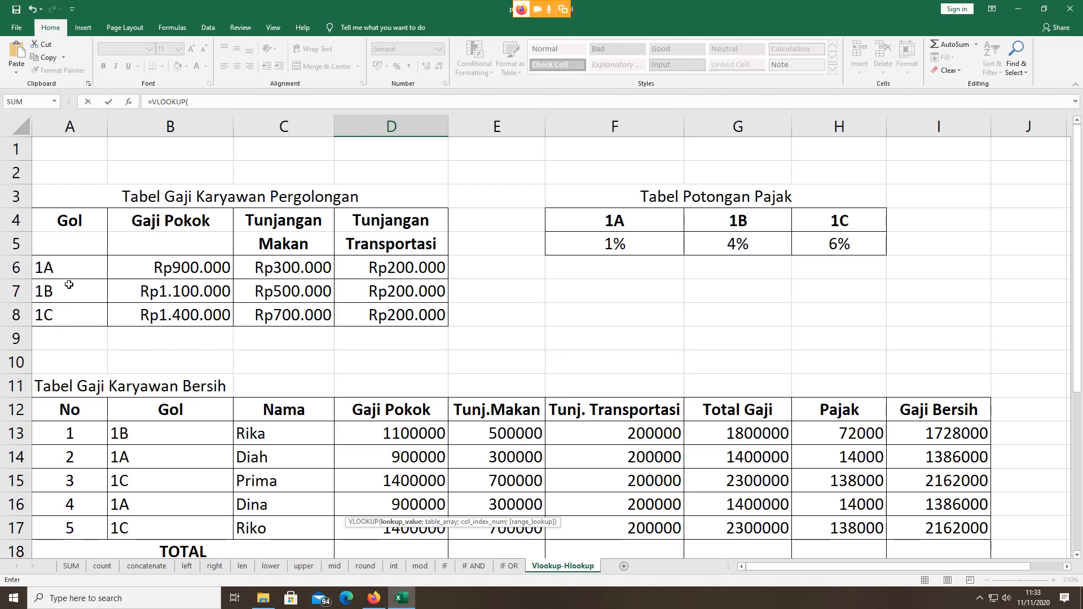
scroll(188, 277, down, 4)
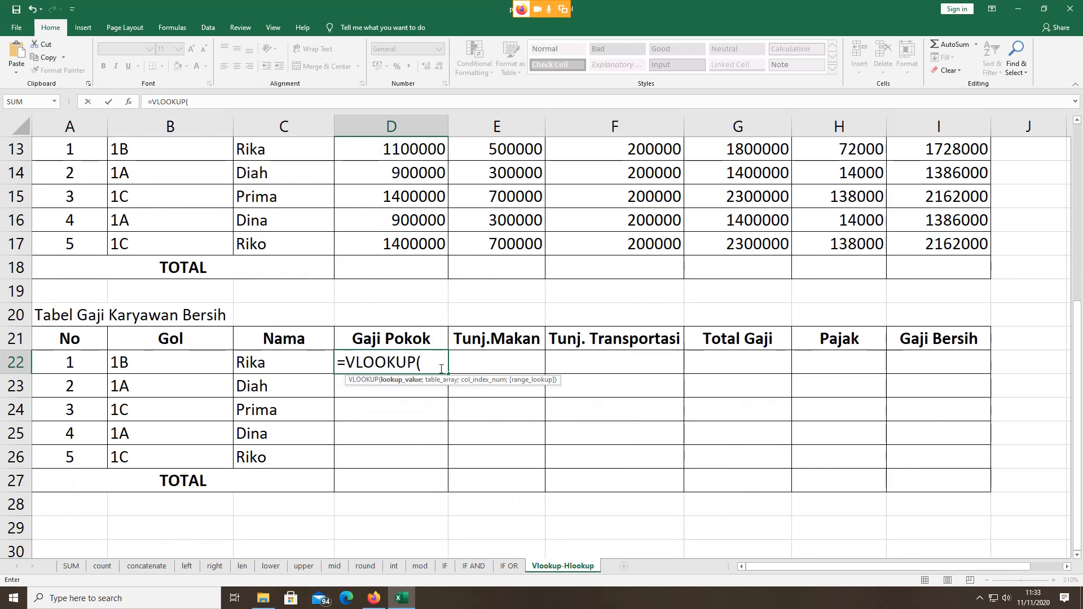
click(167, 365)
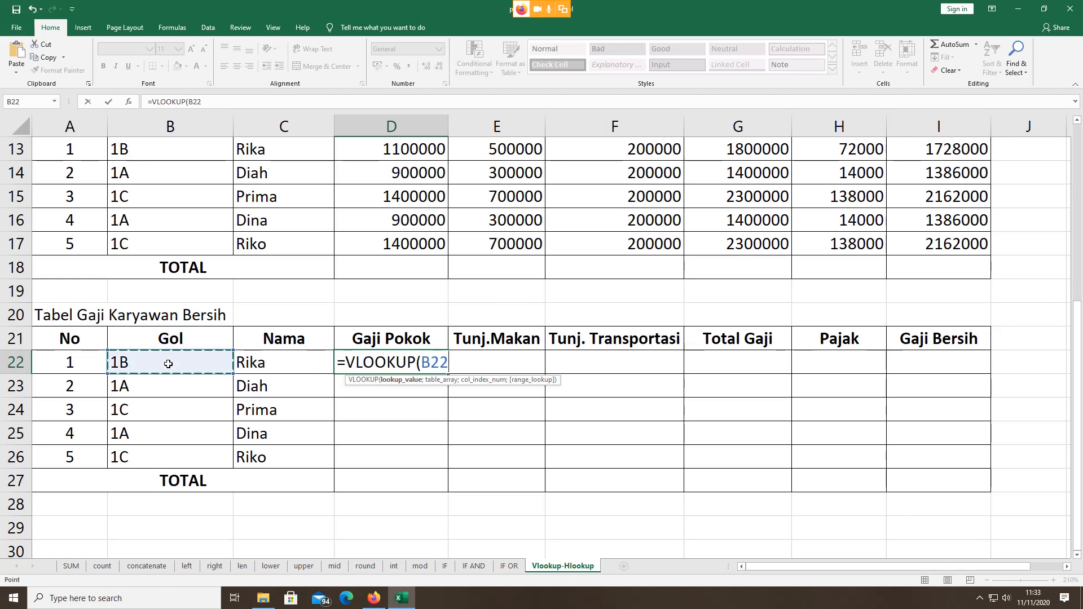
scroll(104, 232, up, 4)
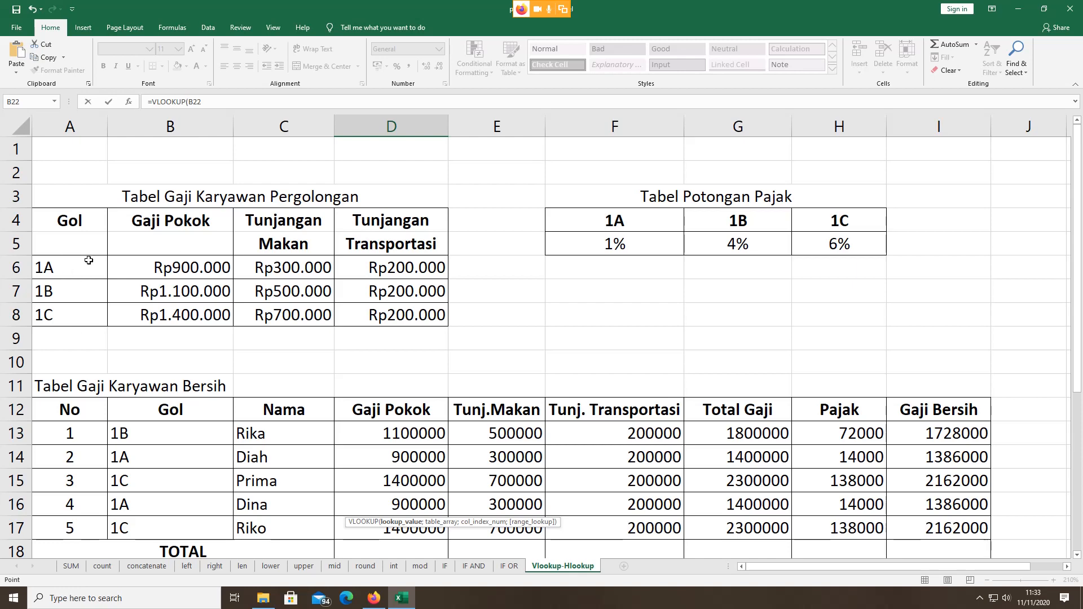
scroll(121, 264, down, 4)
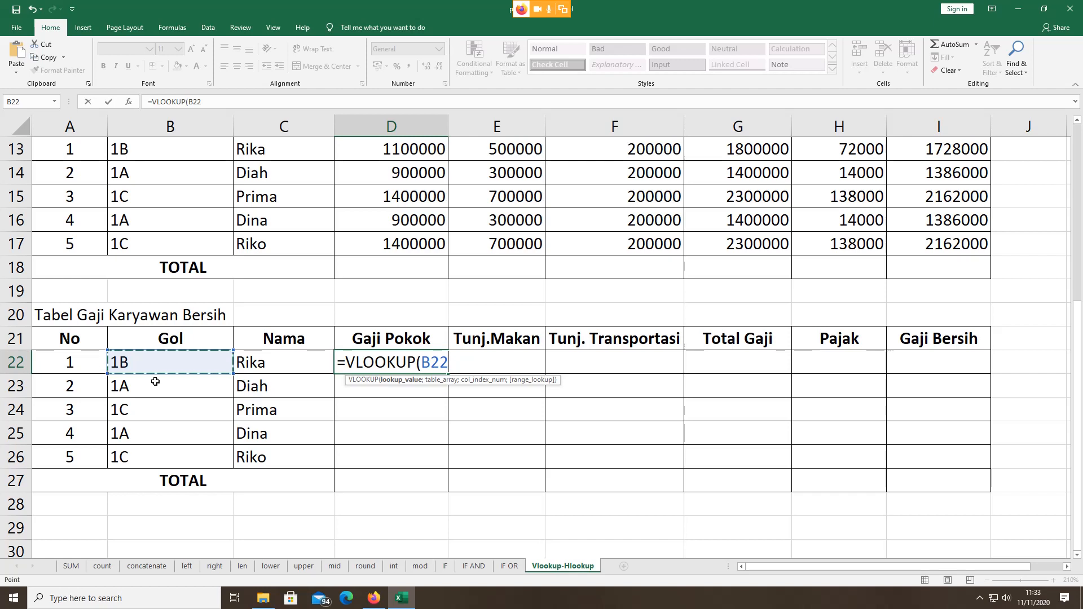
text(;)
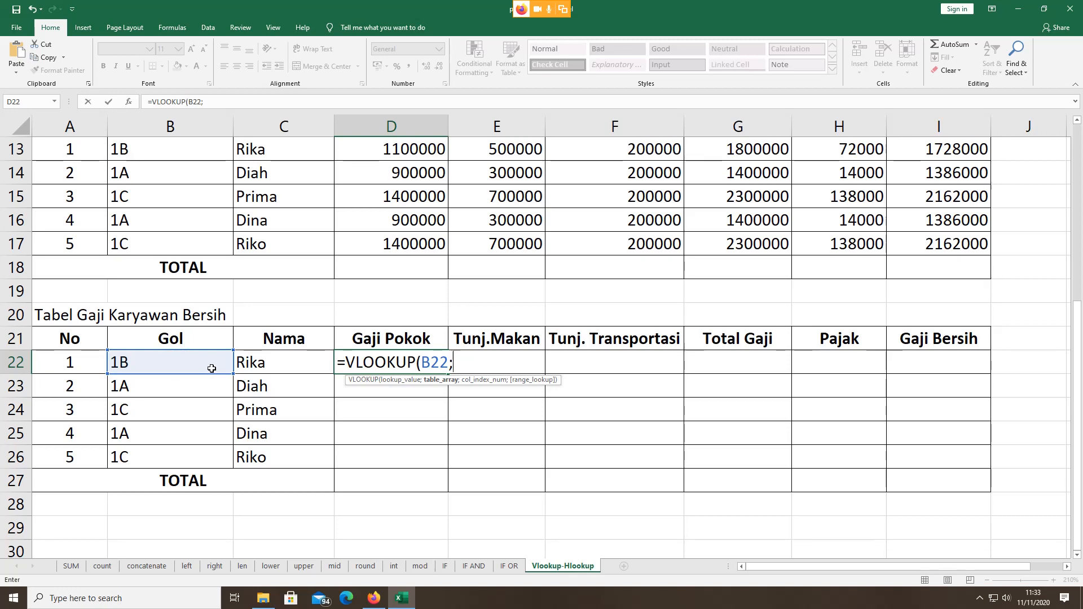
Step: Add the grade salary table A6:D8 as the table array so D22 reads =VLOOKUP(B22;A6:D8;
scroll(211, 368, up, 3)
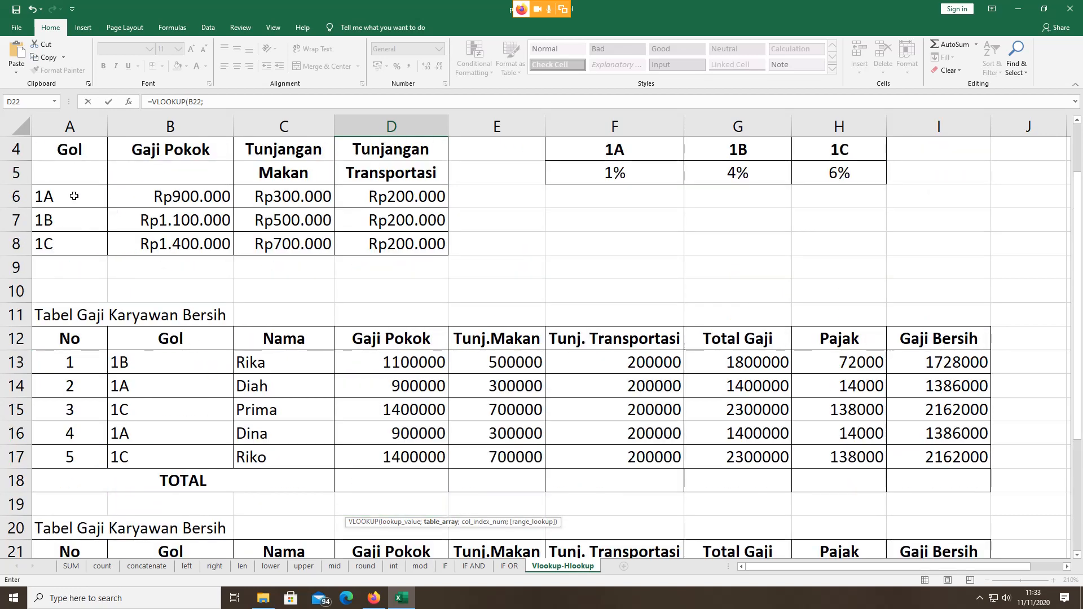
scroll(83, 215, up, 1)
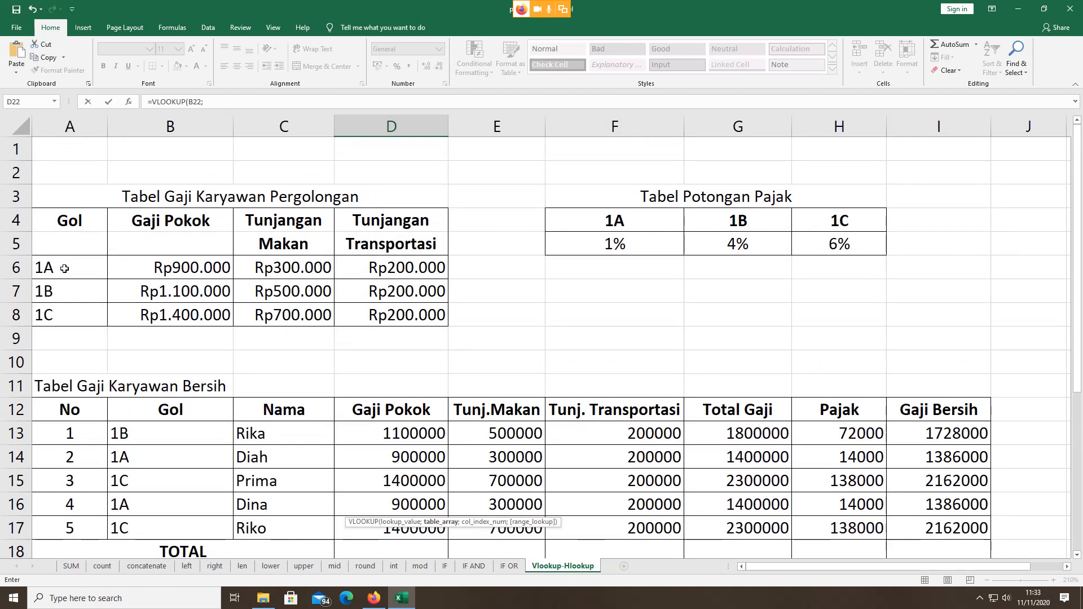
click(65, 269)
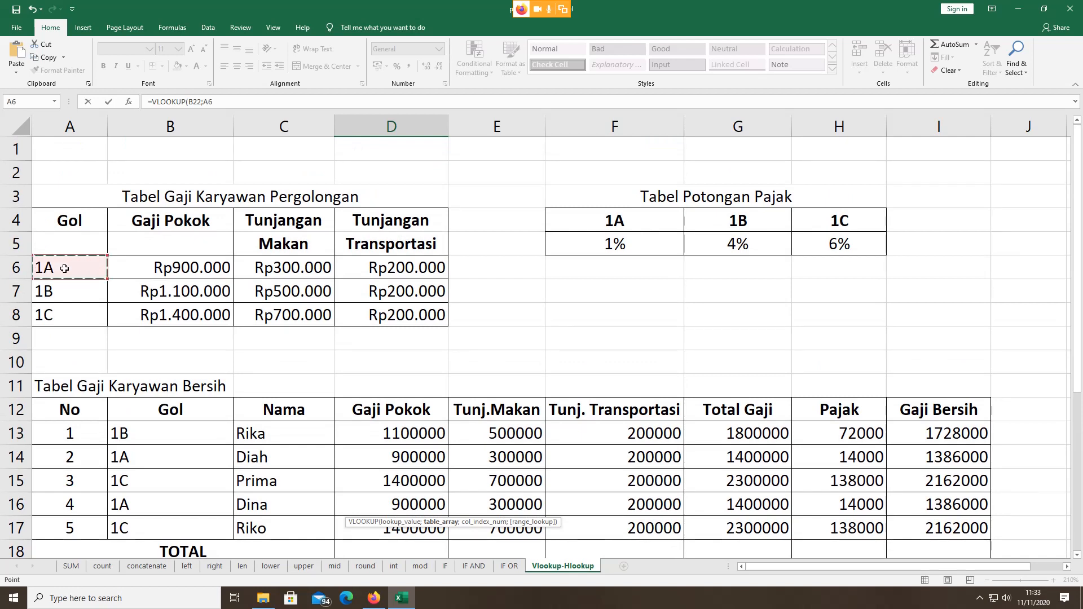
key(shift+Right)
key(shift+Right)
key(shift+Right)
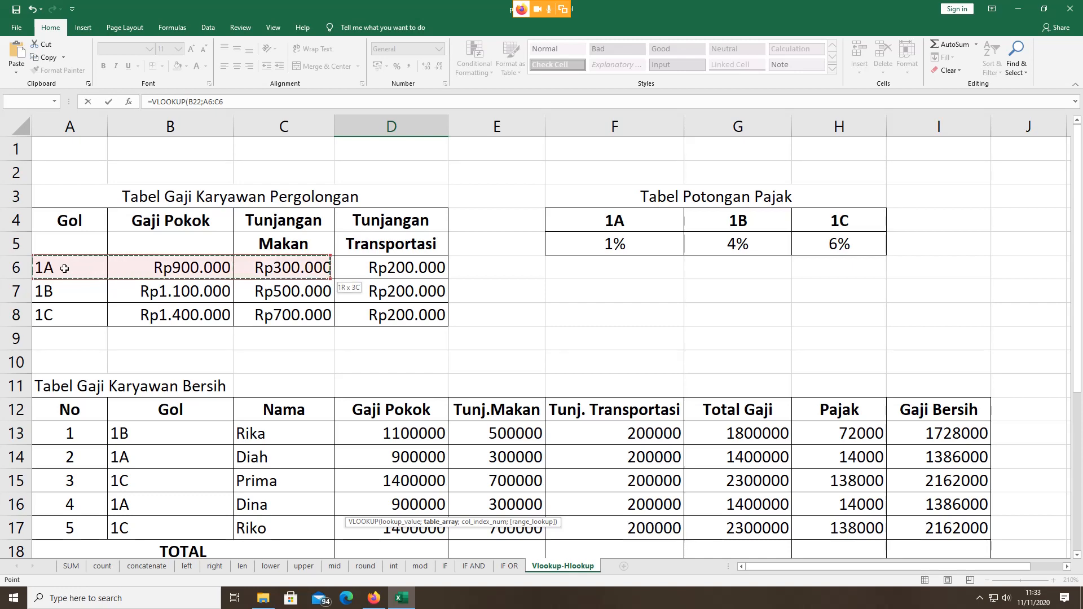
key(shift+Down)
key(shift+Down)
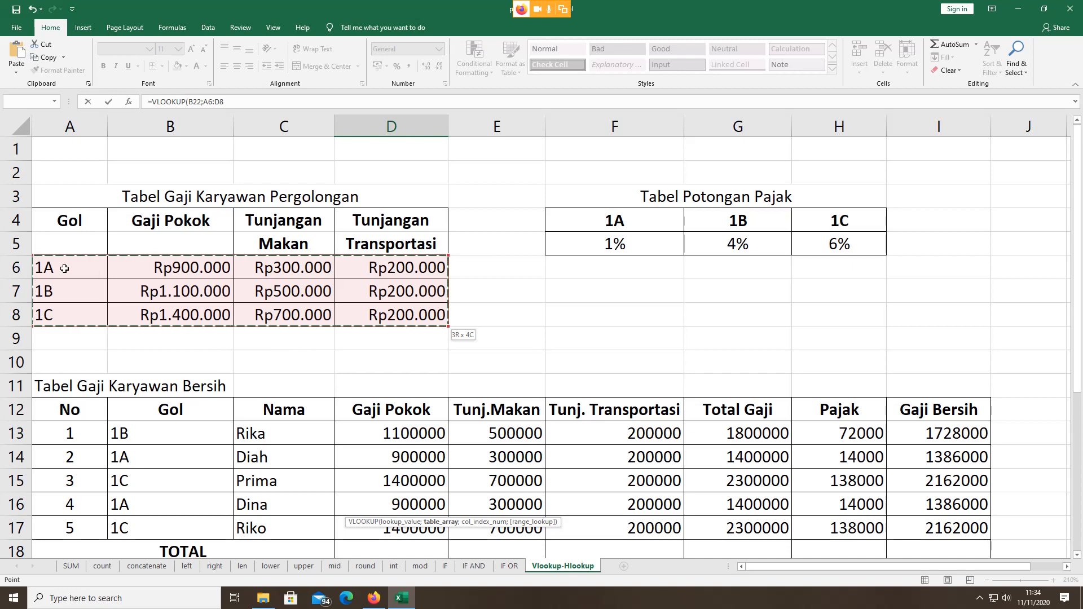
scroll(65, 268, down, 3)
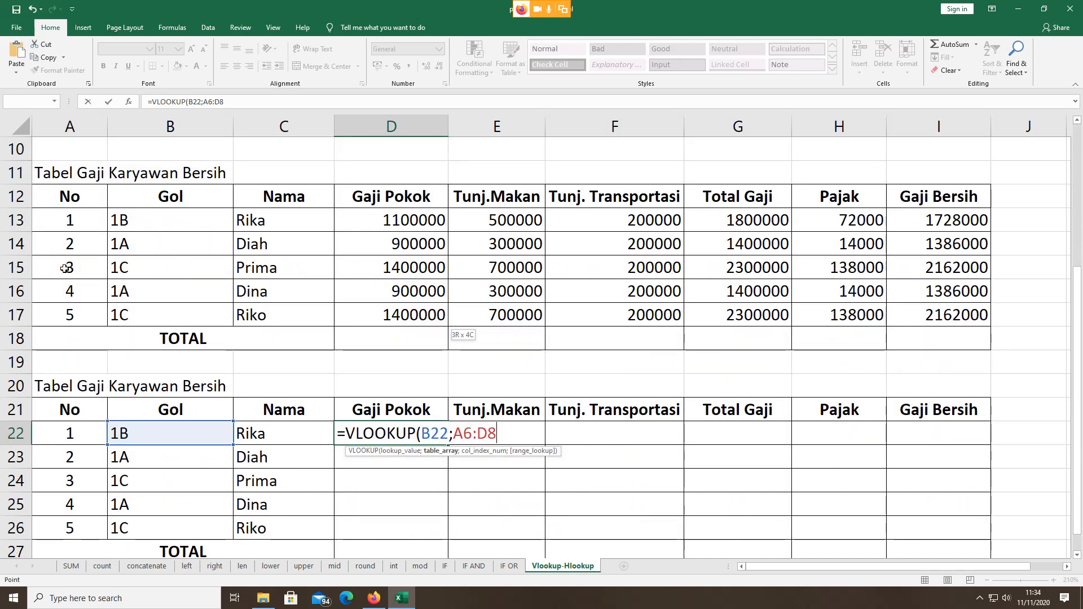
text(;)
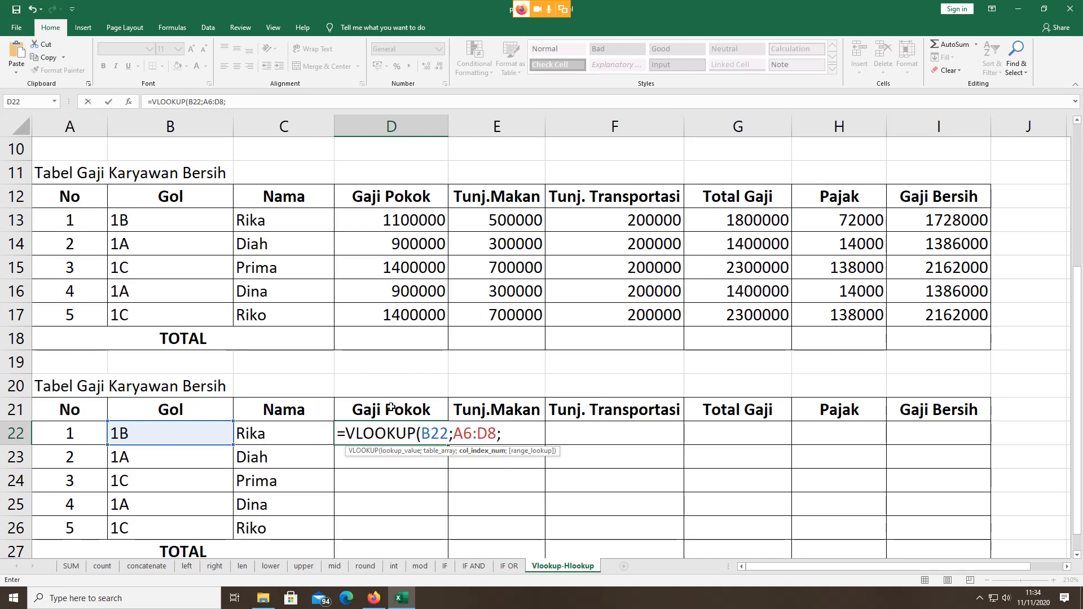
scroll(386, 410, up, 3)
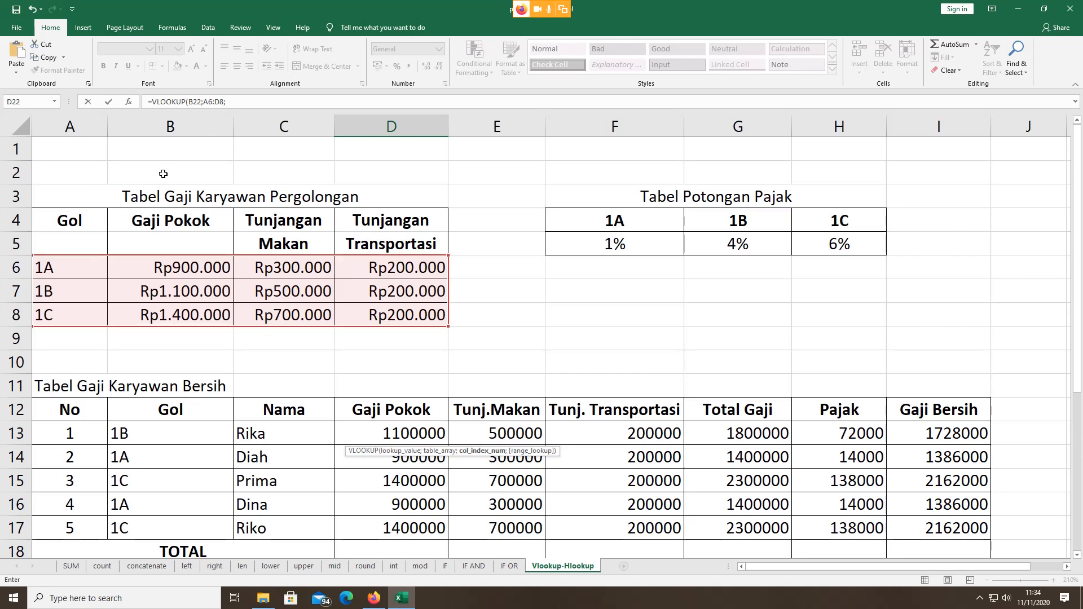
Step: Complete D22 as =VLOOKUP(B22;A6:D8;2) so it returns the basic salary 1100000
scroll(158, 349, down, 4)
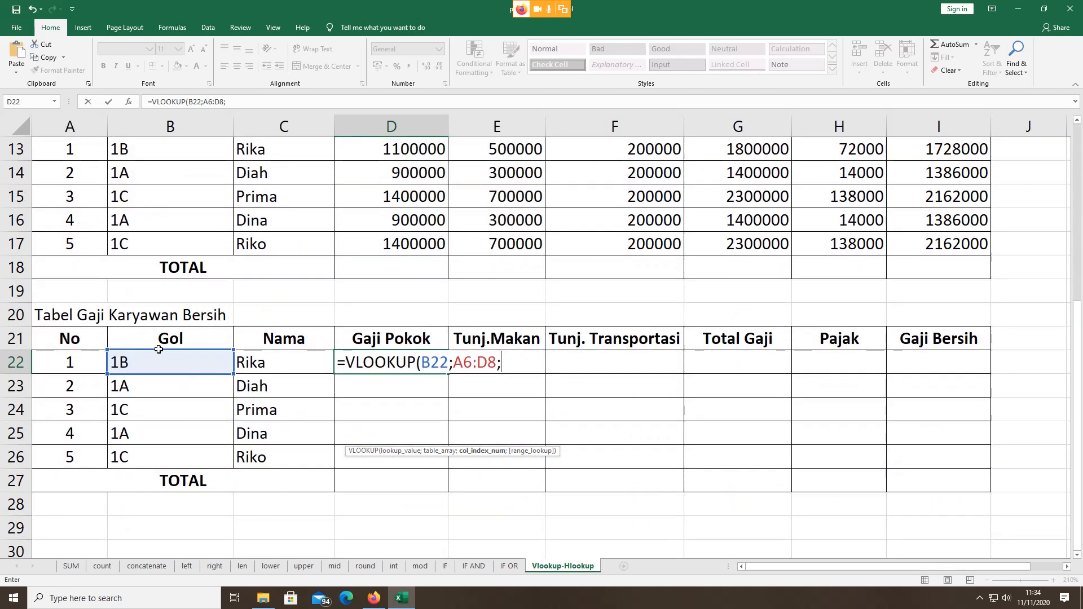
text(2)
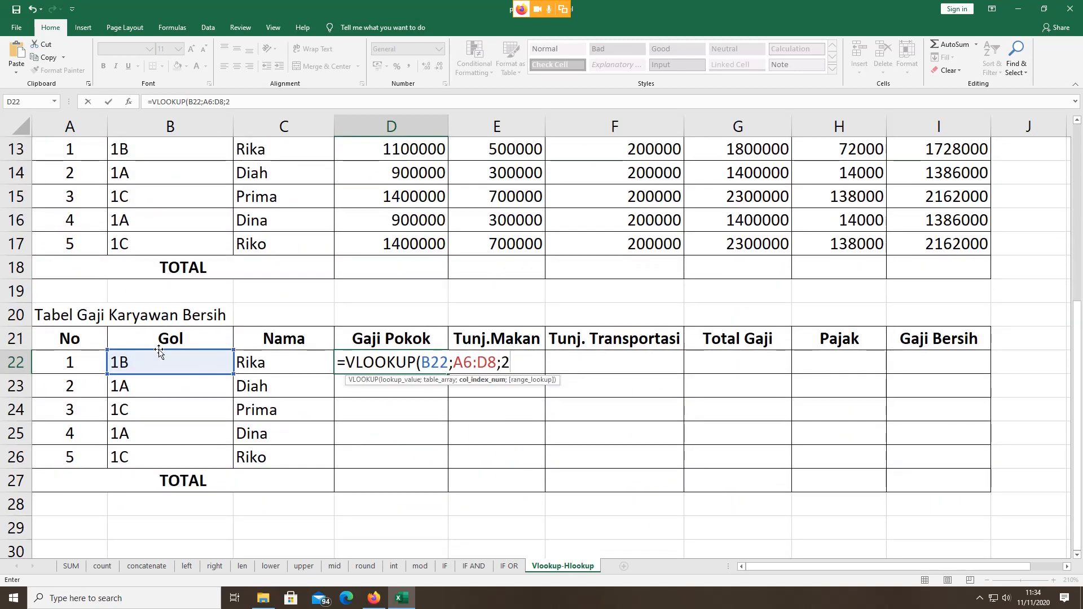
text())
key(Return)
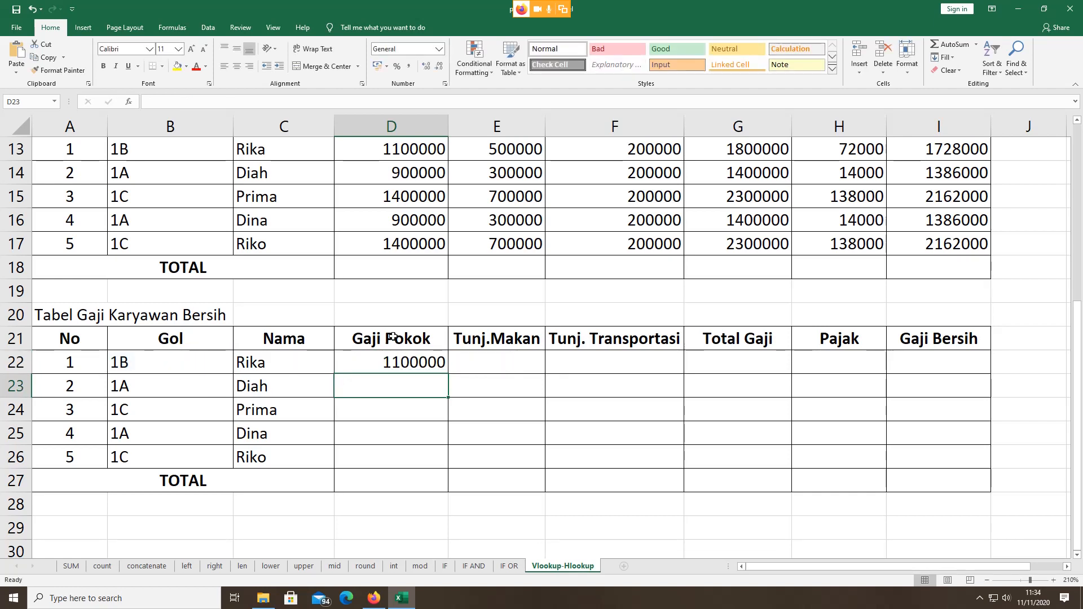
Step: Compare D22's result with grade 1B and its basic salary in A7 and B7
click(403, 367)
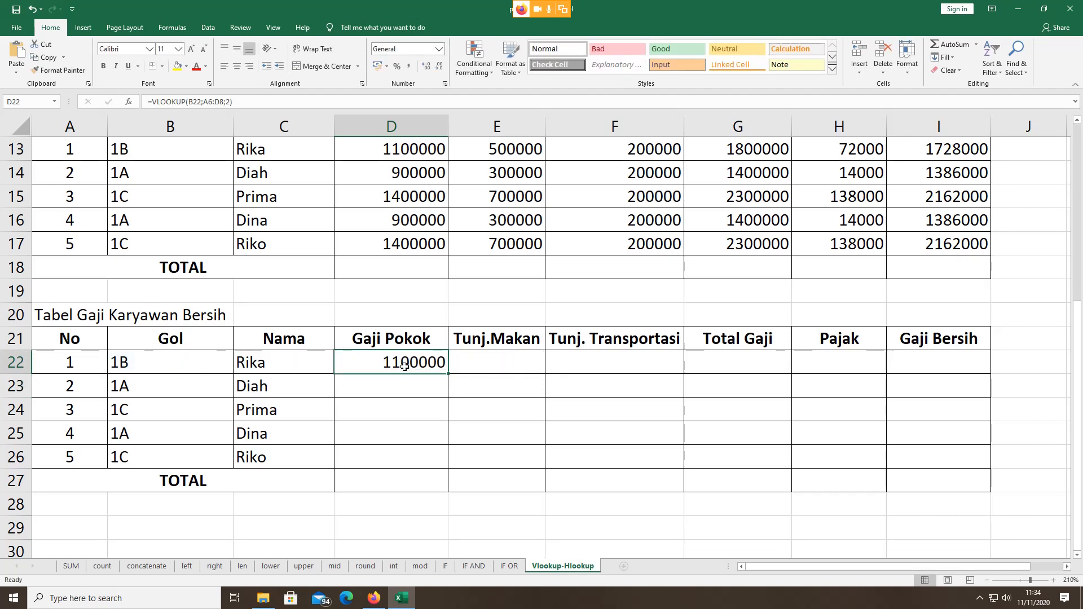
scroll(404, 367, up, 4)
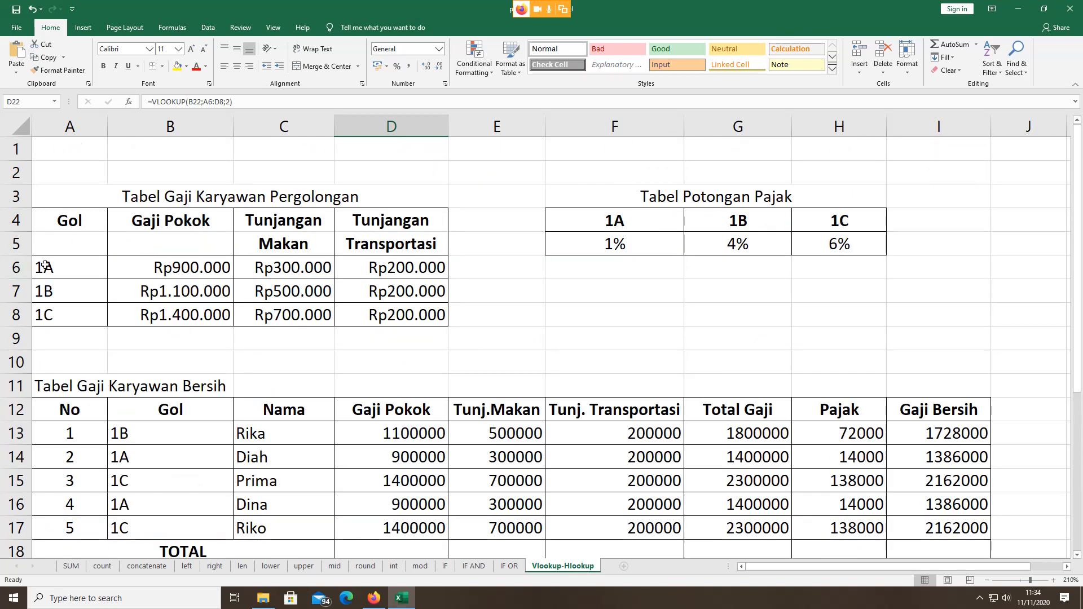
click(54, 289)
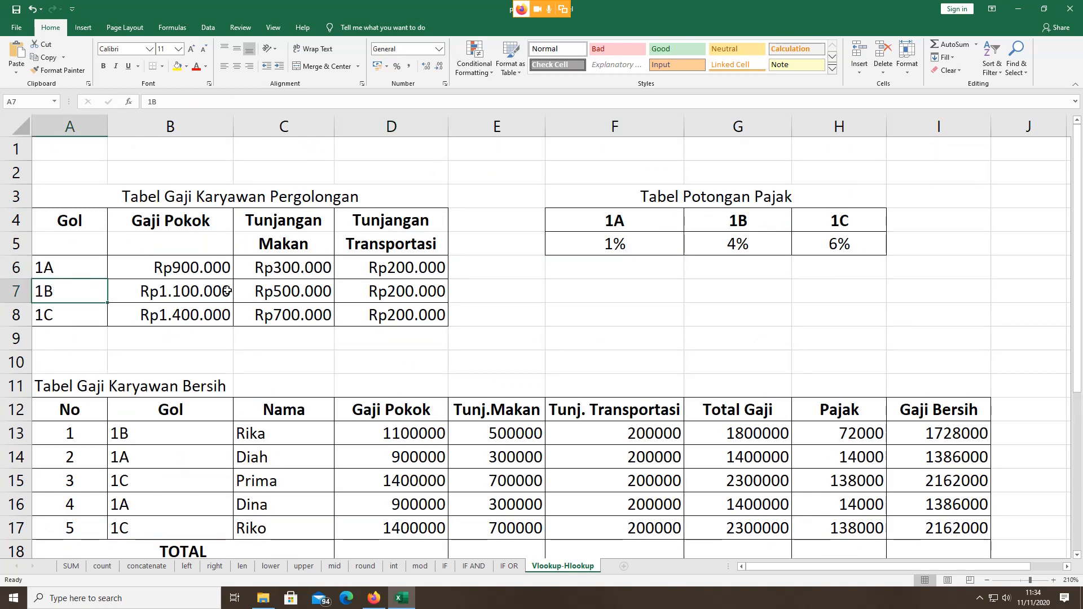
click(176, 289)
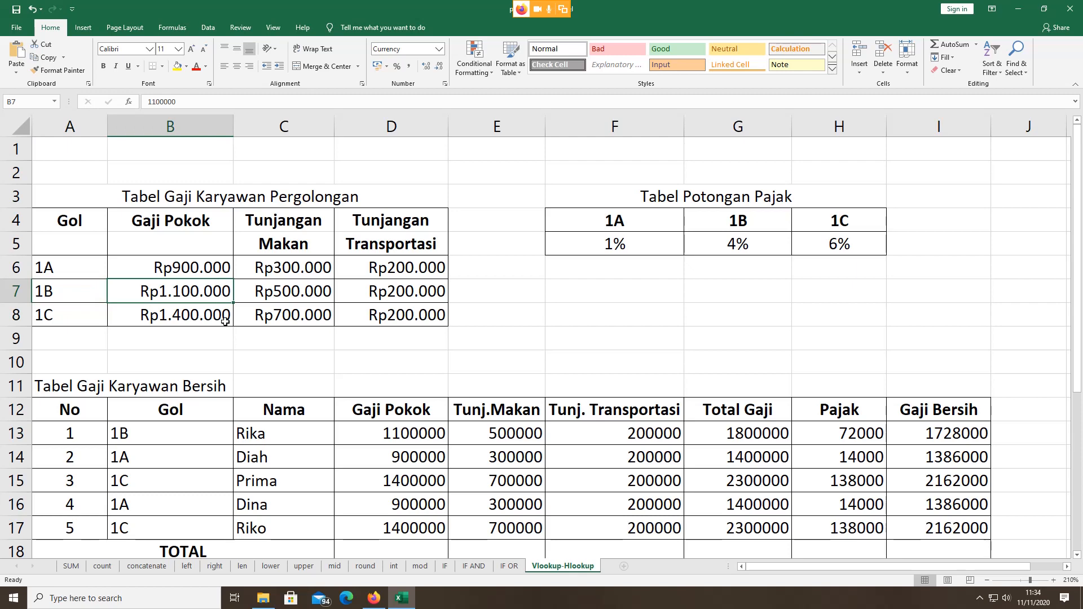
scroll(225, 321, down, 5)
scroll(225, 321, up, 3)
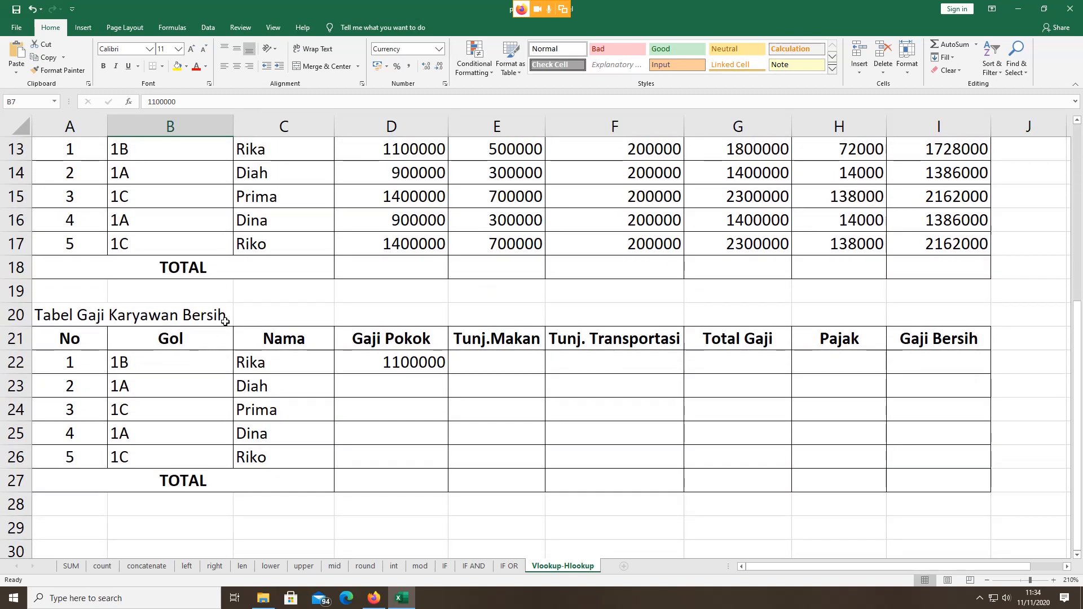
scroll(225, 322, down, 1)
click(408, 363)
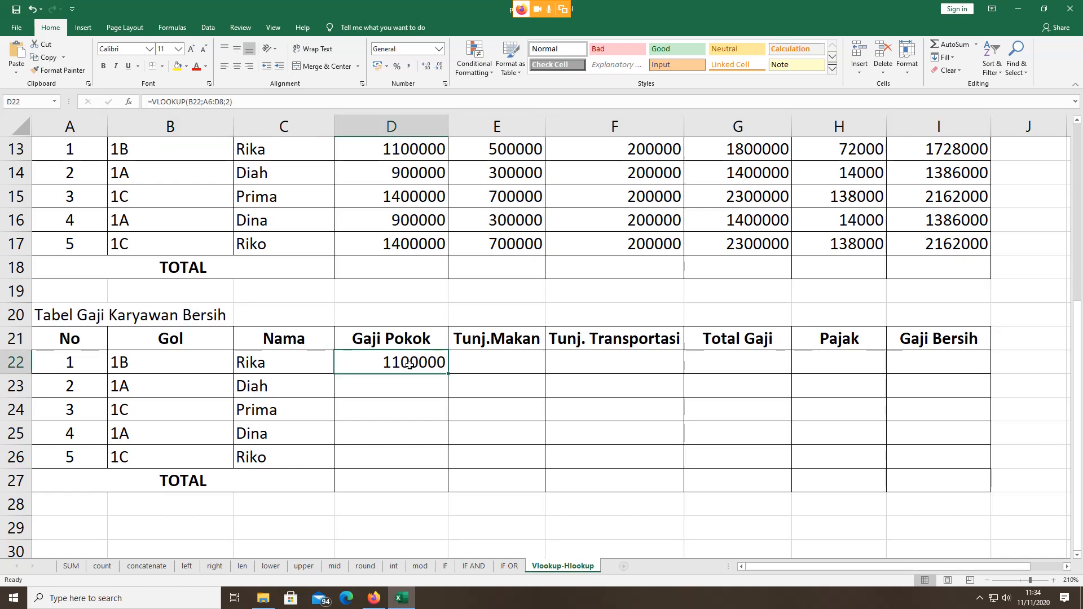
Step: Format D22:I27 as Rupiah currency with 0 decimal places
drag(426, 367, 926, 485)
right_click(516, 358)
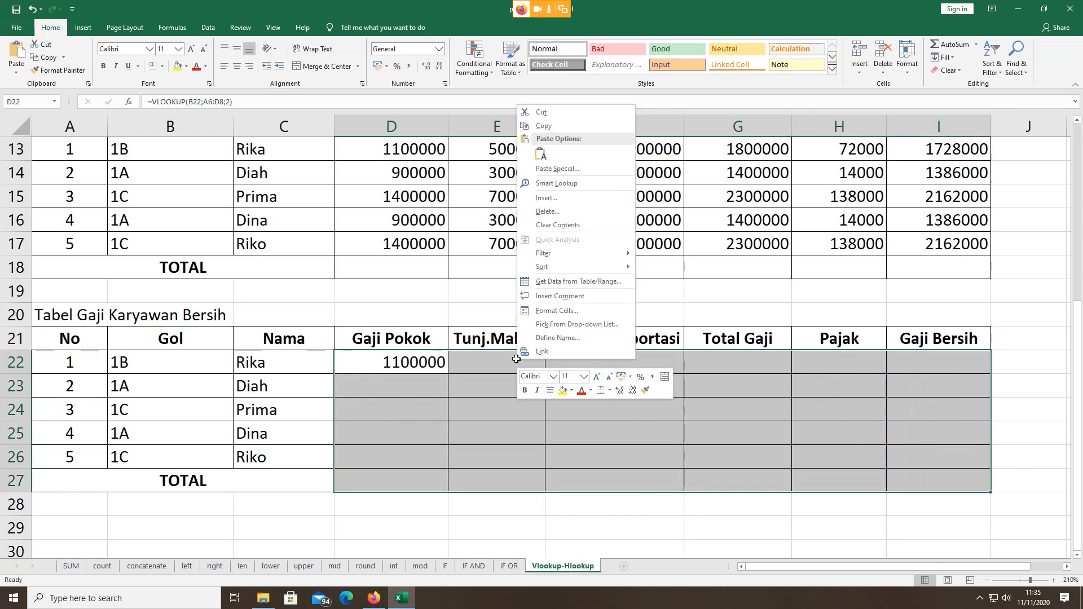
click(557, 310)
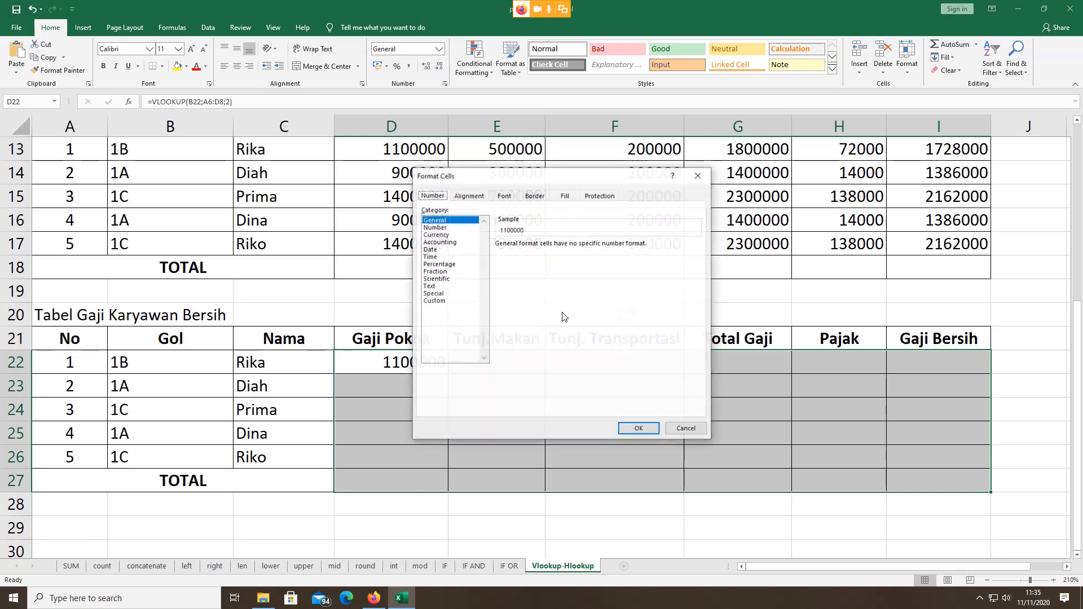
click(437, 236)
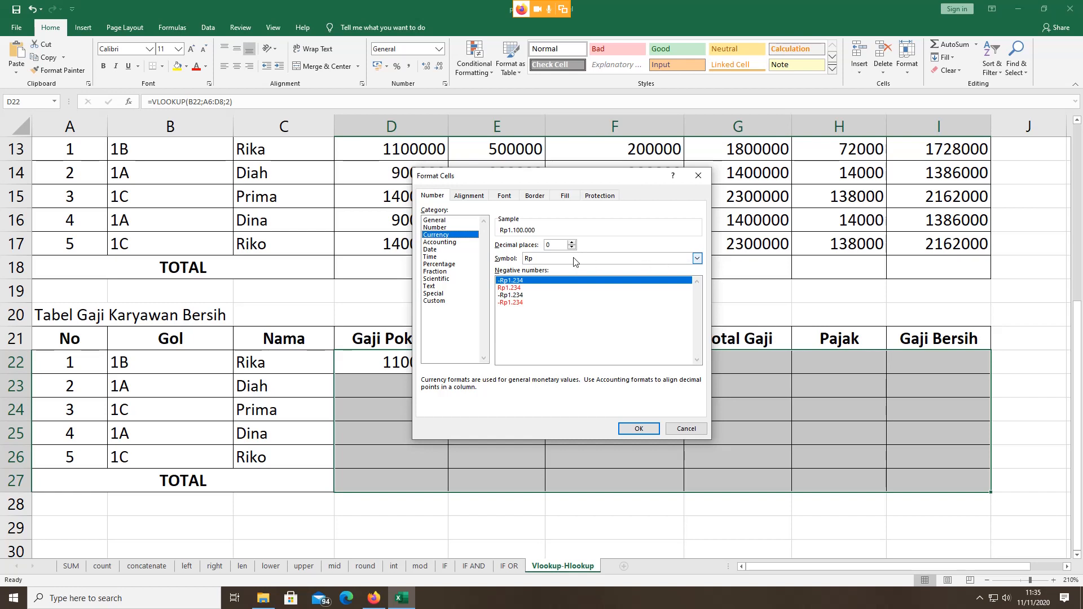
click(637, 430)
Step: Clear the stray selection and recheck D22, now showing Rp1.100.000
drag(434, 393, 649, 426)
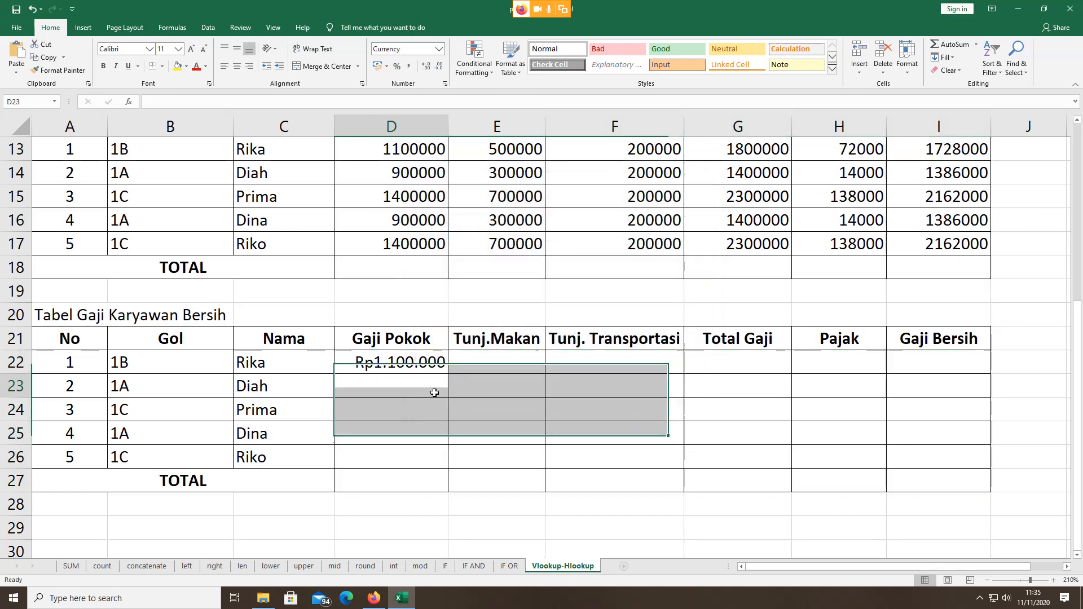
click(434, 393)
click(405, 362)
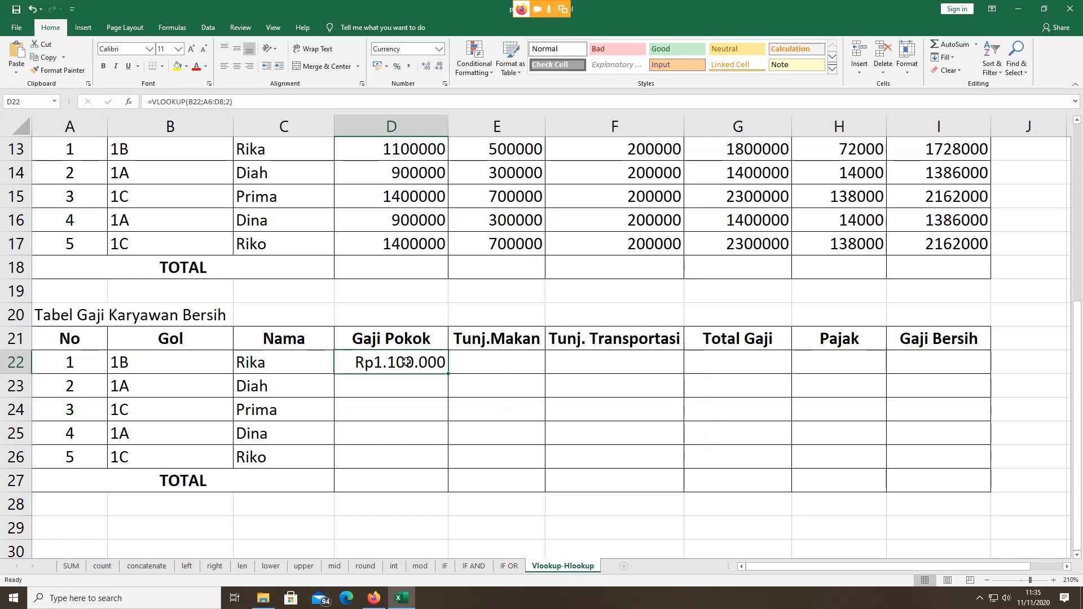
click(435, 388)
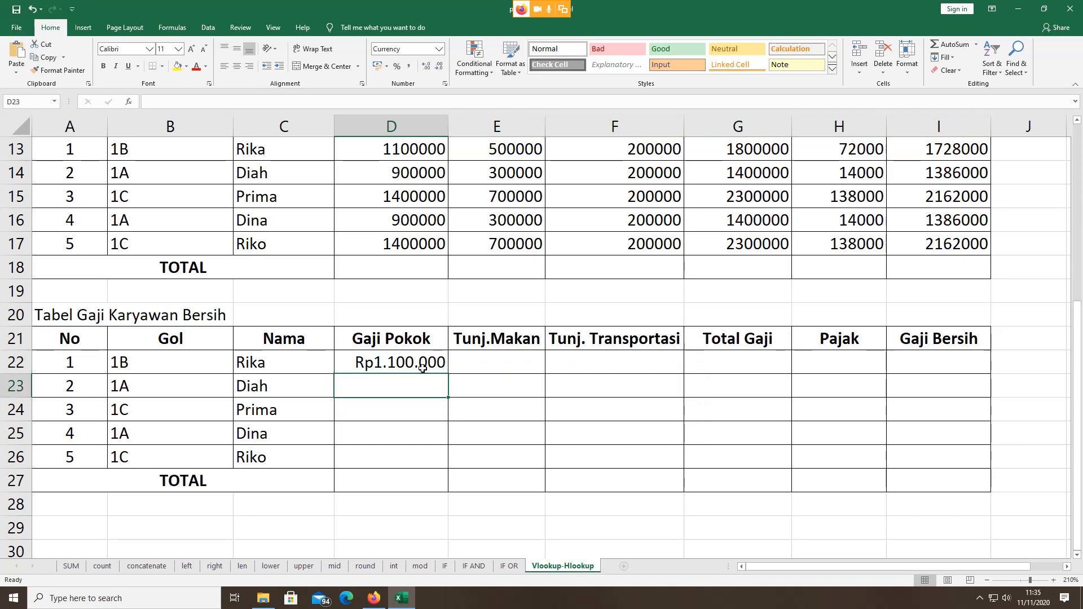
click(422, 367)
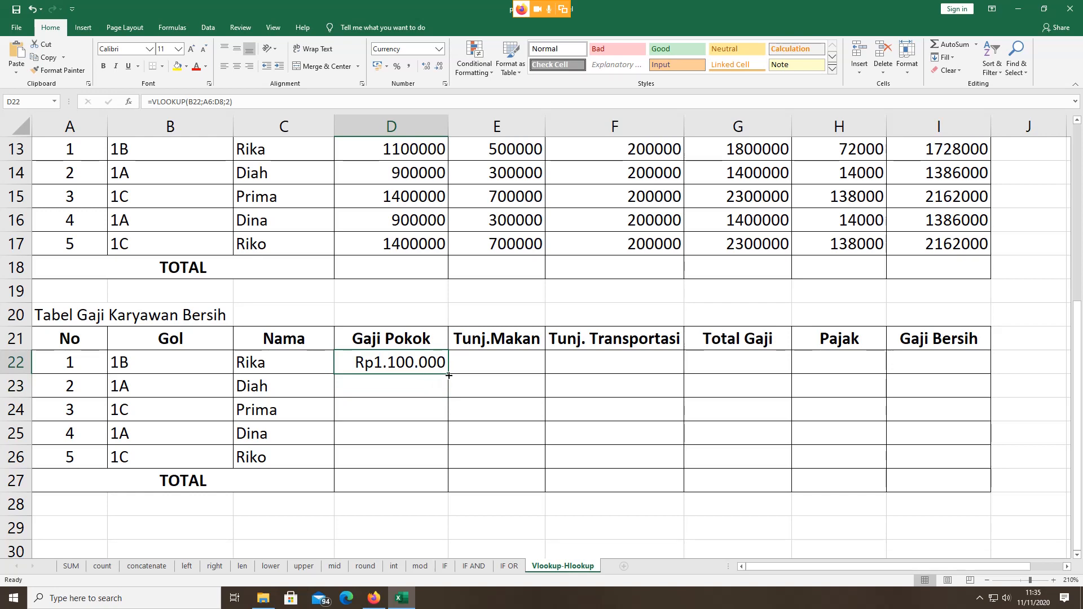
drag(448, 375, 455, 459)
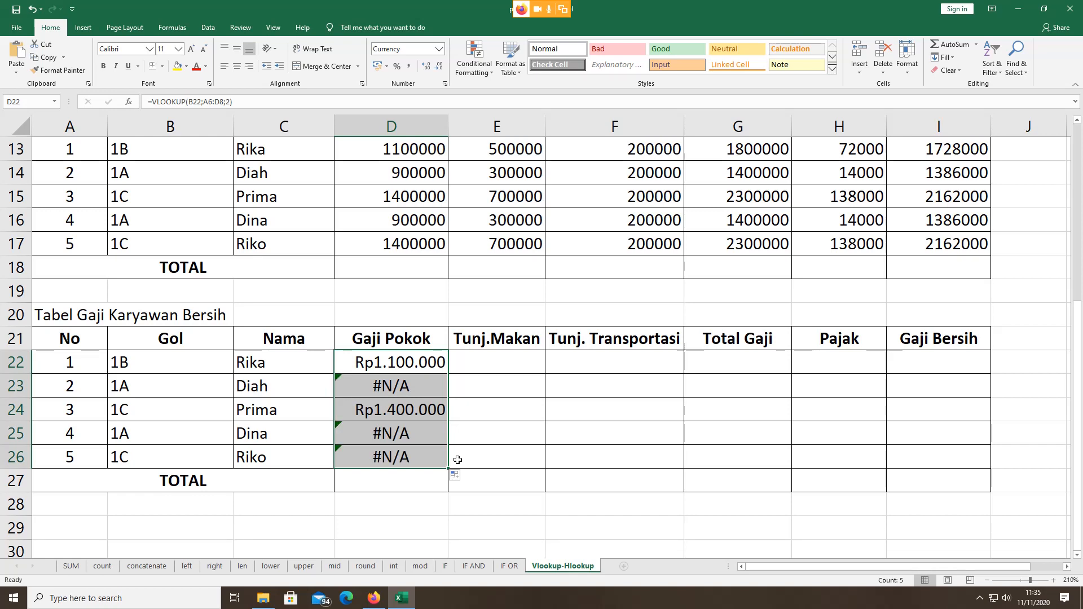
click(418, 385)
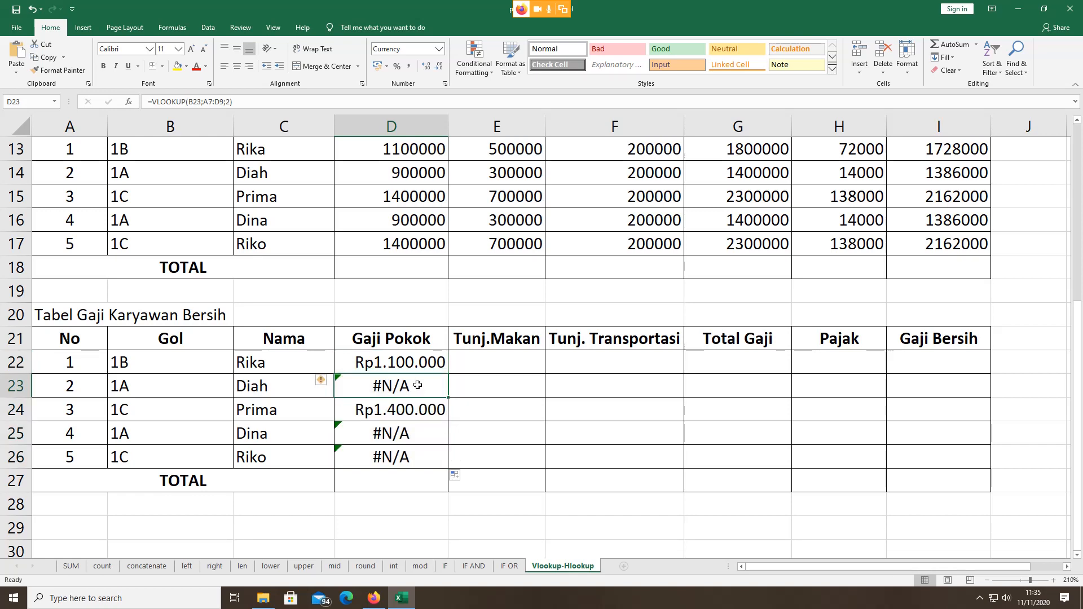
key(shift+Down)
key(shift+Down)
key(shift+Down)
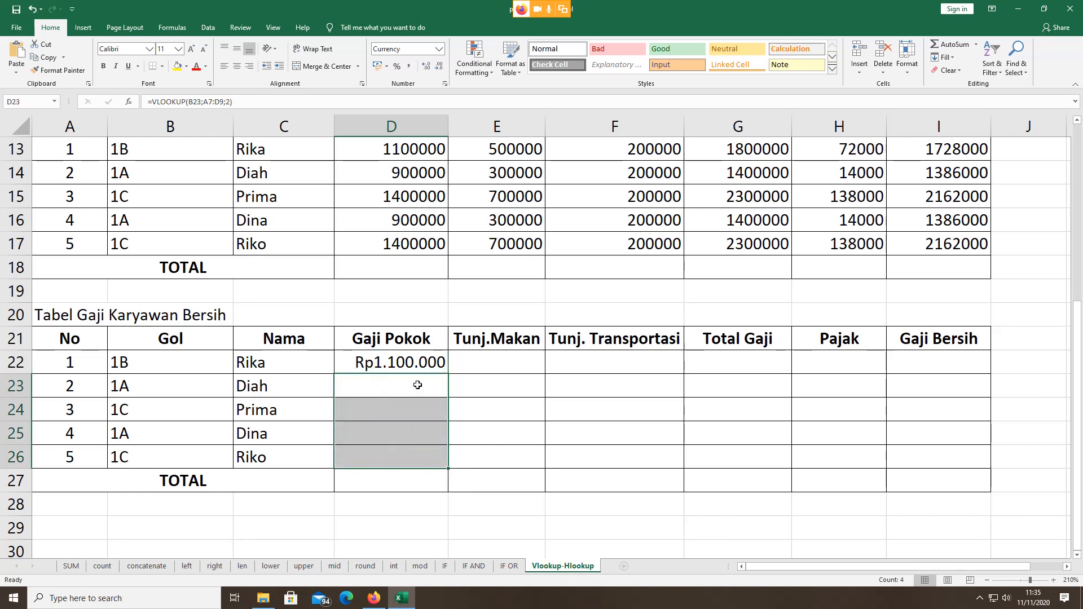
key(Delete)
click(416, 367)
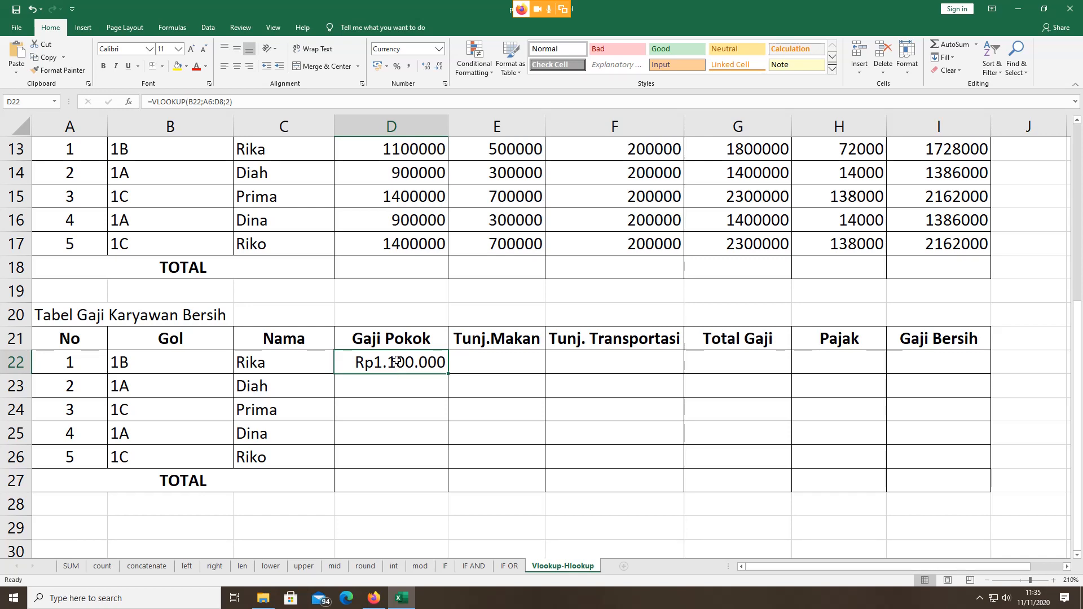
Step: Open D22's formula and review its B22 and A6:D8 arguments
double_click(397, 362)
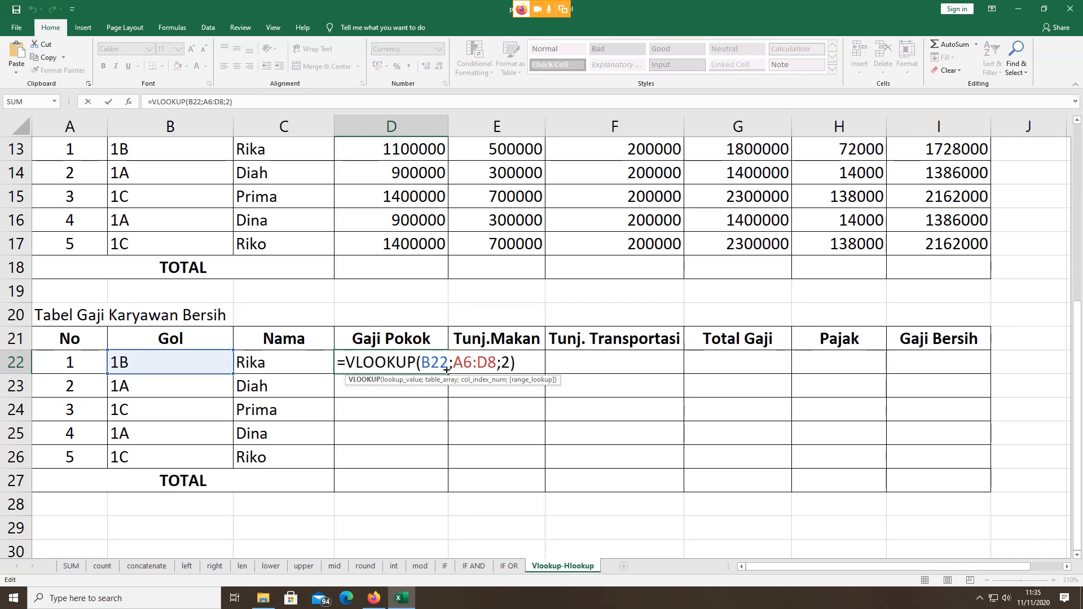
double_click(425, 362)
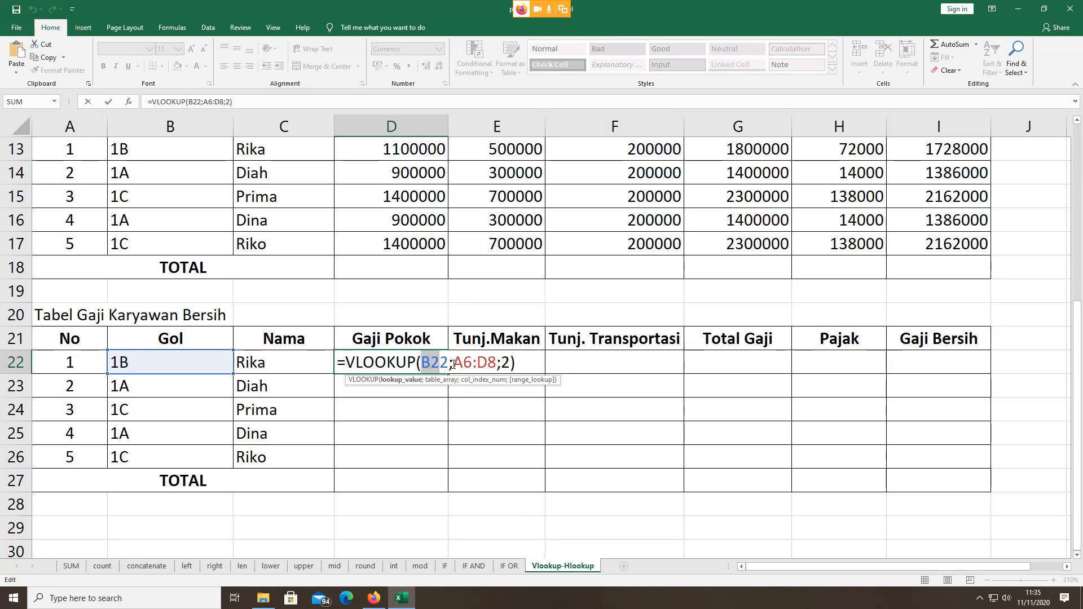
click(453, 364)
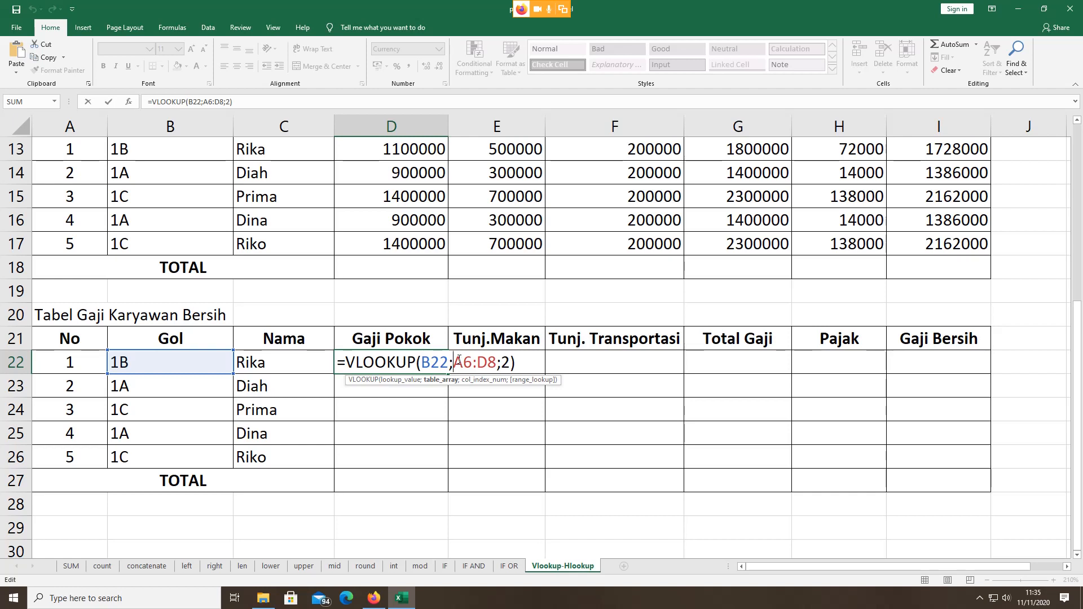
drag(453, 364, 496, 364)
click(472, 363)
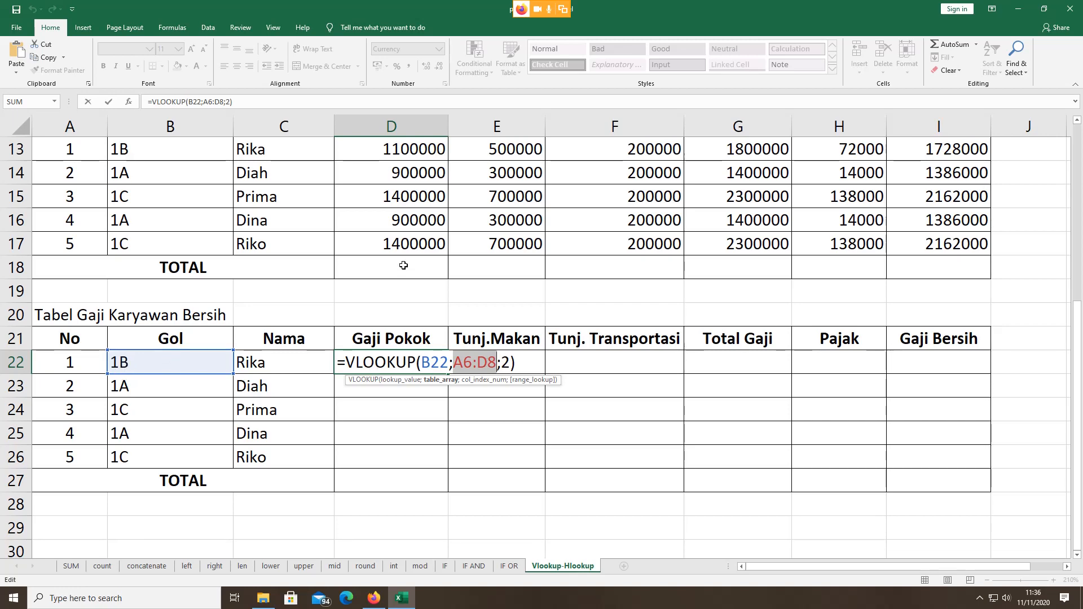
scroll(403, 265, up, 4)
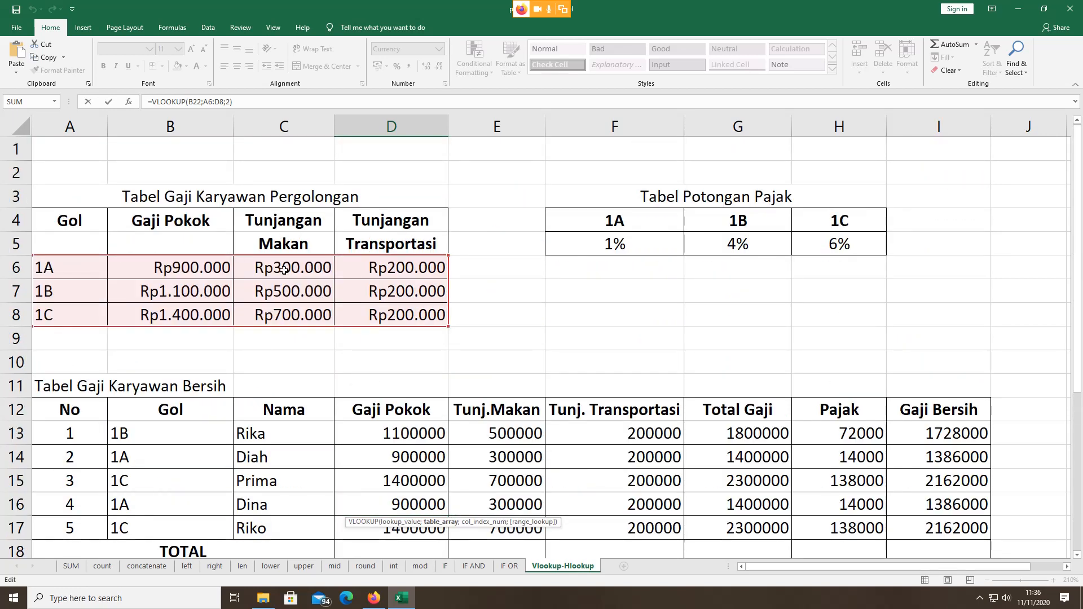
scroll(364, 304, down, 5)
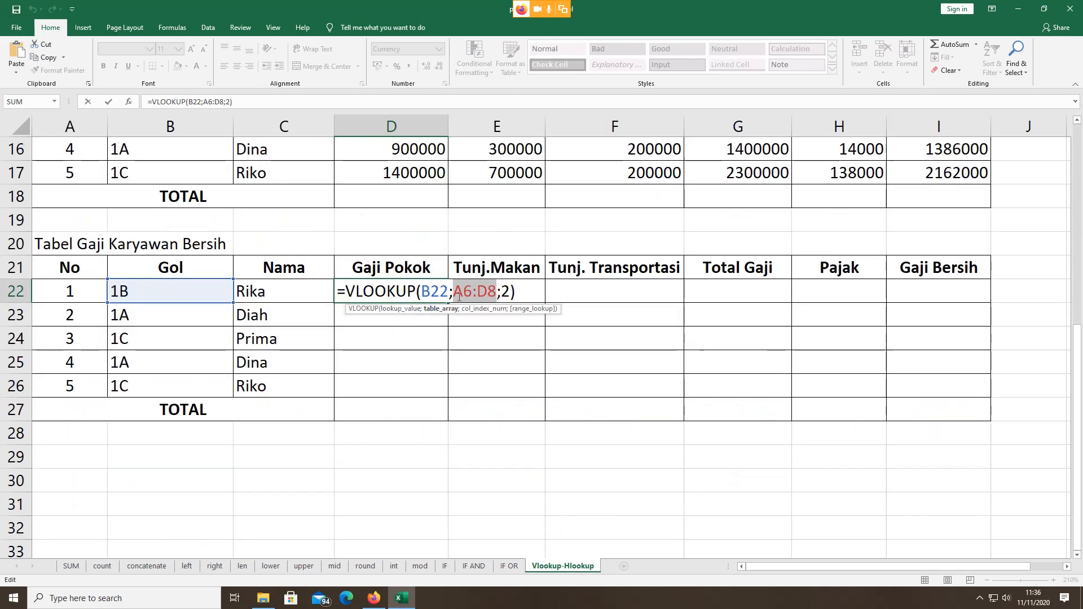
Step: Make the table range absolute so D22 reads =VLOOKUP(B22;$A$6:$D$8;2)
click(458, 290)
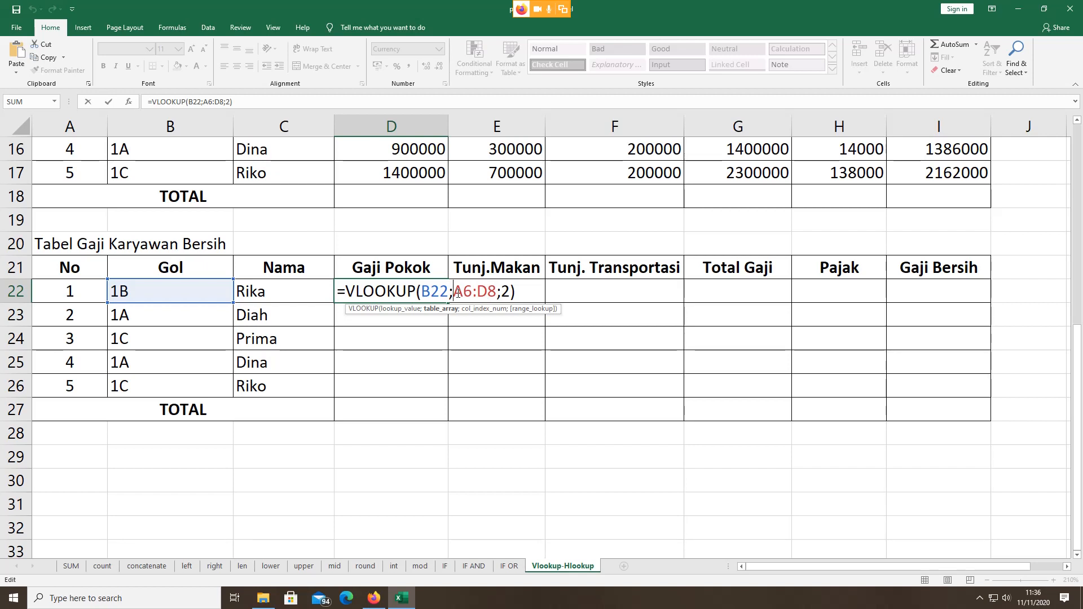
key(F4)
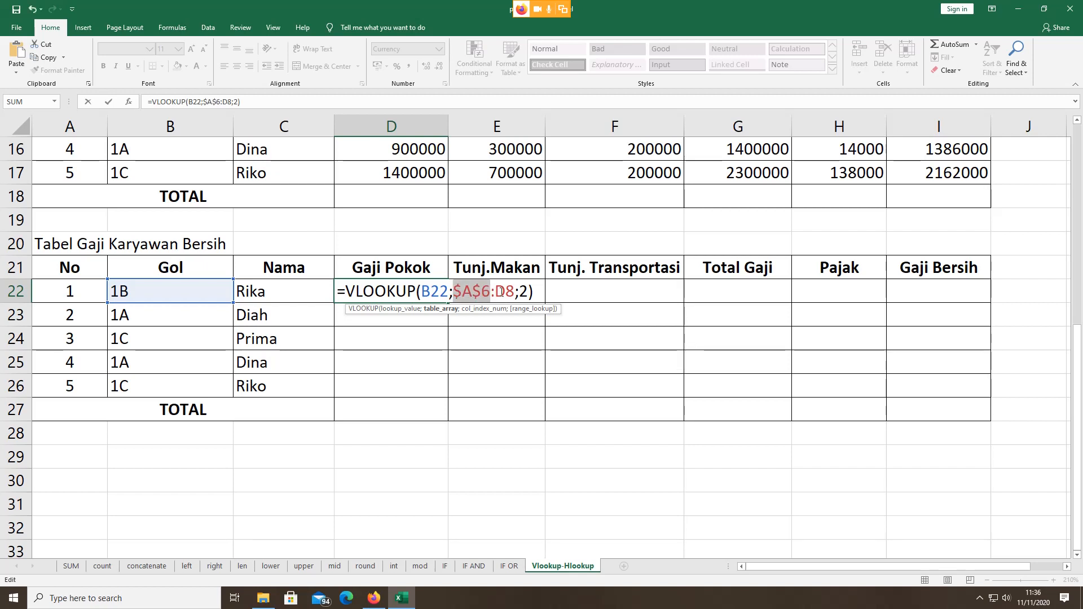
click(494, 291)
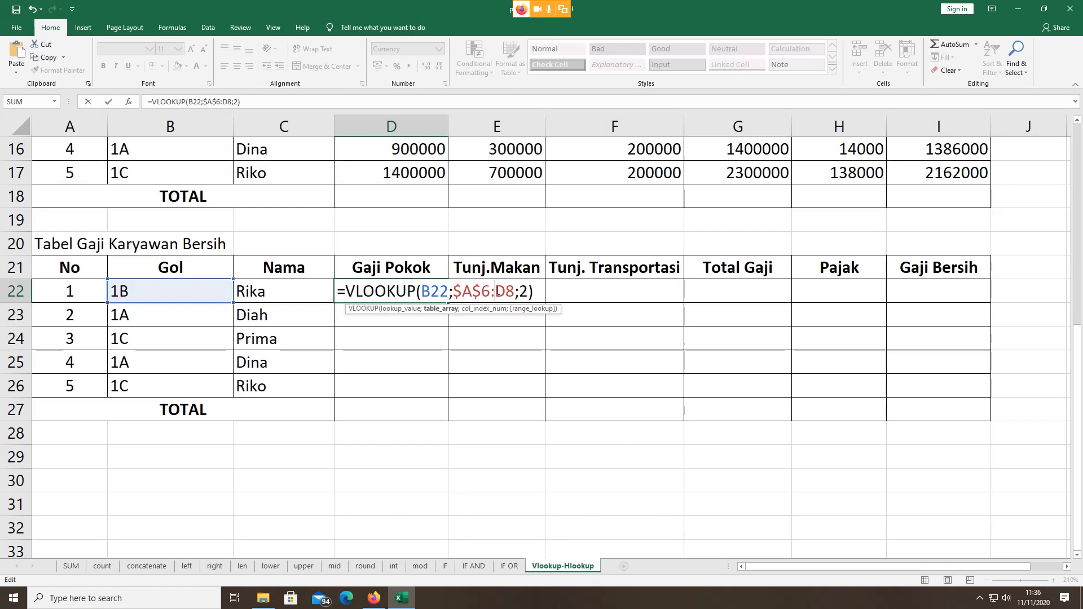
key(F4)
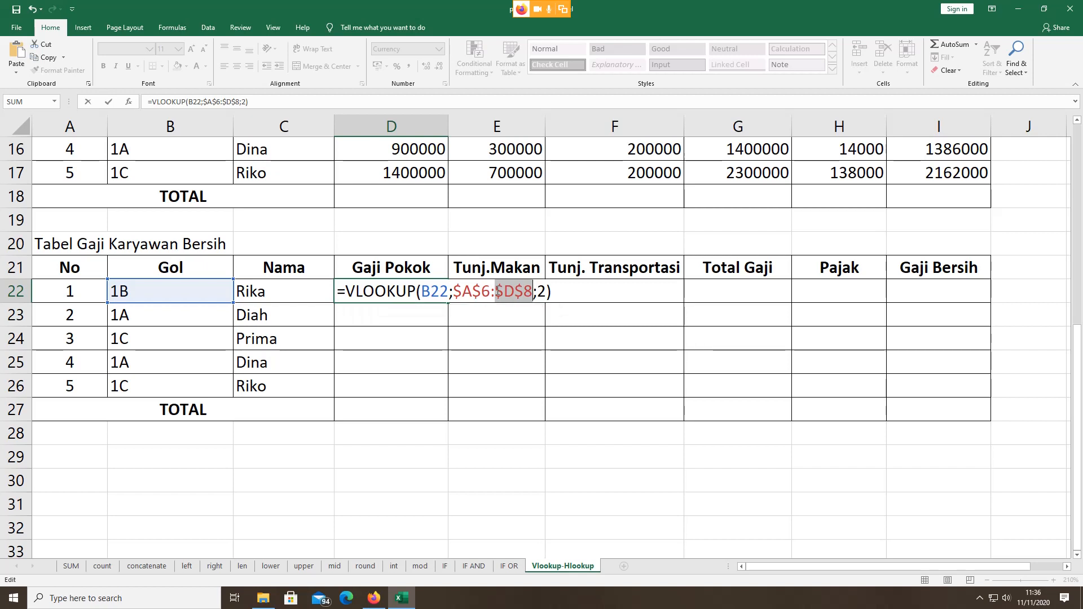
key(Return)
click(437, 294)
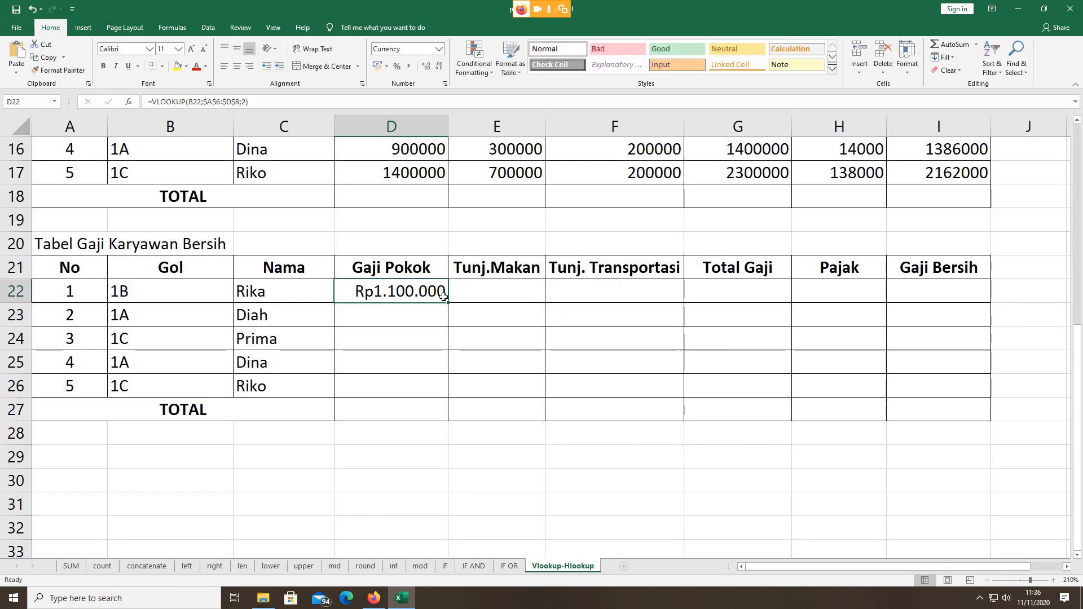
Step: Fill D22's VLOOKUP formula down through D26
drag(446, 298, 449, 386)
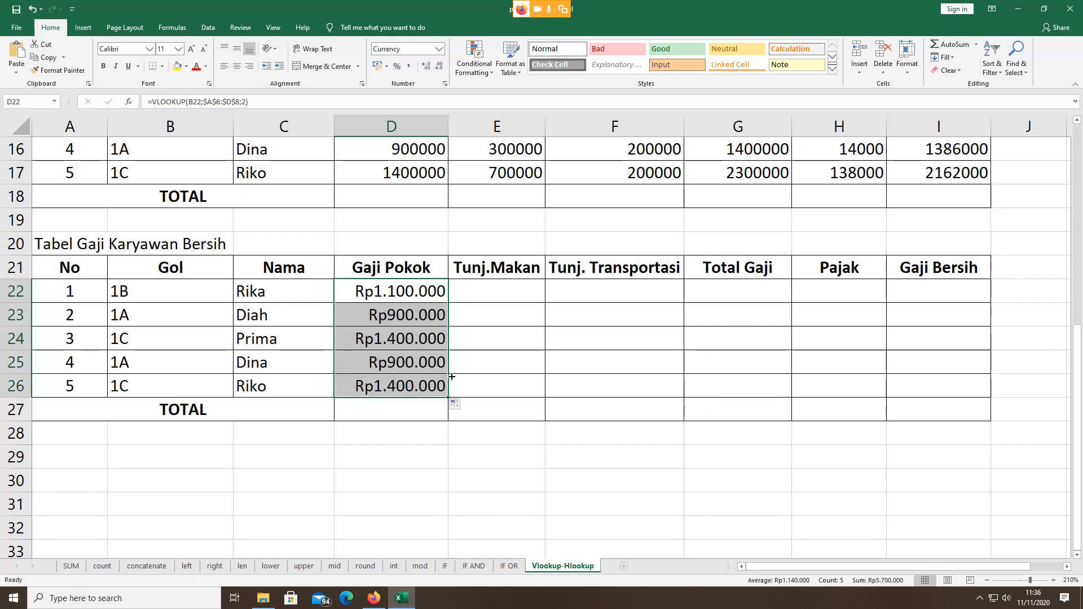
click(410, 318)
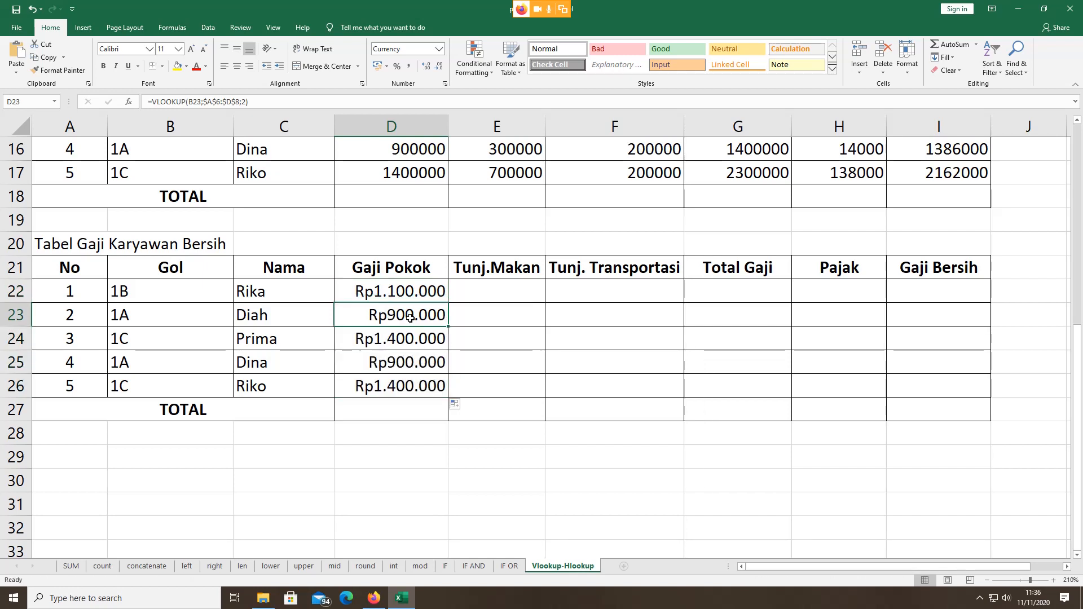
click(400, 294)
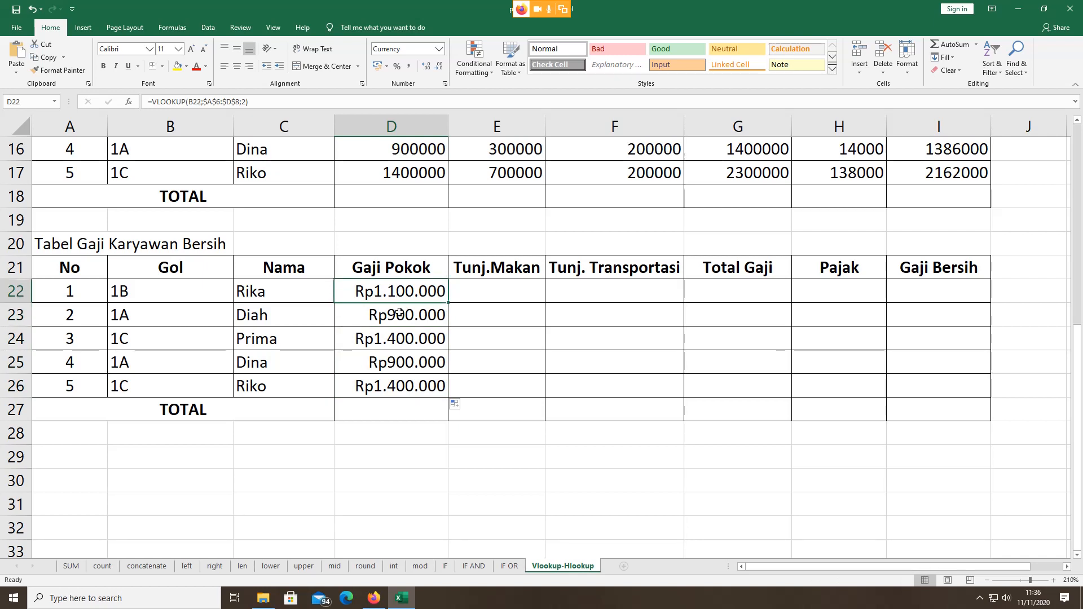
click(399, 313)
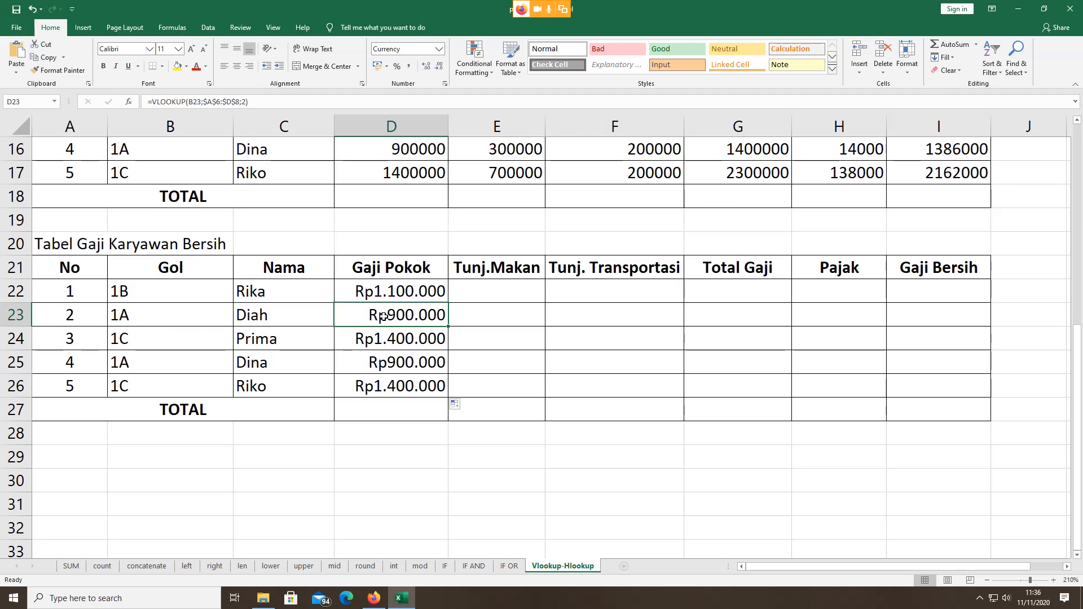
Step: Verify the copied lookups in D24 and D26 against the 1A and 1C salaries in the grade table
scroll(394, 350, up, 5)
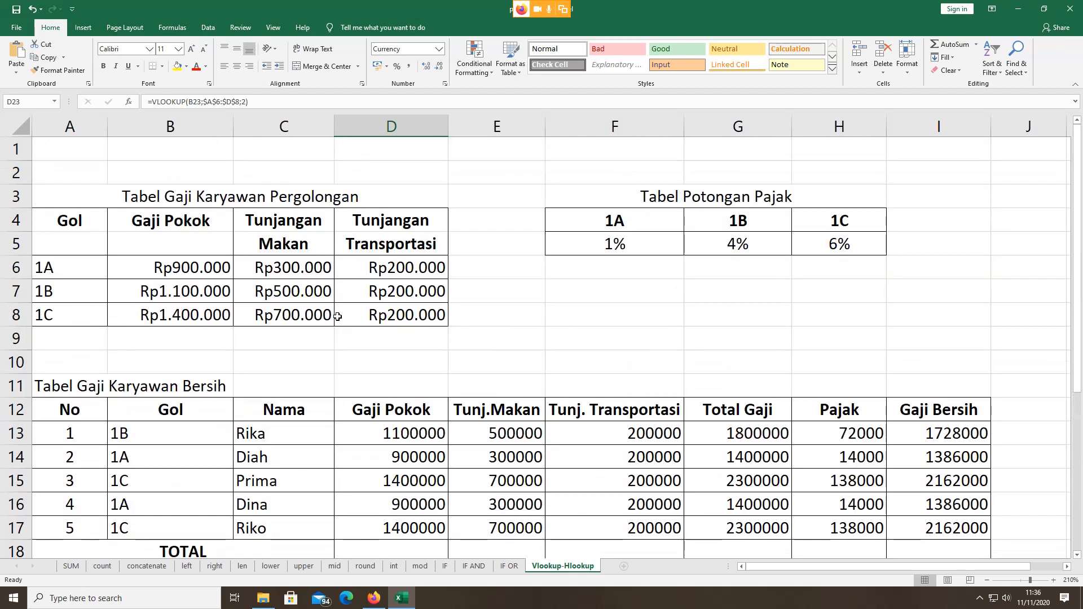
click(188, 270)
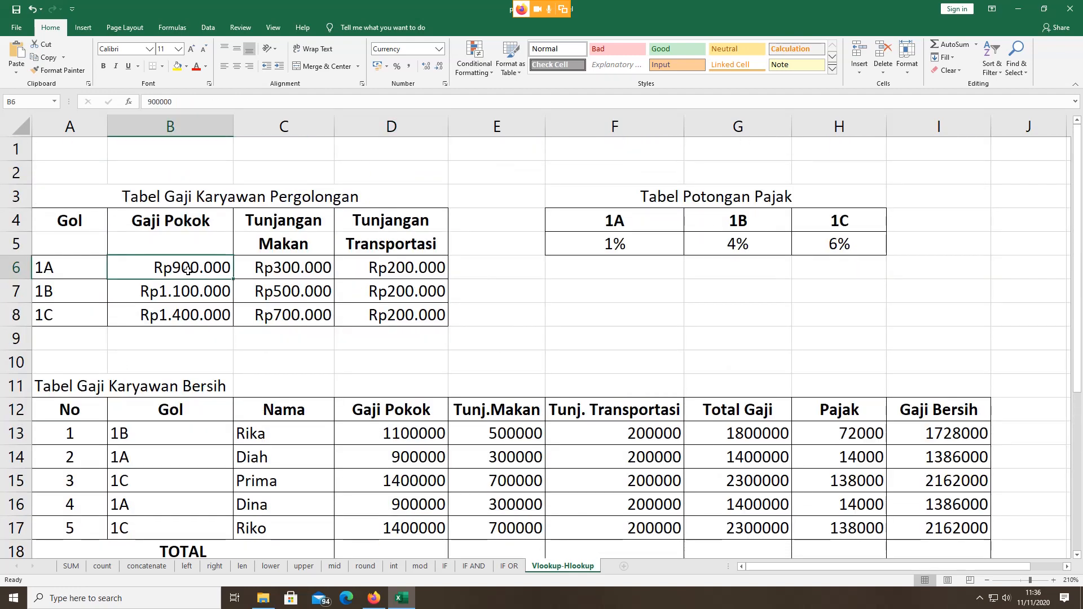
scroll(188, 269, down, 5)
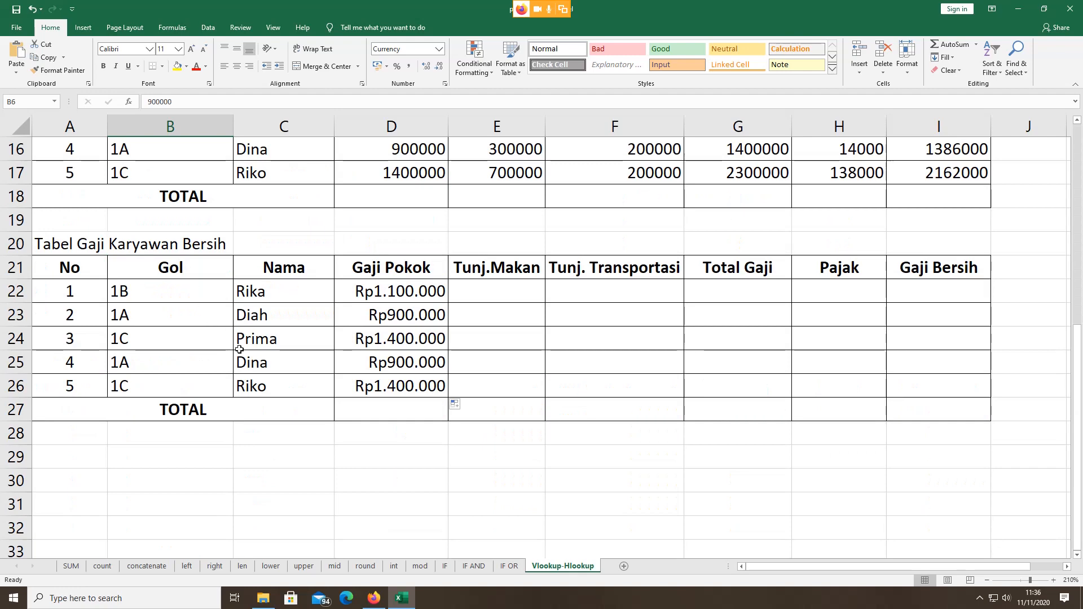
click(406, 341)
scroll(246, 302, up, 5)
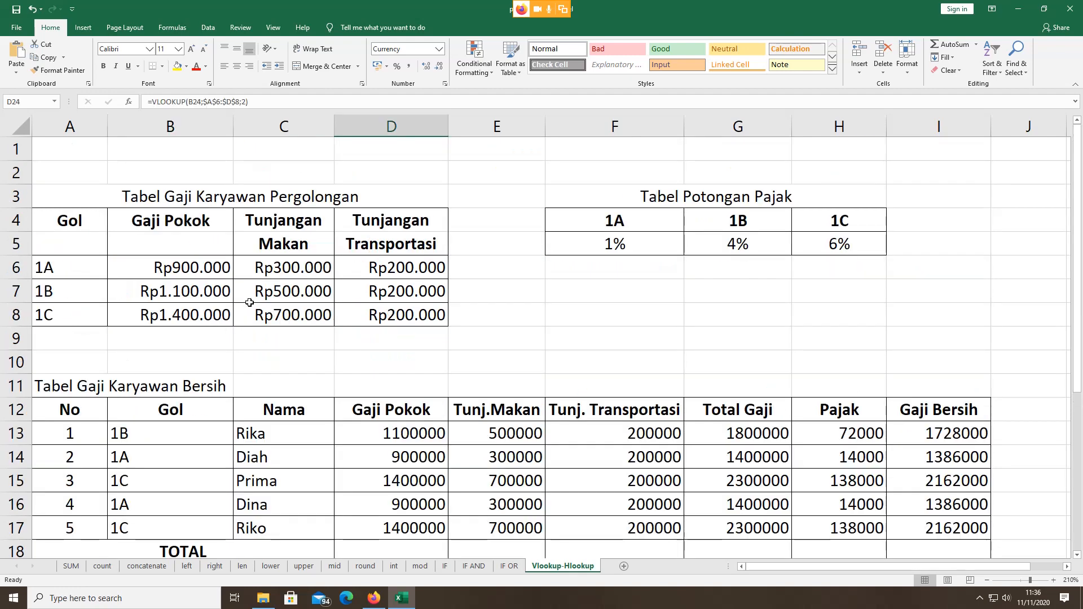
click(190, 317)
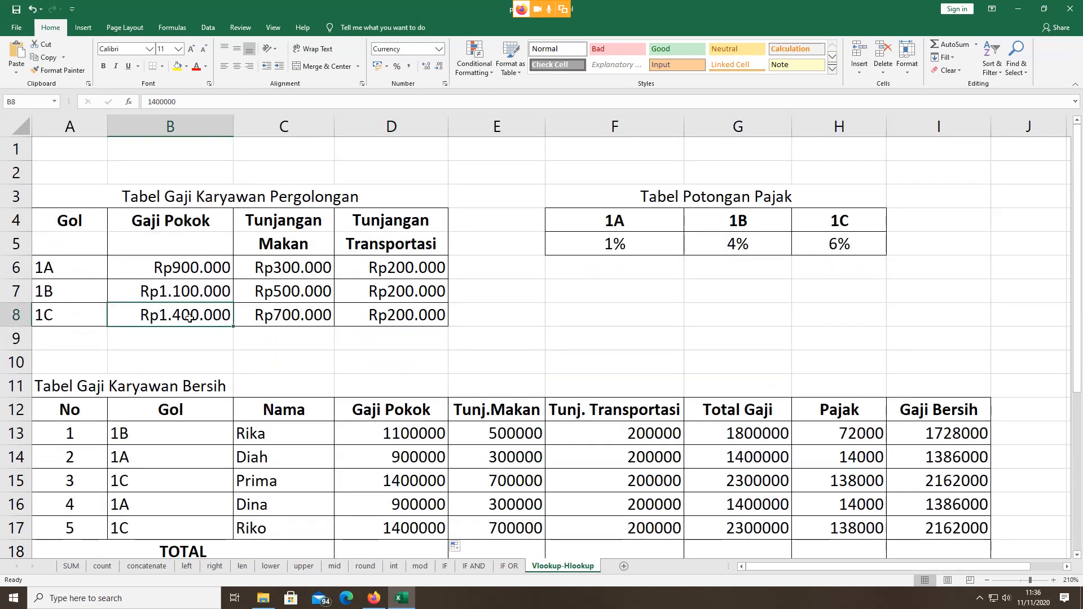
scroll(189, 317, down, 5)
click(387, 387)
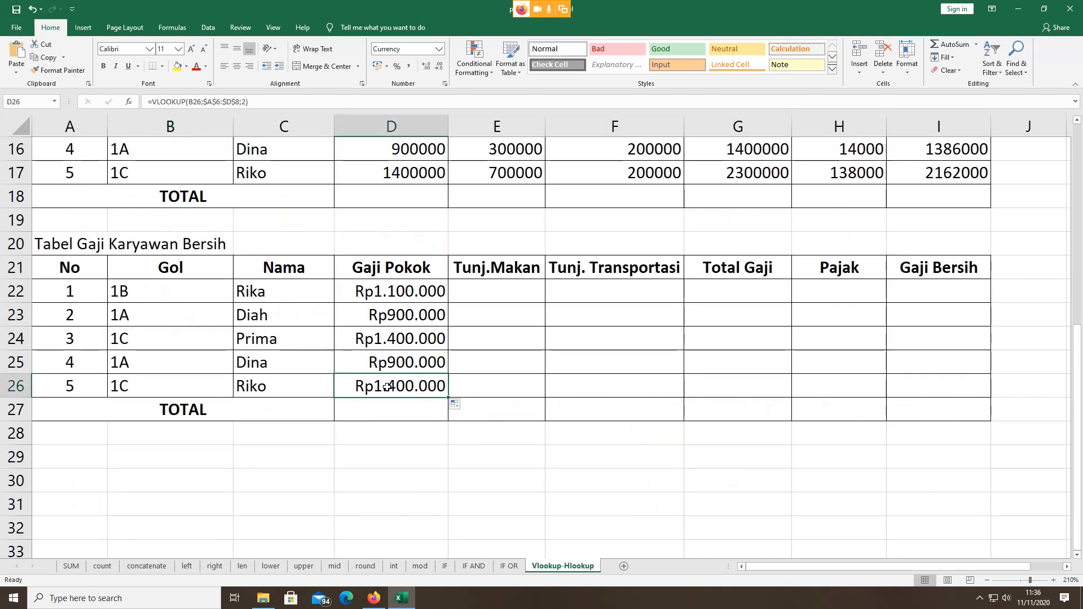
click(367, 291)
Step: Walk through D22's VLOOKUP arguments, lookup value B22 and column 2, leaving it unchanged
double_click(367, 292)
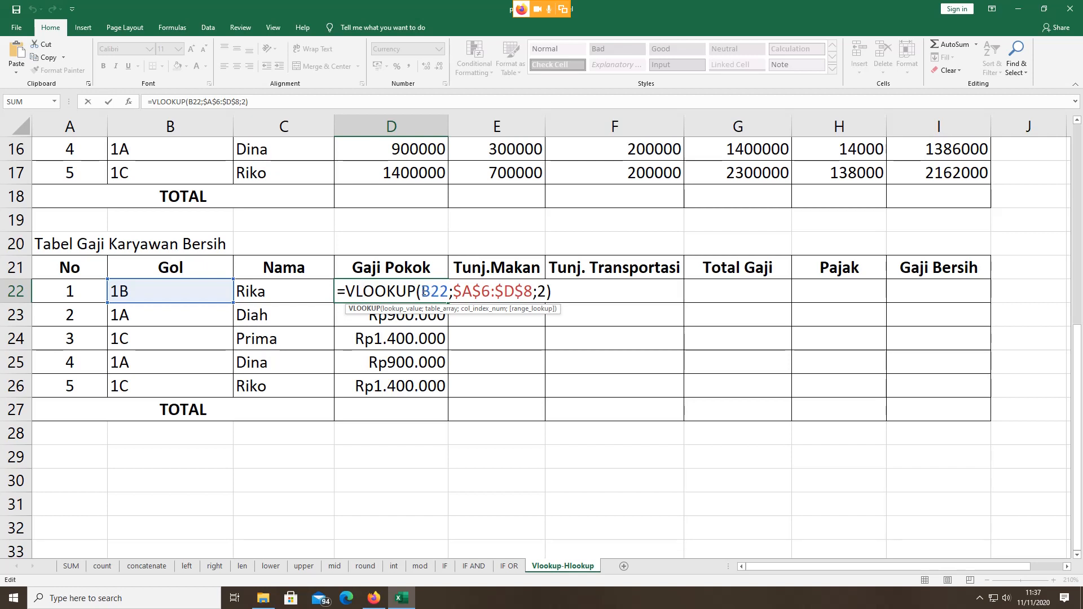
drag(421, 291, 449, 292)
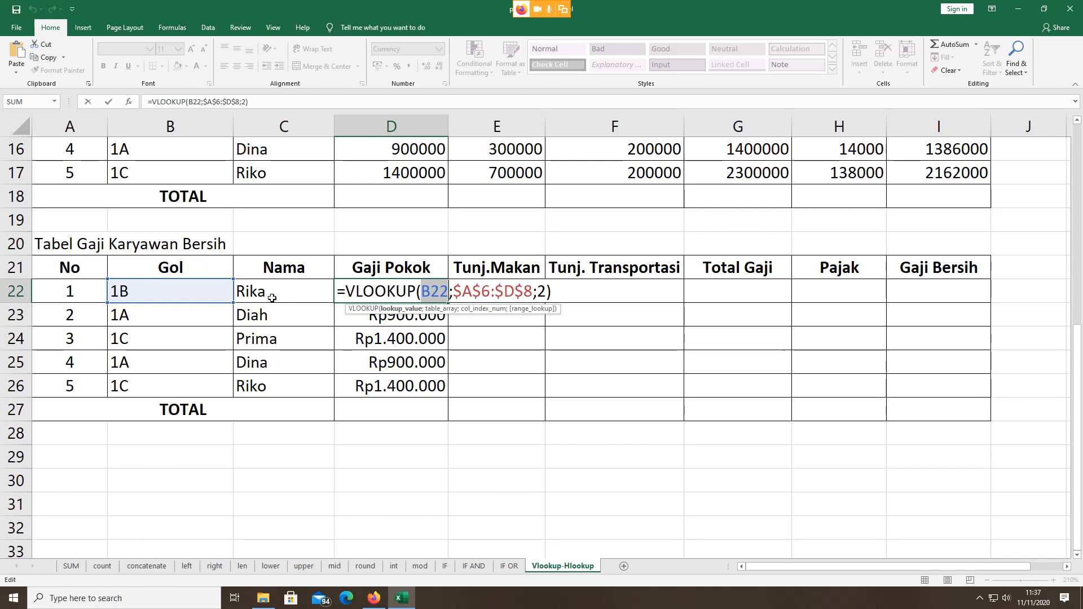
scroll(273, 293, up, 3)
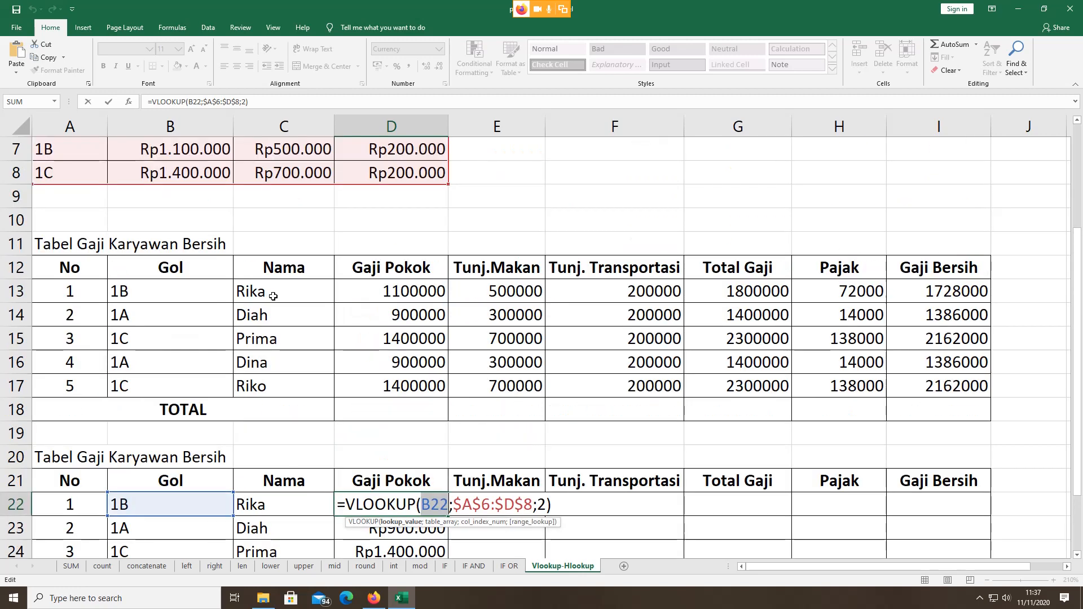
scroll(148, 267, up, 2)
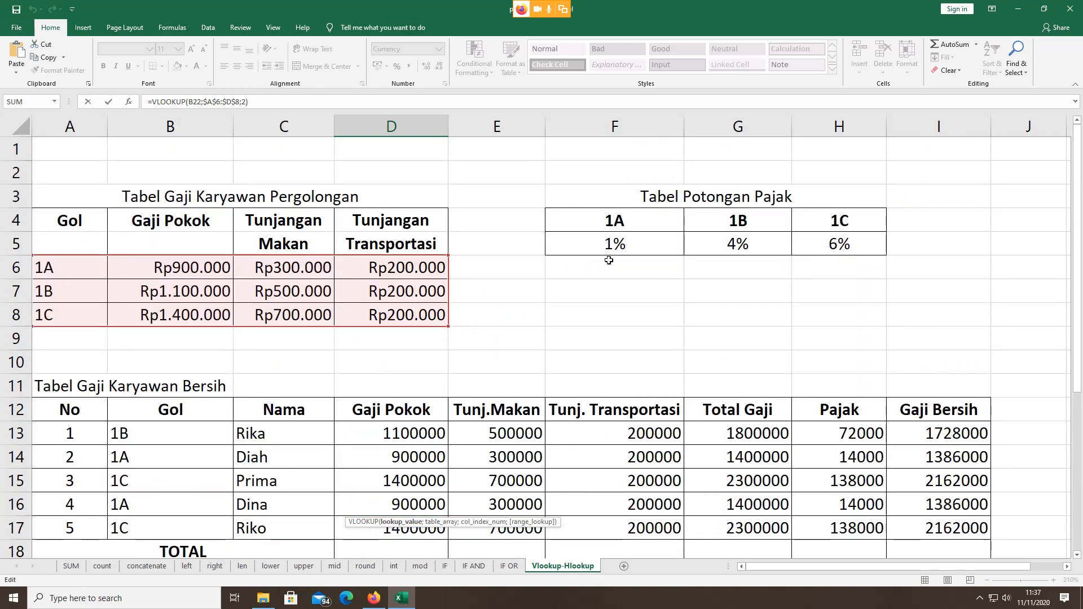
scroll(338, 344, down, 4)
scroll(340, 345, up, 1)
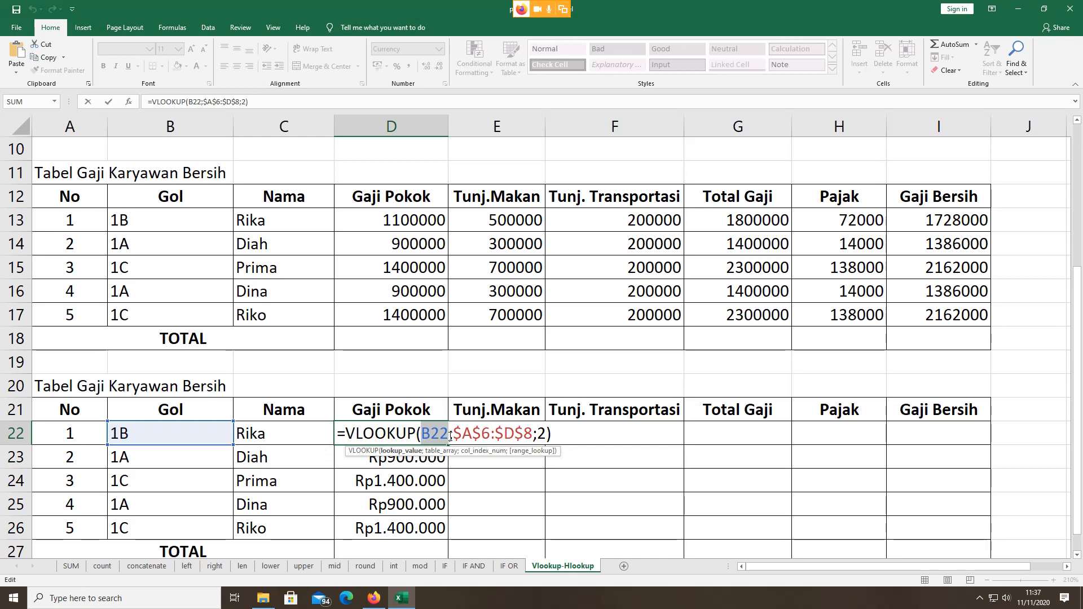
scroll(251, 333, up, 3)
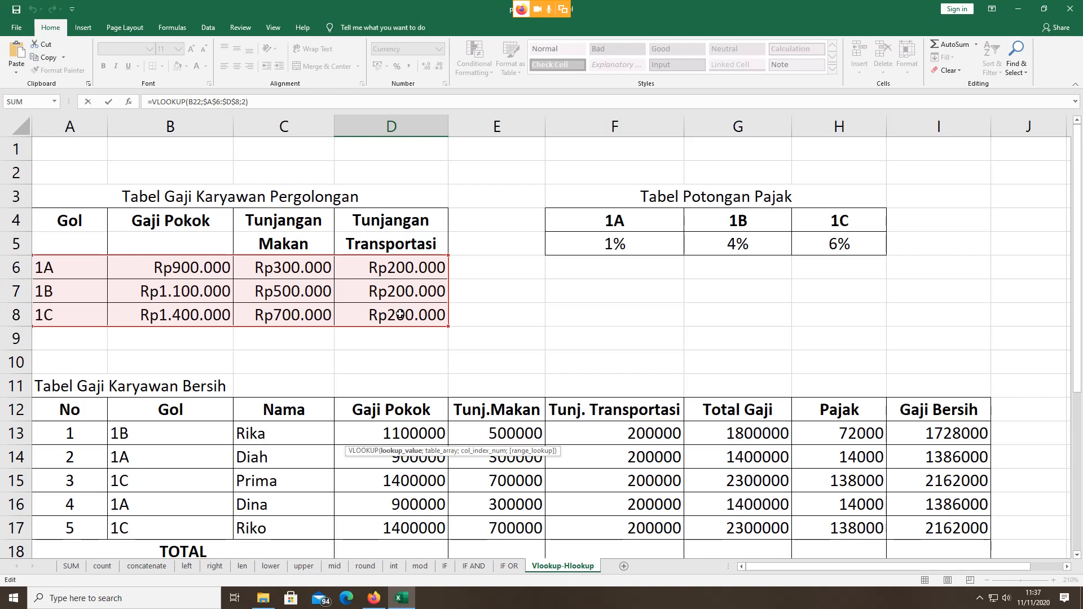
scroll(399, 314, down, 4)
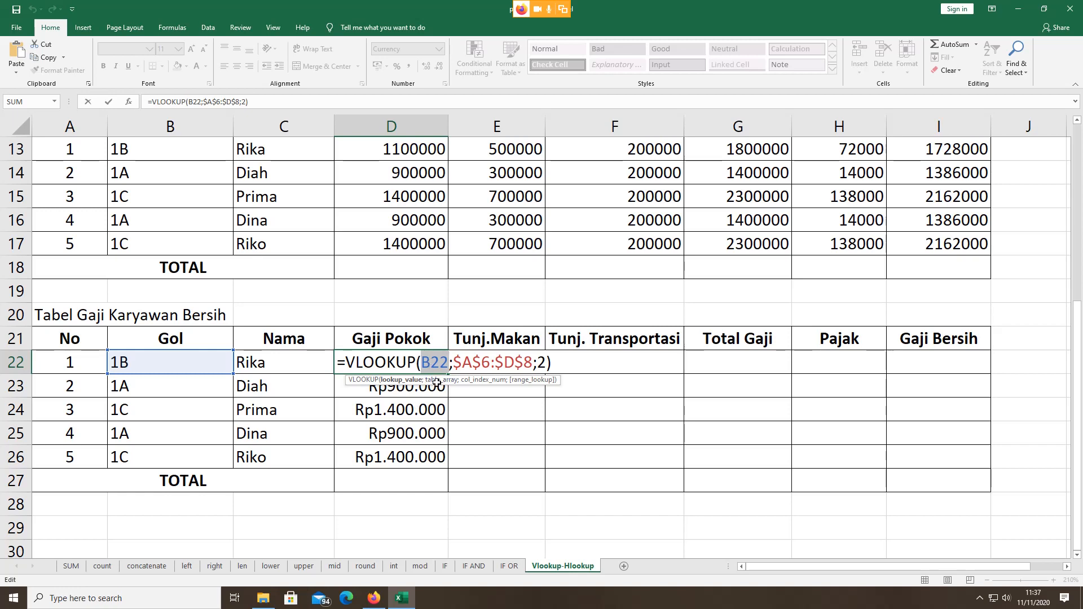
double_click(541, 363)
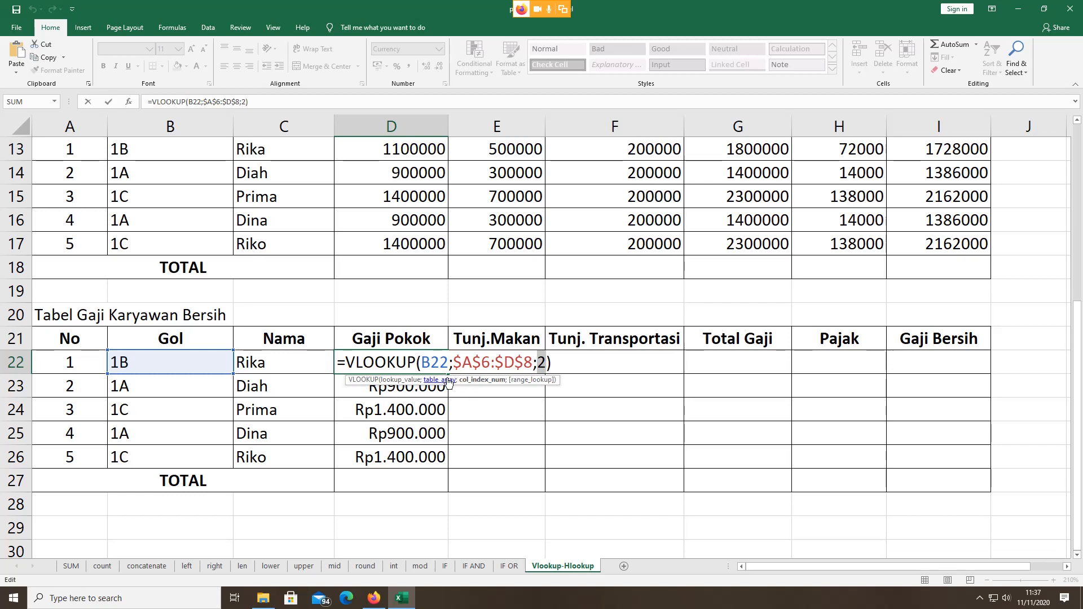
scroll(391, 284, up, 4)
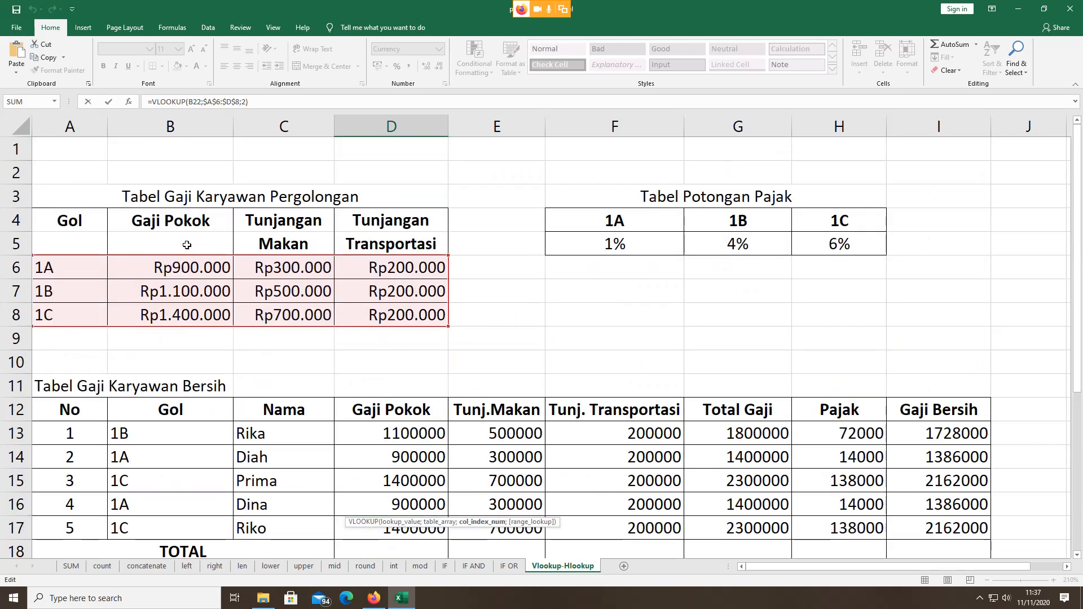
scroll(242, 330, down, 3)
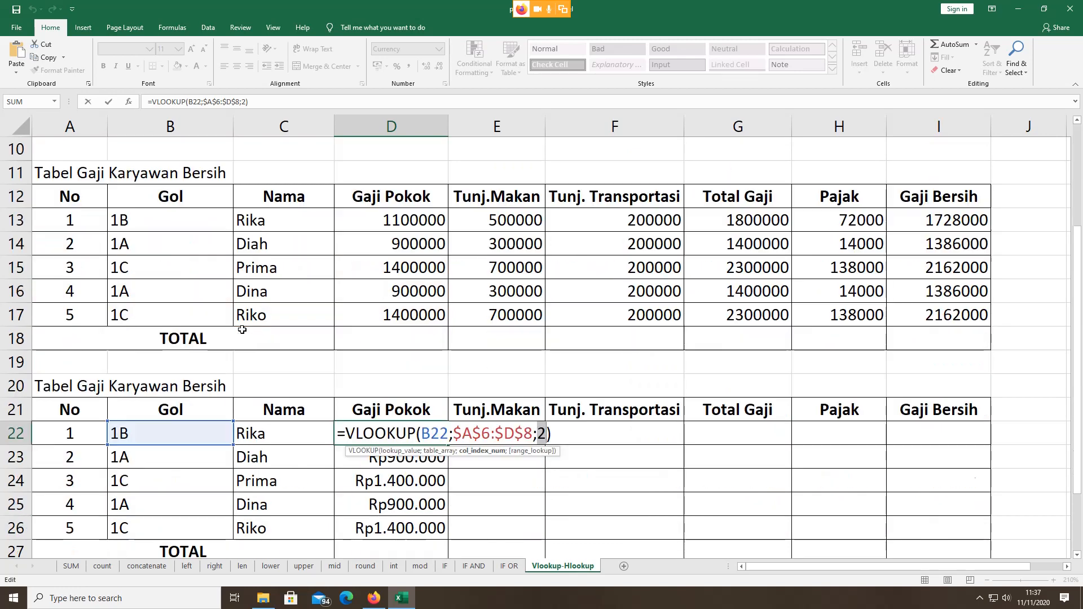
key(Return)
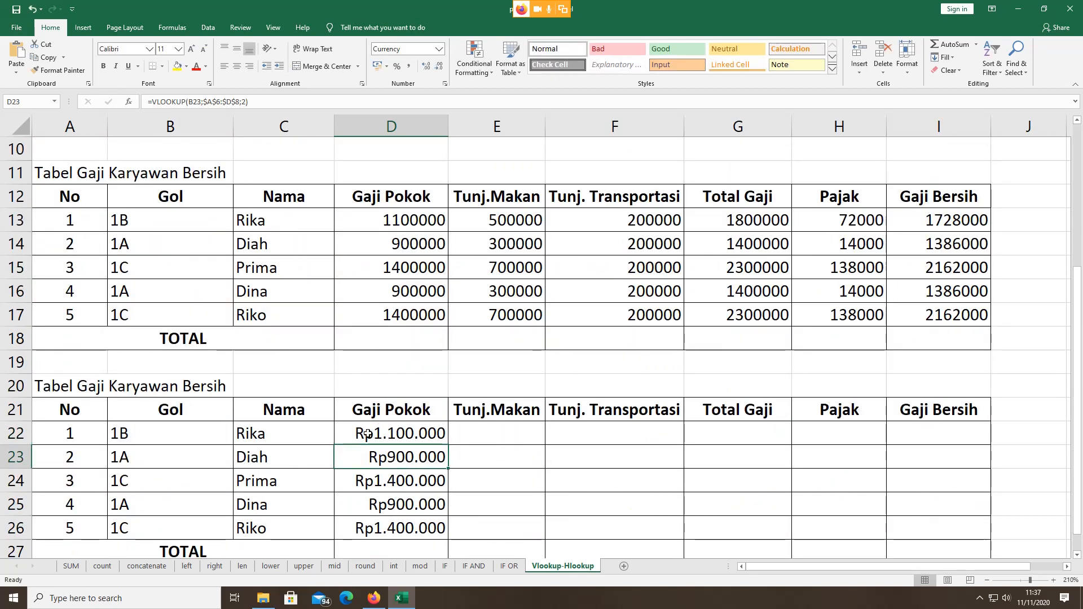
Step: Review D22's formula once more without changing it
click(386, 436)
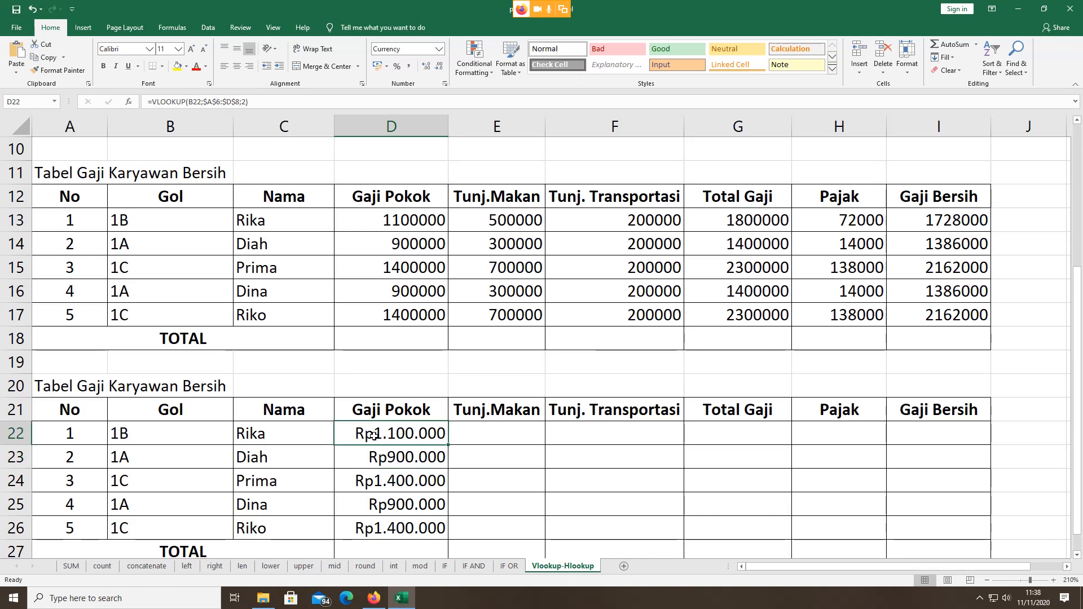
click(463, 431)
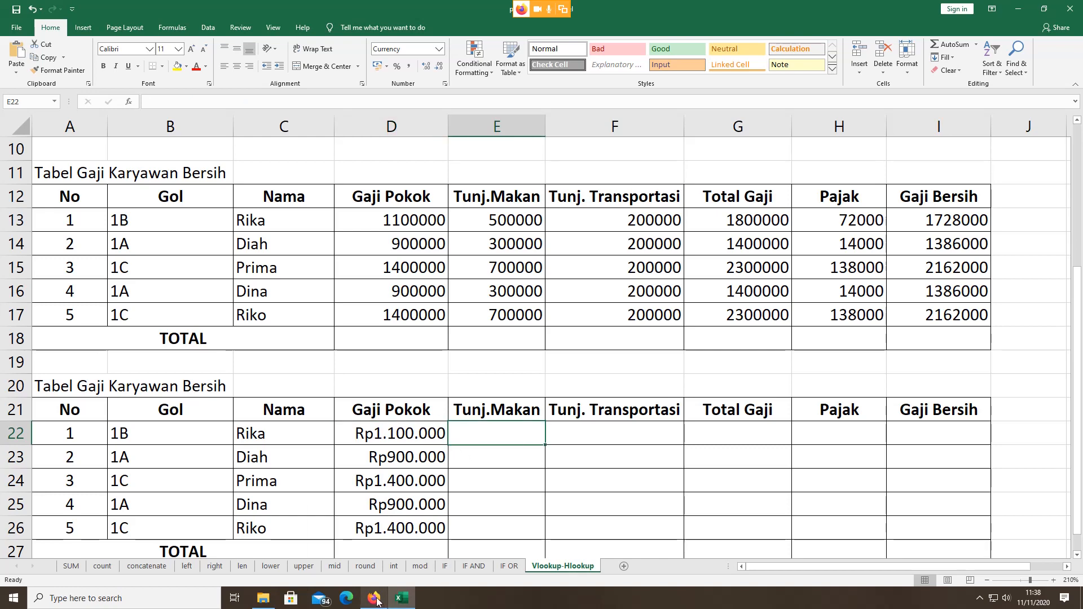
mouse_move(377, 602)
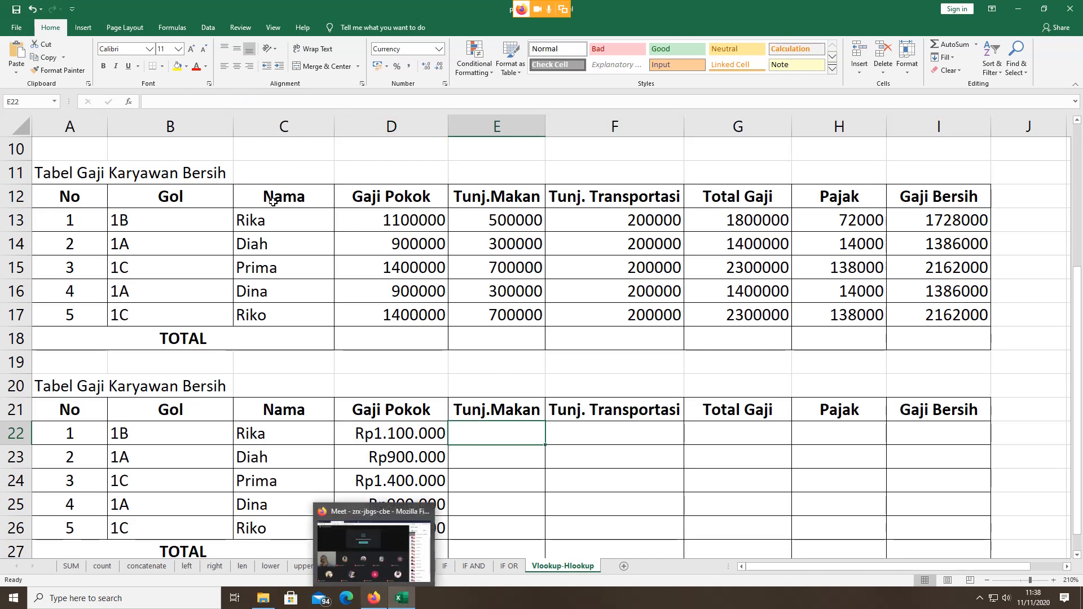
scroll(271, 206, up, 3)
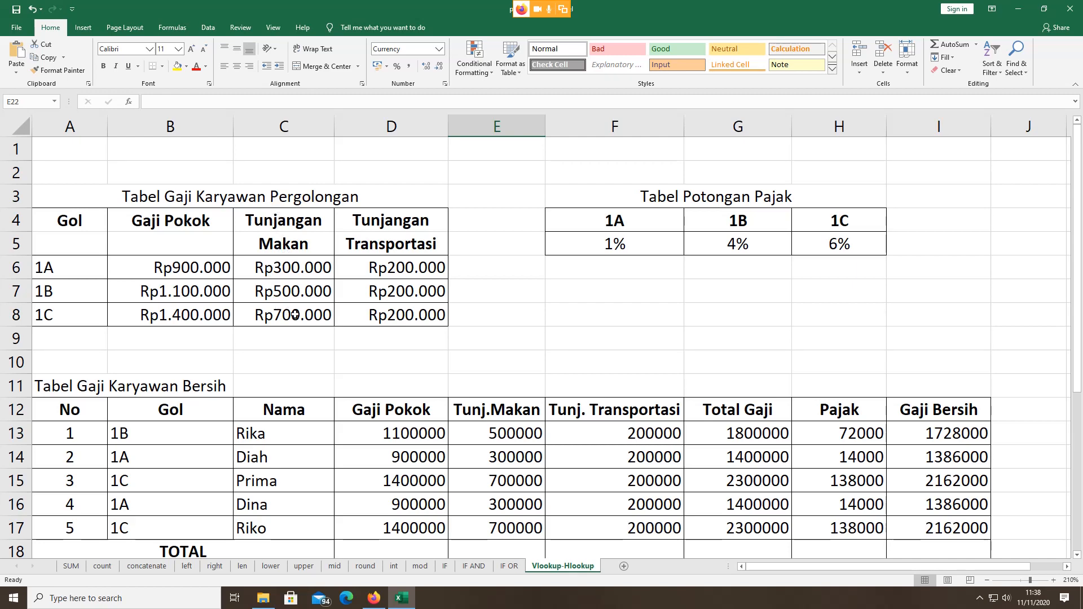
scroll(305, 264, down, 4)
double_click(358, 354)
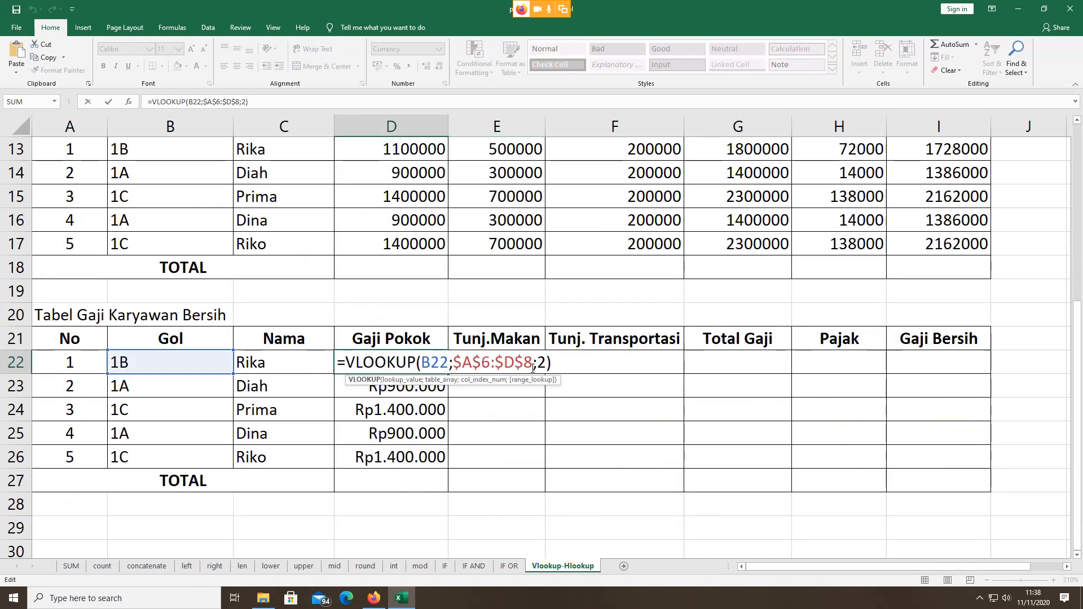
key(Escape)
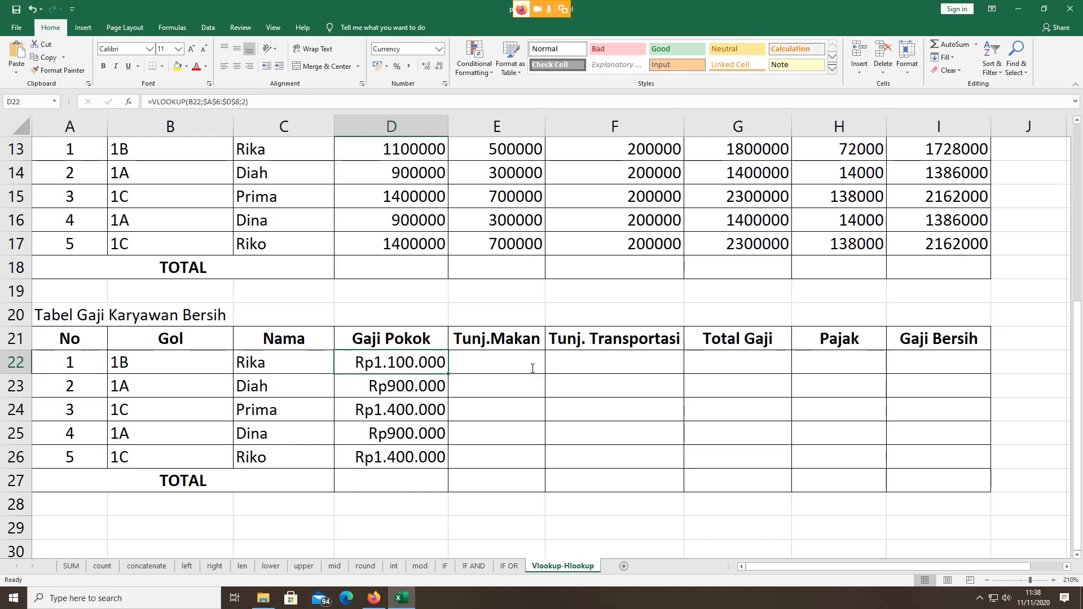
double_click(533, 368)
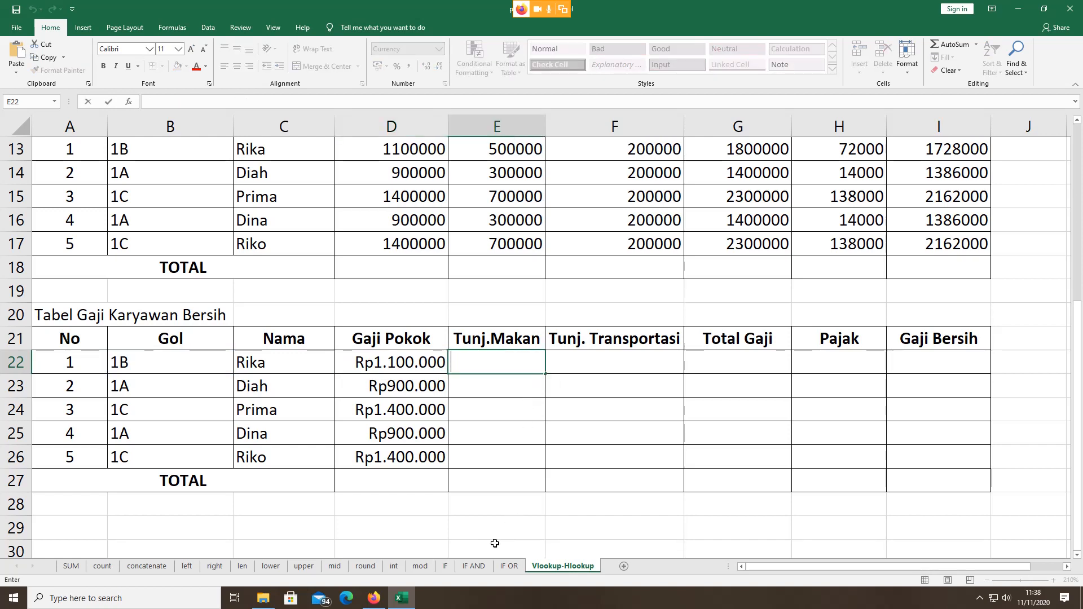
click(376, 602)
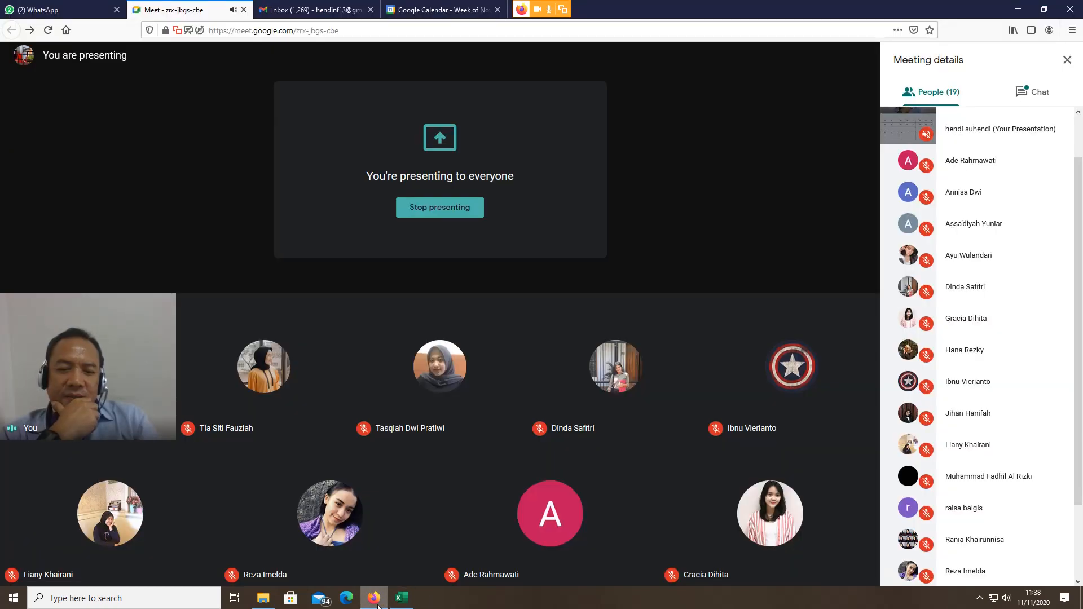
scroll(1058, 322, down, 2)
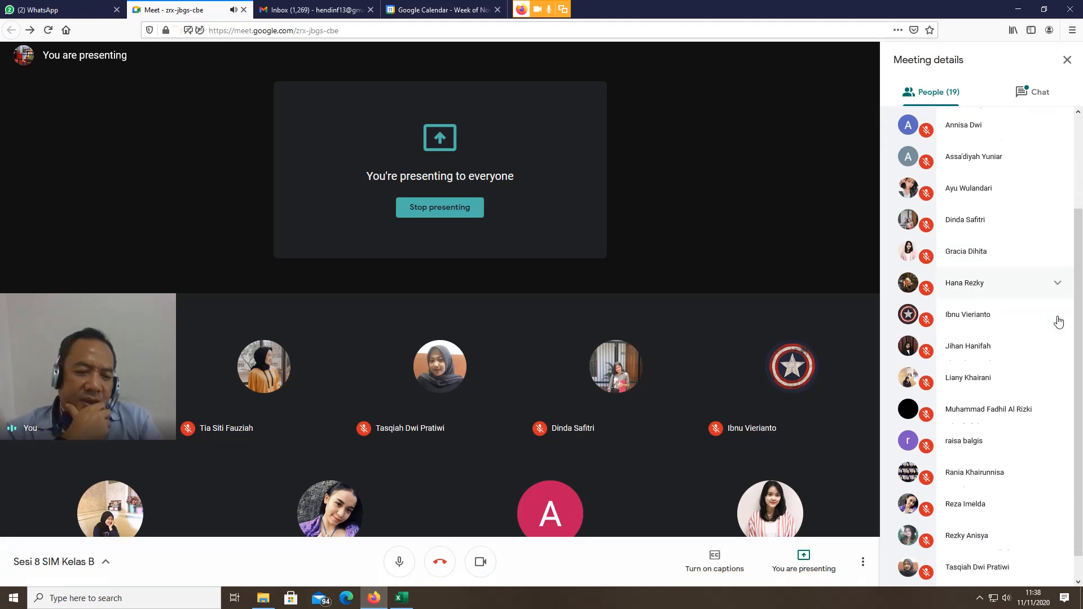
scroll(1058, 321, down, 1)
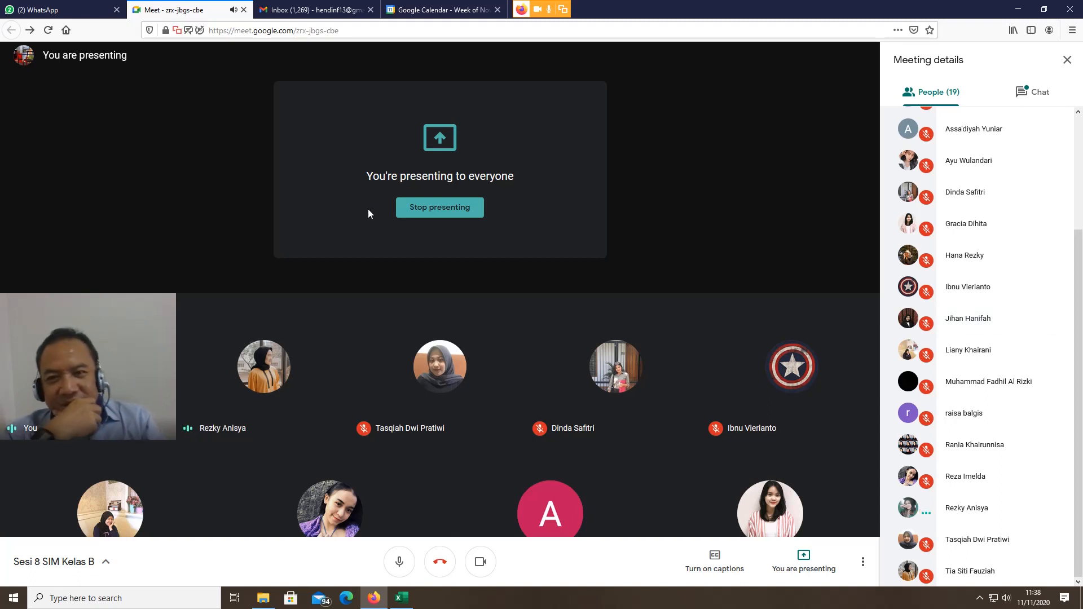
click(401, 598)
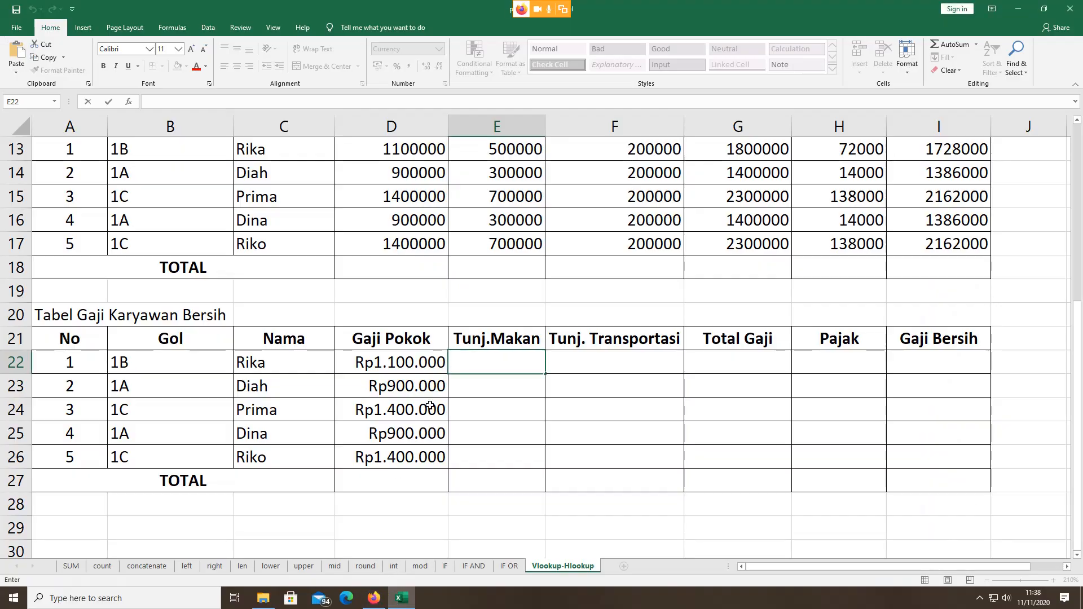
Step: Enter =VLOOKUP(B22;A6:D8;3) in E22 for the meal allowance
text(=)
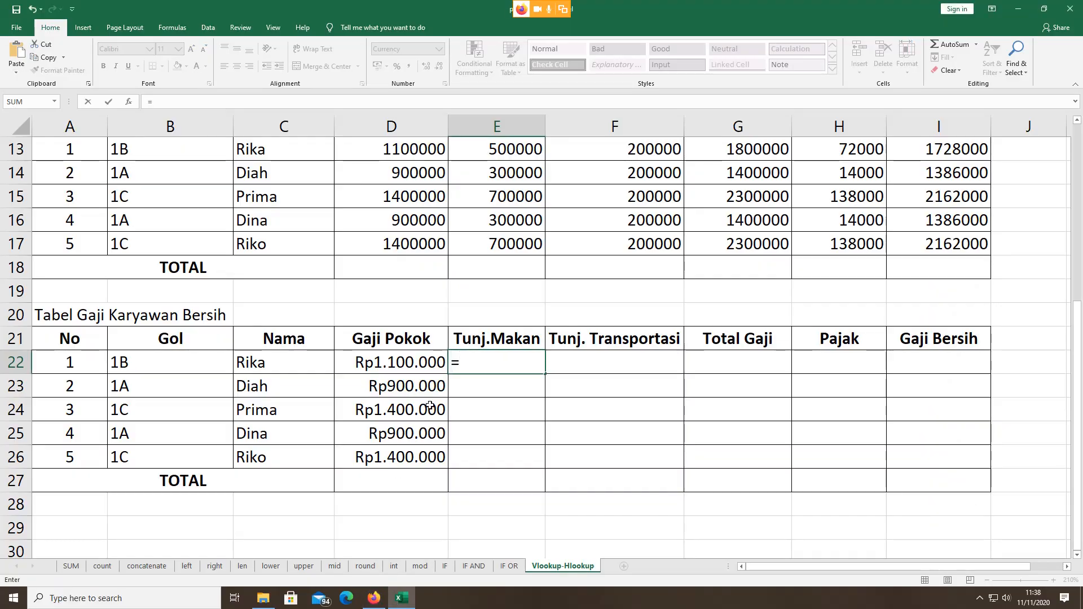
text(v)
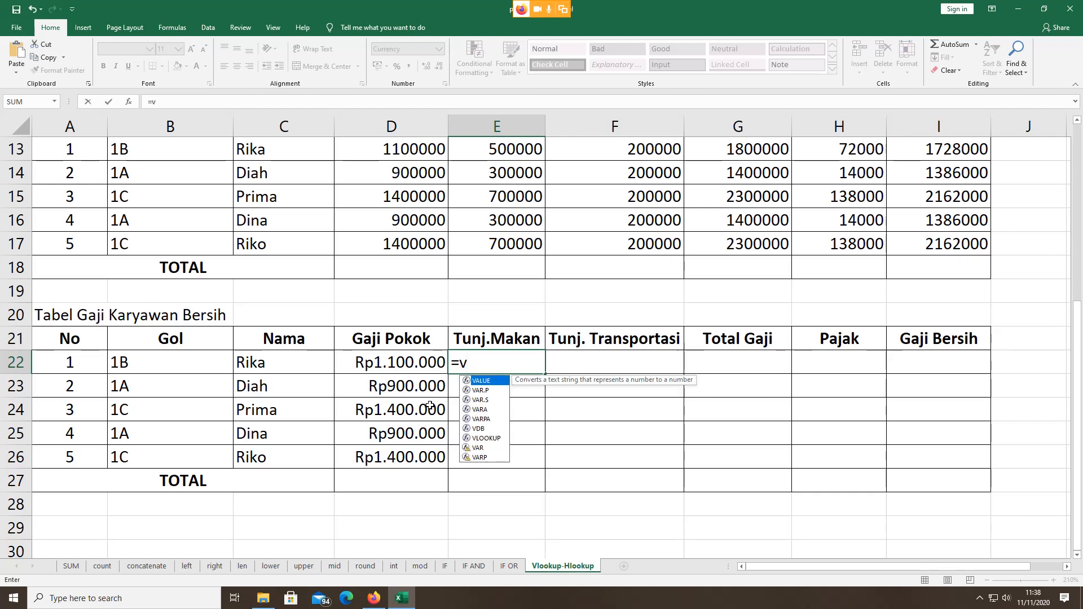
text(l)
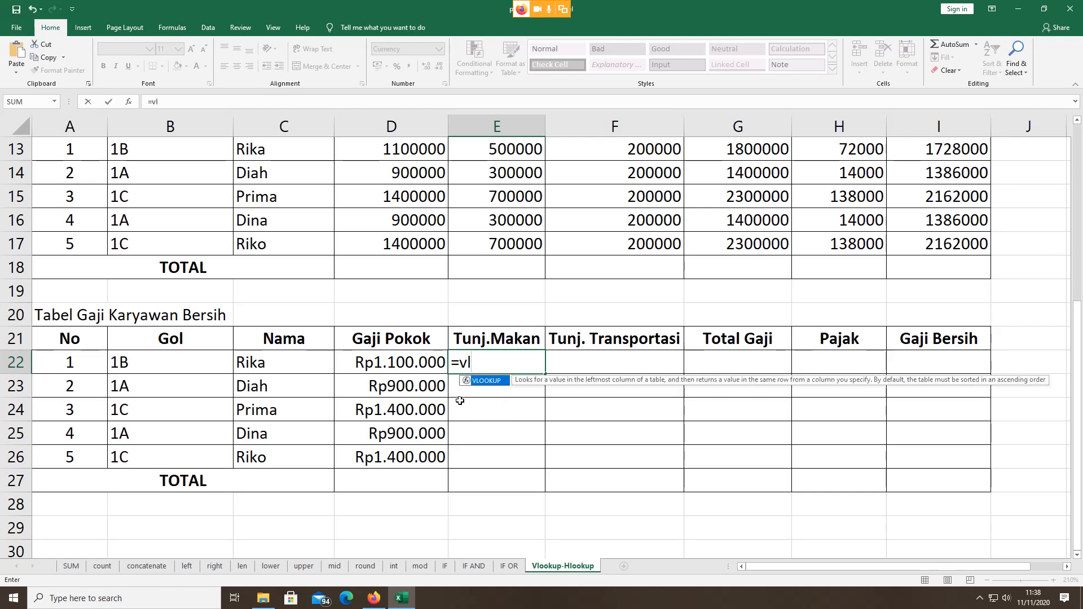
double_click(498, 382)
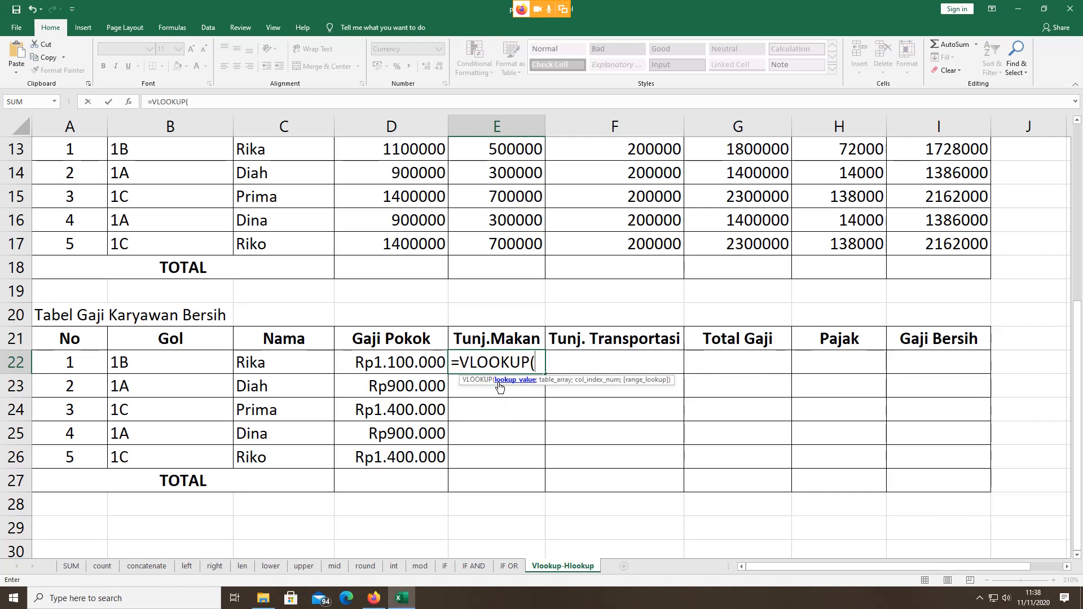
click(166, 362)
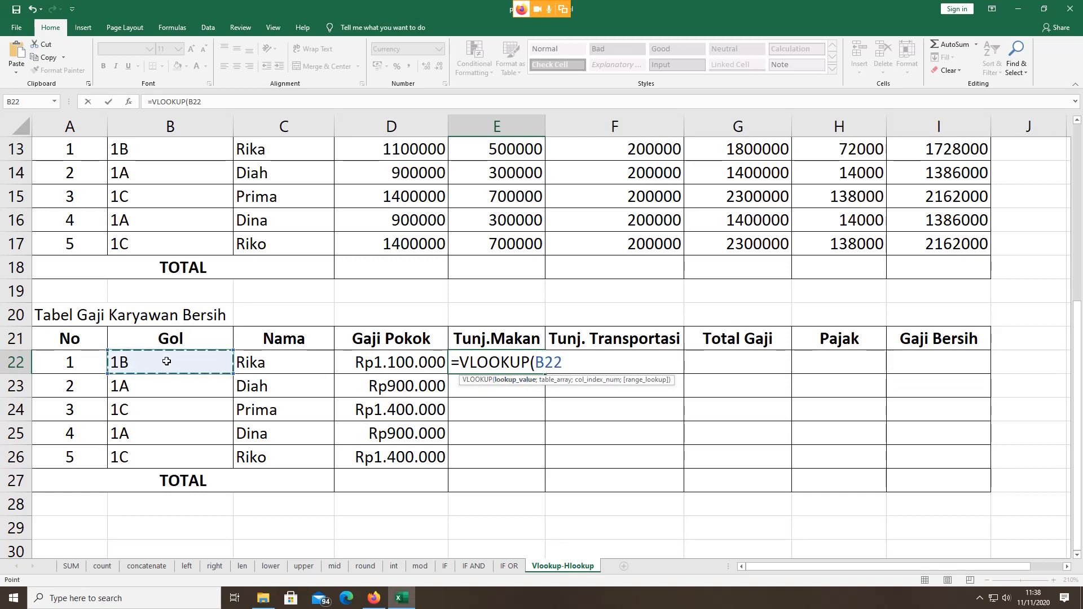
text(;)
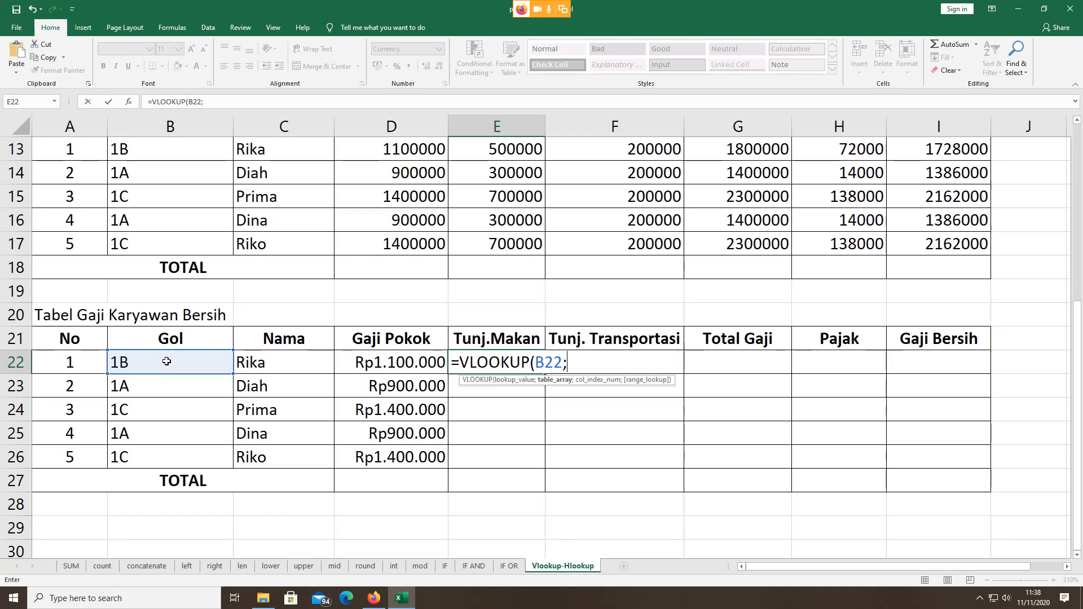
scroll(169, 355, up, 4)
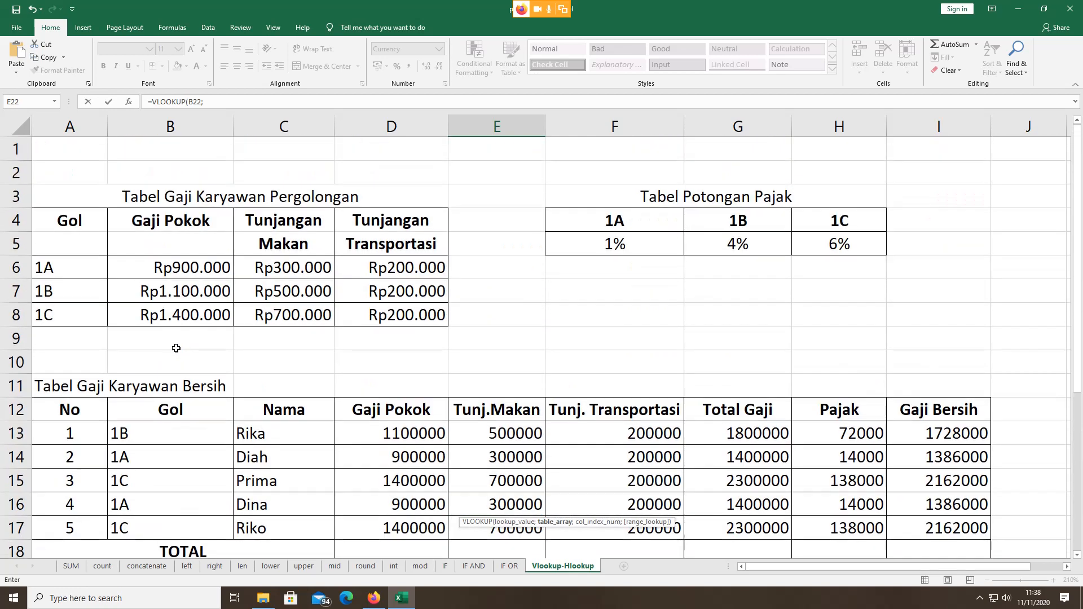
click(45, 265)
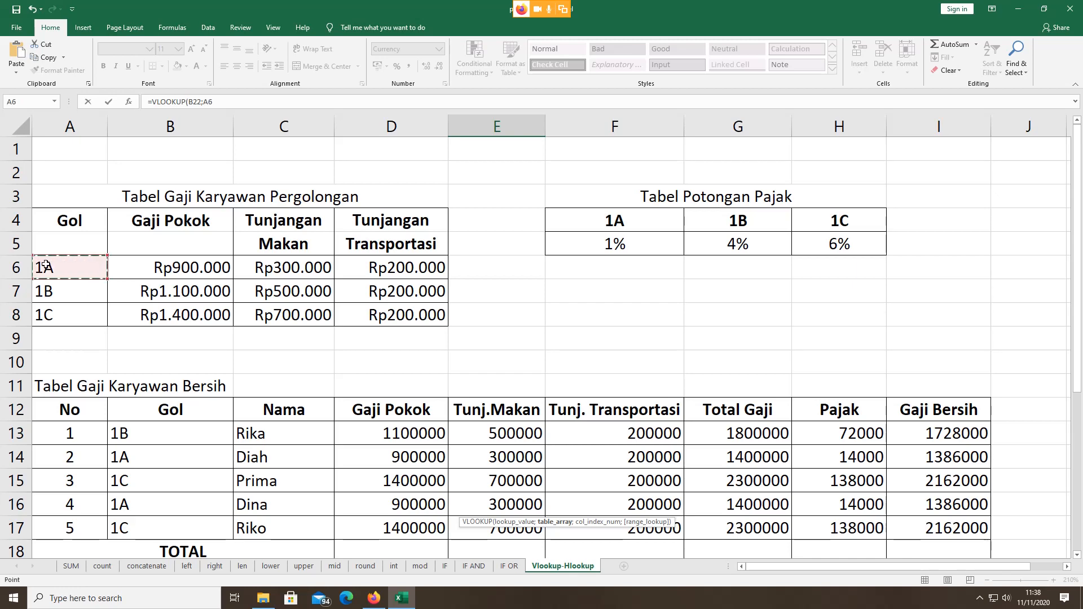
drag(45, 265, 445, 269)
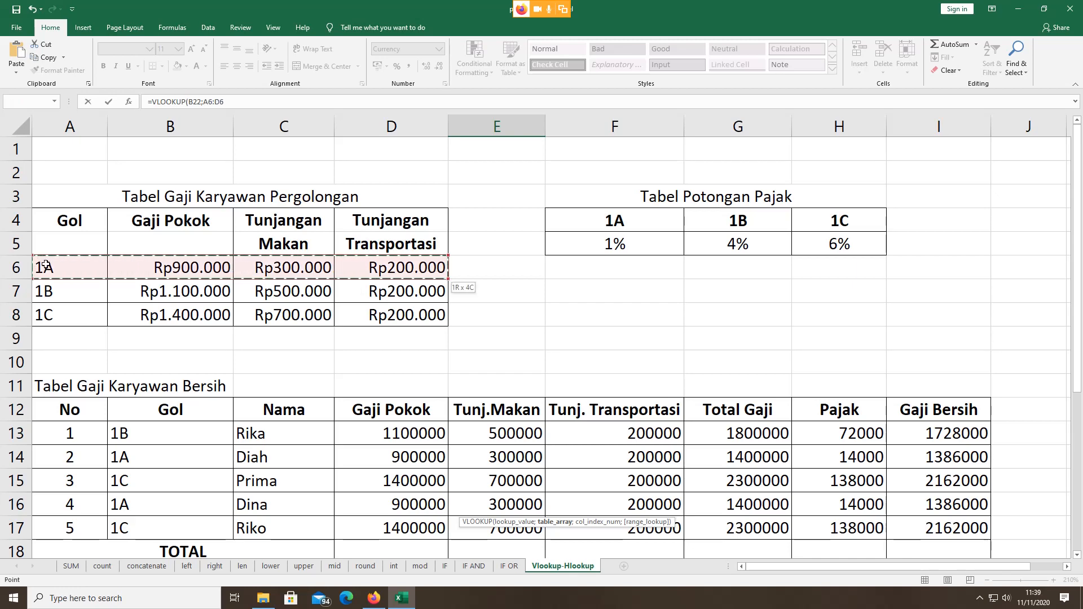
key(shift+Down)
key(shift+Down)
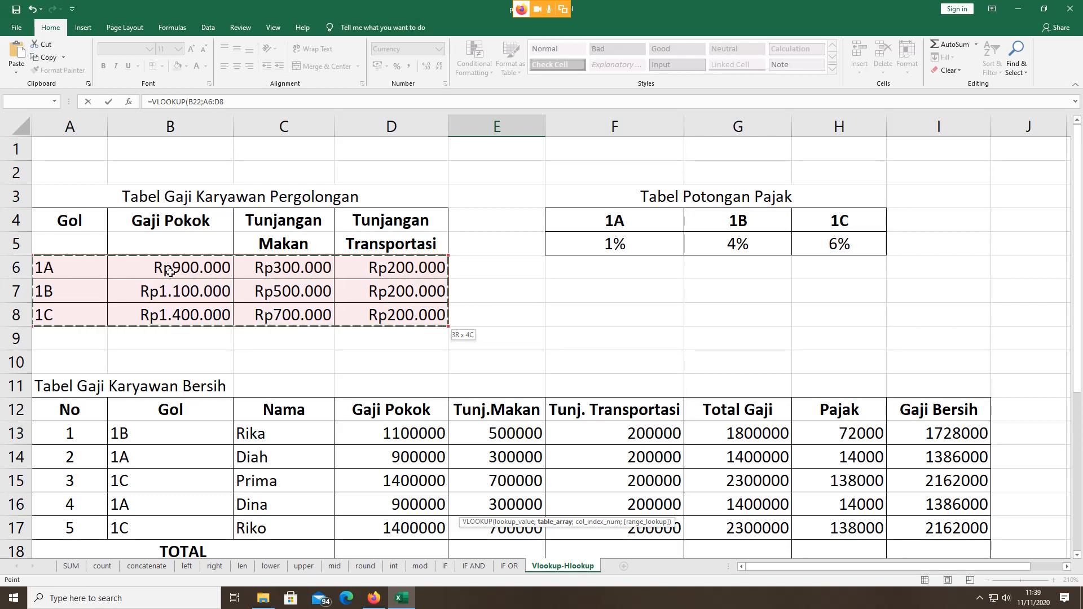
scroll(170, 273, down, 1)
scroll(170, 273, down, 2)
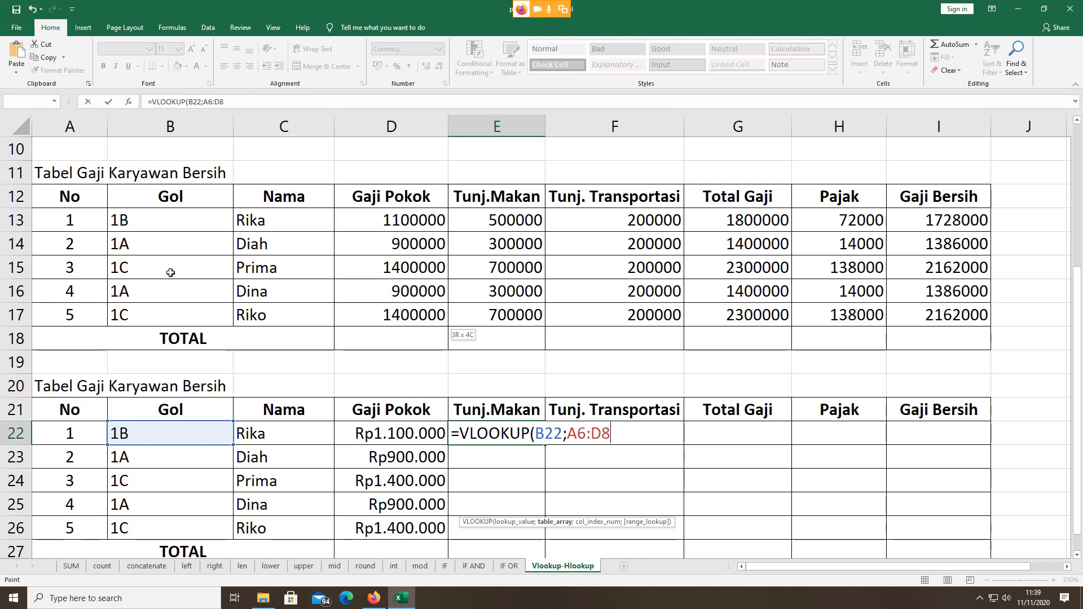
text(;)
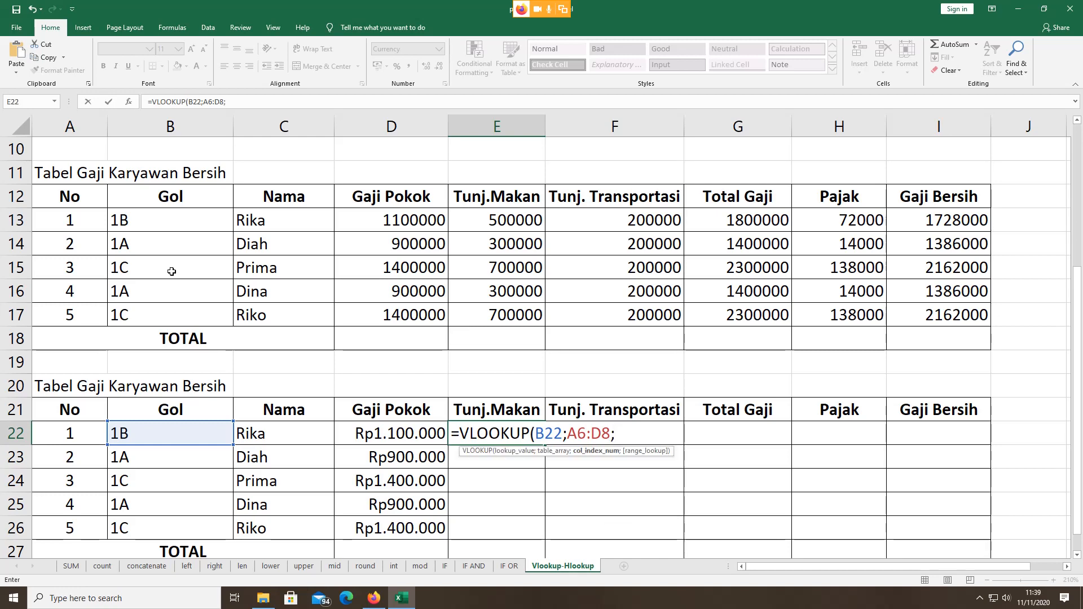
text(3))
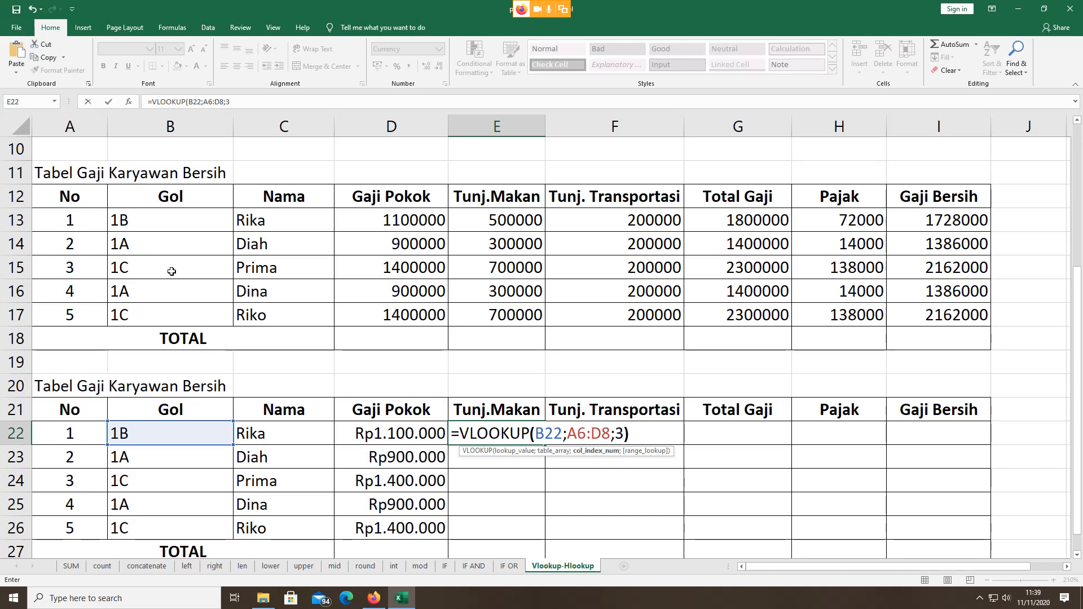
Step: Make the range $A$6:$D$8 absolute and fill E22's formula down to E26
click(567, 433)
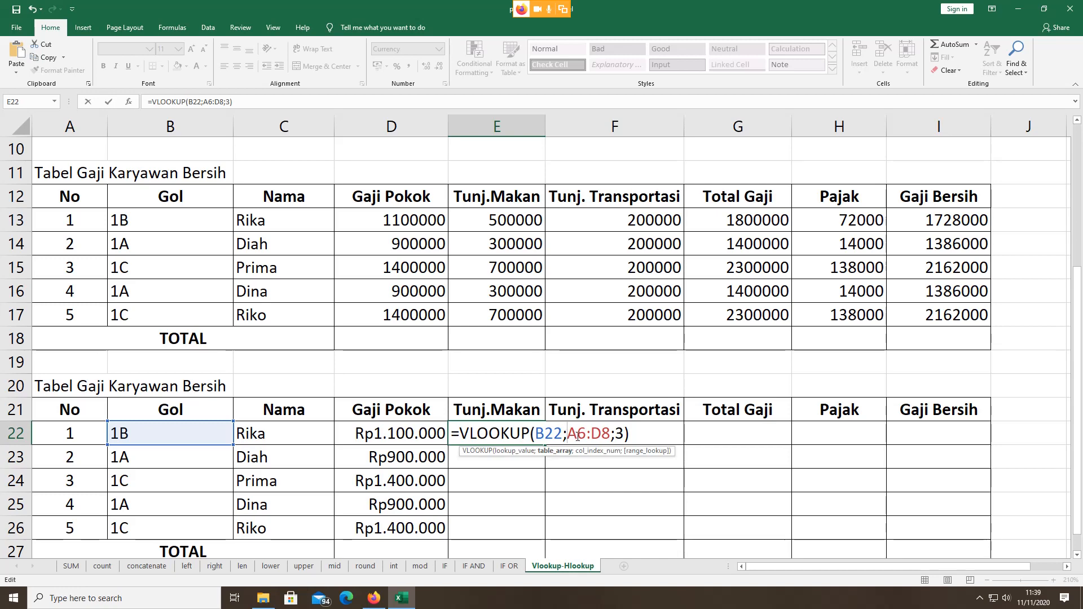
key(F4)
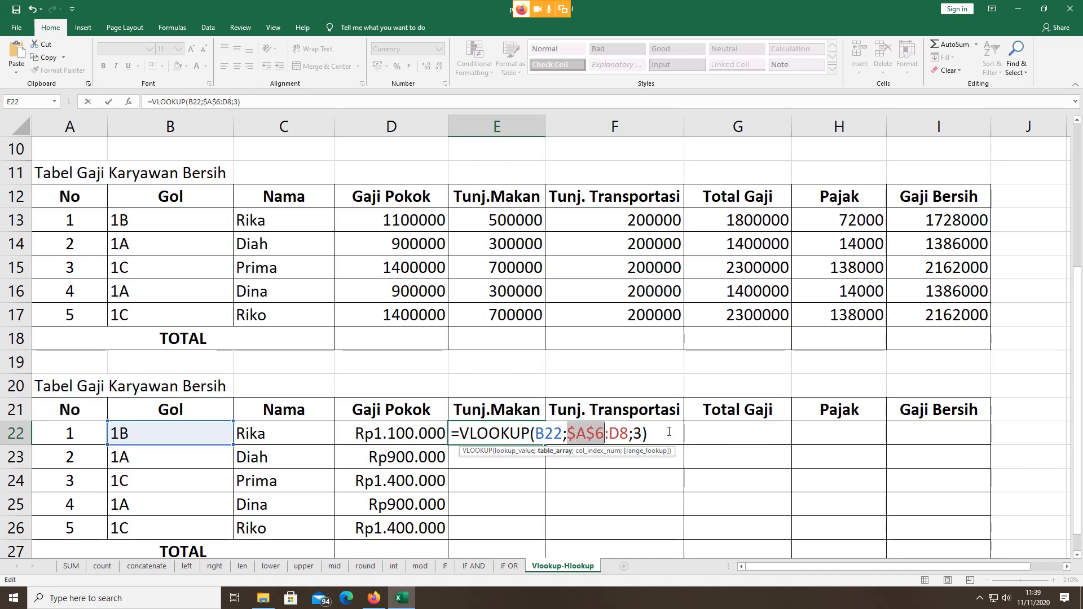
click(612, 434)
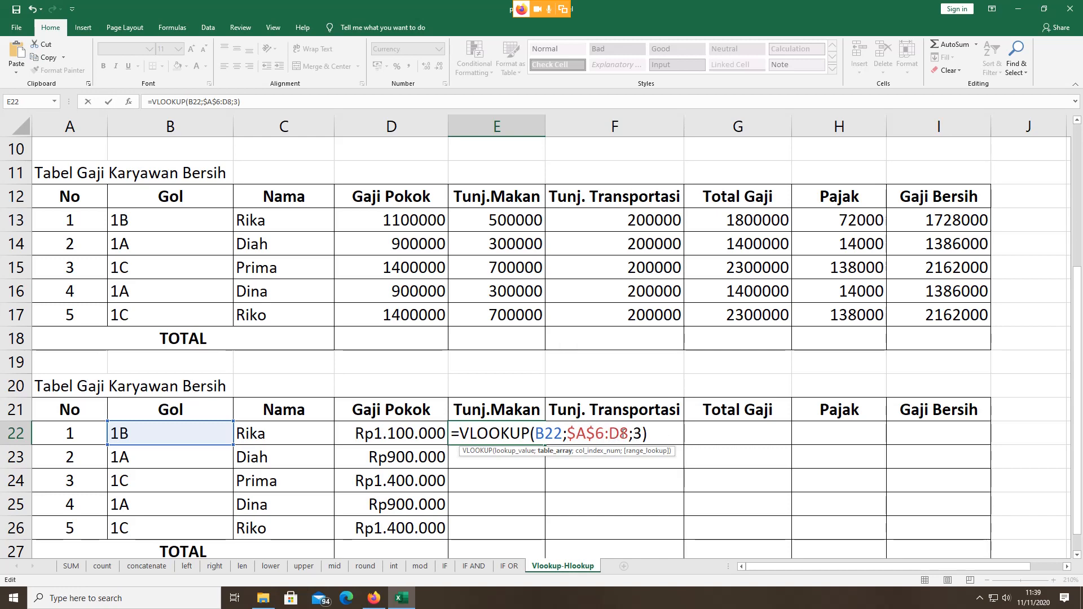
key(F4)
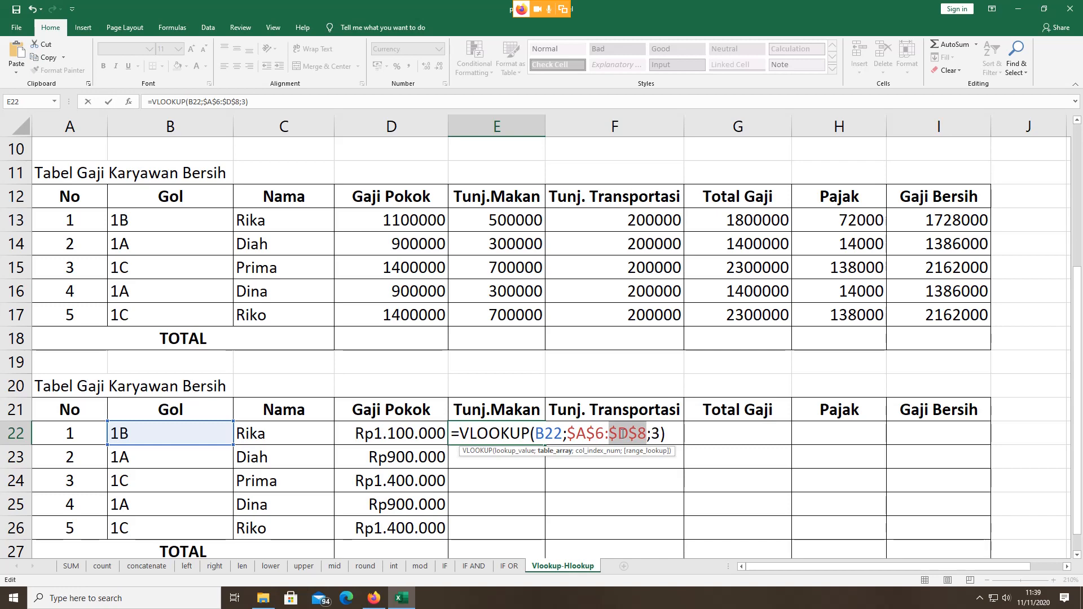
key(Return)
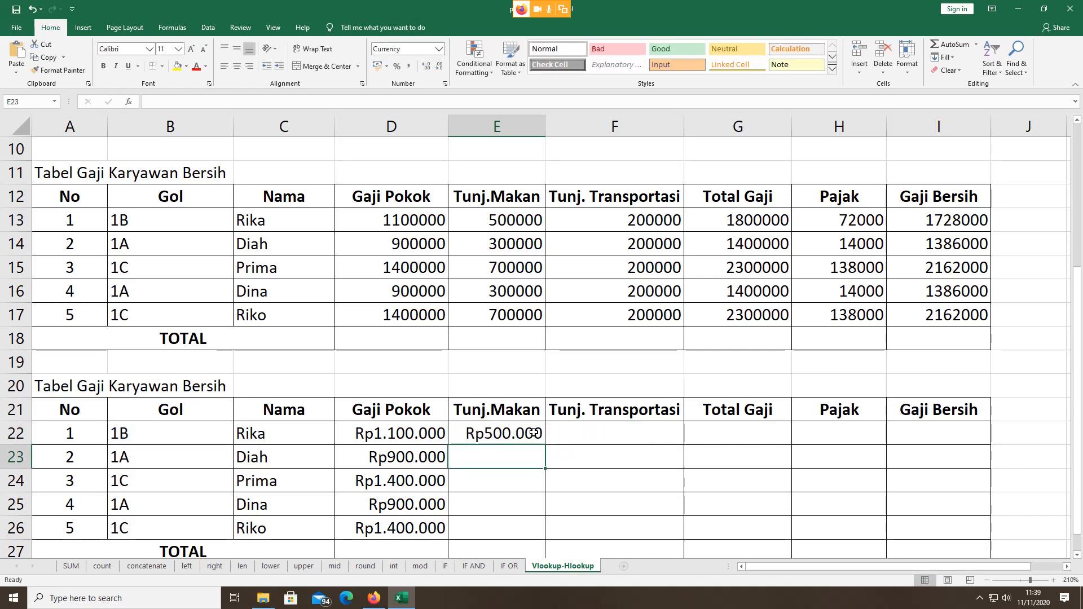
click(534, 433)
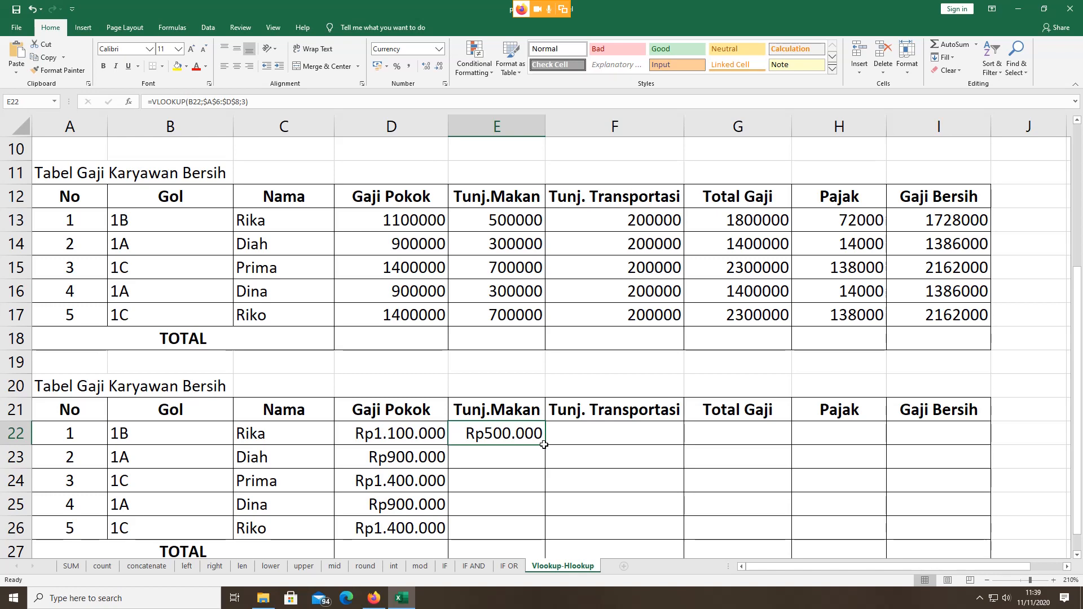
drag(543, 445, 545, 446)
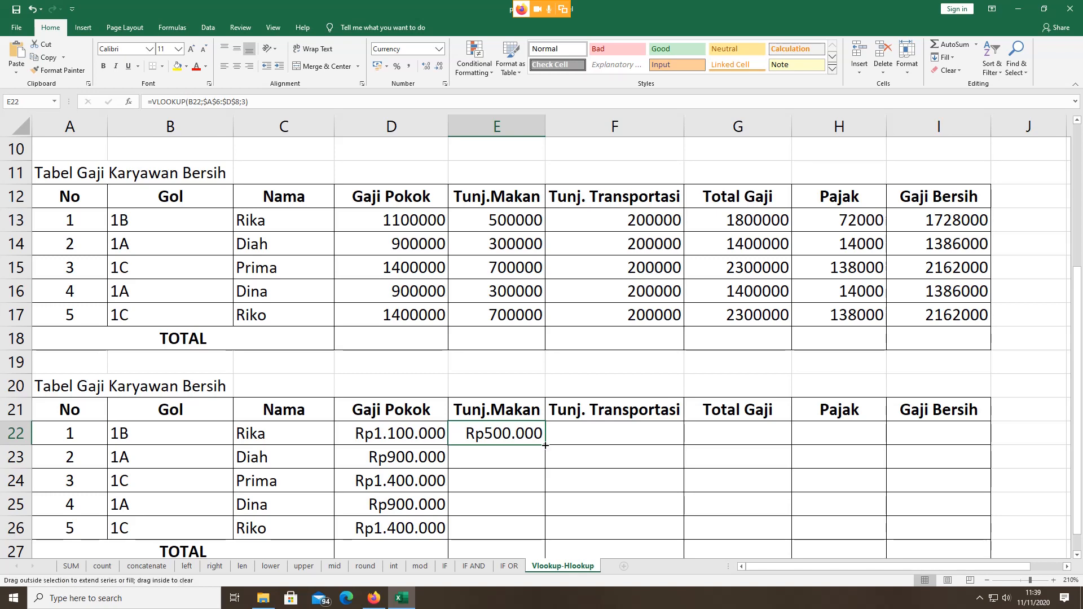
drag(545, 445, 543, 530)
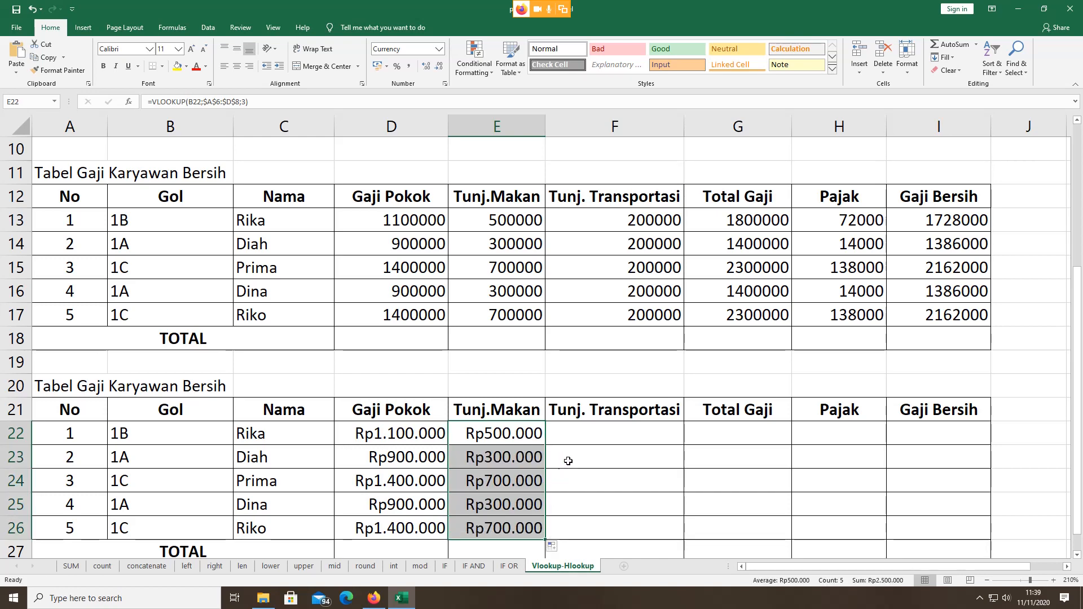
Step: Briefly check the video meeting and return to the salary workbook
click(584, 434)
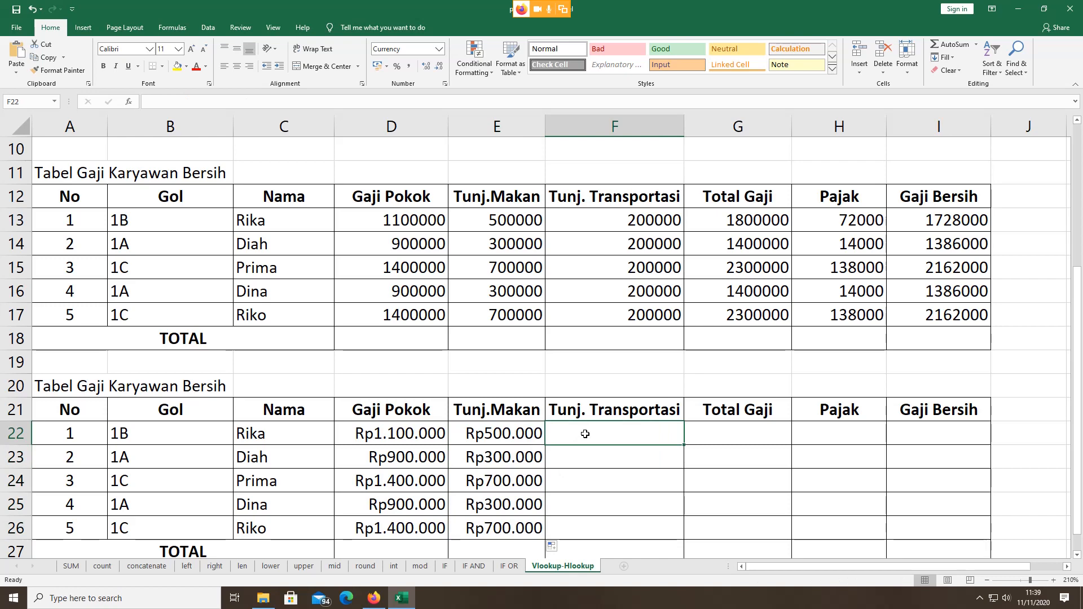
click(374, 598)
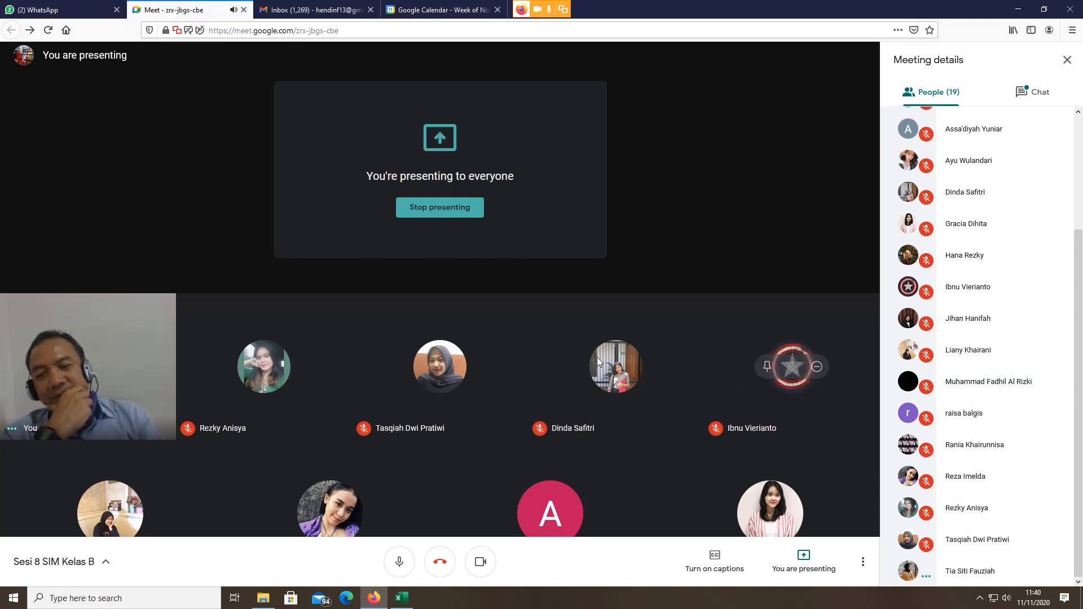
click(401, 598)
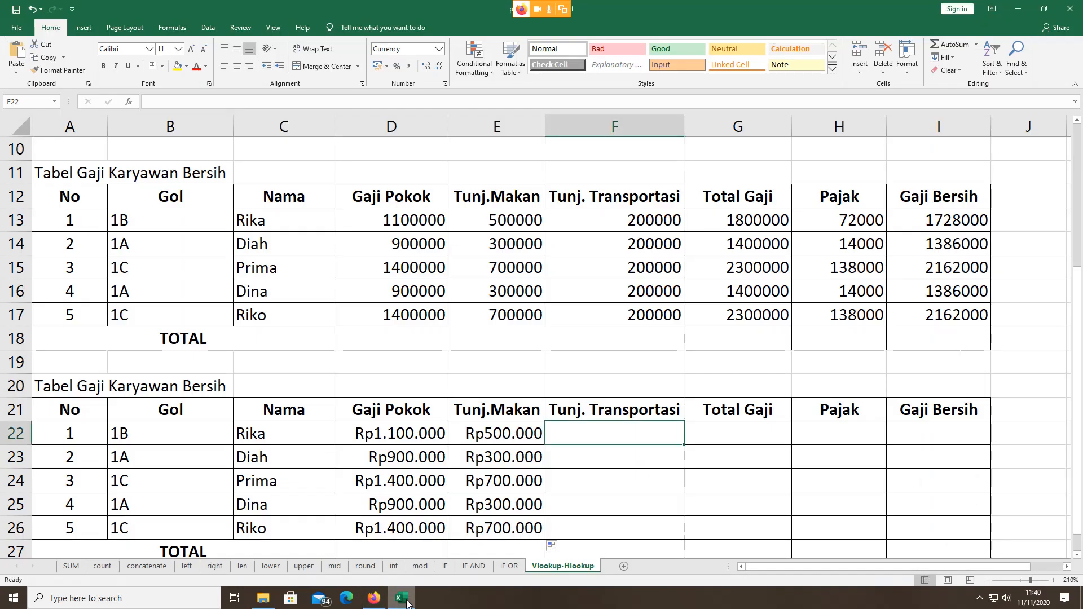
Step: Enter =VLOOKUP(B22;A6:D8;4) in F22 for the transport allowance
double_click(595, 440)
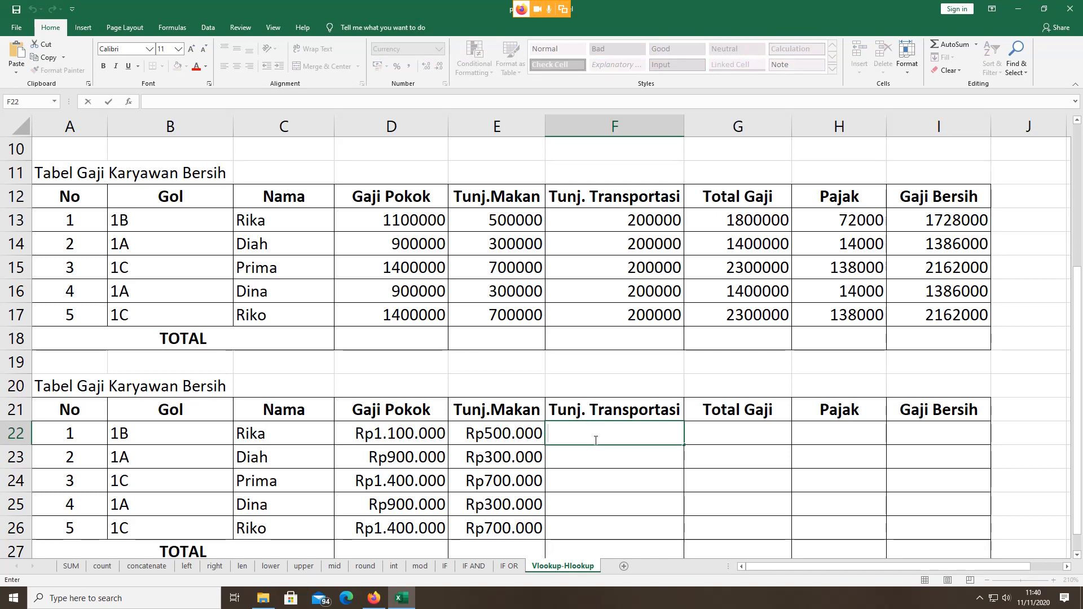
text(=)
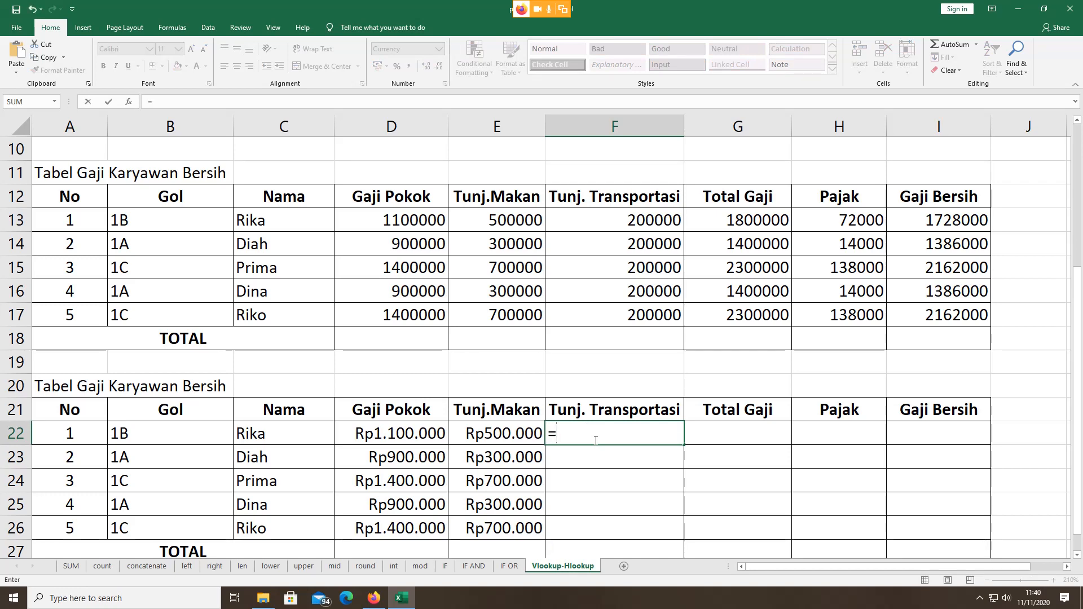
text(vlo)
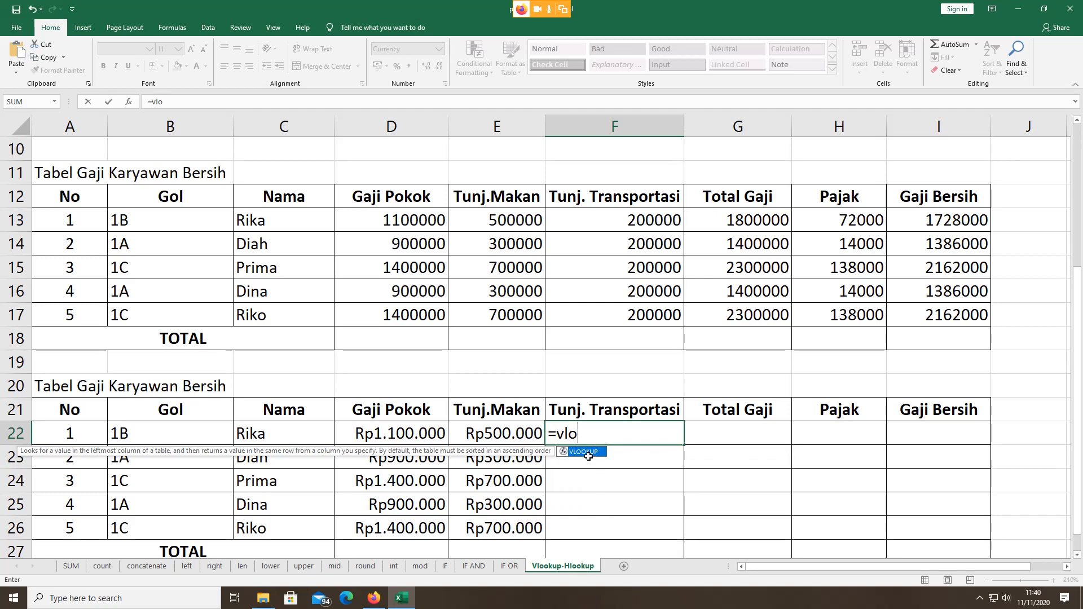
double_click(589, 453)
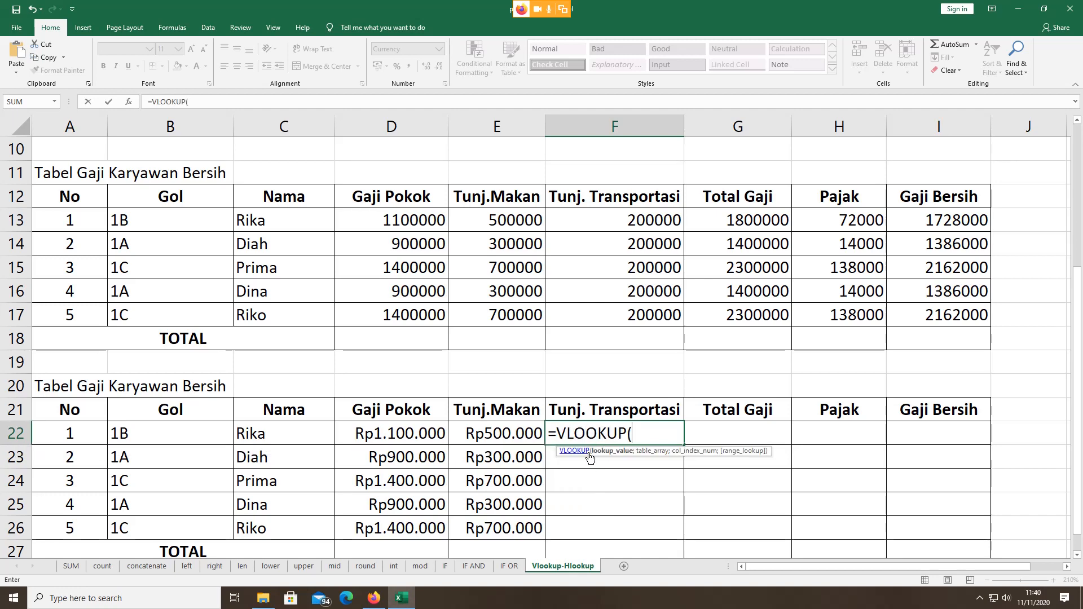
click(186, 436)
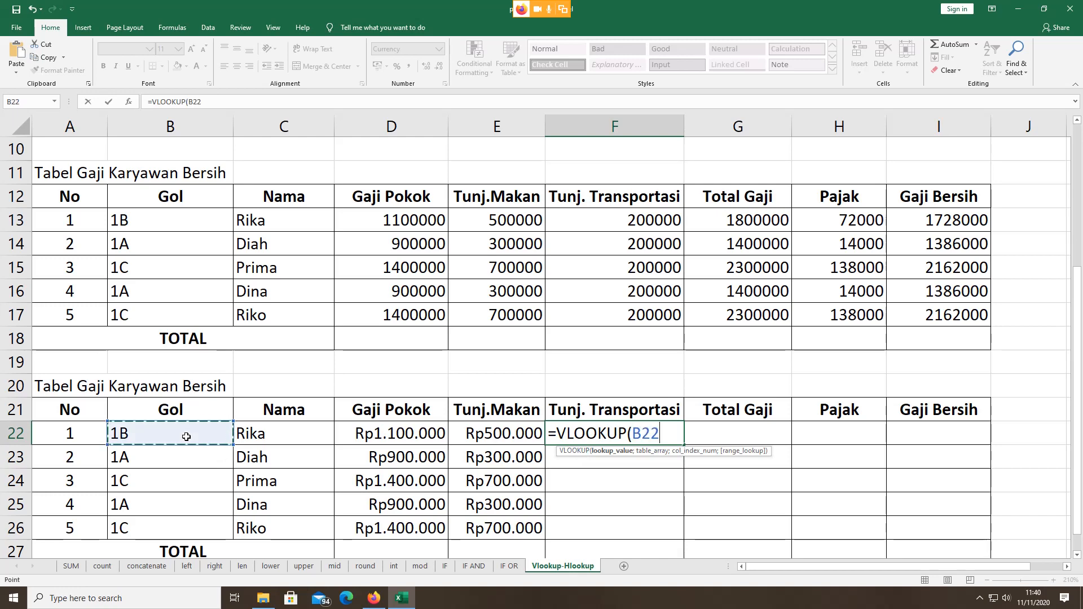
text(;)
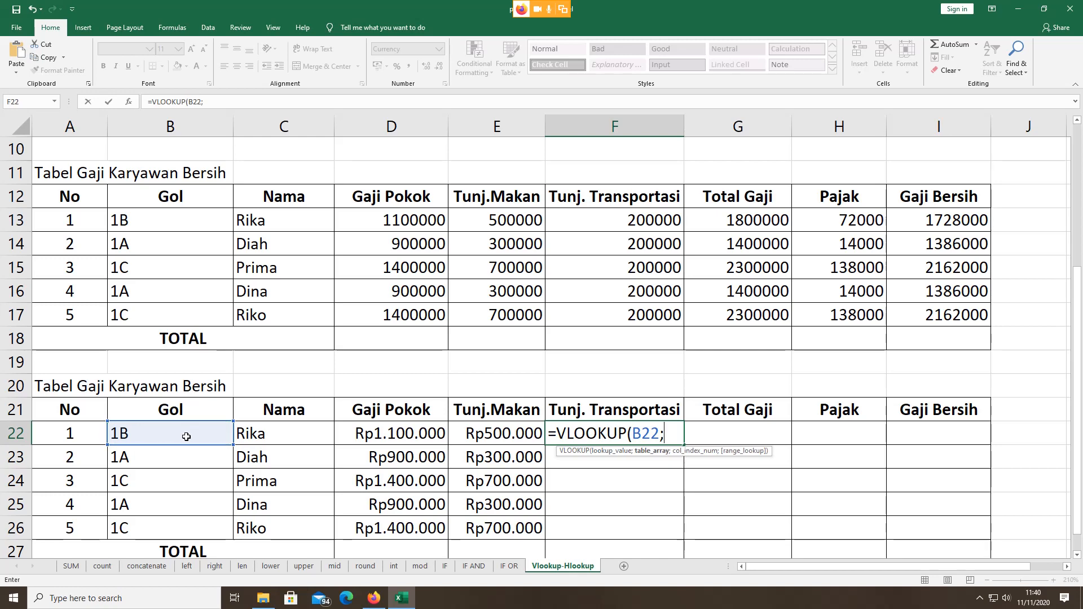
scroll(308, 331, up, 3)
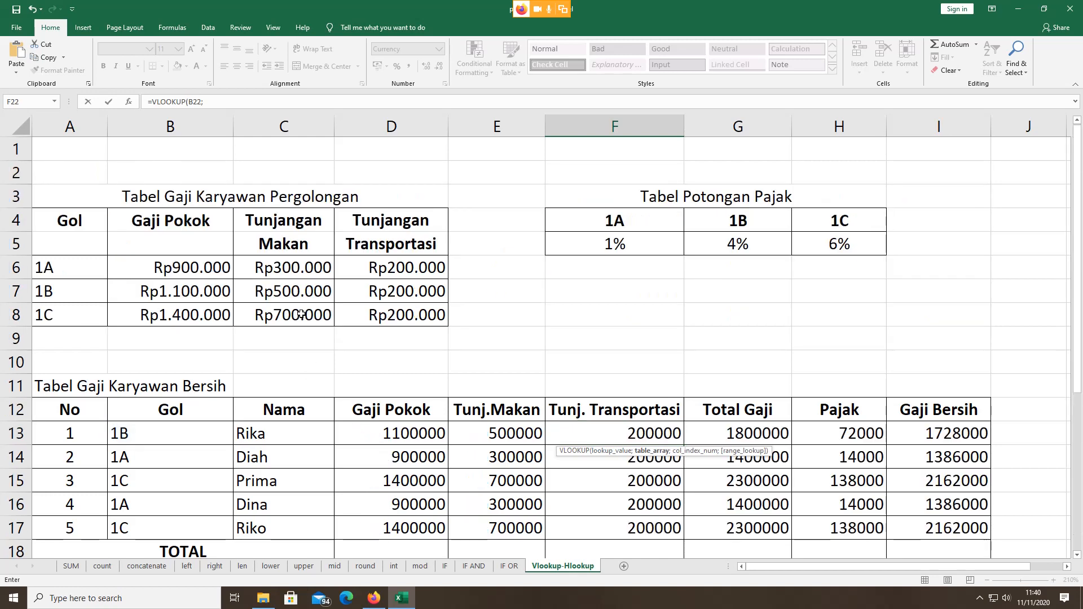
click(85, 271)
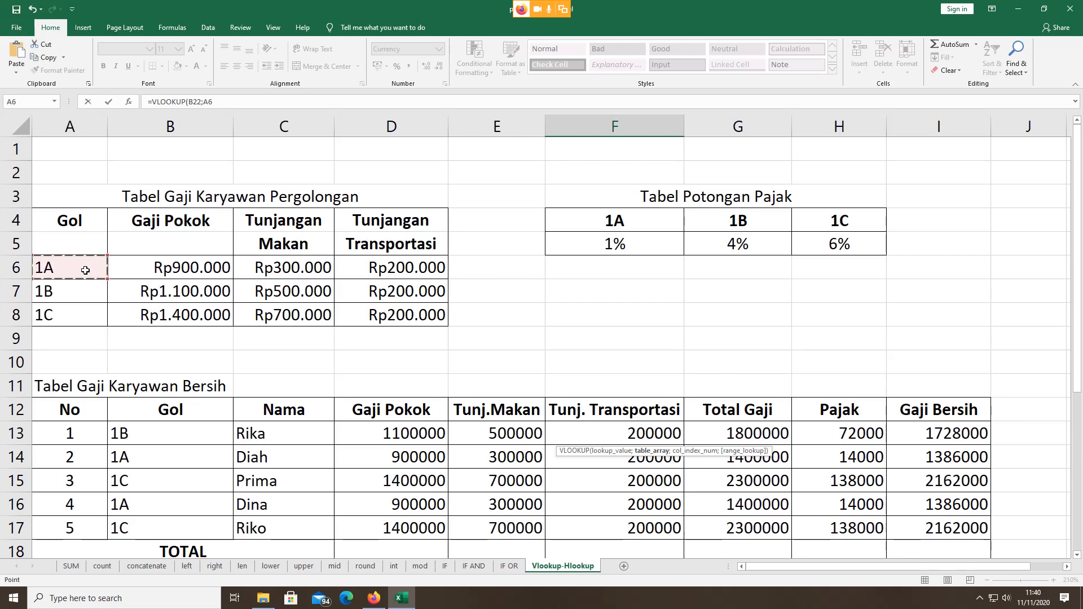
key(shift+Right)
key(shift+Right)
key(shift+Right)
key(shift+Down)
key(shift+Down)
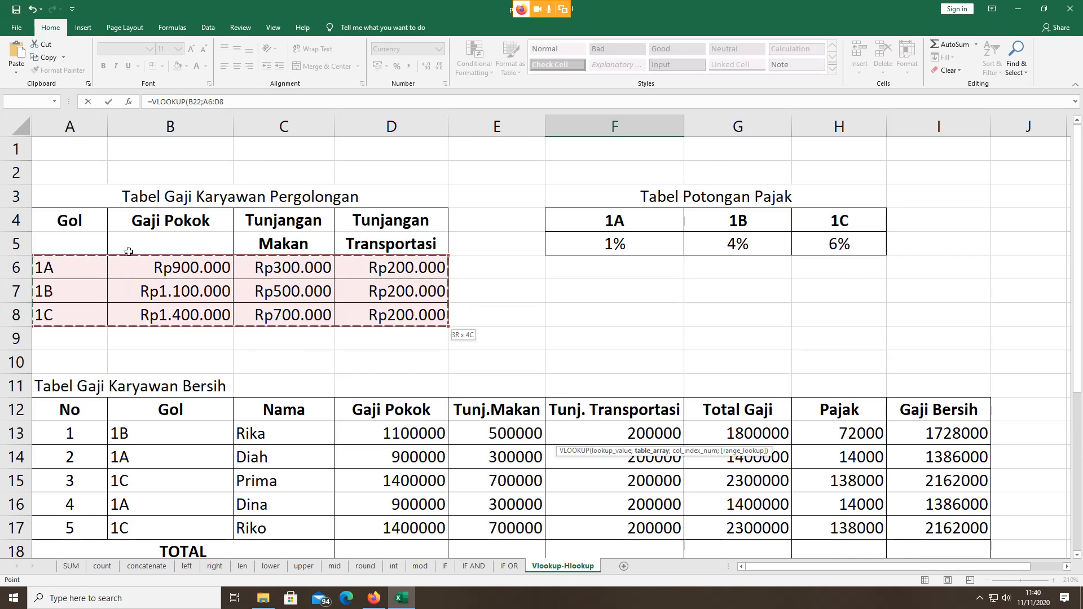
scroll(128, 252, down, 4)
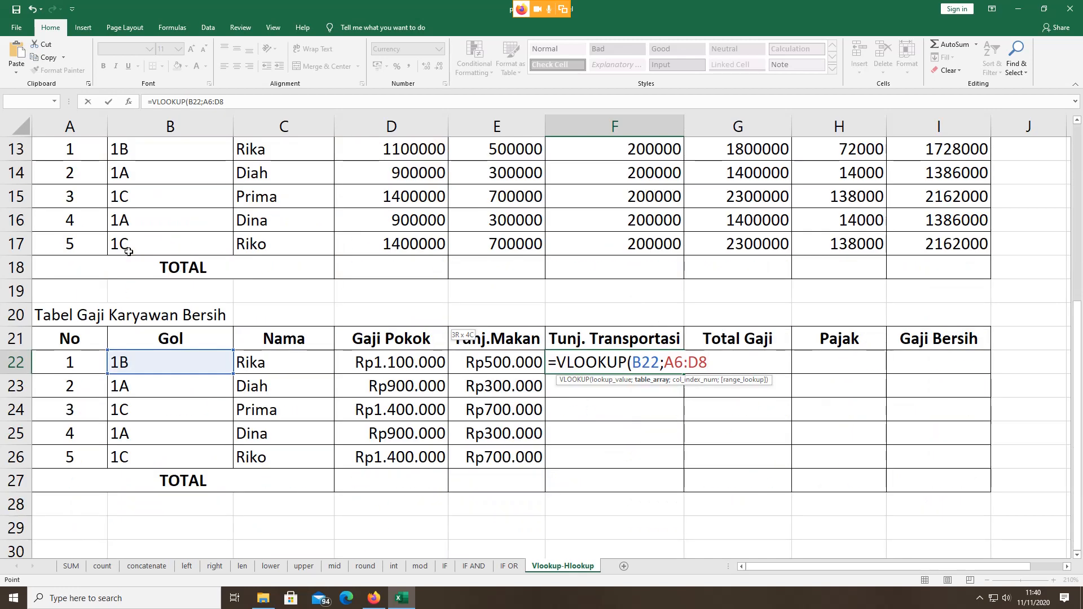
text(;)
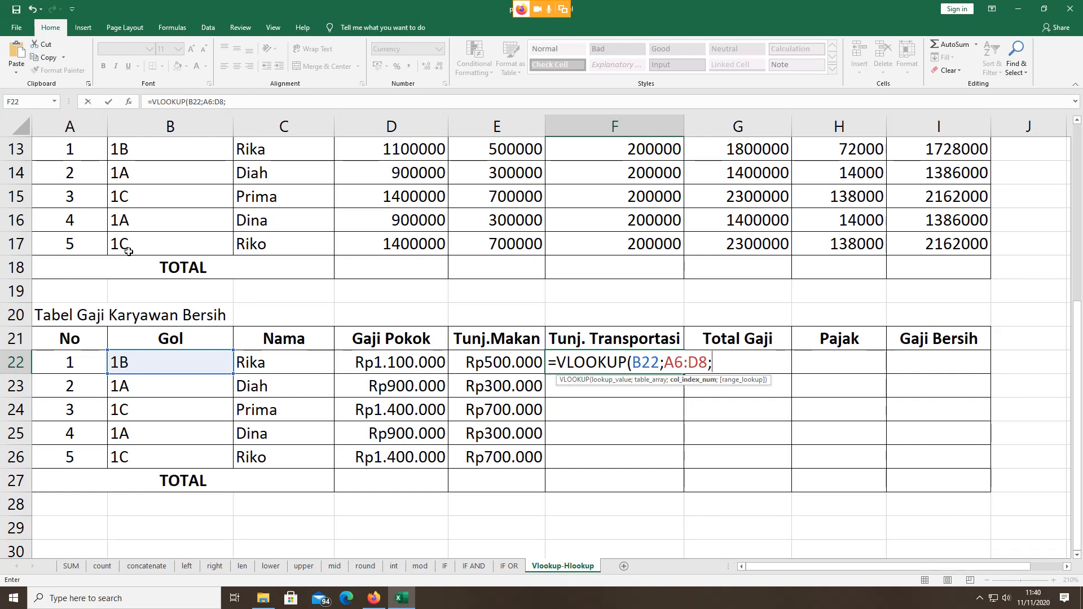
scroll(246, 221, up, 4)
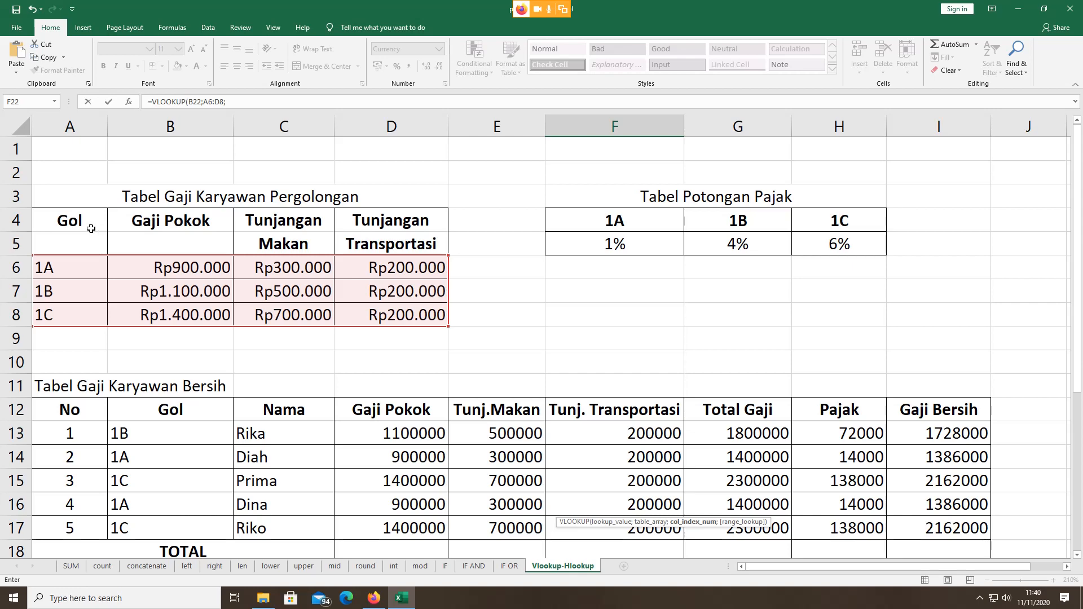
scroll(441, 346, down, 4)
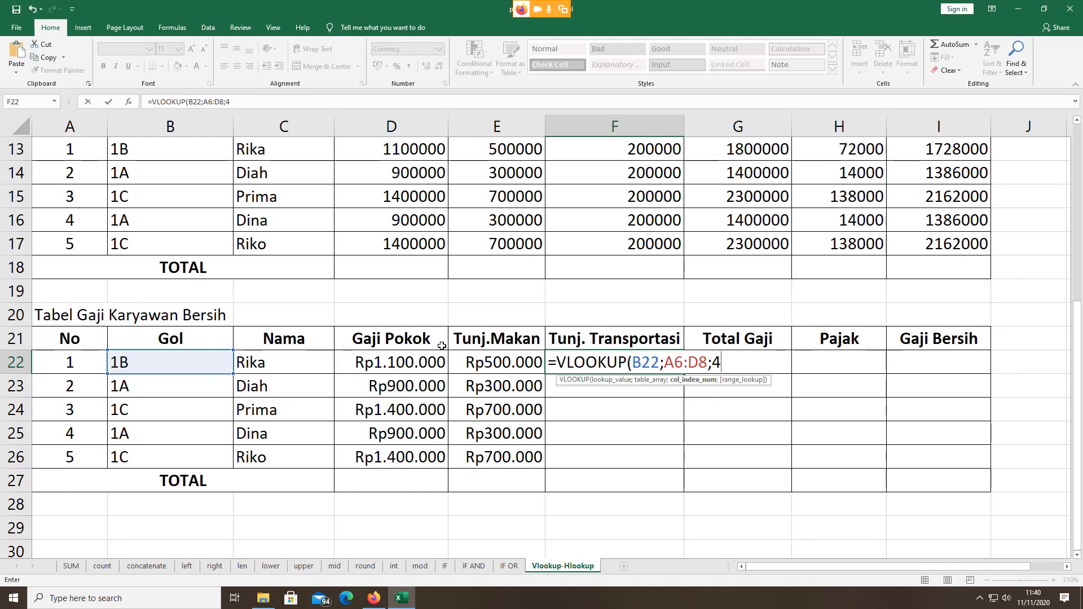
text())
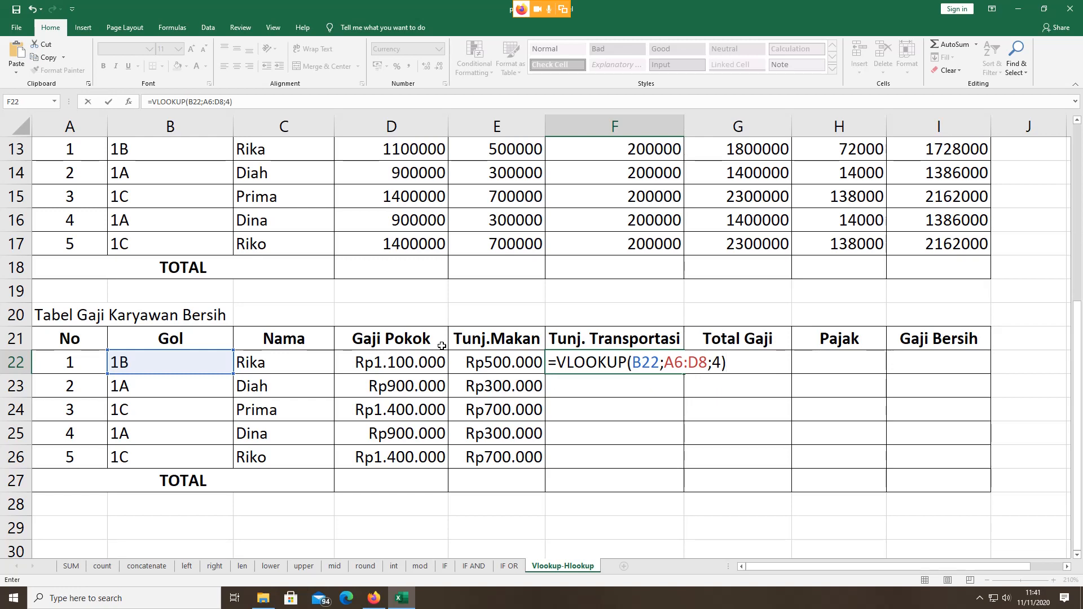
Step: Make the range $A$6:$D$8 absolute and fill F22's formula down to F26
click(666, 363)
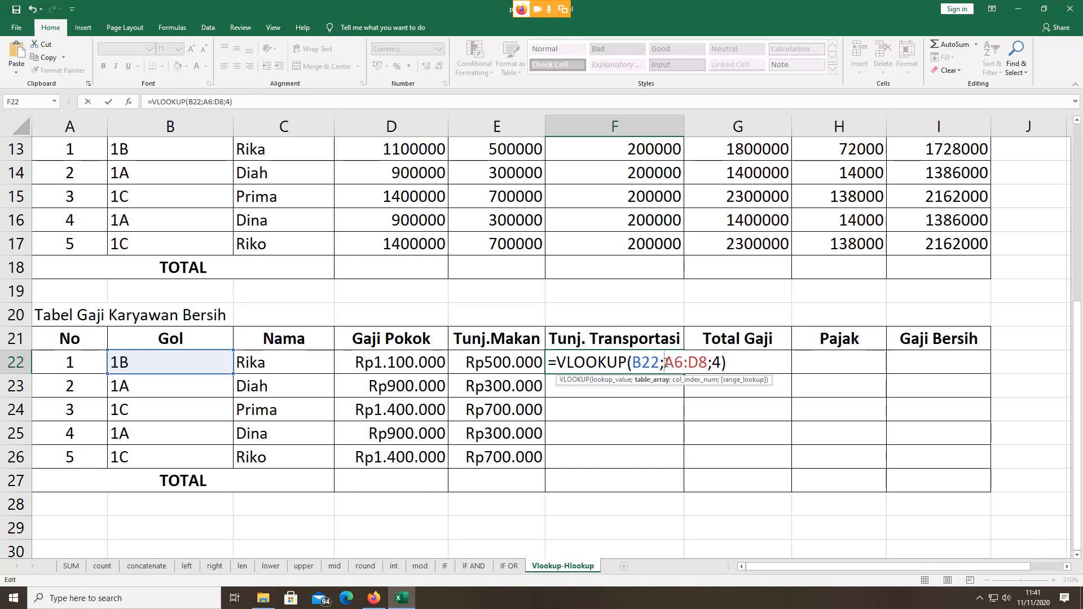
key(F4)
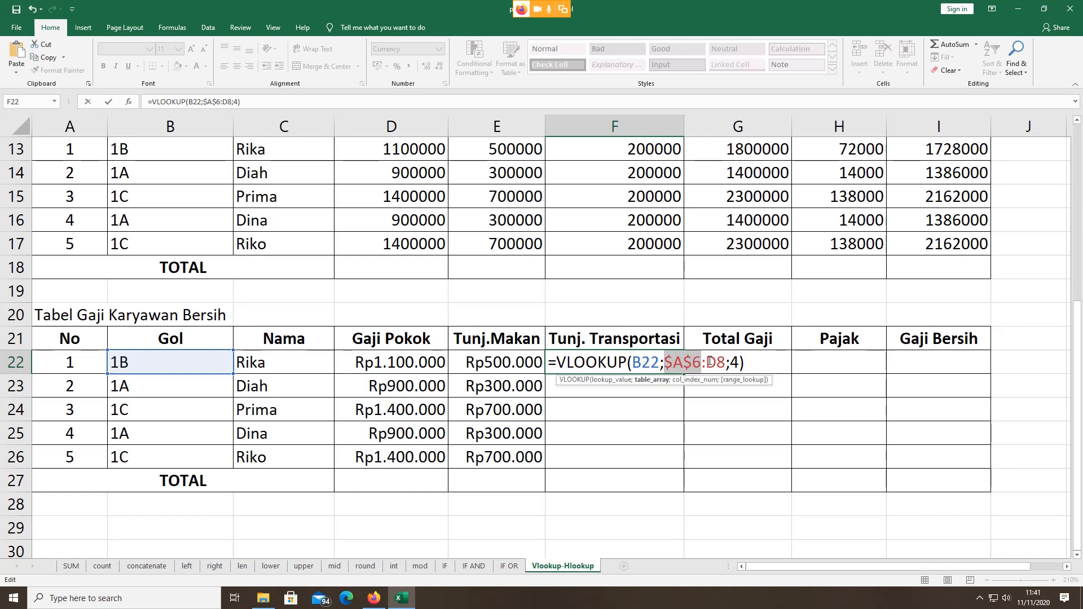
click(706, 362)
key(F4)
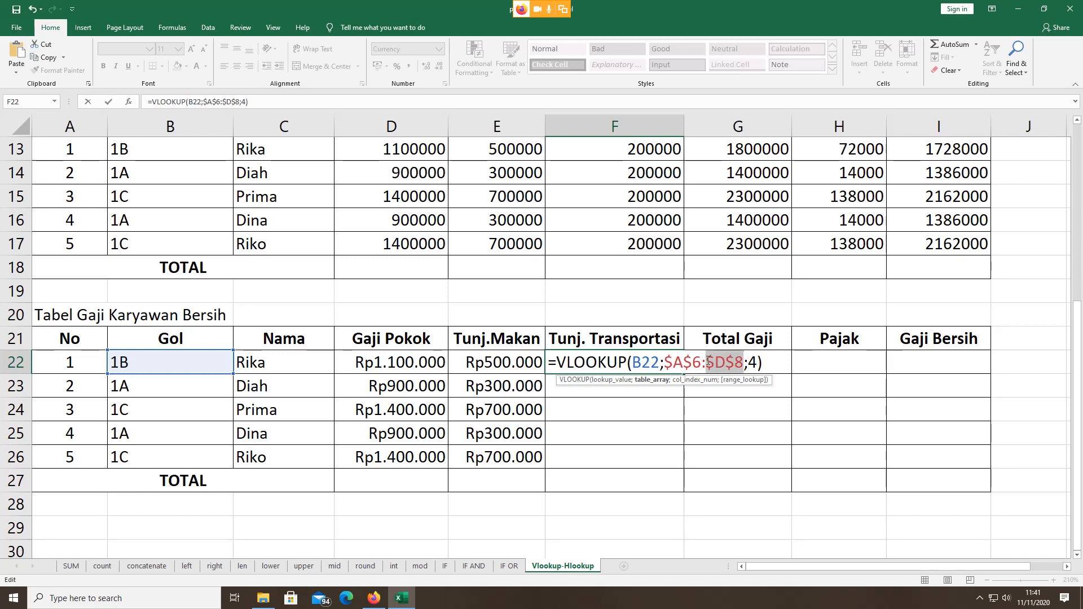
key(Return)
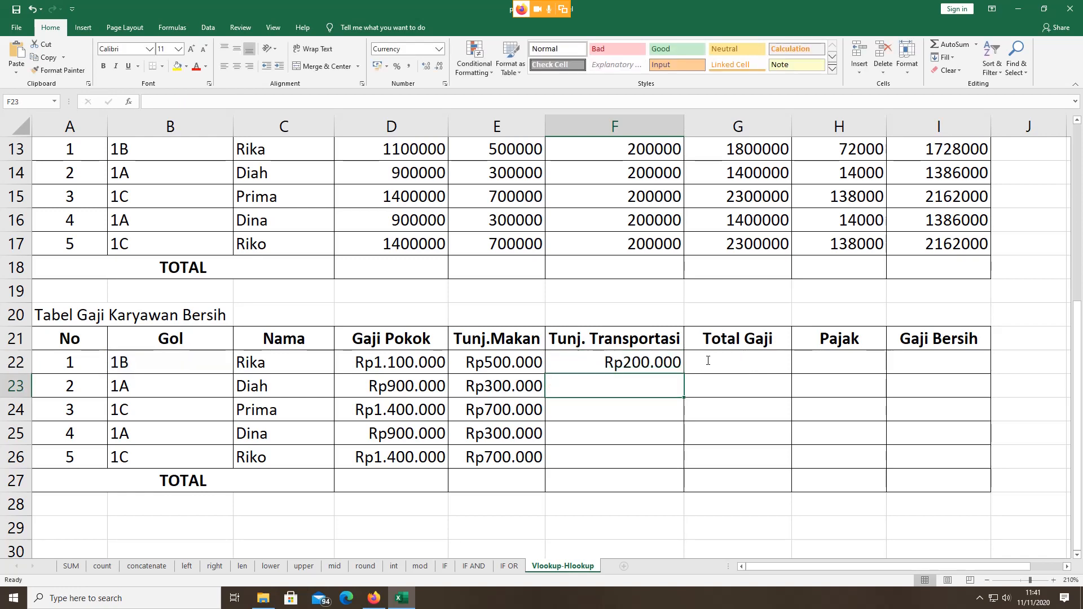
click(649, 359)
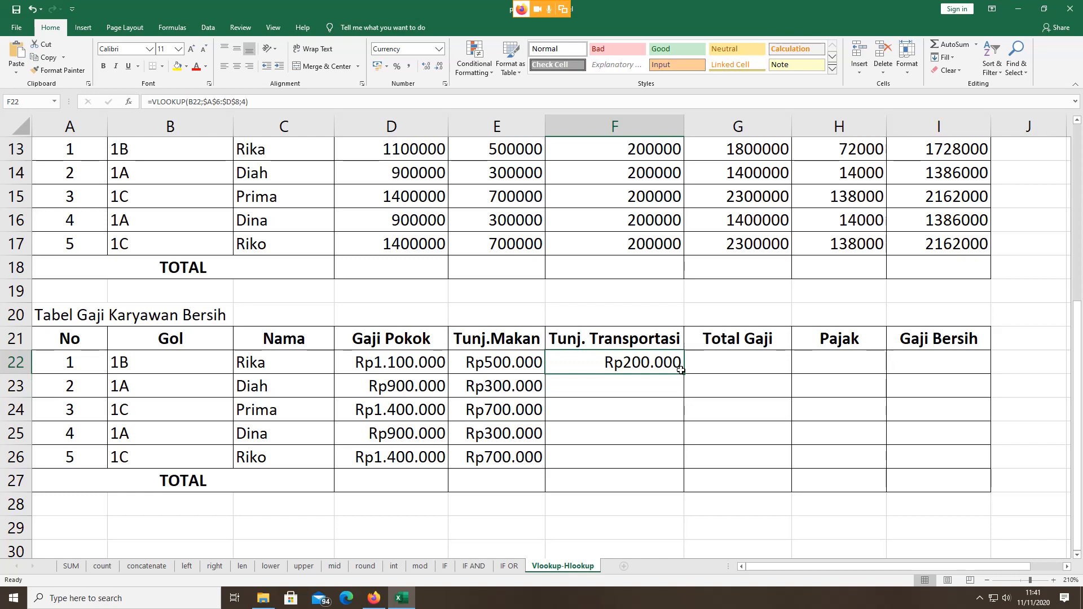
drag(683, 374, 674, 464)
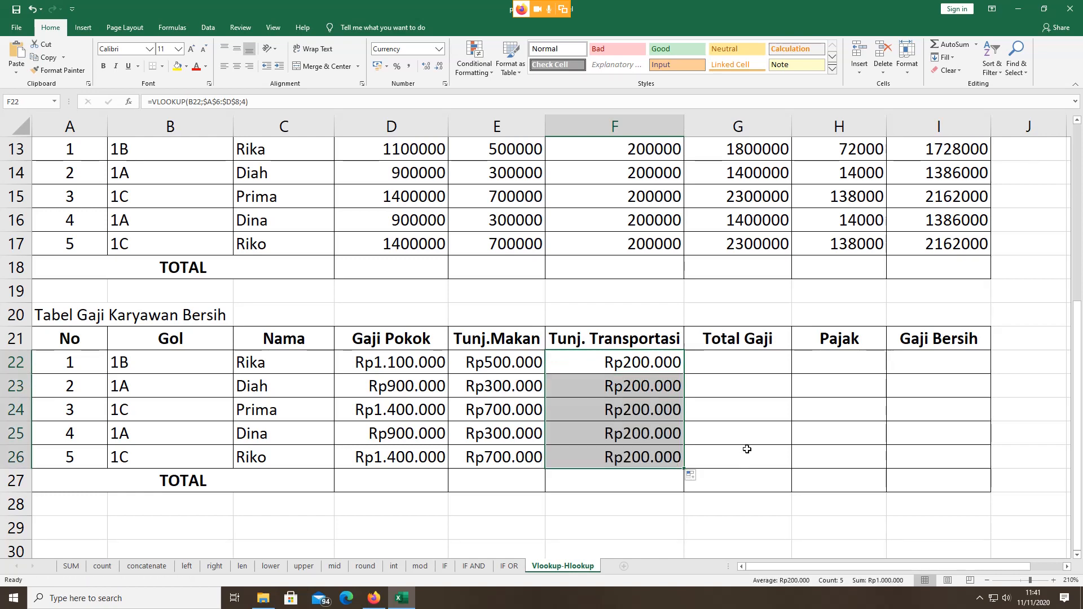
click(742, 366)
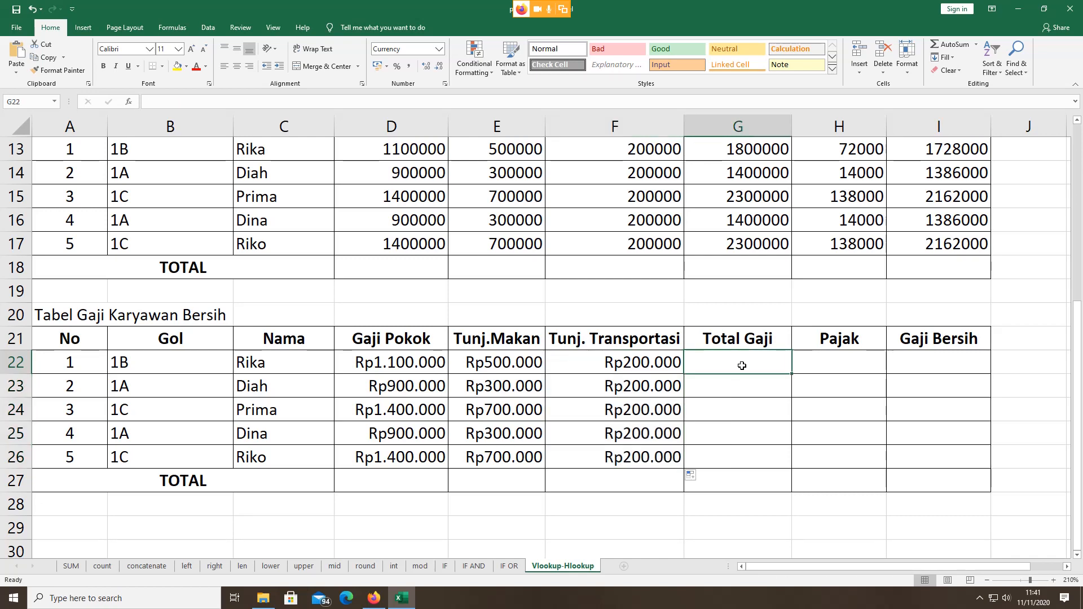
Step: Total D22:F22 with =SUM in G22 and fill it down to G26
text(=)
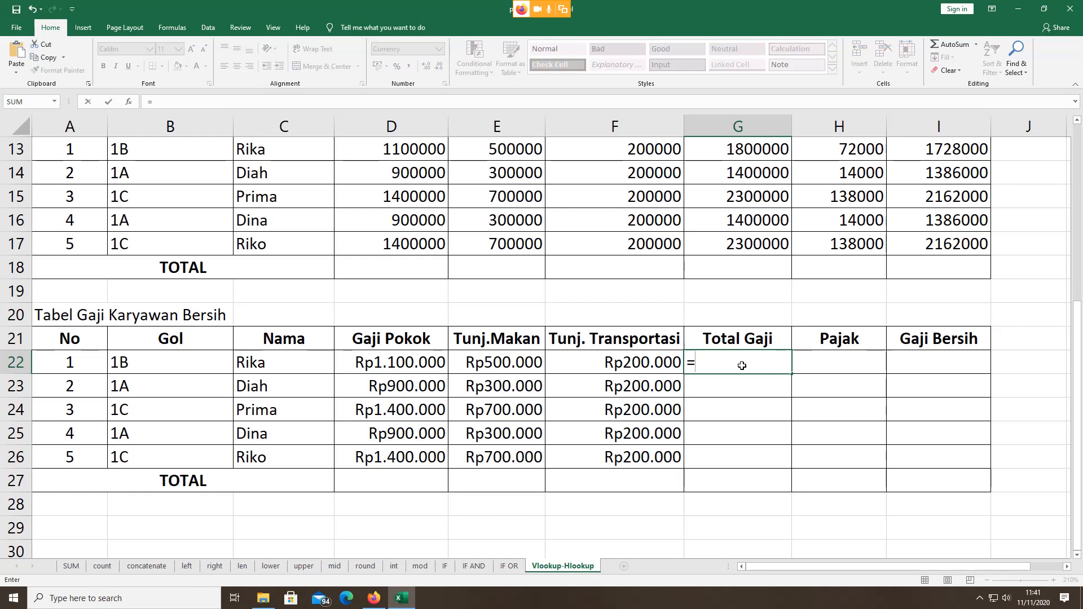
click(938, 40)
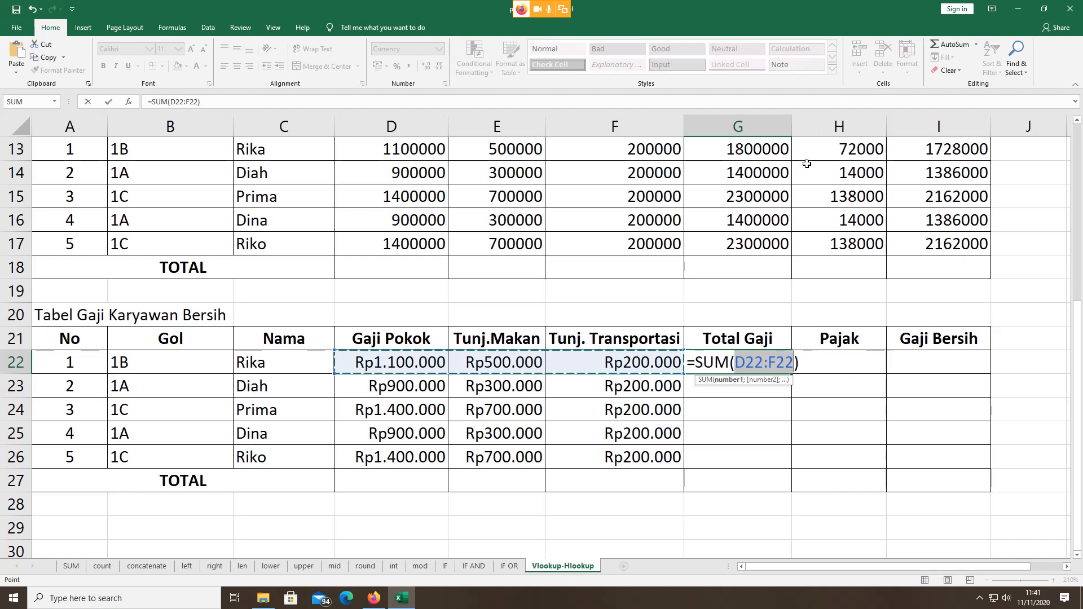
key(Return)
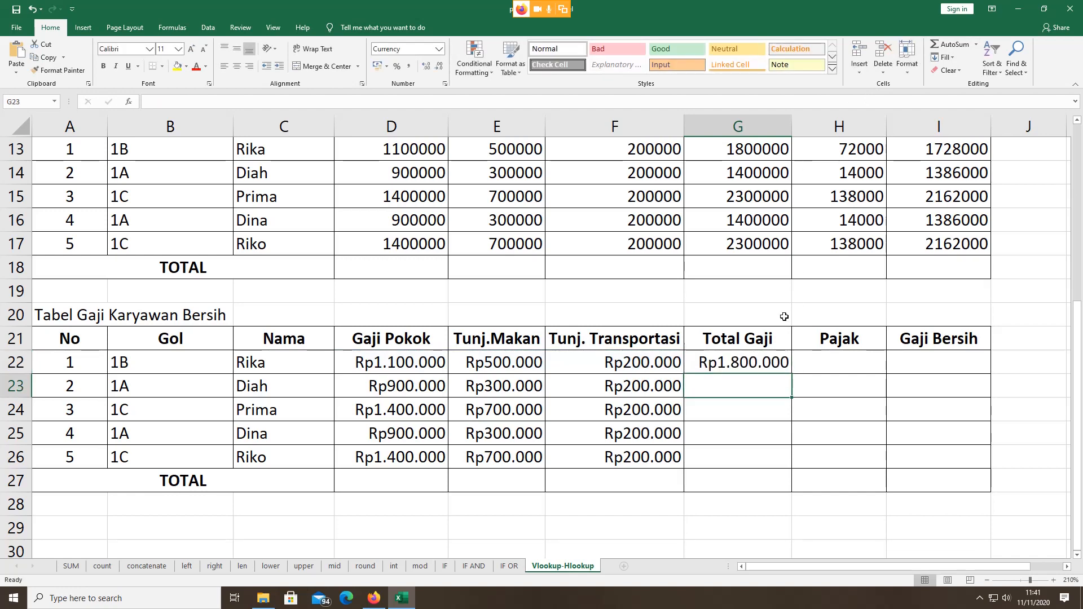
click(762, 359)
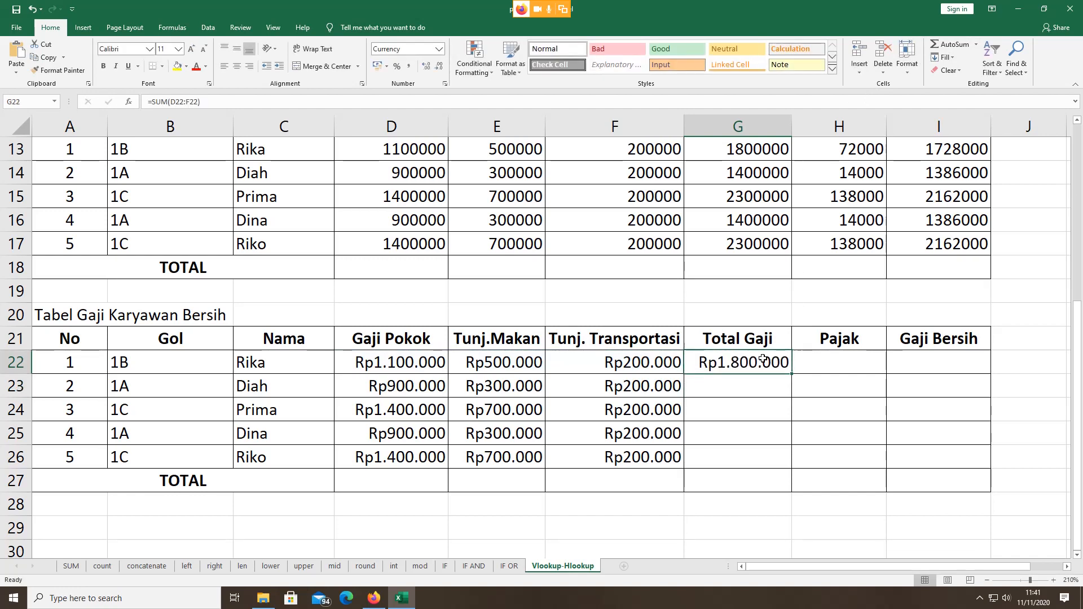
drag(791, 373, 801, 461)
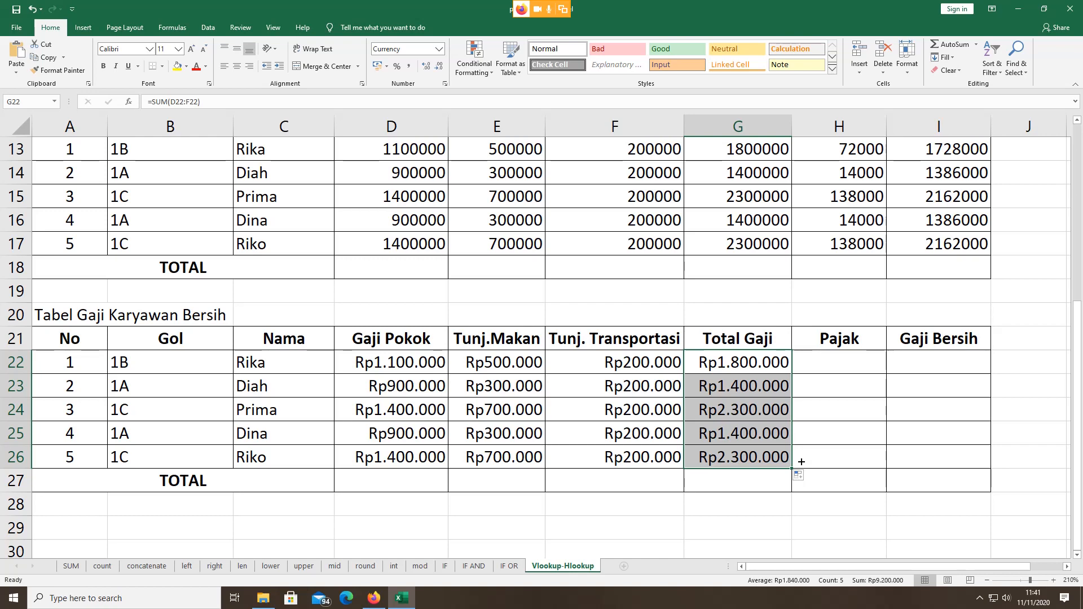
click(838, 359)
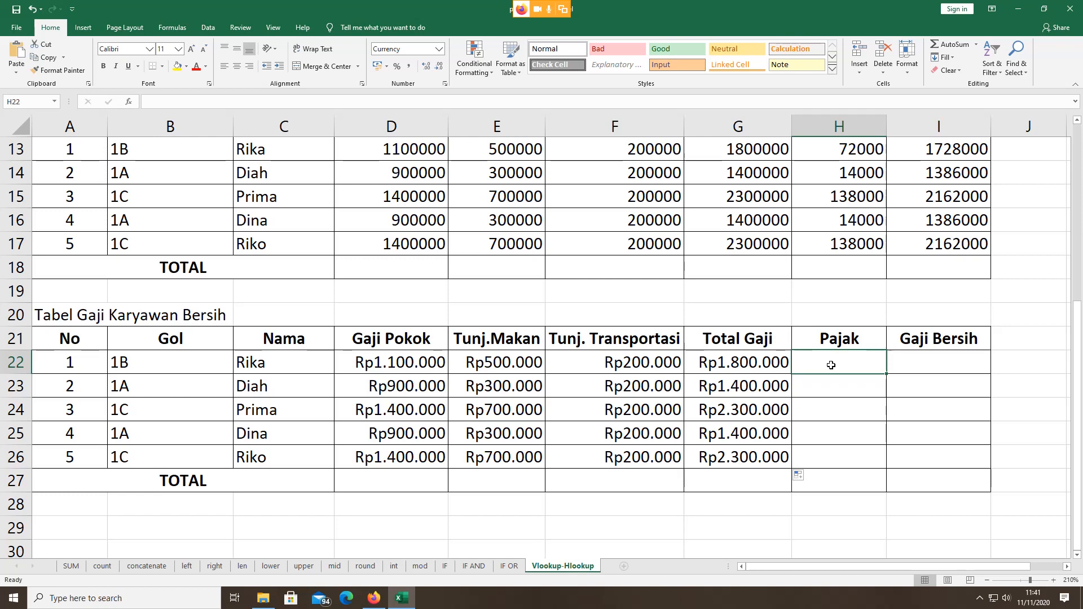
Step: Review H13's existing HLOOKUP tax formula, then start H22 as =HLOOKUP(B22;
scroll(829, 361, up, 1)
double_click(824, 232)
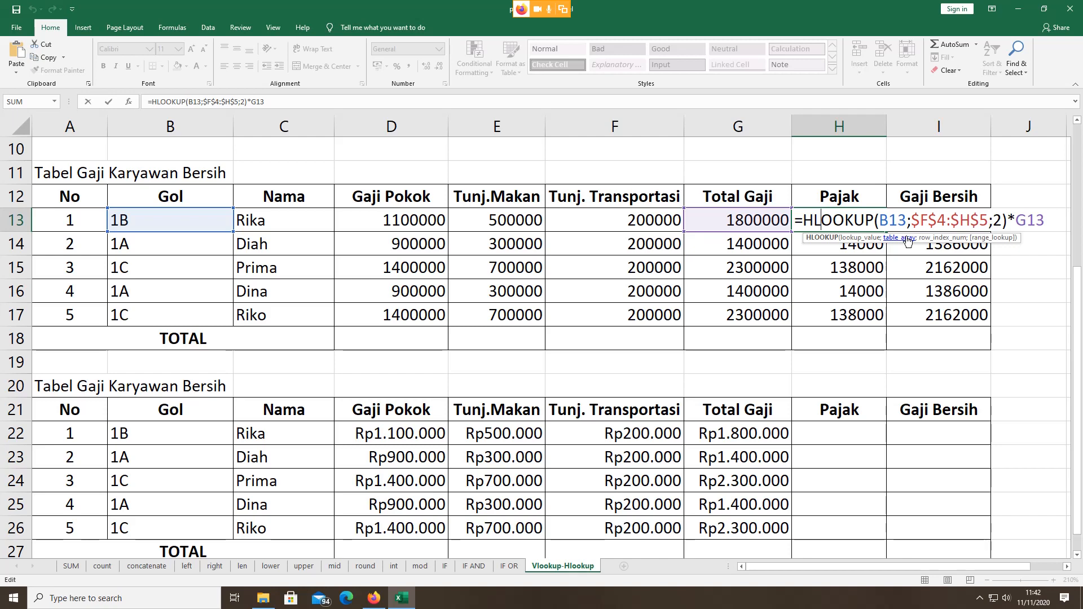
key(Escape)
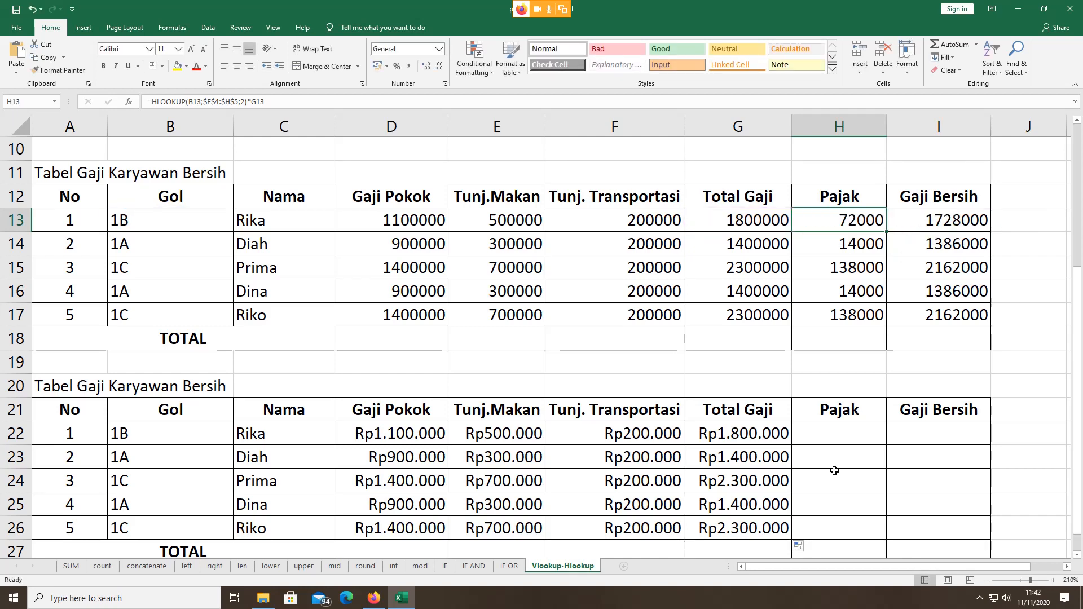
double_click(840, 439)
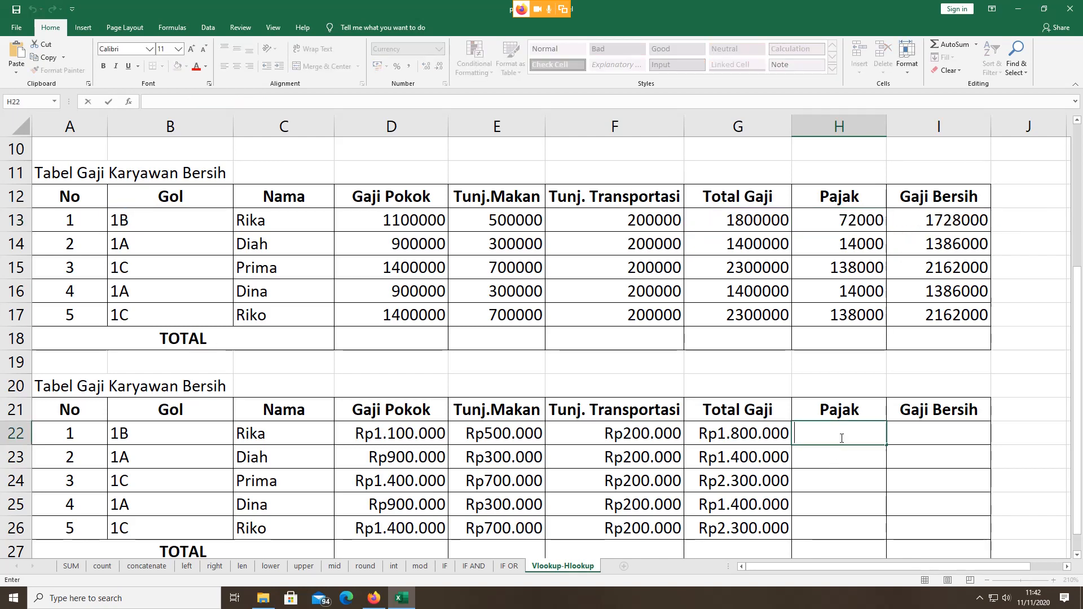
text(=)
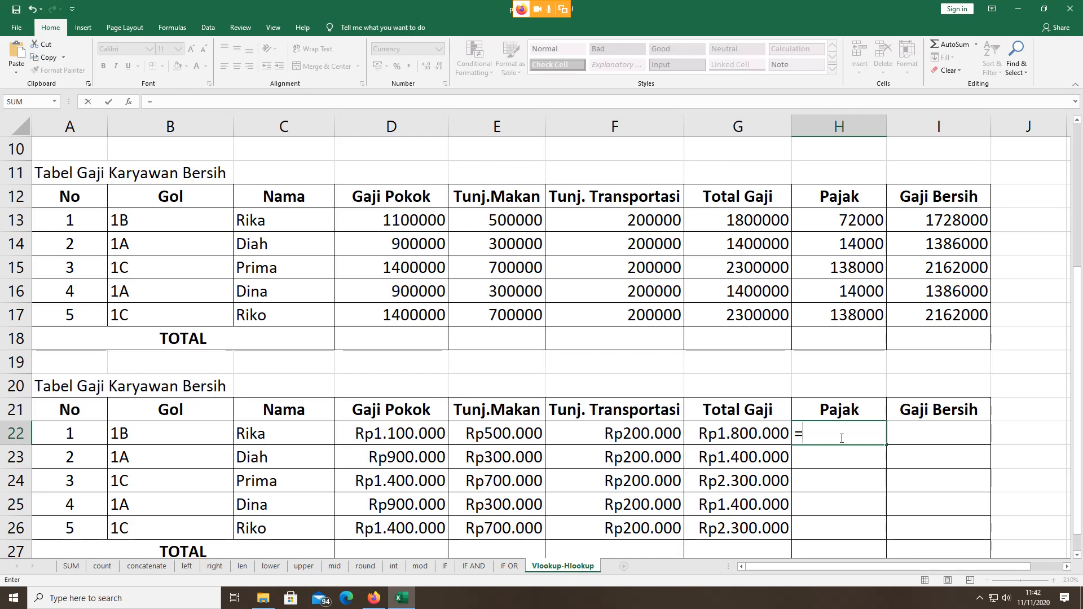
text(h)
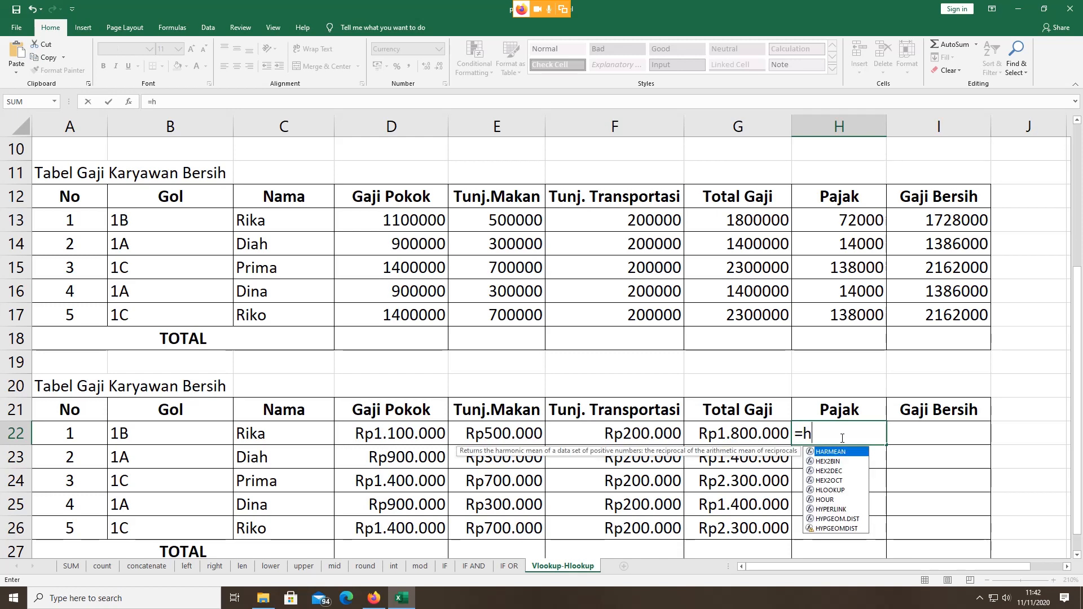
double_click(835, 487)
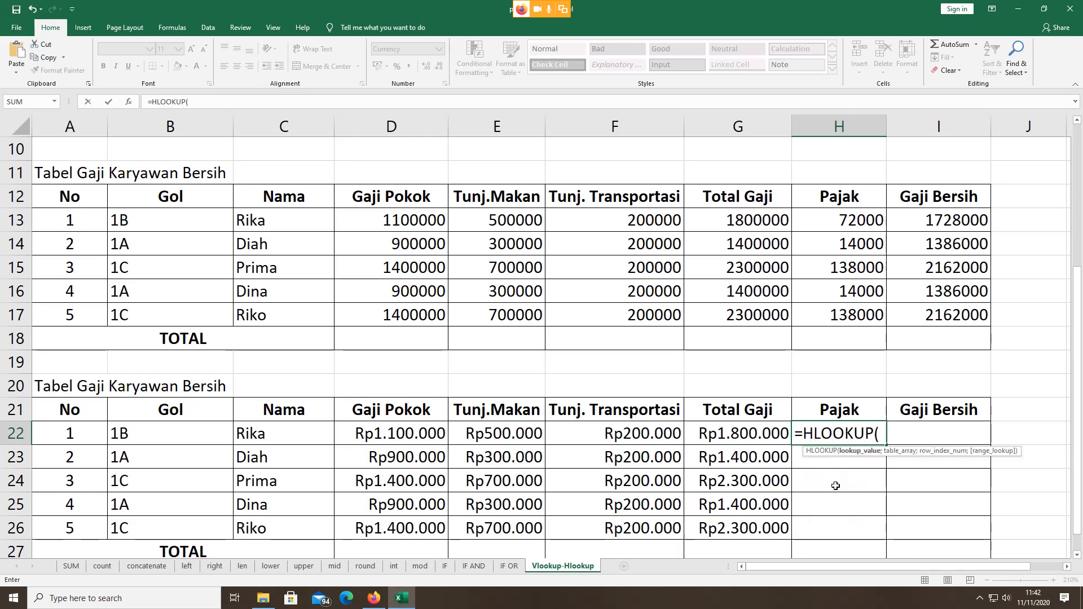
click(175, 436)
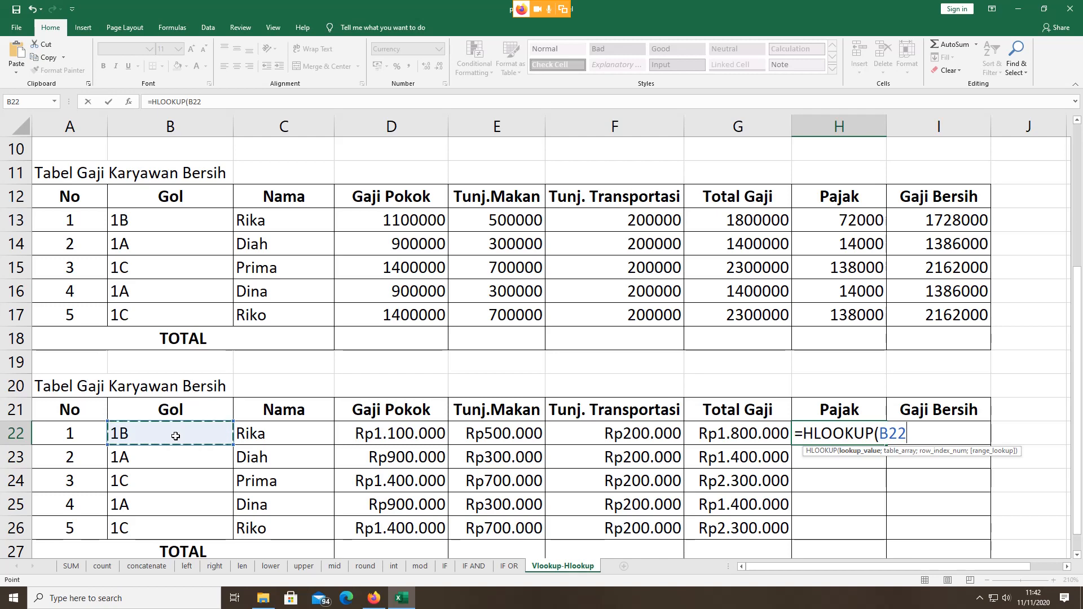
text(;)
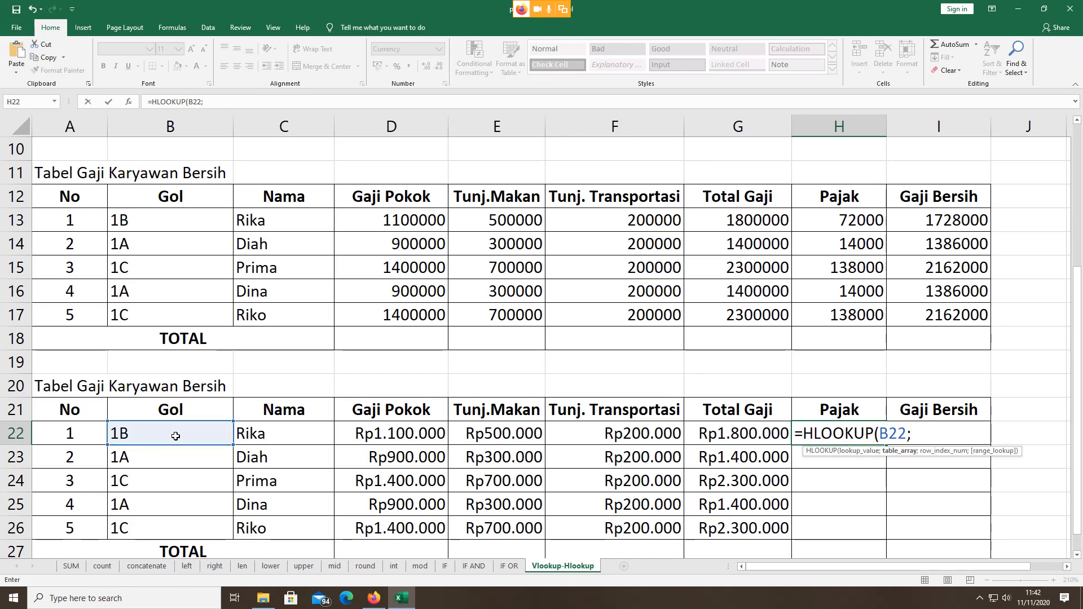
scroll(374, 338, up, 3)
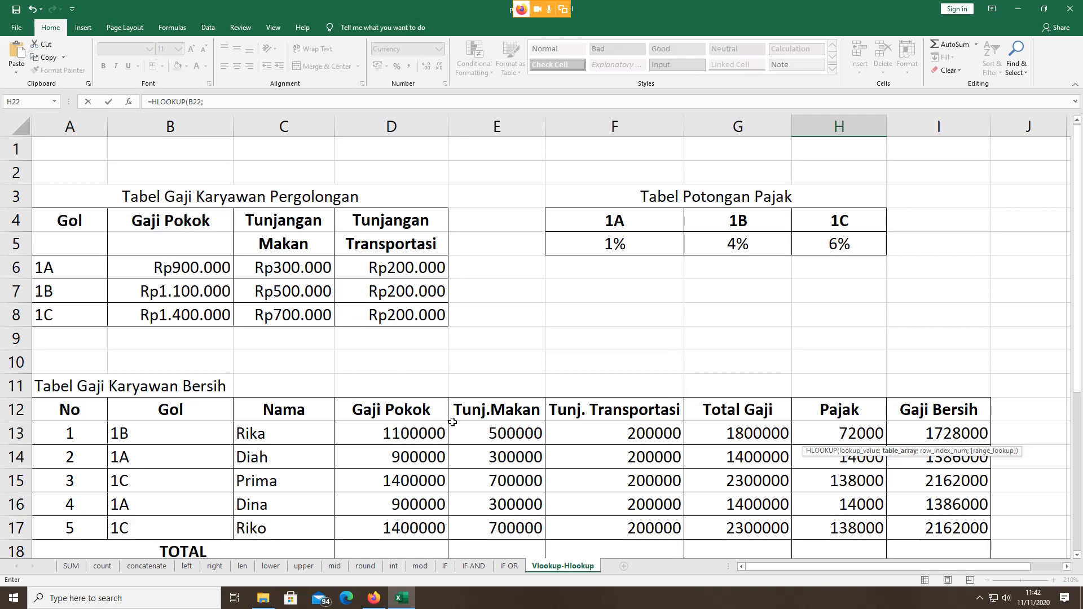
click(378, 600)
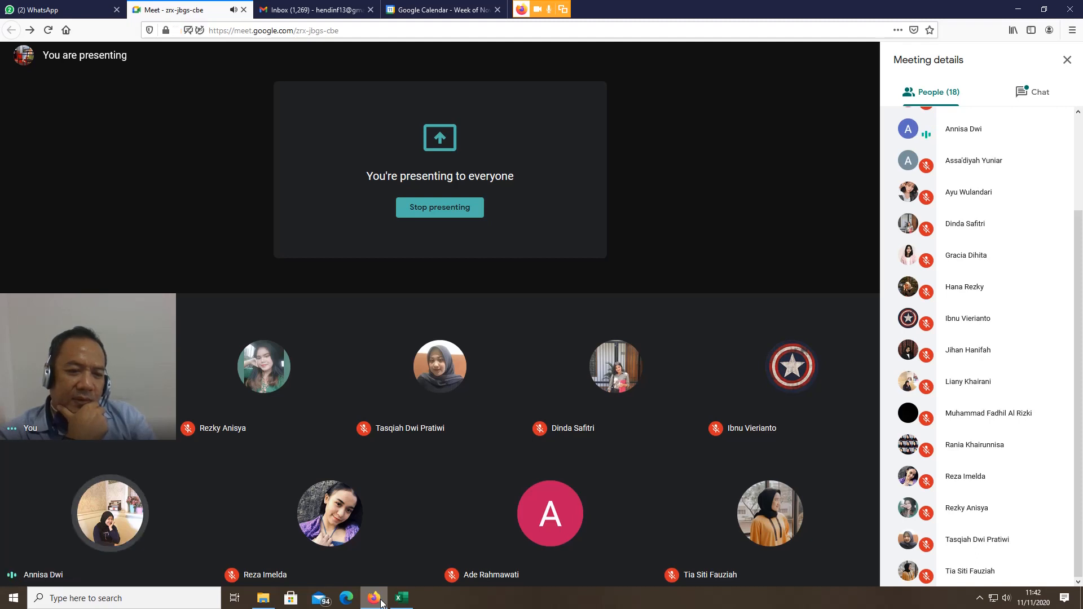
click(414, 603)
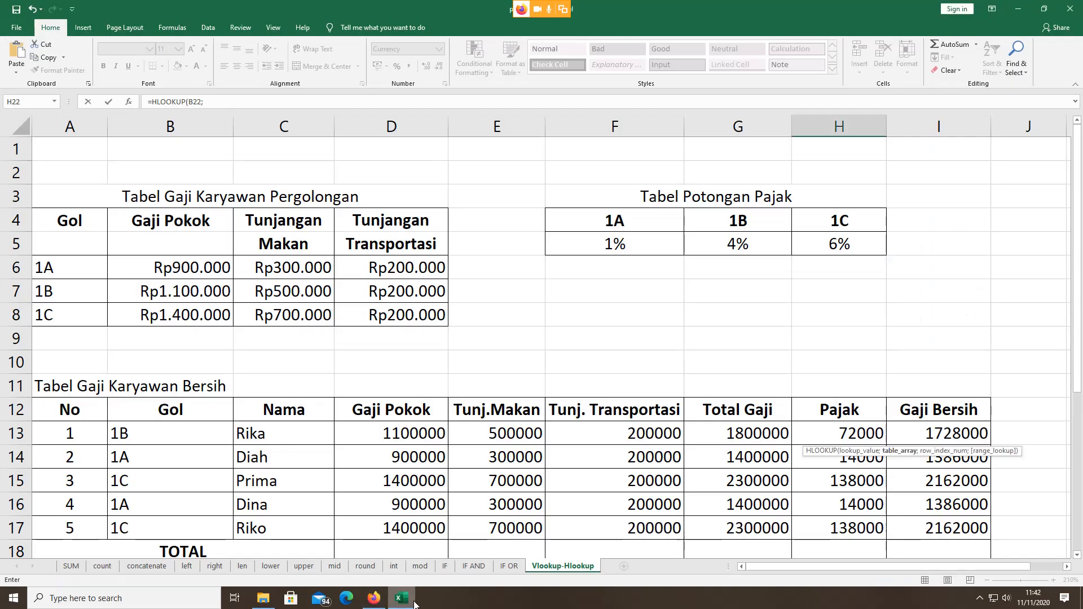
Step: Complete H22 as =HLOOKUP(B22;F4:H5;2)*G22, giving Rp72.000
click(569, 227)
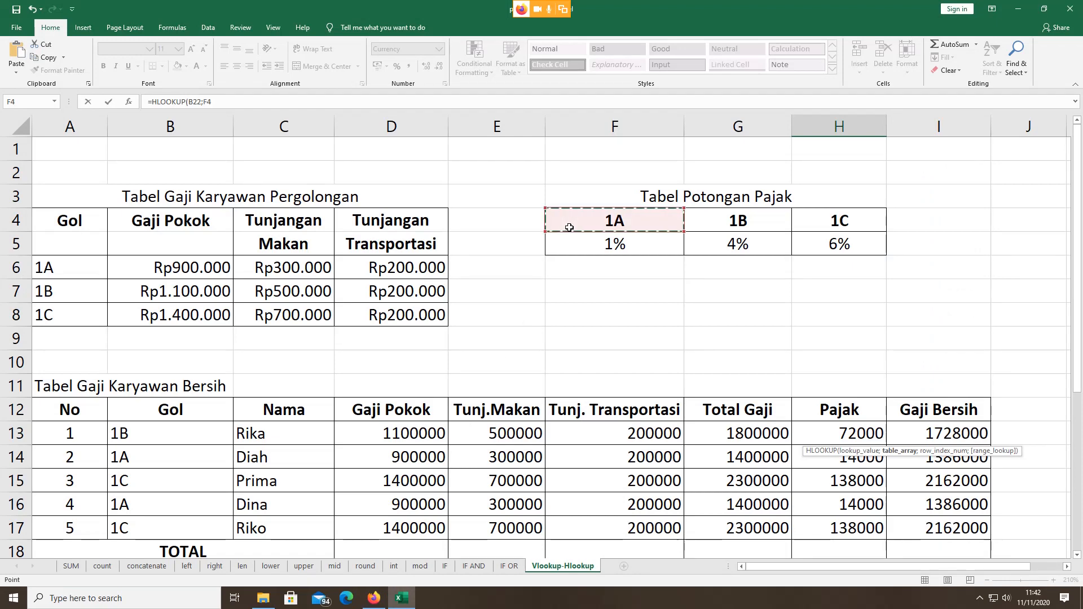
key(shift+Right)
key(shift+Right)
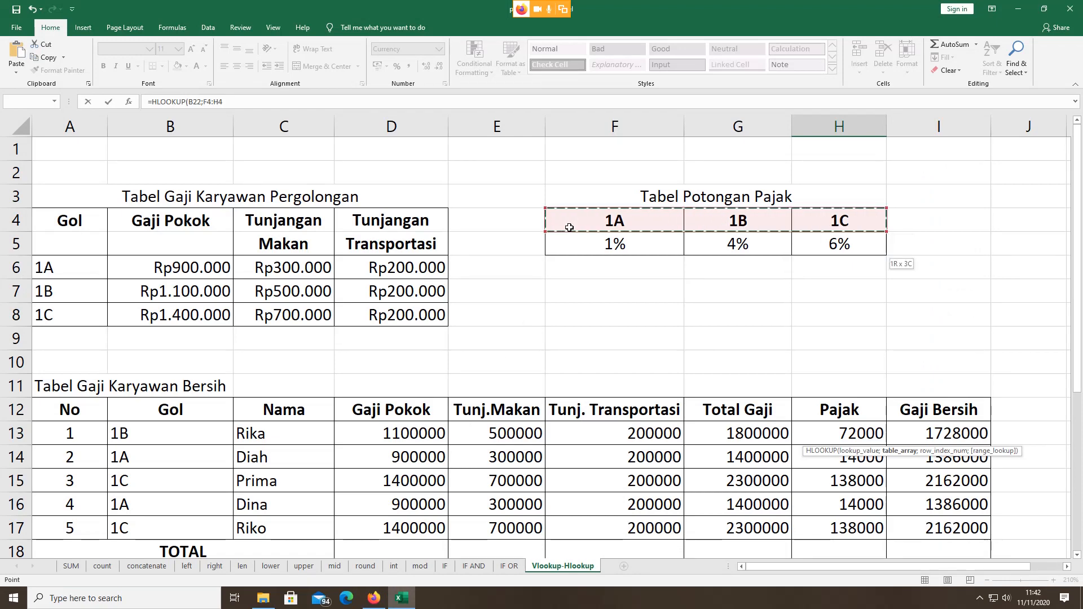
key(shift+Down)
scroll(655, 423, down, 4)
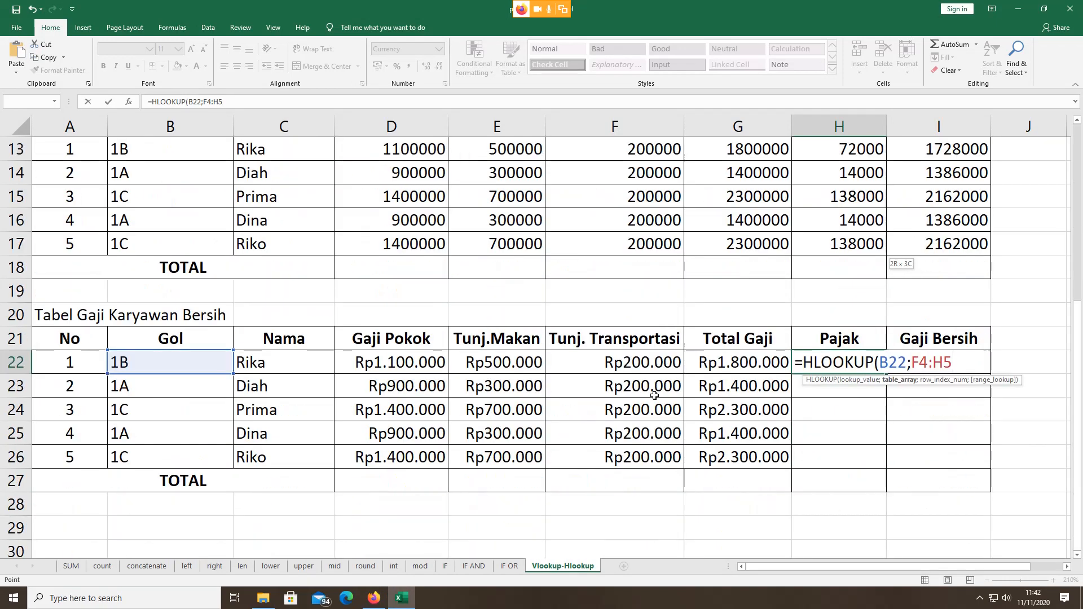
text(;)
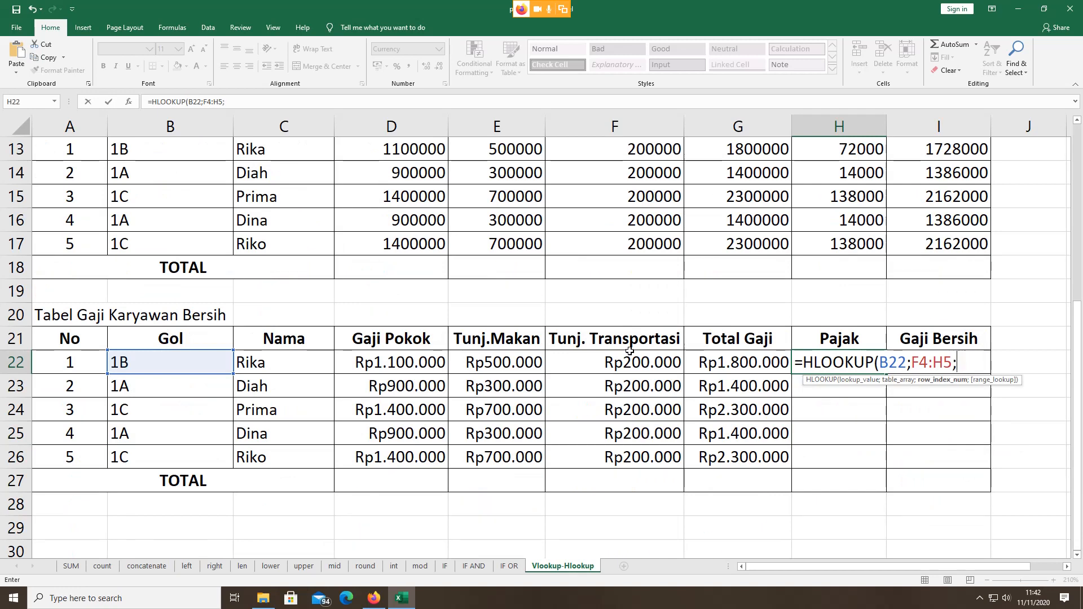
scroll(652, 345, up, 4)
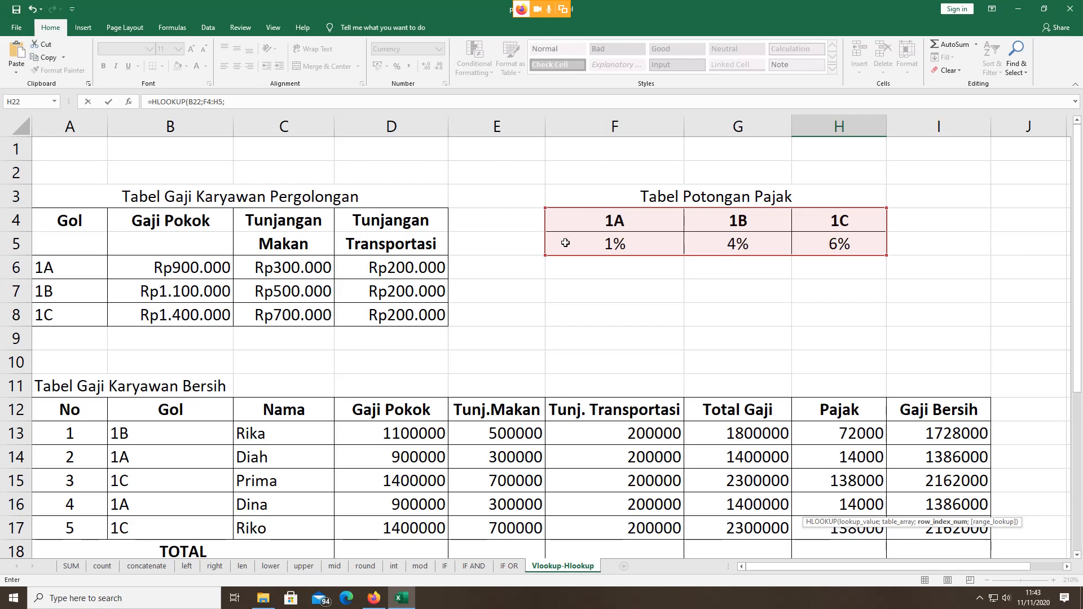
scroll(539, 258, down, 3)
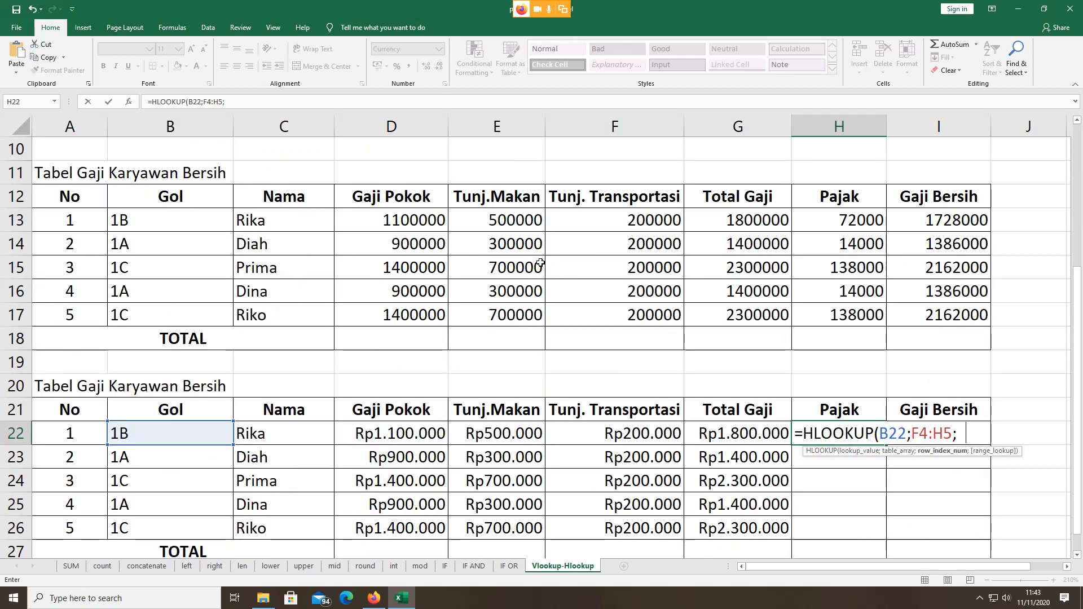
text(2))
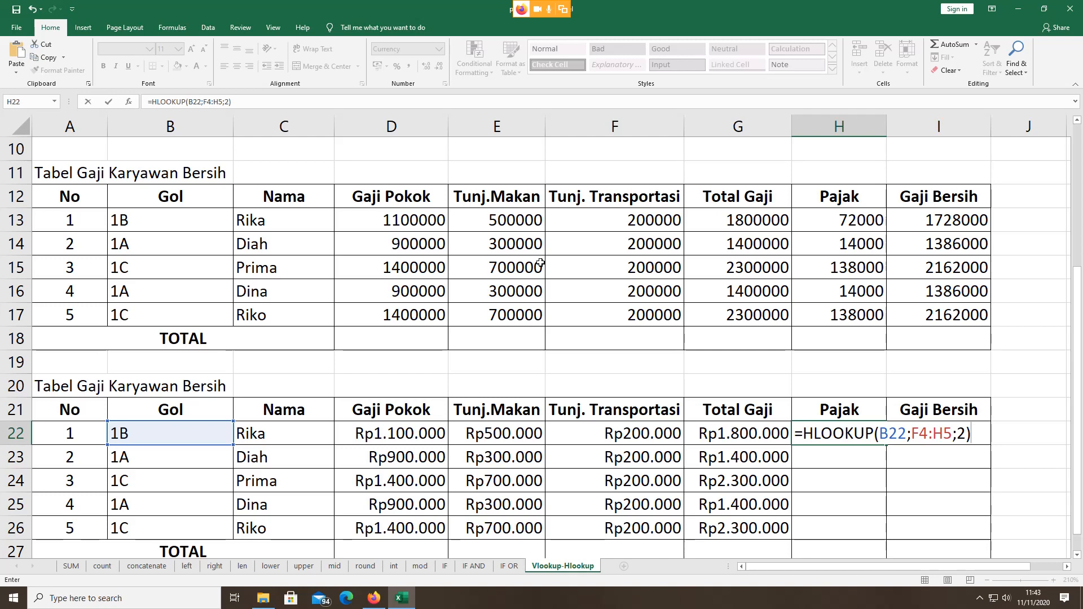
text(*)
click(755, 436)
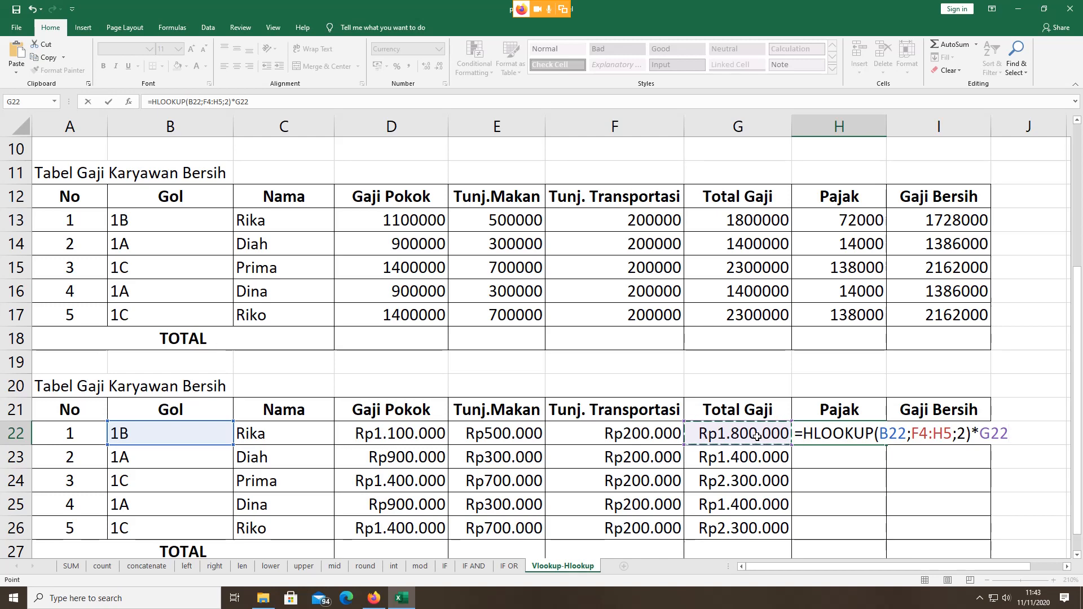
key(Return)
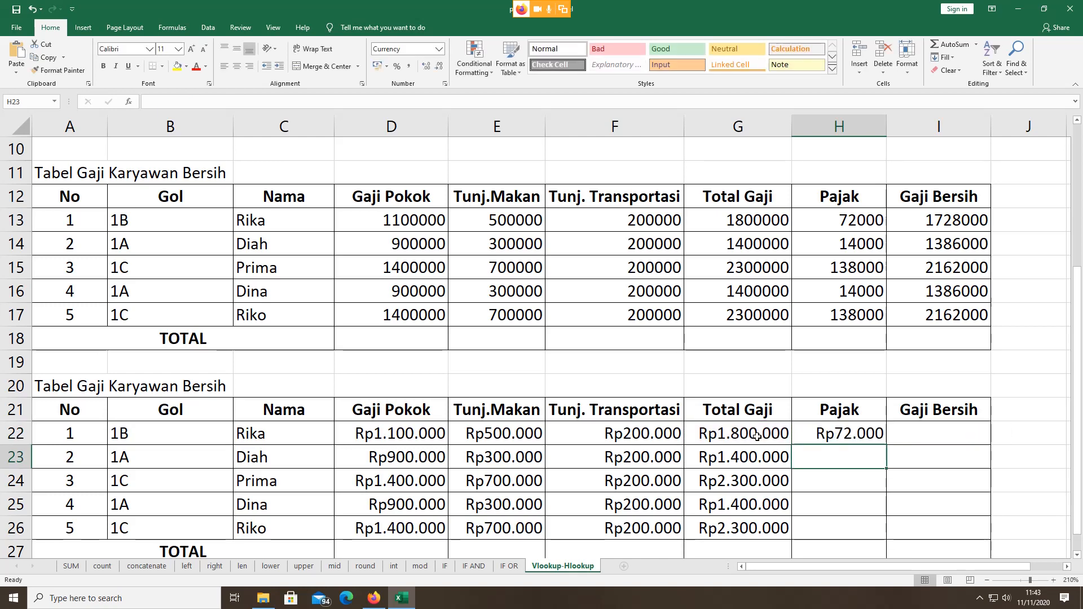
Step: Fill the H22 tax formula down, then undo the fill that produced #N/A errors
scroll(805, 420, down, 2)
scroll(812, 401, up, 1)
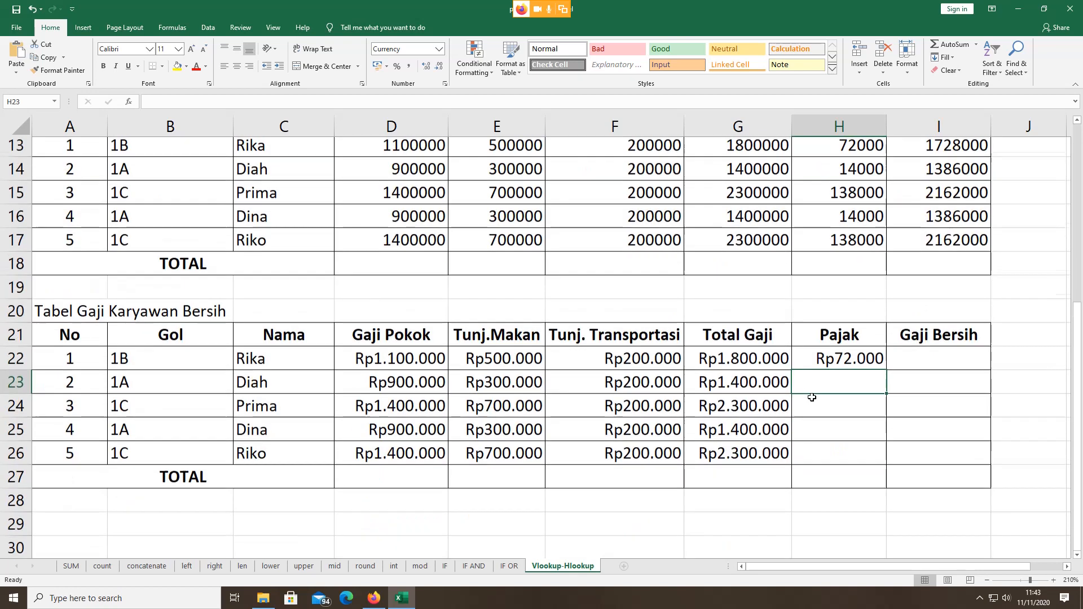
click(832, 362)
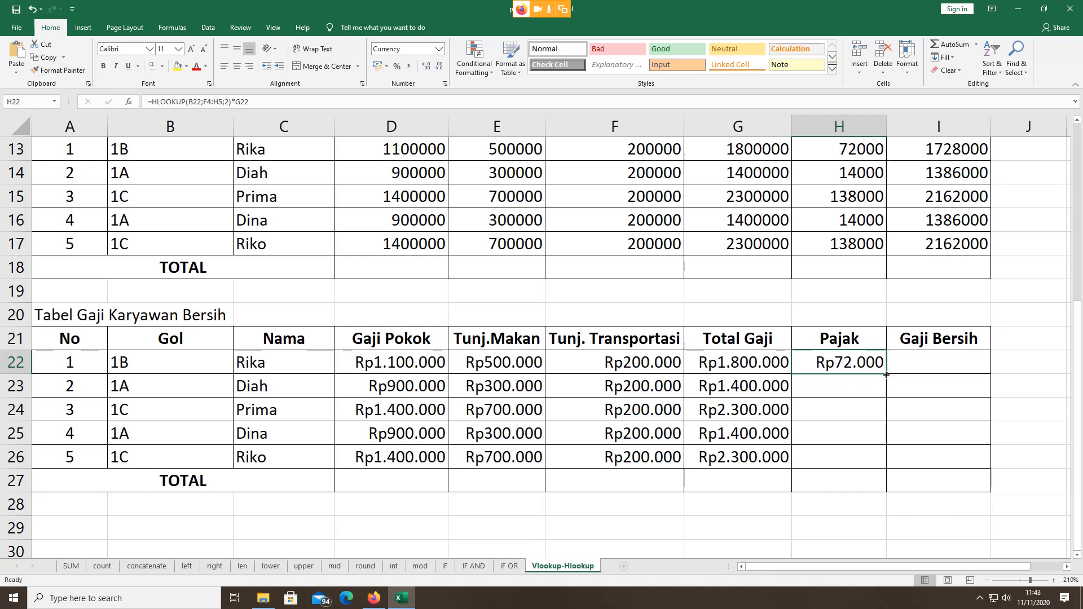
drag(885, 374, 893, 470)
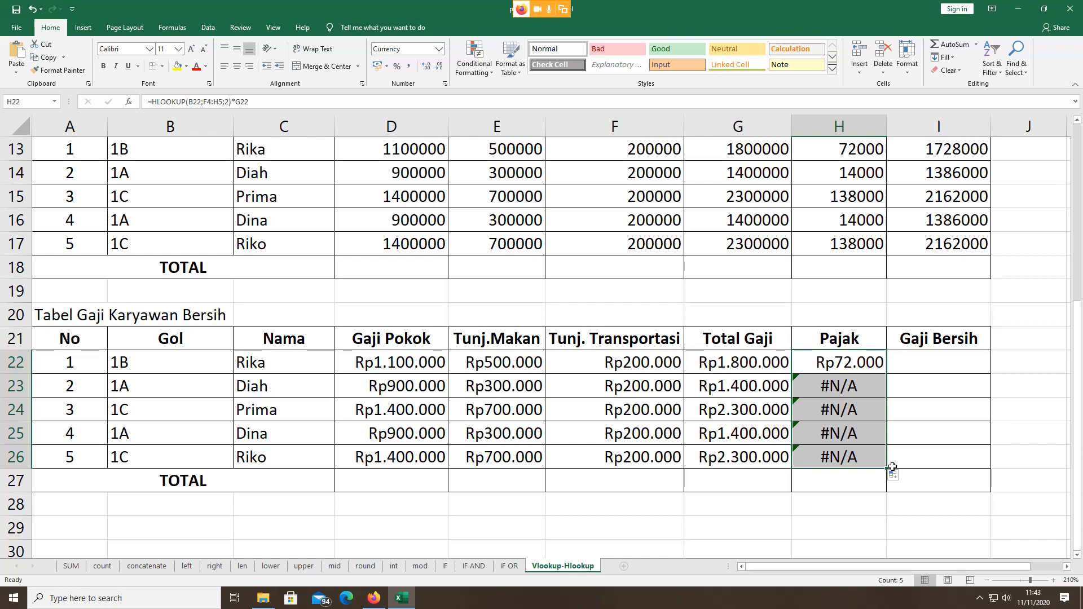
key(ctrl+z)
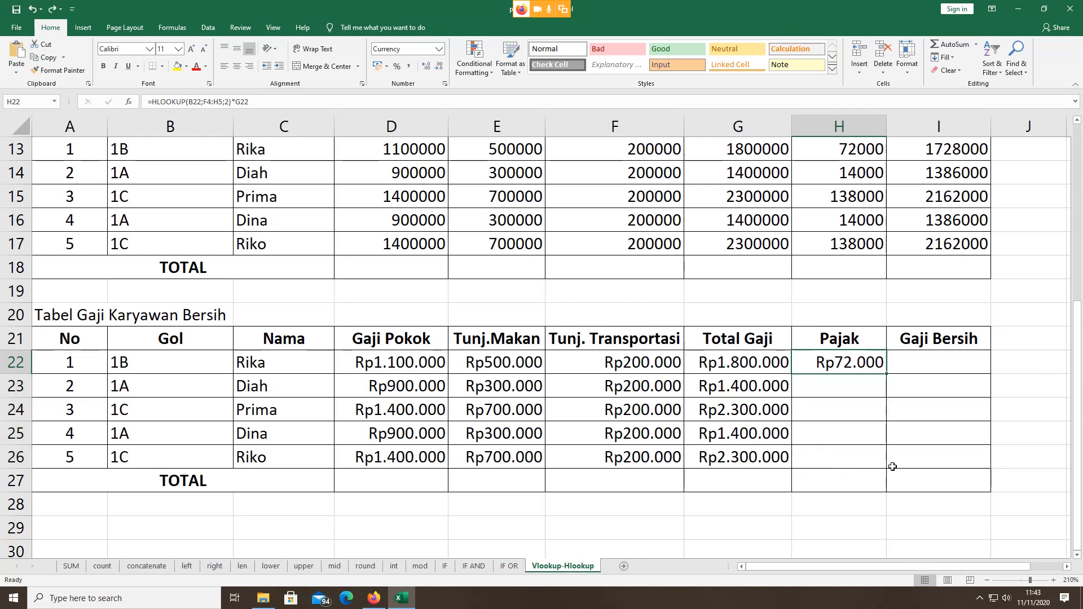
Step: Make H22's lookup range absolute as $F$4:$H$5 and fill it down to H26
double_click(852, 362)
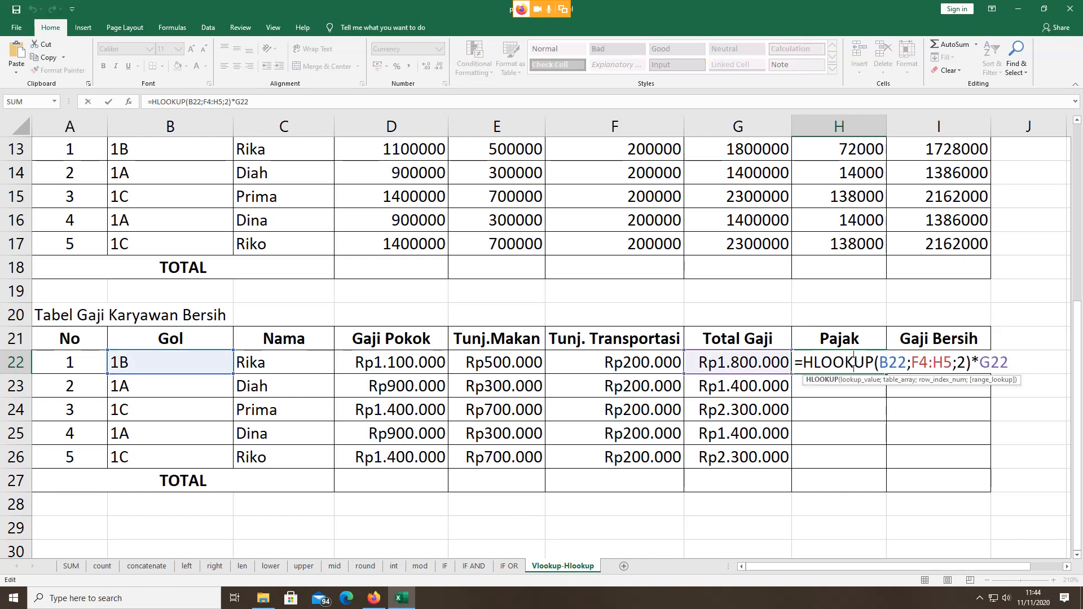
click(914, 362)
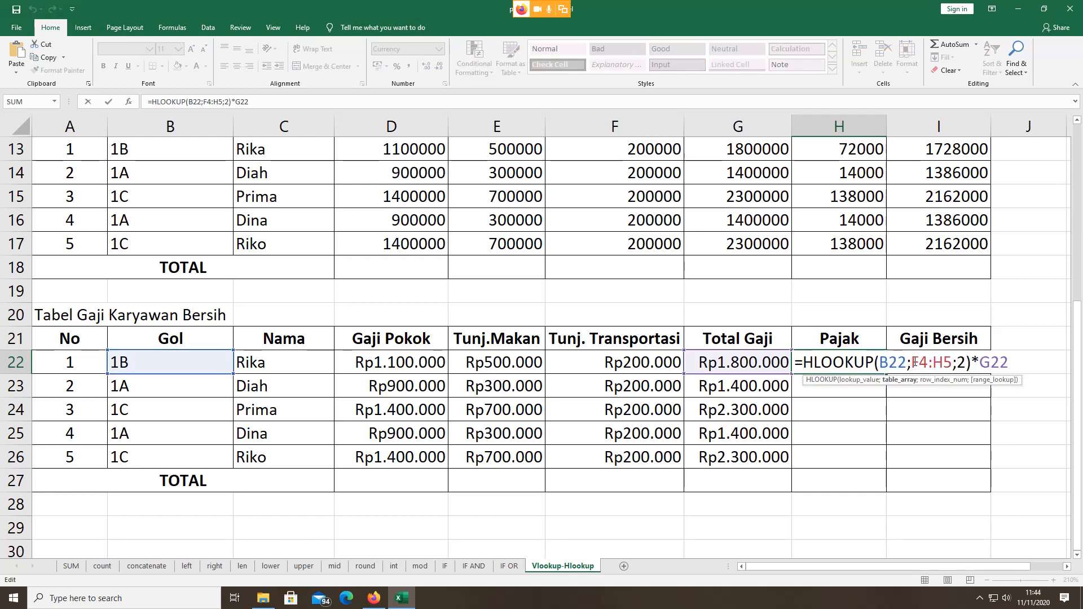
key(F4)
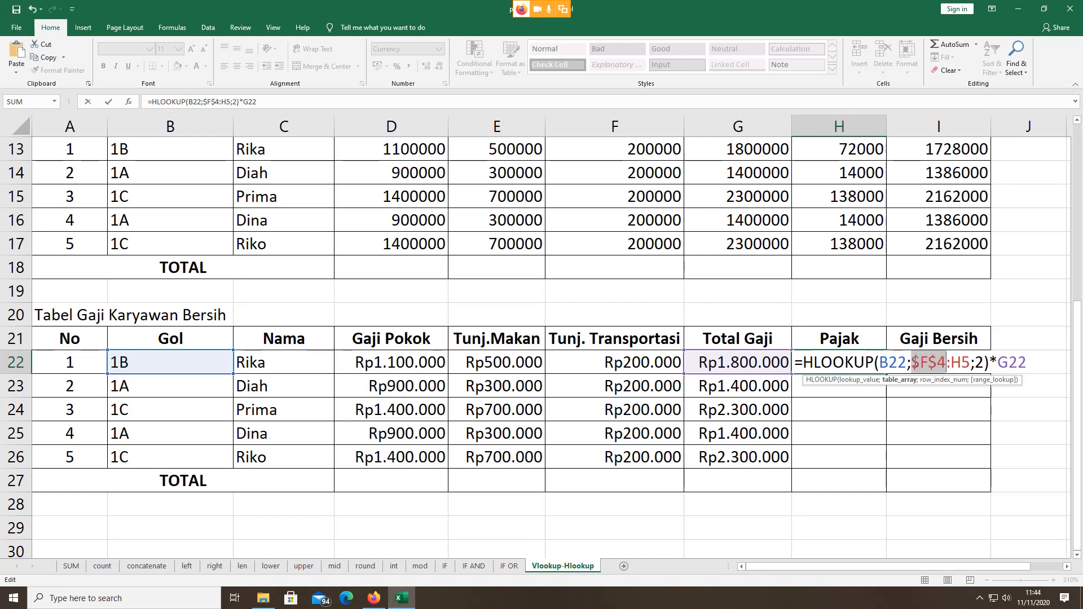
click(951, 362)
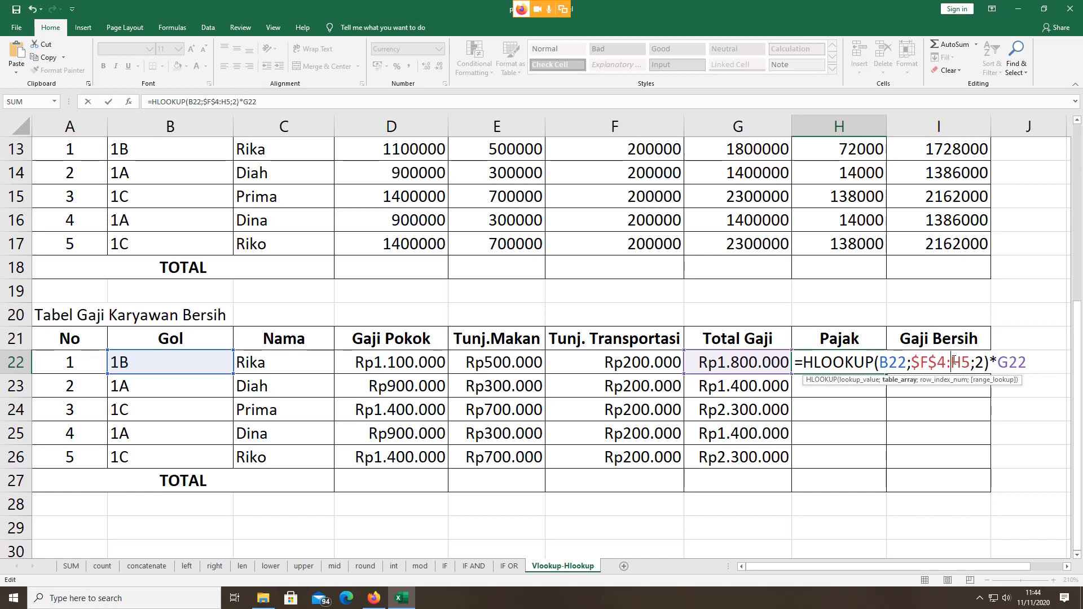
key(F4)
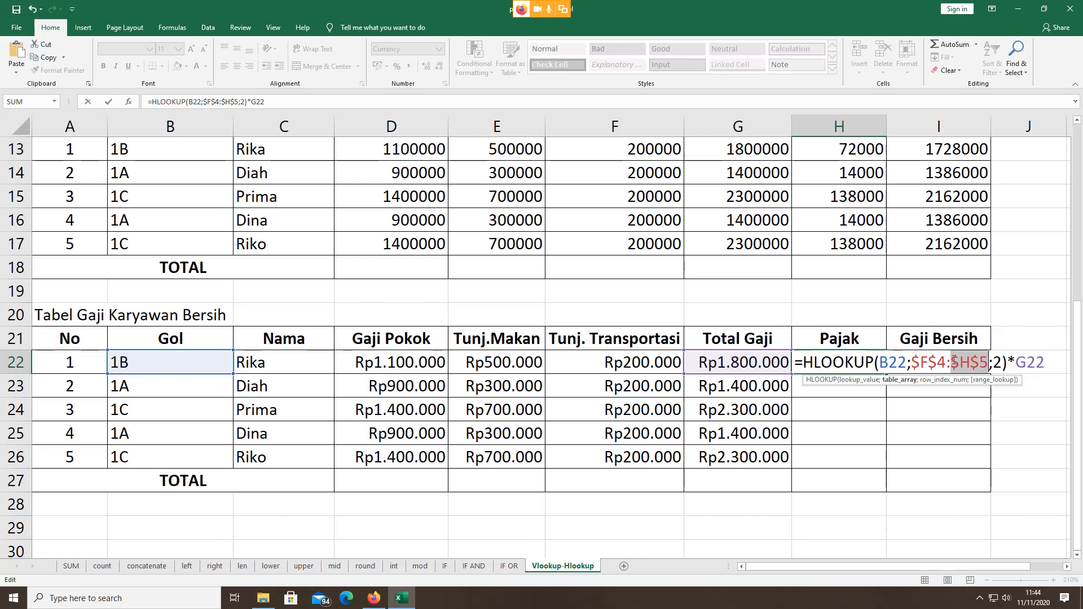
key(Return)
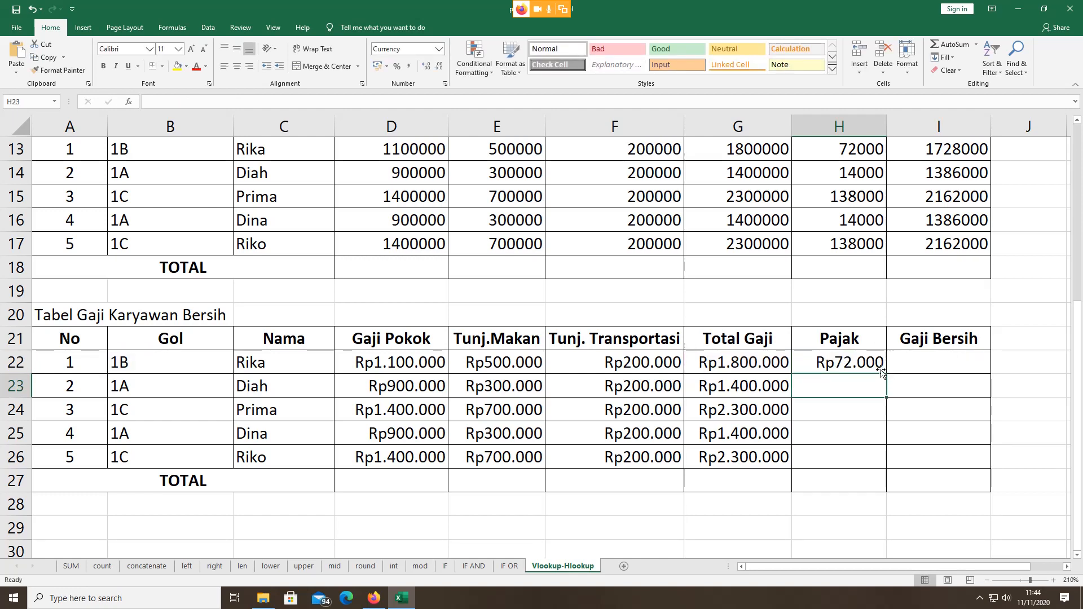
click(858, 354)
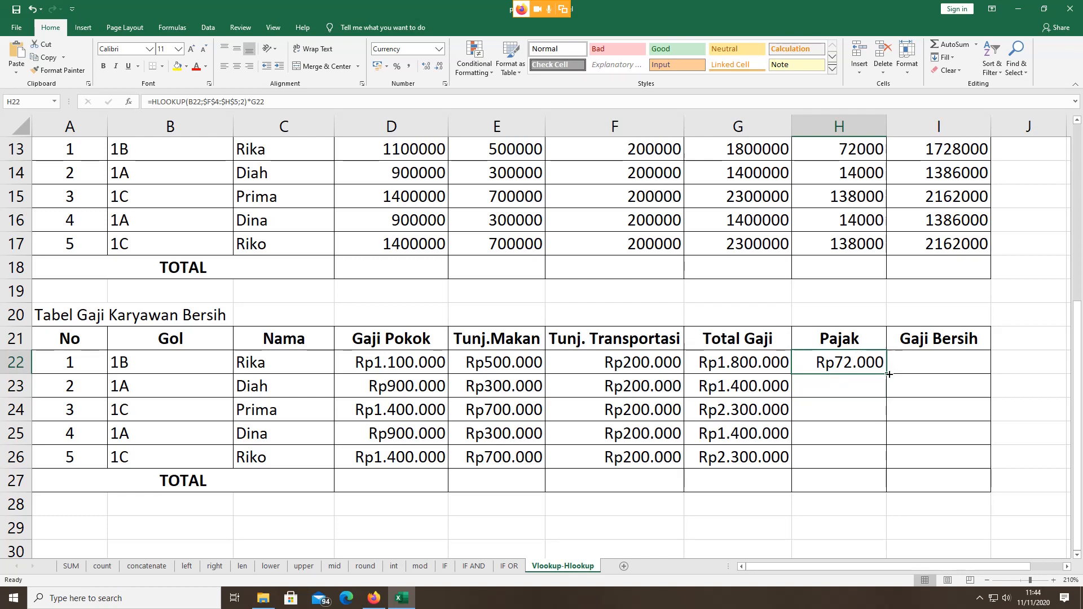
drag(888, 374, 883, 468)
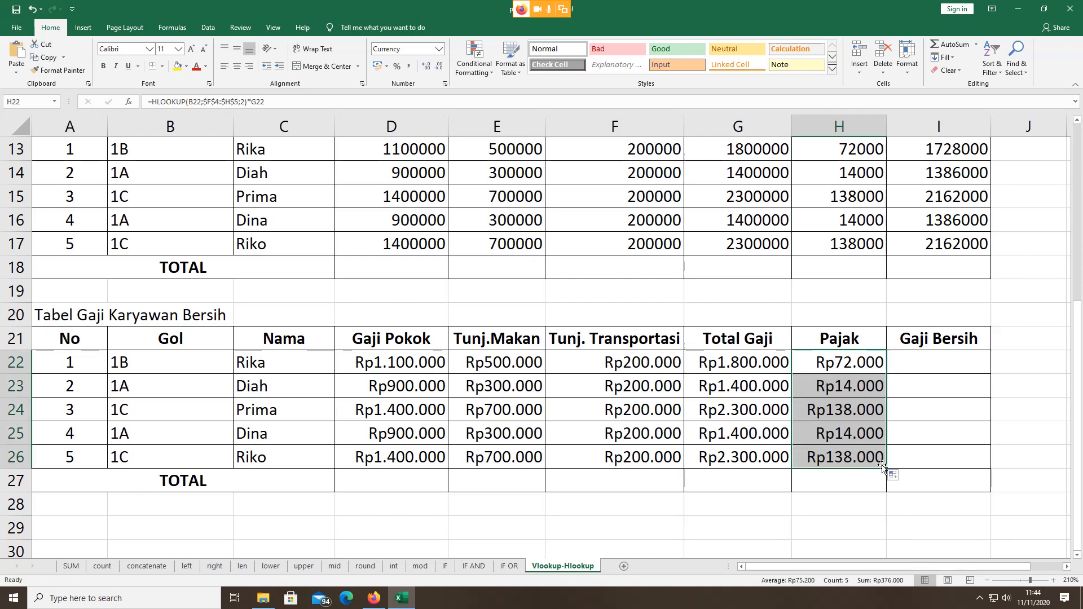
Step: Walk through the B22, $F$4:$H$5, 2 and G22 arguments of H22's HLOOKUP formula, then commit it
click(832, 359)
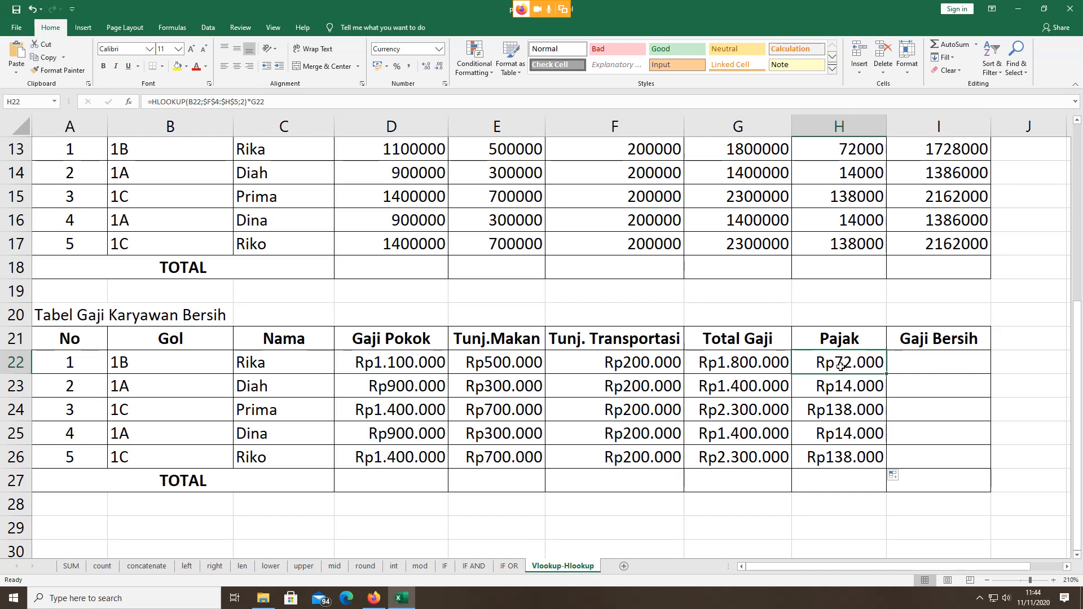
double_click(840, 366)
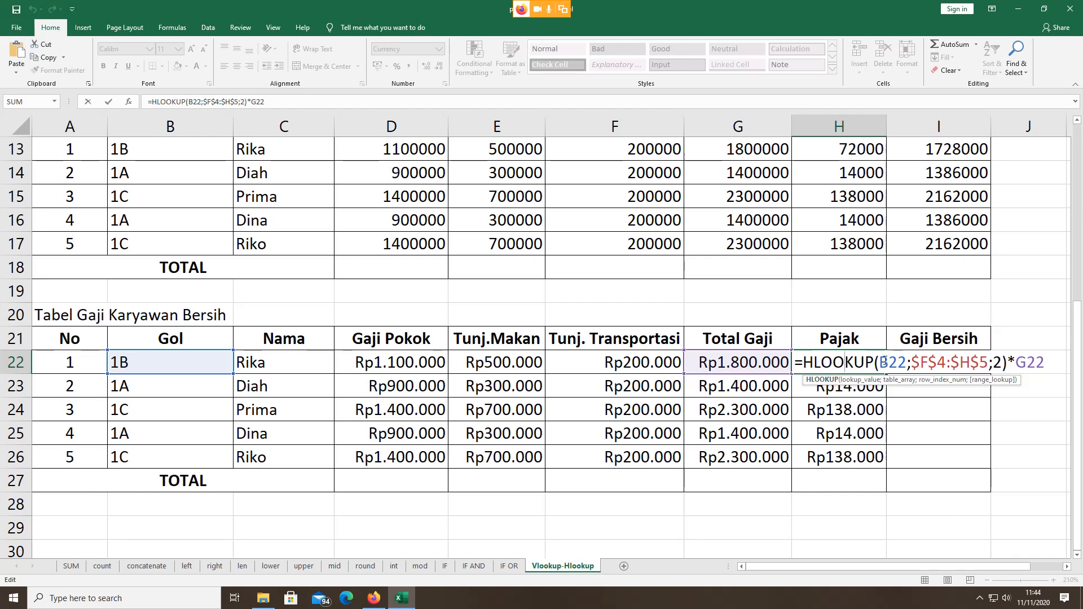
drag(883, 364, 905, 364)
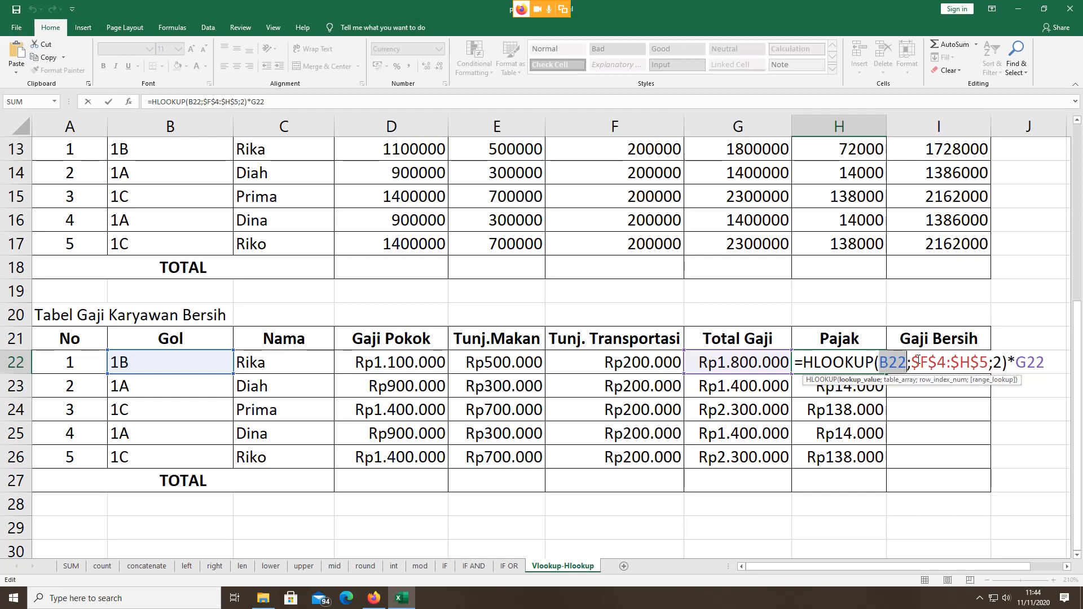
click(916, 361)
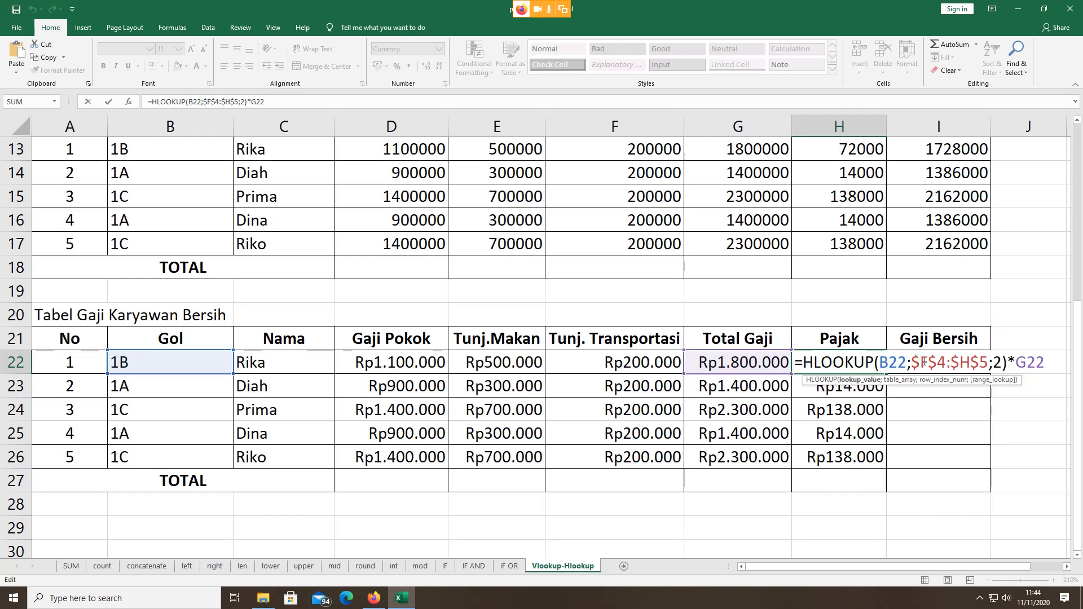
click(921, 363)
drag(911, 362, 996, 363)
click(996, 362)
double_click(999, 361)
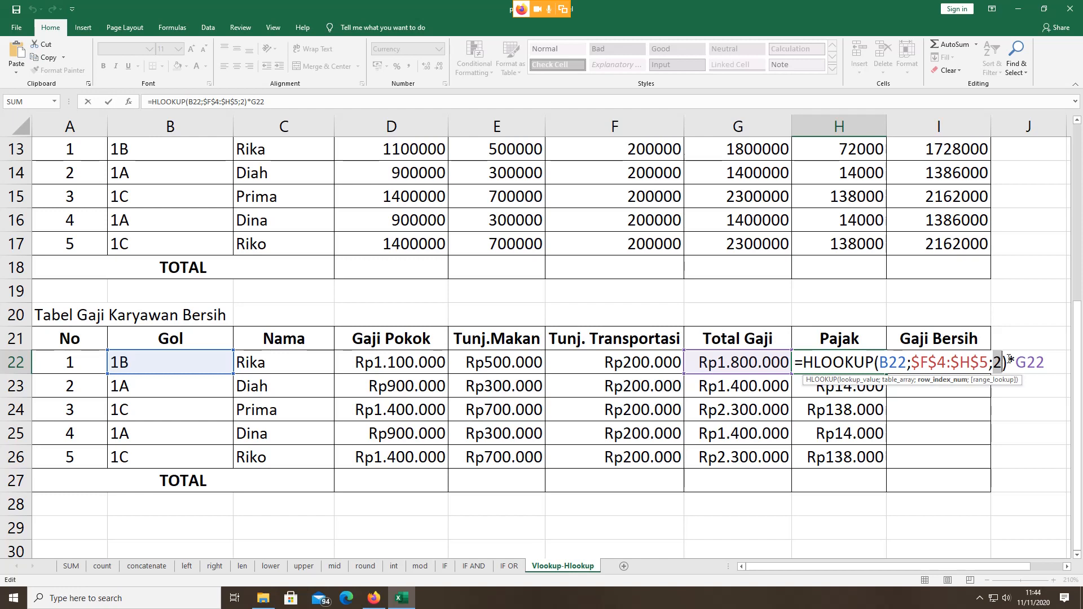
drag(1016, 363, 1039, 363)
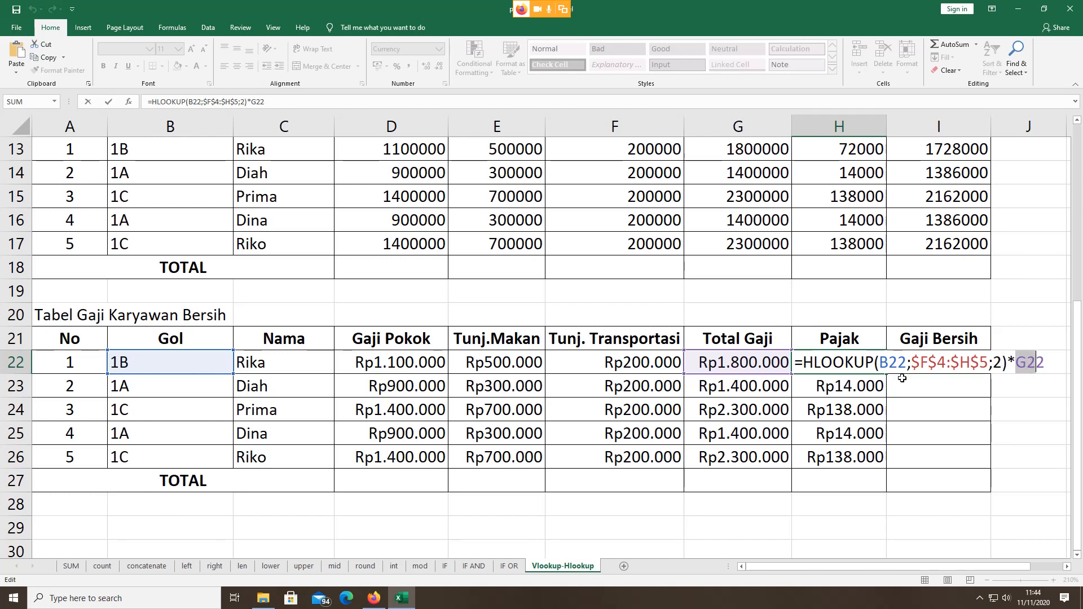
key(Return)
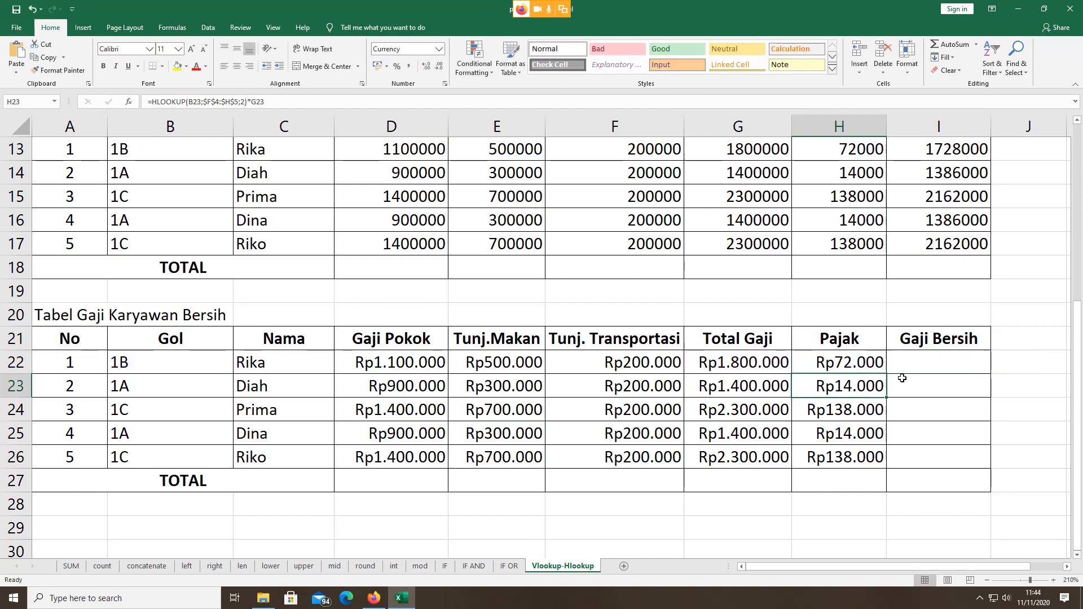
Step: Enter =G22-H22 in I22 as the first net salary
click(915, 362)
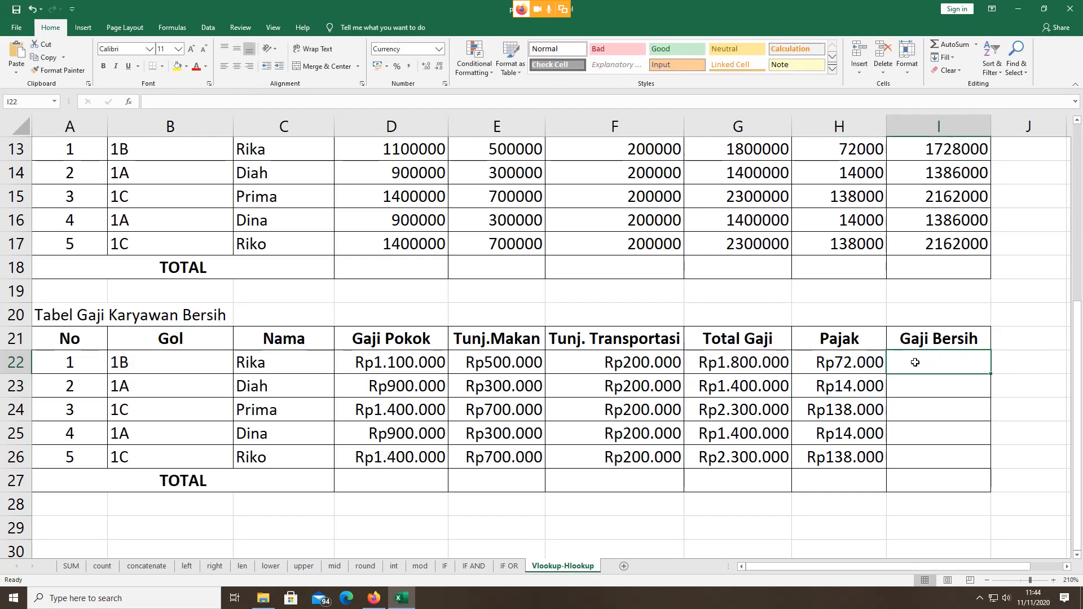
text(=)
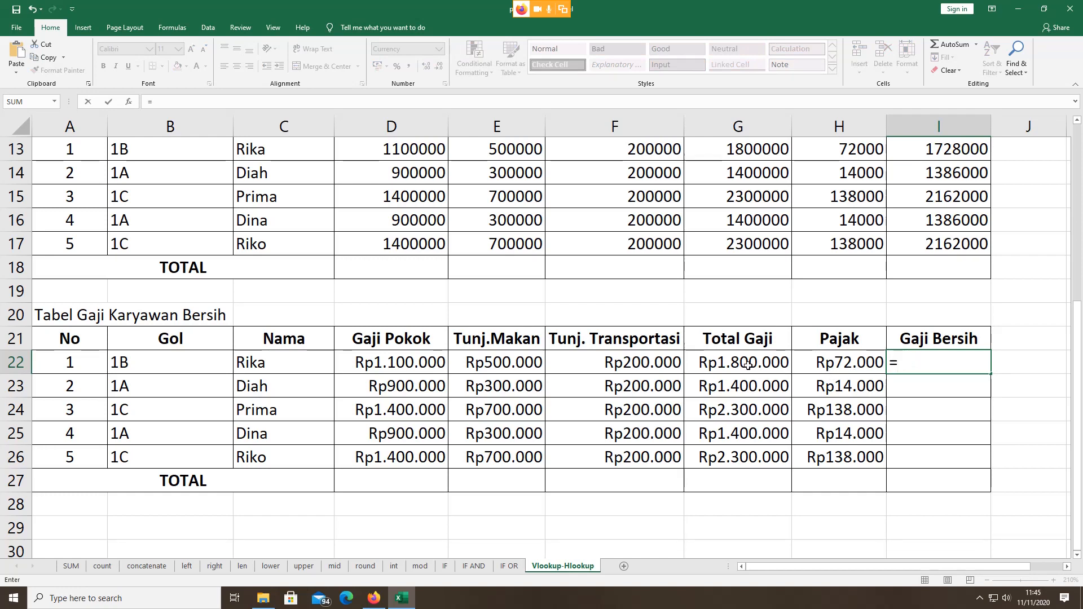
click(747, 366)
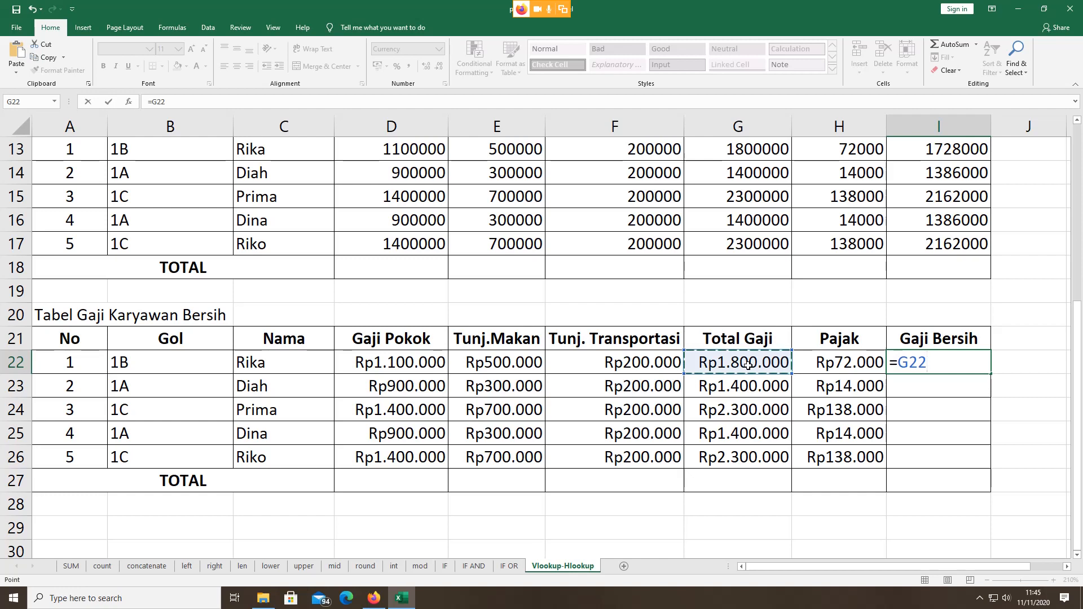
text(-)
click(833, 369)
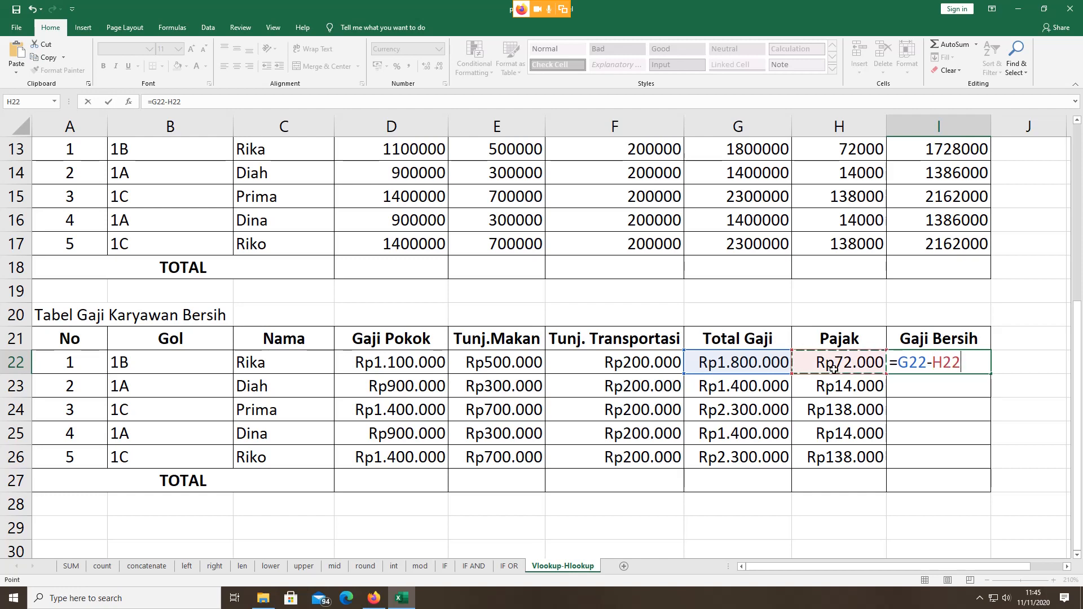
key(Return)
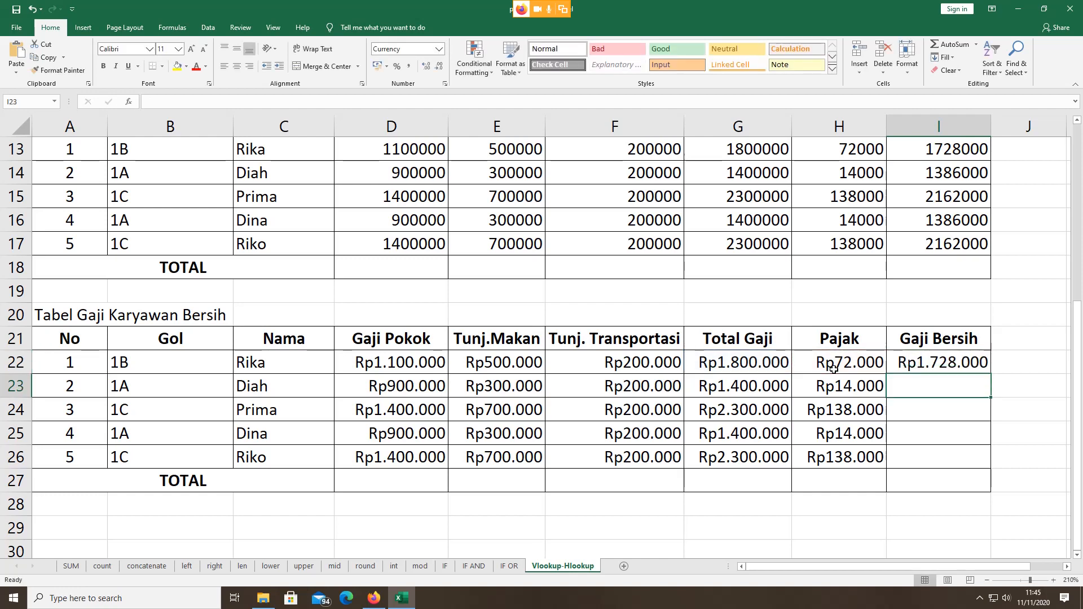
Step: Fill the net salary formula down to I26 and check the lower rows' formulas
click(921, 363)
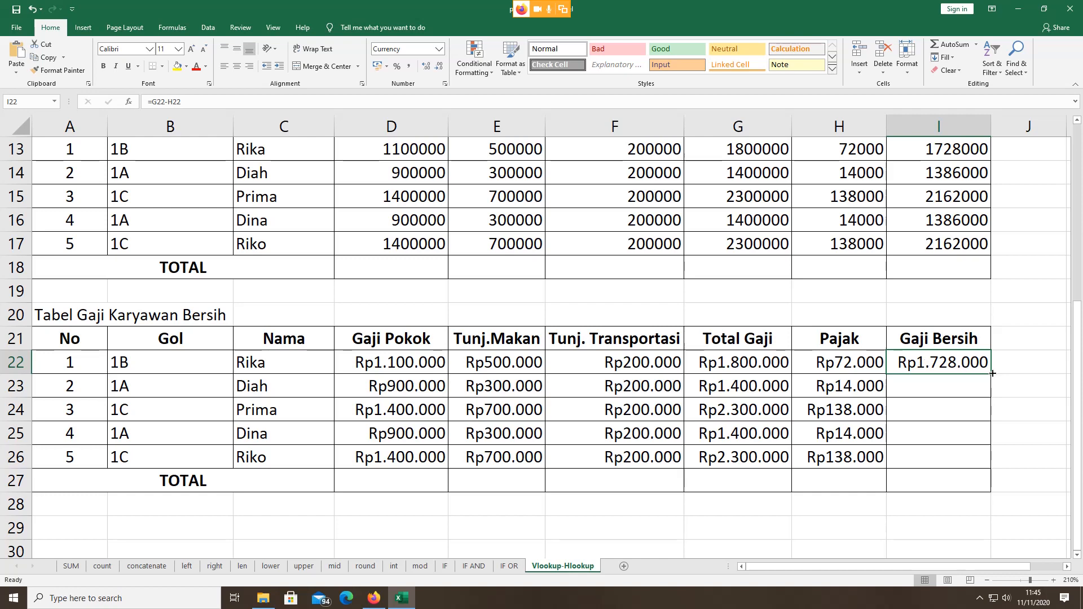
drag(992, 373, 994, 459)
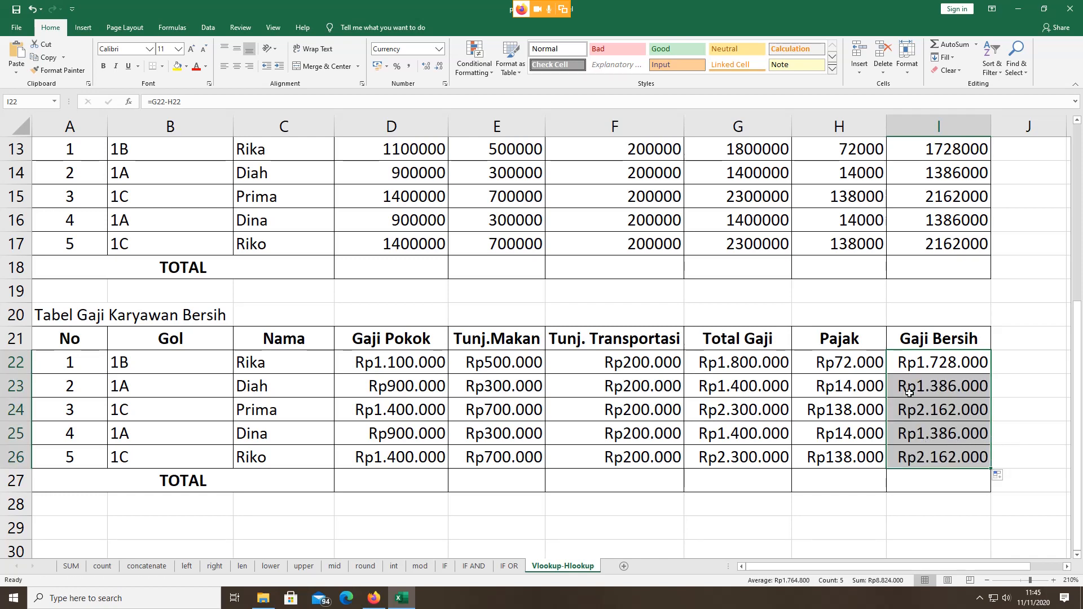
click(908, 370)
click(911, 382)
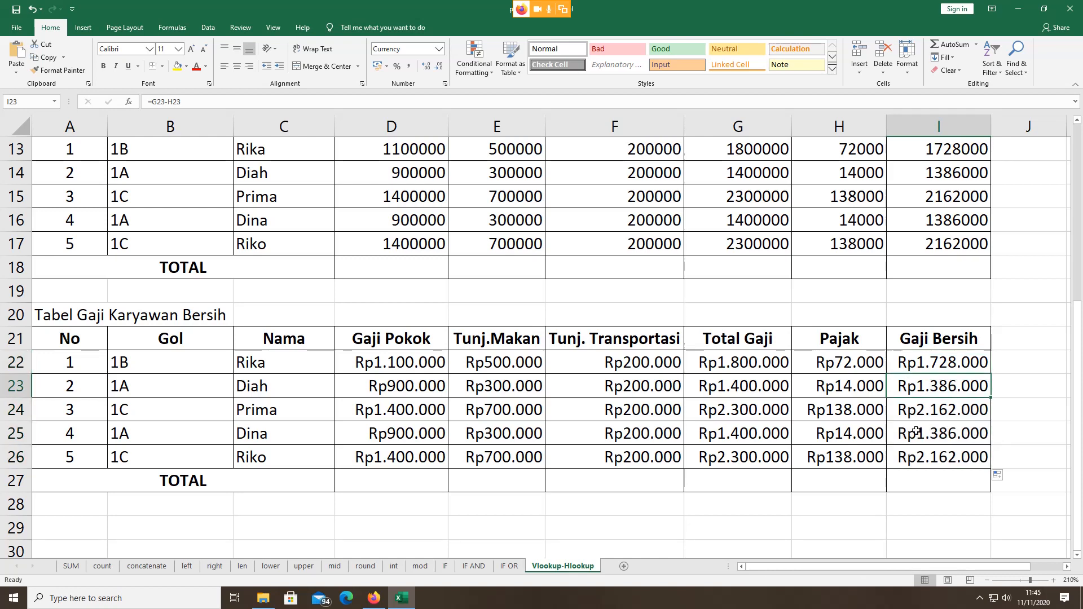
click(917, 433)
click(918, 453)
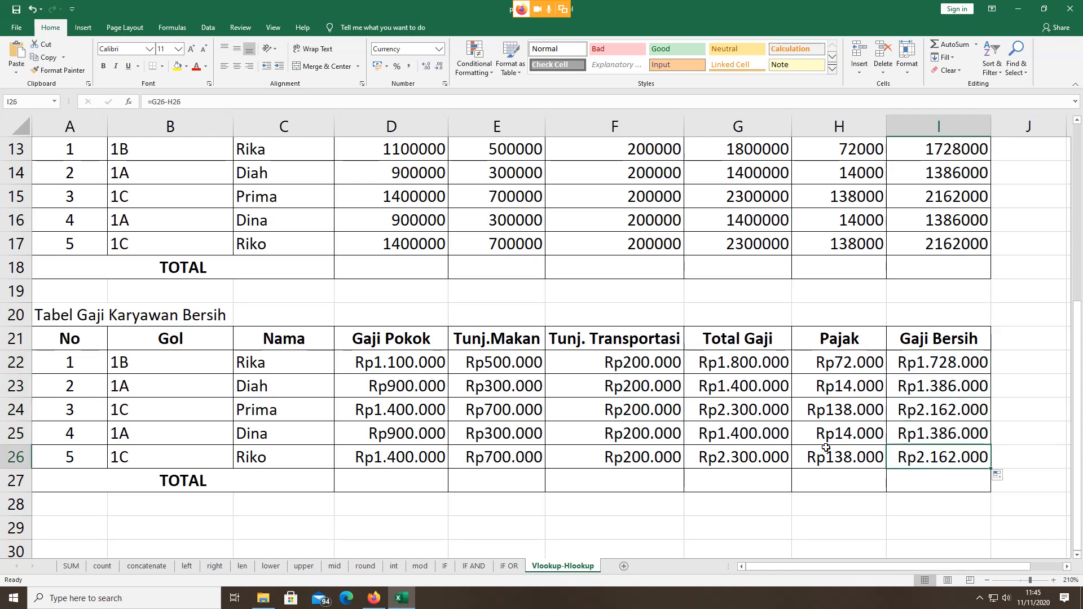
Step: Total the Gaji Pokok column D22:D26 in D27 with AutoSum
click(388, 485)
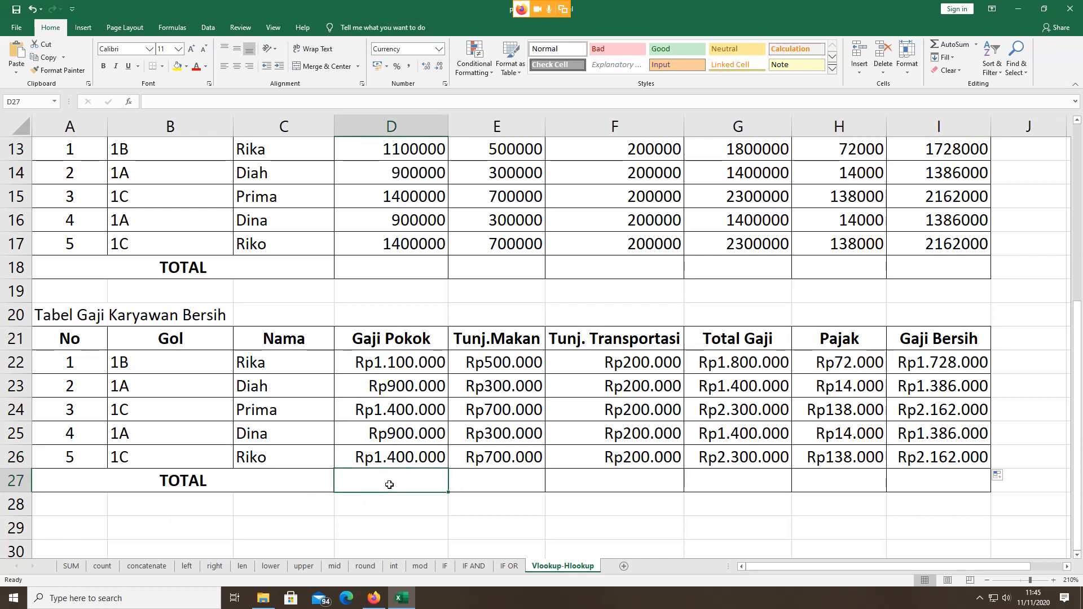
text(=)
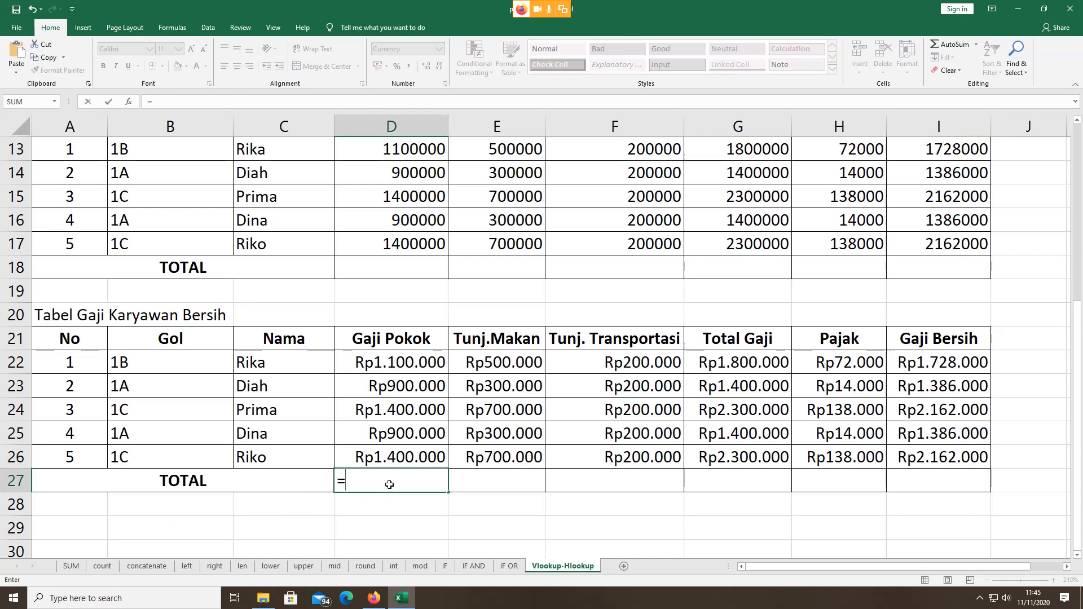
click(955, 44)
key(Return)
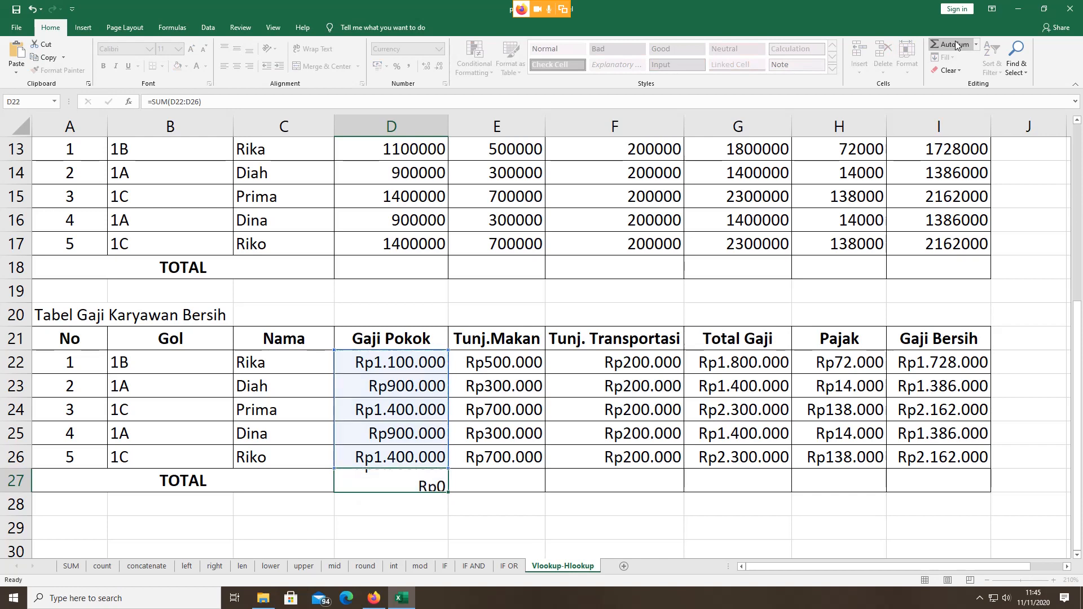
Step: Copy the D27 total across to I27 and bring Google Meet to the front
click(431, 477)
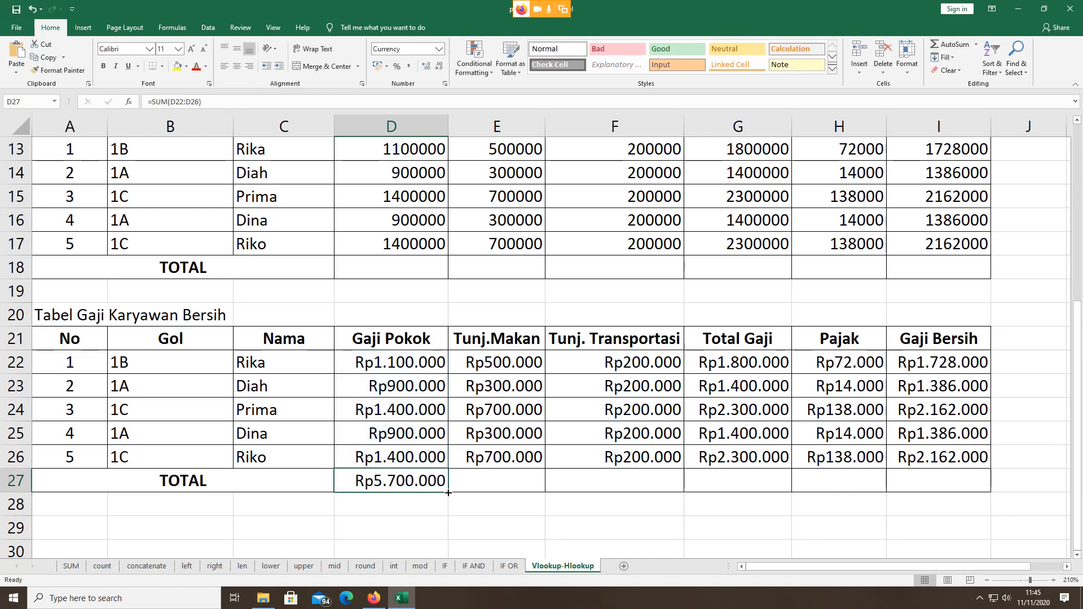
drag(447, 492, 963, 486)
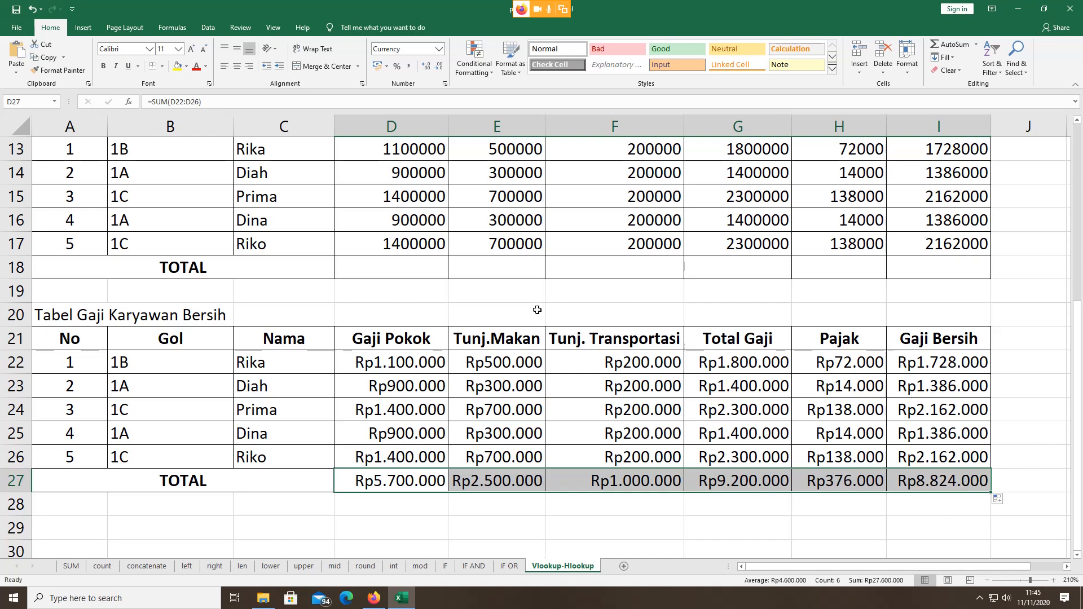
click(374, 598)
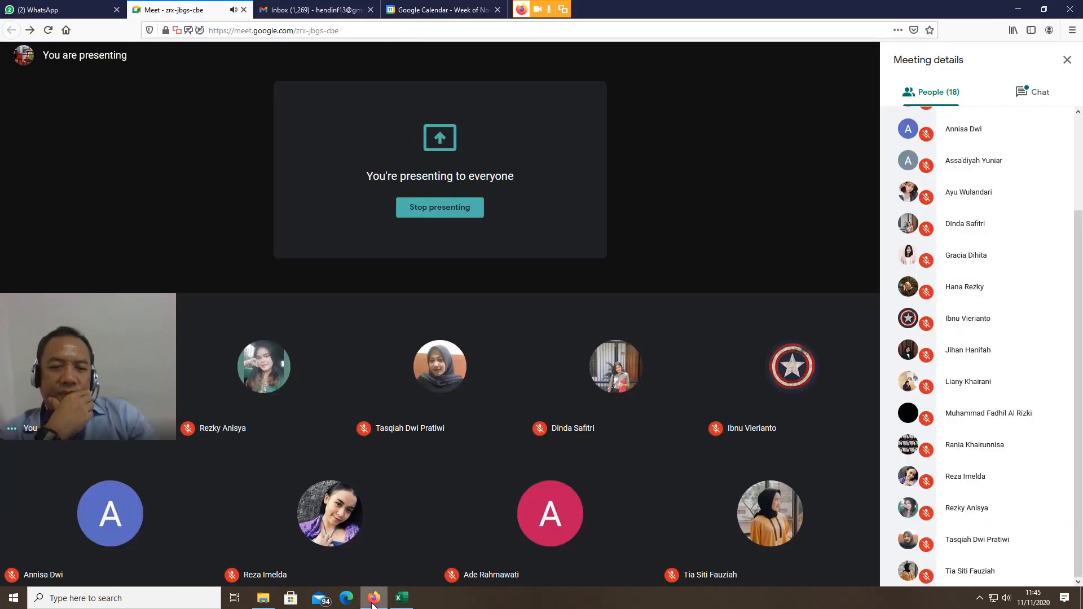
Step: Close the Google Calendar tab and open a new blank browser tab
mouse_move(389, 603)
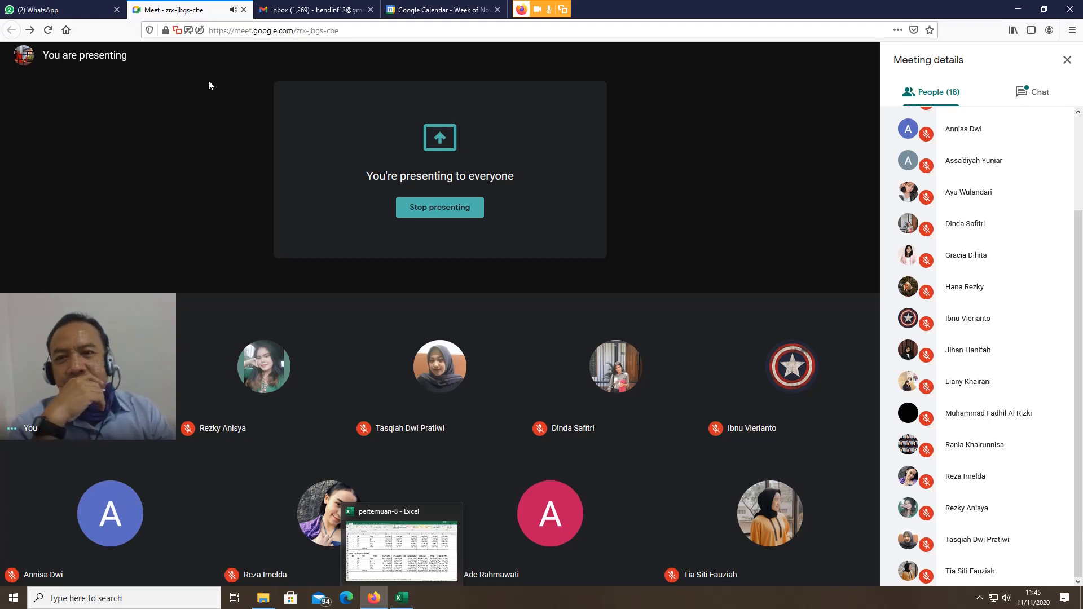
click(423, 8)
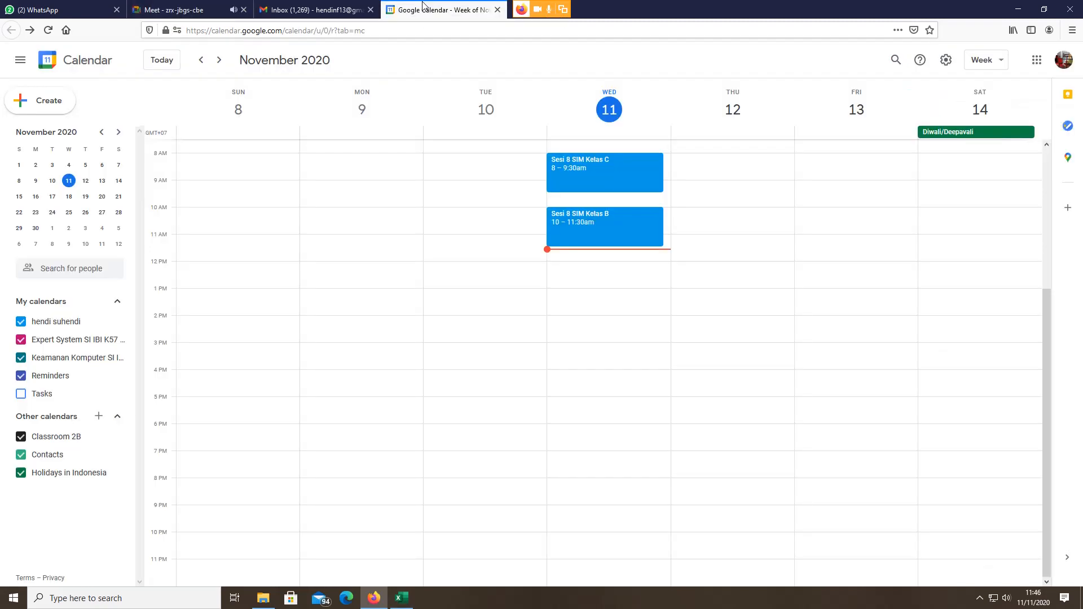
click(317, 7)
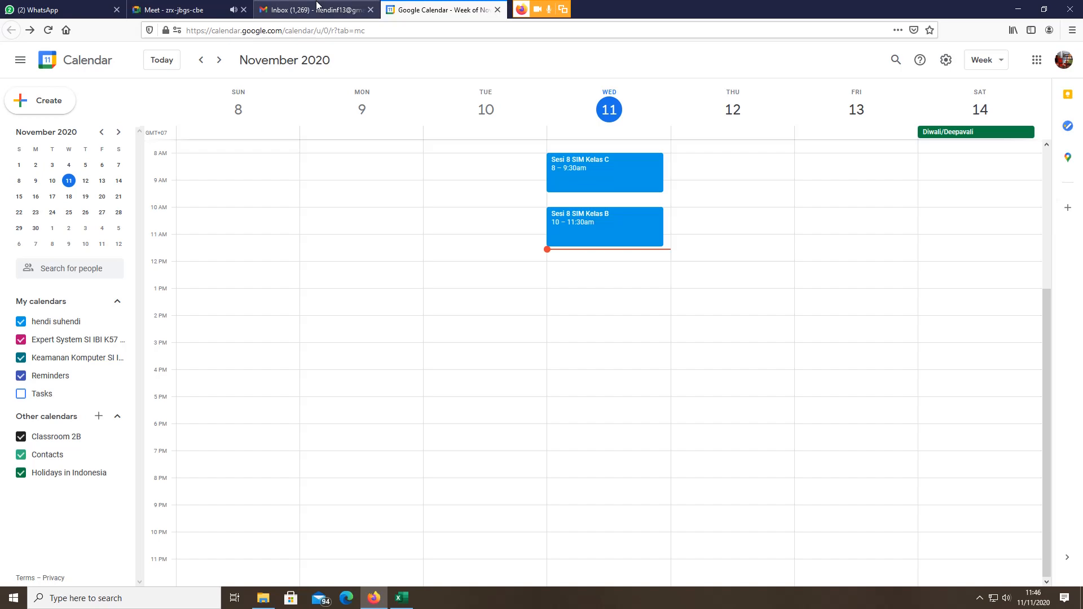
click(206, 10)
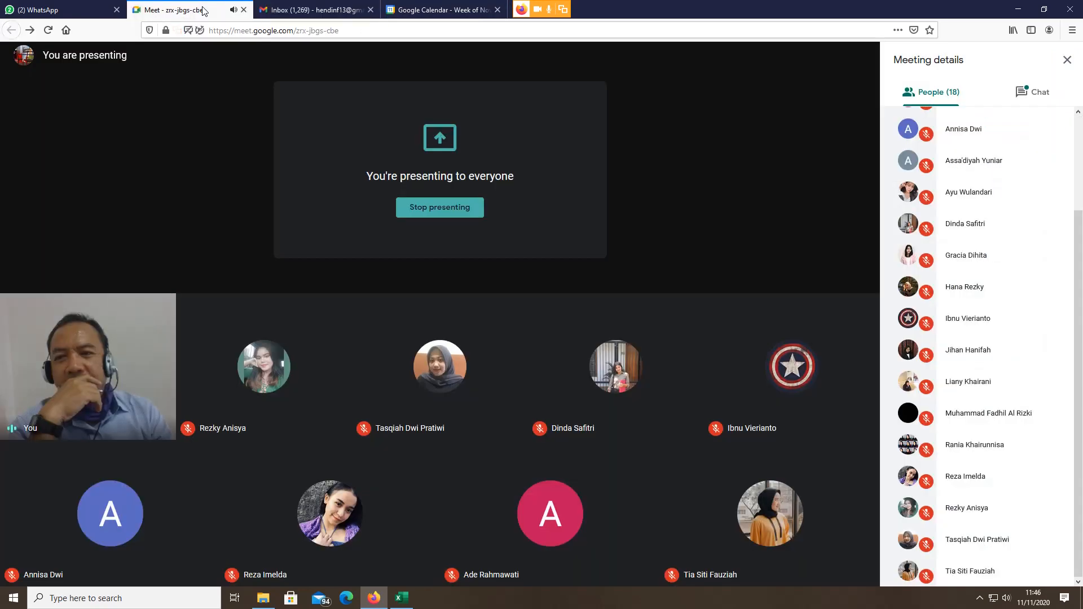
click(497, 10)
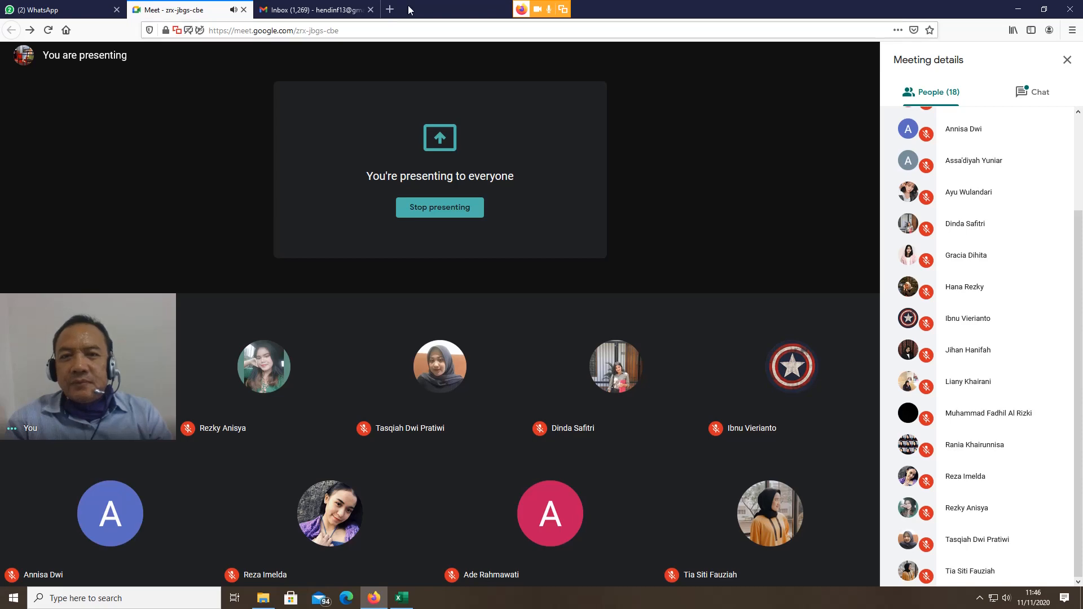
click(389, 10)
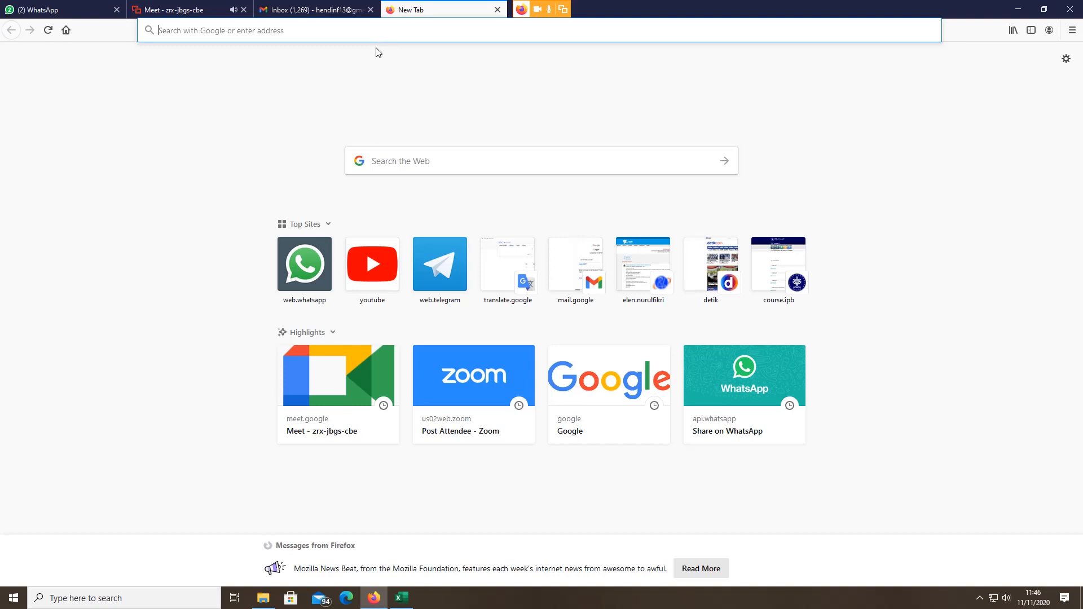
Step: Log in to SIAK NG using the saved login credentials
text(sia)
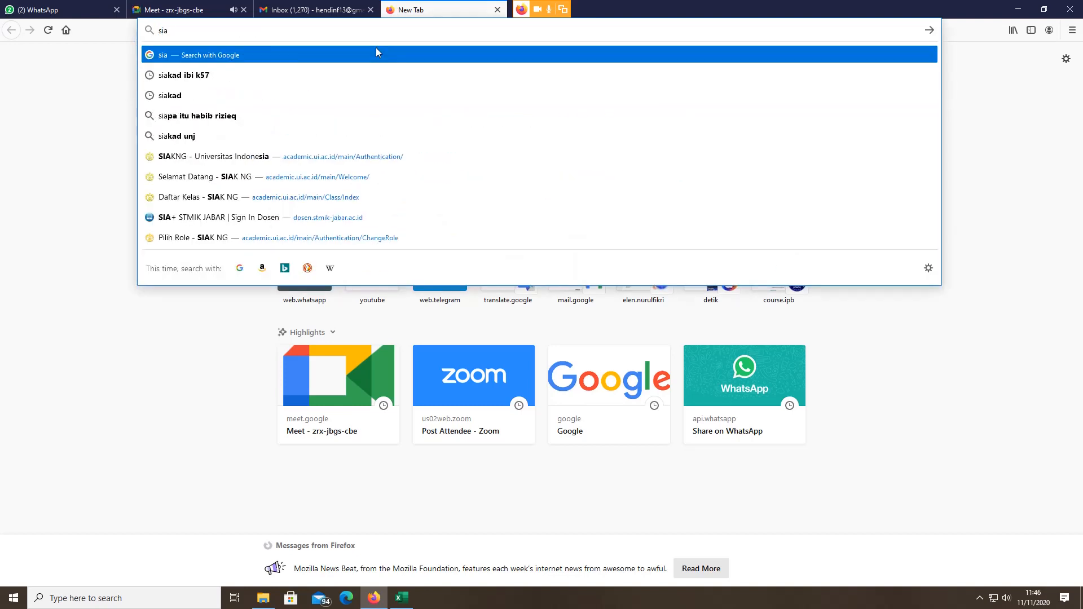
click(252, 162)
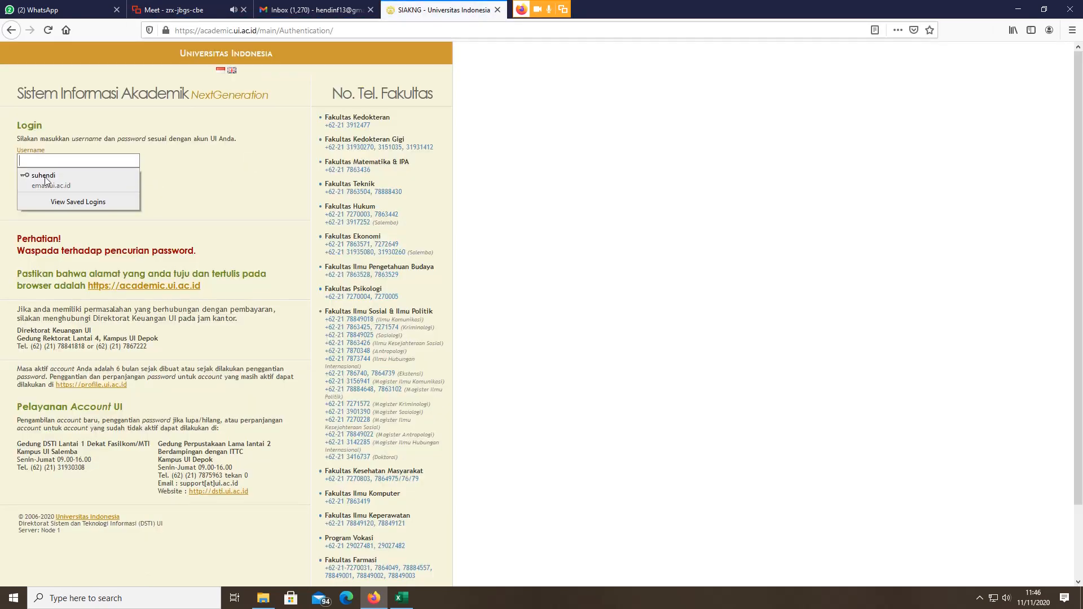
click(45, 178)
click(32, 204)
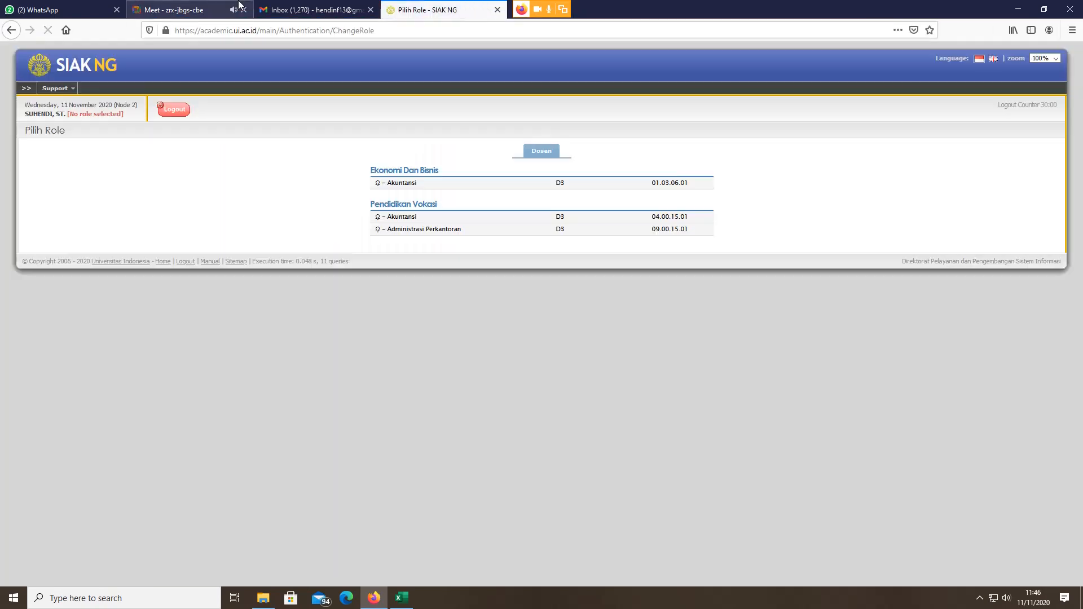
Step: Pick the Administrasi Perkantoran role, view Perkuliahan > Daftar Kelas, then return to Excel
click(240, 6)
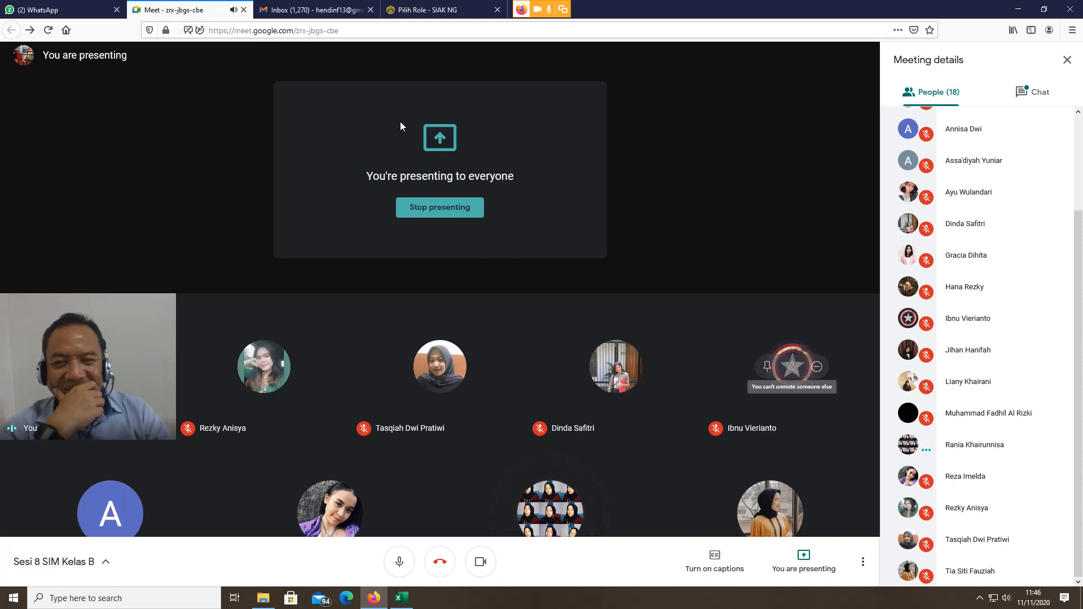
click(397, 6)
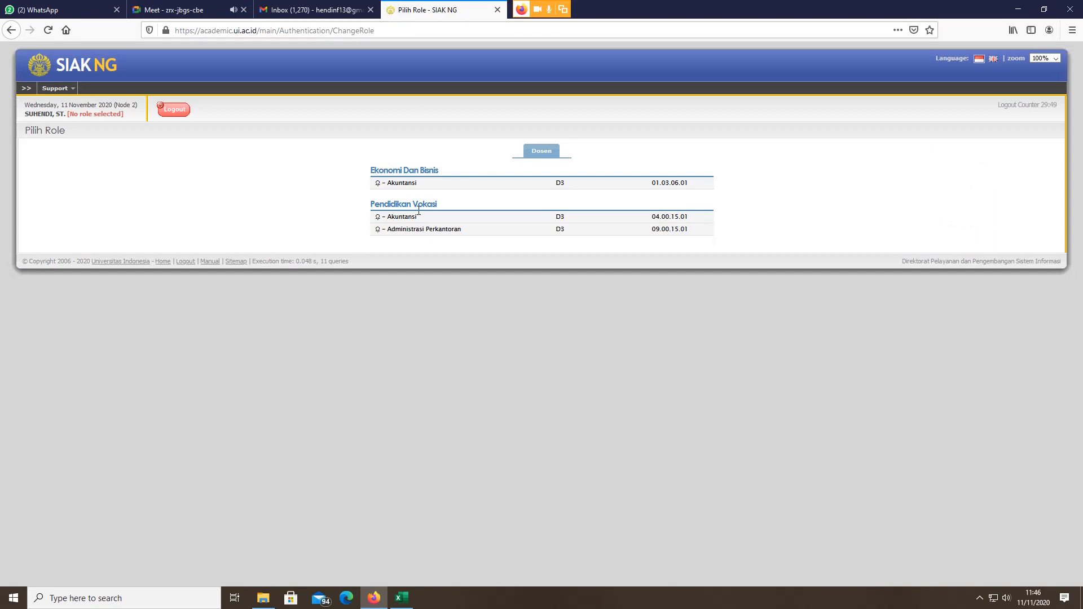
click(413, 230)
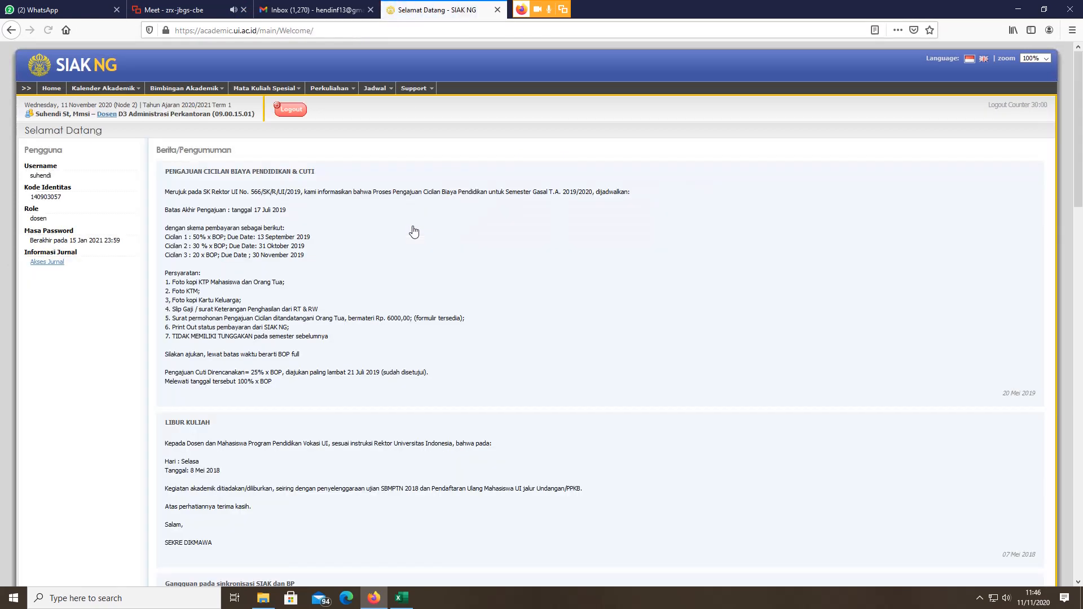
mouse_move(337, 90)
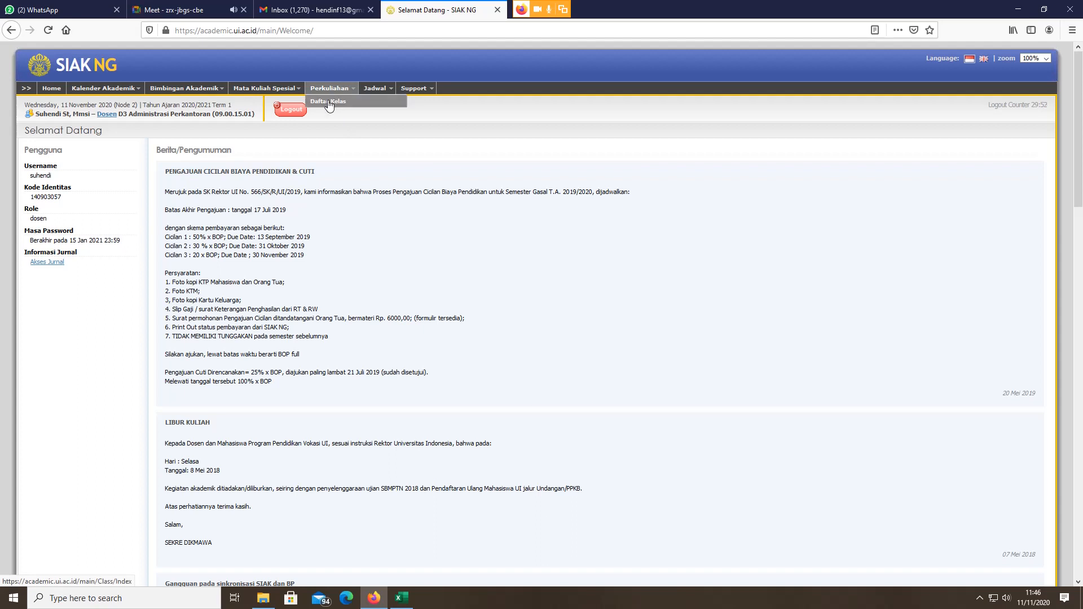
click(328, 103)
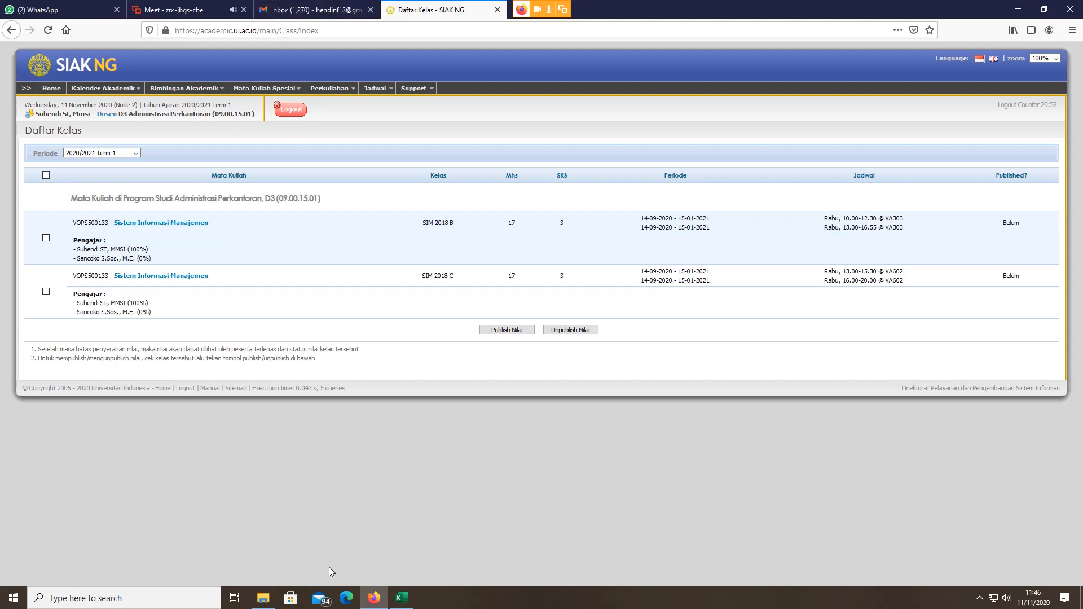
click(402, 598)
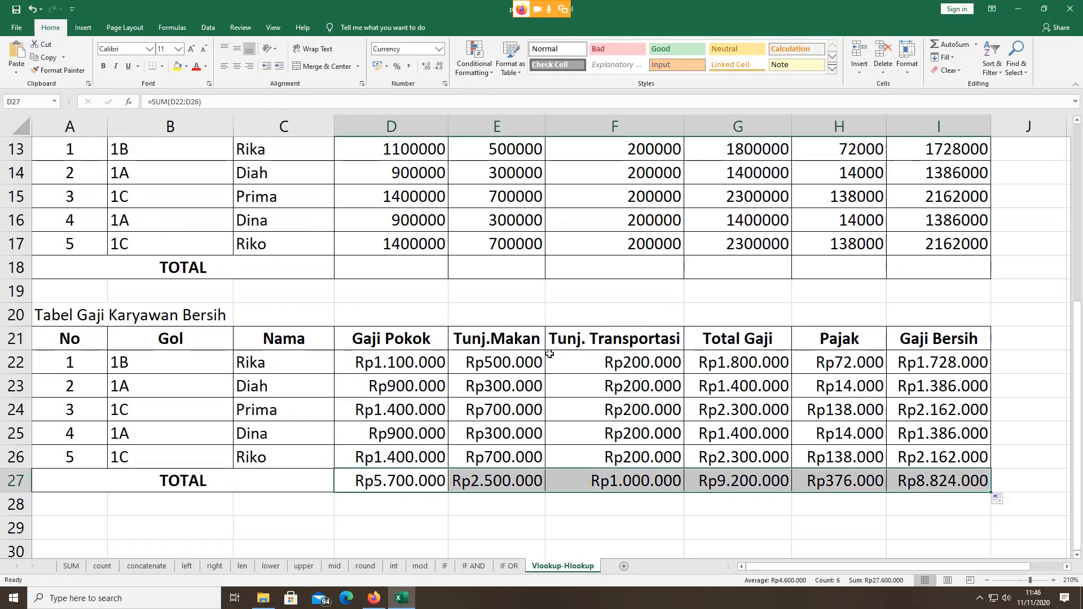
Step: On the Insert tab, select employee rows B22:I26 as the chart data
scroll(536, 356, down, 3)
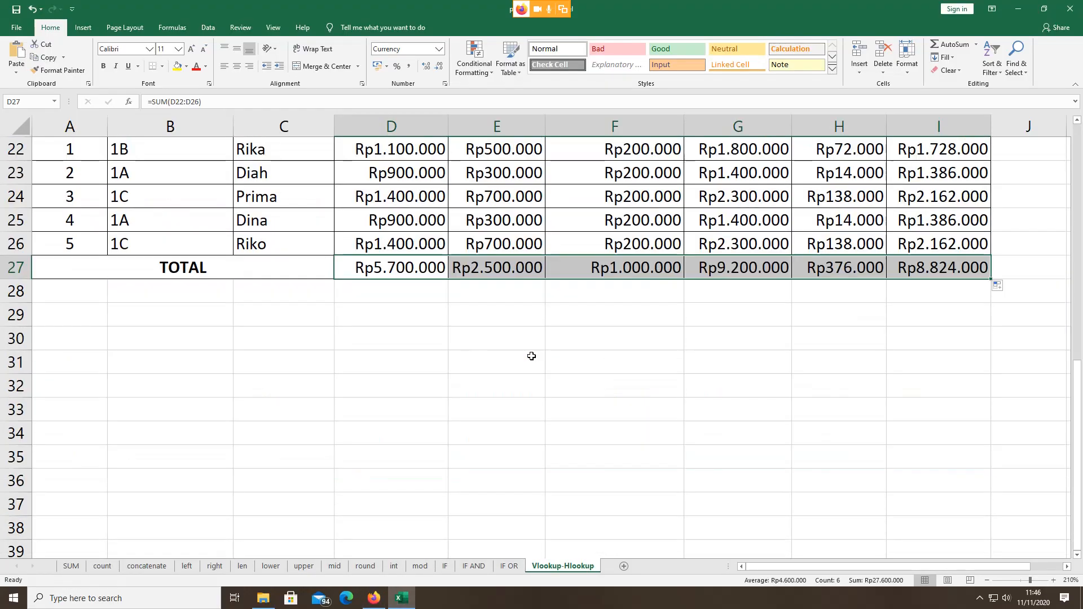
click(183, 328)
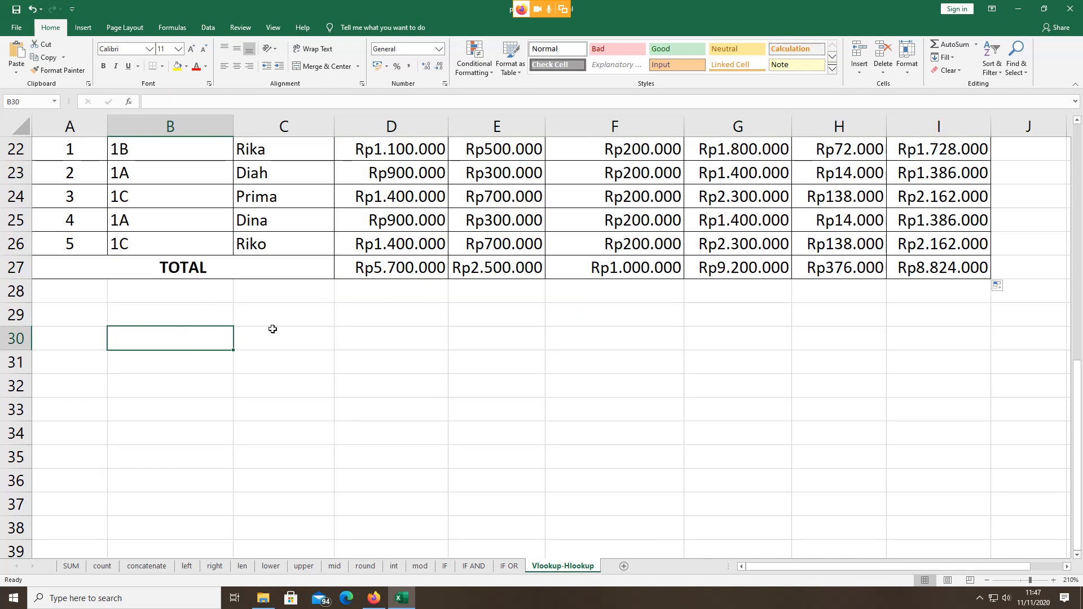
scroll(294, 322, up, 1)
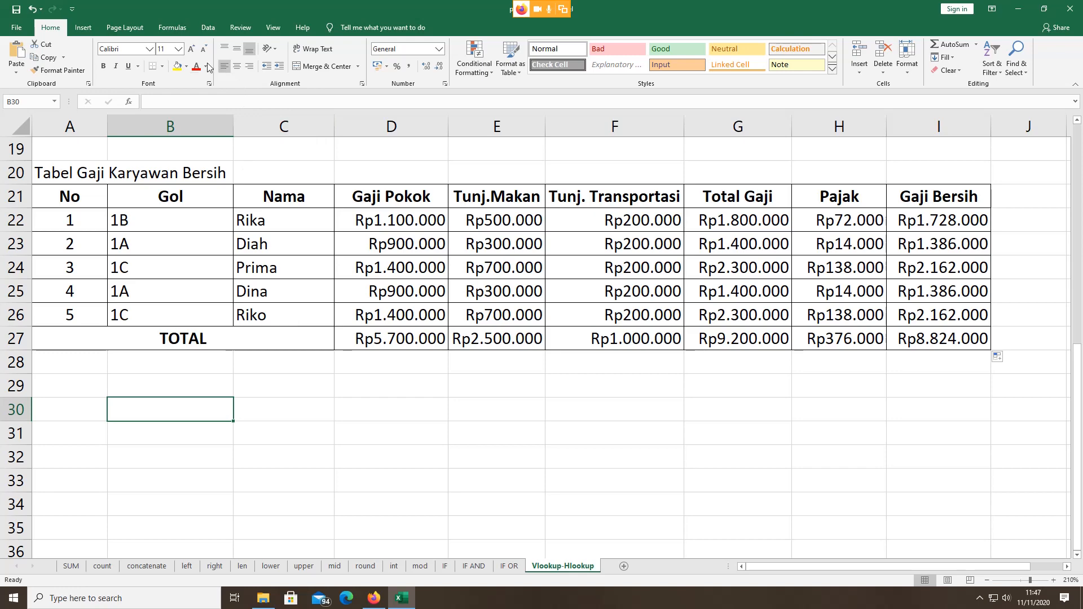
click(76, 33)
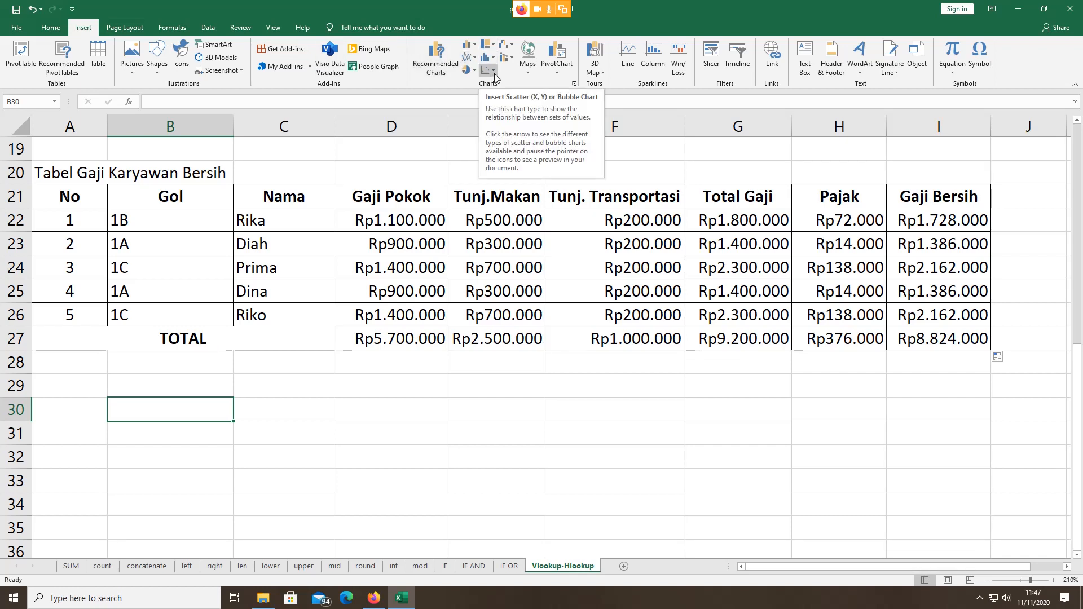
click(420, 218)
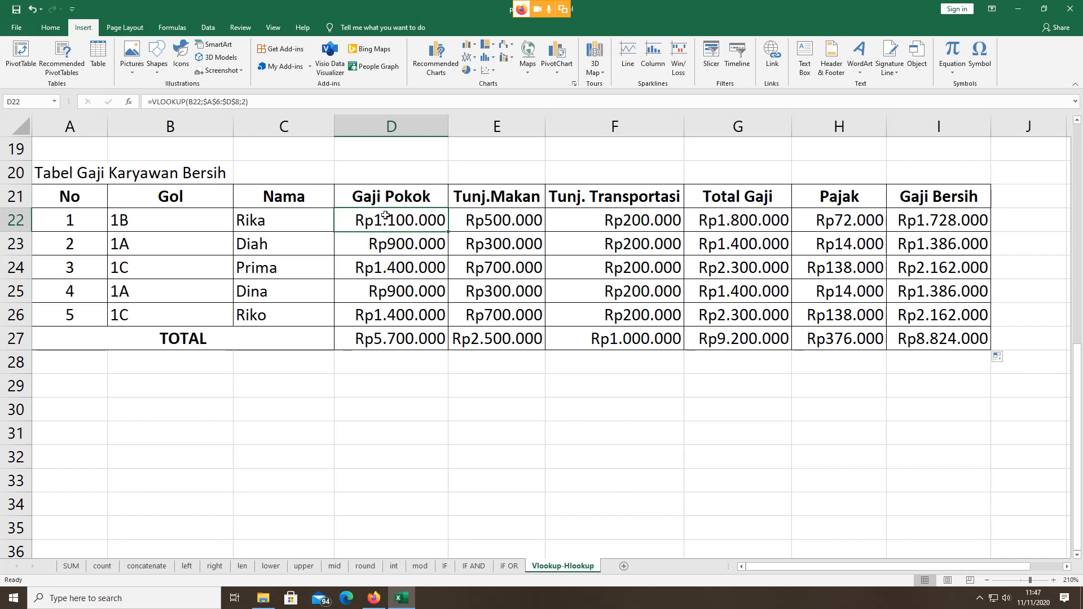
drag(383, 220, 618, 208)
click(125, 222)
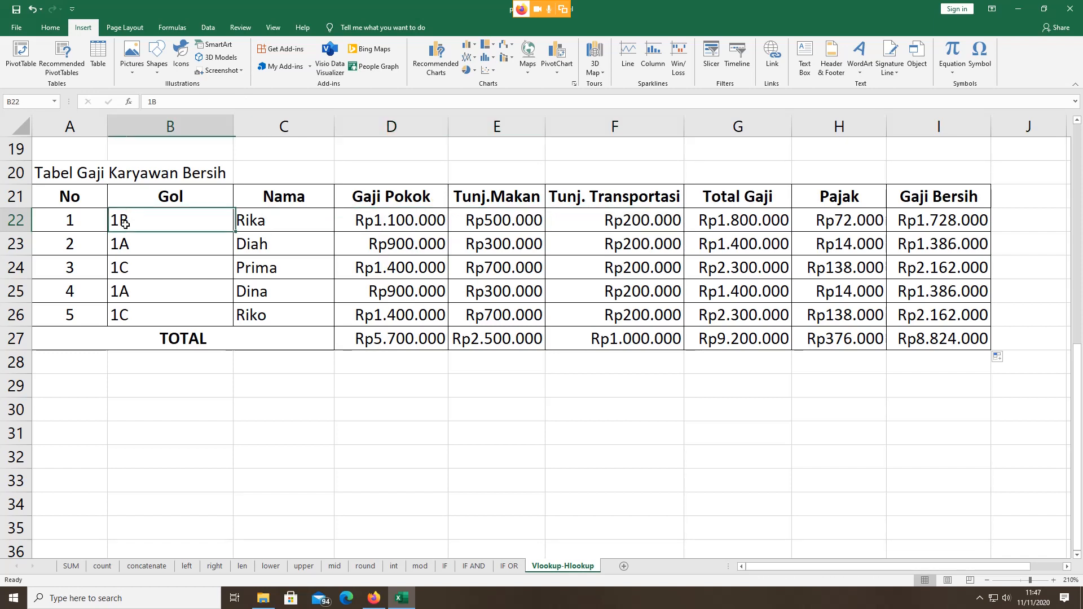
key(shift+Right)
key(shift+Right)
key(shift+Right)
key(shift+Right)
key(shift+Right)
key(shift+Right)
key(shift+Right)
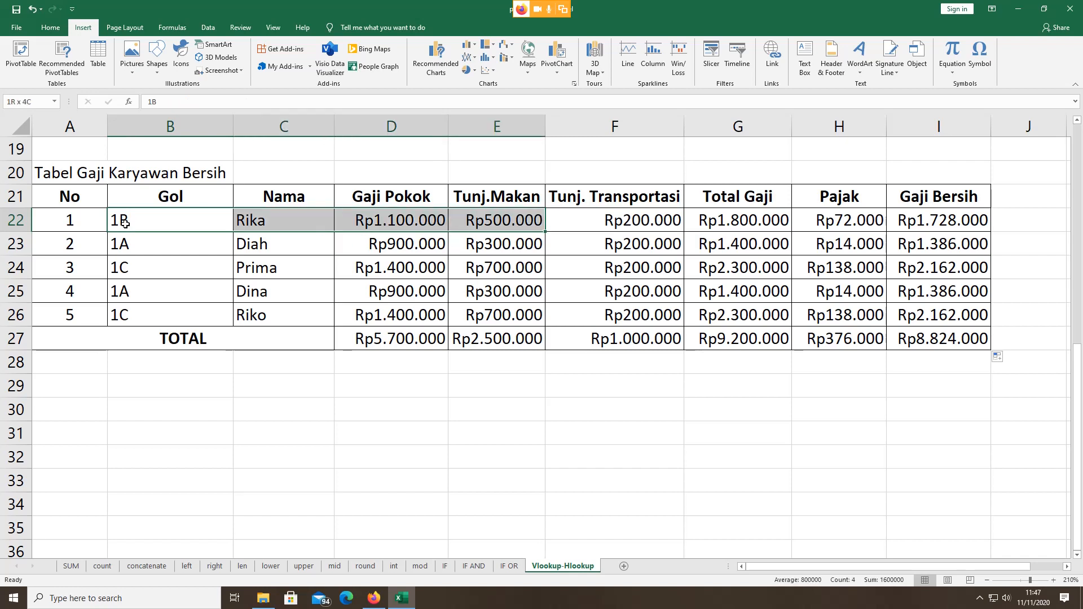
key(shift+Down)
key(shift+Down)
key(shift+Down)
key(shift+Down)
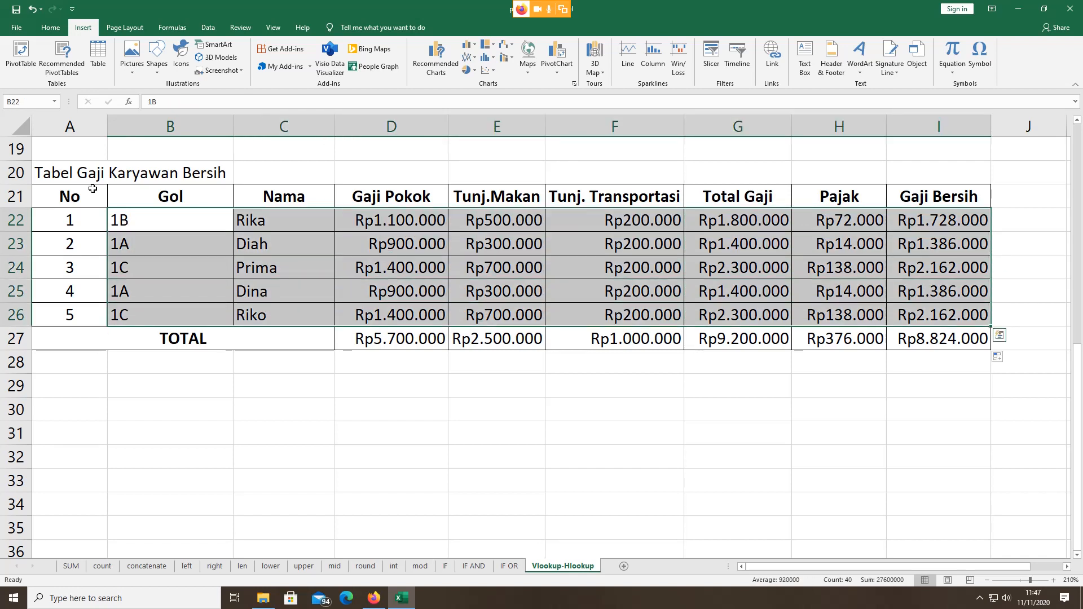
Step: Insert a Line with Markers chart and lower its Chart Title into the chart
click(476, 57)
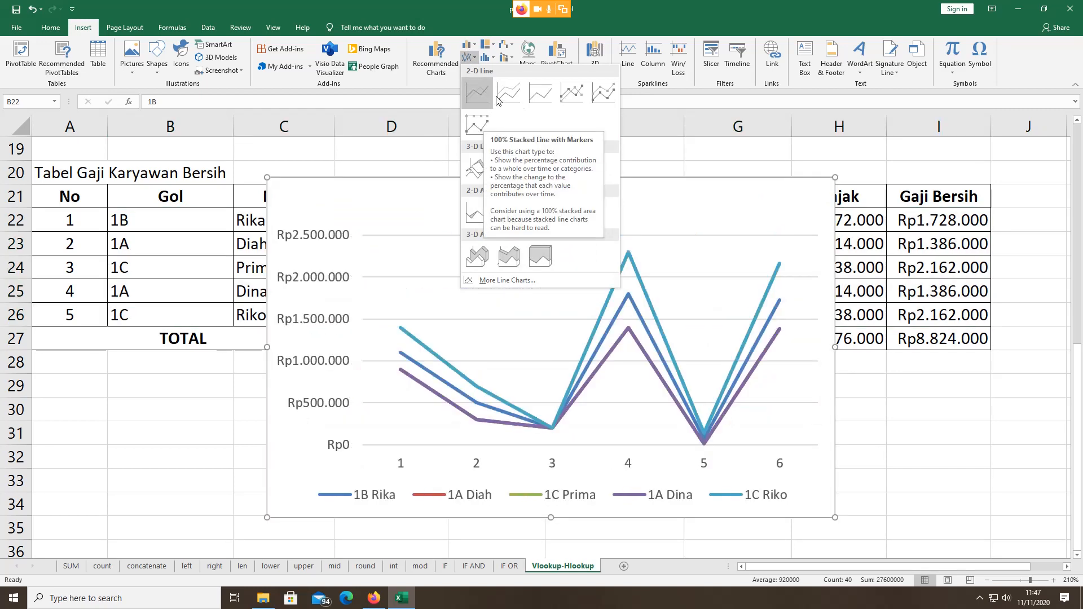
click(571, 92)
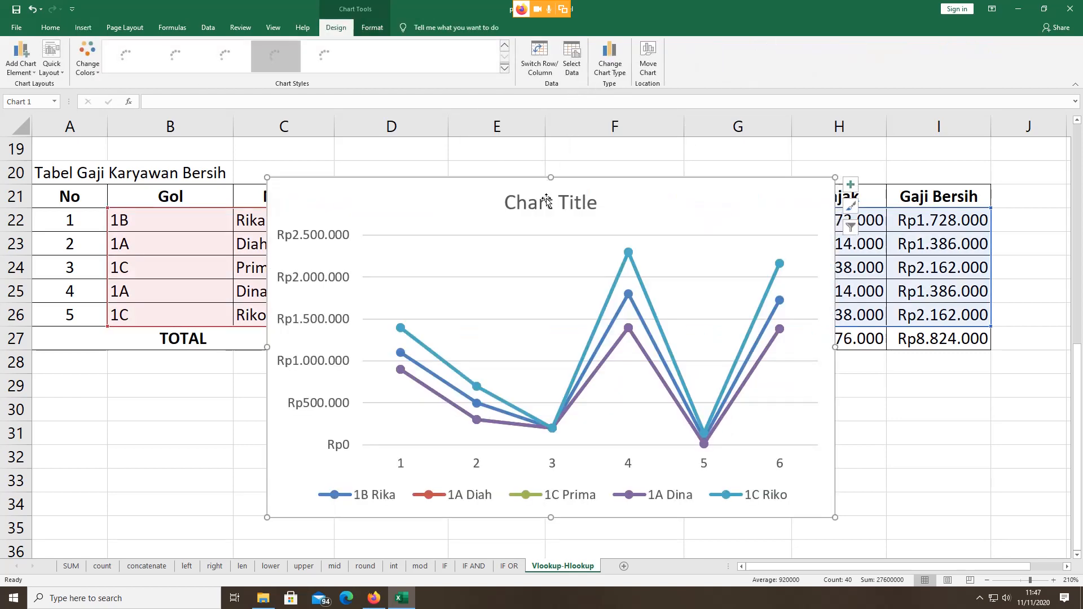
drag(546, 198, 538, 268)
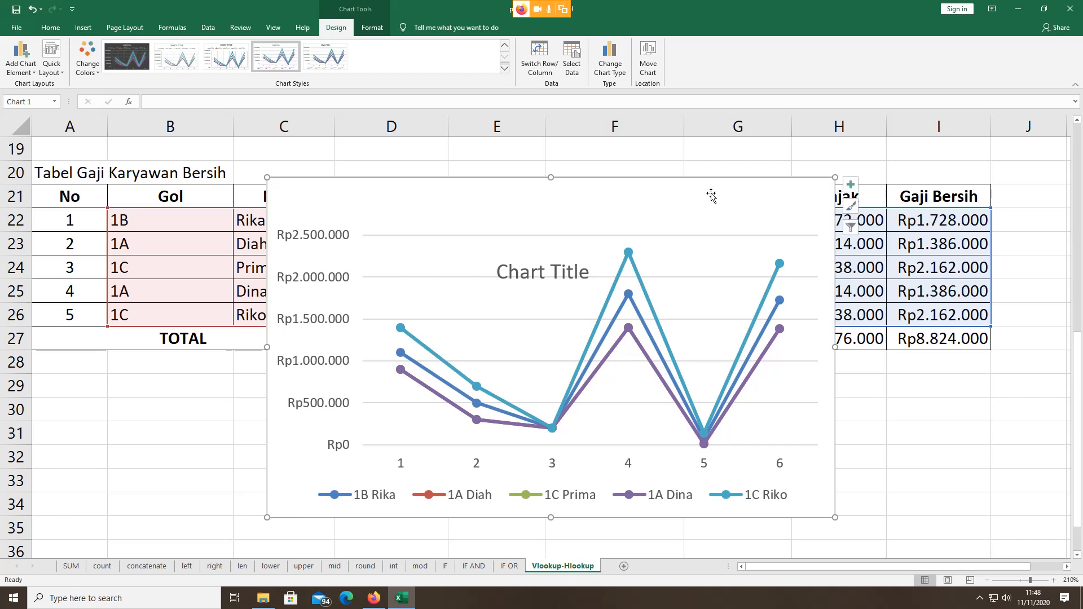
Step: Undo an accidental plot-area move and place the chart below the table at row 28
click(981, 474)
click(807, 294)
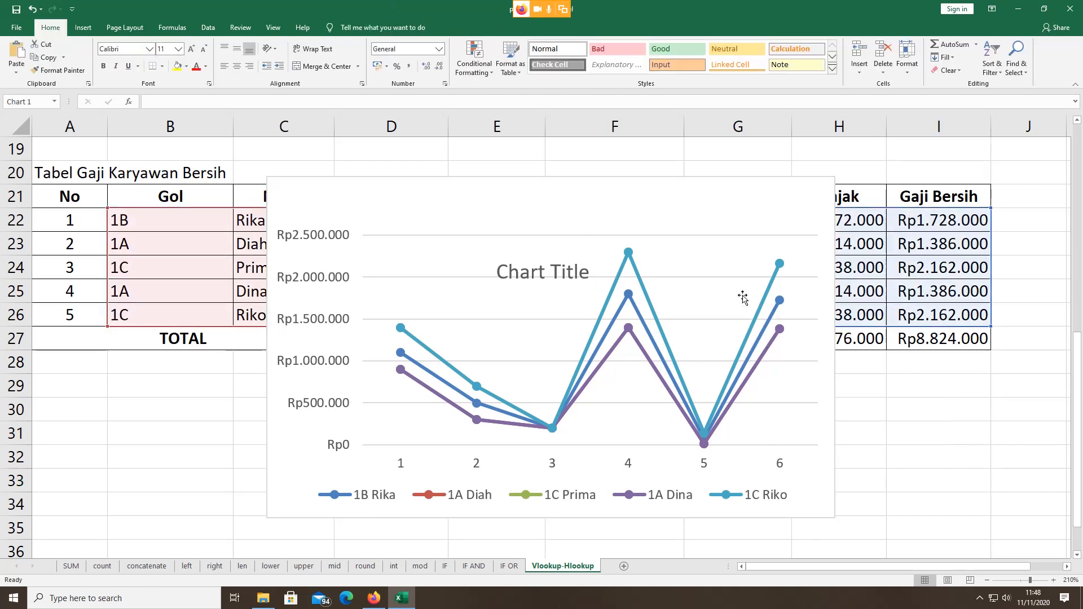
drag(740, 436, 739, 436)
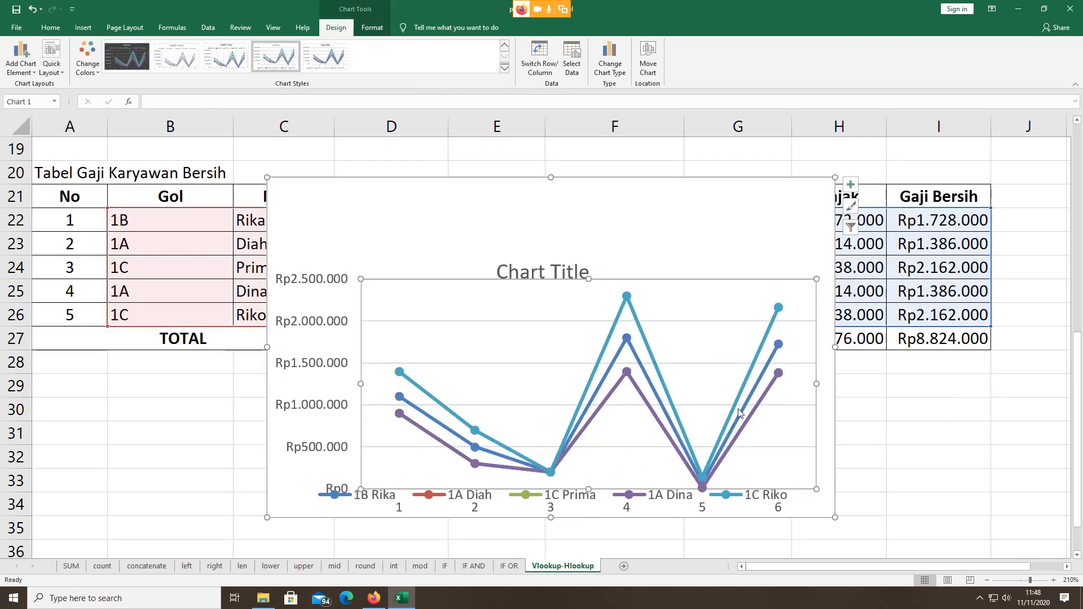
scroll(735, 404, down, 2)
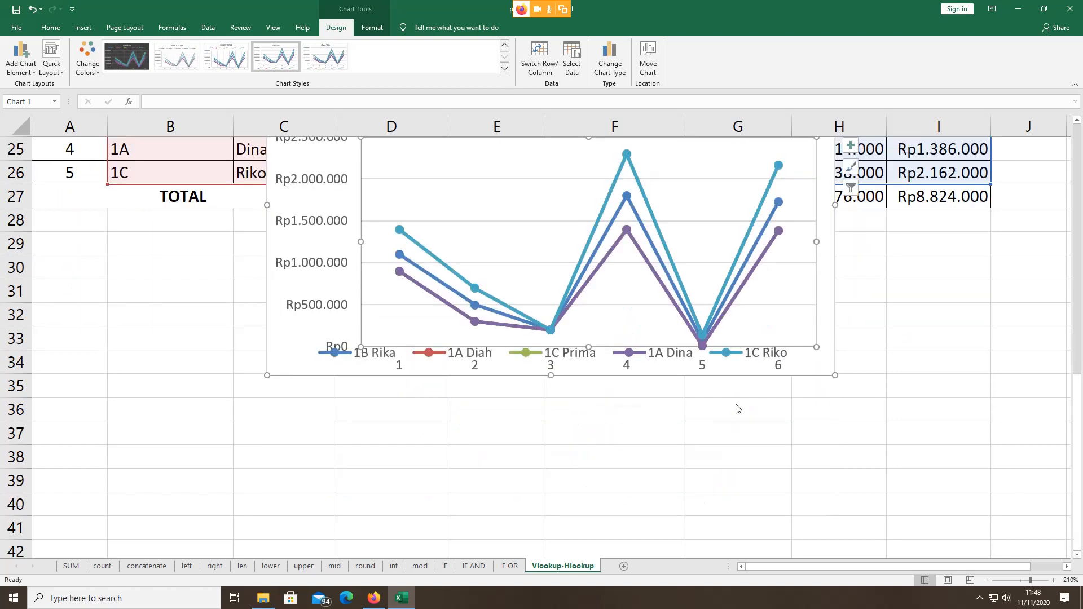
key(ctrl+z)
scroll(714, 330, up, 4)
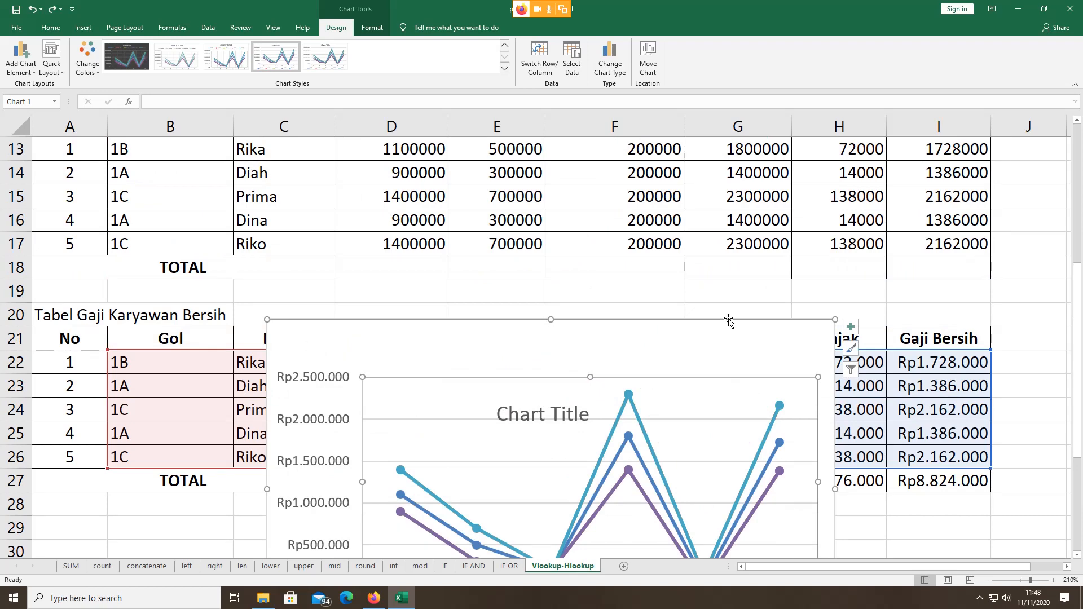
drag(728, 319, 722, 503)
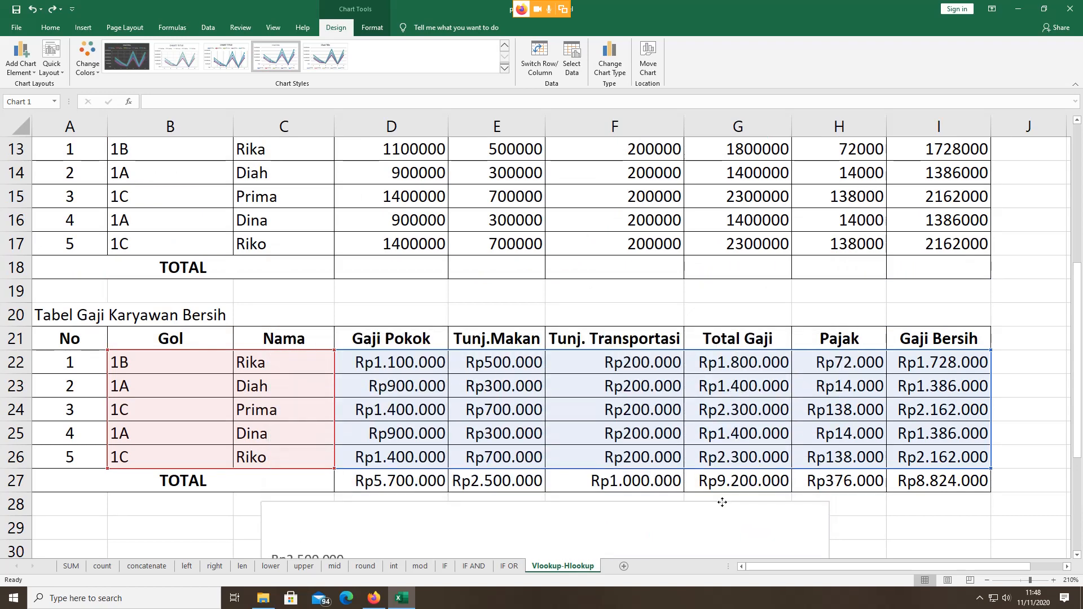
scroll(673, 324, down, 5)
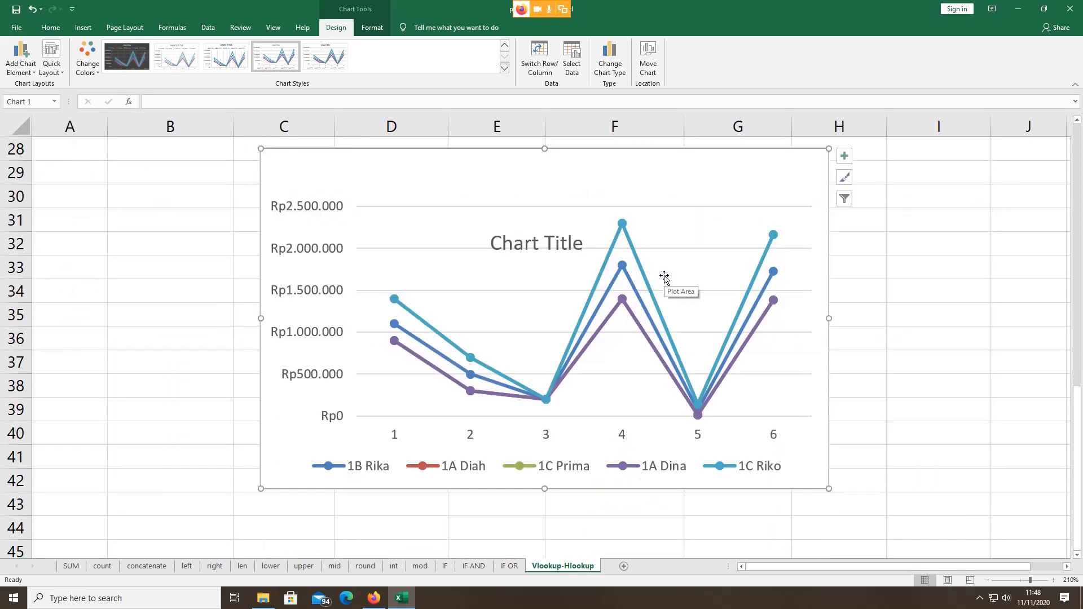
scroll(665, 278, up, 1)
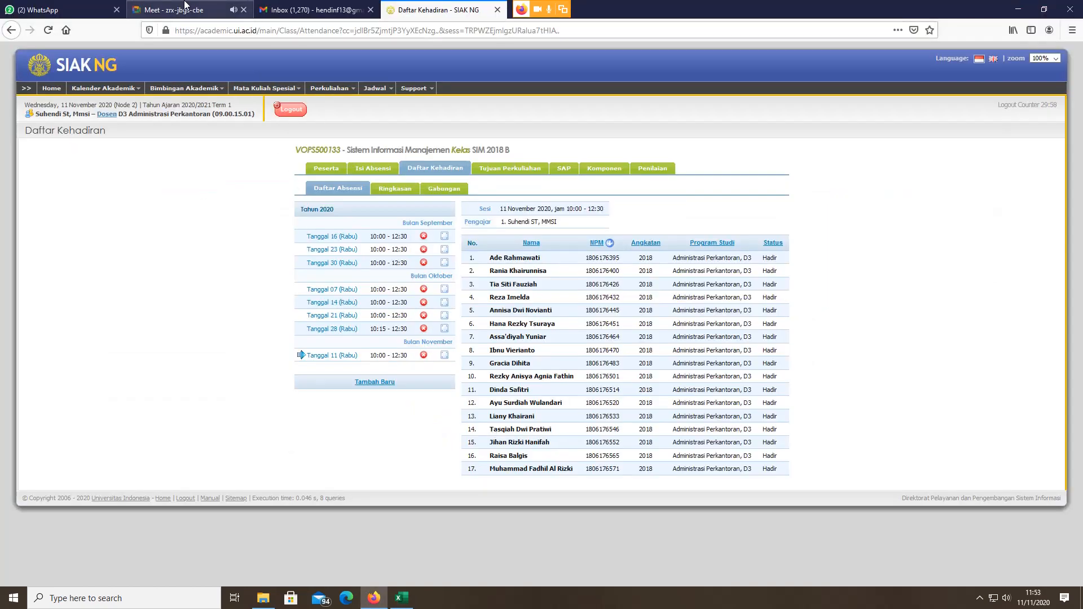
Step: Switch from the SIM 2018 B attendance list to the Google Meet call
click(185, 5)
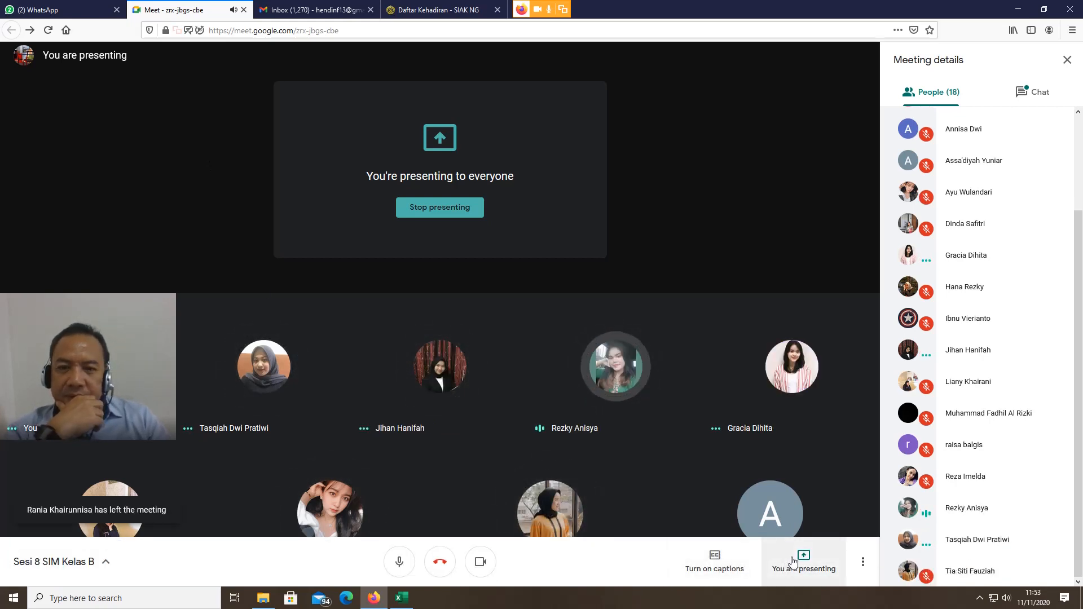
Step: Stop presenting, close the Google Meet tab, and reveal the hidden system tray icons
click(452, 213)
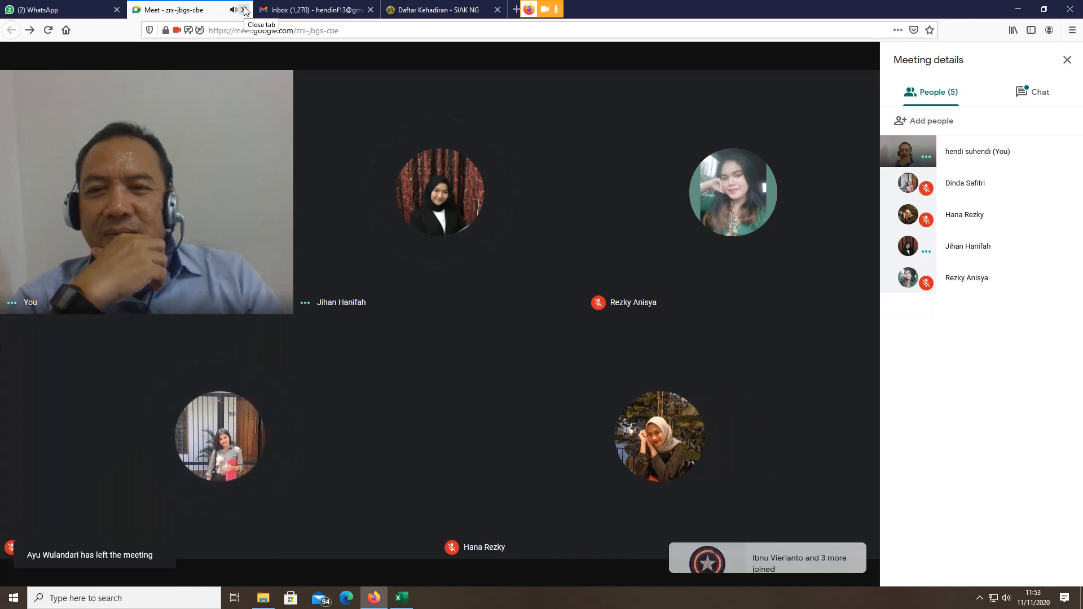
click(244, 10)
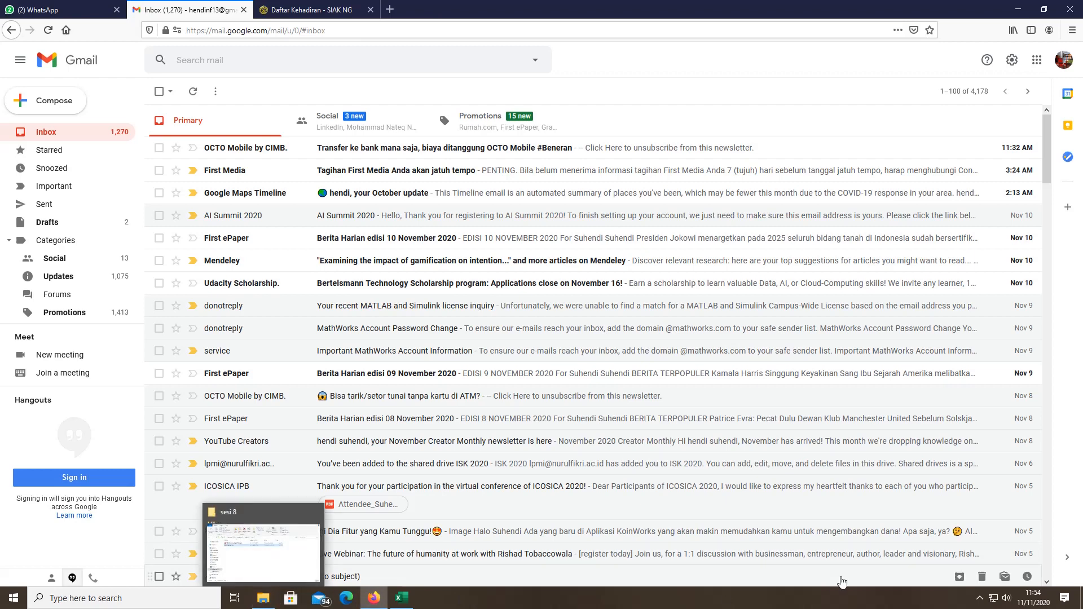
click(980, 597)
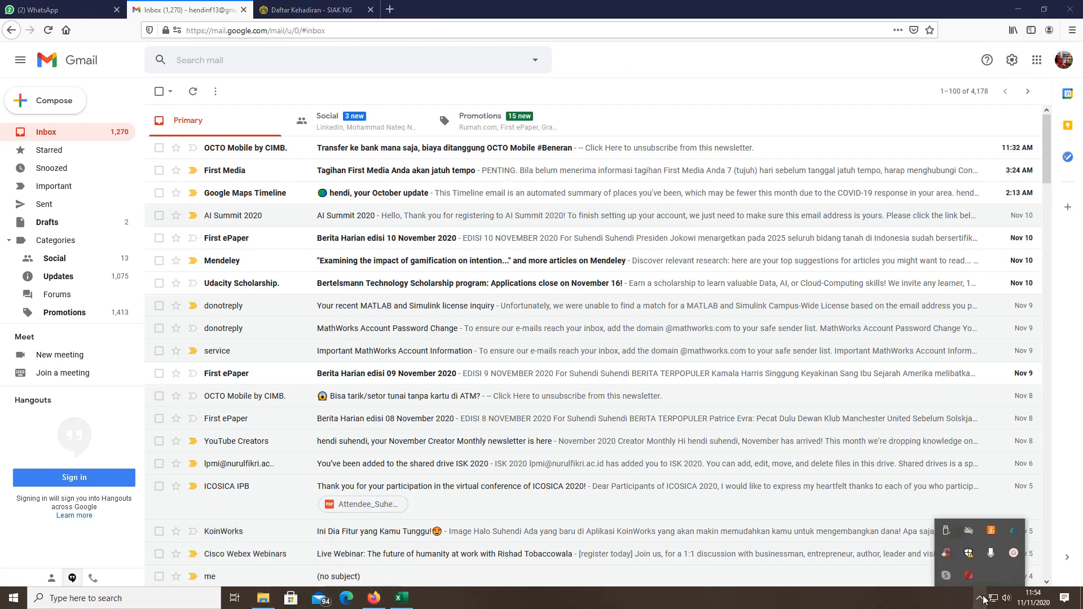